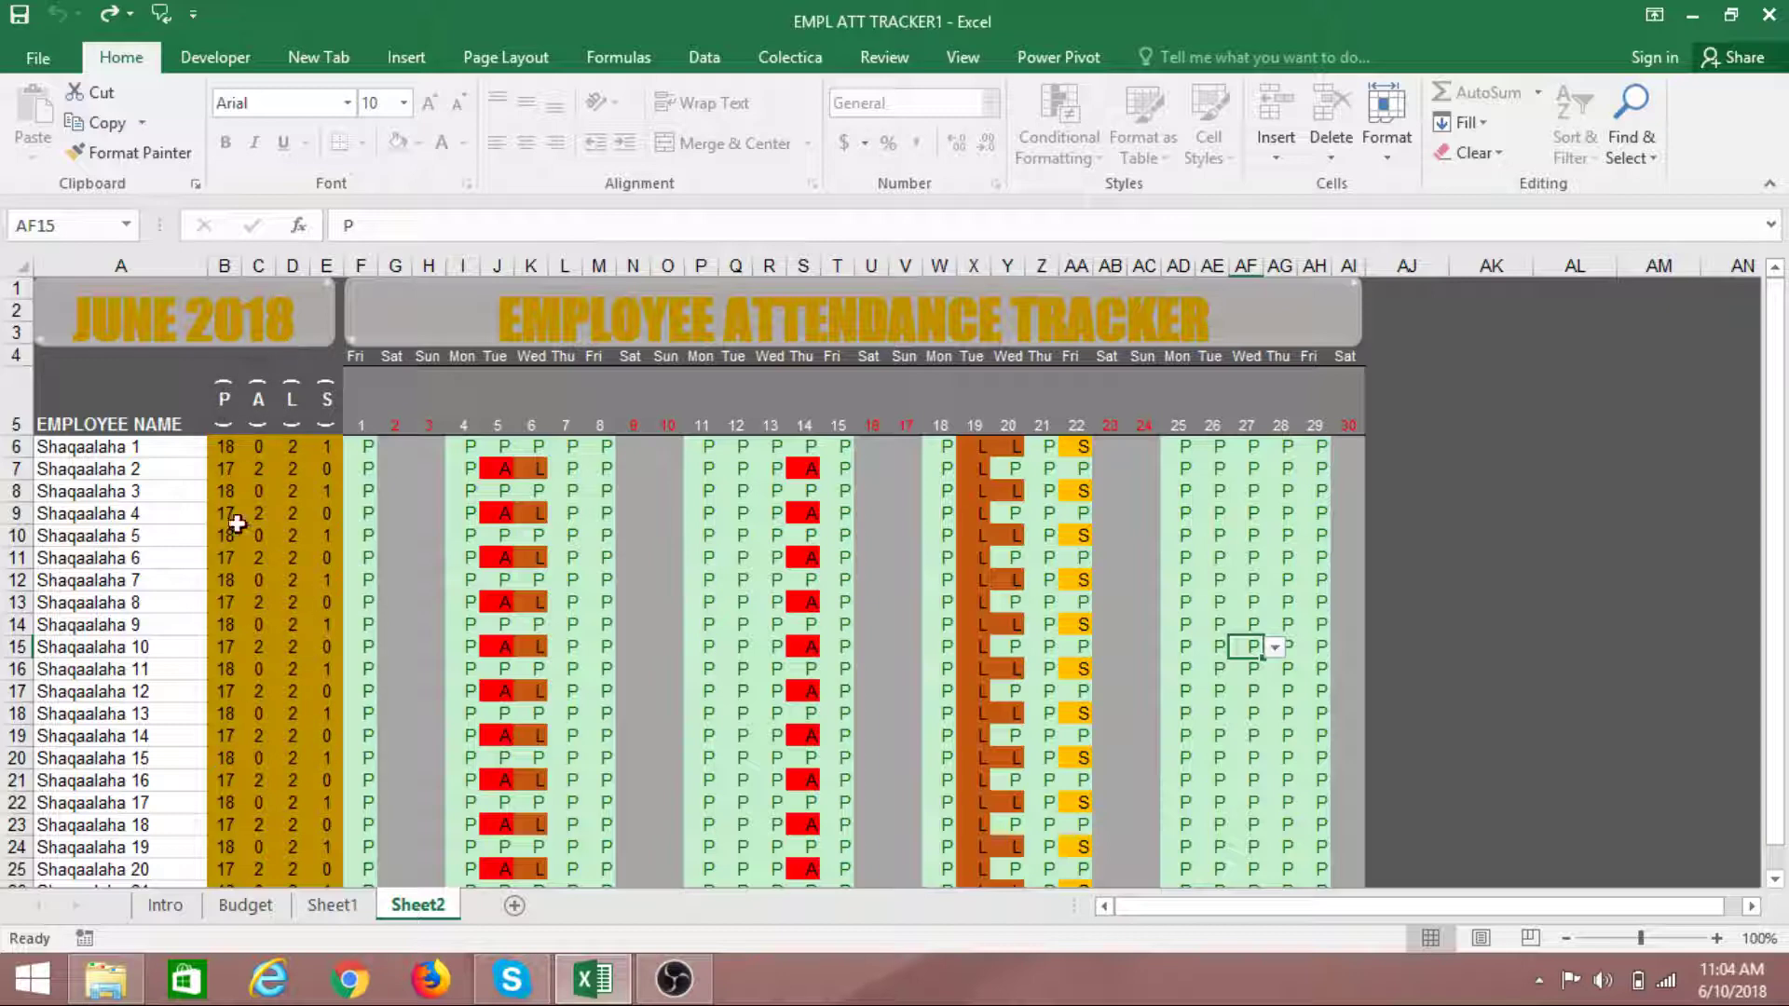
Examine the P, A, L and S summary headers on Sheet2 and the earlier monthly trackers on Sheet1
left_click(231, 402)
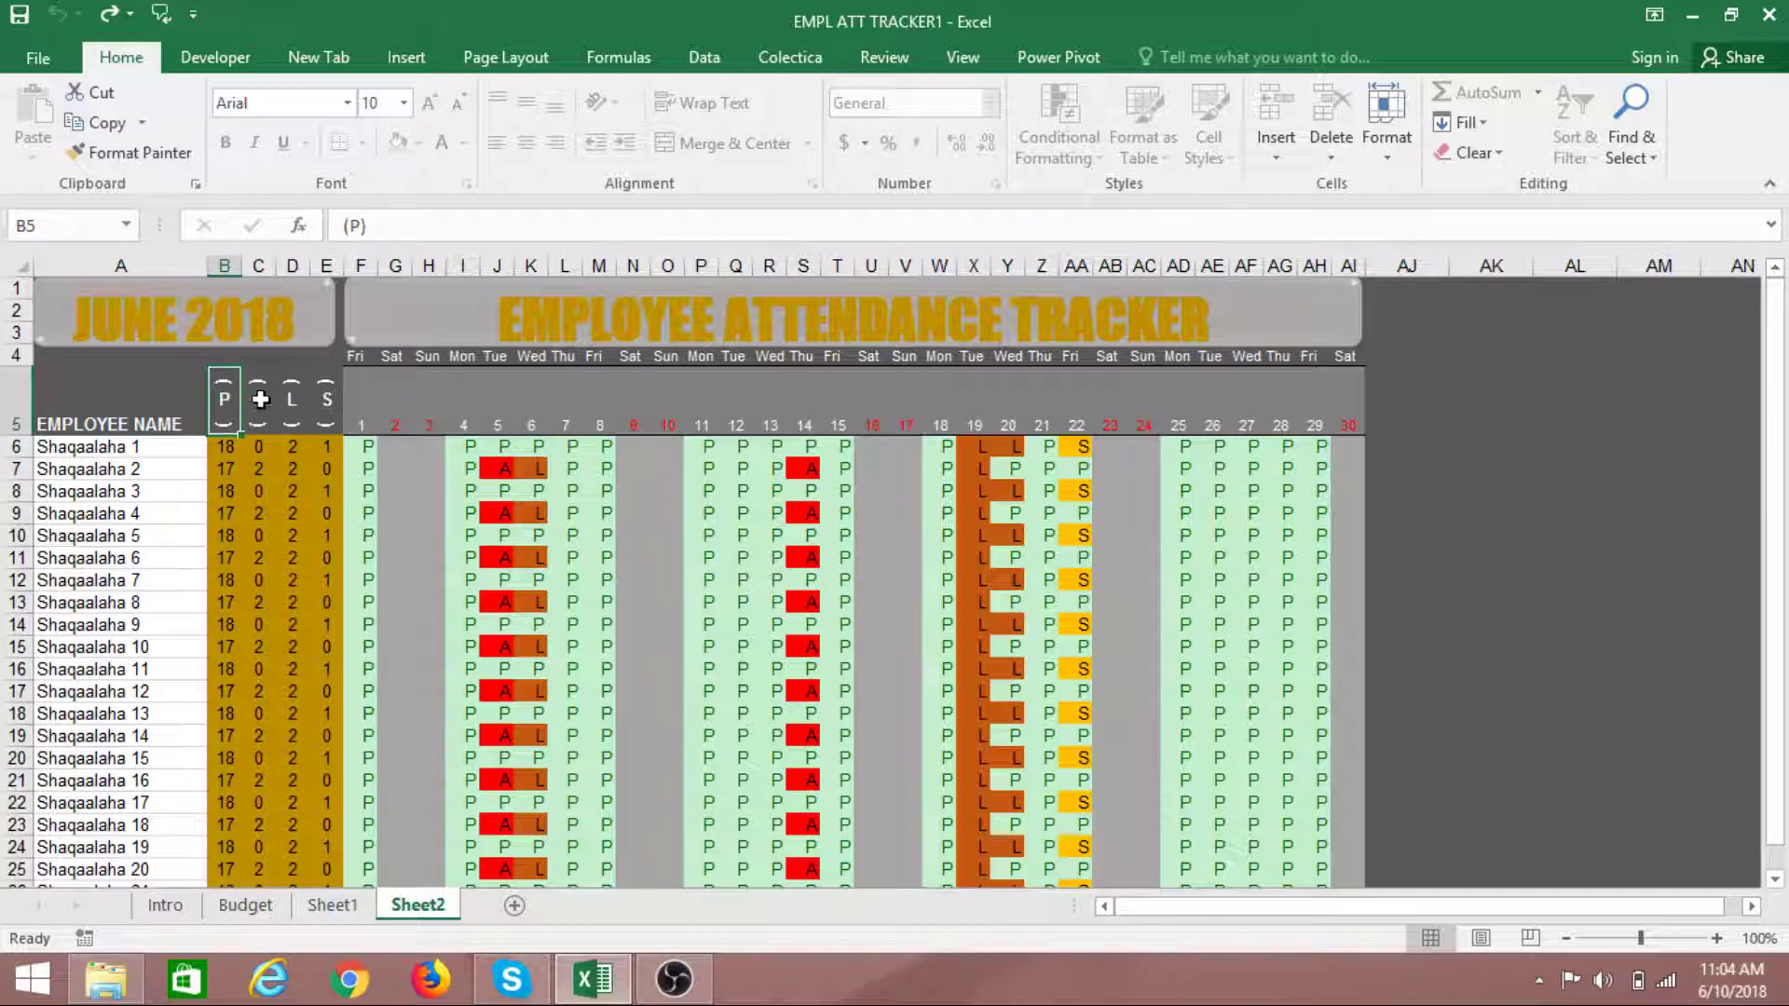
left_click(259, 406)
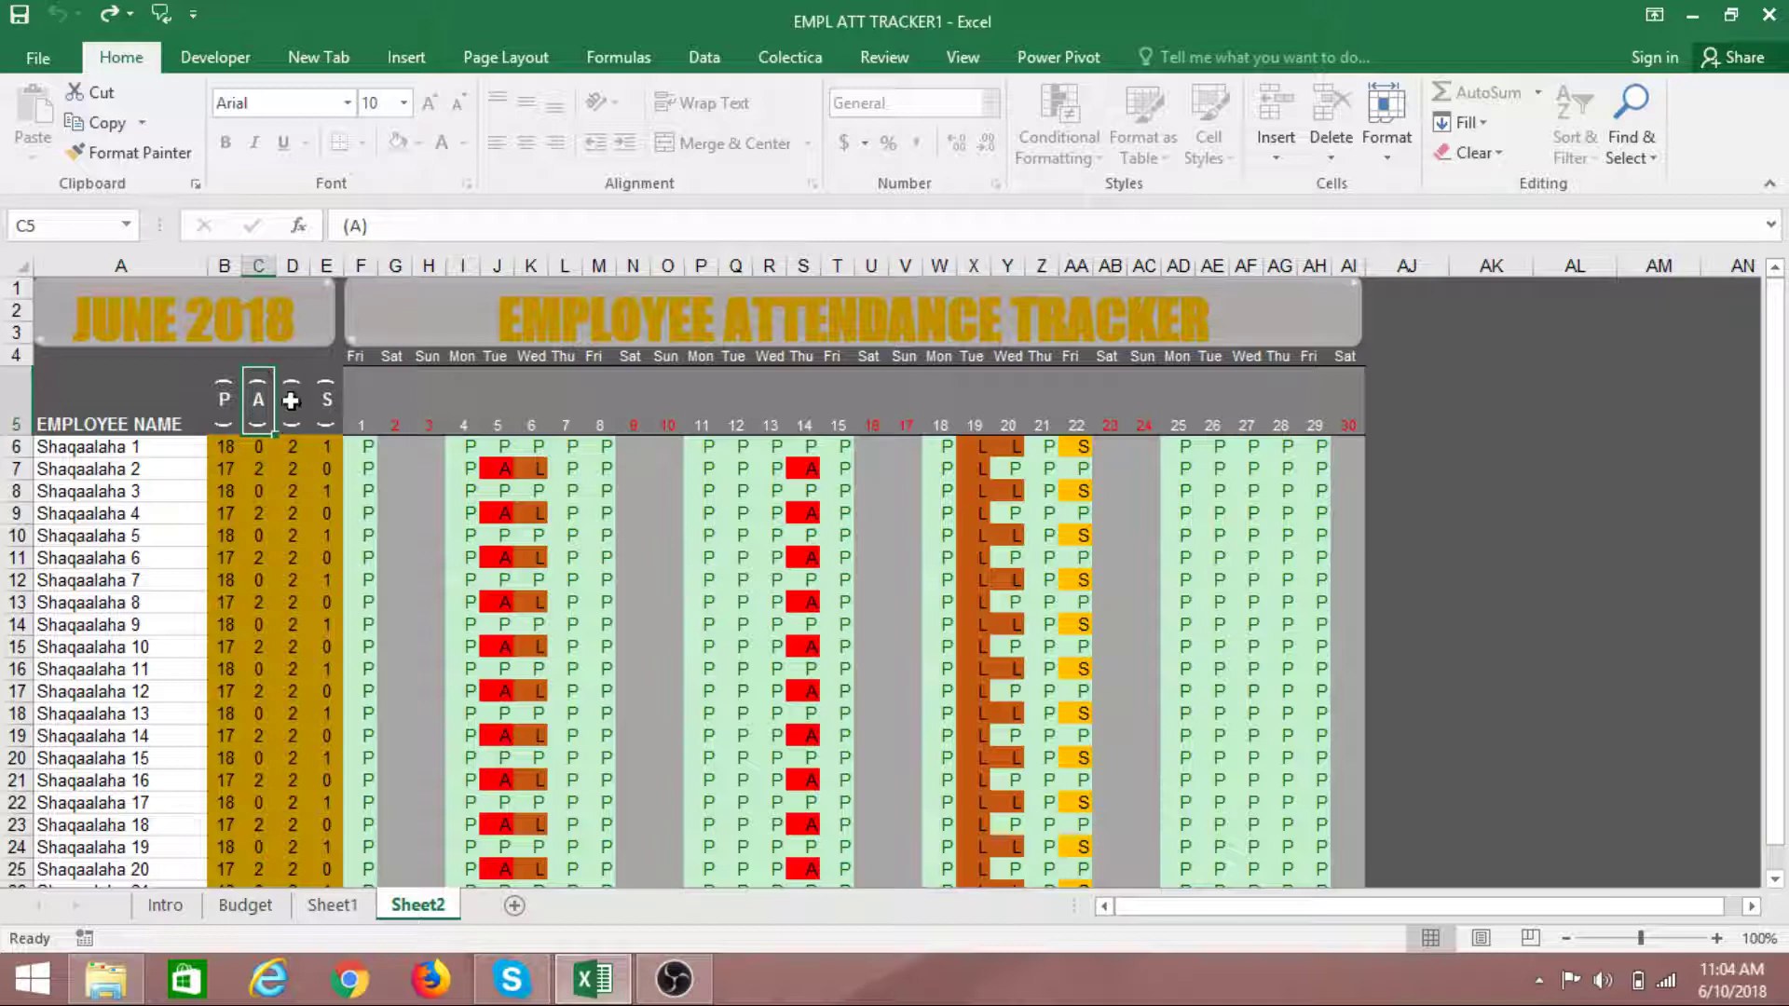
left_click(291, 401)
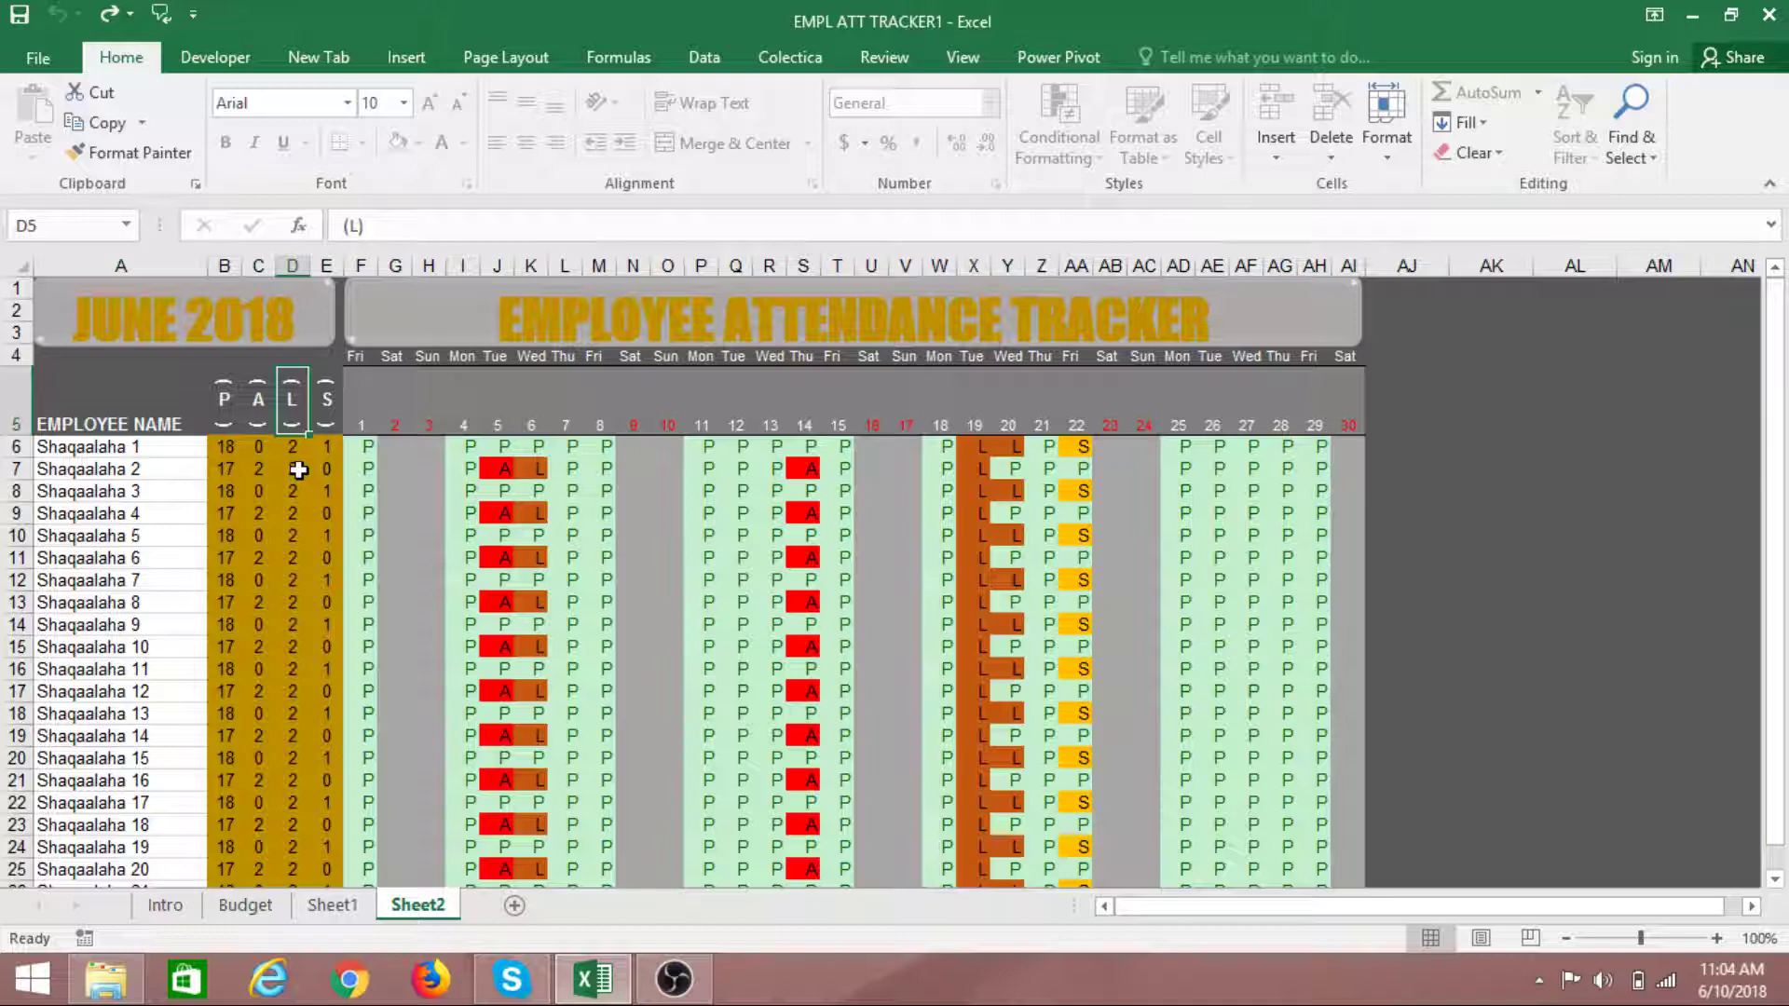
left_click(332, 400)
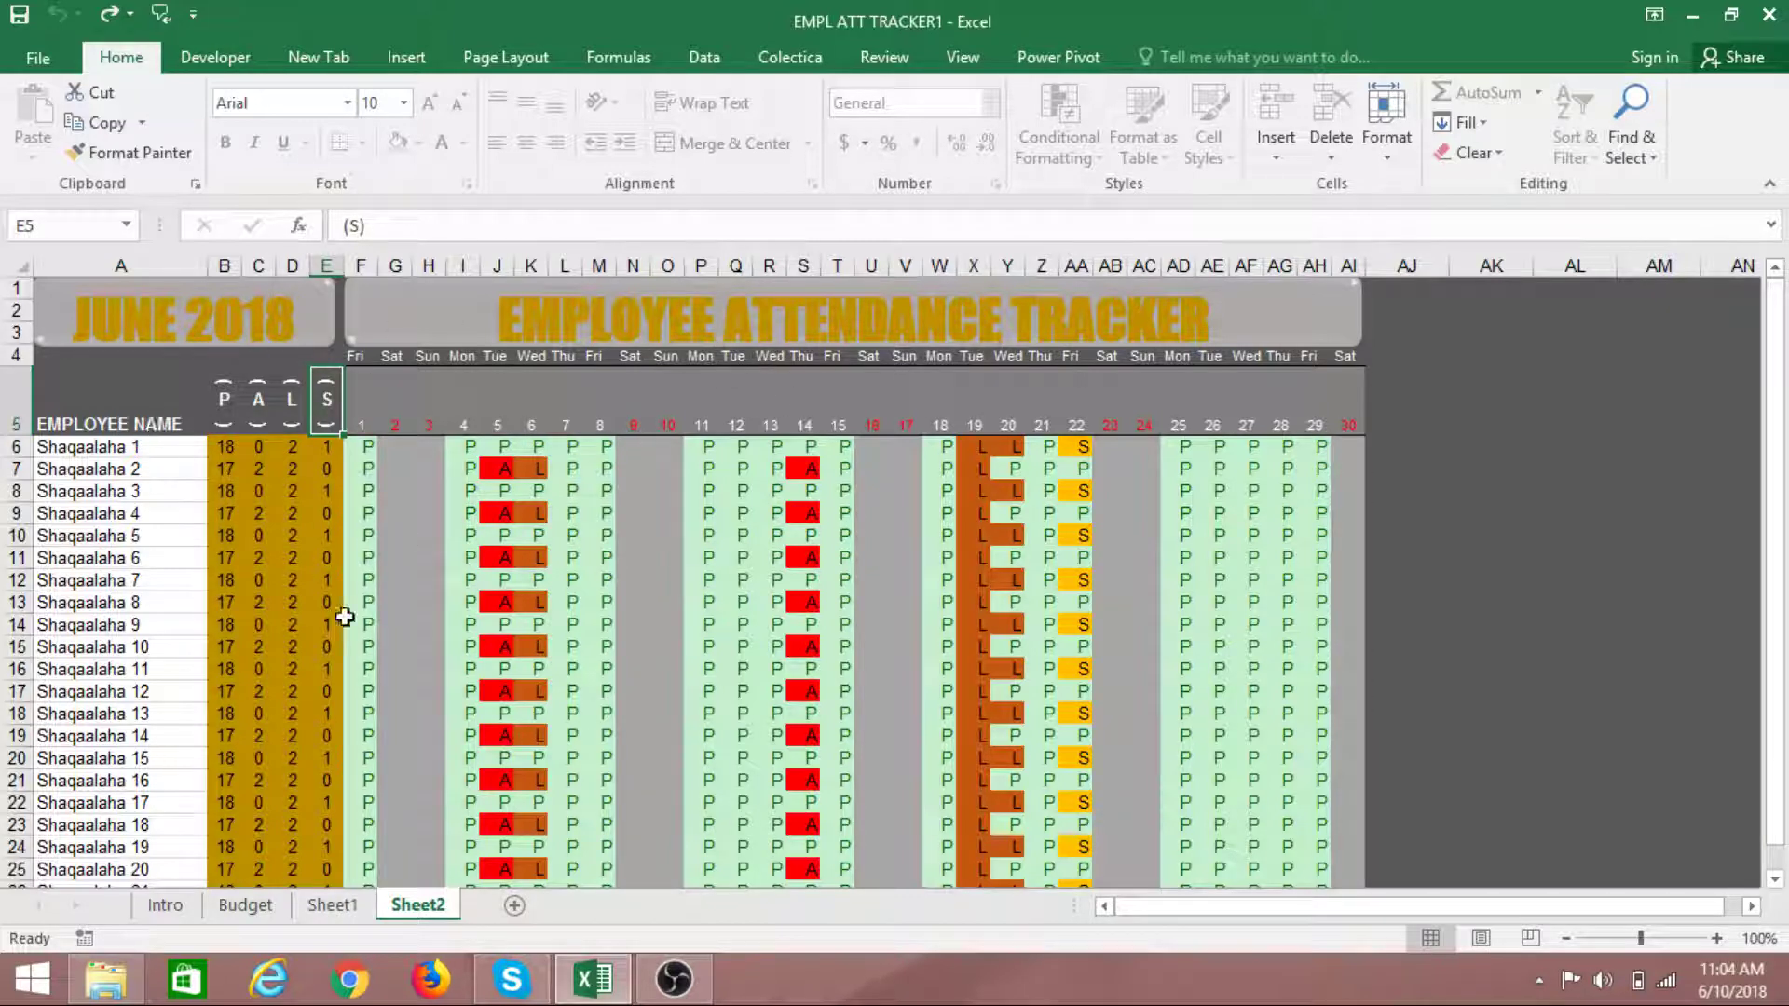
left_click(335, 904)
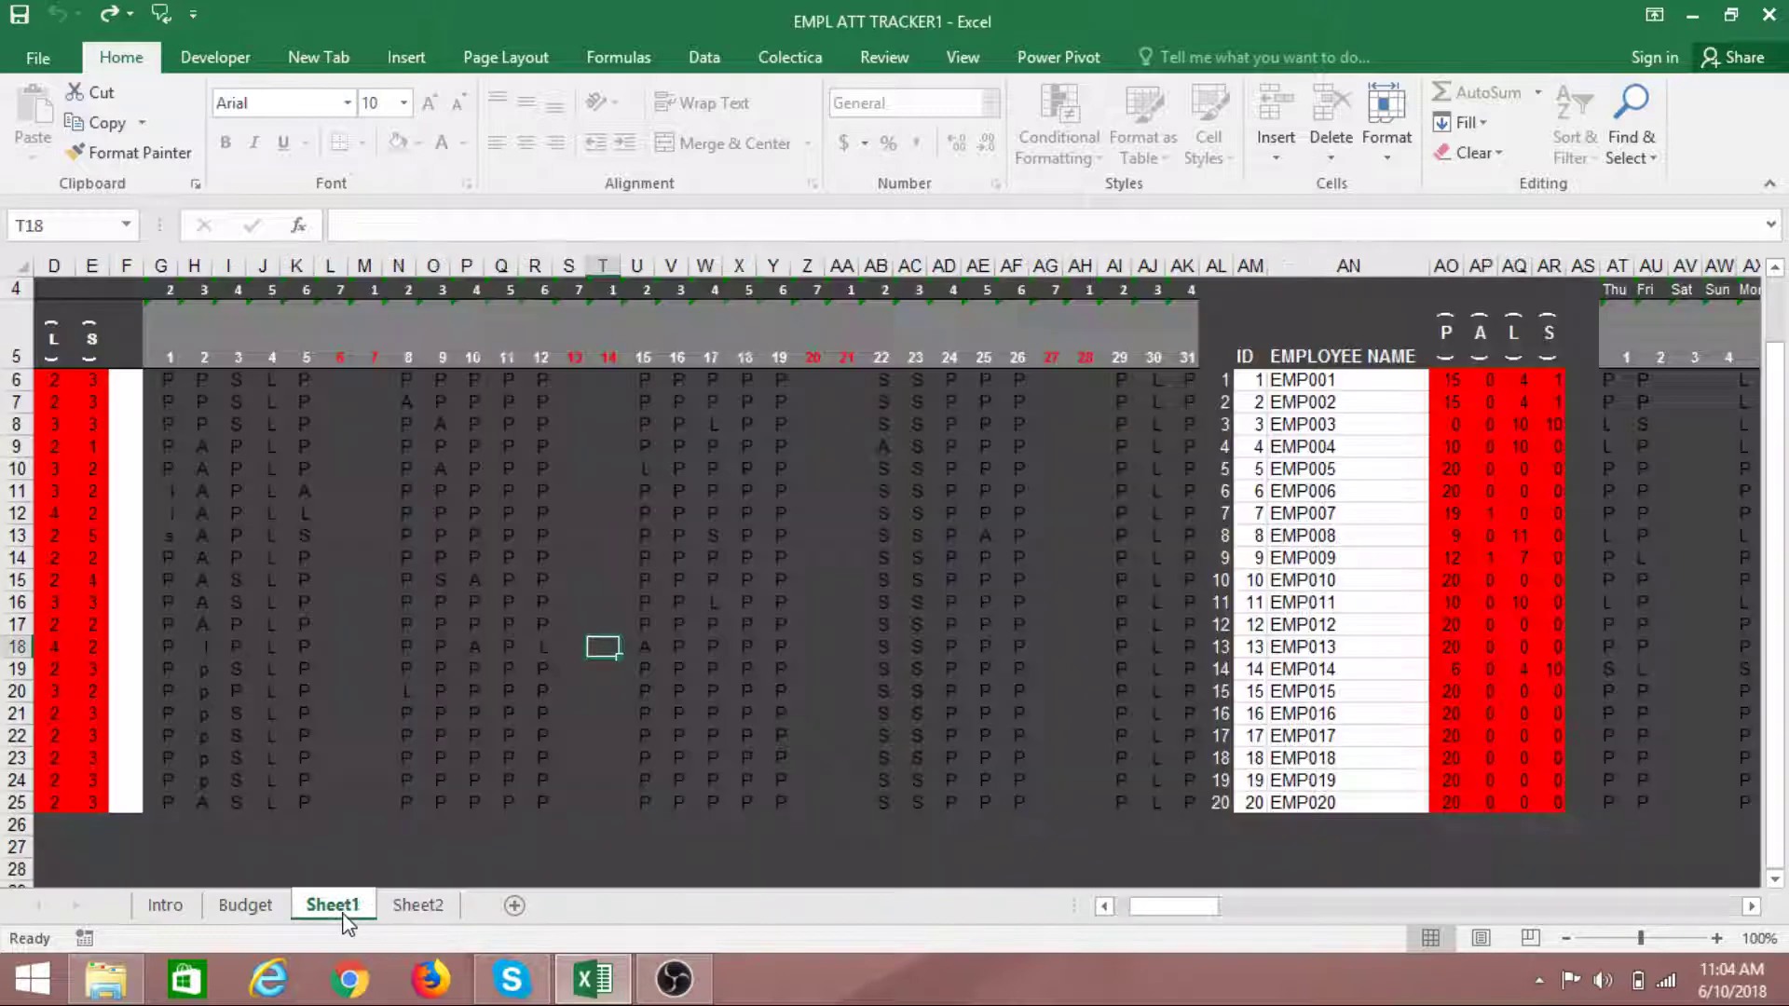
left_click_drag(1156, 908, 1207, 899)
left_click_drag(1773, 606, 1770, 545)
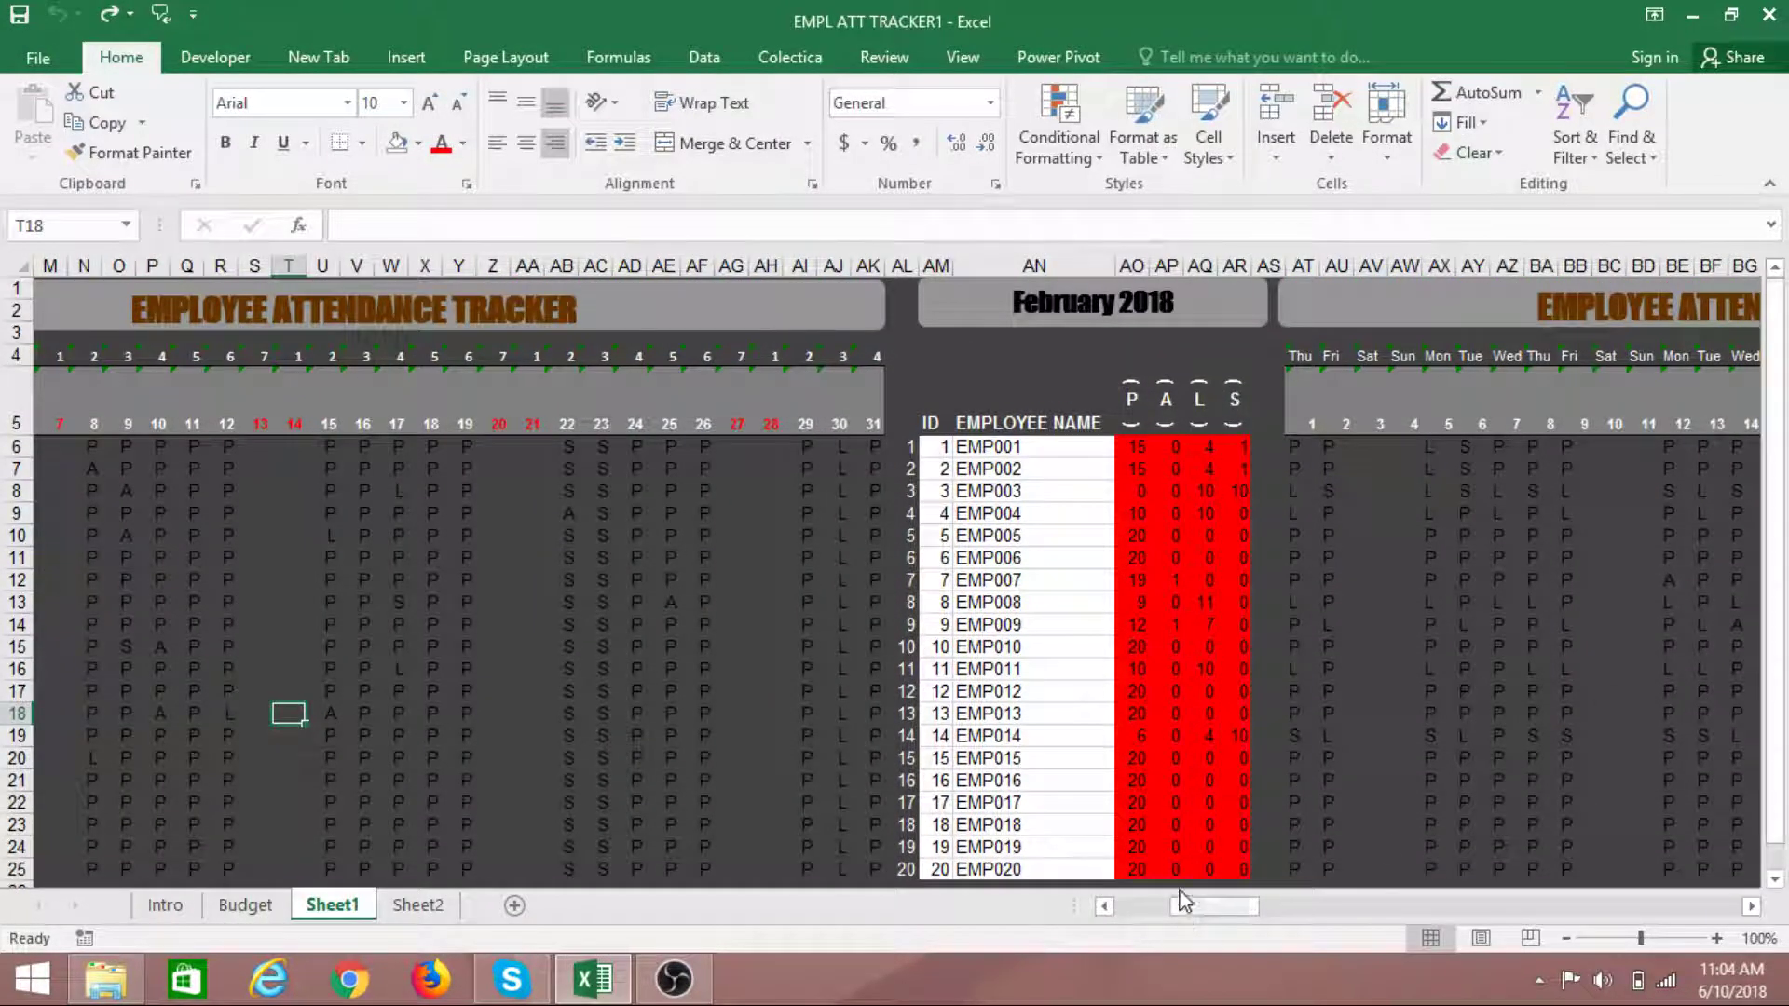
mouse_move(1186, 896)
left_mouse_down()
mouse_move(1199, 919)
mouse_move(1117, 926)
mouse_move(1217, 907)
left_mouse_up()
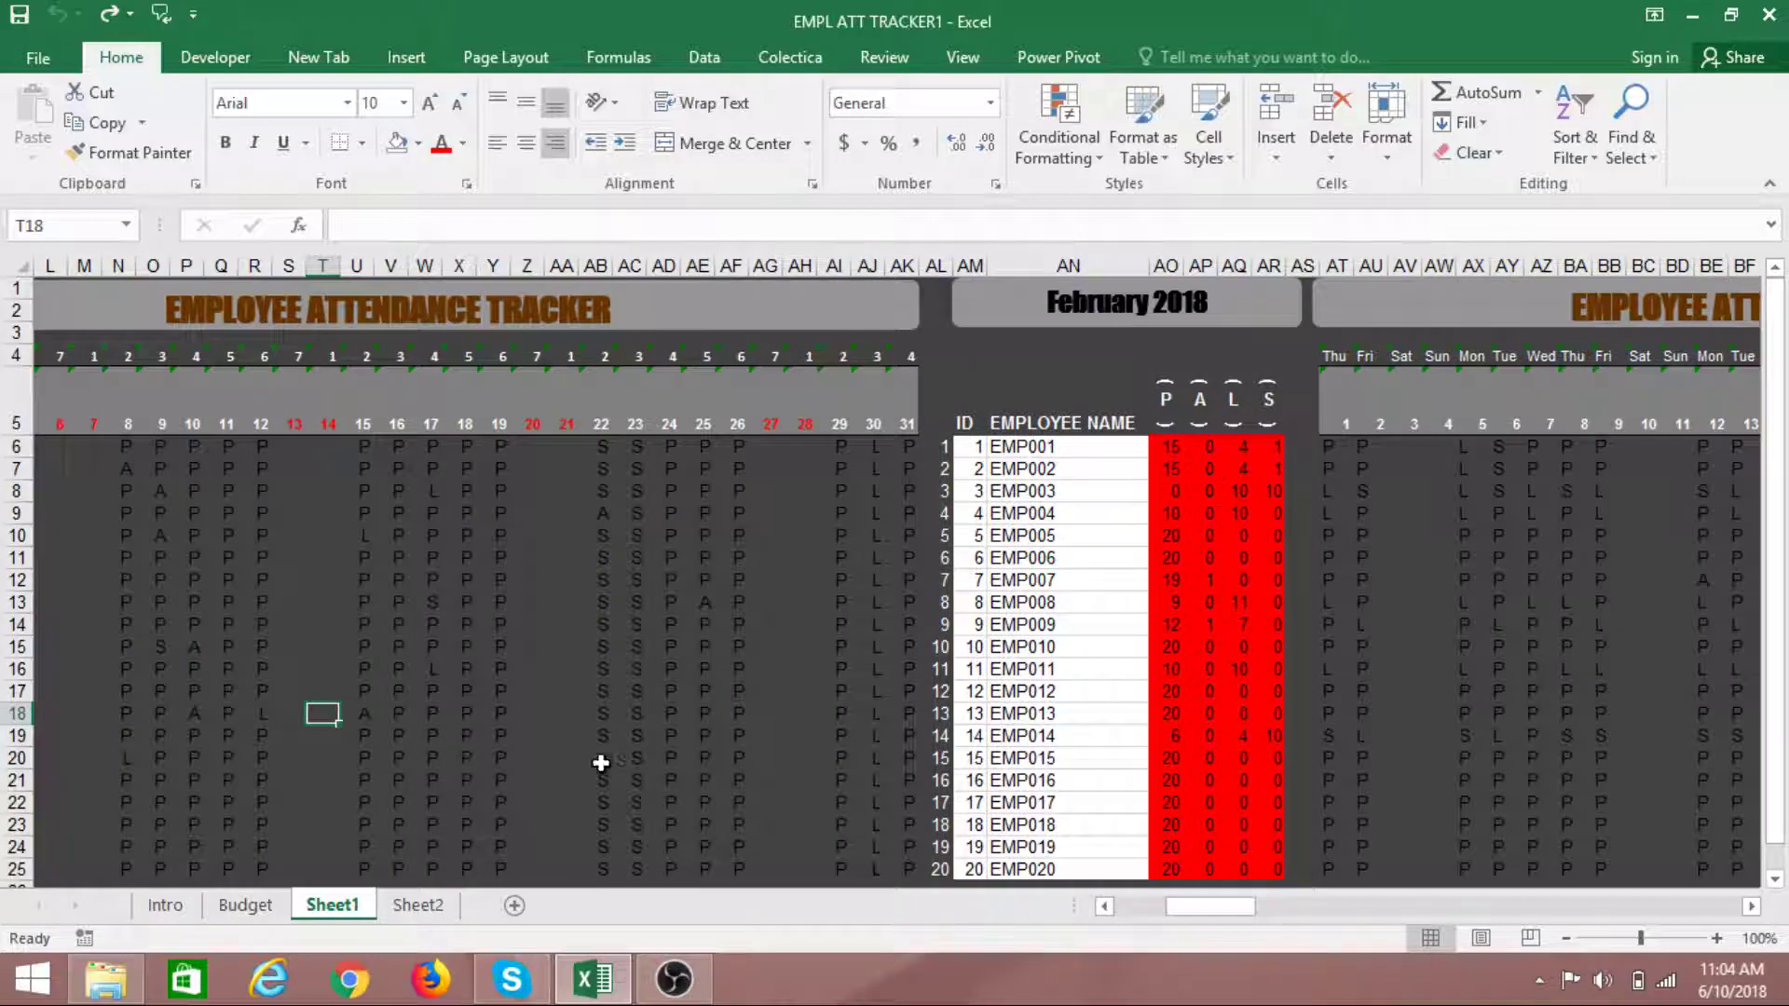
Review the summary headers, the date row and the weekday row of the June 2018 tracker on Sheet2
left_click(418, 907)
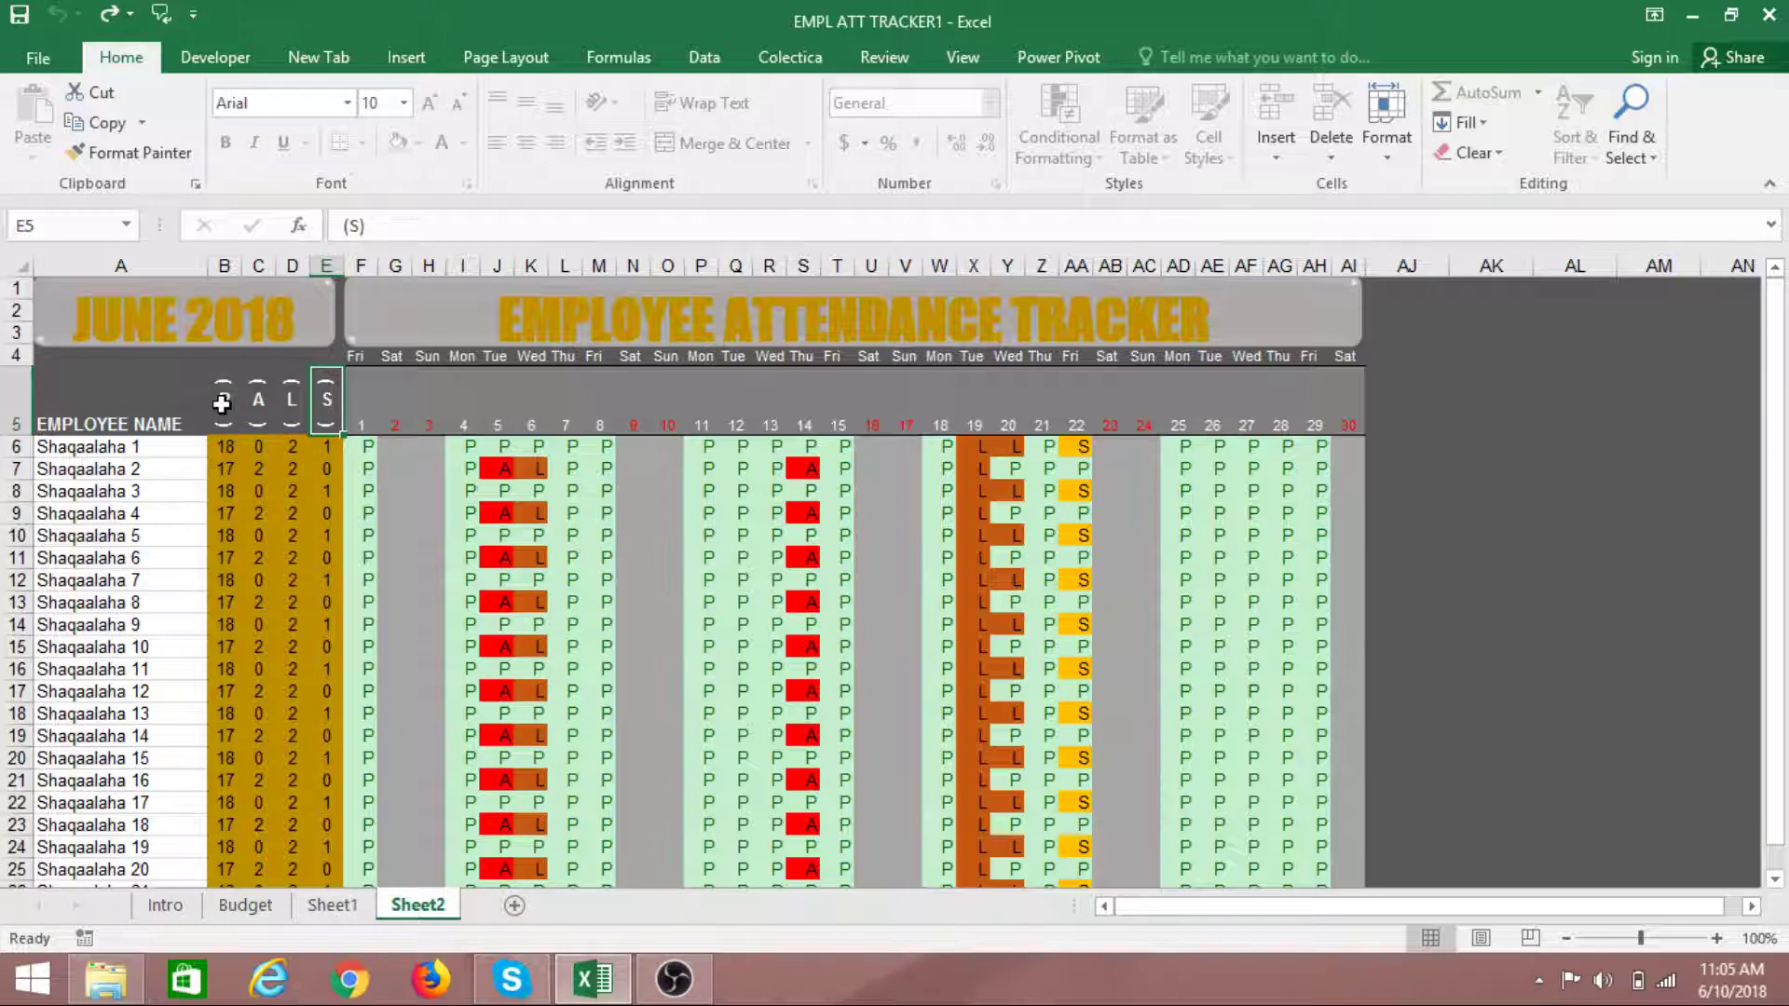
left_click(258, 401)
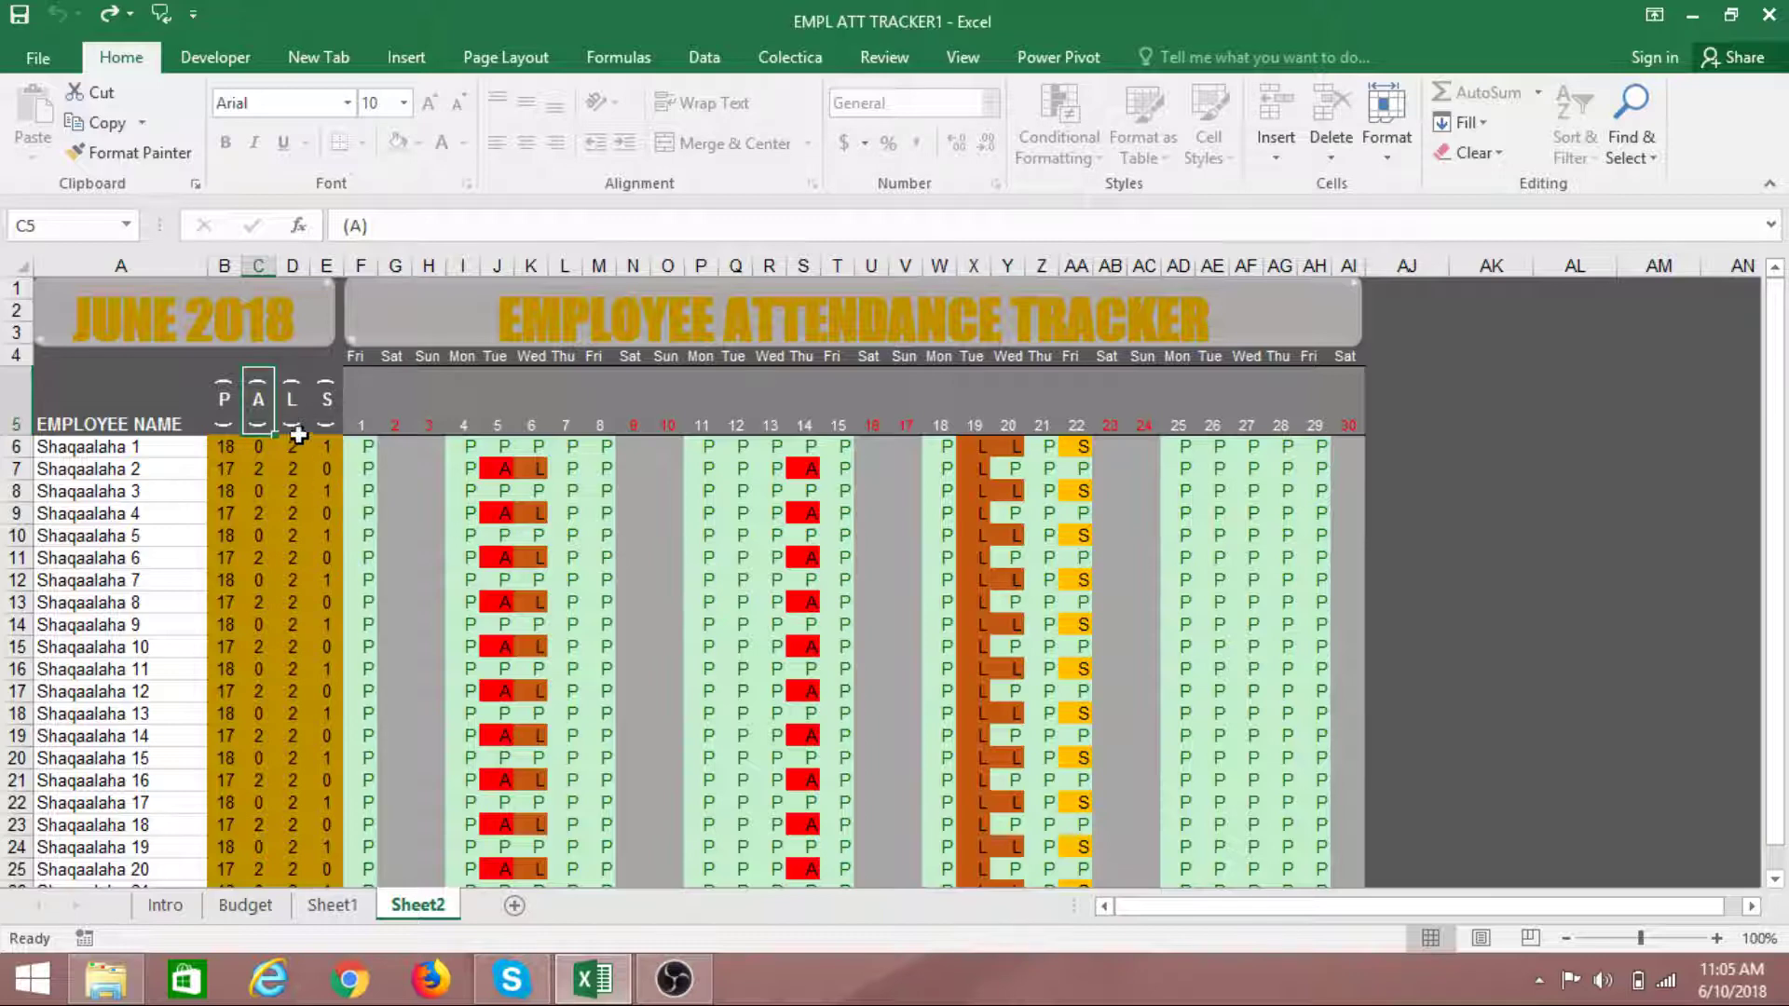
left_click(292, 402)
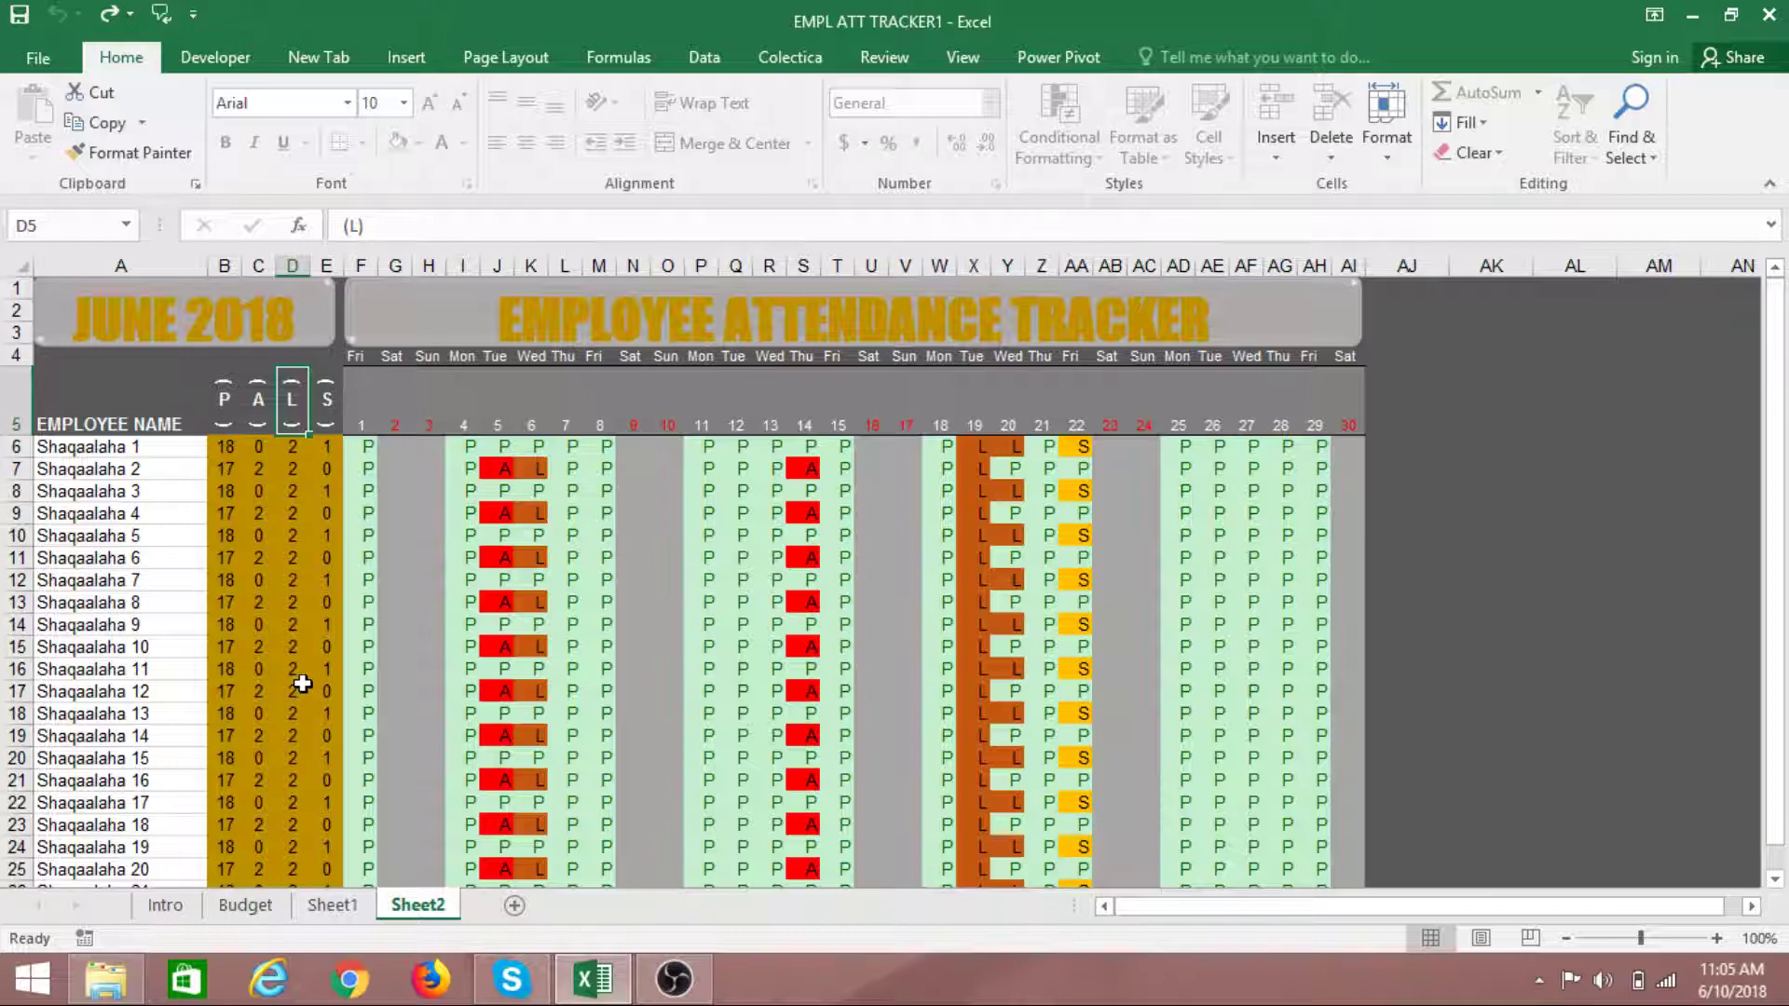
left_click(326, 423)
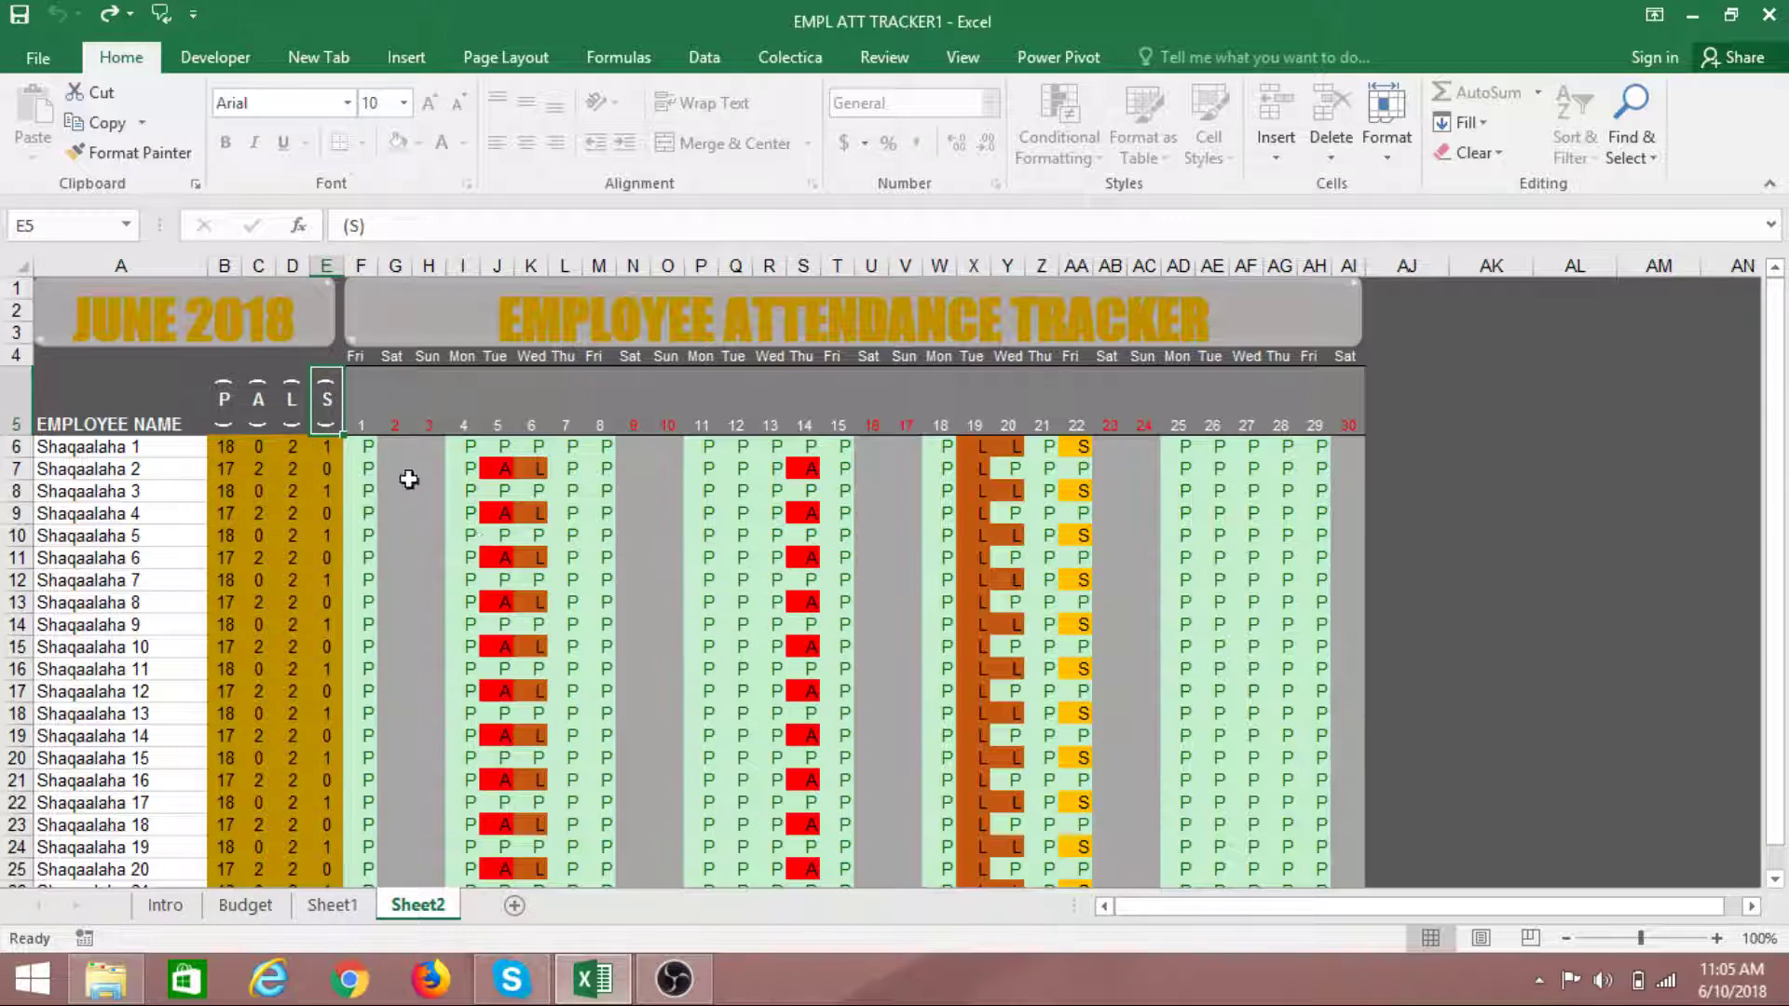
left_click_drag(378, 426, 1348, 420)
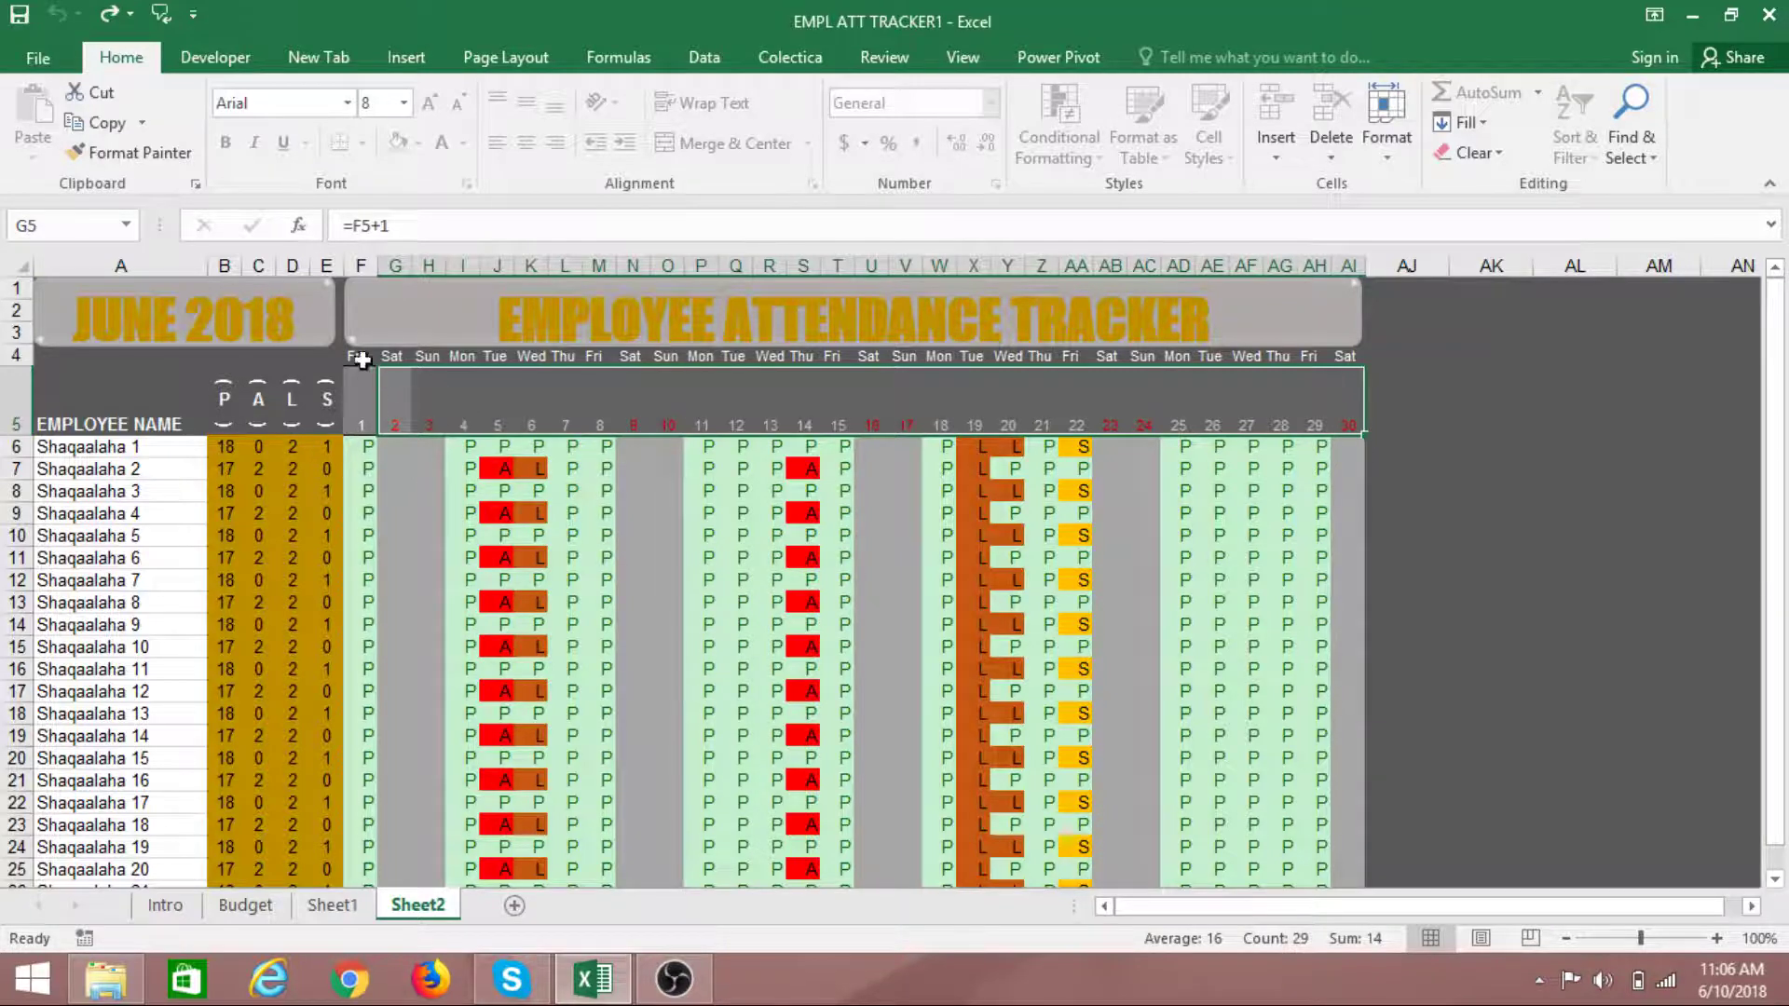
left_click_drag(355, 356, 979, 349)
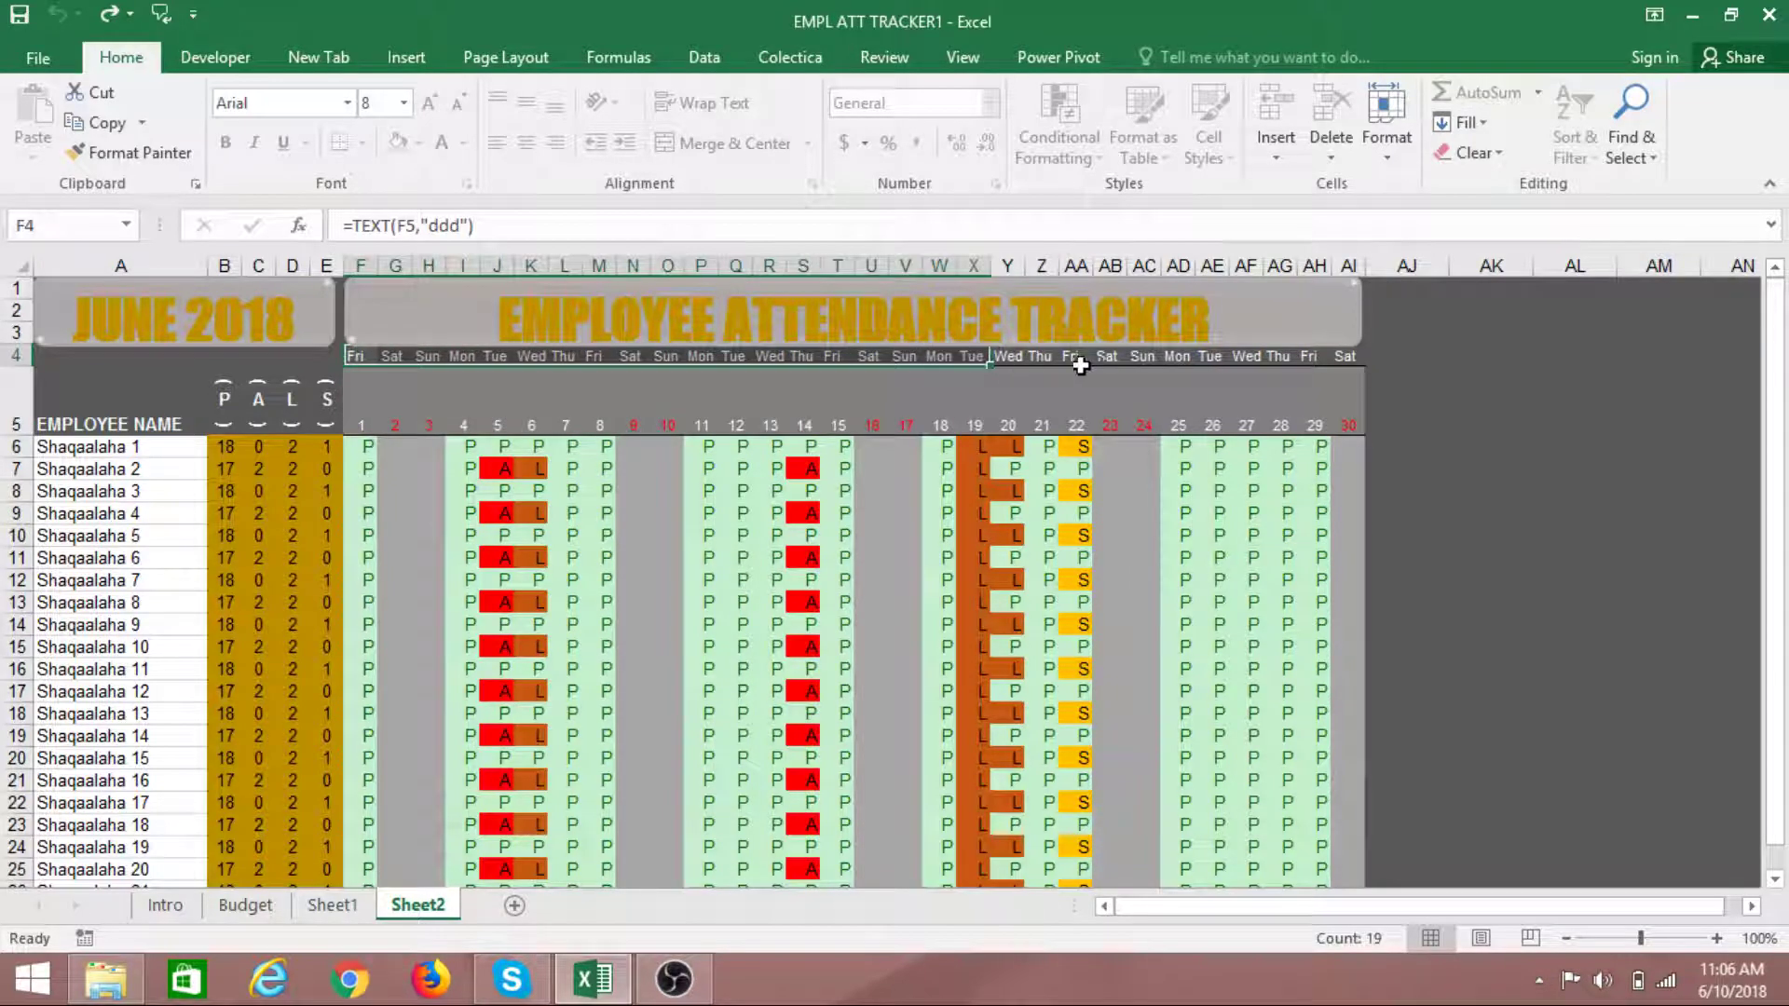
left_click(1334, 358)
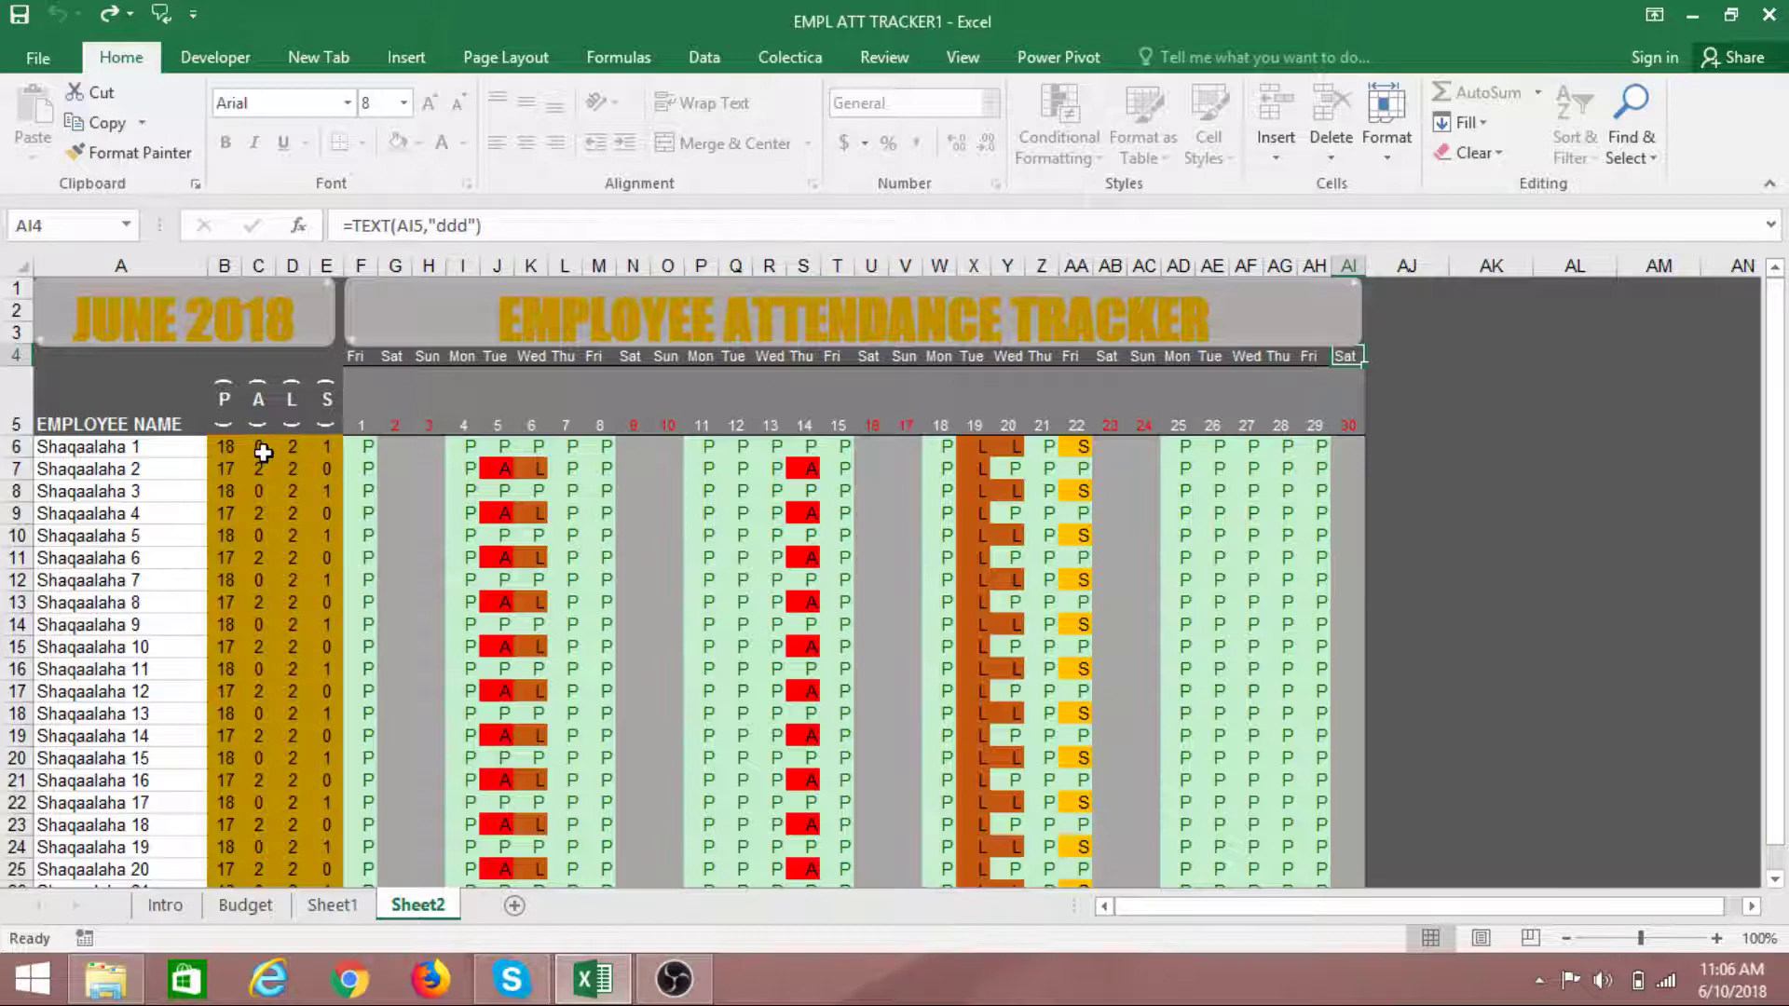
Inspect the daily attendance codes, the full employee list and the summary headers of the June 2018 tracker
left_click(363, 449)
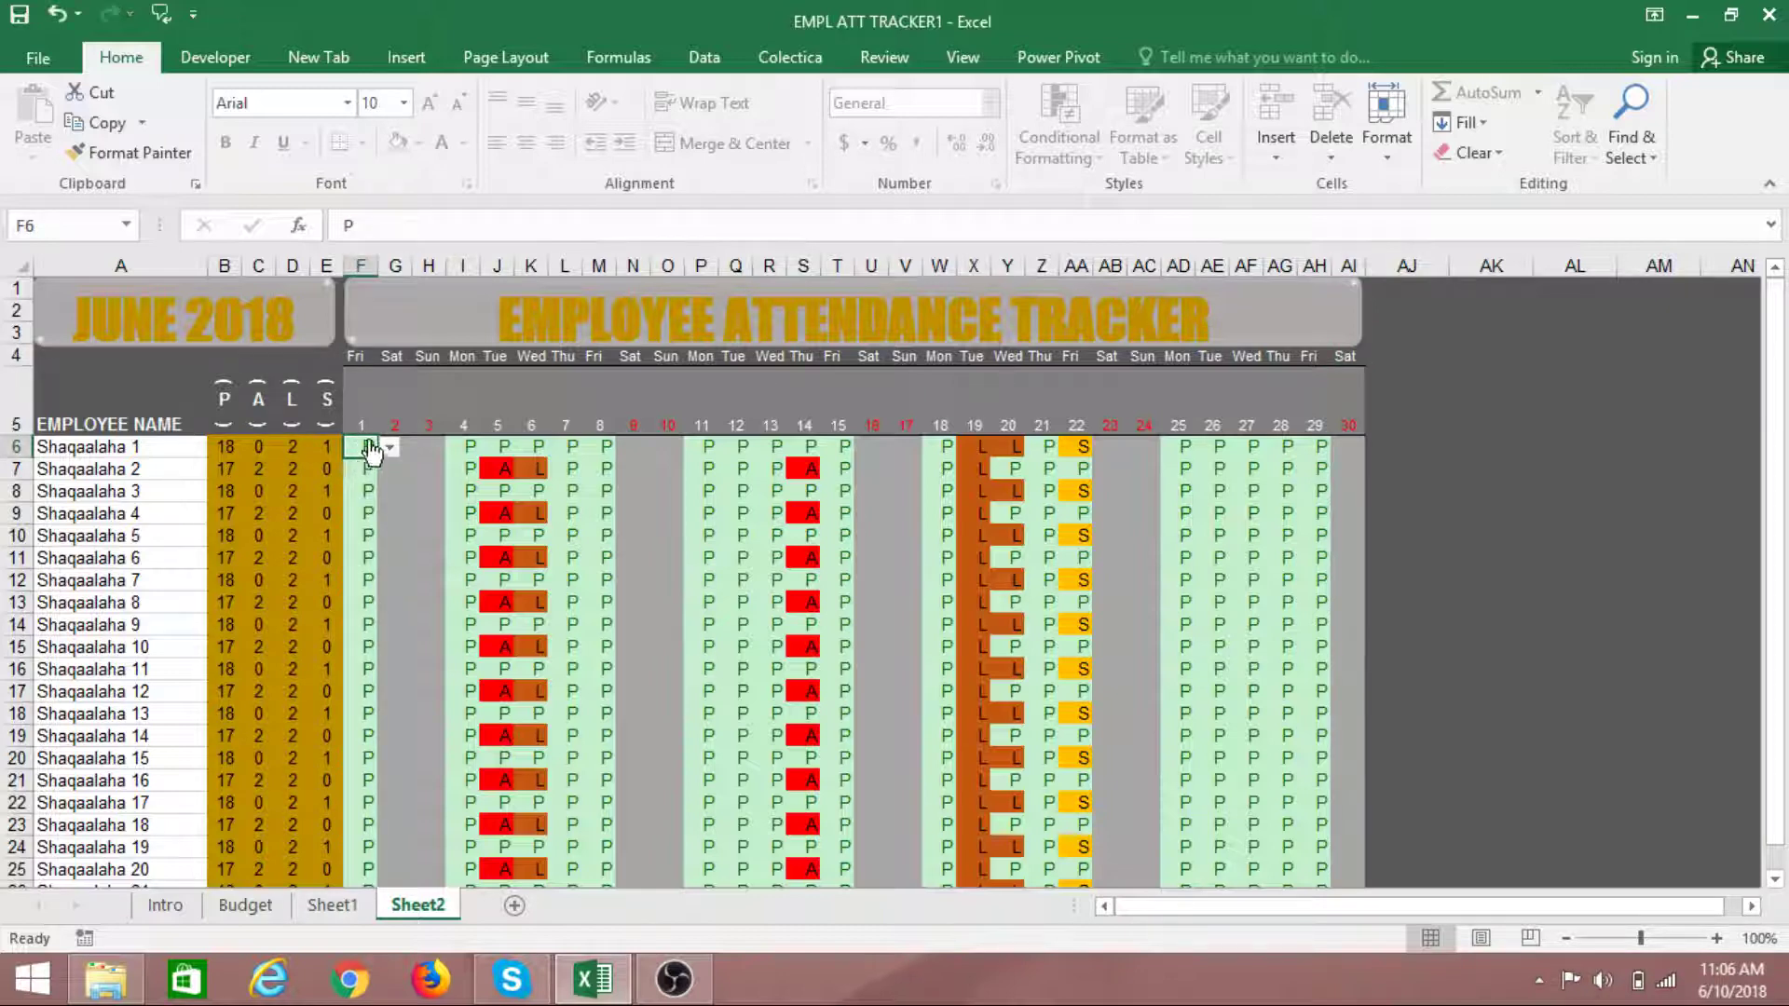
left_click(473, 445)
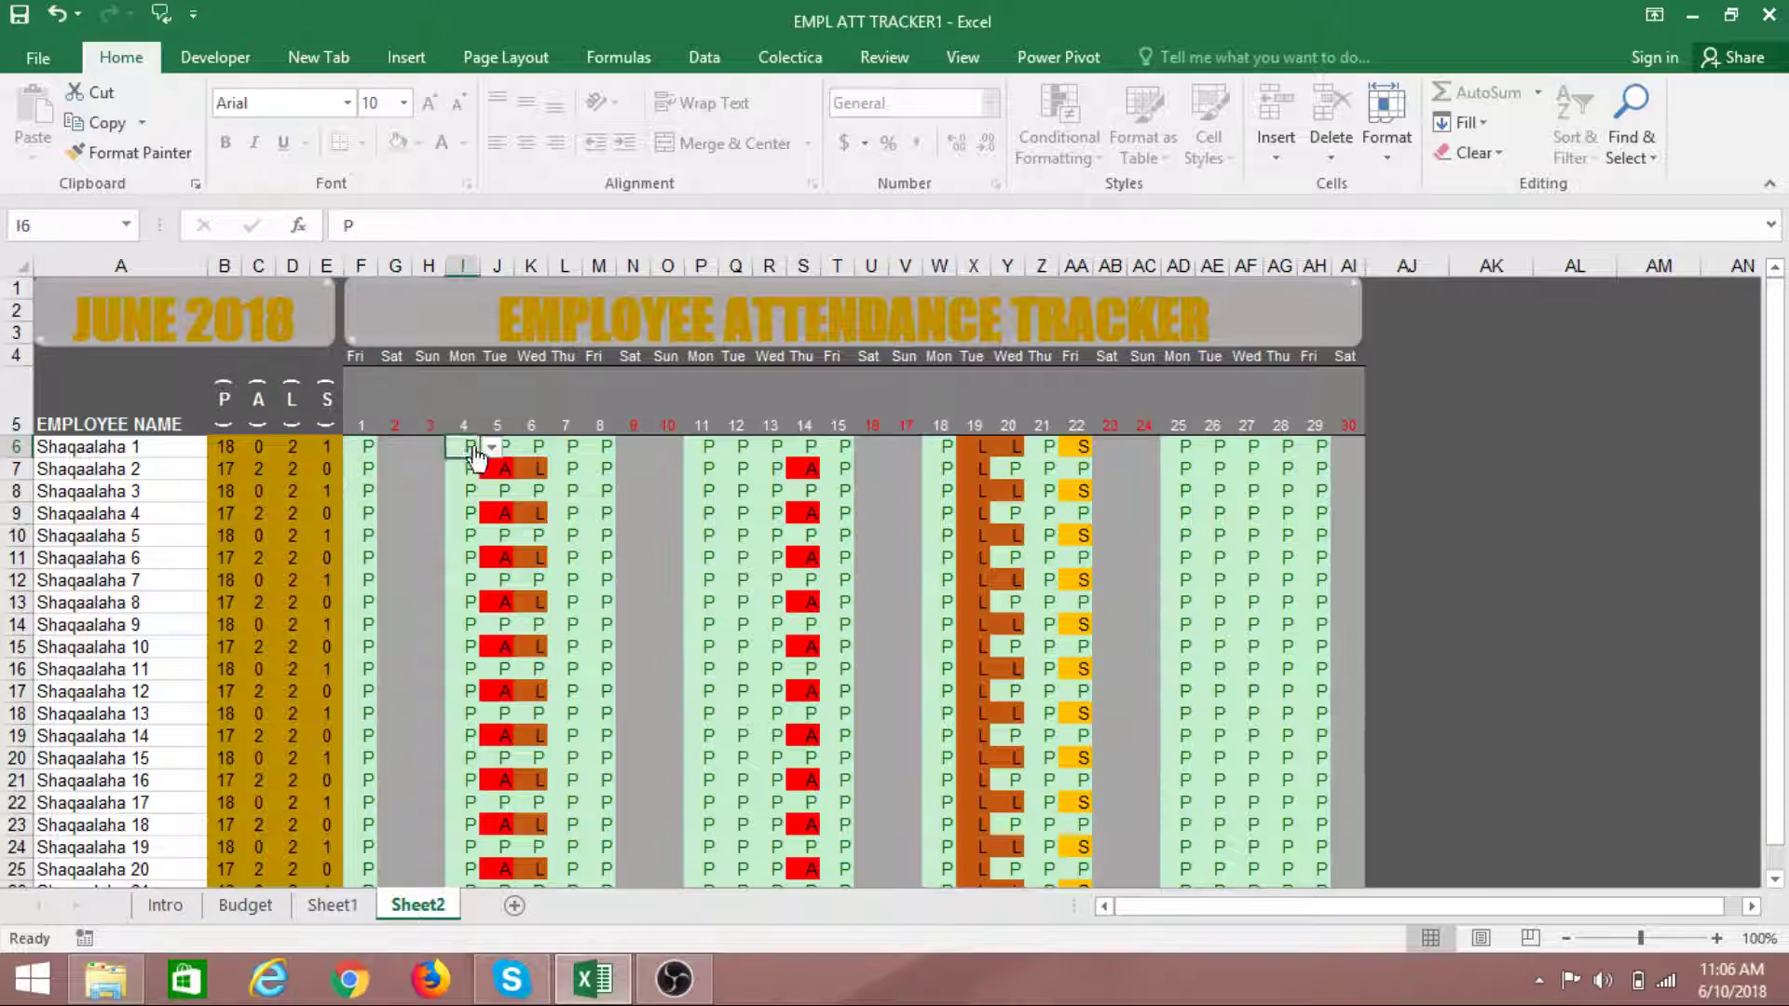
left_click(564, 491)
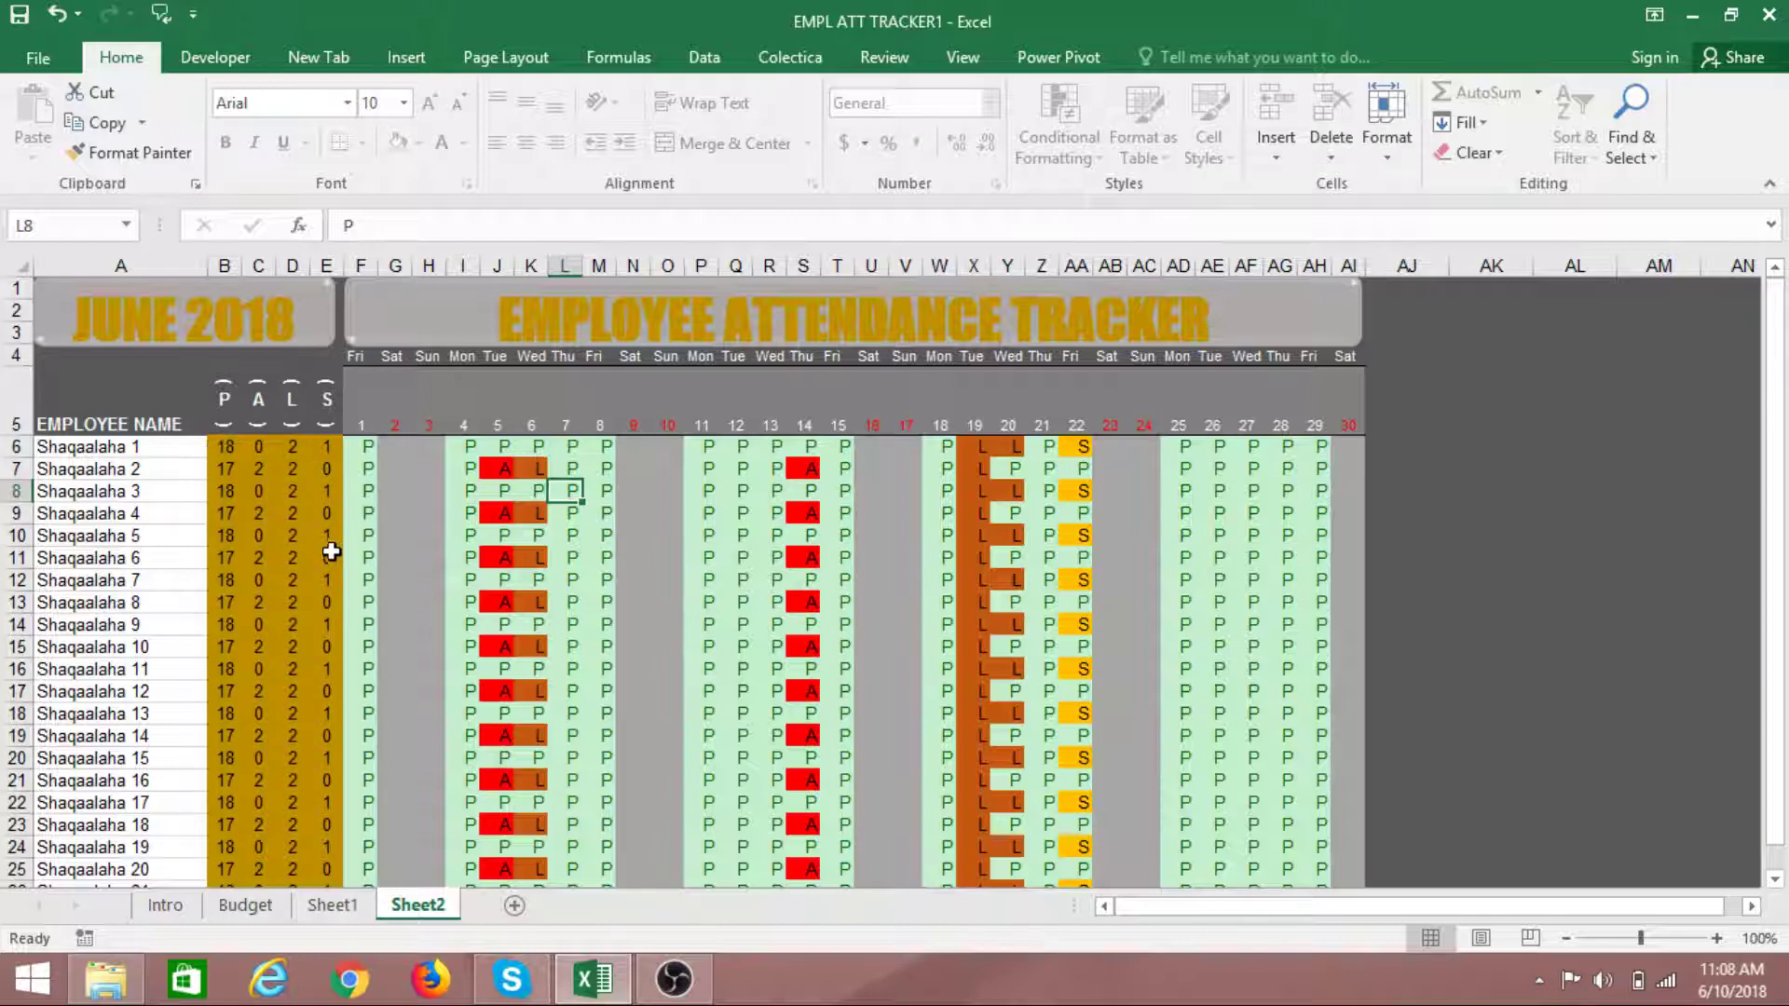
scroll(303, 711, "down", 2)
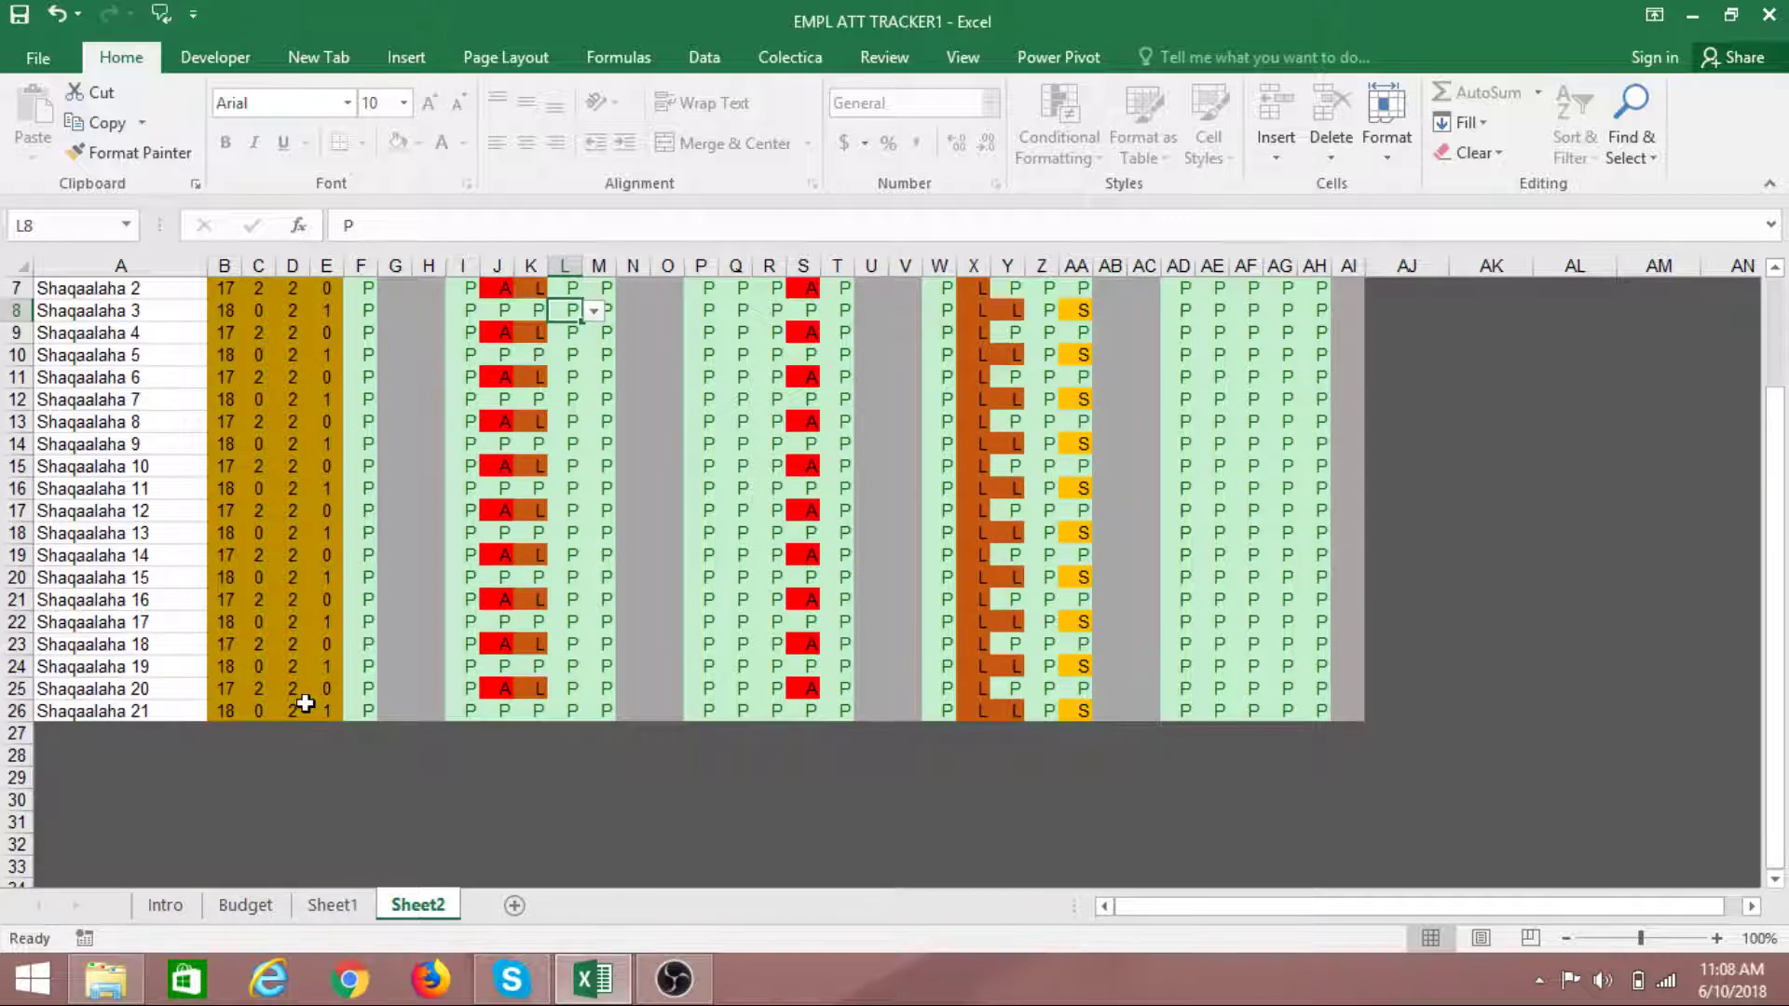
scroll(305, 704, "up", 2)
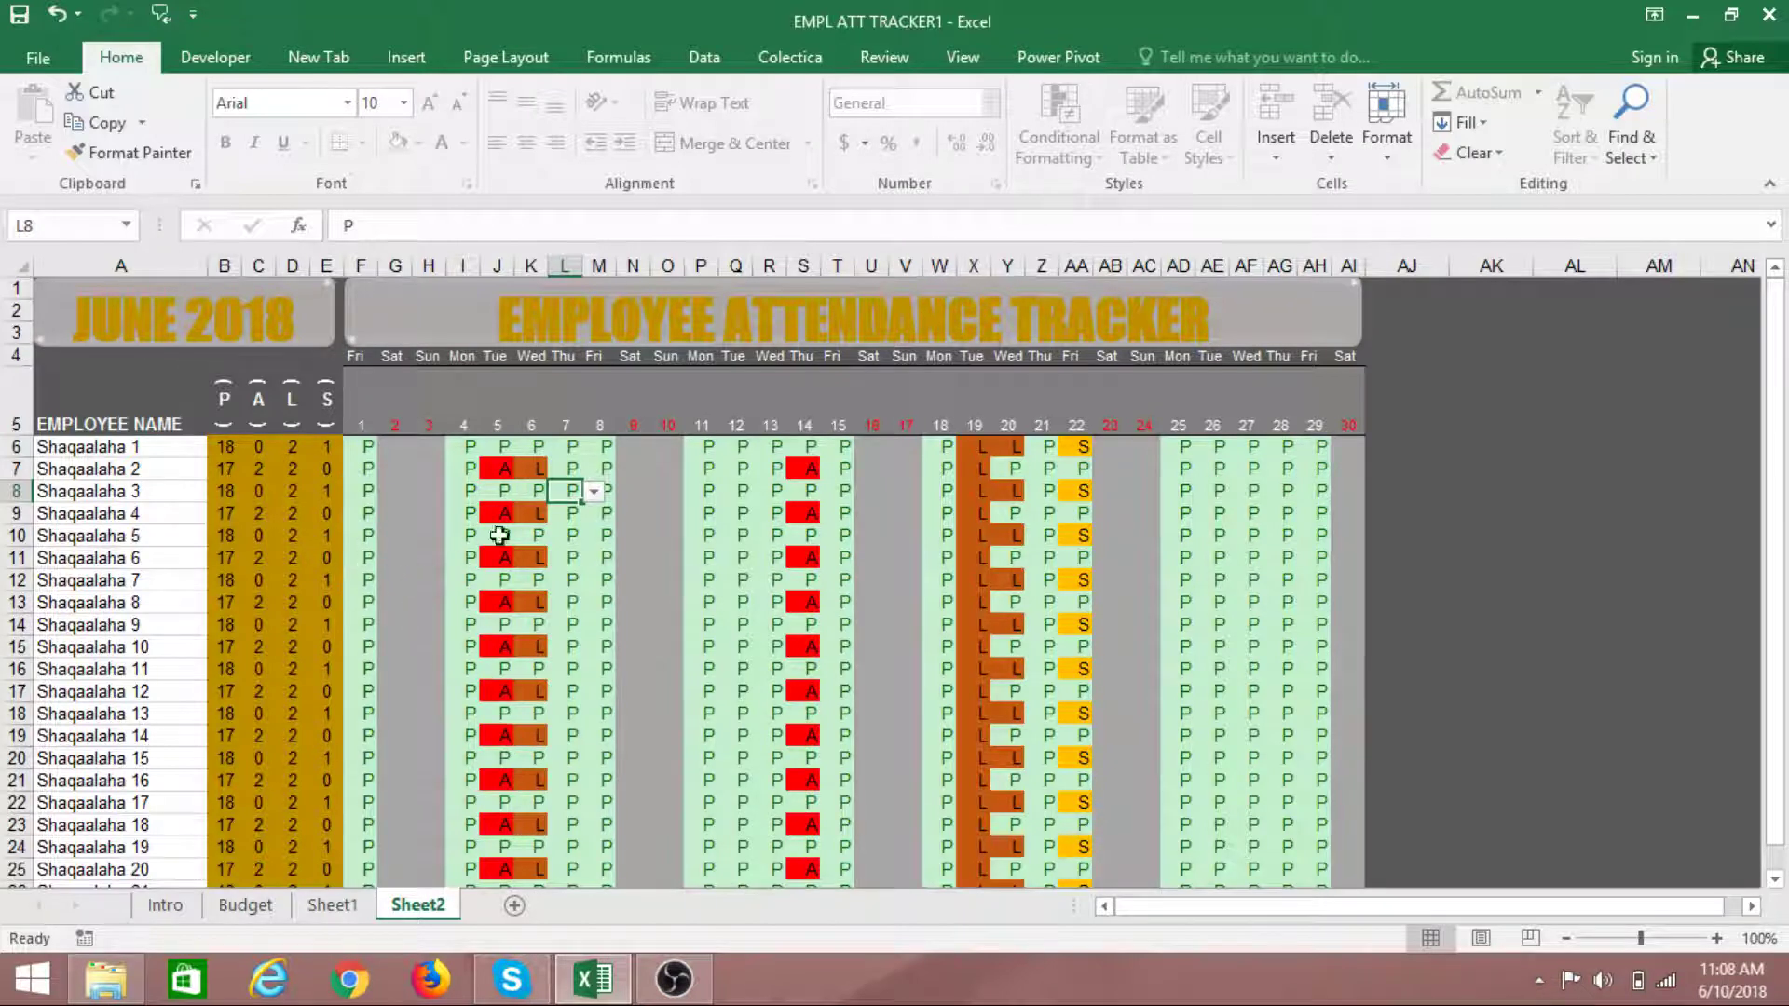
left_click(579, 540)
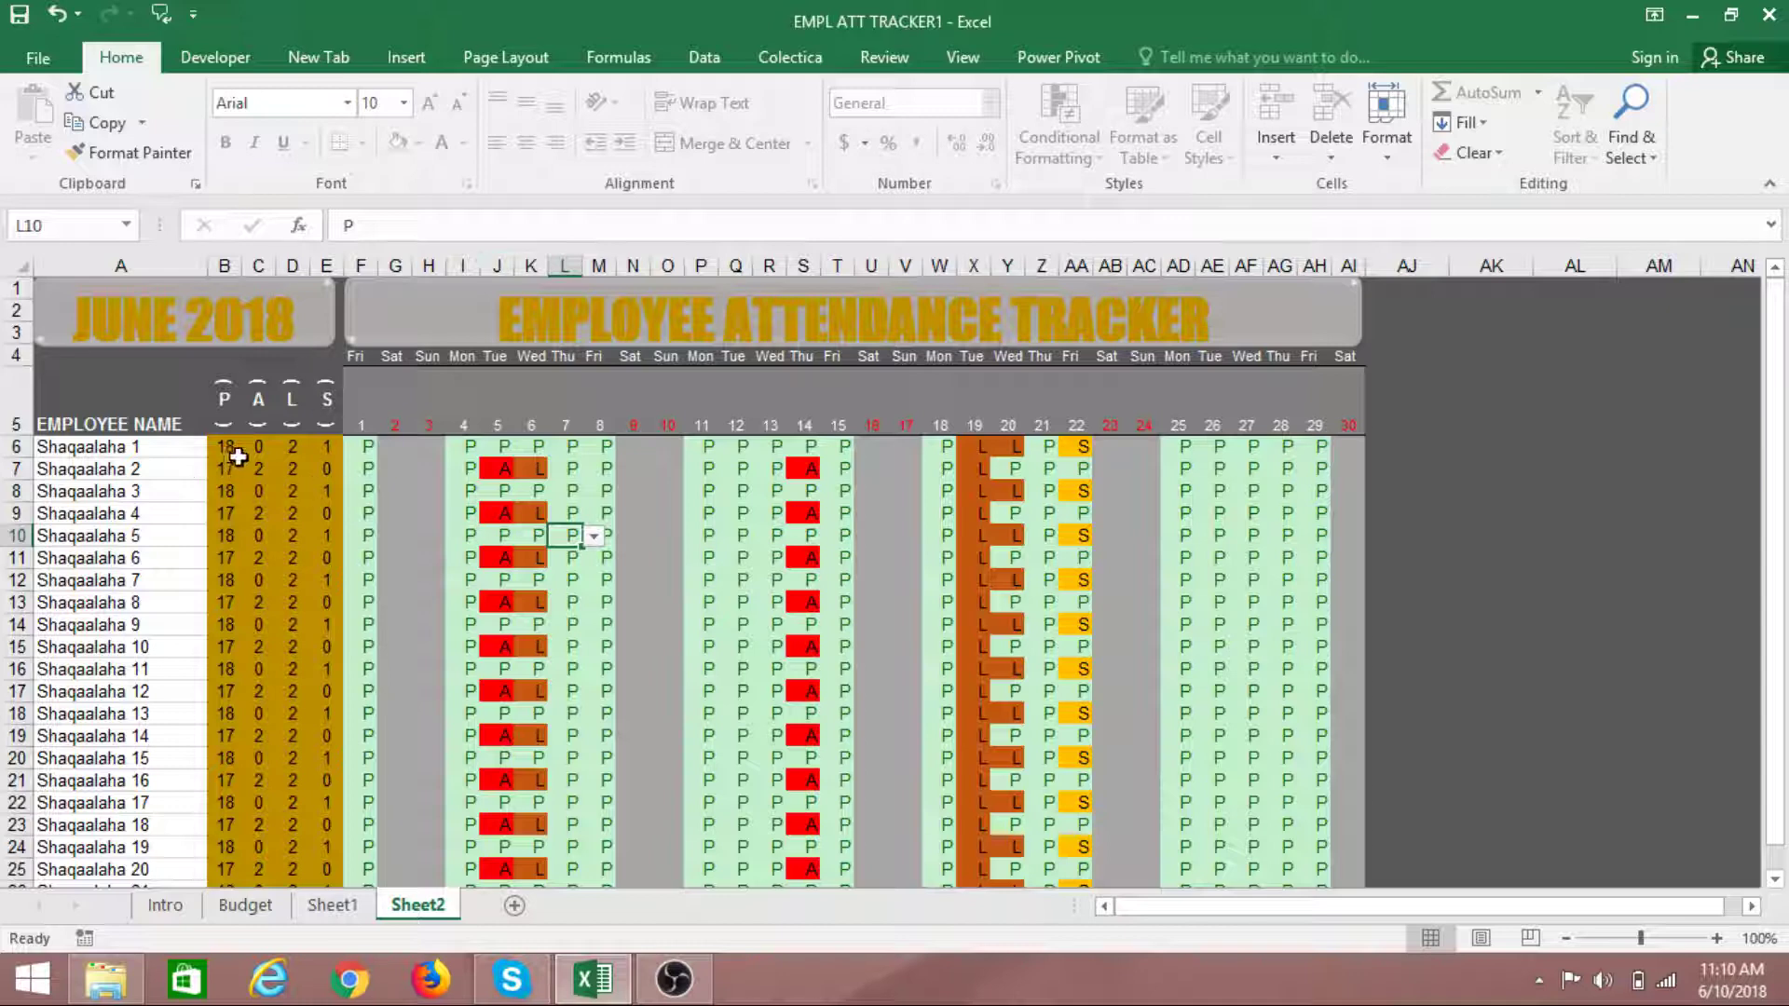
left_click(224, 400)
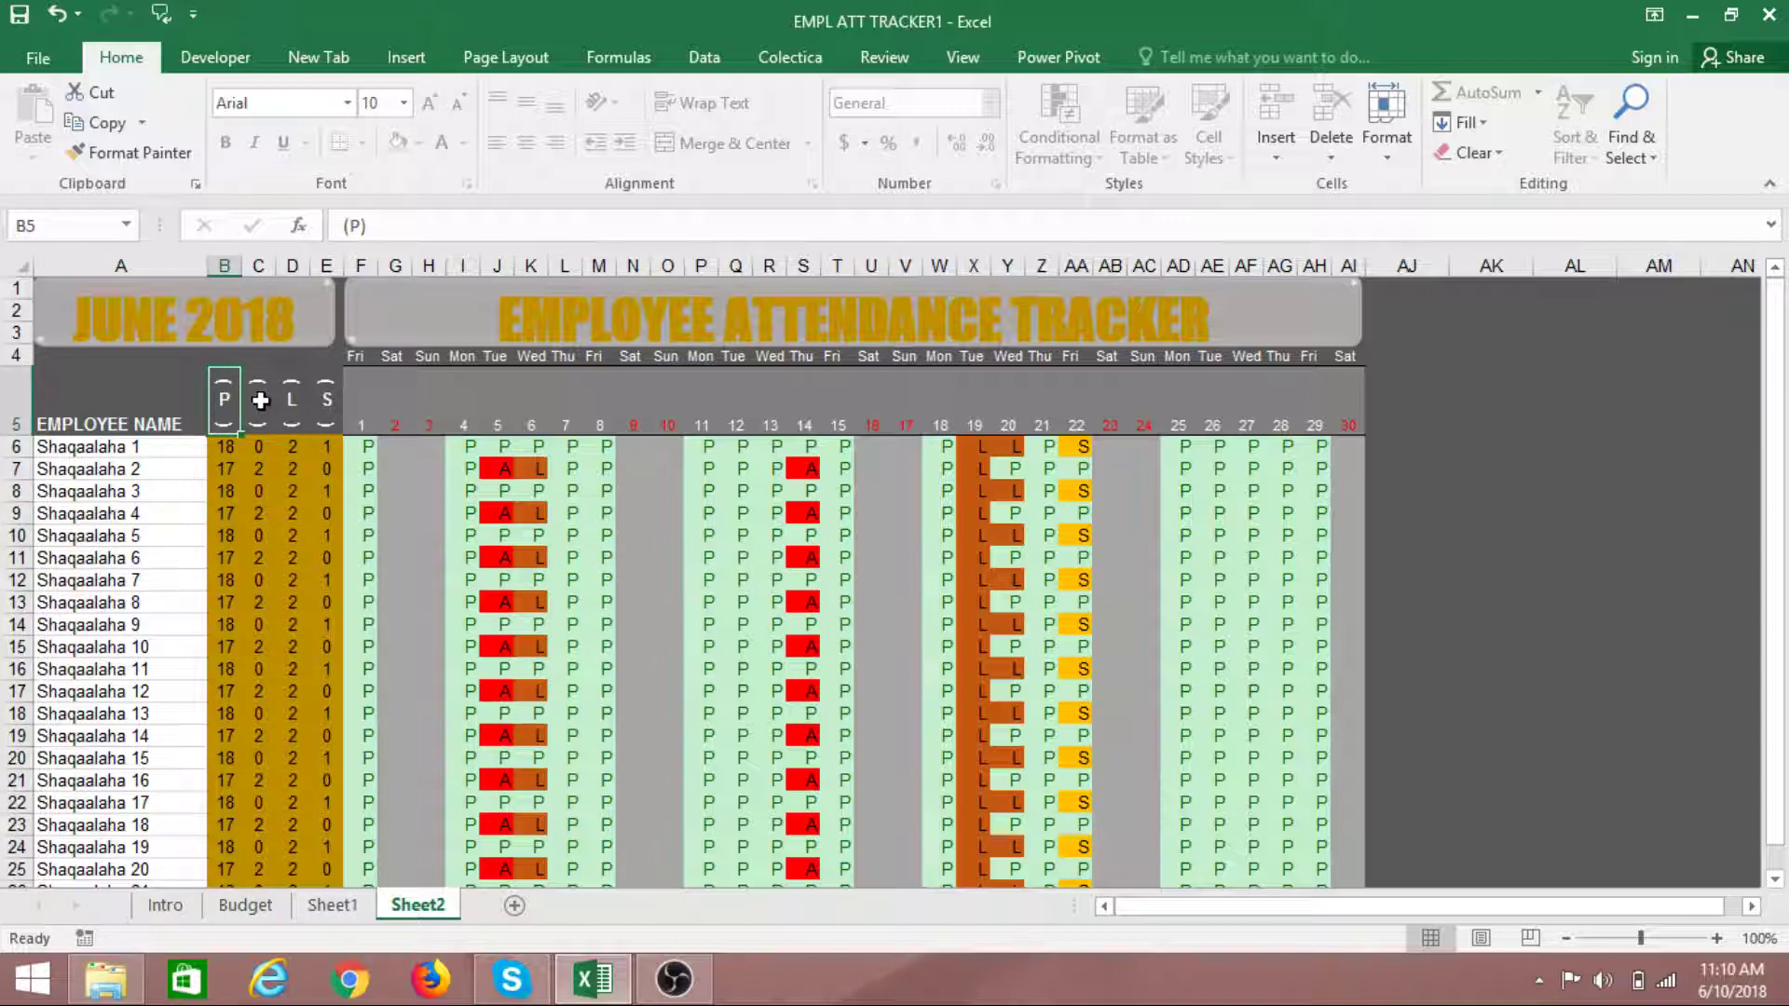
left_click(259, 400)
left_click(326, 400)
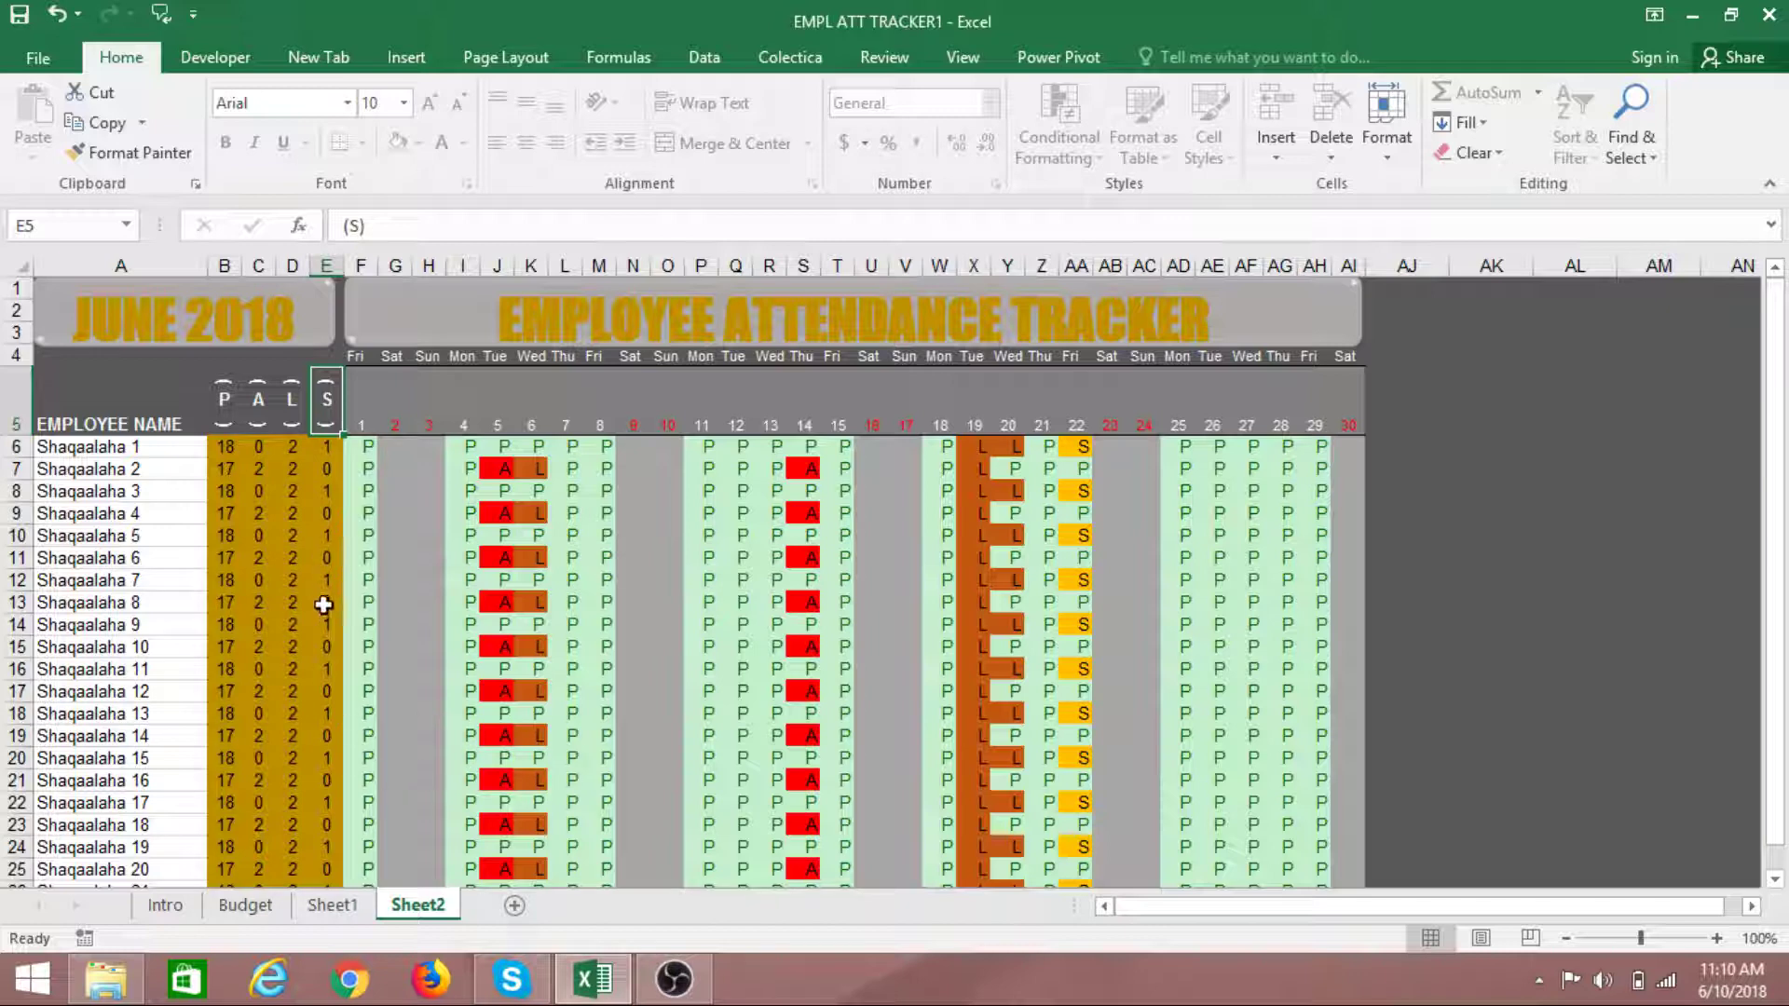
Add a new blank worksheet after Sheet2 for building the tracker, checking the finished June layout for reference
left_click(514, 906)
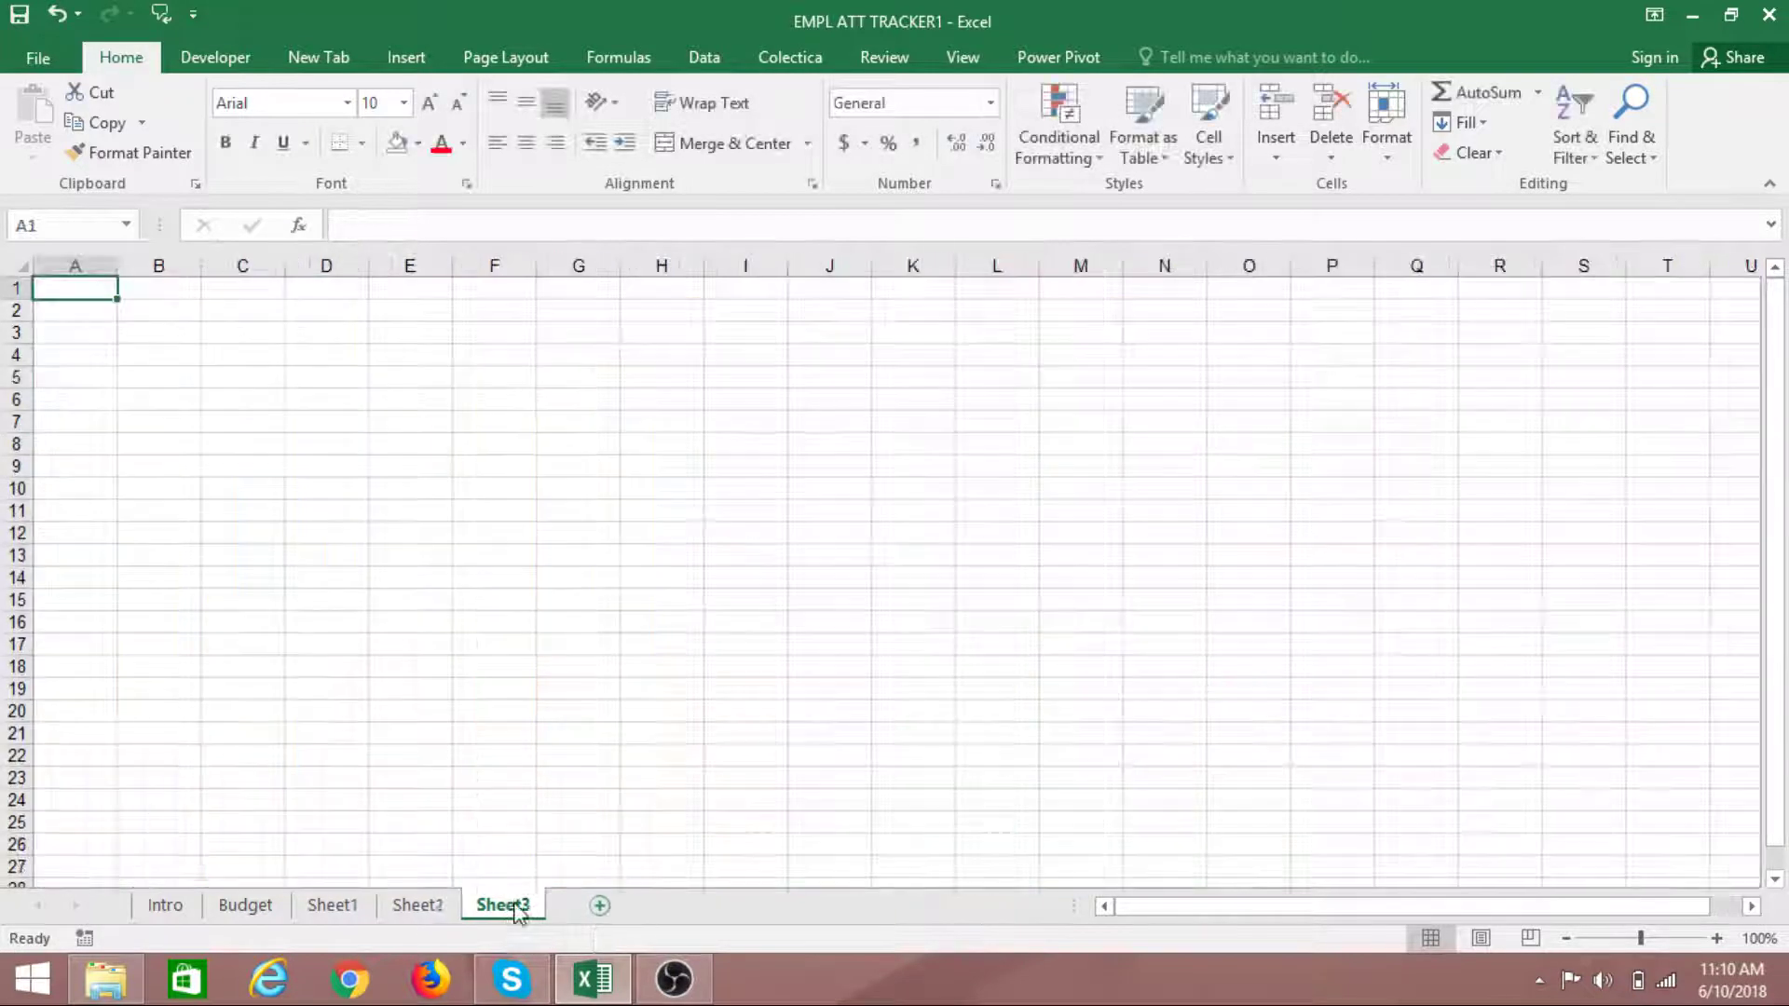
left_click(294, 515)
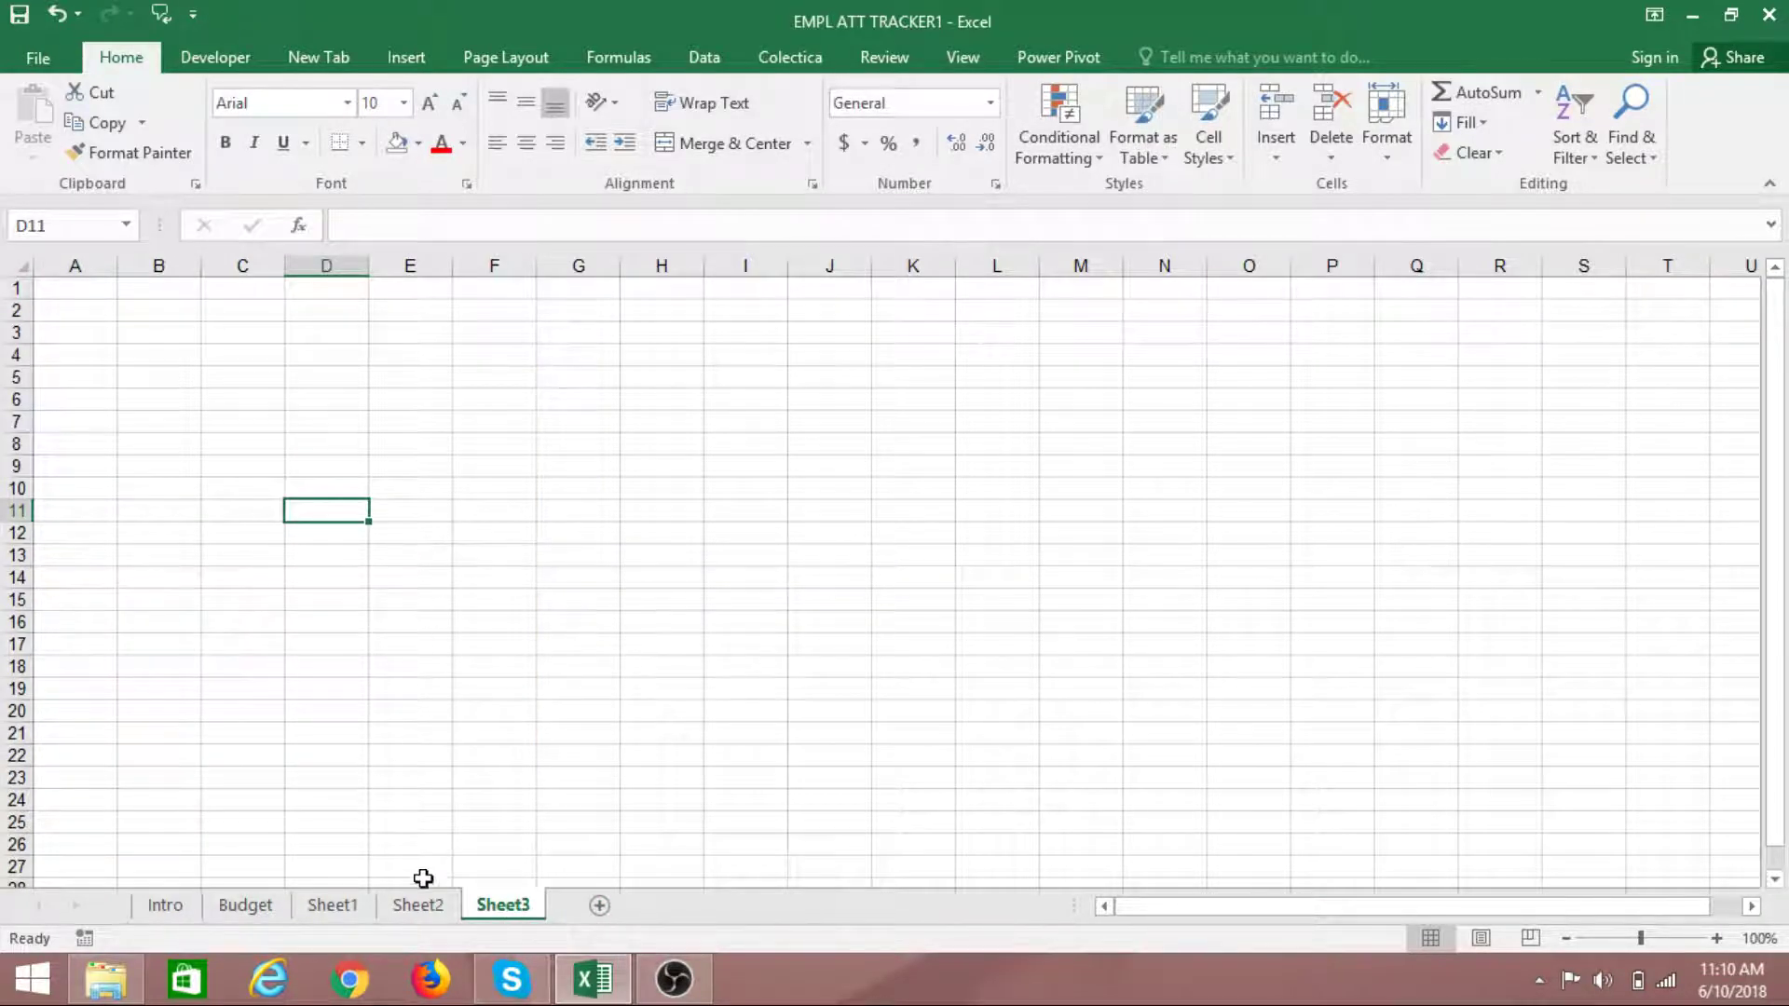
left_click(421, 903)
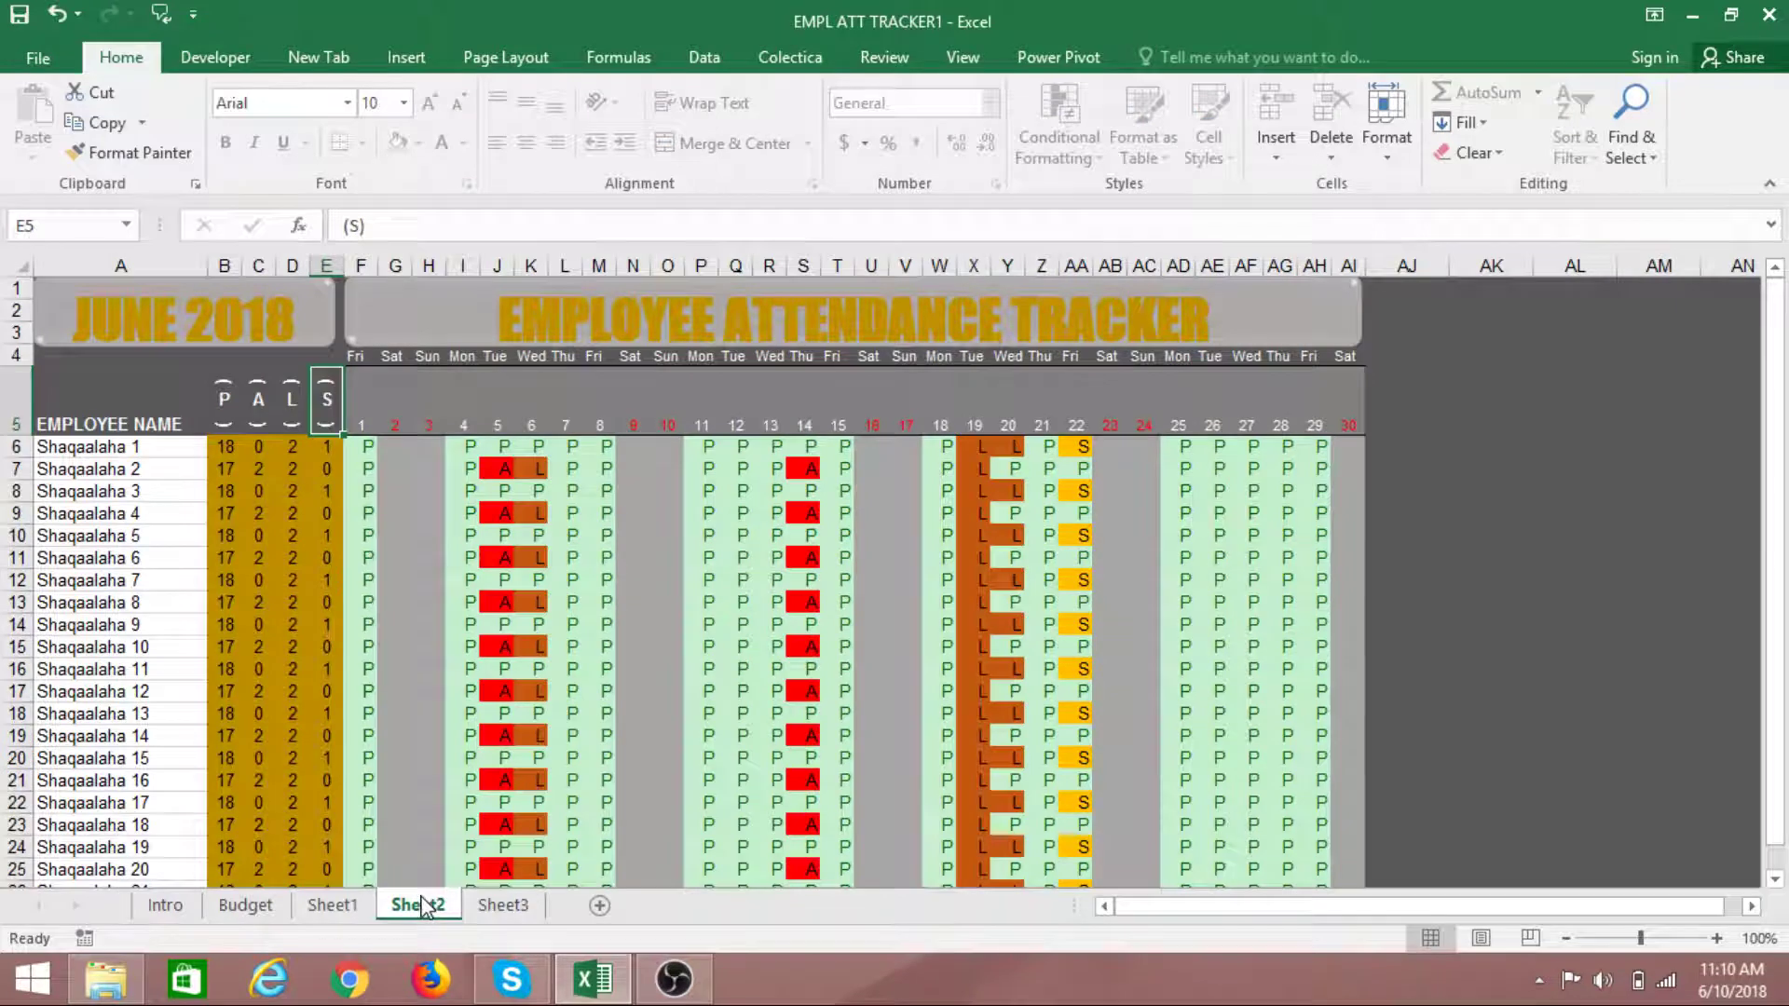
left_click(513, 909)
left_click(191, 423)
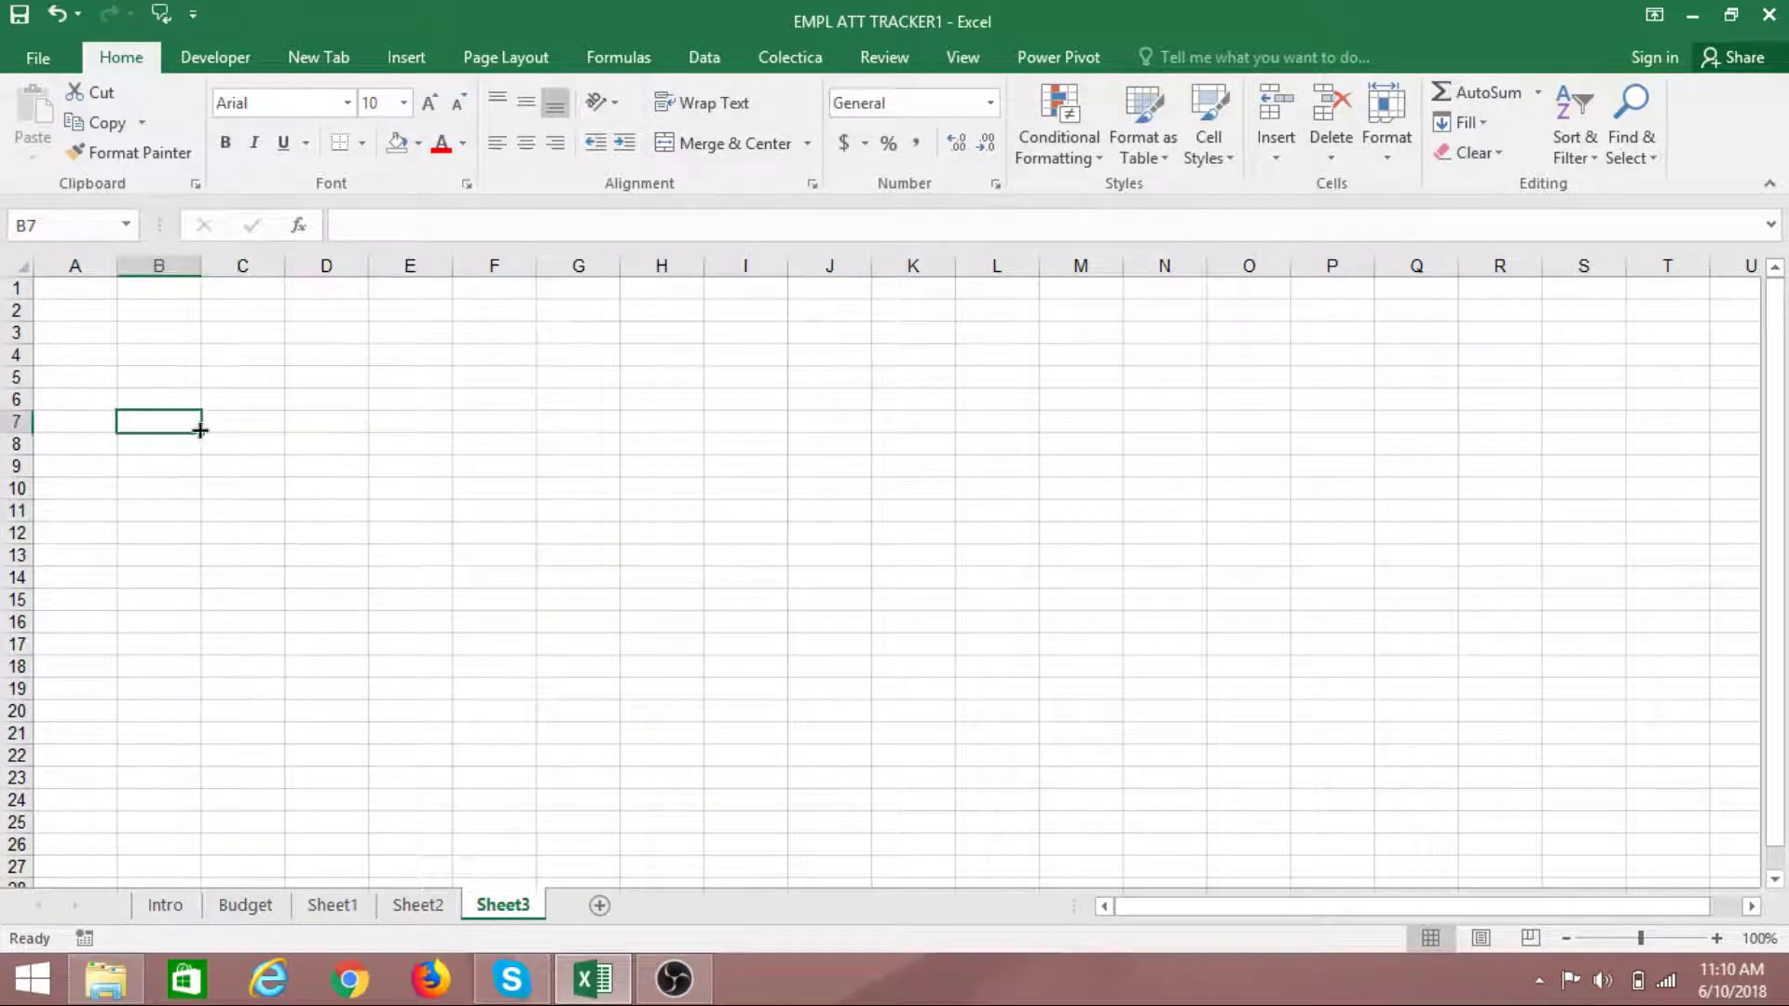
left_click(58, 290)
left_click(132, 292)
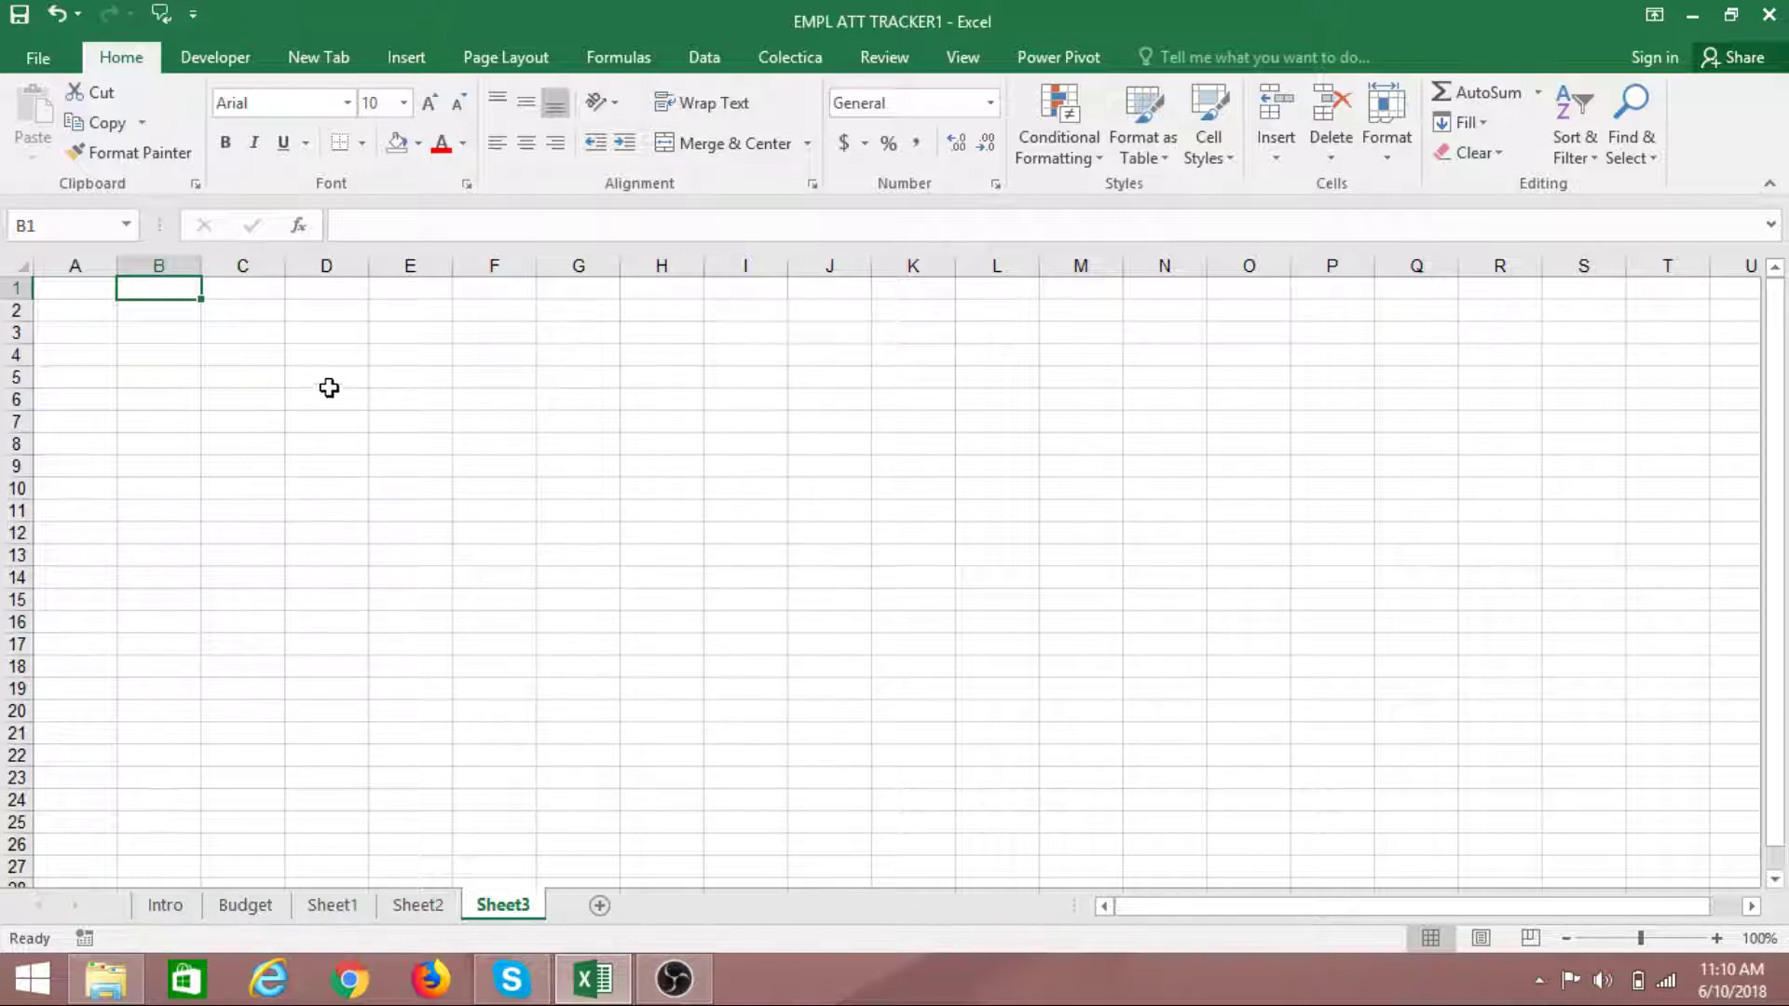
left_click(400, 444)
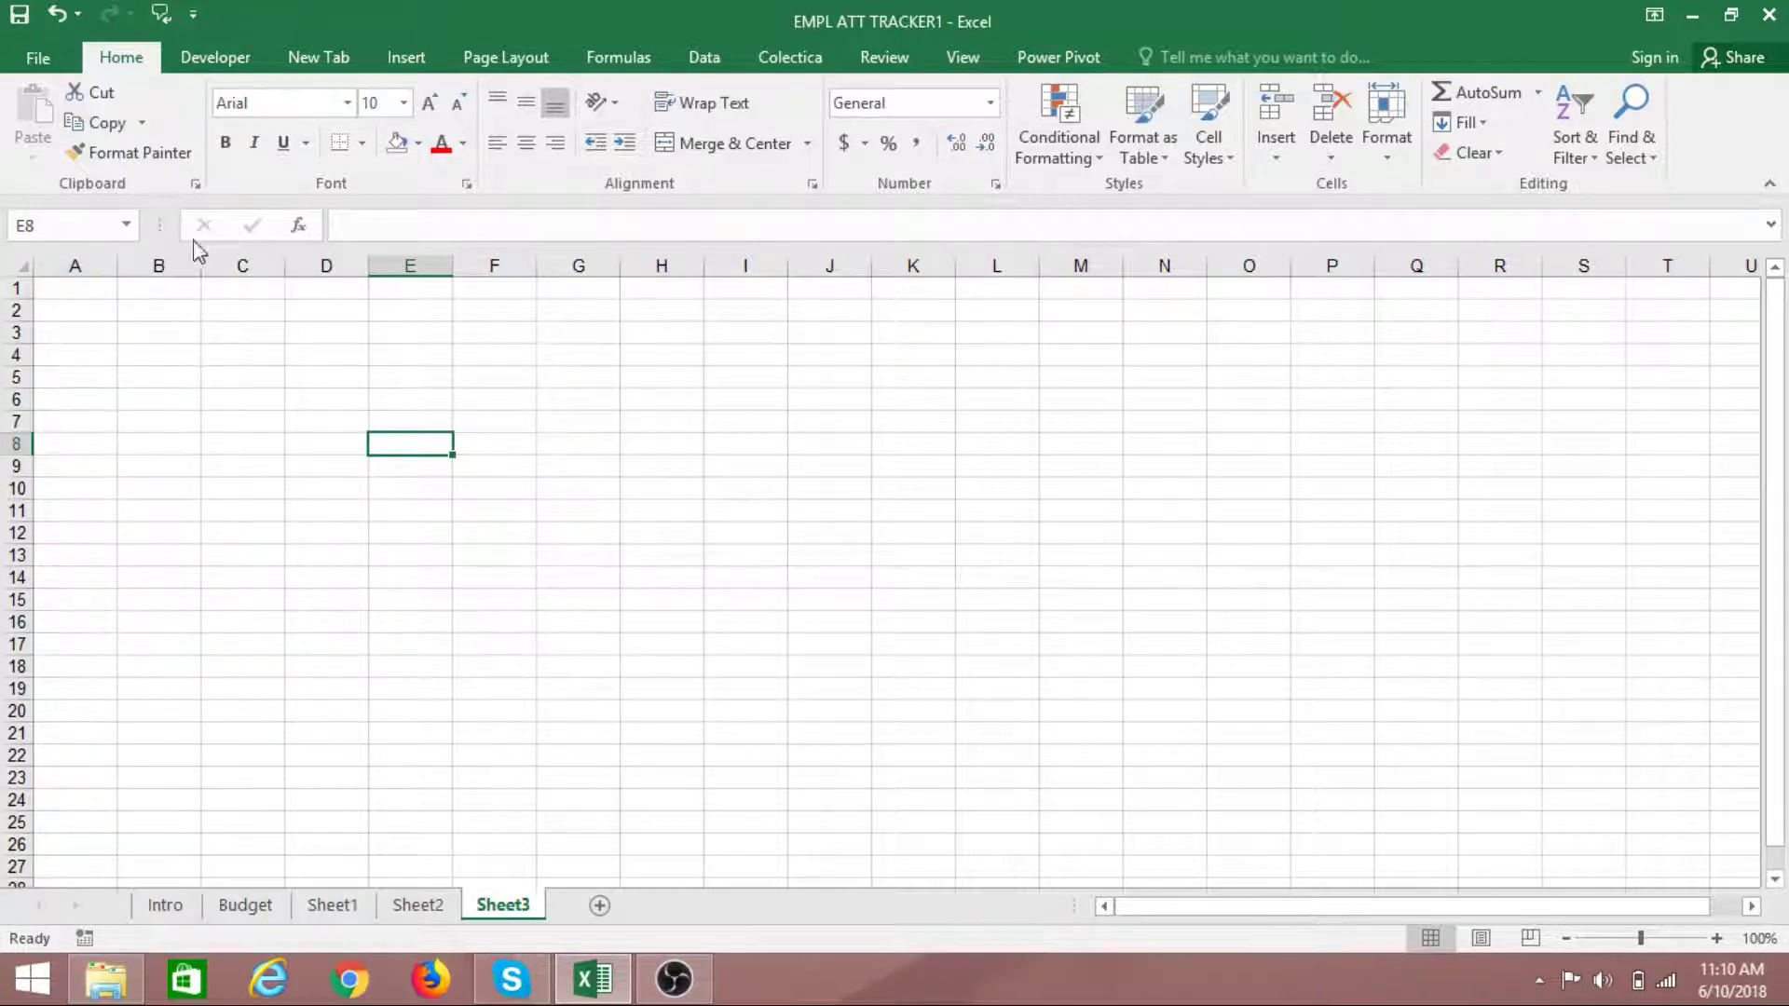
Set the width of columns B through AI on the new blank worksheet to 3
left_click_drag(164, 265, 801, 328)
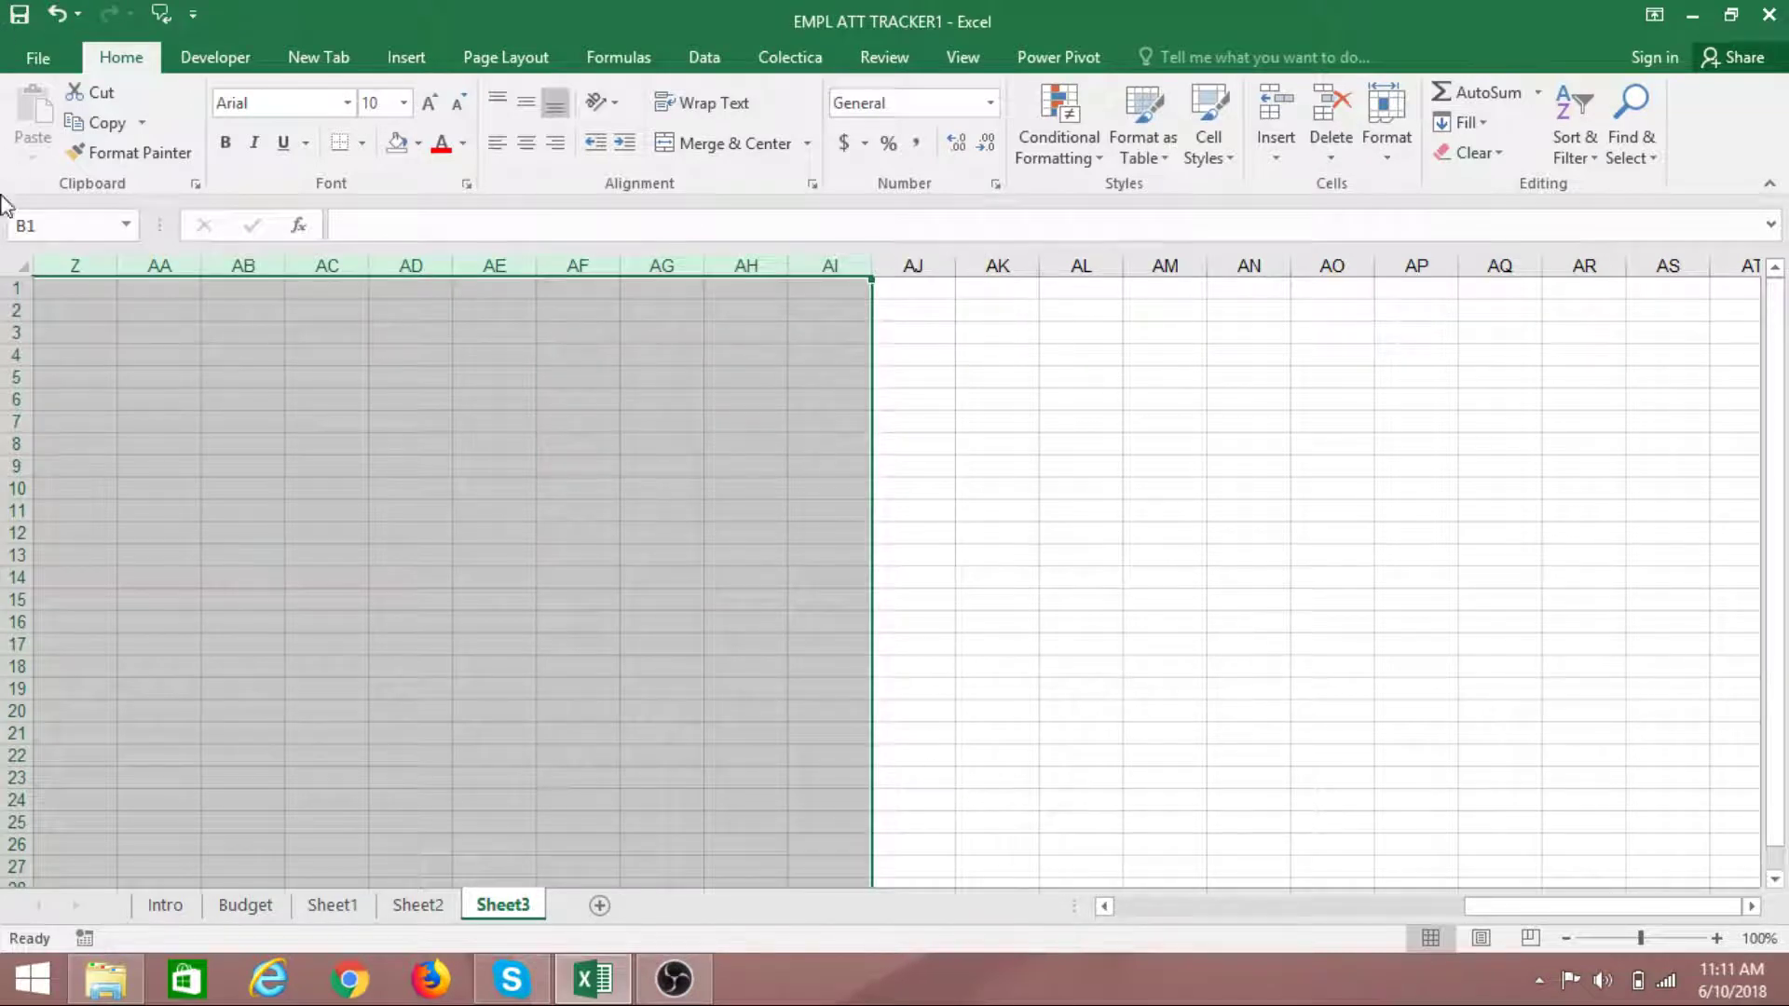
right_click(356, 265)
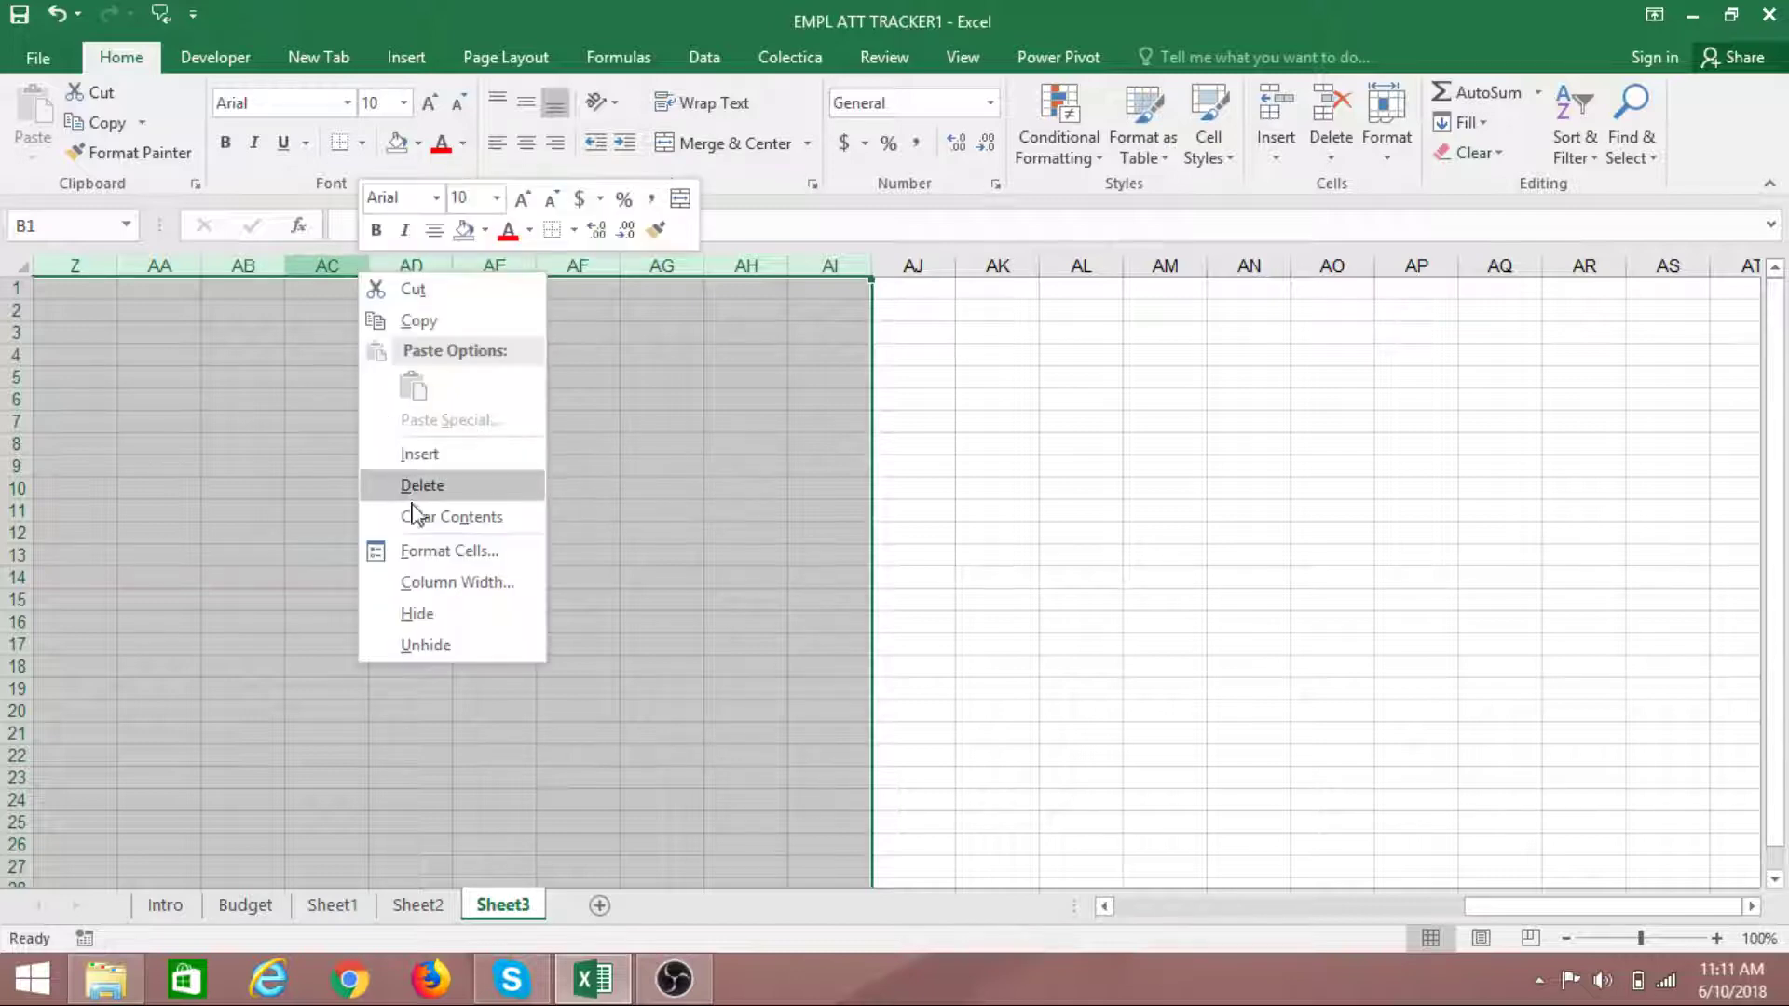
left_click(428, 584)
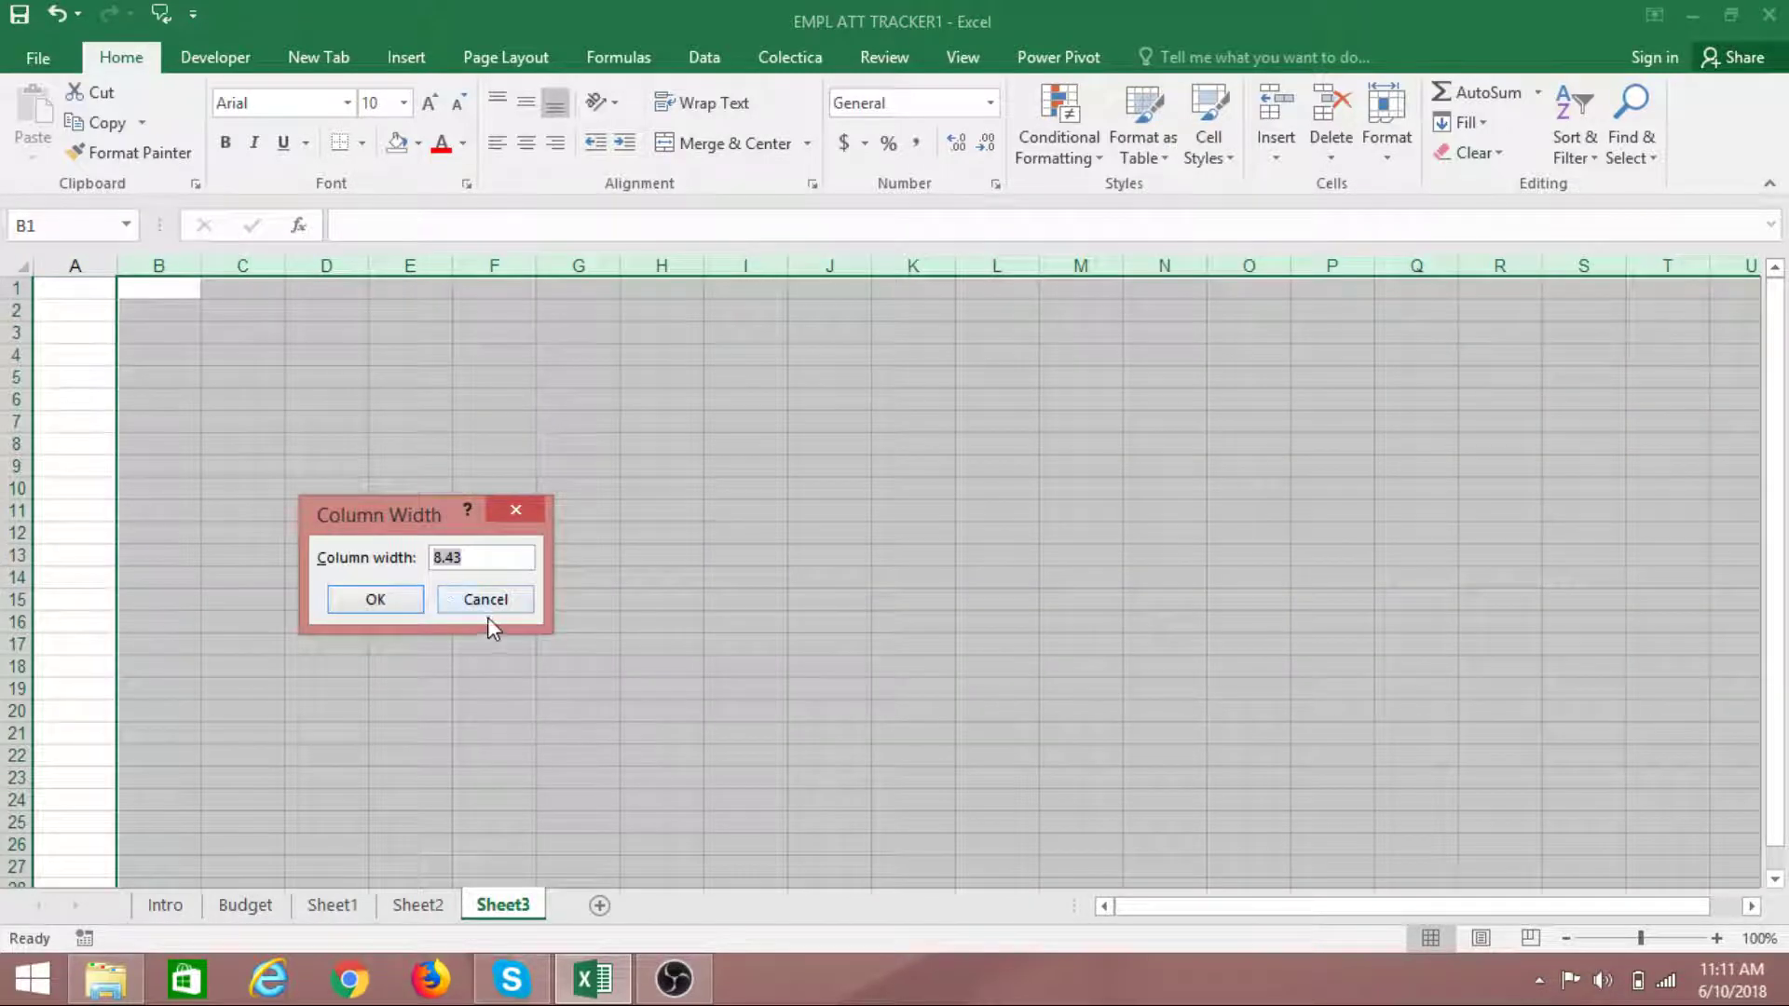
type("3")
left_click(368, 599)
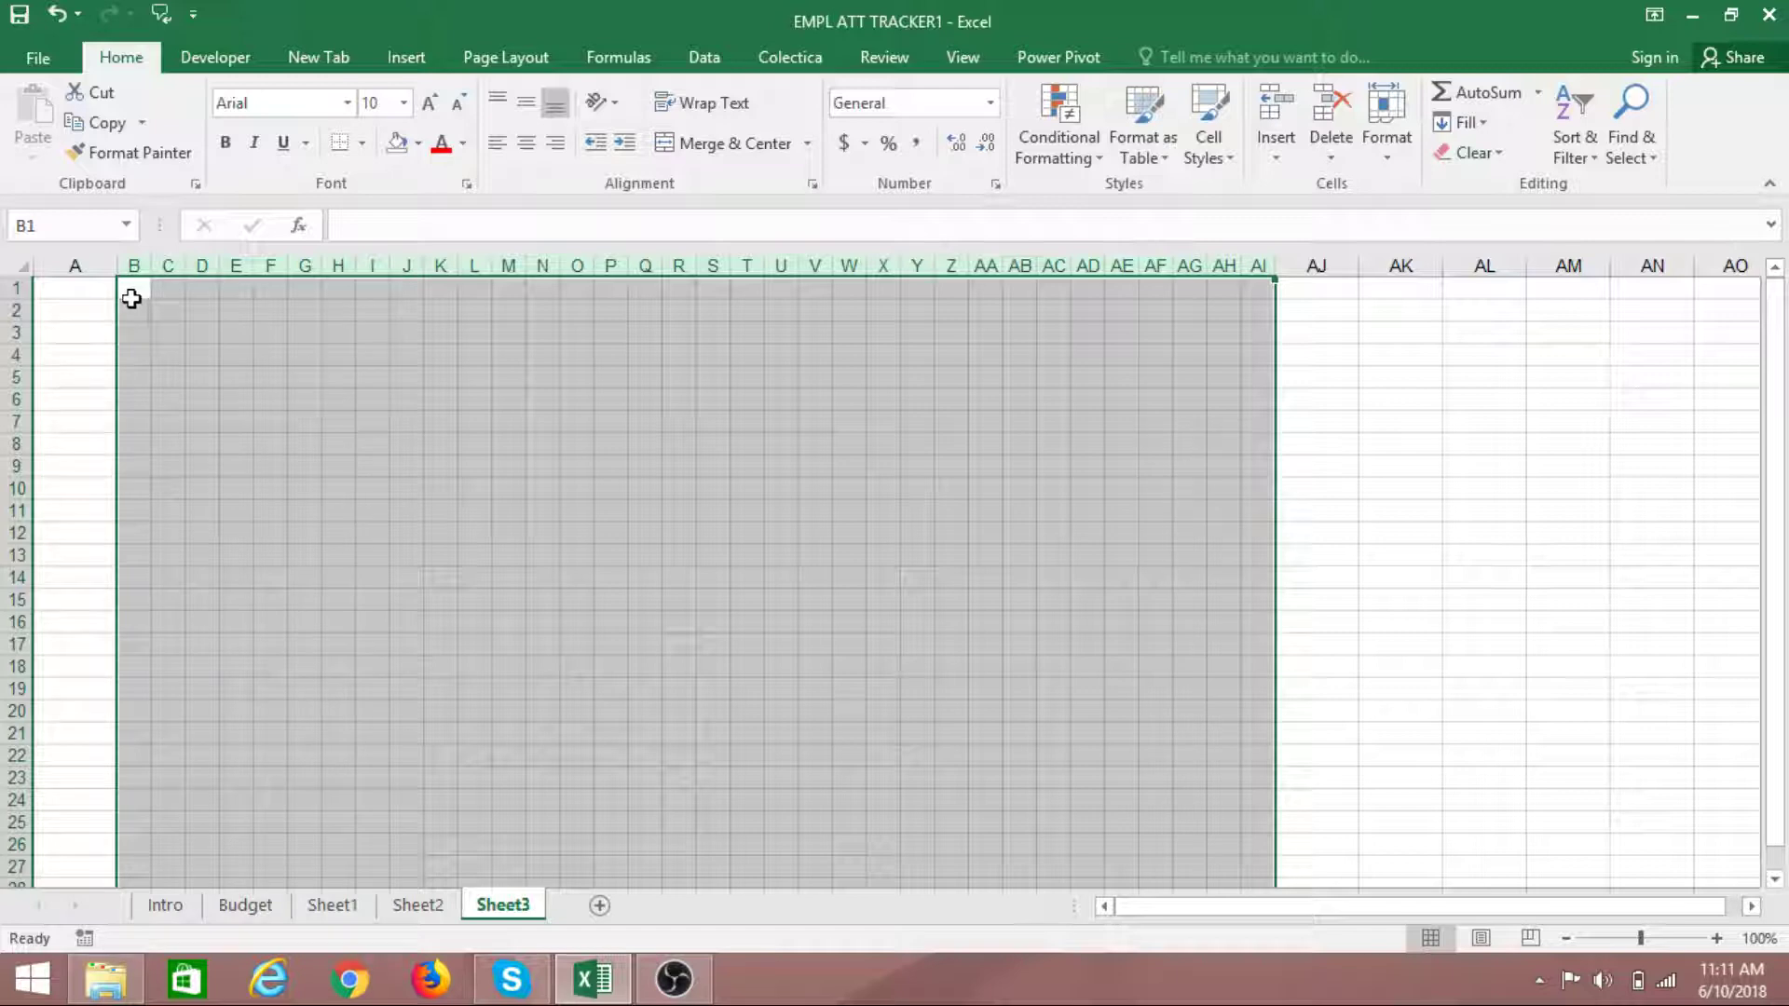
Fill all cells of the new worksheet with a dark grey theme colour
left_click(11, 262)
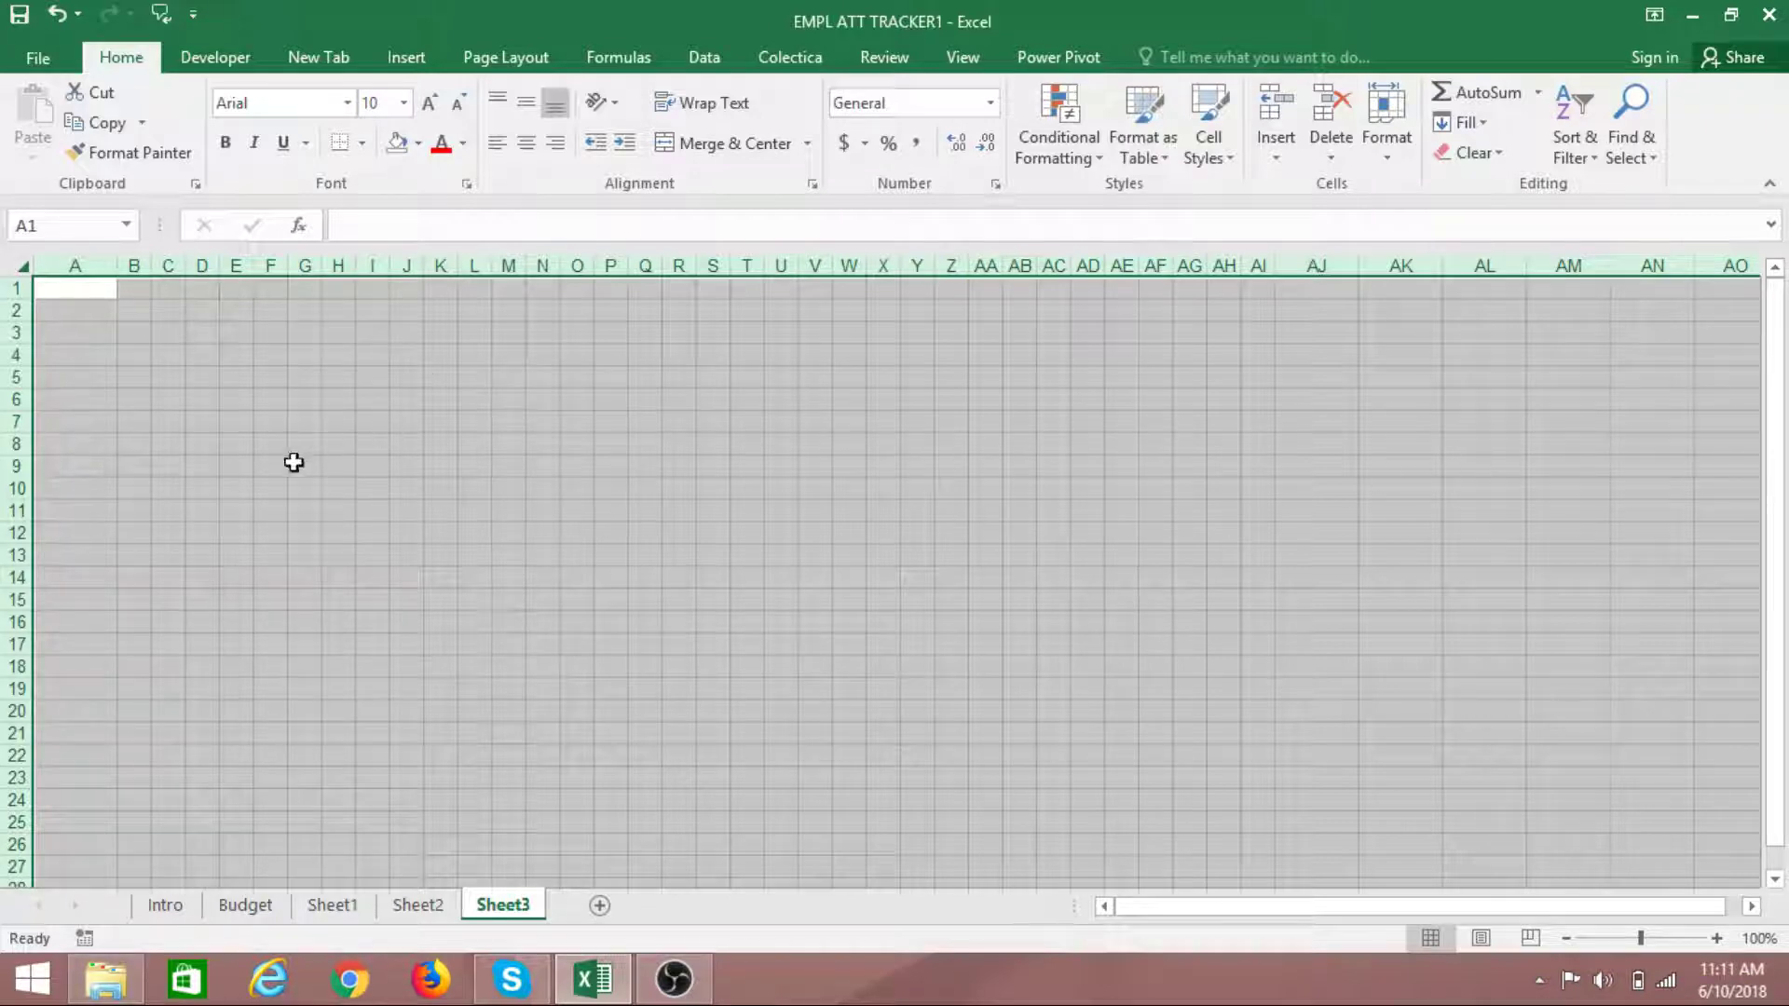
left_click(419, 142)
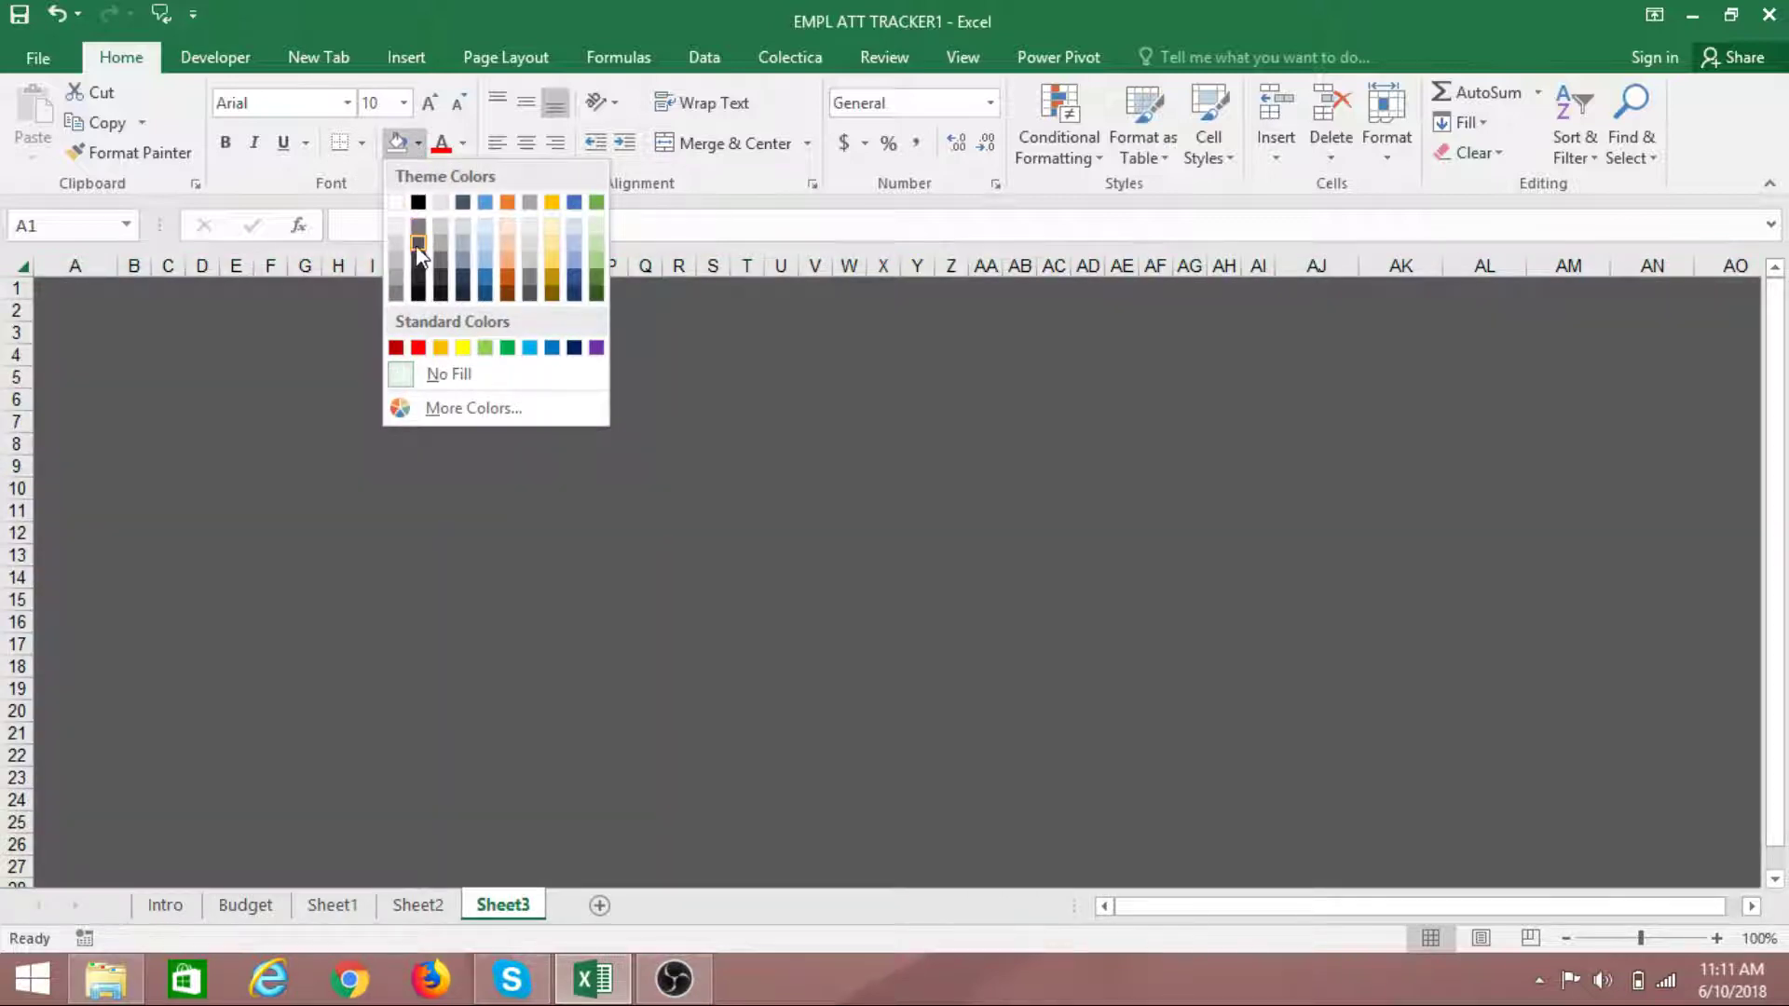
left_click(416, 244)
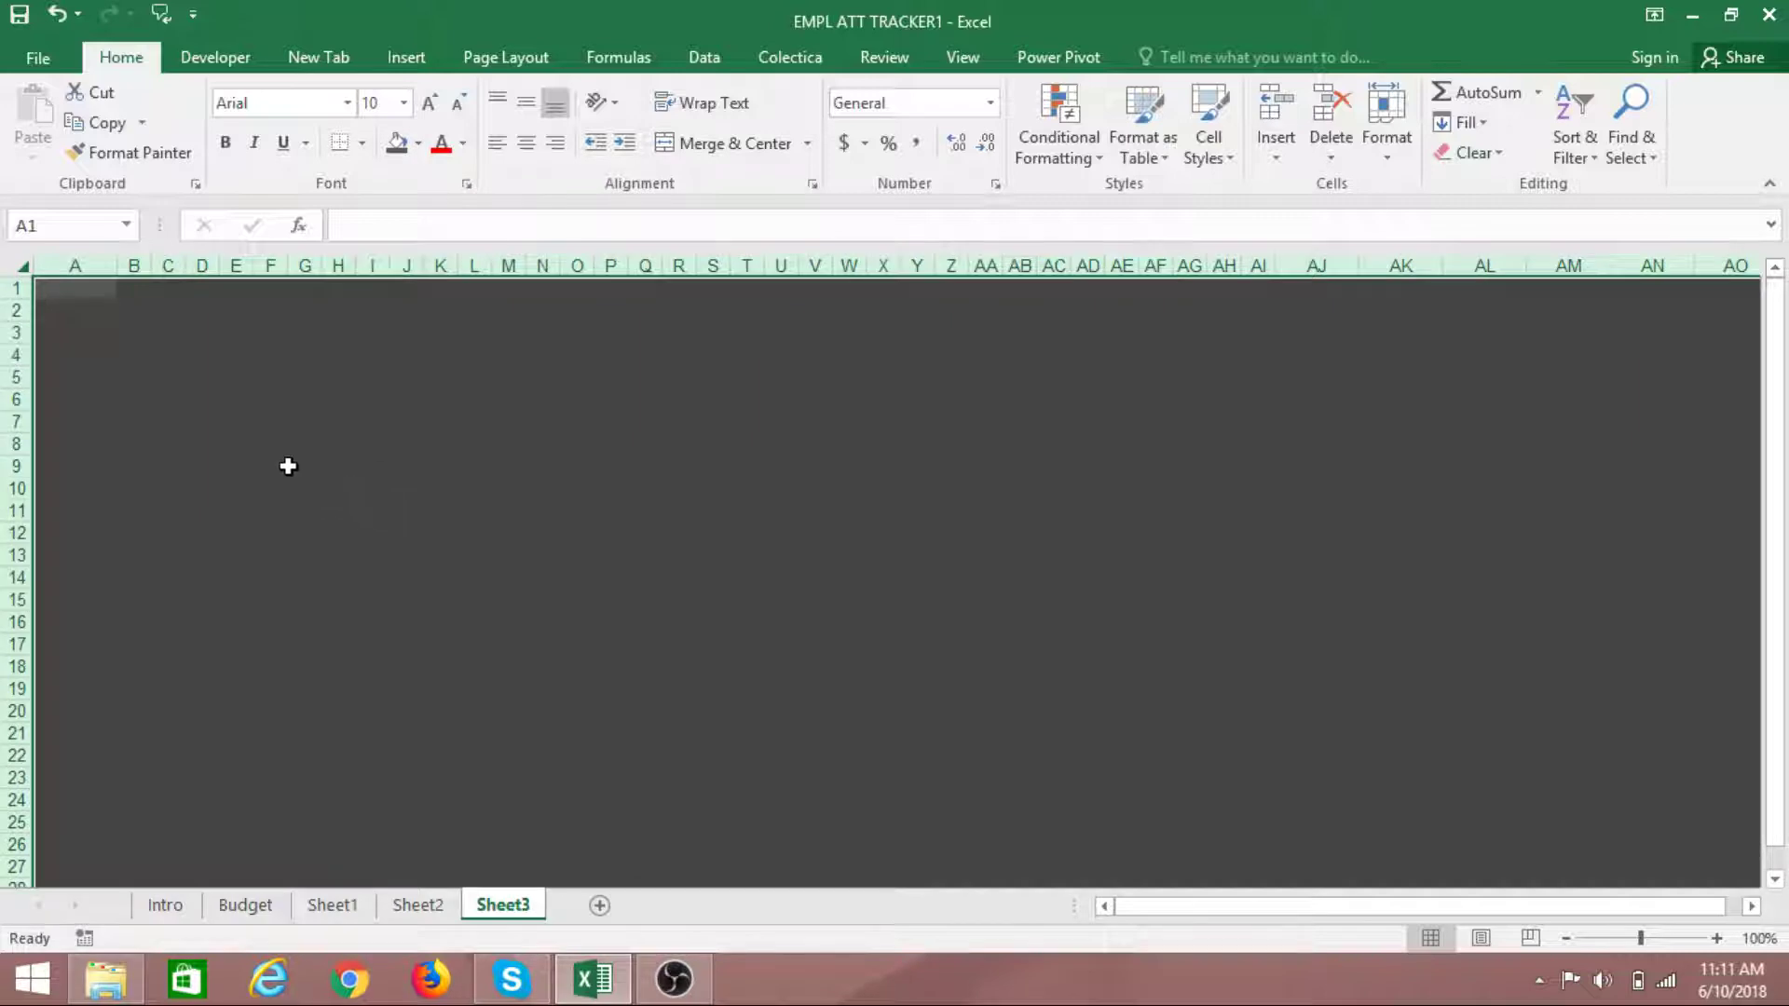
Remove the fill colour from the range A1:AJ25 on the new worksheet
left_click(400, 480)
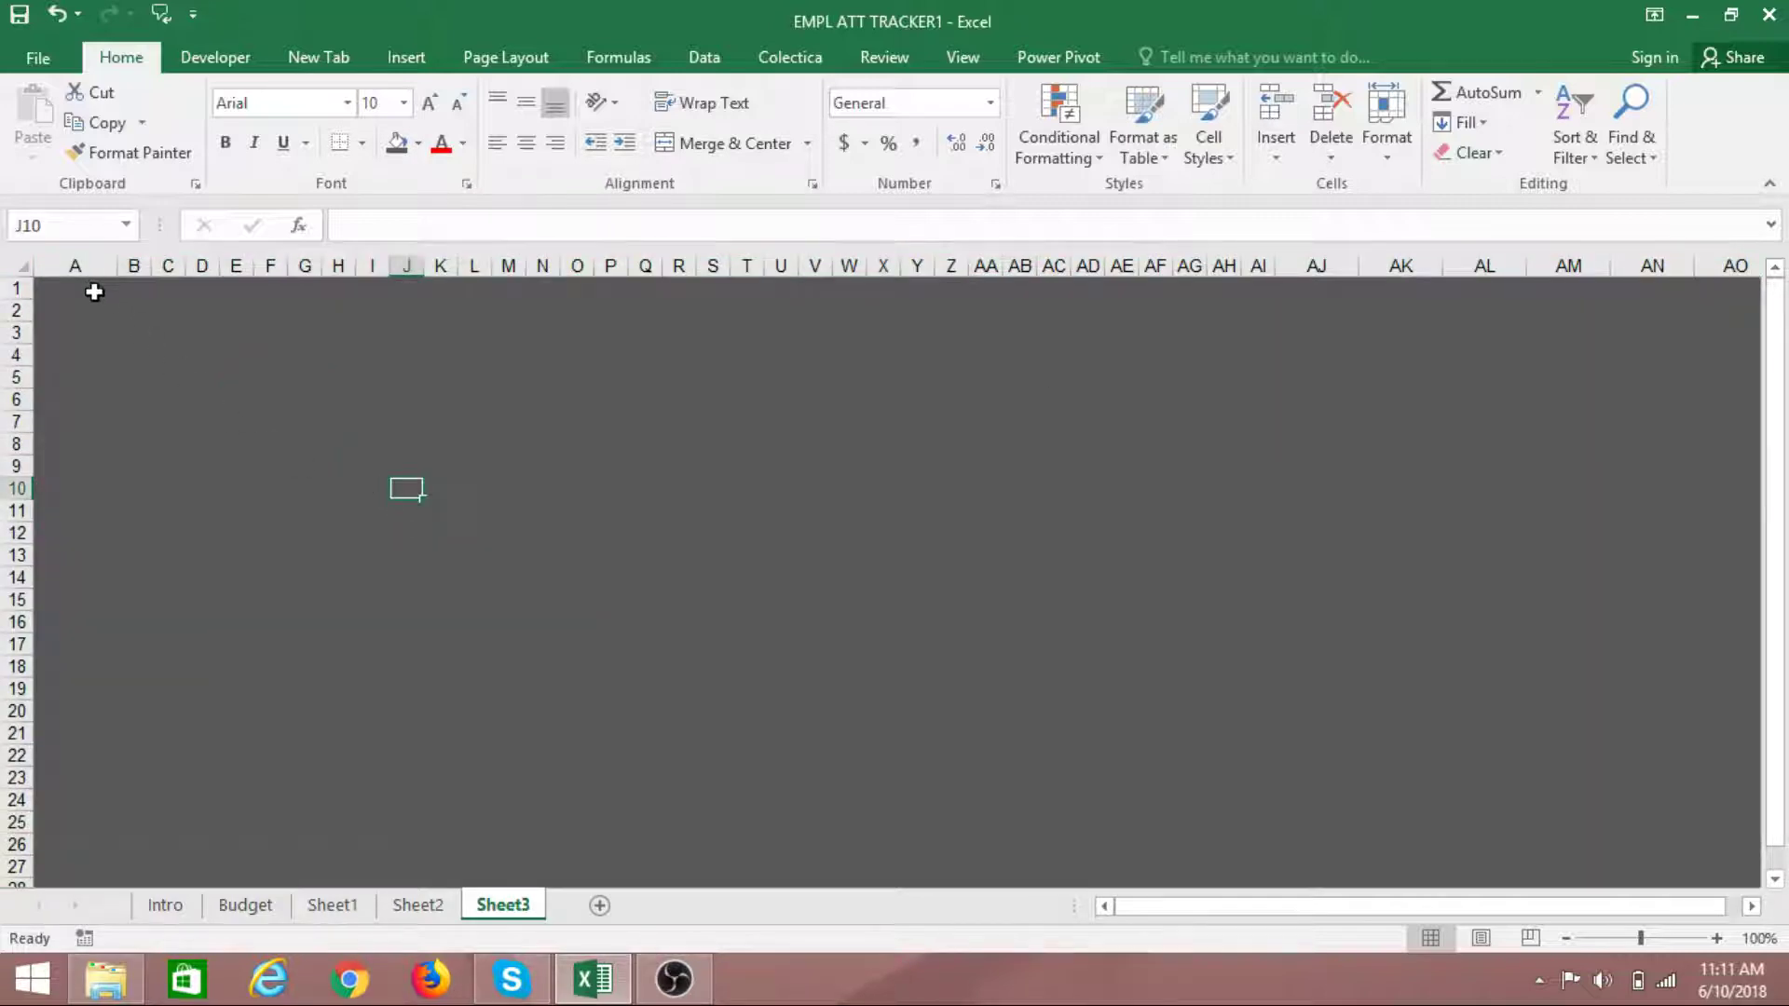
left_click_drag(76, 287, 1290, 622)
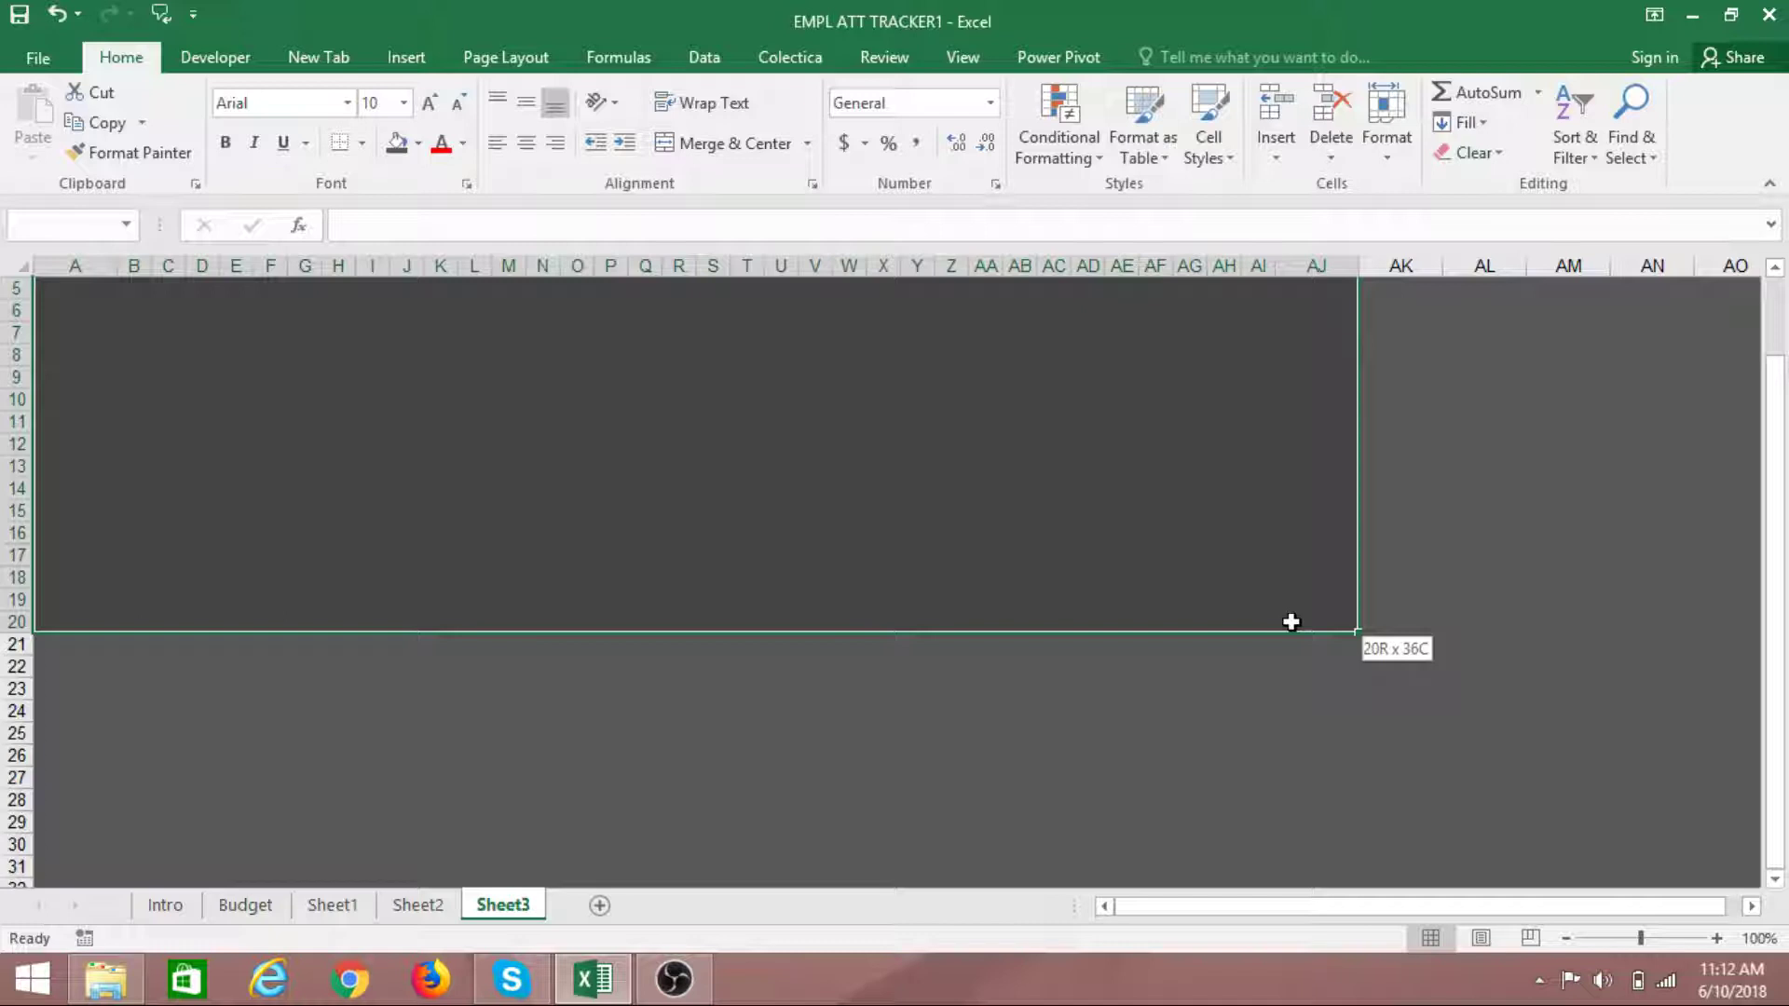
left_click_drag(1290, 622, 1289, 737)
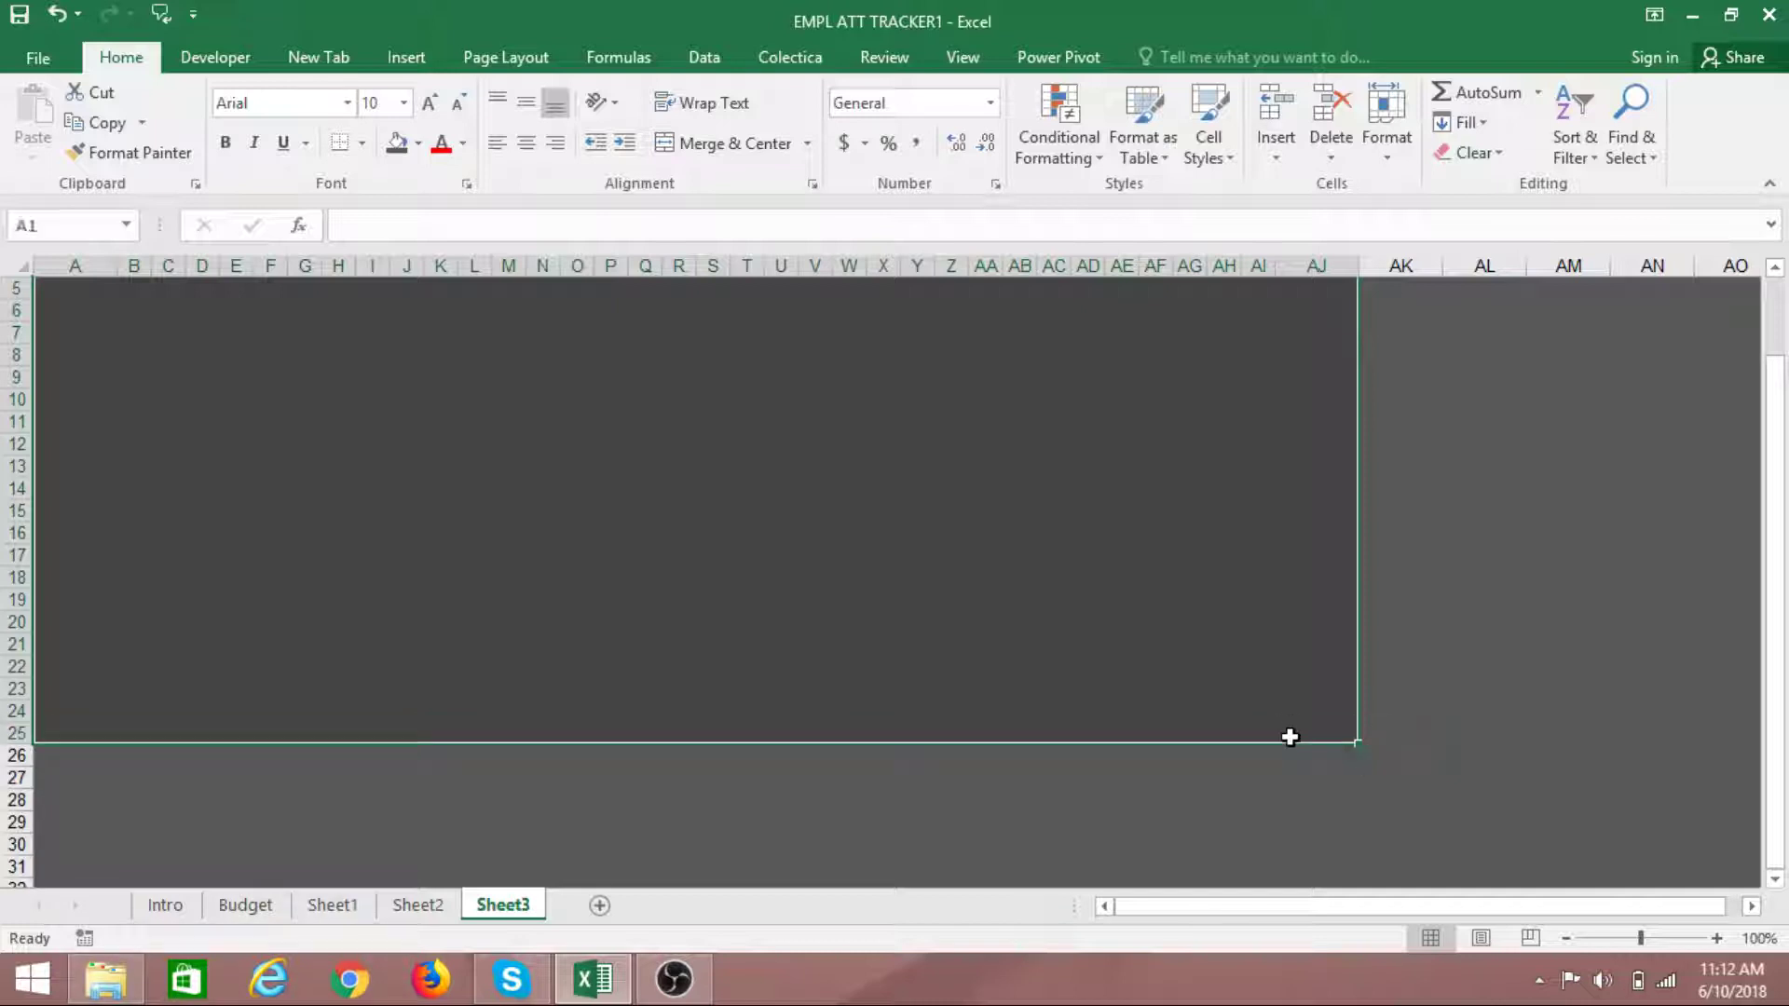
left_click(419, 143)
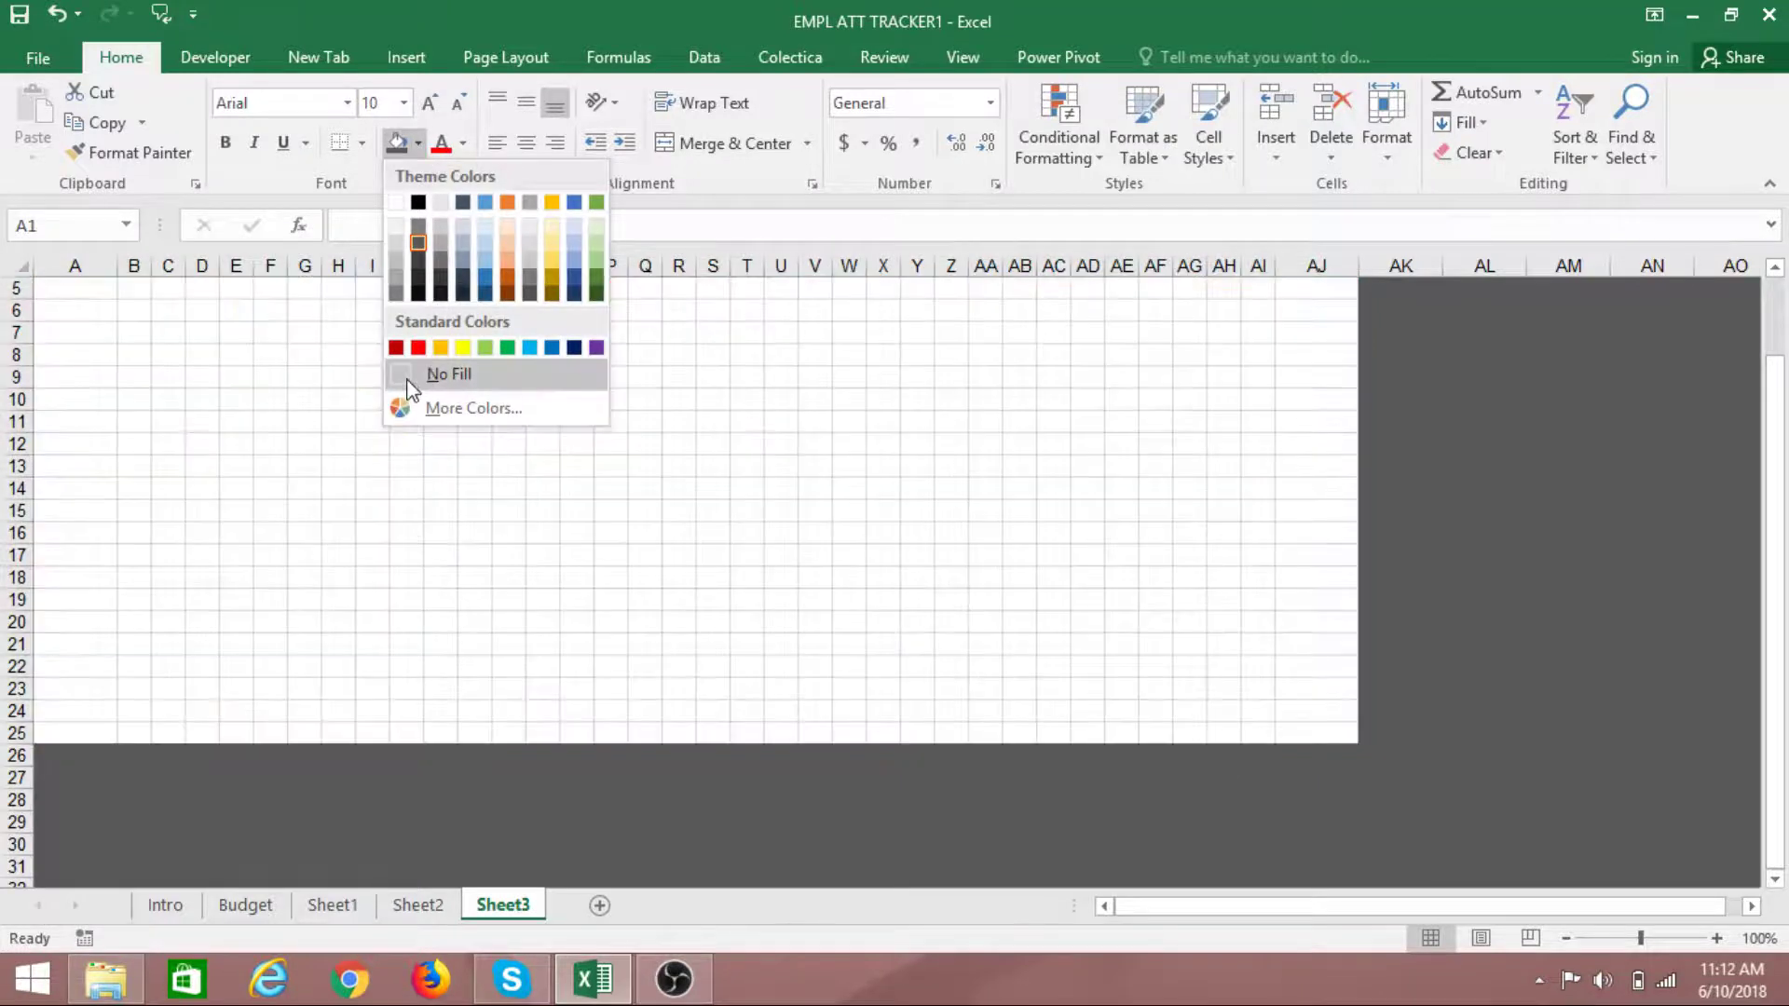
left_click(407, 376)
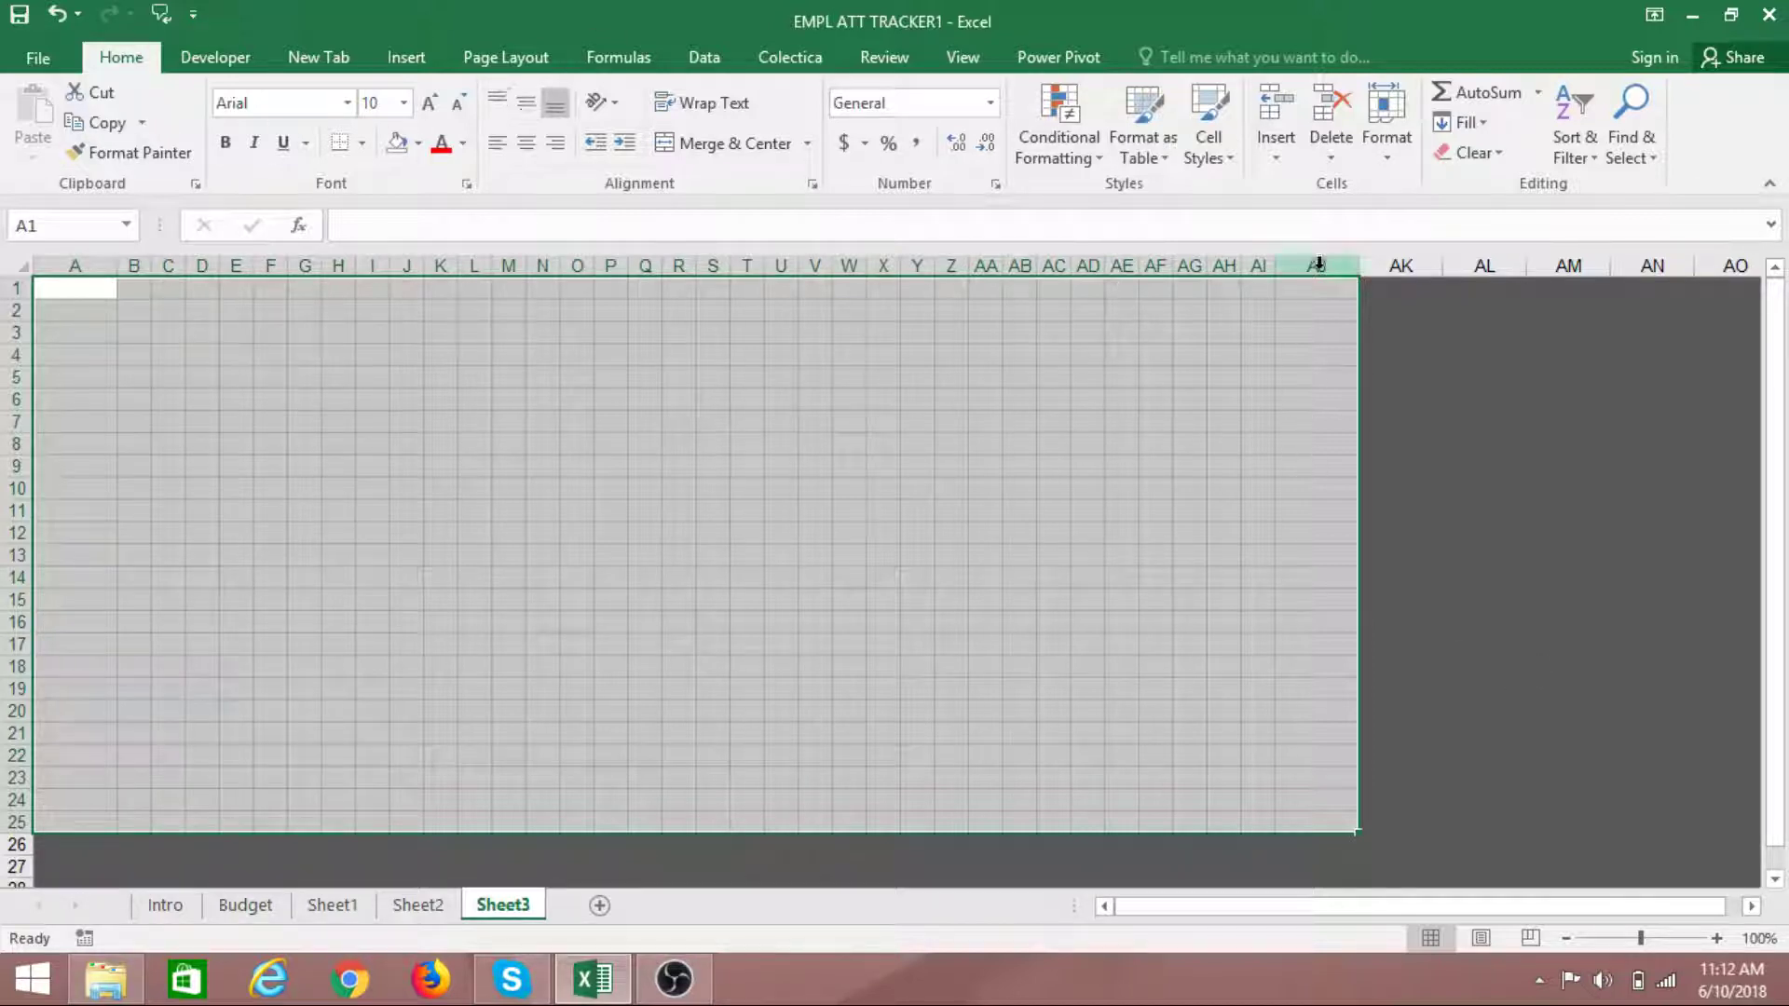
left_click(1567, 488)
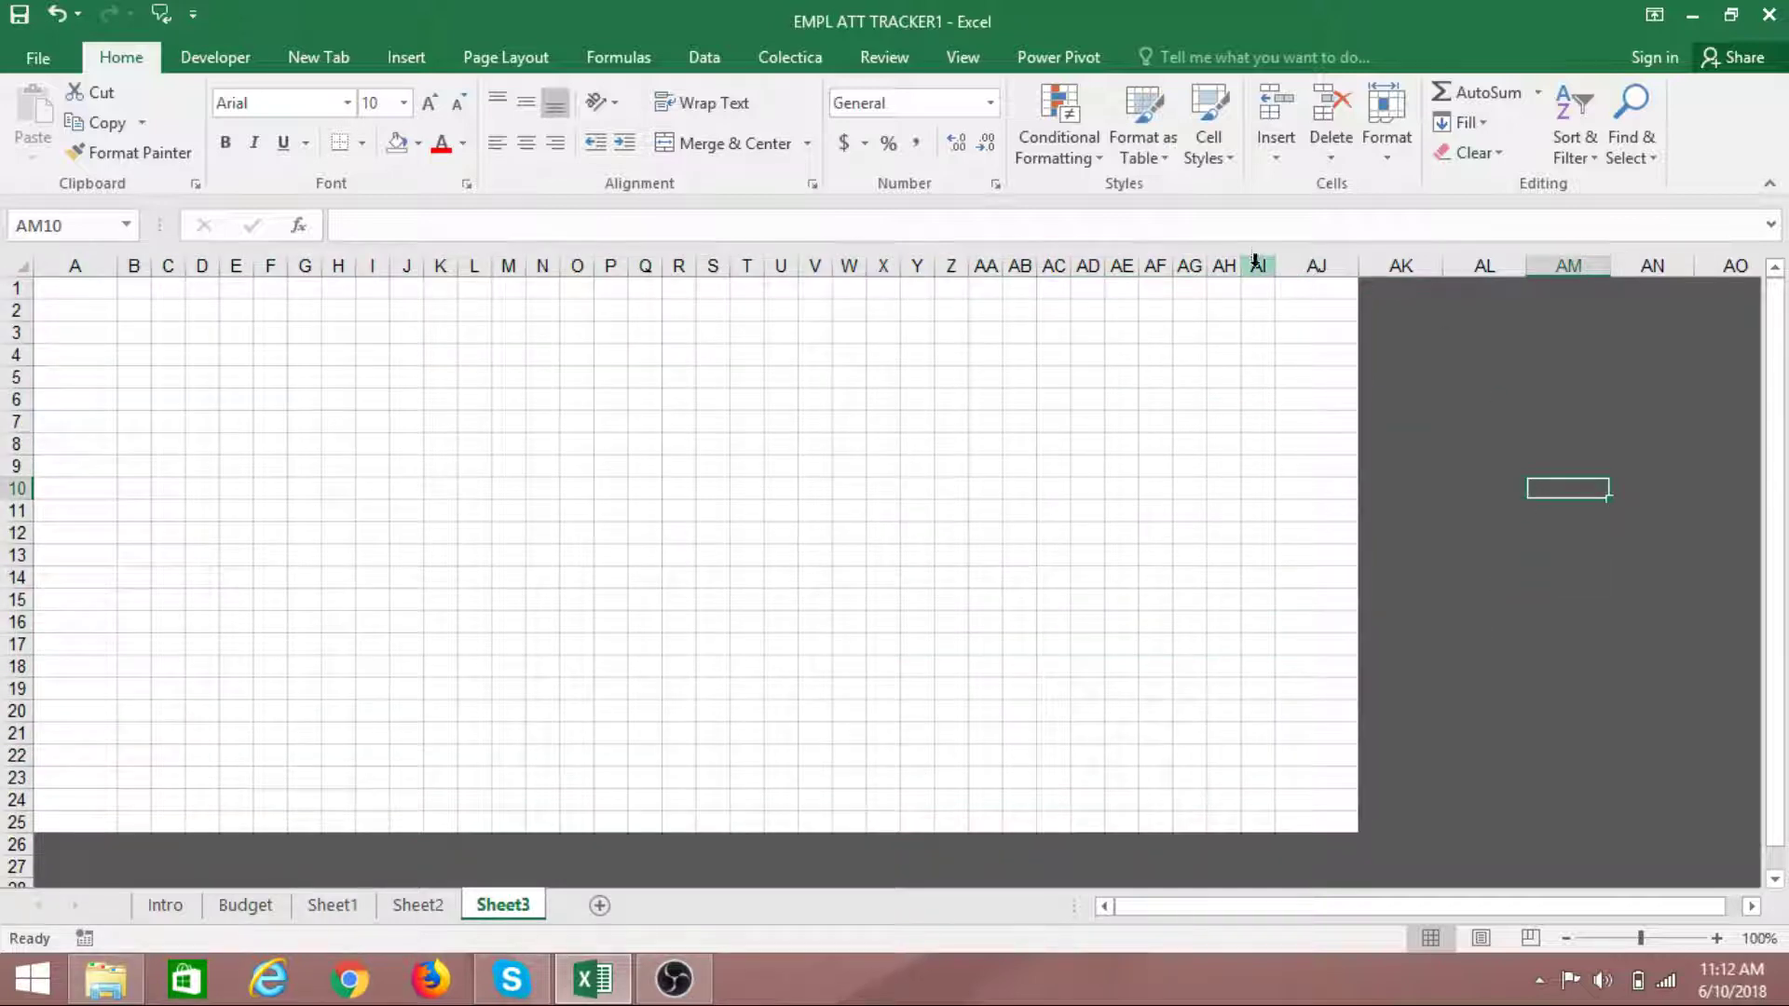
Delete the entire column AJ from the new worksheet
left_click(1318, 264)
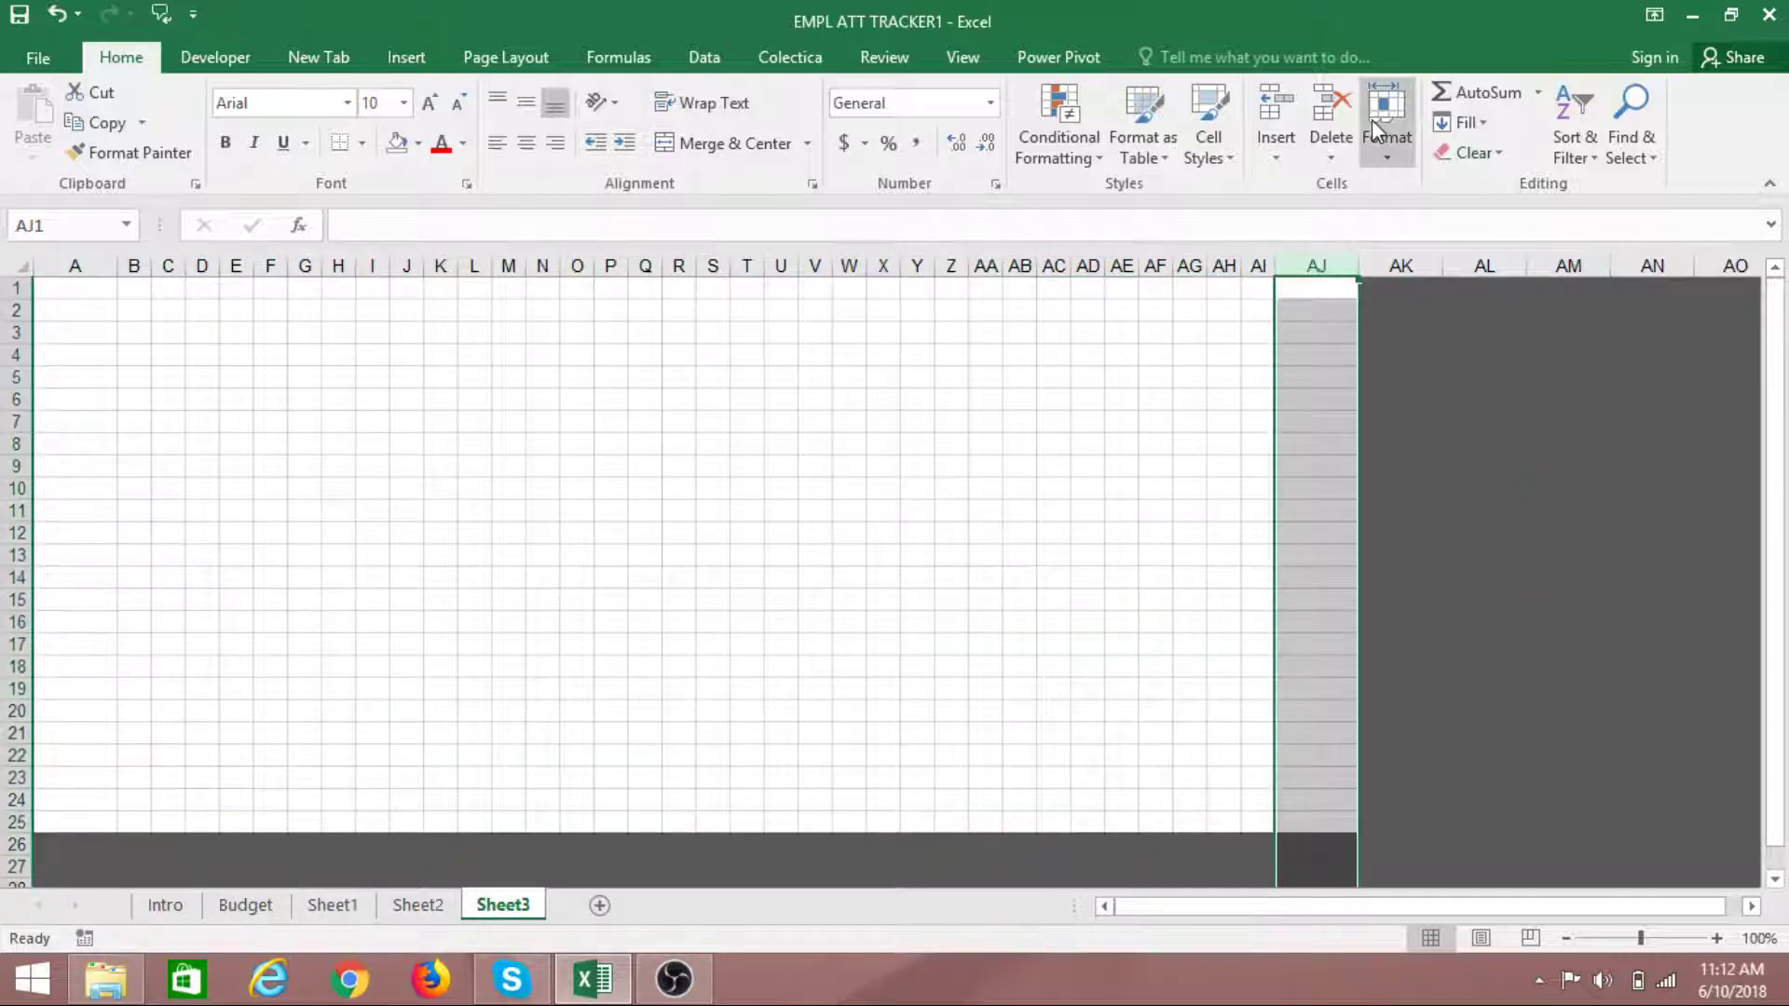
left_click(1331, 116)
left_click(1483, 488)
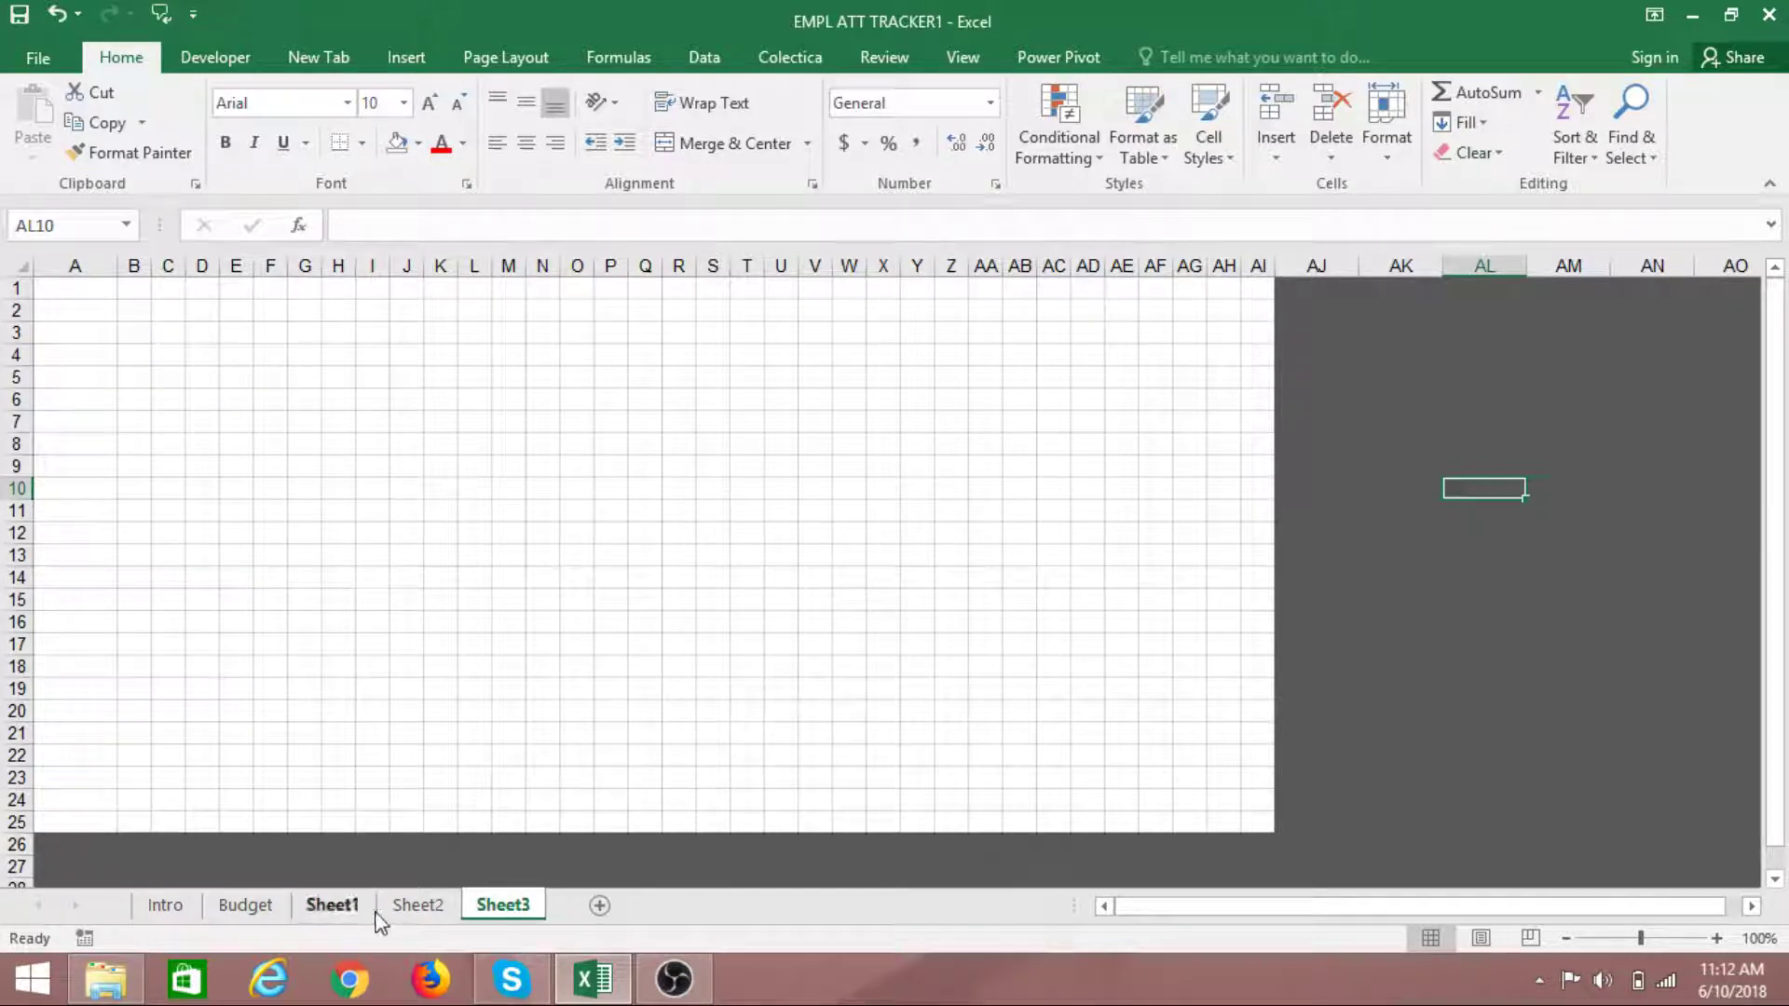
Enter the date 7/1/2018 in cell A1 of Sheet3, checking the finished June tracker on Sheet2 for reference
left_click(415, 914)
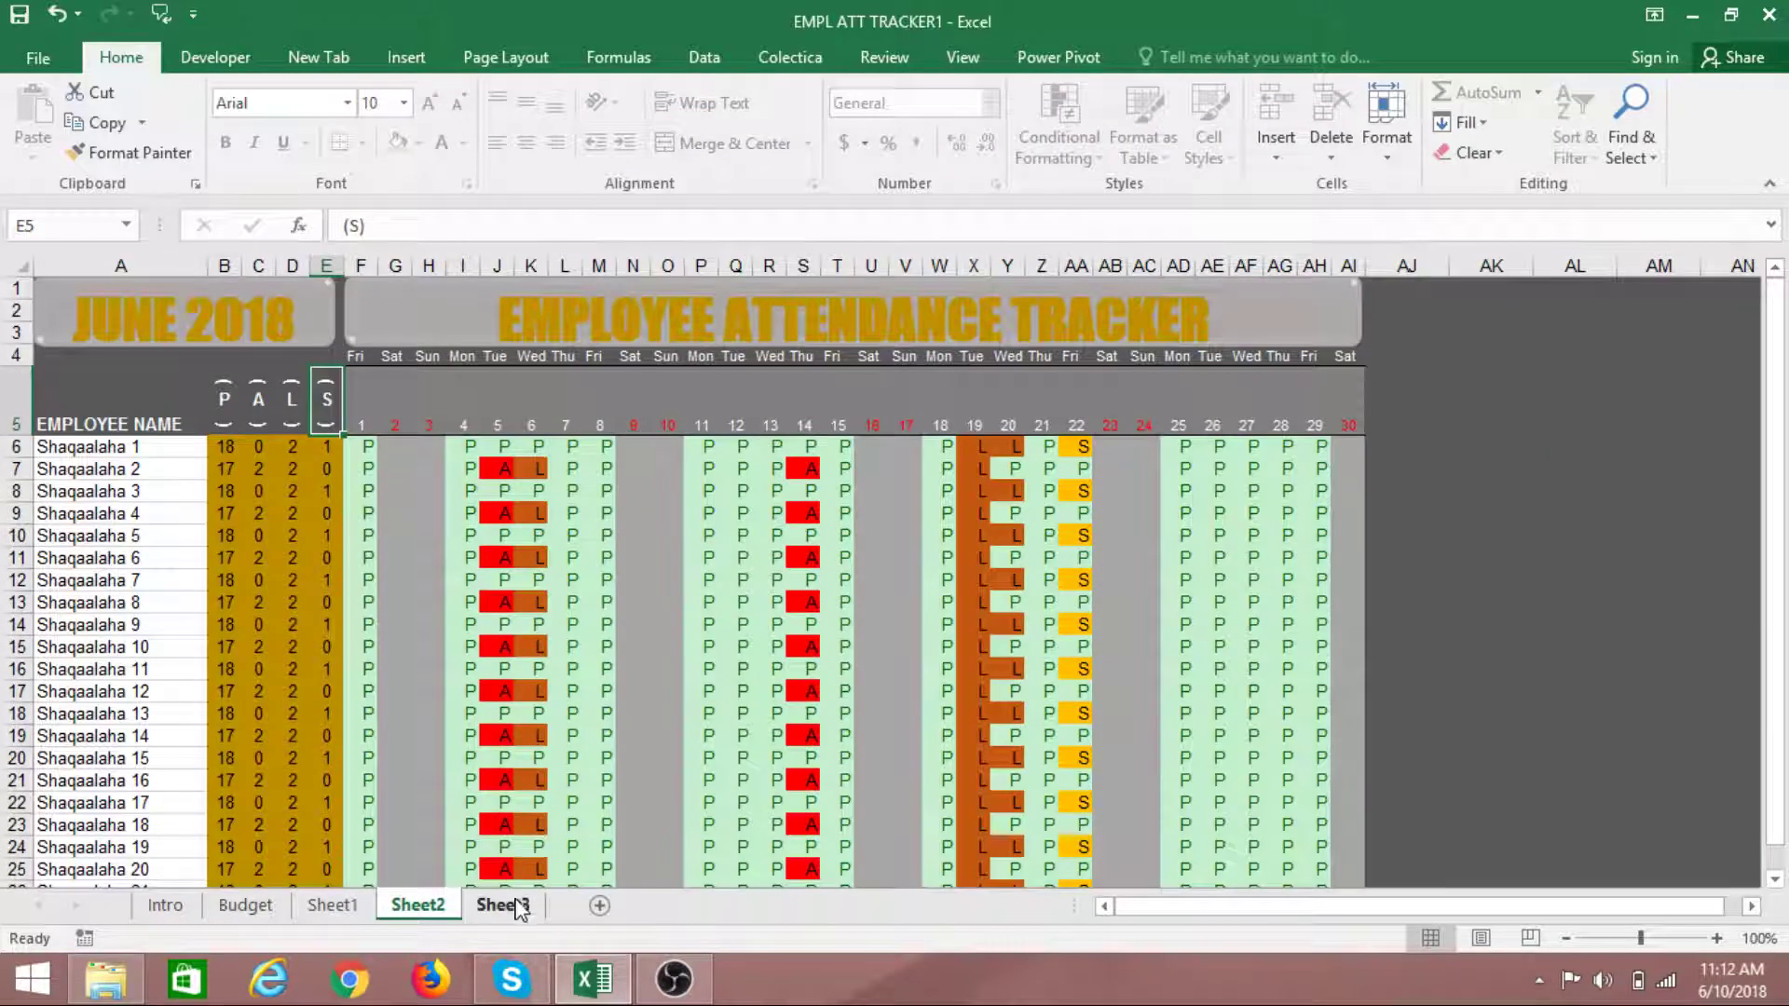
left_click(517, 915)
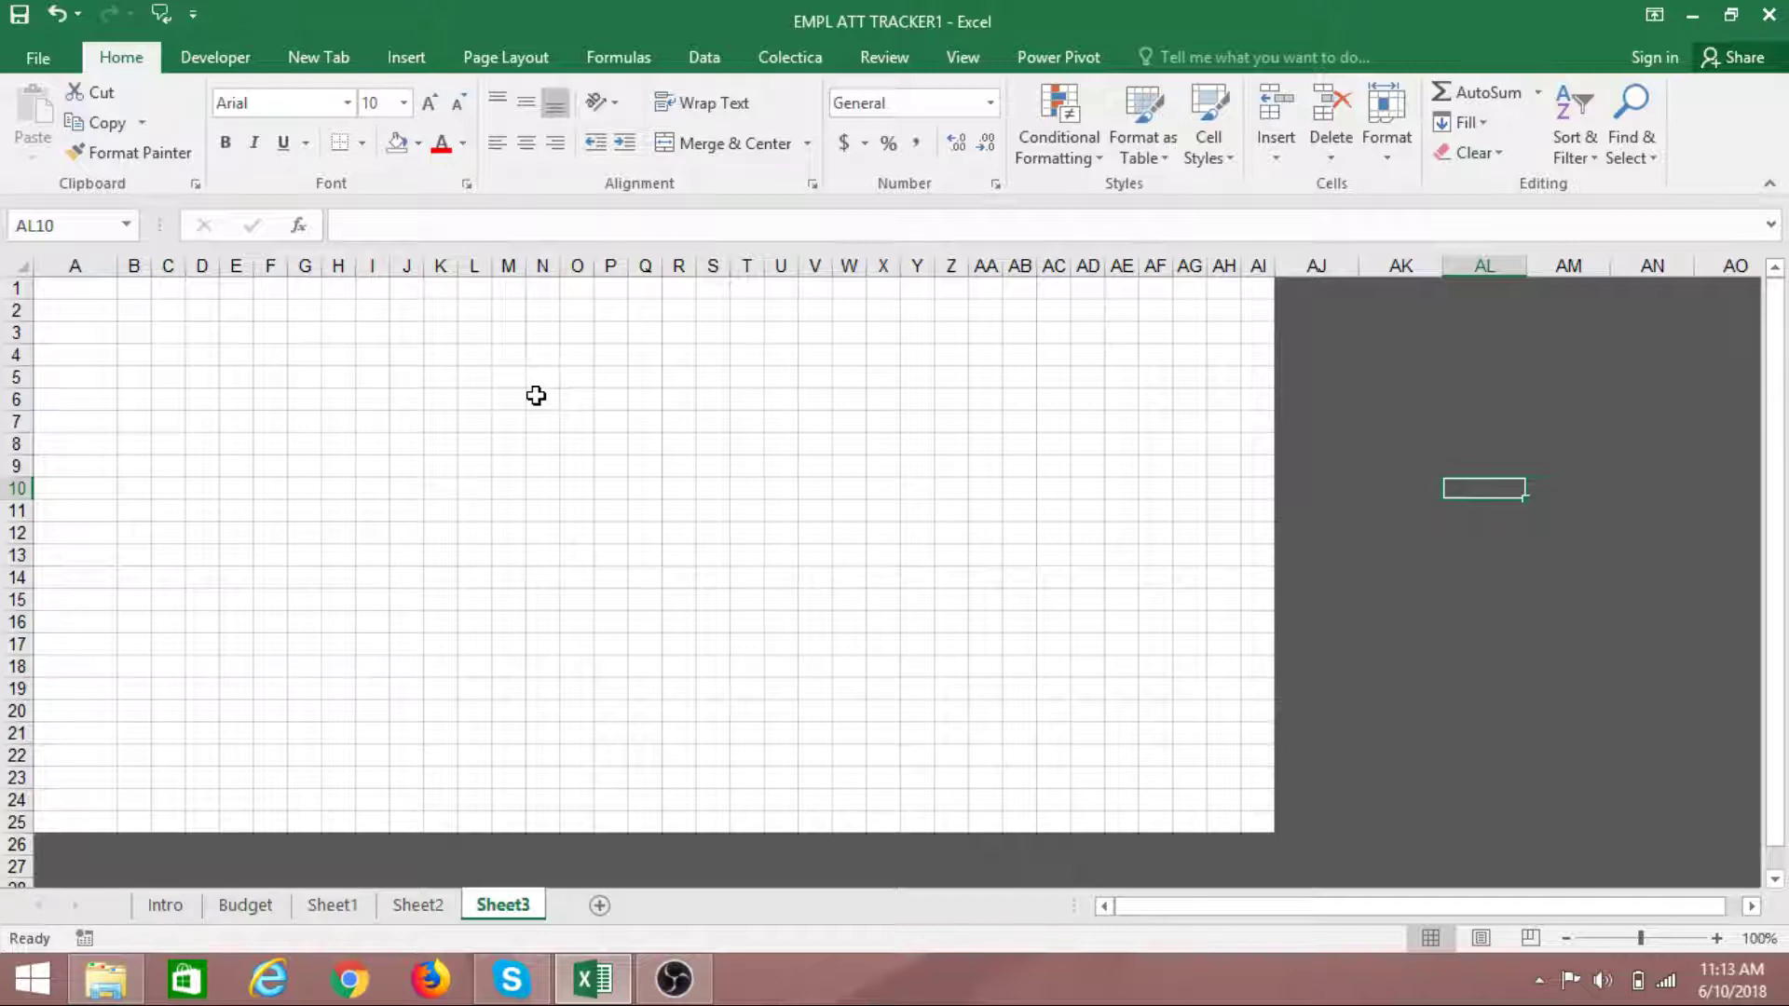
left_click(419, 905)
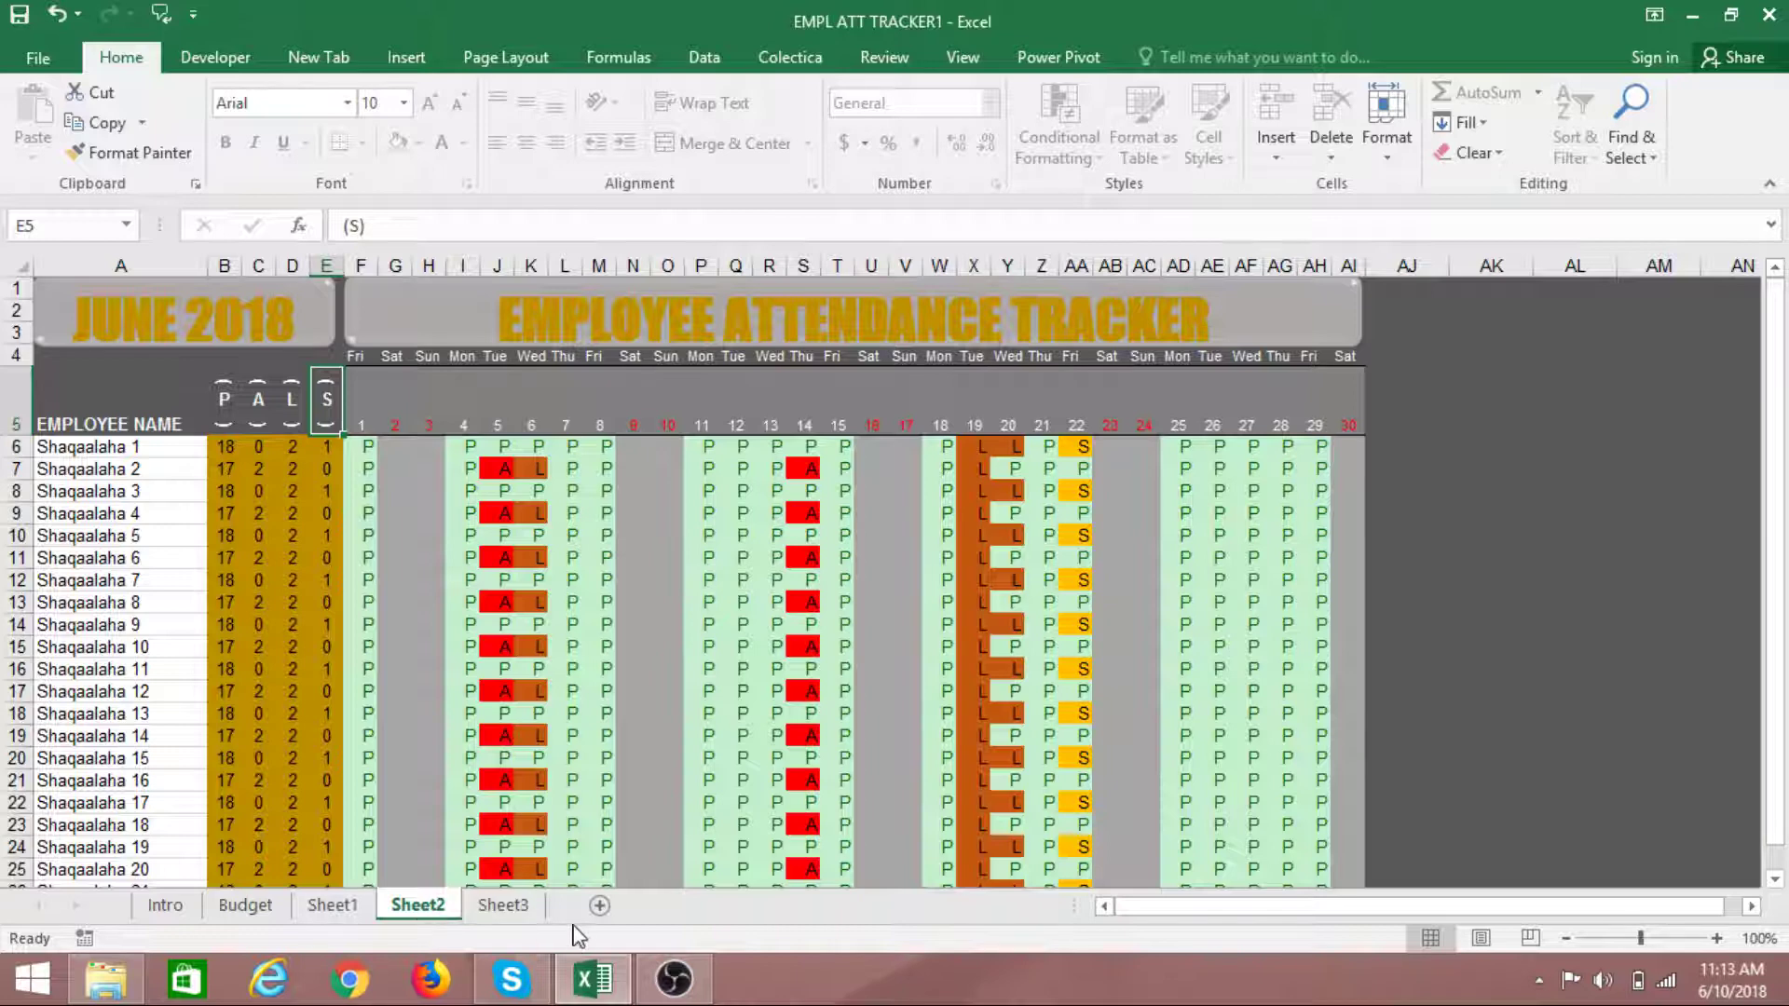
left_click(503, 905)
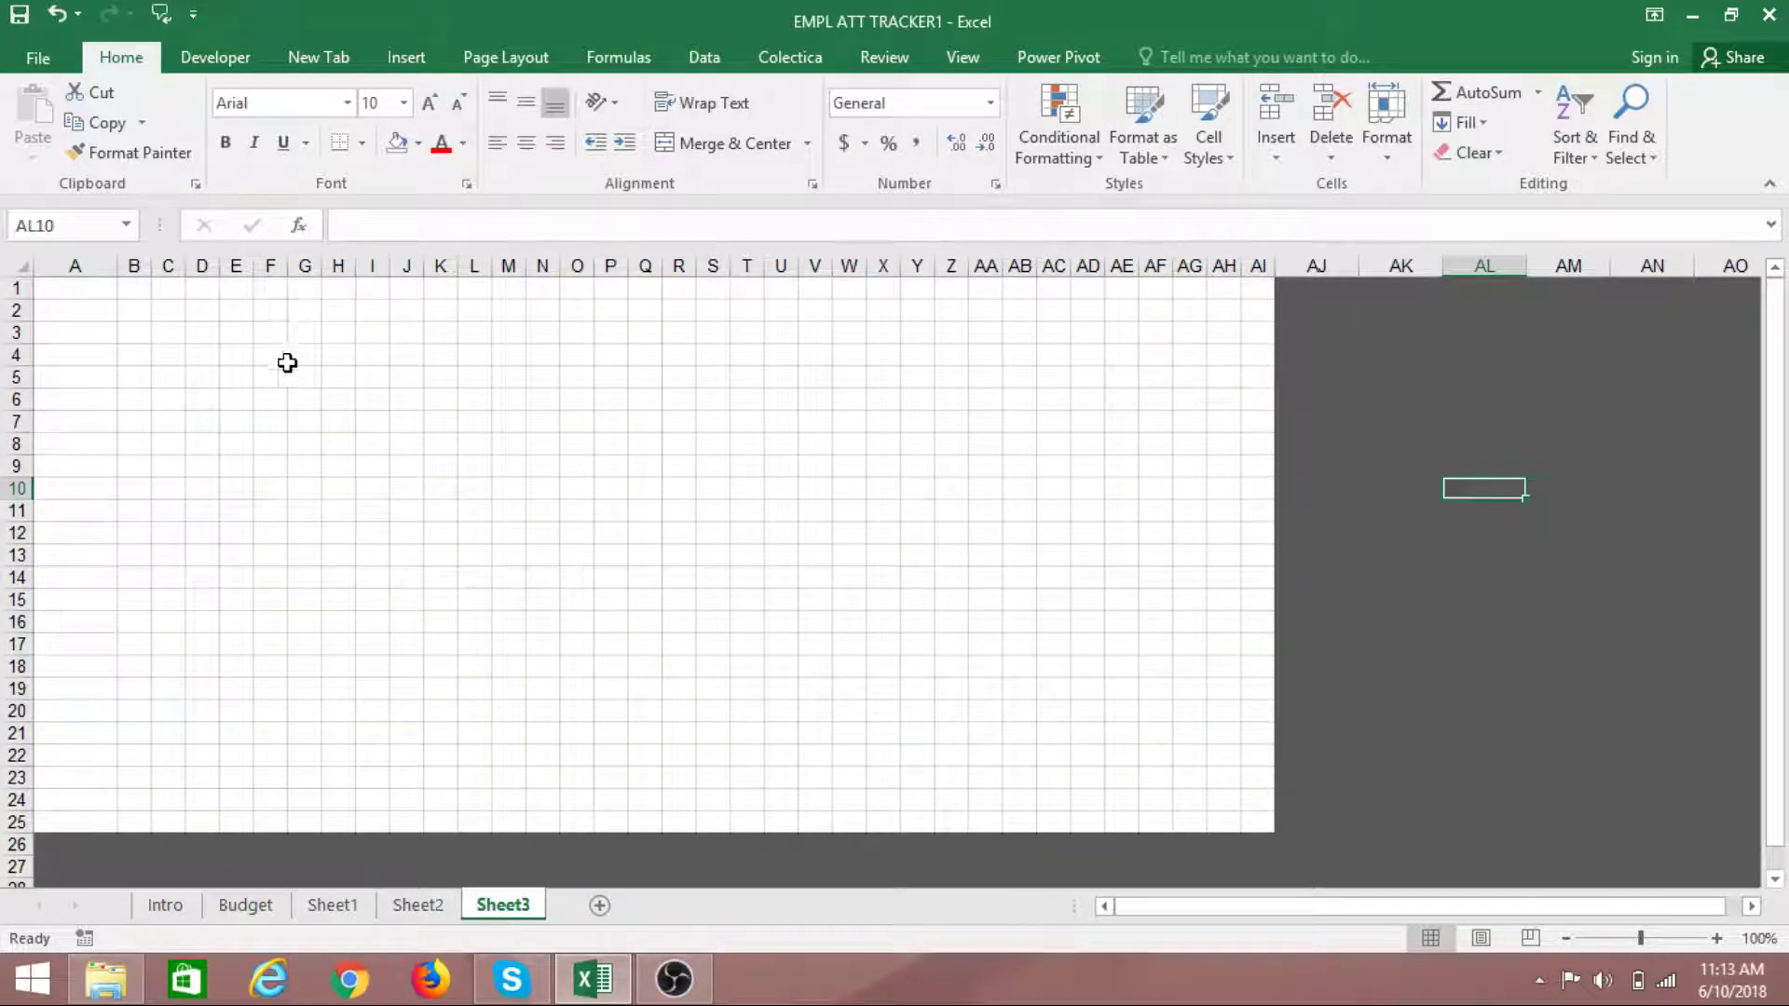
left_click(410, 909)
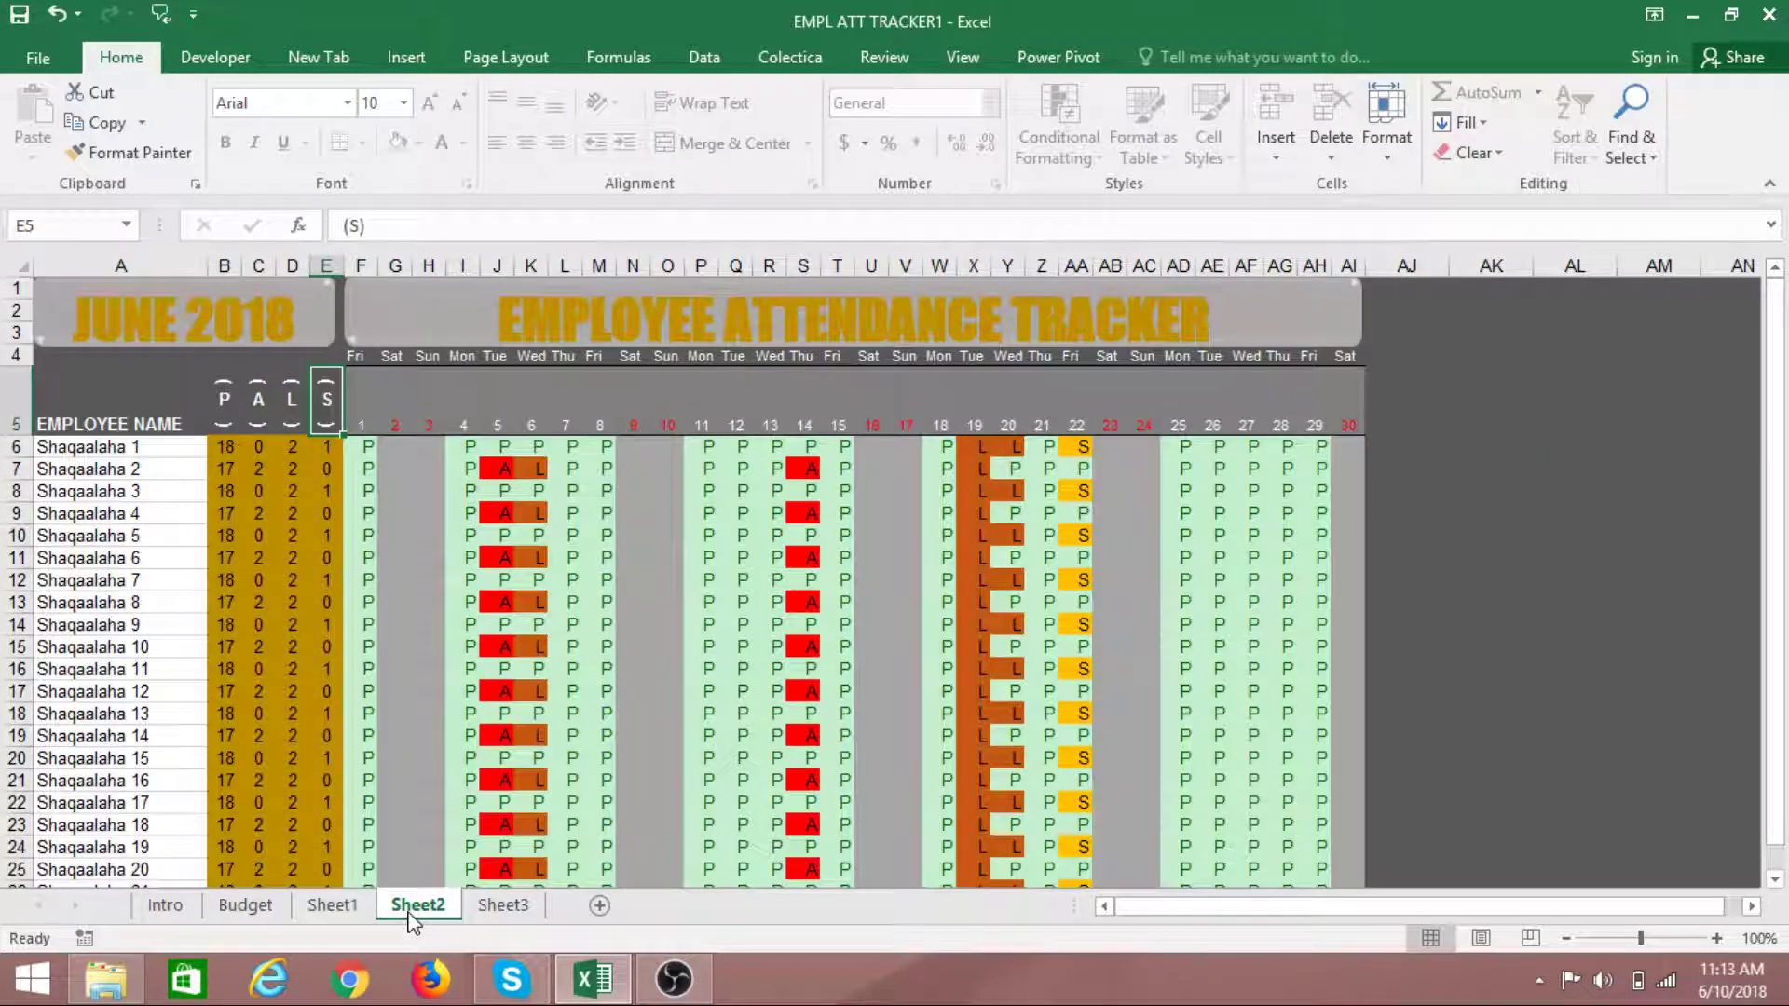
left_click(501, 905)
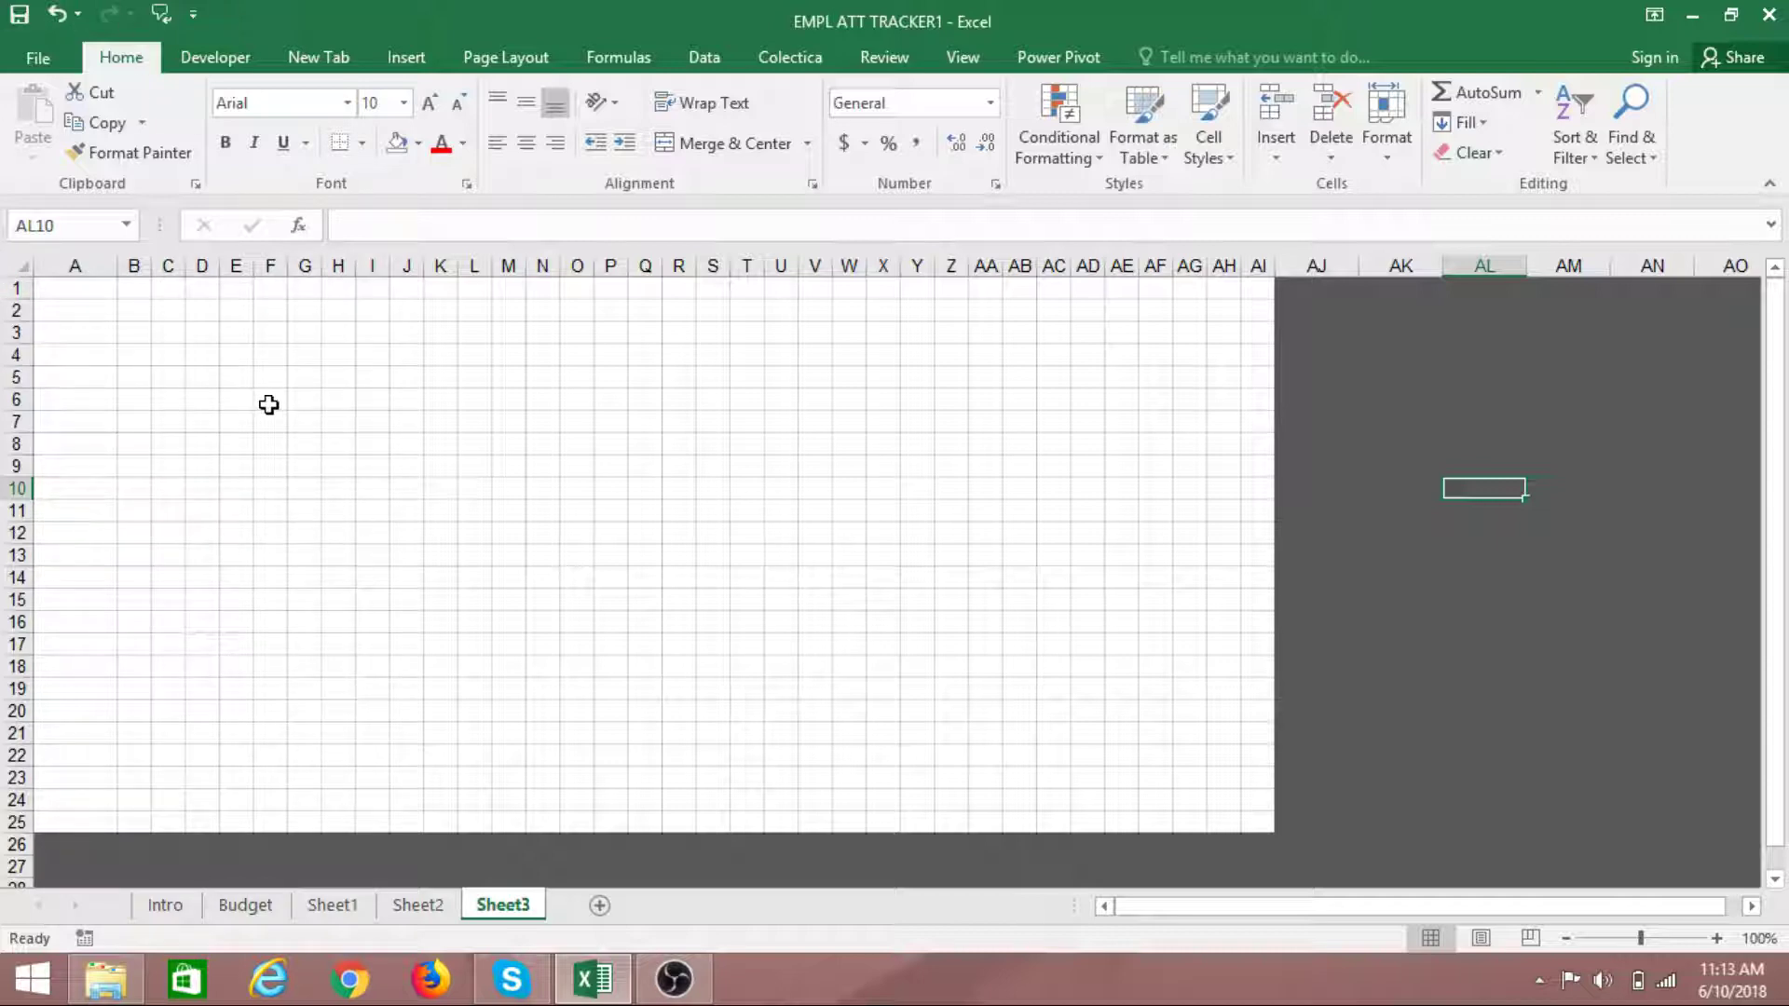
left_click(106, 291)
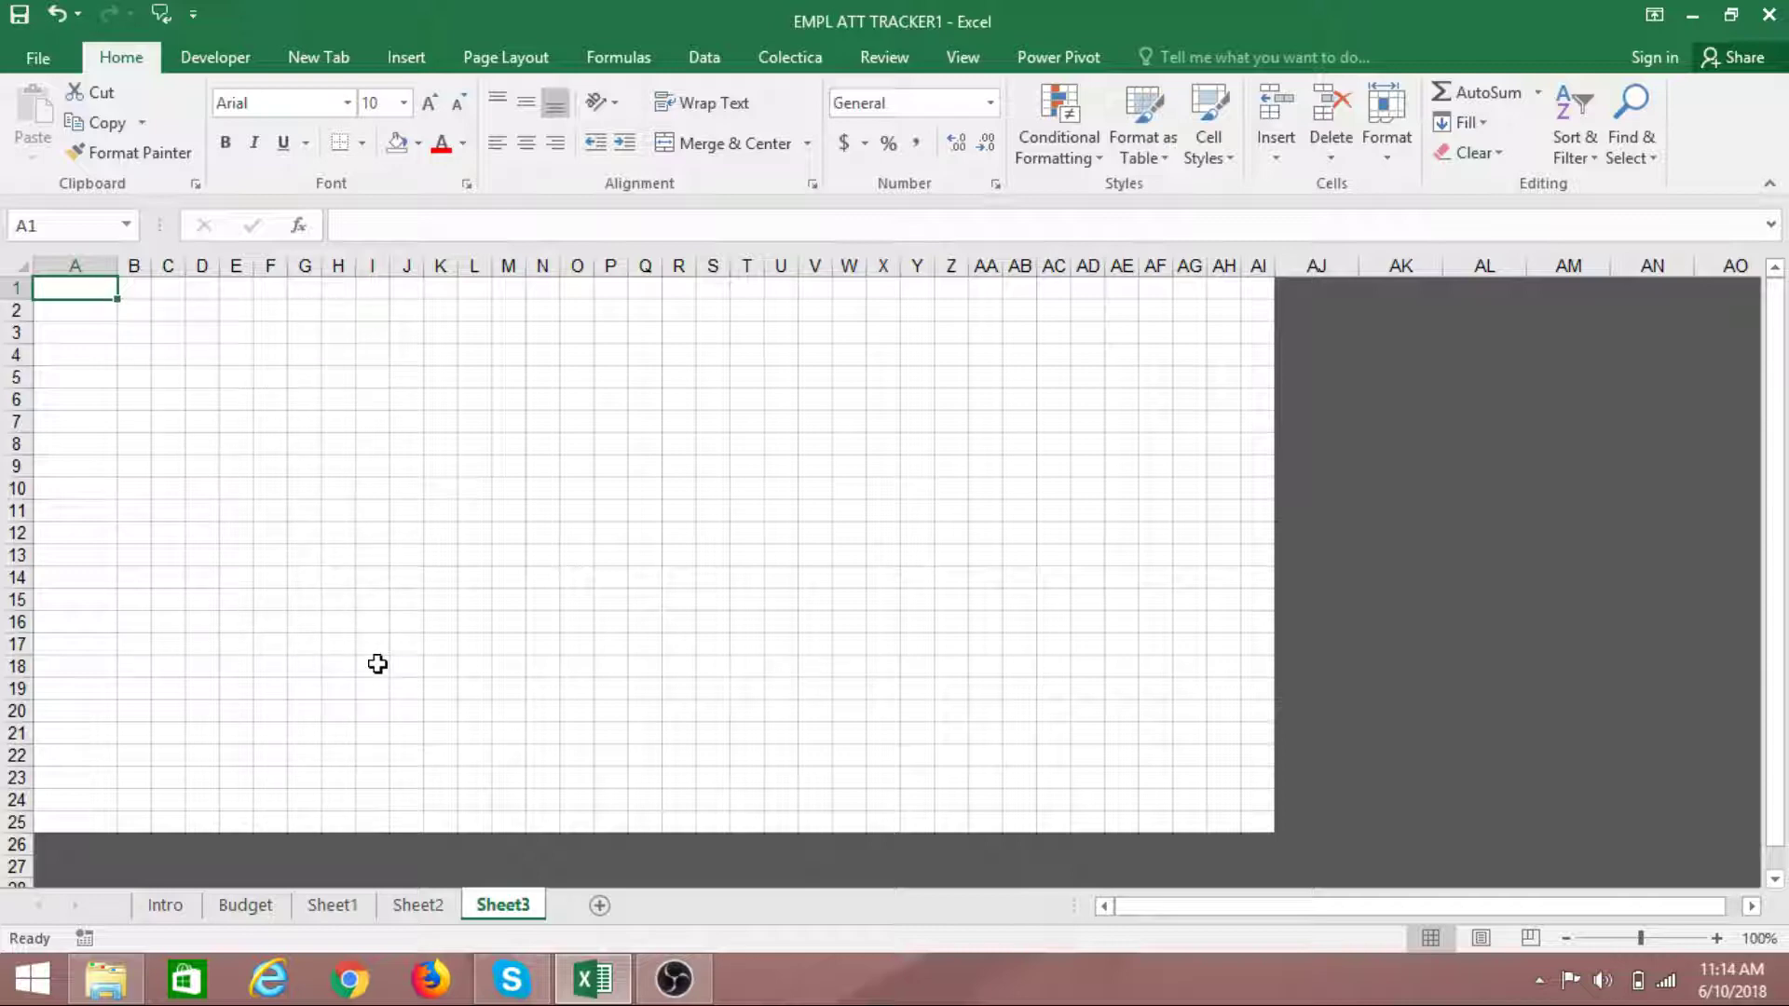
type("0")
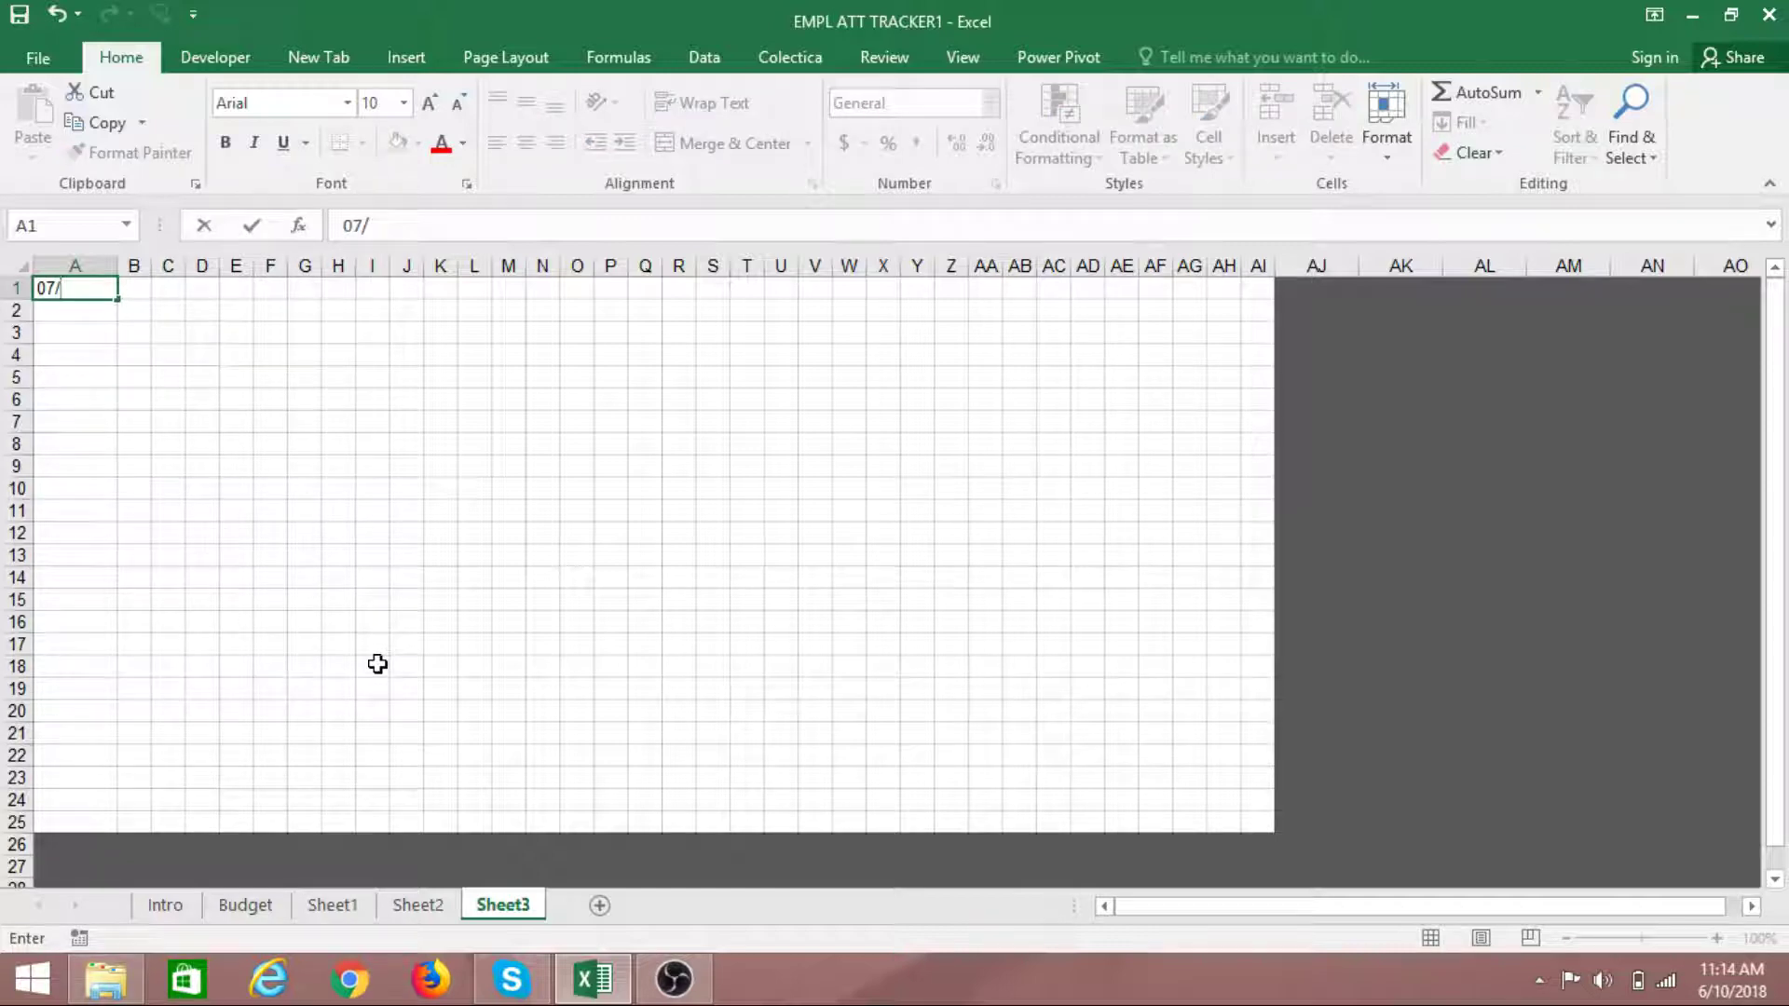
type("7/01/2018")
key("Return")
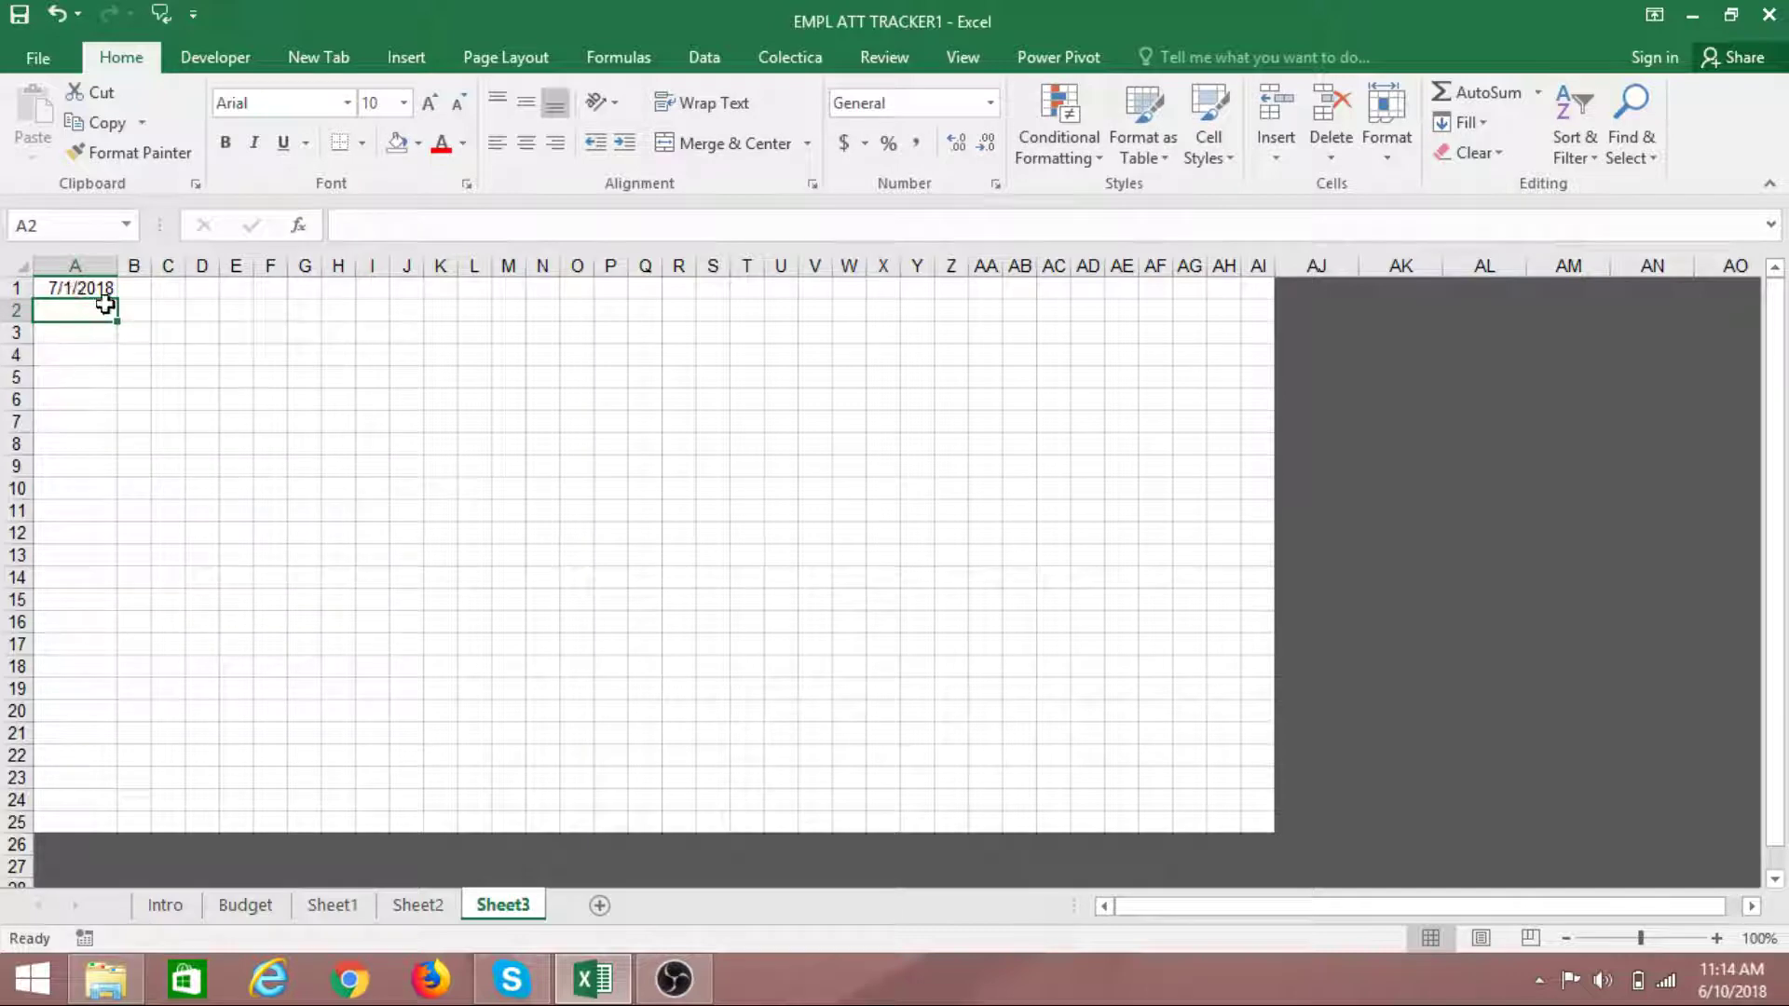
left_click(133, 421)
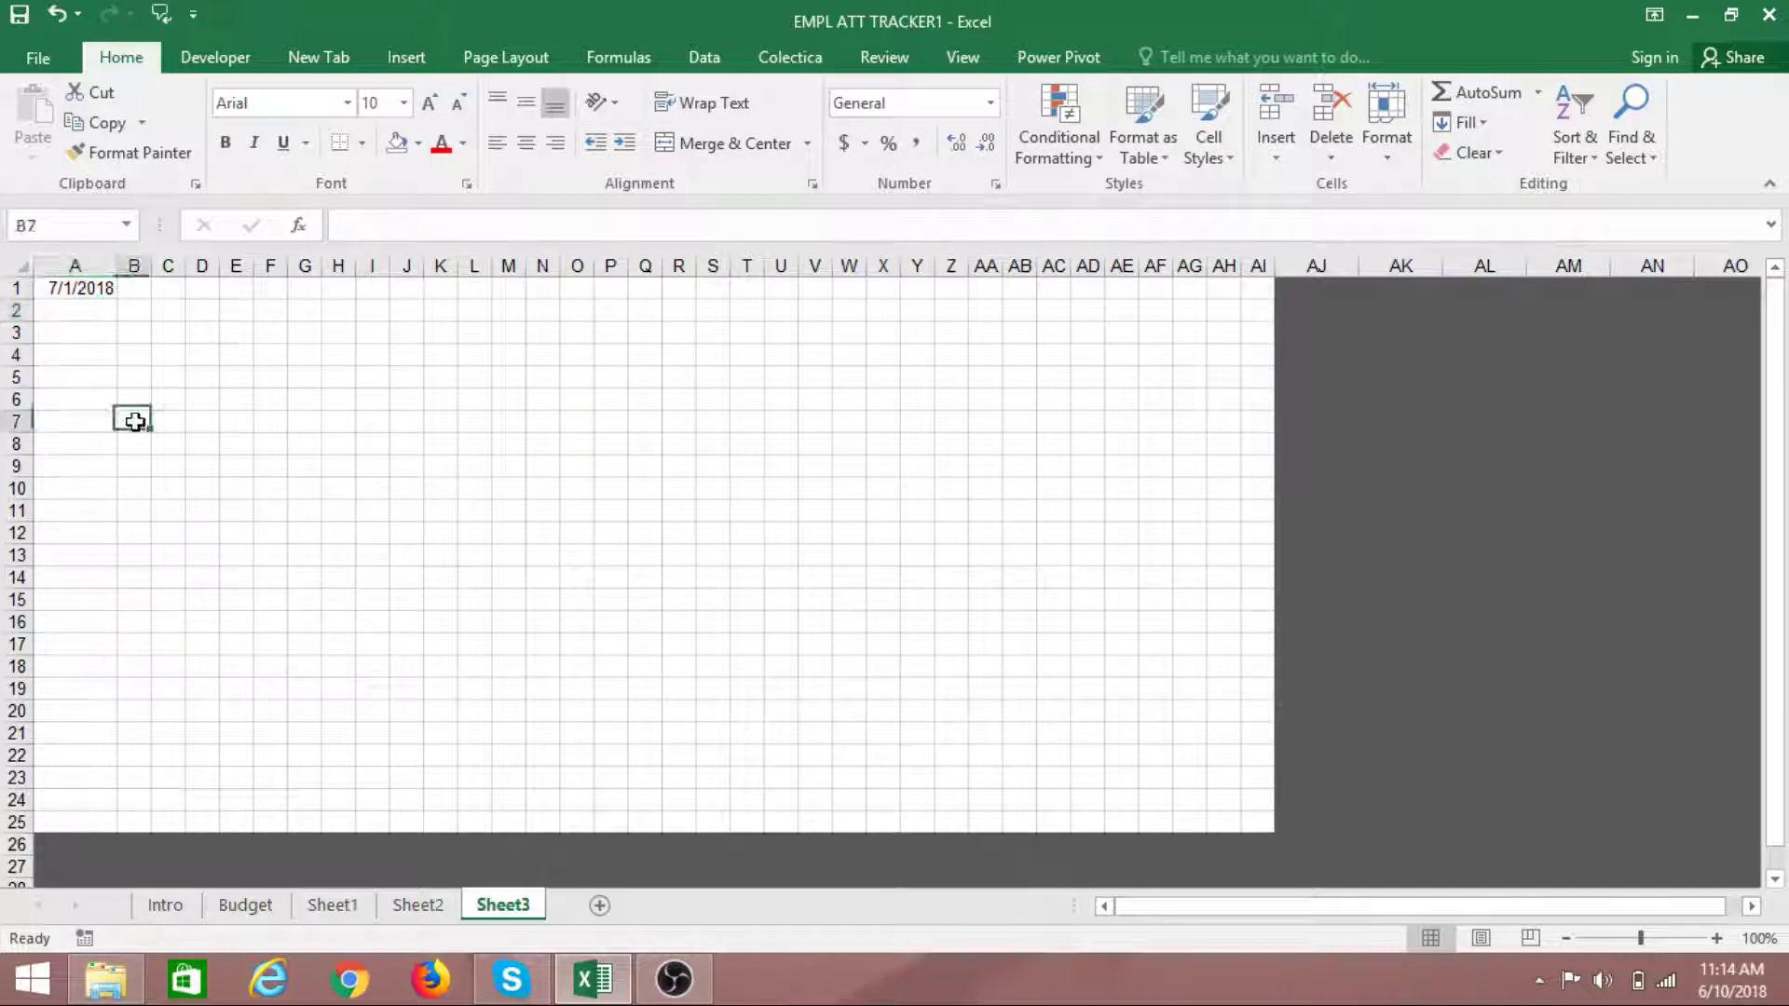
left_click(74, 292)
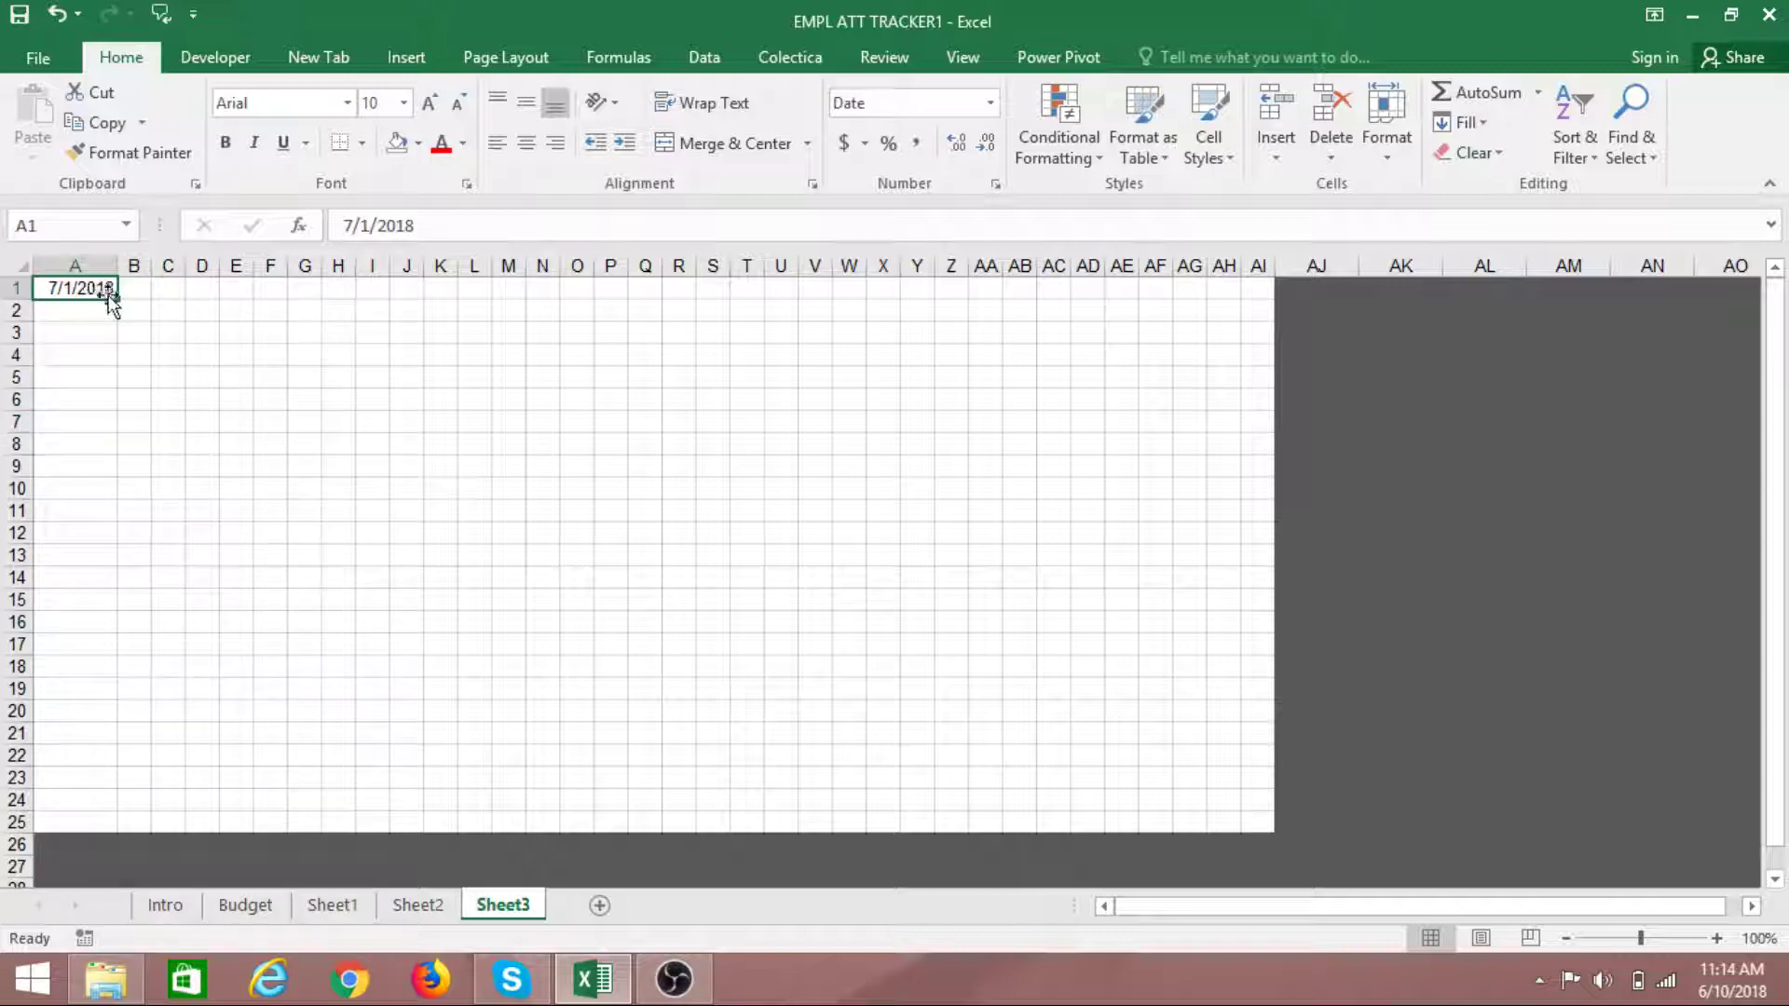
right_click(75, 289)
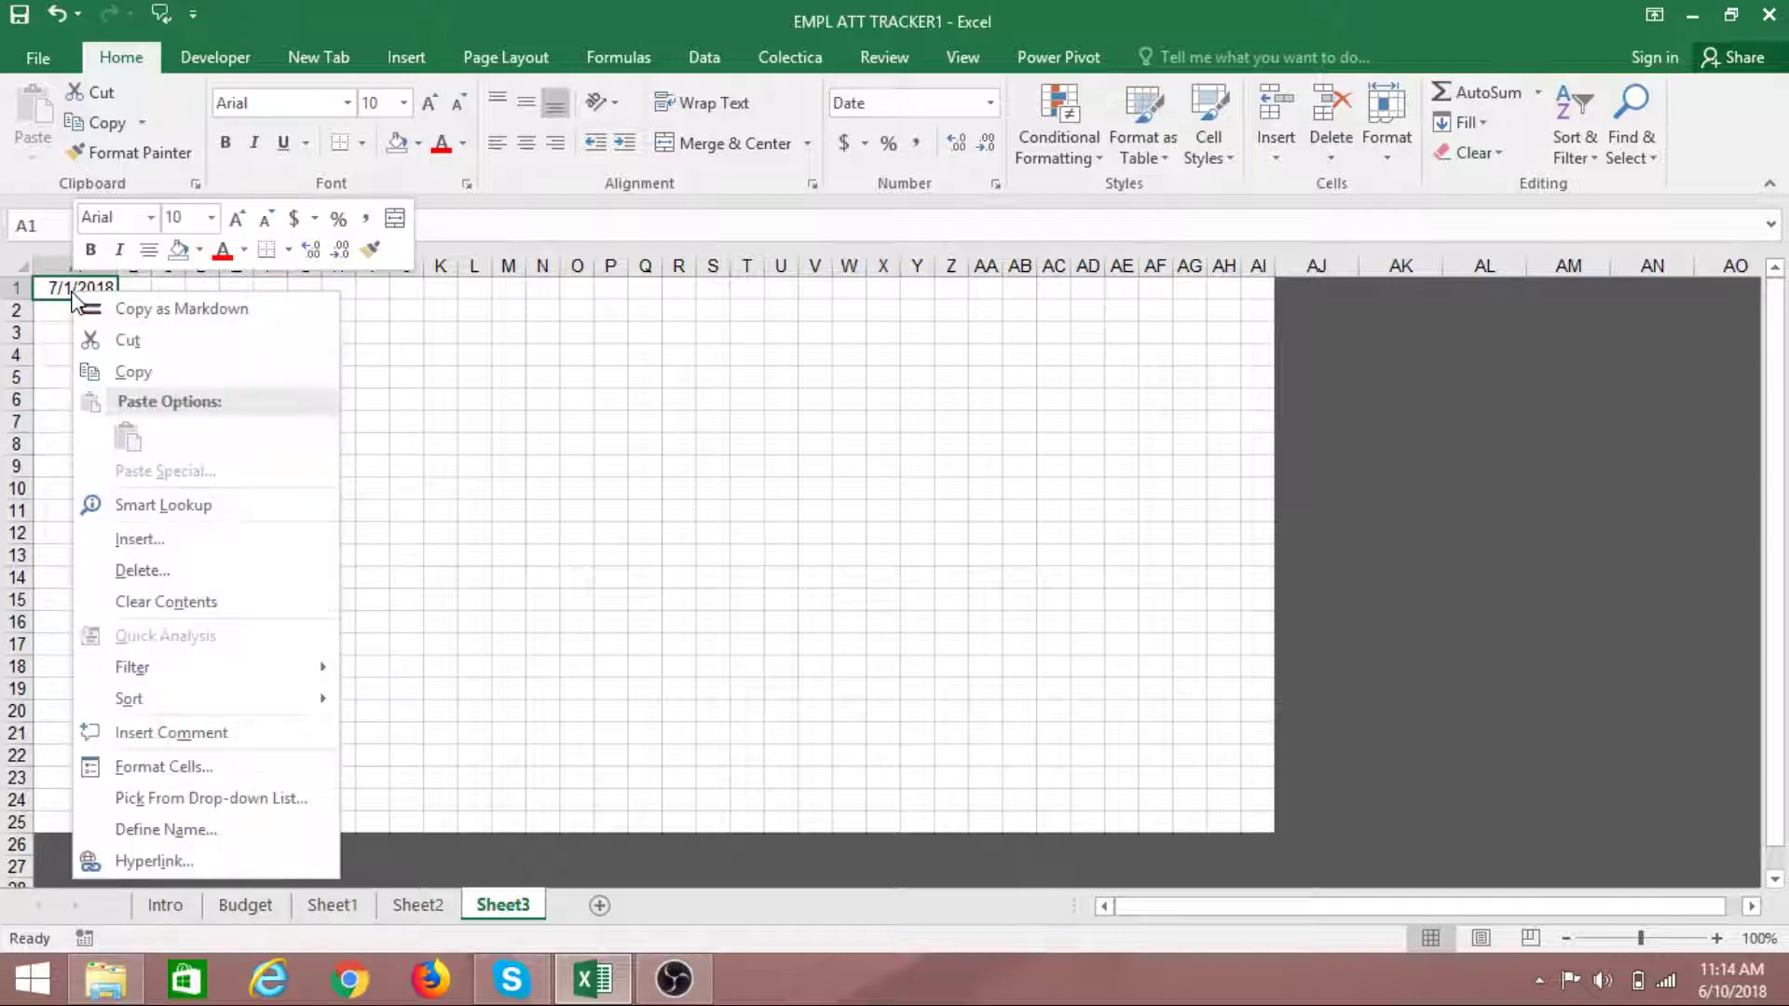
left_click(159, 766)
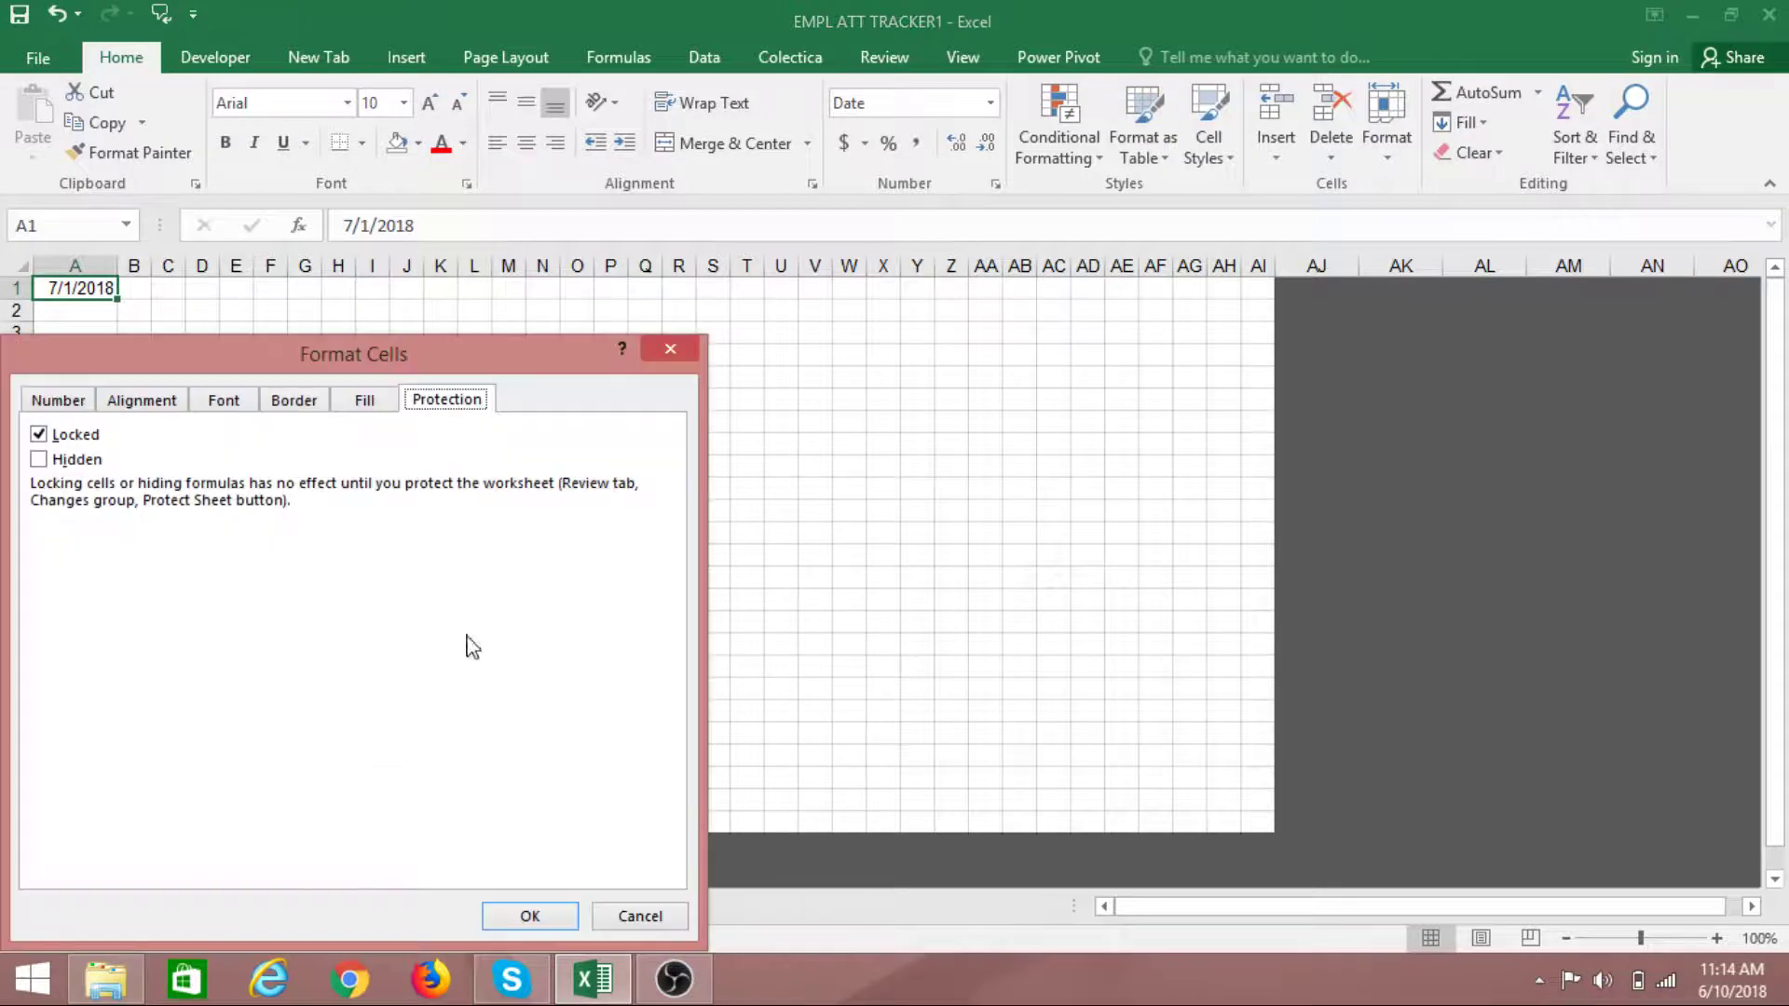
left_click(72, 407)
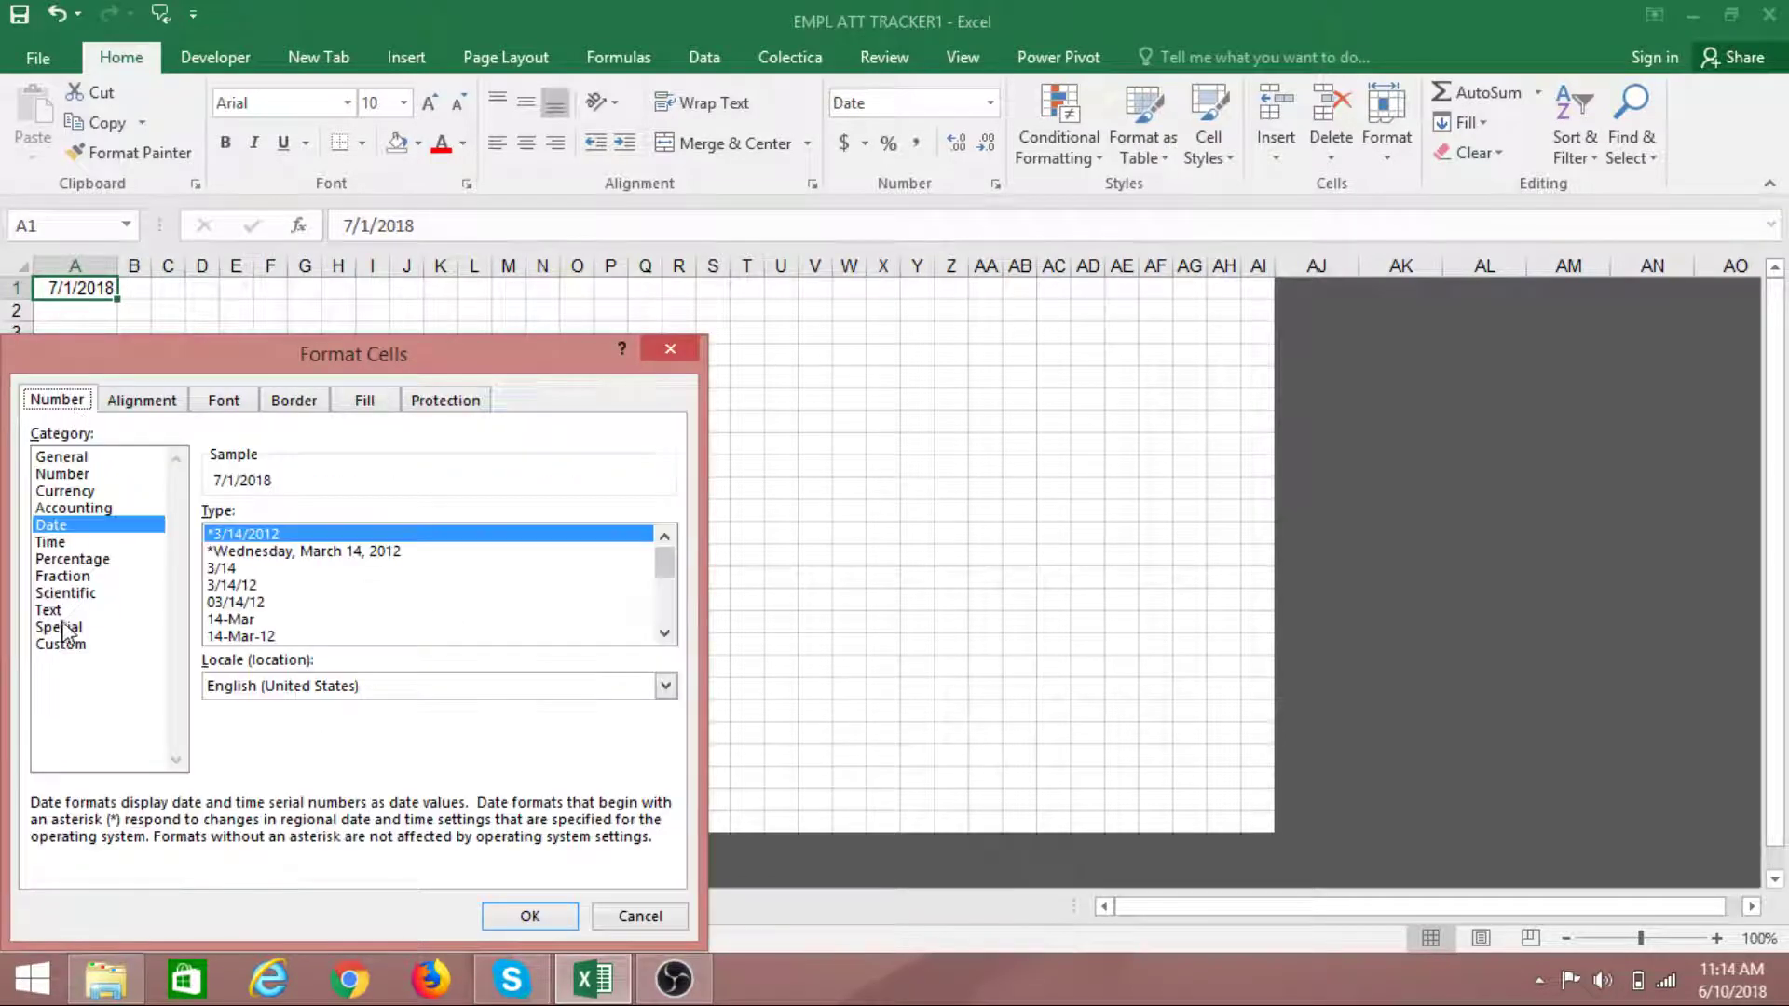
left_click(60, 647)
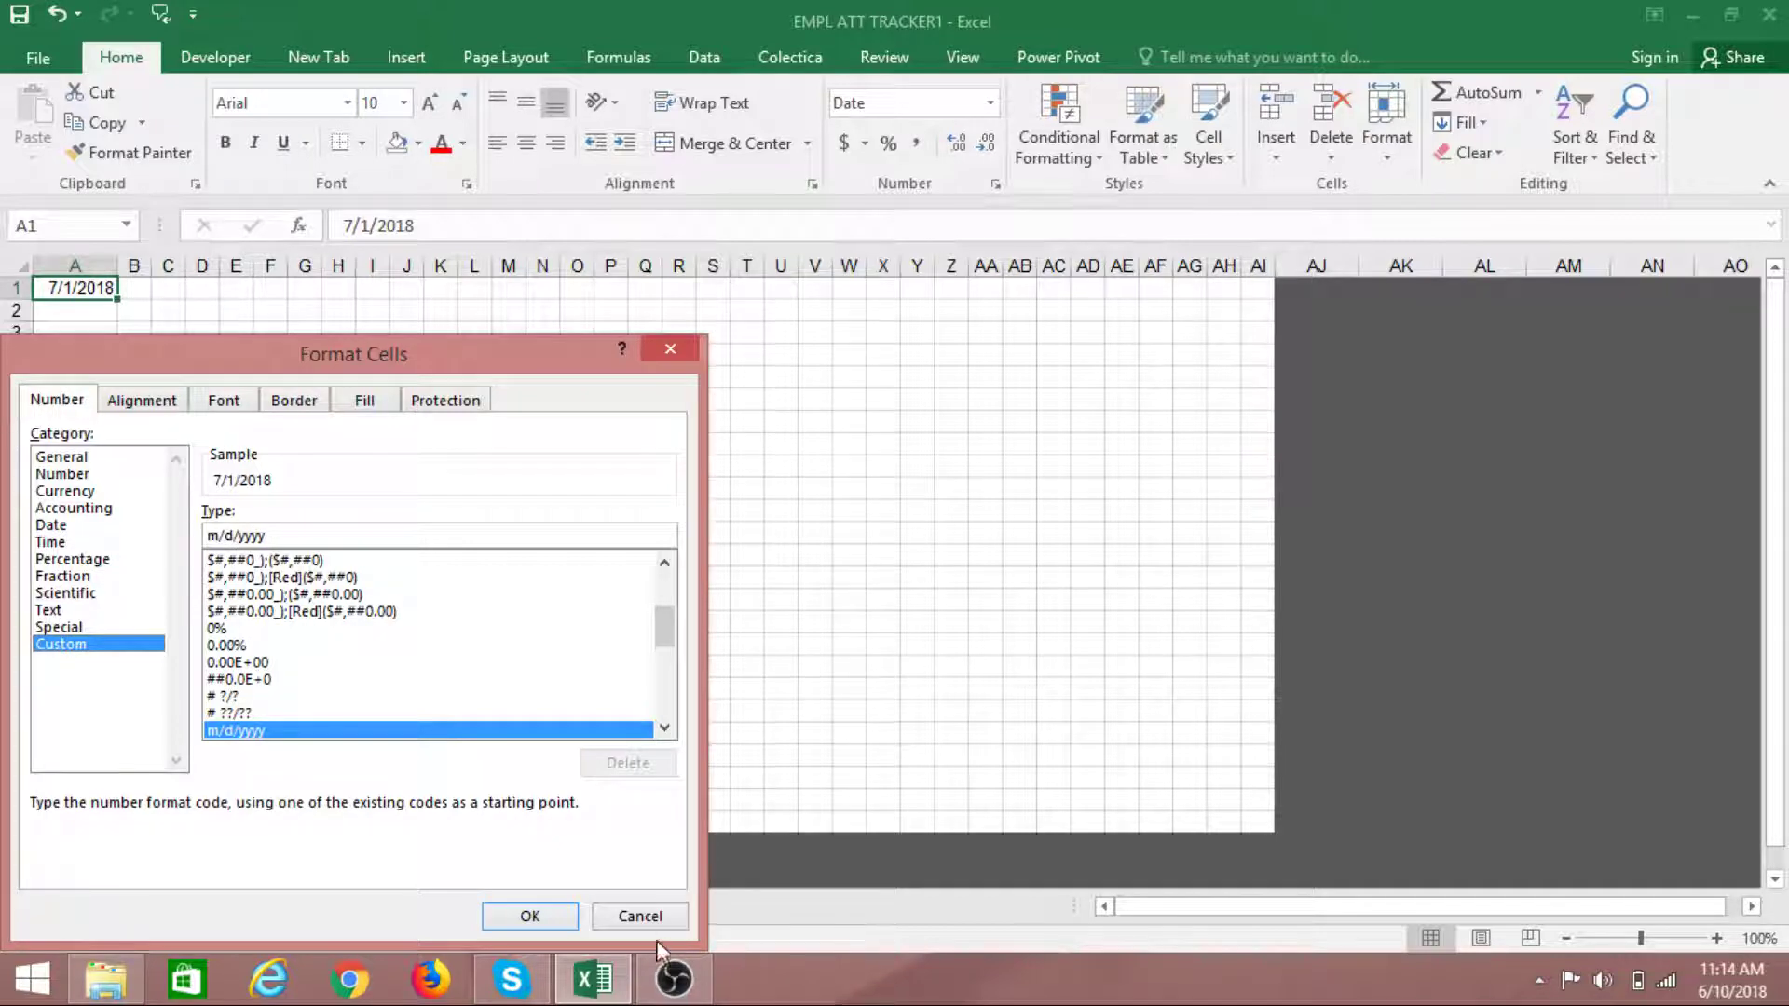
left_click(641, 917)
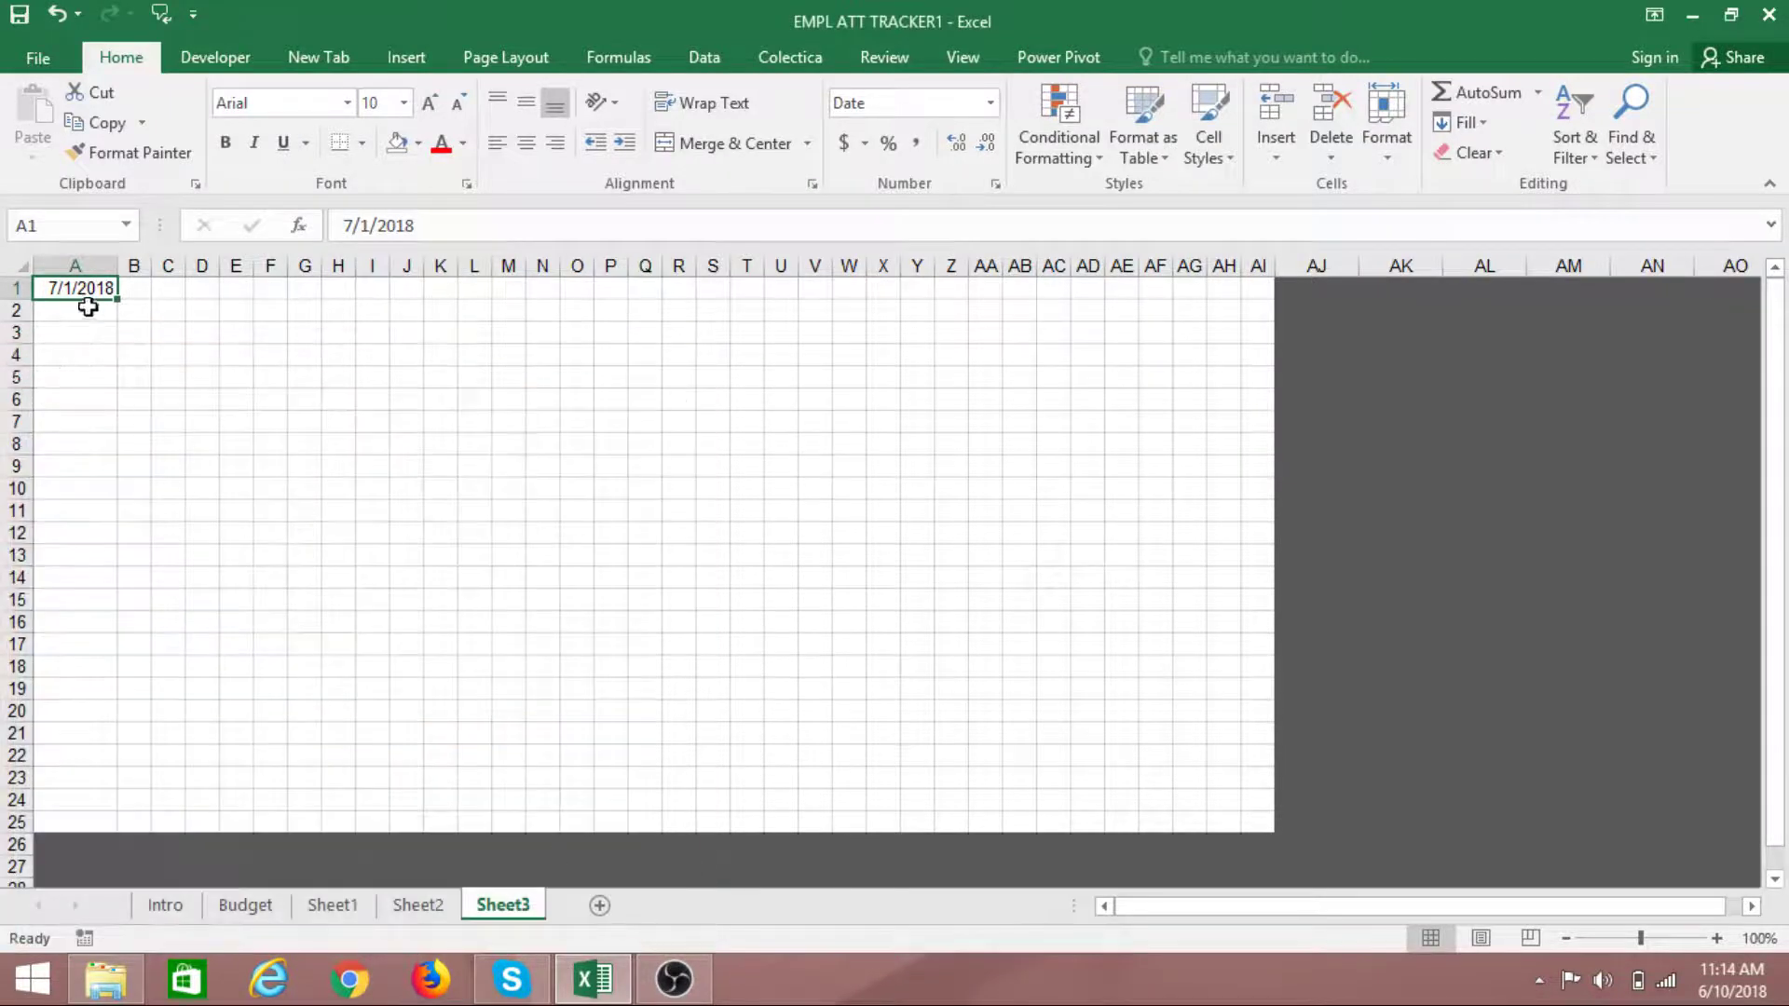
left_click(209, 424)
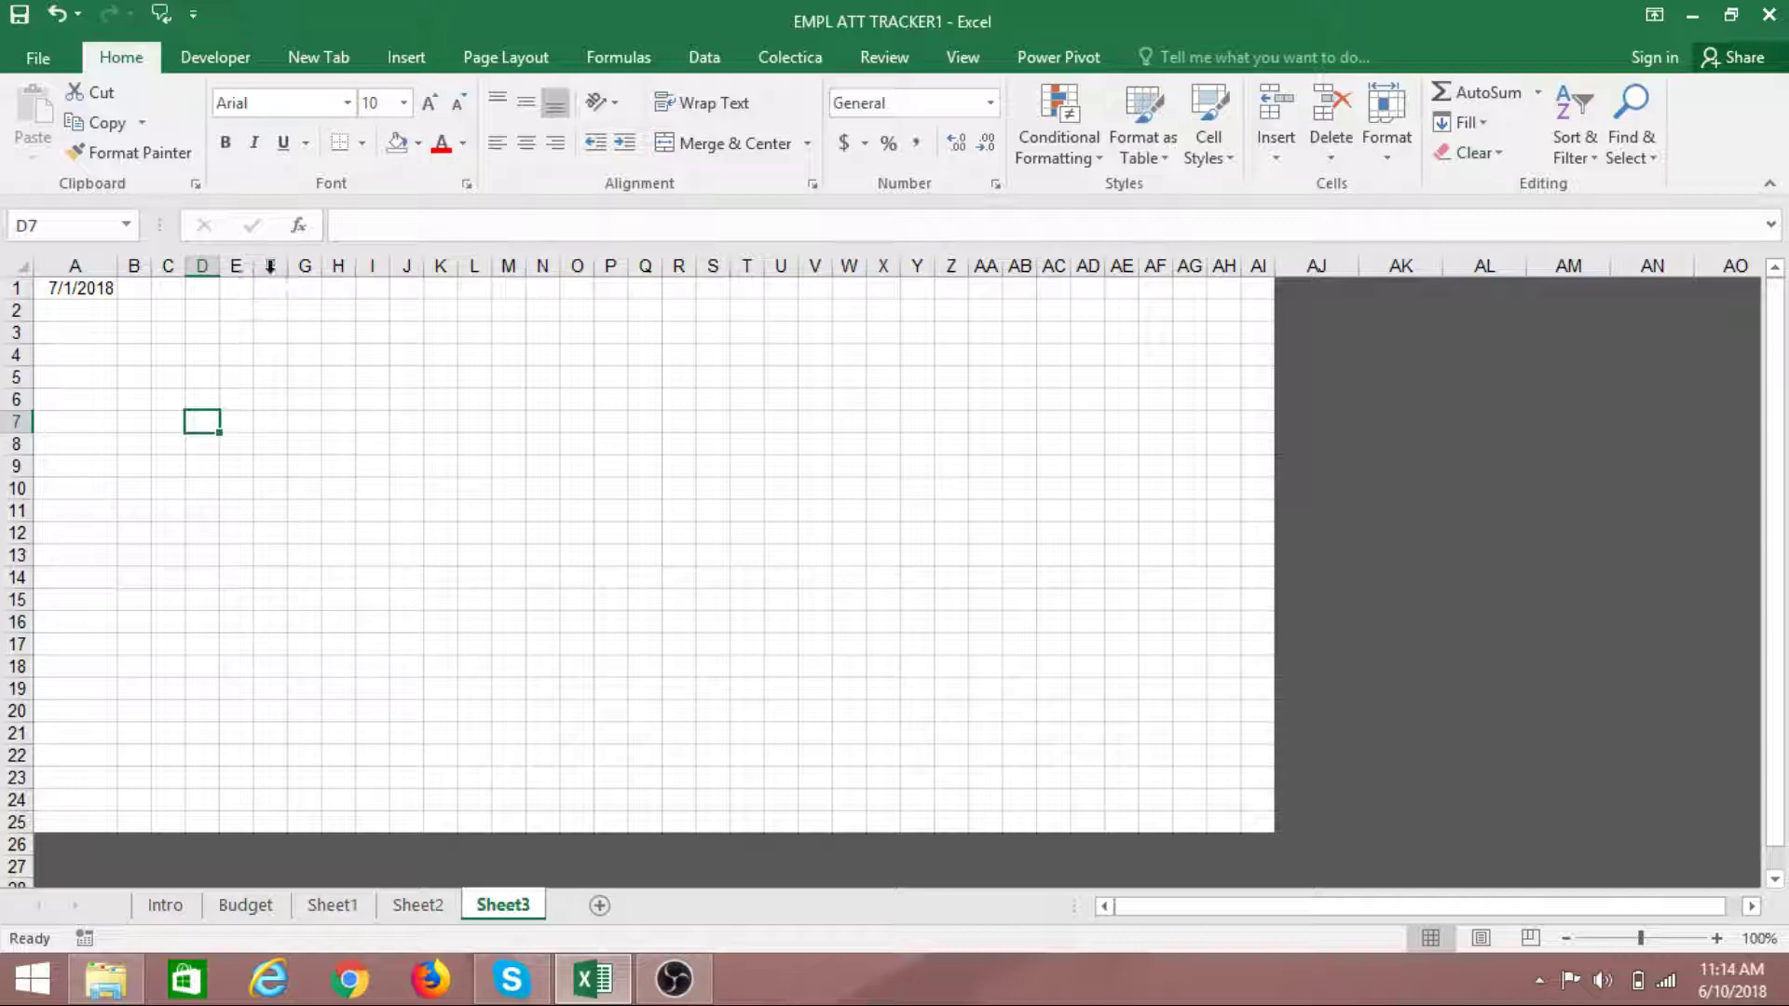
left_click(272, 380)
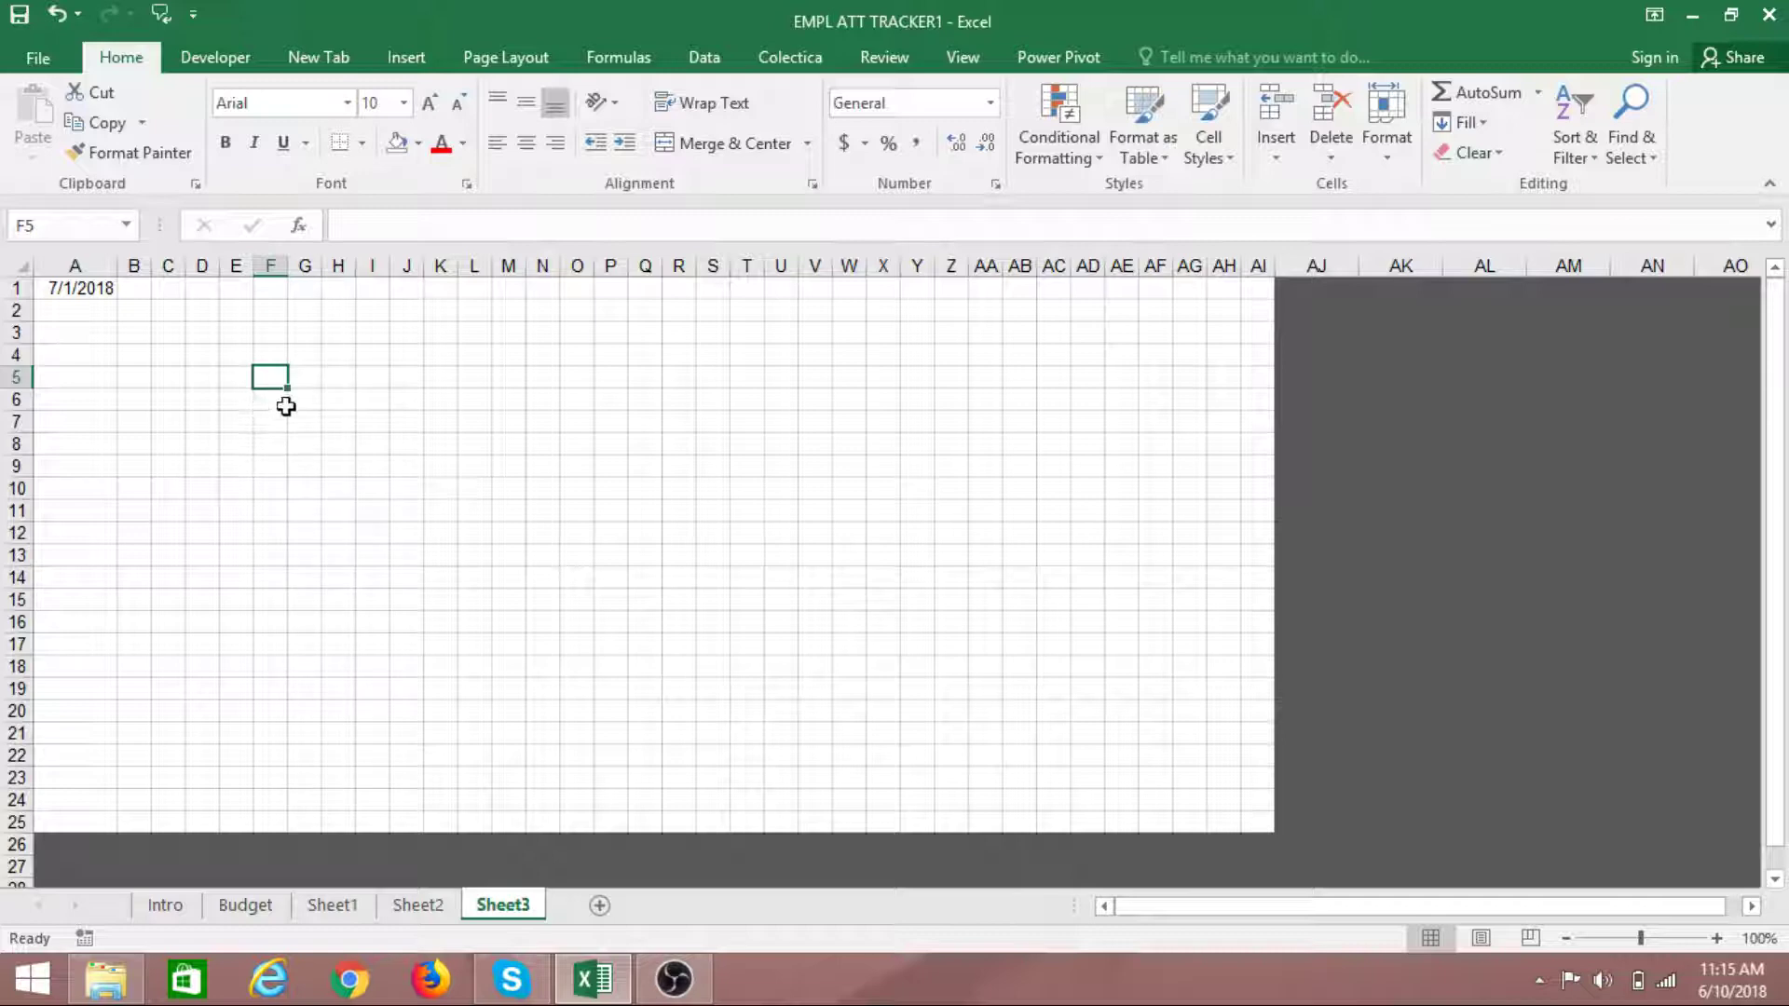
left_click(264, 484)
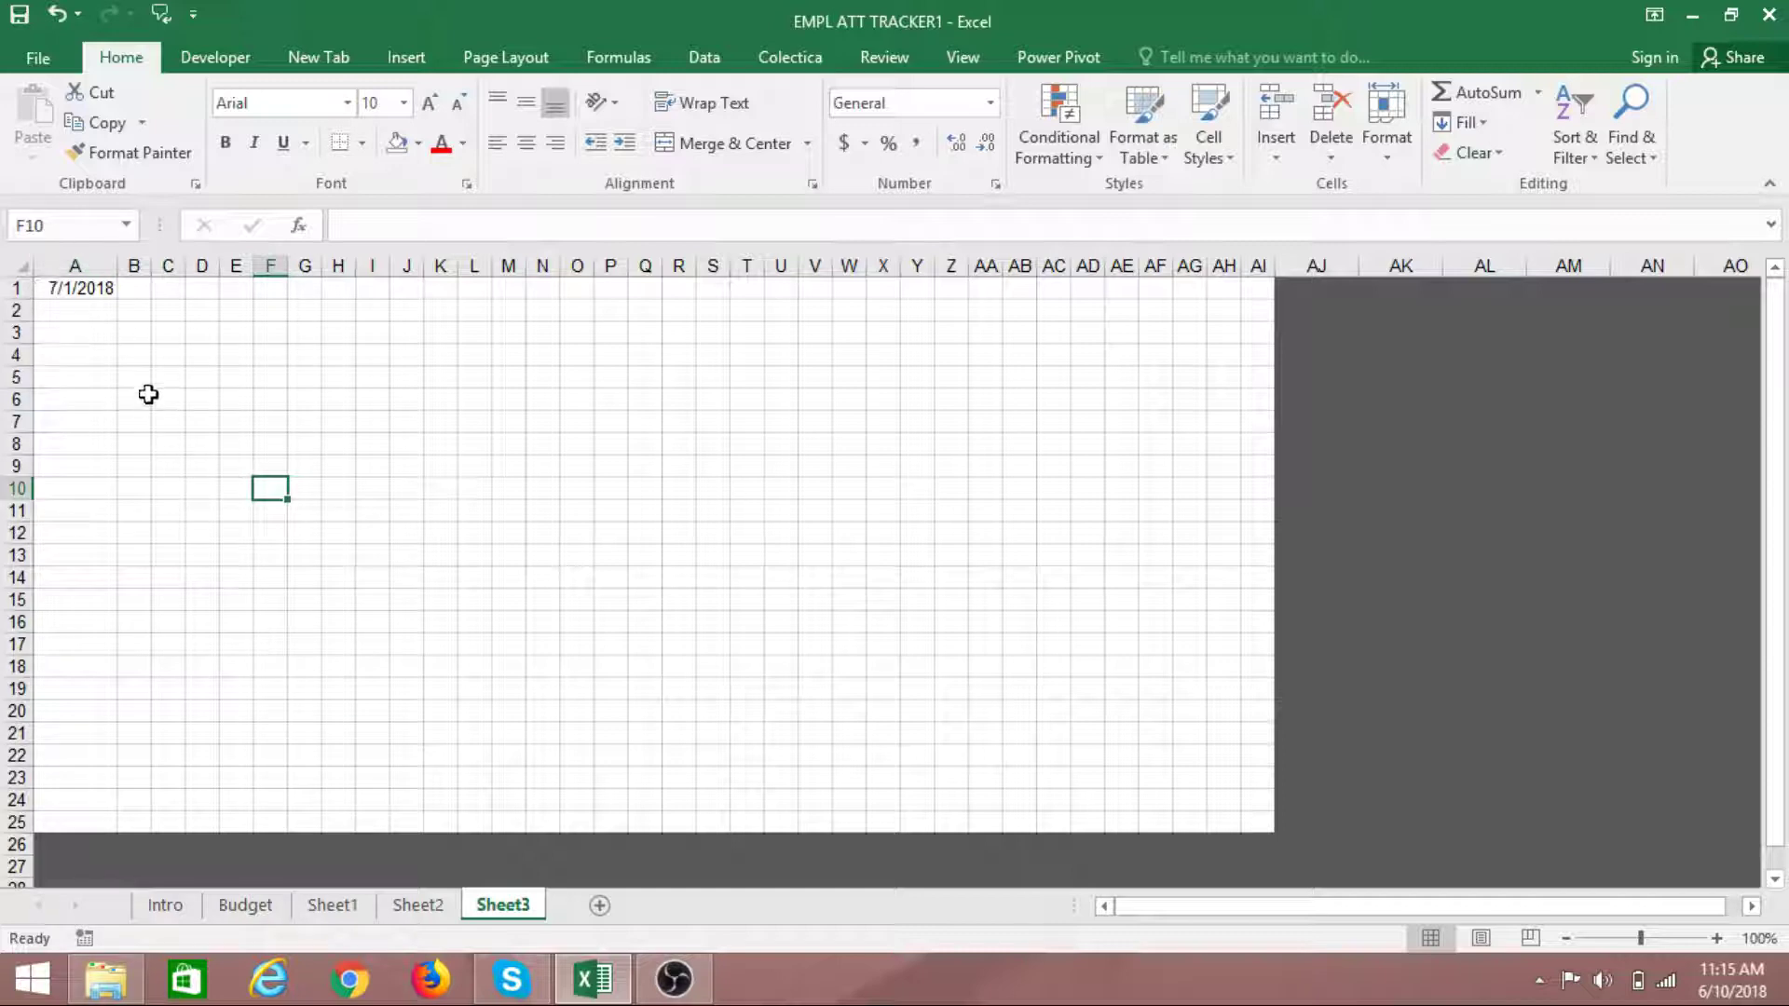
Add the heading EMPLOYEE NAME in cell A5 of Sheet3, matching the June tracker on Sheet2
left_click(412, 908)
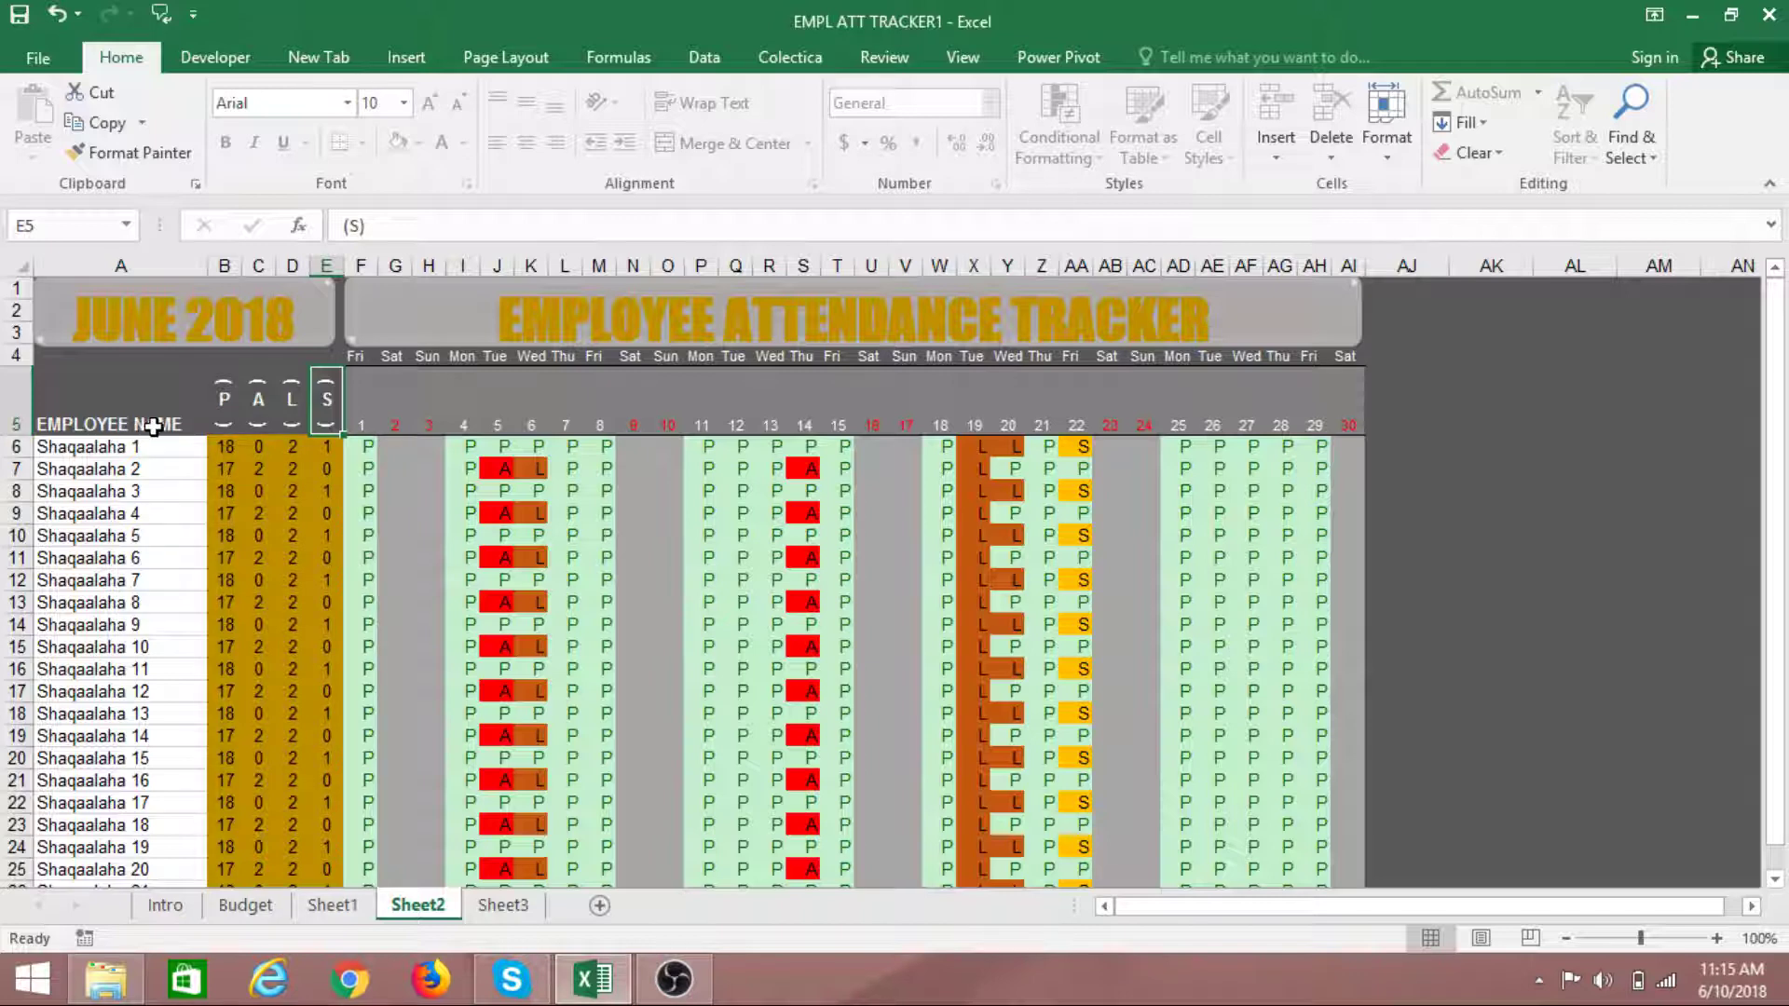
left_click(503, 906)
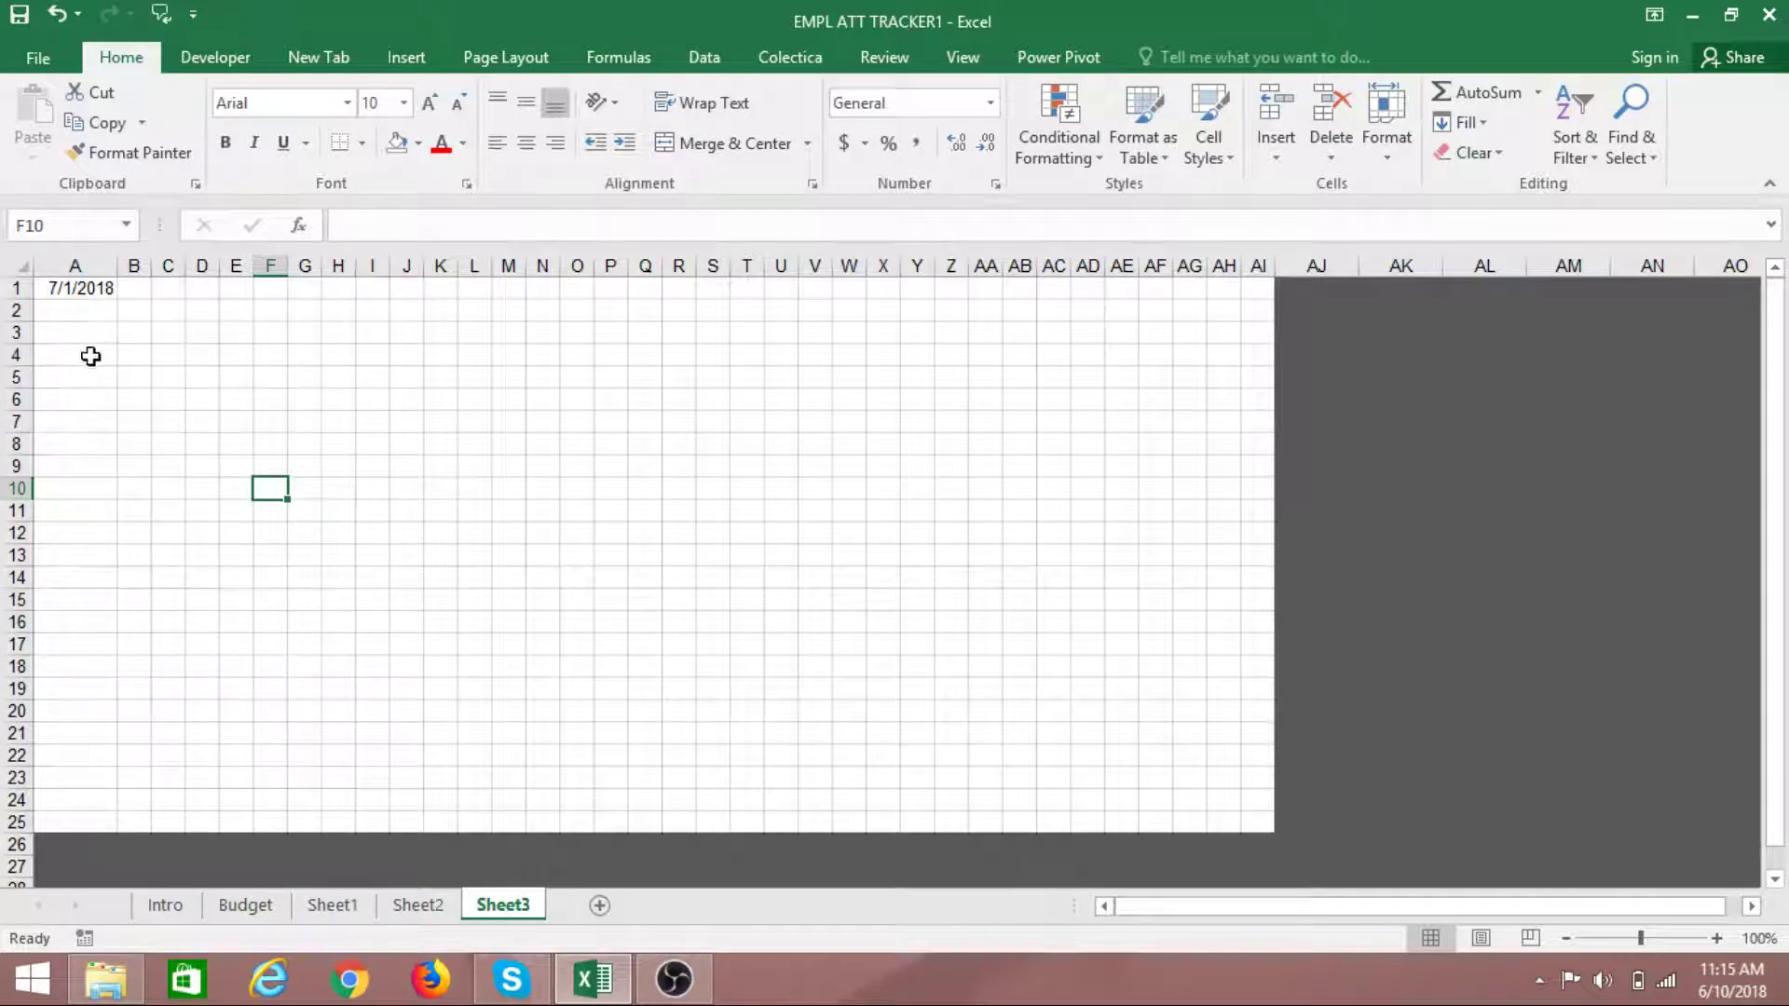
left_click(60, 378)
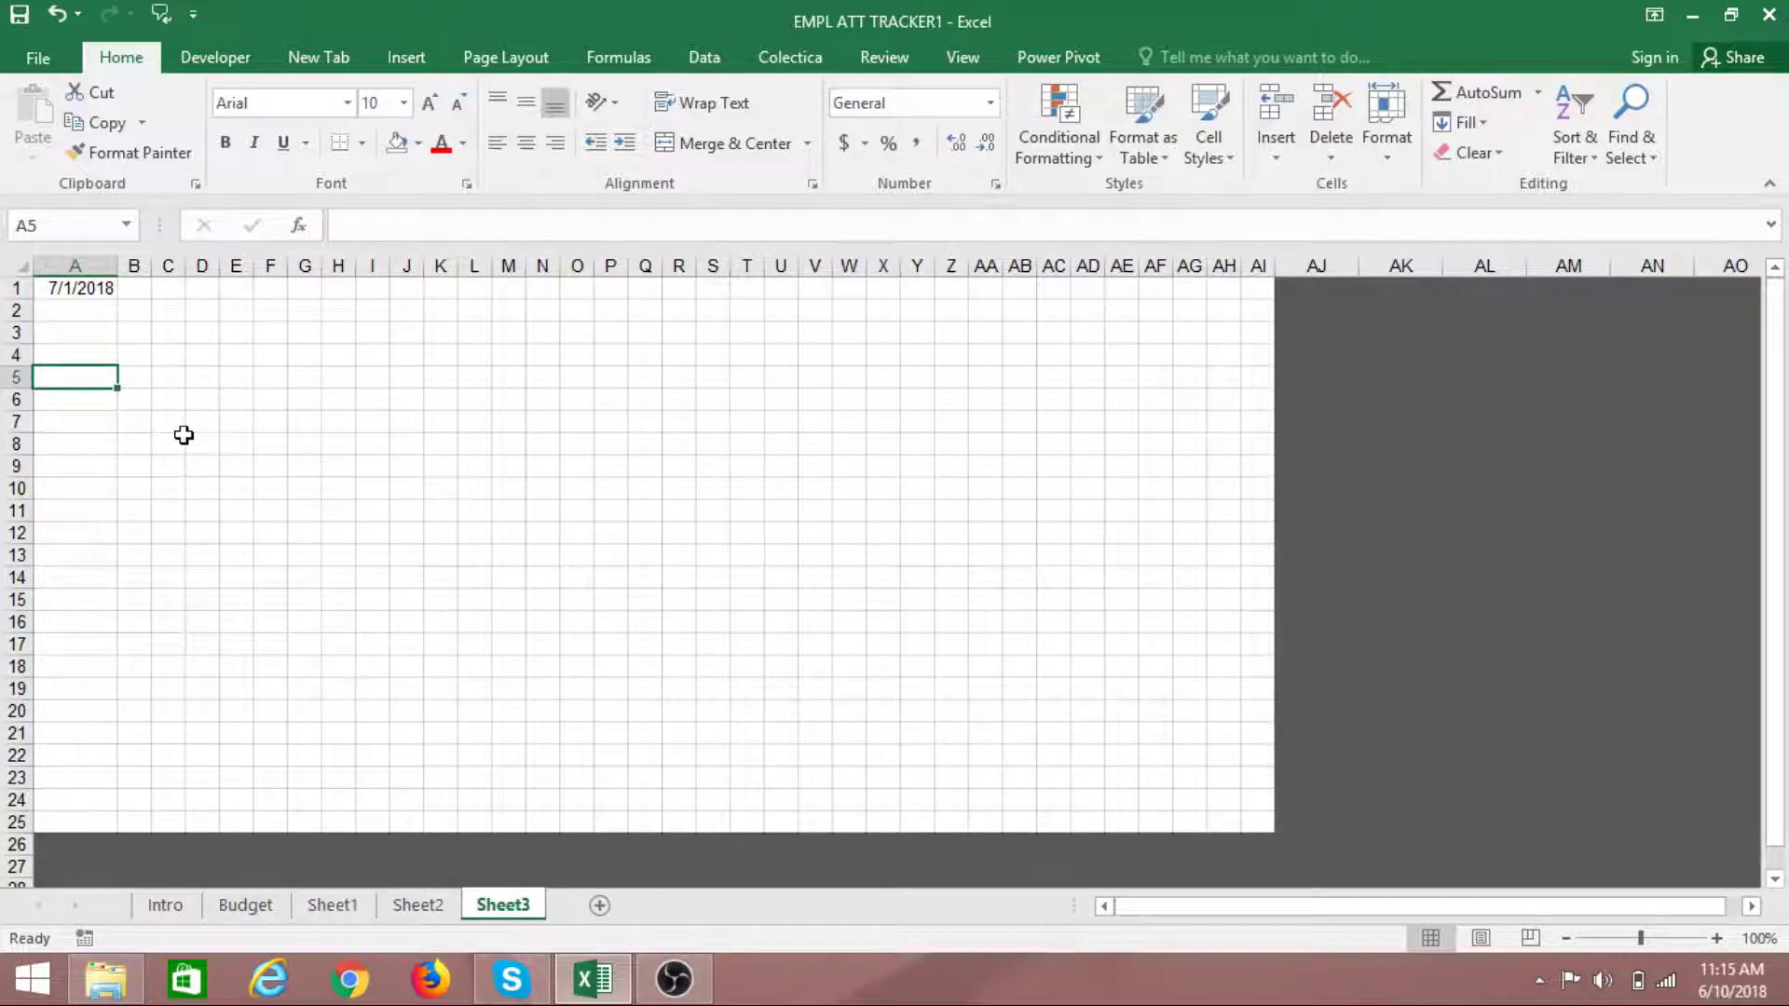
type("EMP")
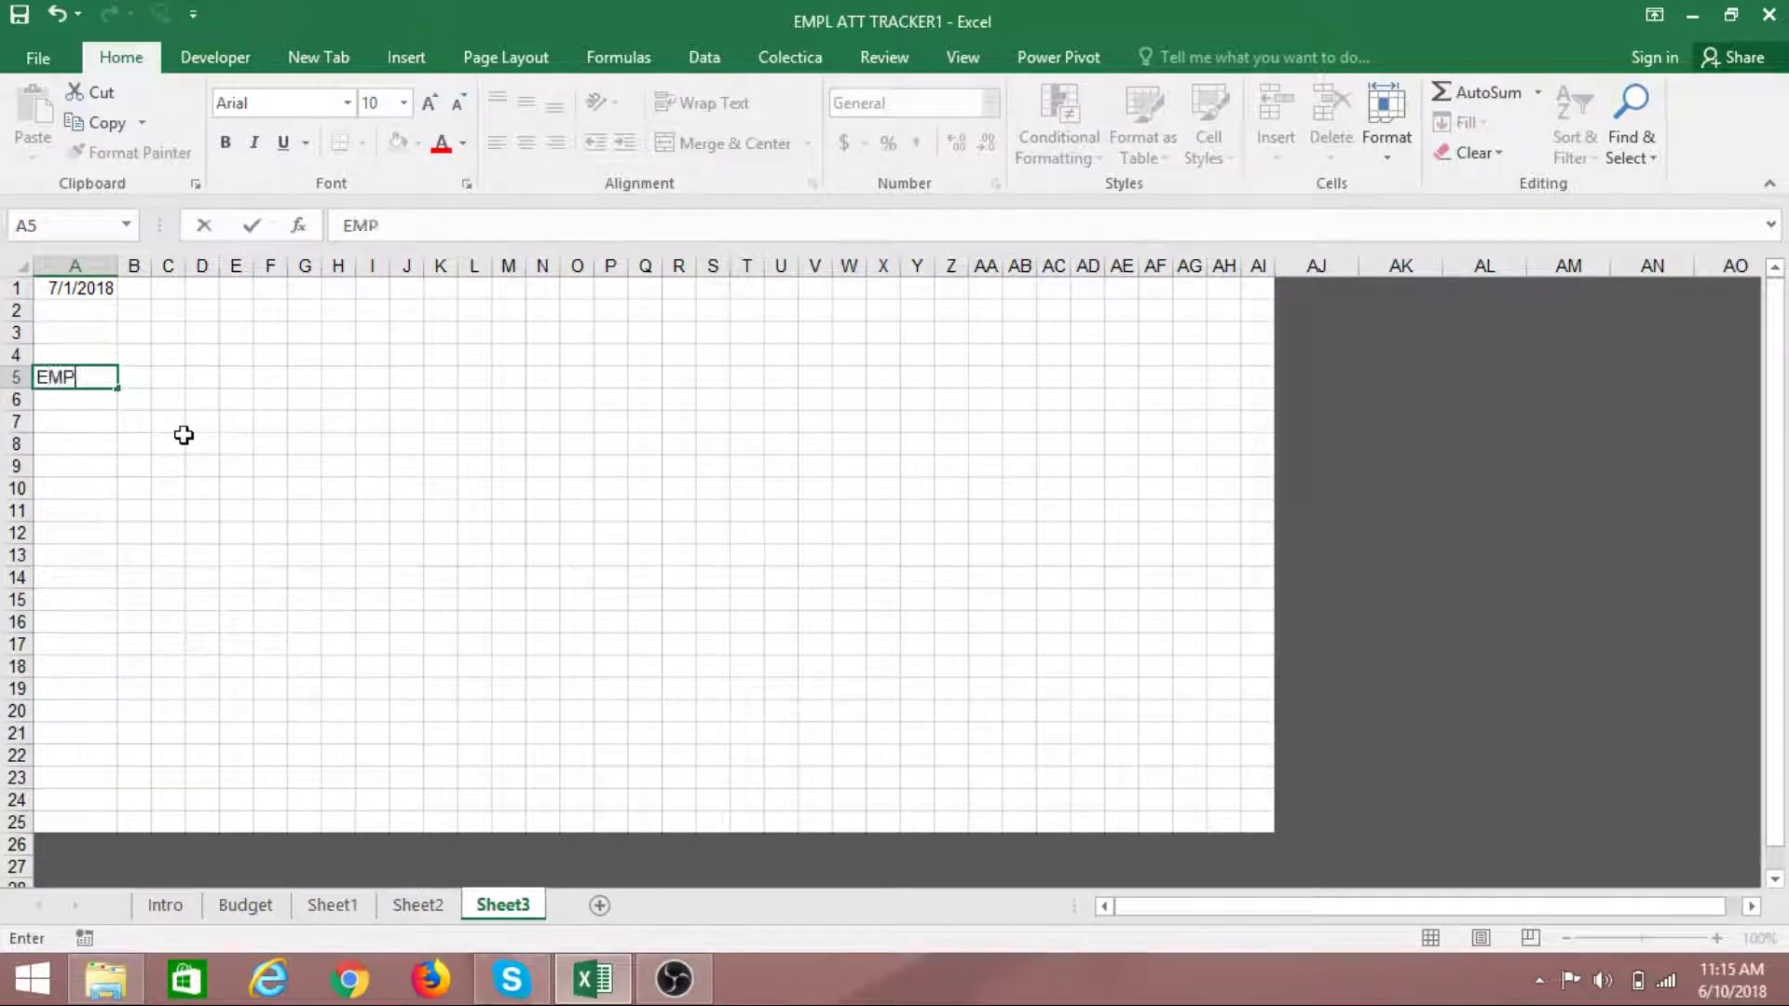
type("LOYEE")
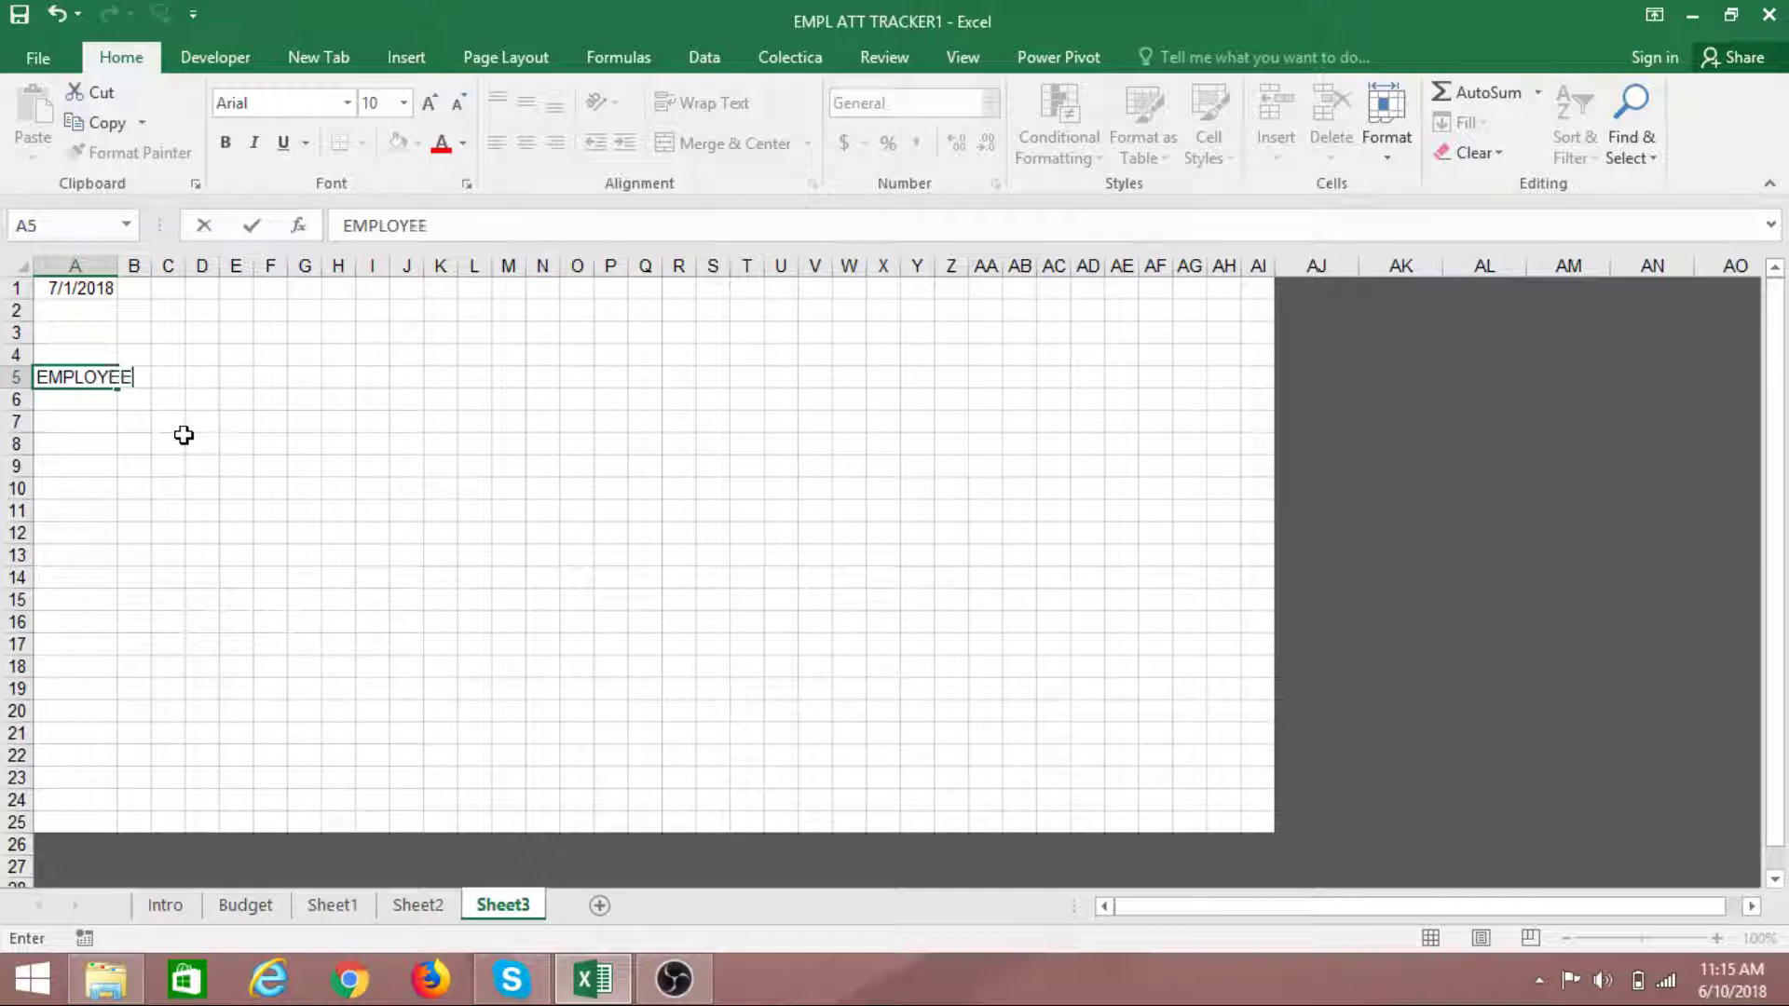
type(" NAME")
left_click(136, 531)
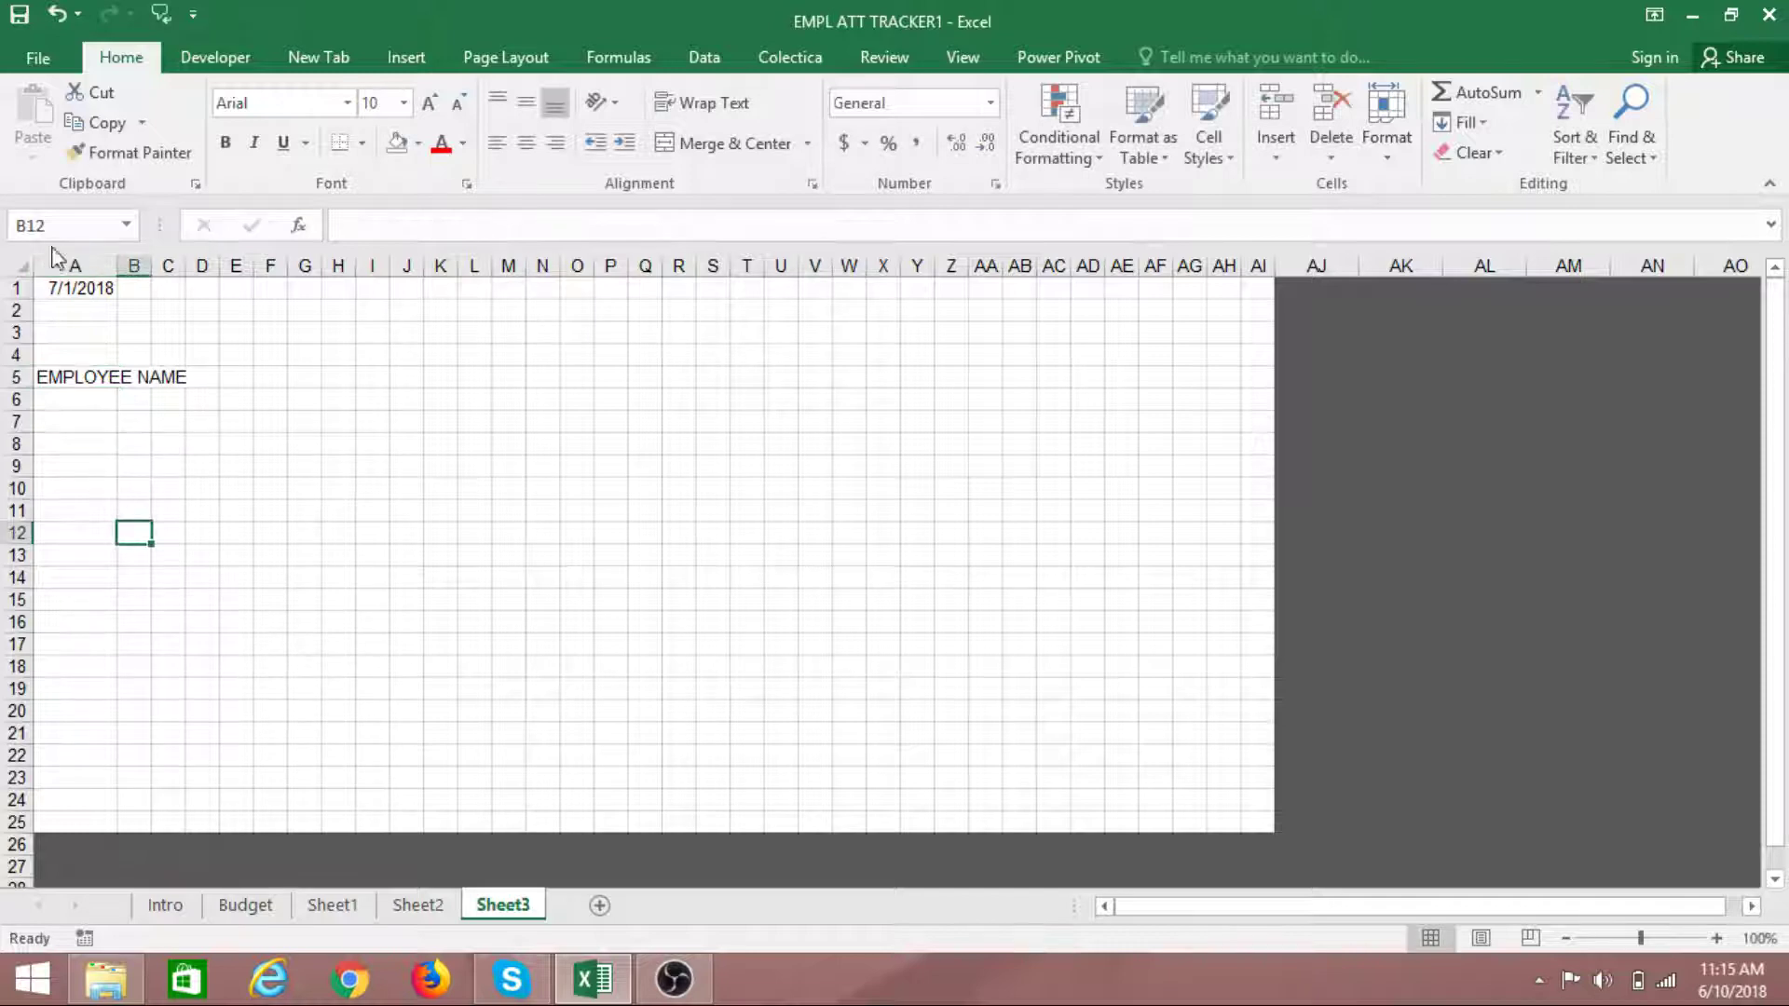
Autofit the width of column A to the EMPLOYEE NAME heading
double_click(120, 266)
left_click(315, 443)
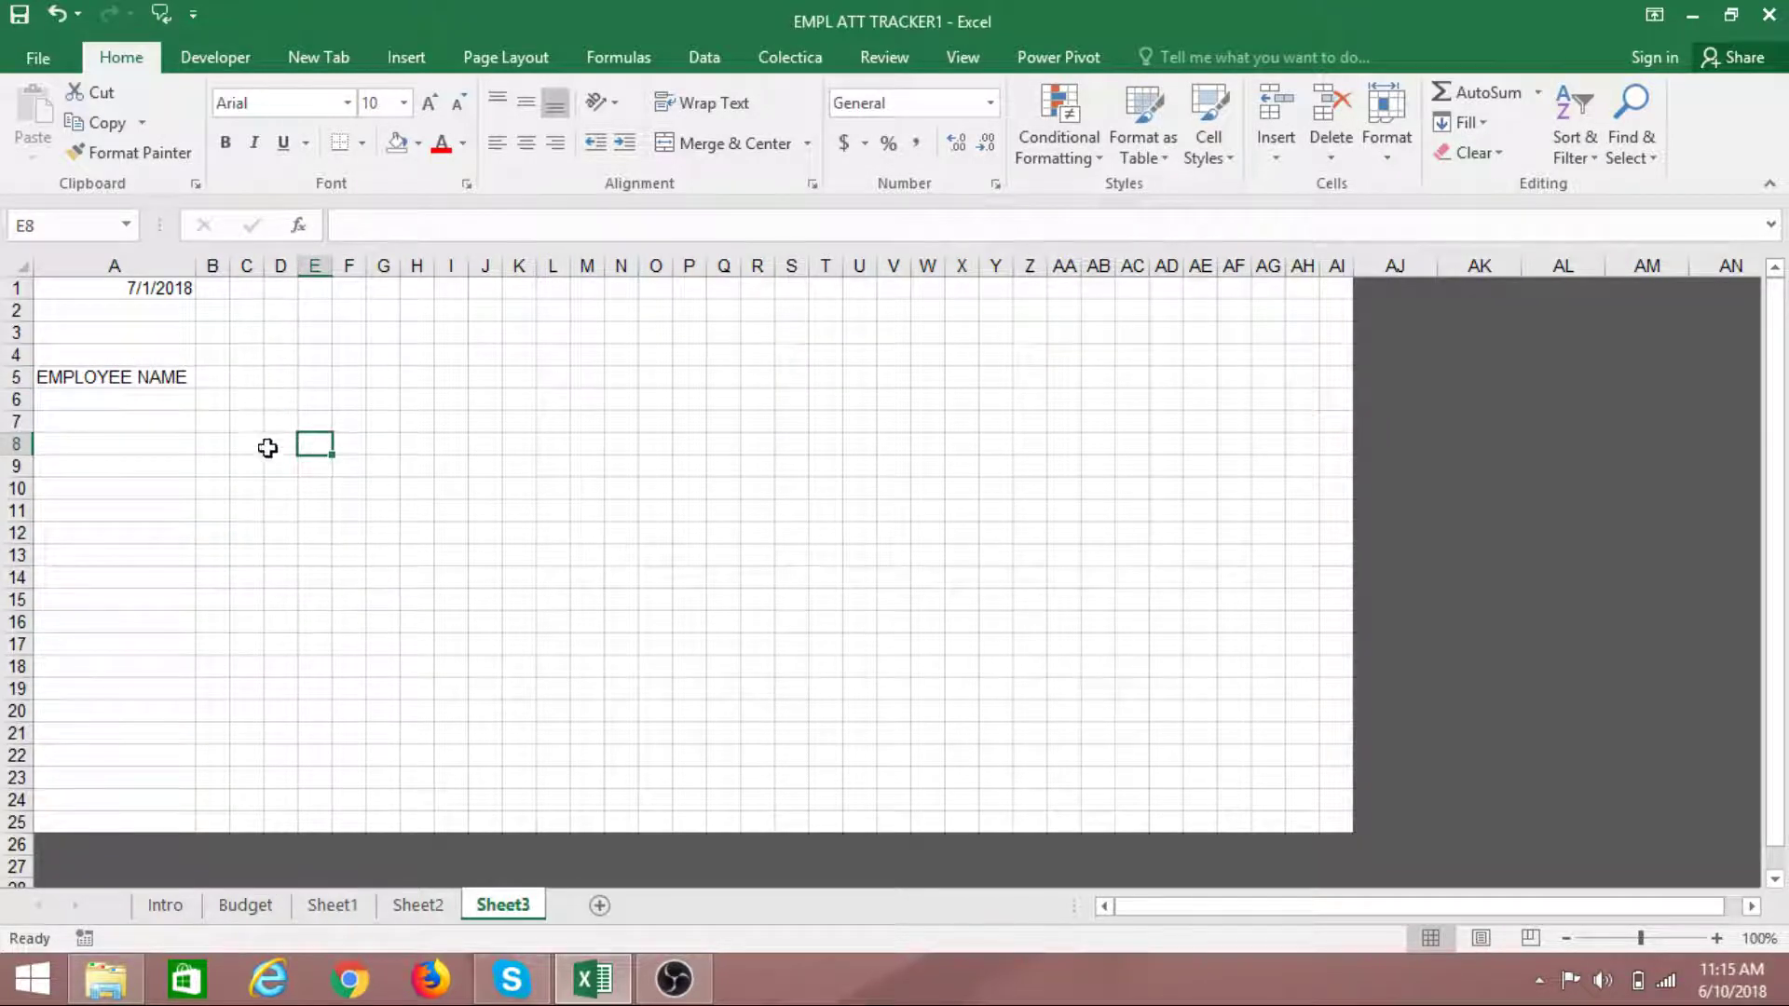
left_click(213, 377)
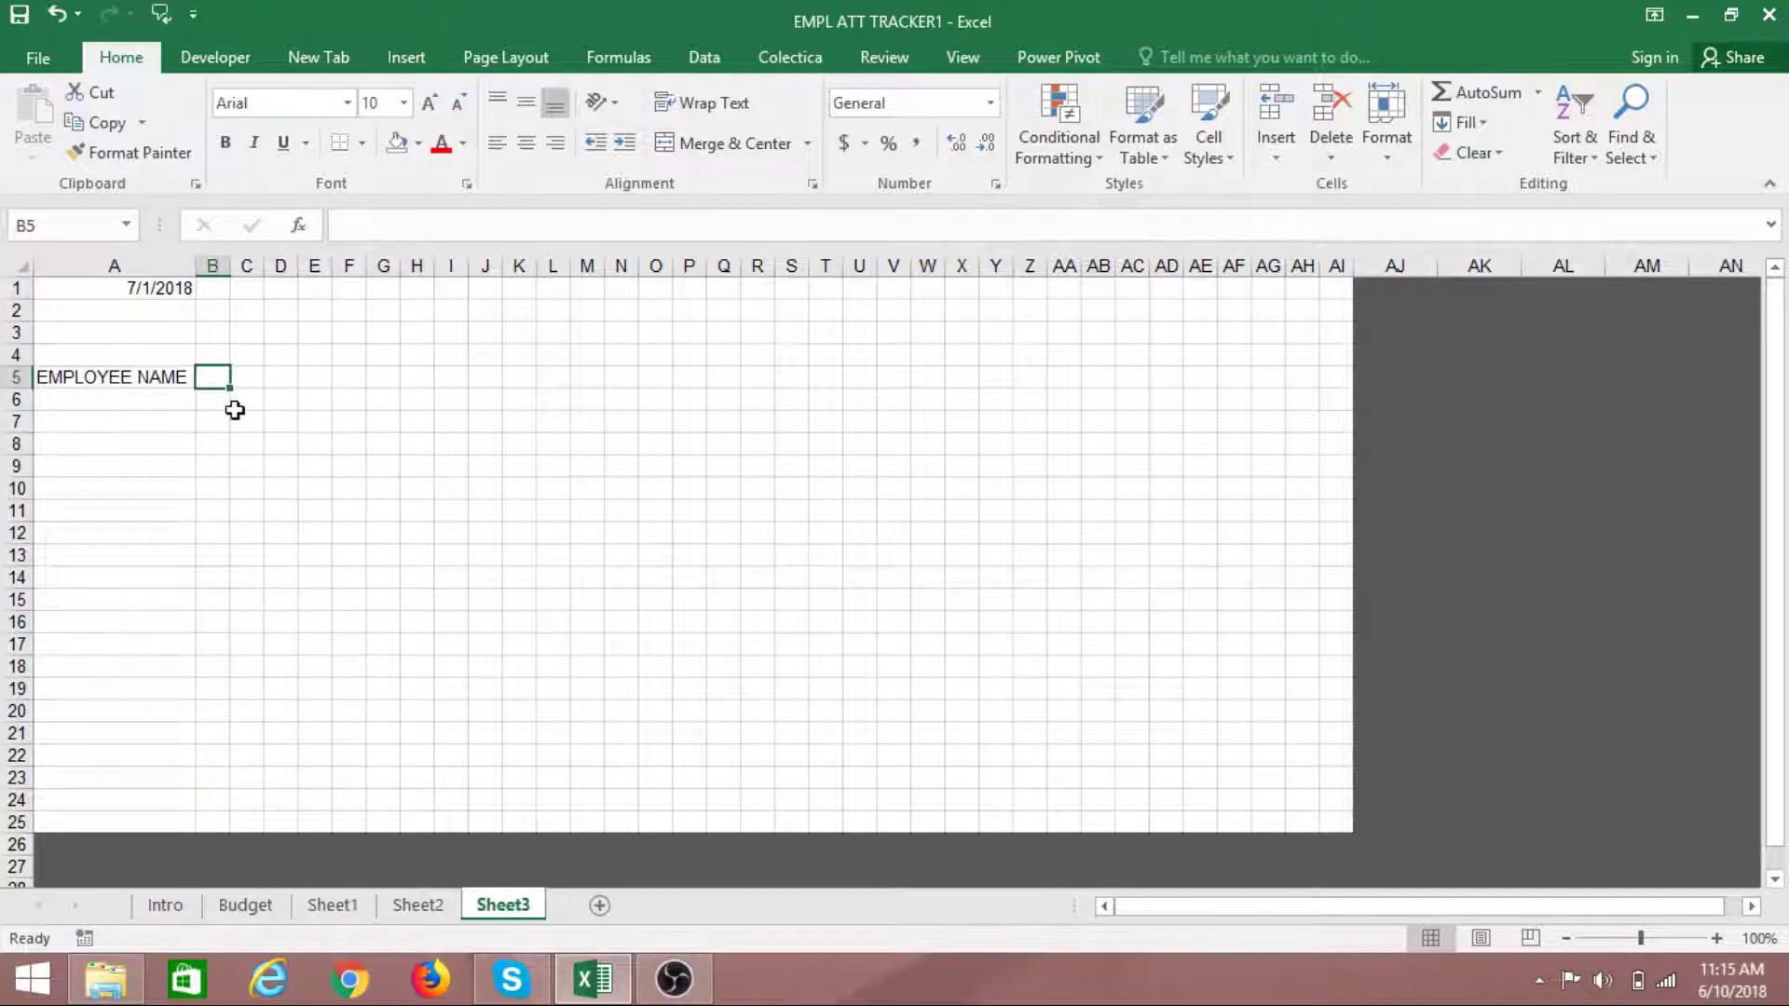
Enter the headings (P), (A), (L) and (S) in cells B5 to E5 of Sheet3, checking the June tracker on Sheet2 for reference
left_click(418, 905)
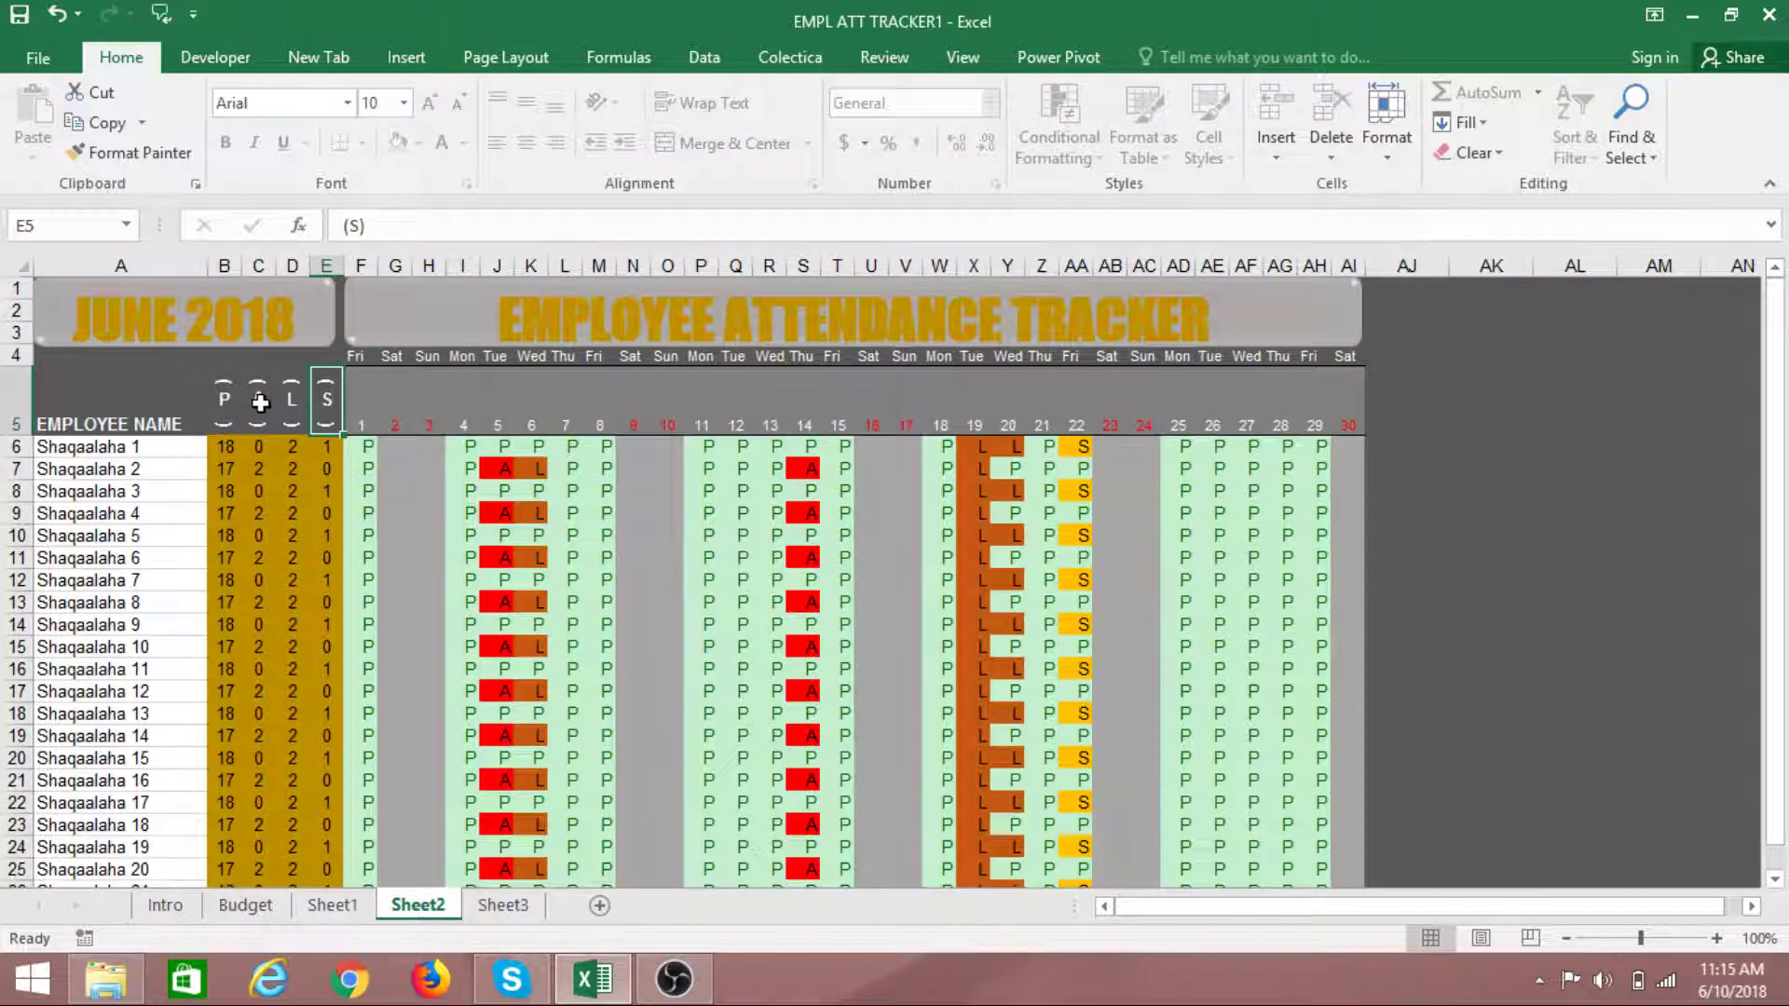
left_click(501, 906)
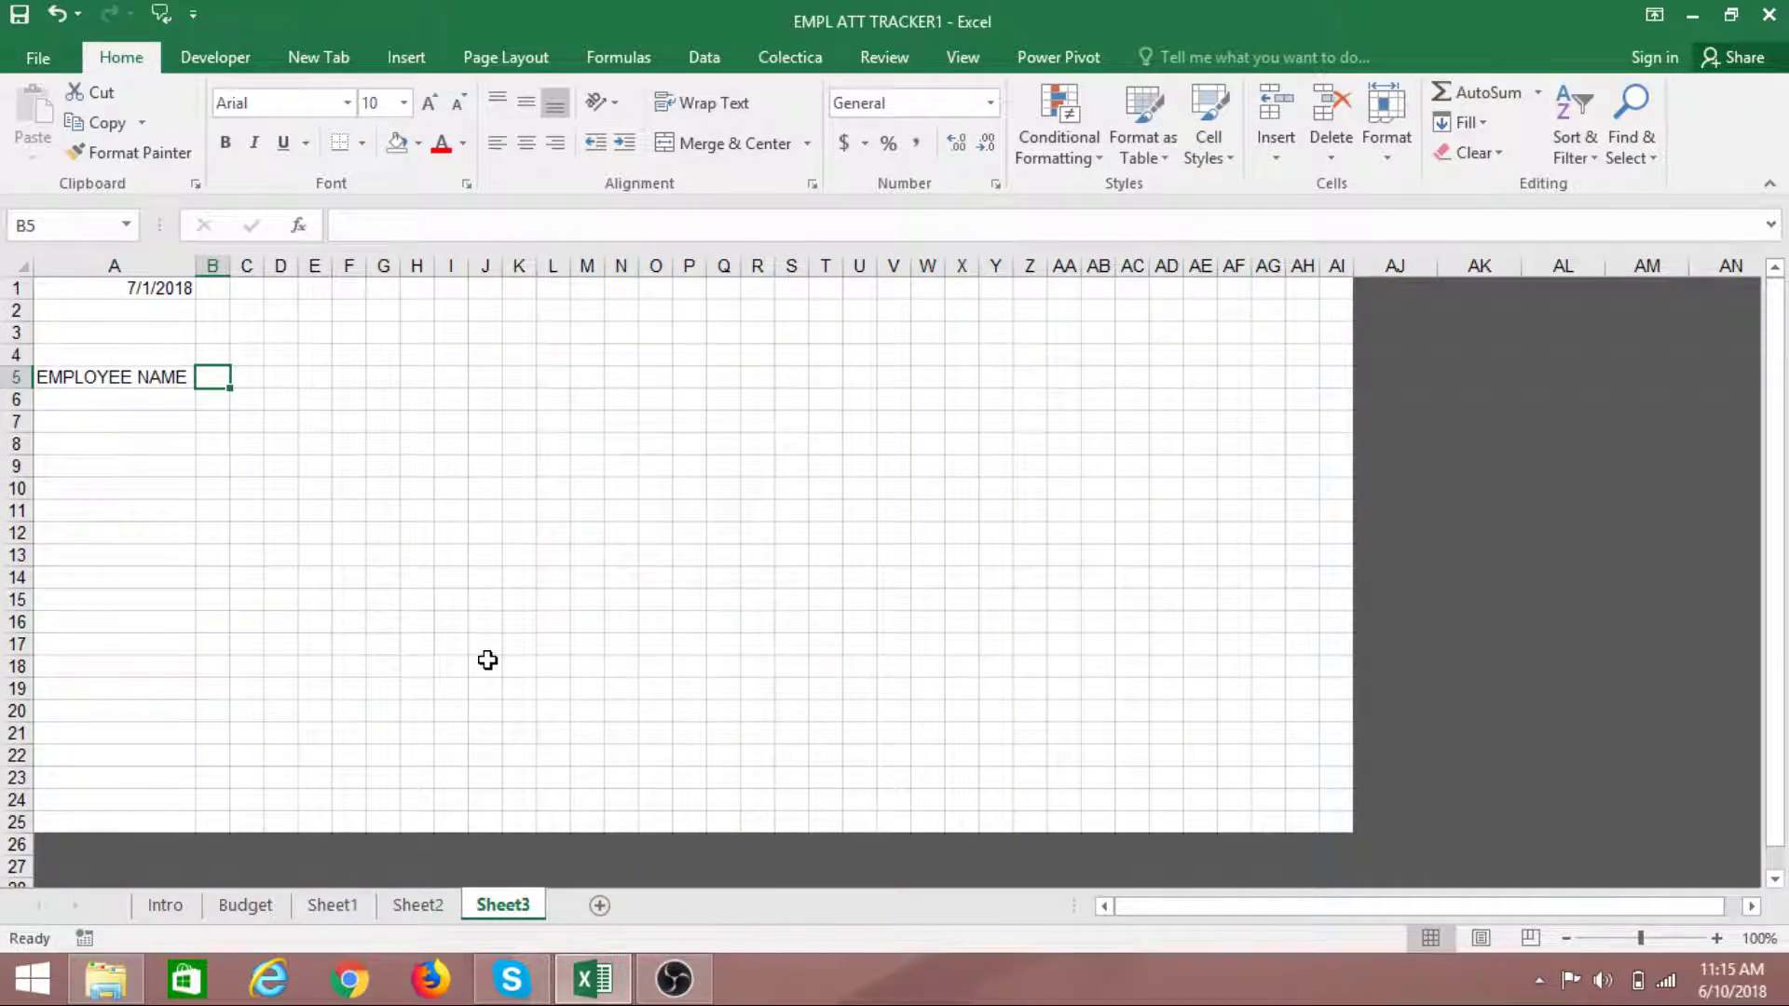
type("(P")
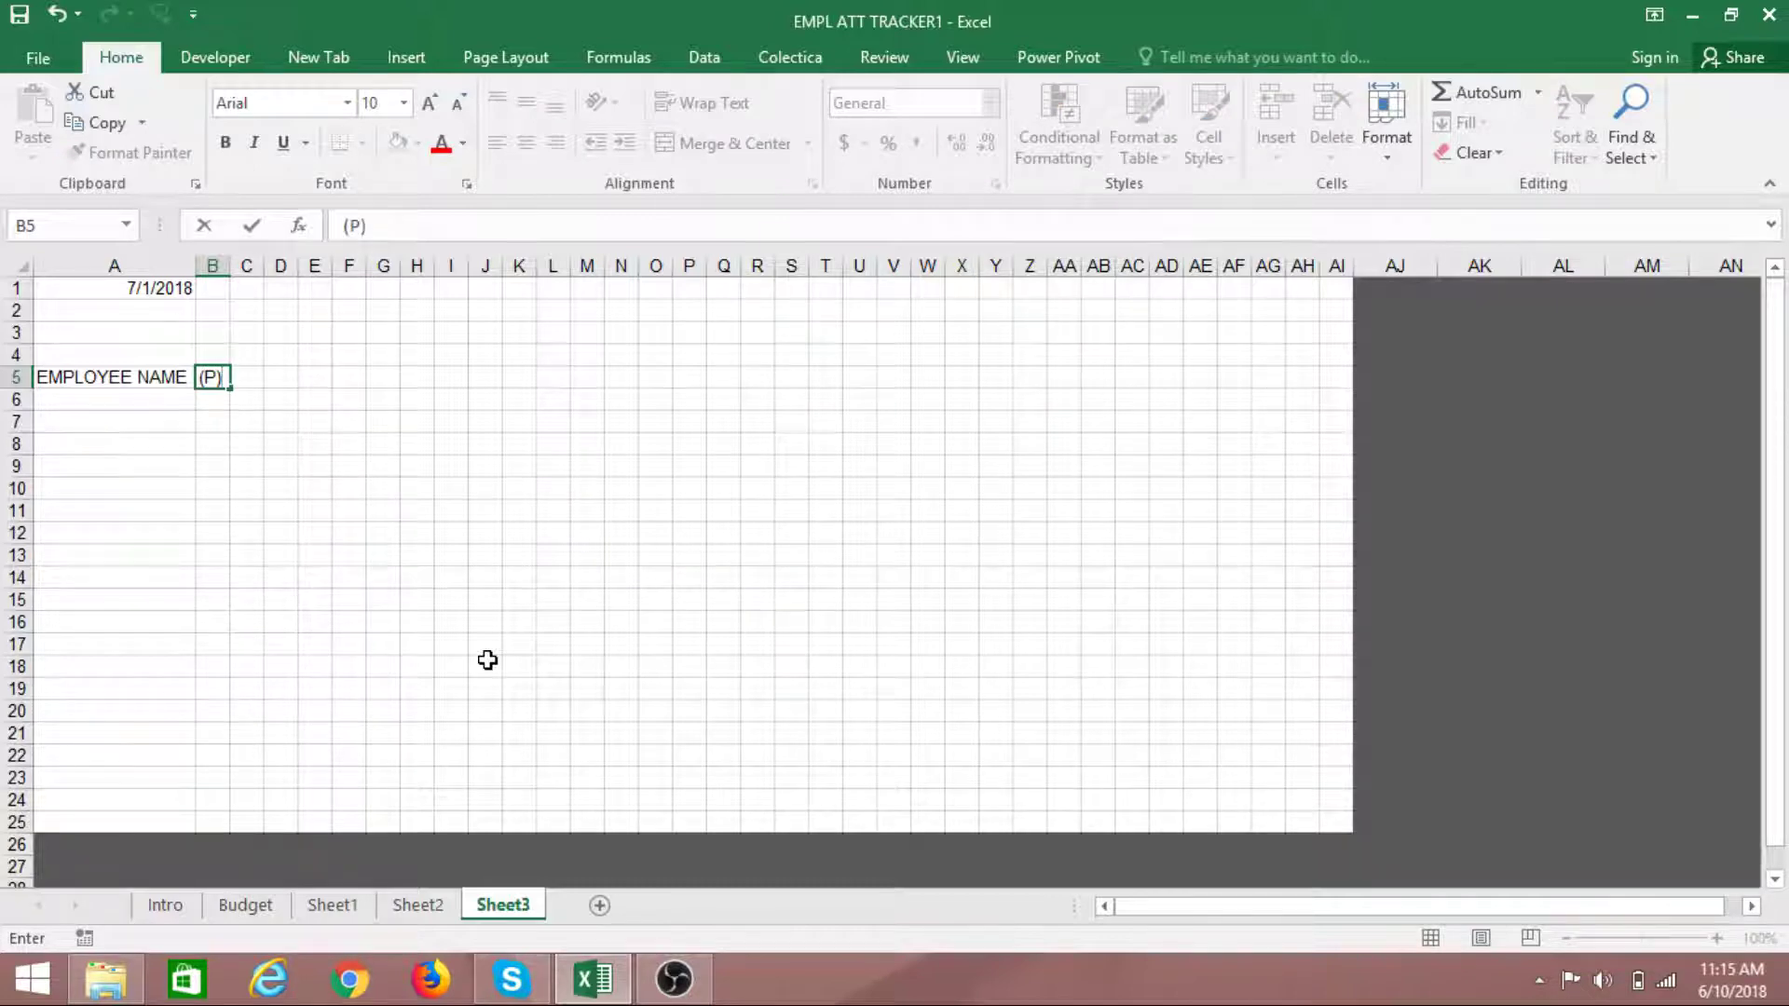
key("Tab")
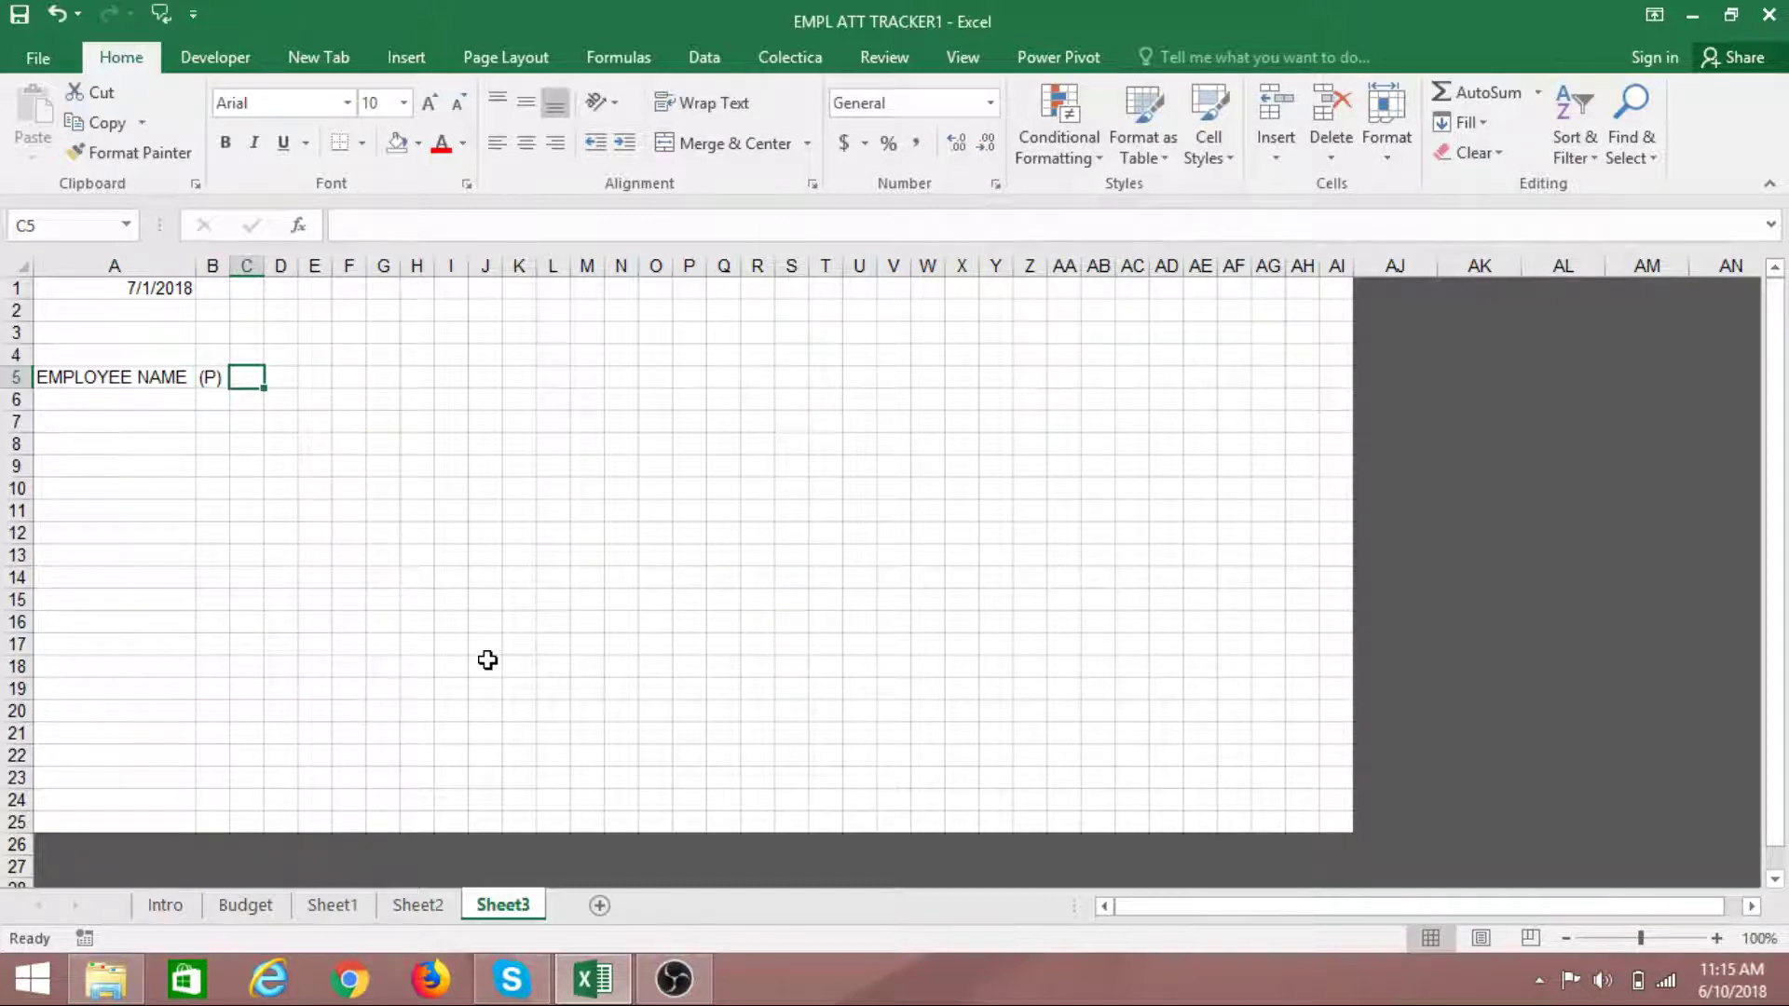
type("(A")
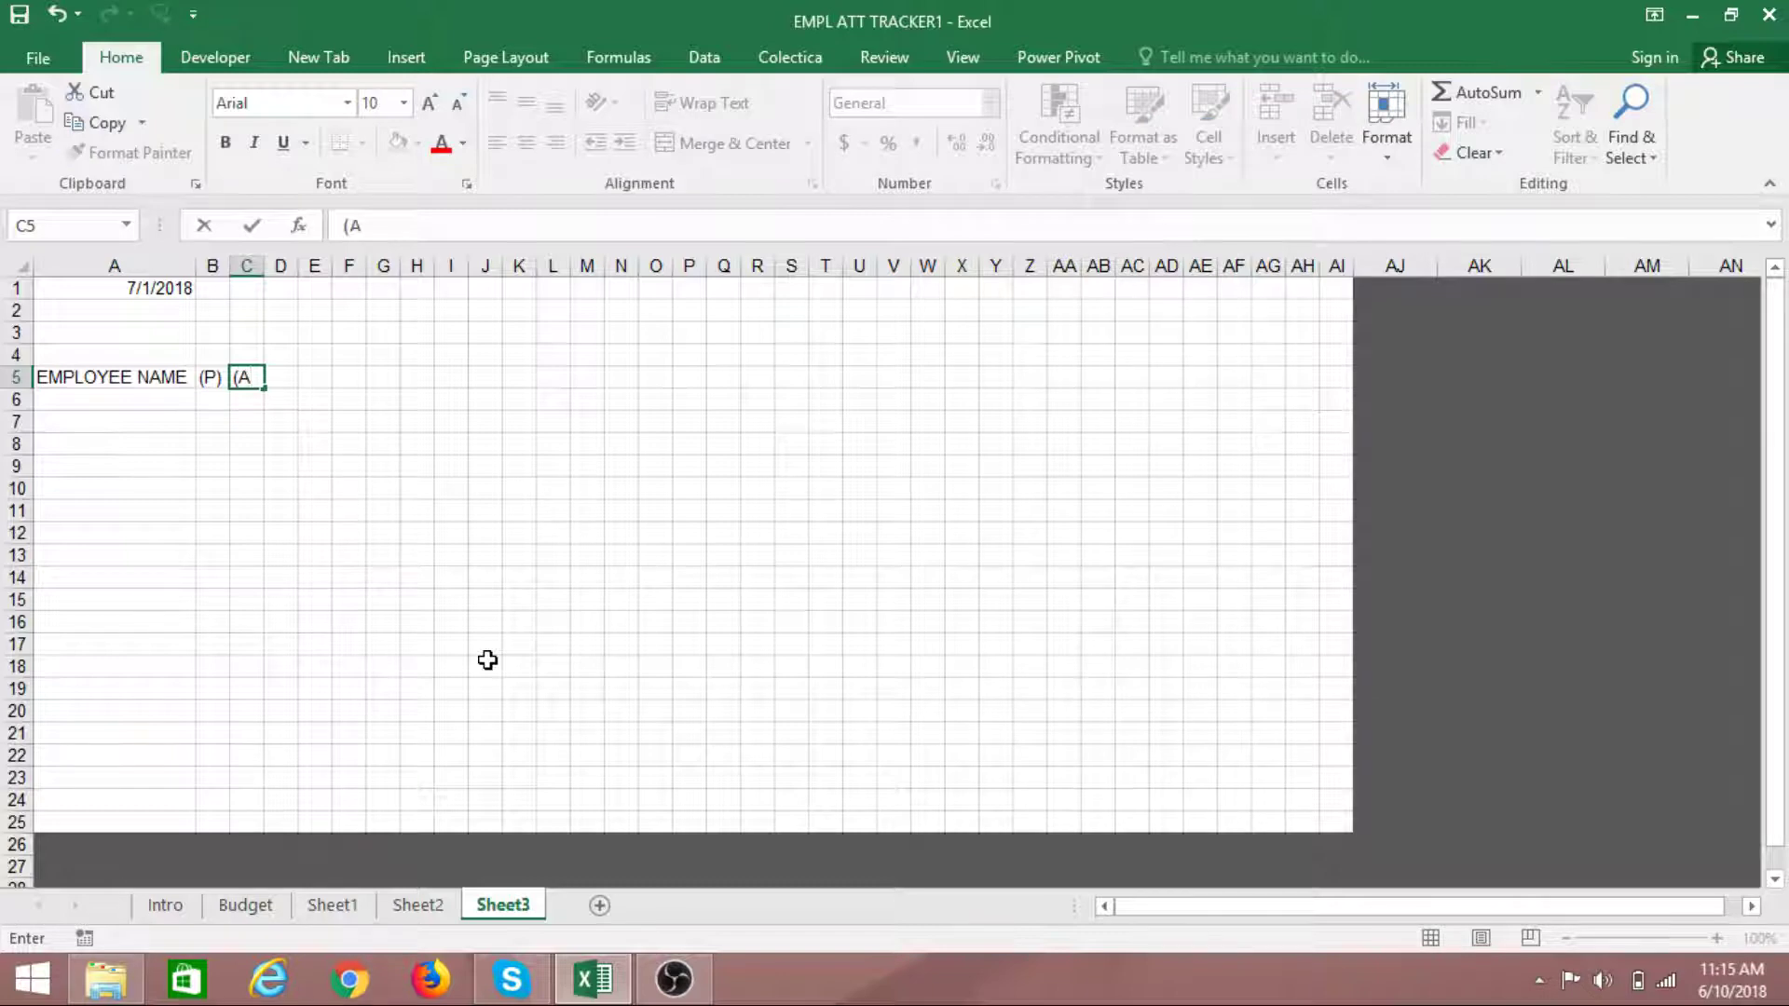
key("Tab")
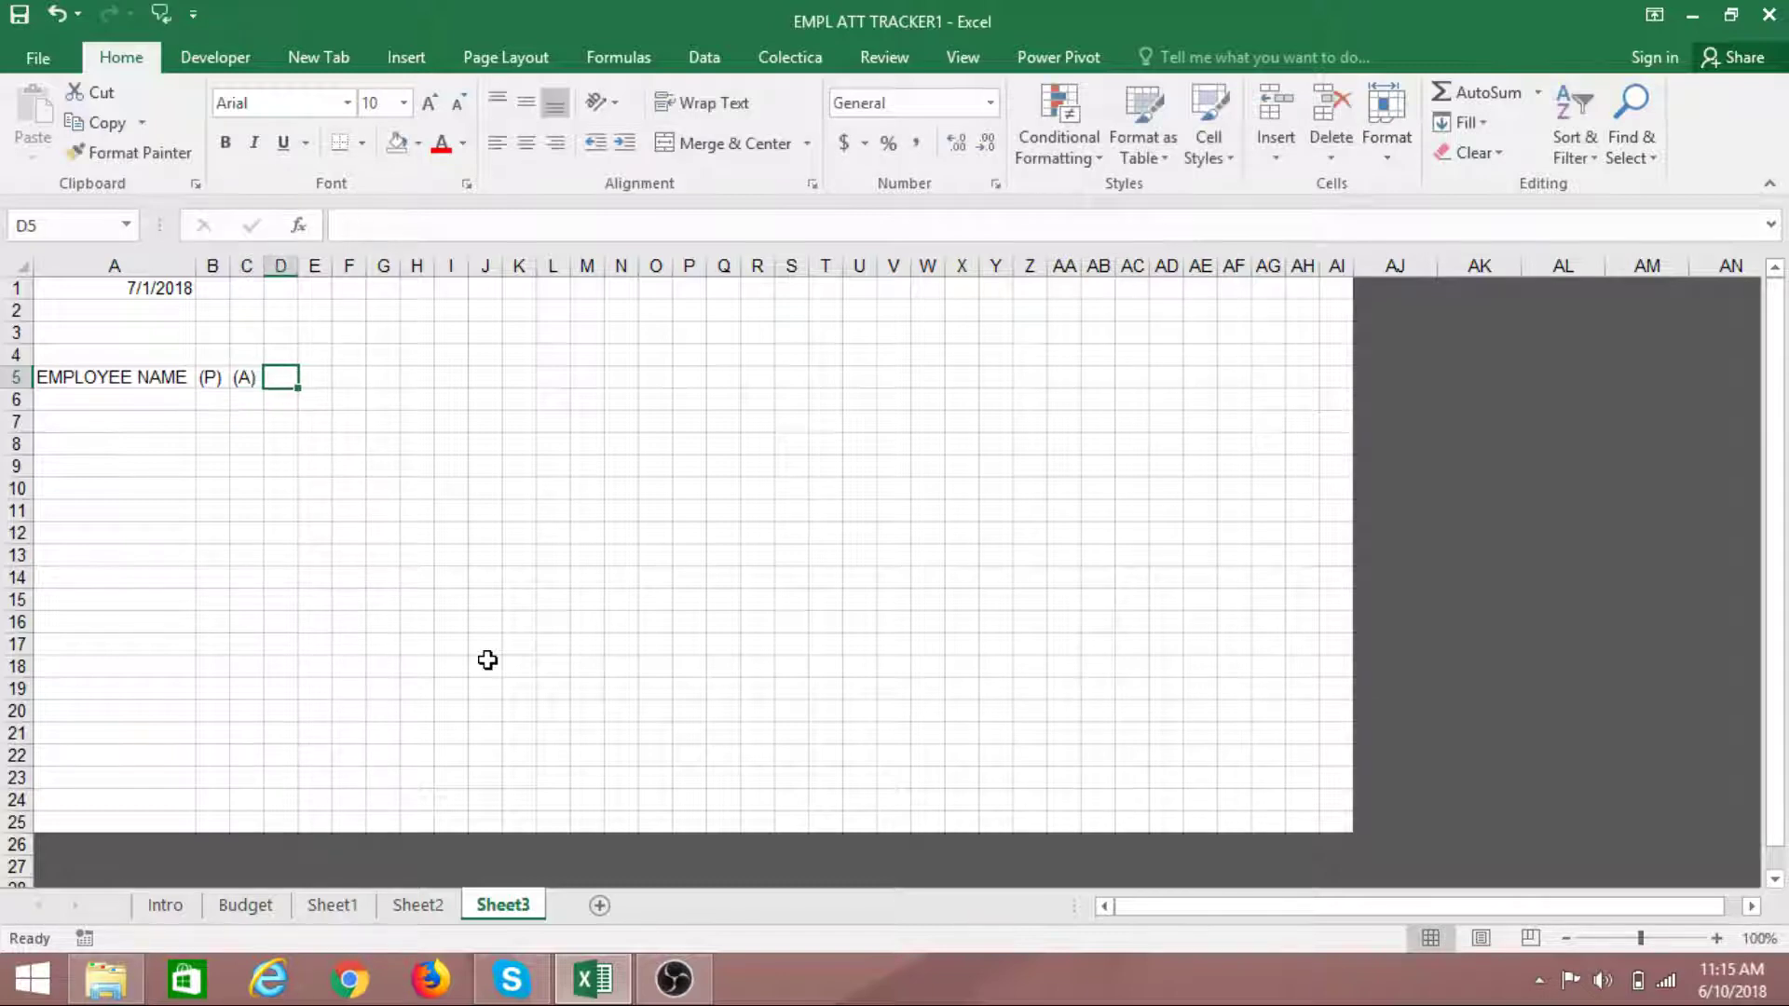
type("(L")
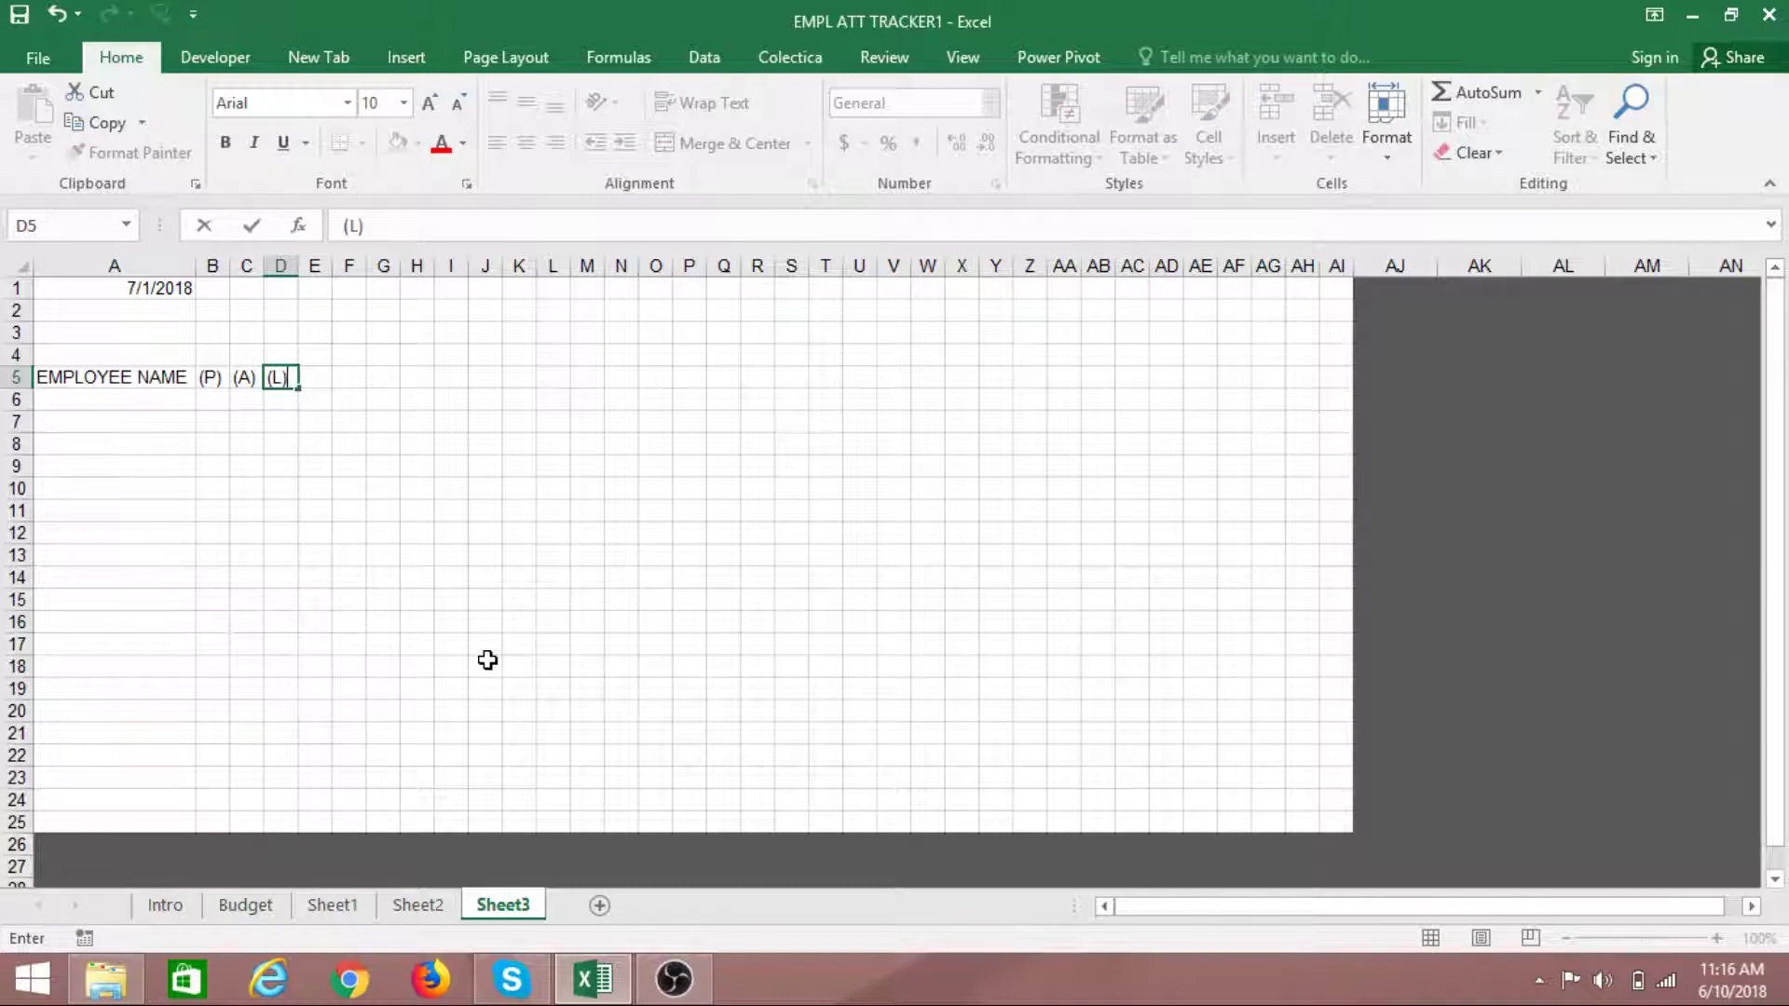
key("Tab")
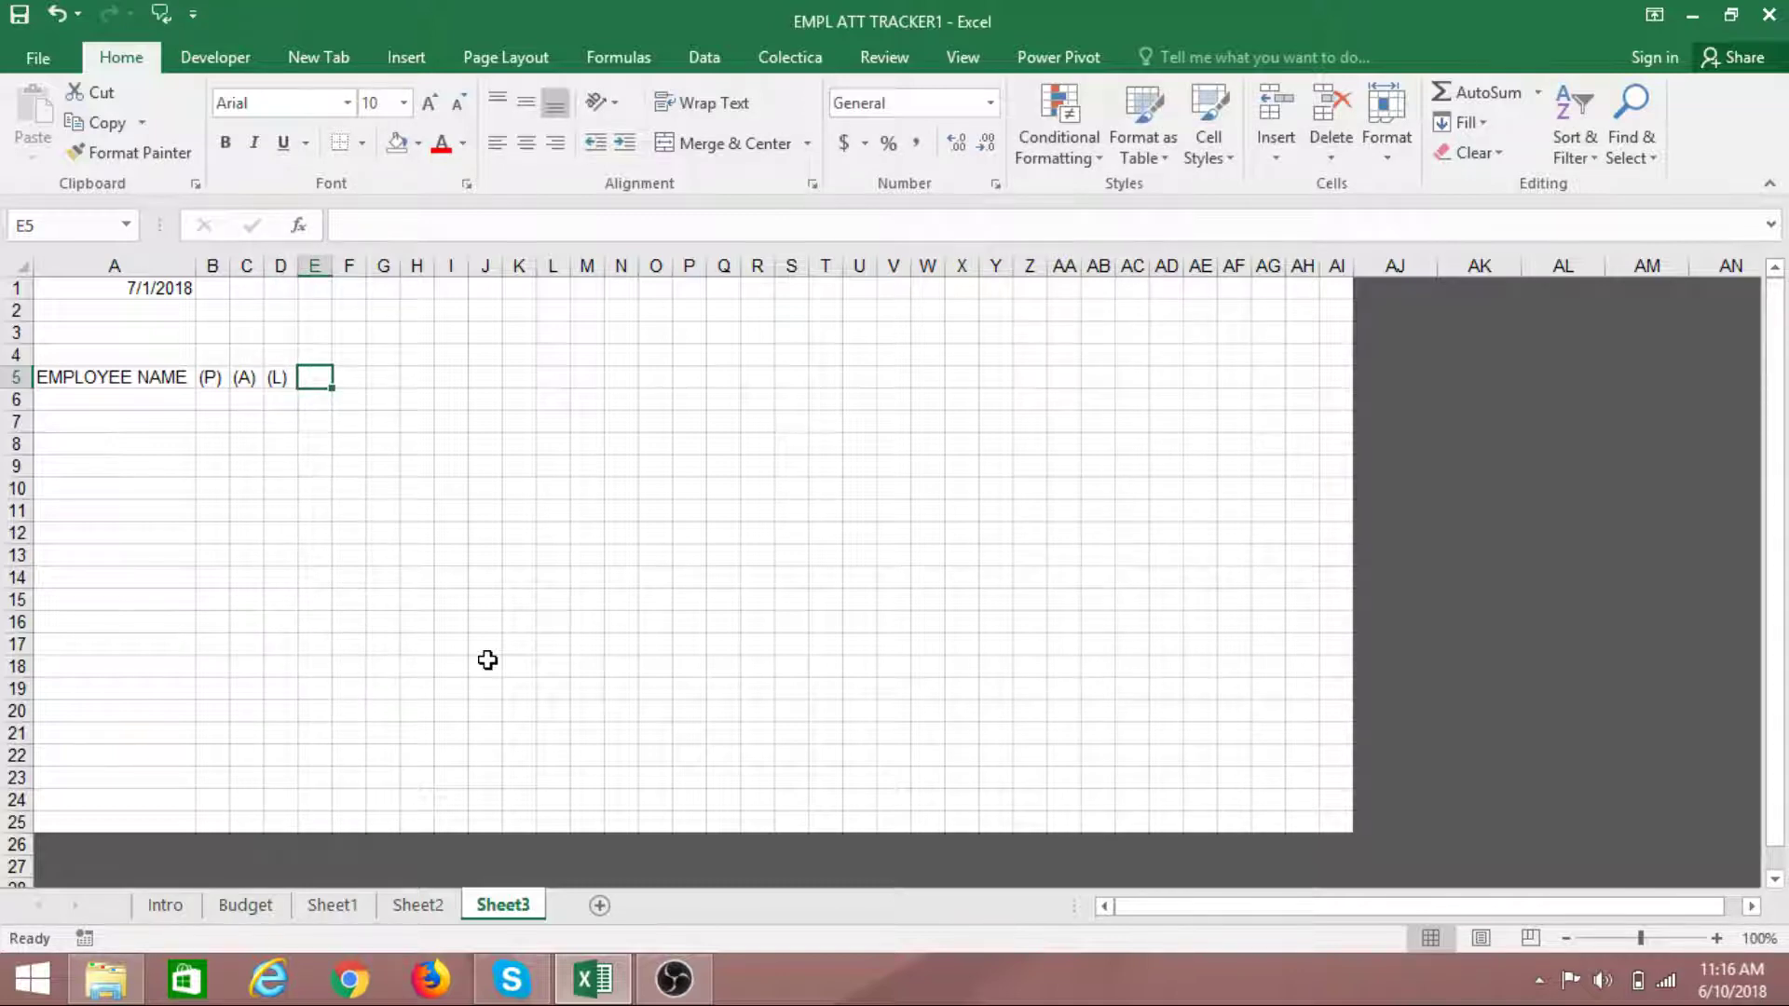
type("(S")
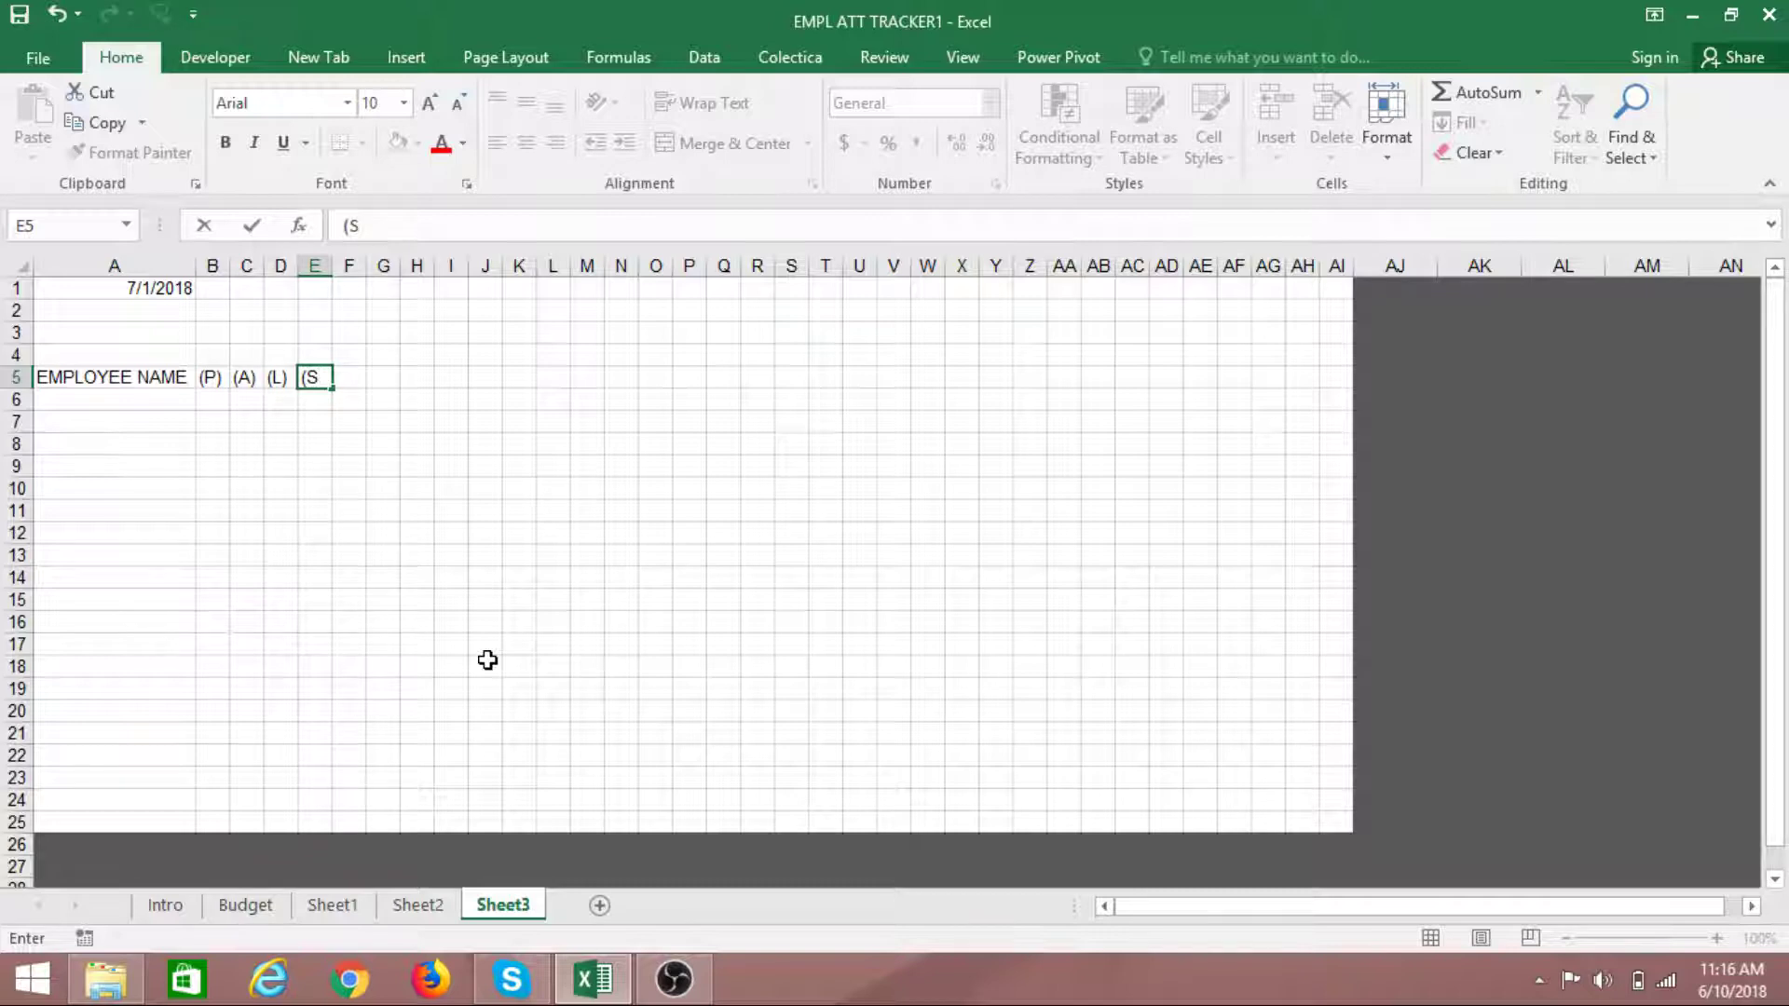
left_click(274, 577)
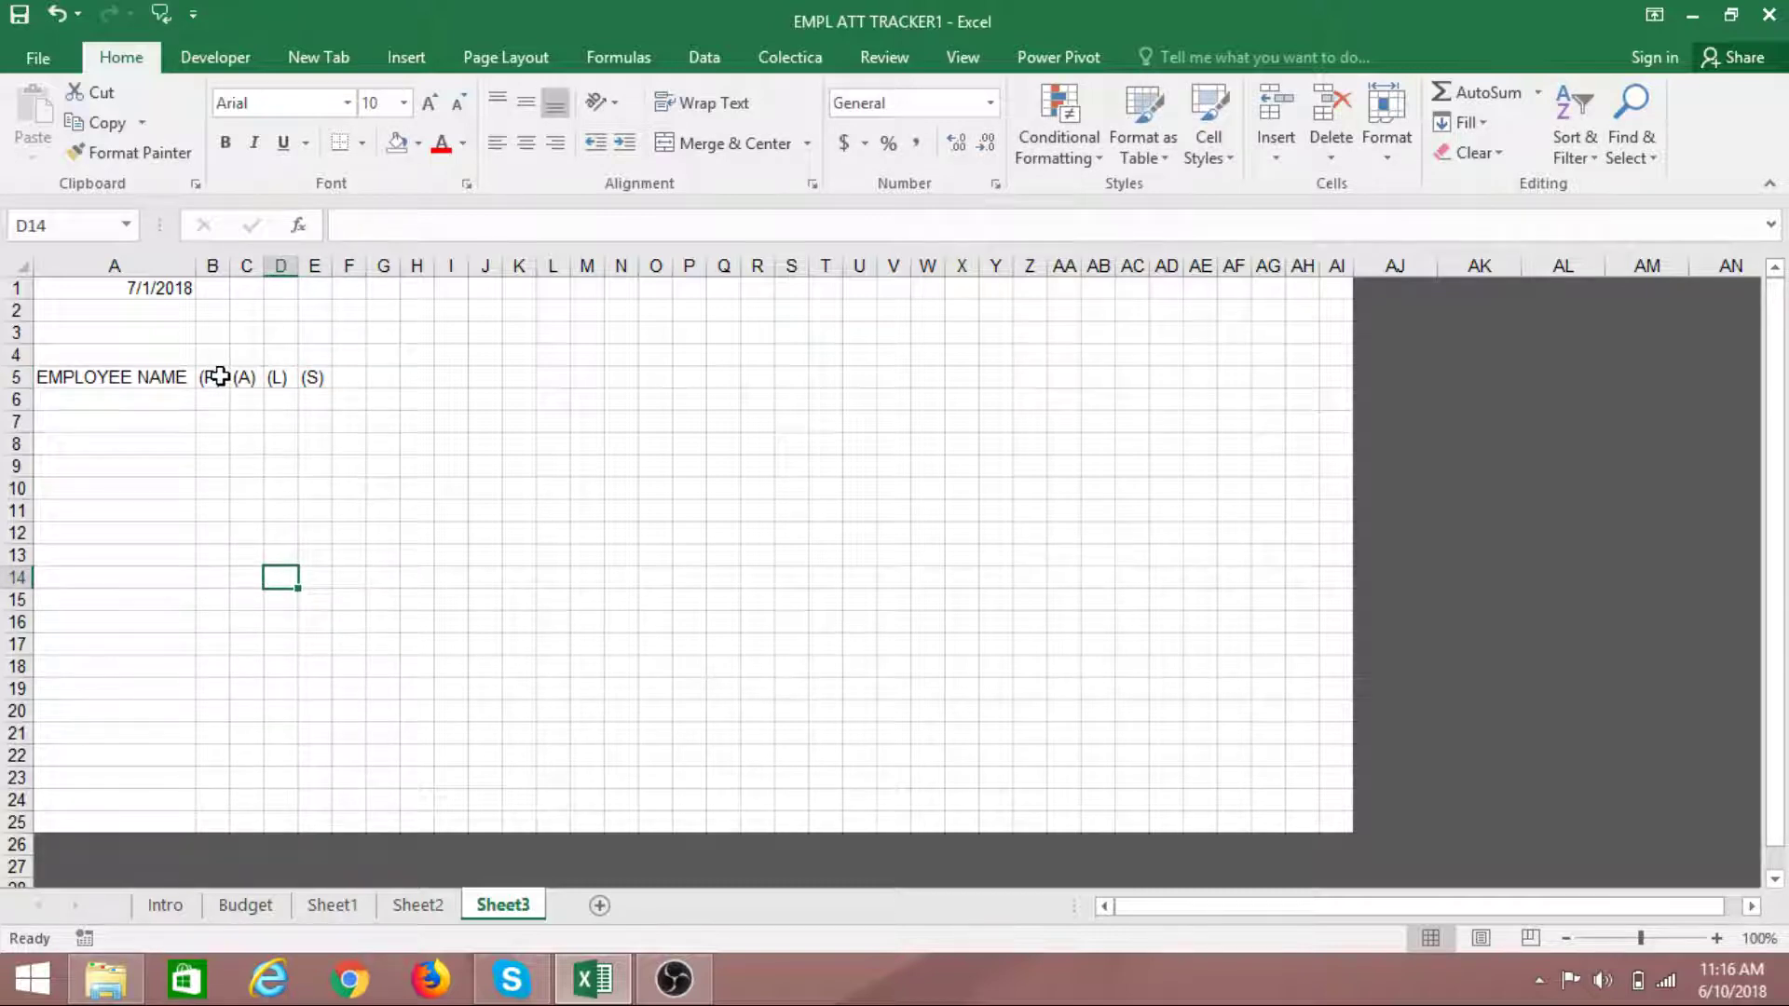
Set the text orientation of the headings in B5:E5 to vertical stacked text
left_click_drag(216, 377, 310, 391)
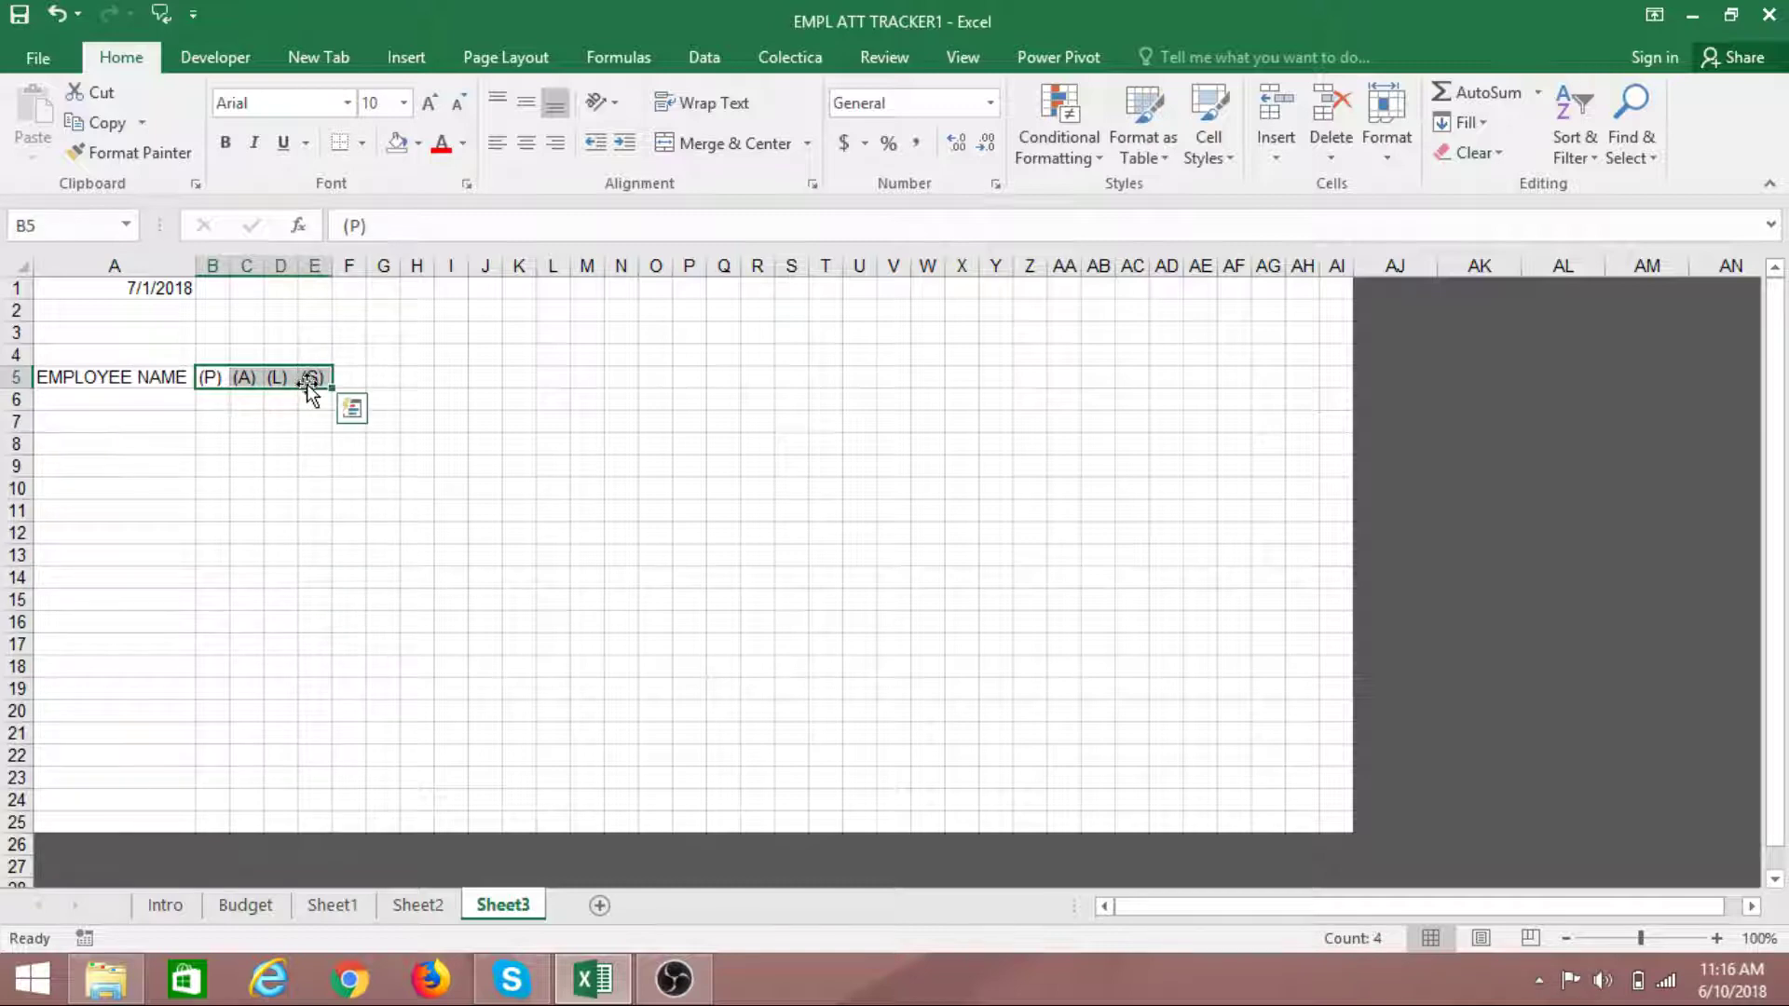
right_click(310, 384)
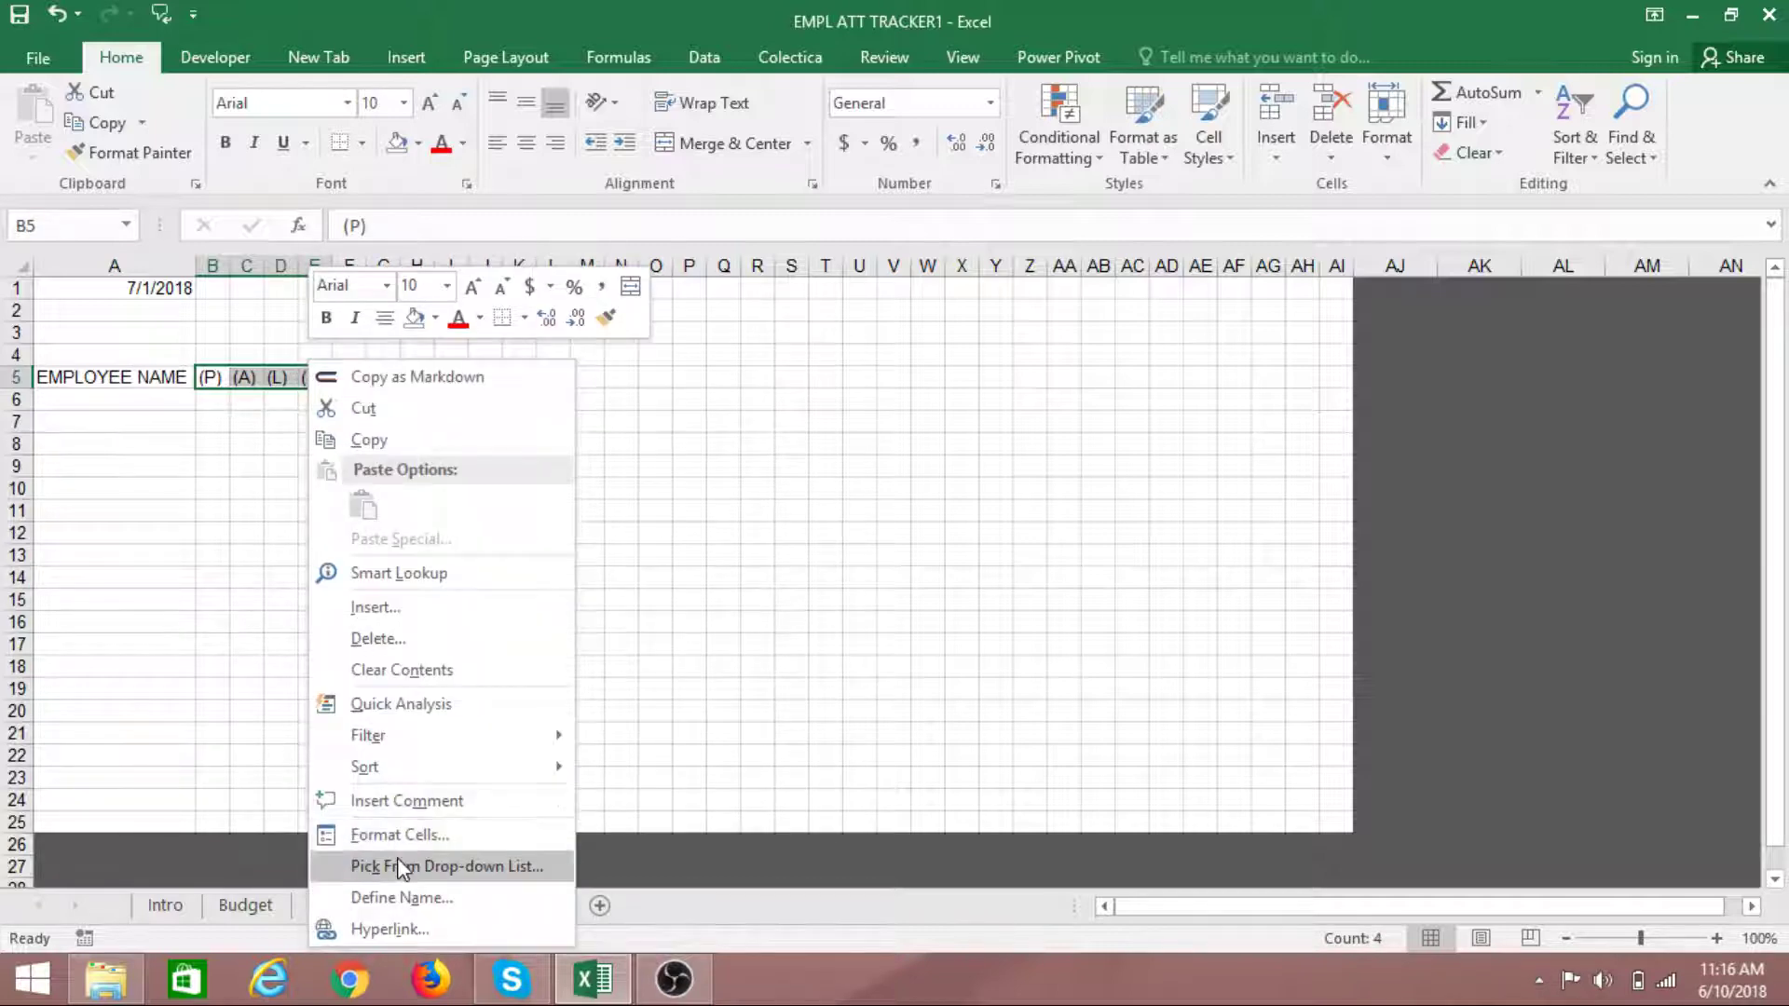
key("Escape")
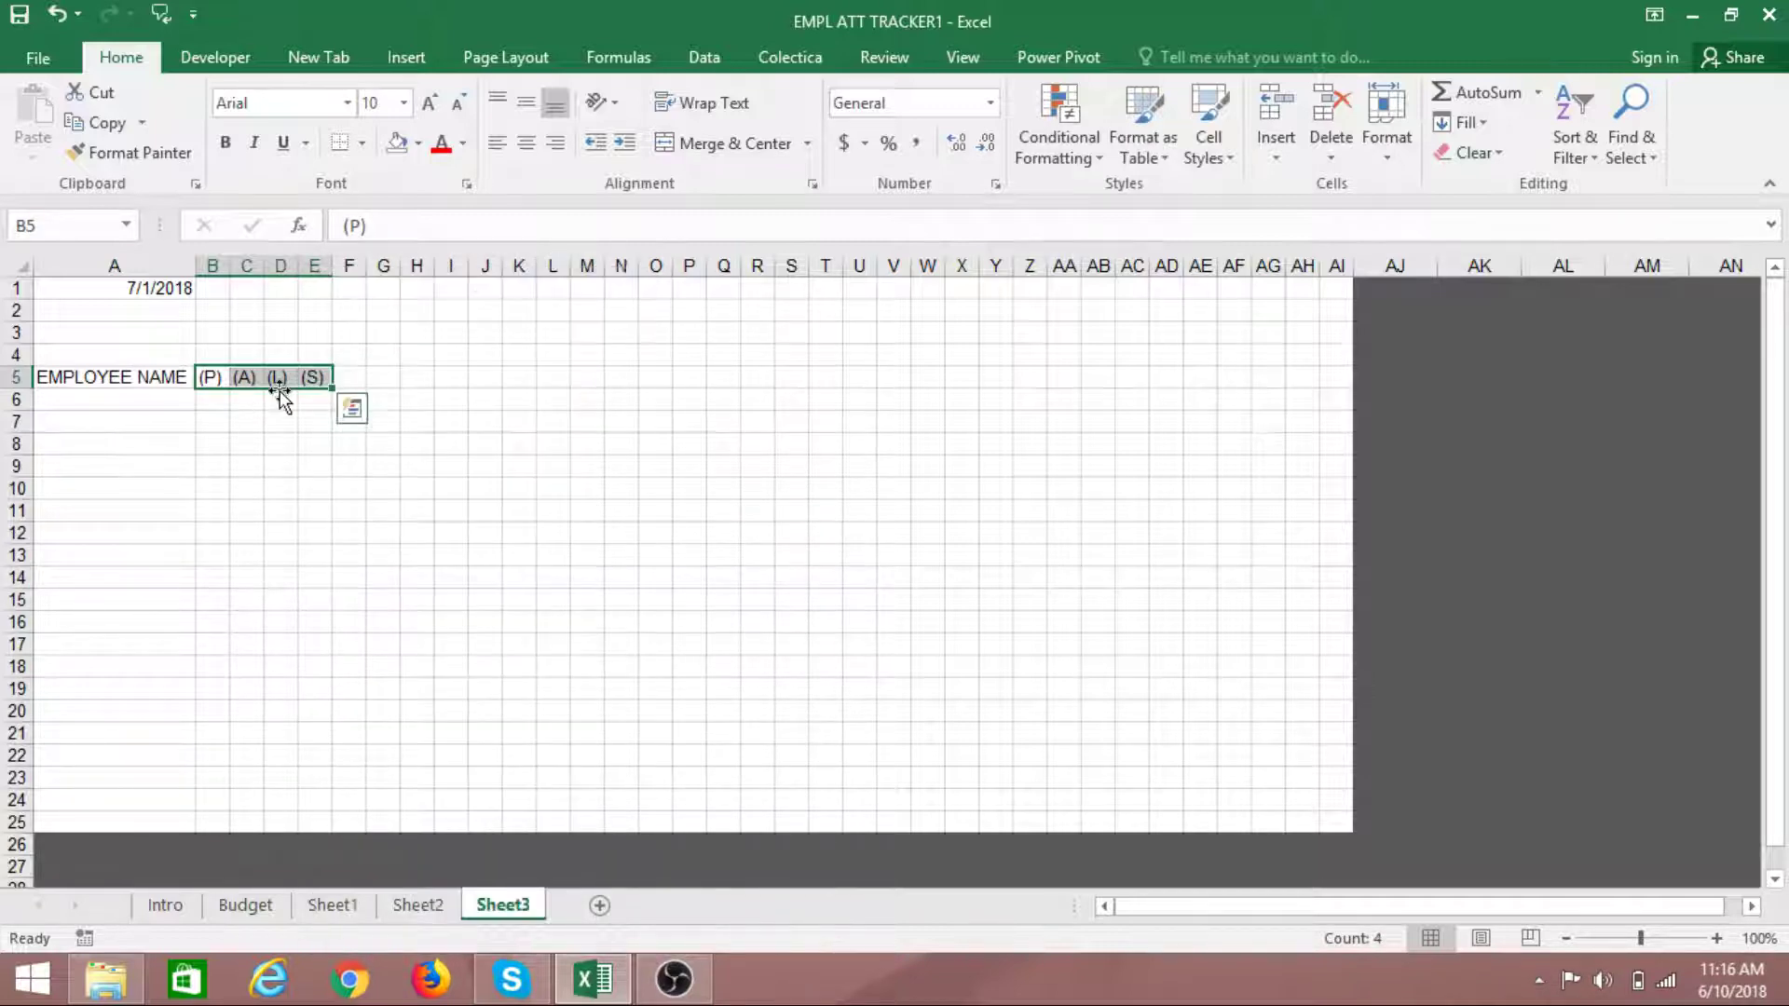
right_click(279, 378)
left_click(369, 835)
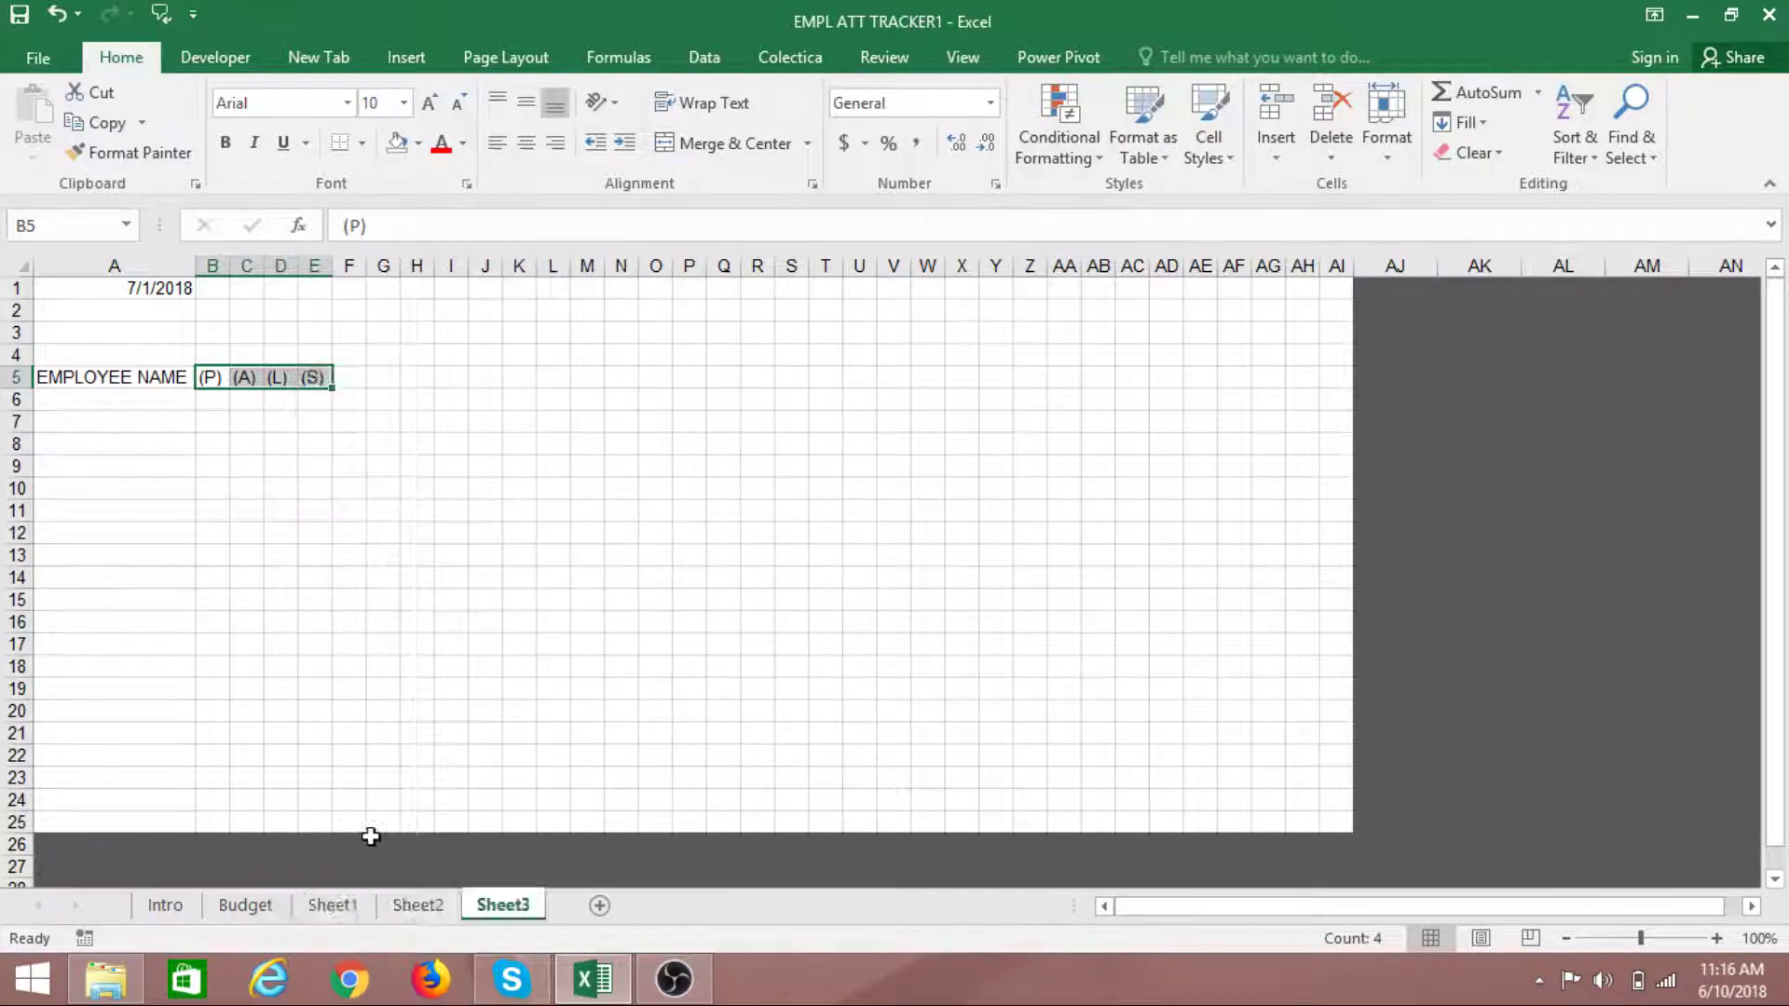
left_click(177, 404)
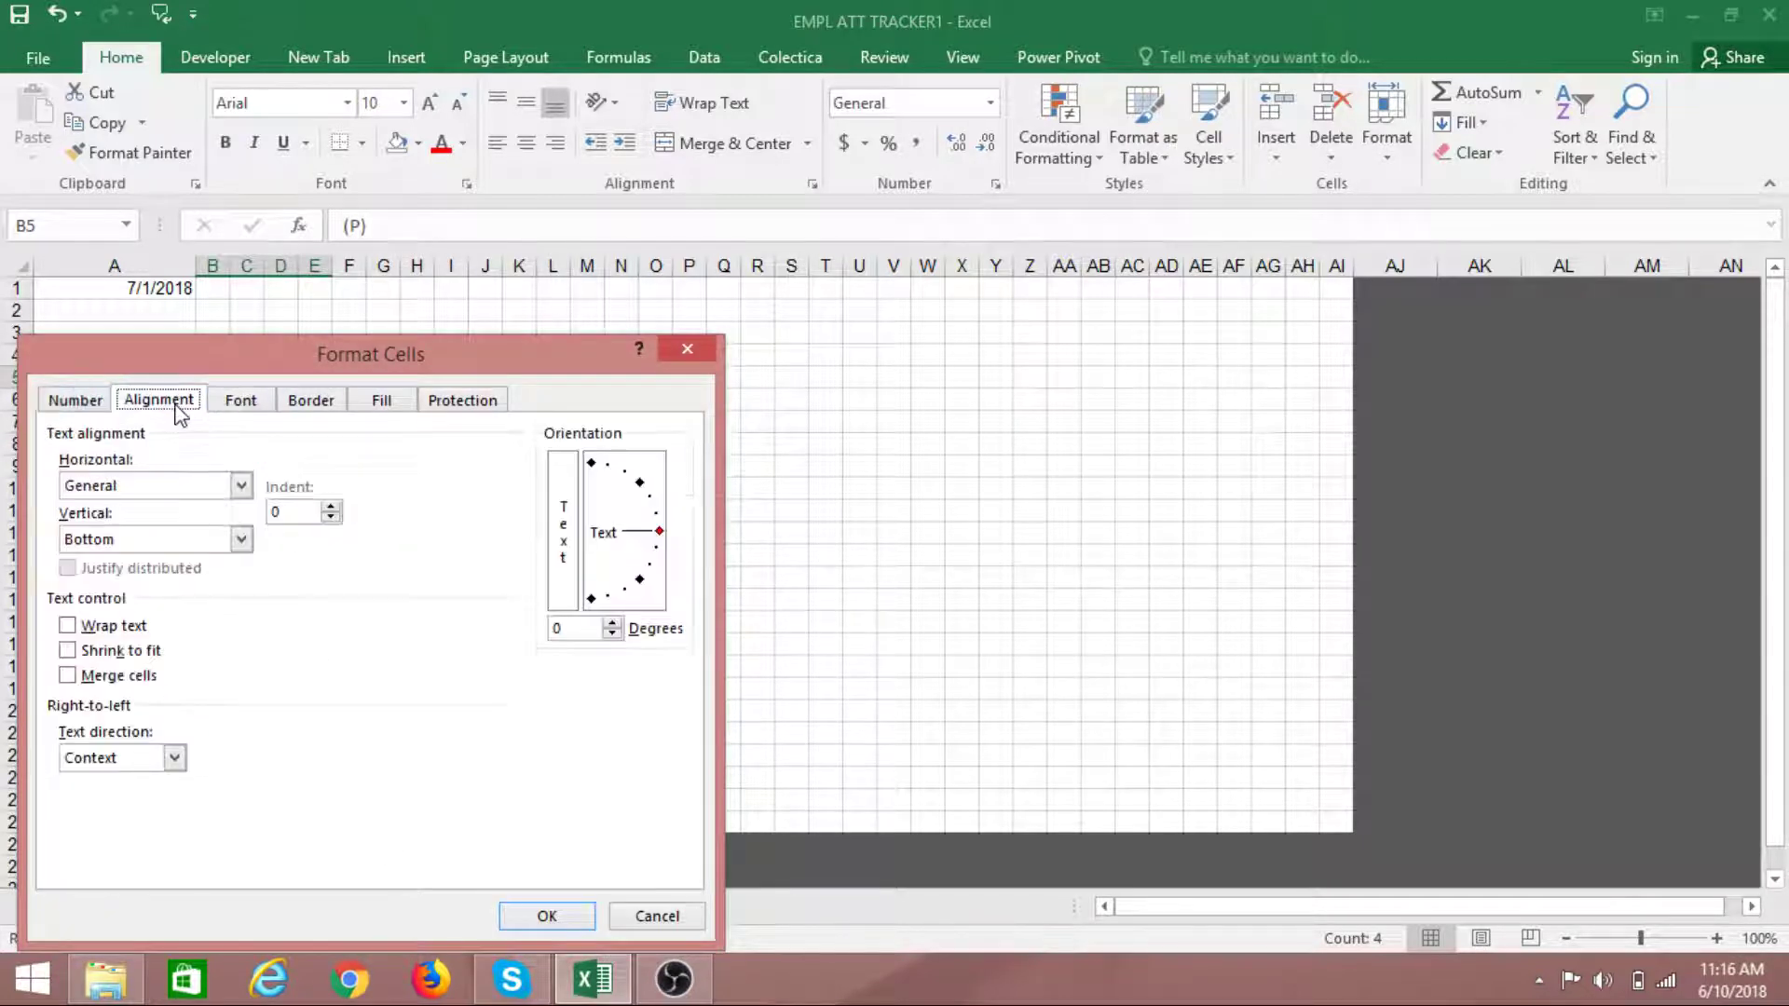
left_click(564, 532)
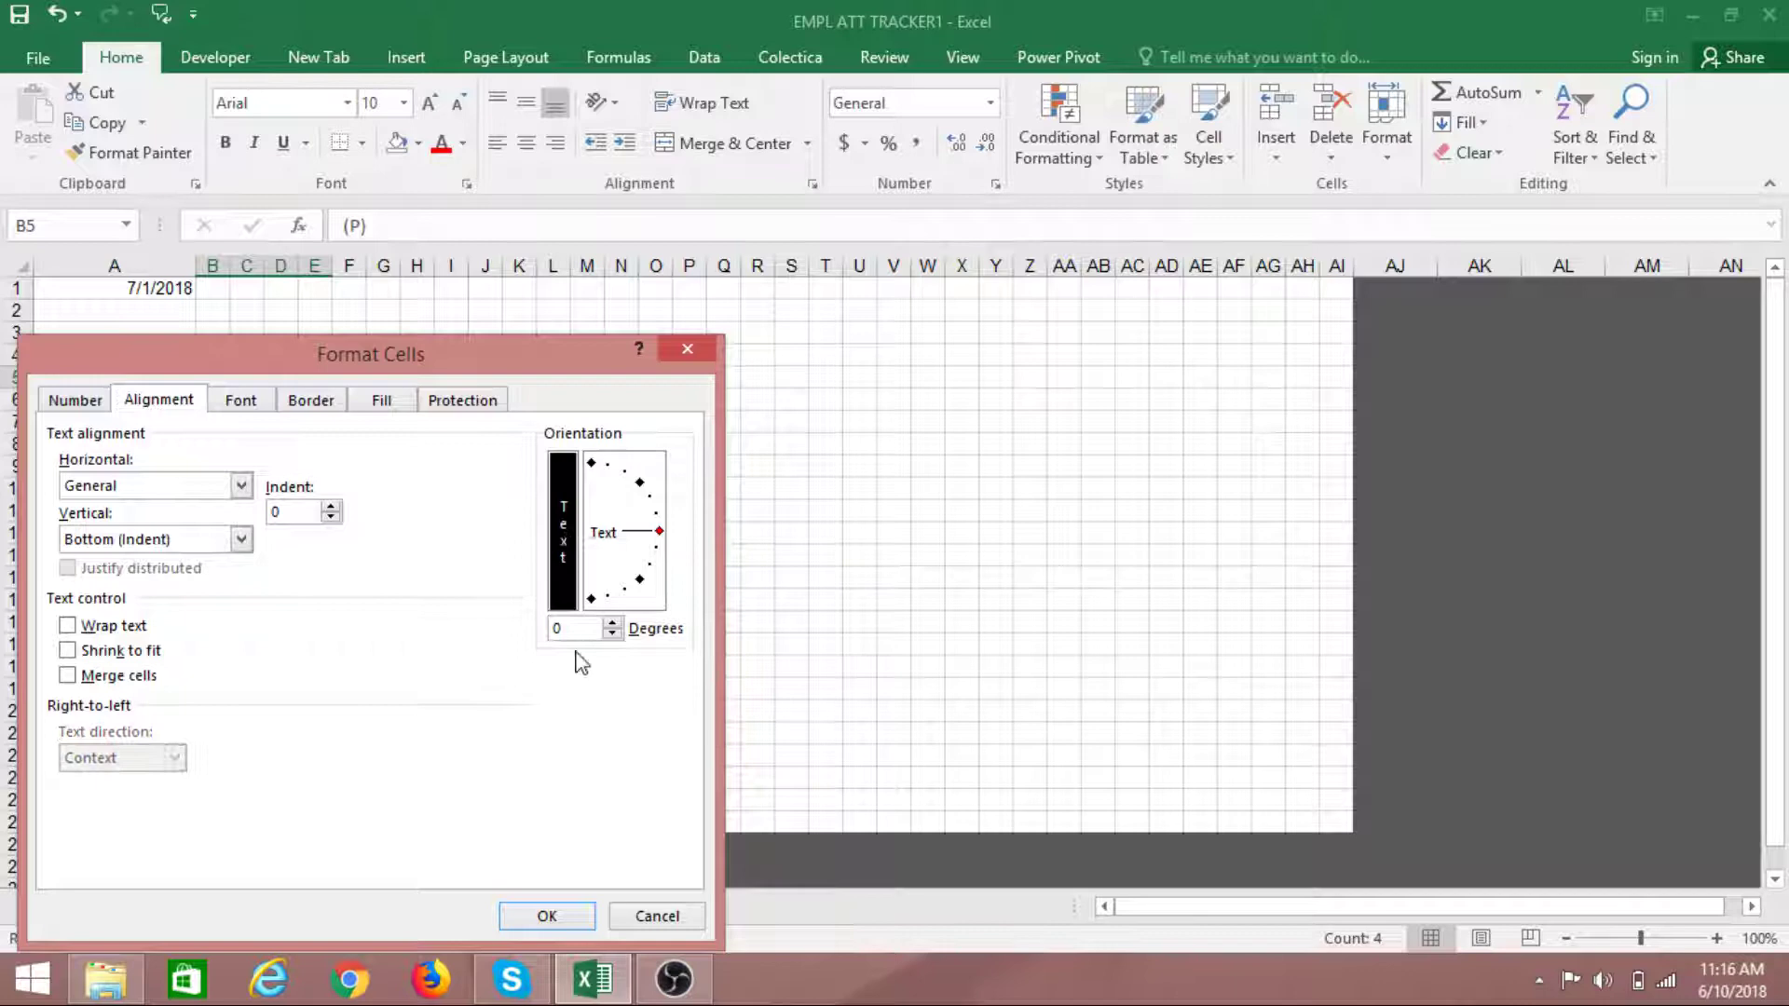
left_click(546, 916)
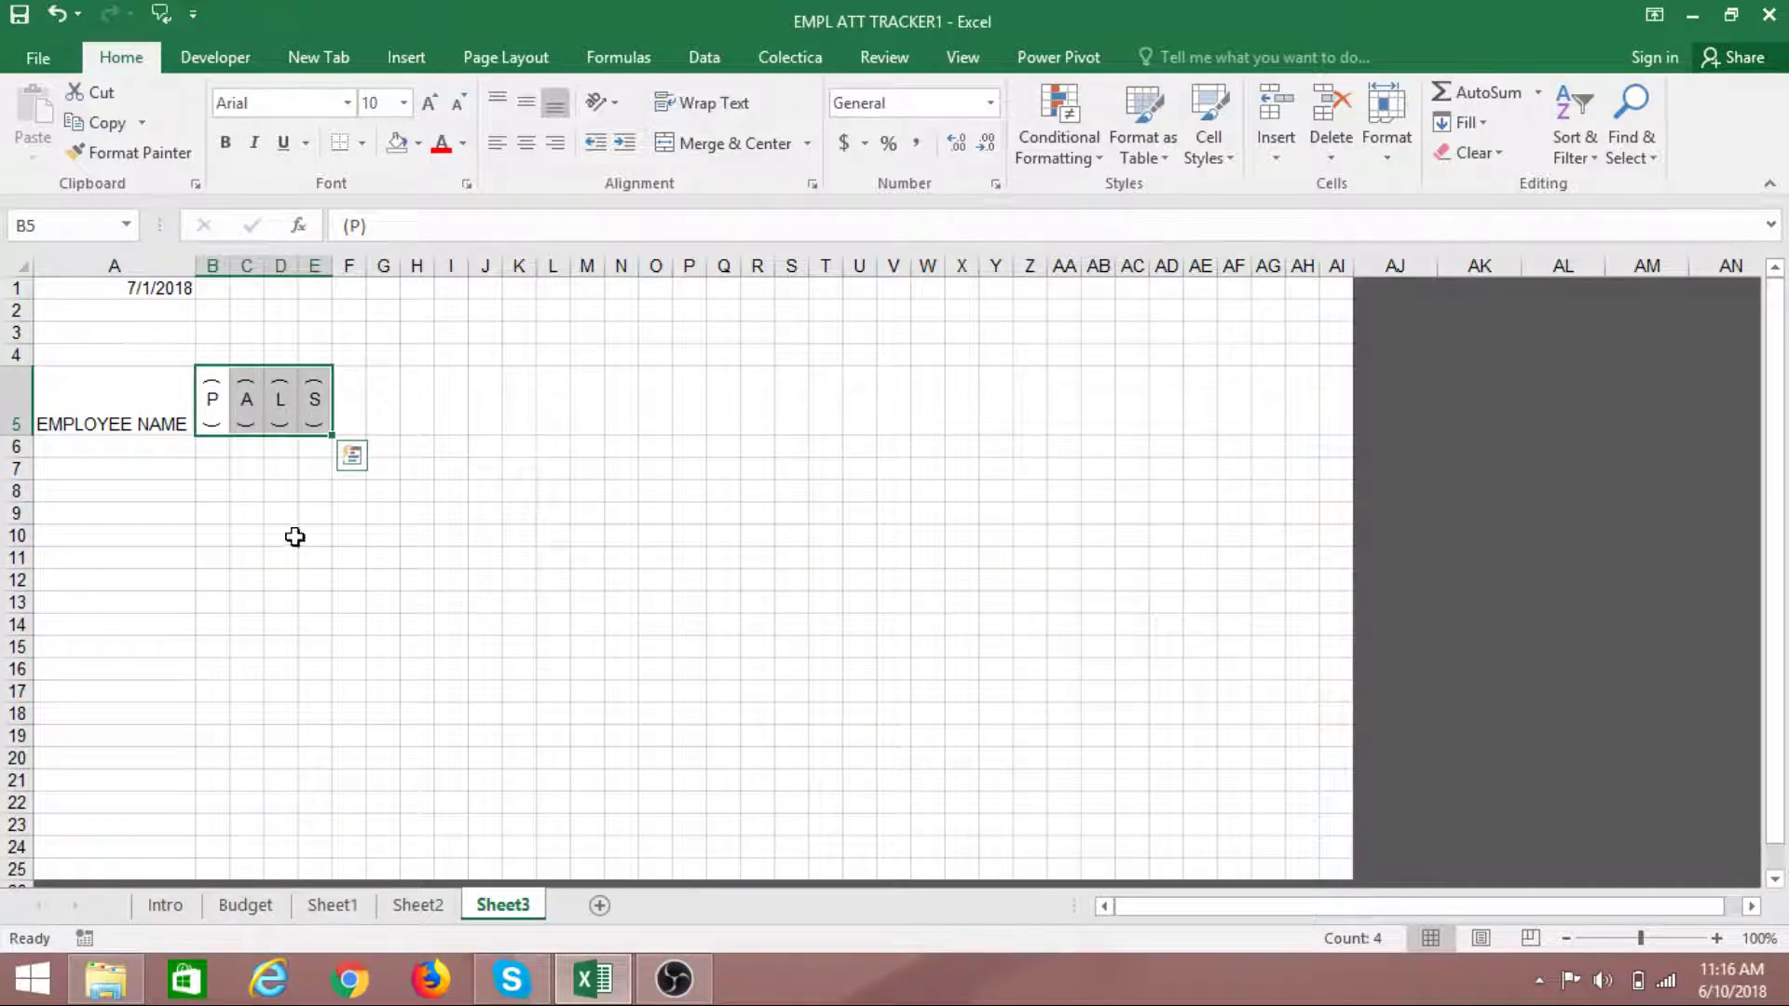
left_click(419, 517)
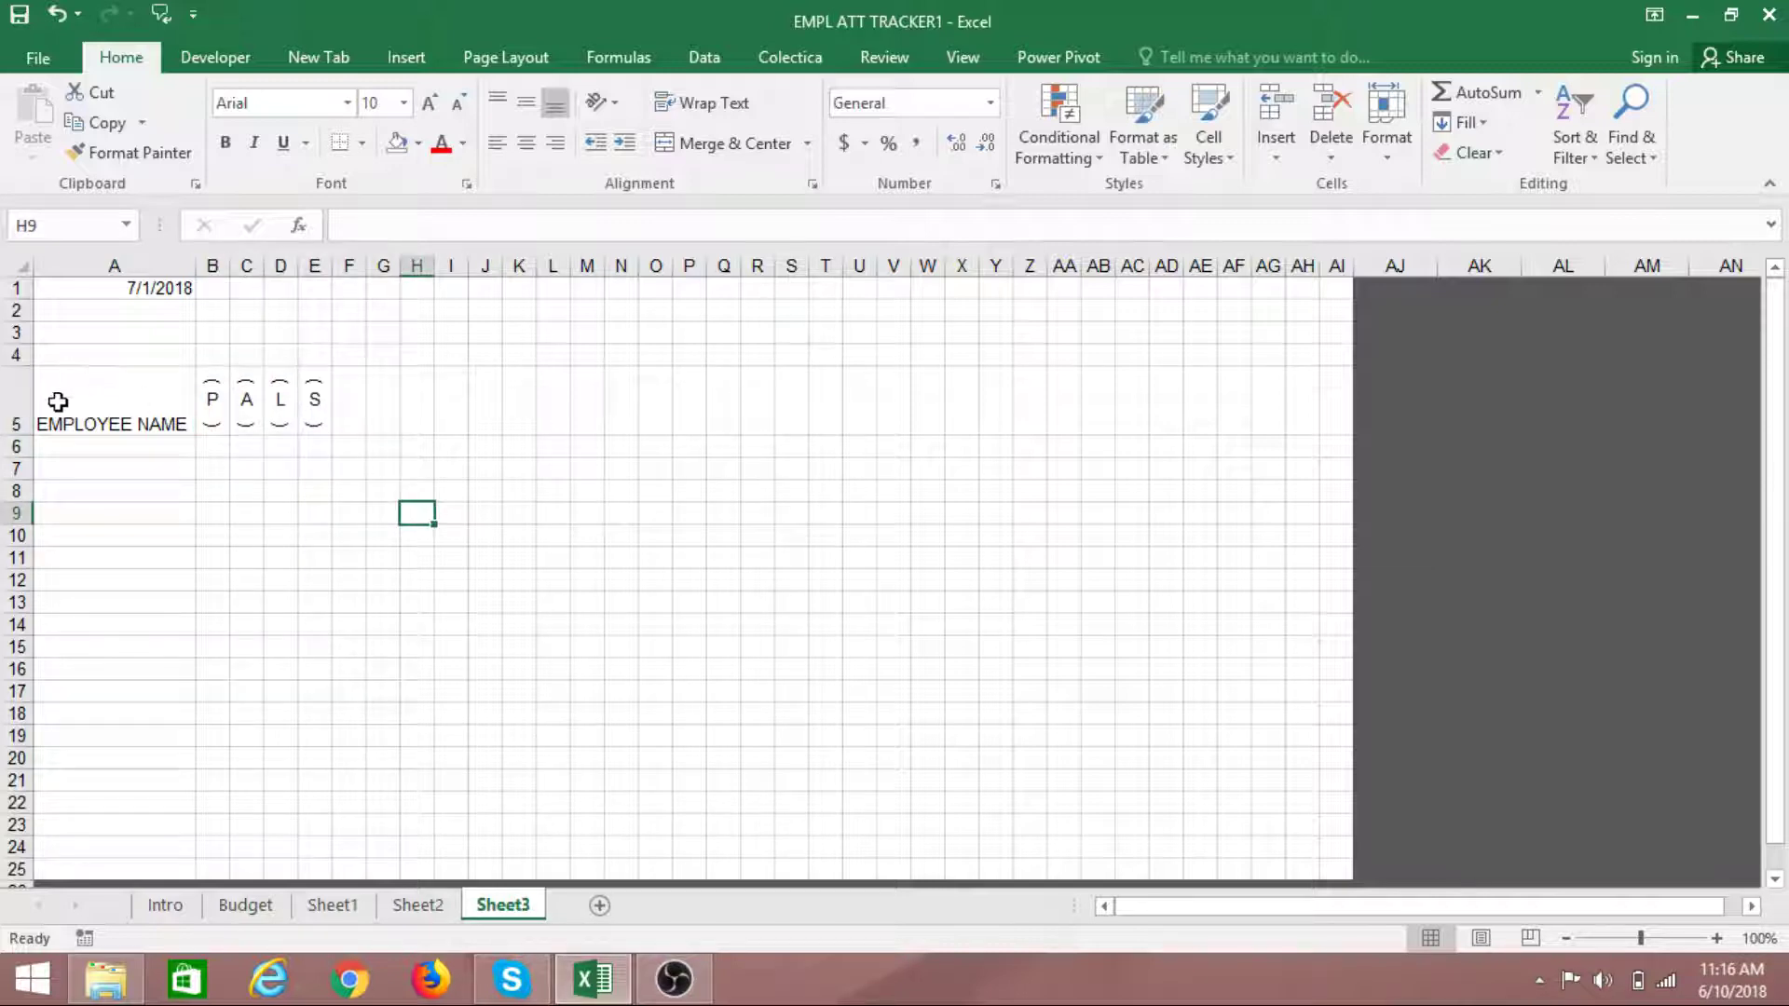
Format the header cells A5:E5 with a dark gray fill and bold white text
left_click_drag(55, 402, 320, 400)
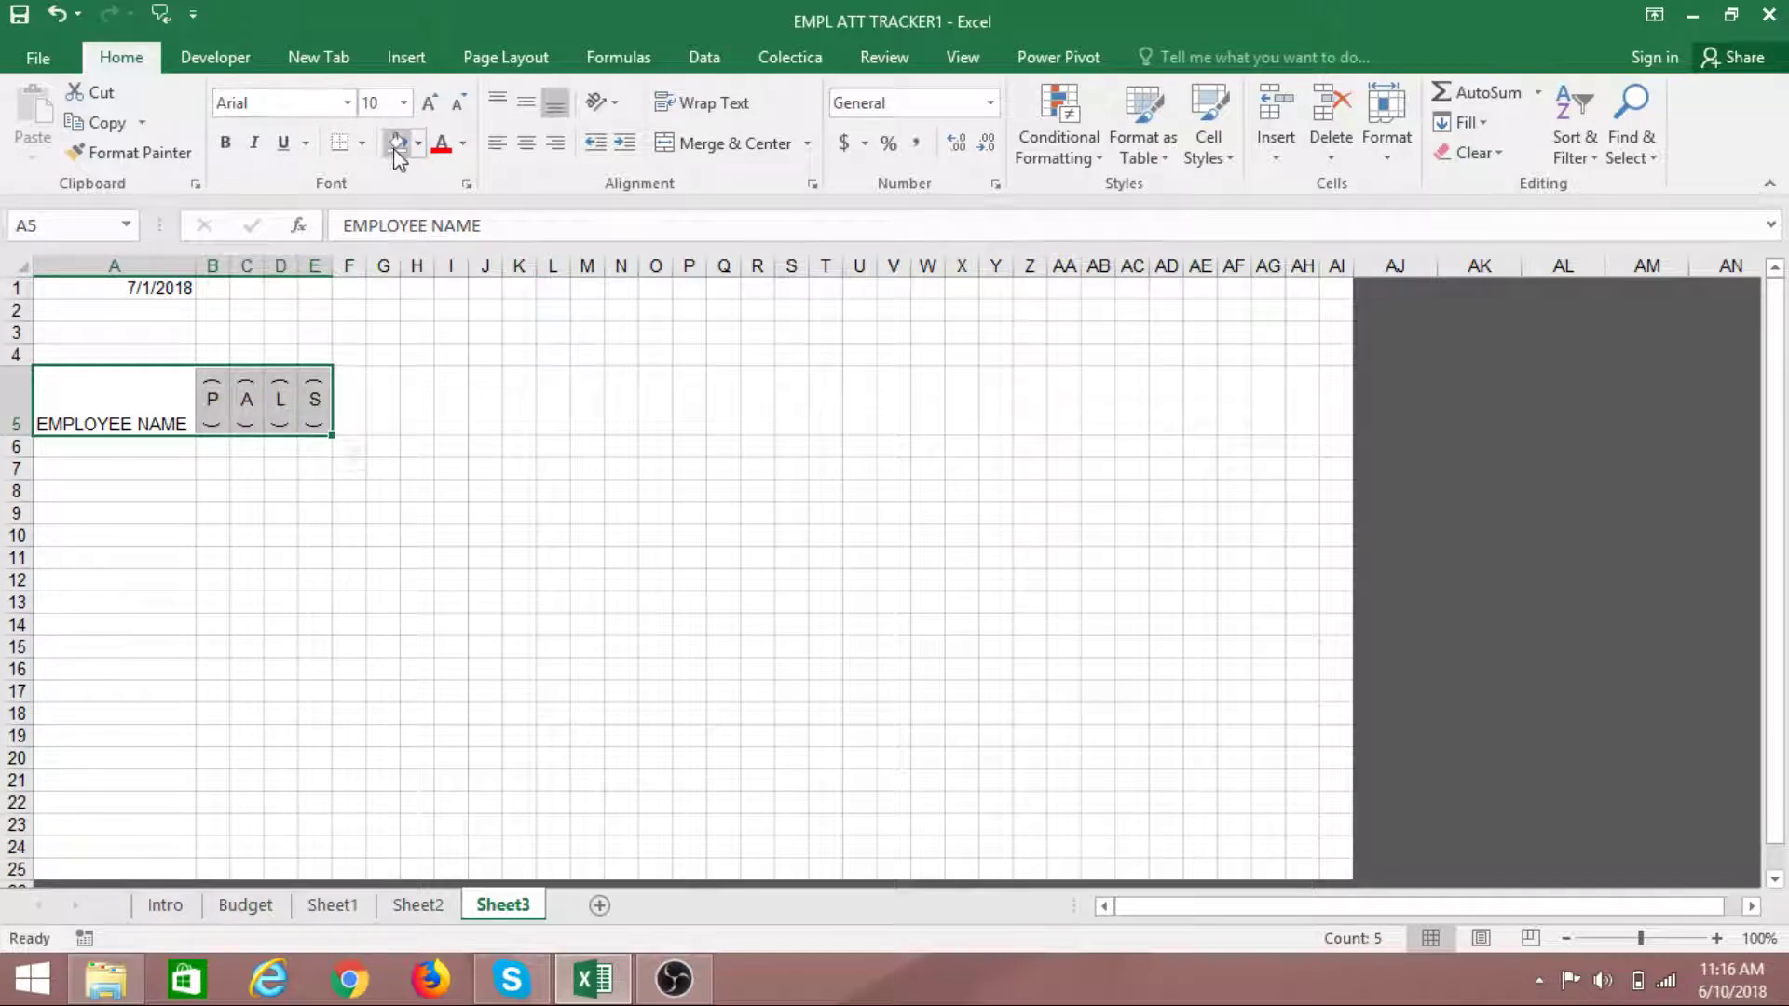
left_click(418, 143)
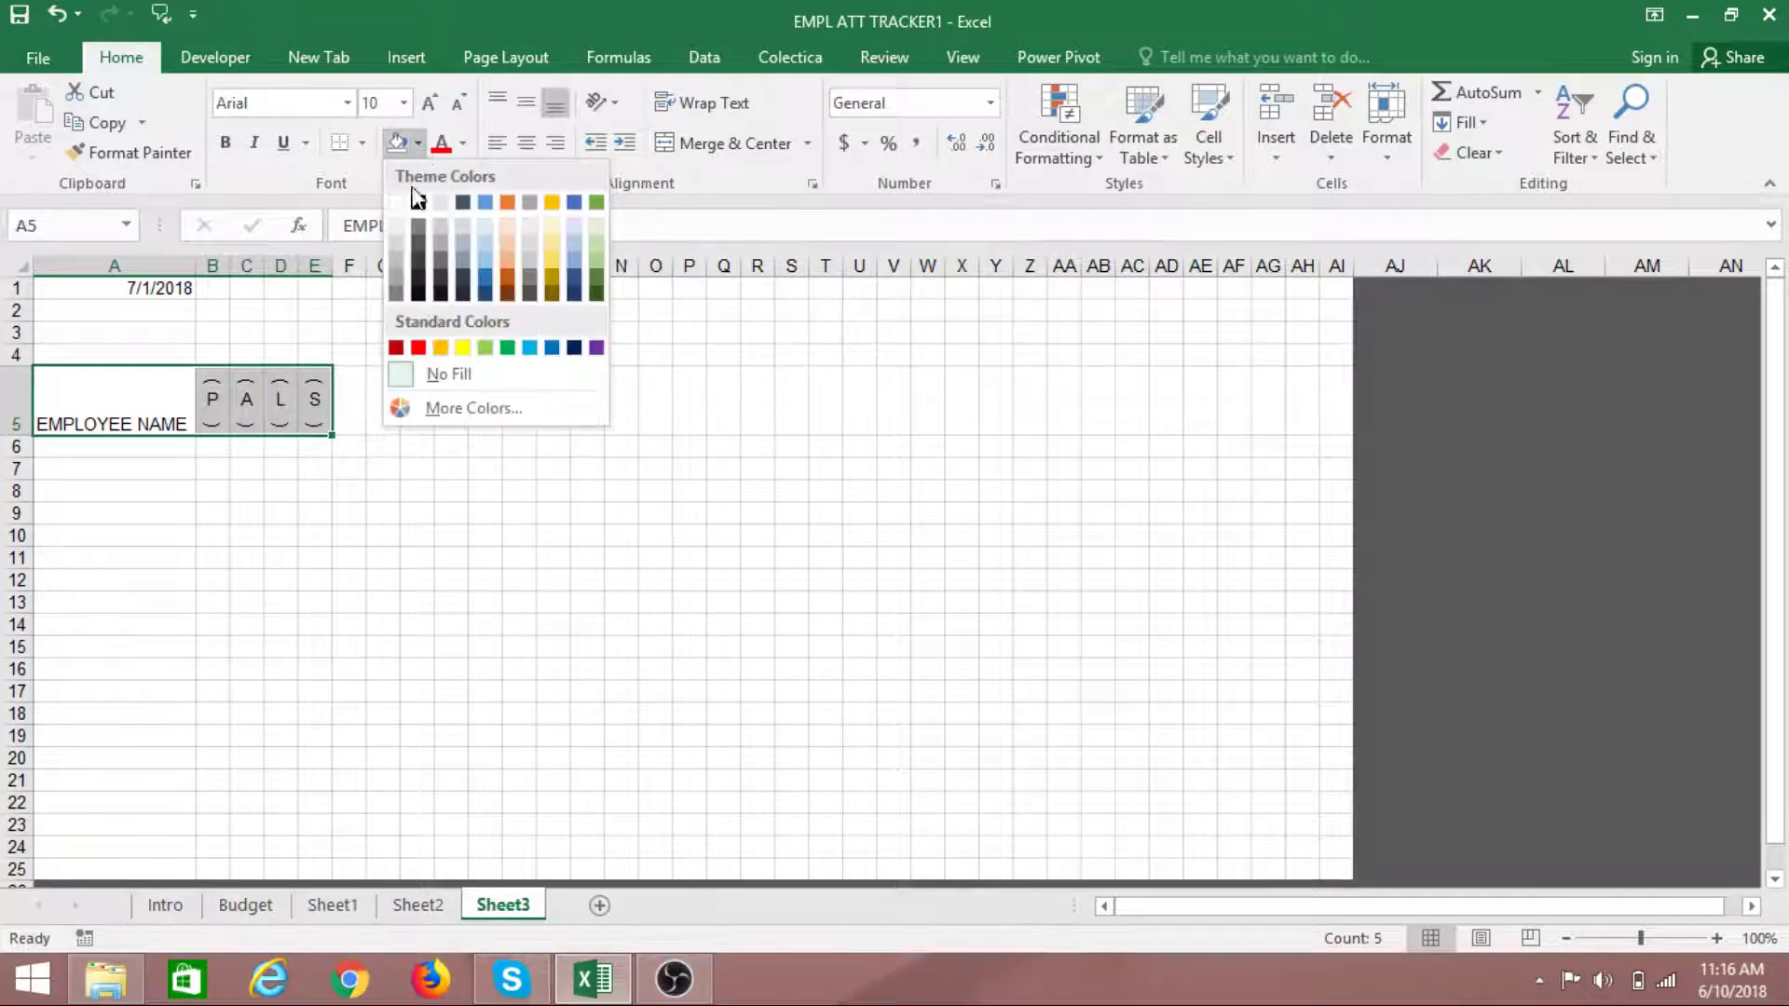
left_click(418, 245)
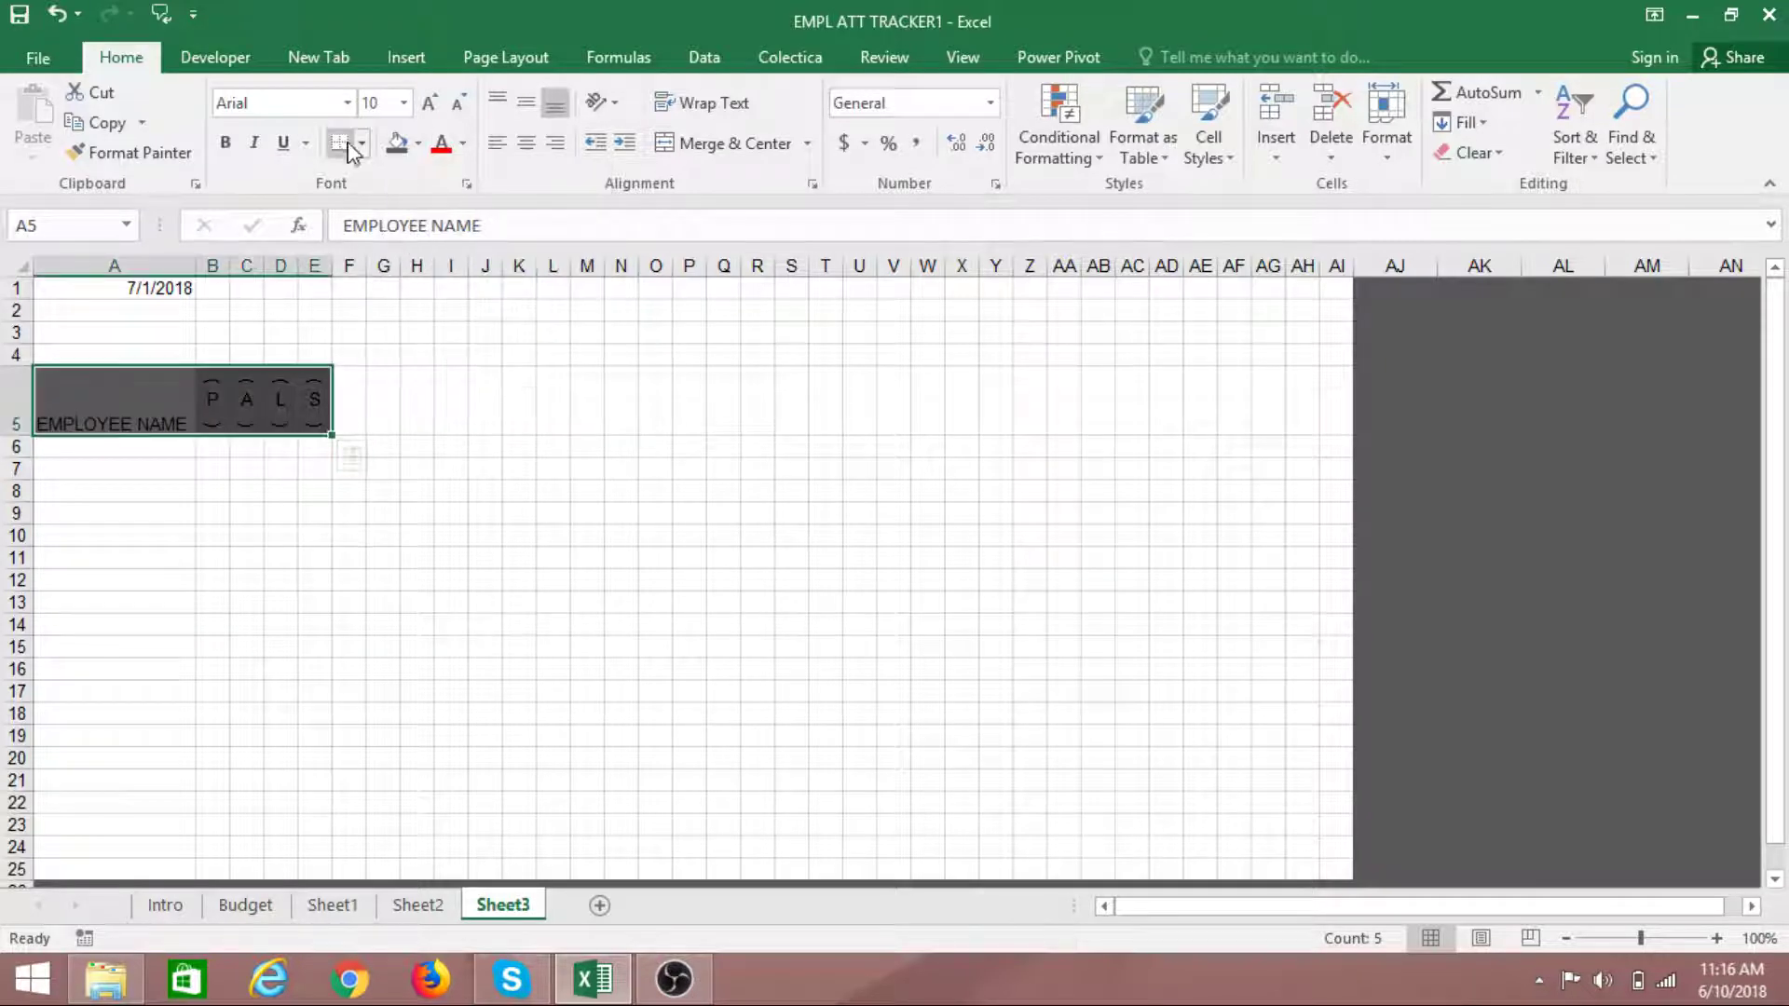
left_click(463, 143)
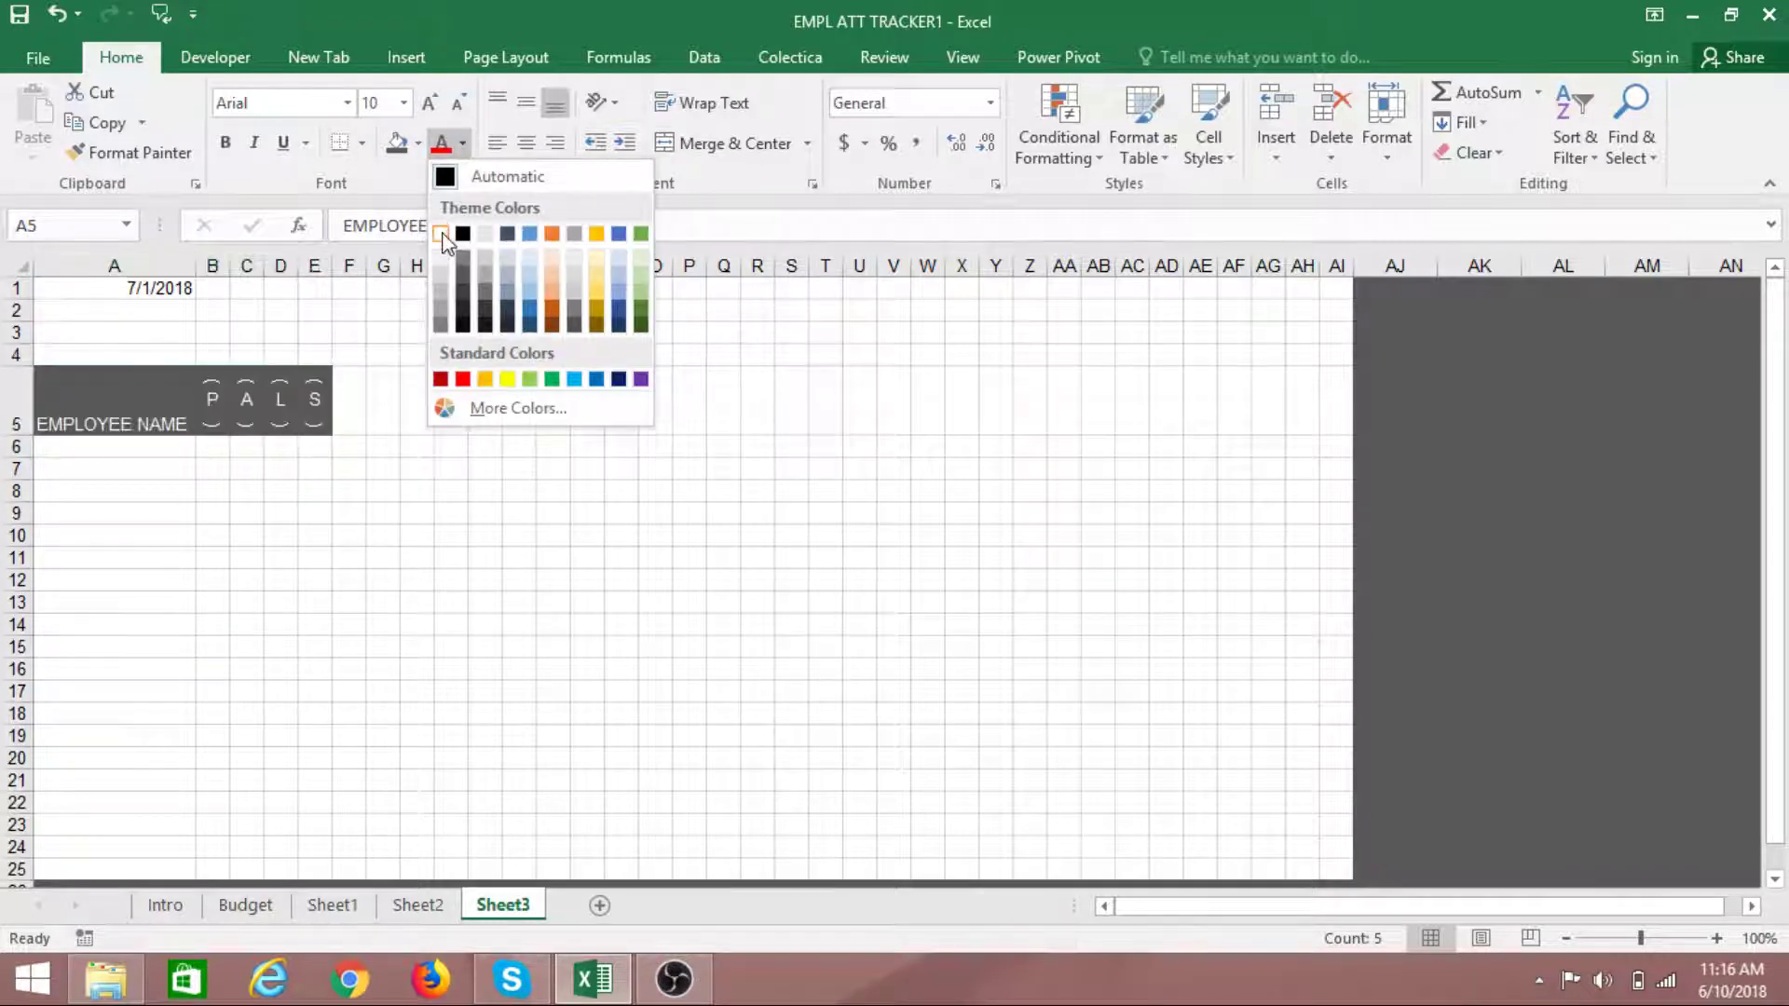
left_click(450, 234)
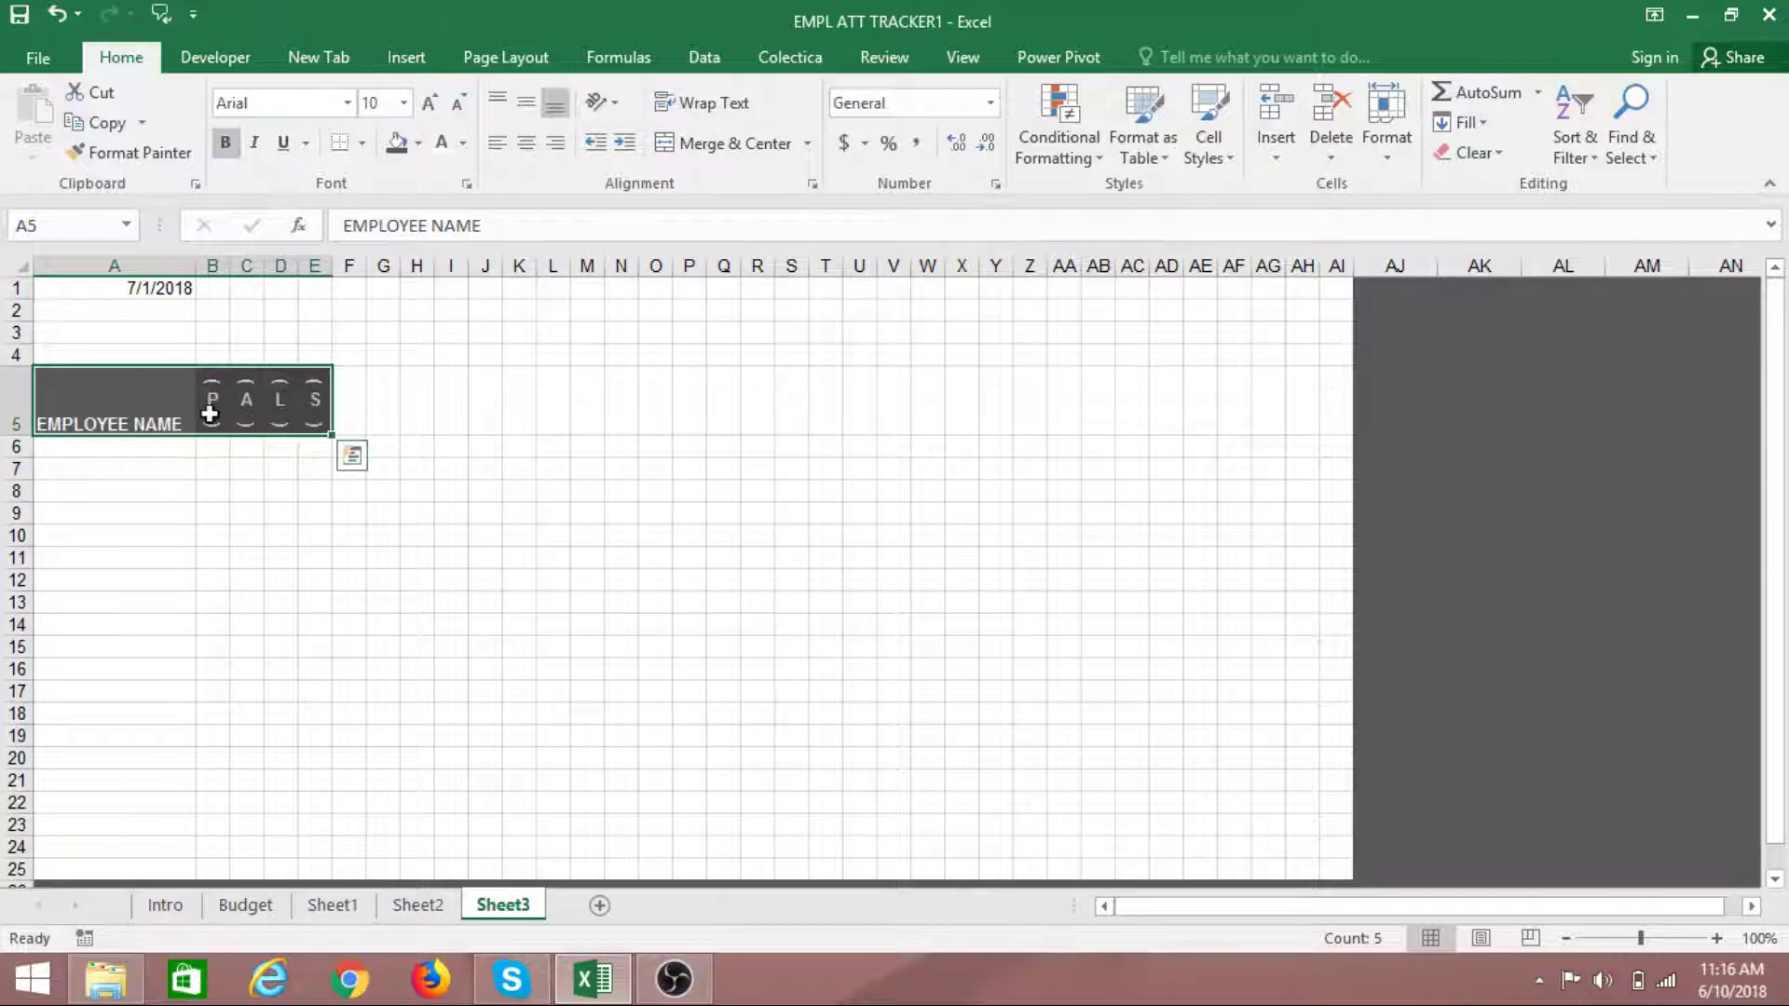
left_click(247, 579)
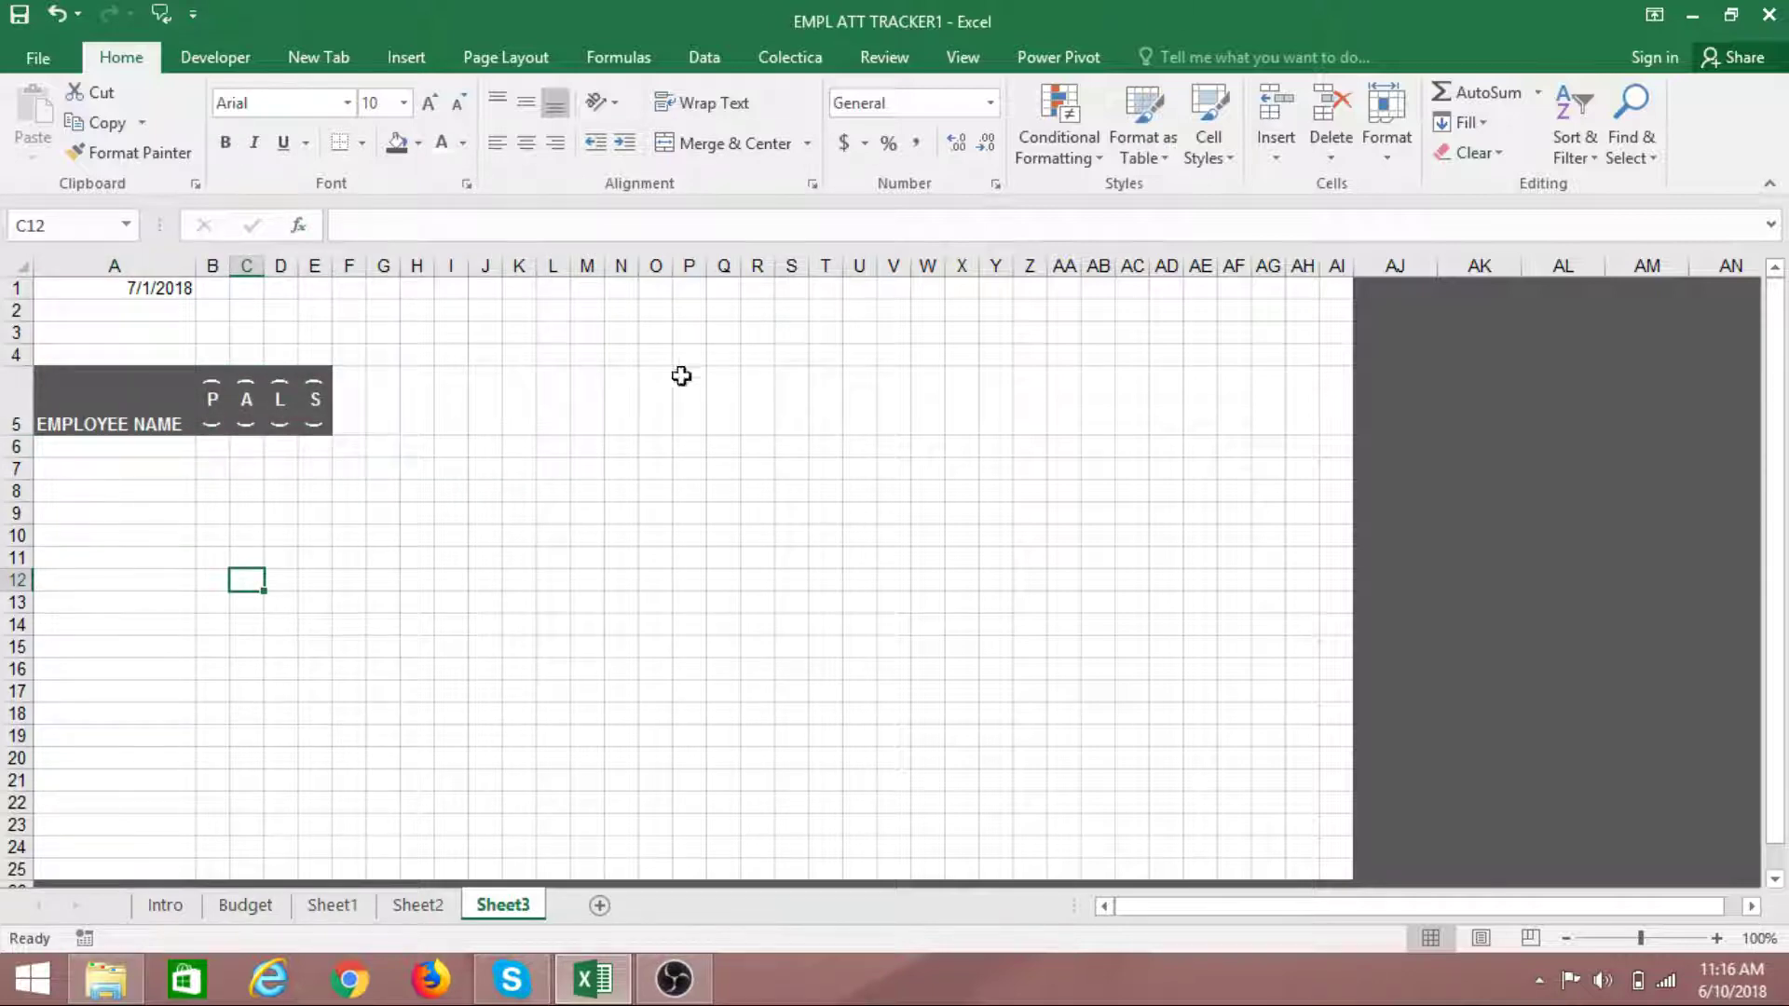
Enter the formula =A1 in cell F5 to link the first day column to the month's start date
left_click(351, 407)
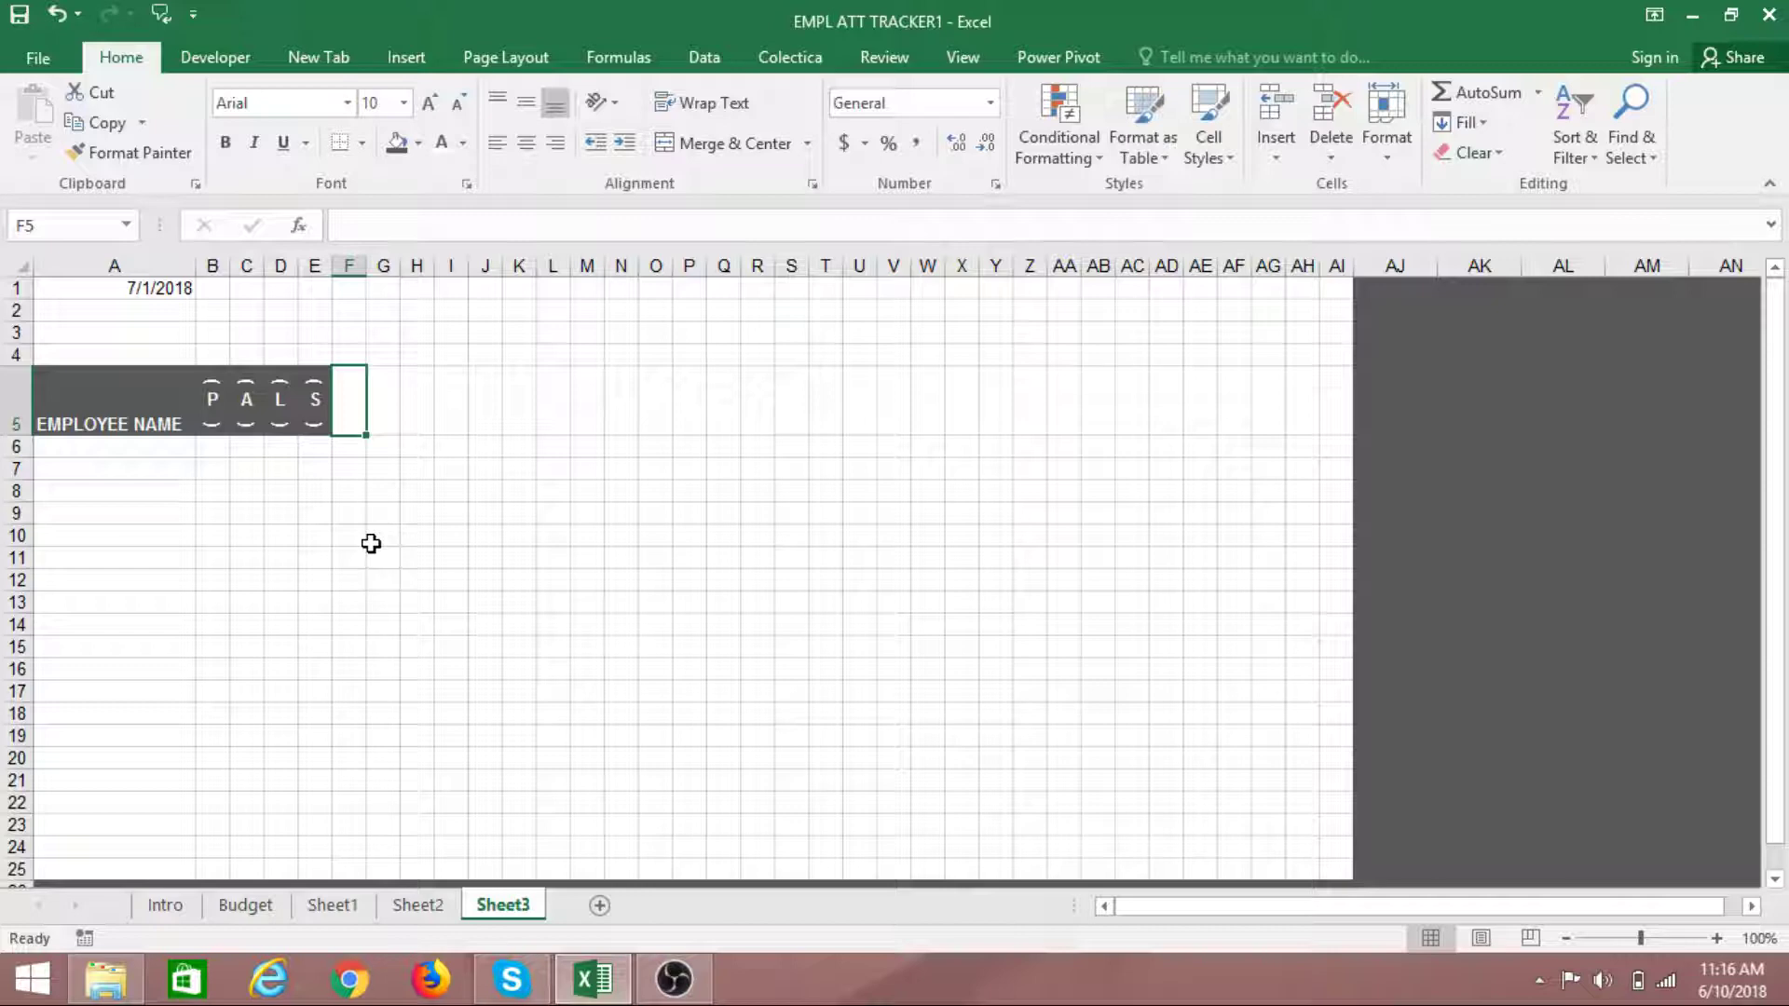
type("=")
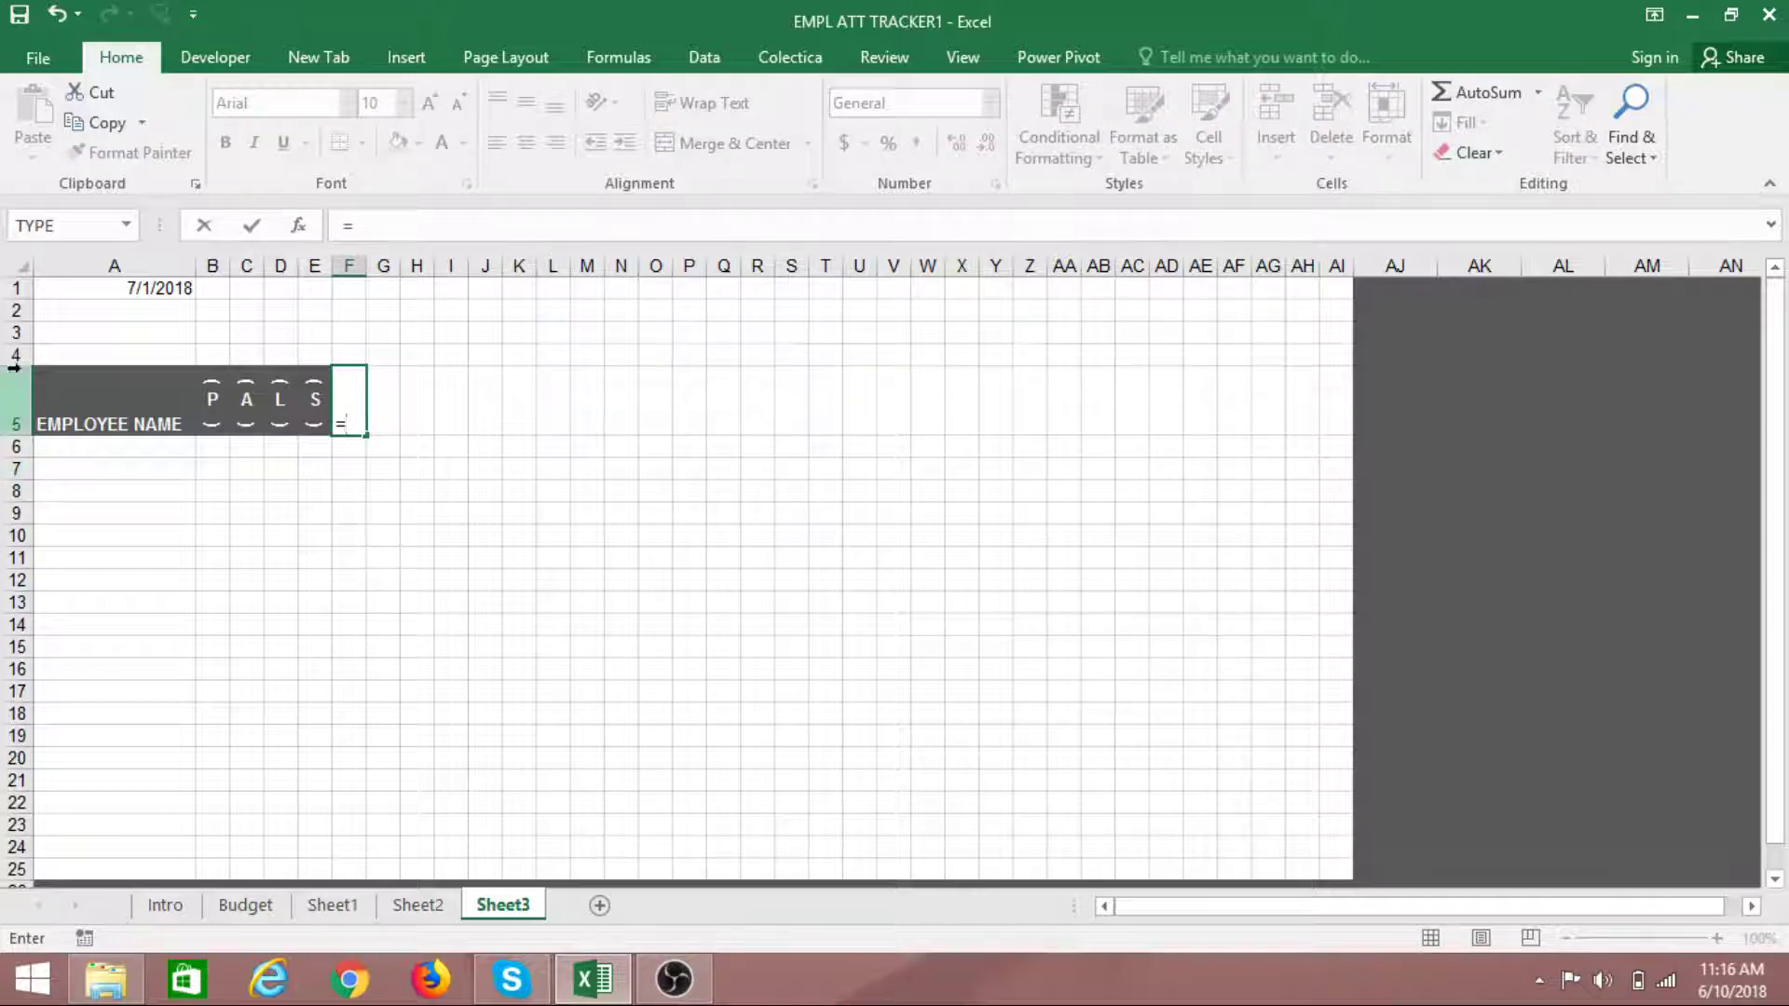
left_click(164, 288)
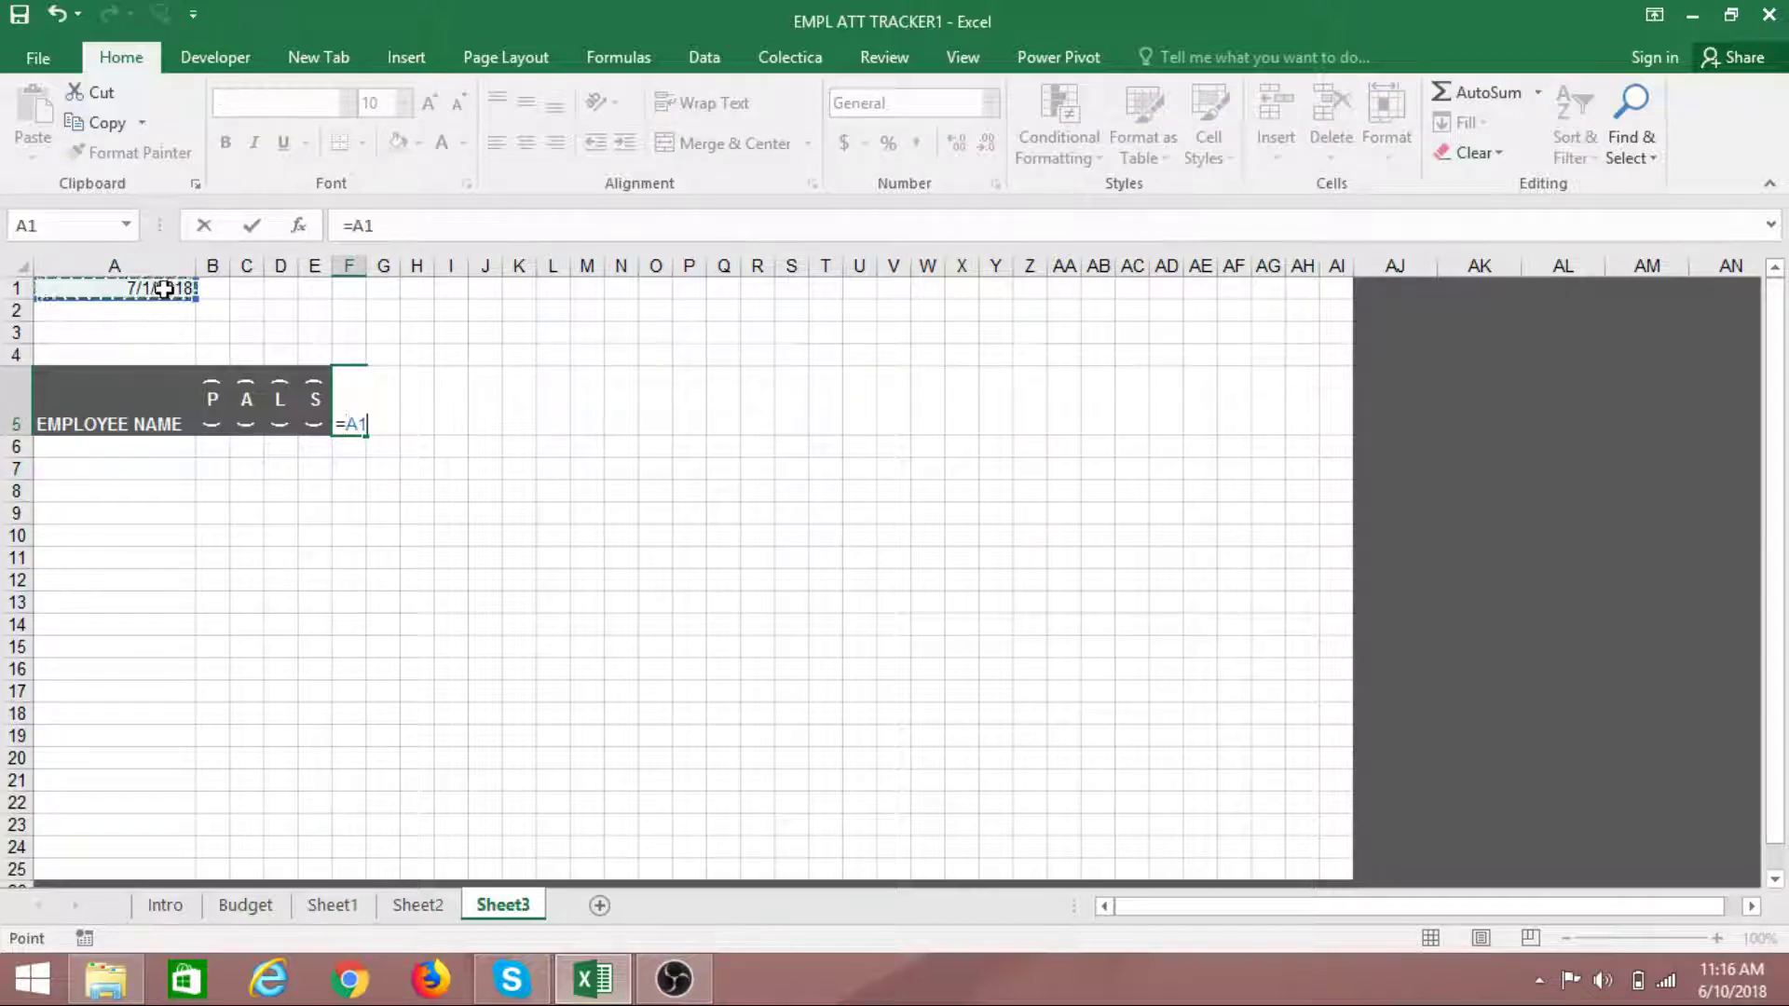
key("Return")
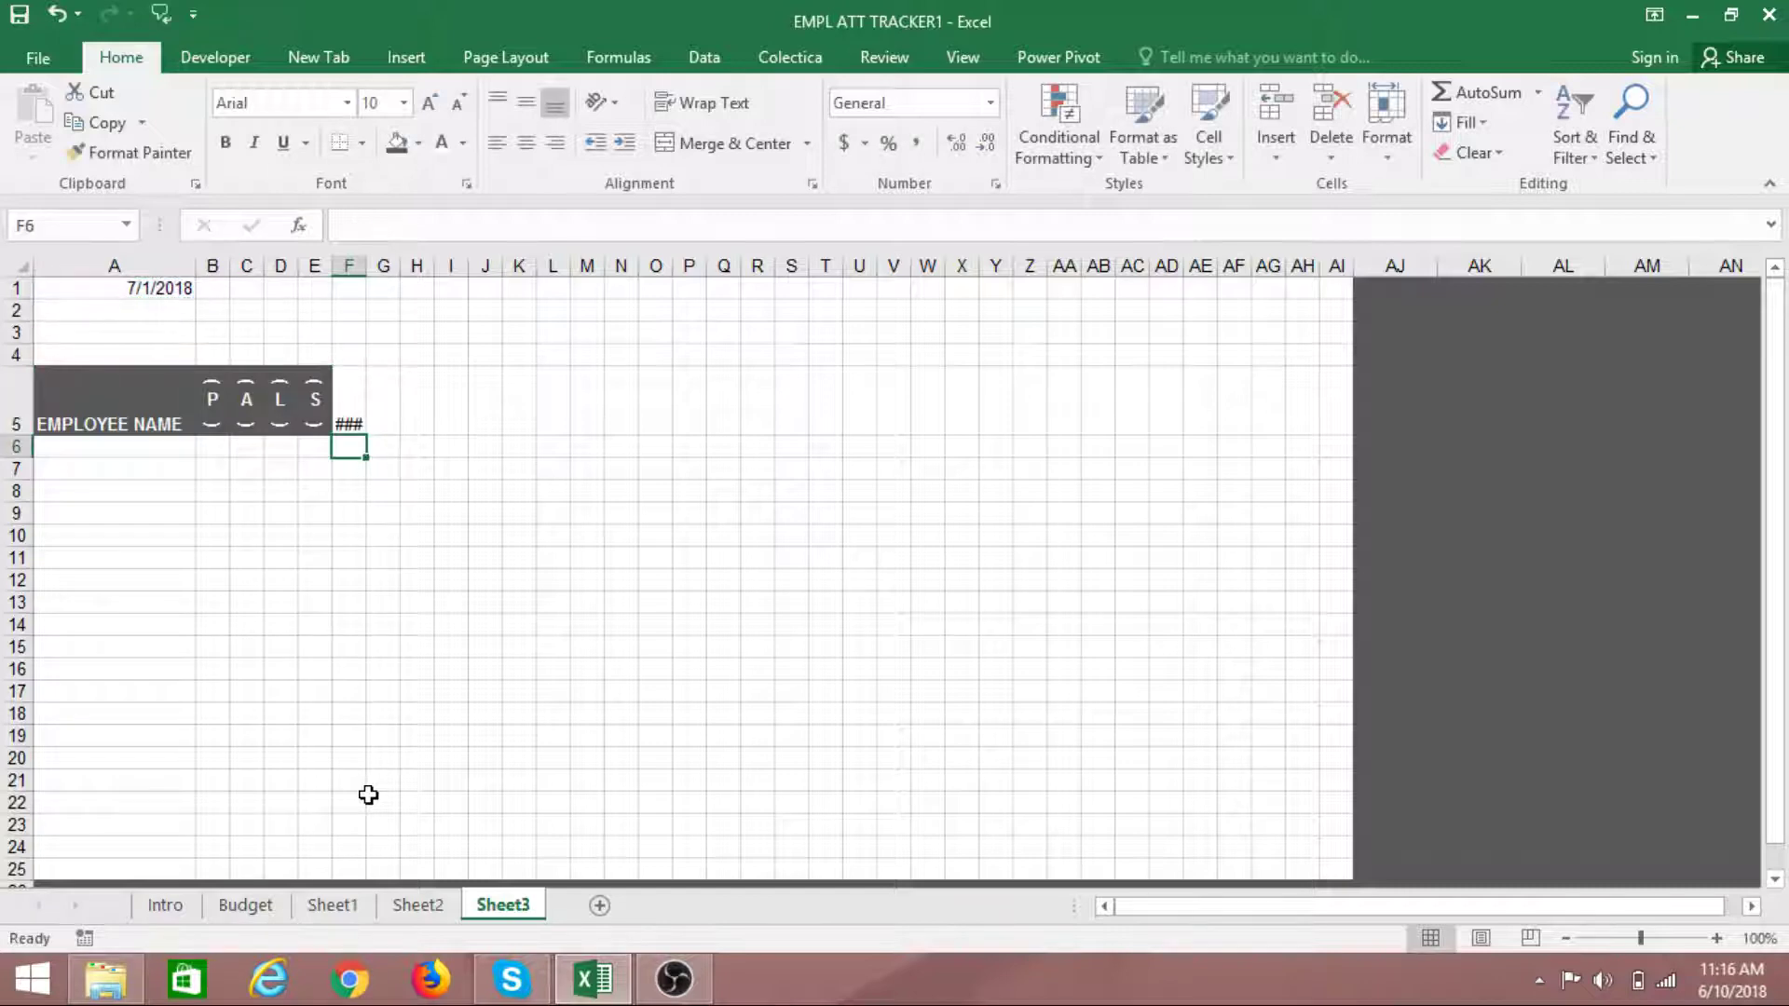
Widen column F to show the full date in F5, and undo the width changes
left_click(358, 424)
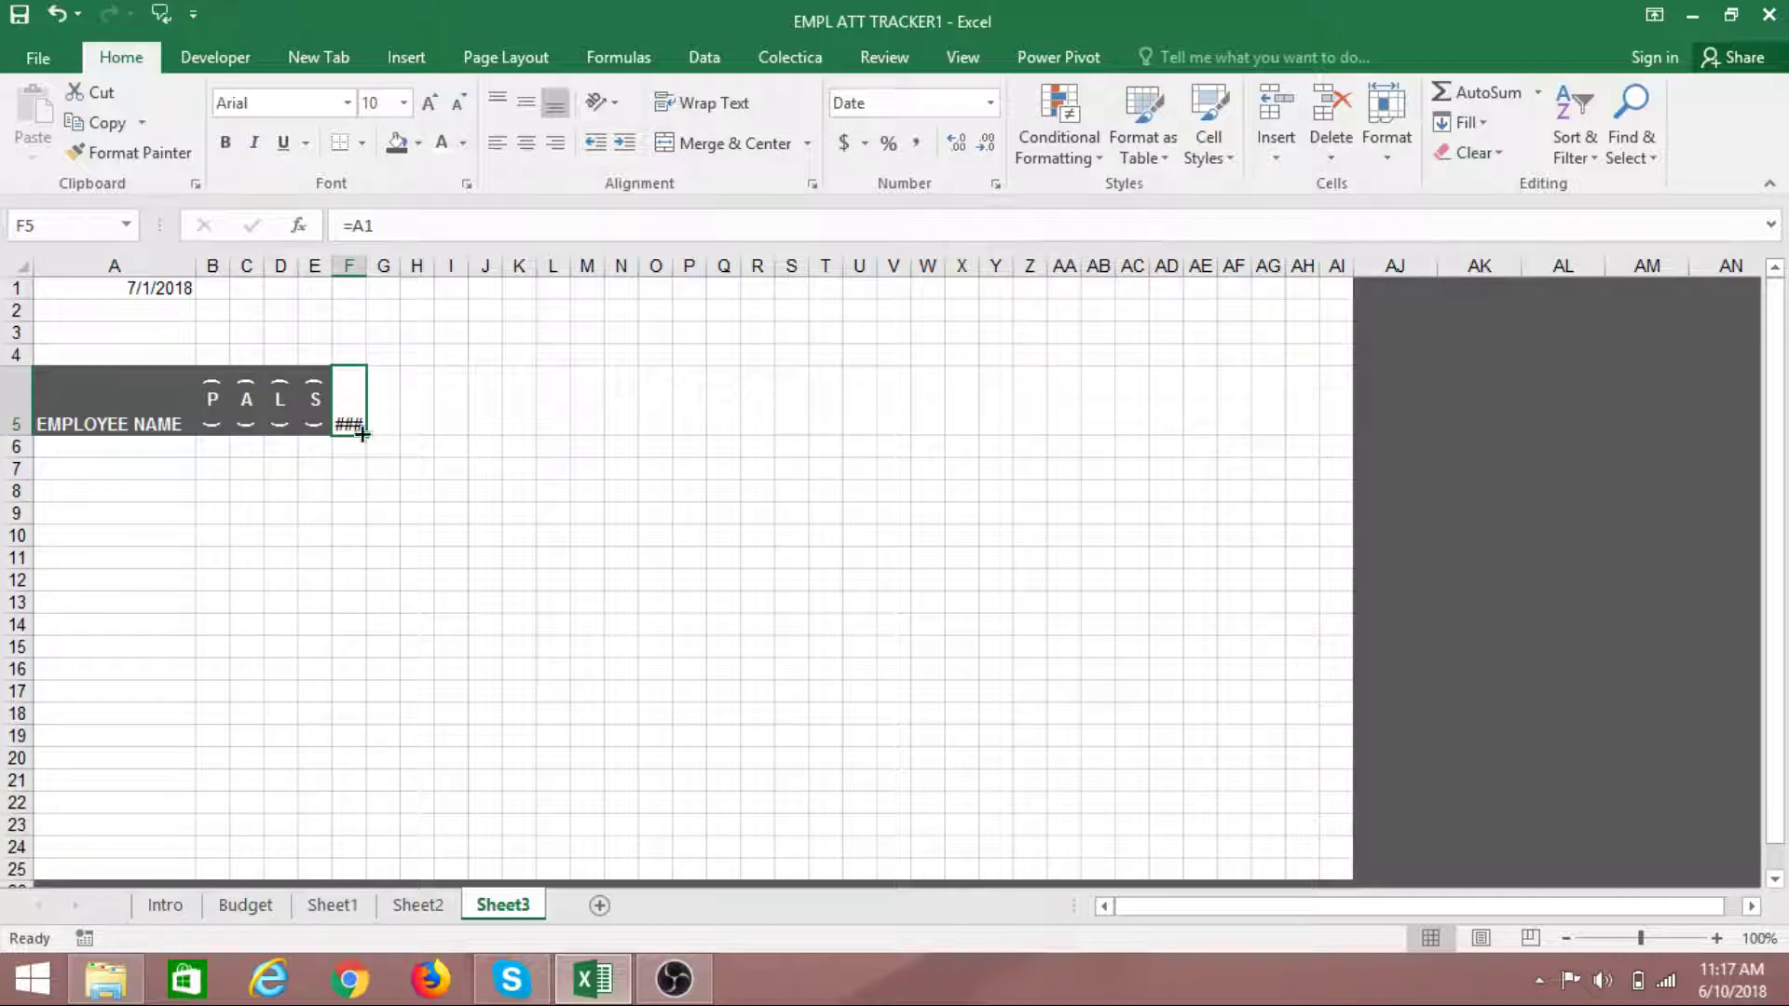
left_click_drag(368, 257, 417, 274)
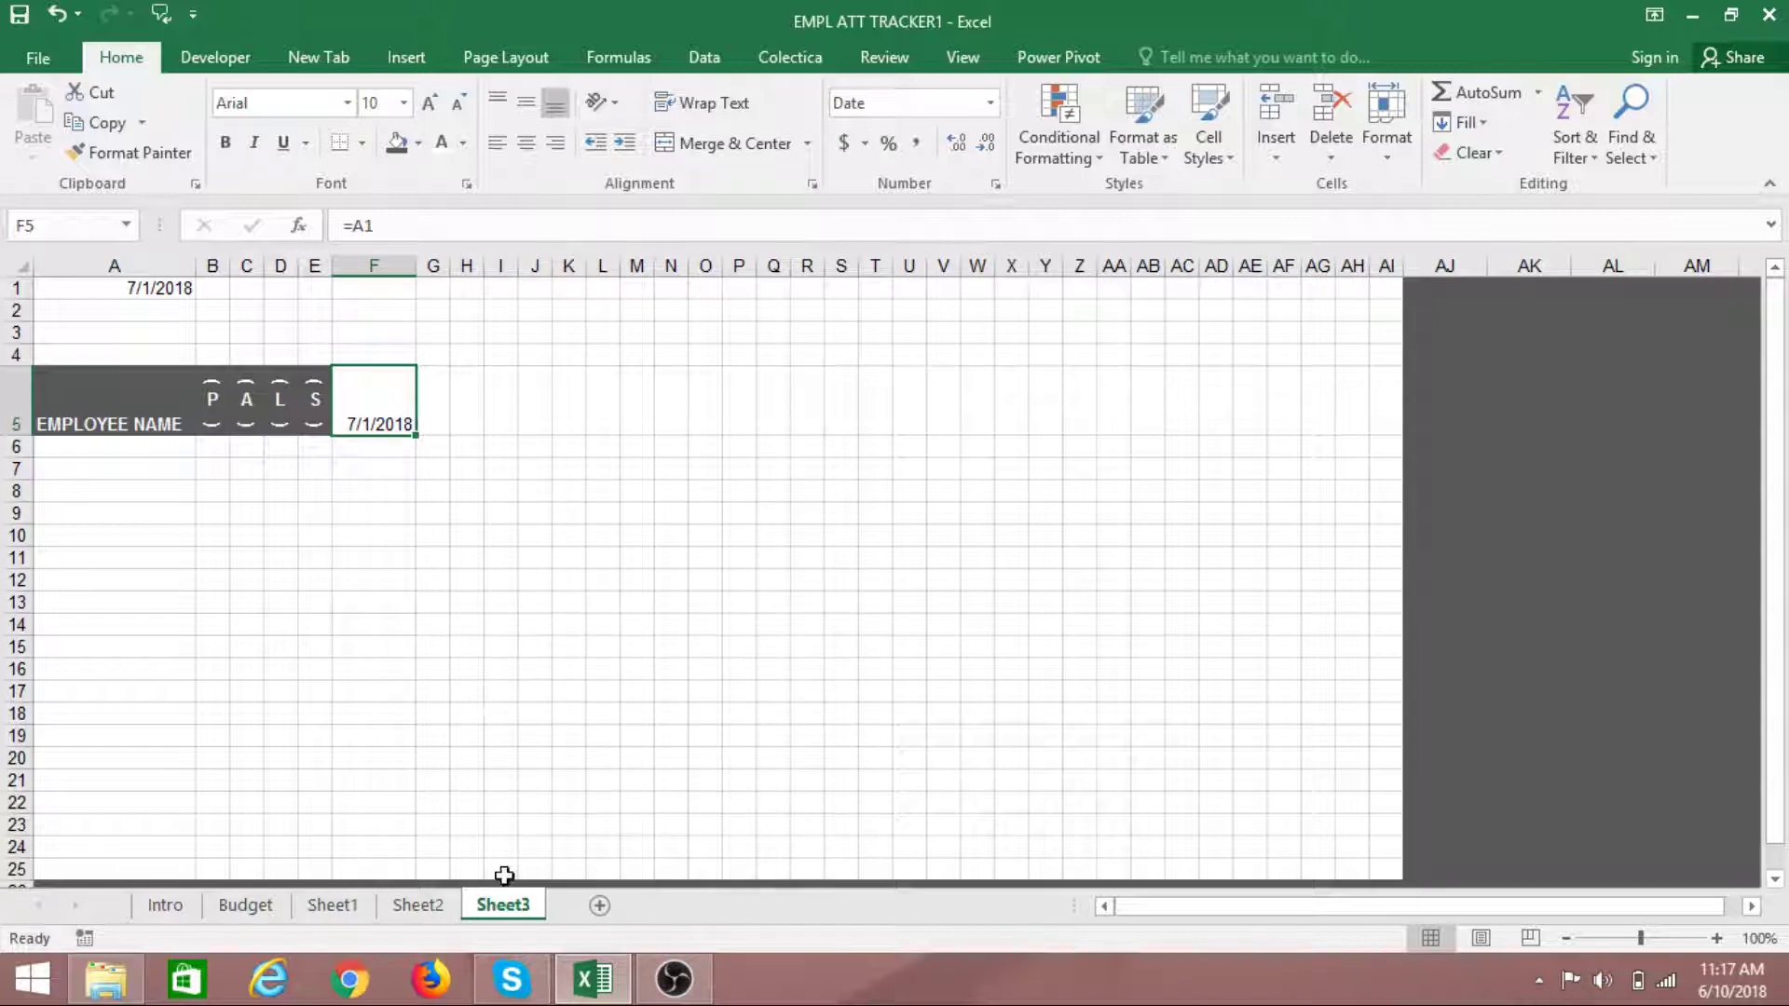
key("ctrl+z")
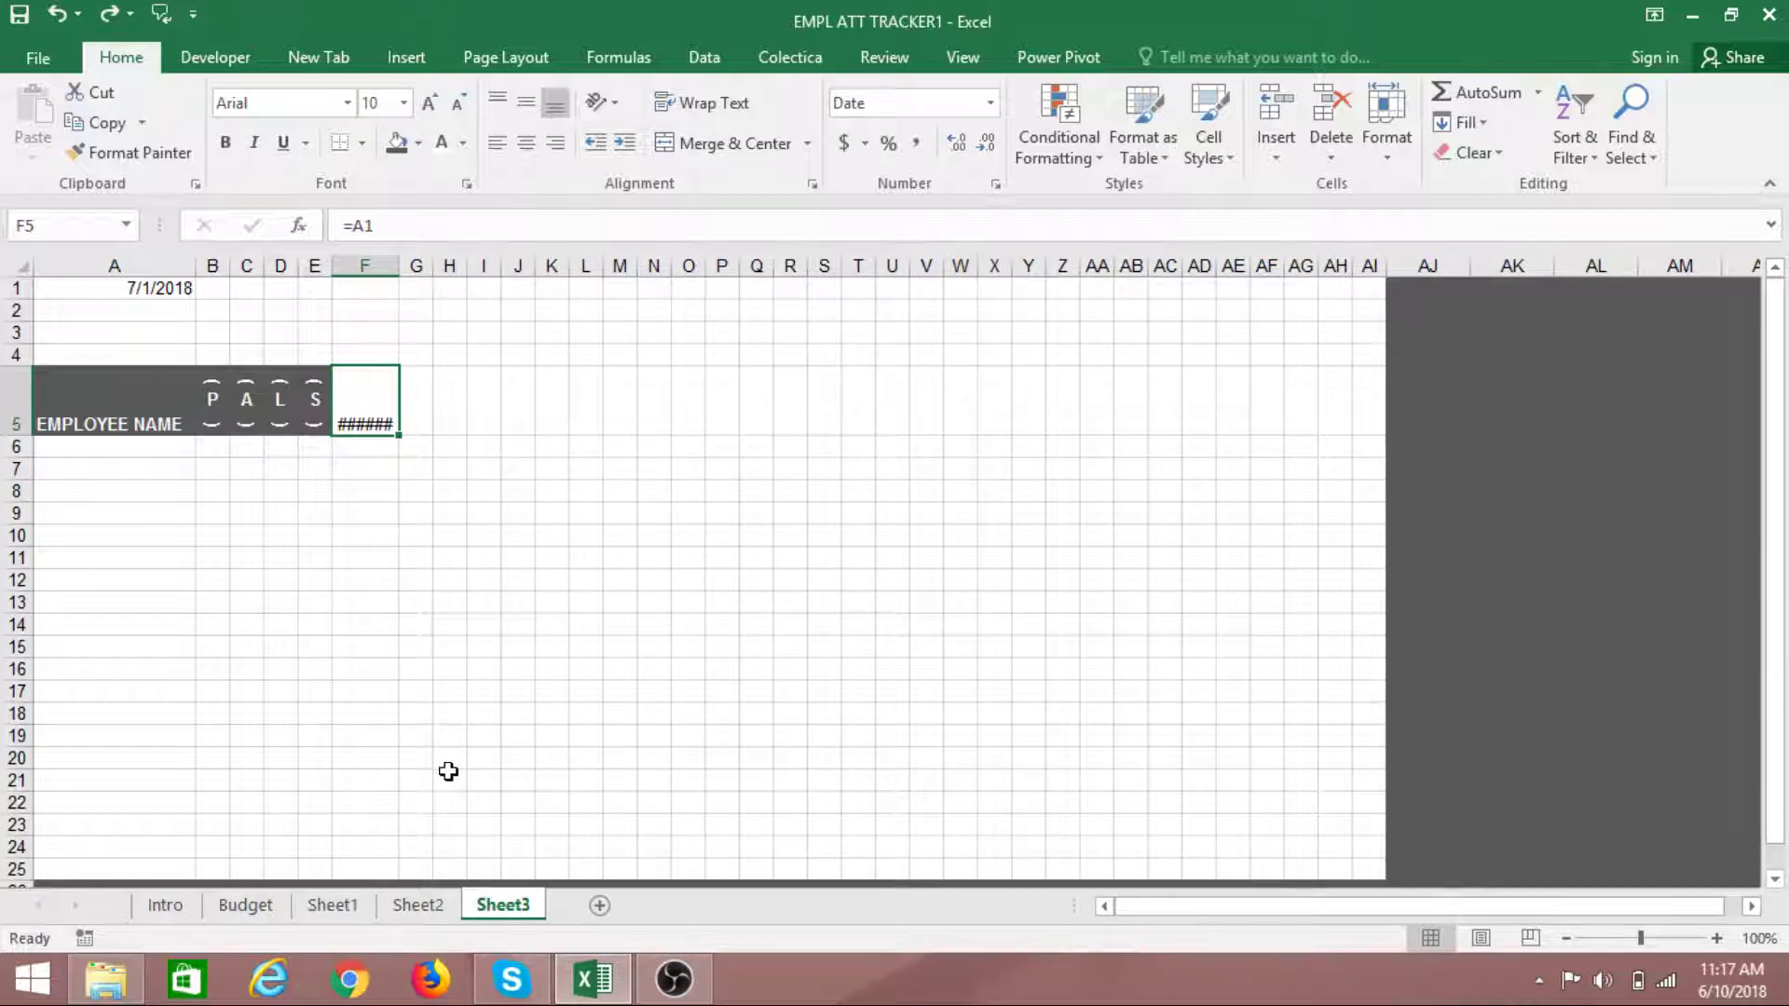
key("ctrl+z")
left_click(416, 624)
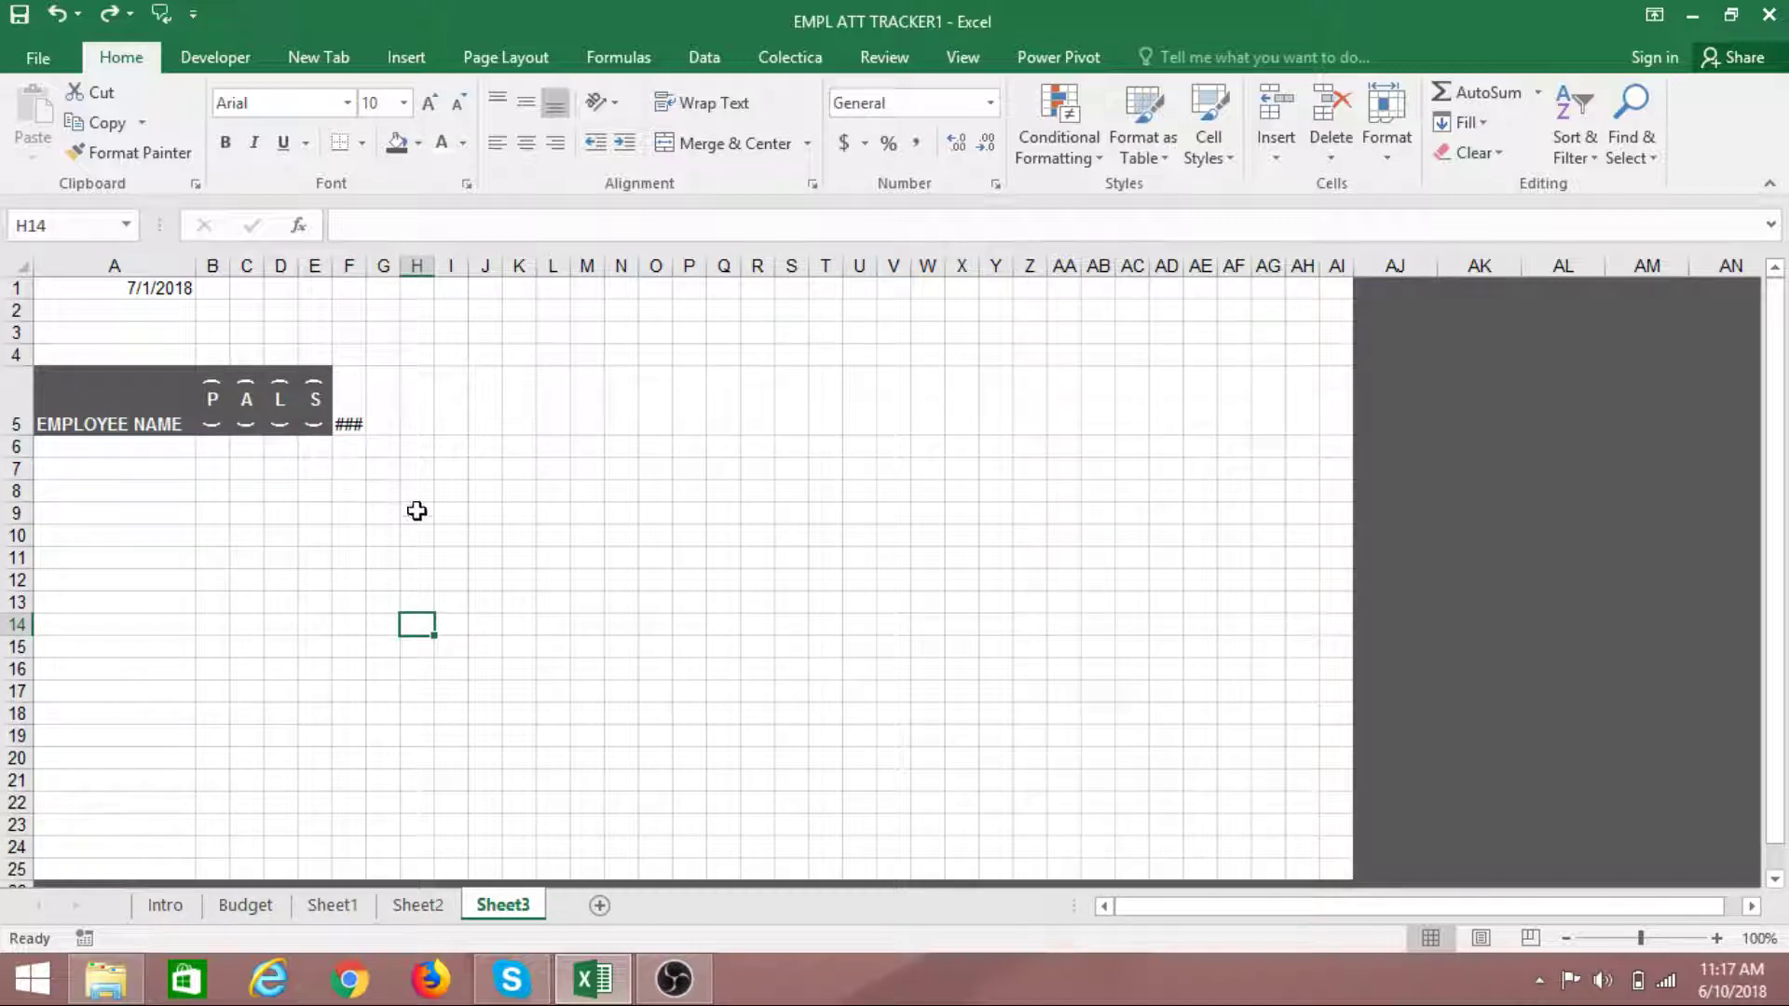
left_click(348, 415)
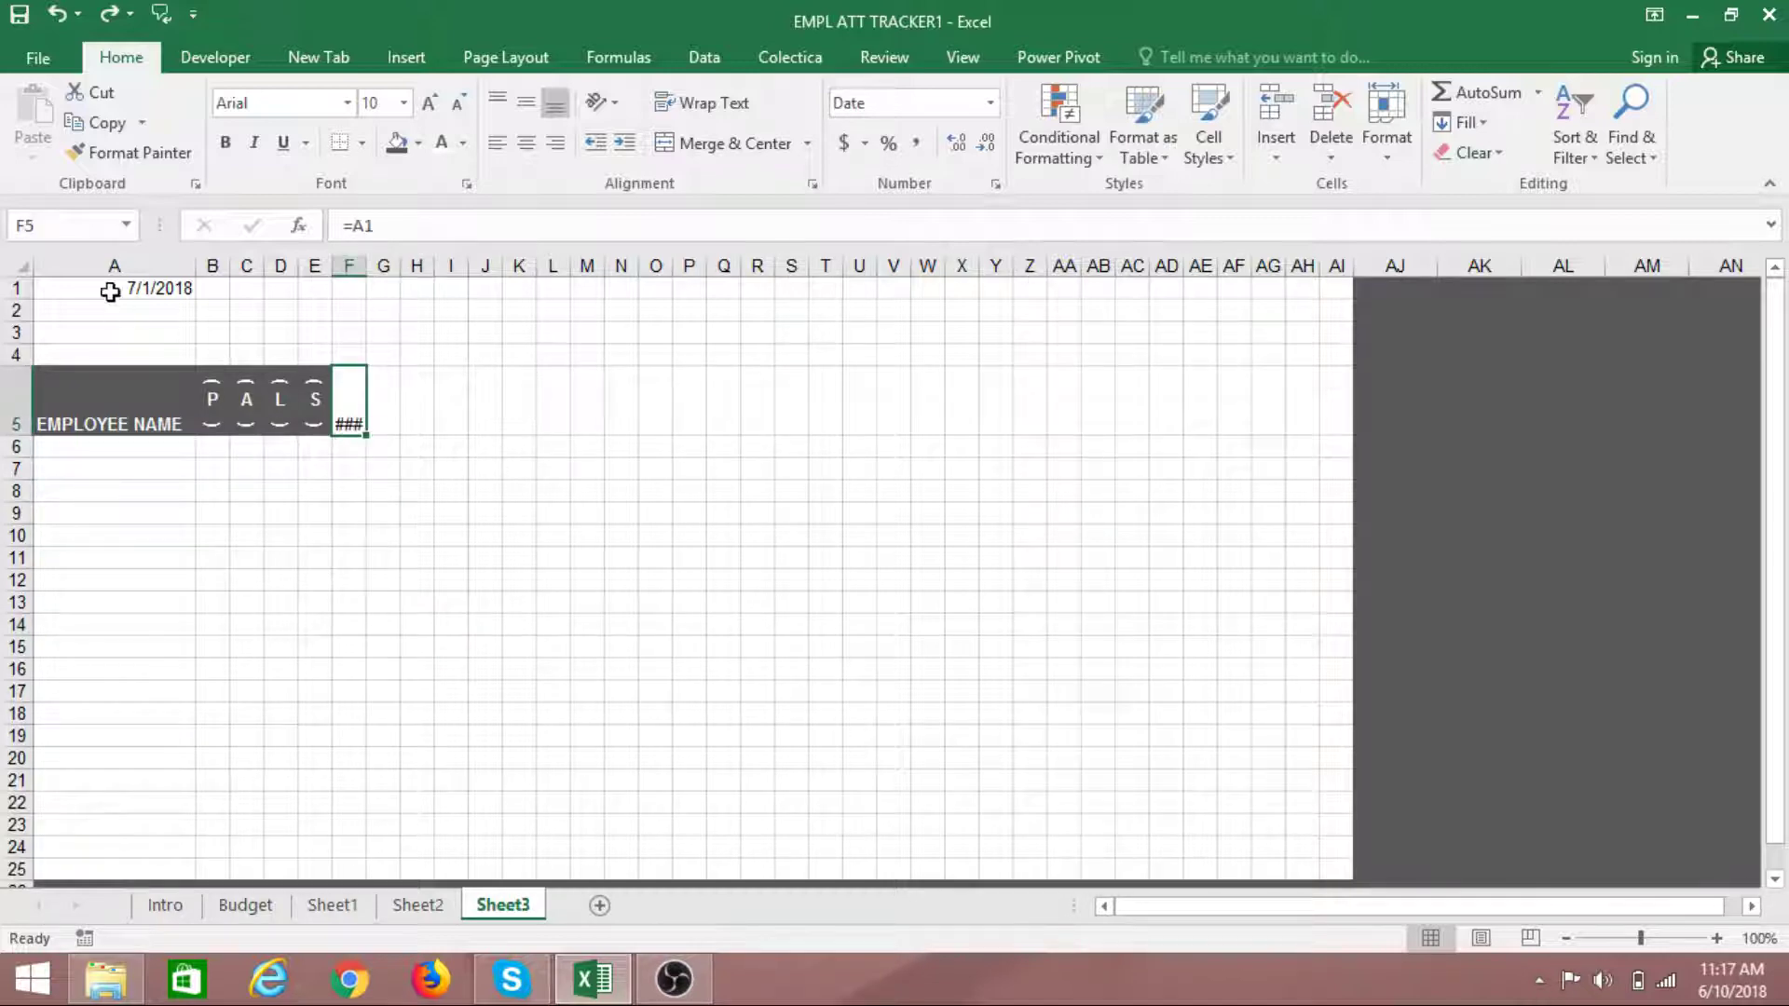
left_click(431, 585)
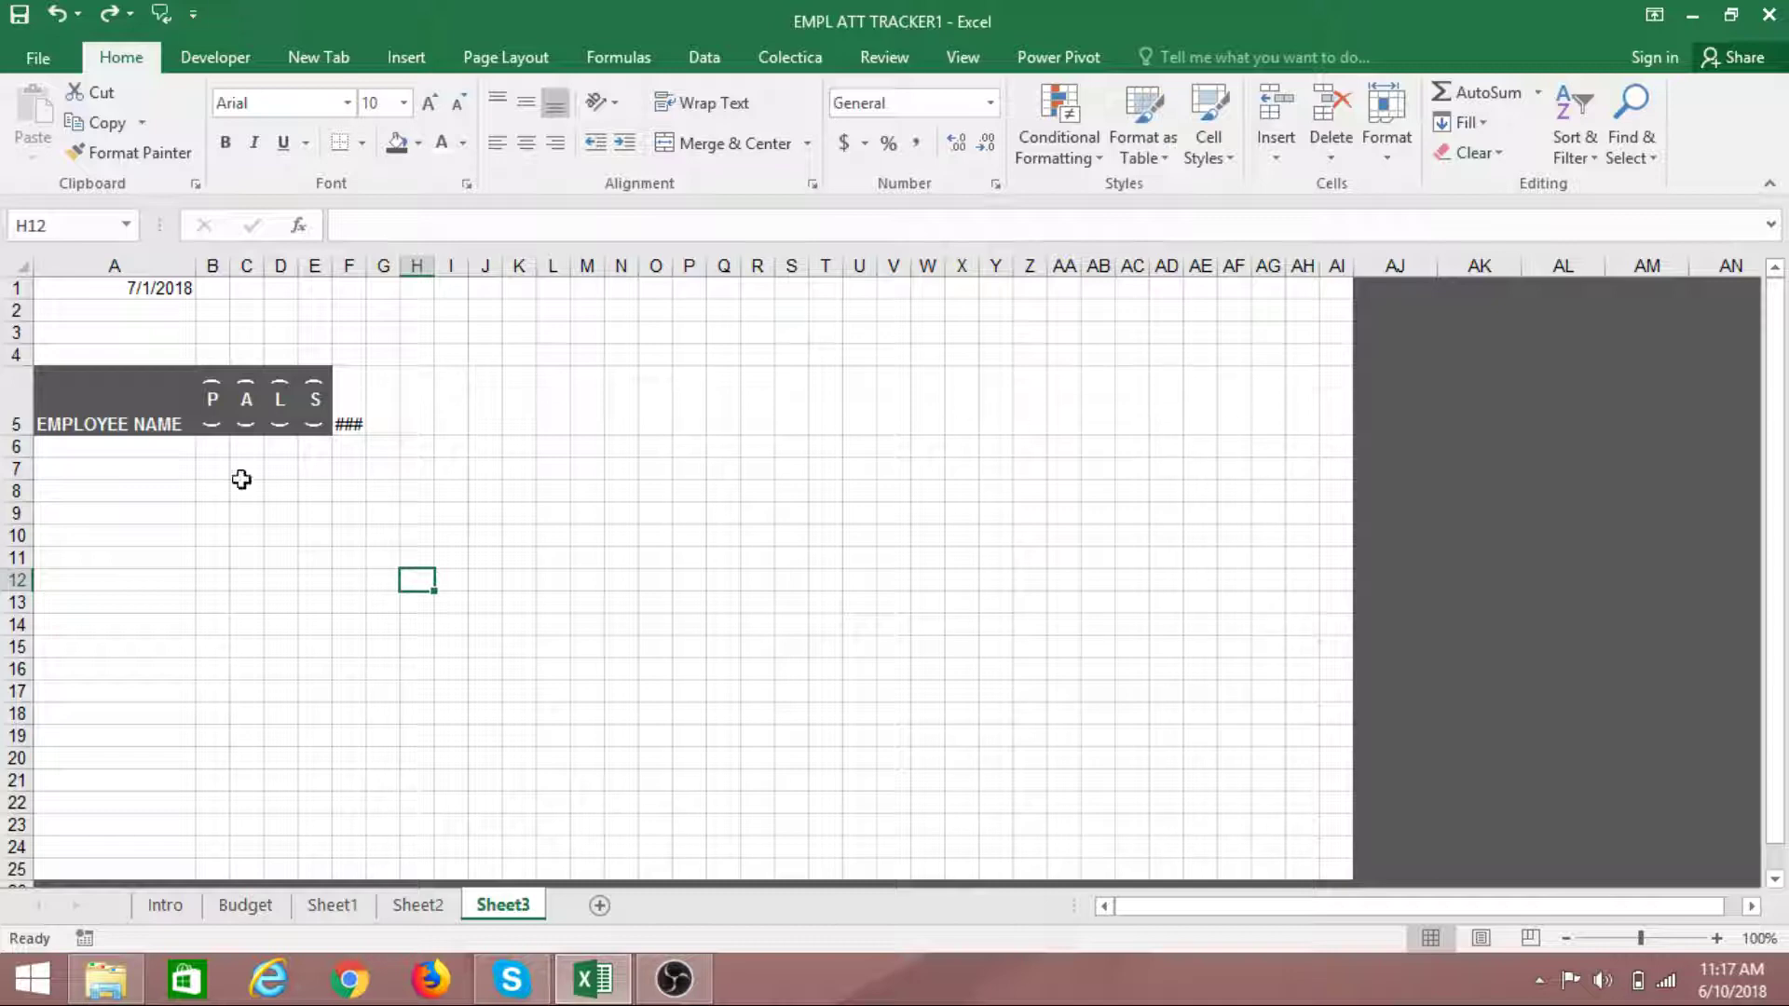
left_click(345, 419)
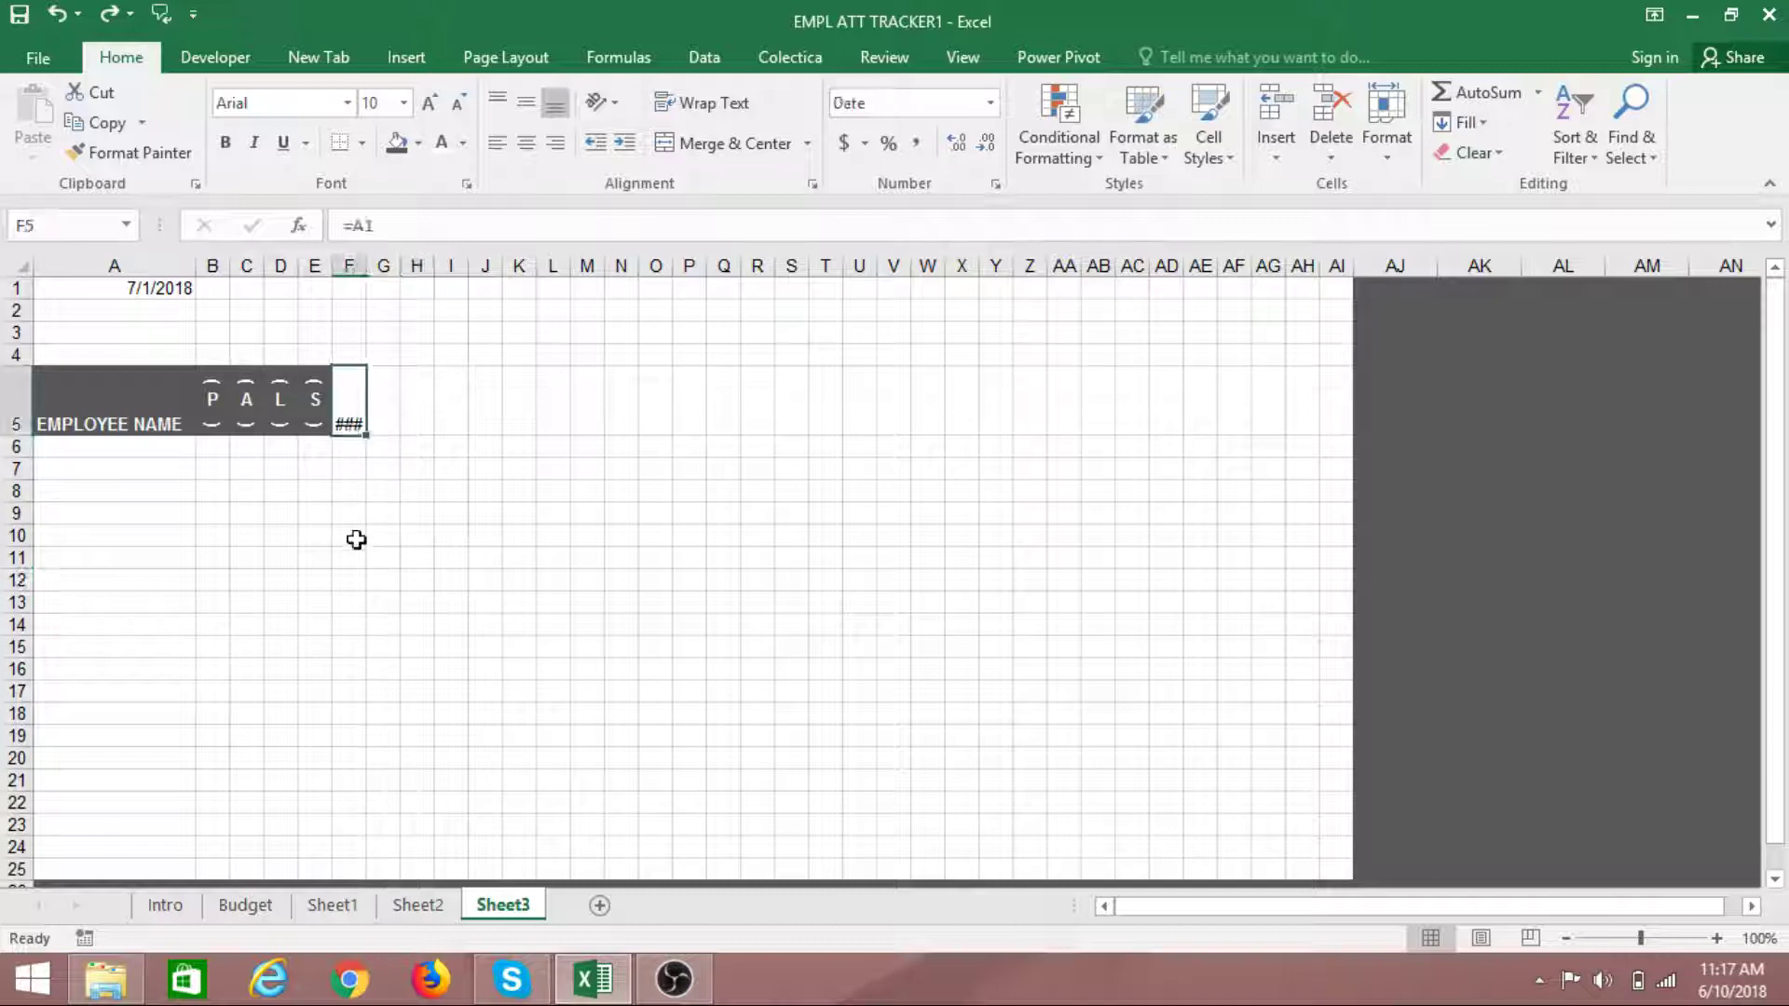
Apply the custom number format d to cell F5 so the linked date shows only its day number
right_click(346, 398)
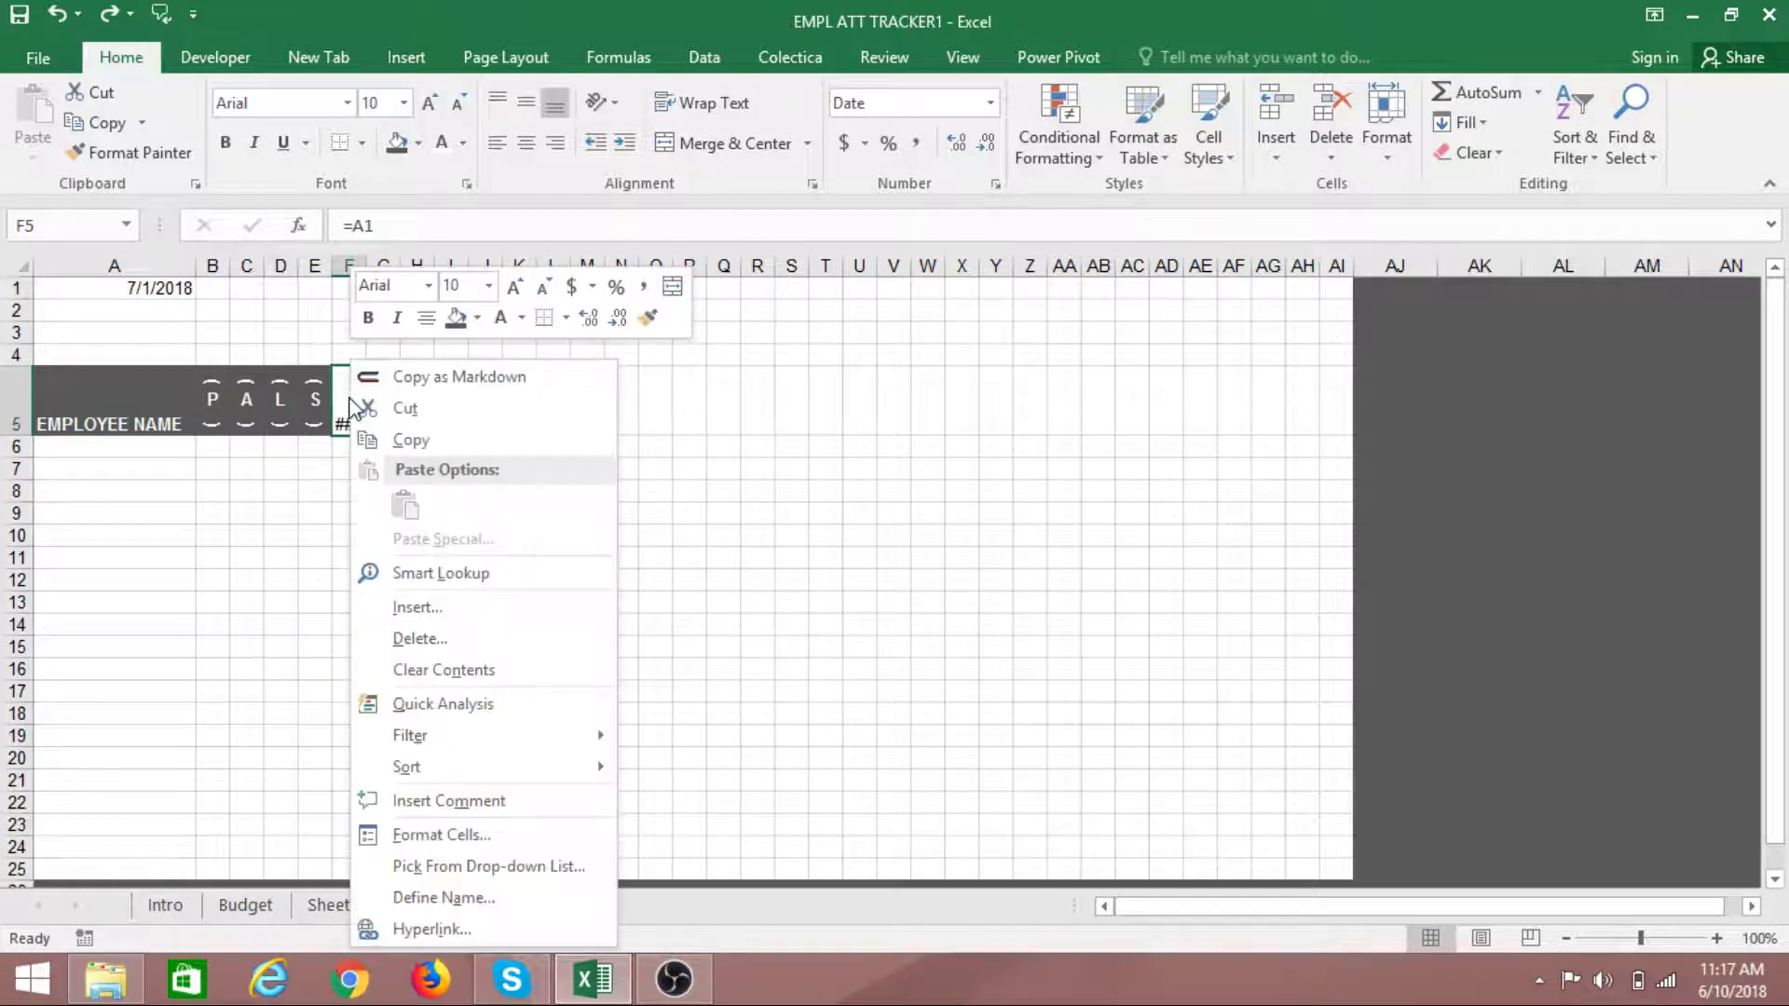
left_click(454, 835)
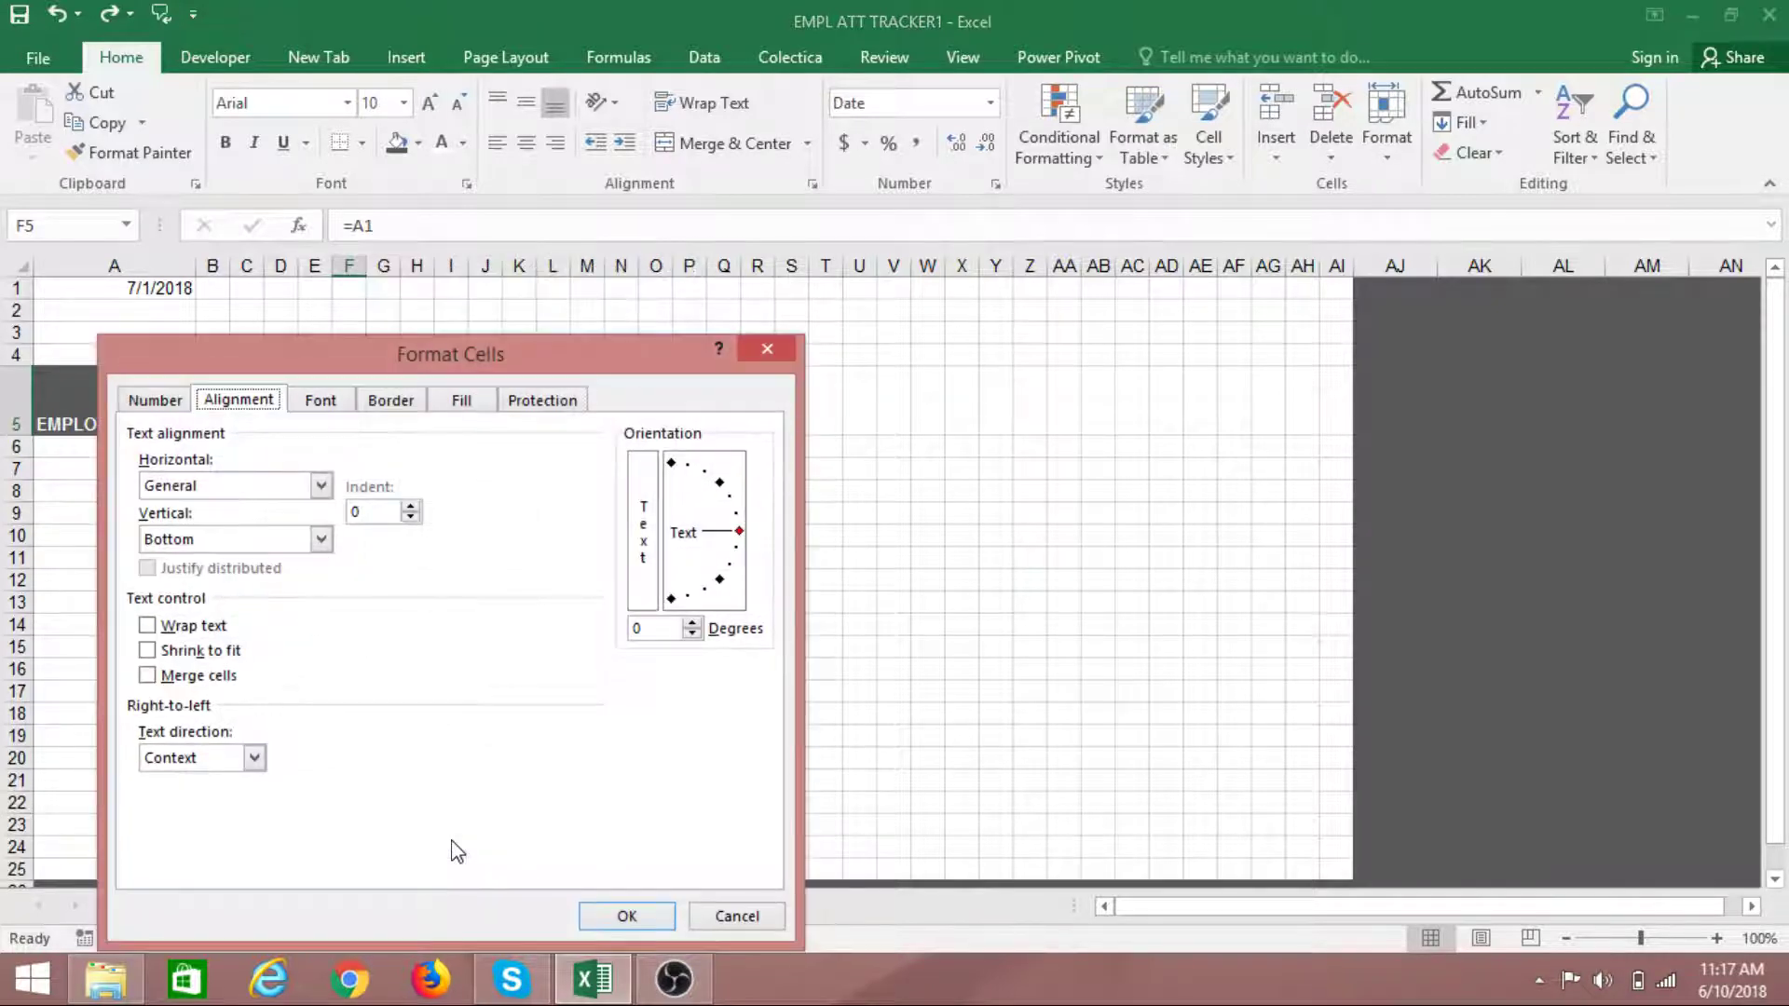
left_click(160, 401)
left_click(158, 644)
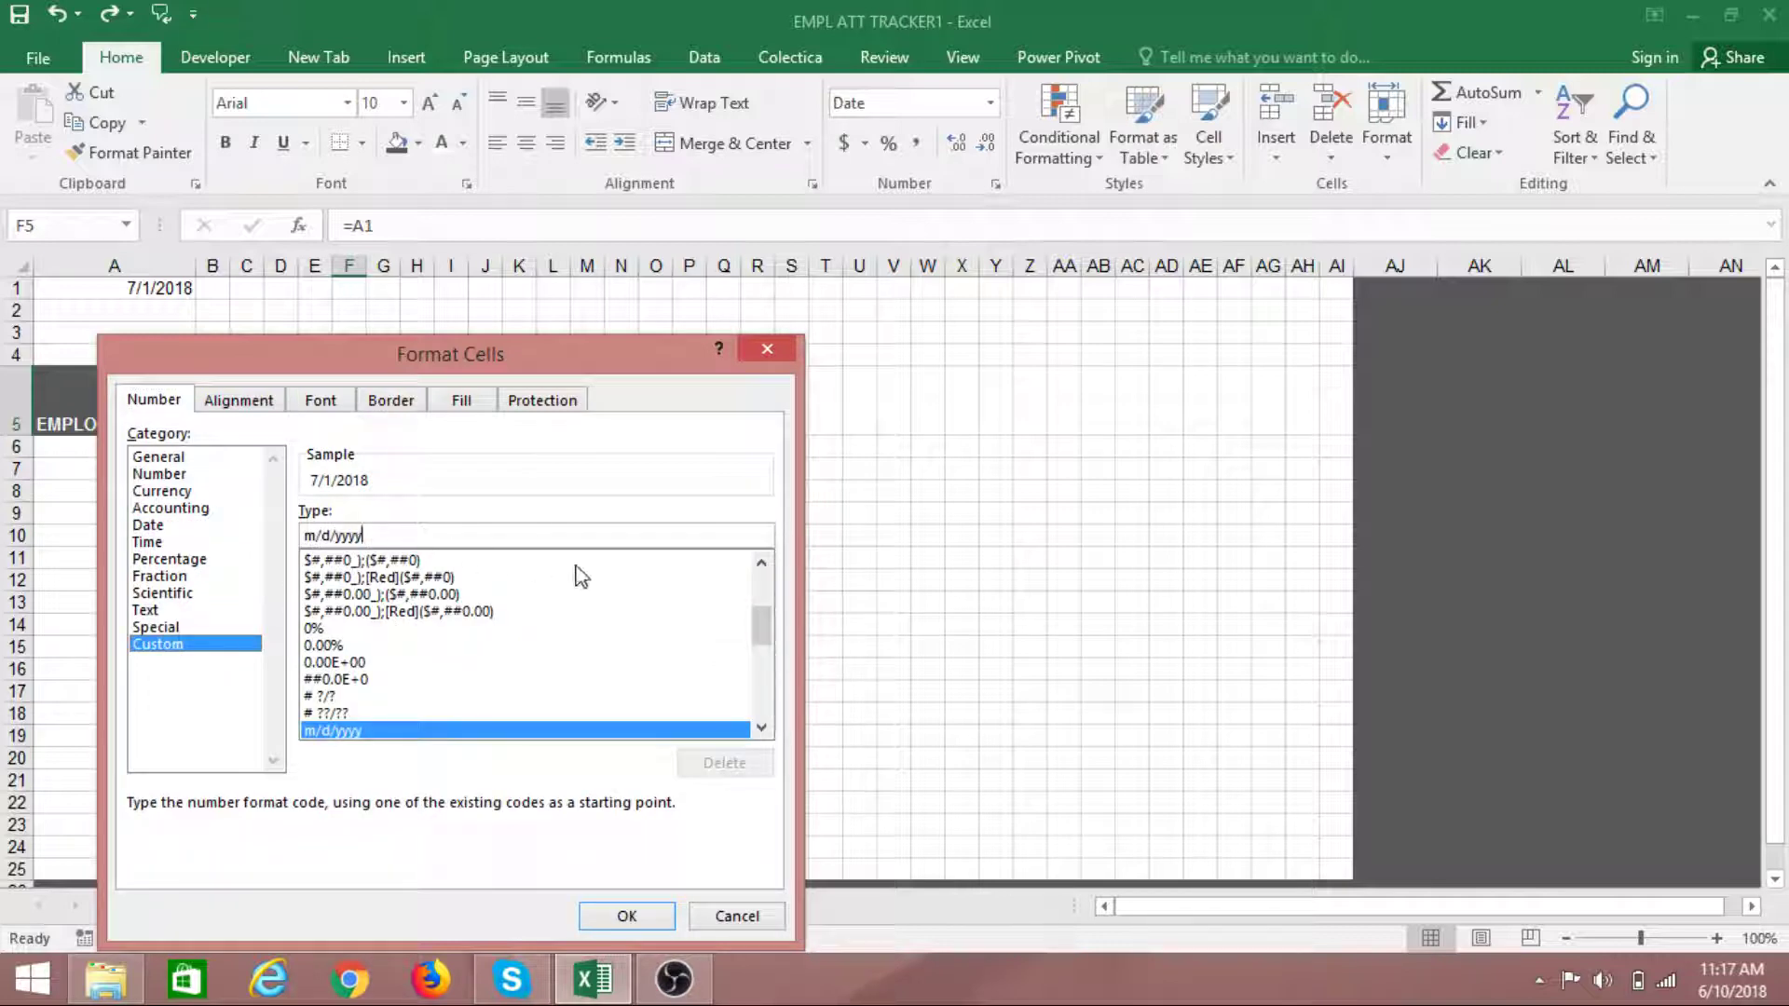
key("BackSpace")
key("BackSpace")
key("BackSpace")
key("BackSpace")
key("BackSpace")
key("BackSpace")
key("BackSpace")
key("BackSpace")
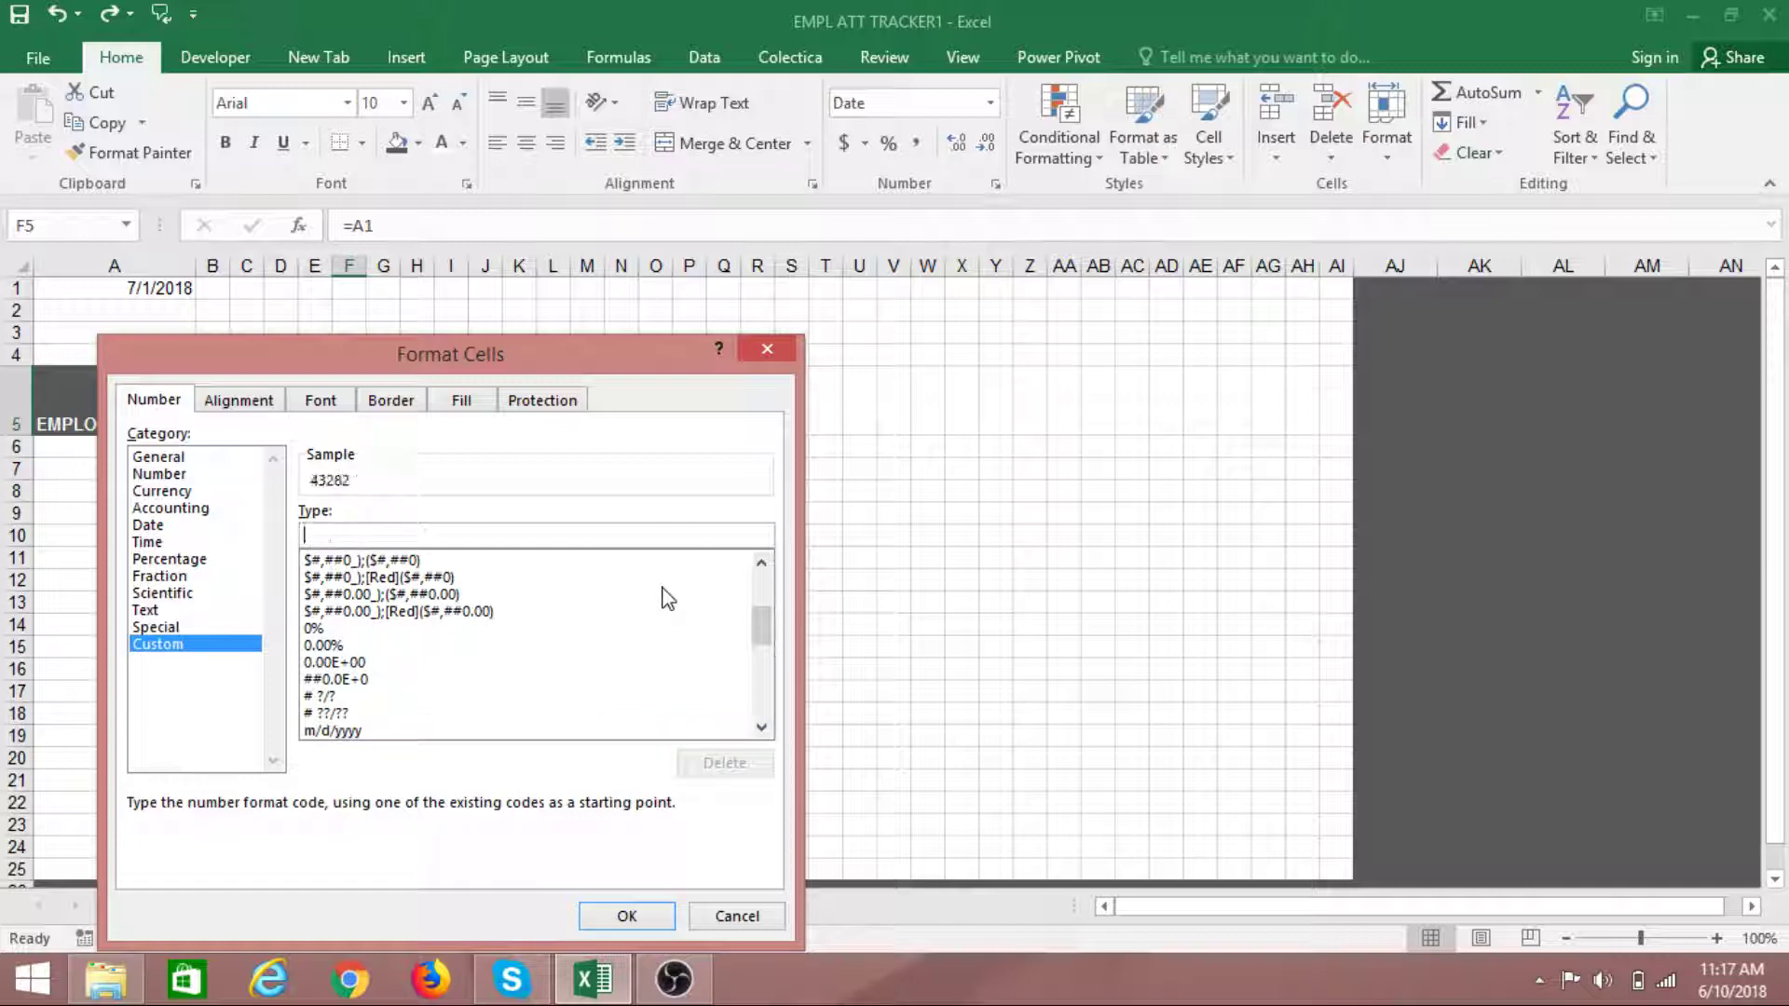
type("D")
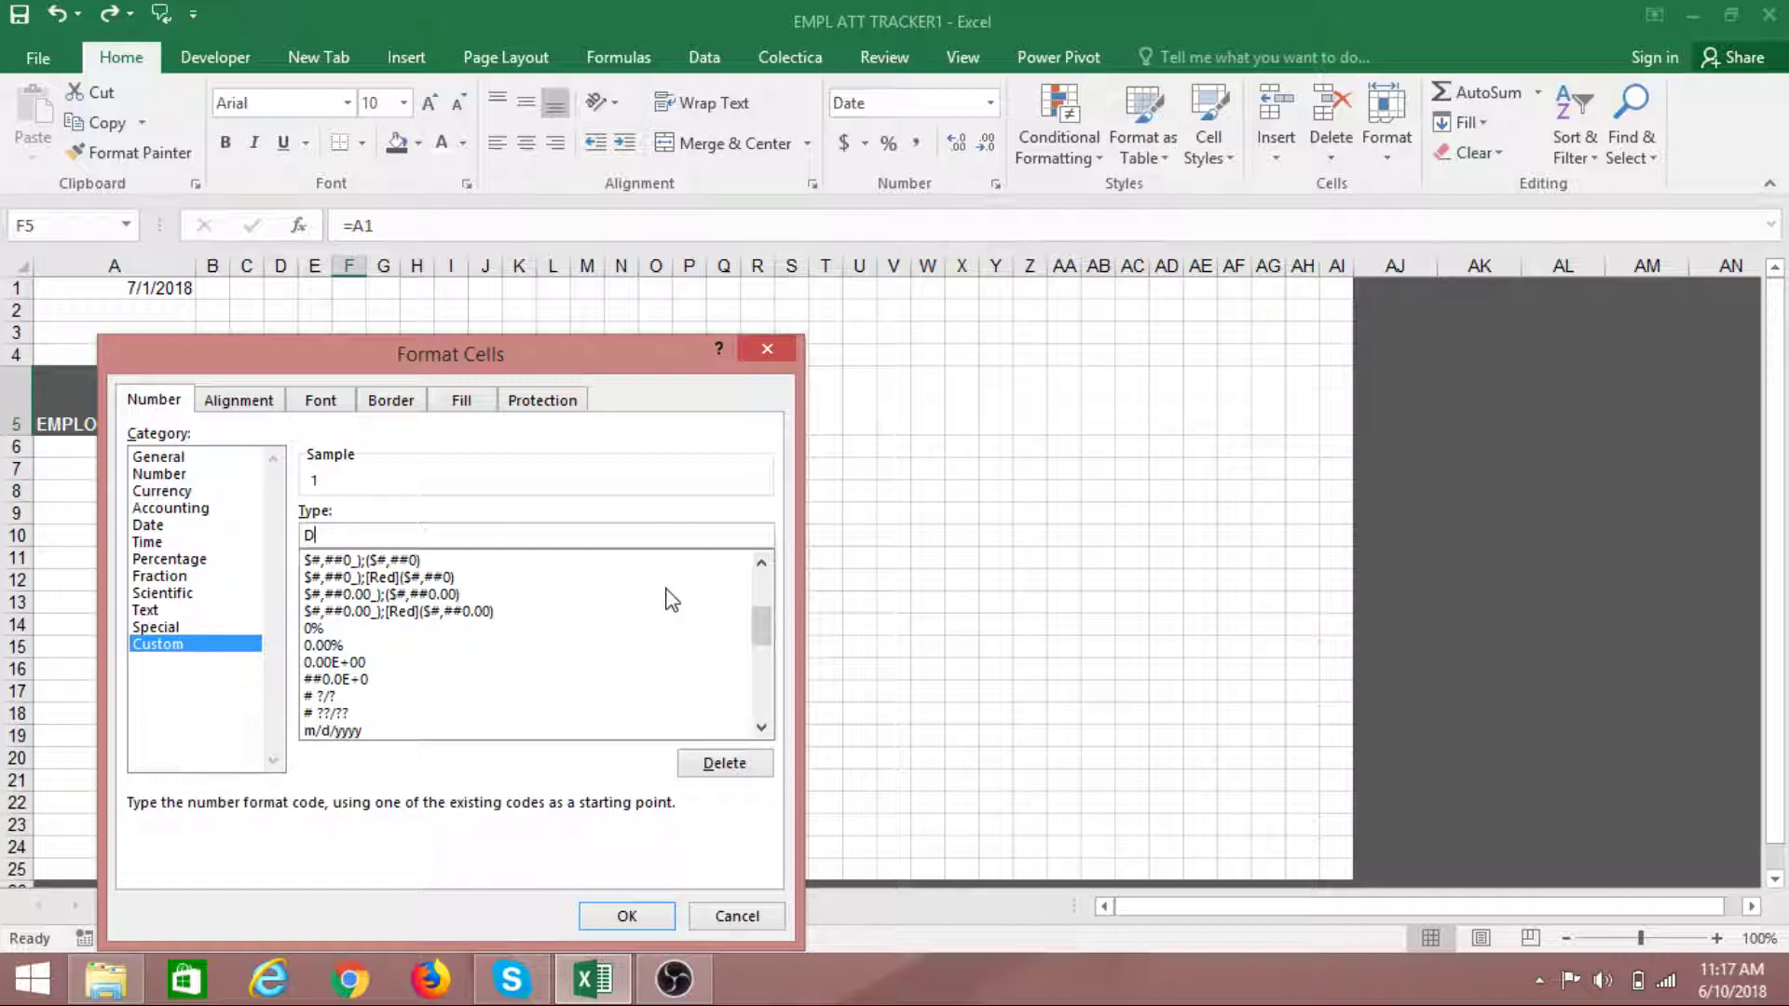
key("BackSpace")
type("d")
left_click(626, 918)
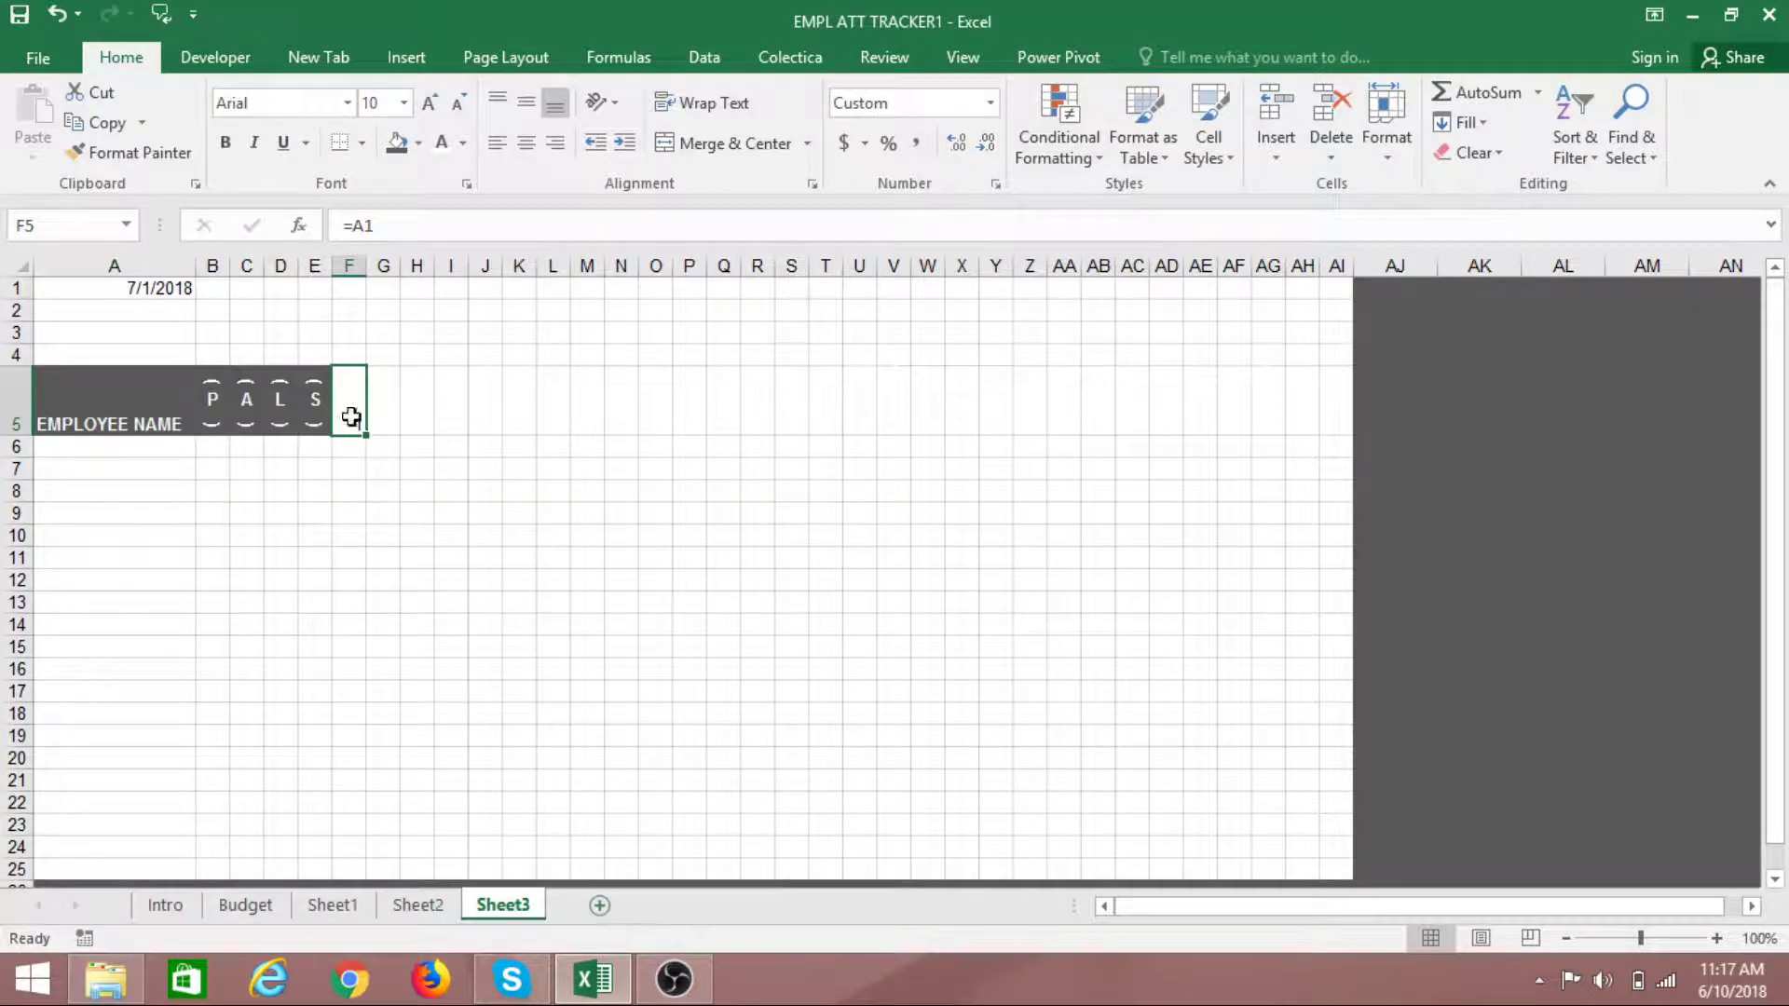
left_click(353, 557)
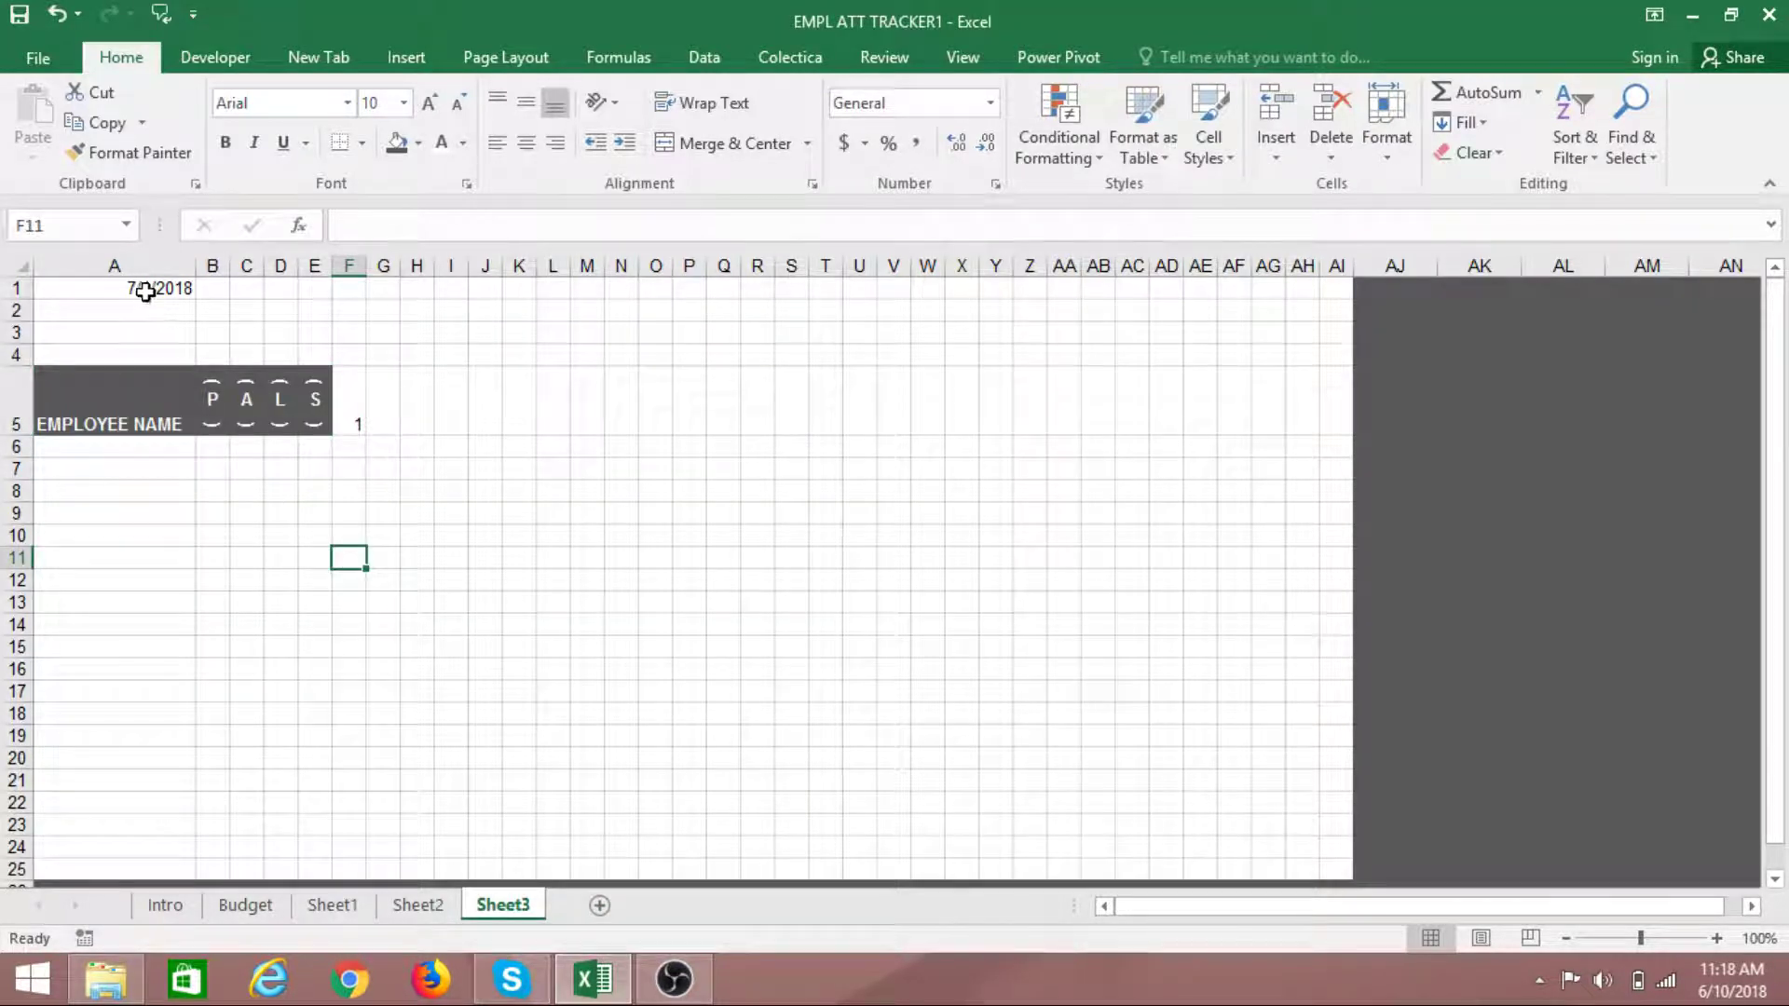
Enter the formula =F5+1 in cell G5 to produce the next day of the month
left_click(354, 414)
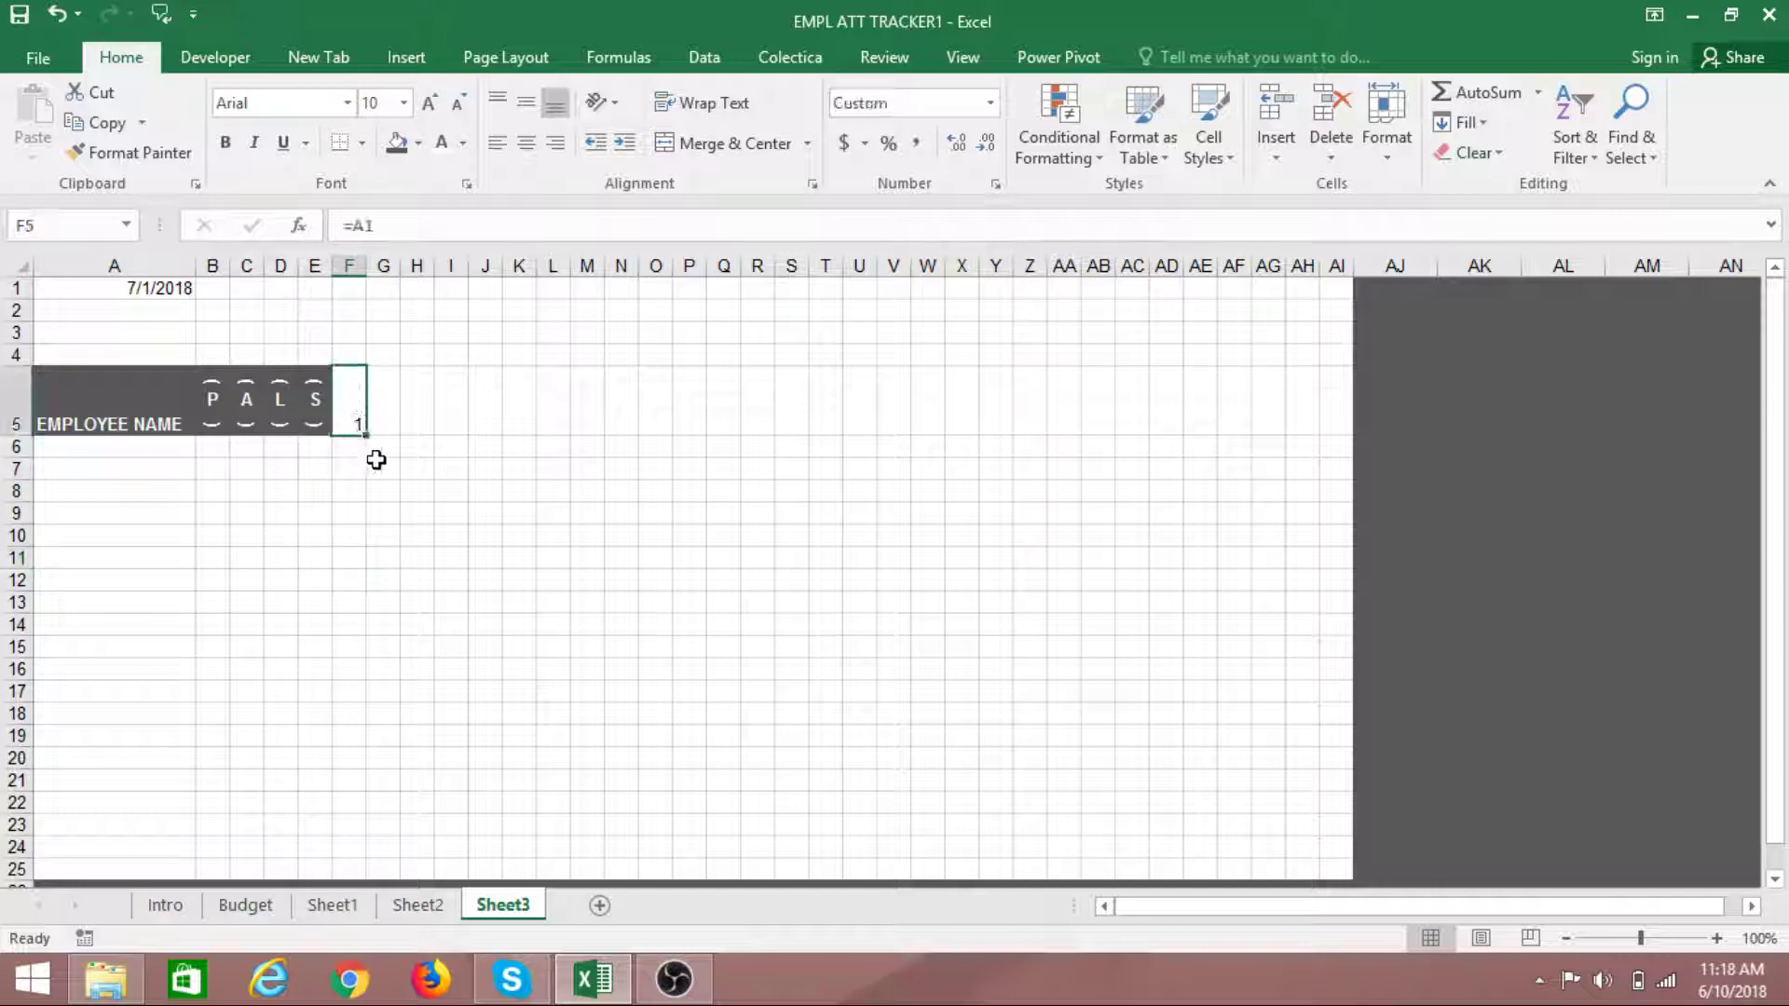
left_click(382, 418)
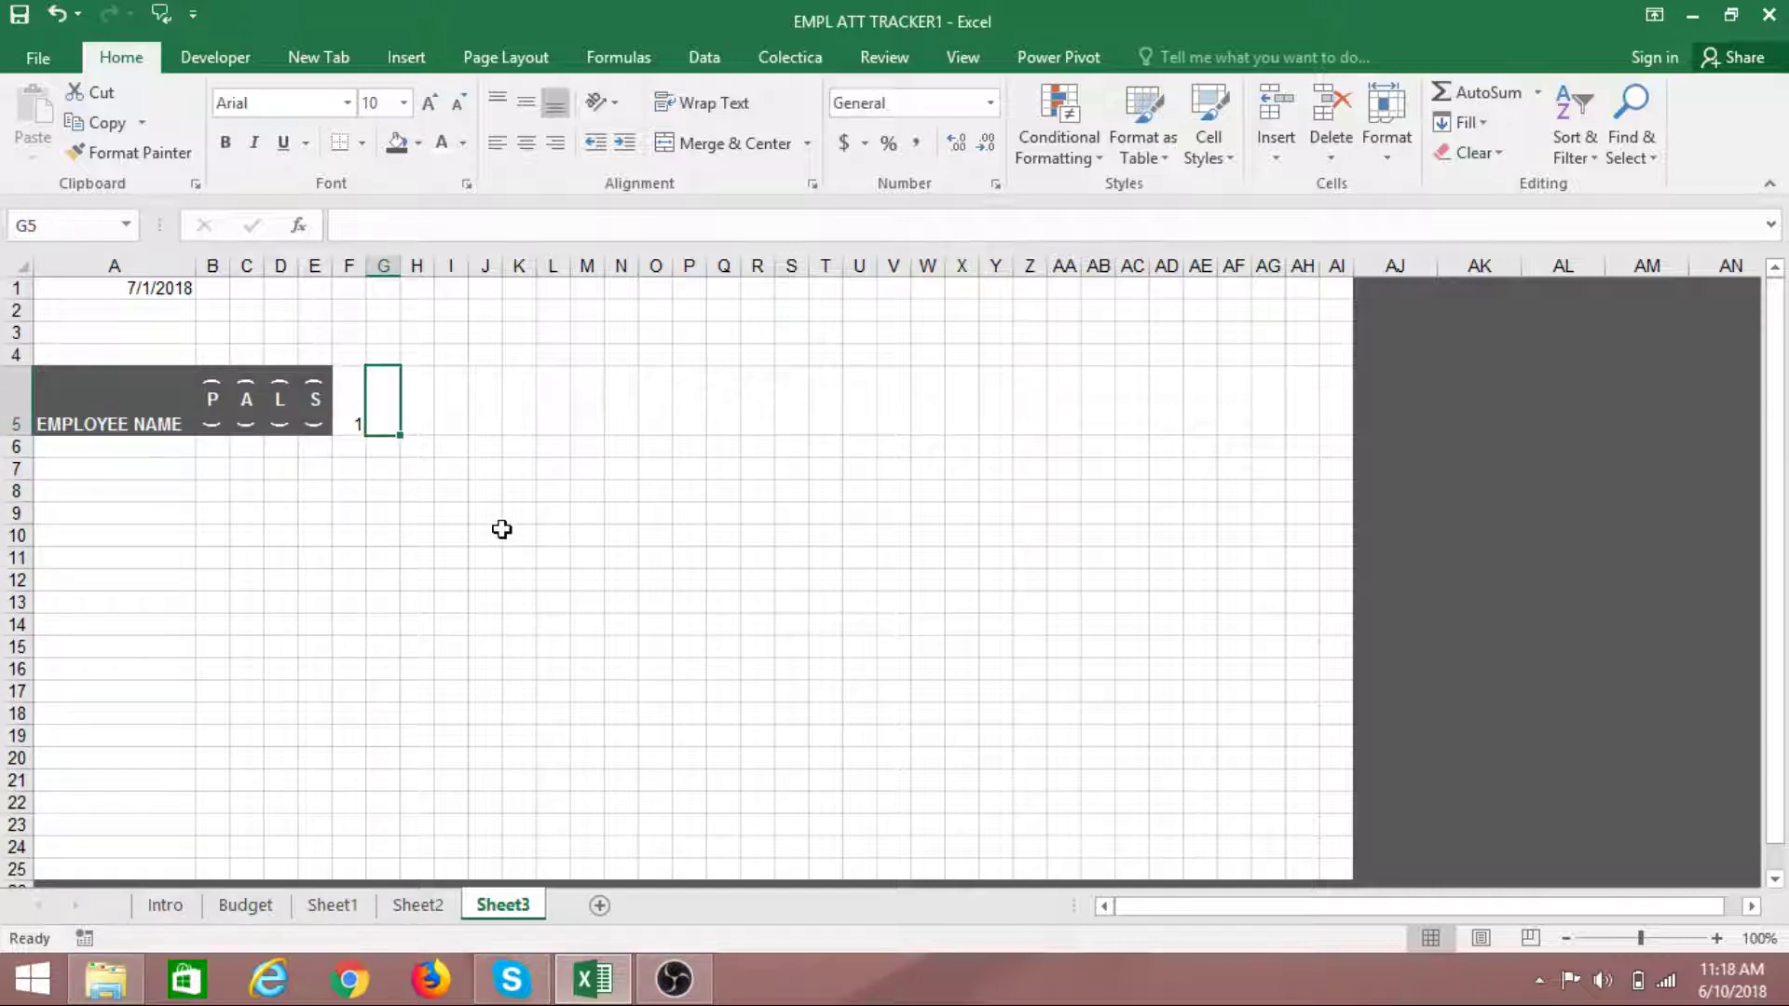
type("=")
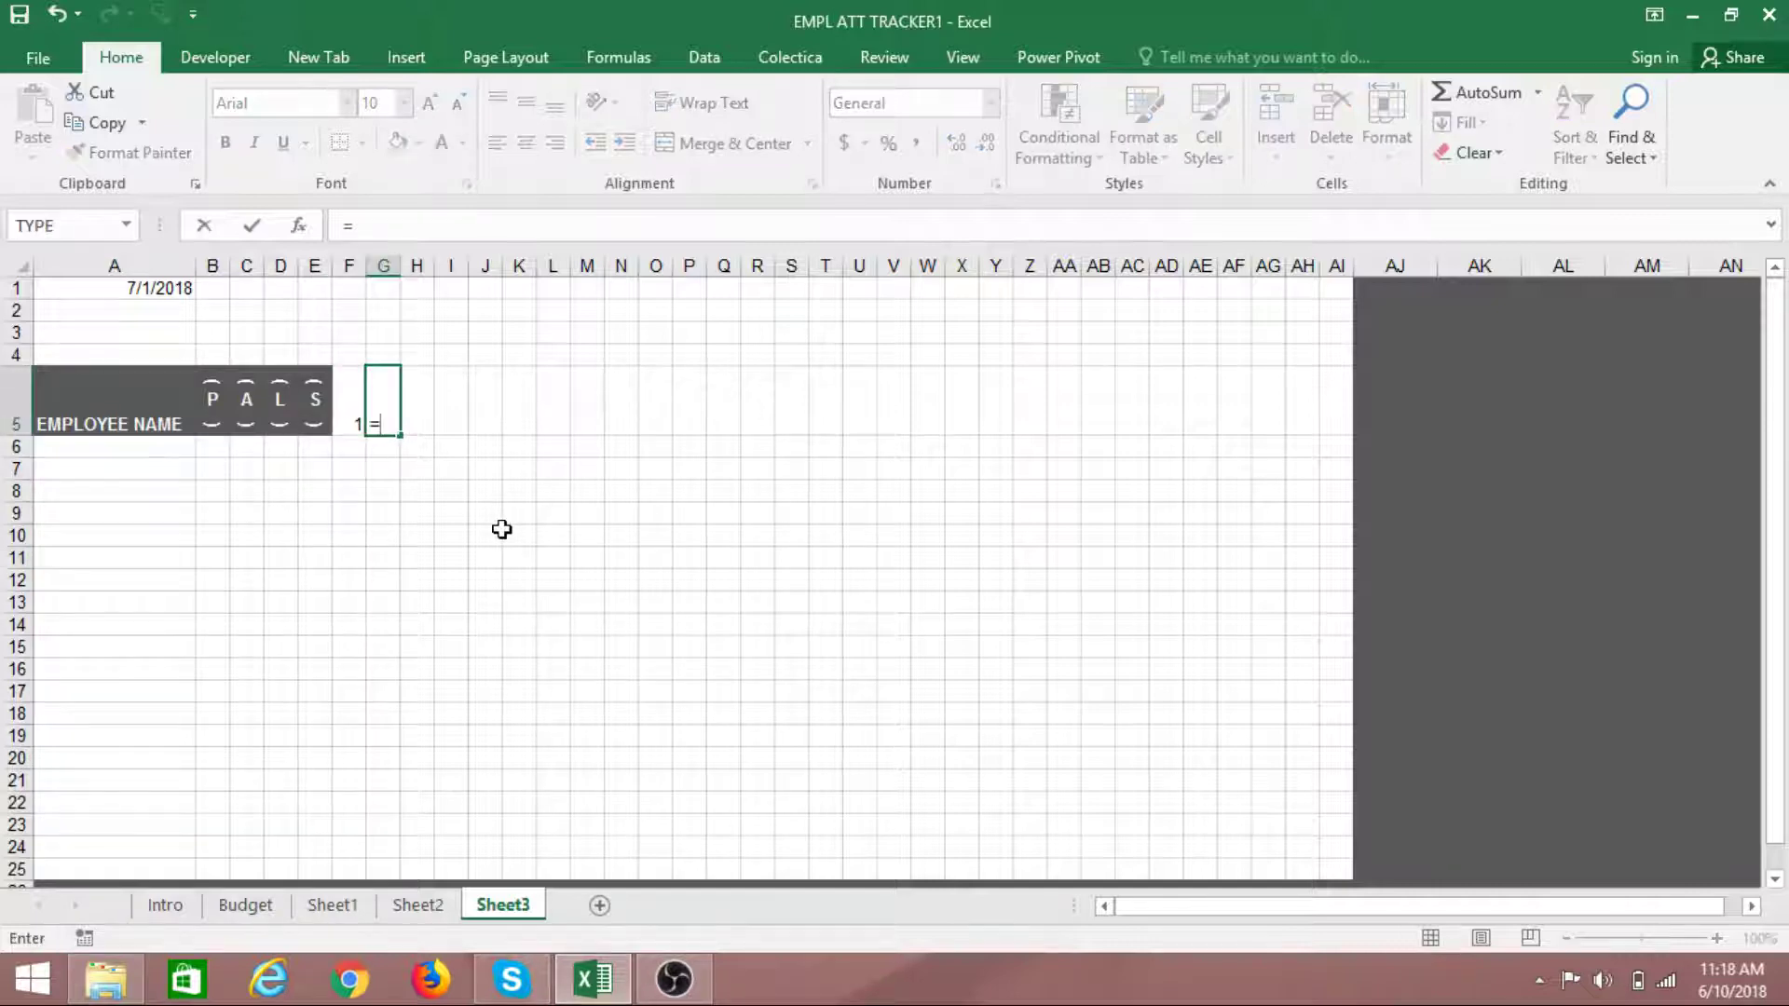
left_click(345, 418)
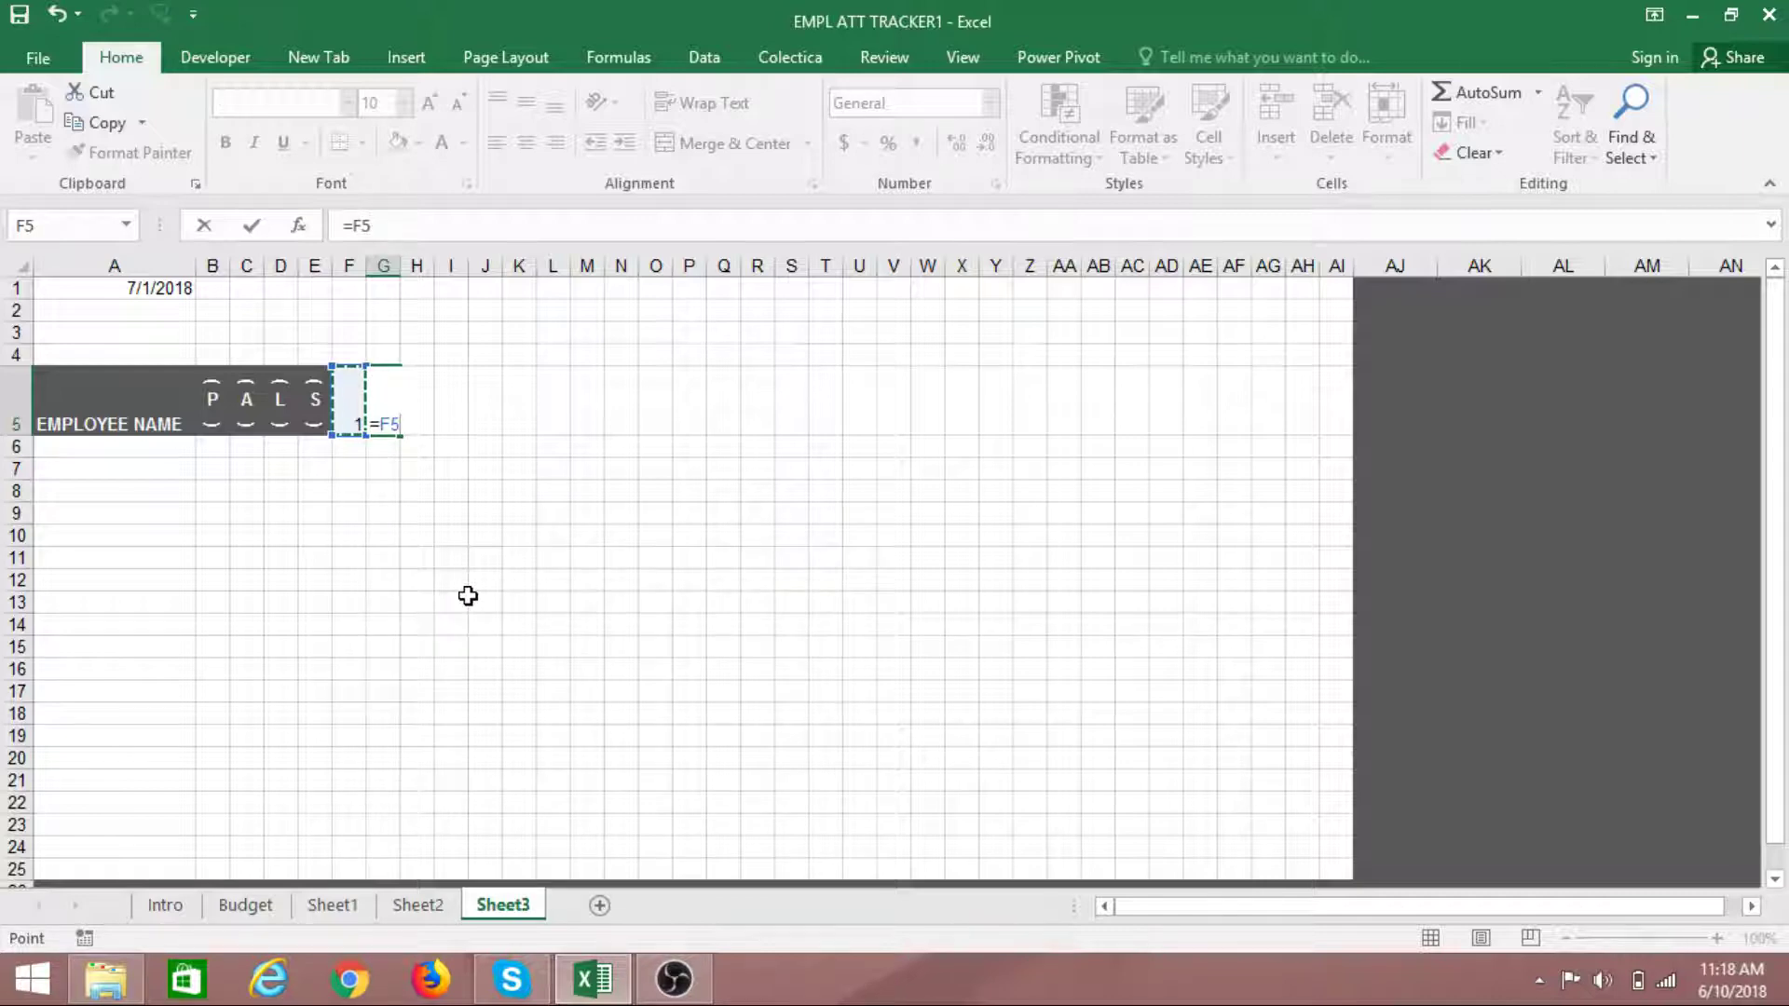
type("+1")
key("Return")
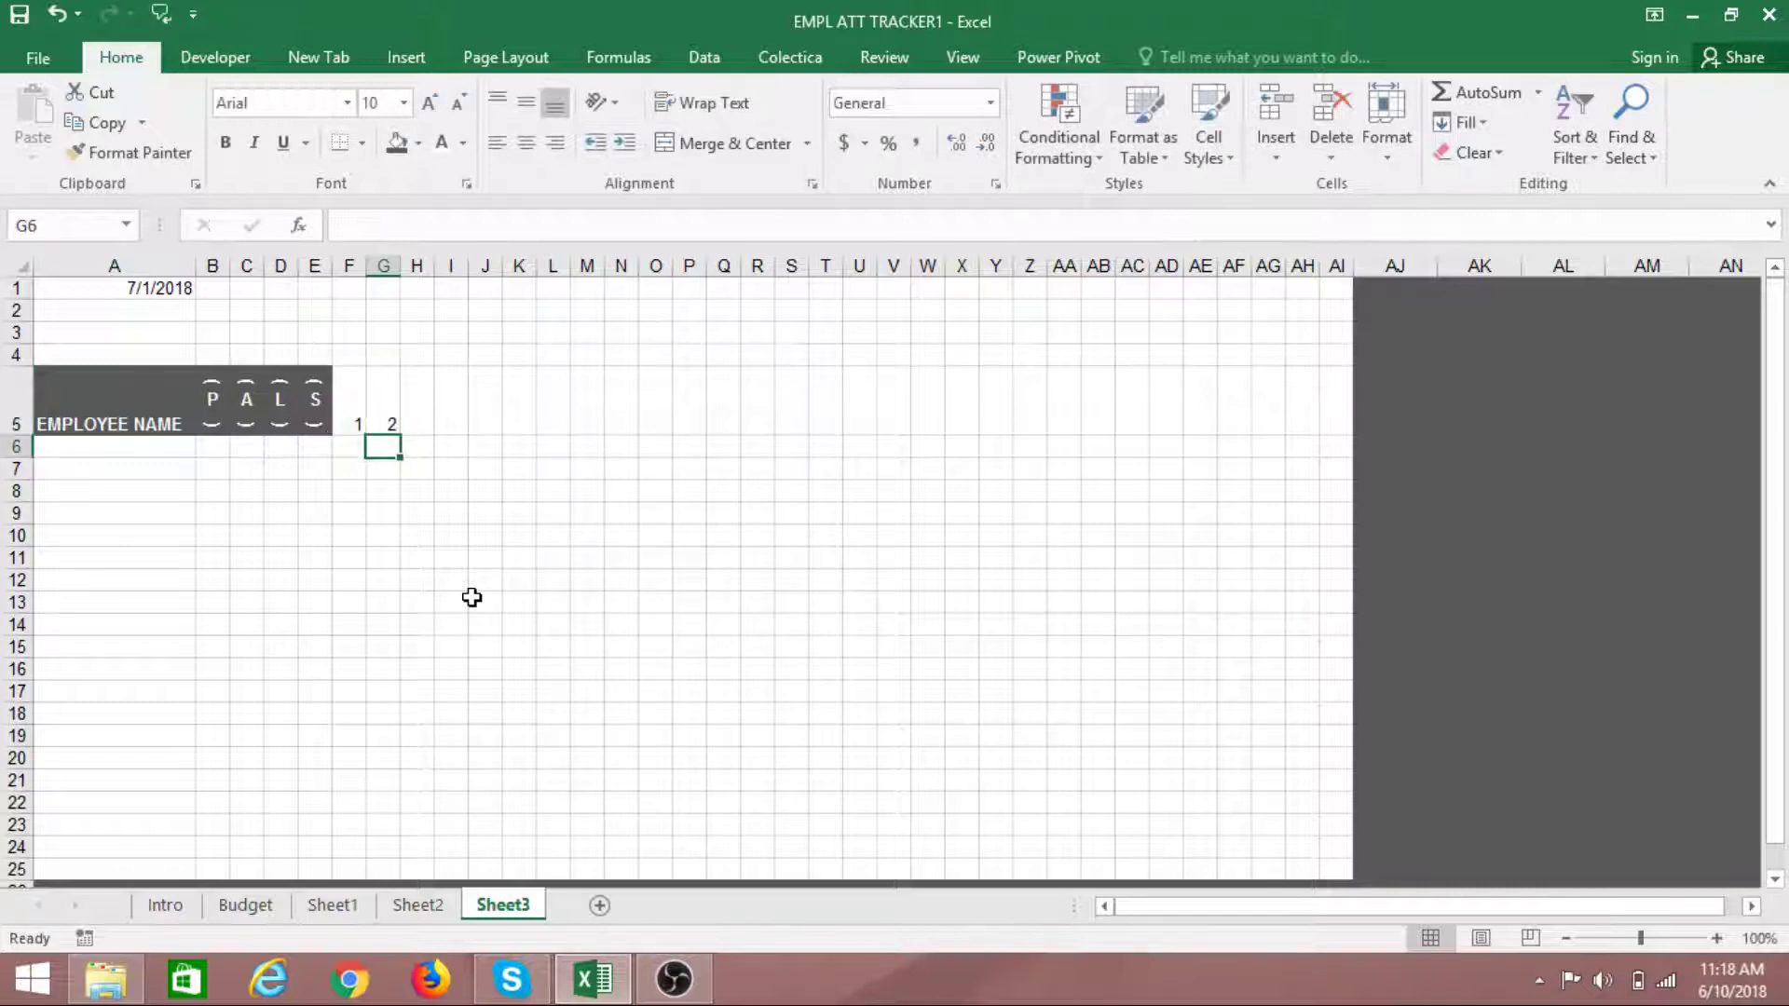
Fill the G5 formula across row 5 through AJ5 to cover all remaining days of July
left_click(384, 403)
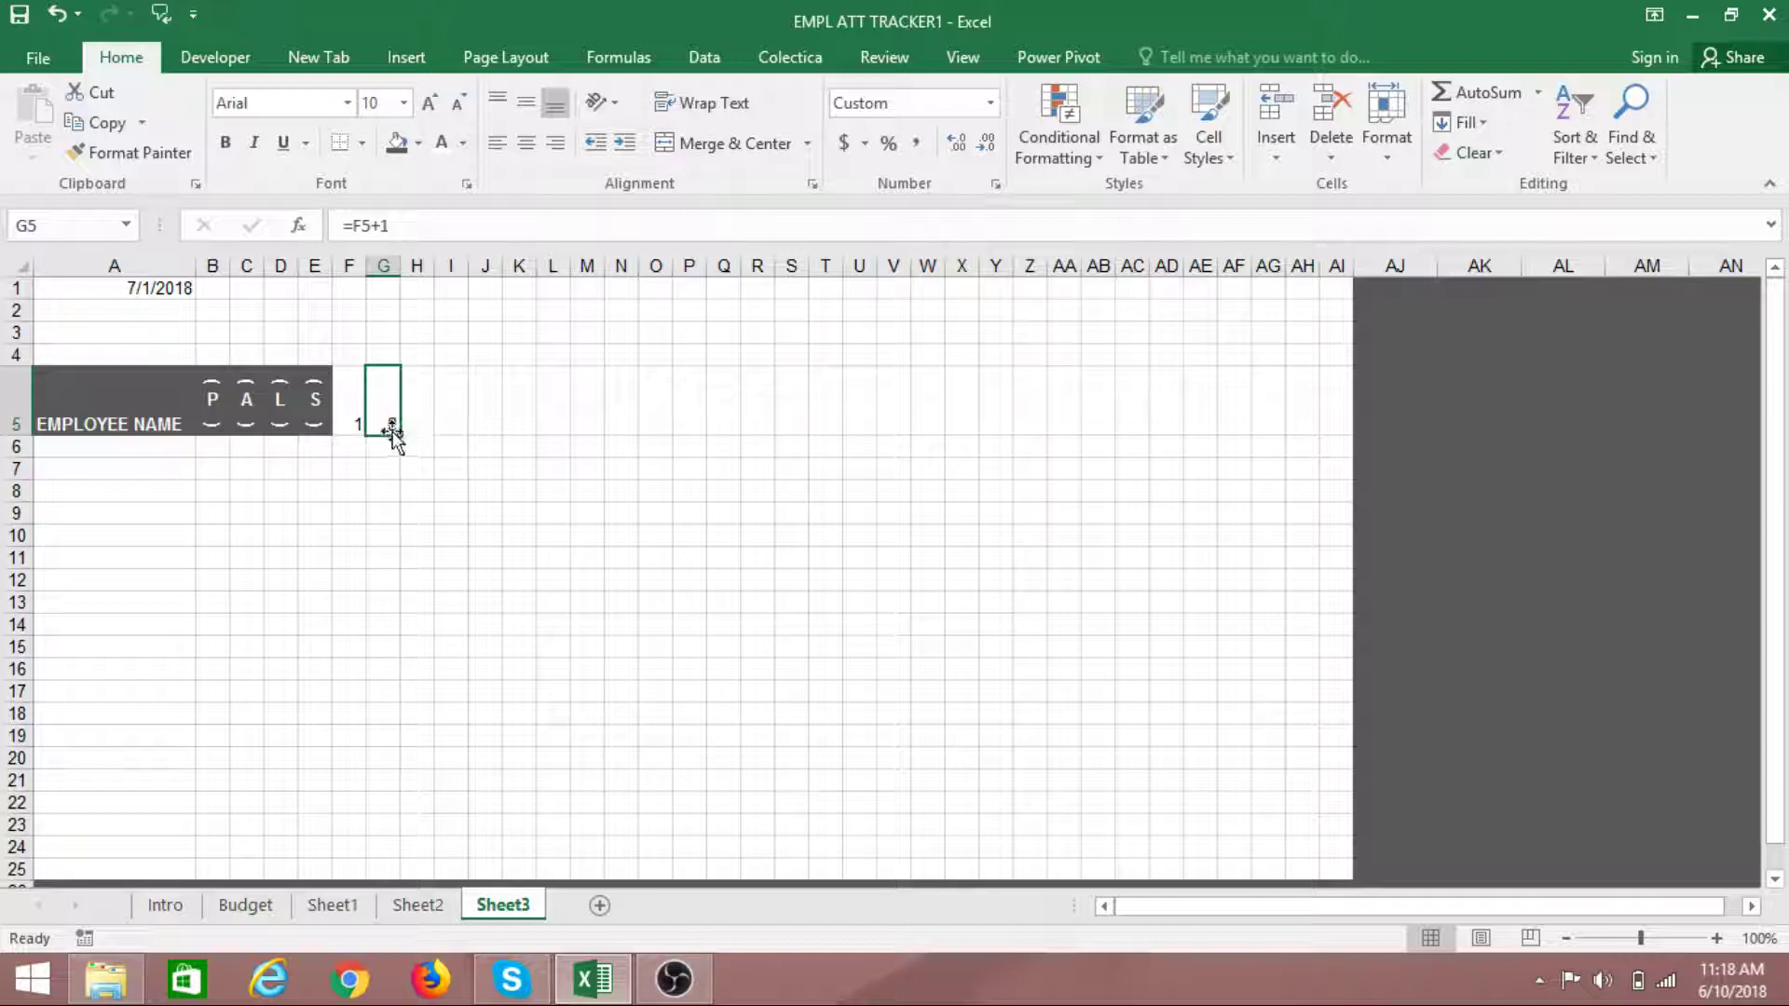
left_click_drag(399, 433, 1342, 410)
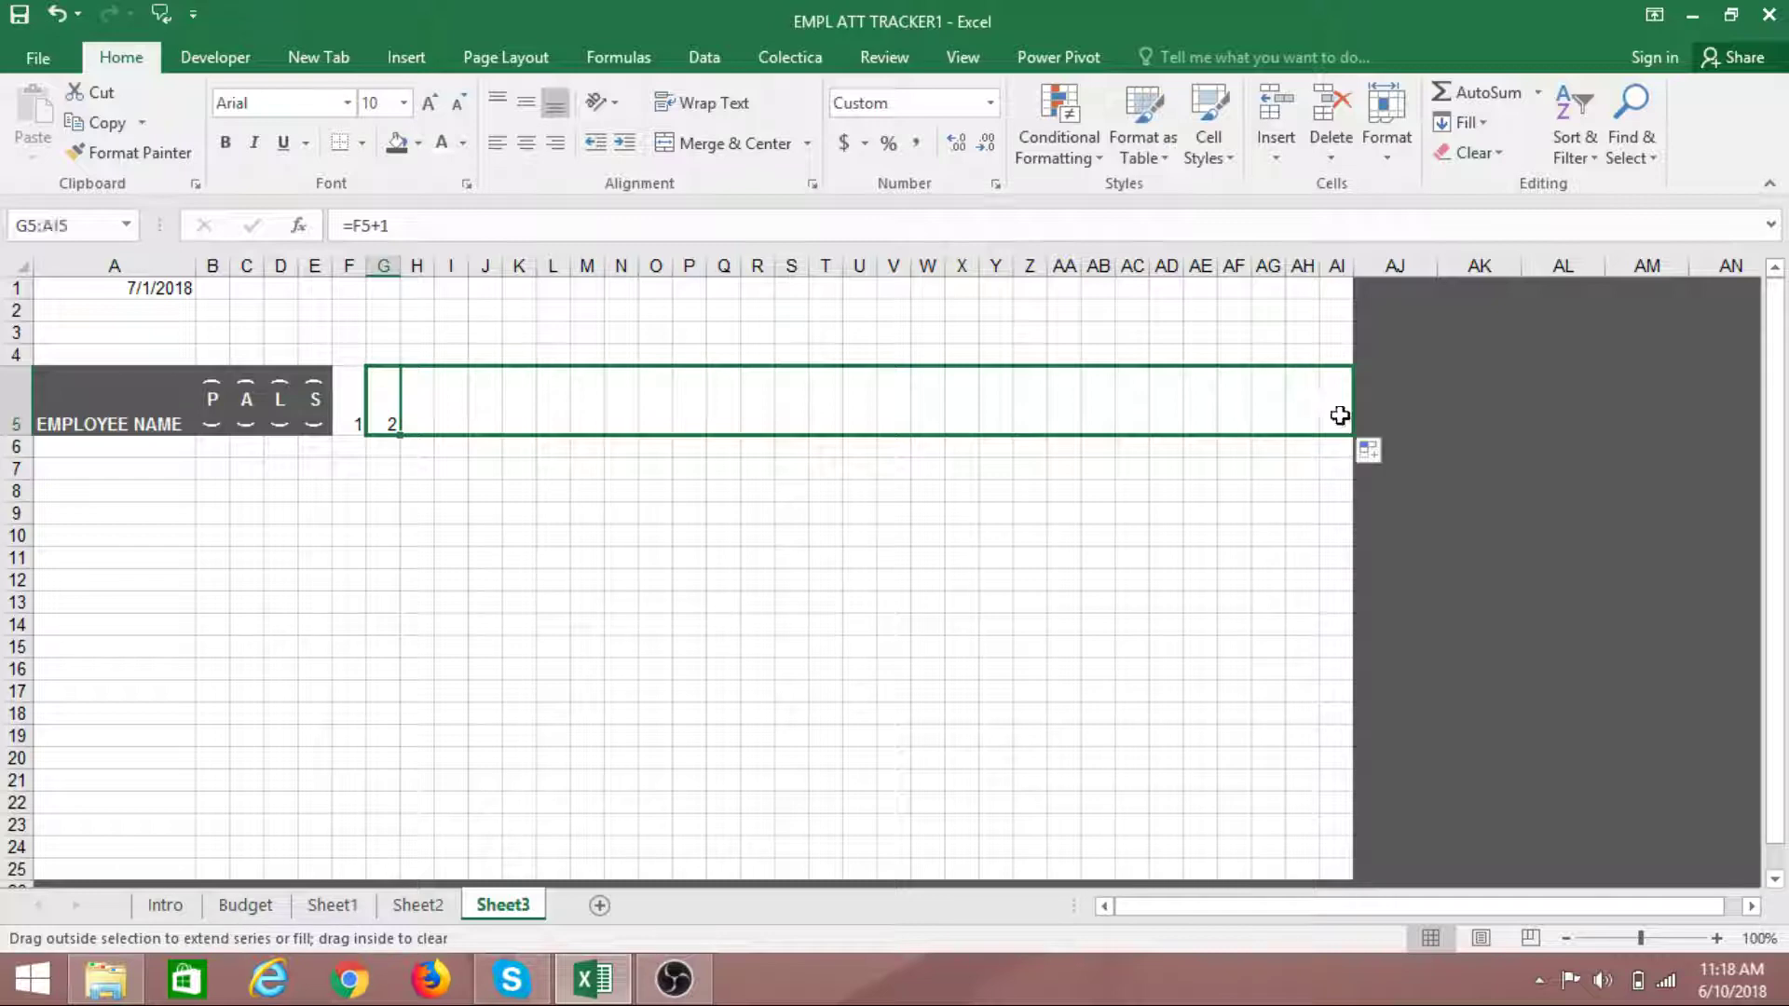
left_click(962, 625)
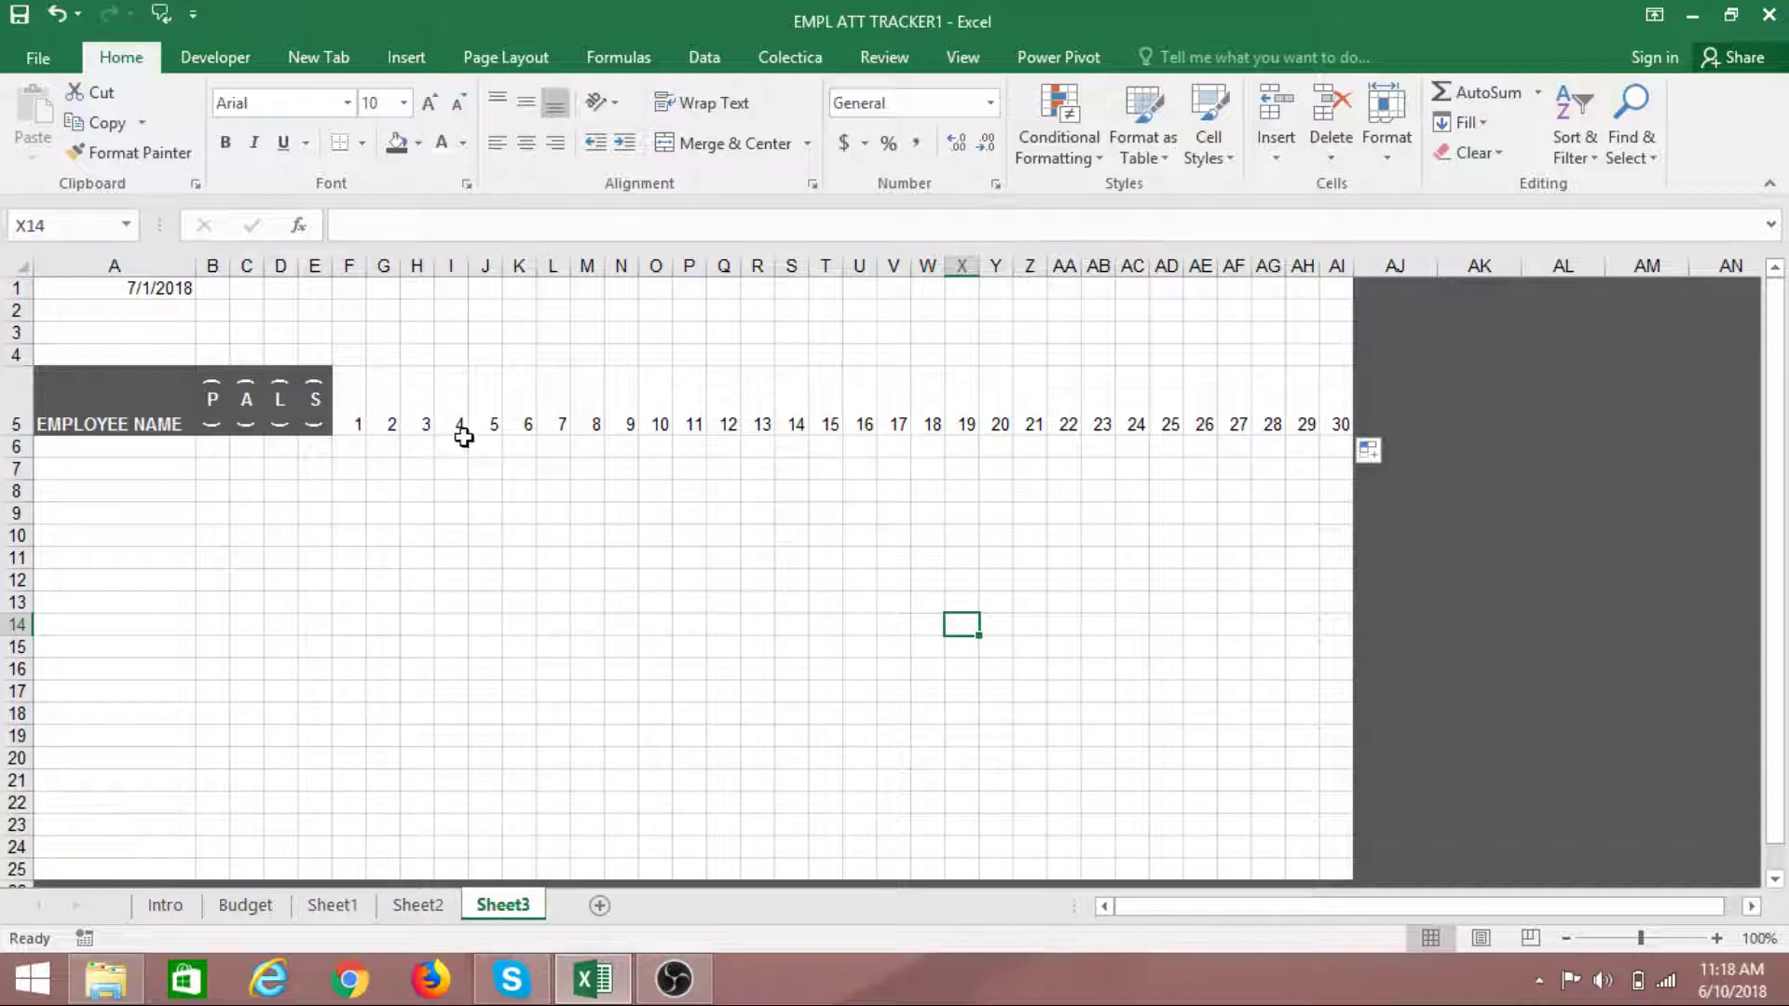
left_click(384, 421)
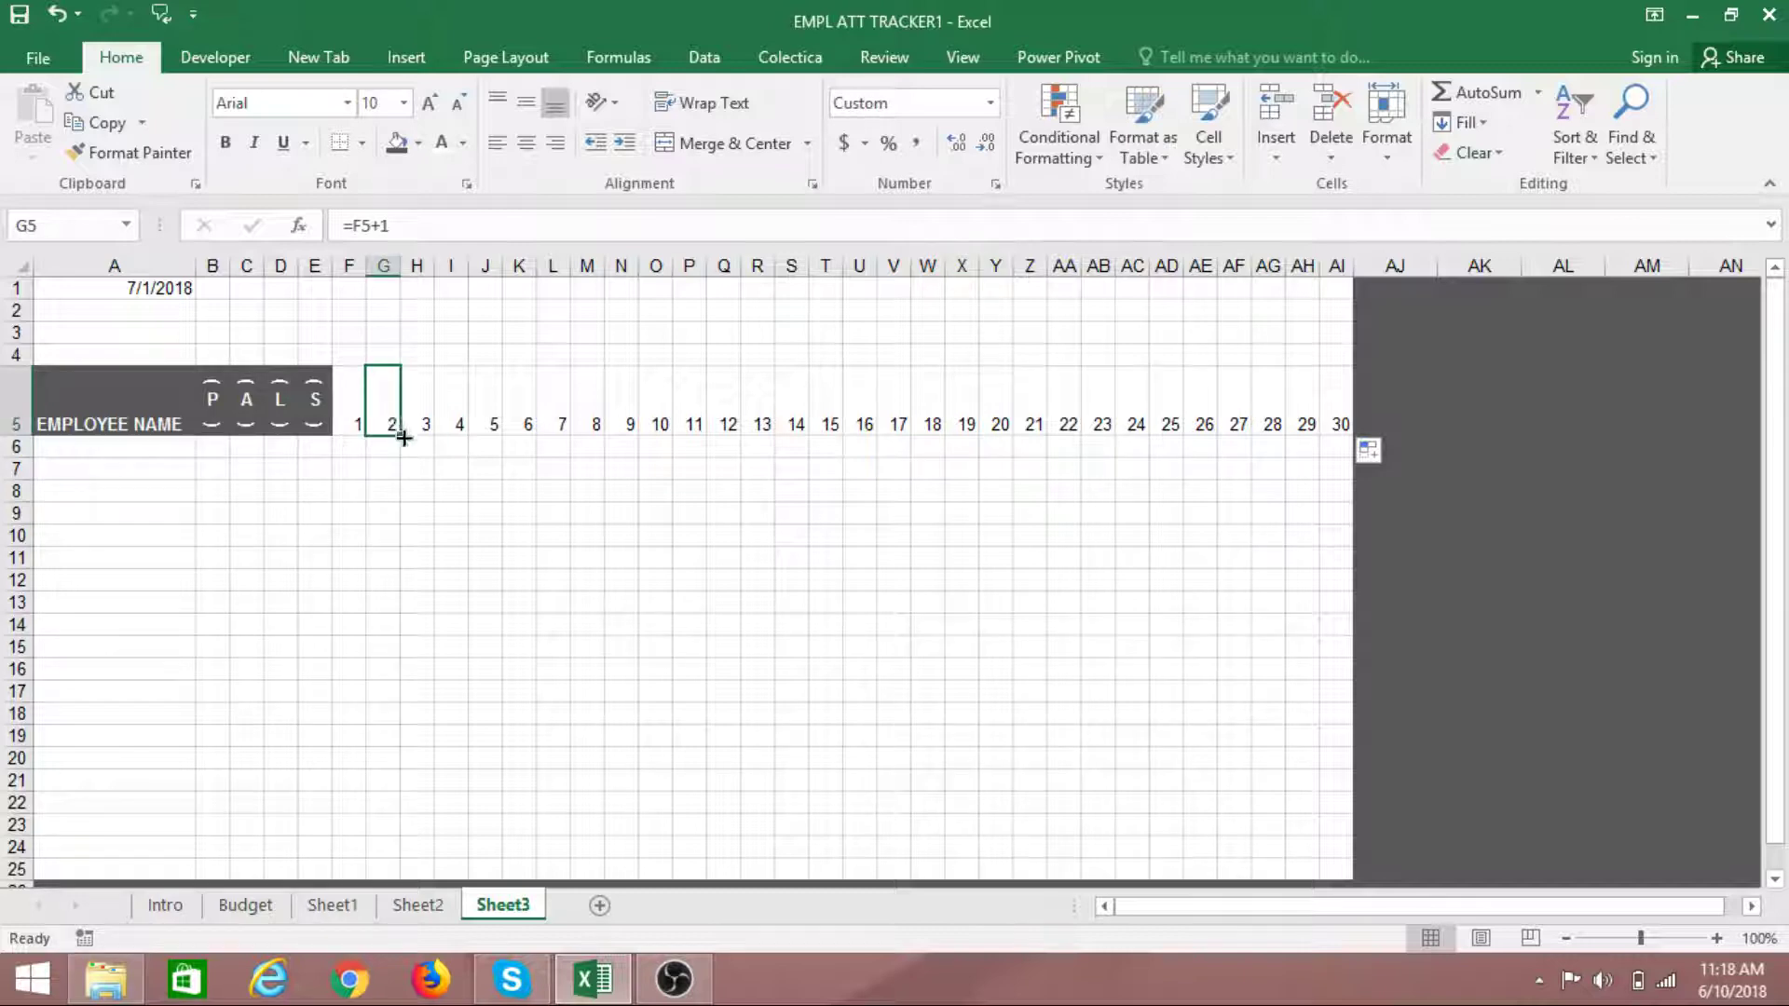
left_click_drag(403, 438, 1423, 442)
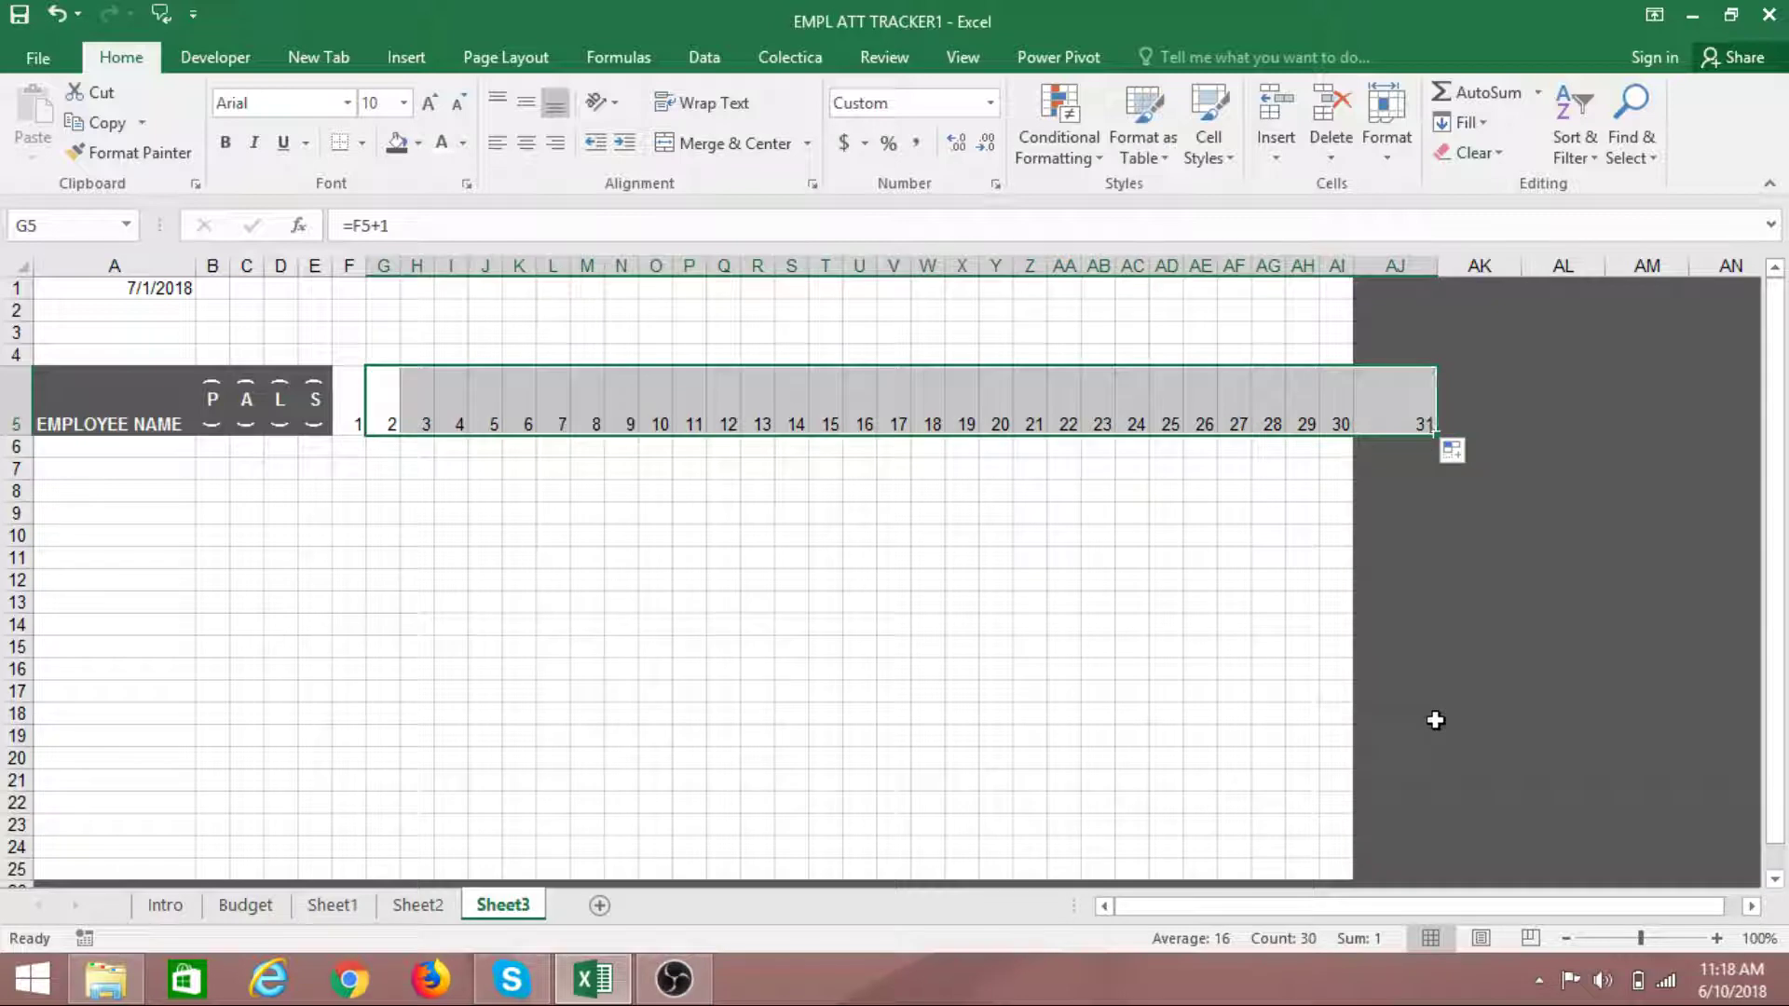
Set the width of column AJ to 3
left_click(1414, 265)
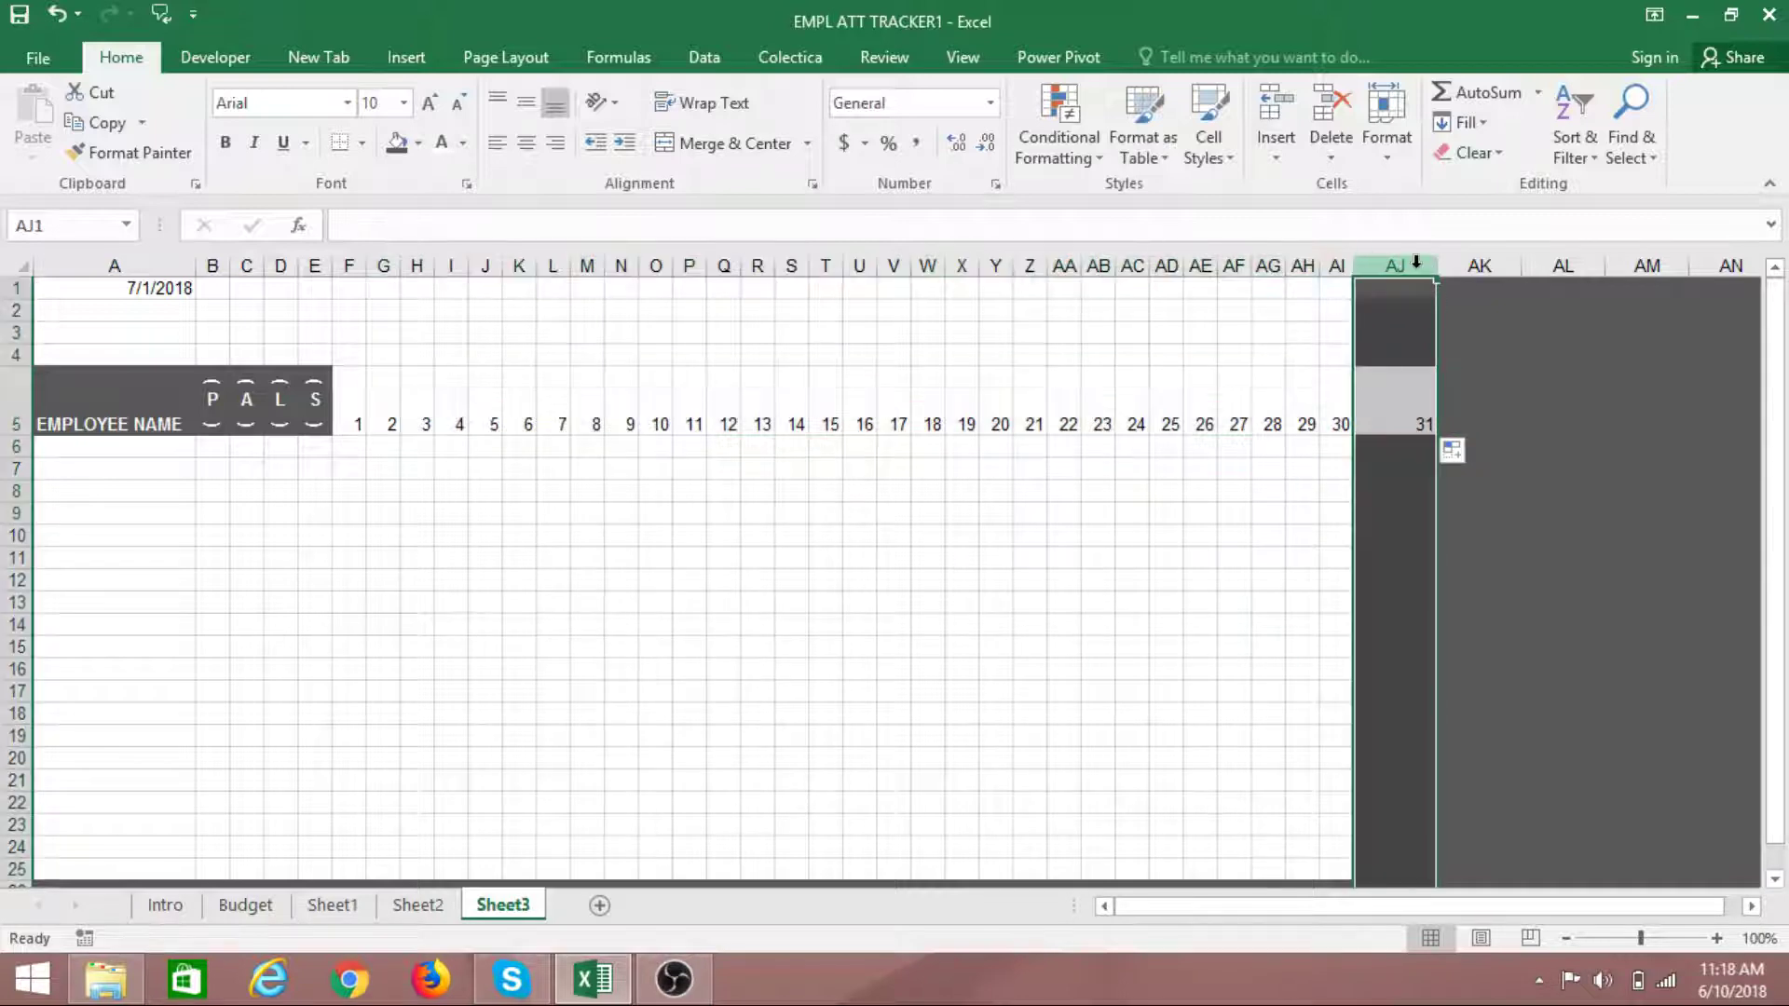
right_click(1415, 265)
left_click(1546, 582)
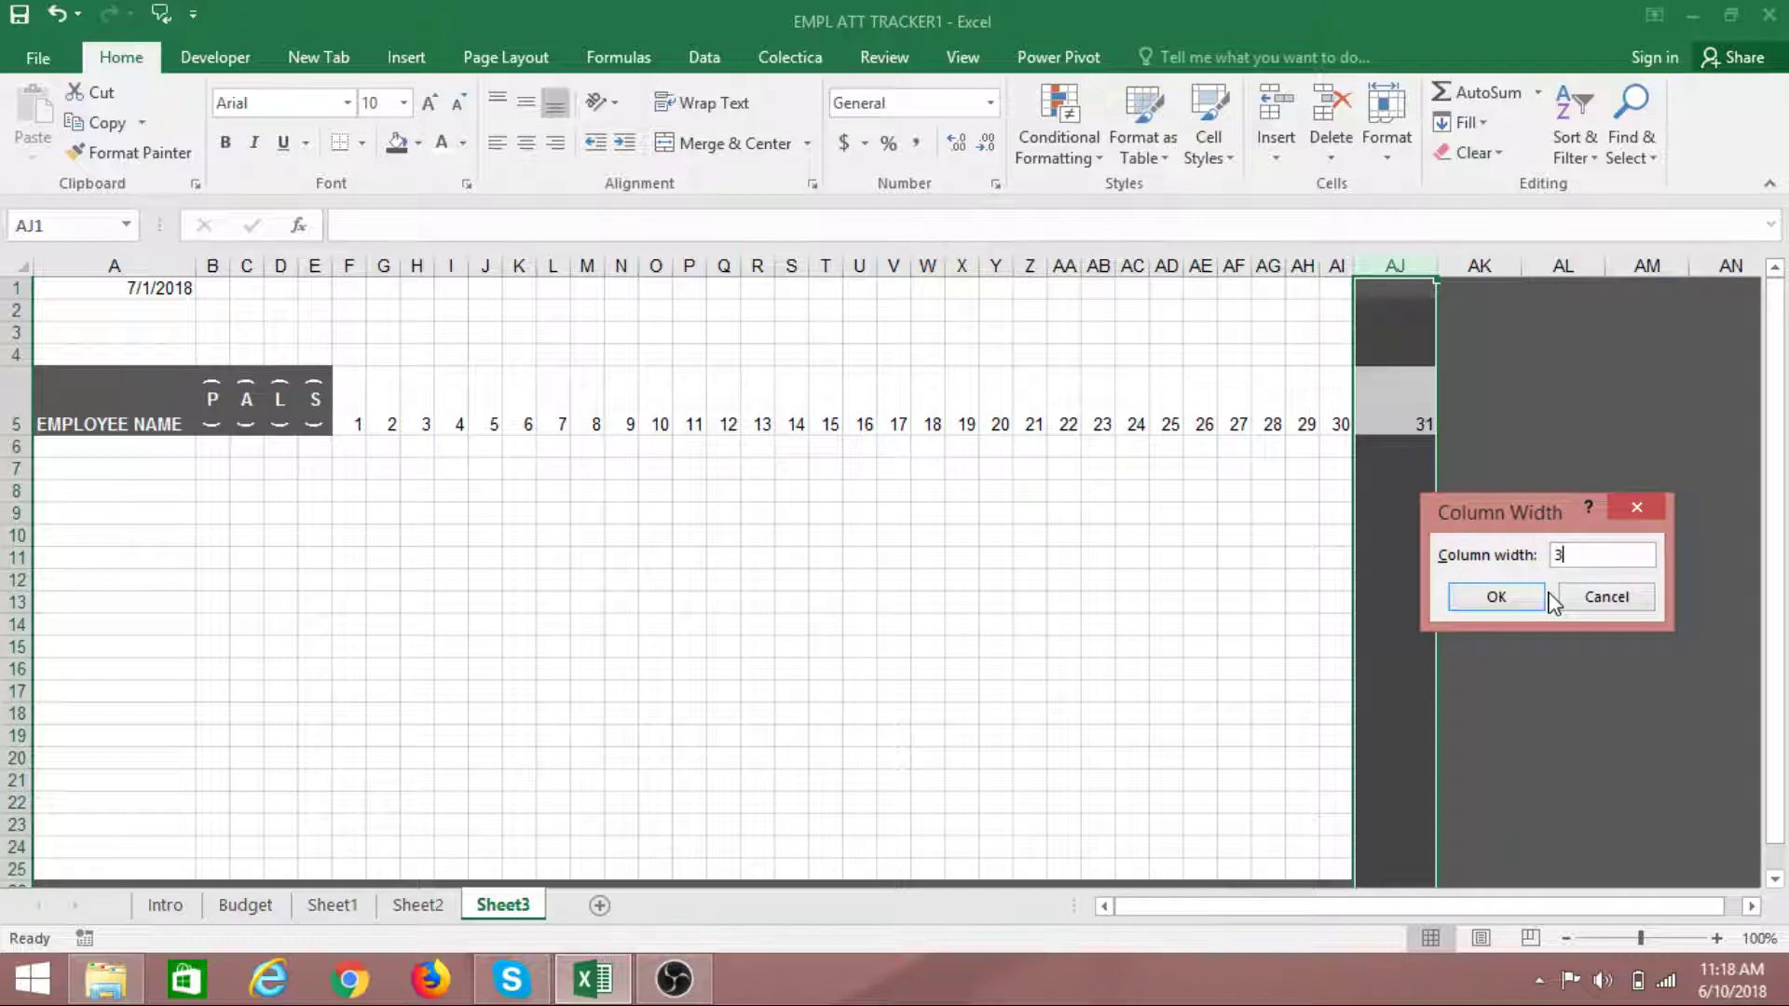
left_click(1542, 597)
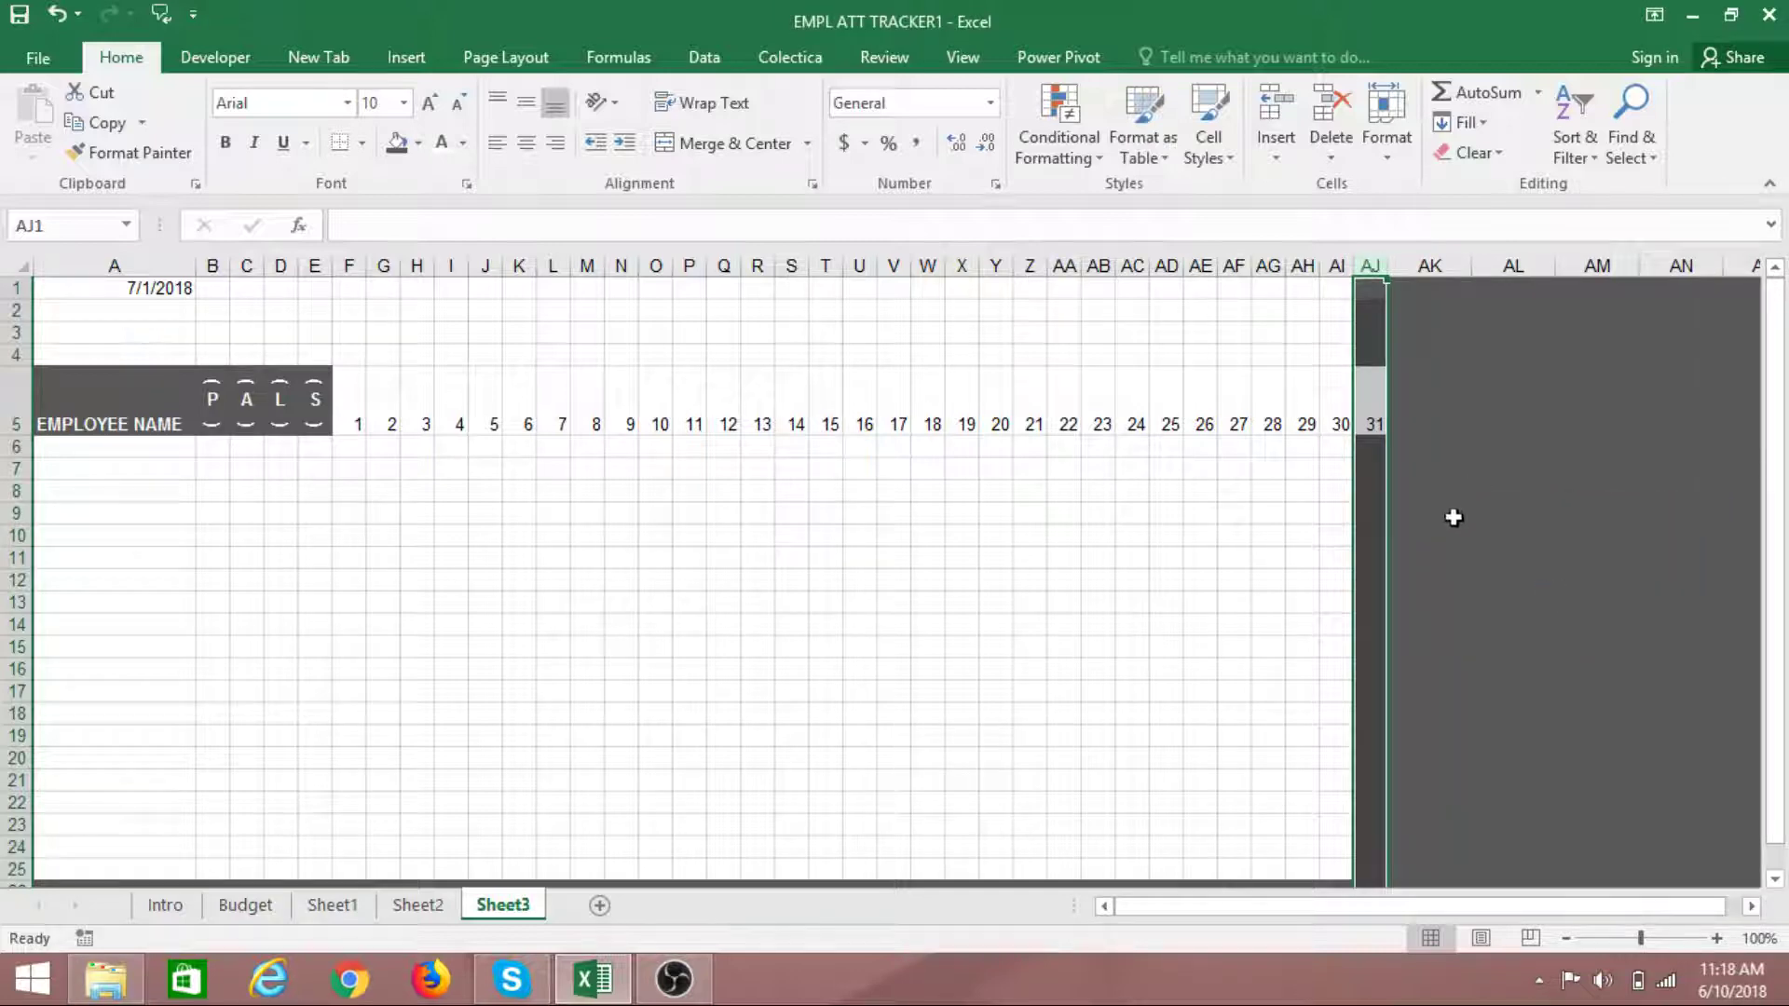
Remove the dark gray fill from column AJ by setting it to No Fill
left_click(418, 142)
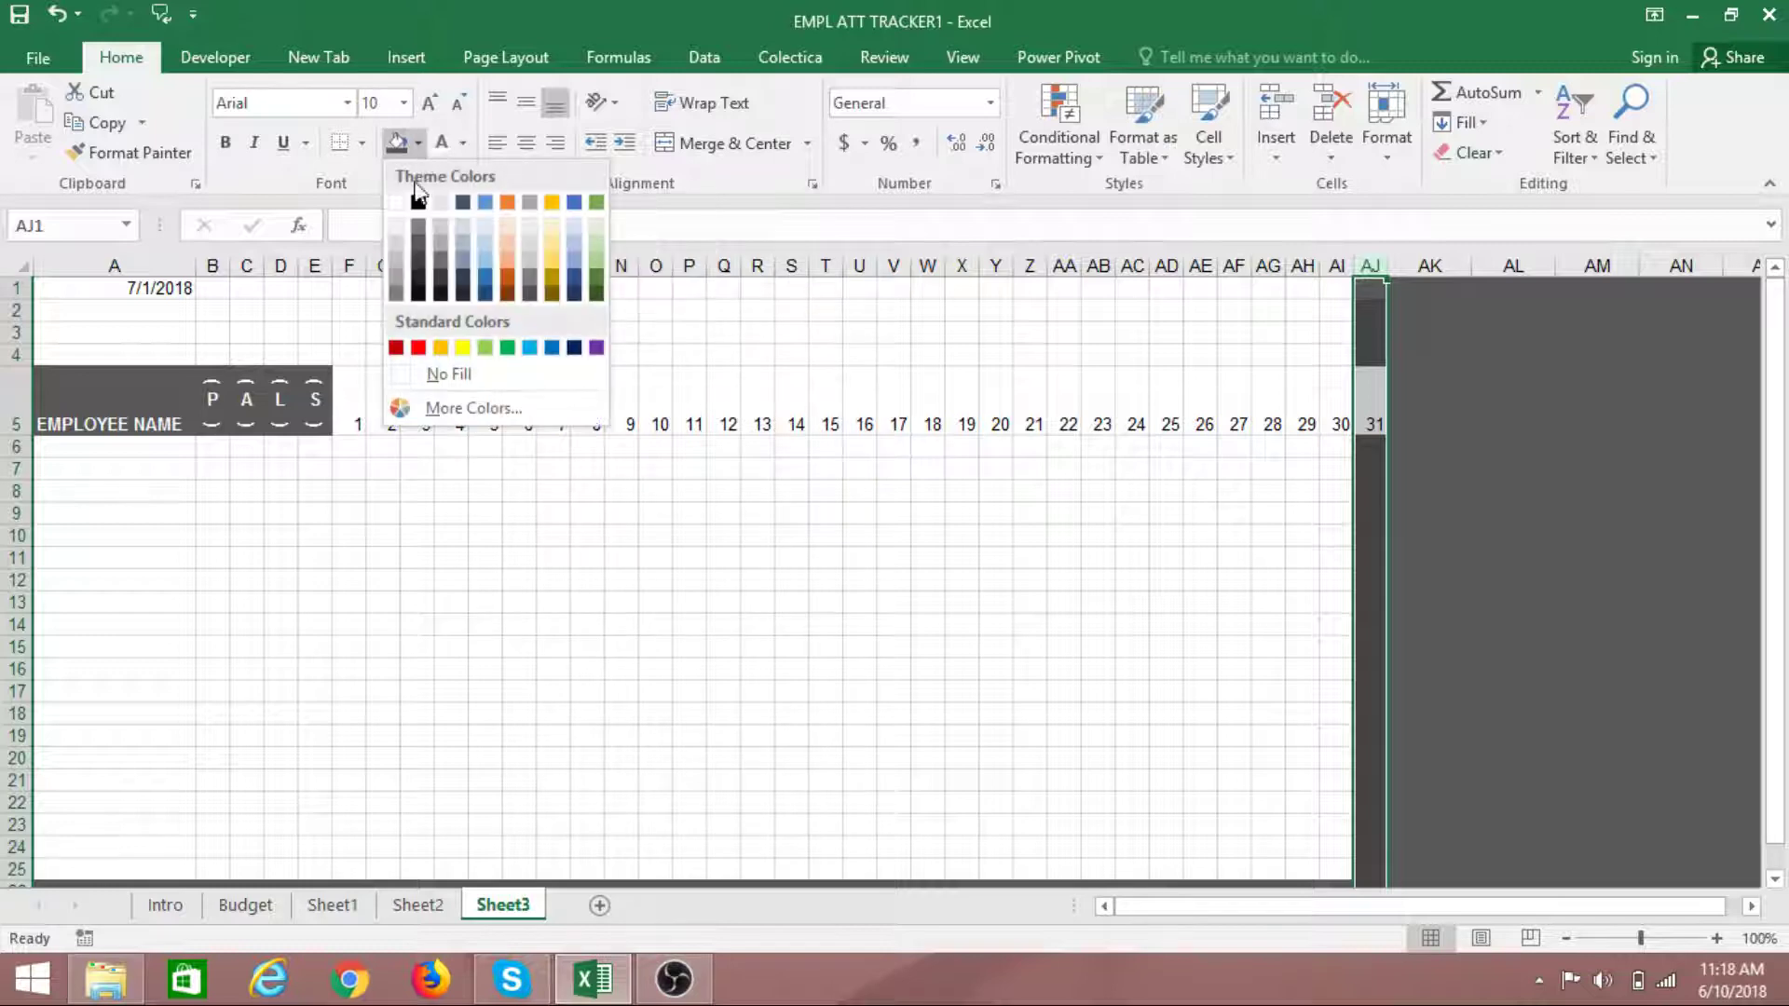
left_click(398, 377)
left_click(871, 663)
left_click(1639, 606)
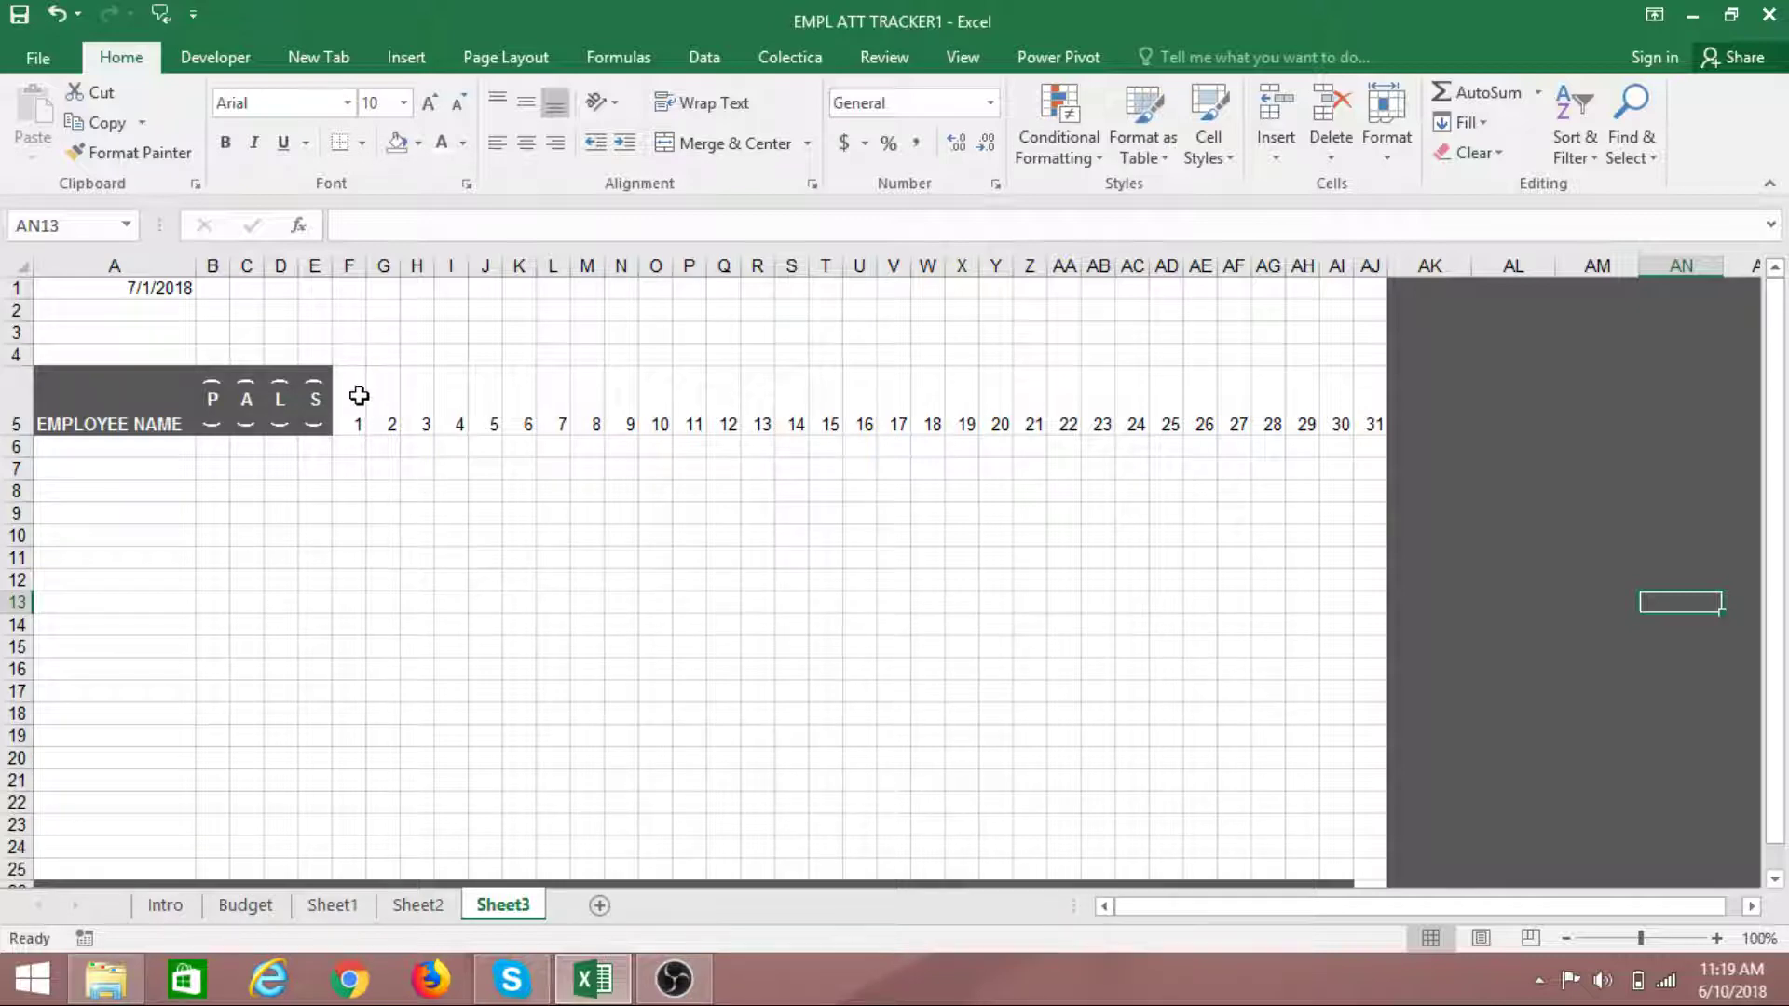
Add thin top and bottom borders to the day number cells F5:AJ5
left_click_drag(355, 395, 1377, 424)
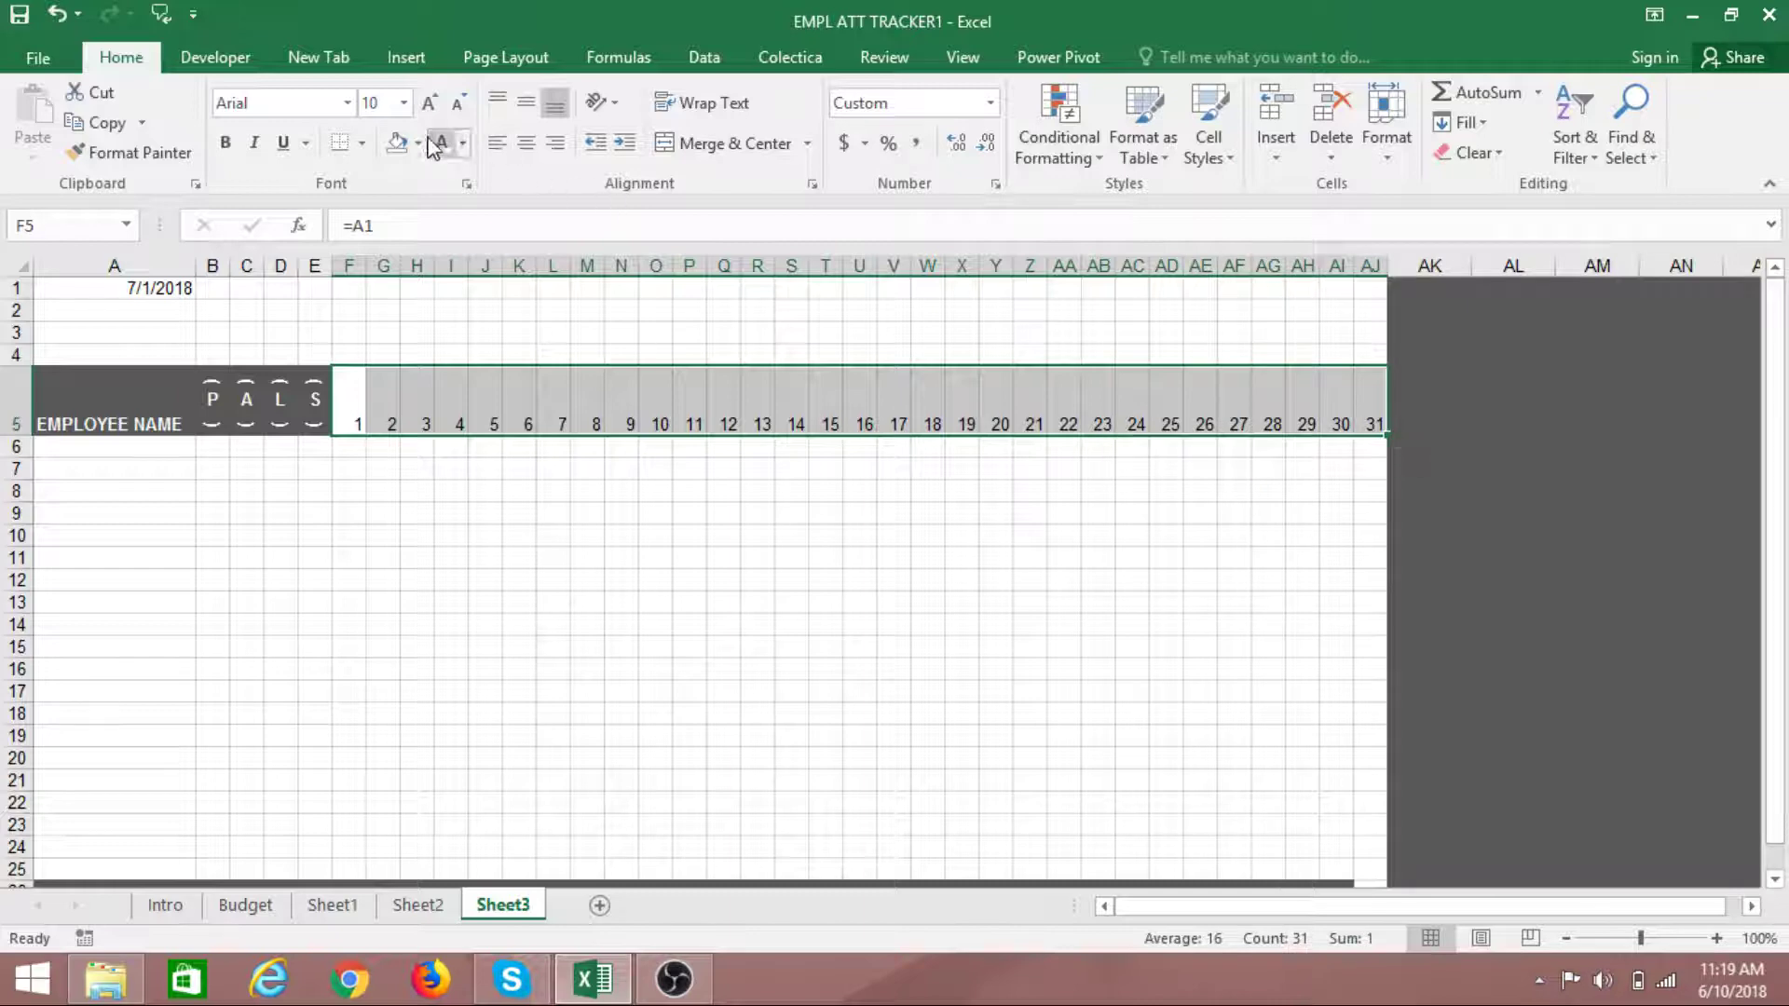
left_click(362, 148)
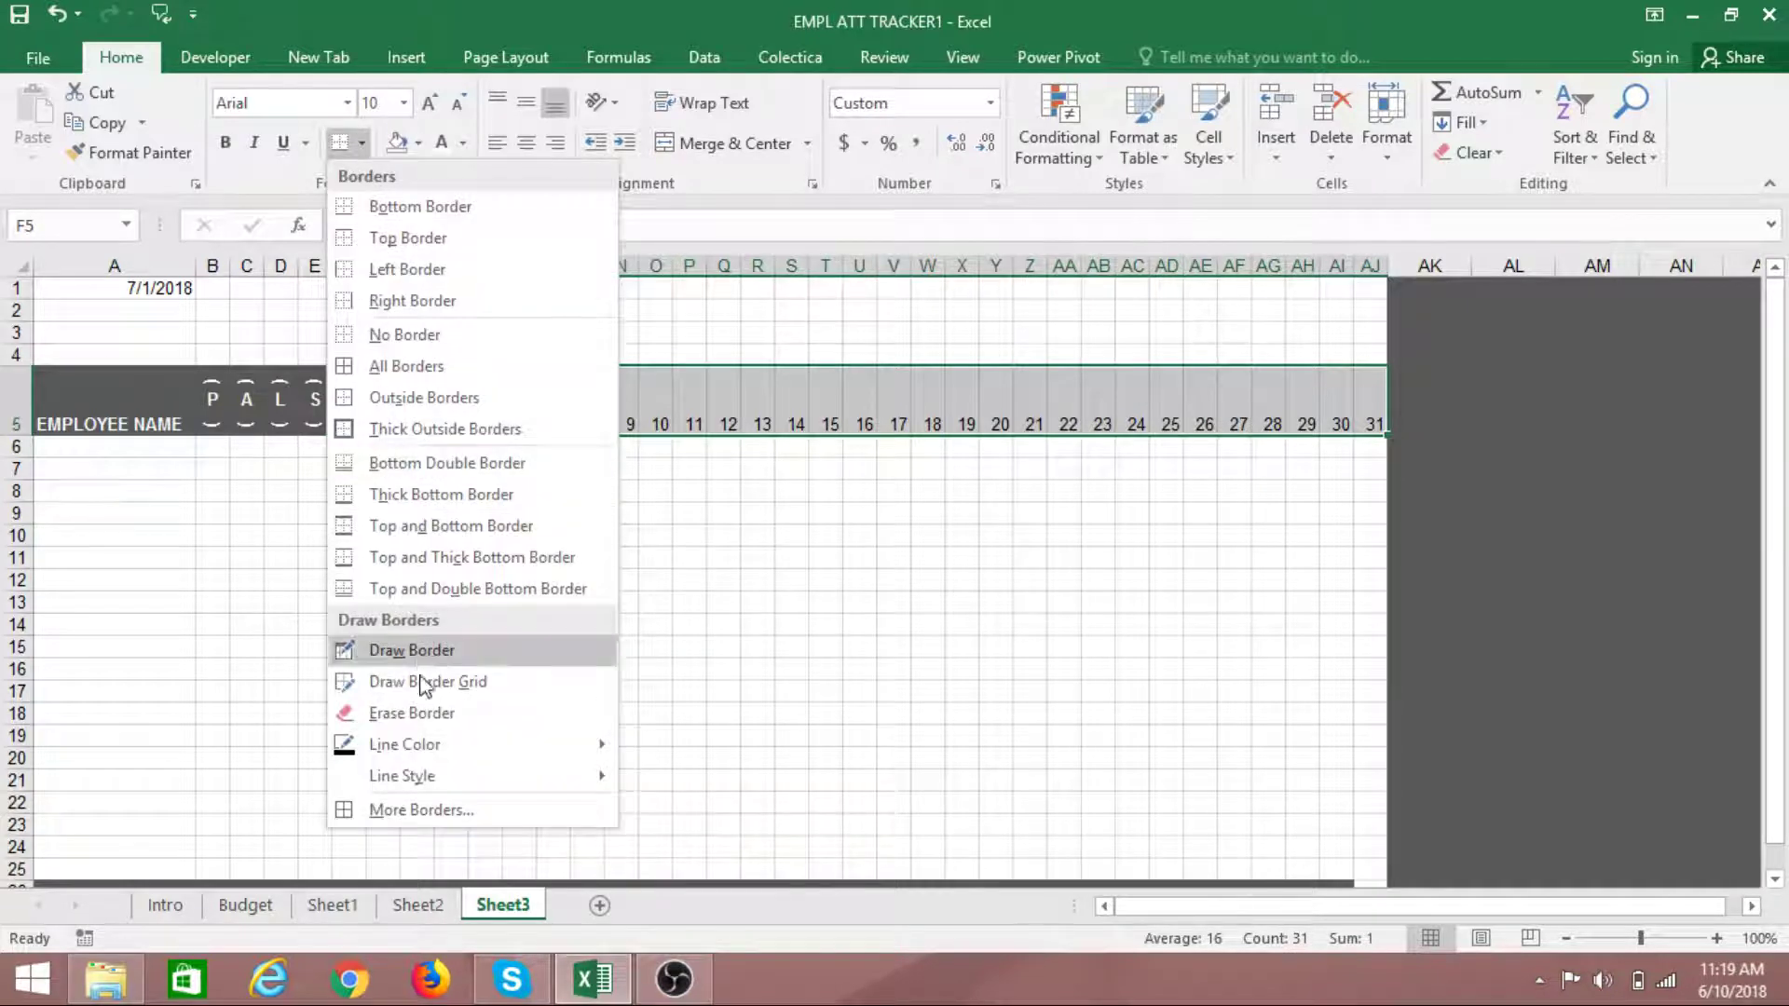
left_click(438, 826)
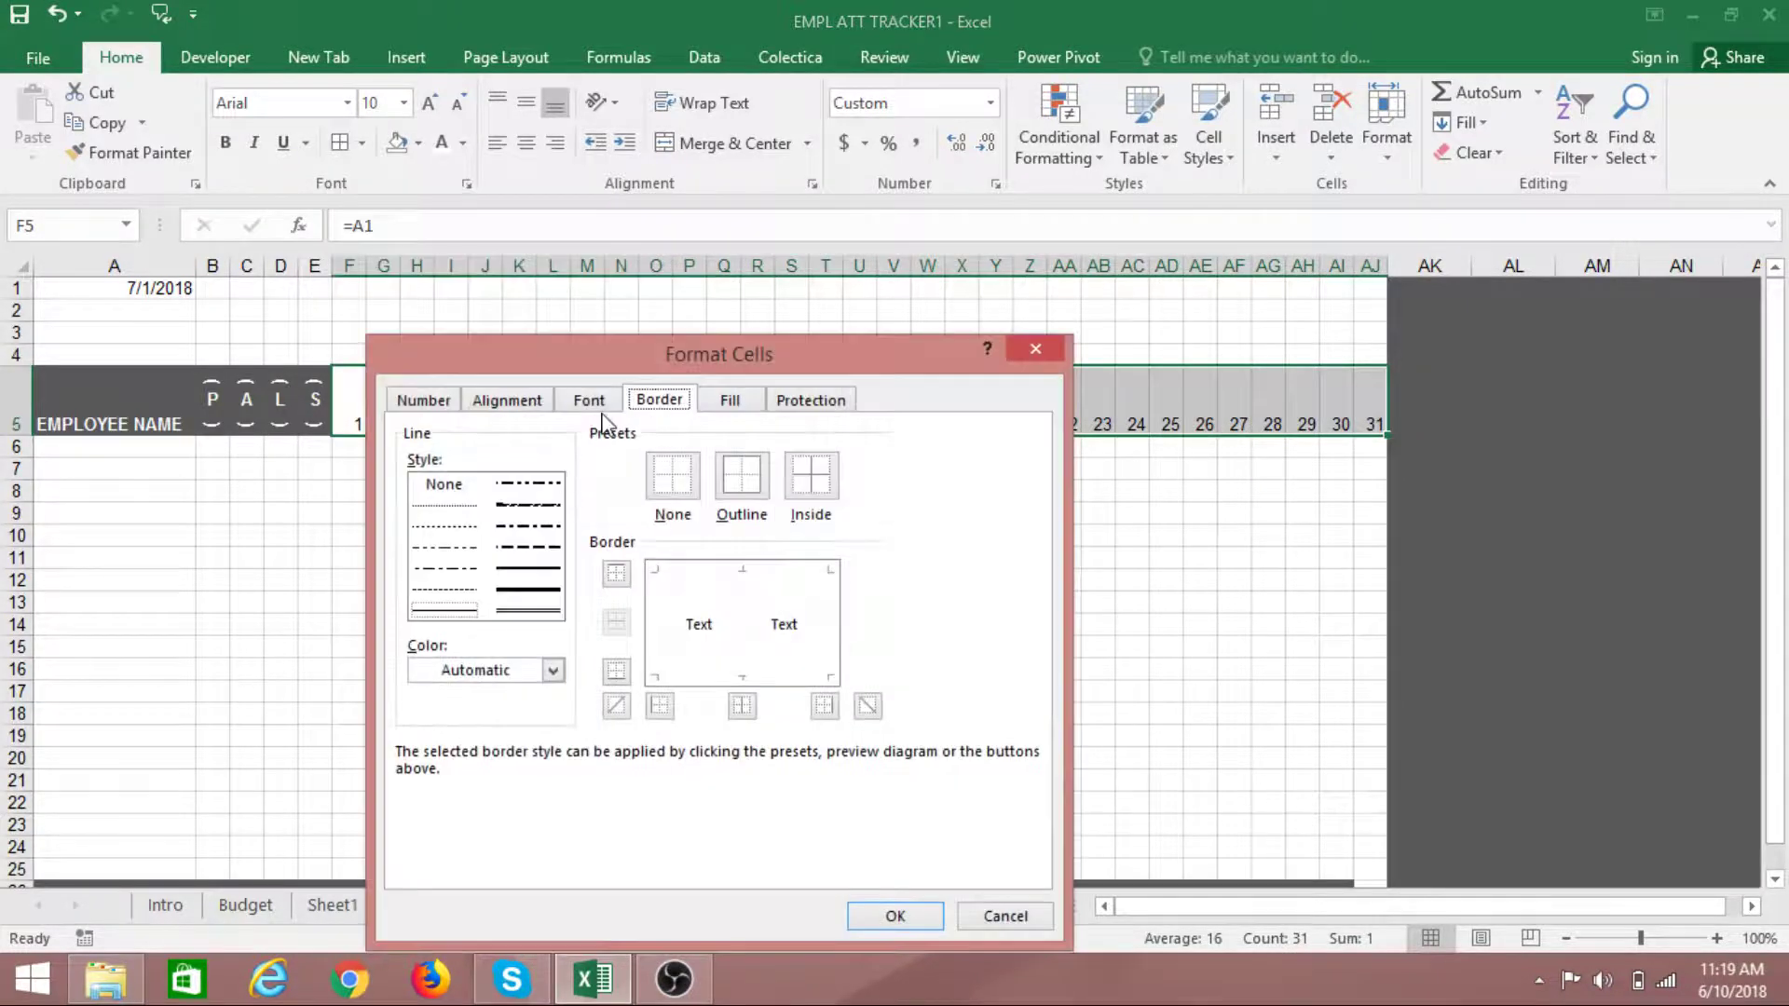
left_click(771, 587)
left_click(743, 676)
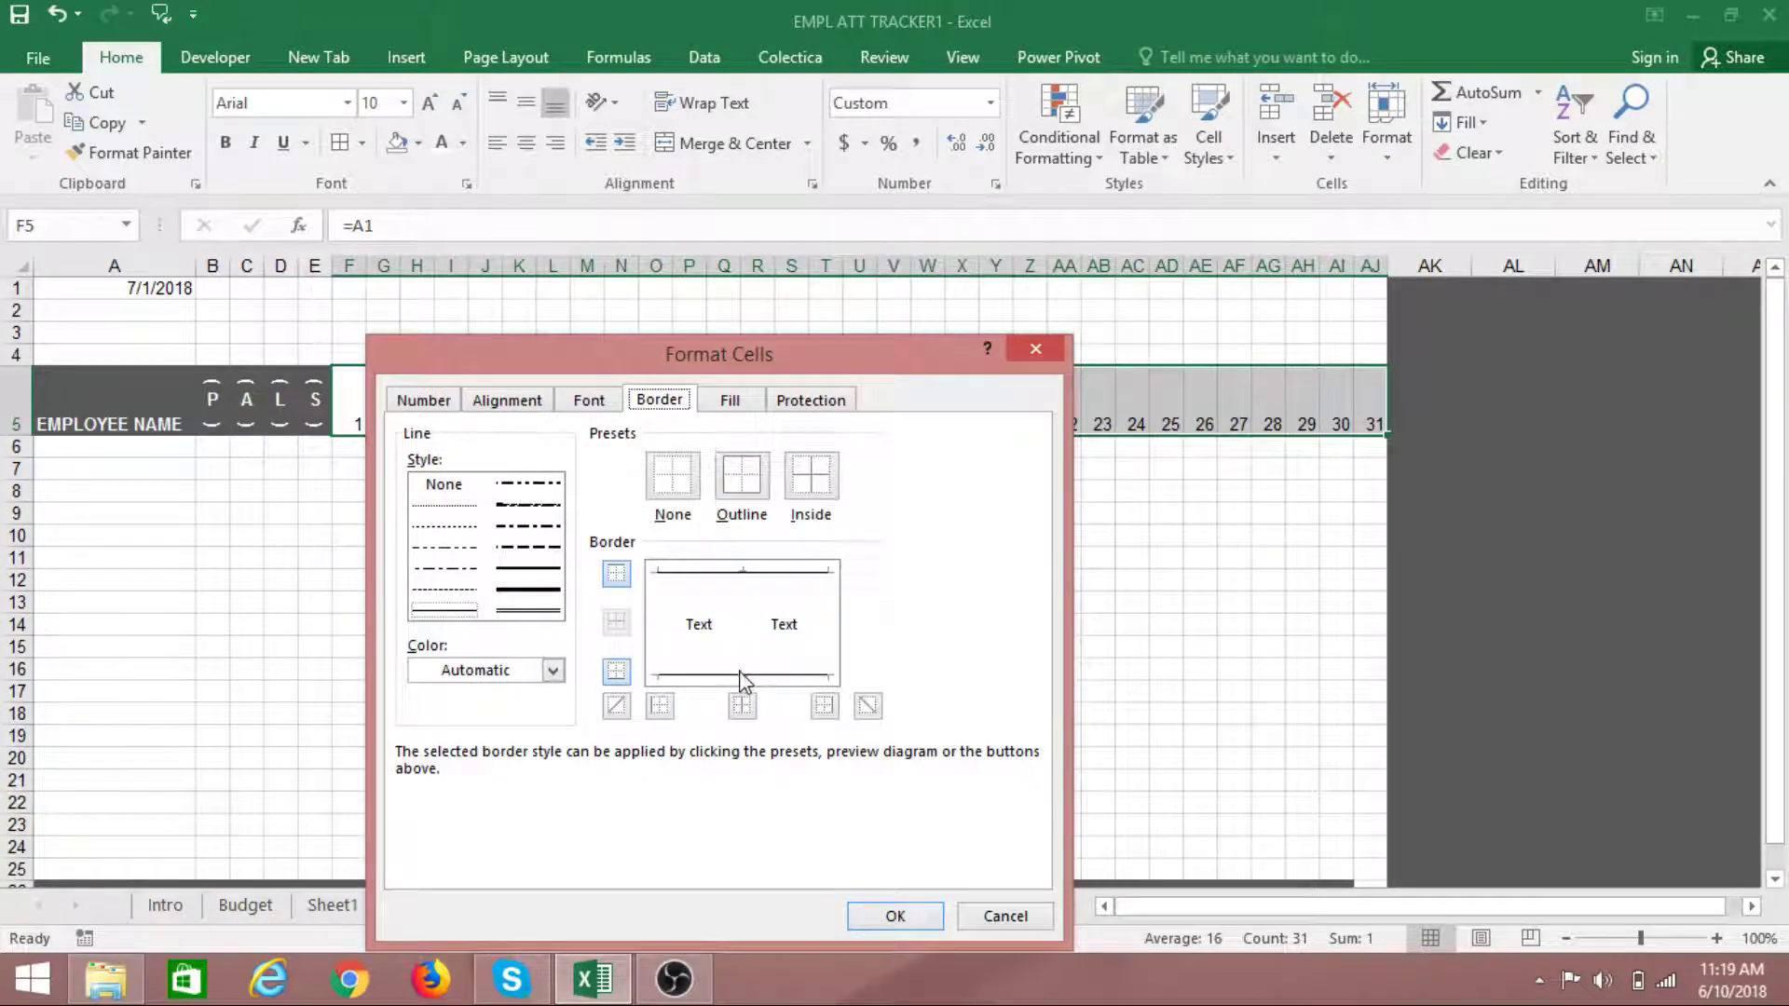
left_click(874, 914)
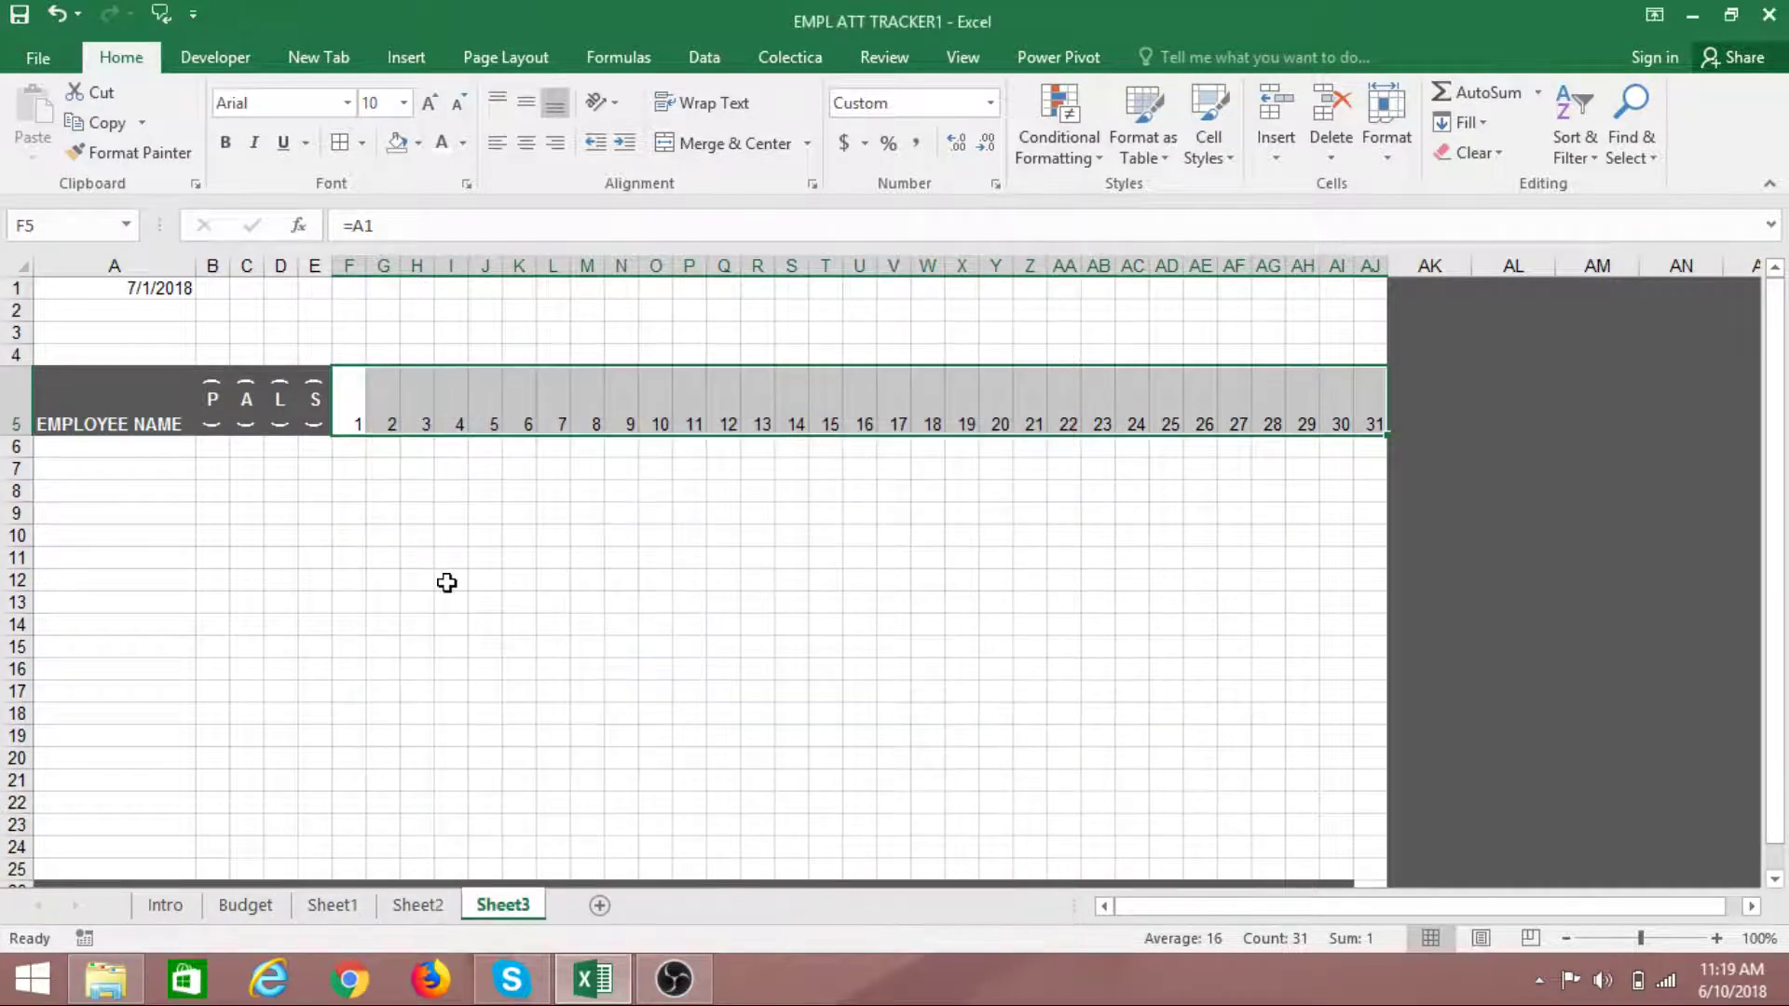
Fill the day number cells F5:AJ5 with a medium gray theme color
left_click(419, 143)
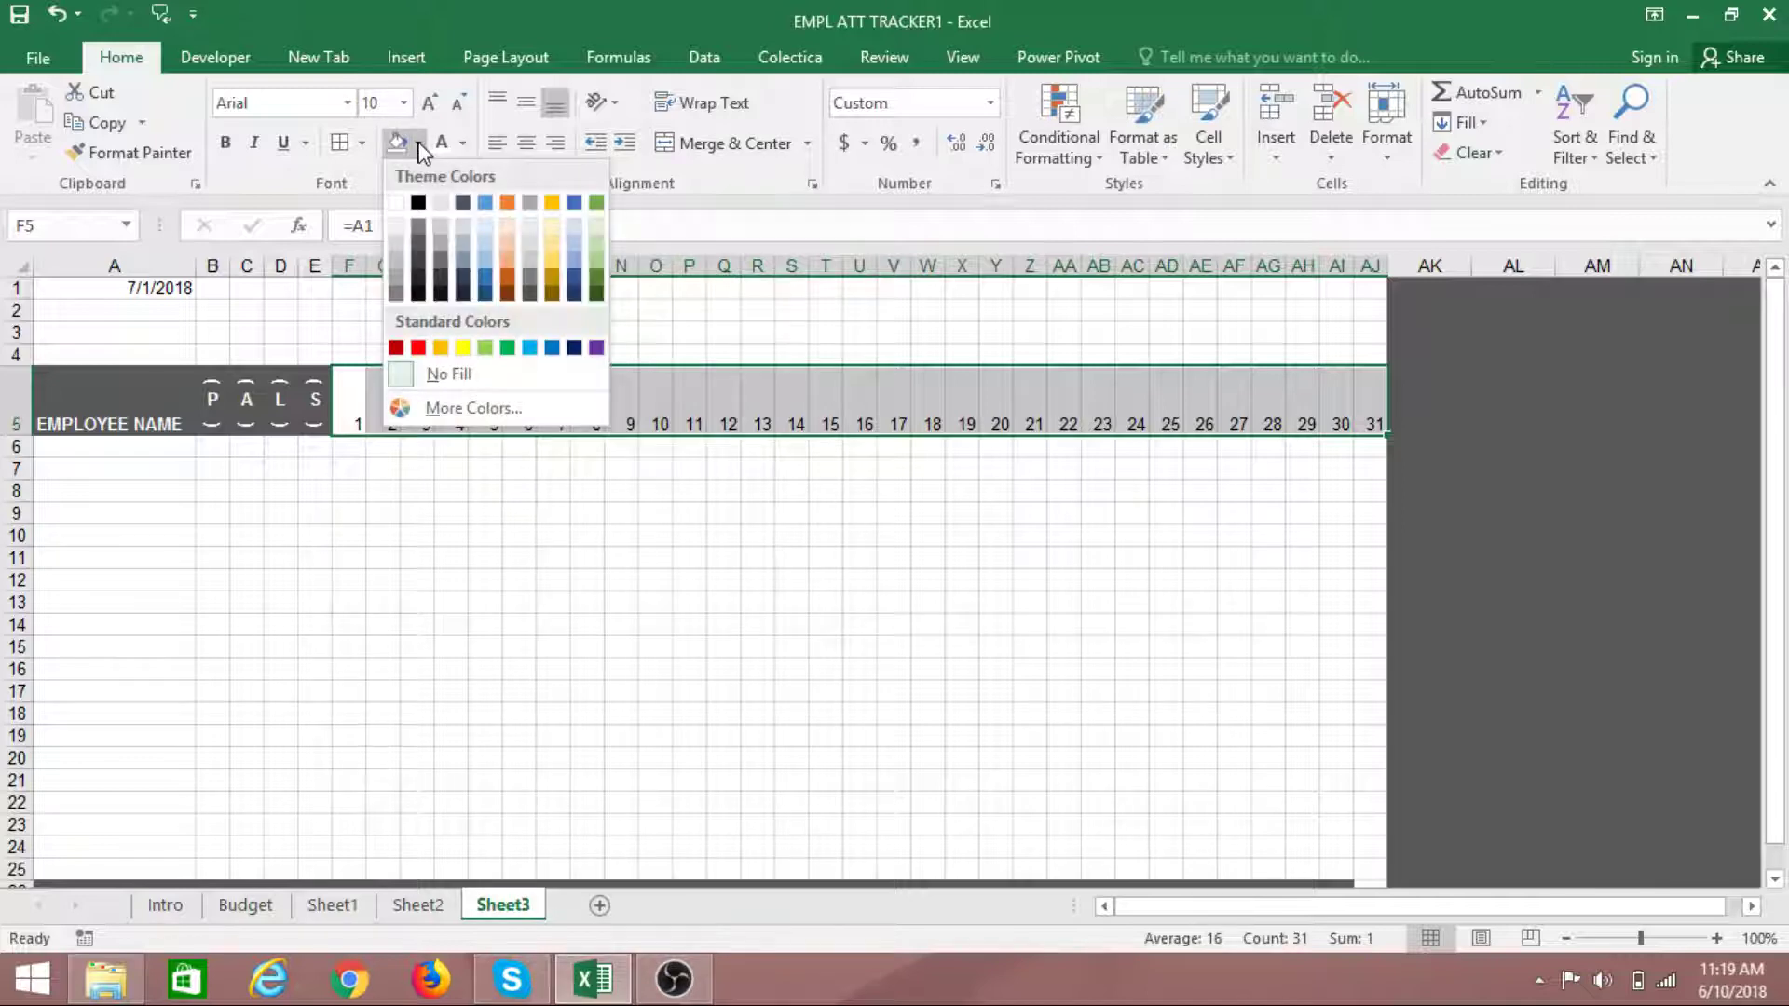
left_click(440, 250)
left_click(533, 599)
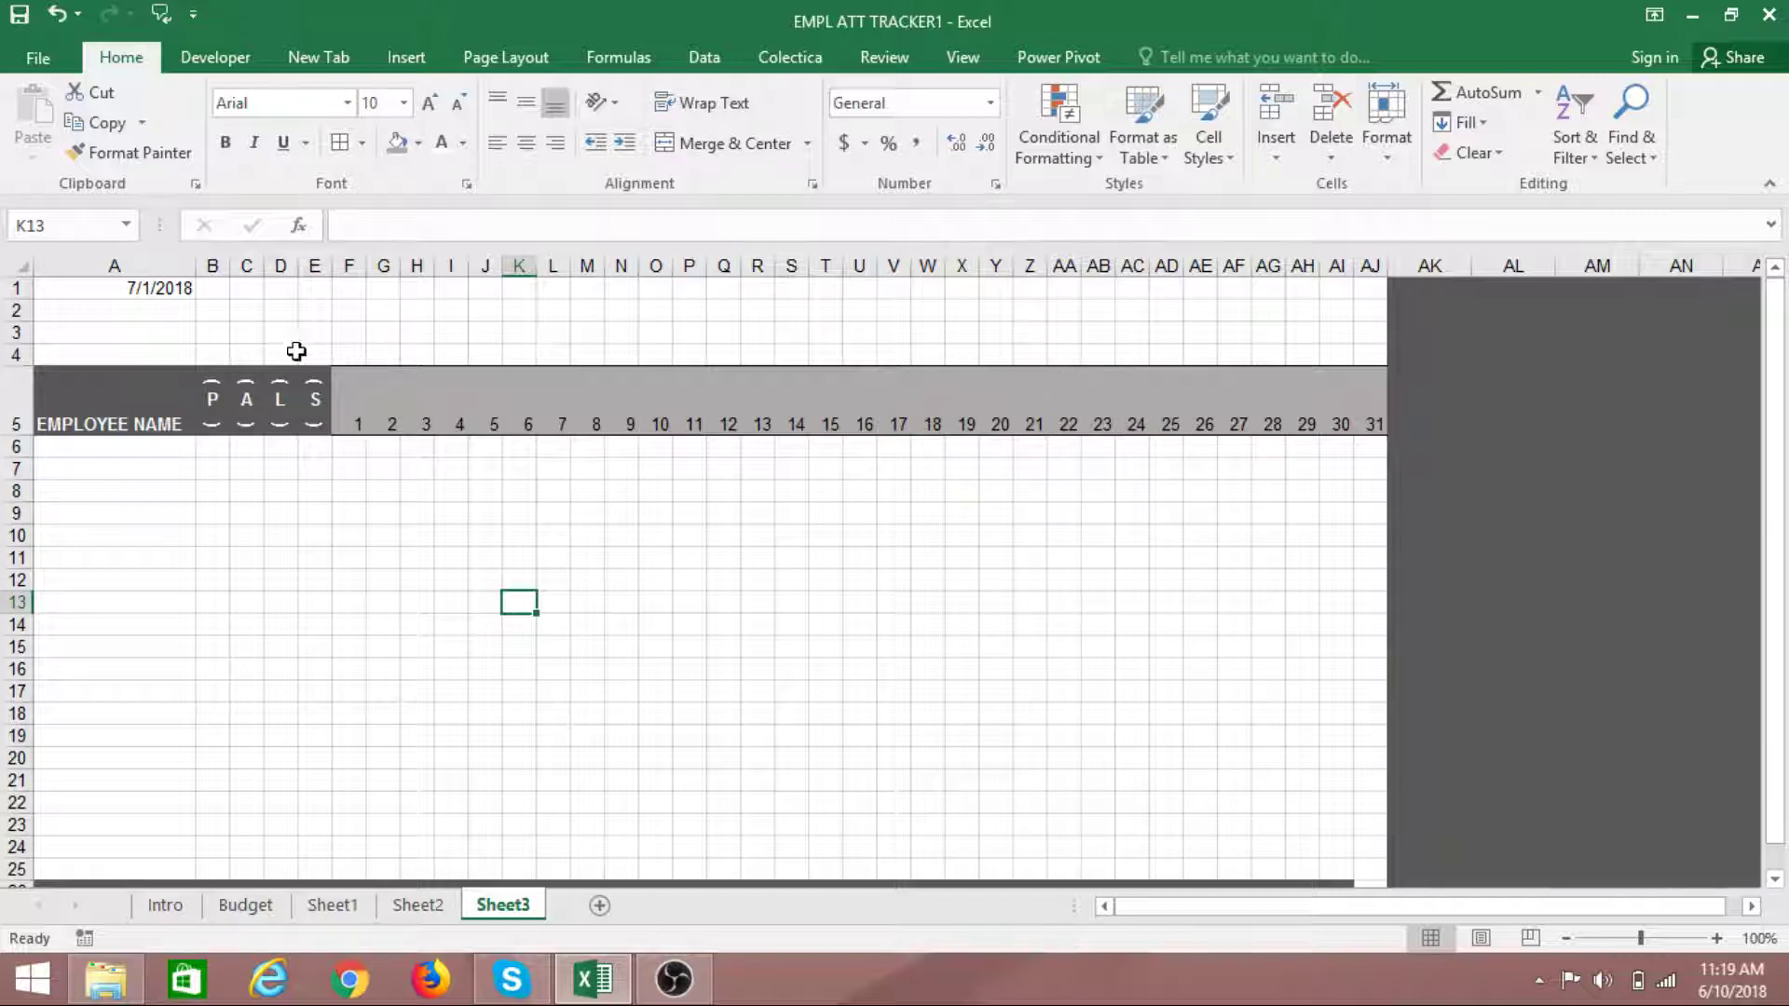
left_click(1551, 444)
left_click(1641, 400)
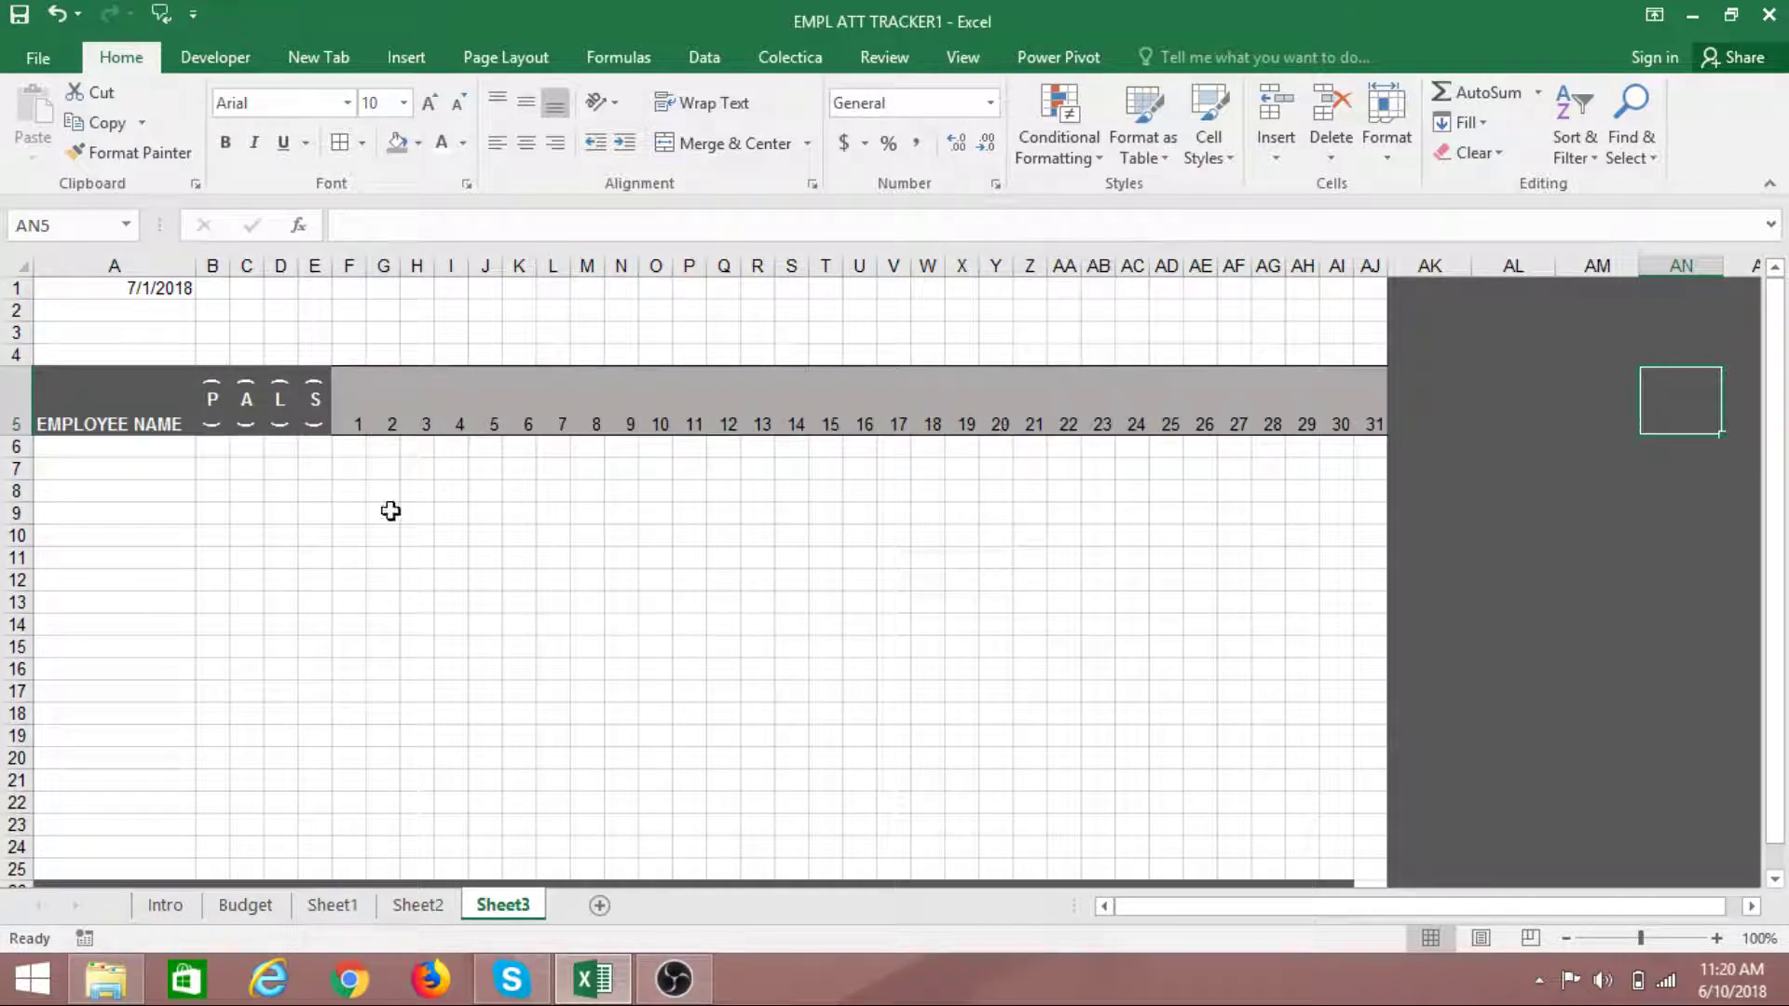
Check the weekday row of the June tracker on Sheet2, and look up the weekday of July 1, 2018 in the system calendar
left_click(415, 909)
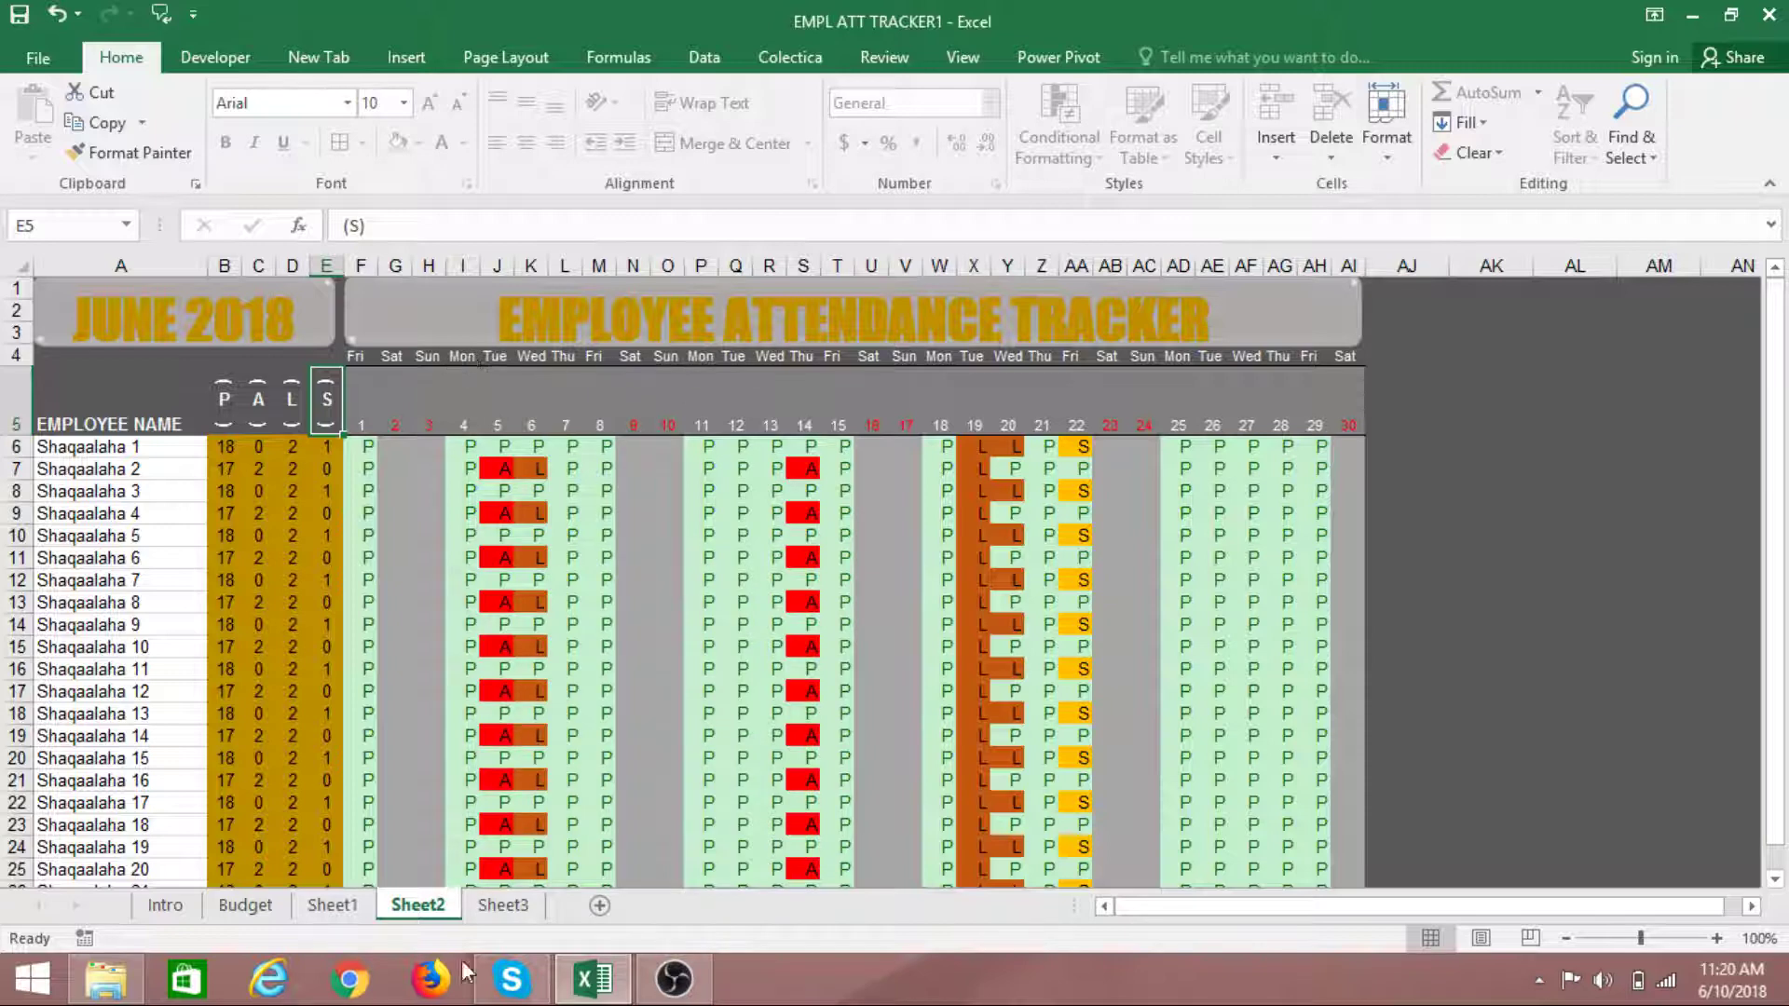
left_click(505, 910)
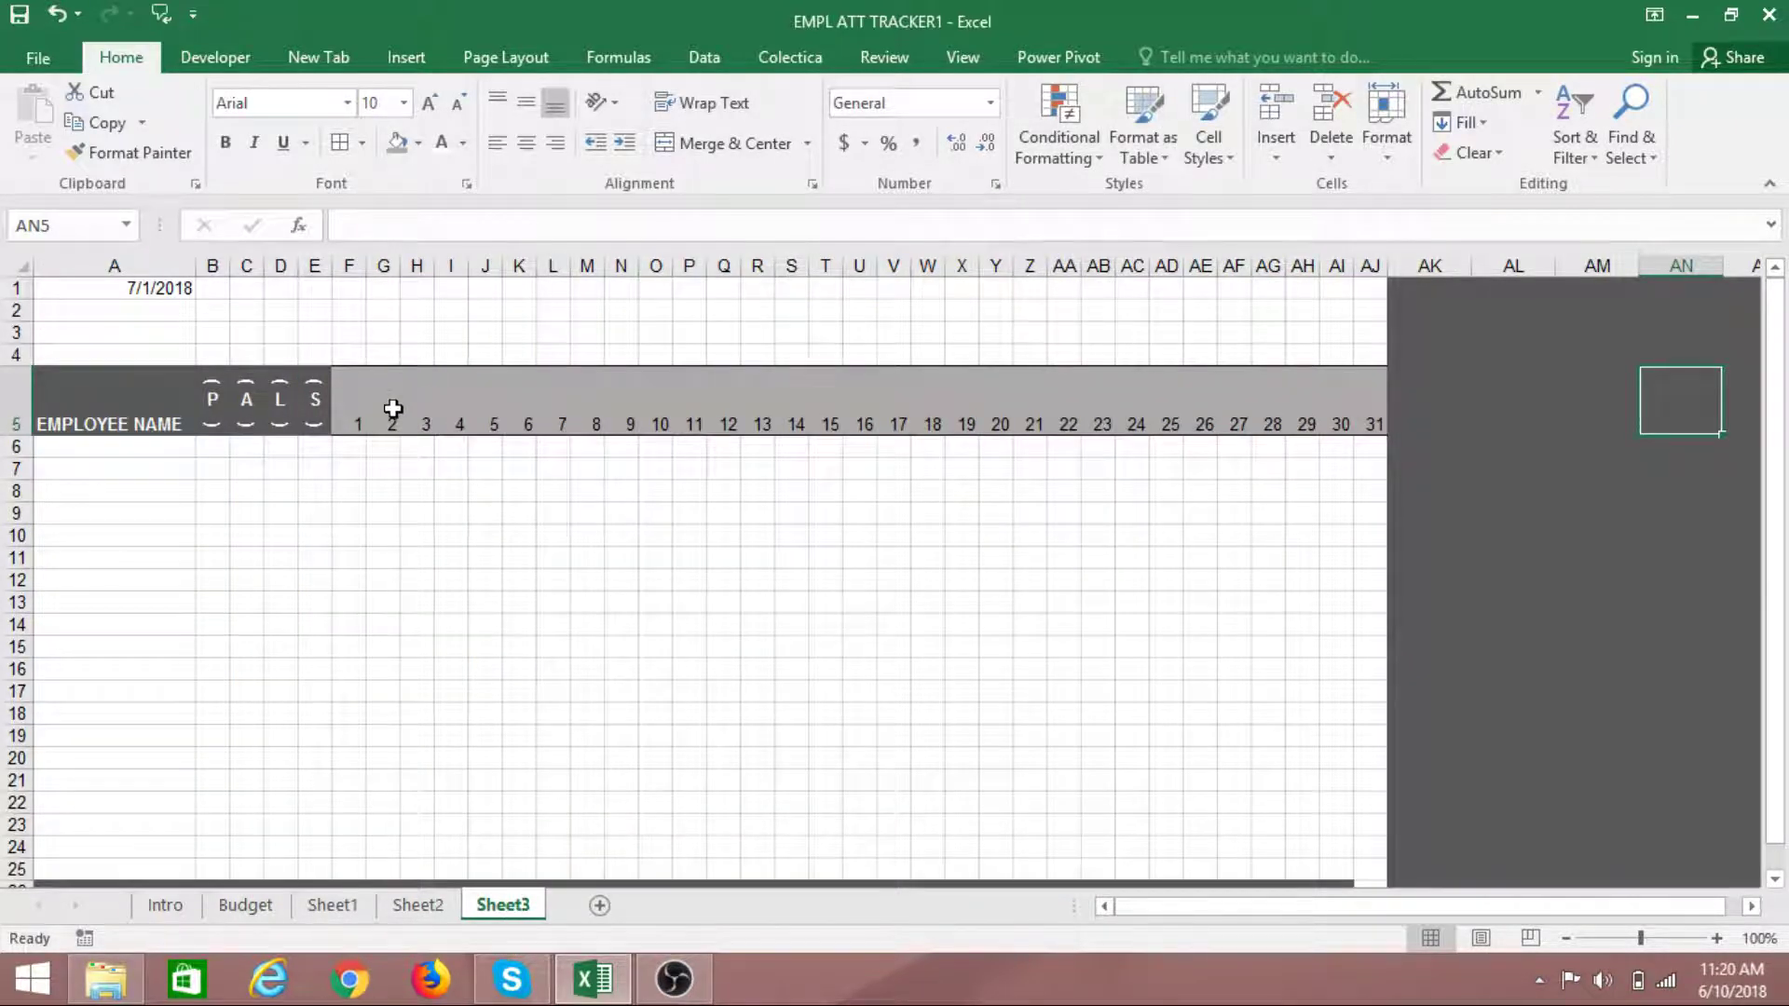
left_click(356, 422)
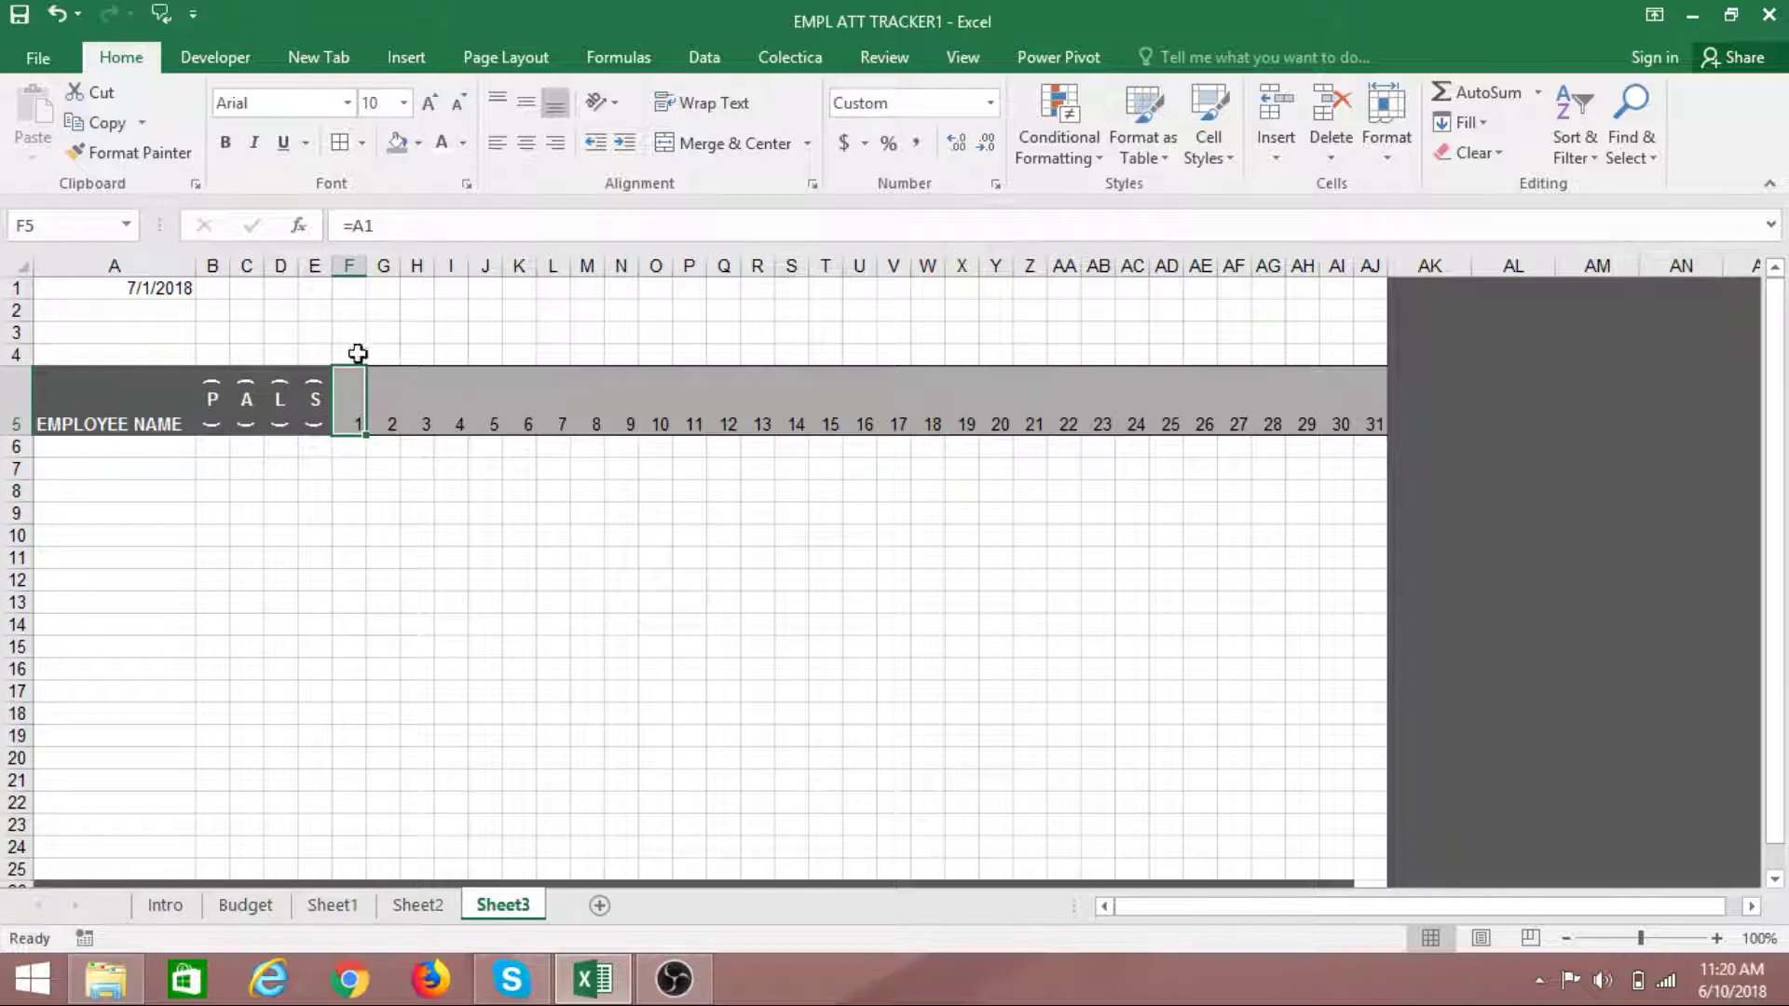
left_click(451, 604)
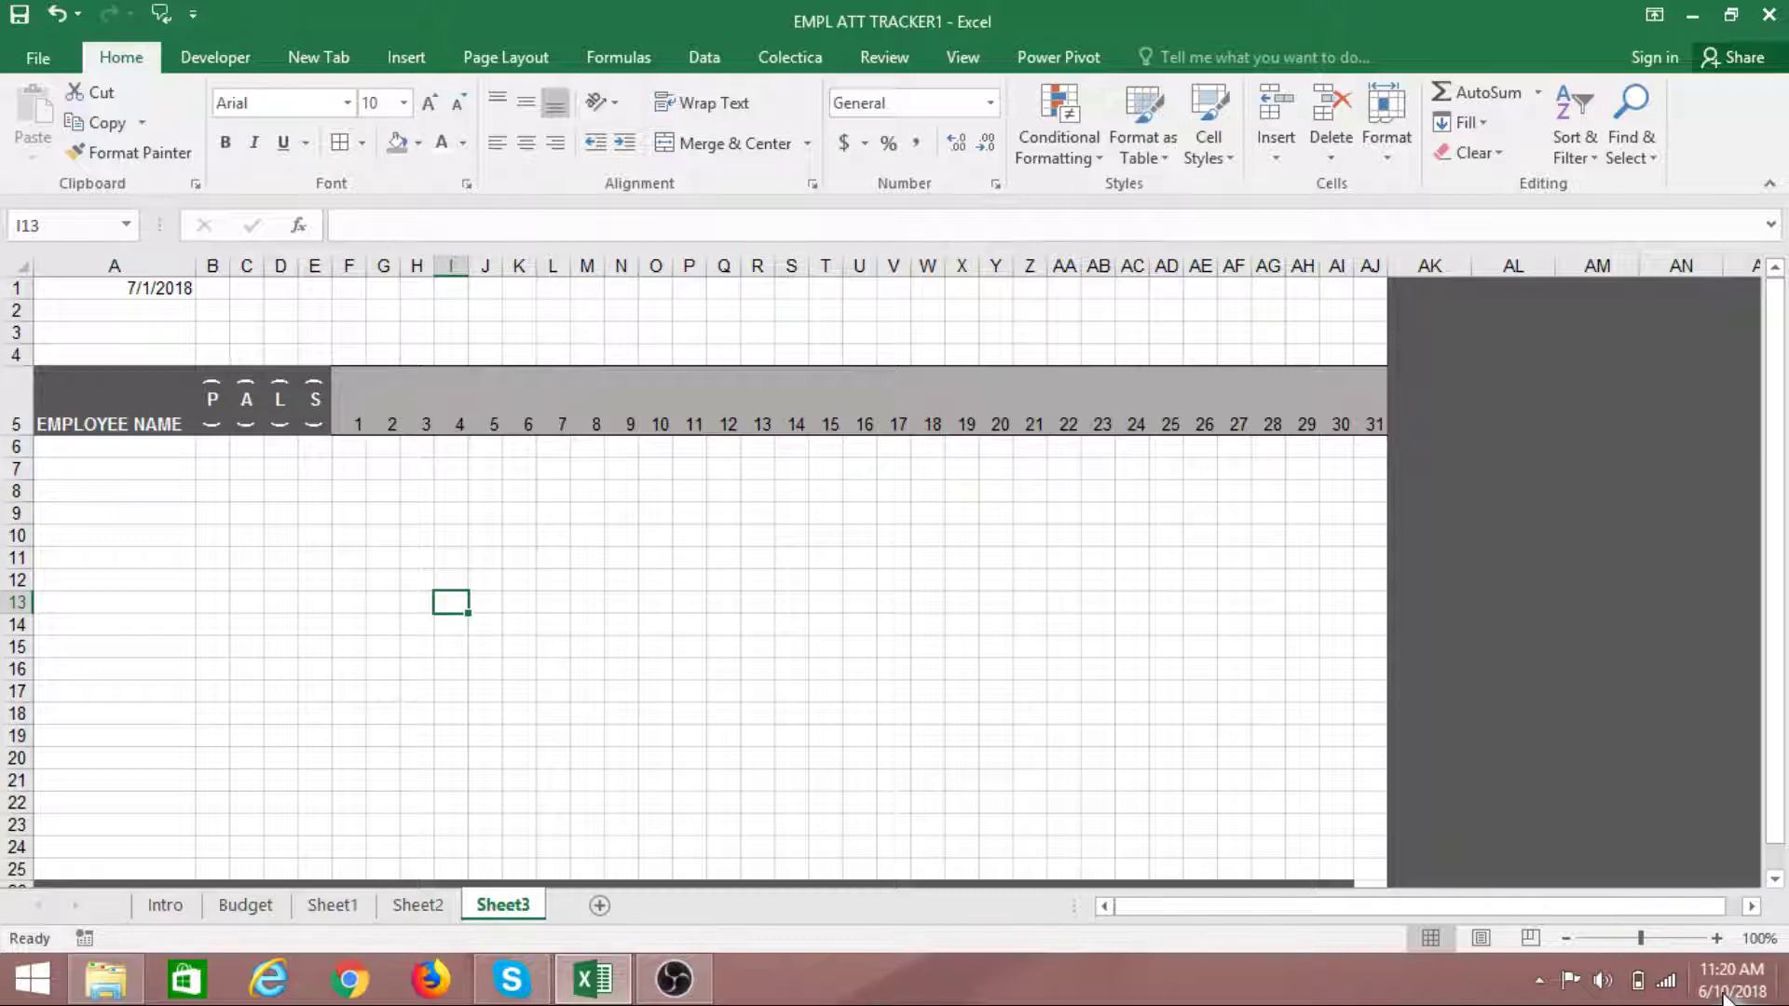
left_click(1724, 996)
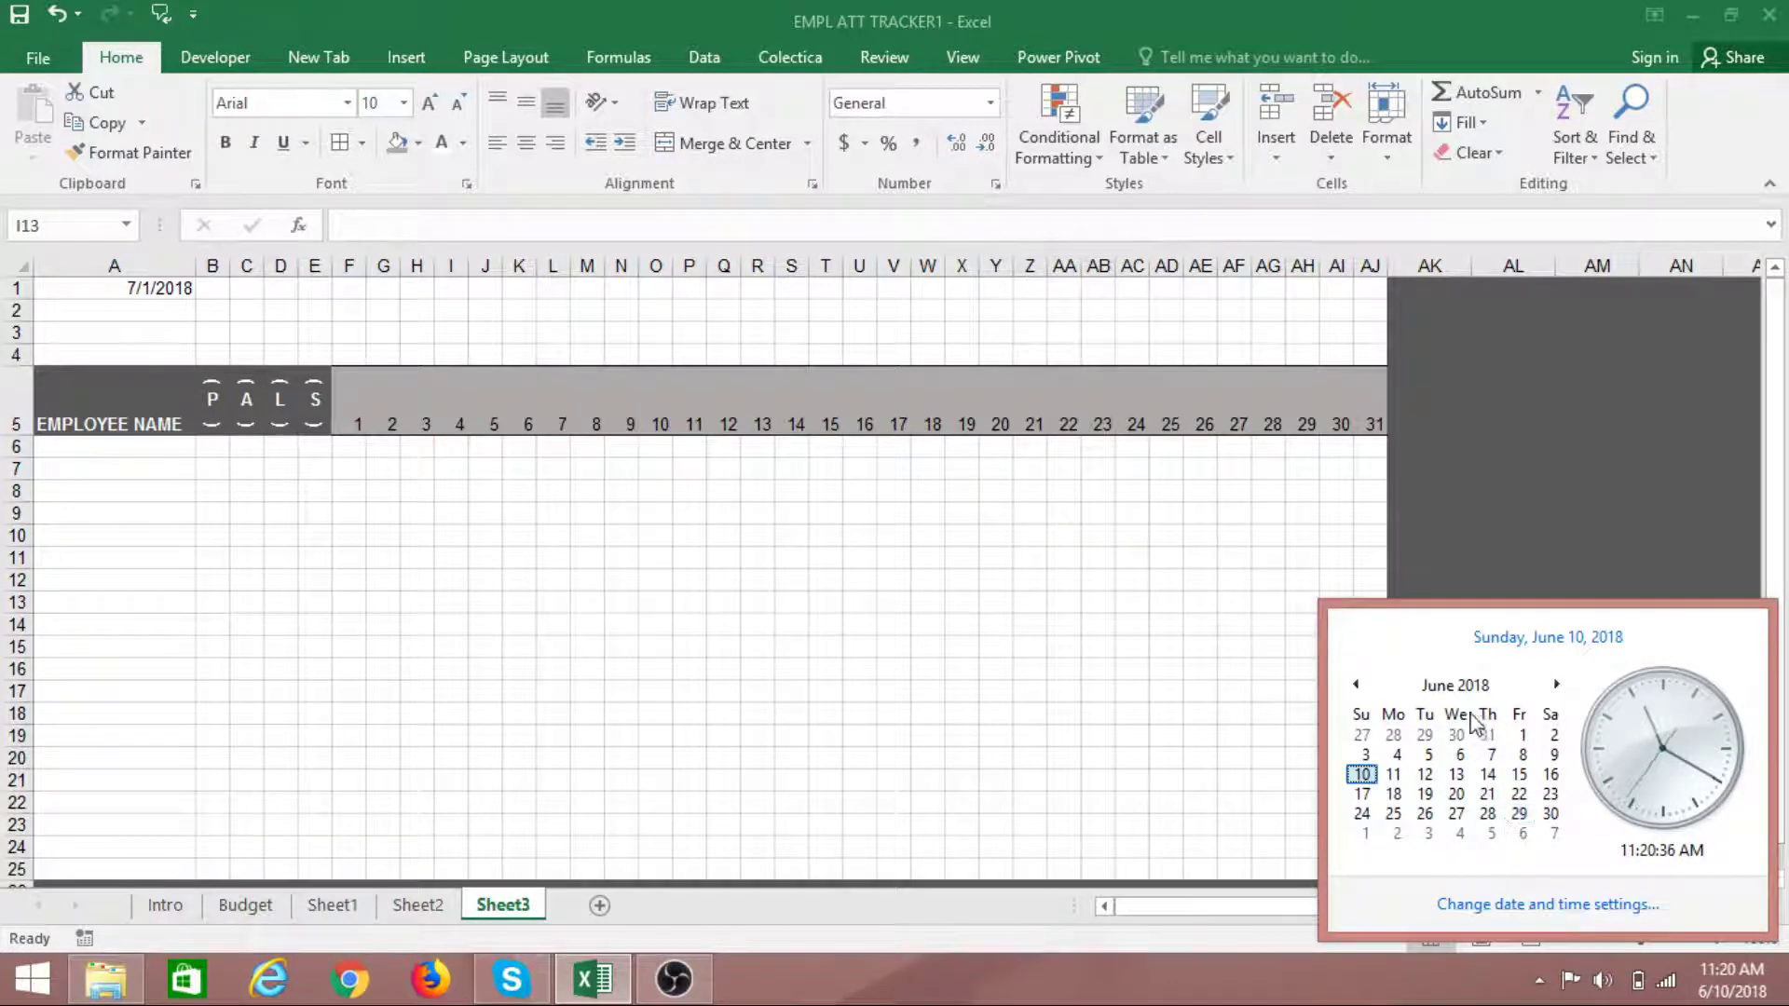
left_click(1555, 686)
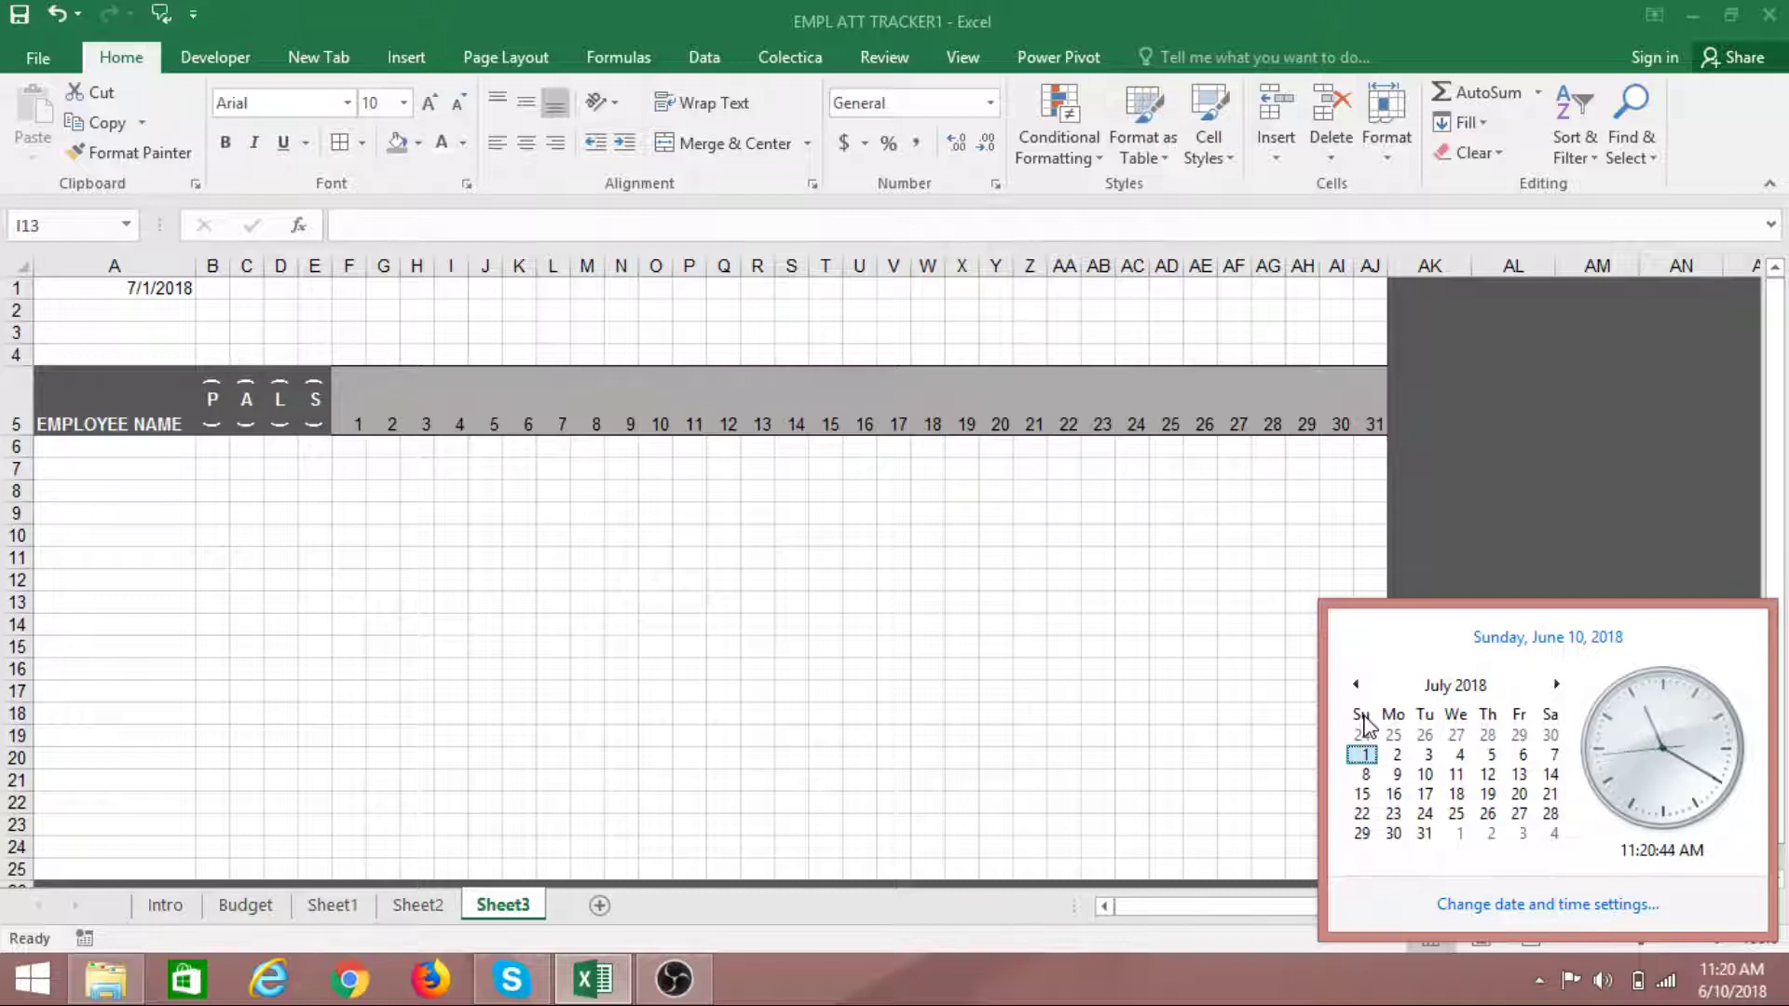
left_click(1205, 755)
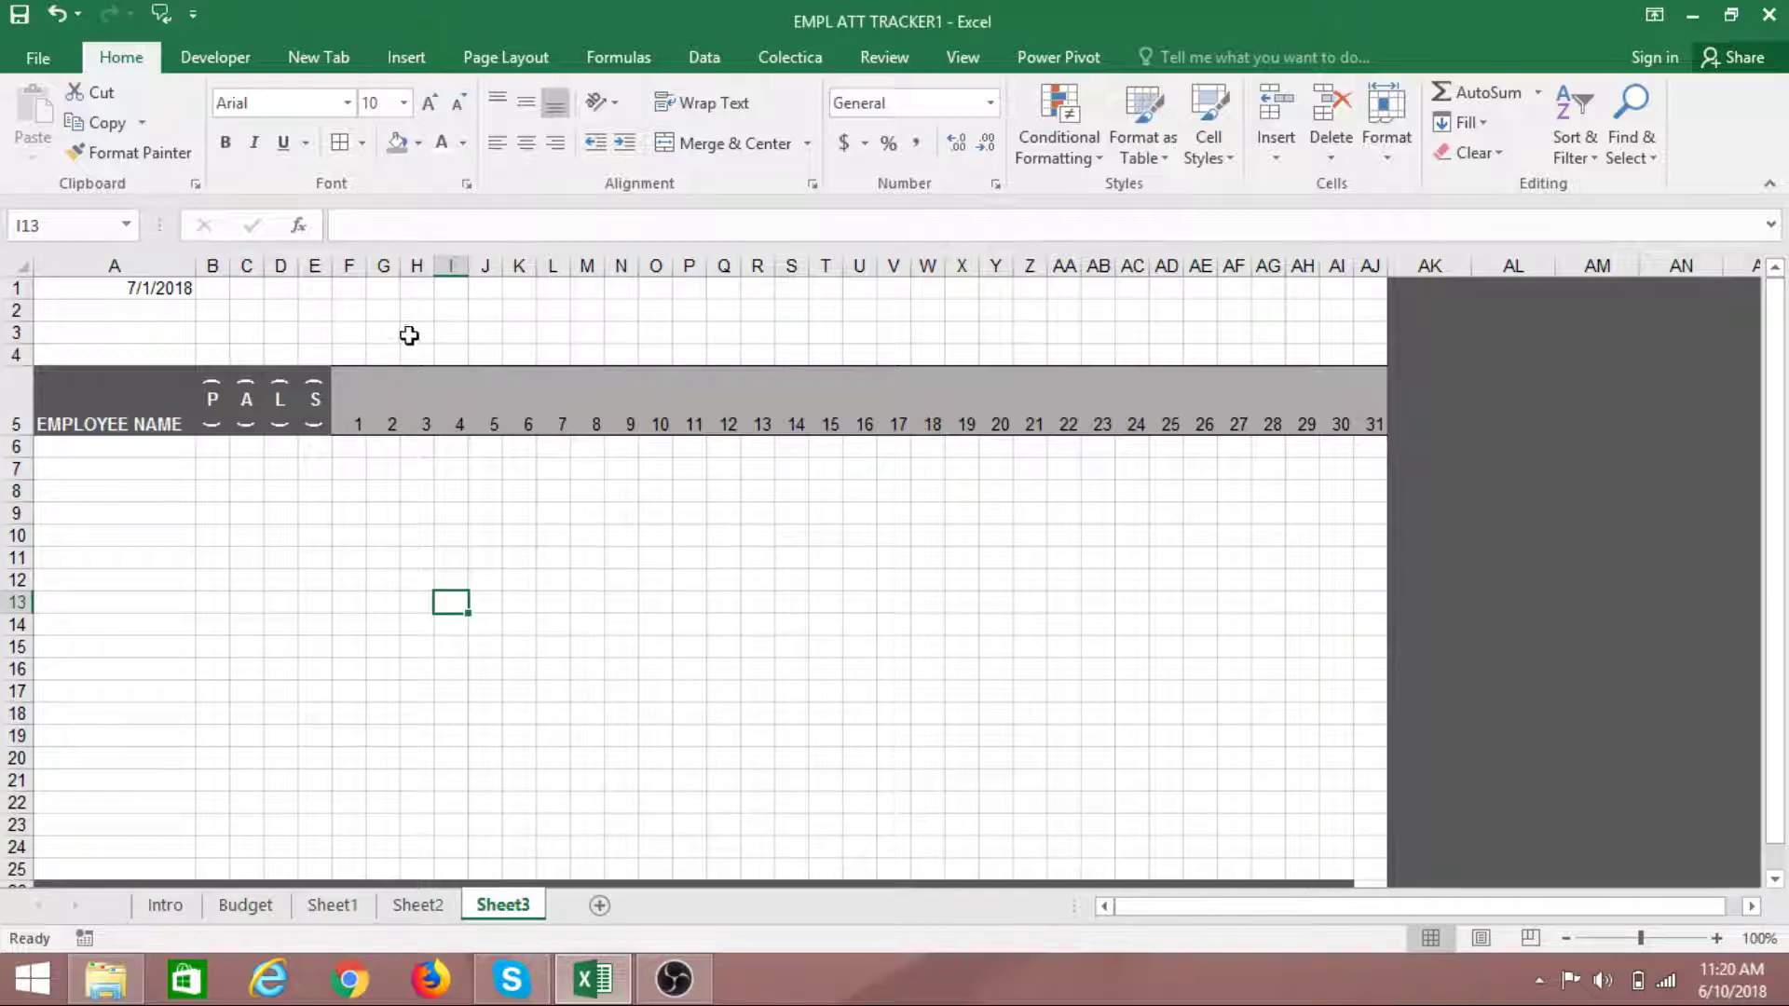
Enter the formula =TEXT(F5,"ddd") in cell F4 of Sheet3 to show the weekday above day 1
left_click(348, 355)
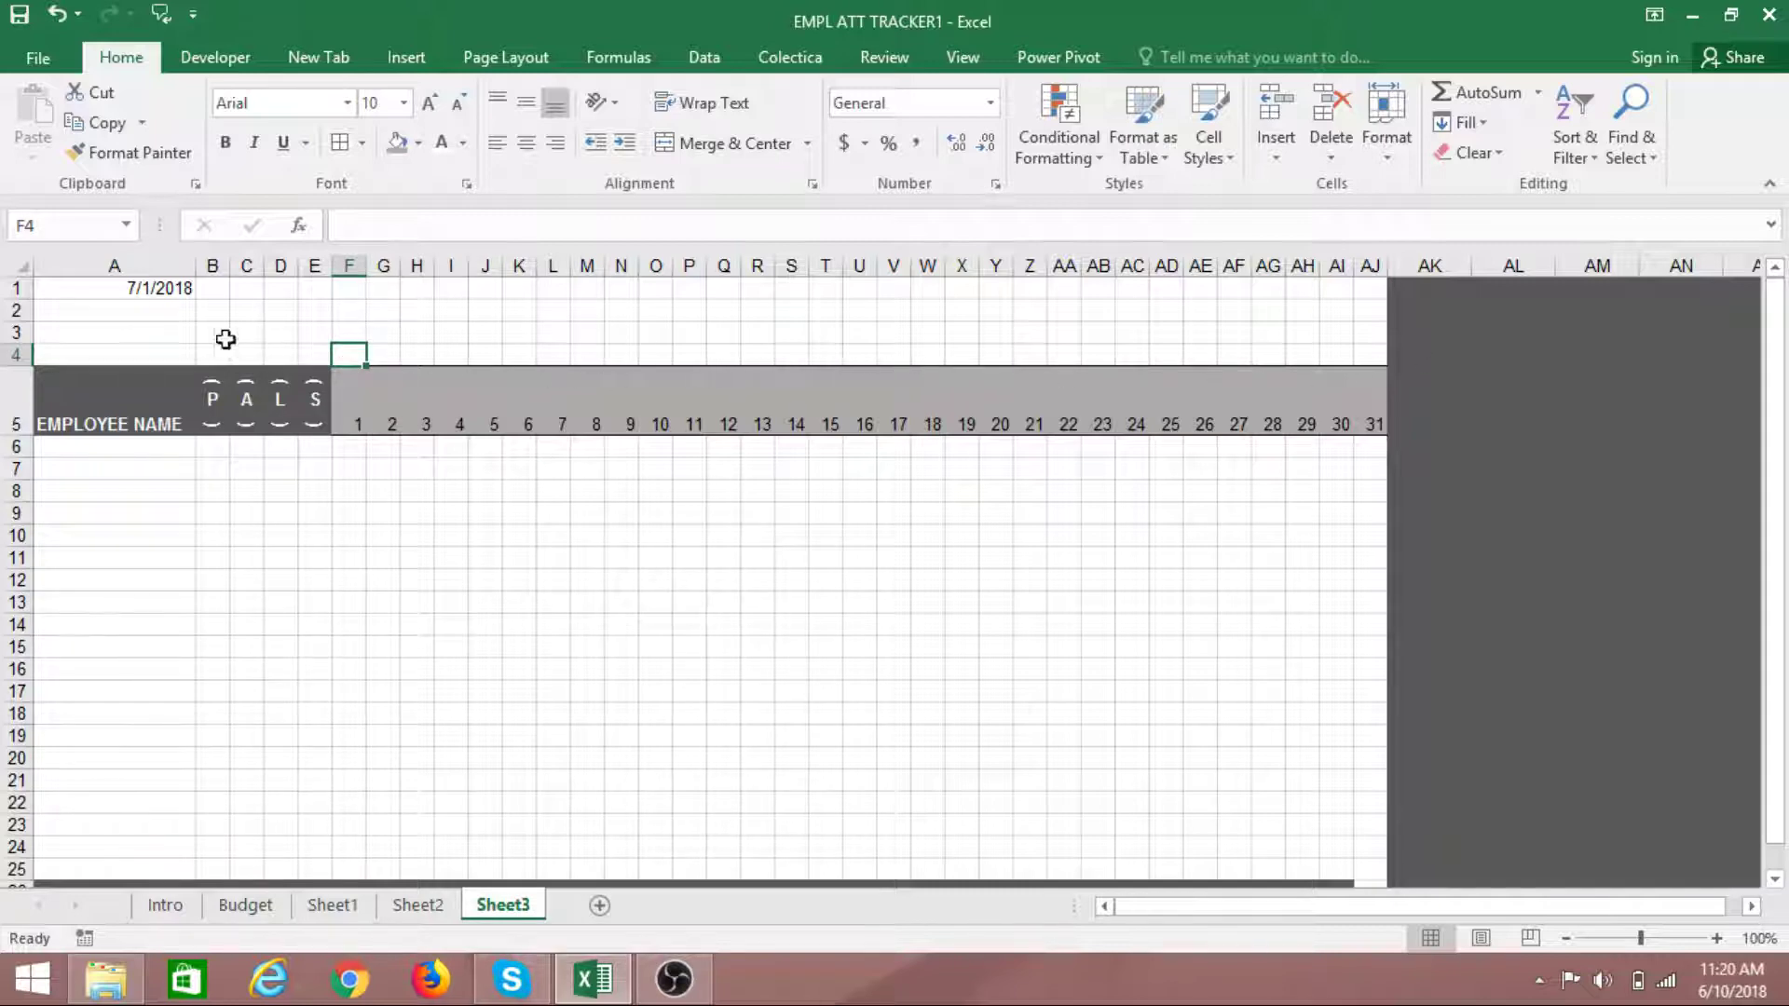
left_click_drag(466, 641, 455, 623)
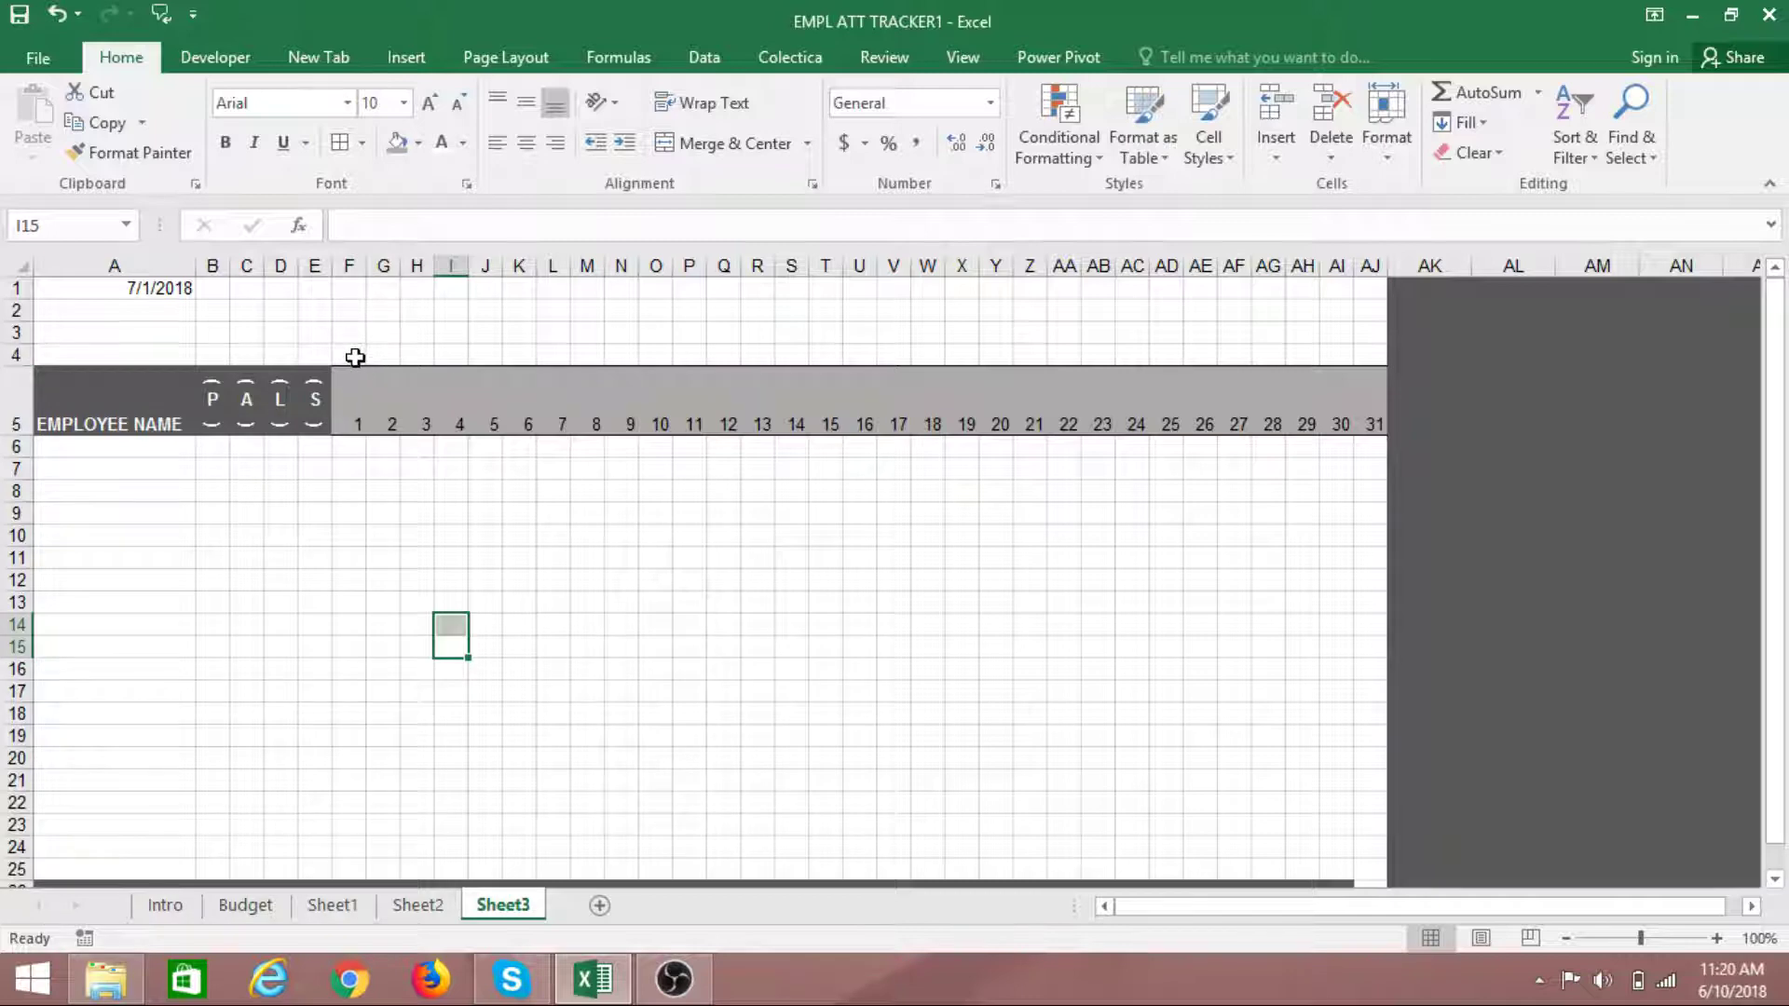
left_click(353, 356)
type("=")
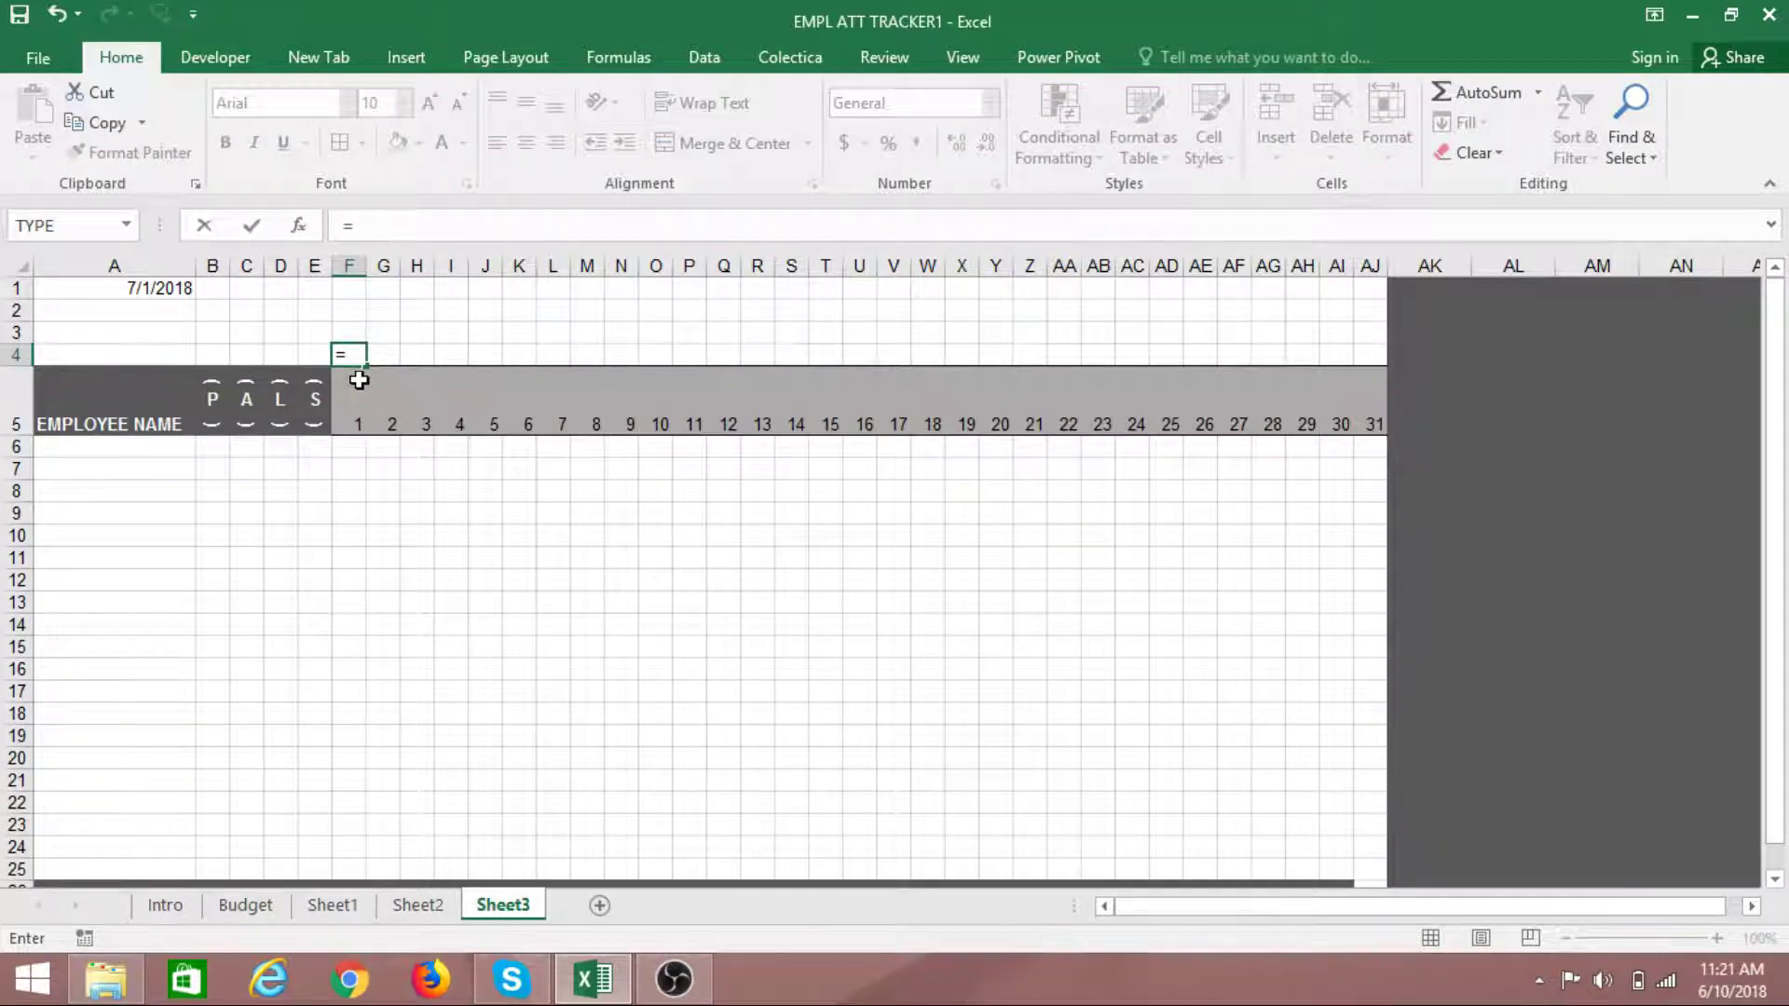
type("text")
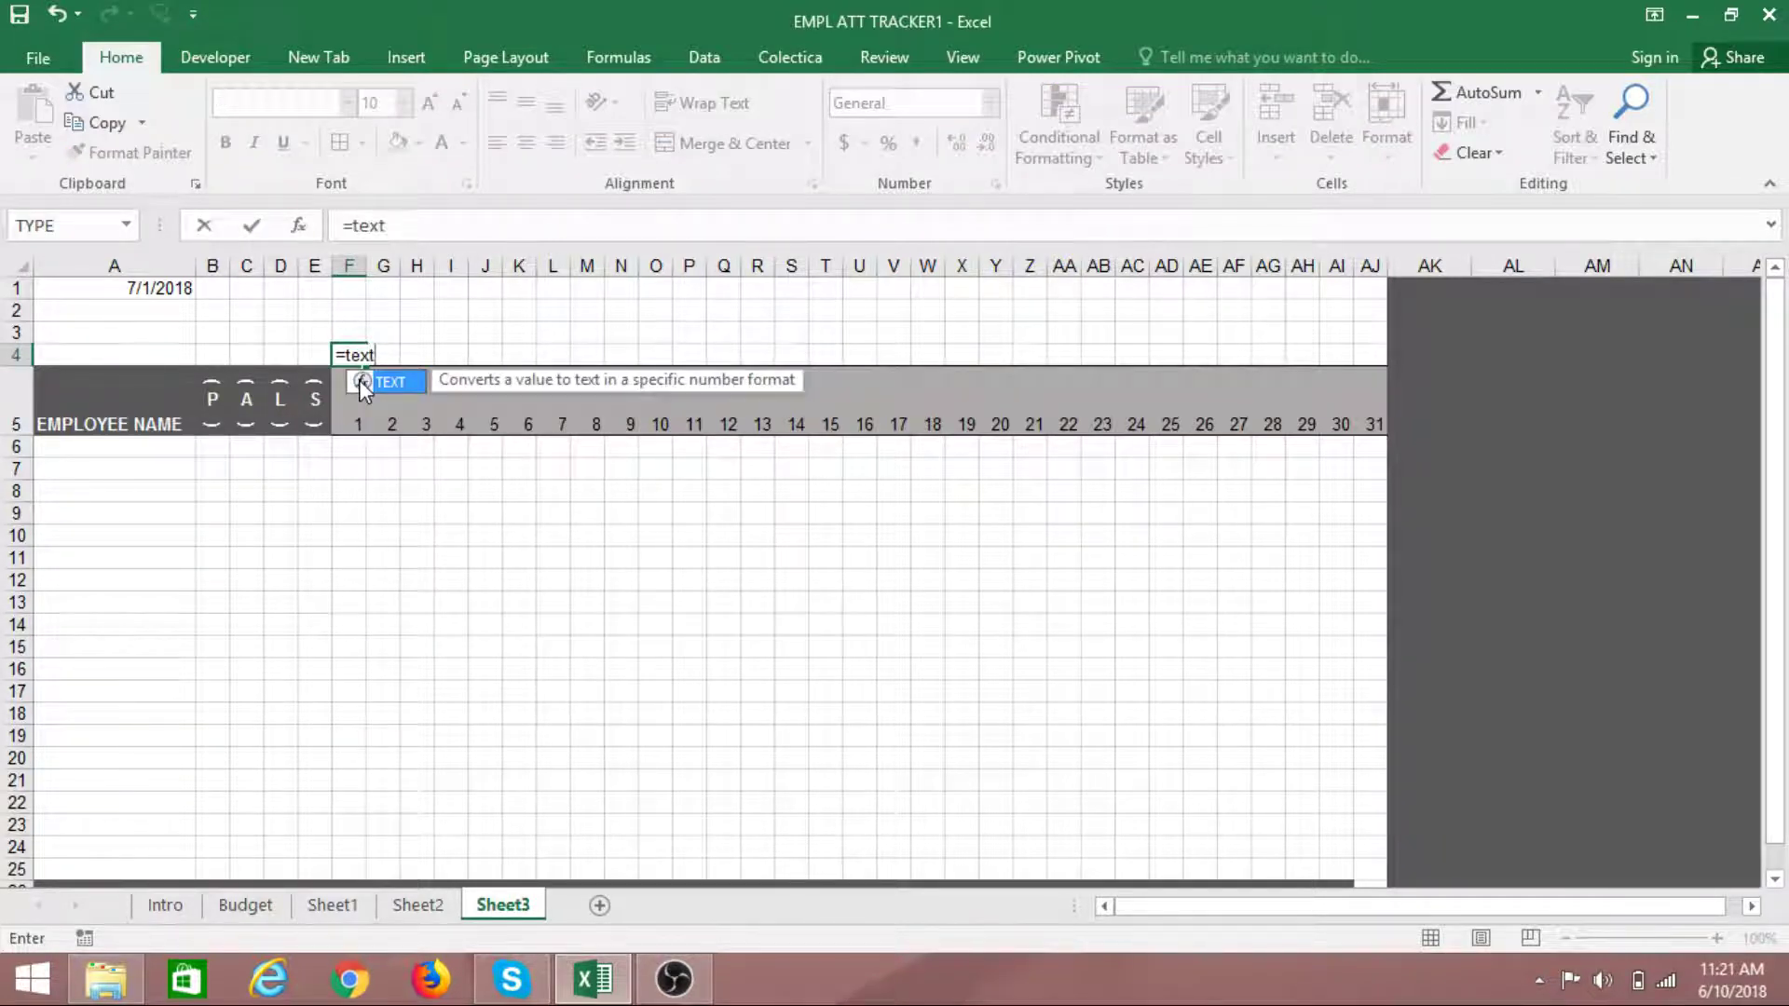
double_click(359, 382)
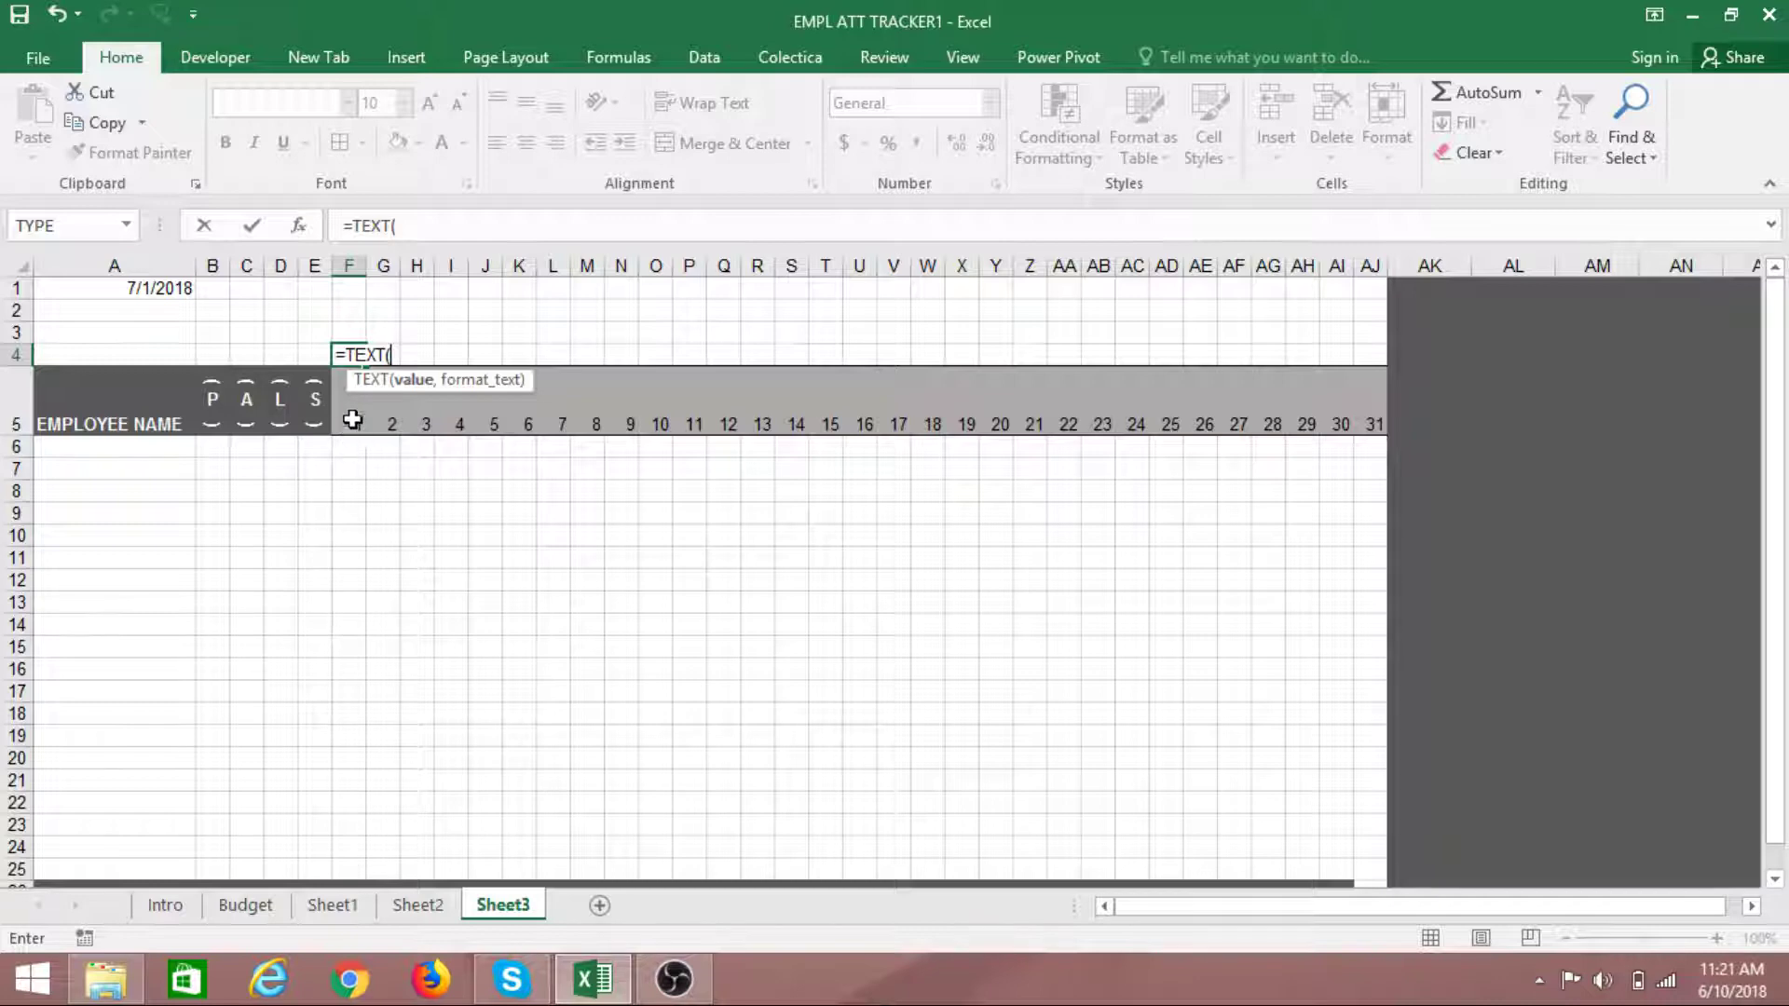
left_click(354, 425)
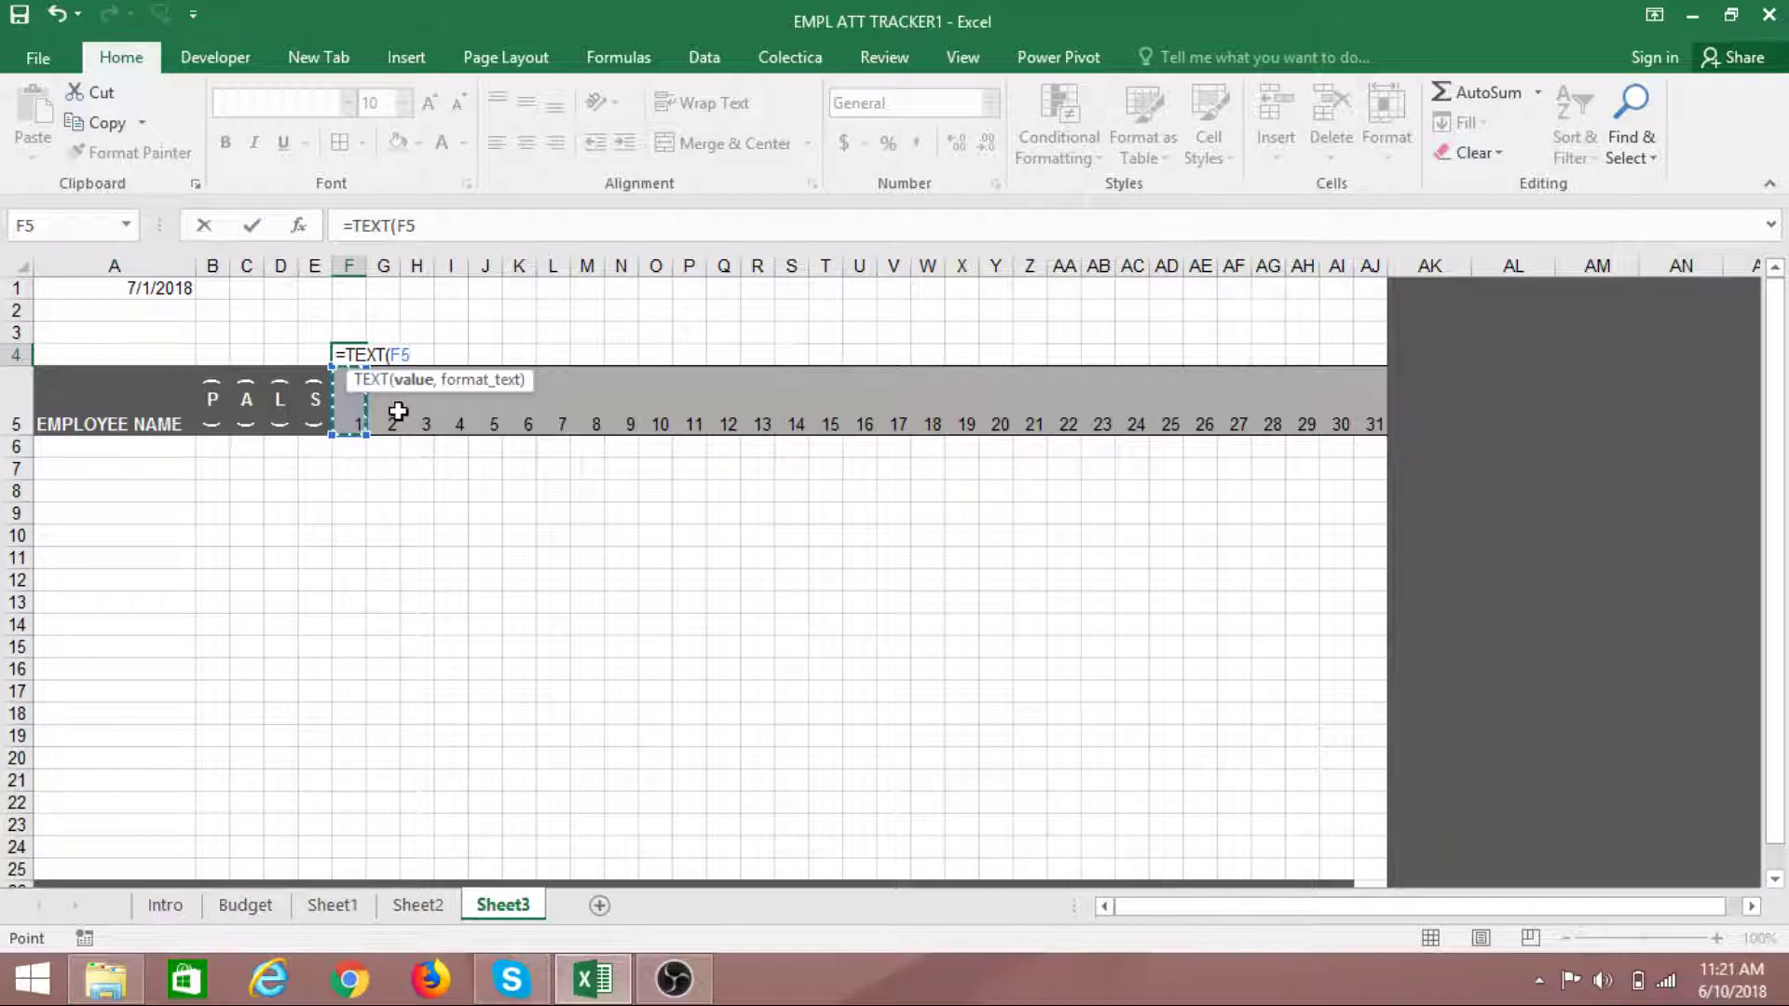
type(",\"ddd")
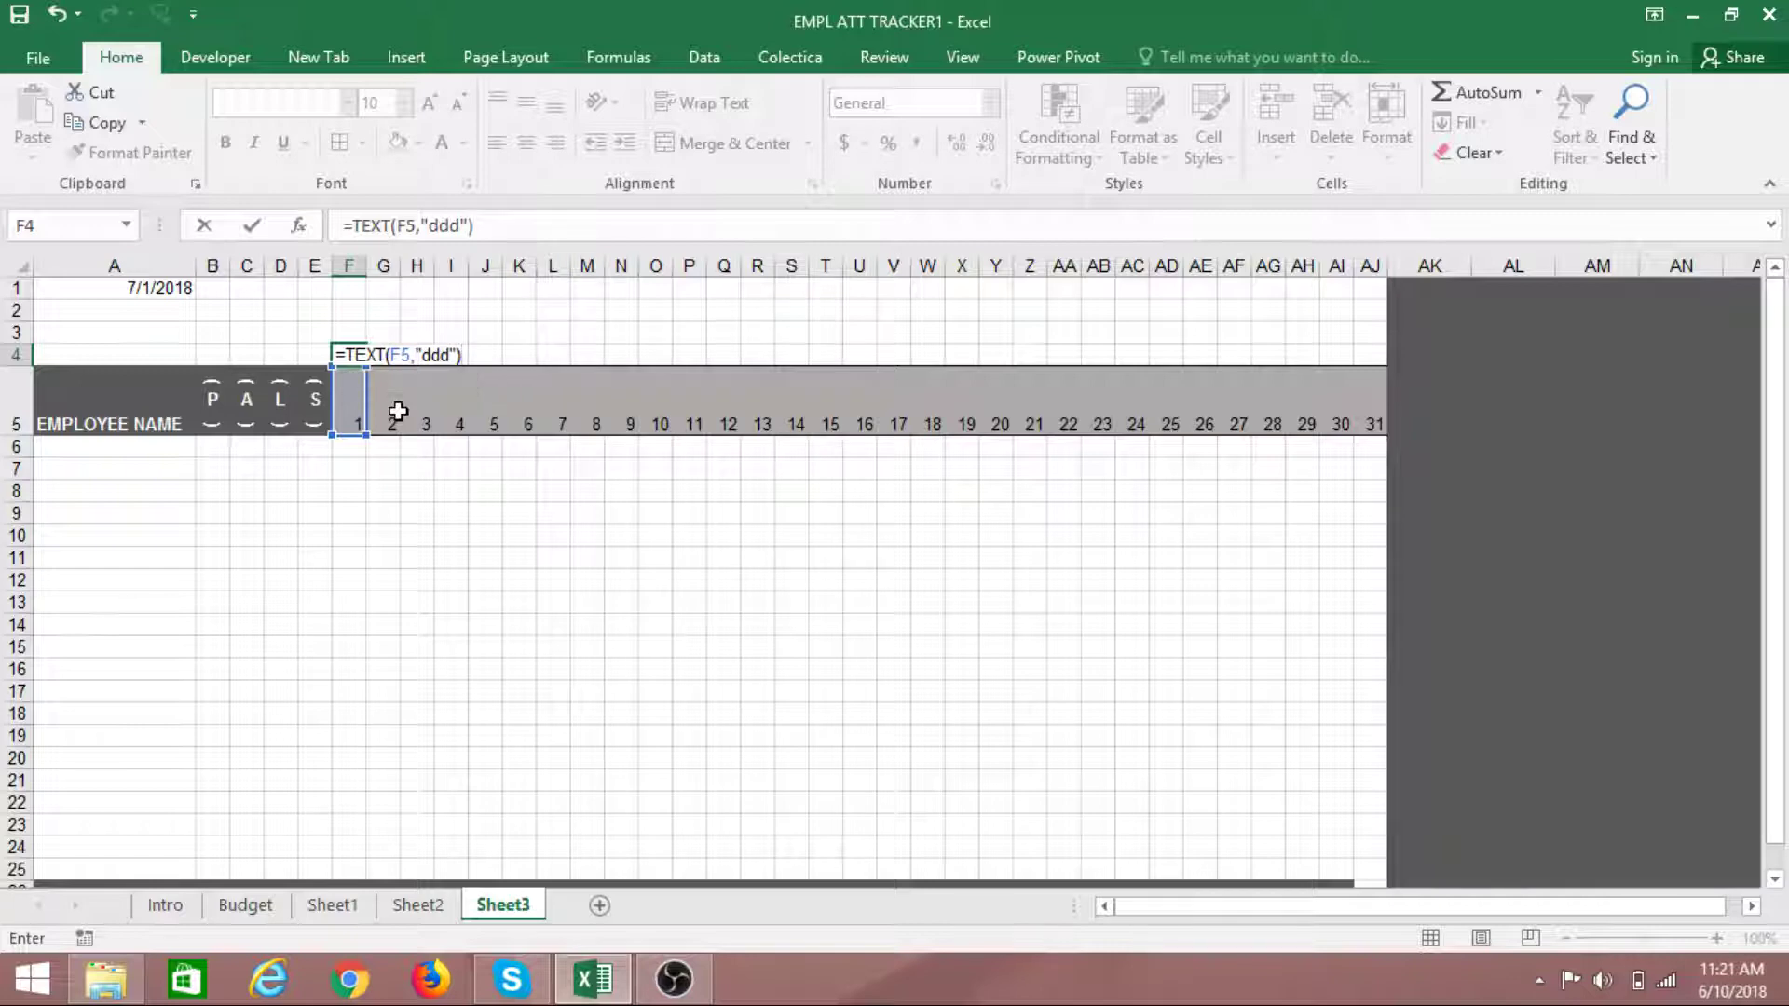
key("Return")
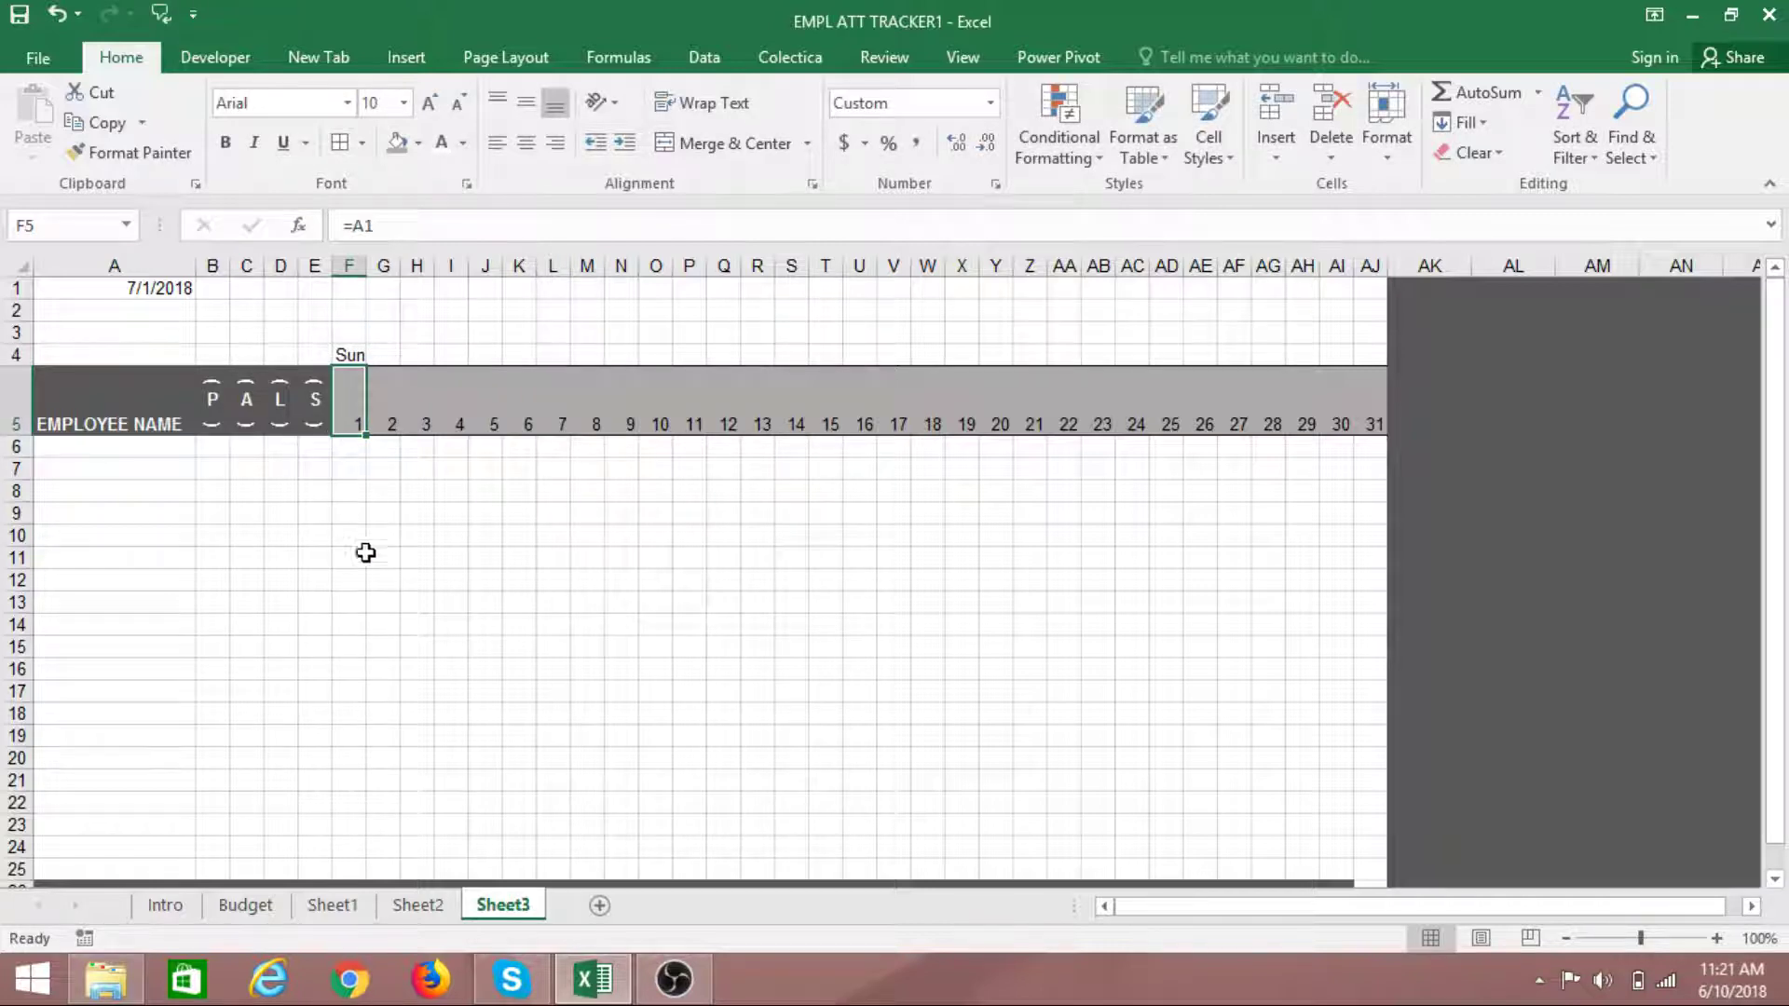
Compare the weekday in F4 with July 2018 in the system calendar
left_click_drag(363, 555, 385, 557)
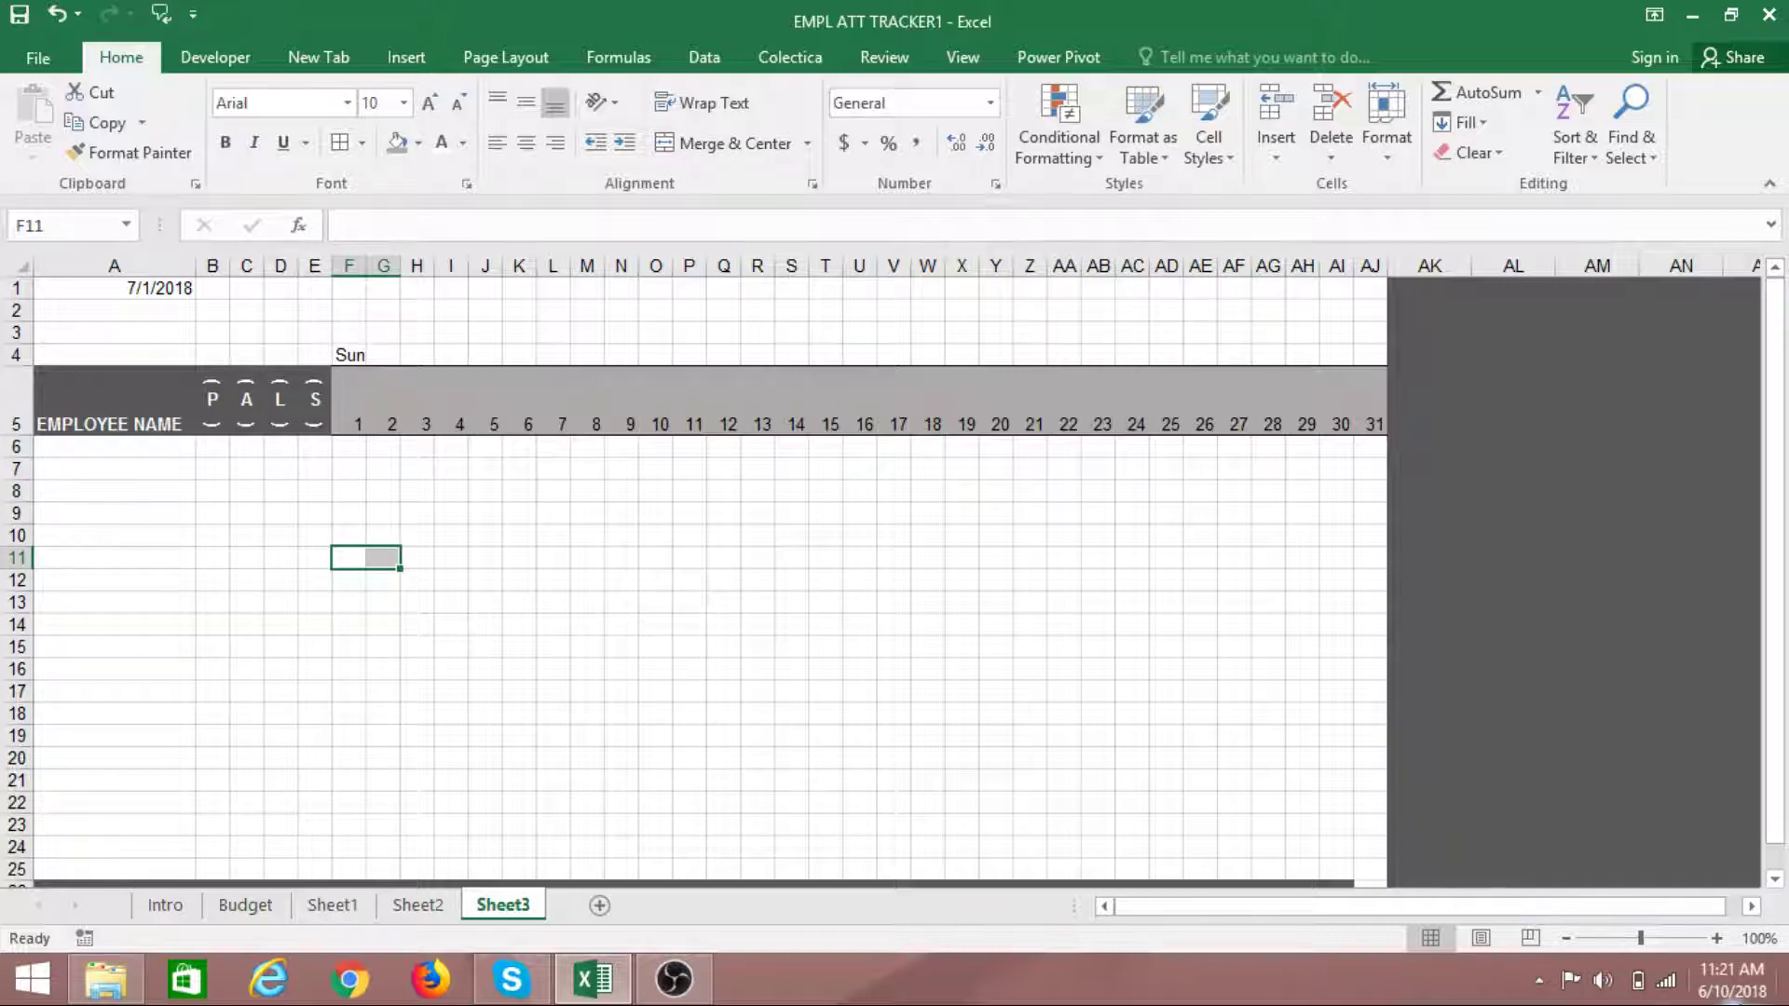
left_click(1733, 993)
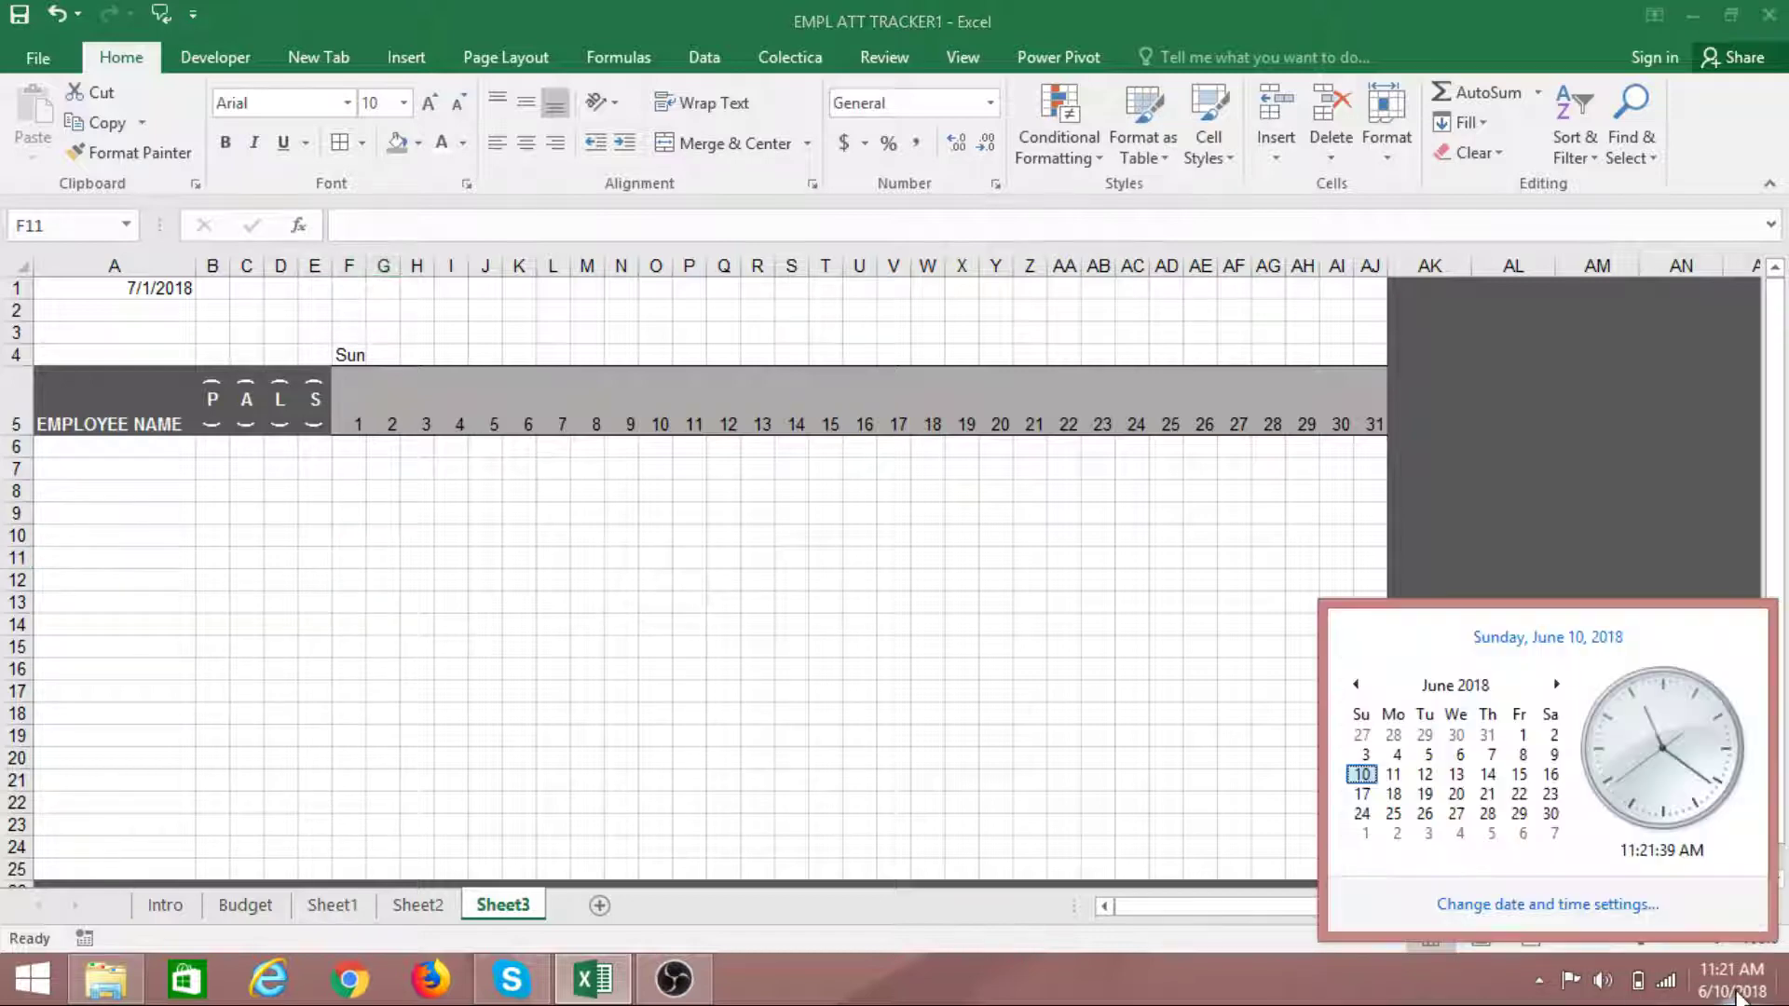
left_click(1557, 686)
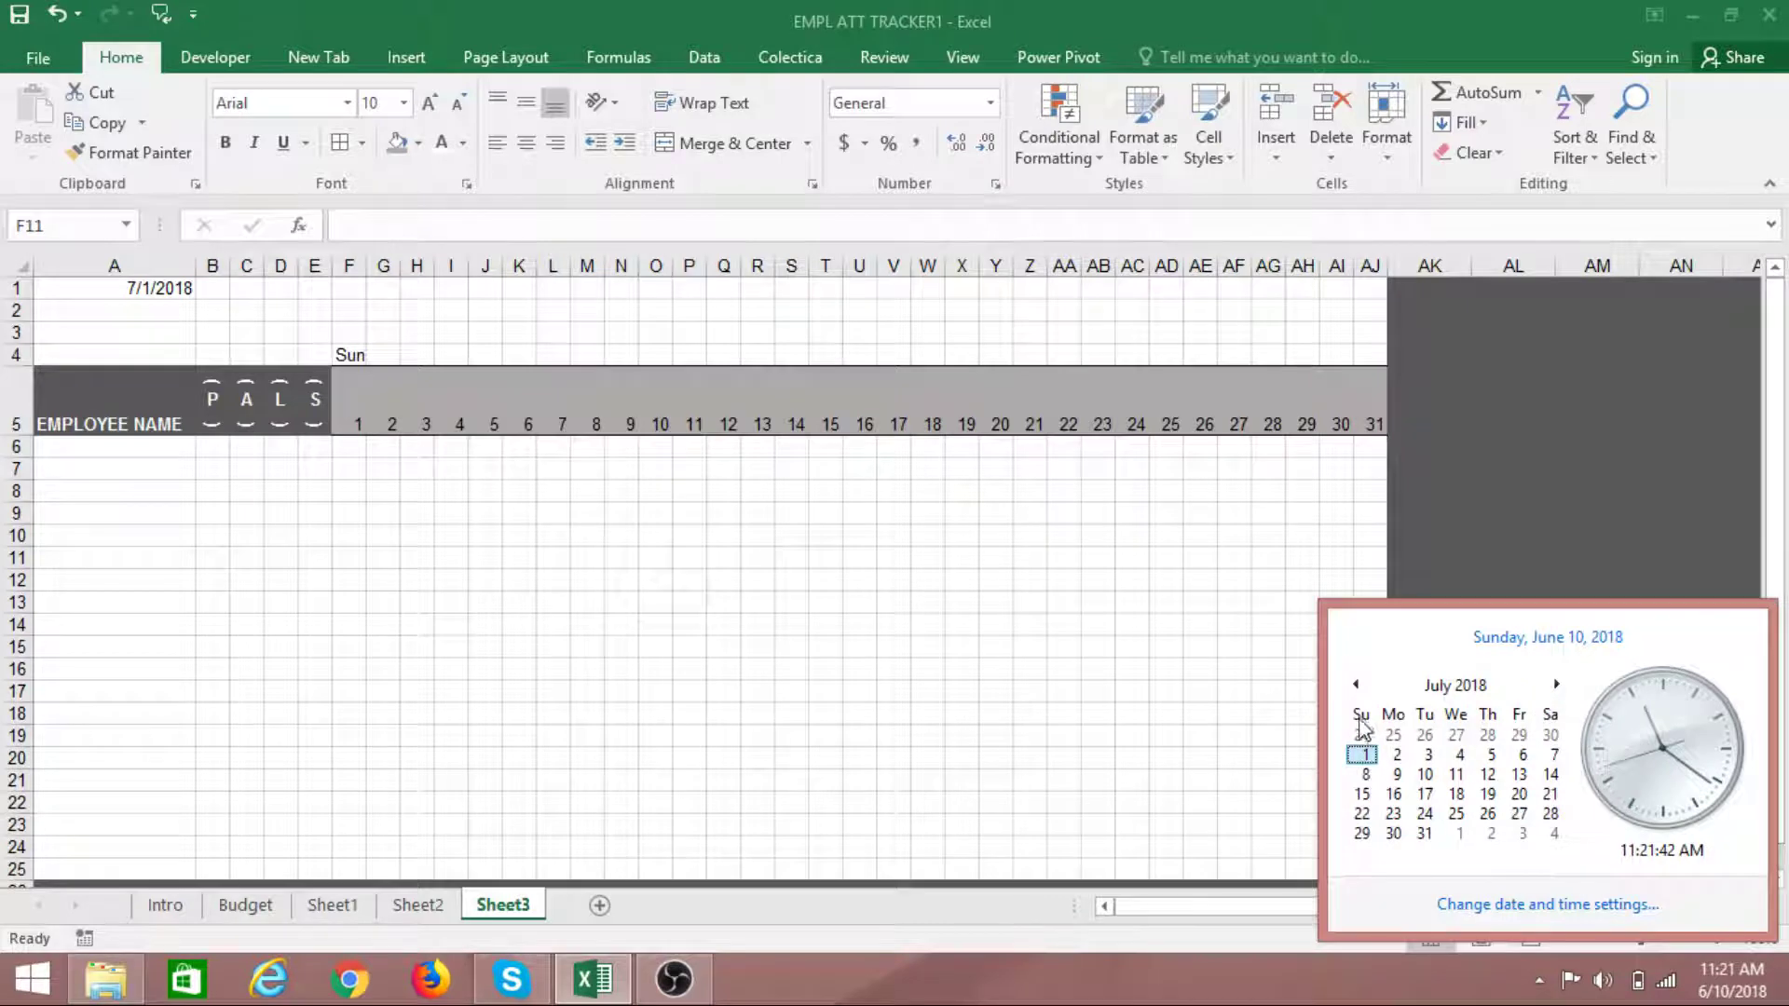
left_click(1178, 718)
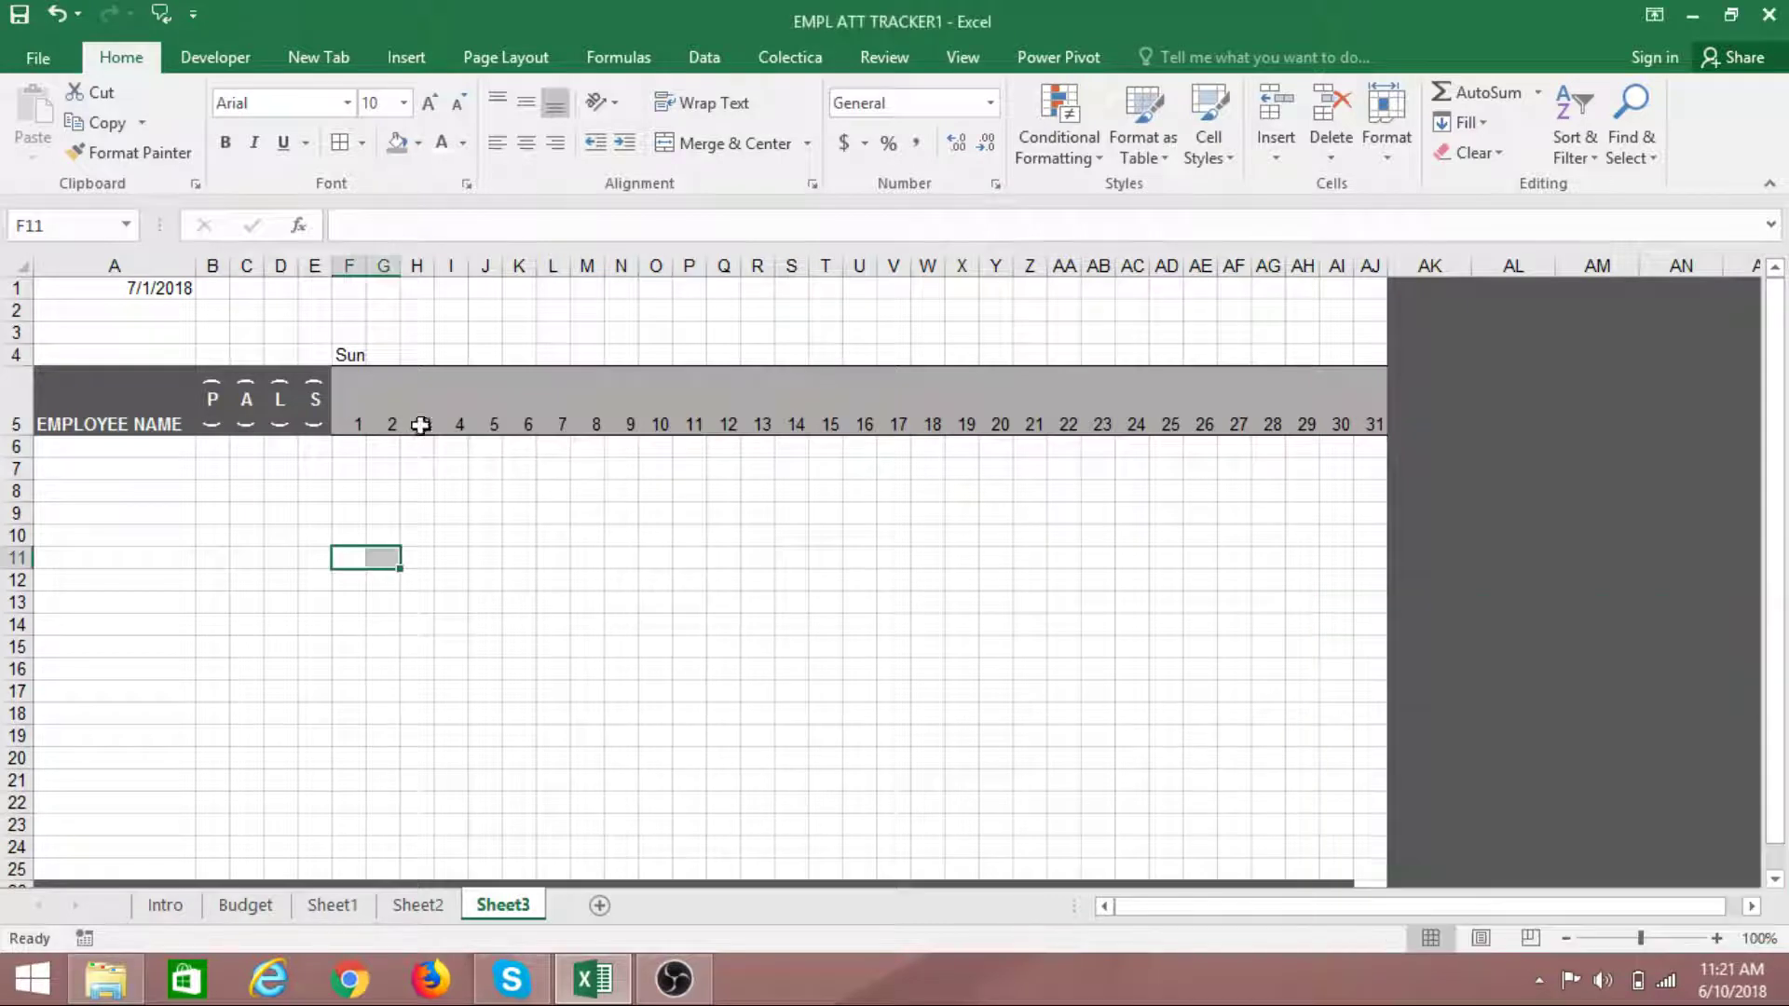
Fill the weekday formula from F4 across row 4 to AJ4
left_click(347, 355)
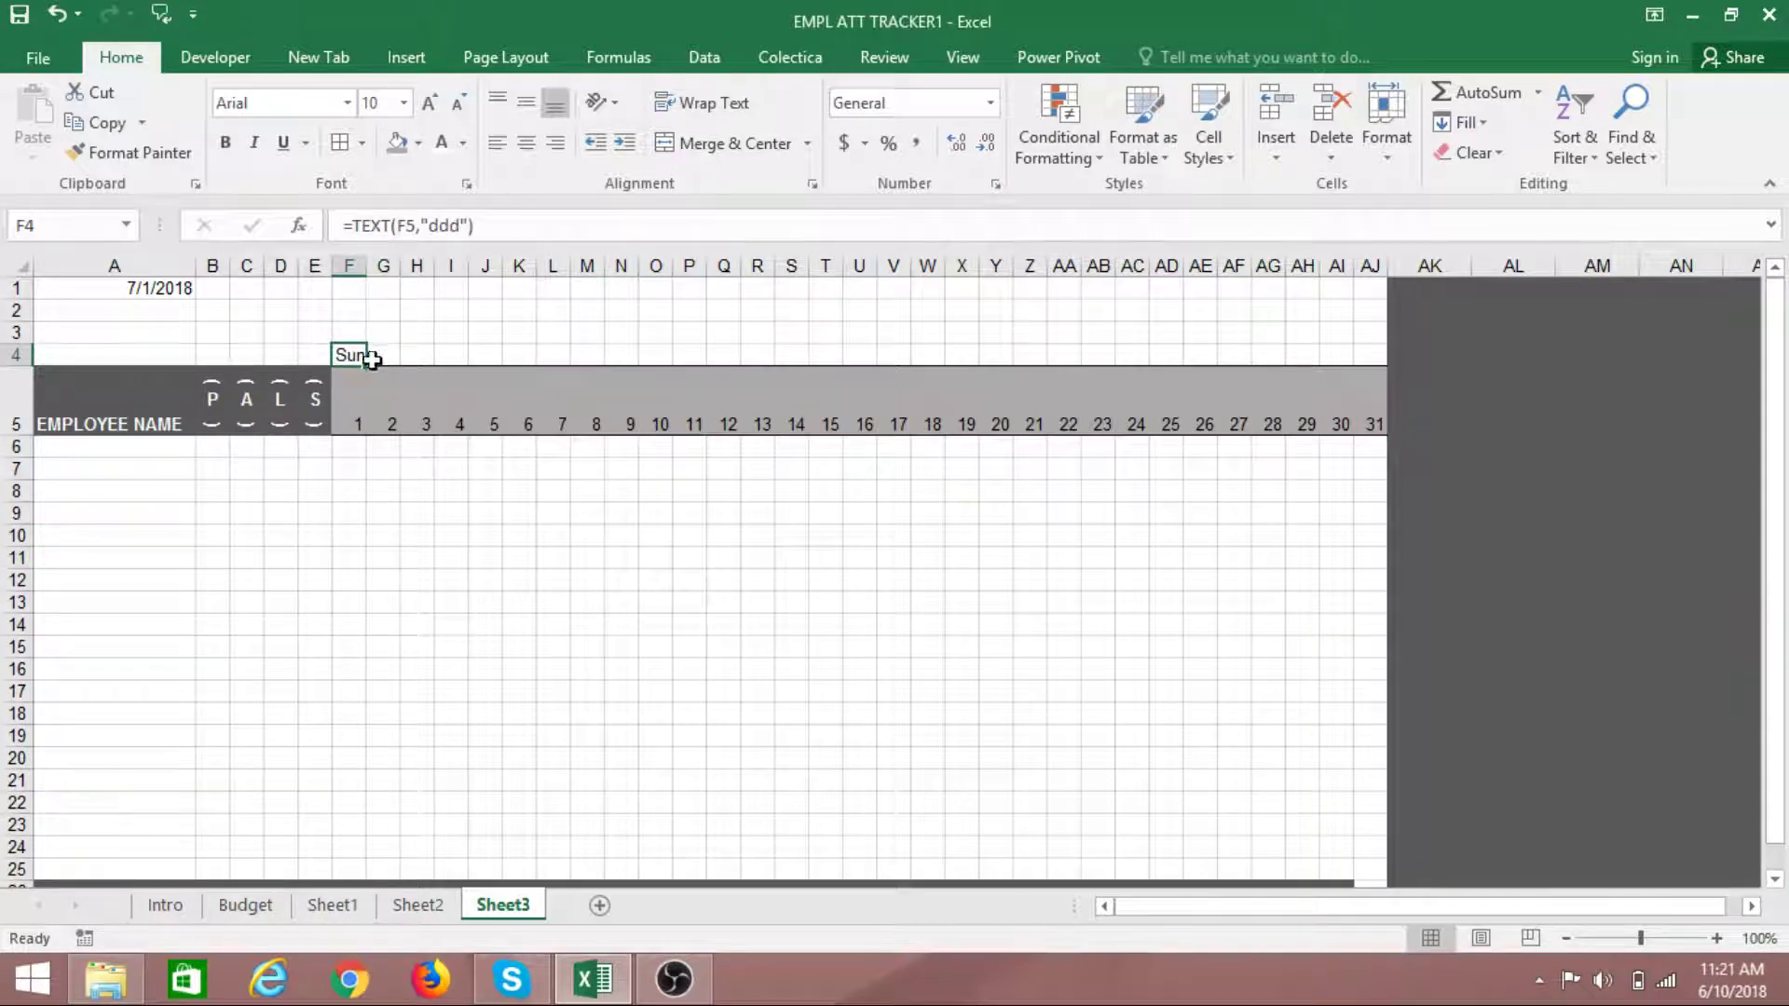
left_click_drag(367, 364, 1378, 371)
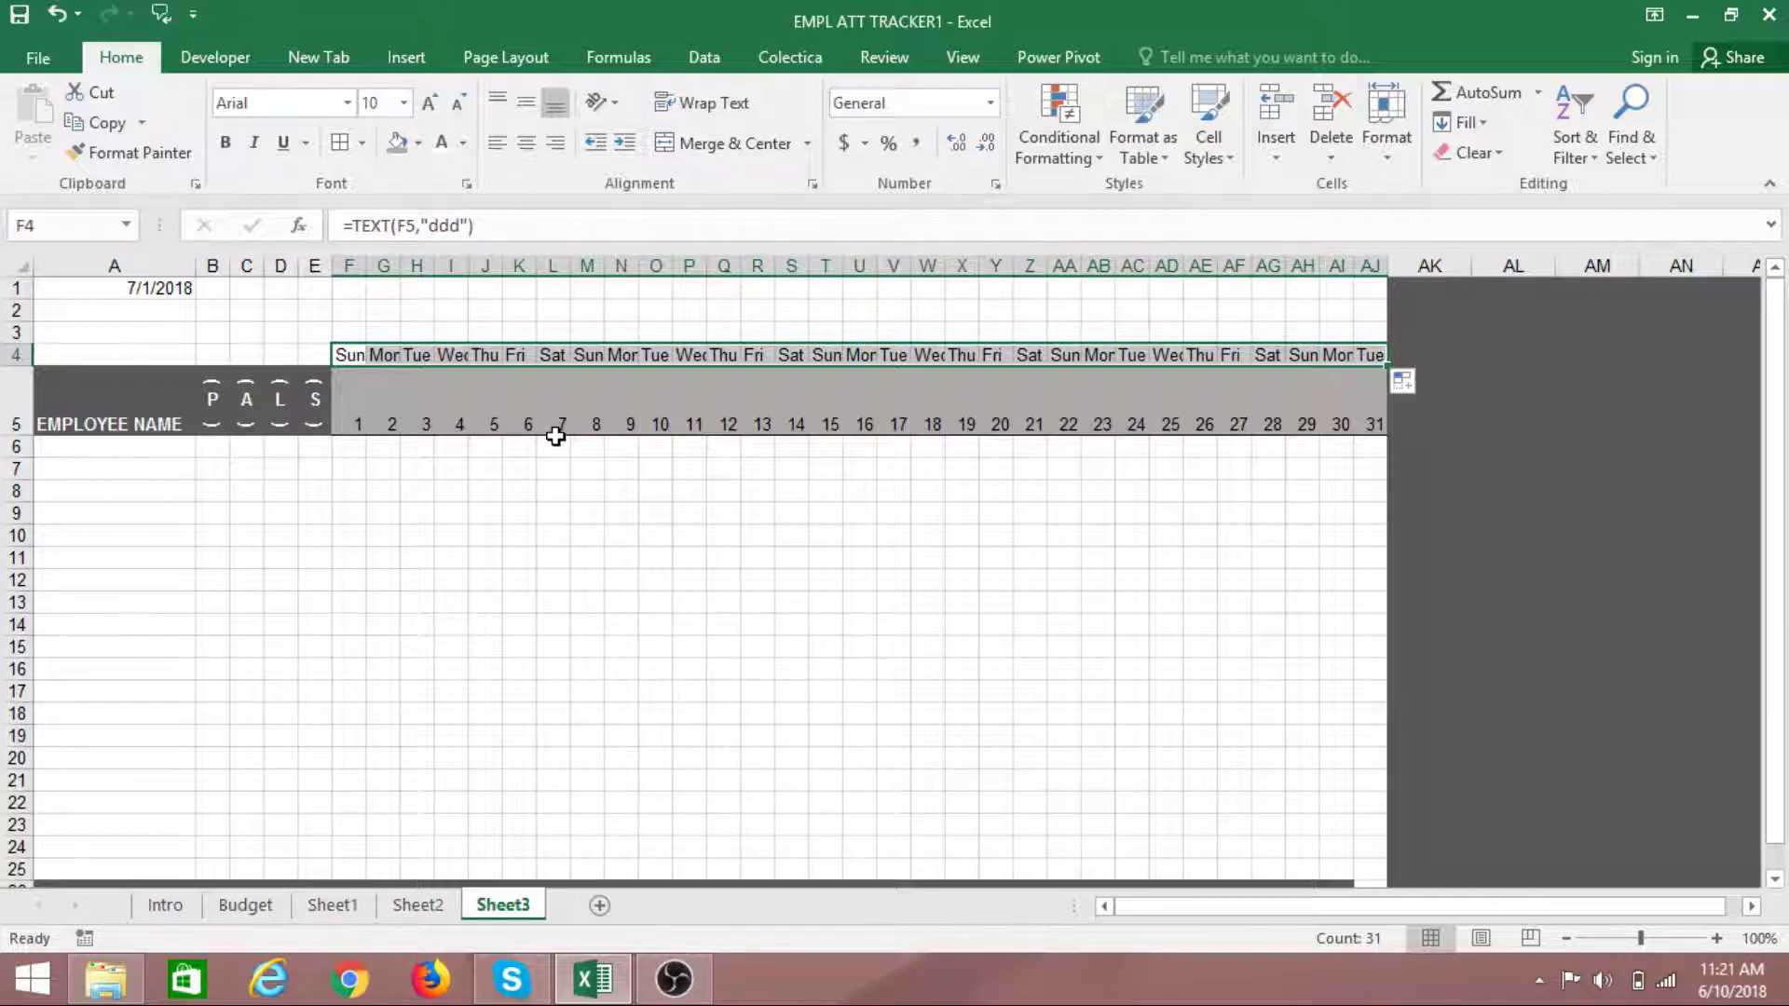
left_click(620, 558)
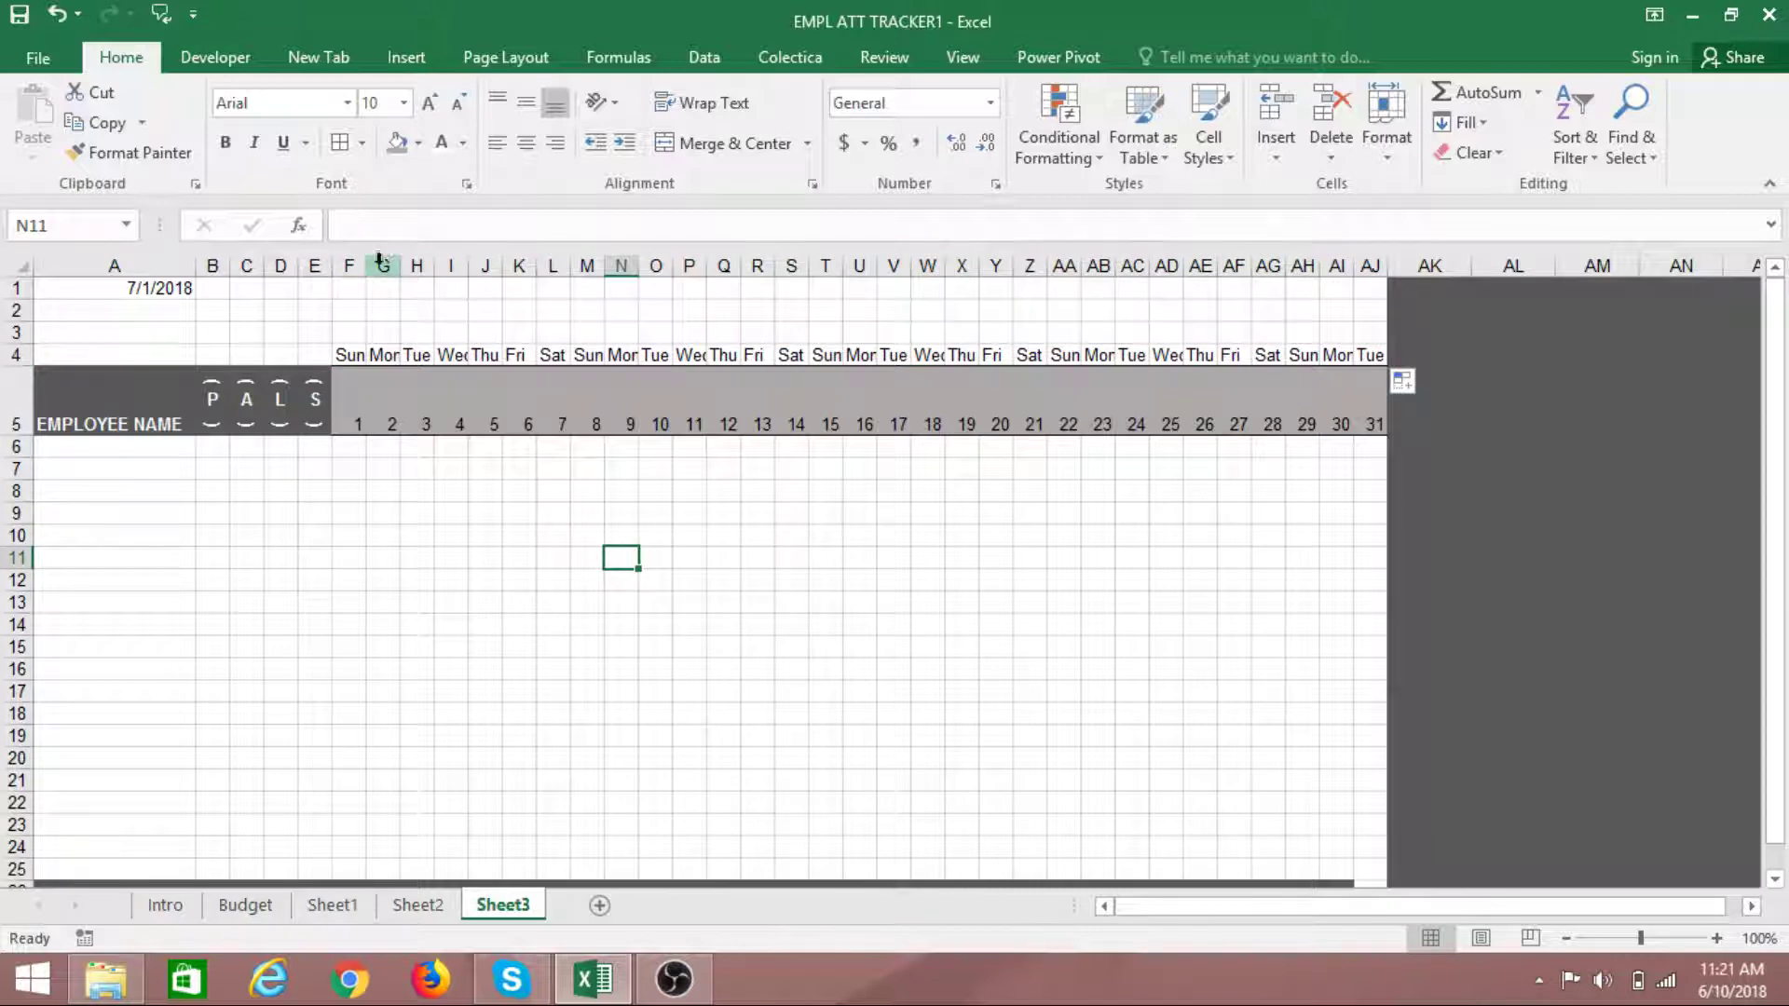
Copy the dark gray cell formatting from AM5 to the heading area A1:AJ4
mouse_move(71, 289)
left_mouse_down()
mouse_move(898, 295)
mouse_move(1337, 324)
mouse_move(1377, 353)
left_mouse_up()
left_click(1602, 398)
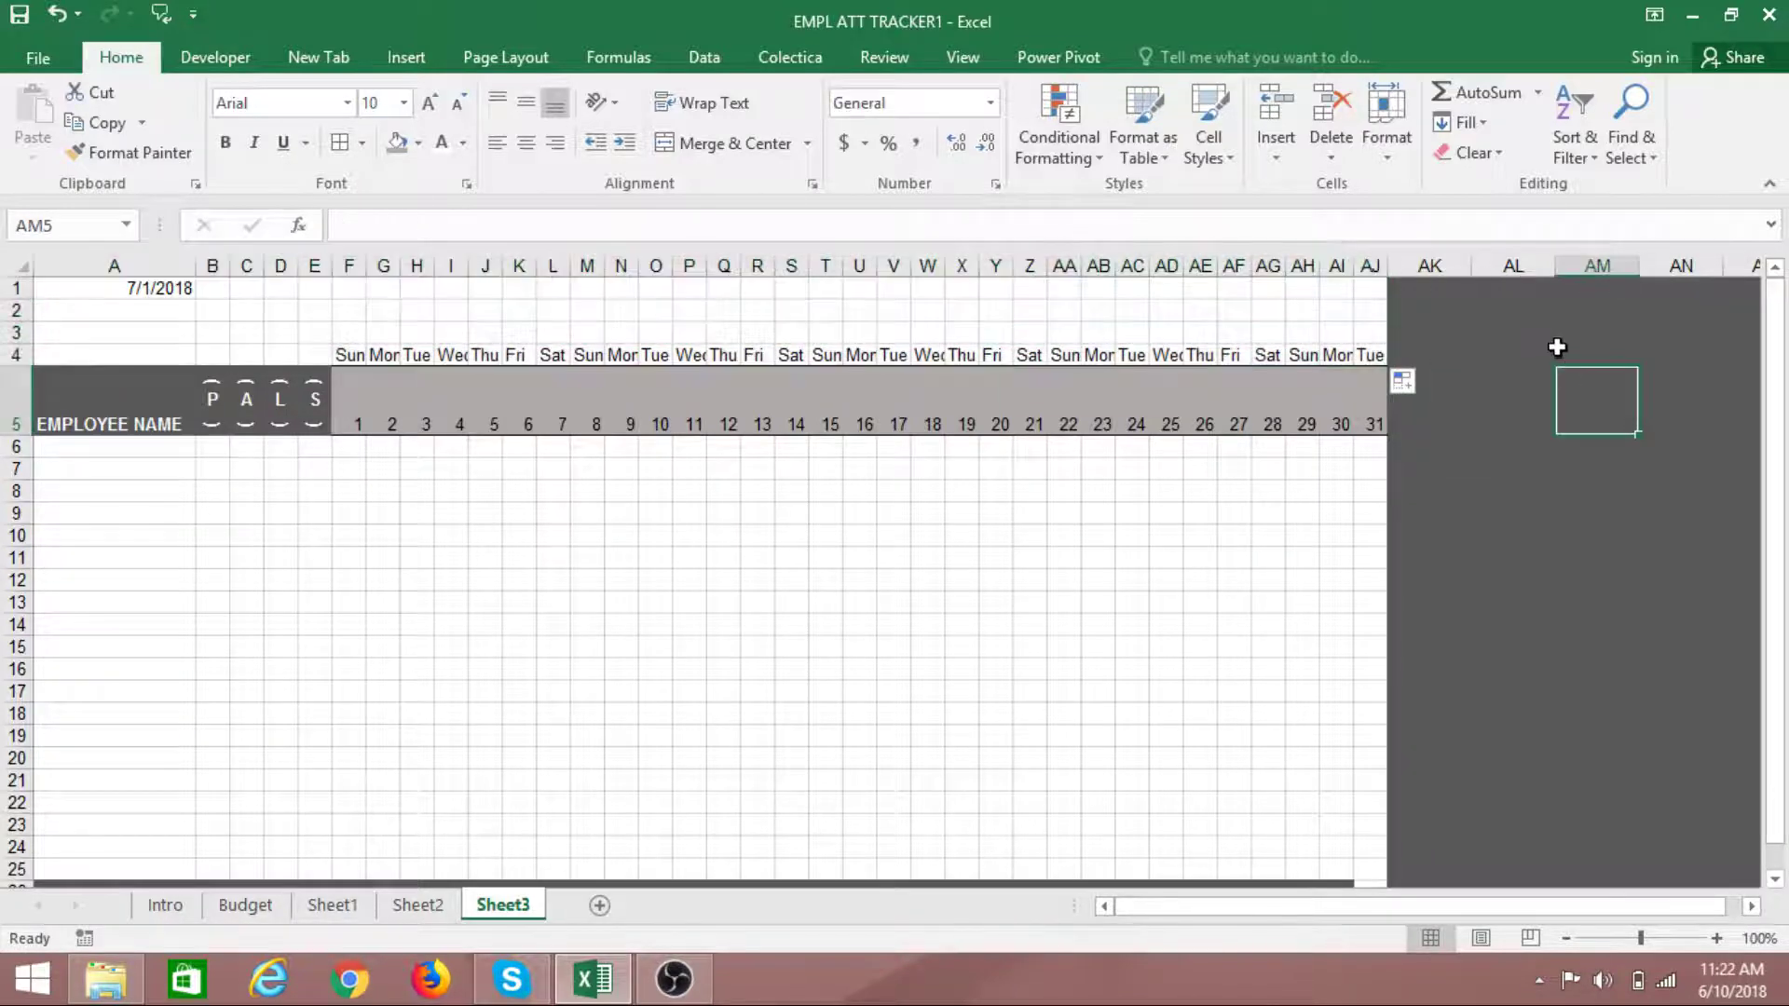
left_click(110, 165)
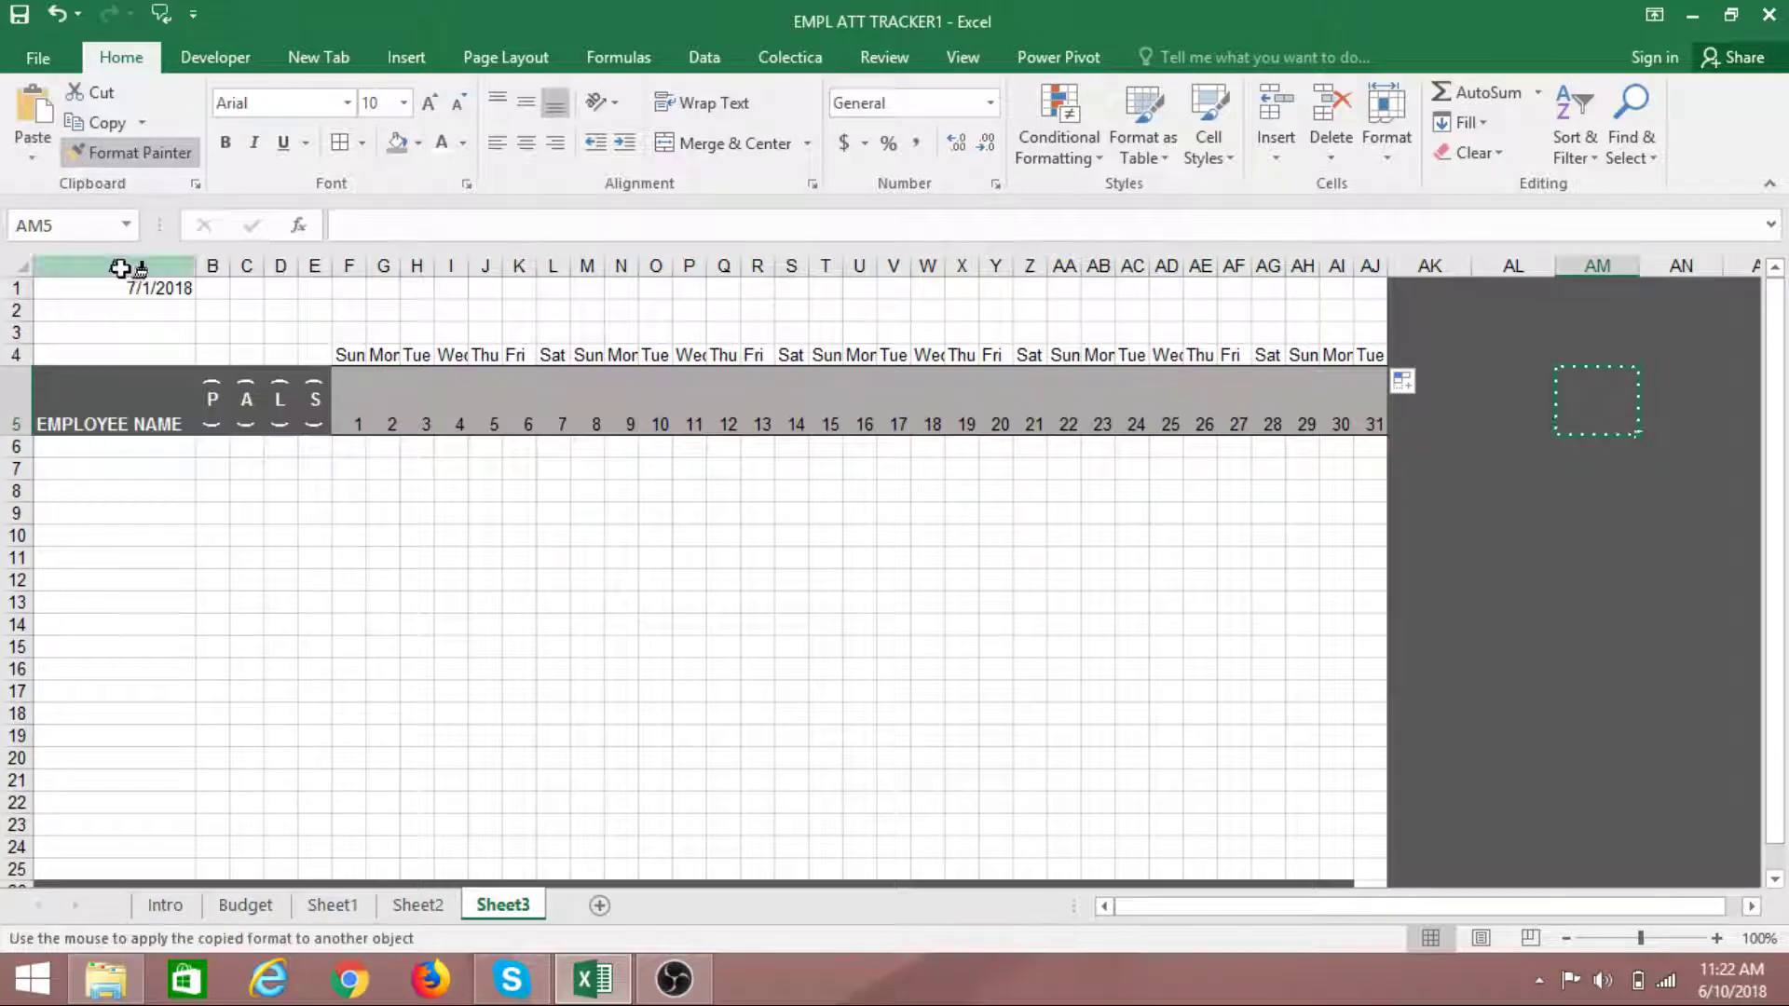
mouse_move(75, 289)
left_mouse_down()
mouse_move(1249, 323)
mouse_move(1375, 357)
left_mouse_up()
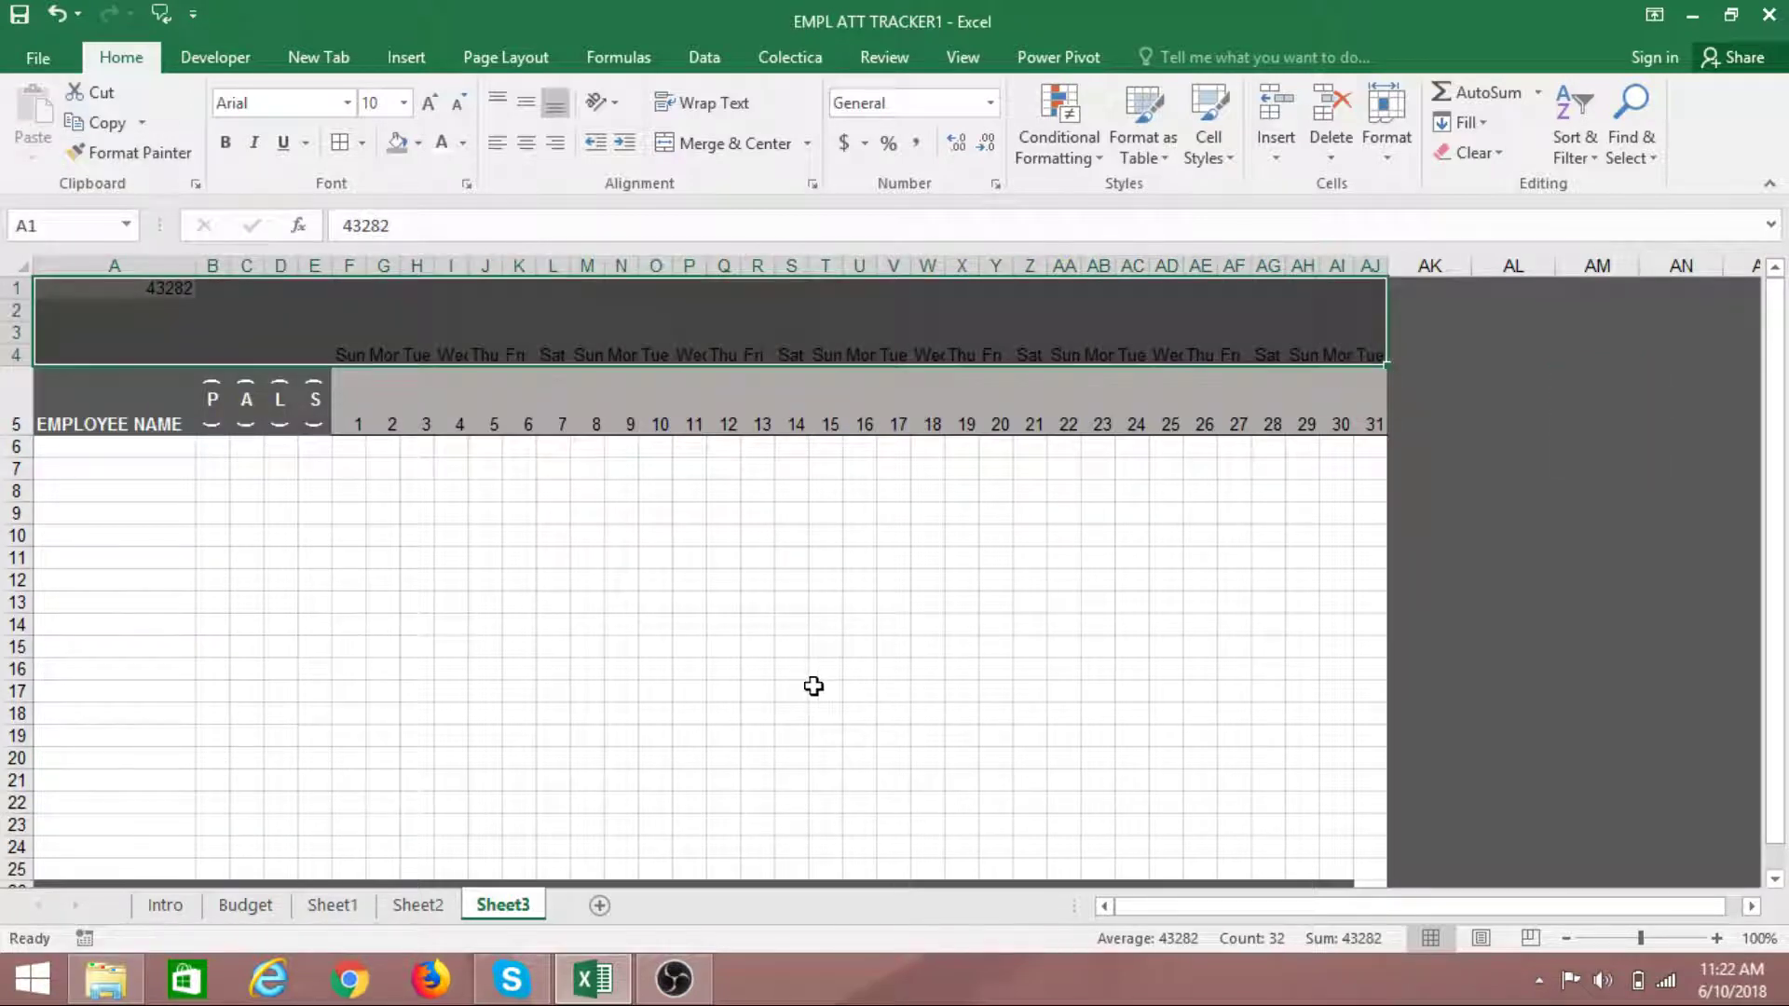
left_click(451, 625)
Set the font color of the weekday names in F4:AJ4 to white
left_click_drag(357, 360, 1368, 350)
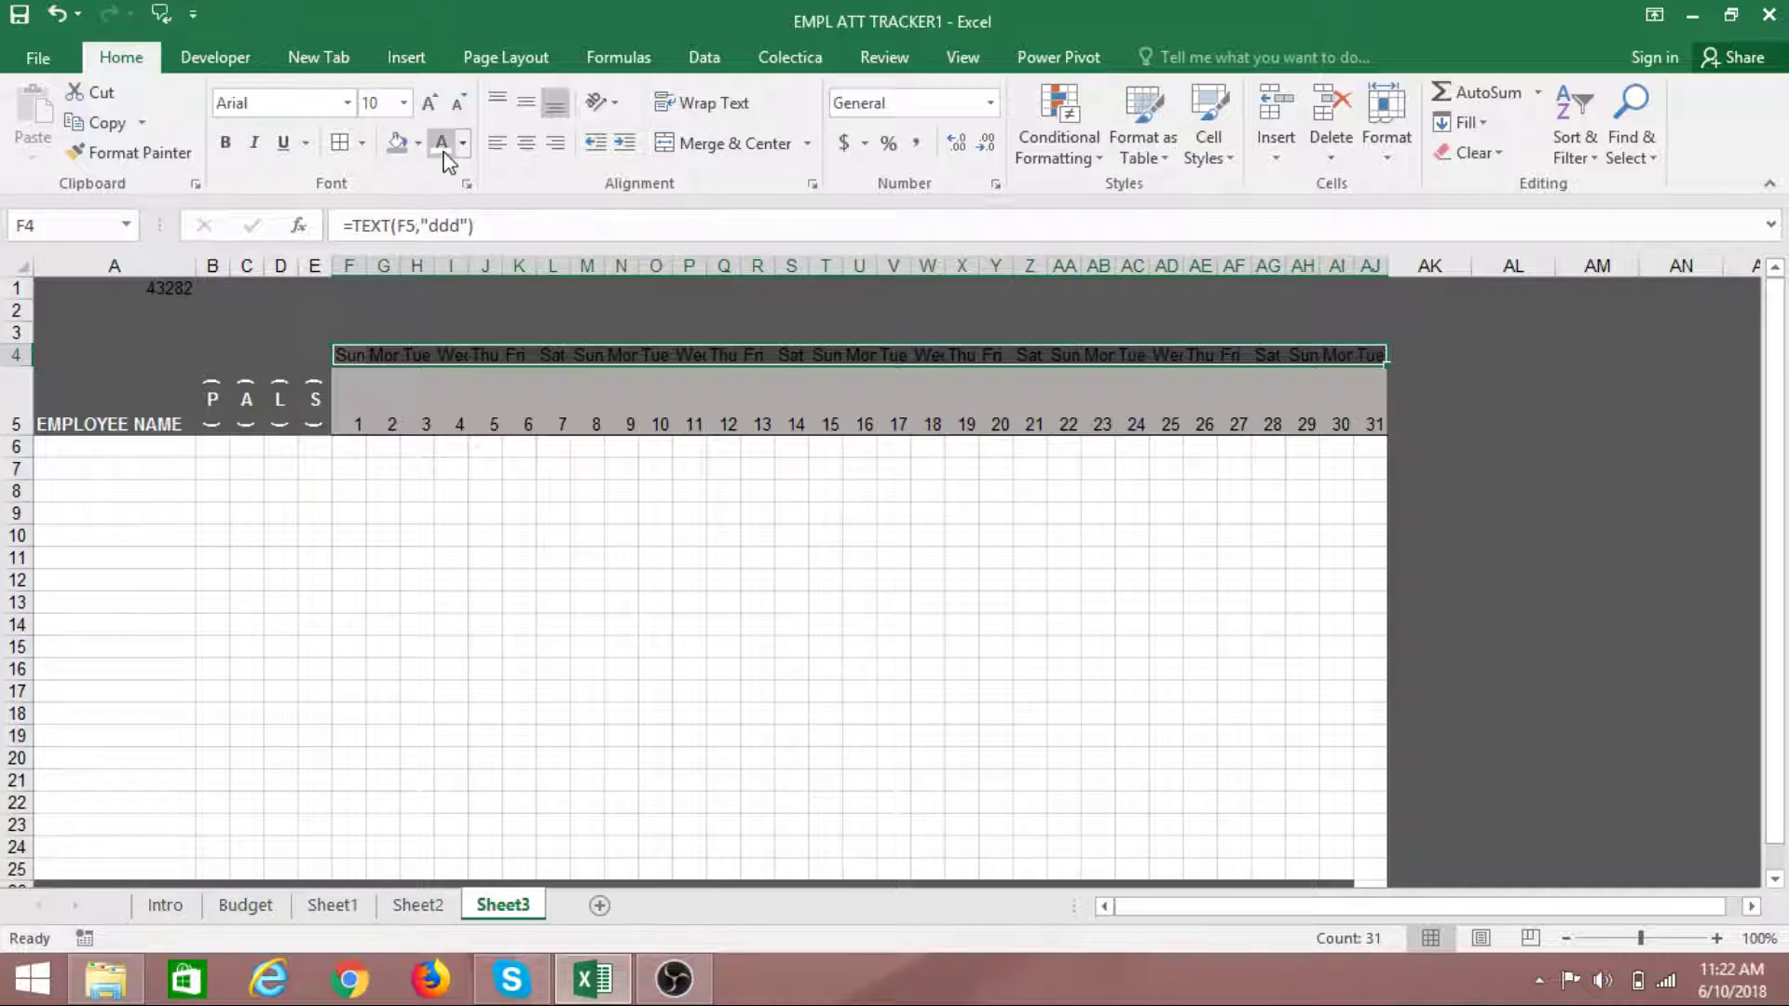
left_click(445, 153)
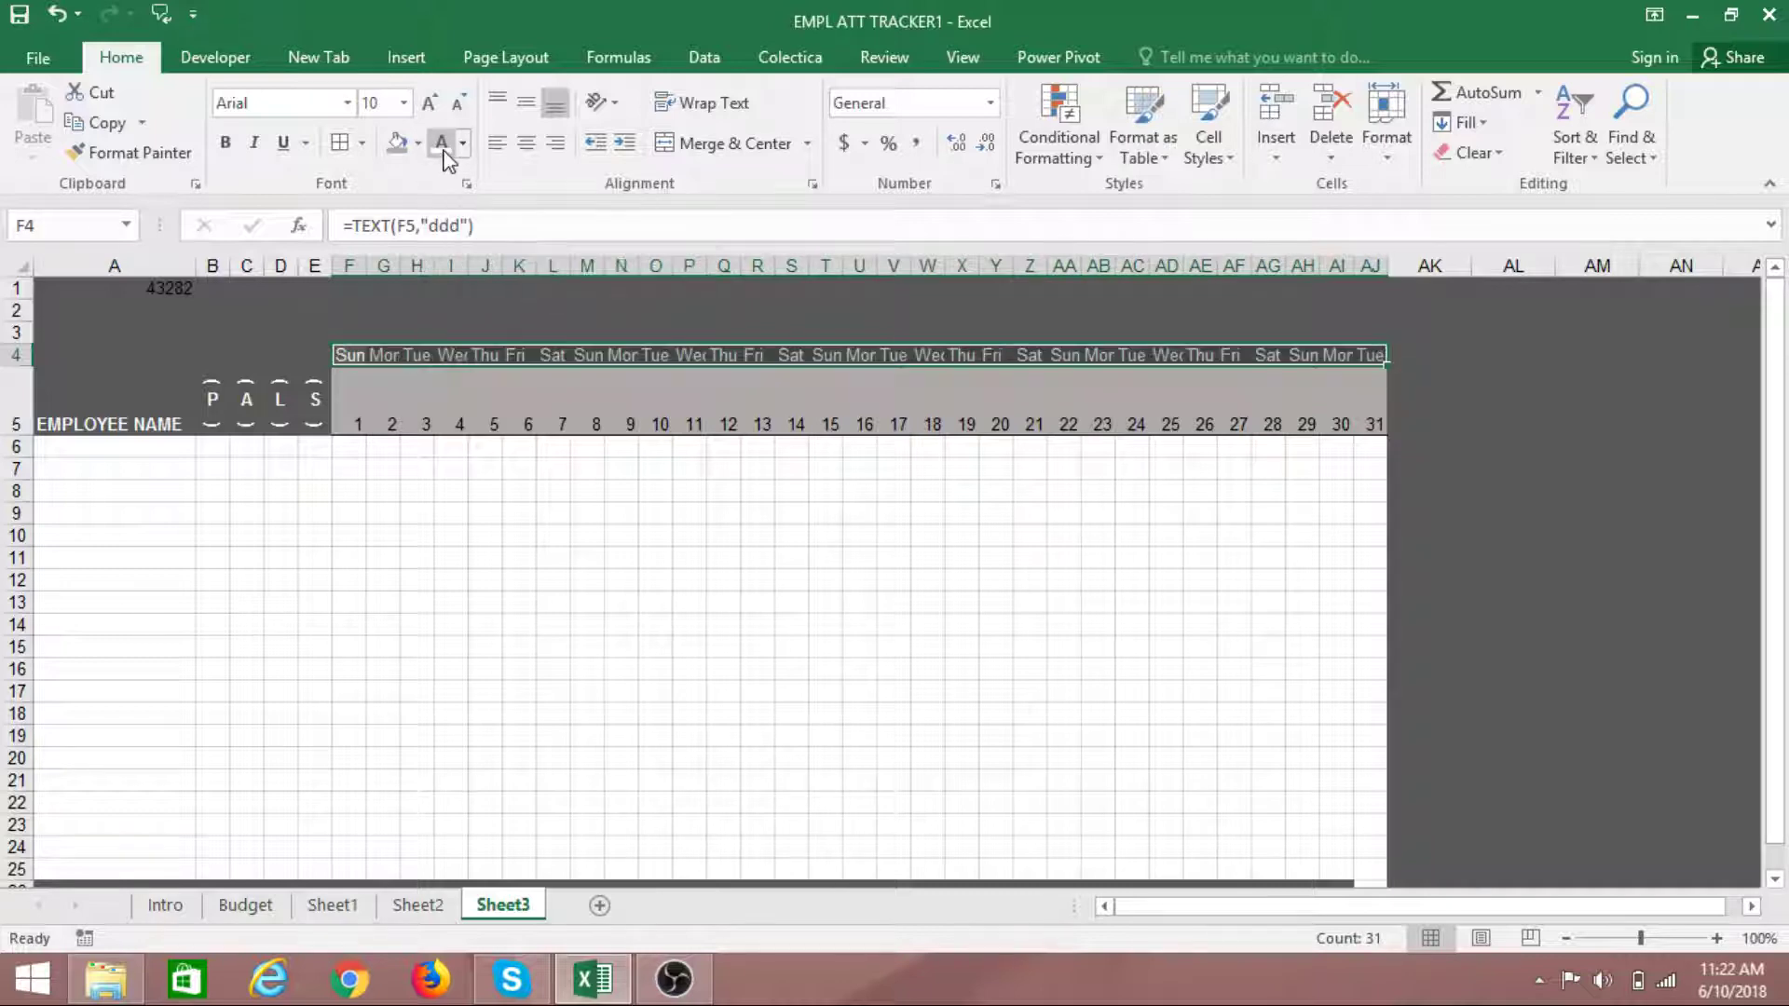
left_click(542, 471)
Apply the white font color to the day numbers in G5:AJ5
left_click_drag(375, 429, 1362, 435)
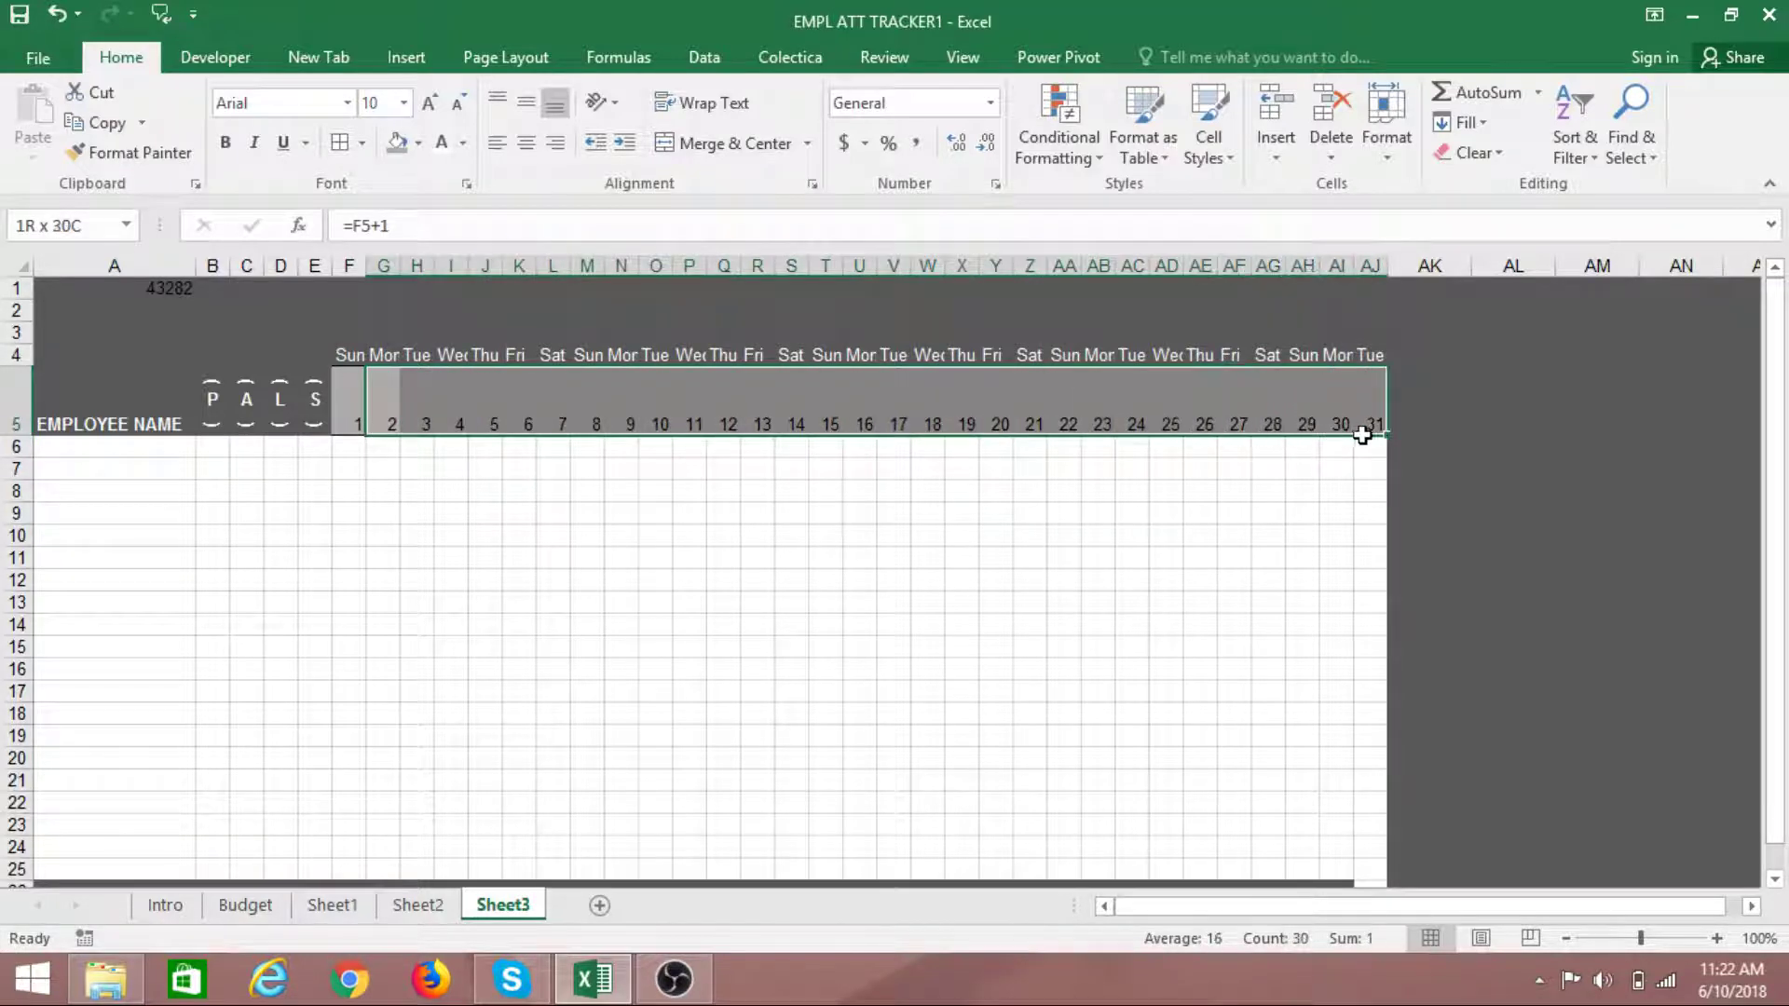
left_click(445, 153)
left_click(587, 557)
left_click(791, 649)
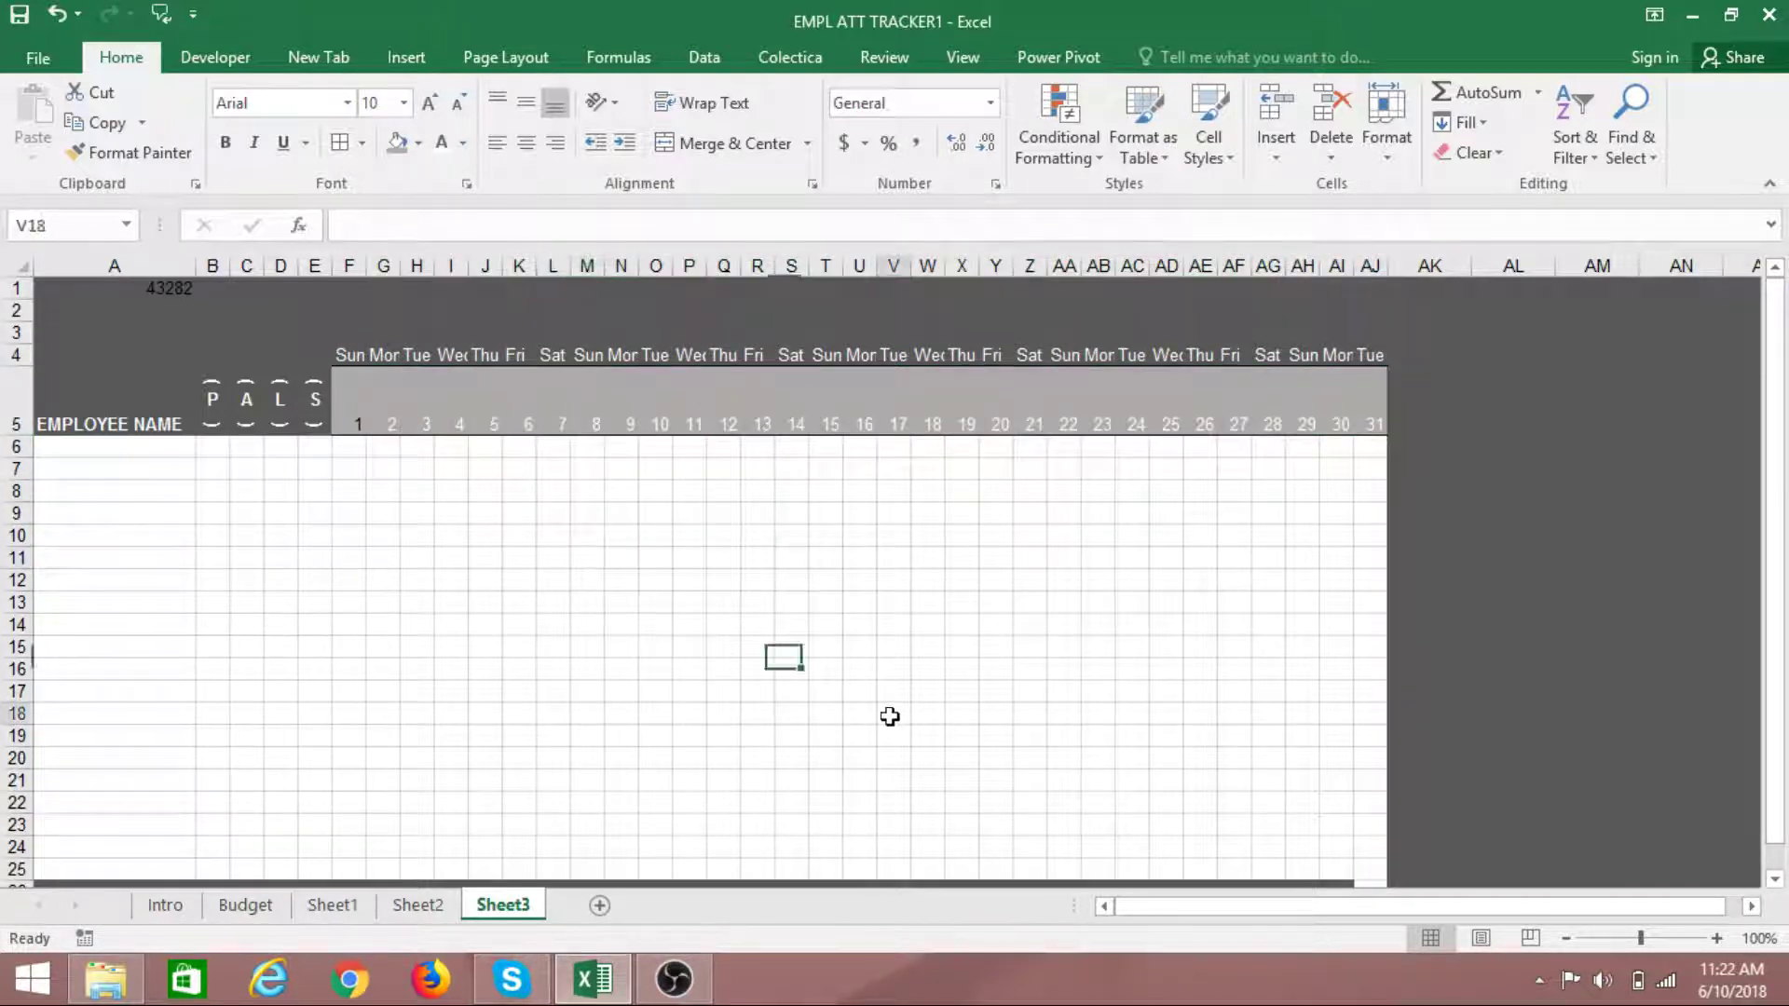
left_click(892, 713)
Reduce the font size of the weekday names and day numbers in F4:AJ5 to 8
left_click_drag(357, 355, 1366, 408)
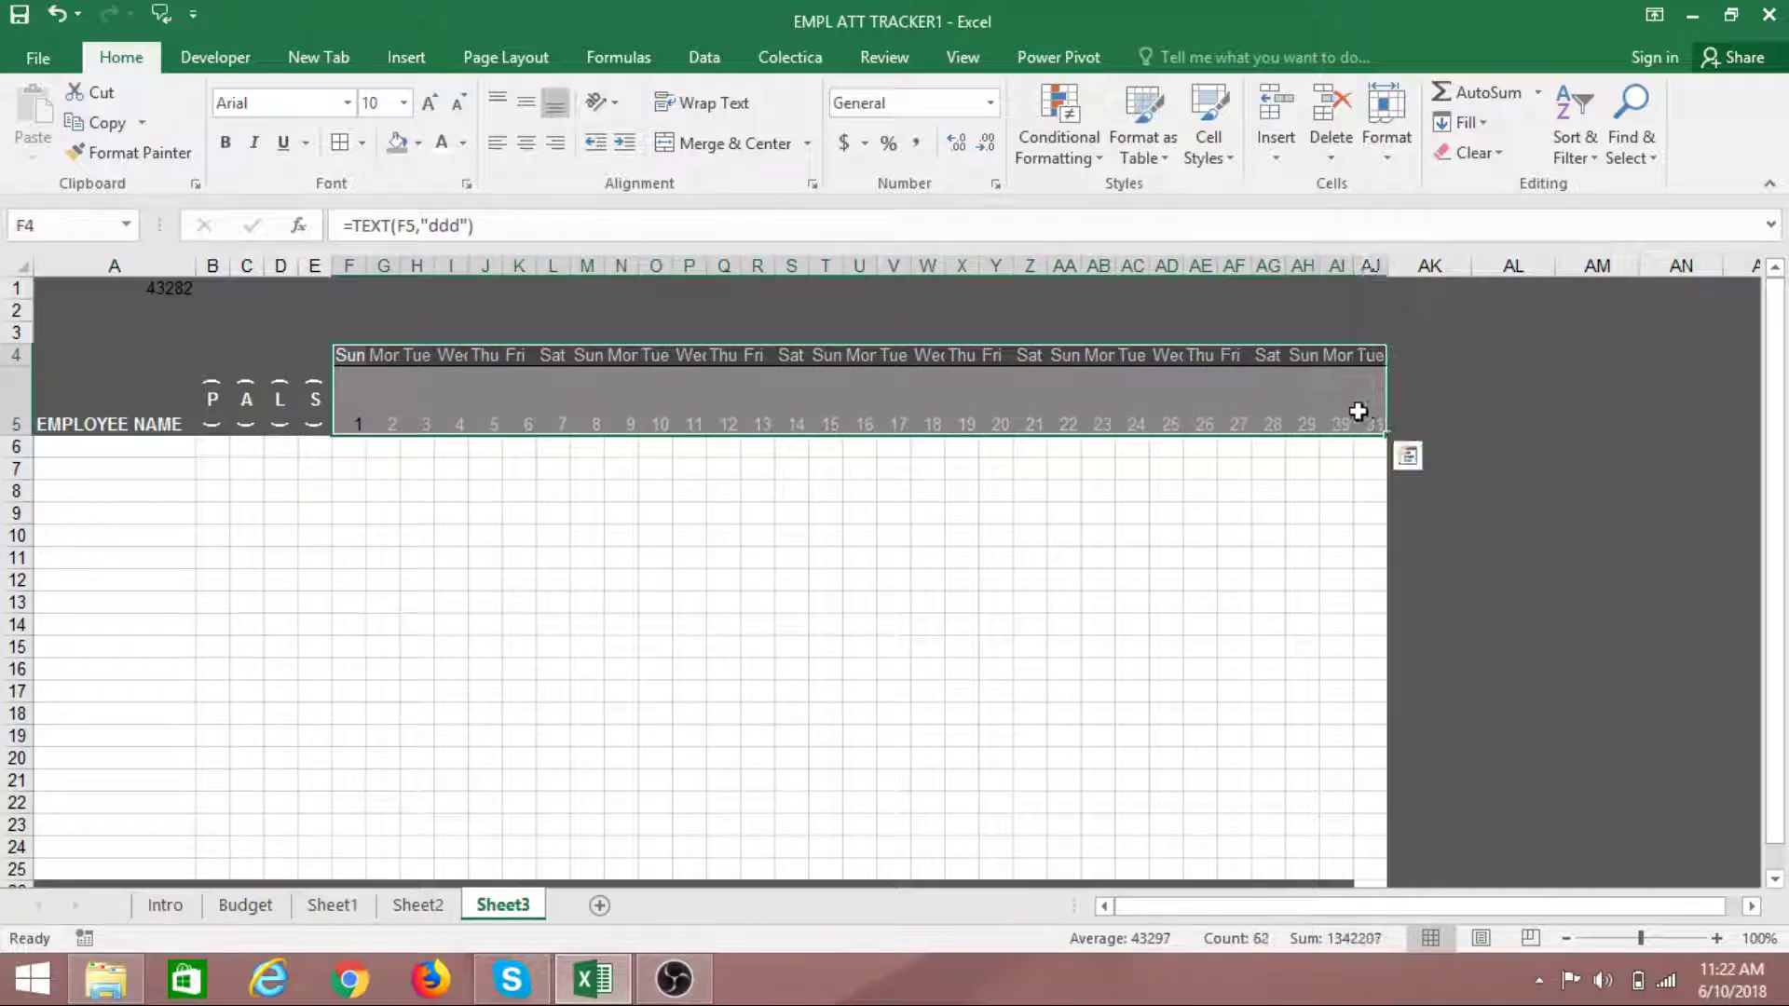
left_click(460, 104)
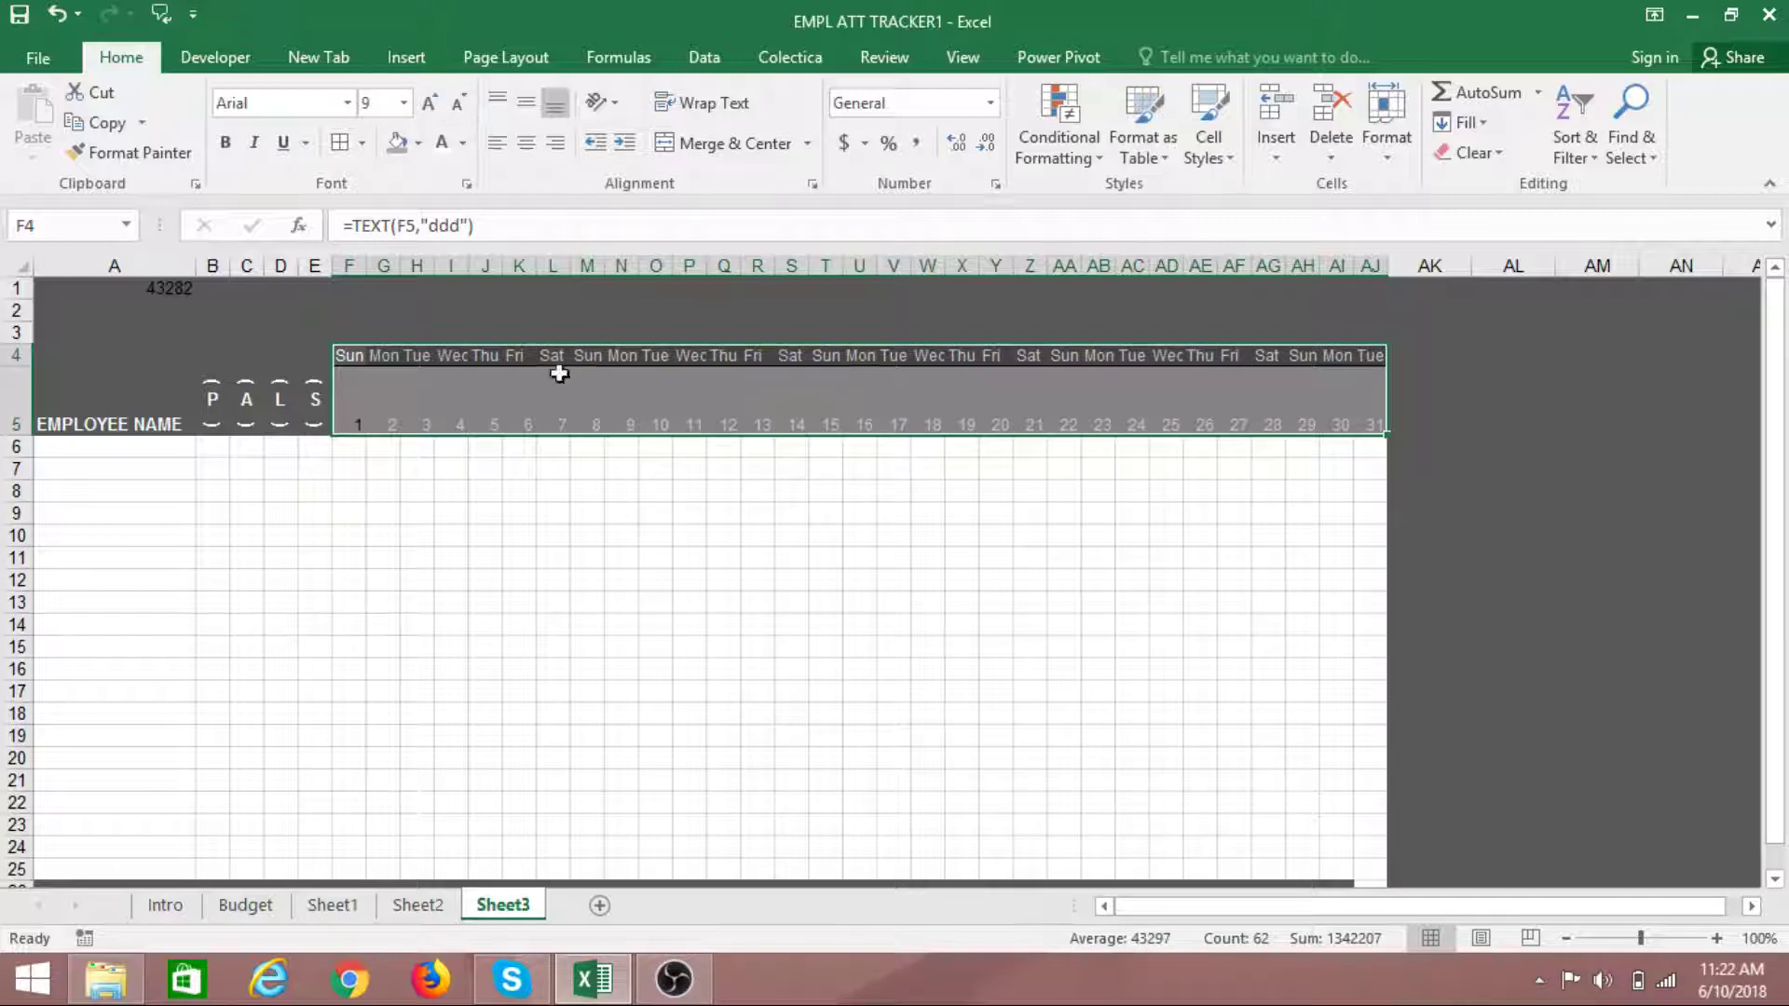
left_click(459, 104)
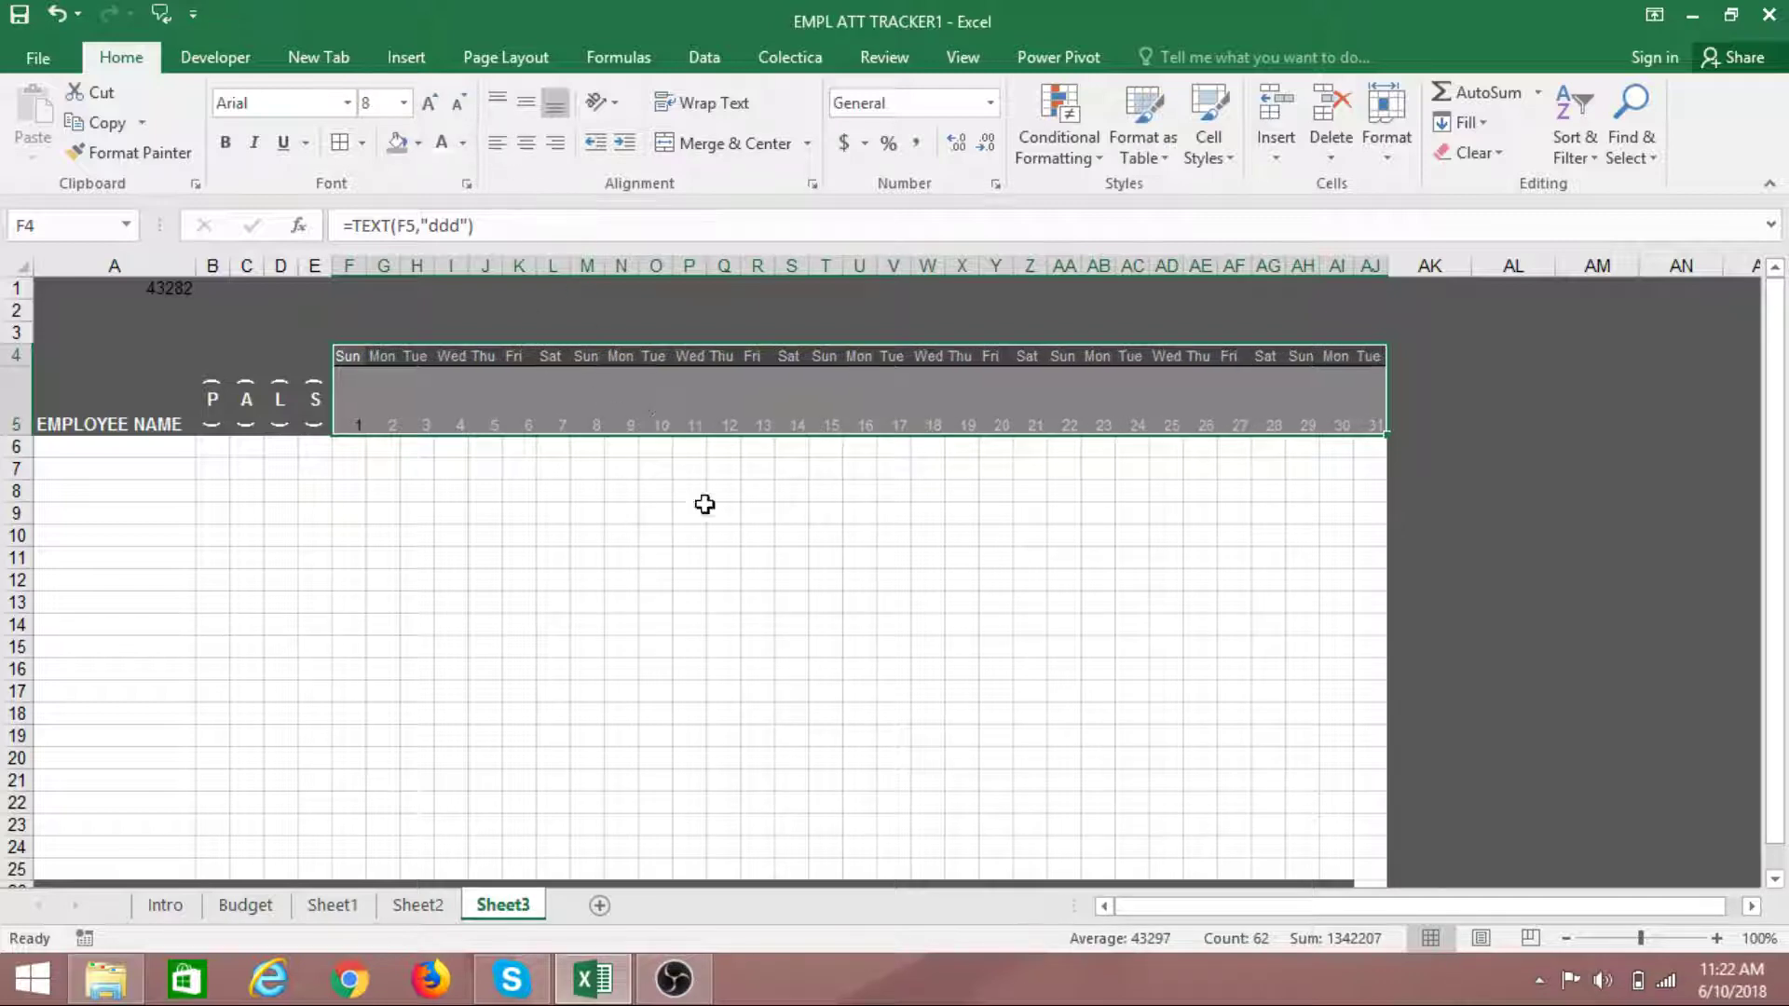
left_click(723, 598)
left_click(959, 647)
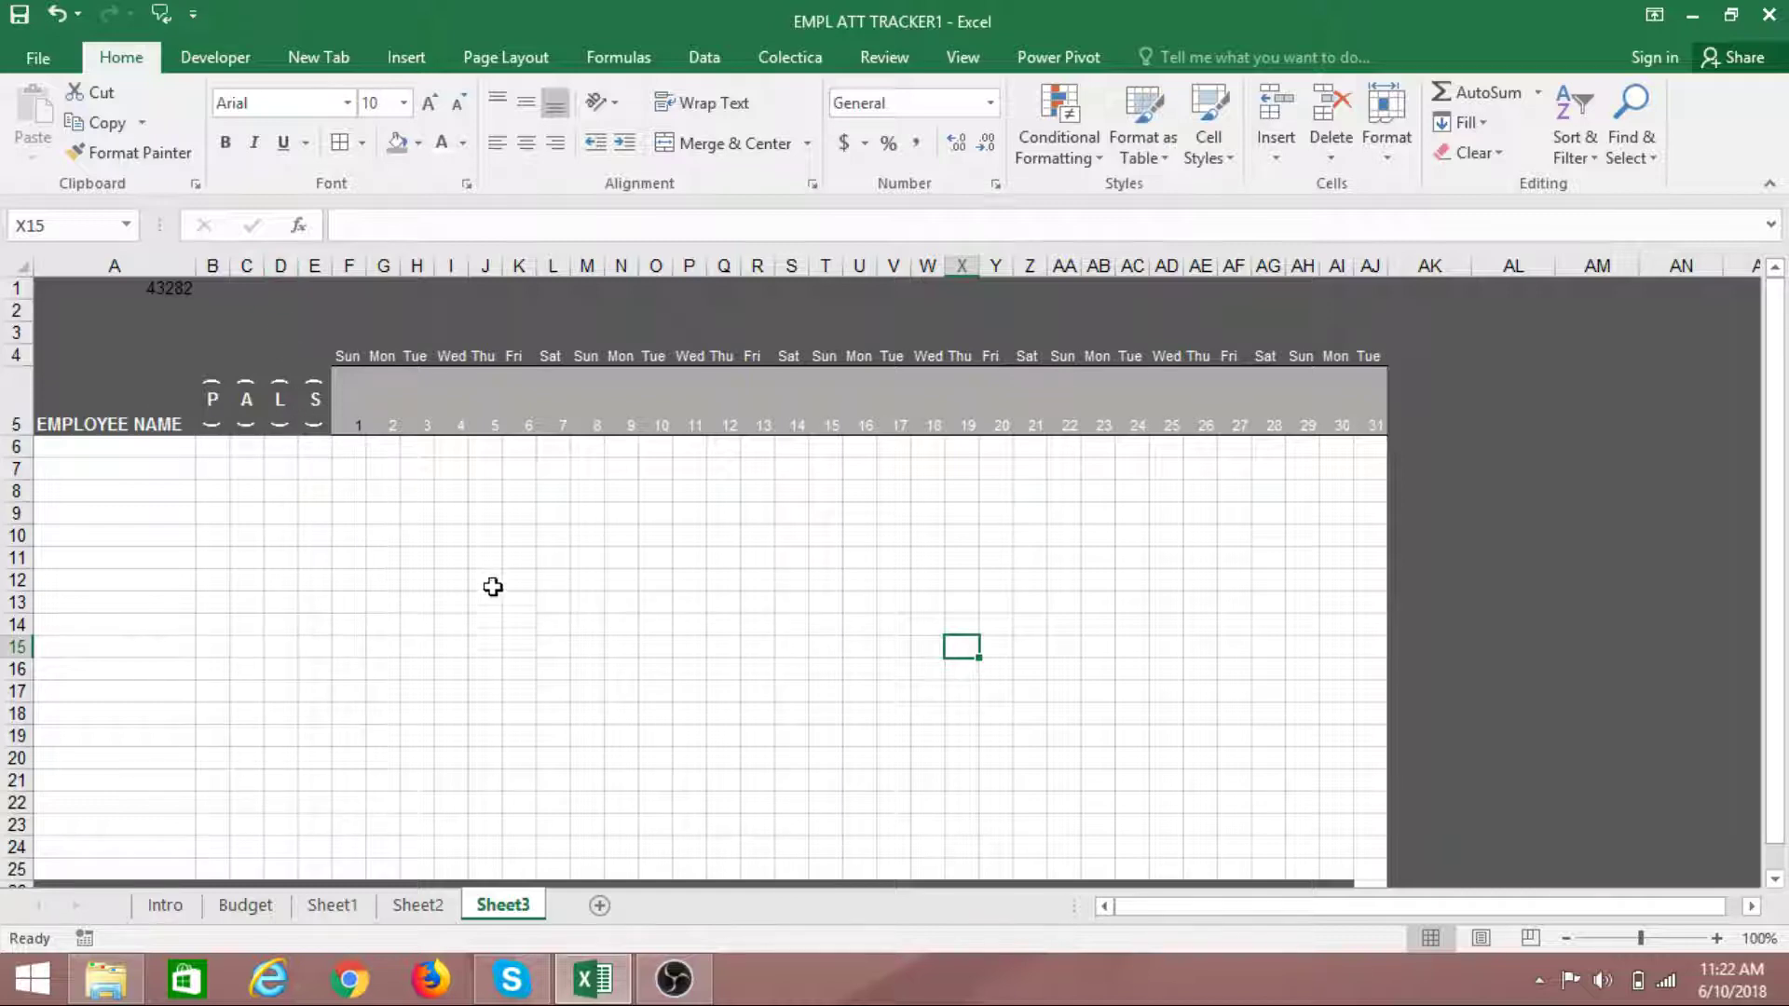
Fill the P, A, L, S totals cells B6:E25 with dark gold
left_click(212, 443)
left_click(277, 486)
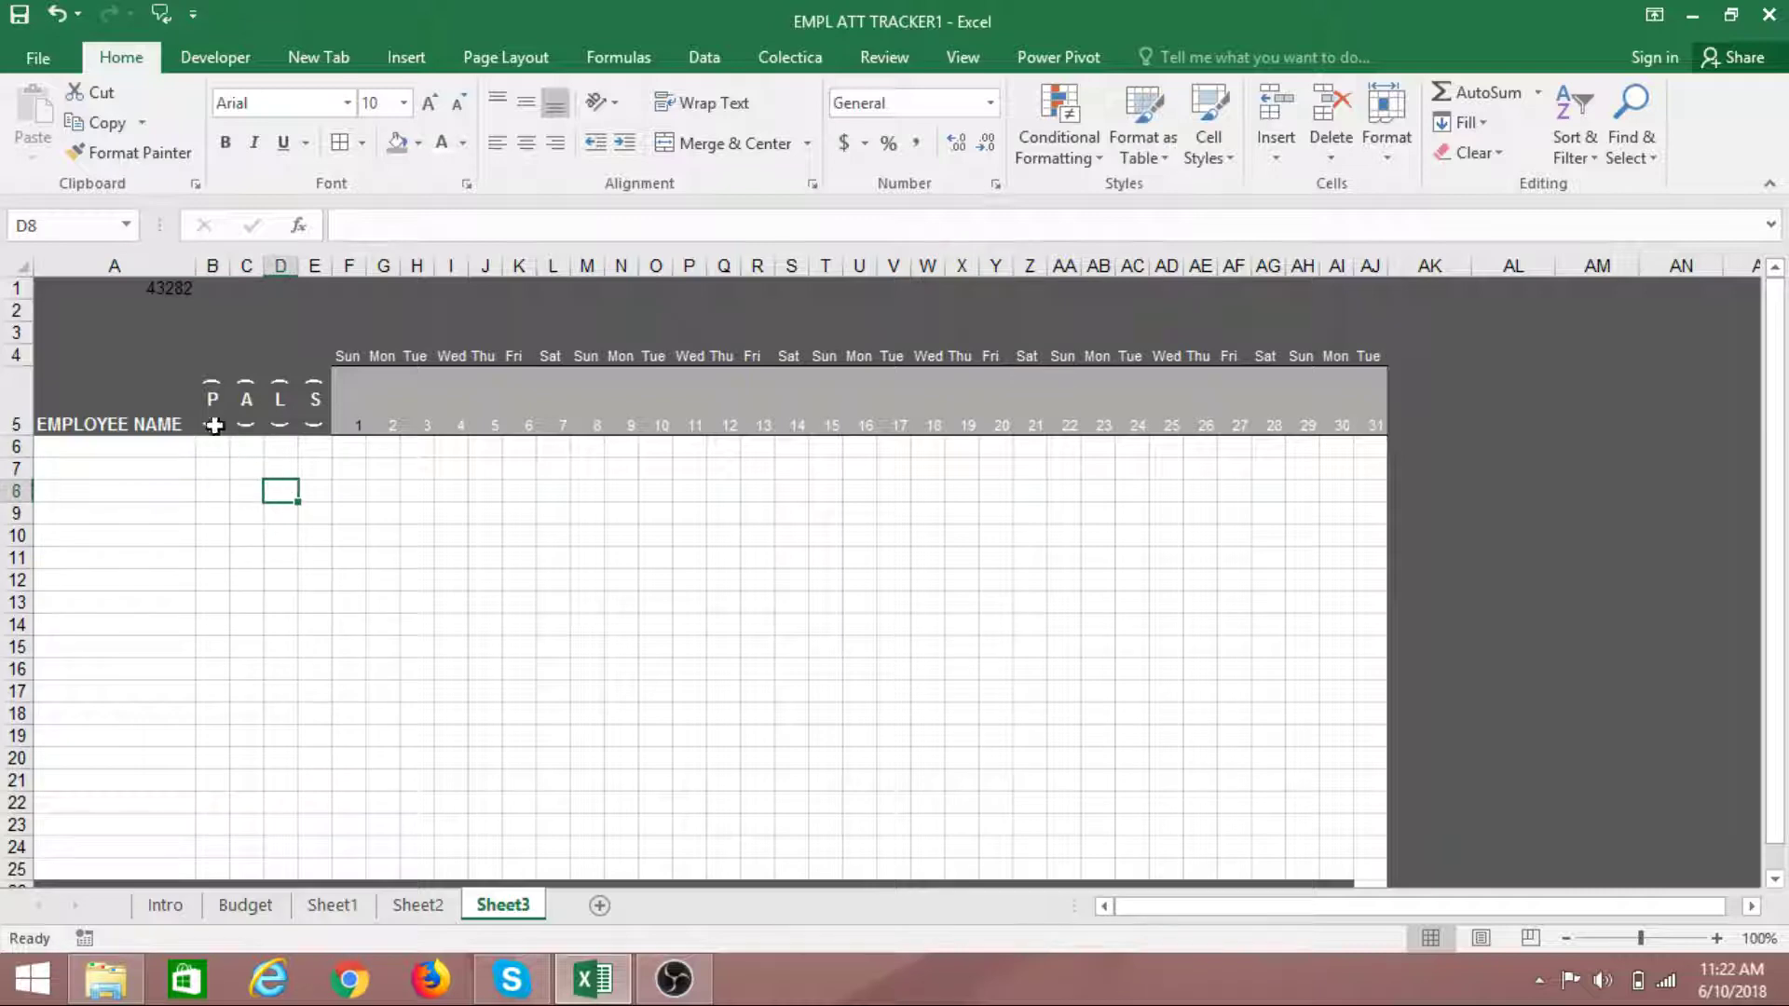
left_click_drag(208, 444, 317, 868)
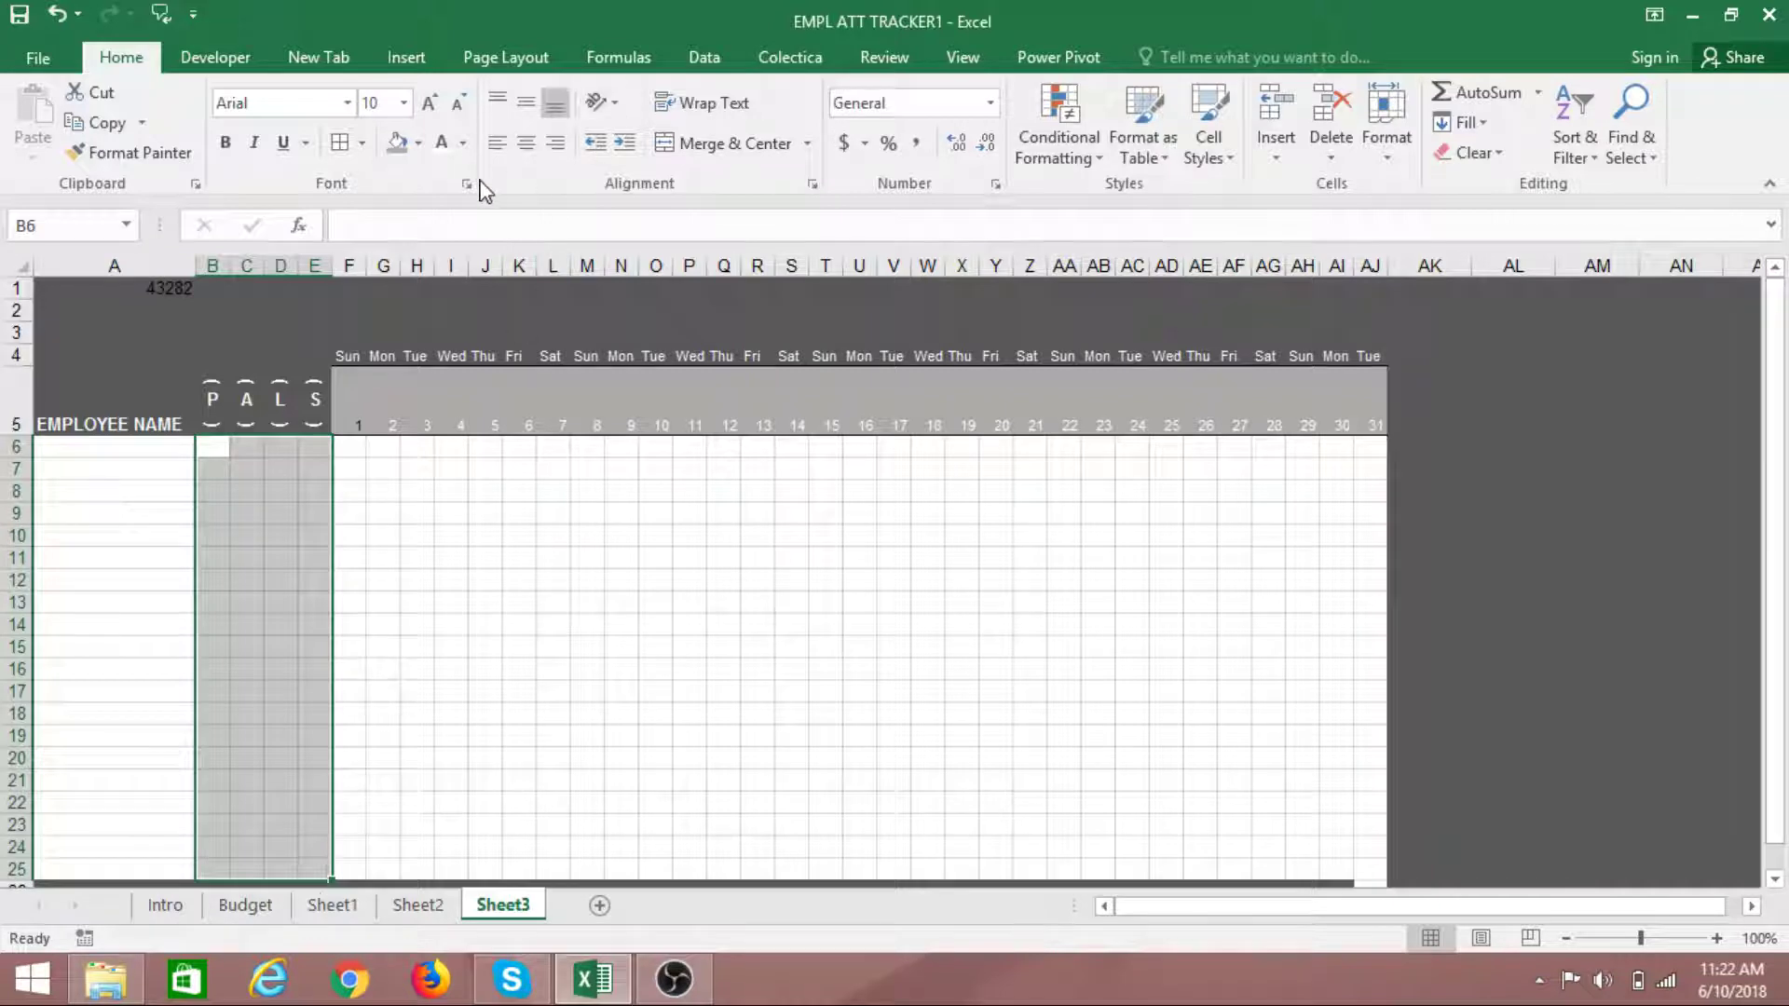
left_click(417, 143)
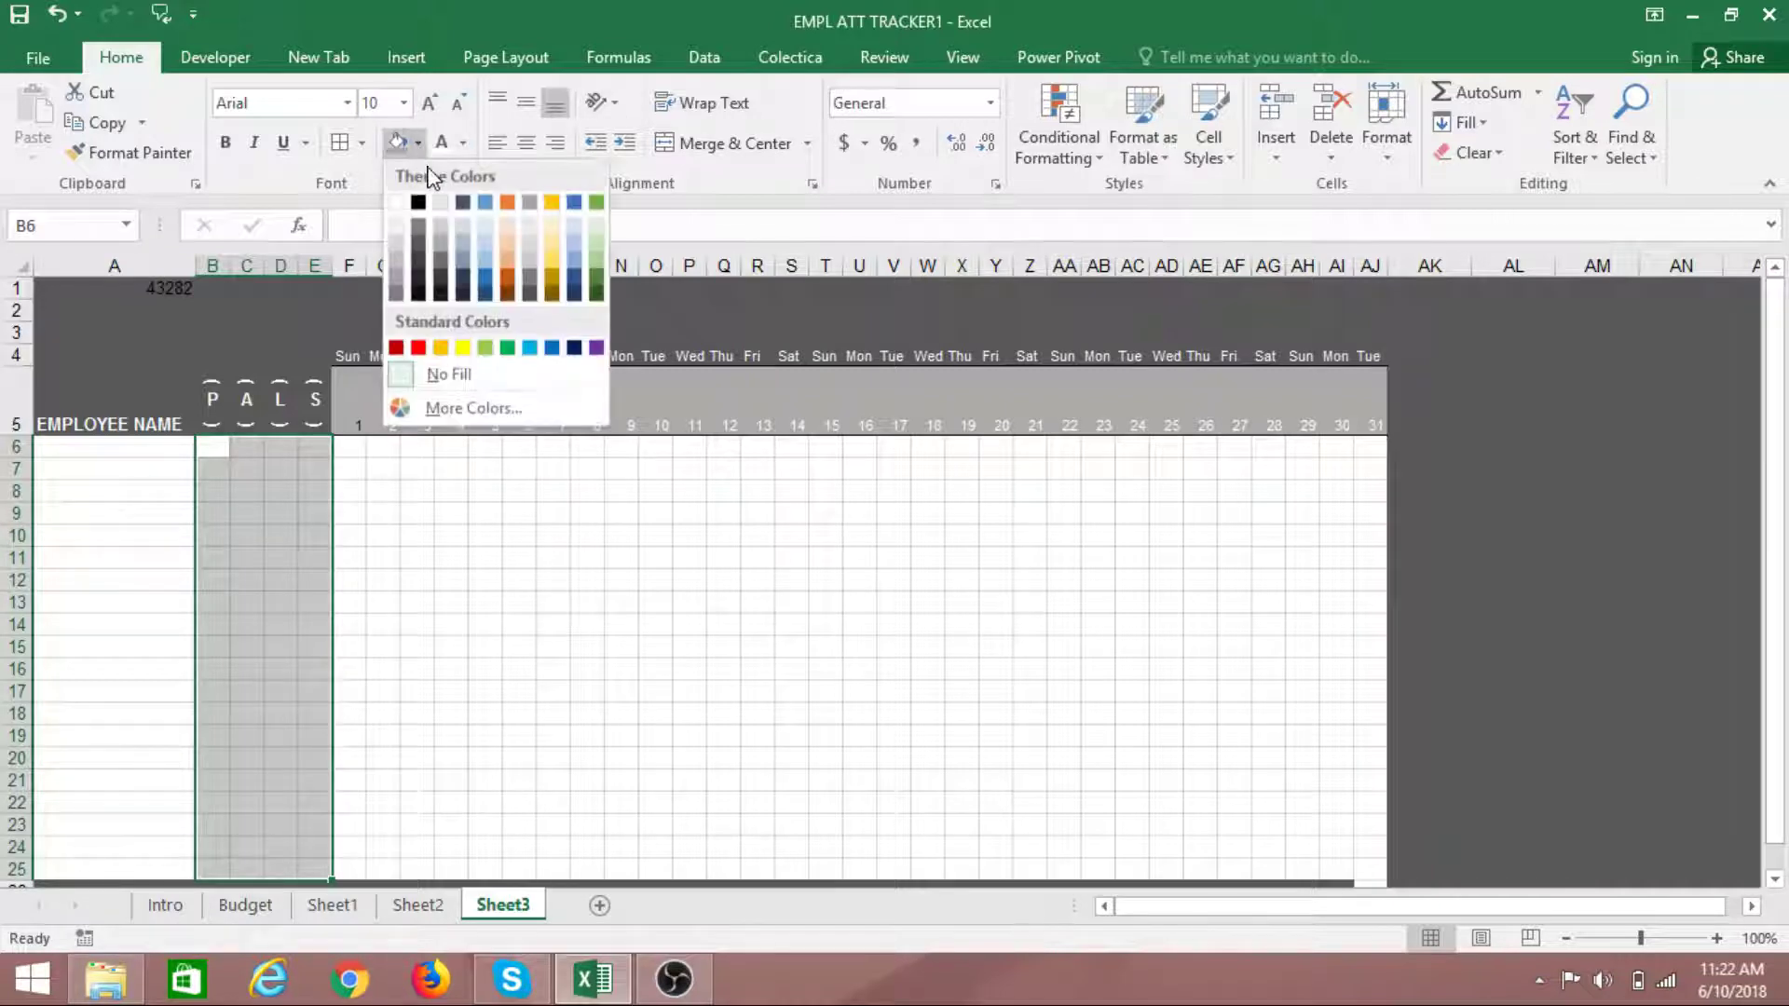
left_click(553, 298)
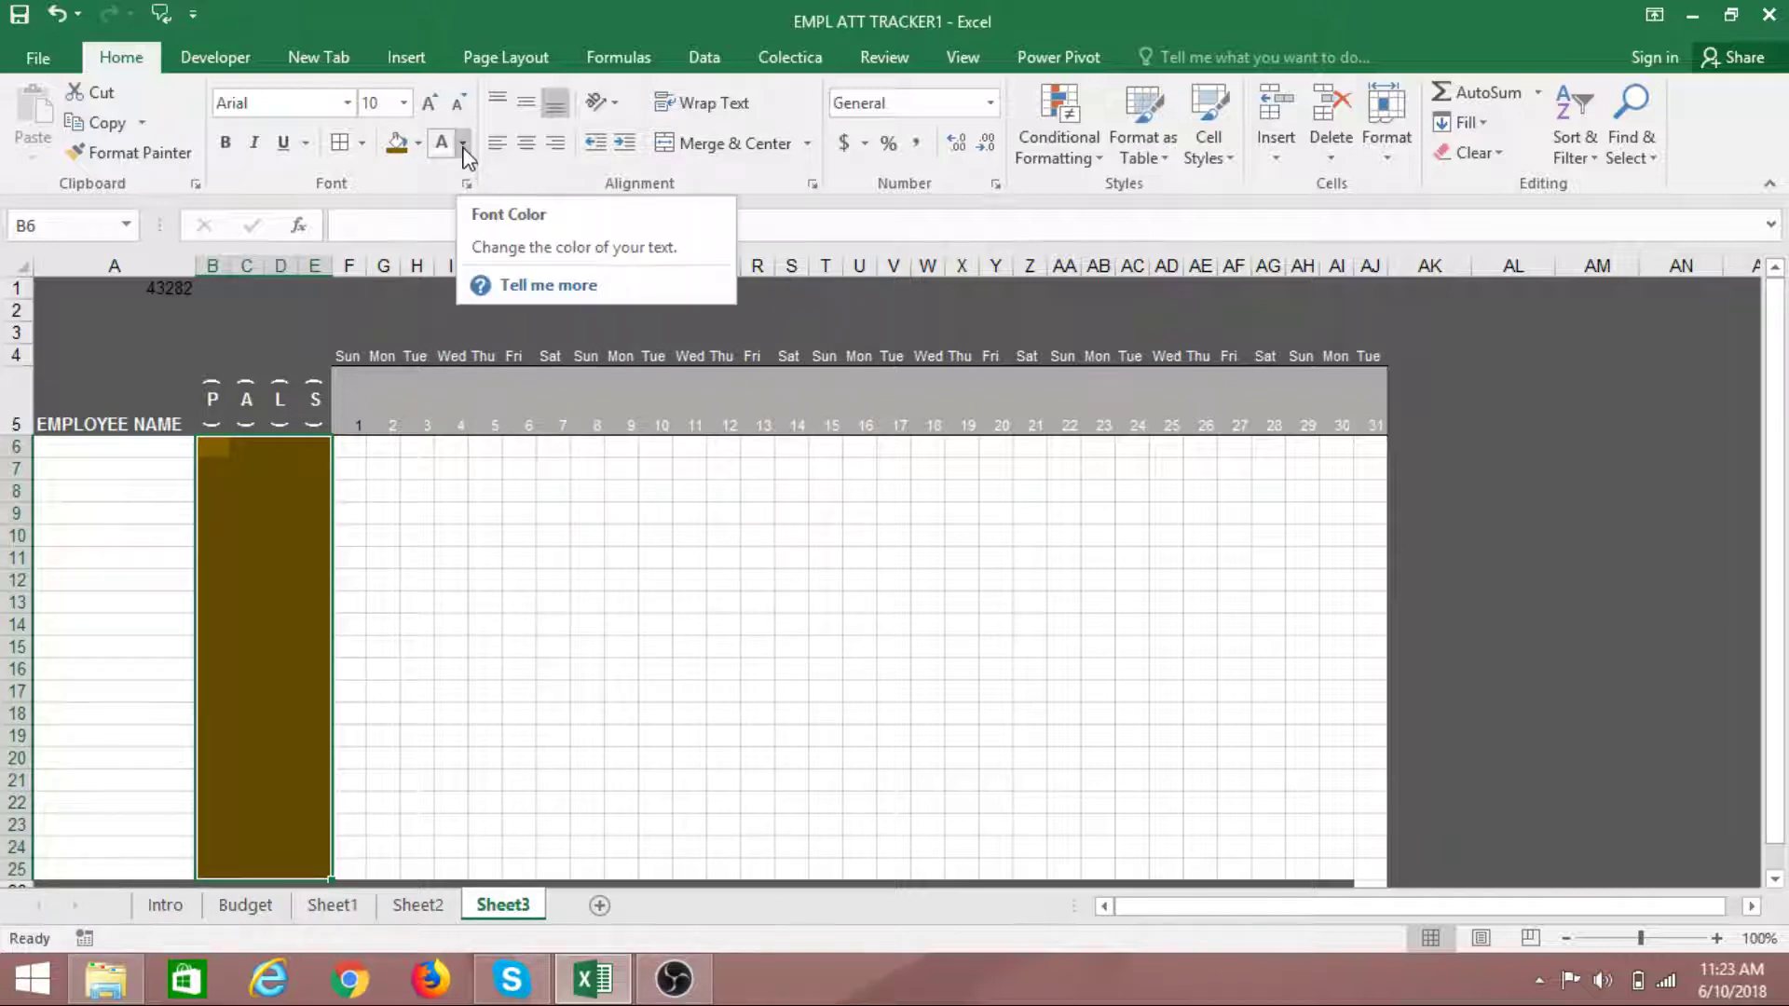
left_click(420, 145)
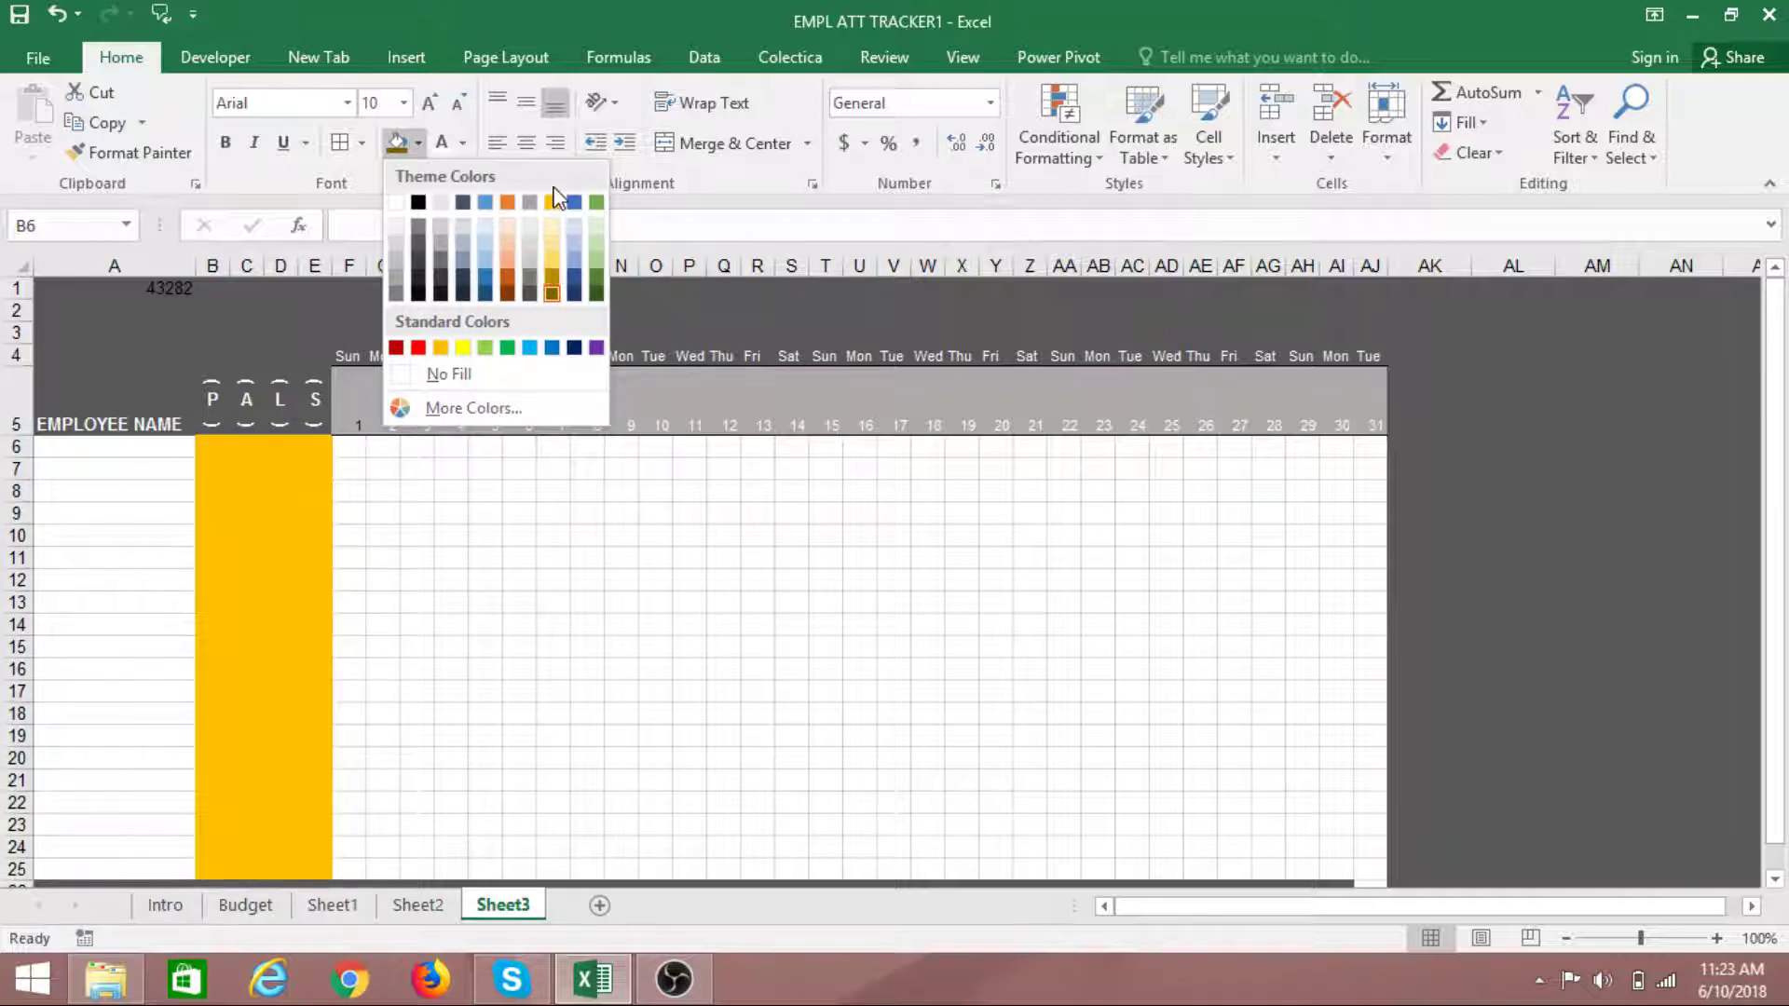
left_click(554, 293)
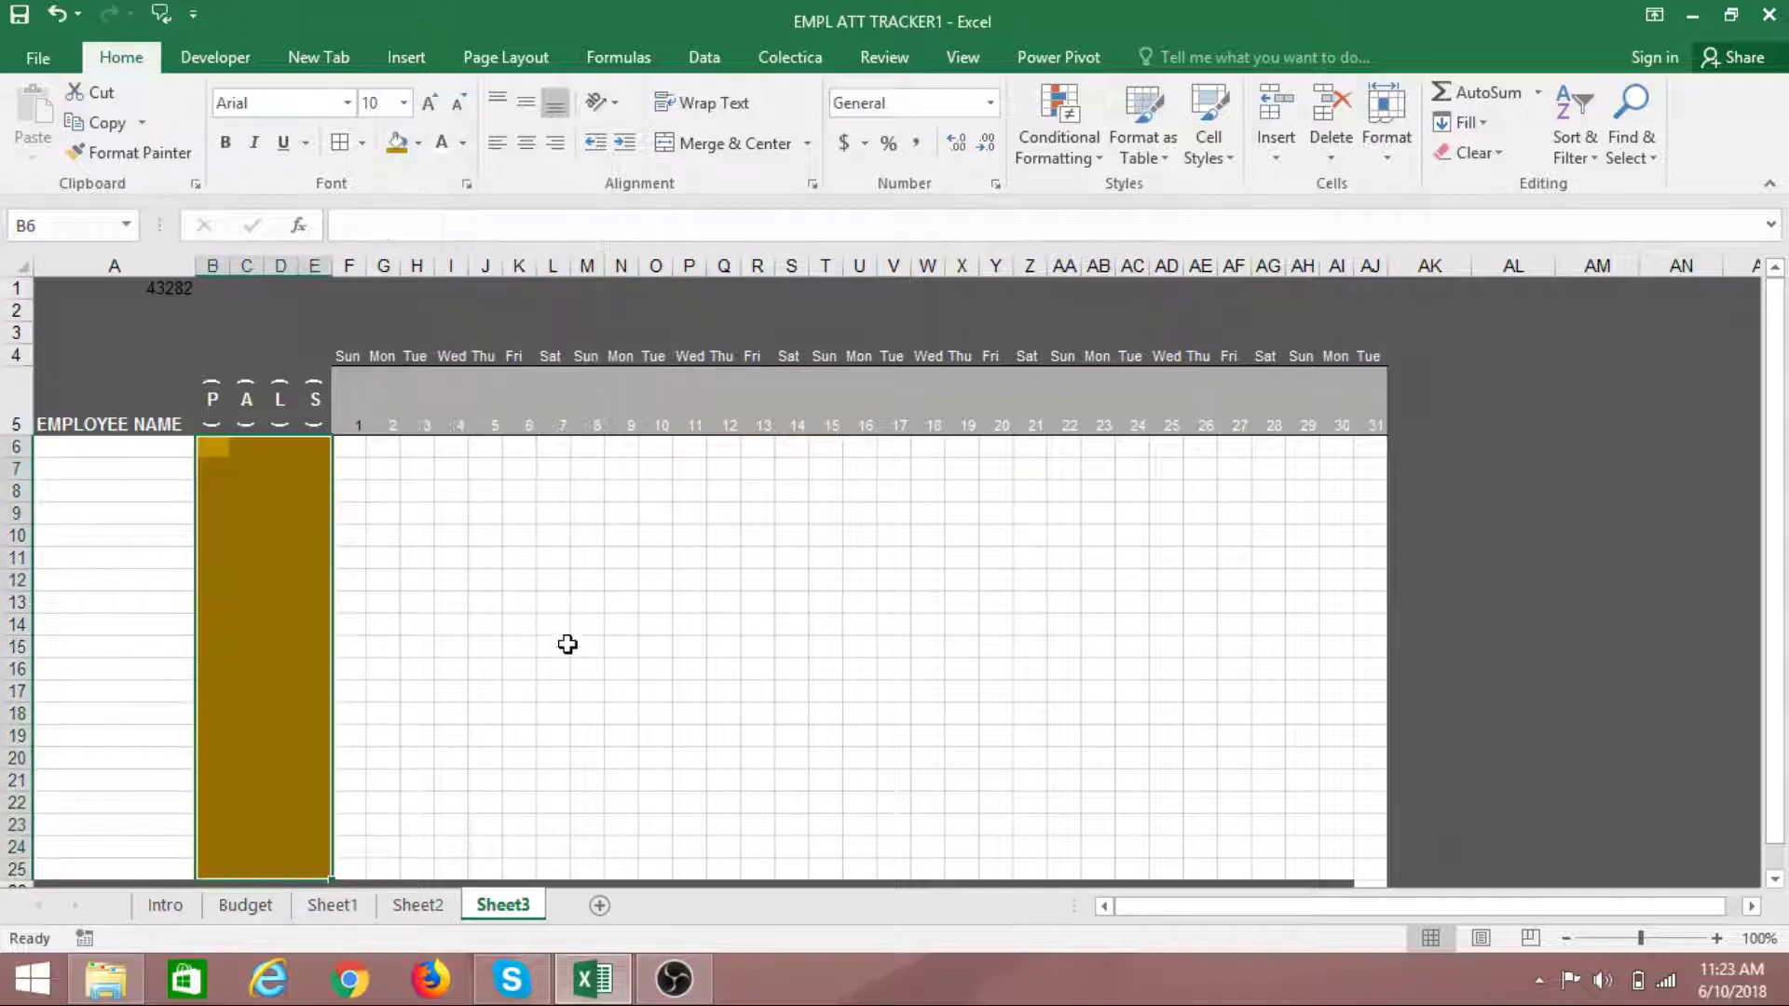
left_click(562, 645)
left_click(582, 784)
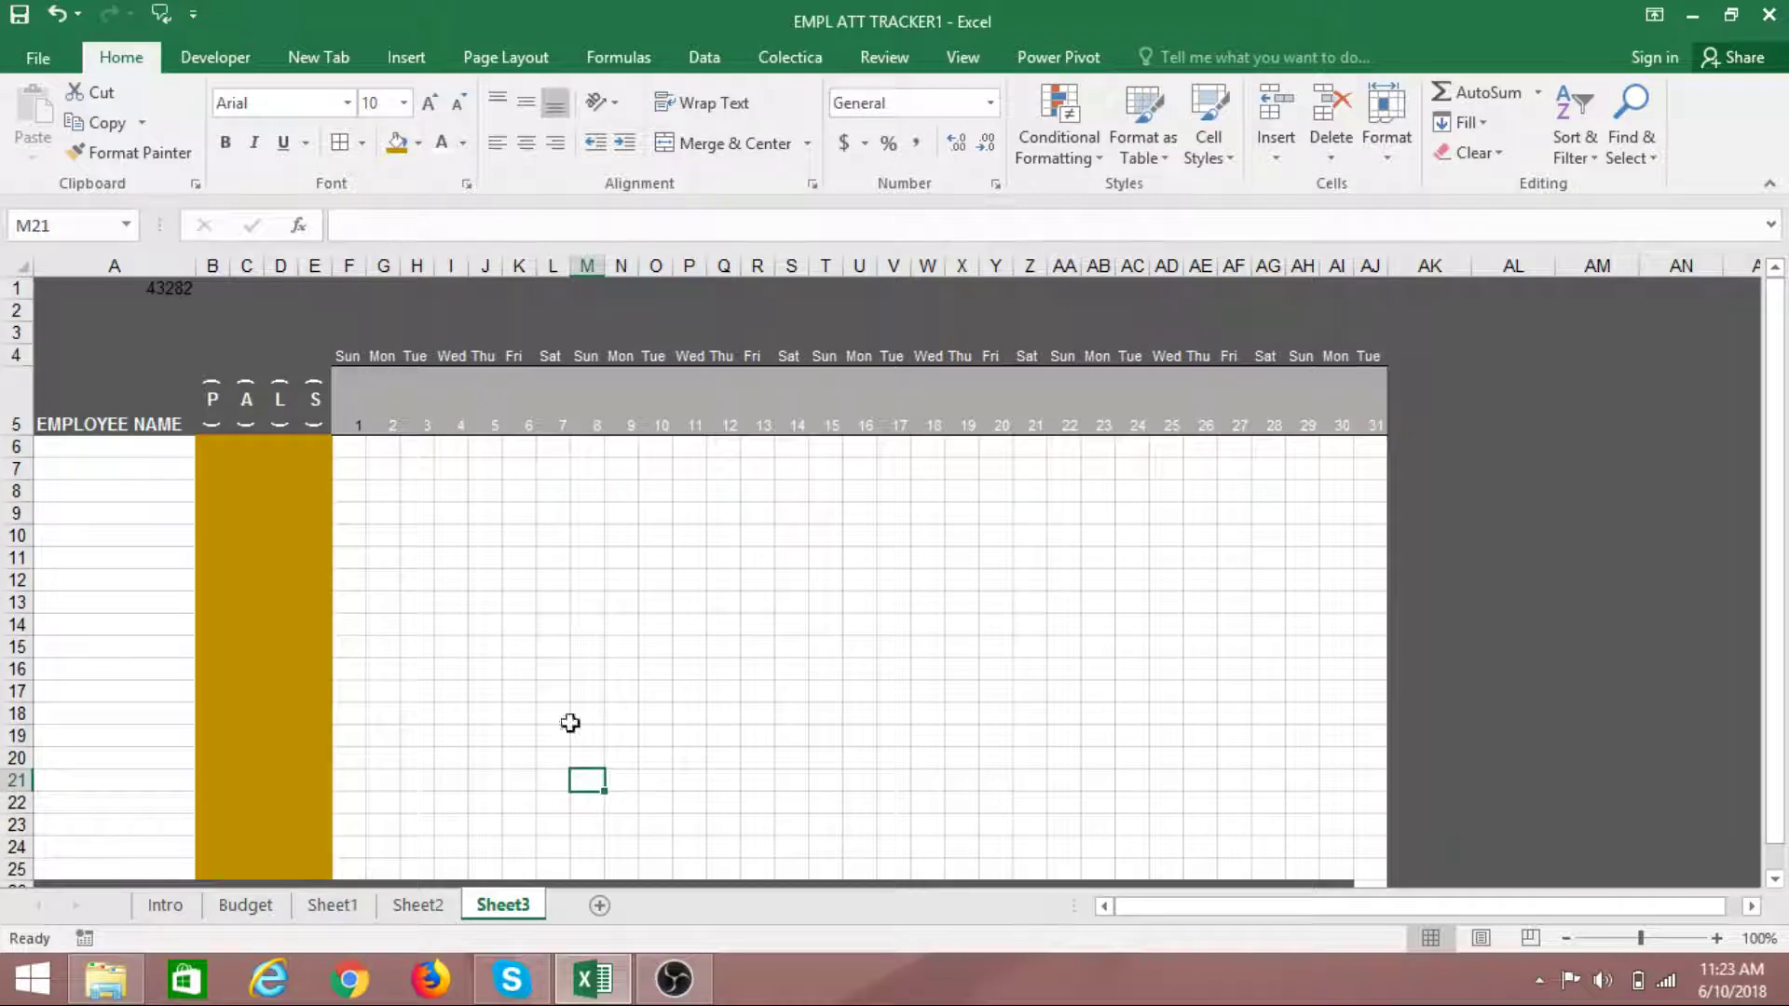
left_click(611, 584)
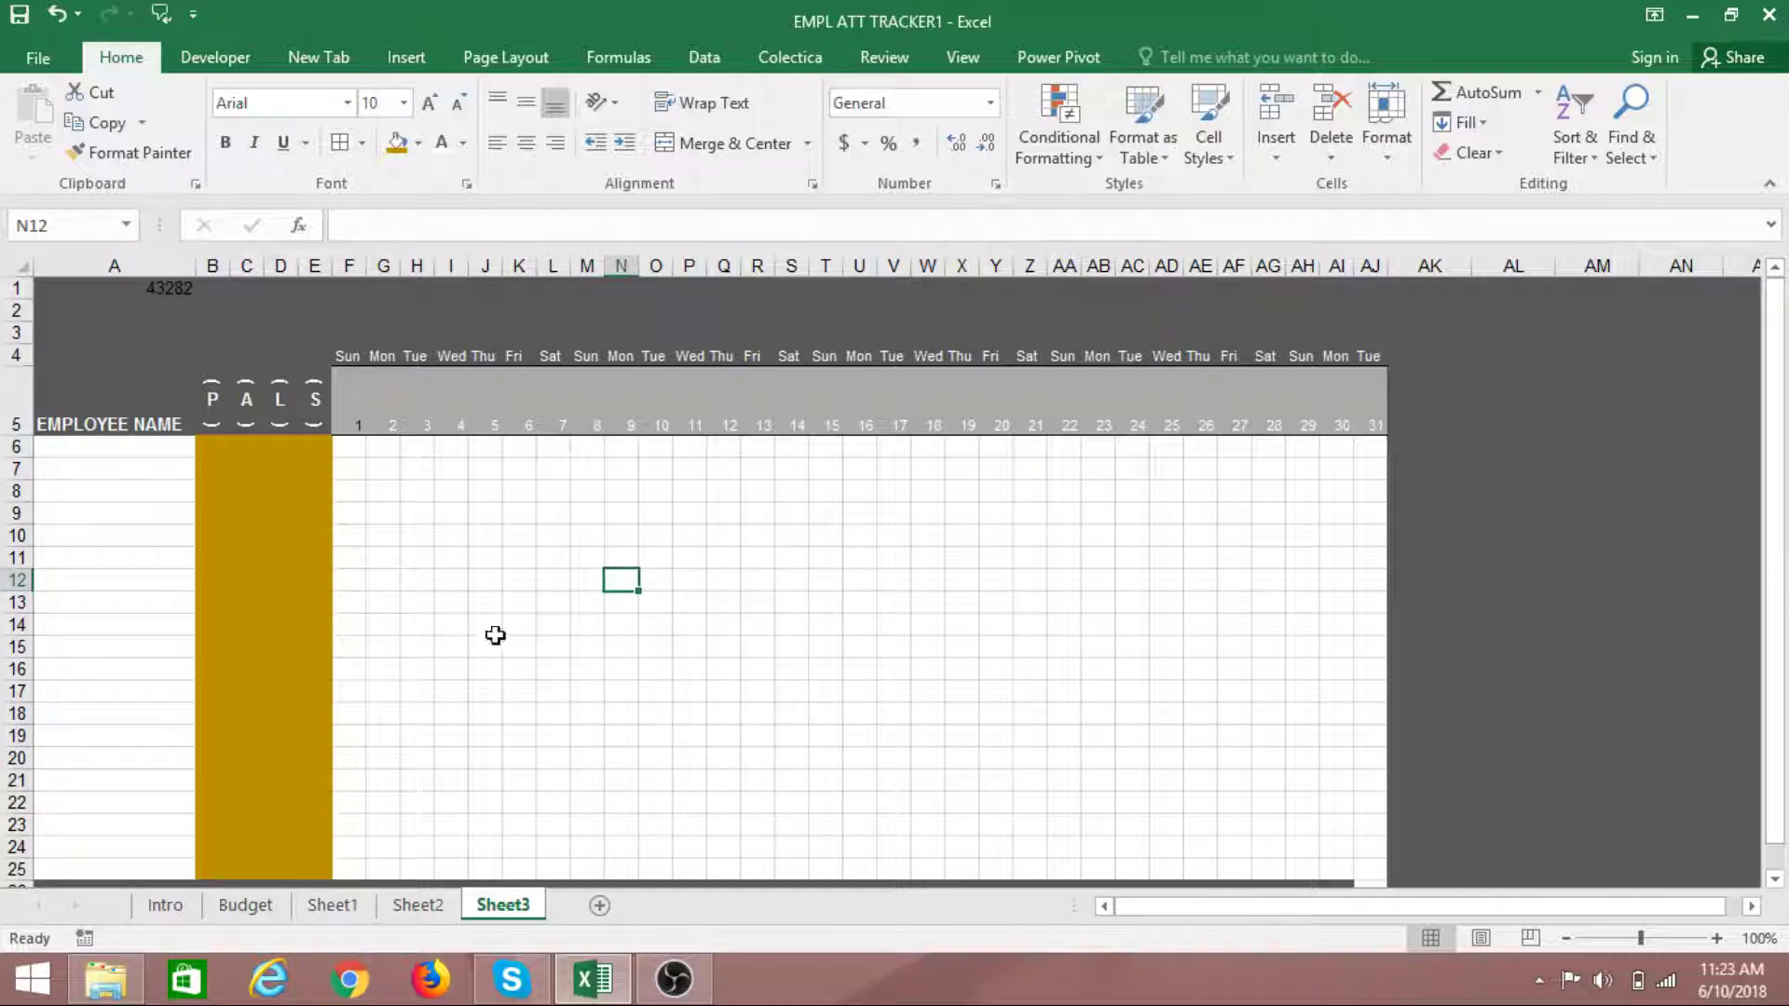
left_click(168, 289)
left_click(168, 310)
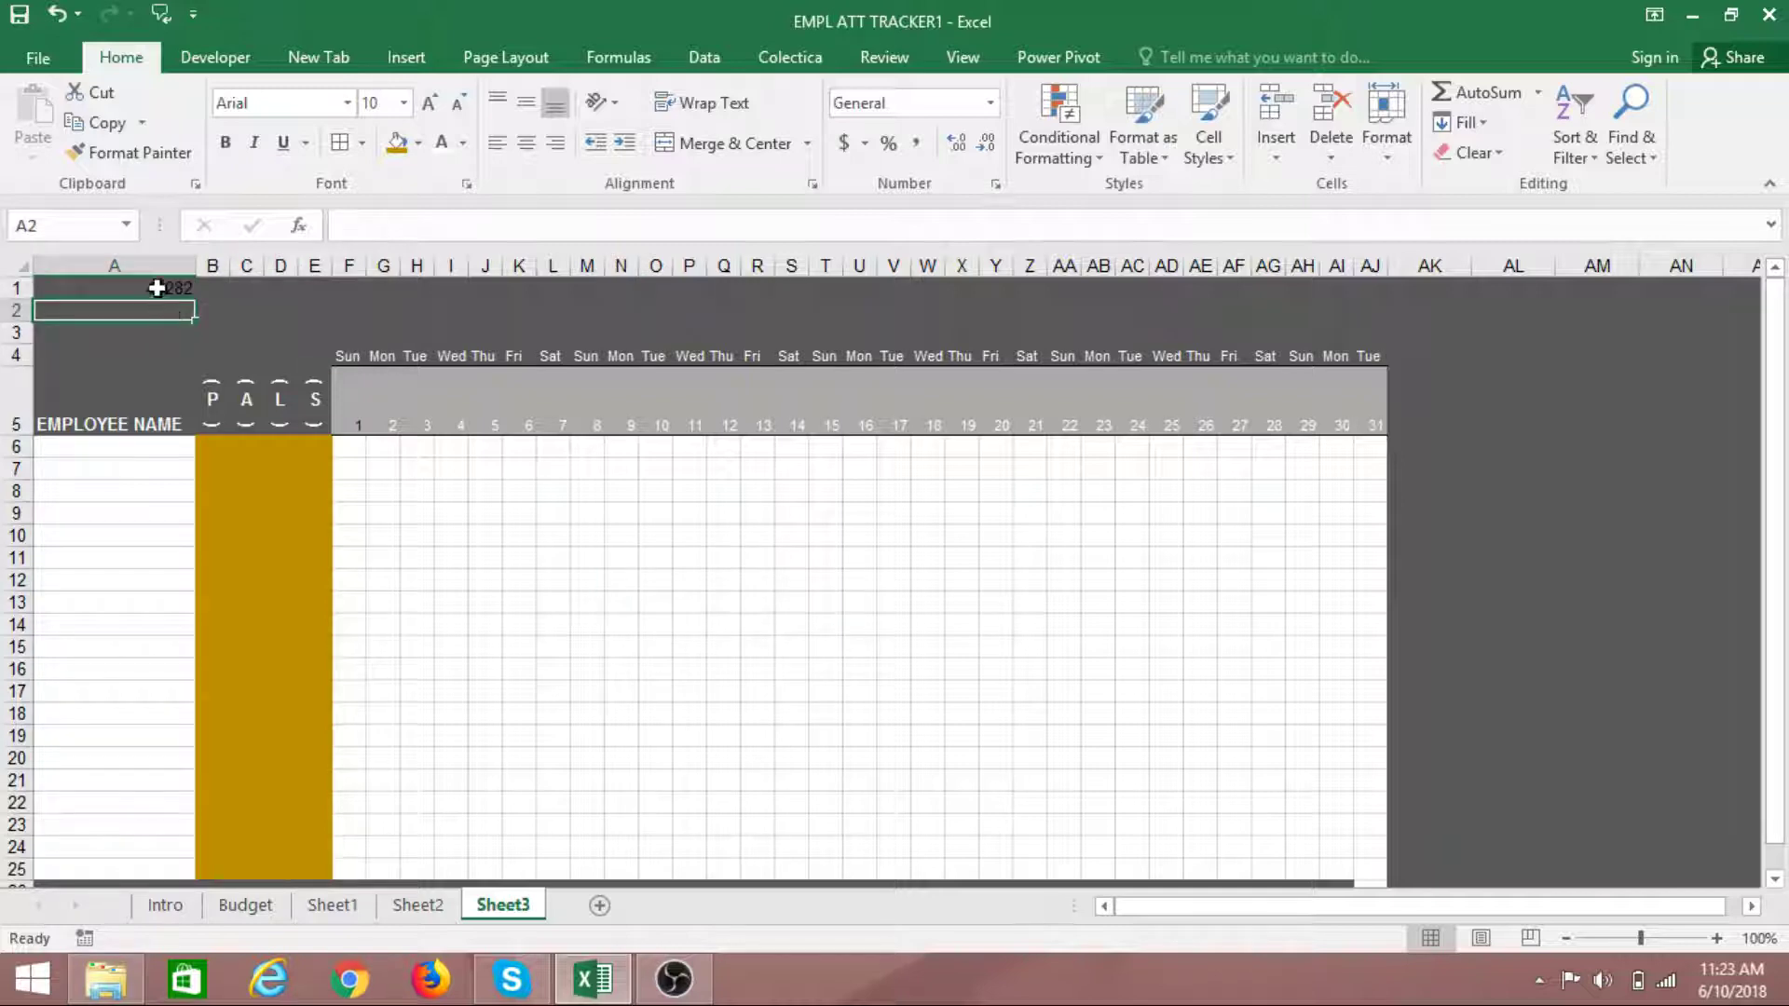
left_click(241, 311)
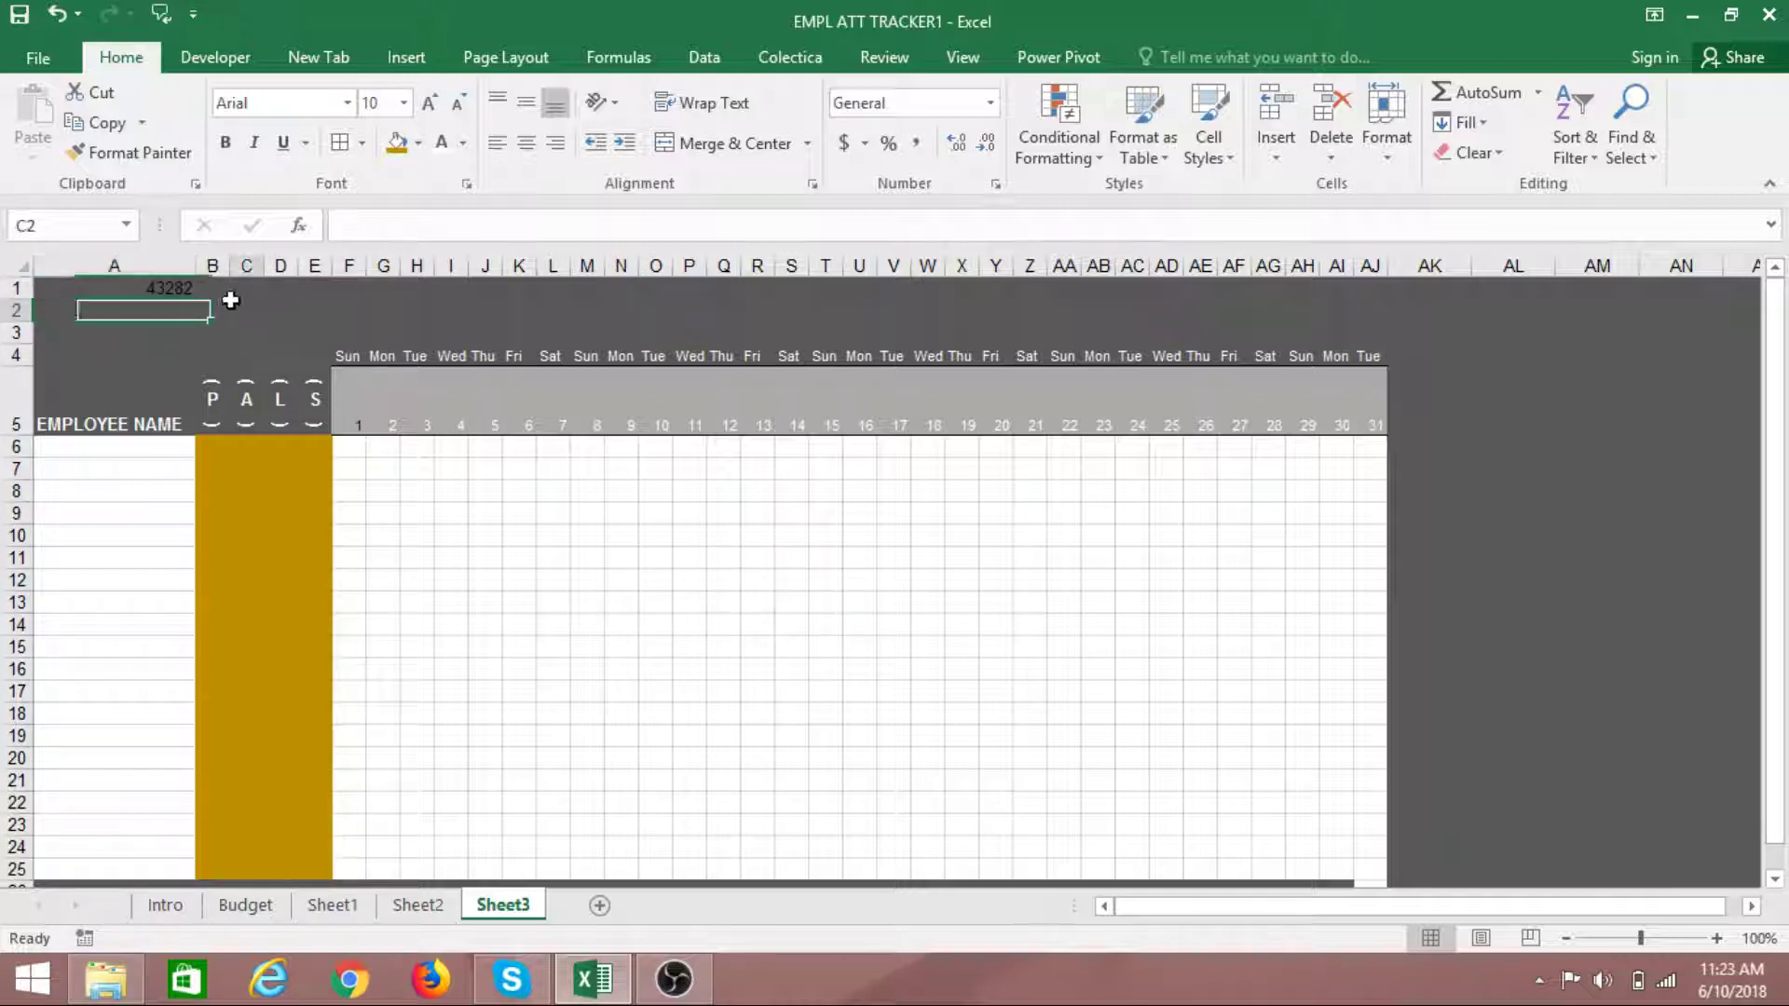
left_click(168, 289)
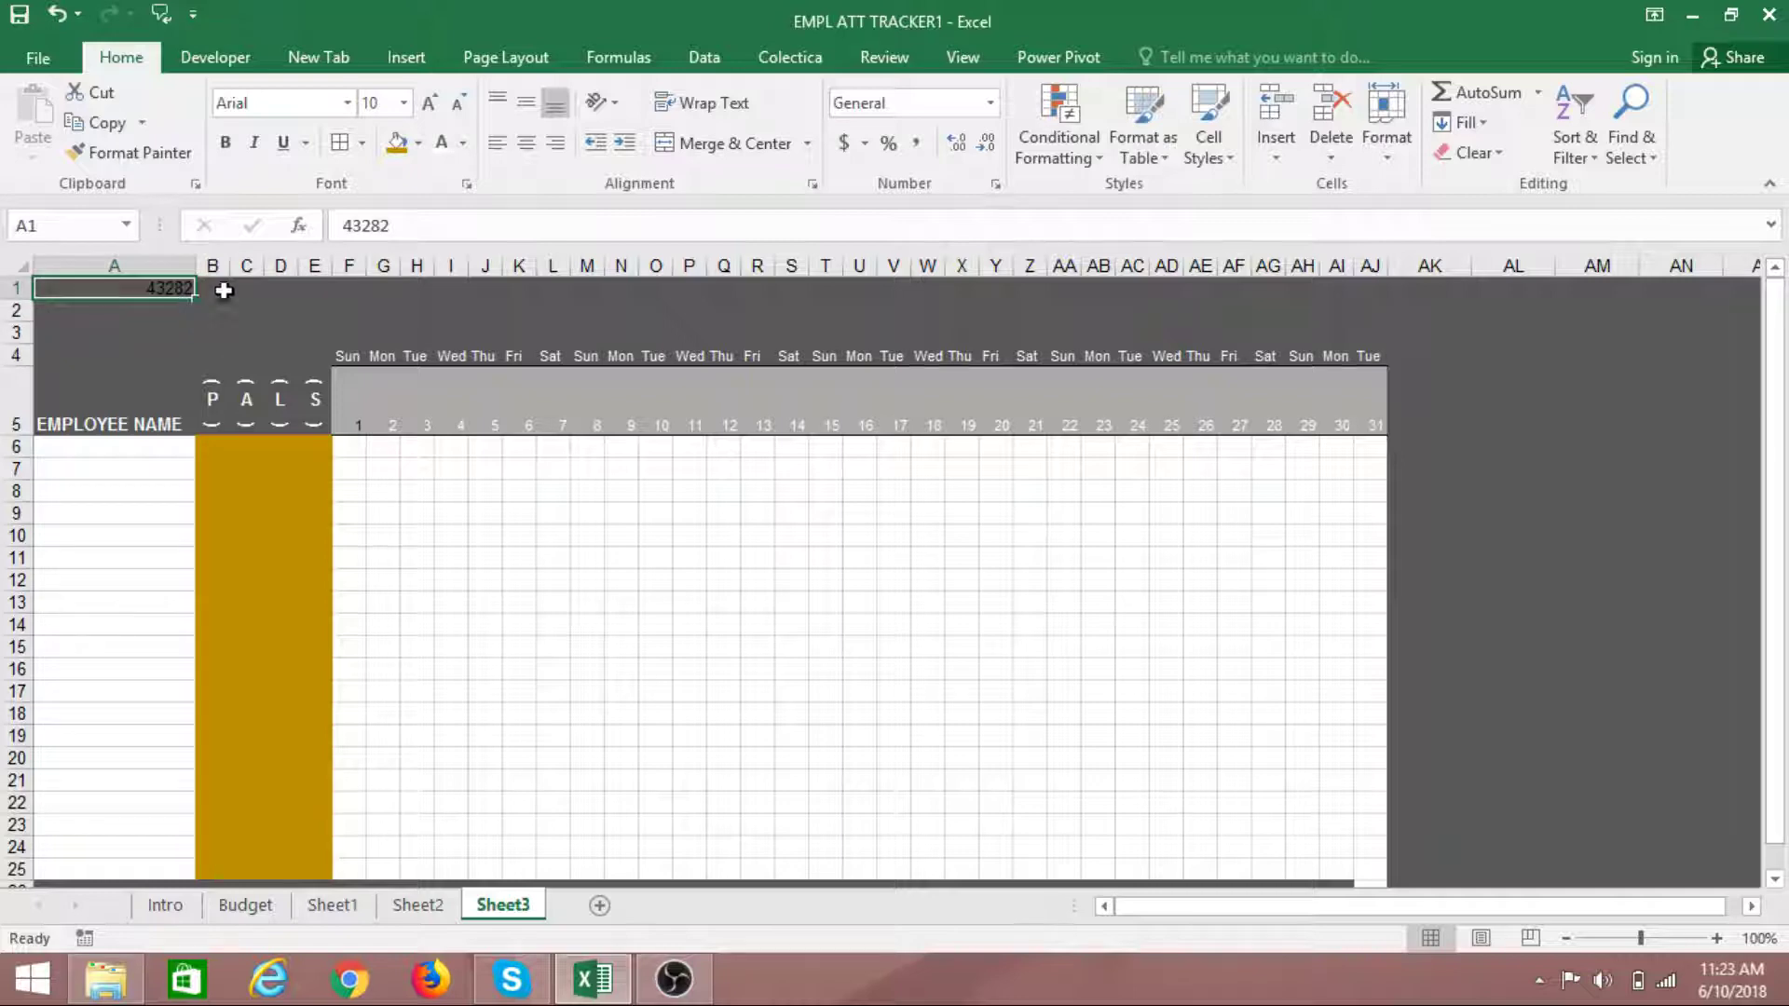
left_click(209, 331)
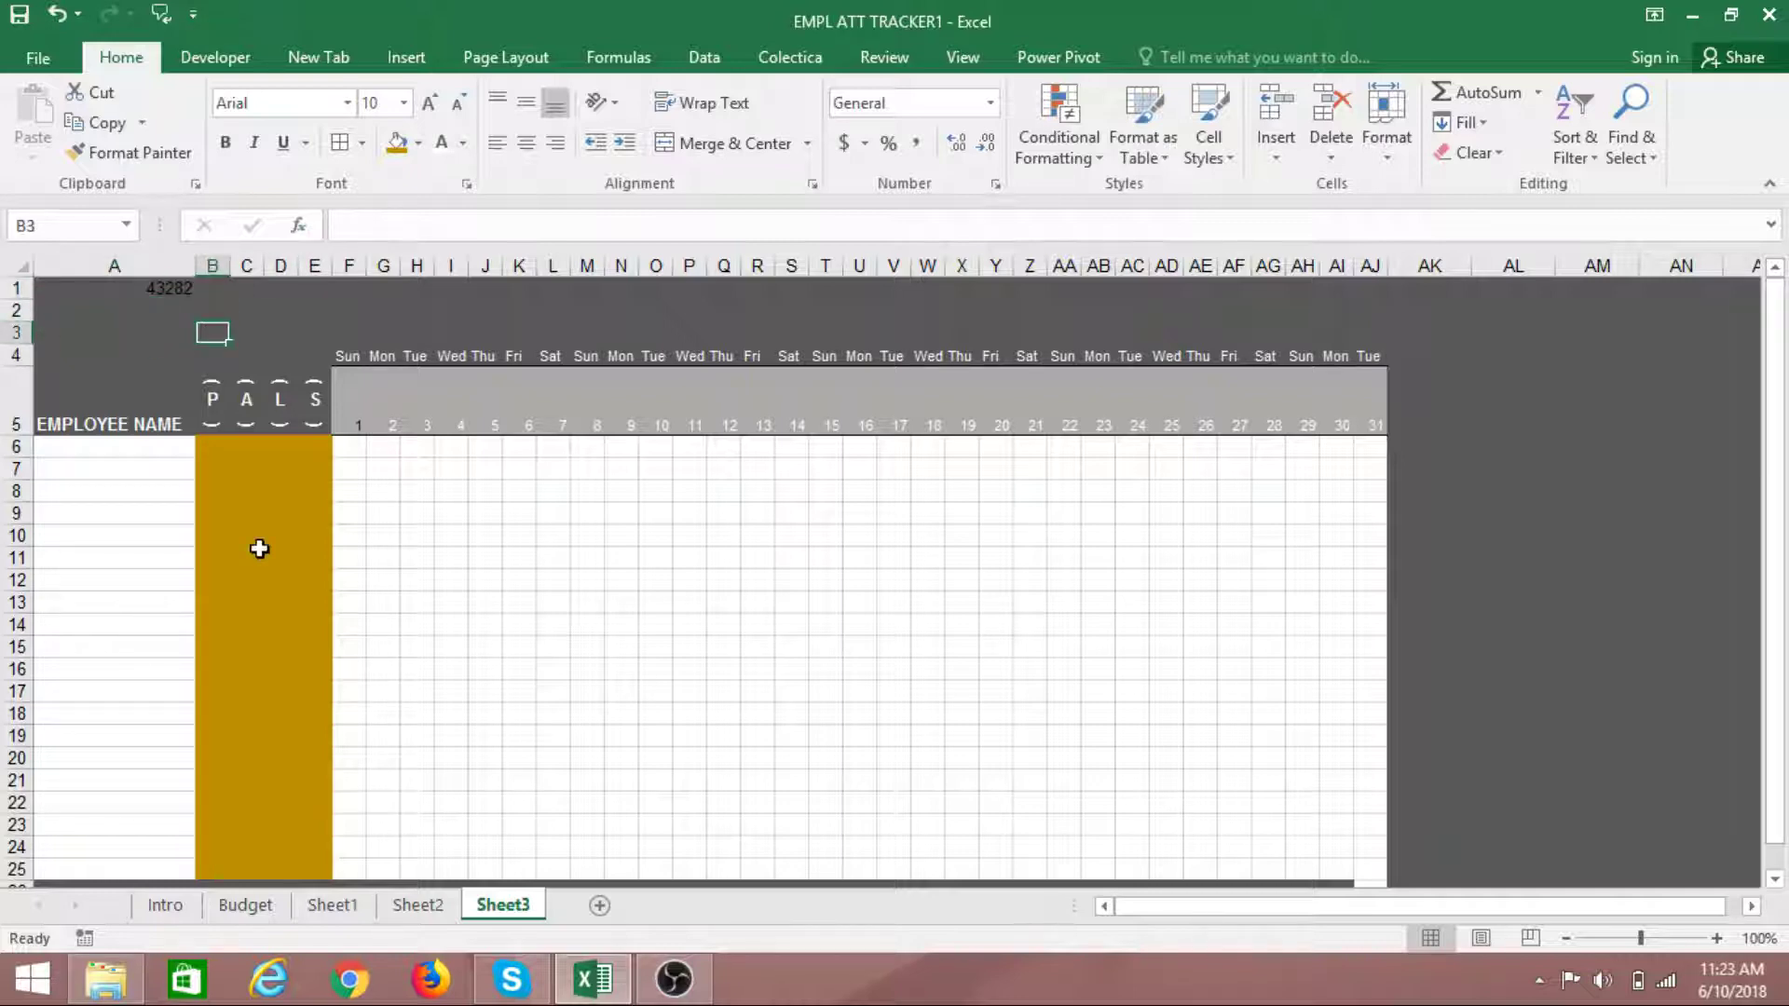
left_click(512, 645)
left_click(592, 618)
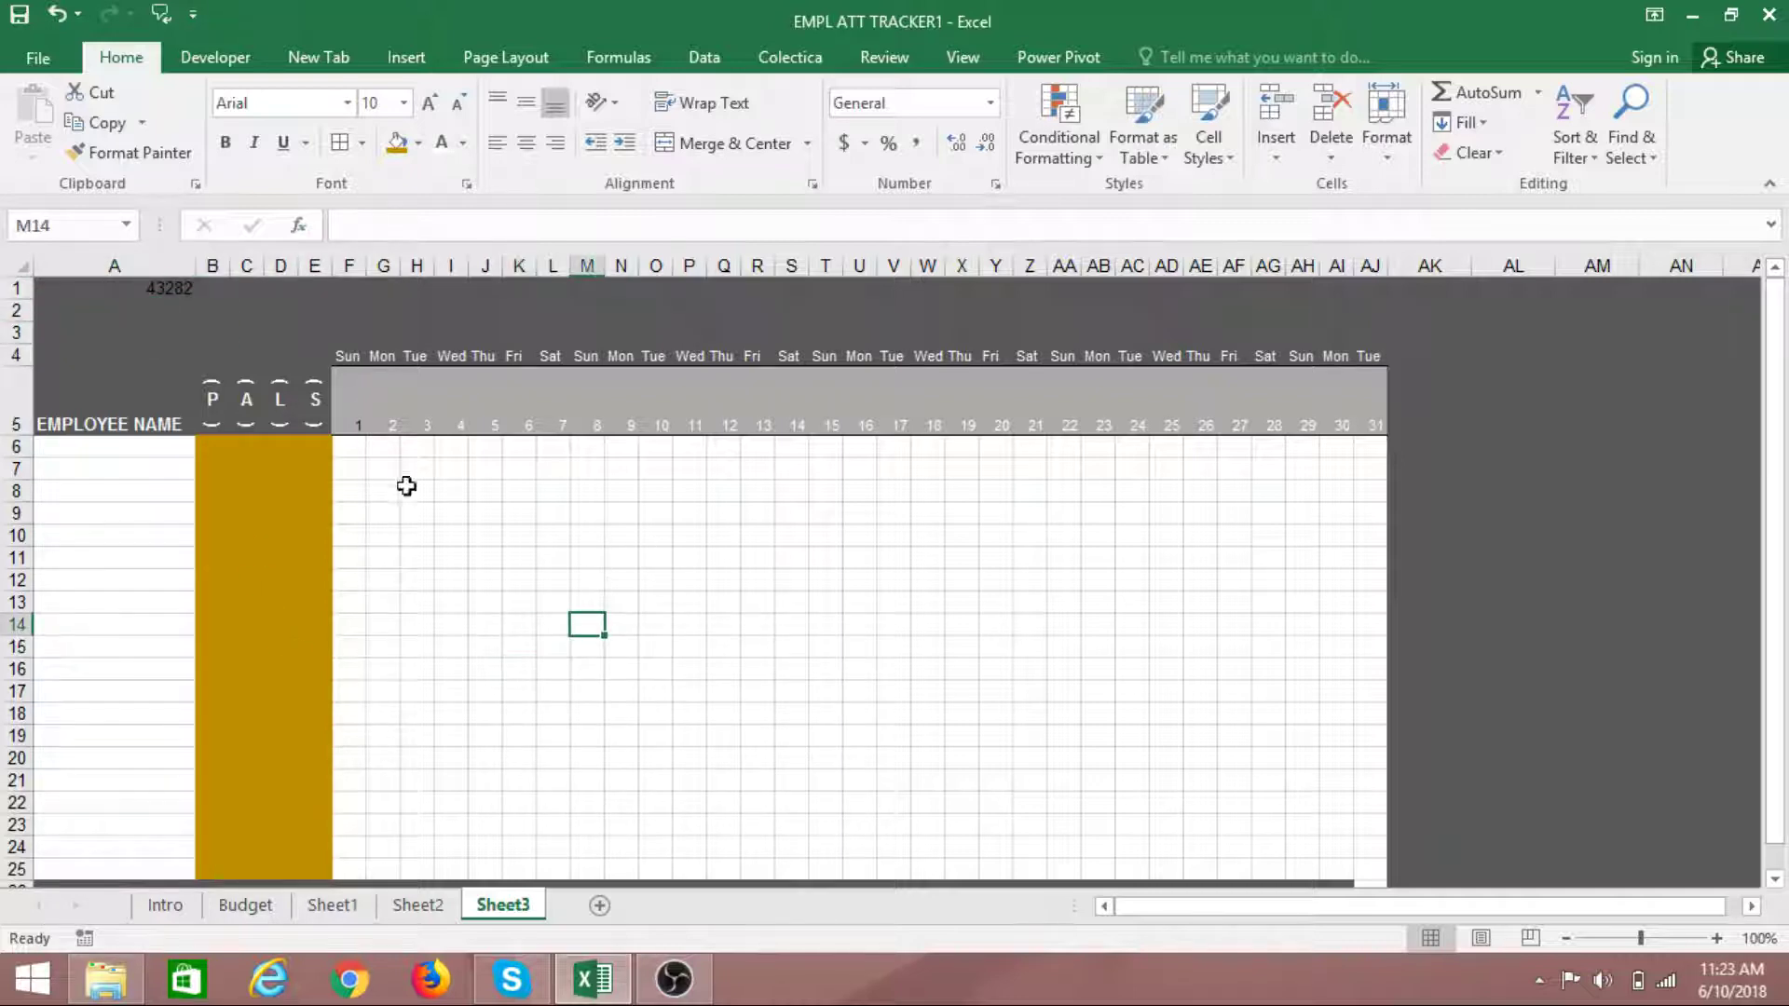
left_click_drag(355, 452, 1298, 578)
left_click(993, 781)
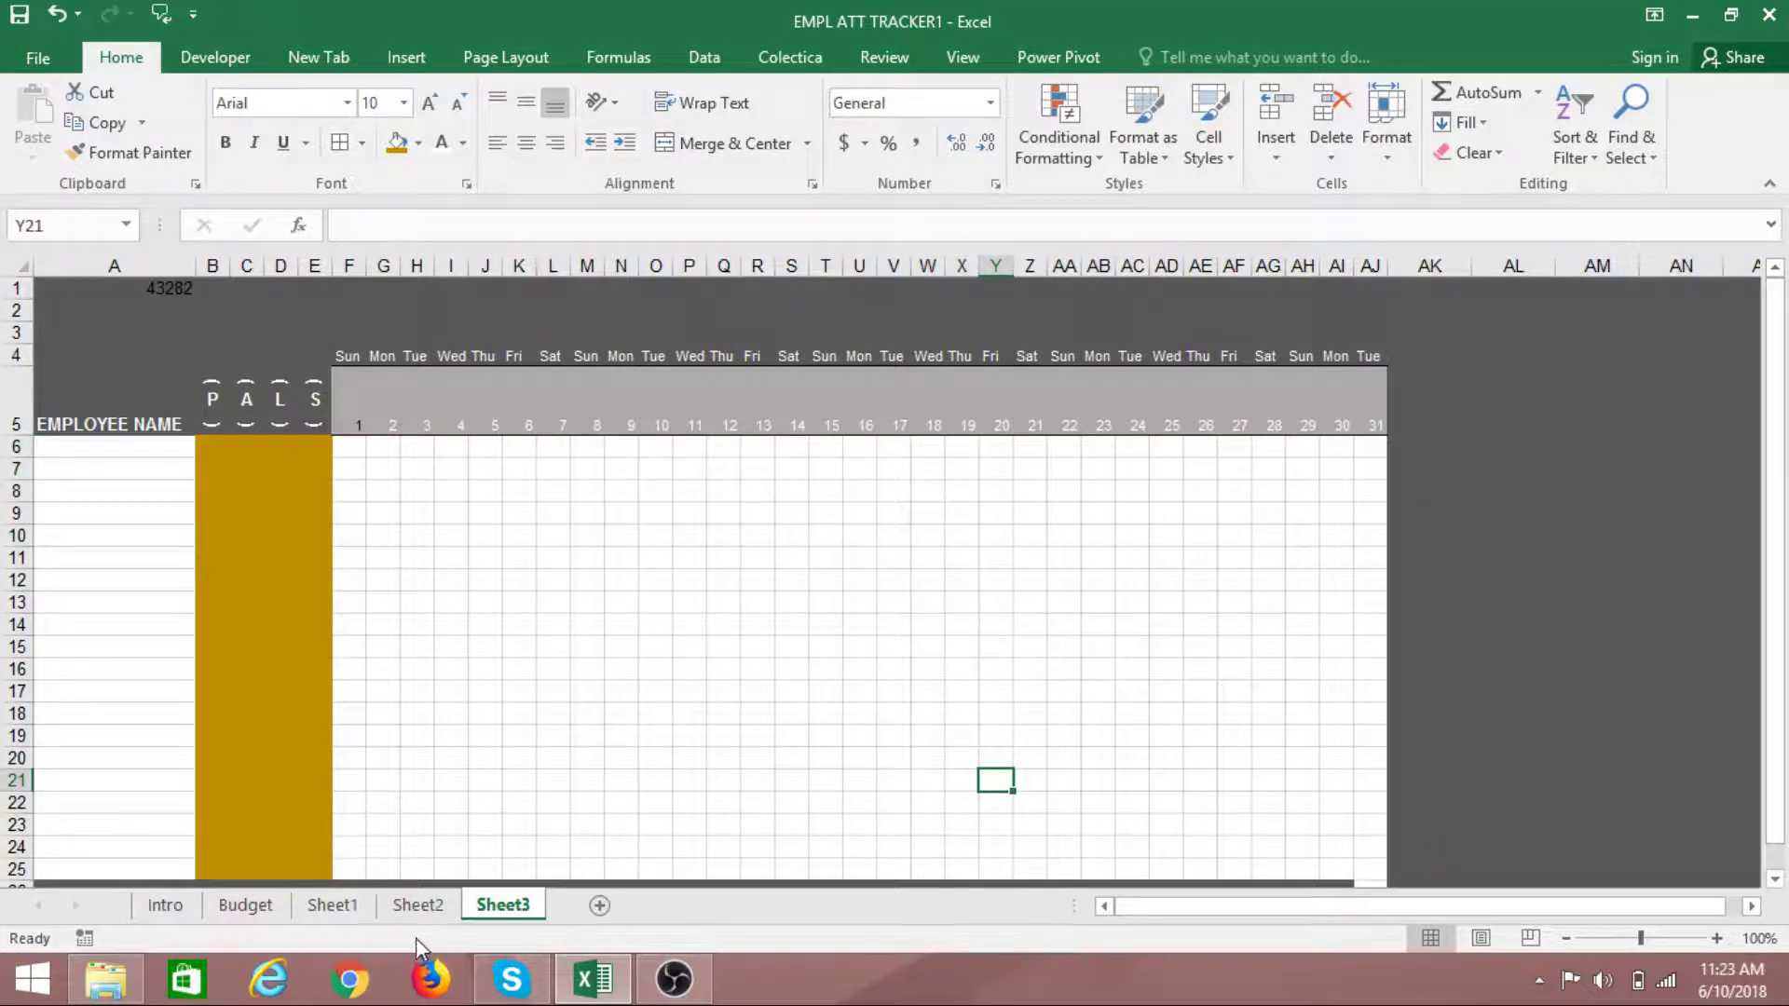
Check the weekend shading in the June 2018 tracker on Sheet2 against the empty day grid F6:AJ25 on Sheet3
left_click(417, 905)
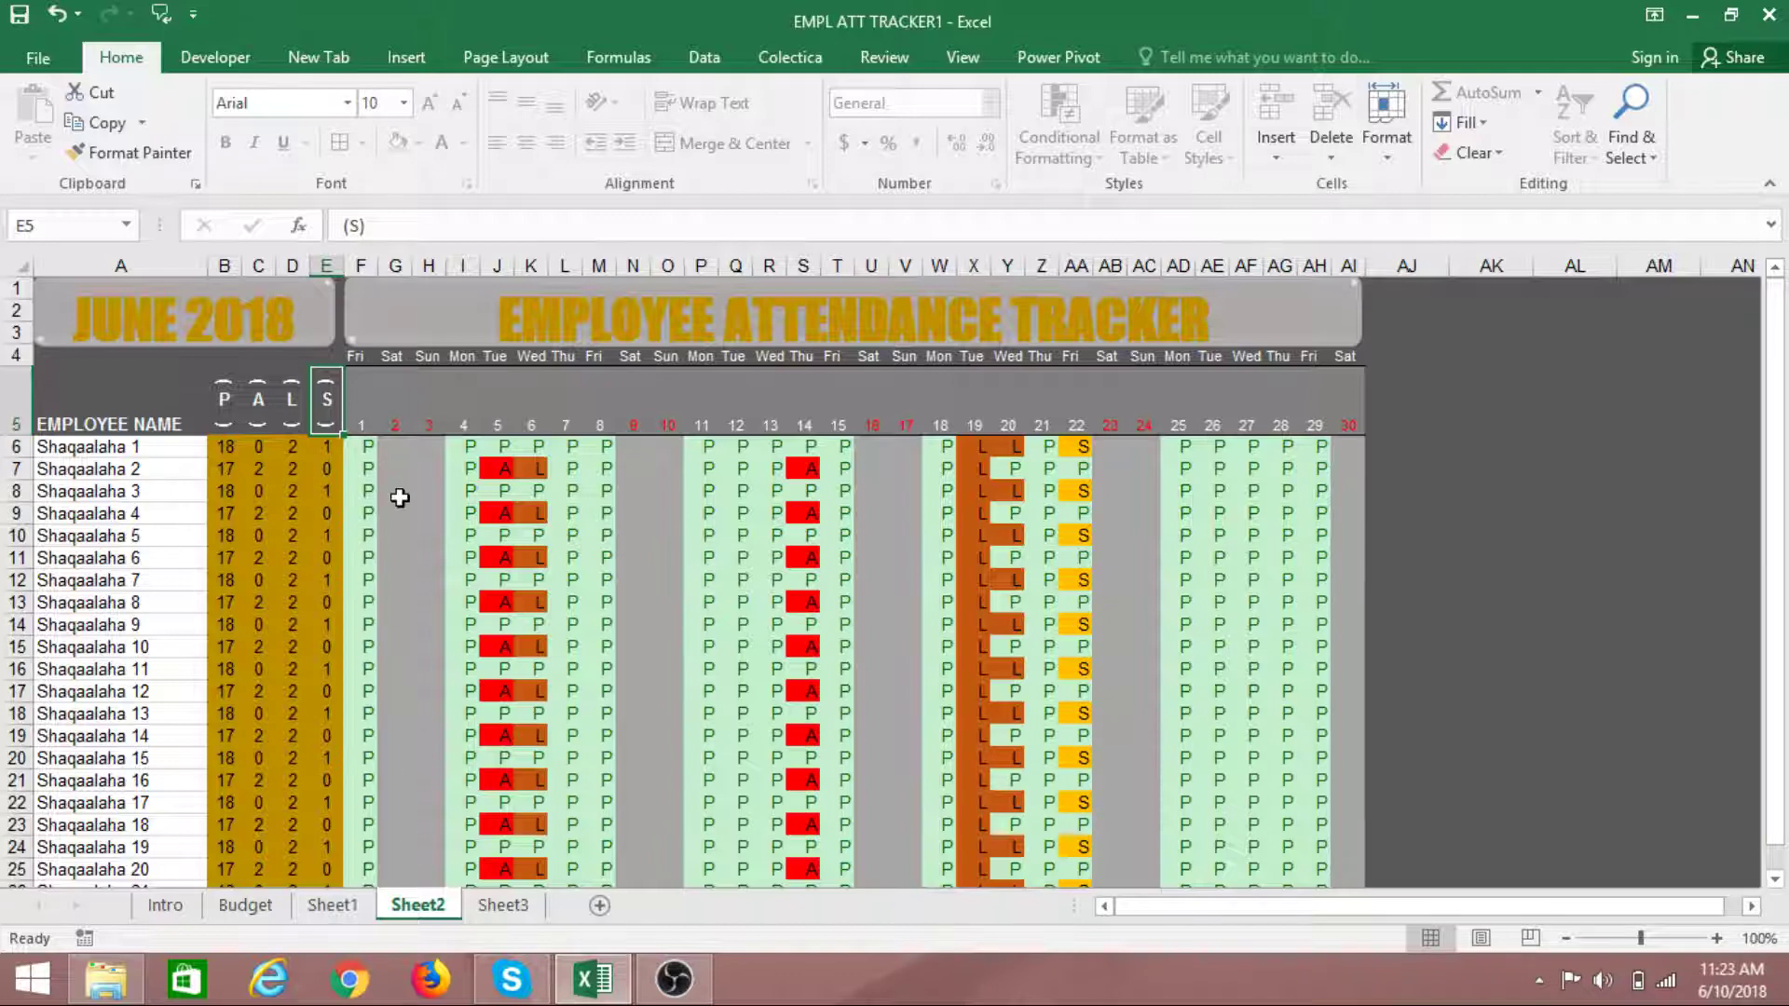
left_click(510, 909)
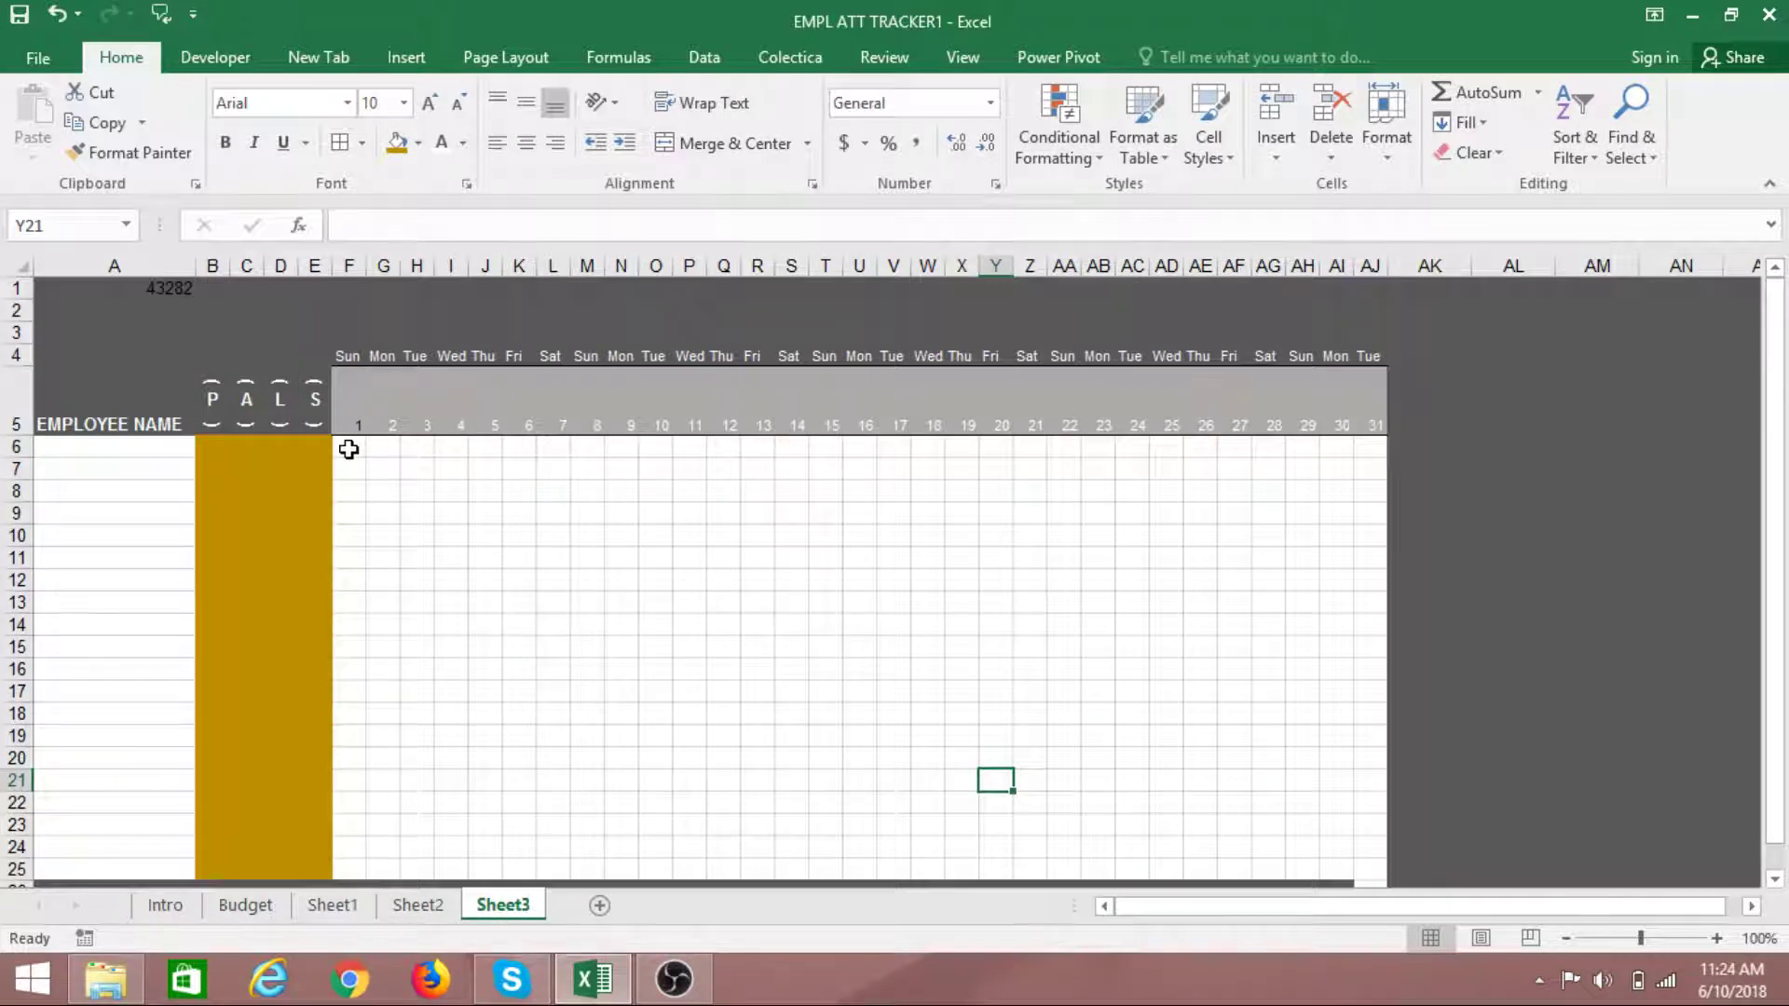
left_click_drag(348, 449, 1365, 859)
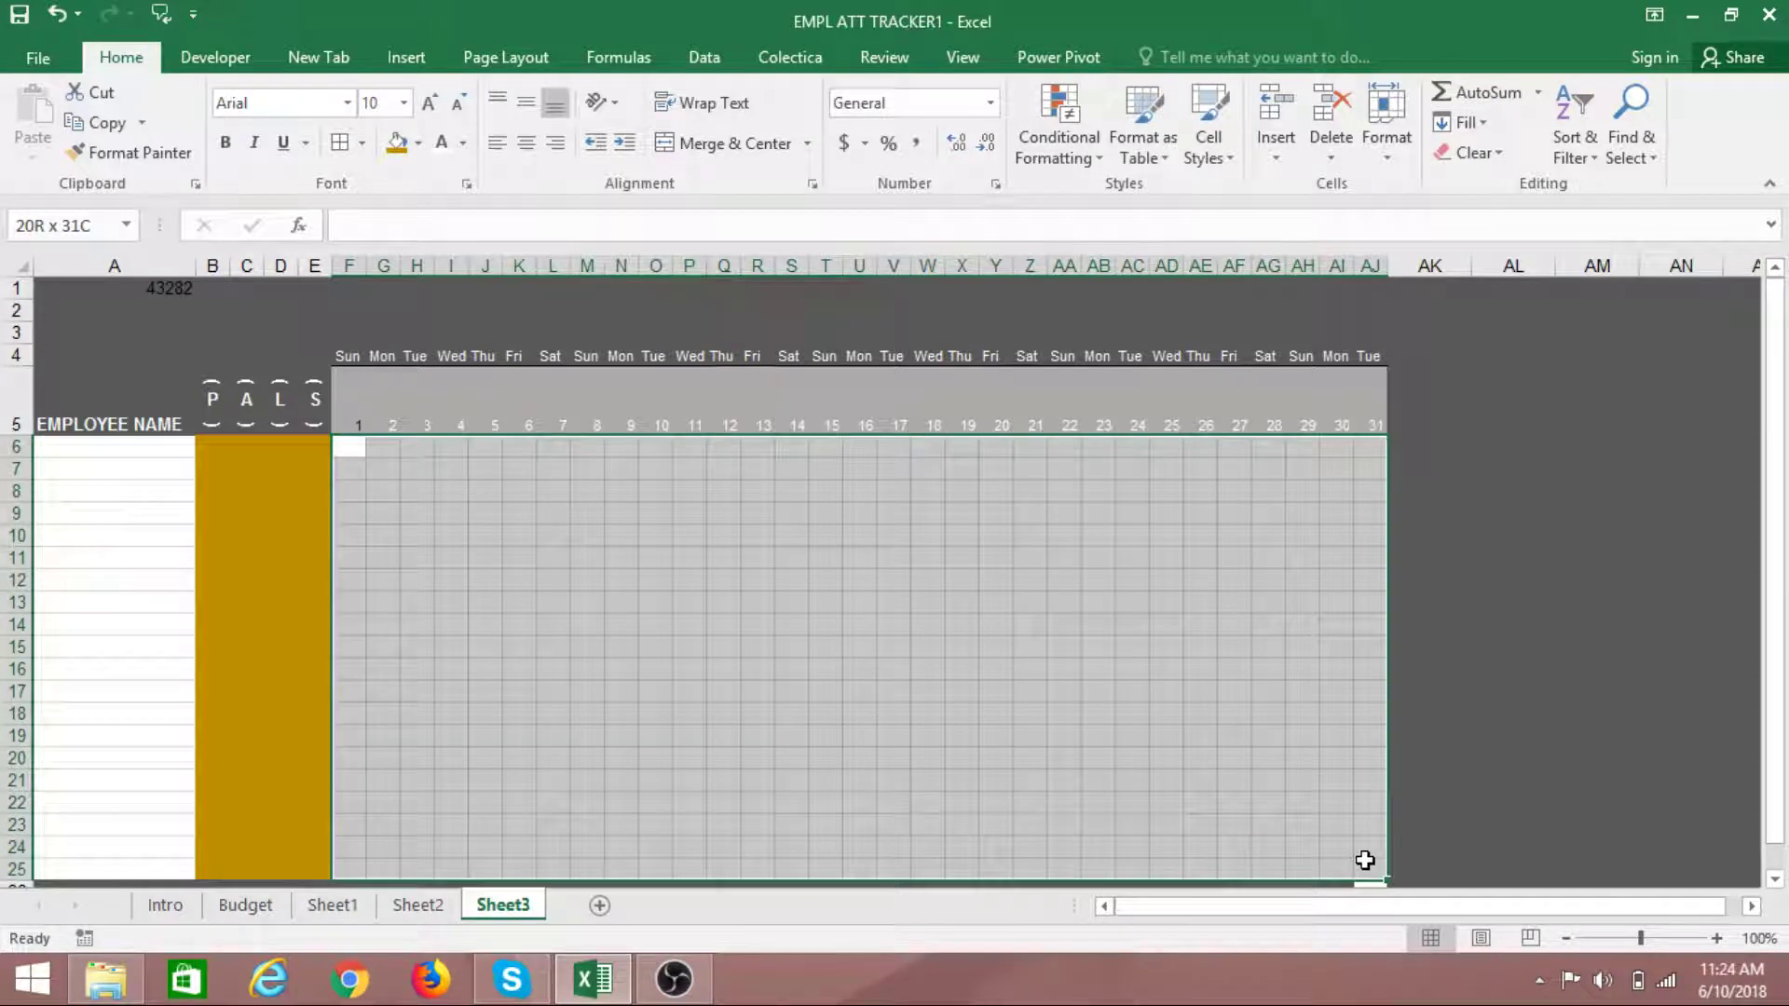
left_click(1528, 781)
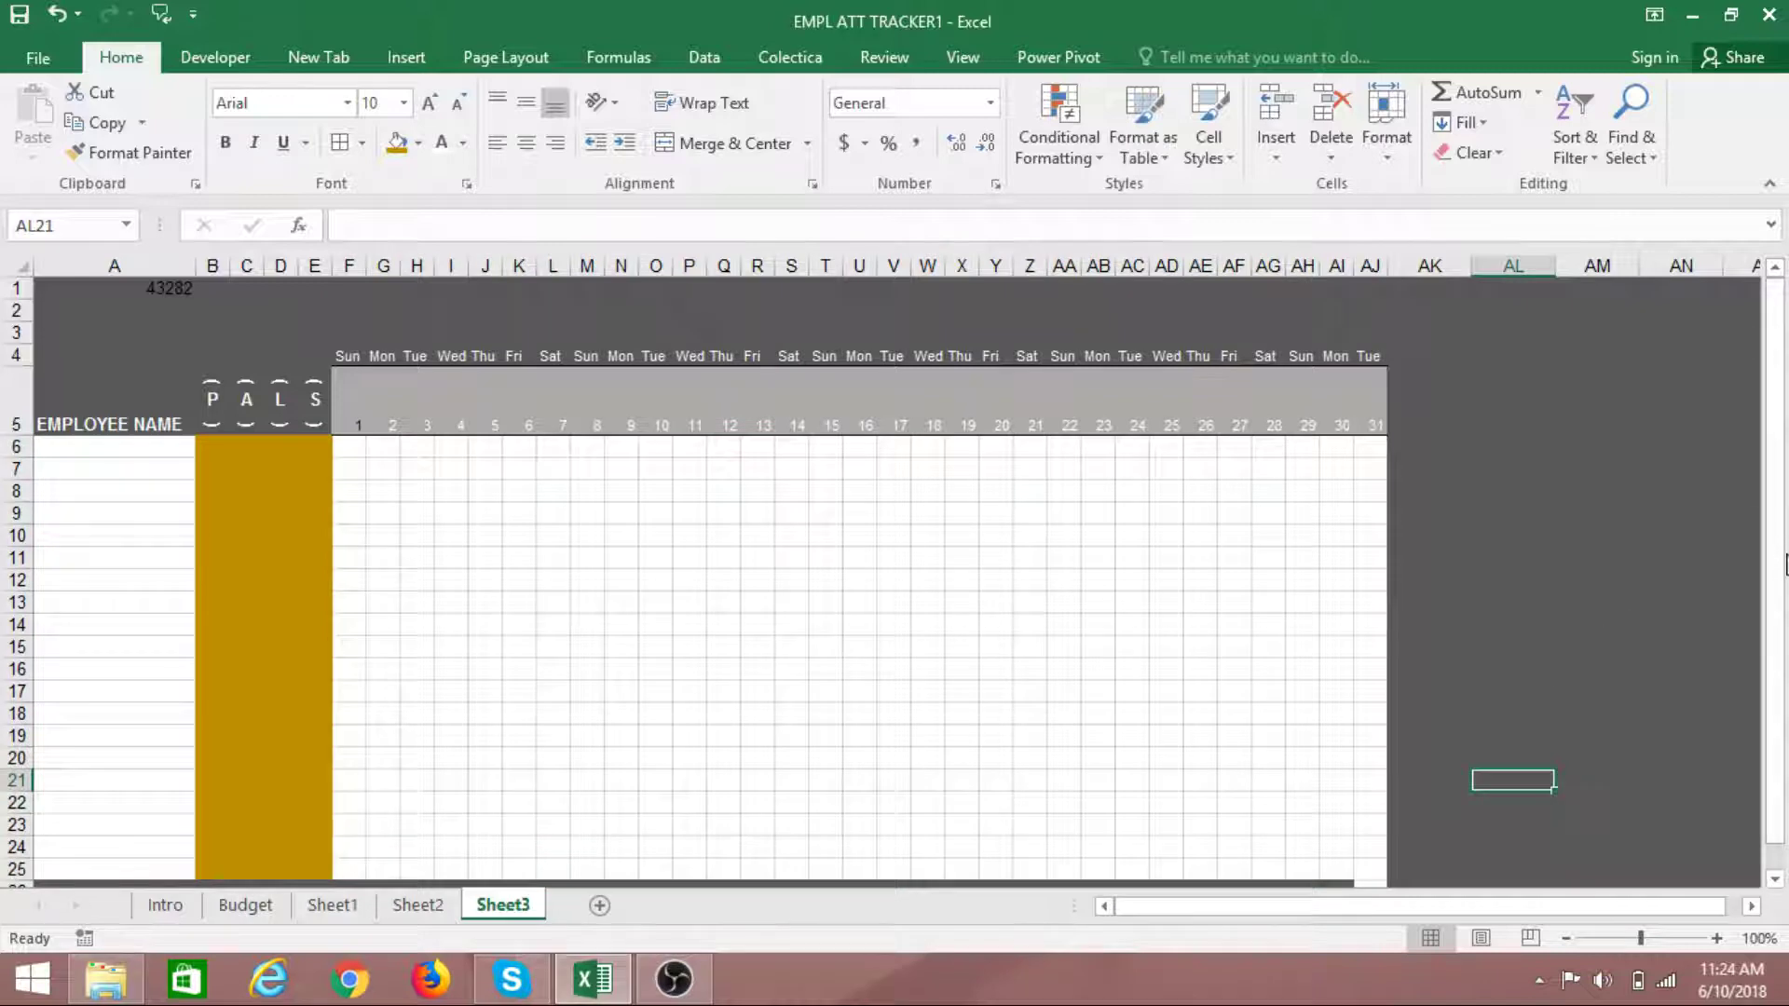
Copy the dark gray cell formatting from AM17 to the white cell AJ26 below the day grid
left_click_drag(1784, 679, 1780, 736)
left_click(1615, 669)
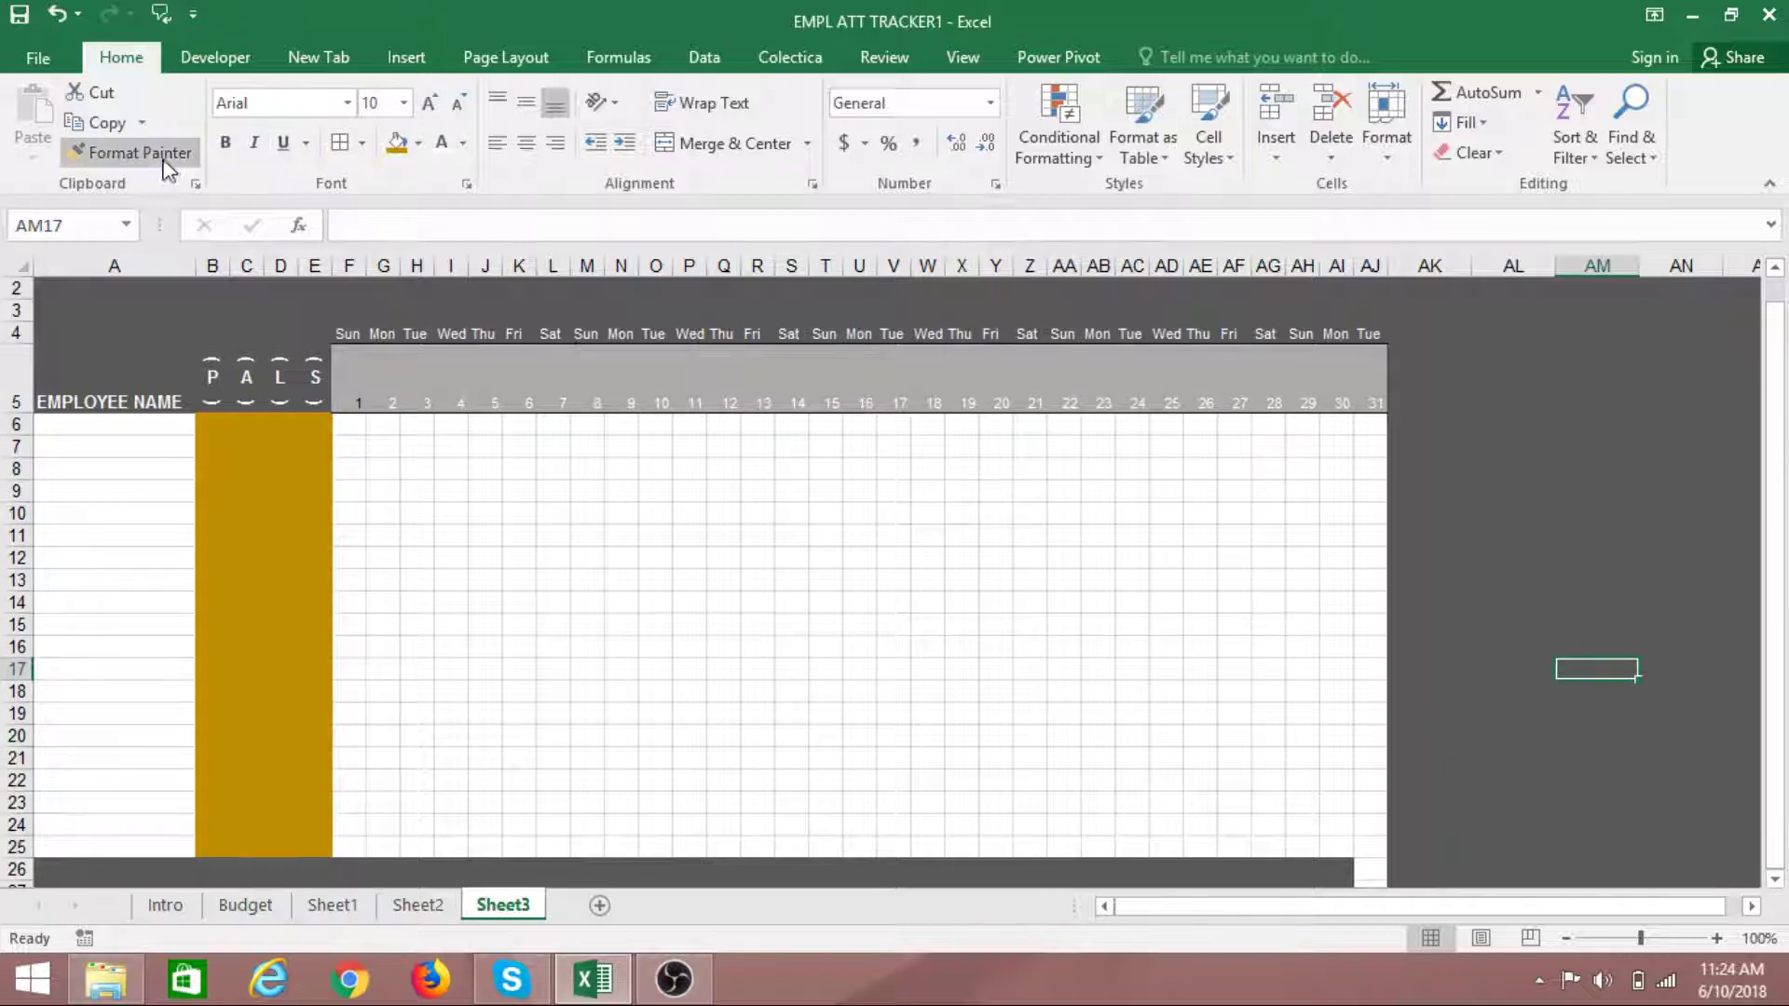
left_click(131, 152)
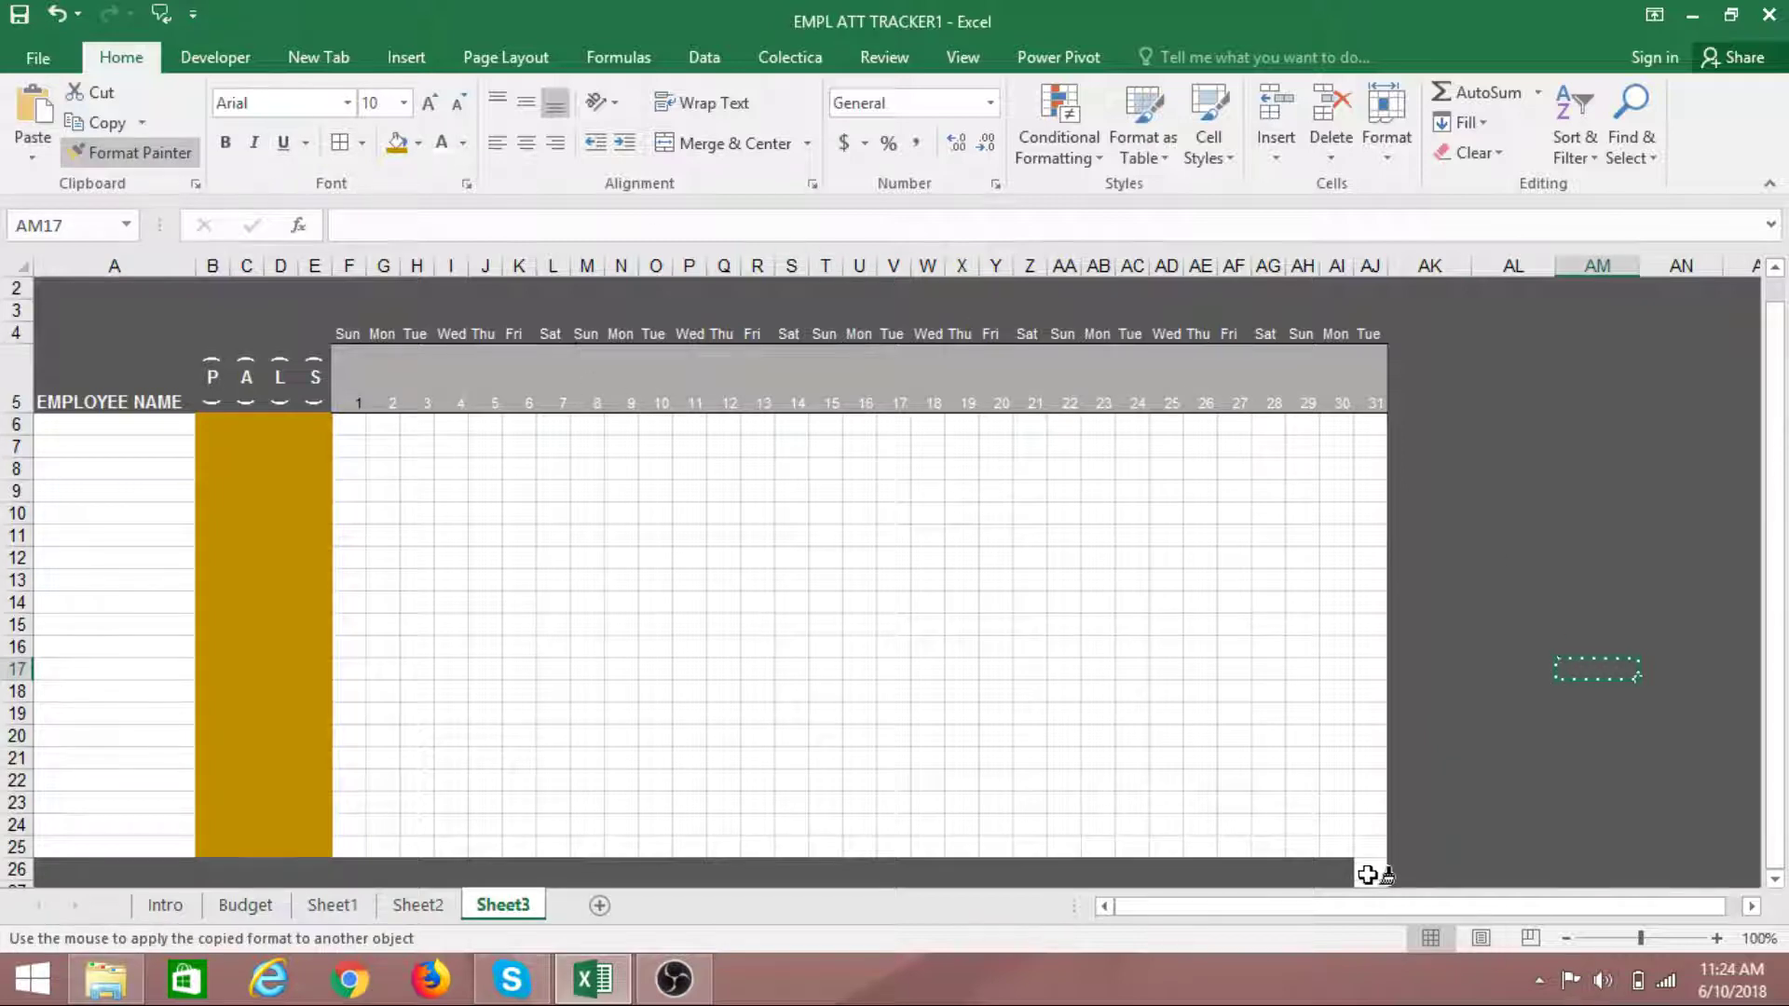
left_click(1398, 848)
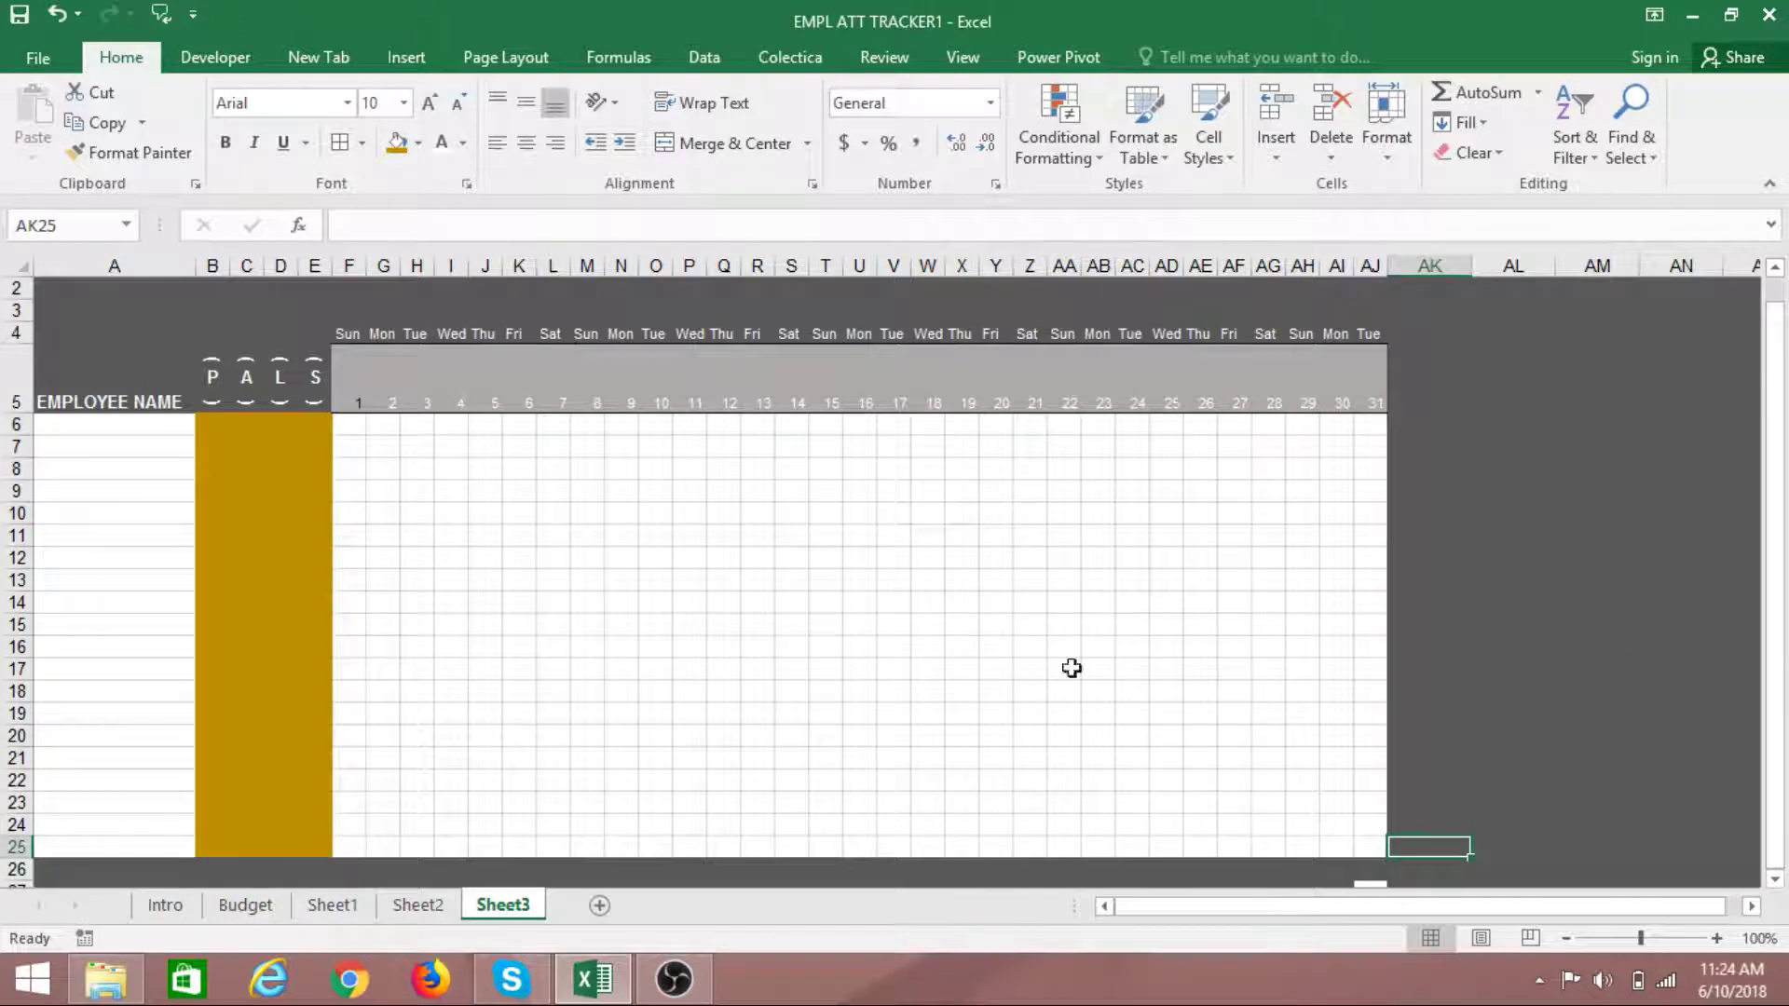
left_click_drag(1775, 652, 1720, 523)
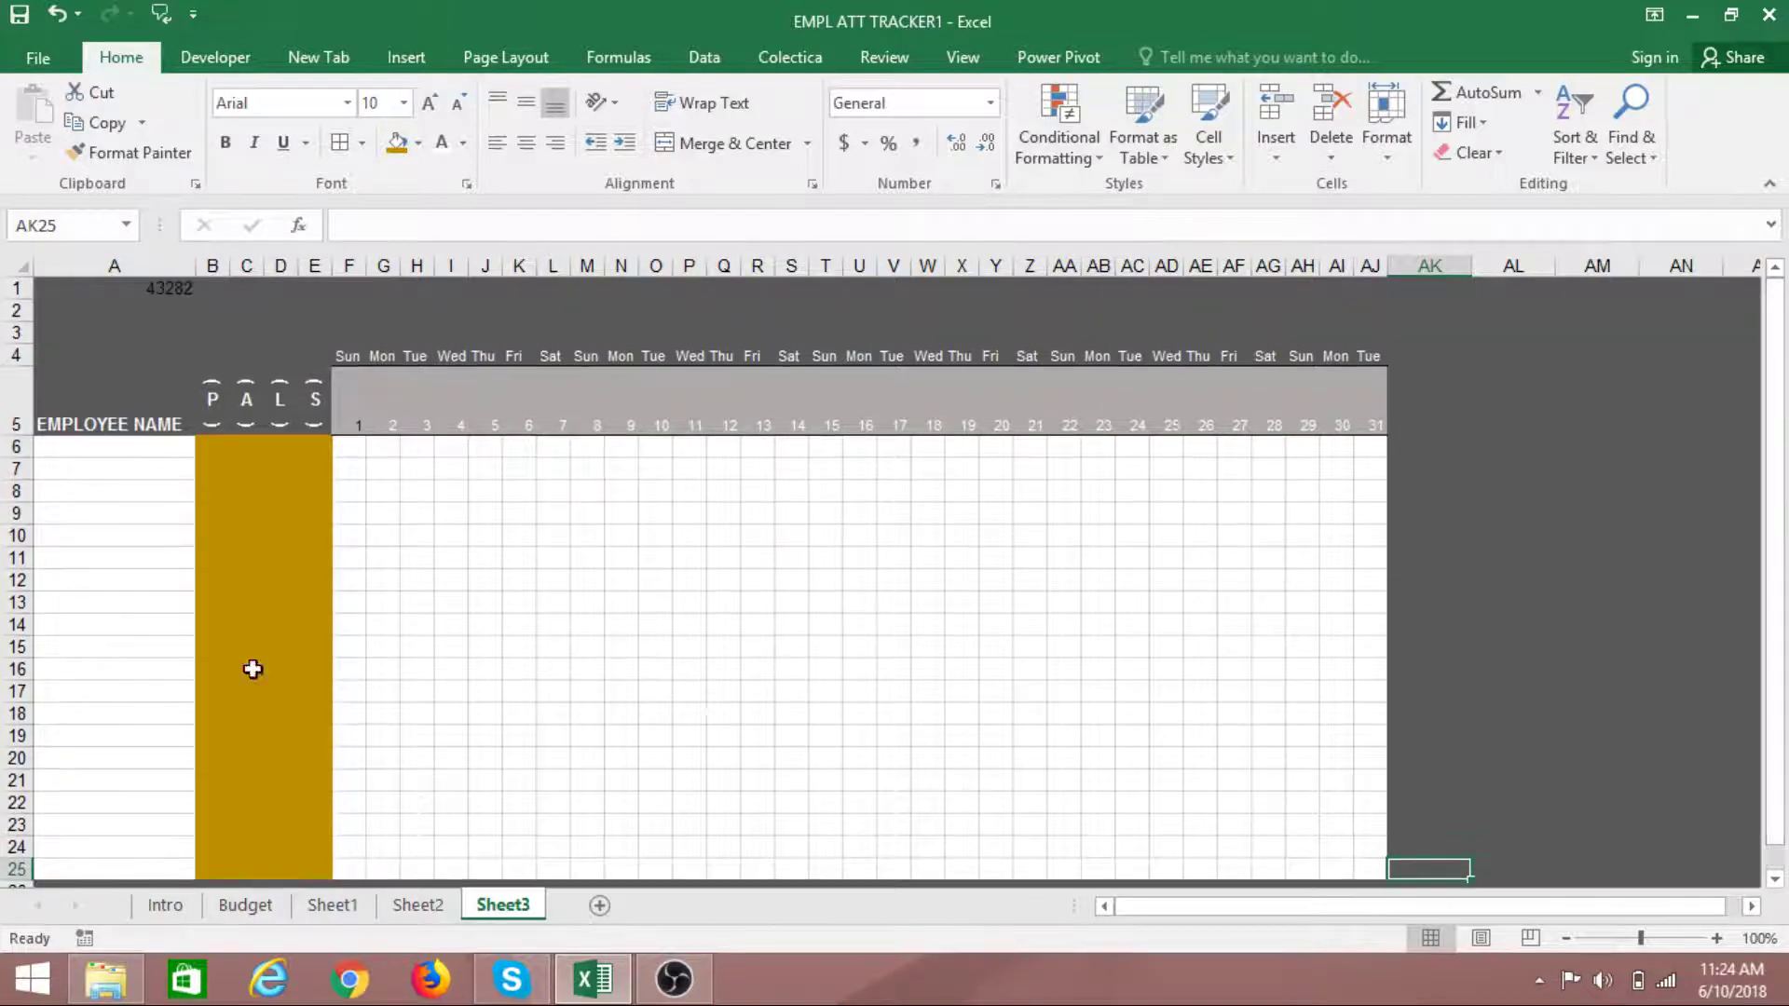
Create a formula-based conditional formatting rule for F6:AJ25 with the formula =text(F$5,"ddd")="Sun"
left_click_drag(364, 451, 1356, 866)
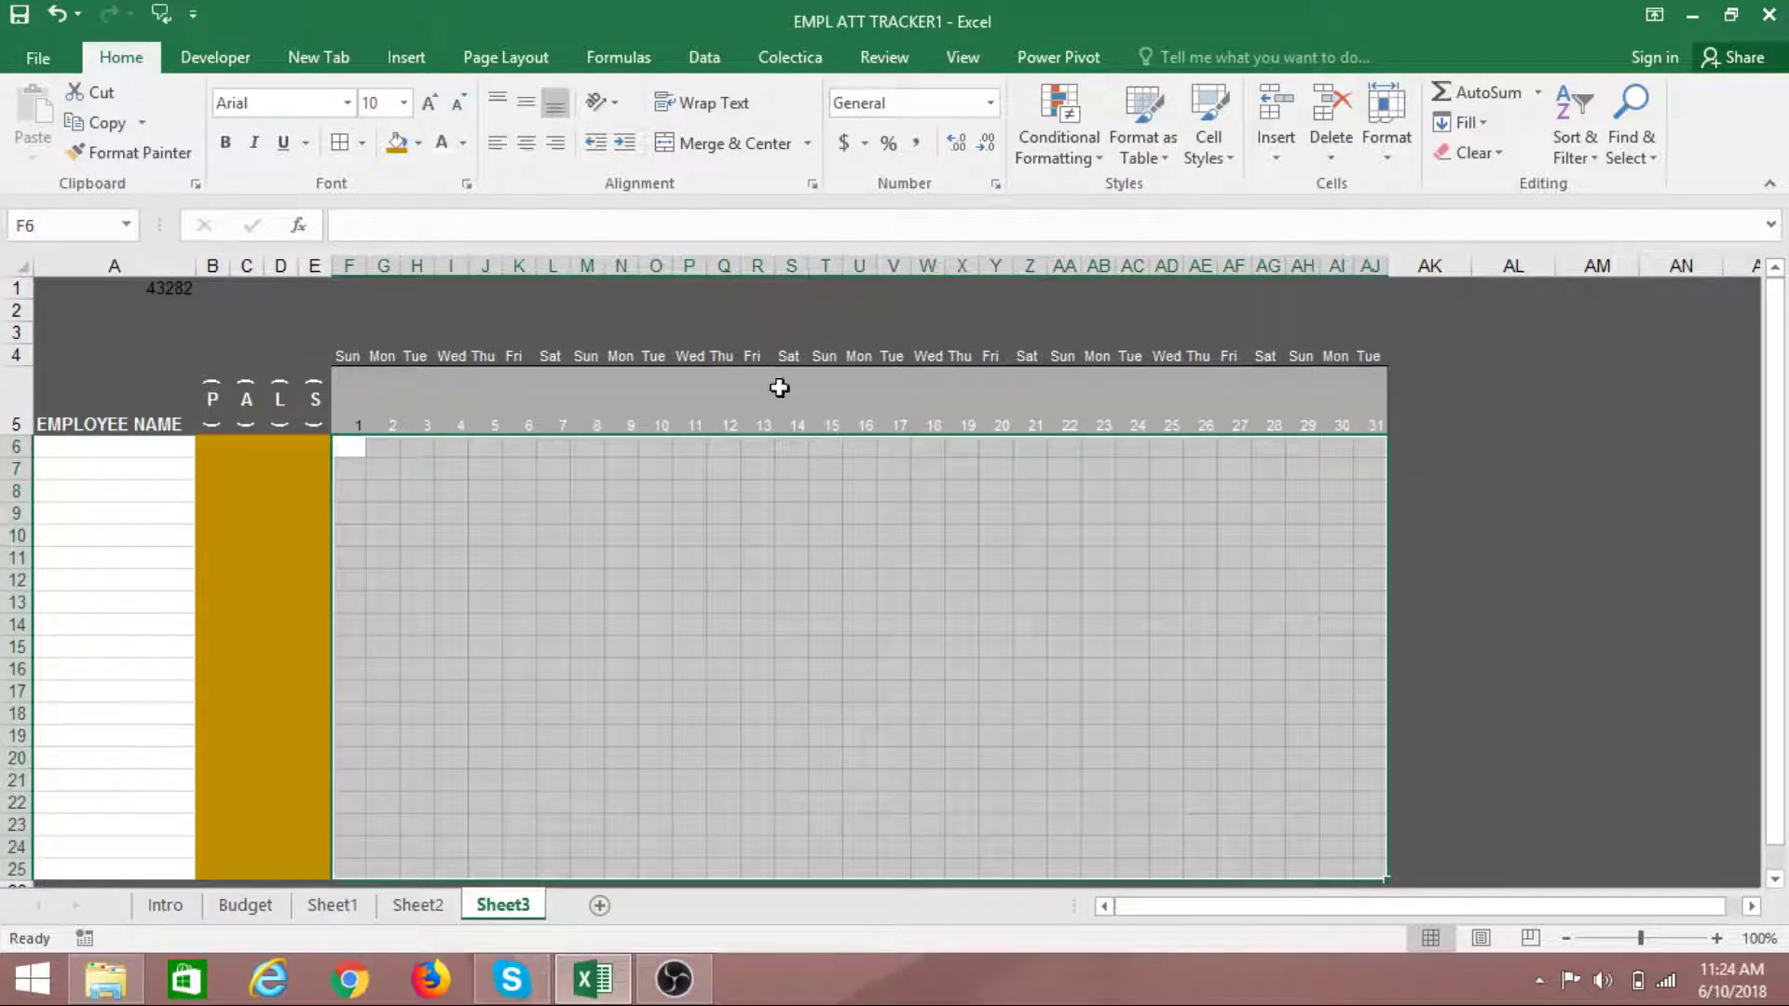
left_click(1060, 124)
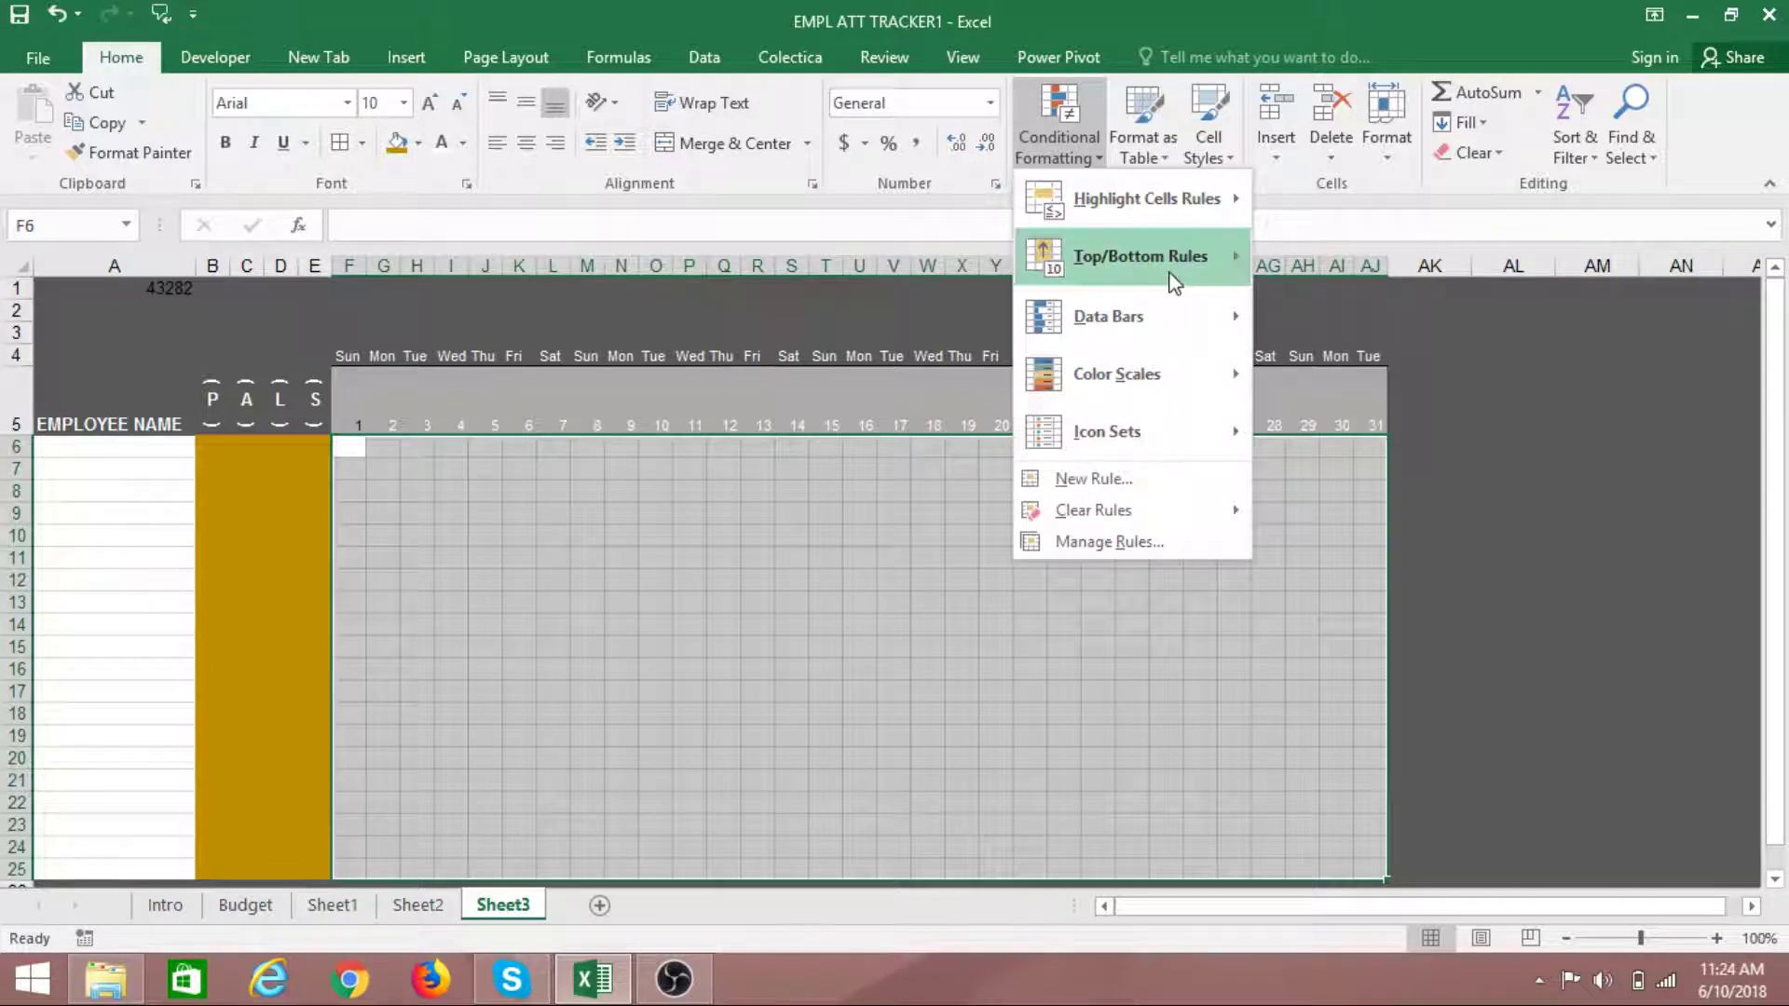
mouse_move(1129, 226)
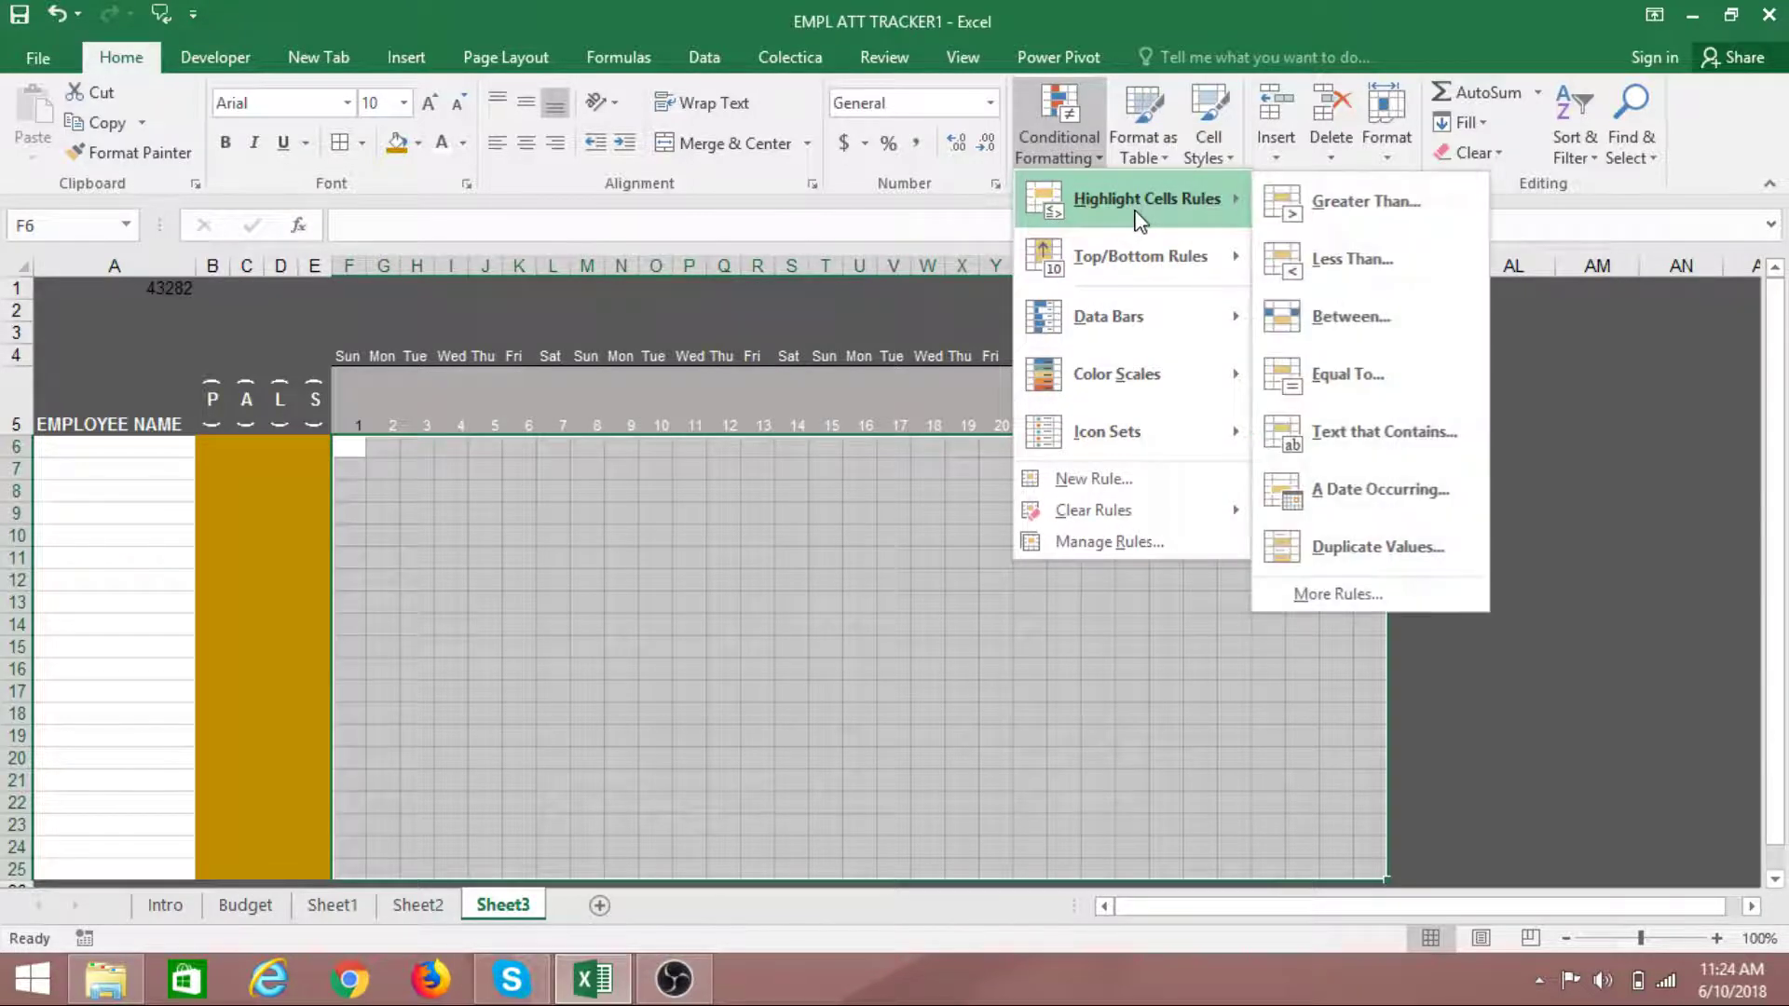
left_click(1104, 481)
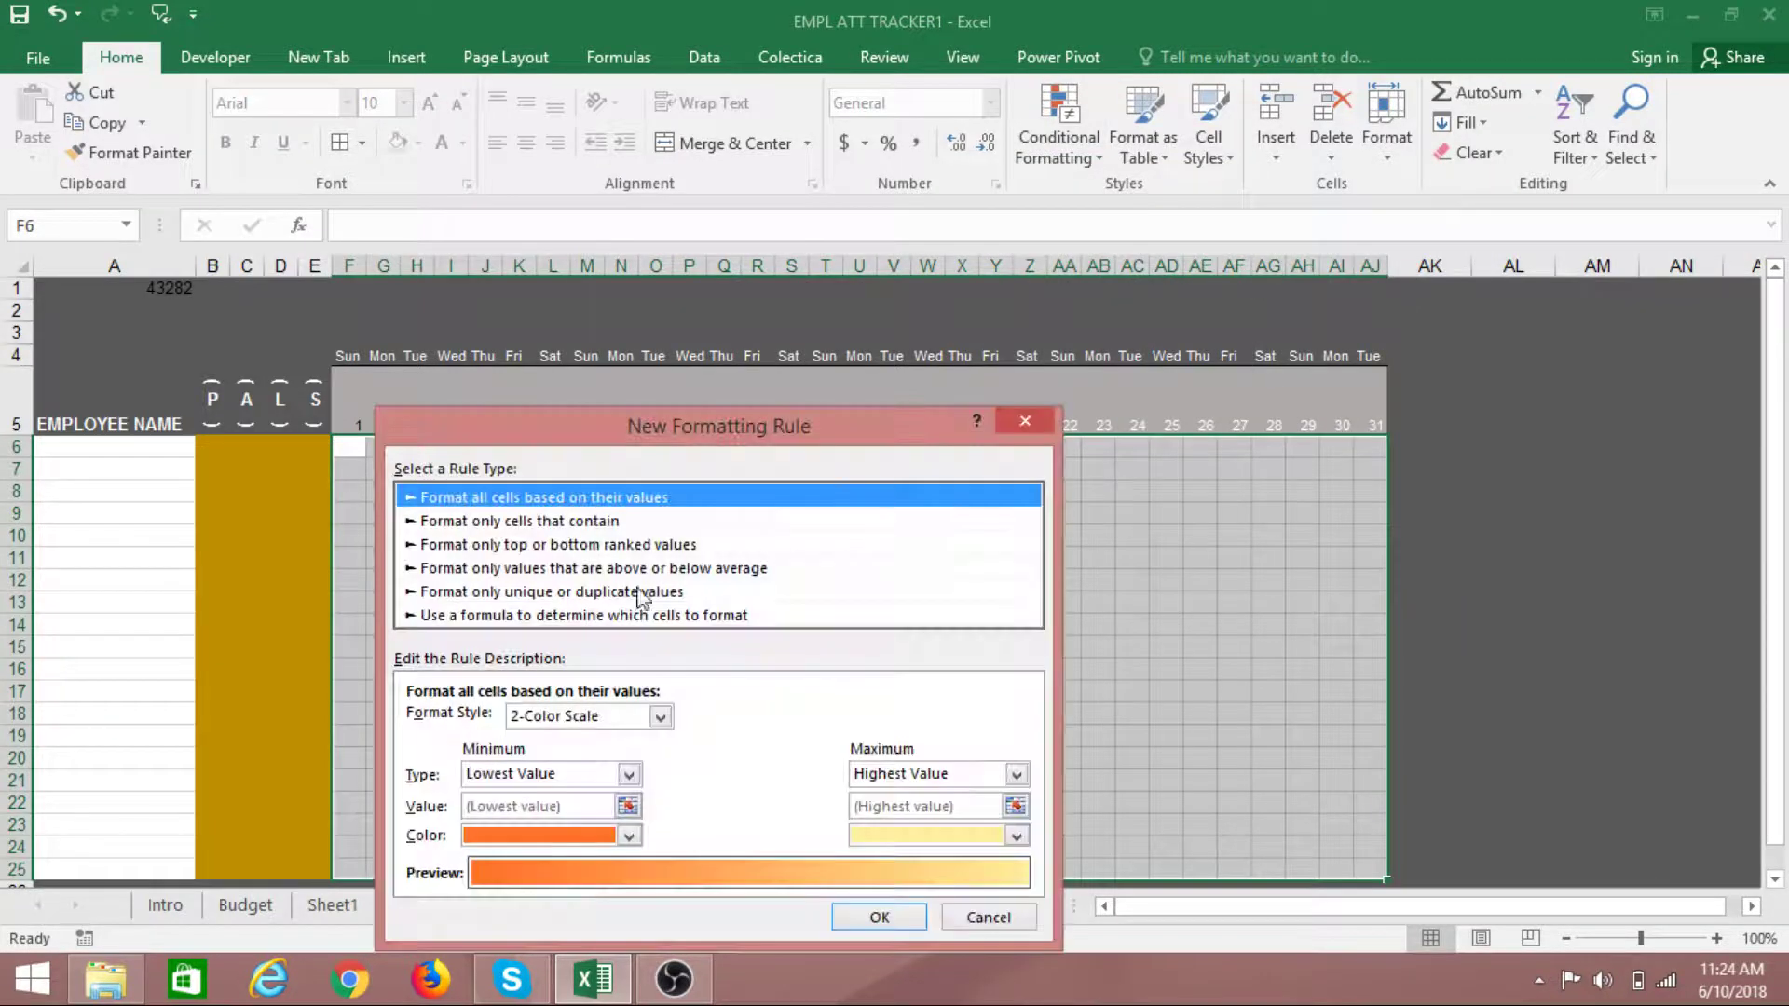
left_click(432, 616)
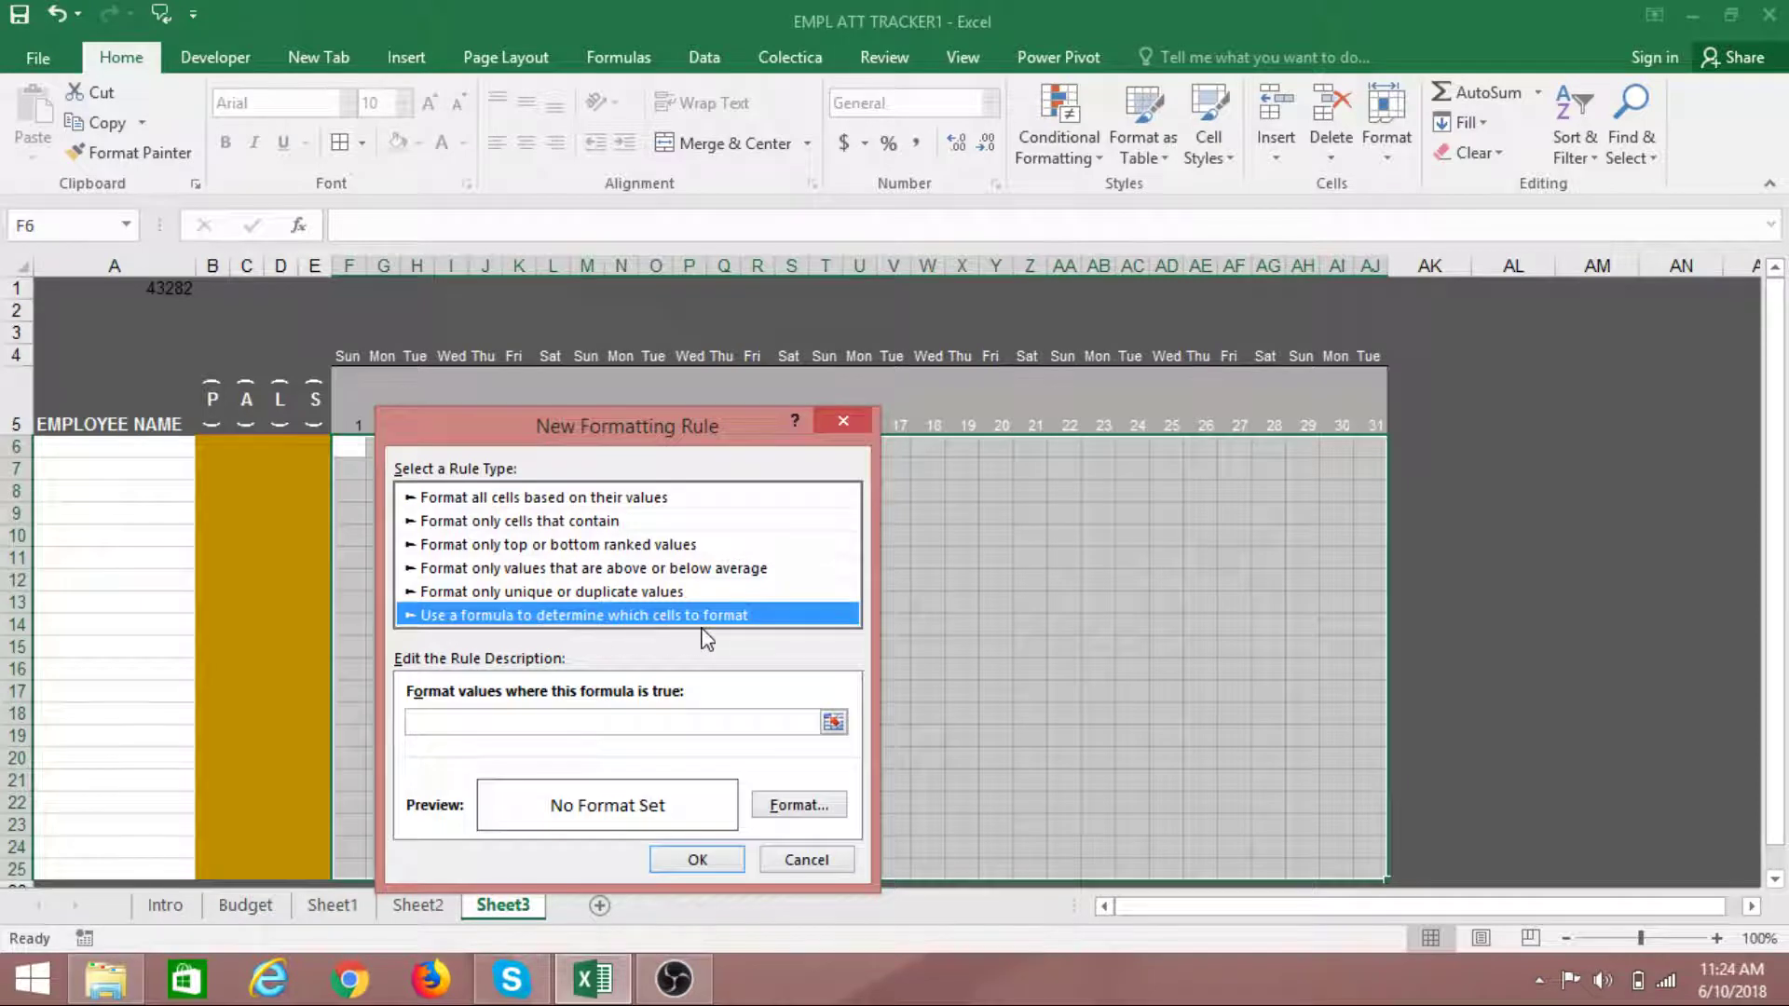
left_click(590, 722)
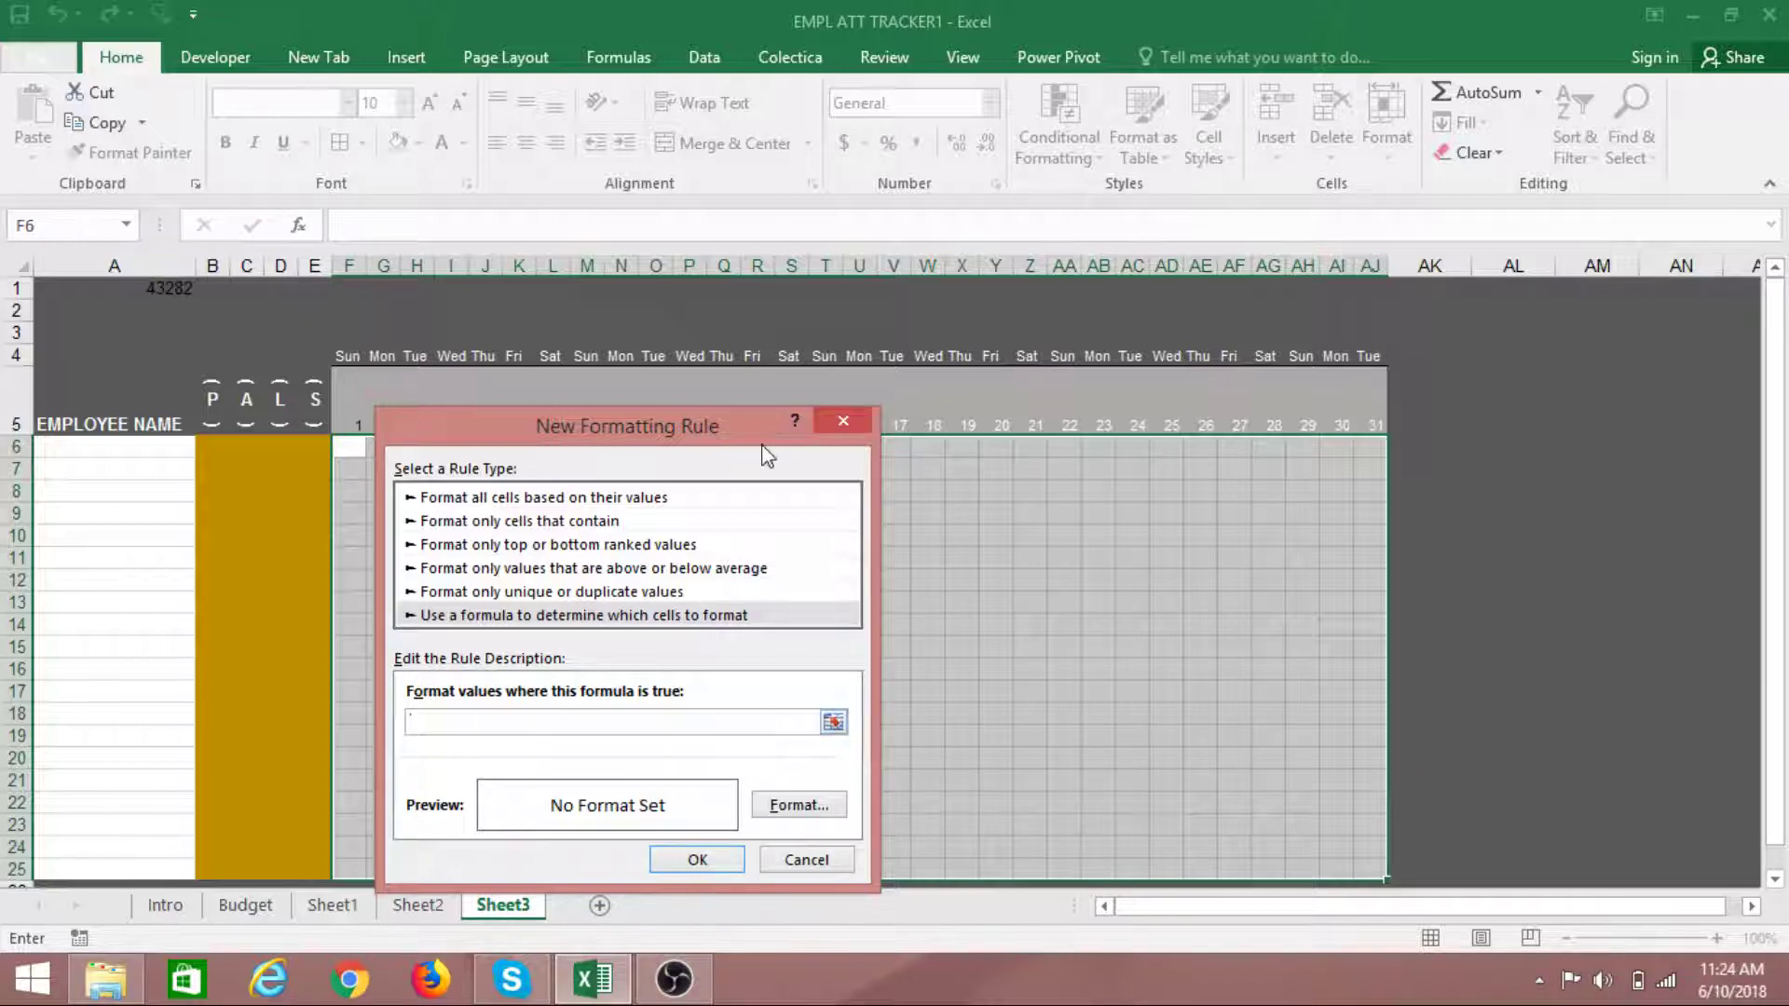
left_click_drag(764, 450, 1043, 496)
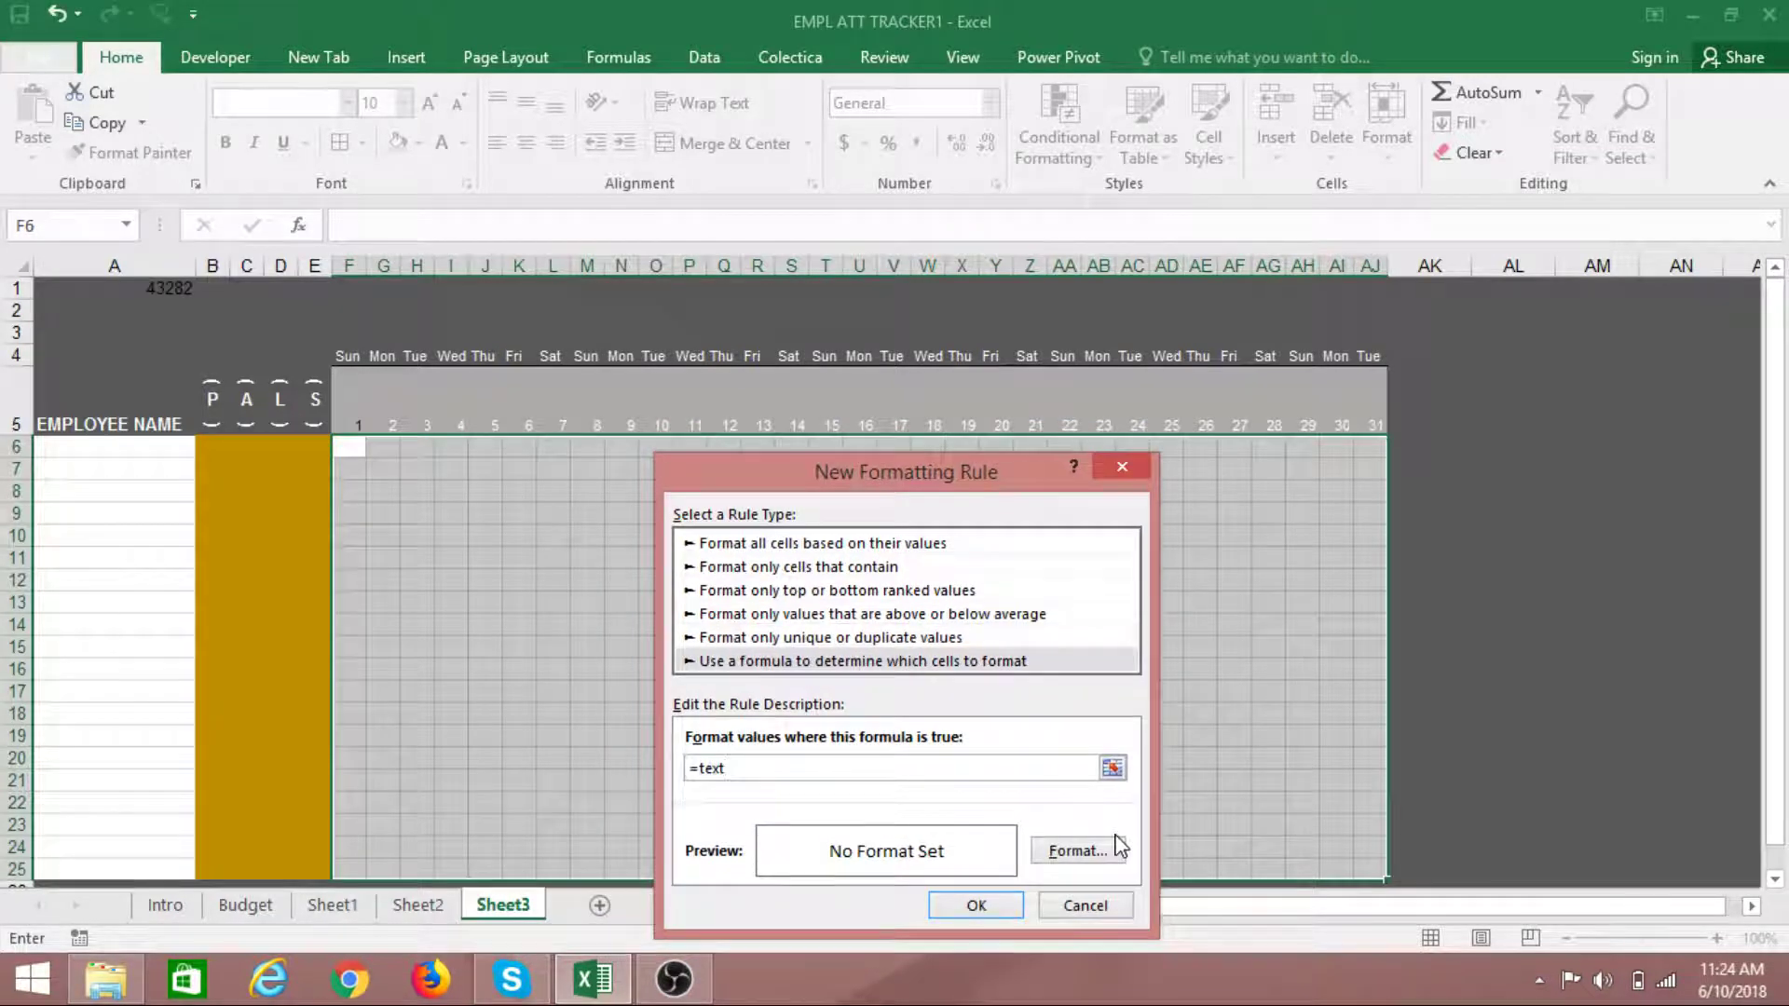
left_click(356, 426)
key("F4")
type(",\"ddd\")=\"Sun")
Set the Sunday rule's fill to medium gray, apply it, and compare the shading with the June tracker on Sheet2
left_click(1076, 853)
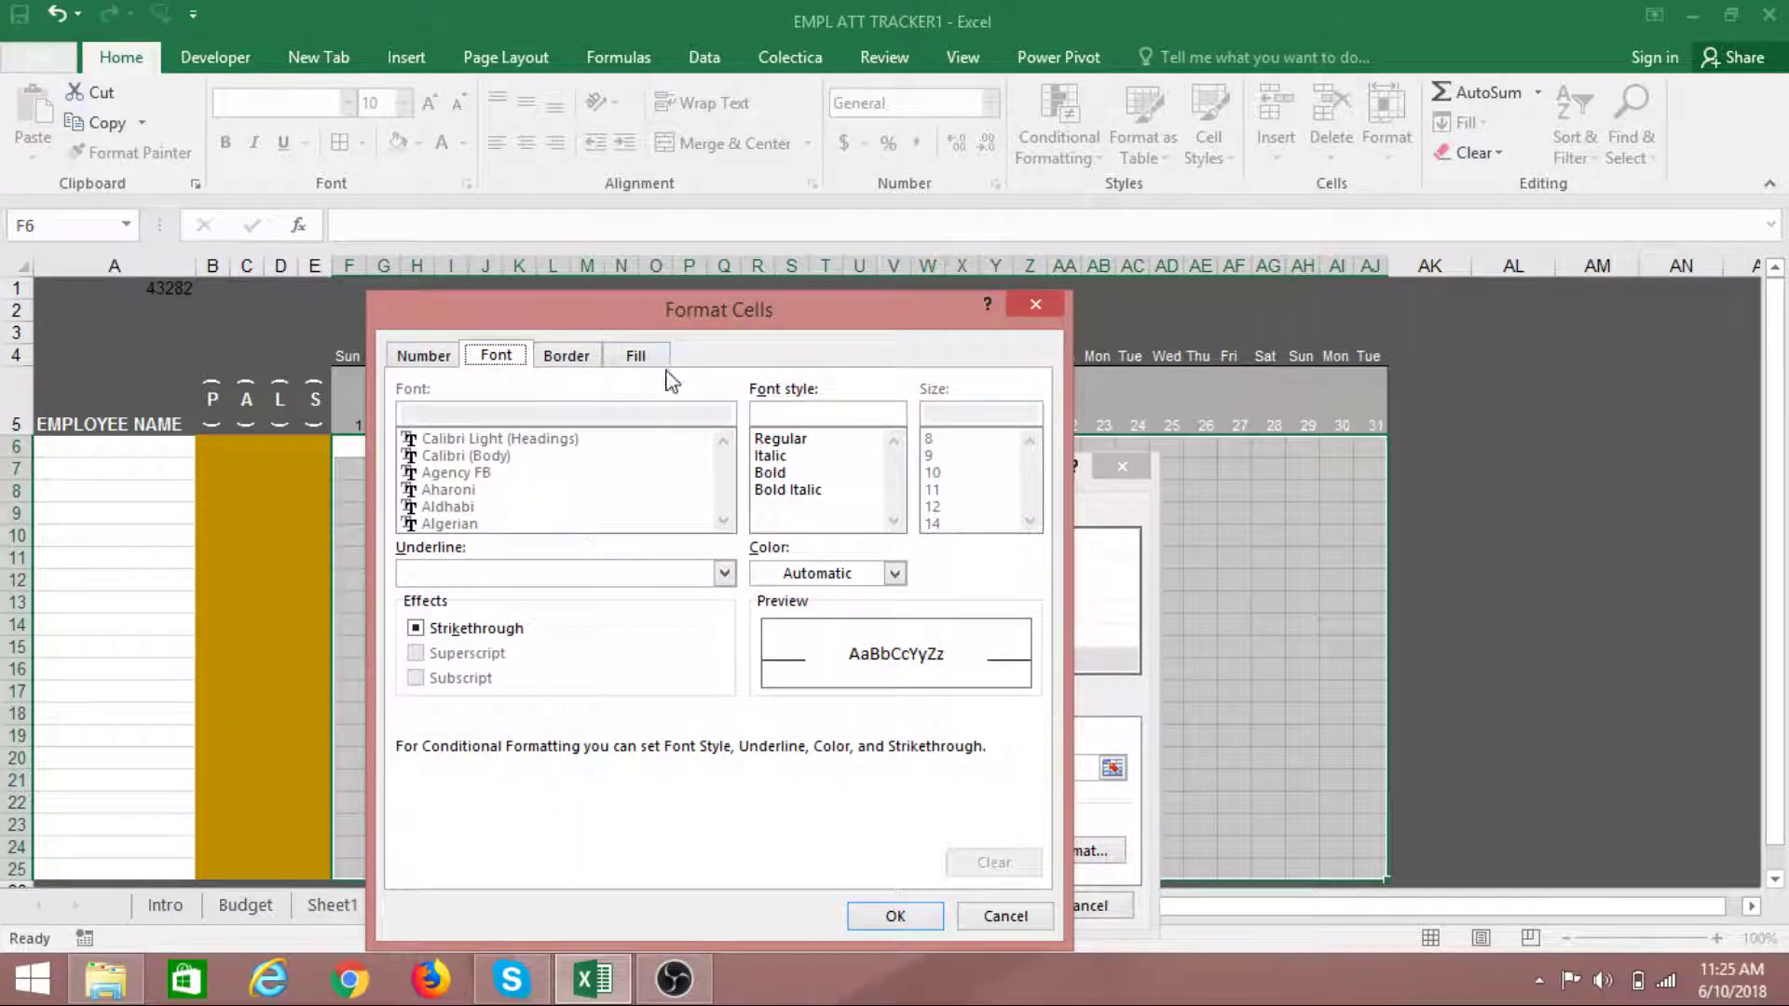
left_click(637, 355)
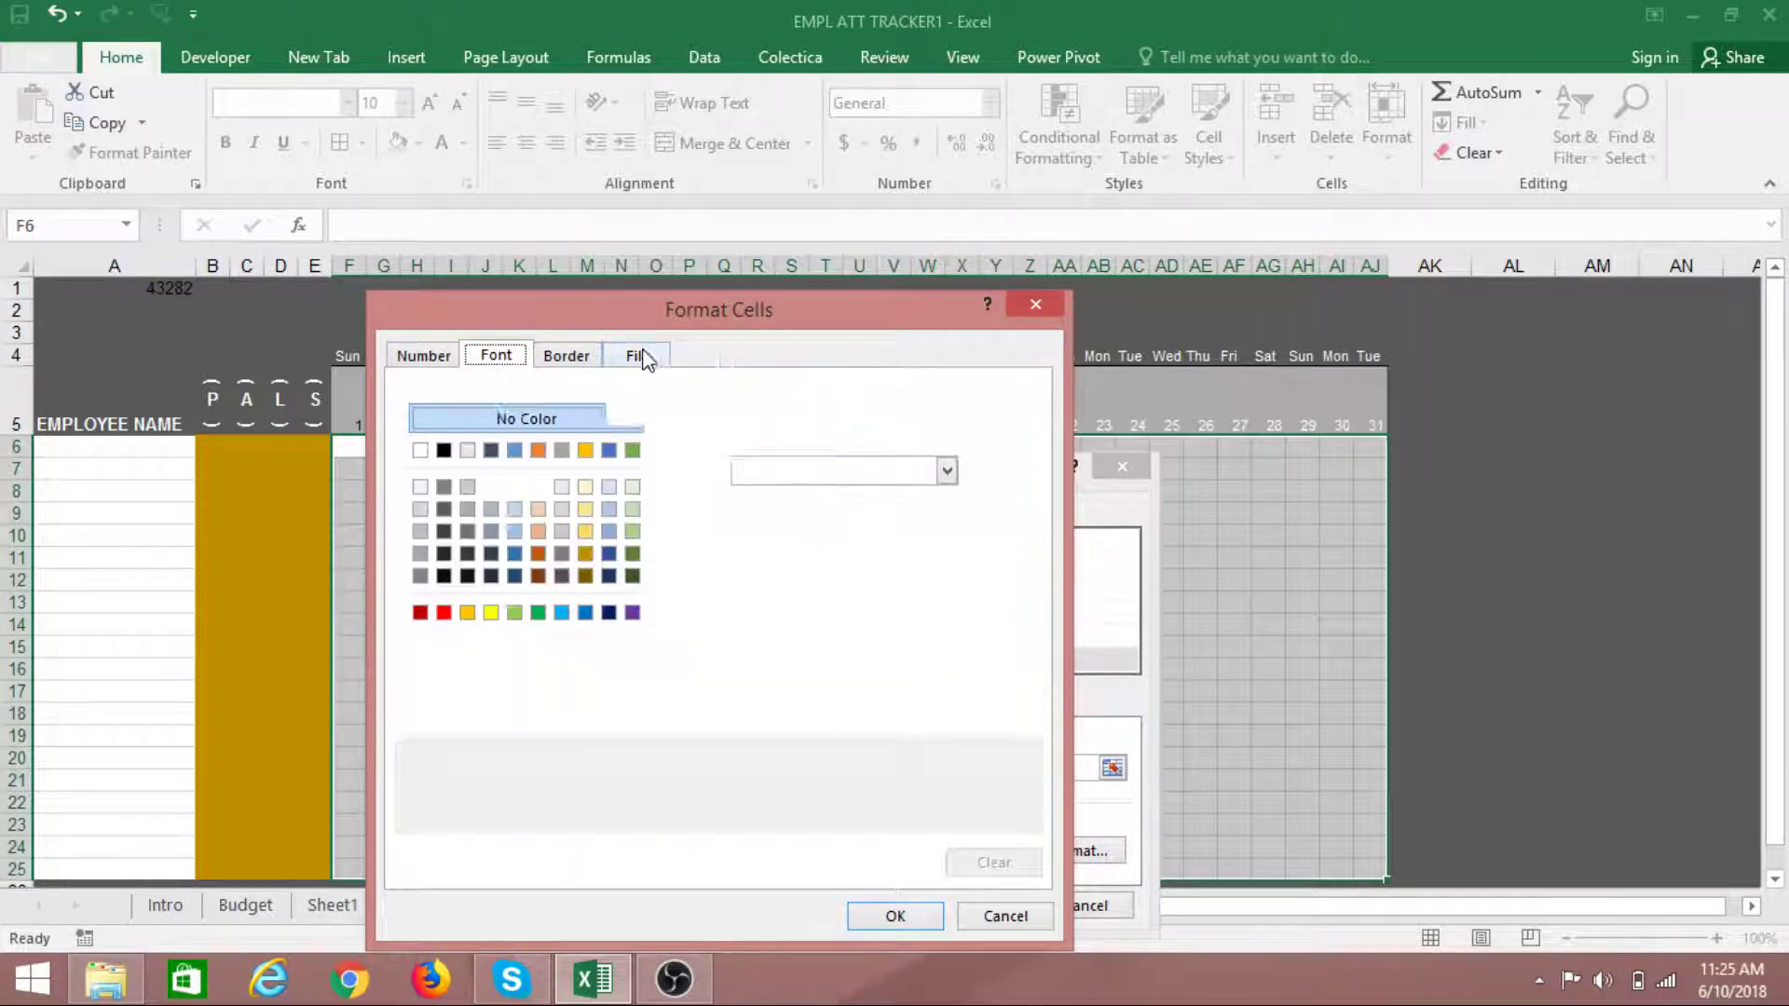
left_click(421, 555)
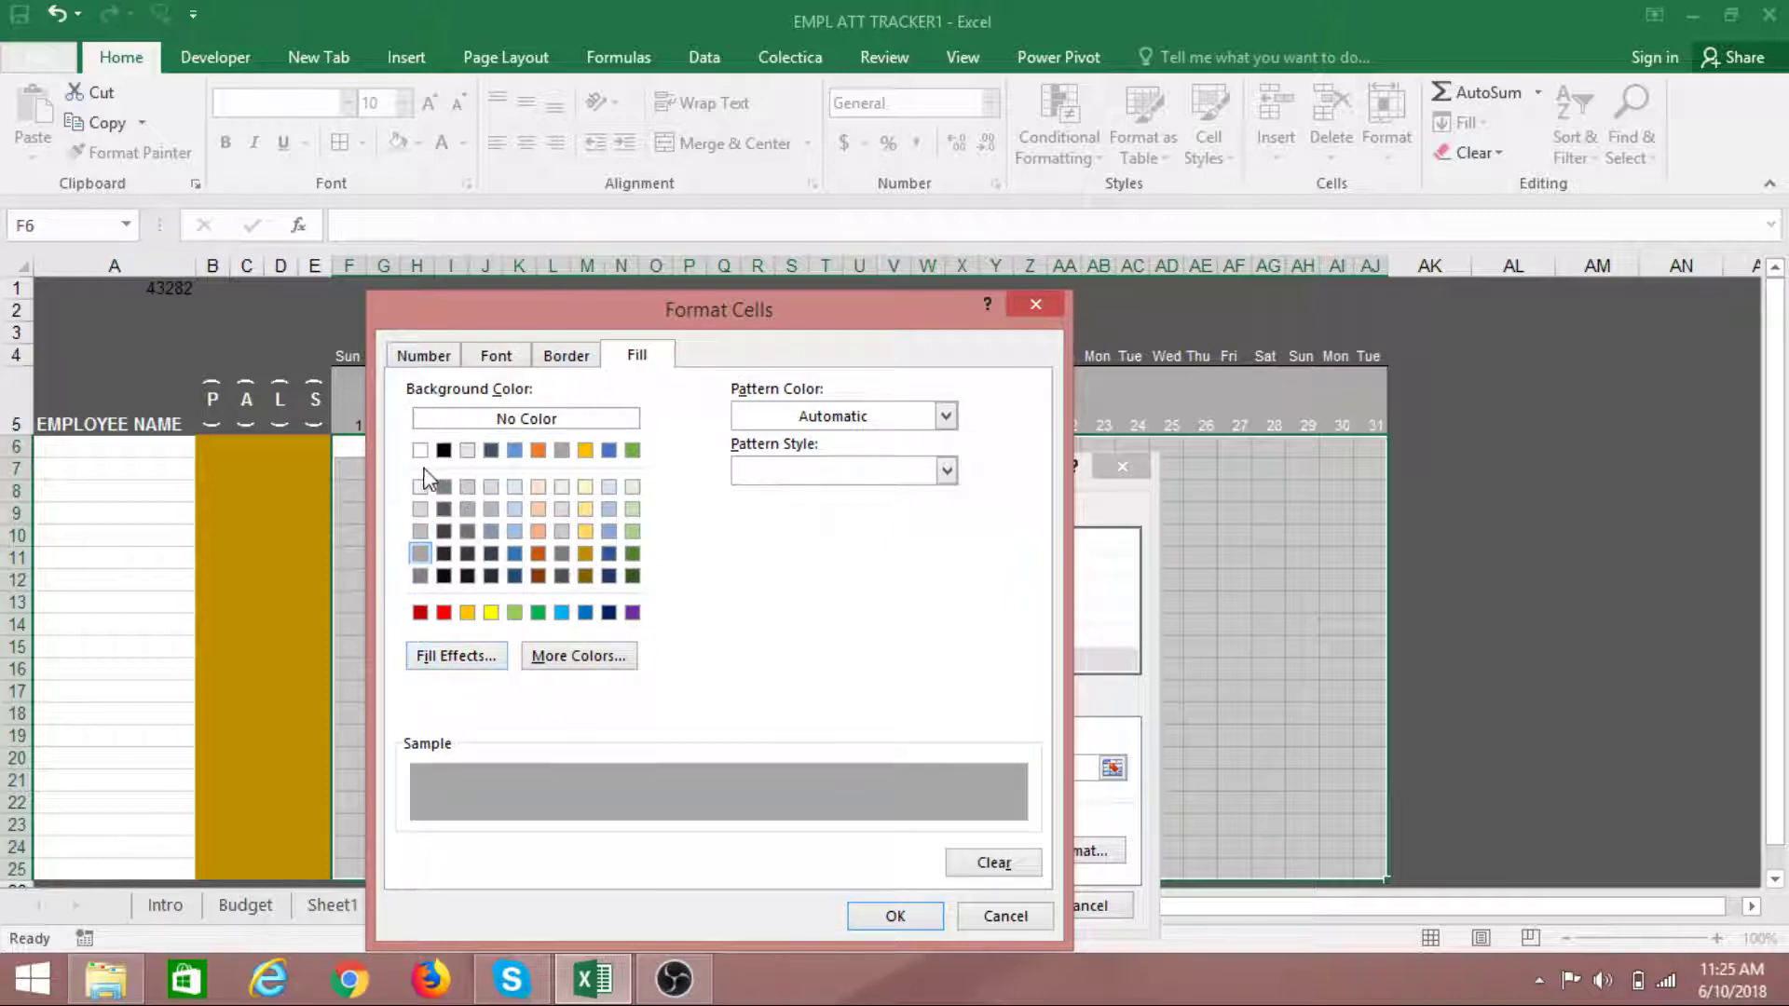
left_click(890, 918)
left_click(969, 909)
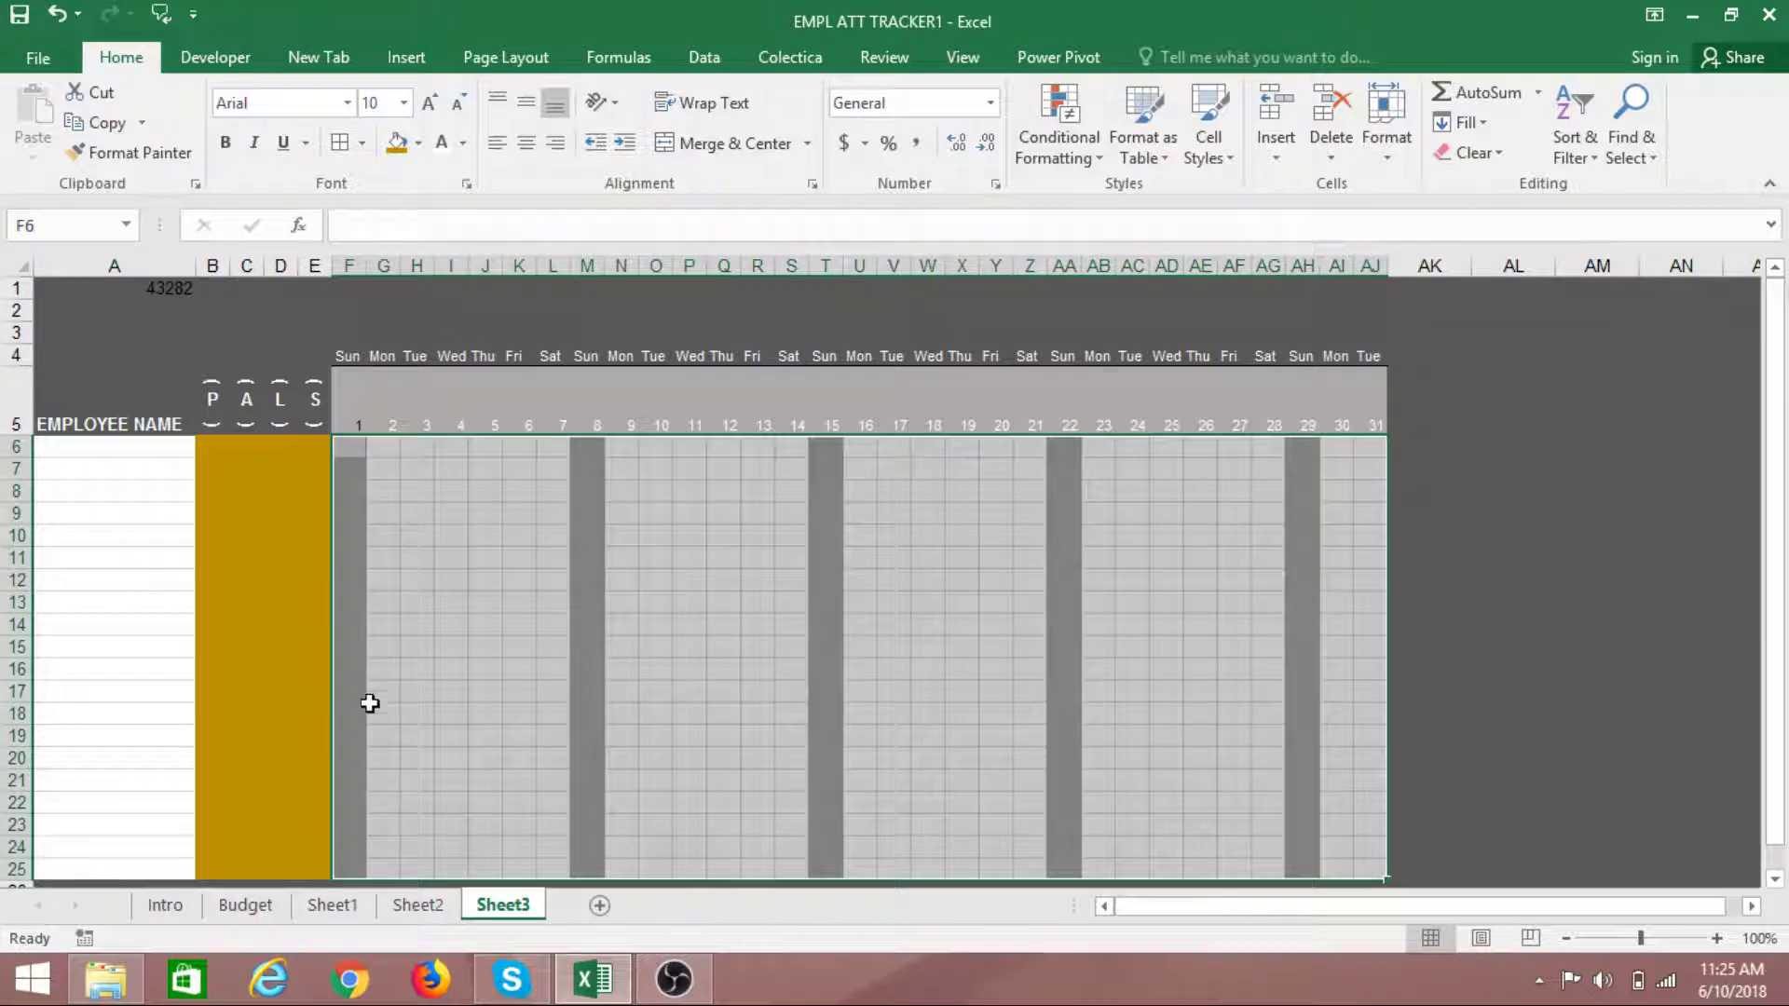
left_click(418, 904)
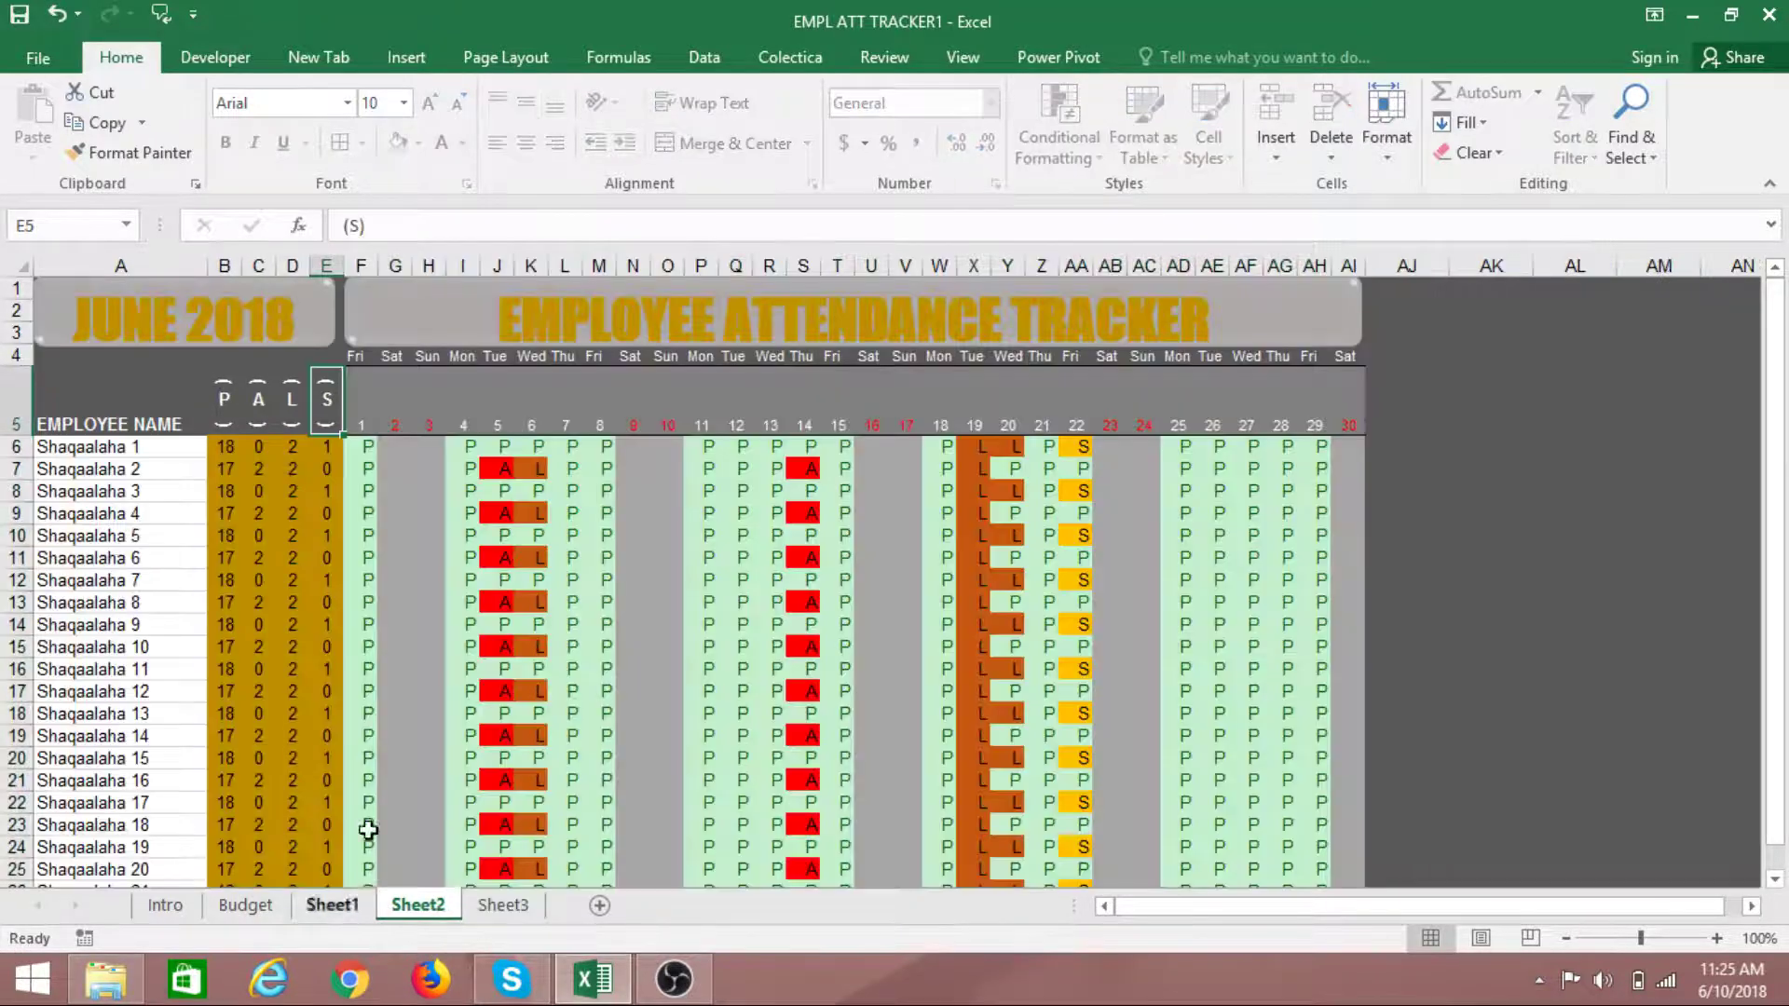
left_click(500, 905)
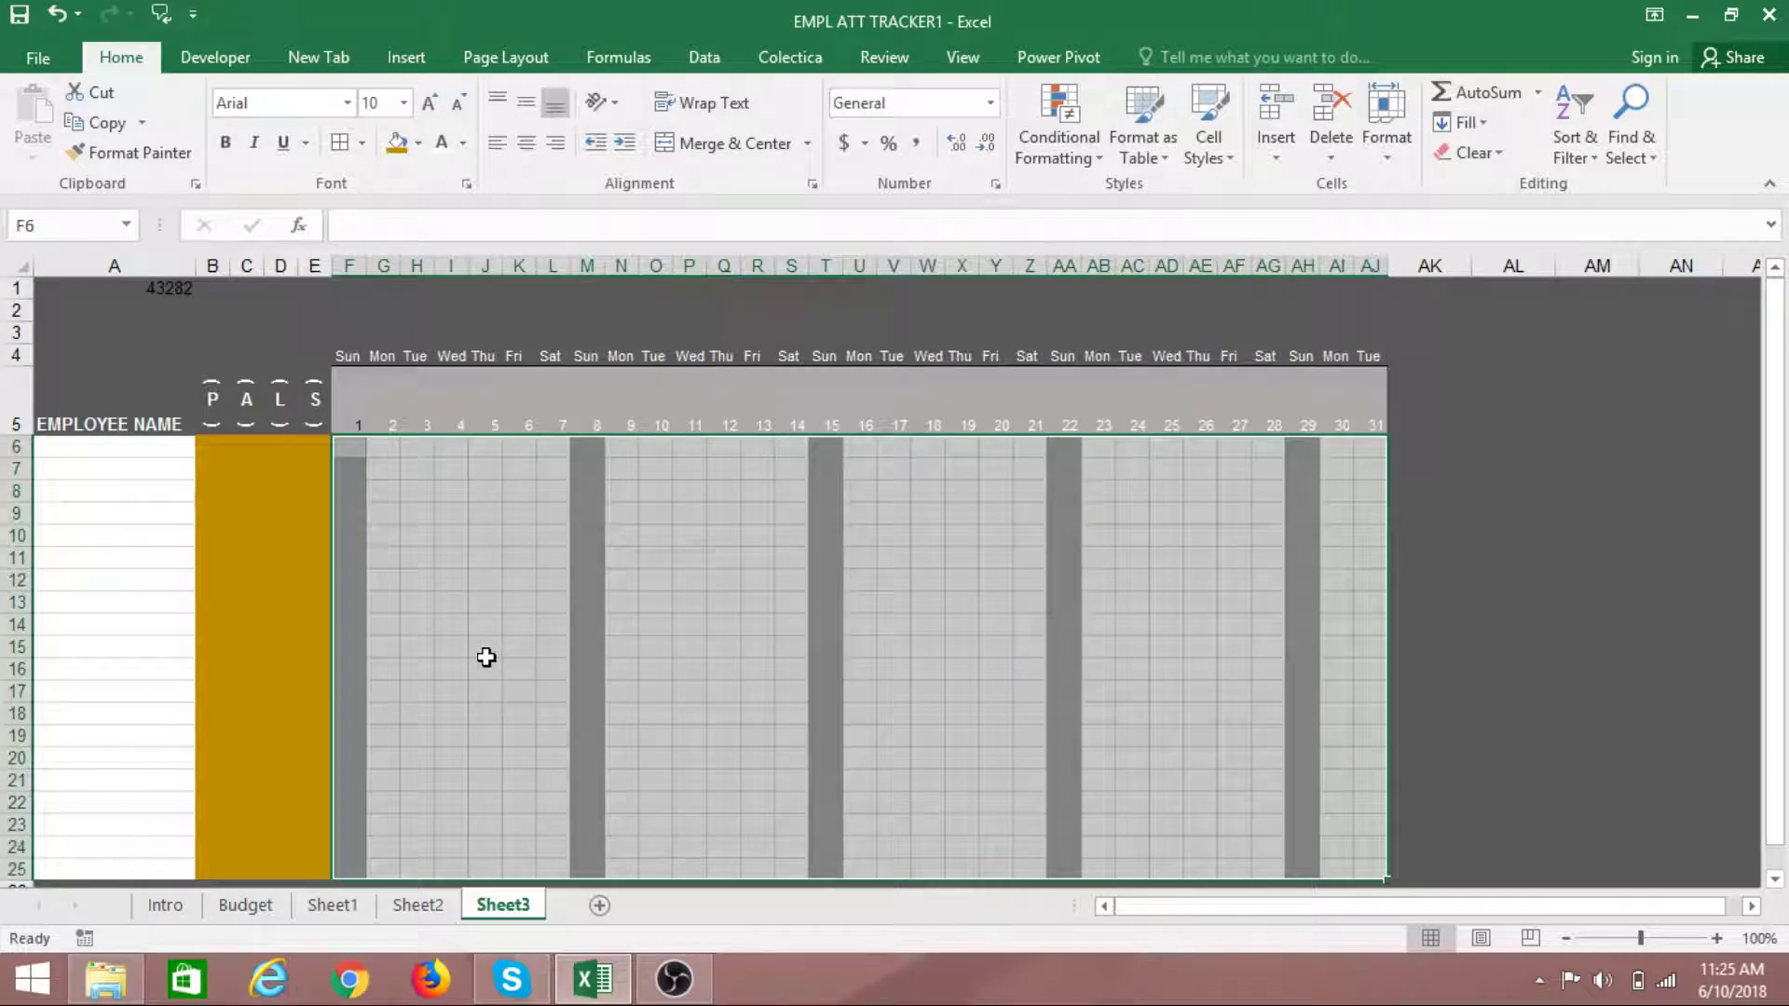
Create a second formula-based conditional formatting rule for F6:AJ25 with the formula =text(F$5,"ddd")="sat"
left_click(1062, 138)
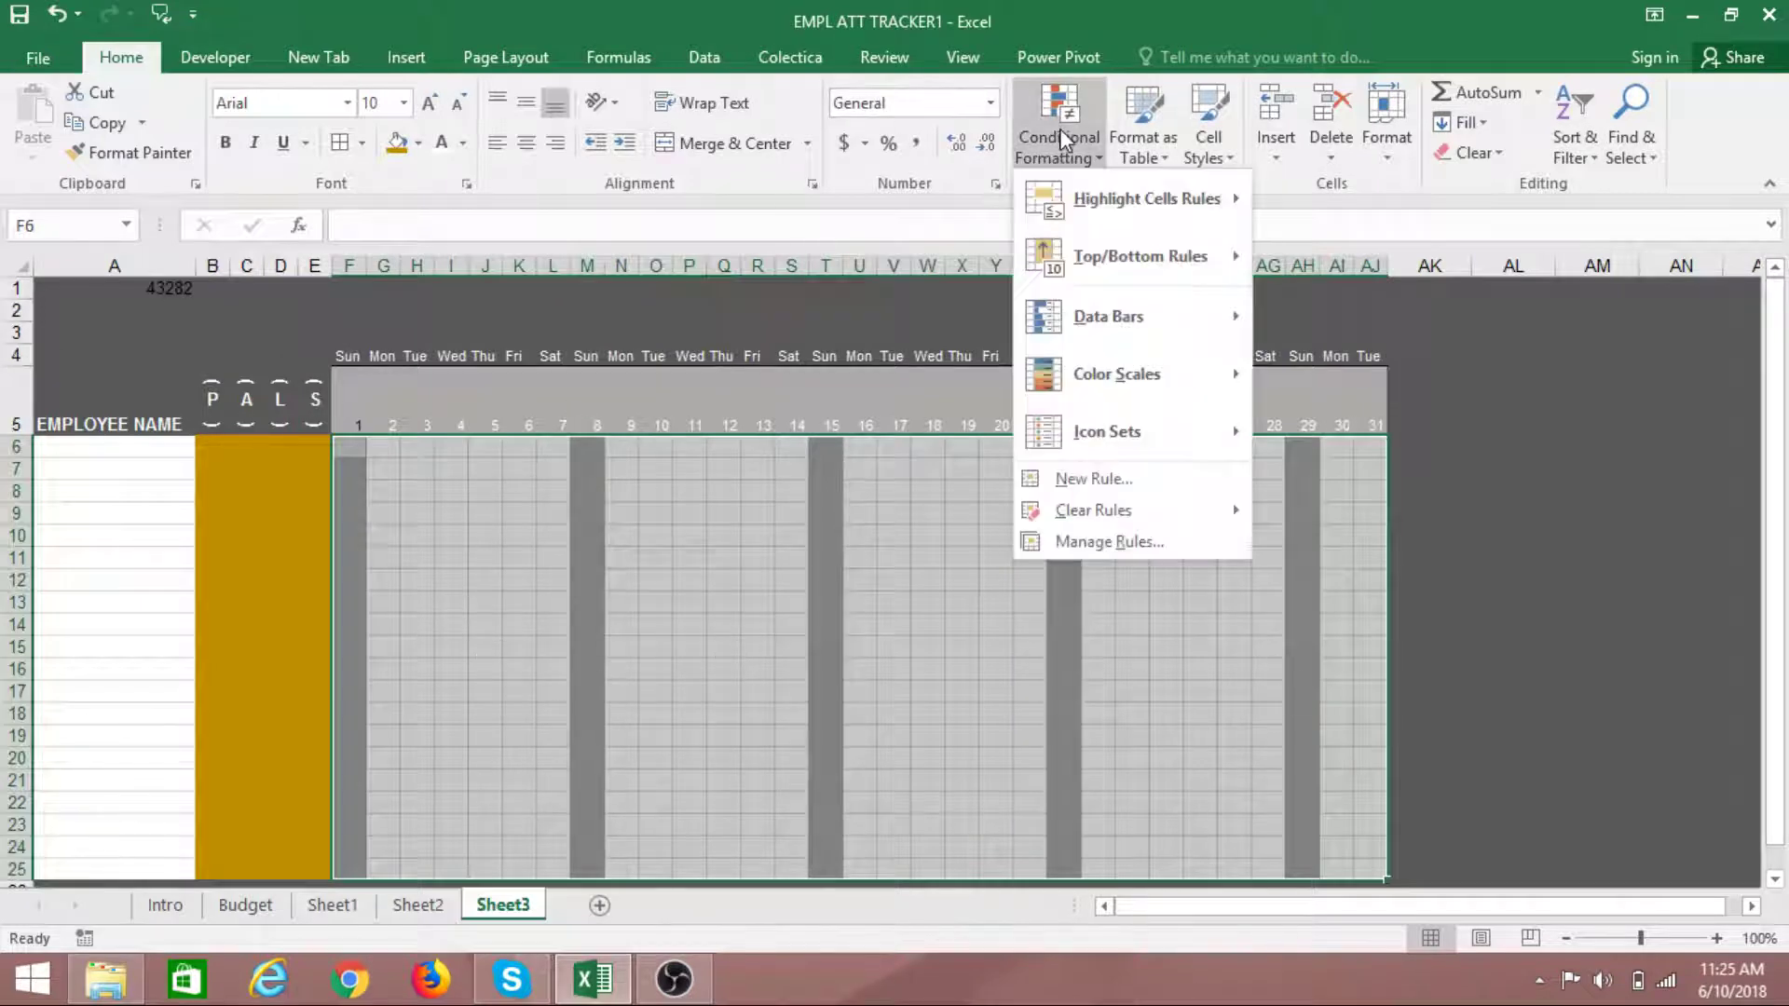
left_click(1080, 478)
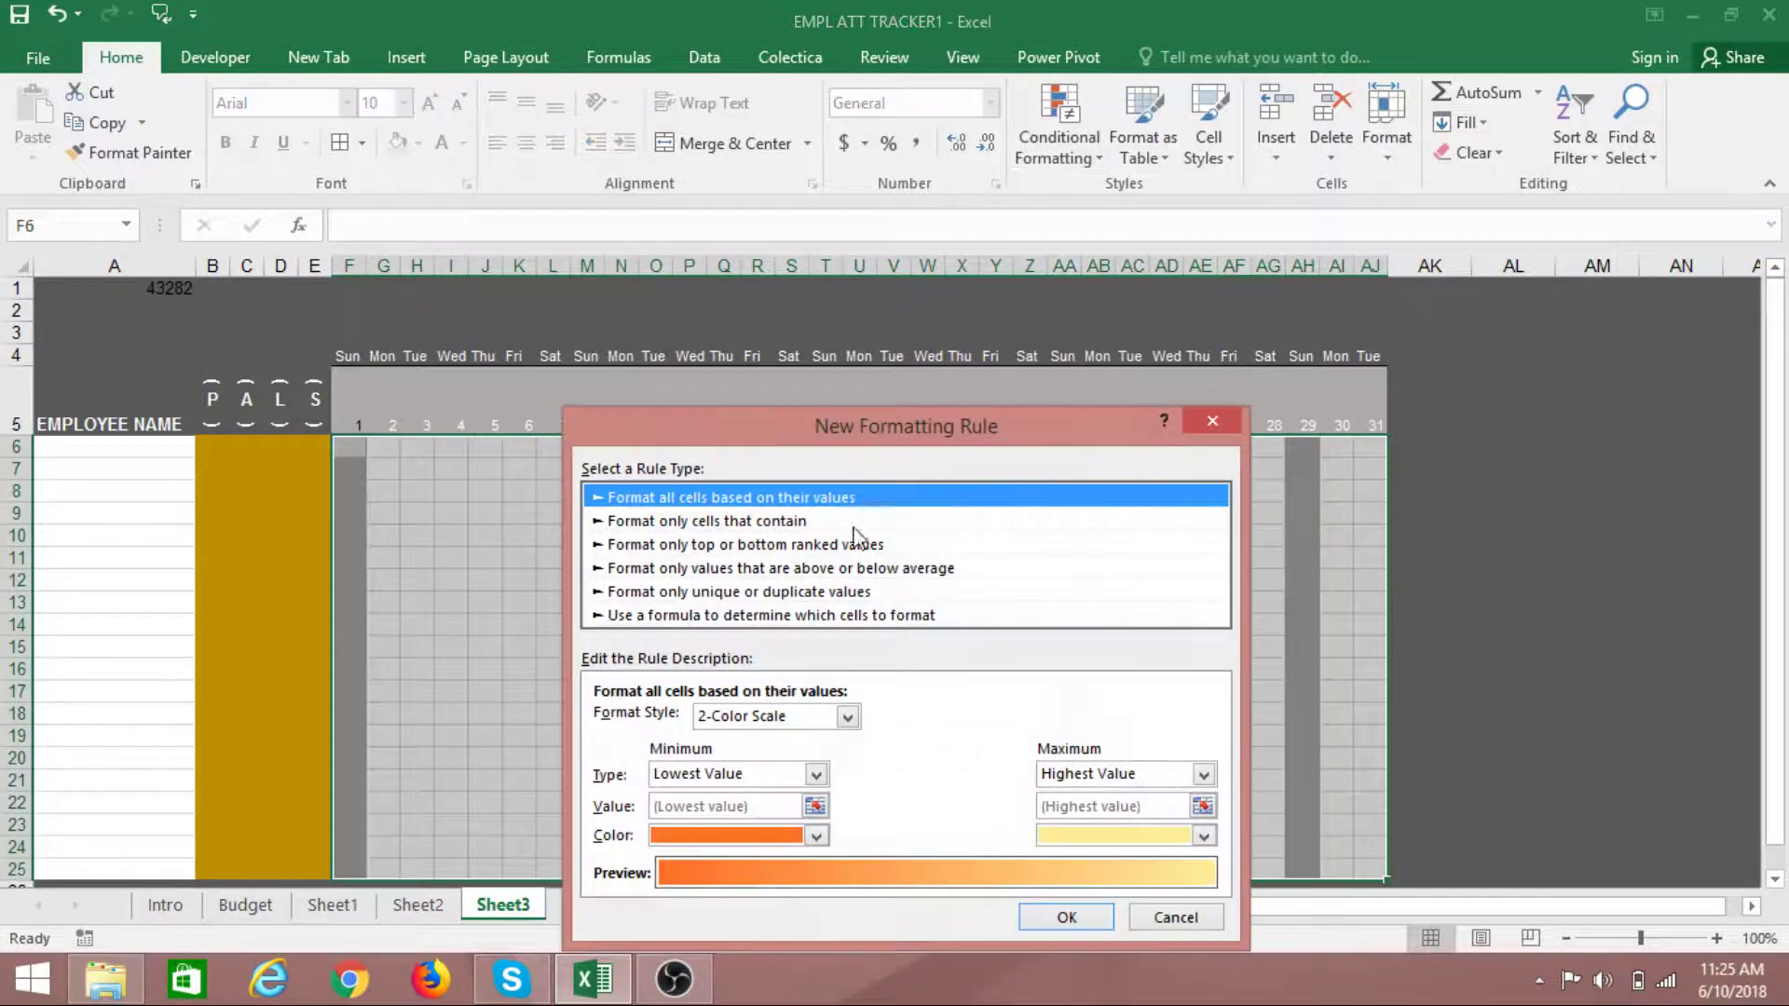
left_click(759, 618)
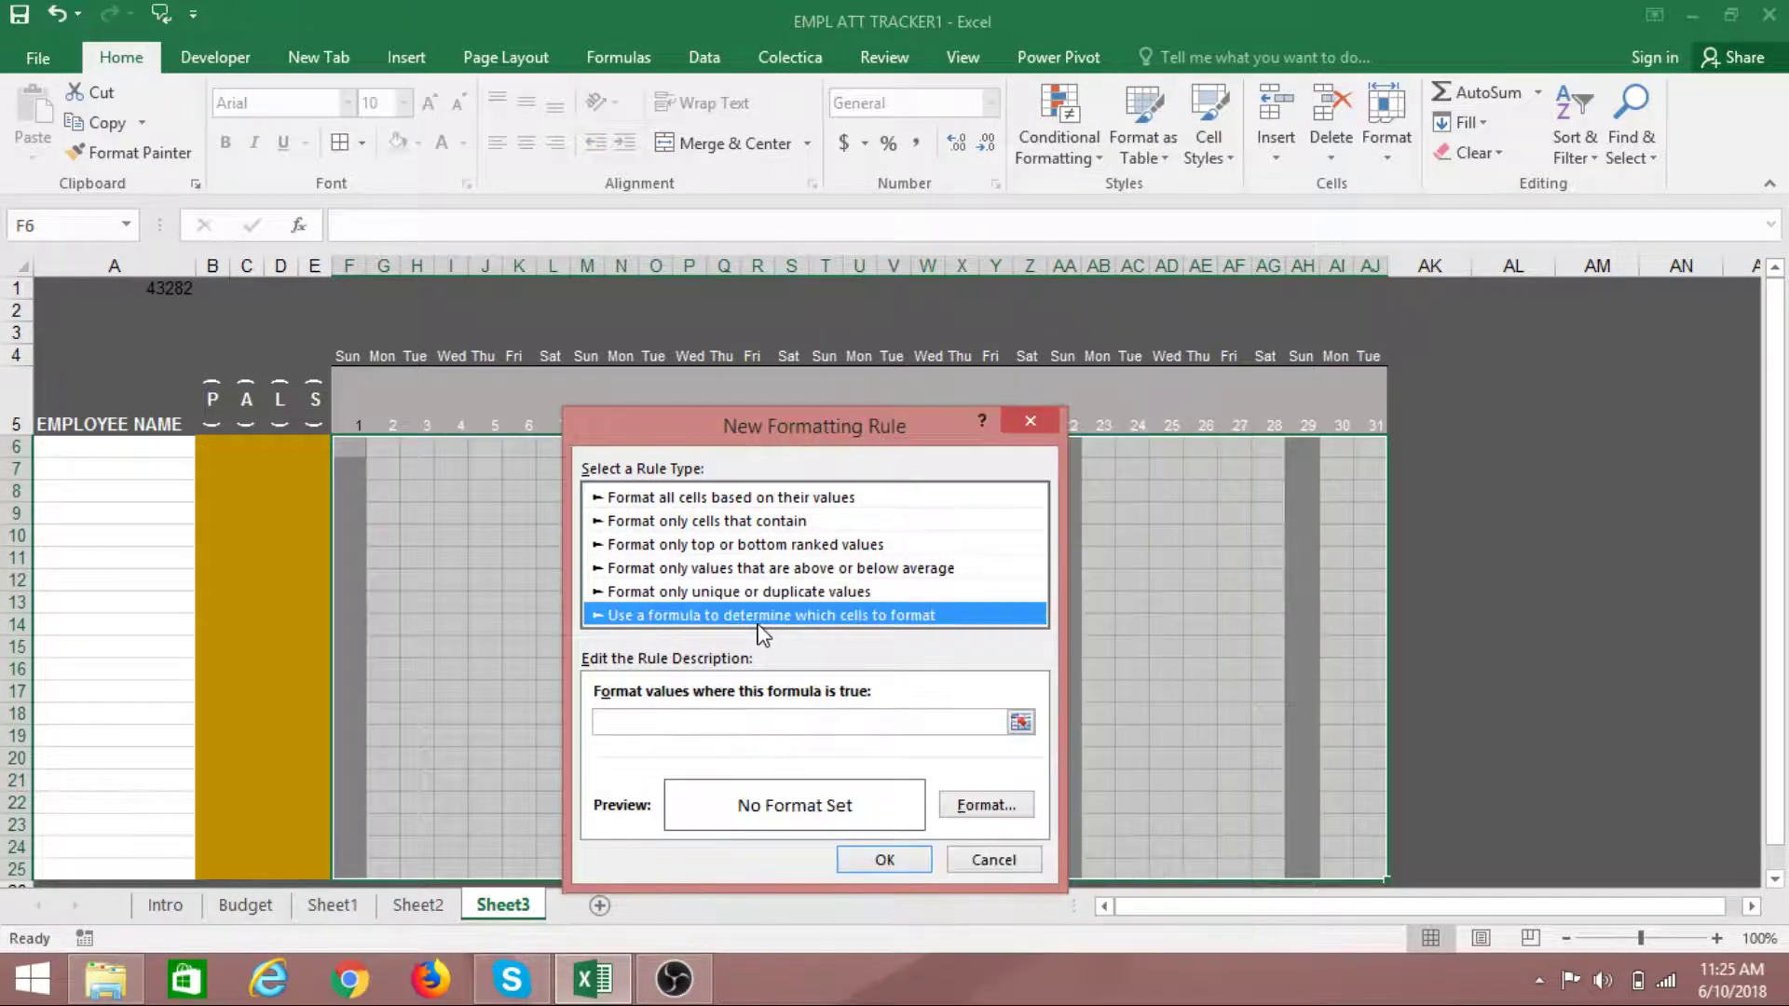
left_click(780, 725)
type("=text")
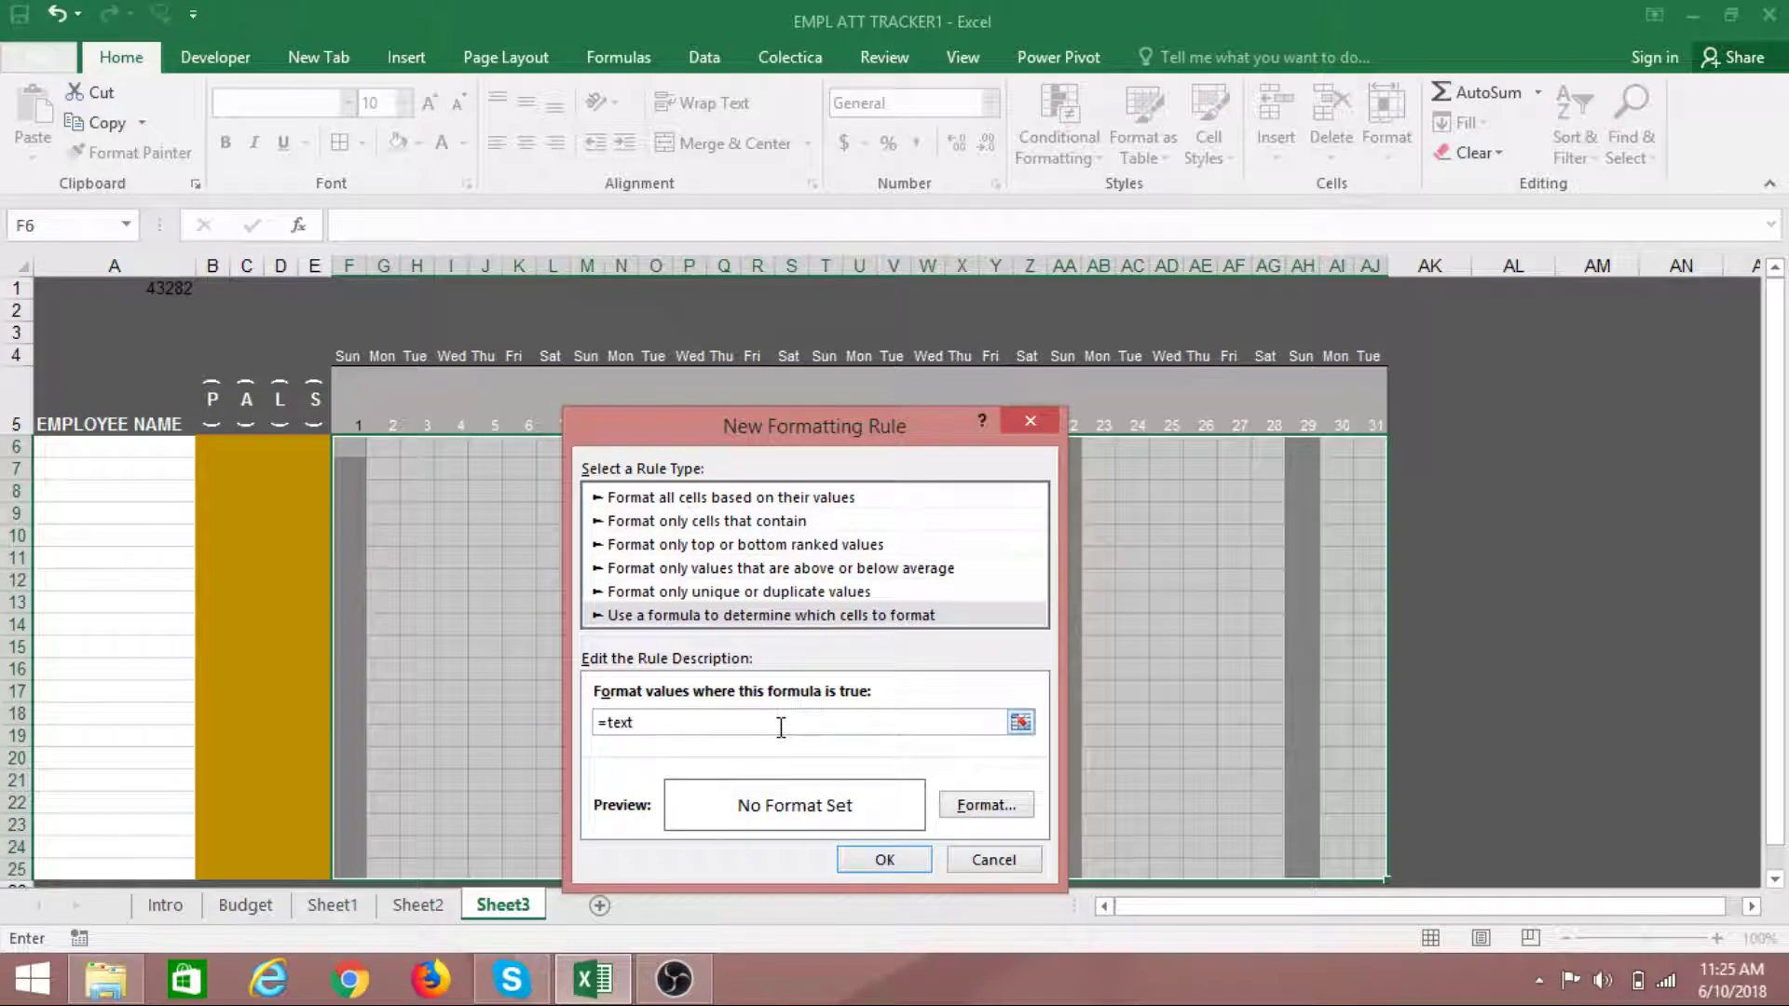
type("(")
left_click(350, 427)
key("F4")
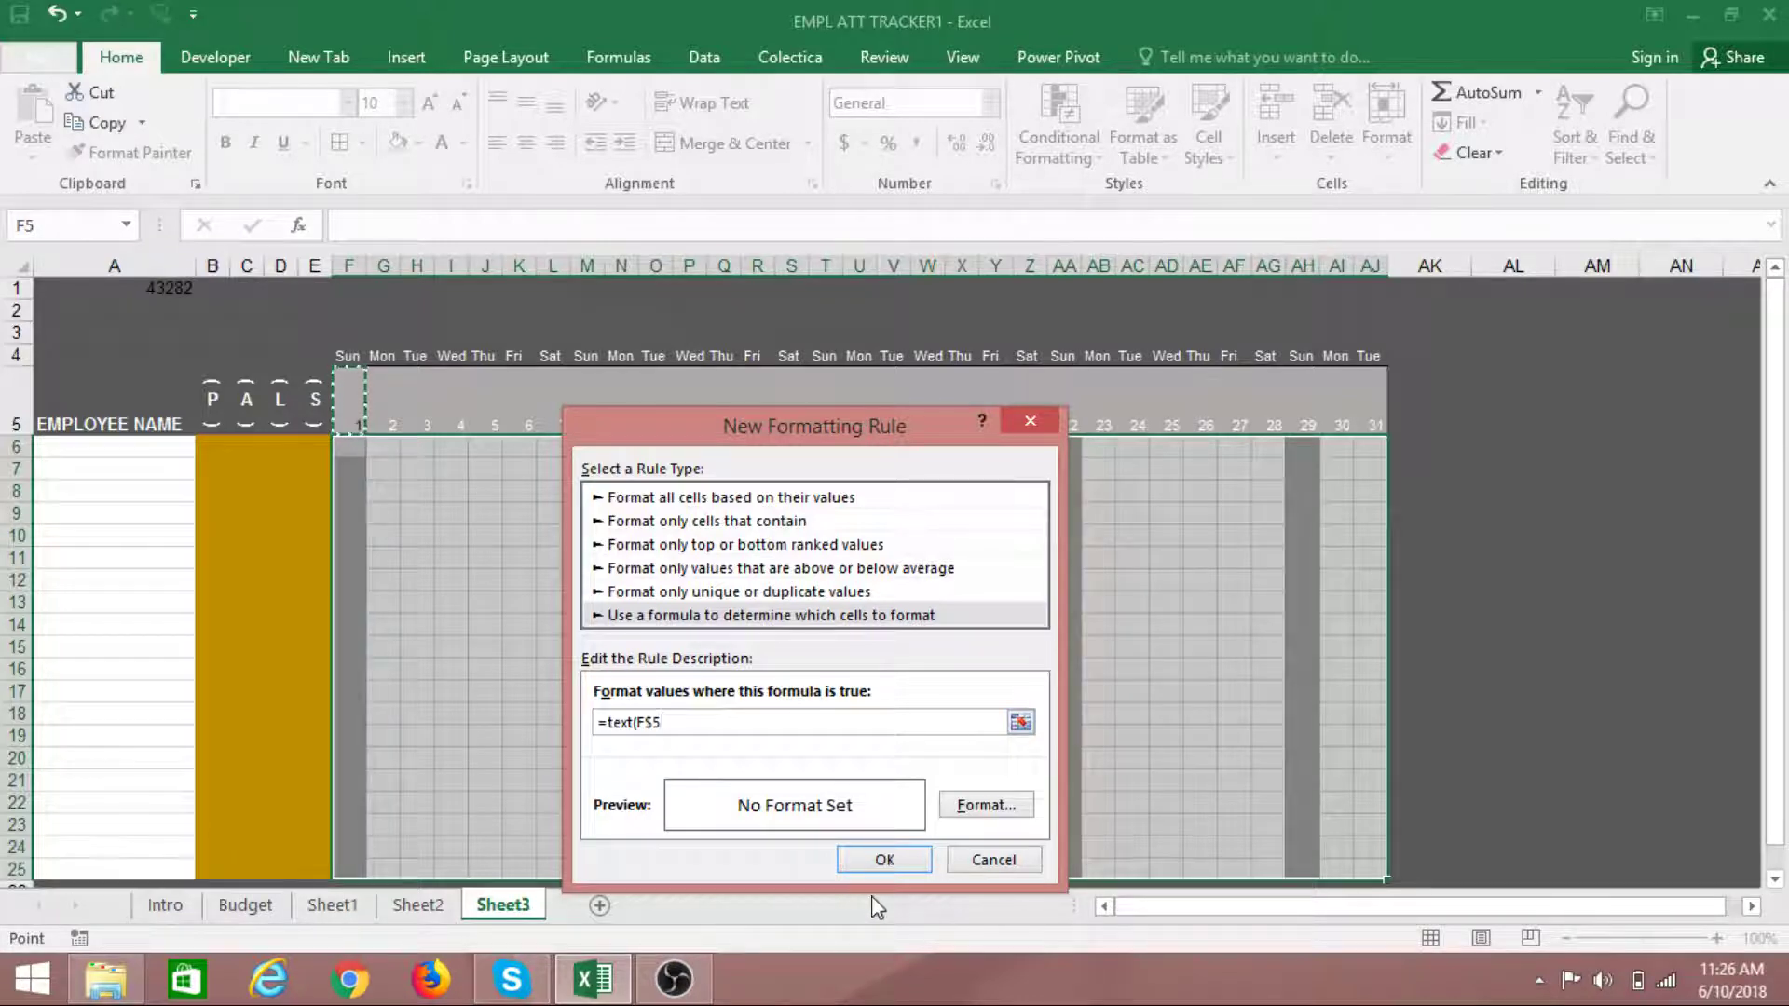
type(",\"ddd\")=\"sat")
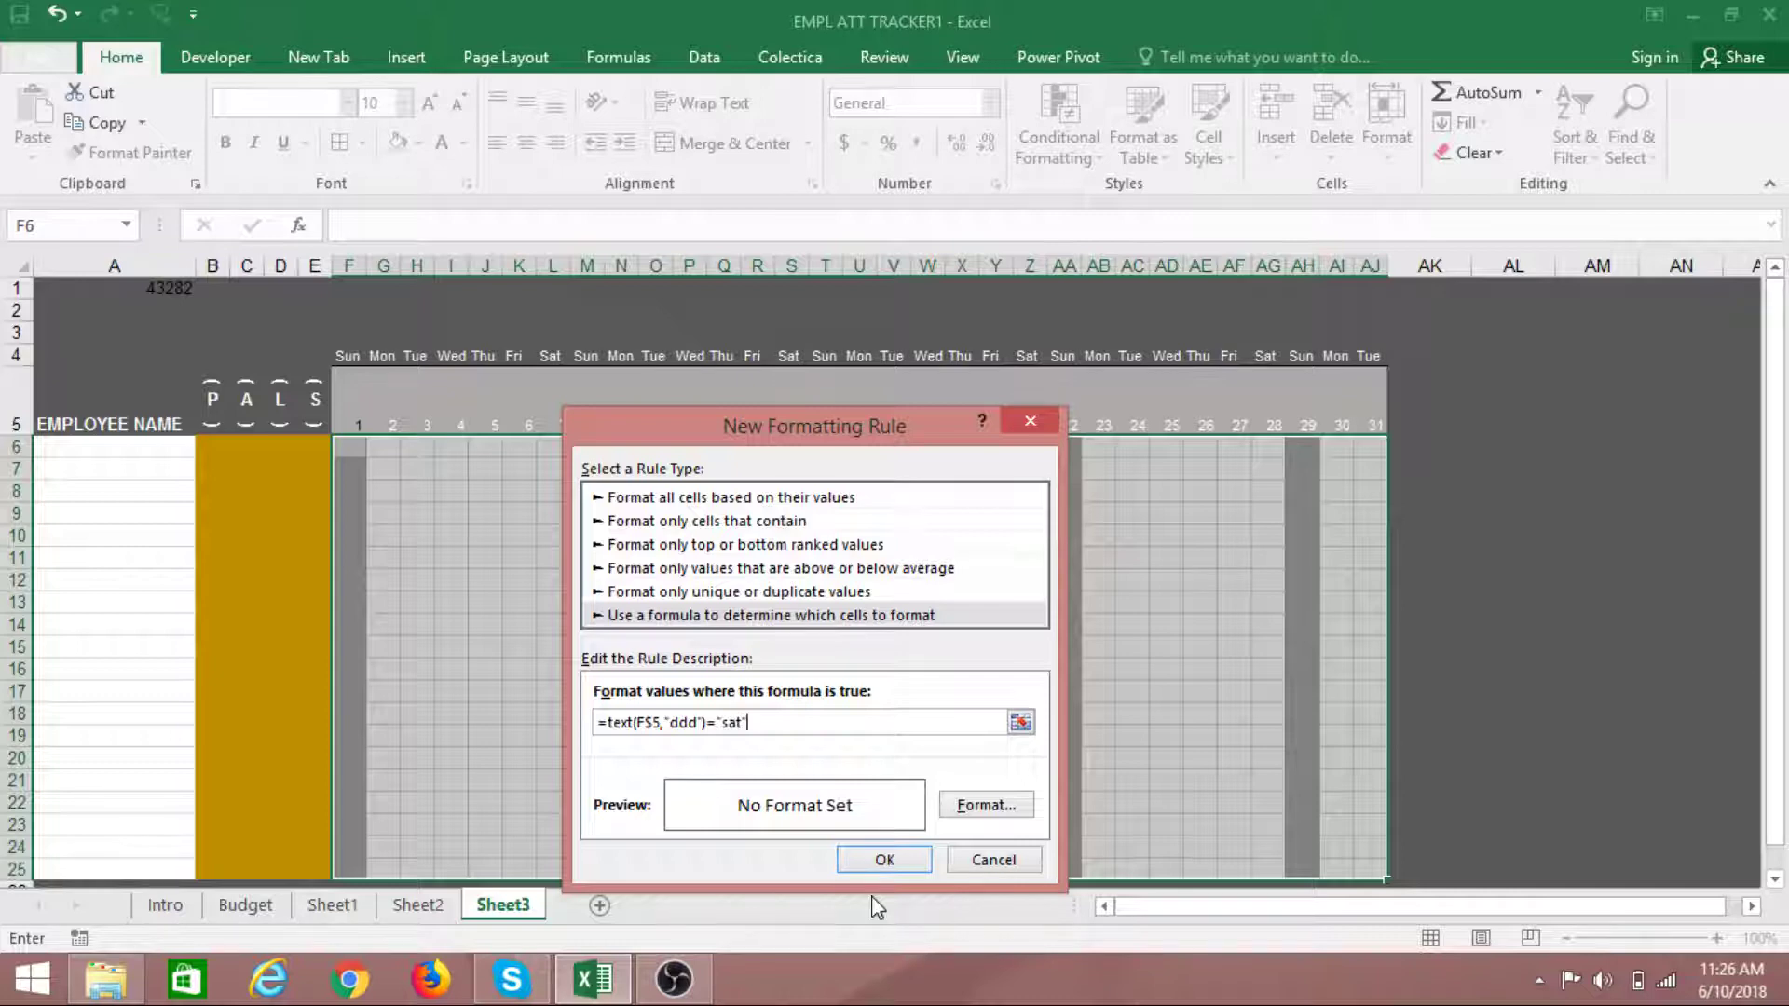
Set the Saturday rule's fill to the same medium gray as the Sunday columns and apply the rule
left_click(985, 805)
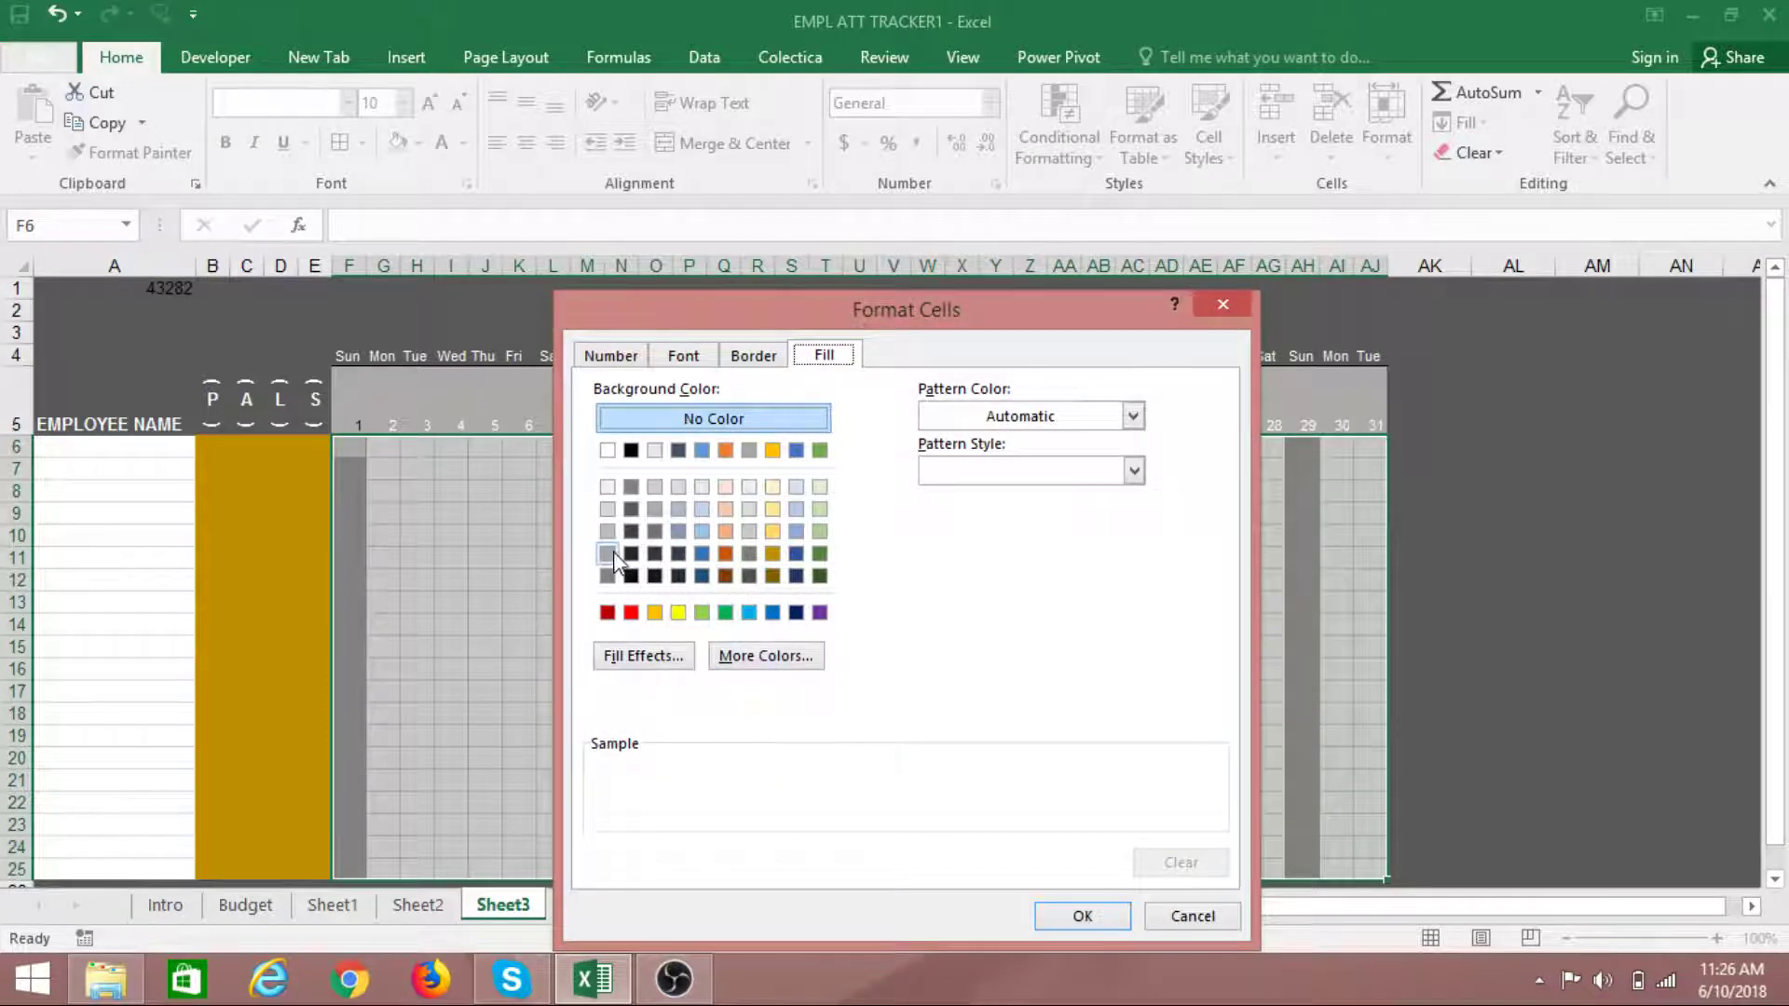
left_click(607, 555)
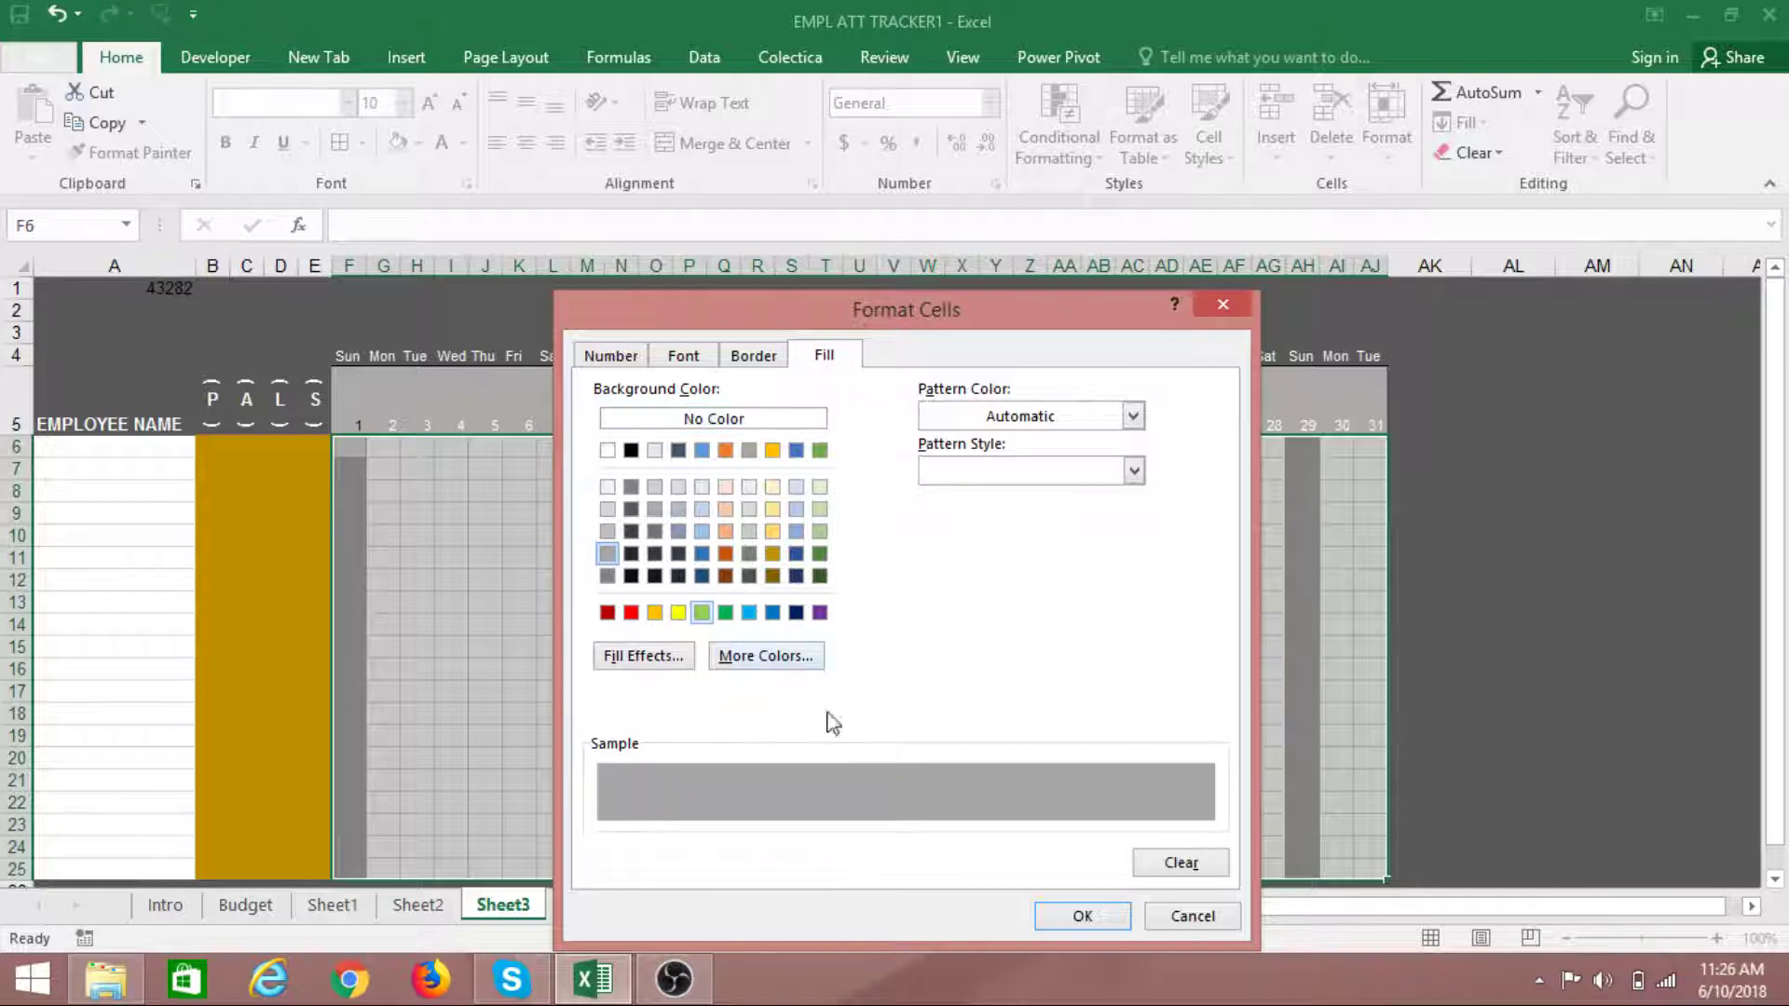
left_click(1078, 915)
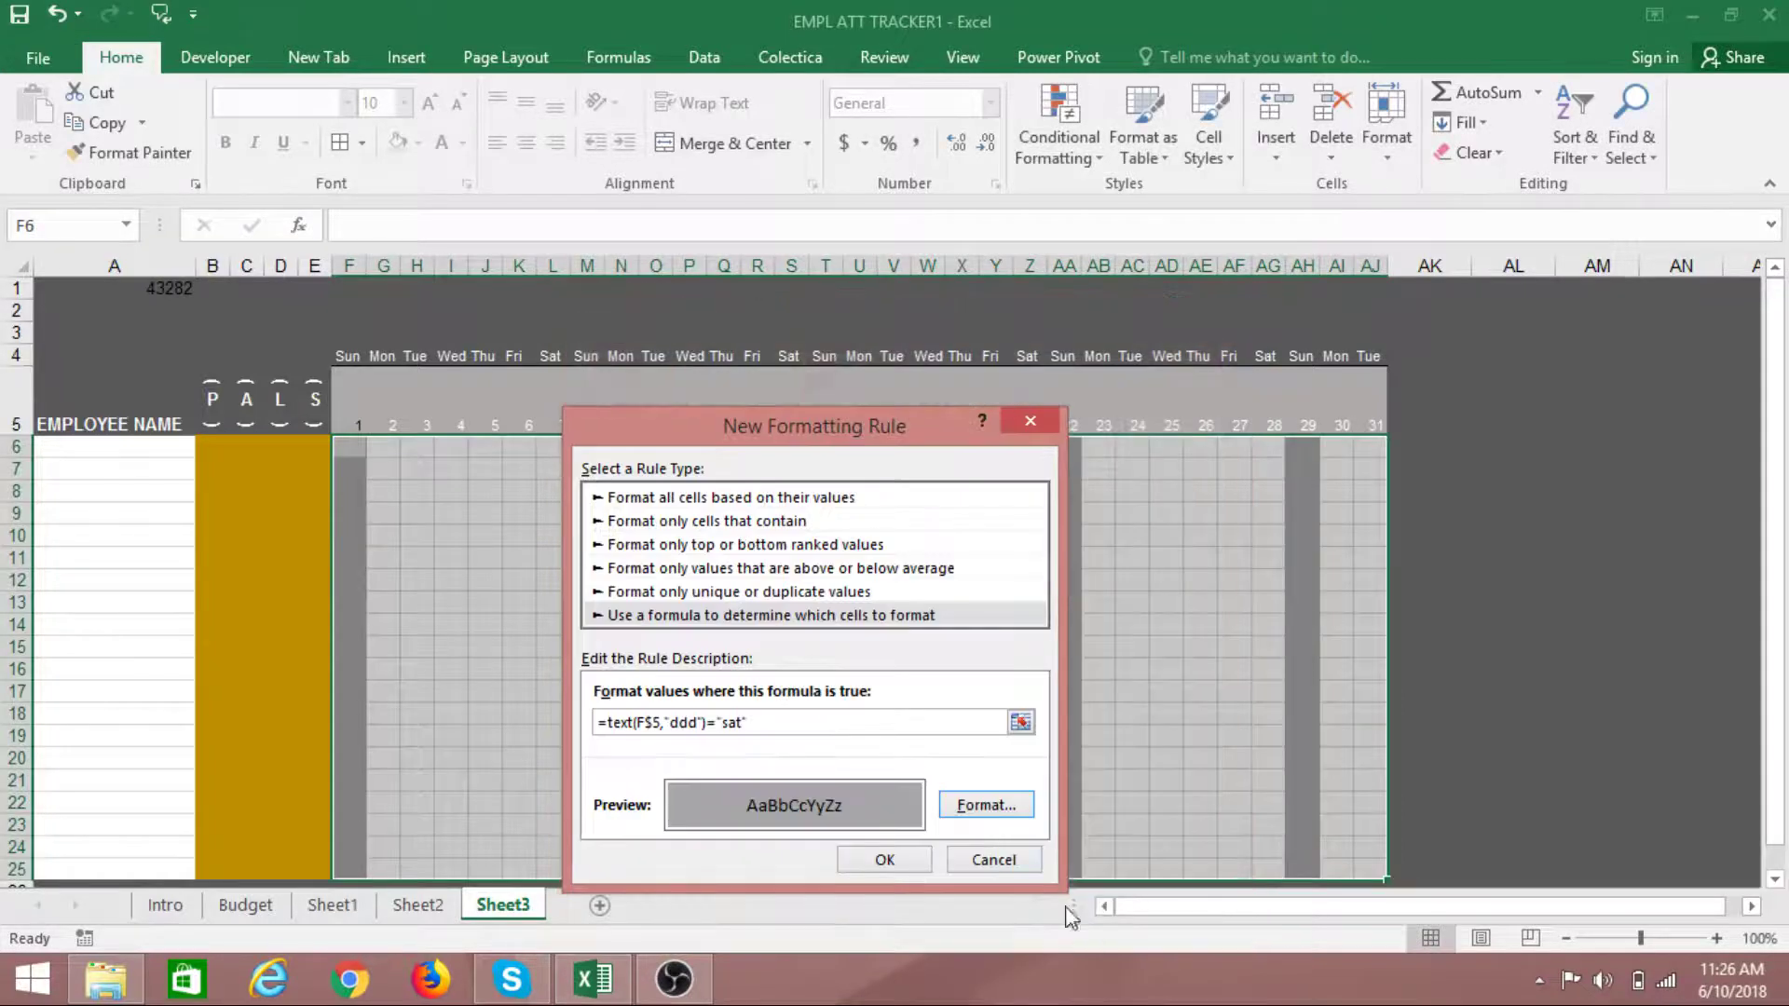
left_click(885, 859)
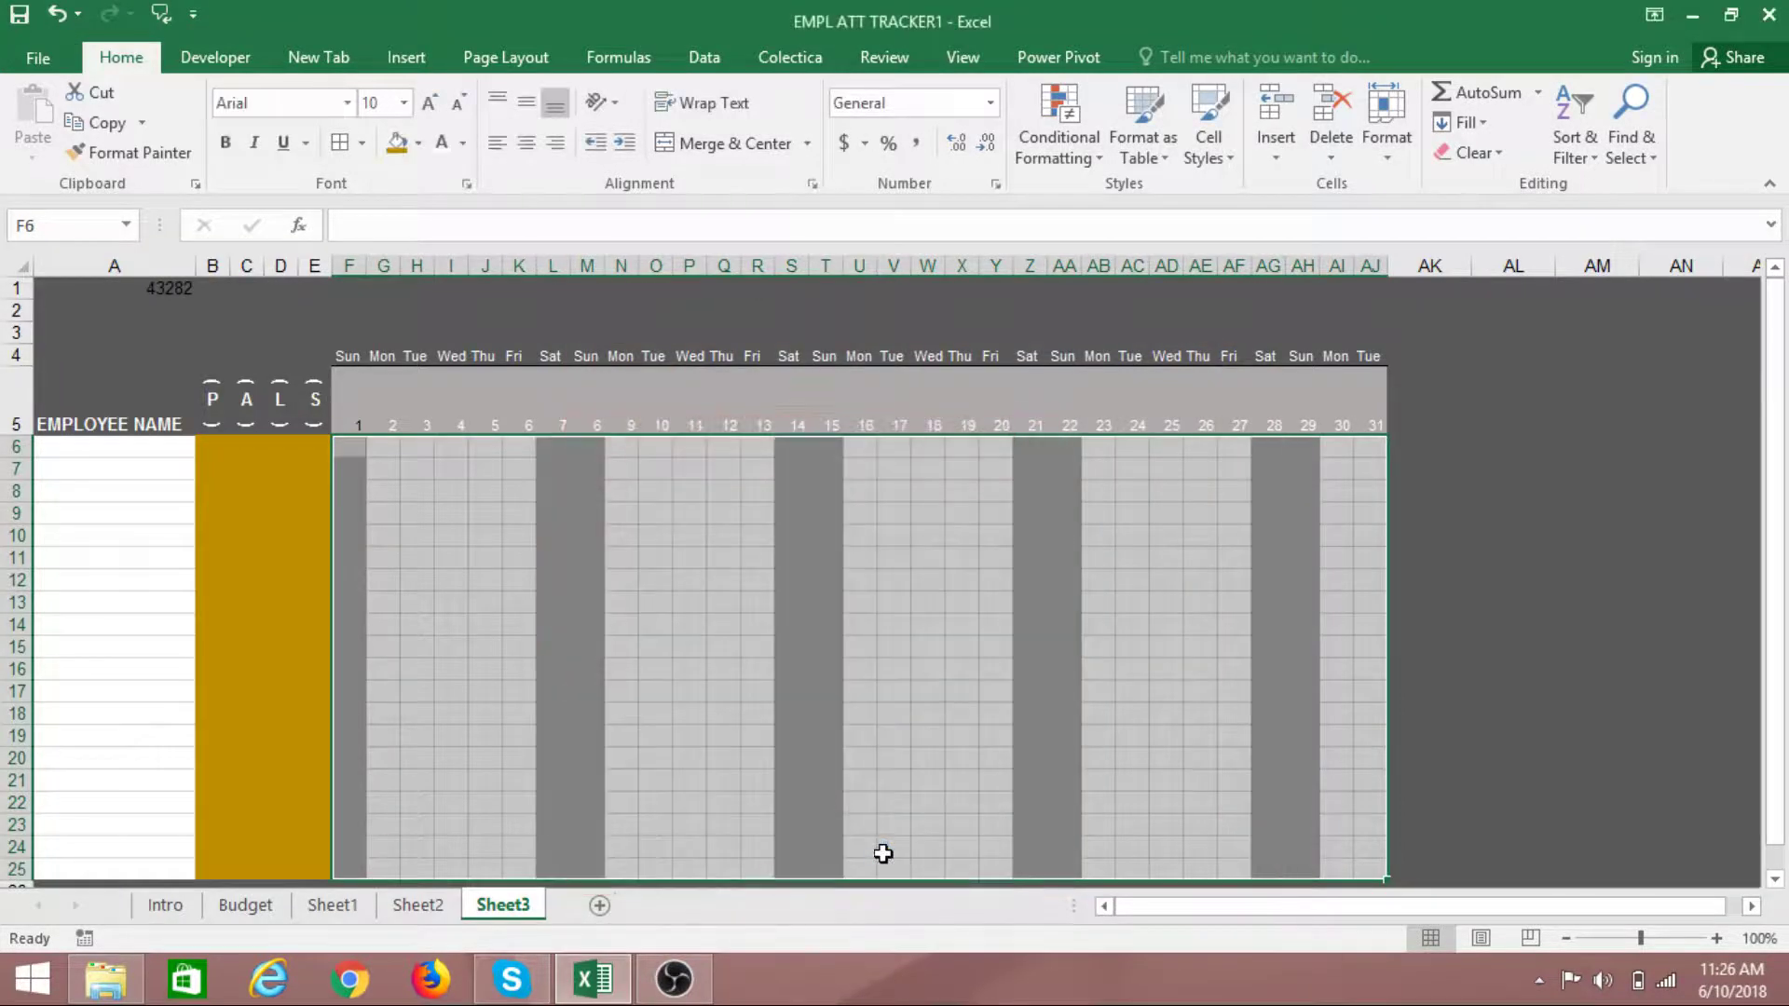
left_click(1486, 661)
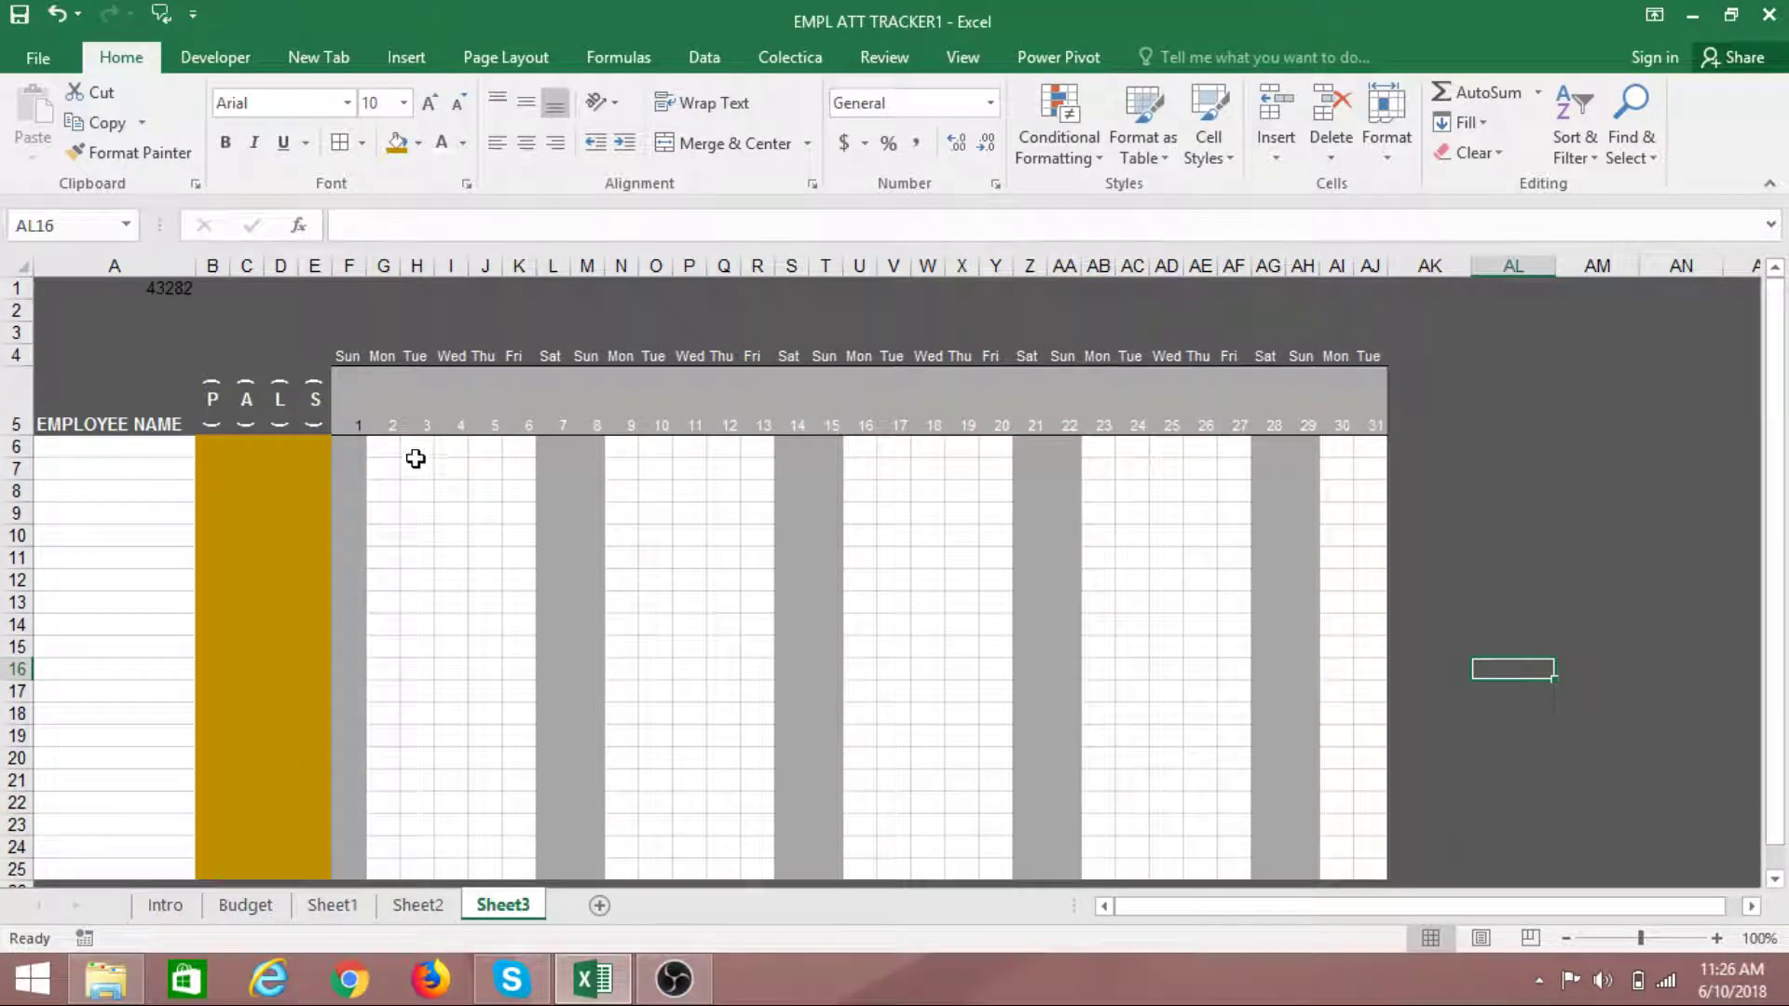
Color the weekend day numbers 1, 7 and 8 in row 5 with a red font
left_click(354, 424)
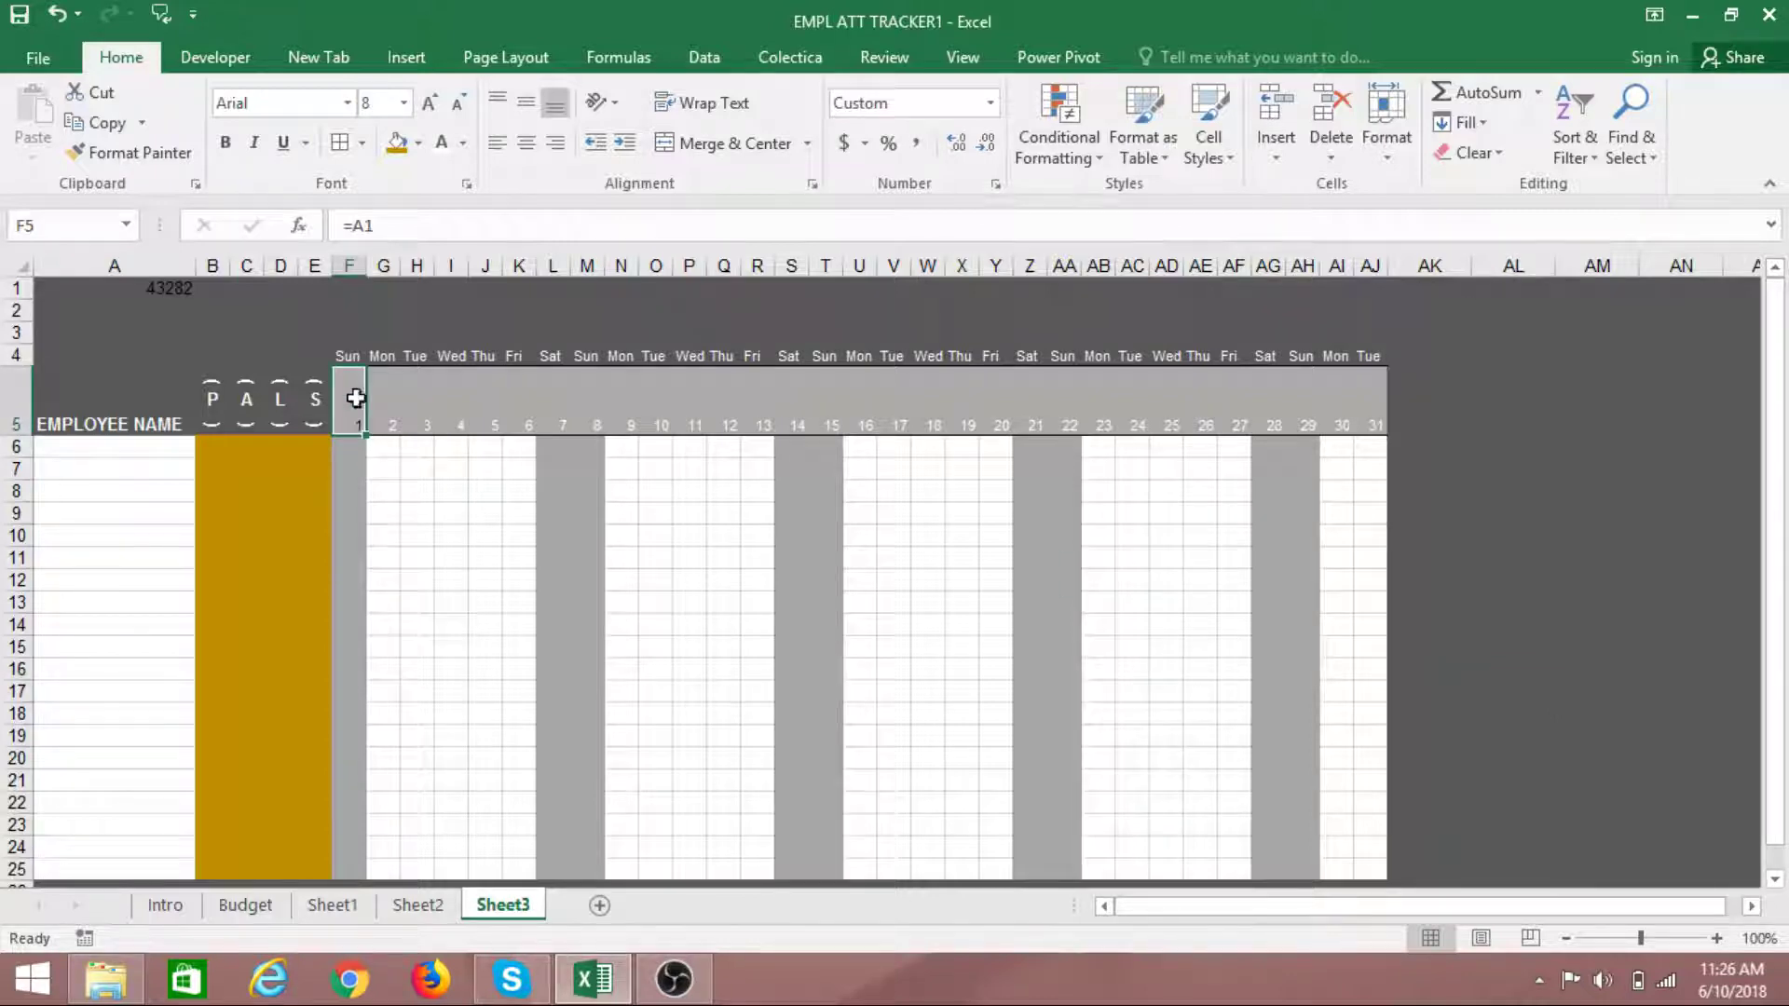
left_click(463, 142)
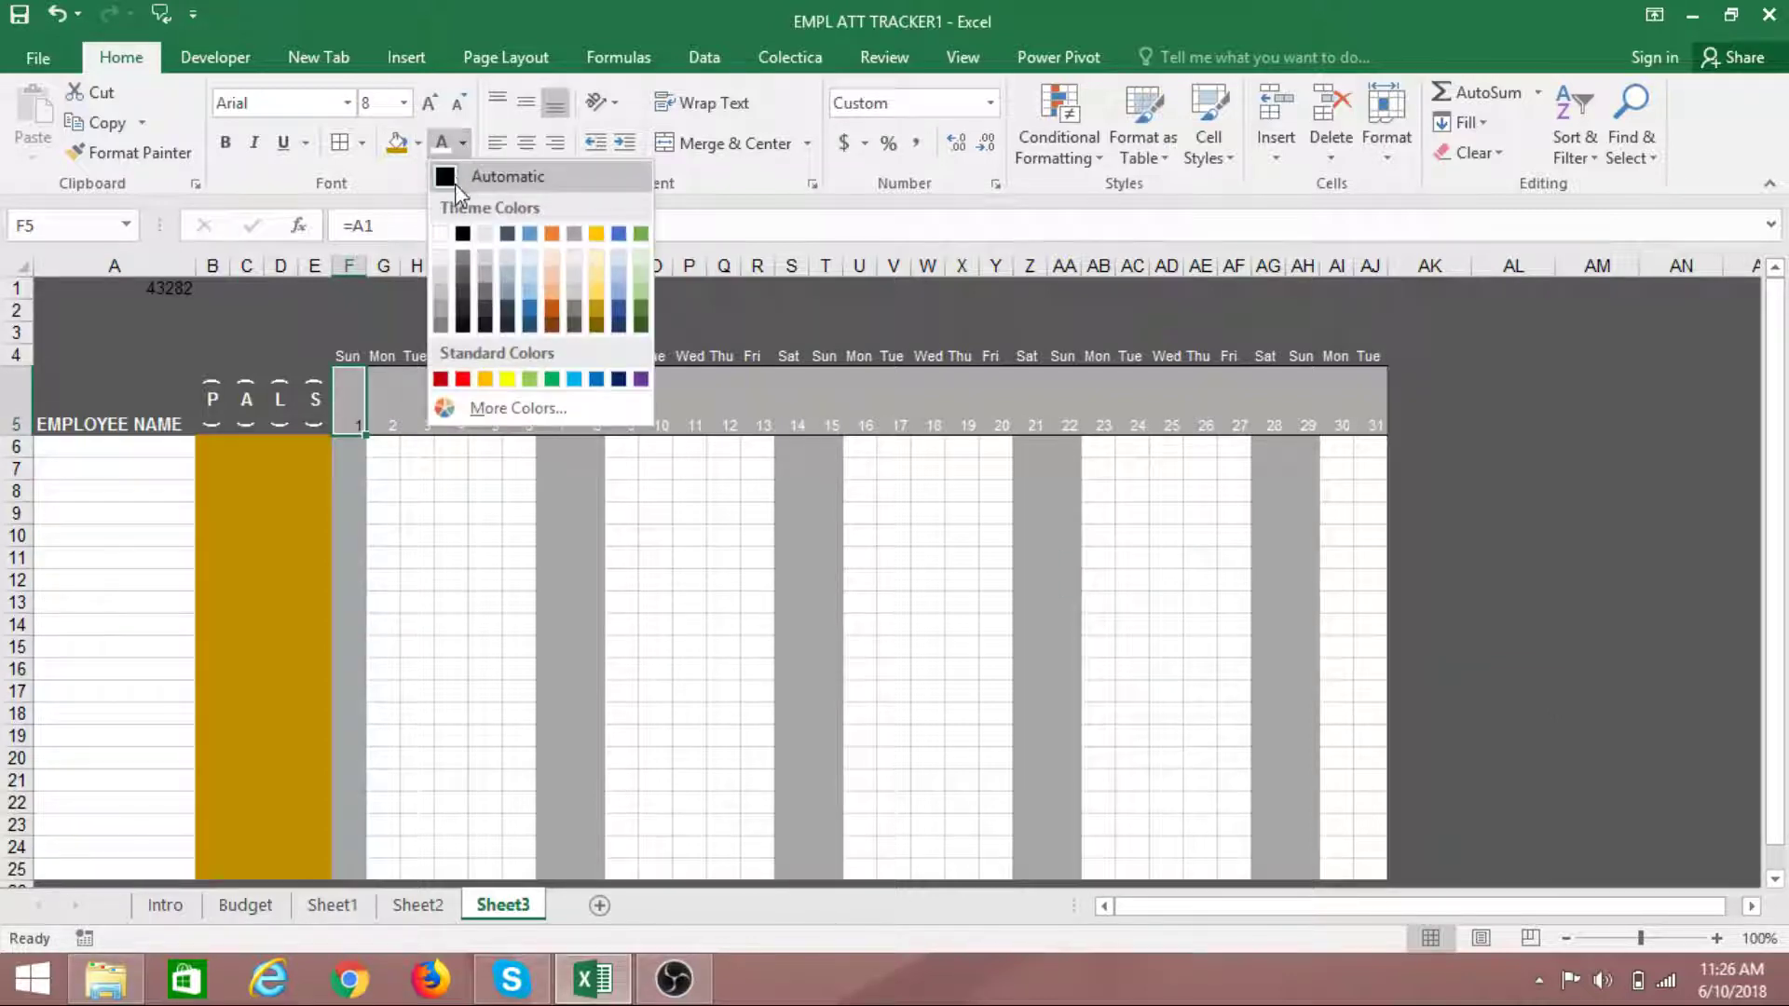
left_click(462, 378)
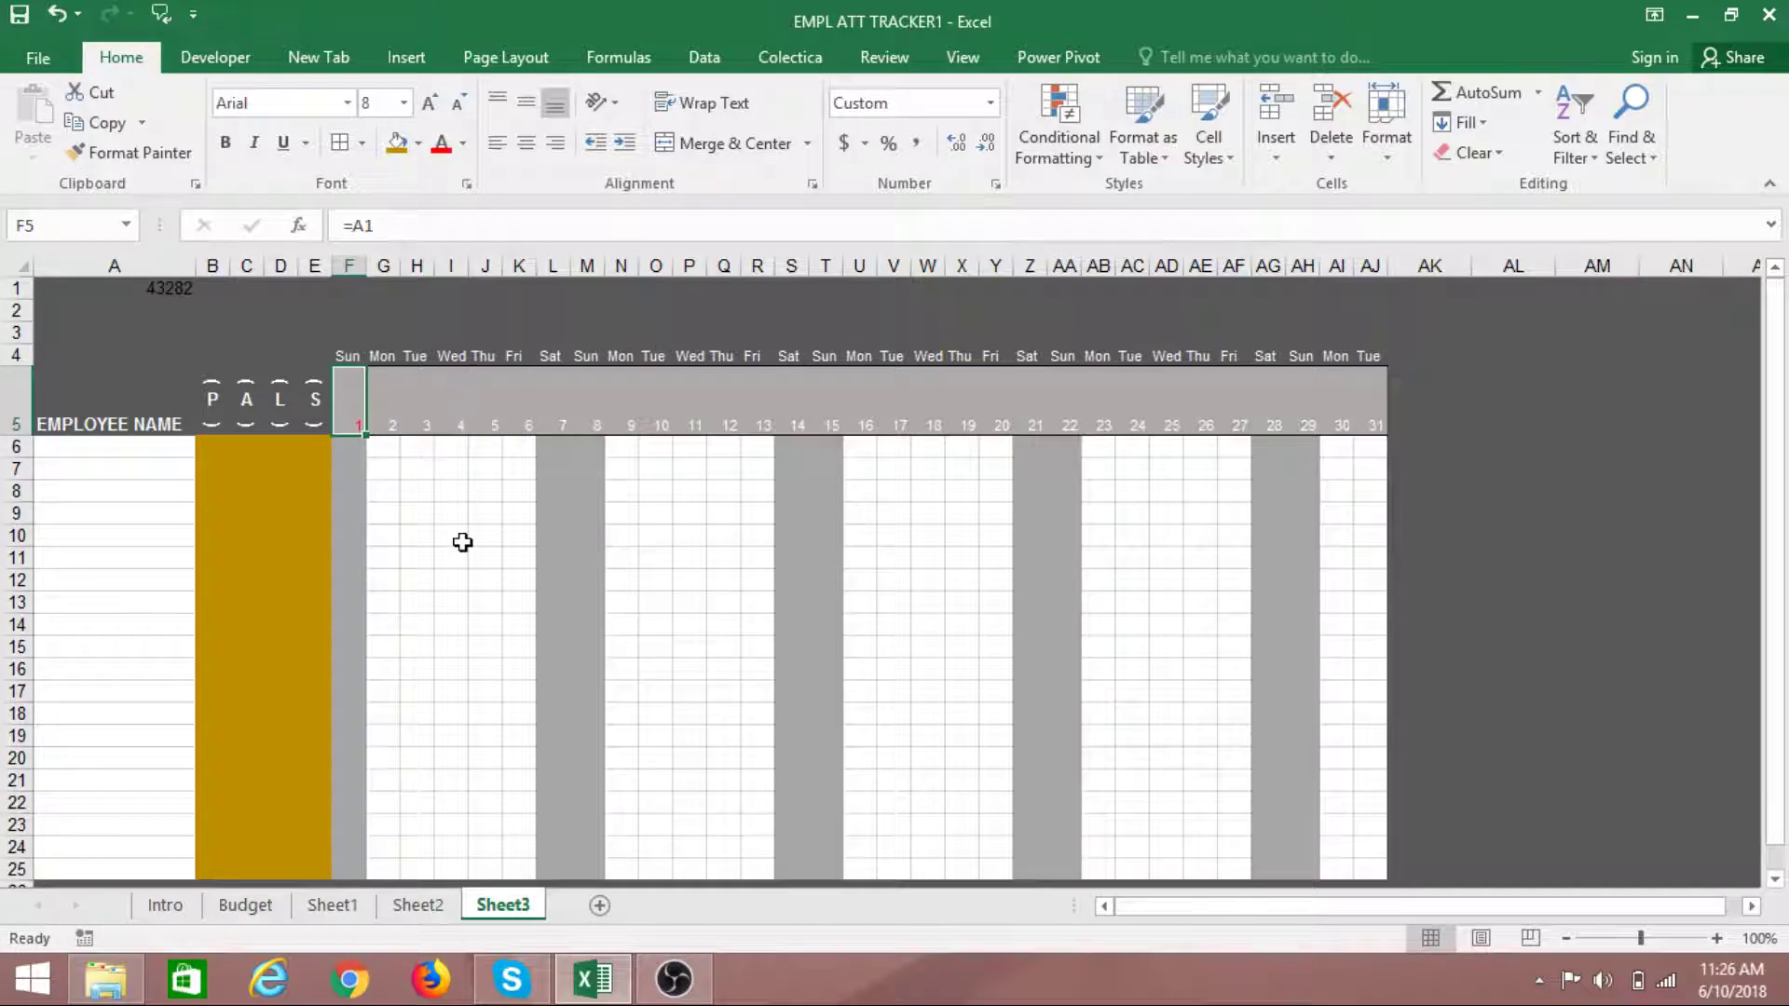
left_click(452, 537)
left_click_drag(564, 421, 584, 424)
key("ctrl+v")
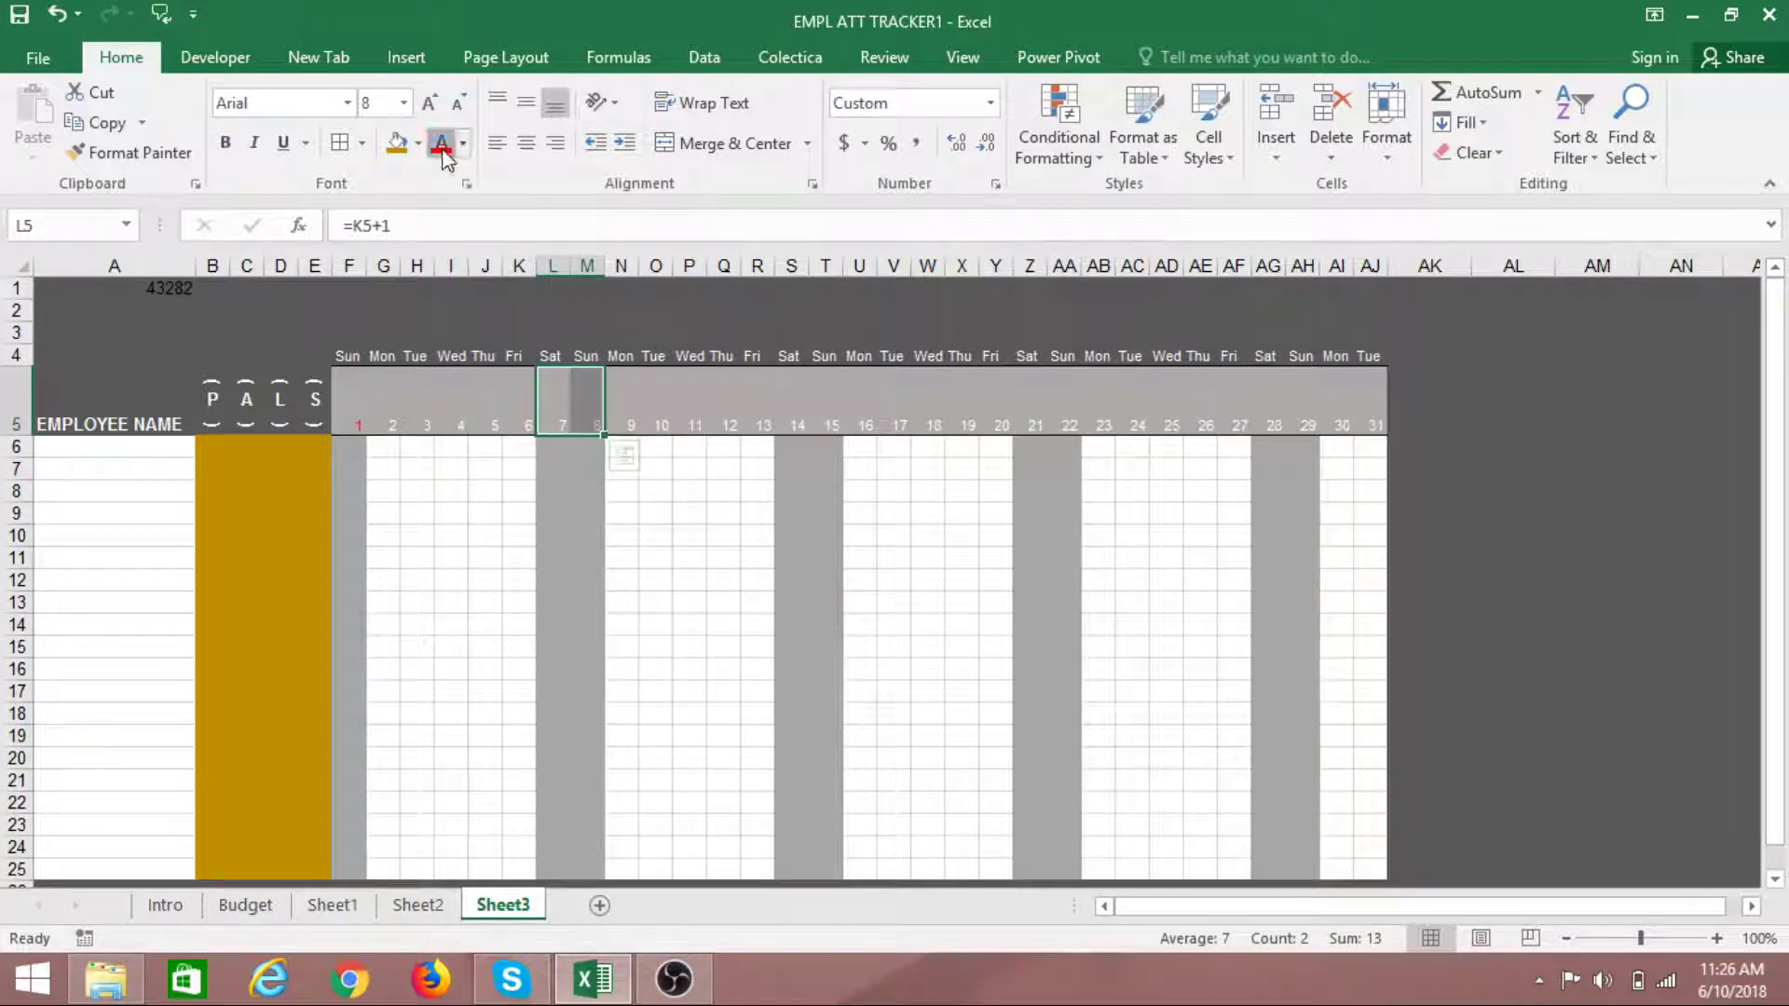
Apply the red font to the remaining weekend day numbers 14, 15, 21, 22, 28 and 29 in row 5
left_click(822, 424)
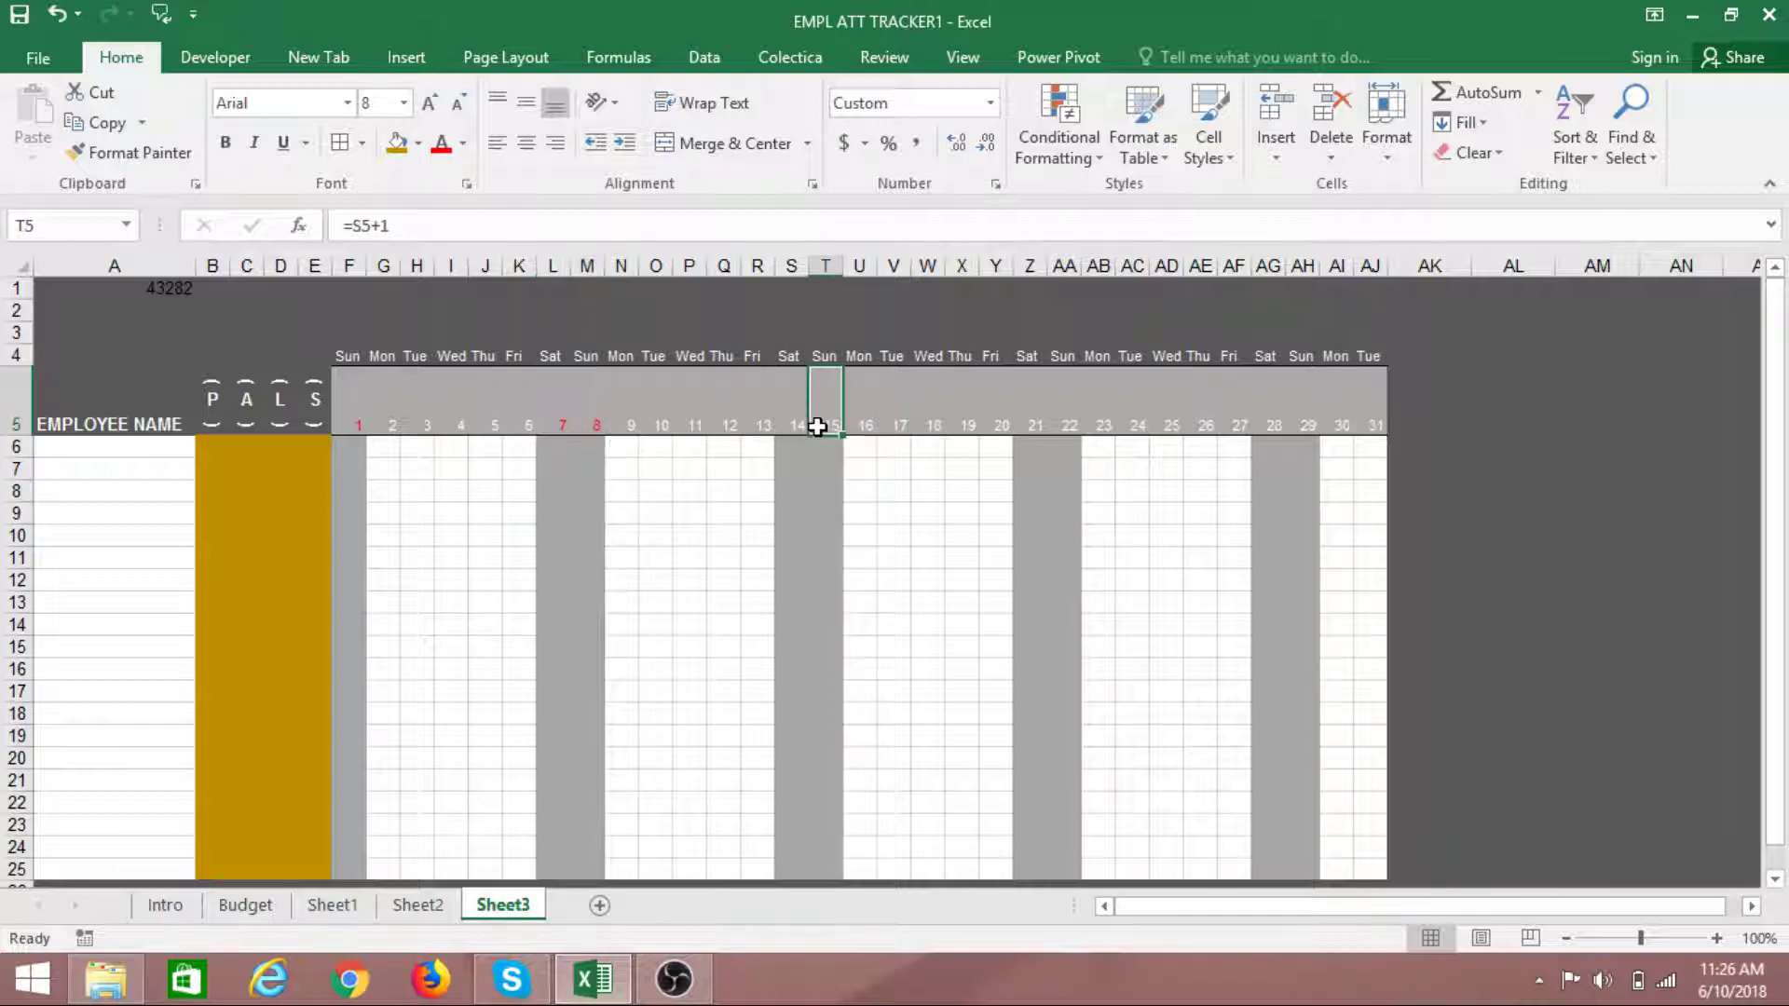
left_click_drag(798, 428, 811, 424)
key("ctrl+v")
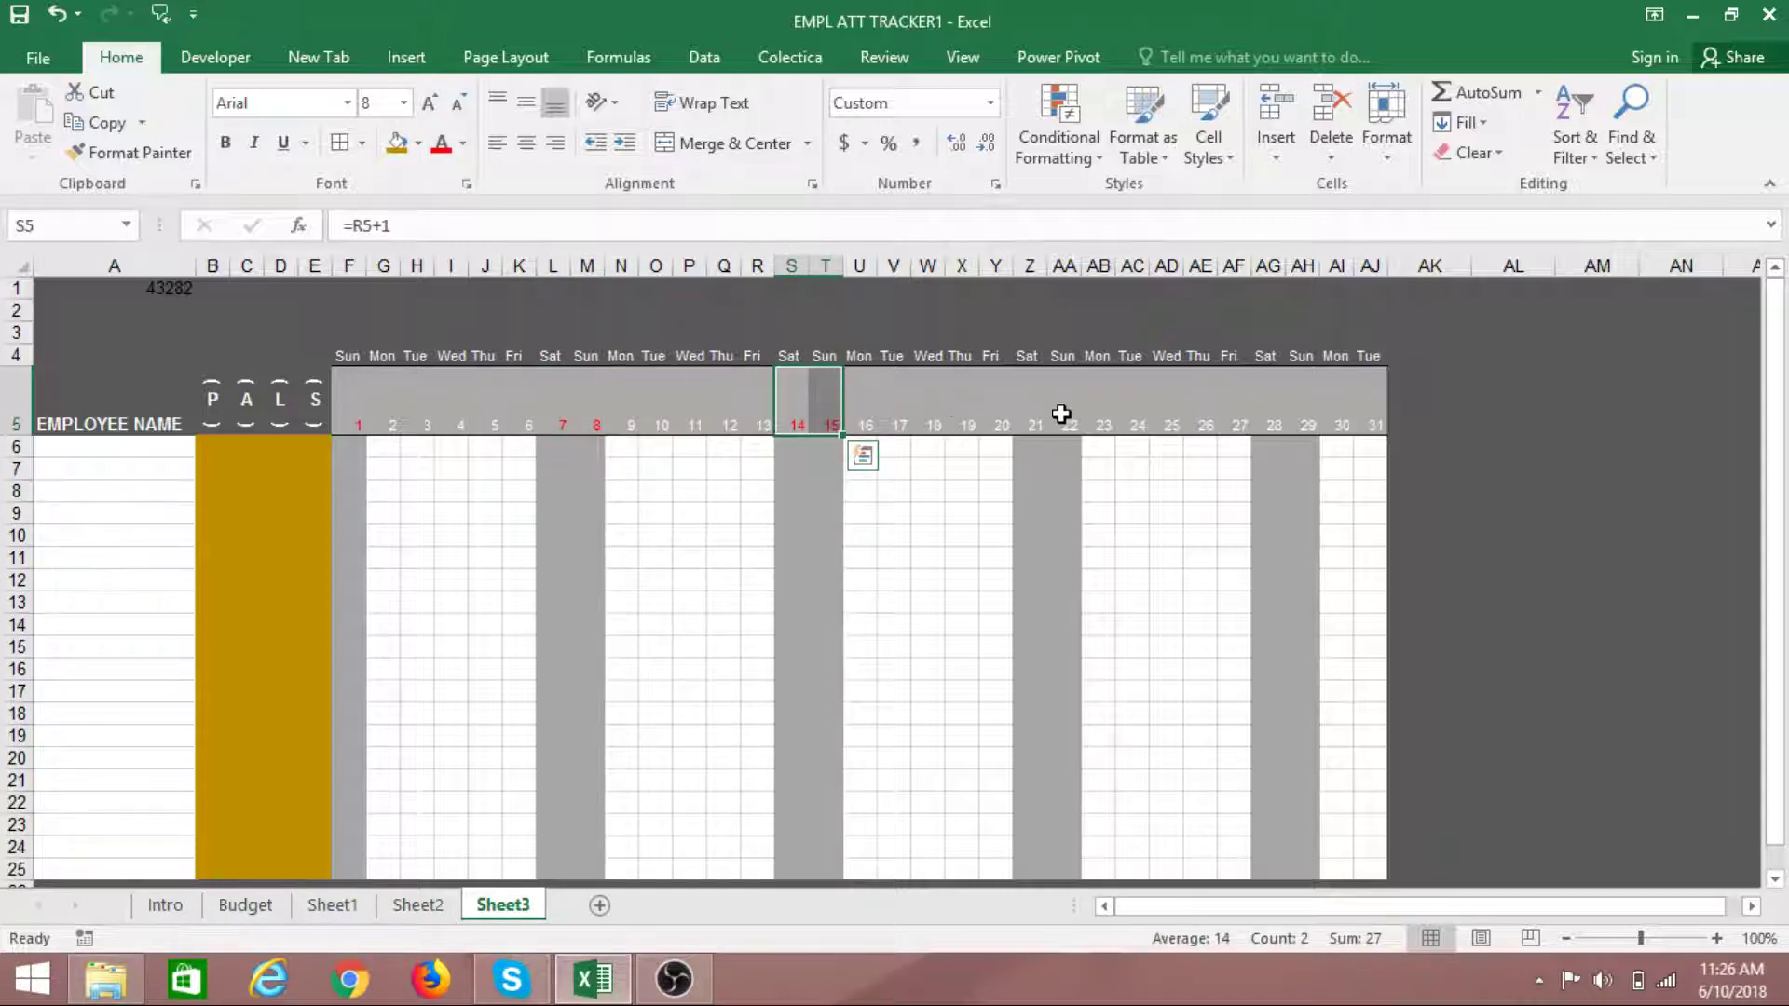
left_click_drag(1041, 427, 1072, 426)
key("ctrl+v")
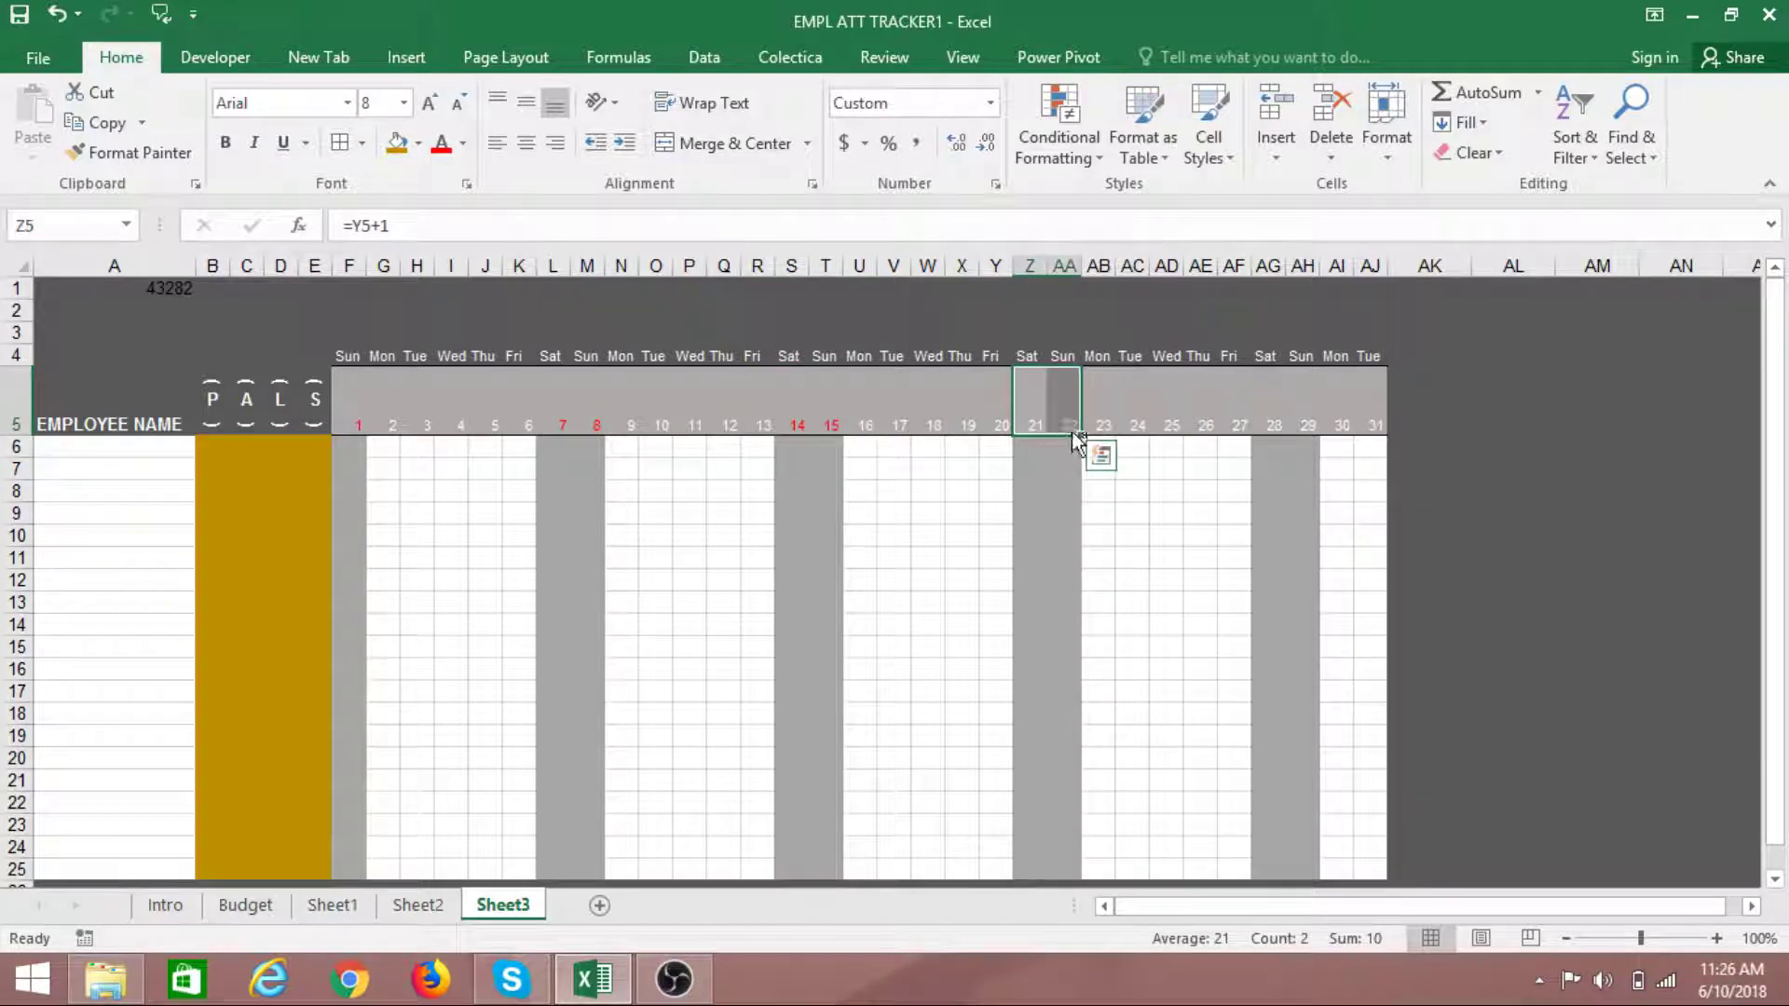
left_click(1281, 426, "ctrl")
left_click_drag(1281, 427, 1302, 427)
key("ctrl+v")
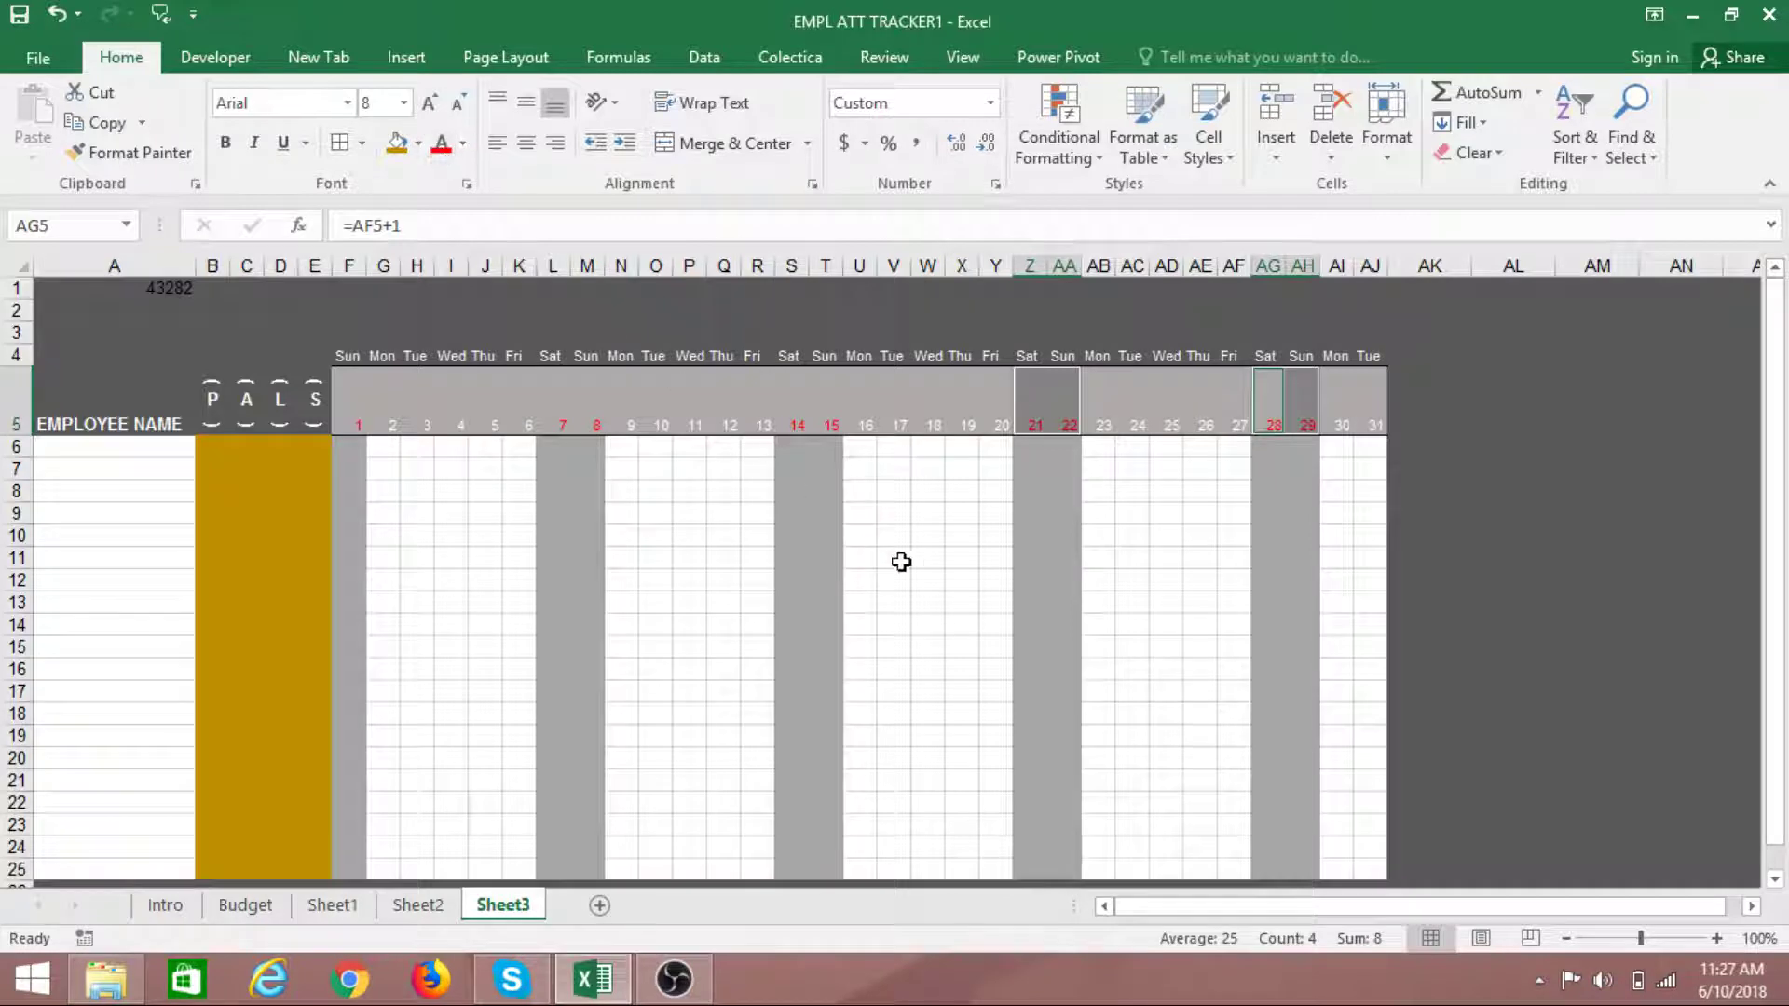
left_click(939, 576)
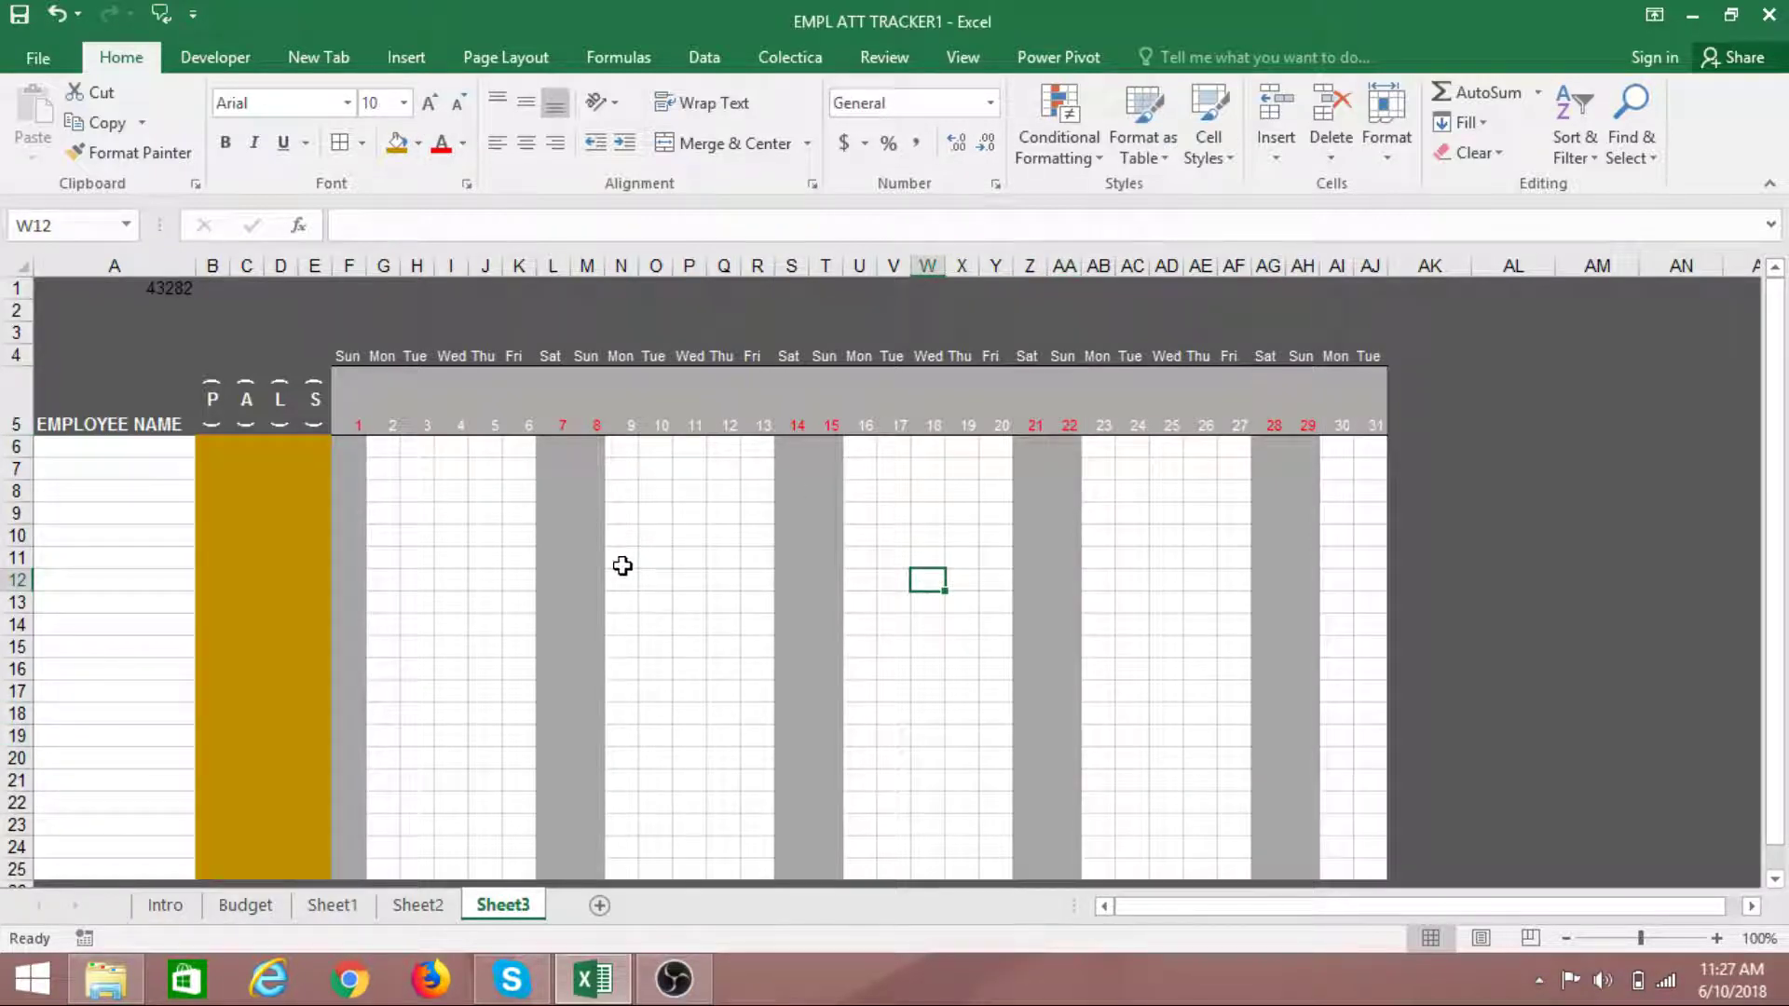
Center the day numbers in F5:AJ5 horizontally
left_click_drag(371, 424, 1071, 428)
left_click(455, 536)
left_click_drag(346, 415, 1362, 415)
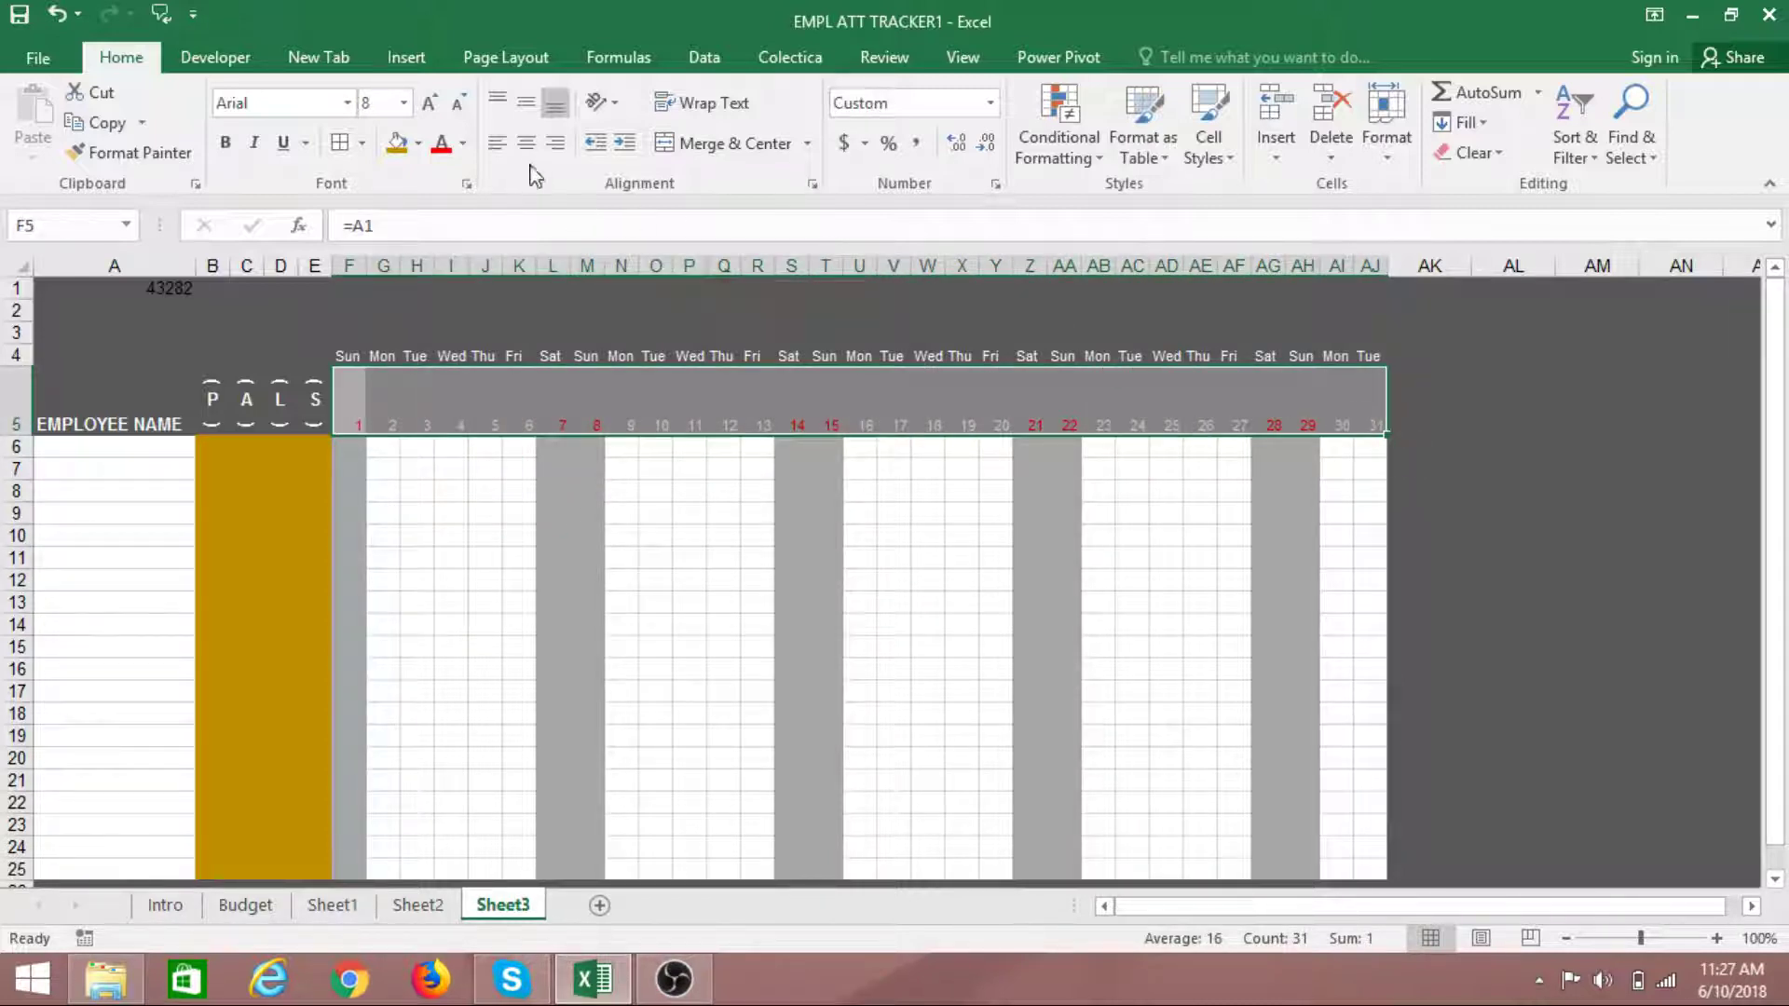
left_click(527, 142)
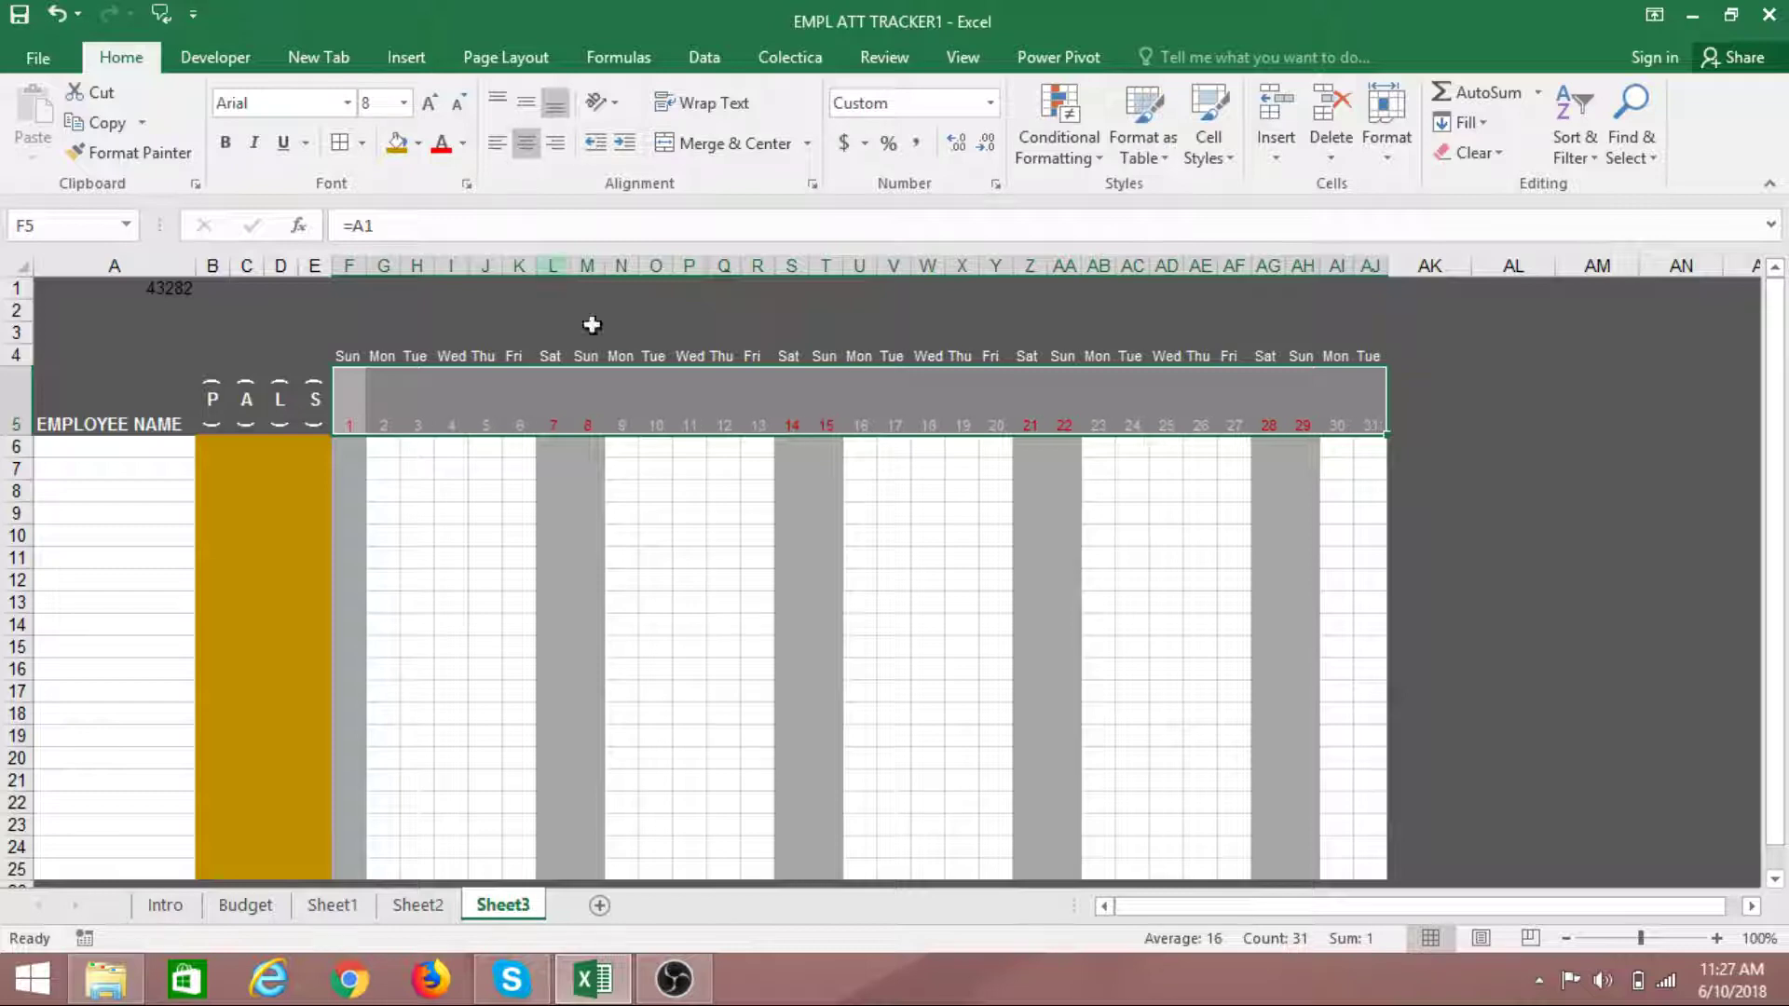
left_click(711, 597)
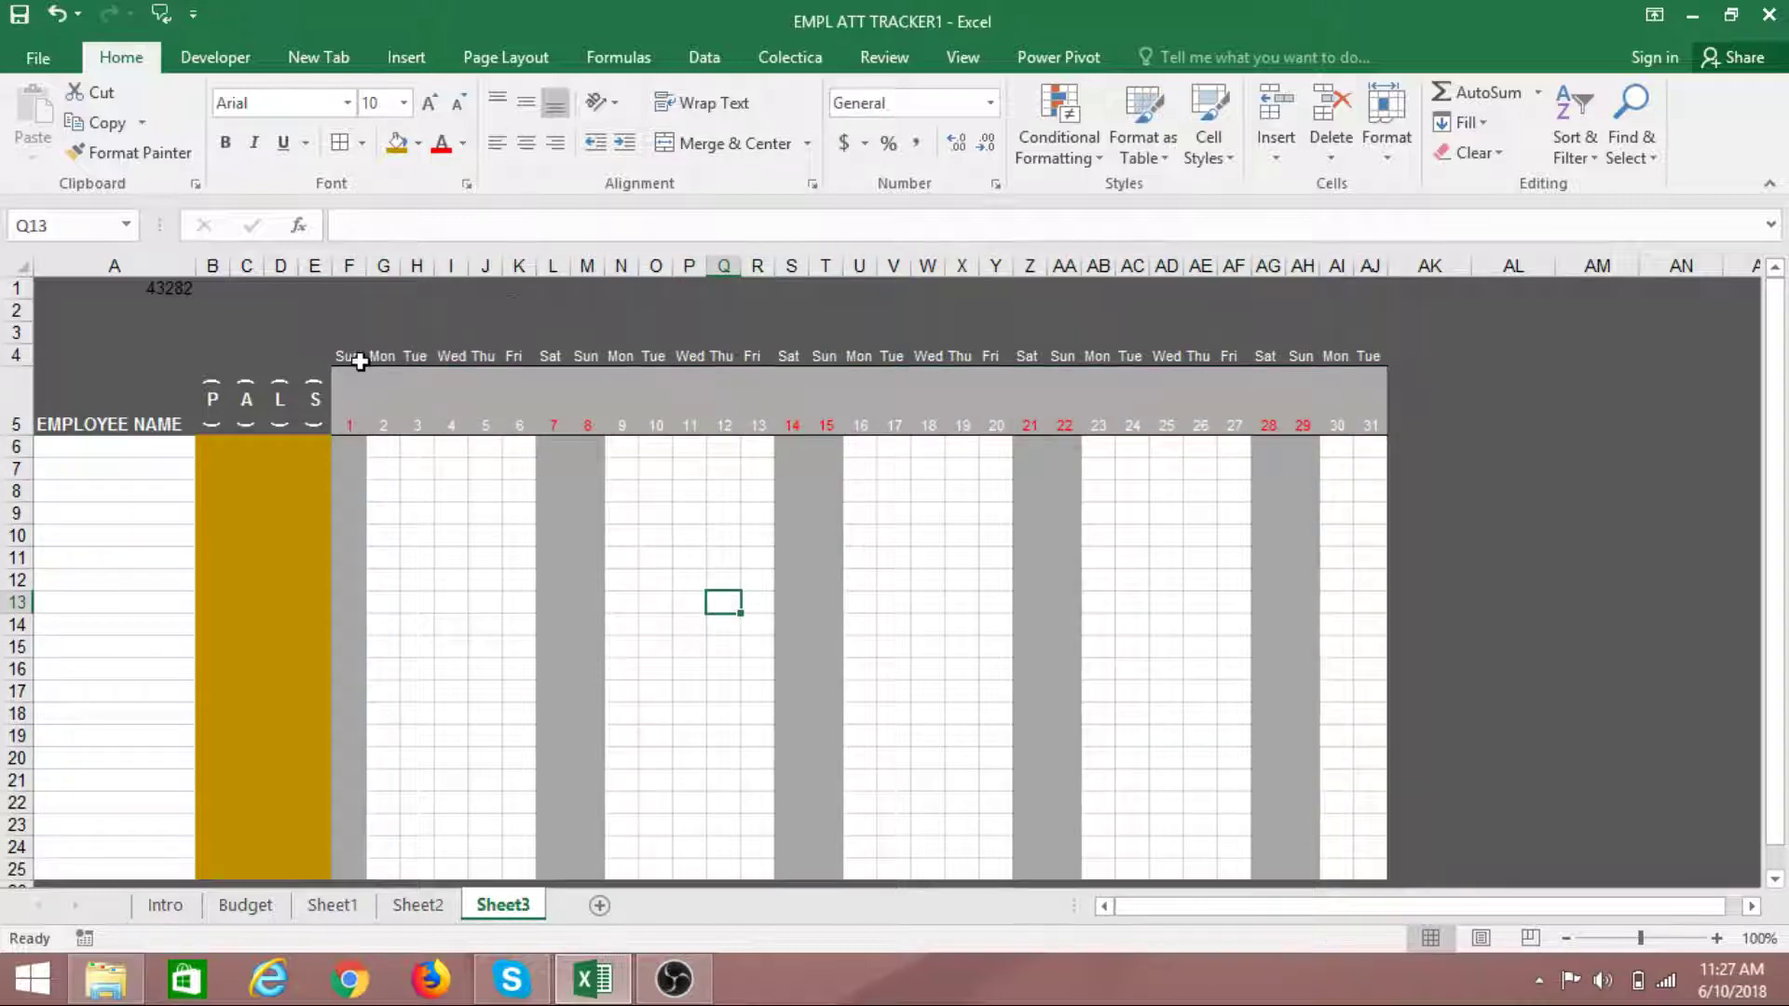
Center the weekday names in F4:AJ4 horizontally above the day numbers
left_click_drag(349, 356, 1371, 358)
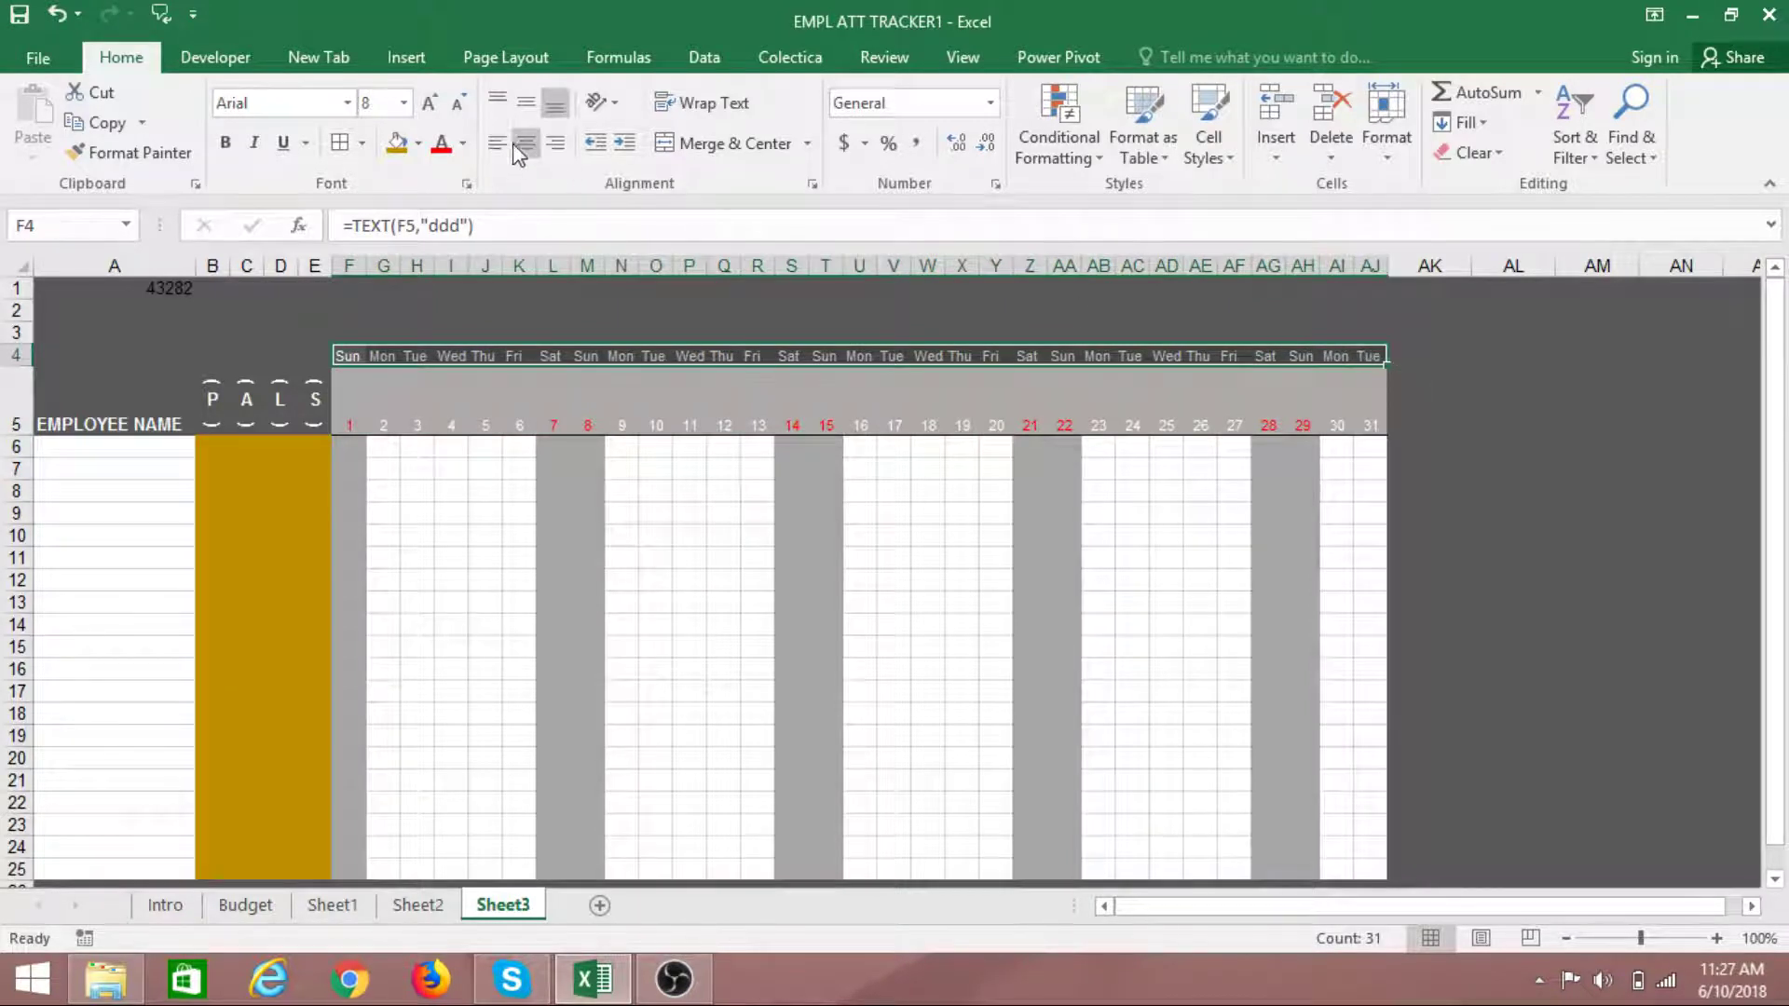
left_click(519, 154)
left_click(714, 533)
left_click(962, 647)
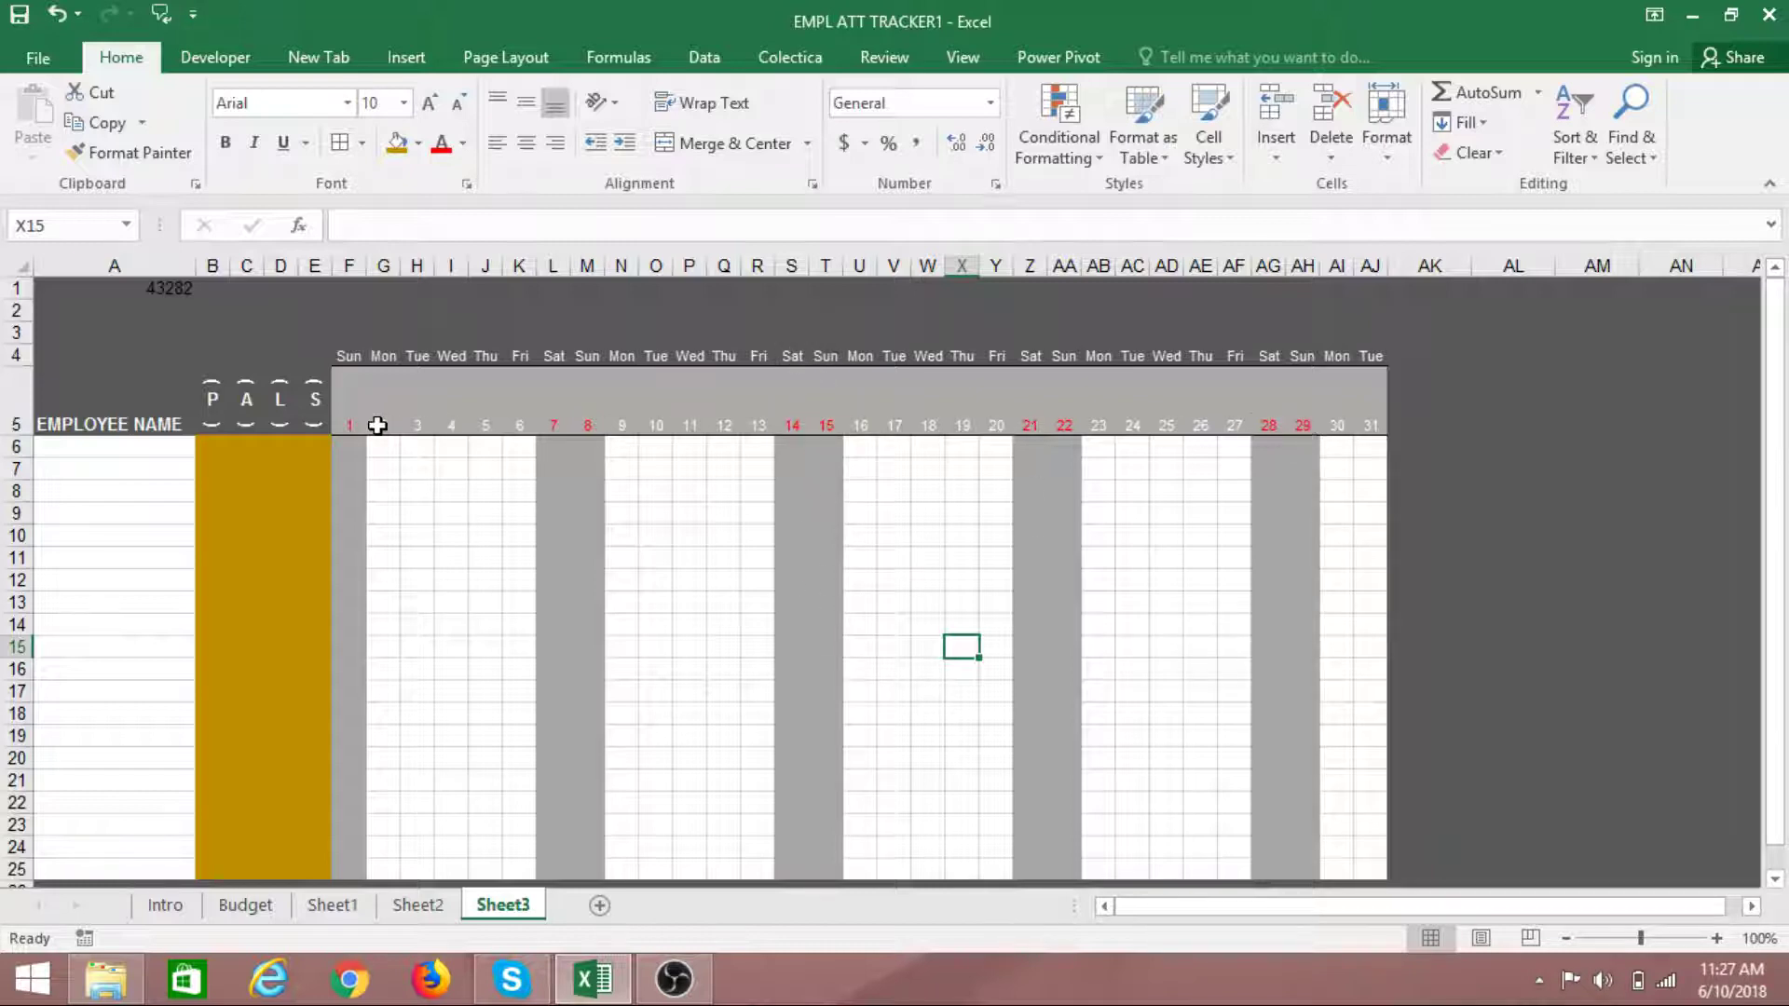
Make the day numbers in F5:AJ5 bold
left_click_drag(361, 428, 1375, 425)
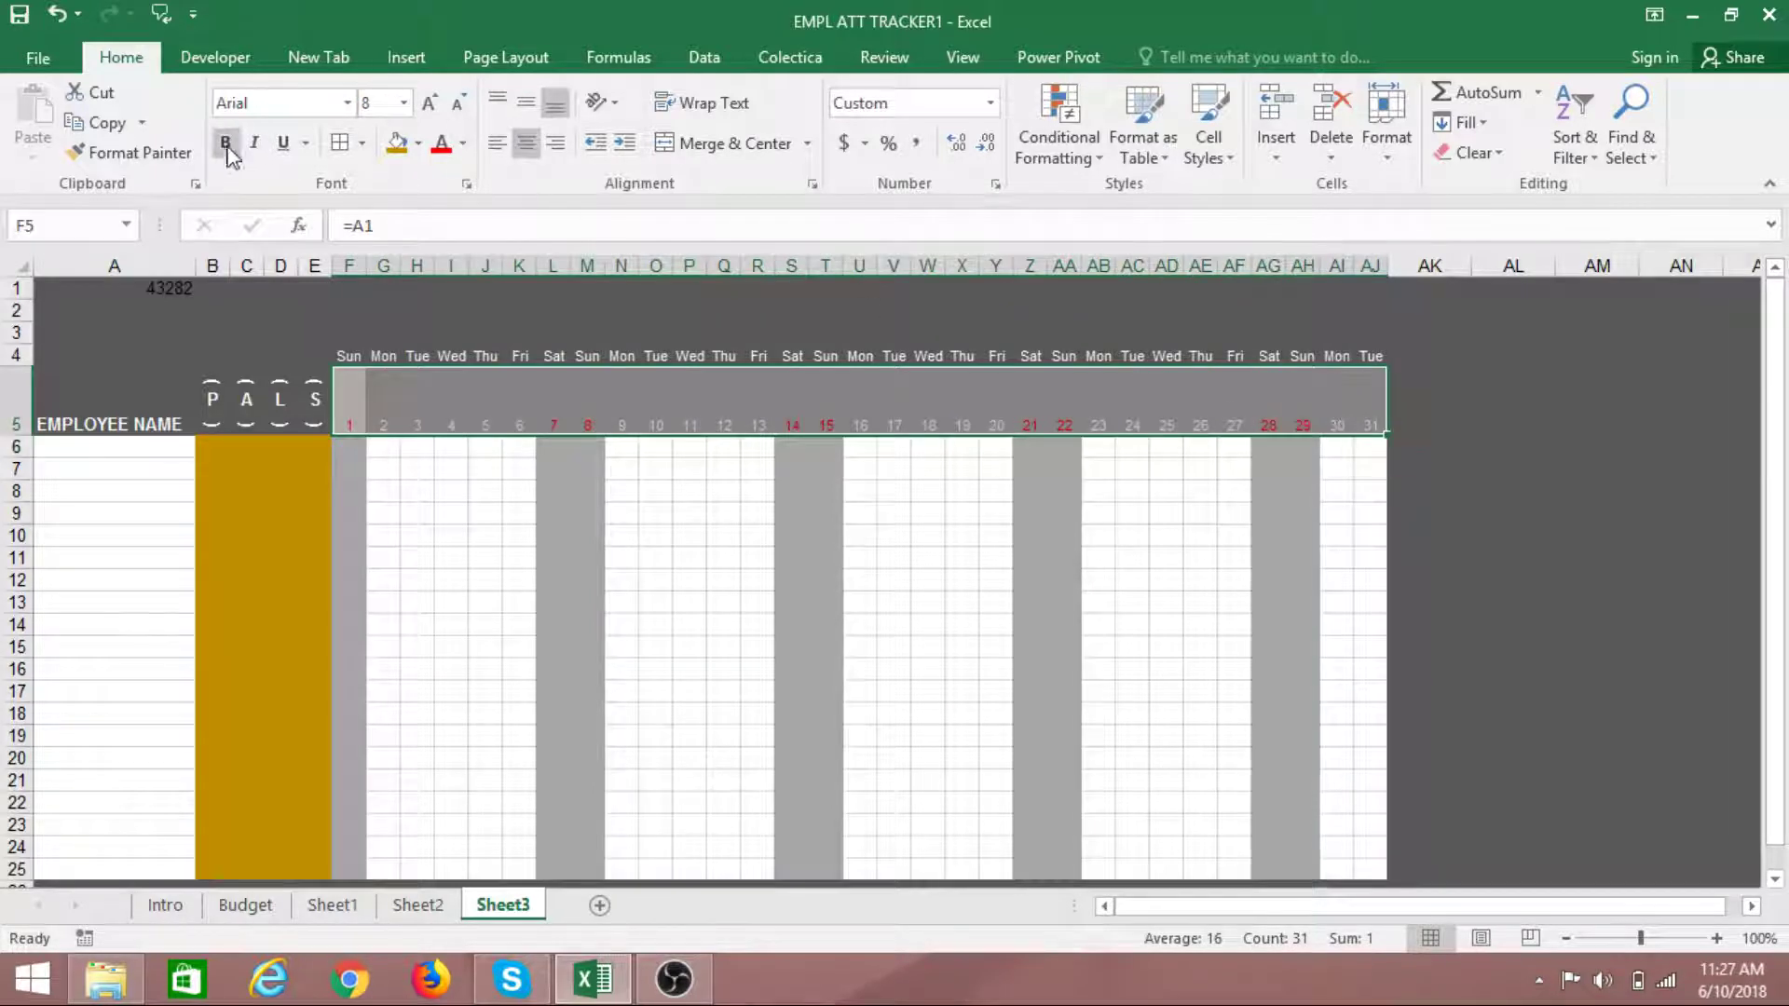
left_click(990, 643)
left_click(1204, 673)
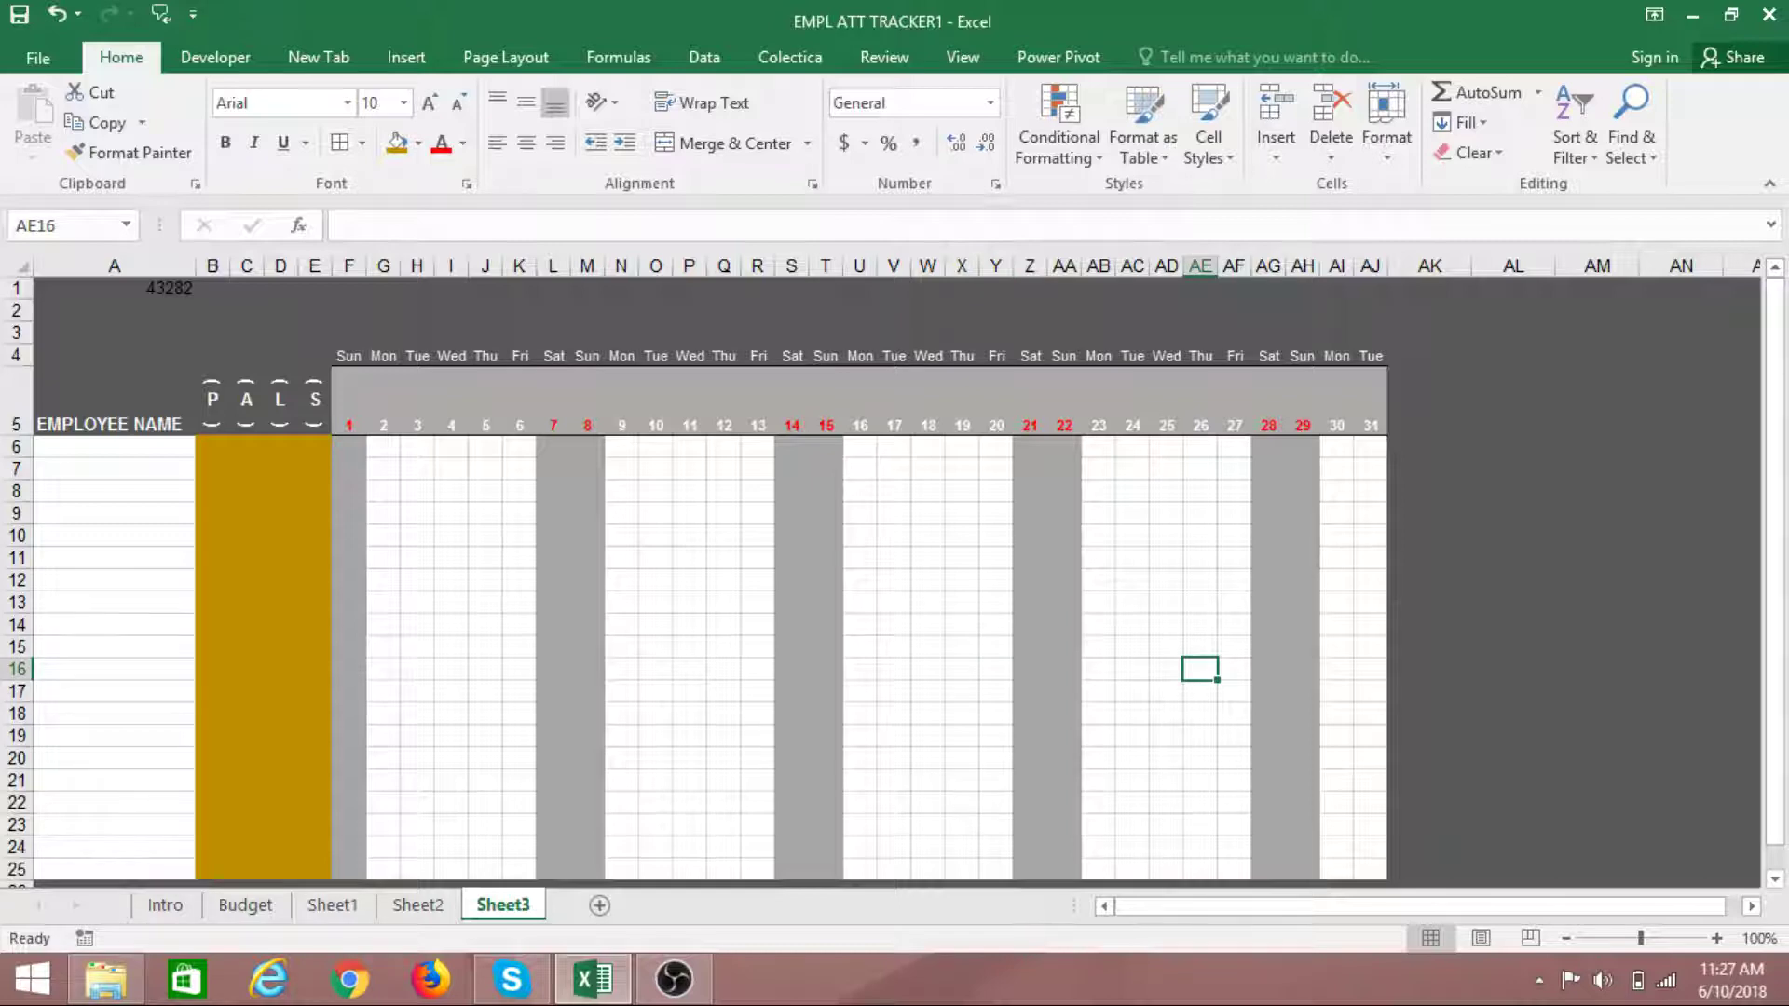
Check the attendance code drop-down of cell K11 in the June 2018 tracker on Sheet2, and return to Sheet3
left_click(424, 905)
left_click(538, 560)
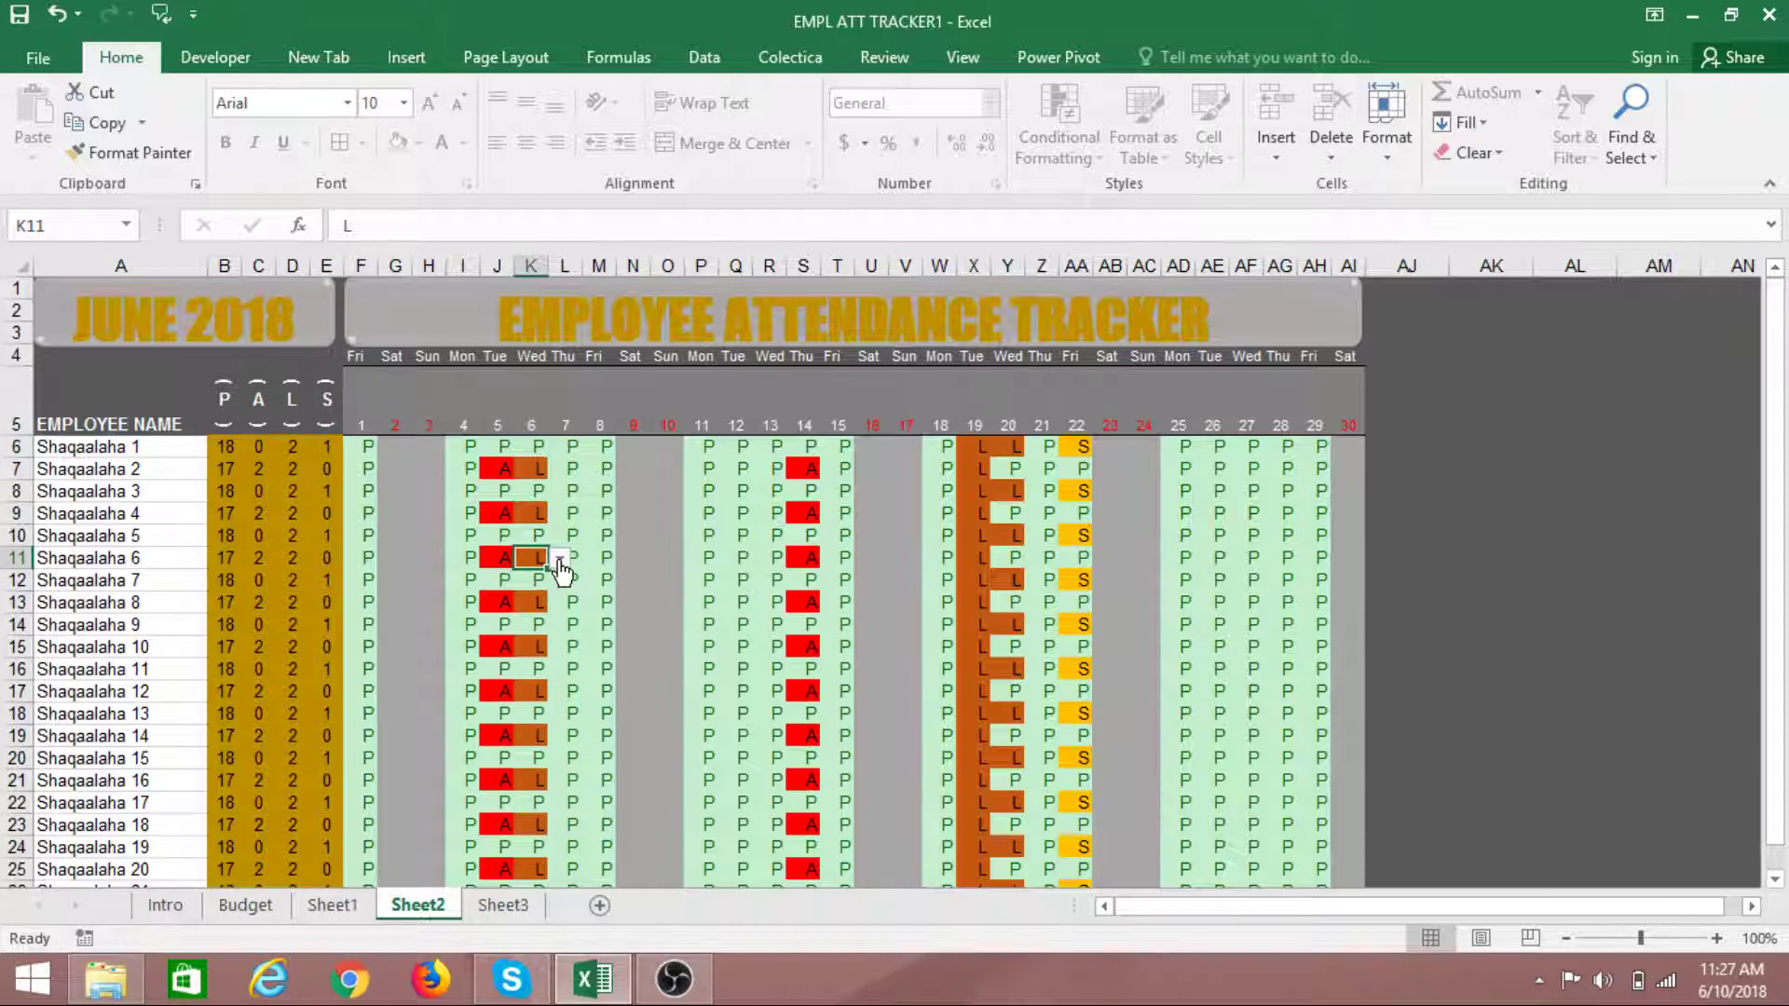
left_click(560, 560)
left_click(420, 645)
left_click(504, 905)
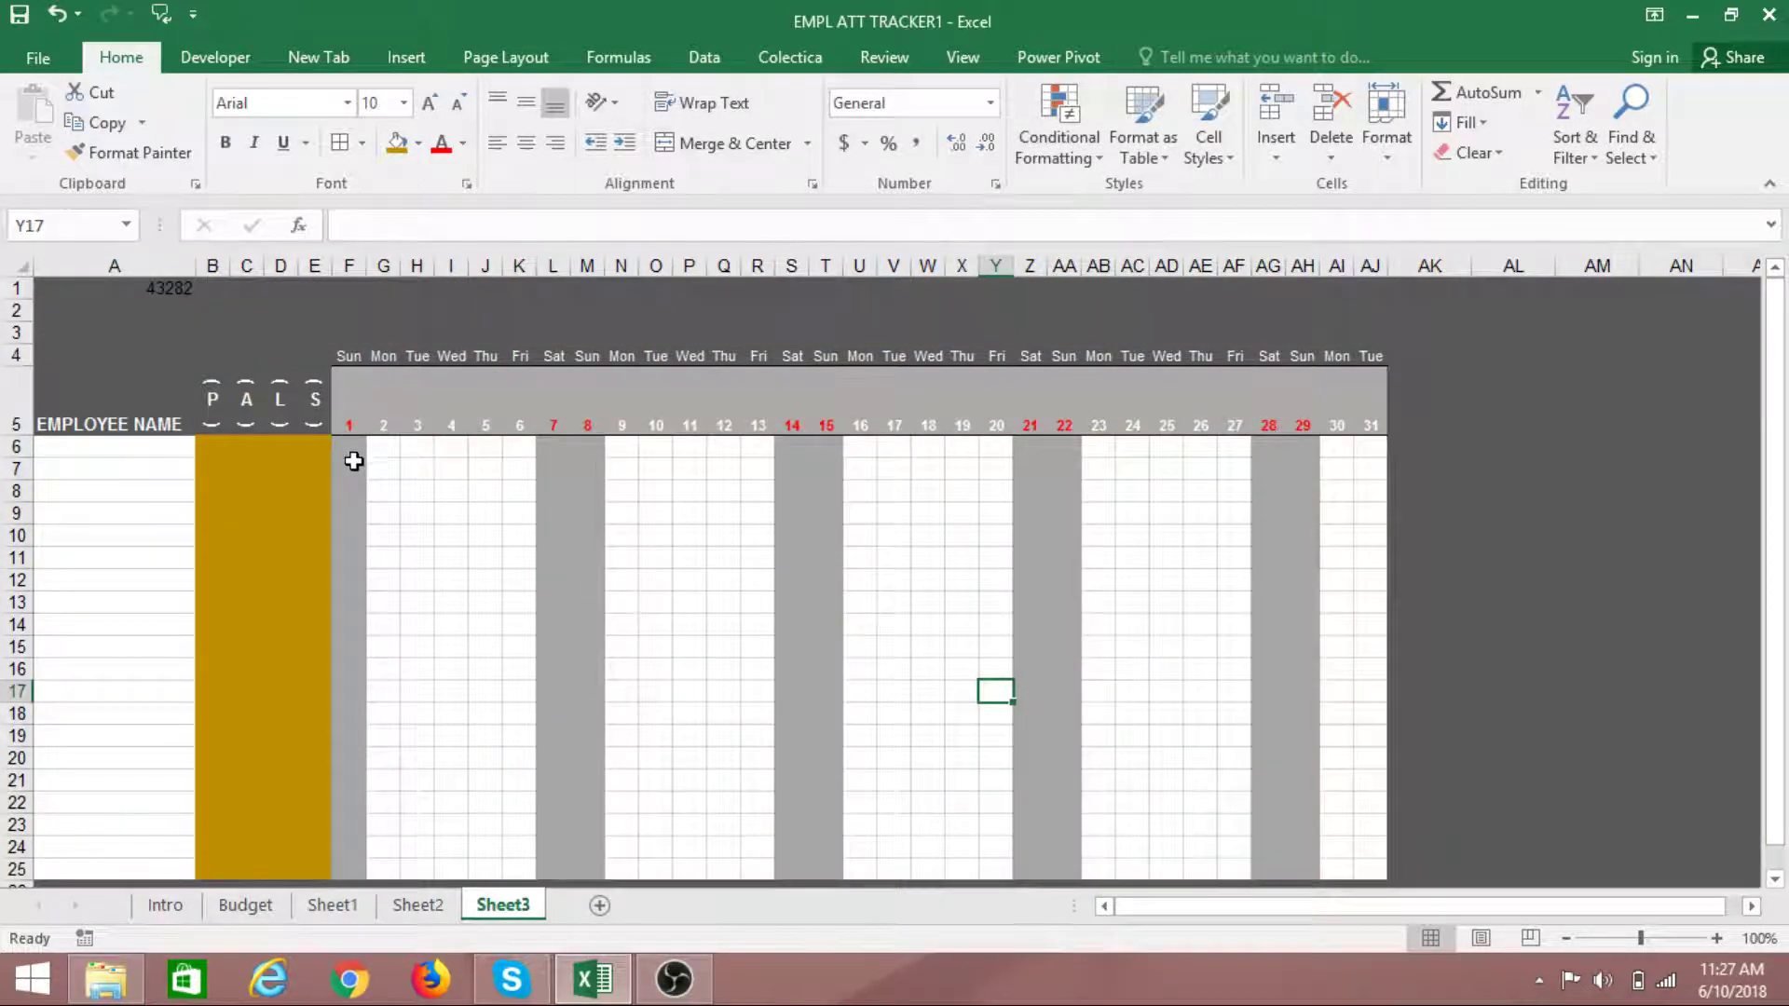
Add list data validation with the source P,A,L,S to the day cells F6:AJ25
left_click_drag(353, 450, 1370, 852)
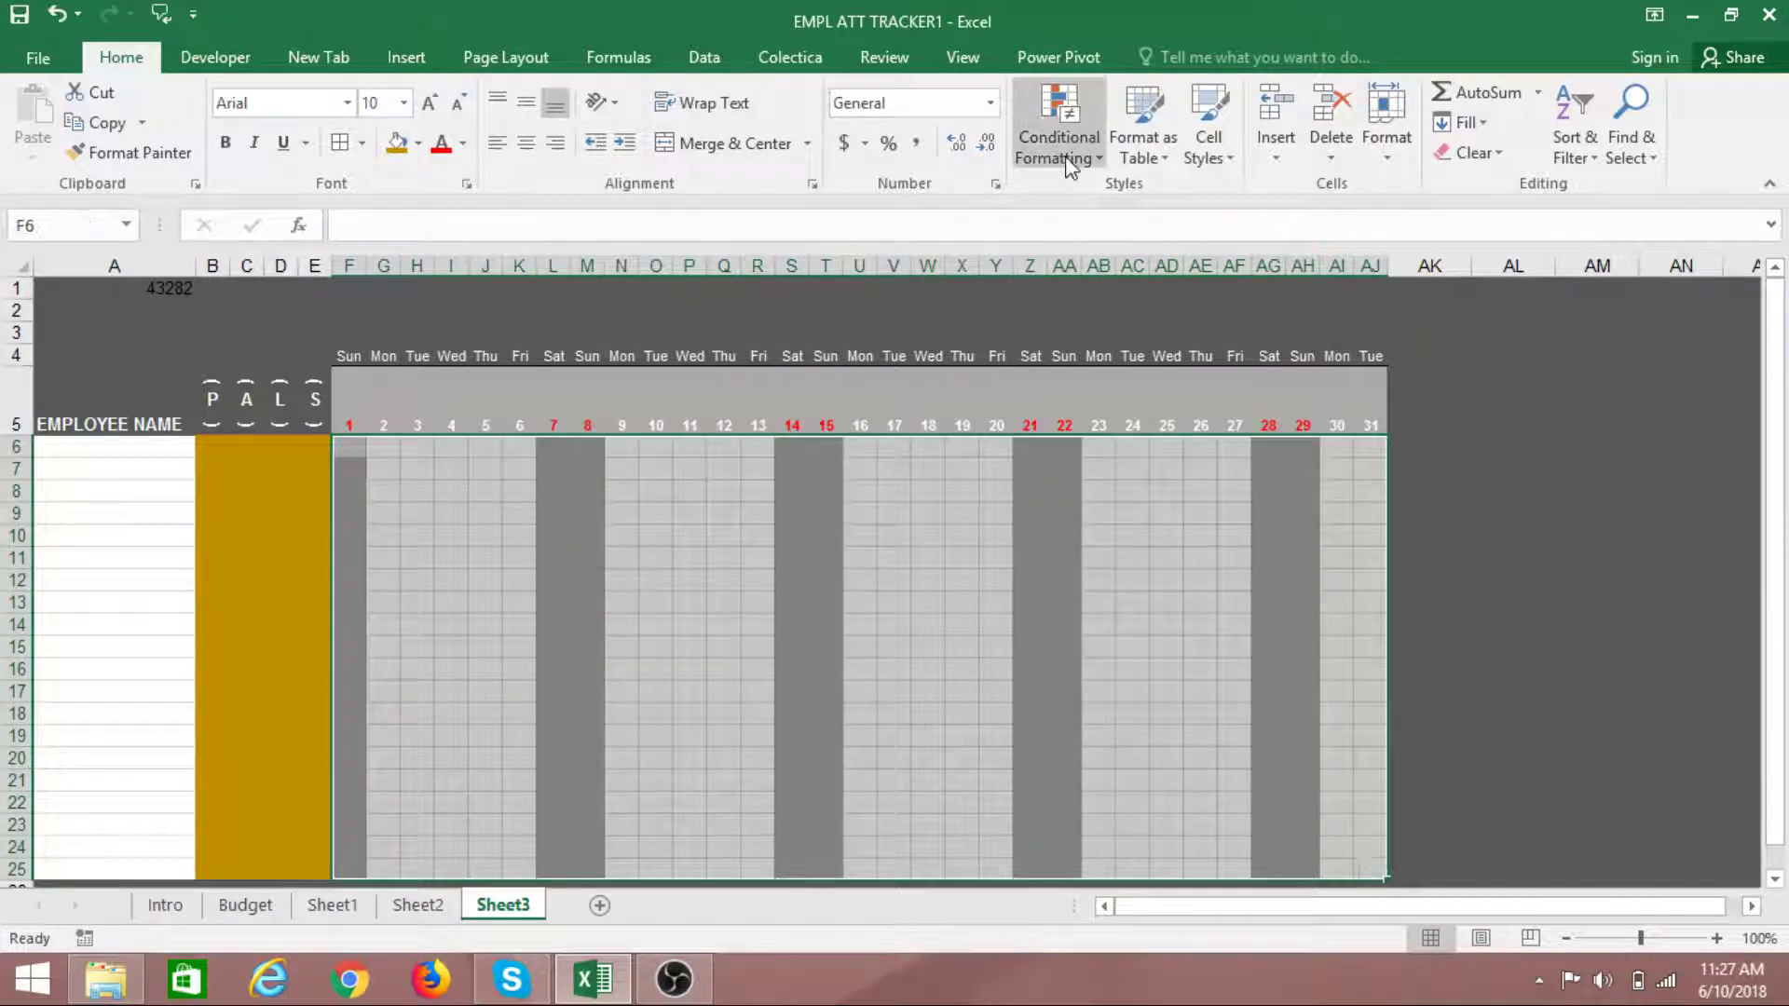
left_click(701, 60)
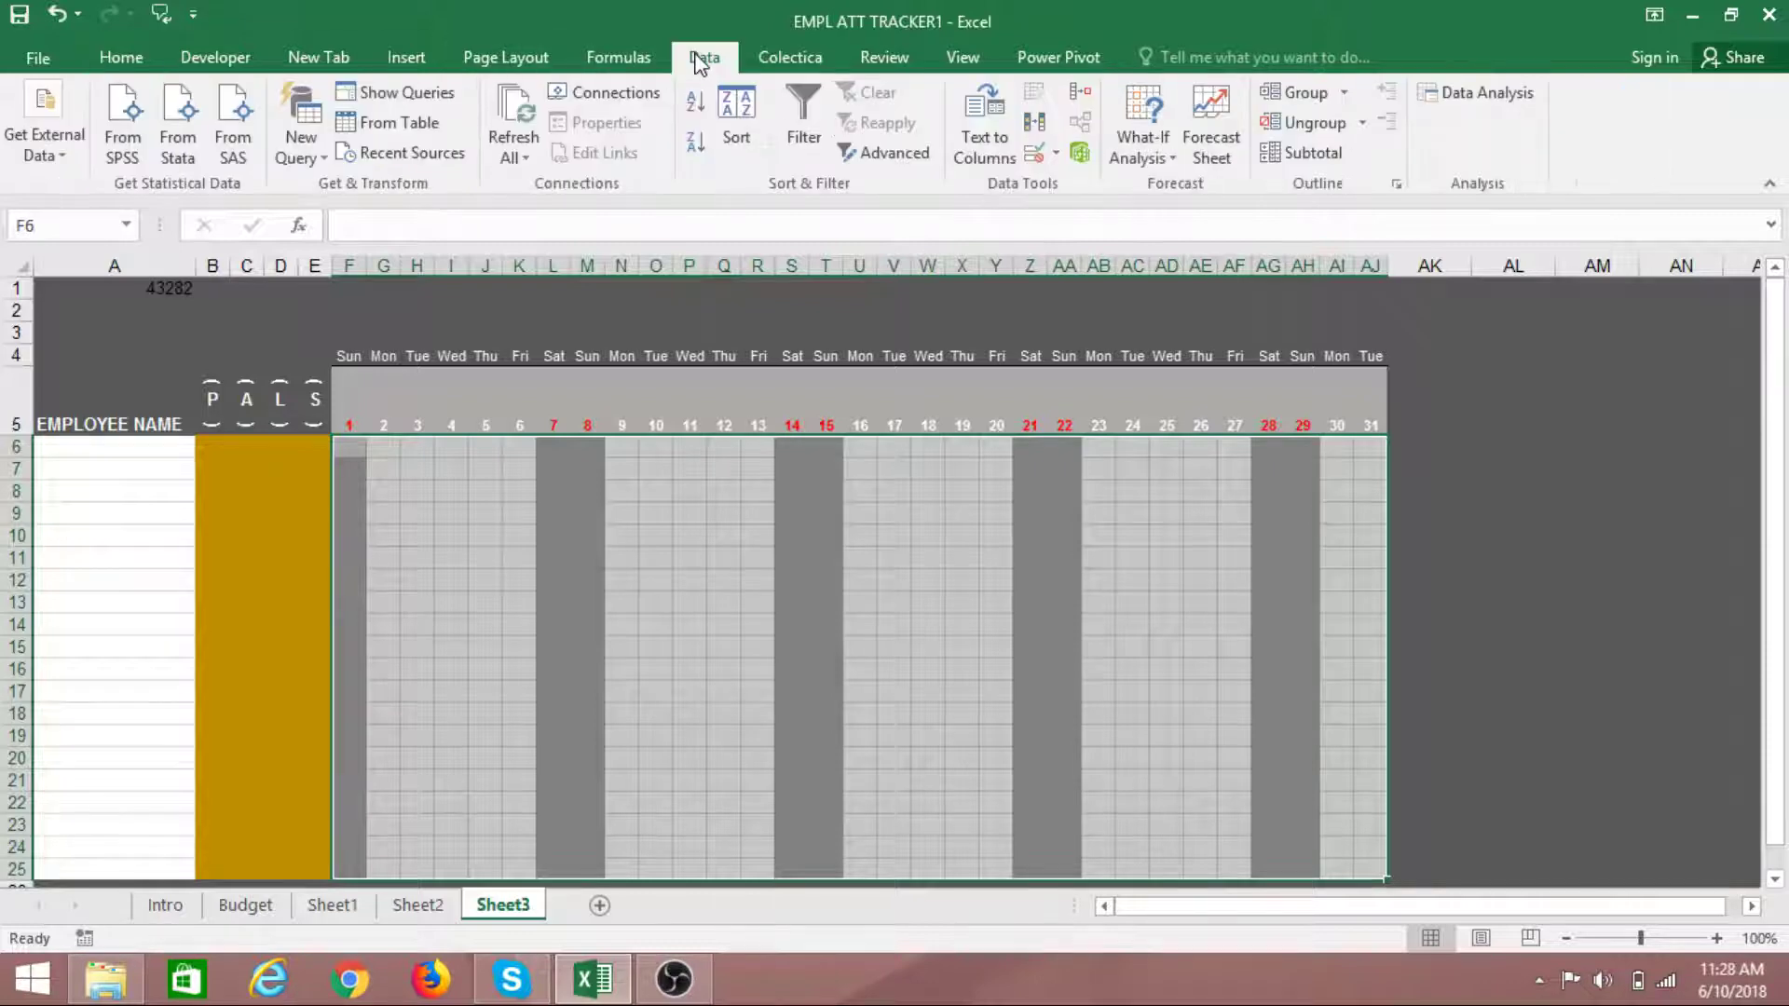
left_click(1058, 153)
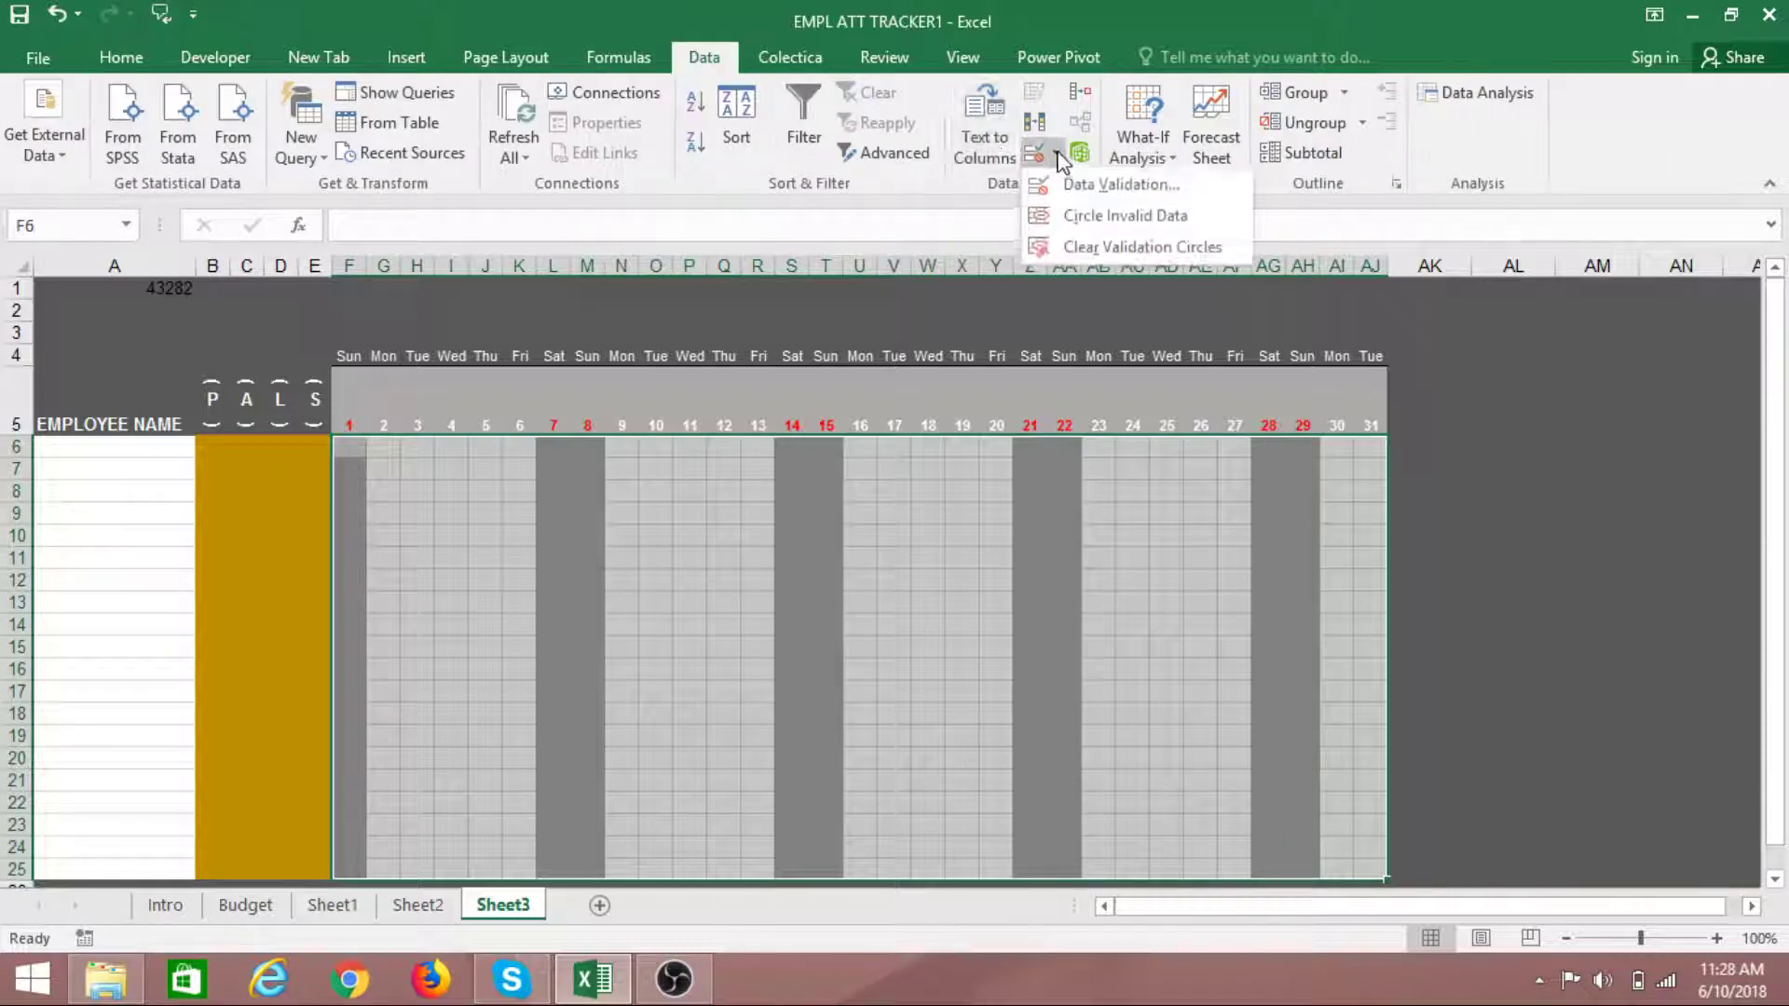
left_click(1076, 189)
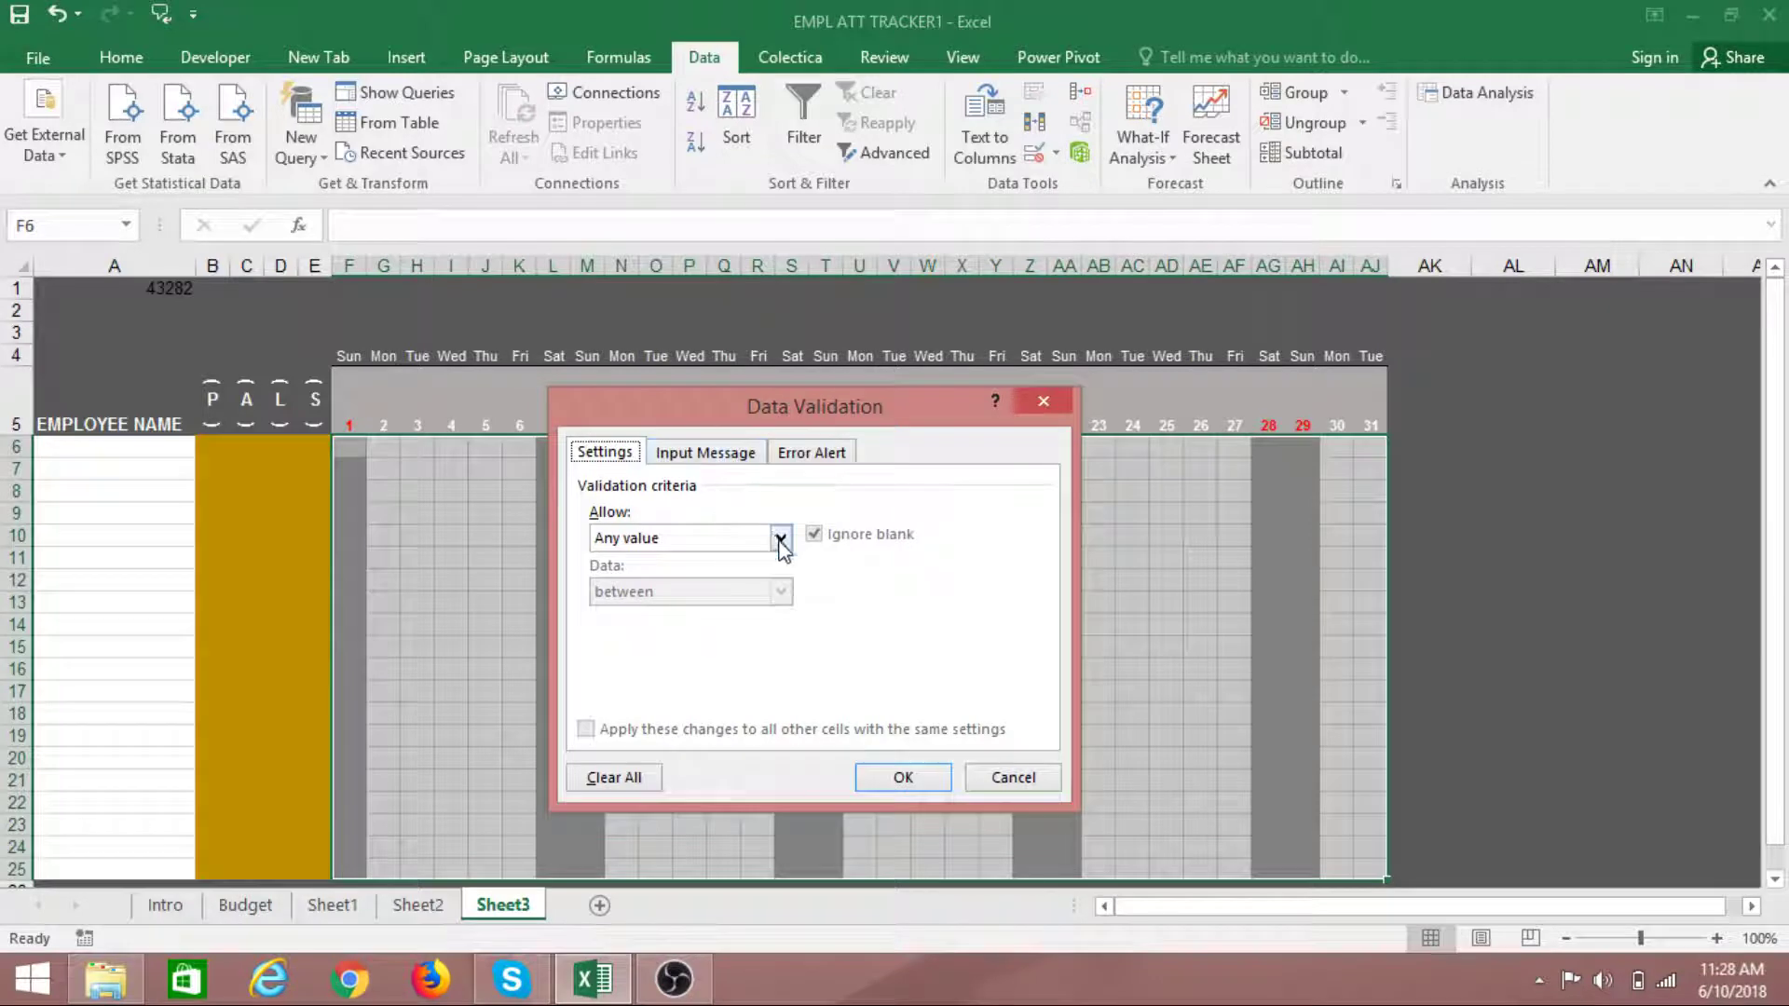
left_click(781, 539)
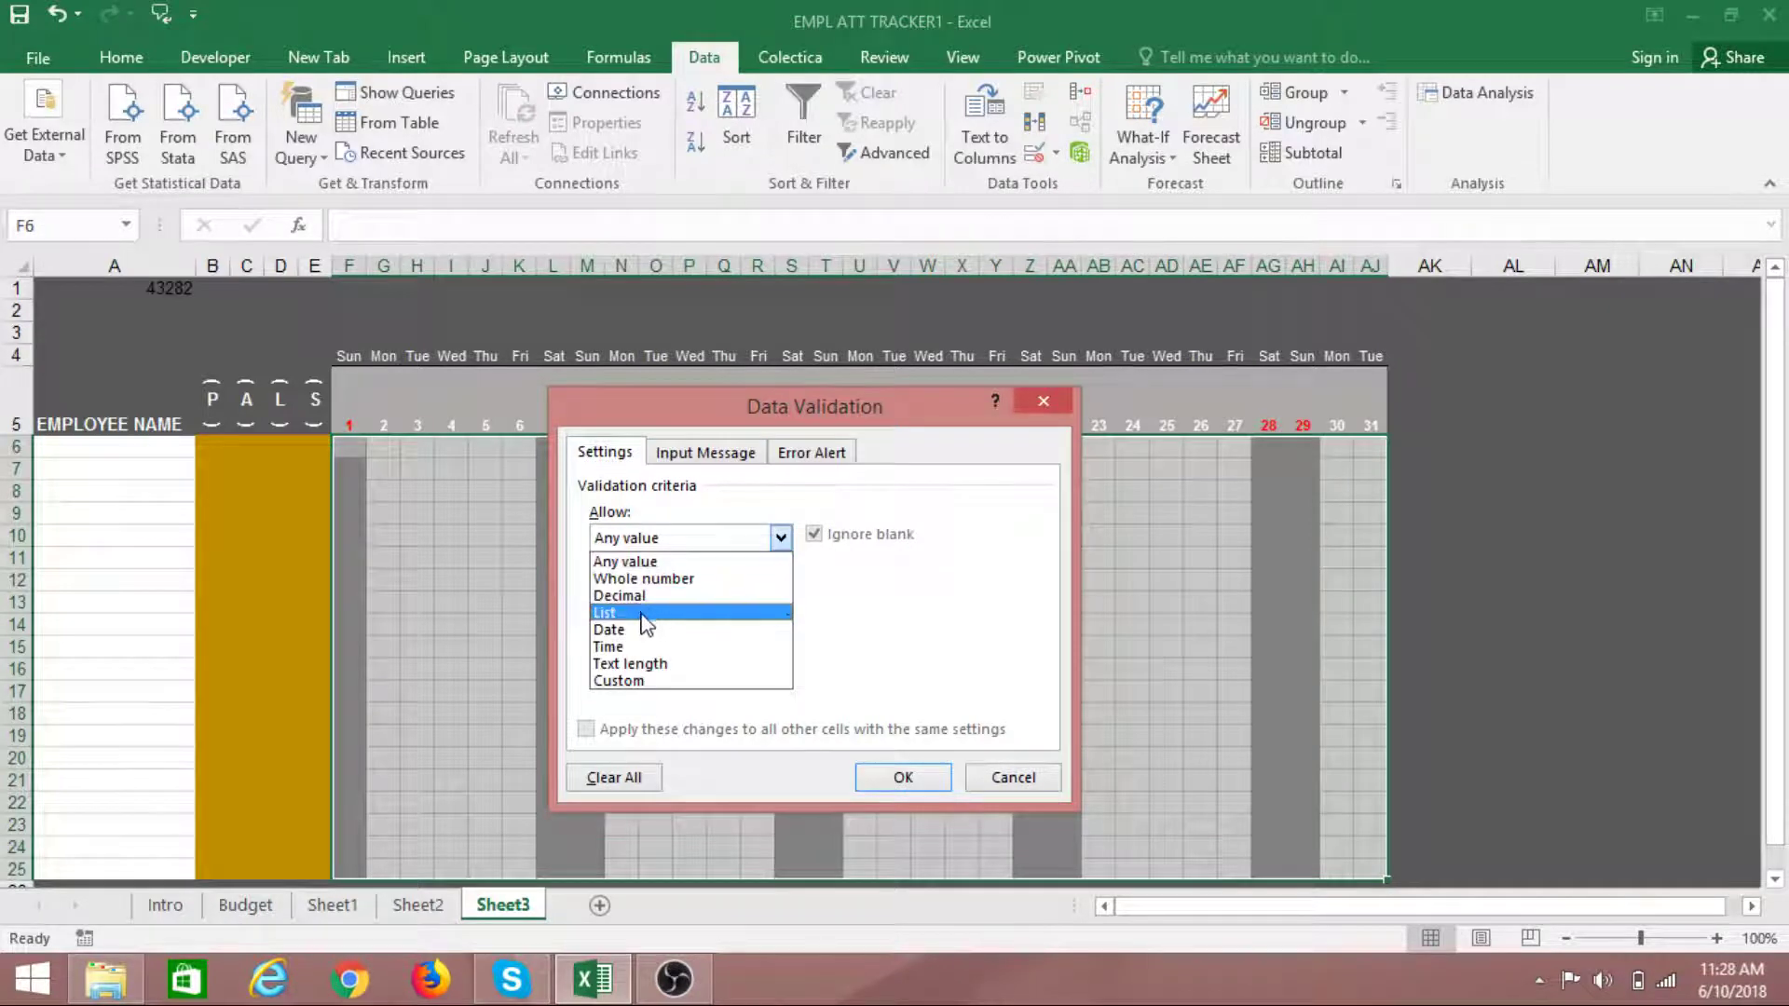
left_click(645, 615)
left_click(648, 644)
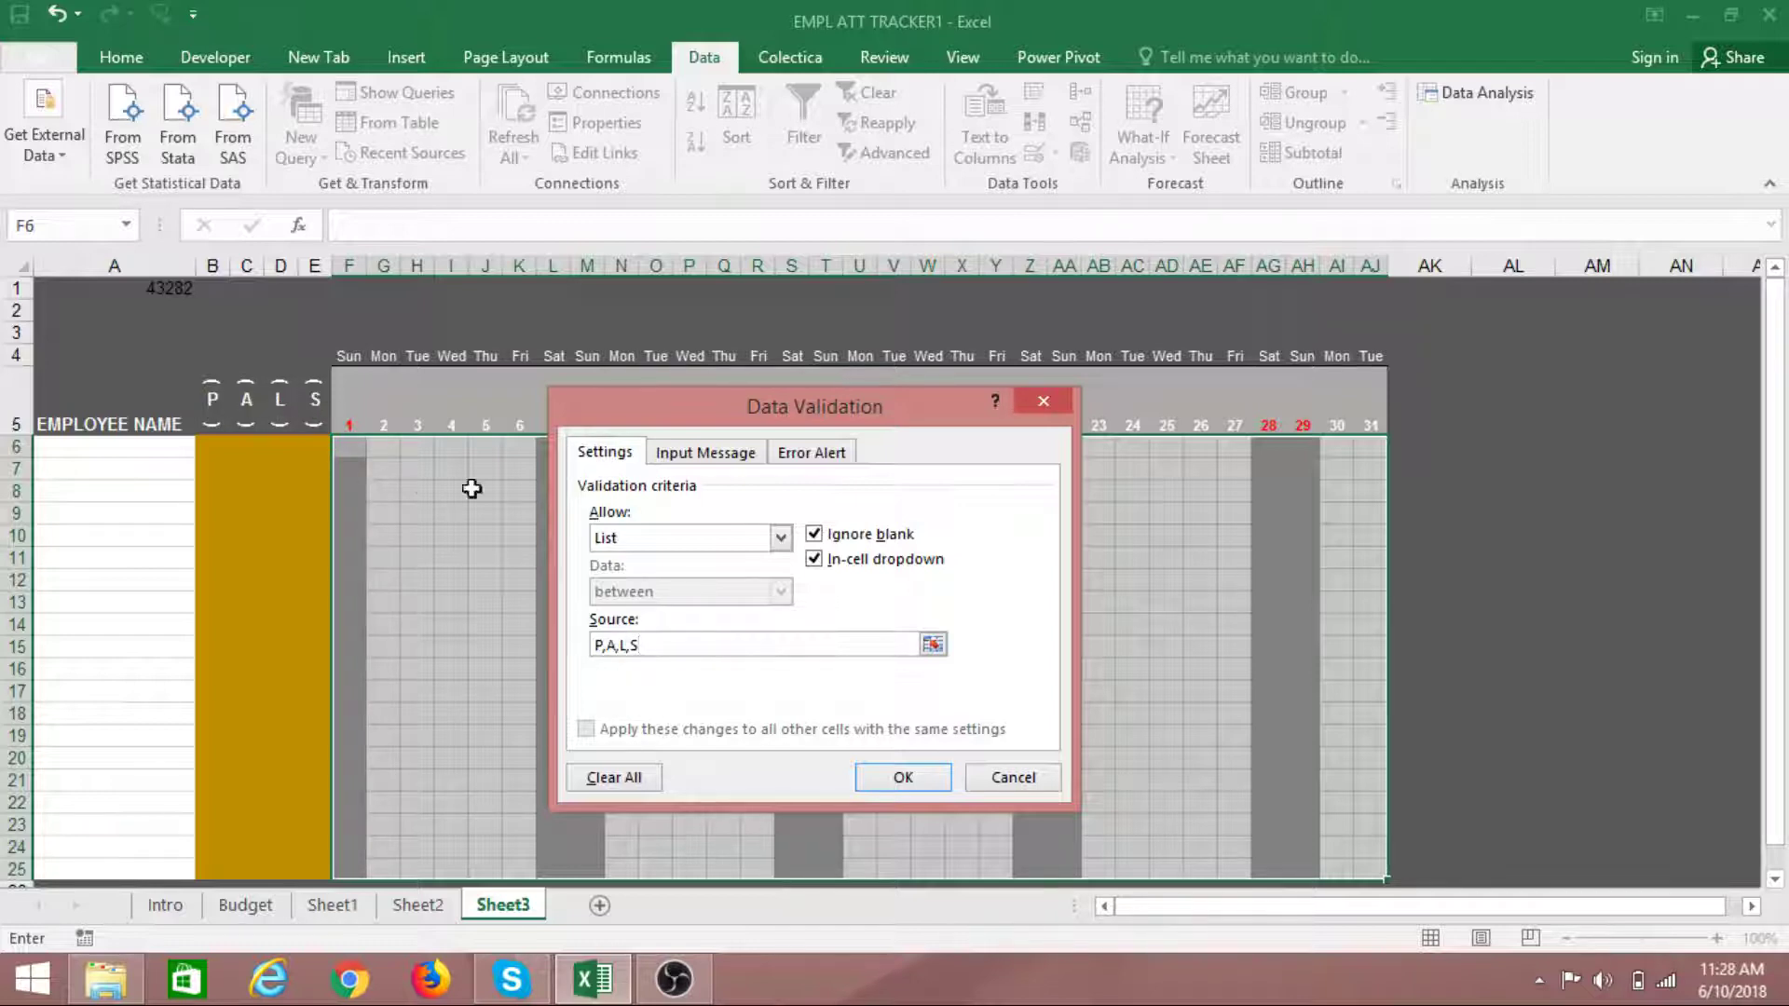
left_click(885, 792)
left_click(698, 625)
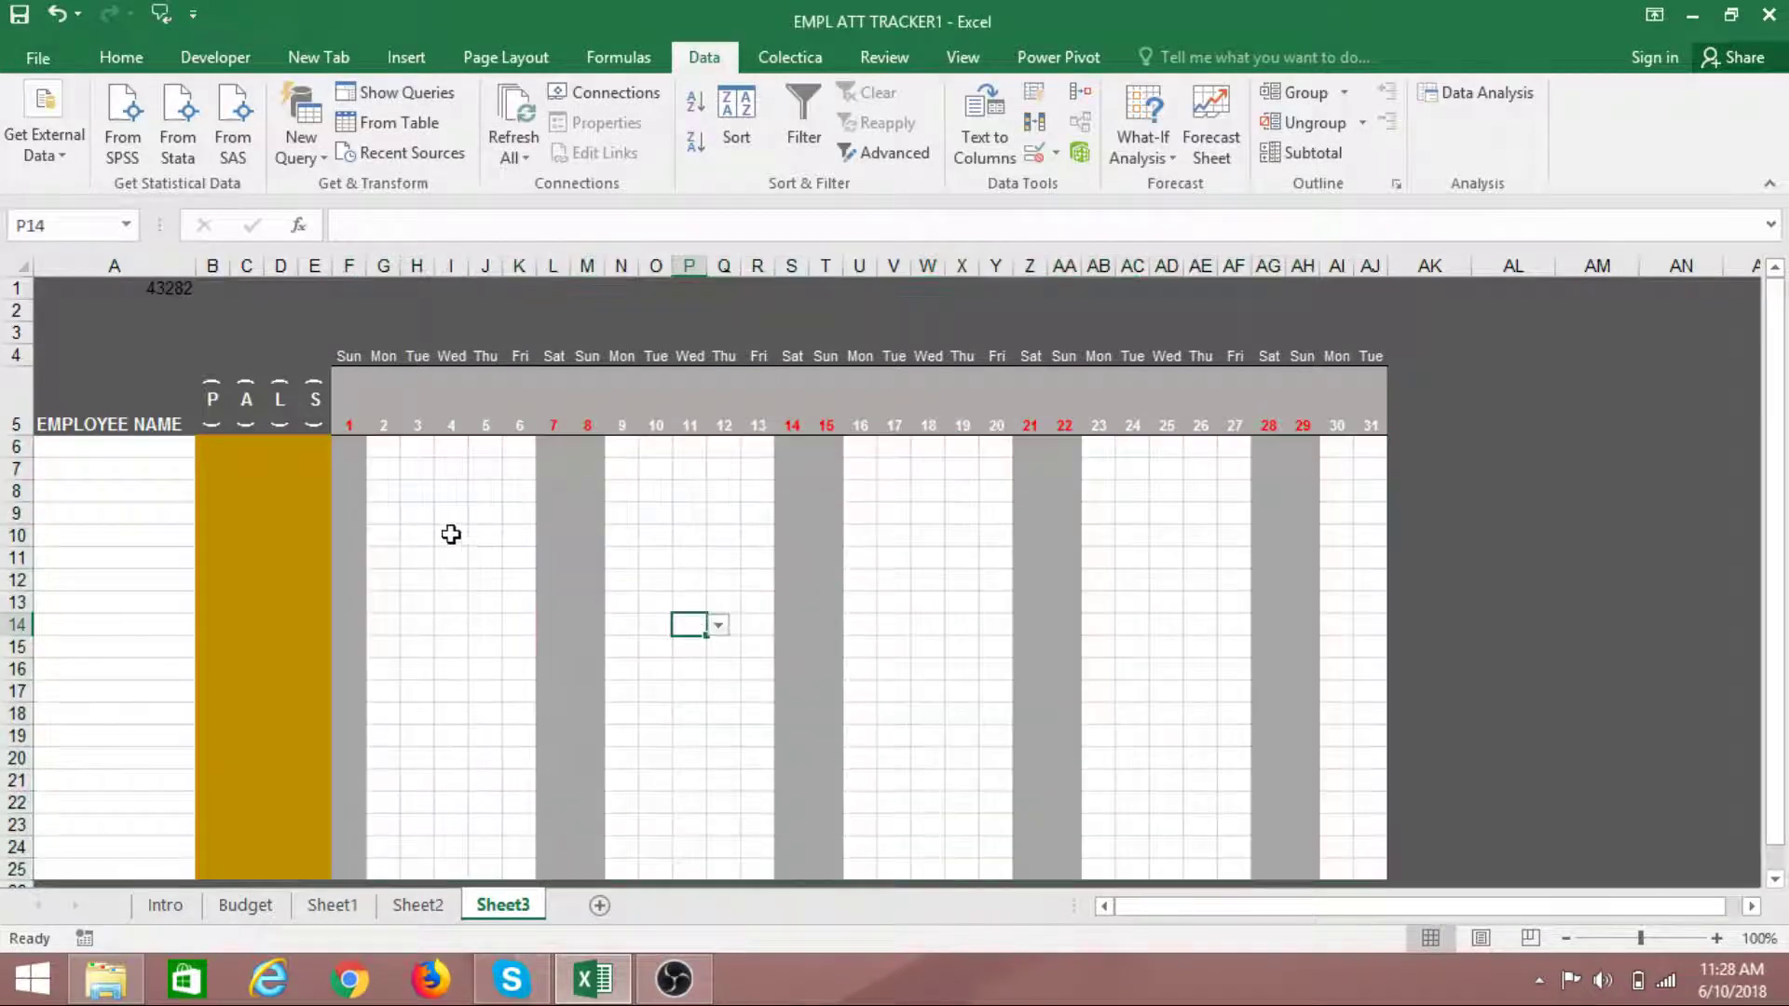
Choose A from the drop-down in I10 and check other day cells for the same drop-down
left_click(451, 532)
left_click(480, 538)
left_click(457, 569)
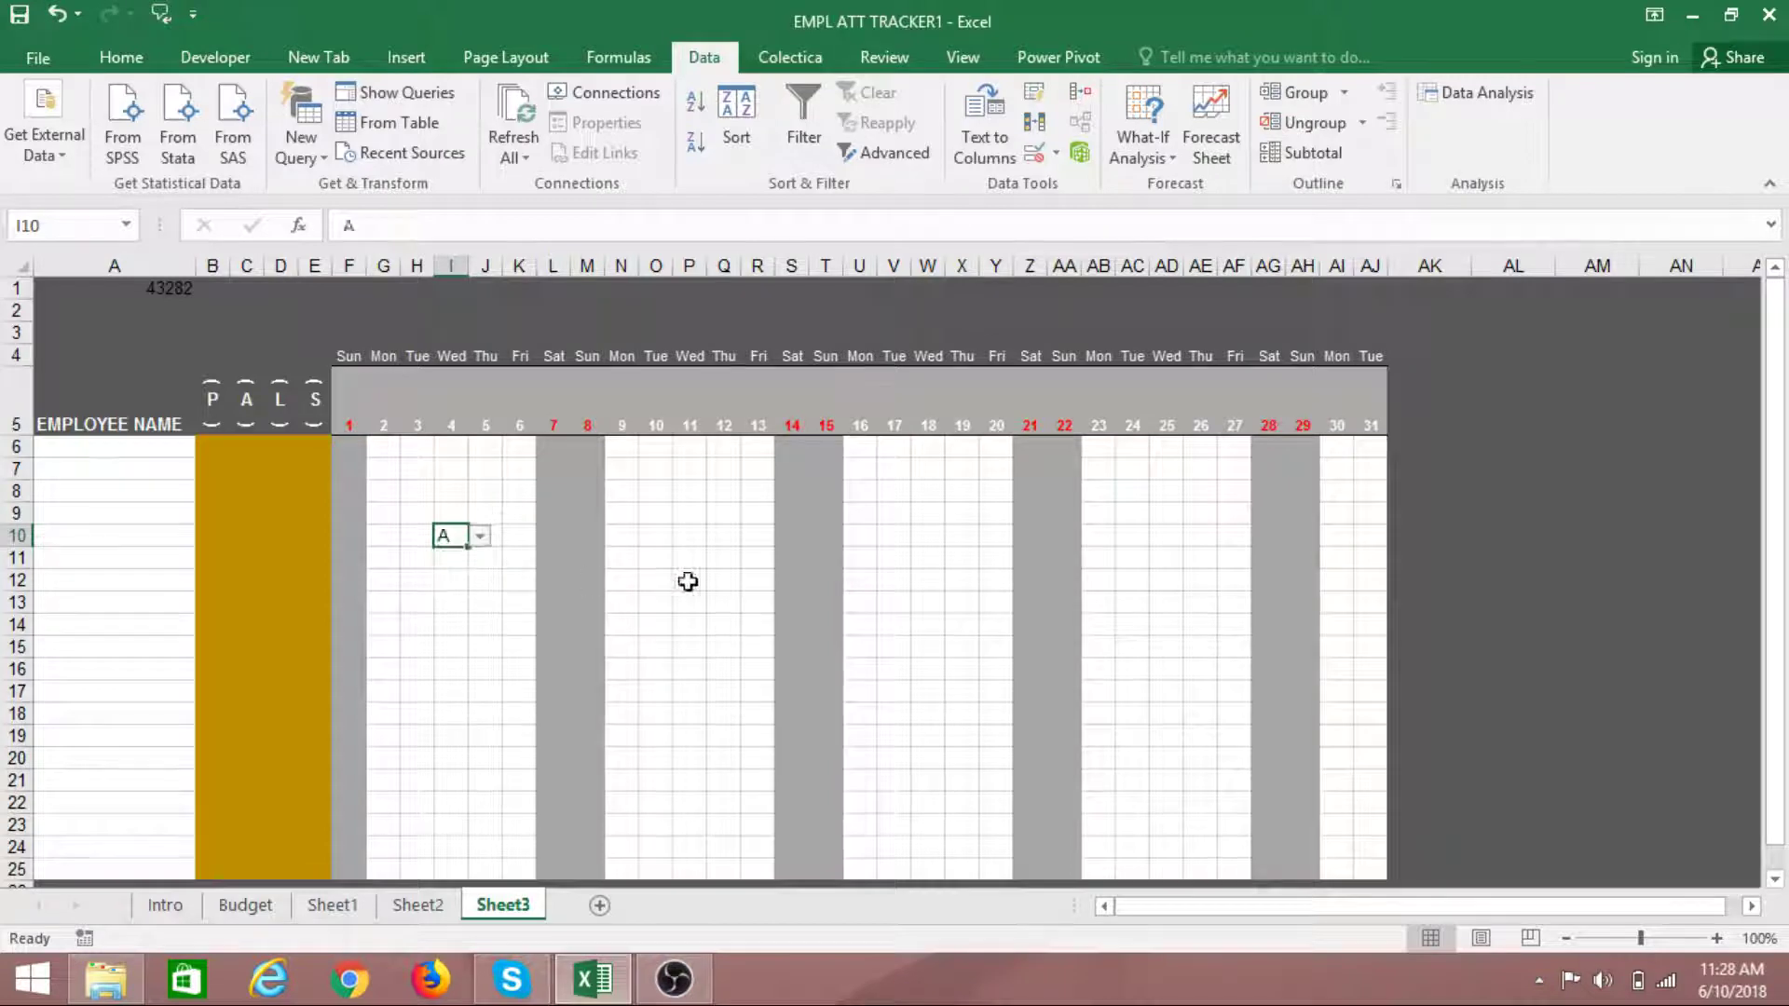
left_click(690, 579)
left_click(627, 507)
left_click(722, 510)
left_click(892, 557)
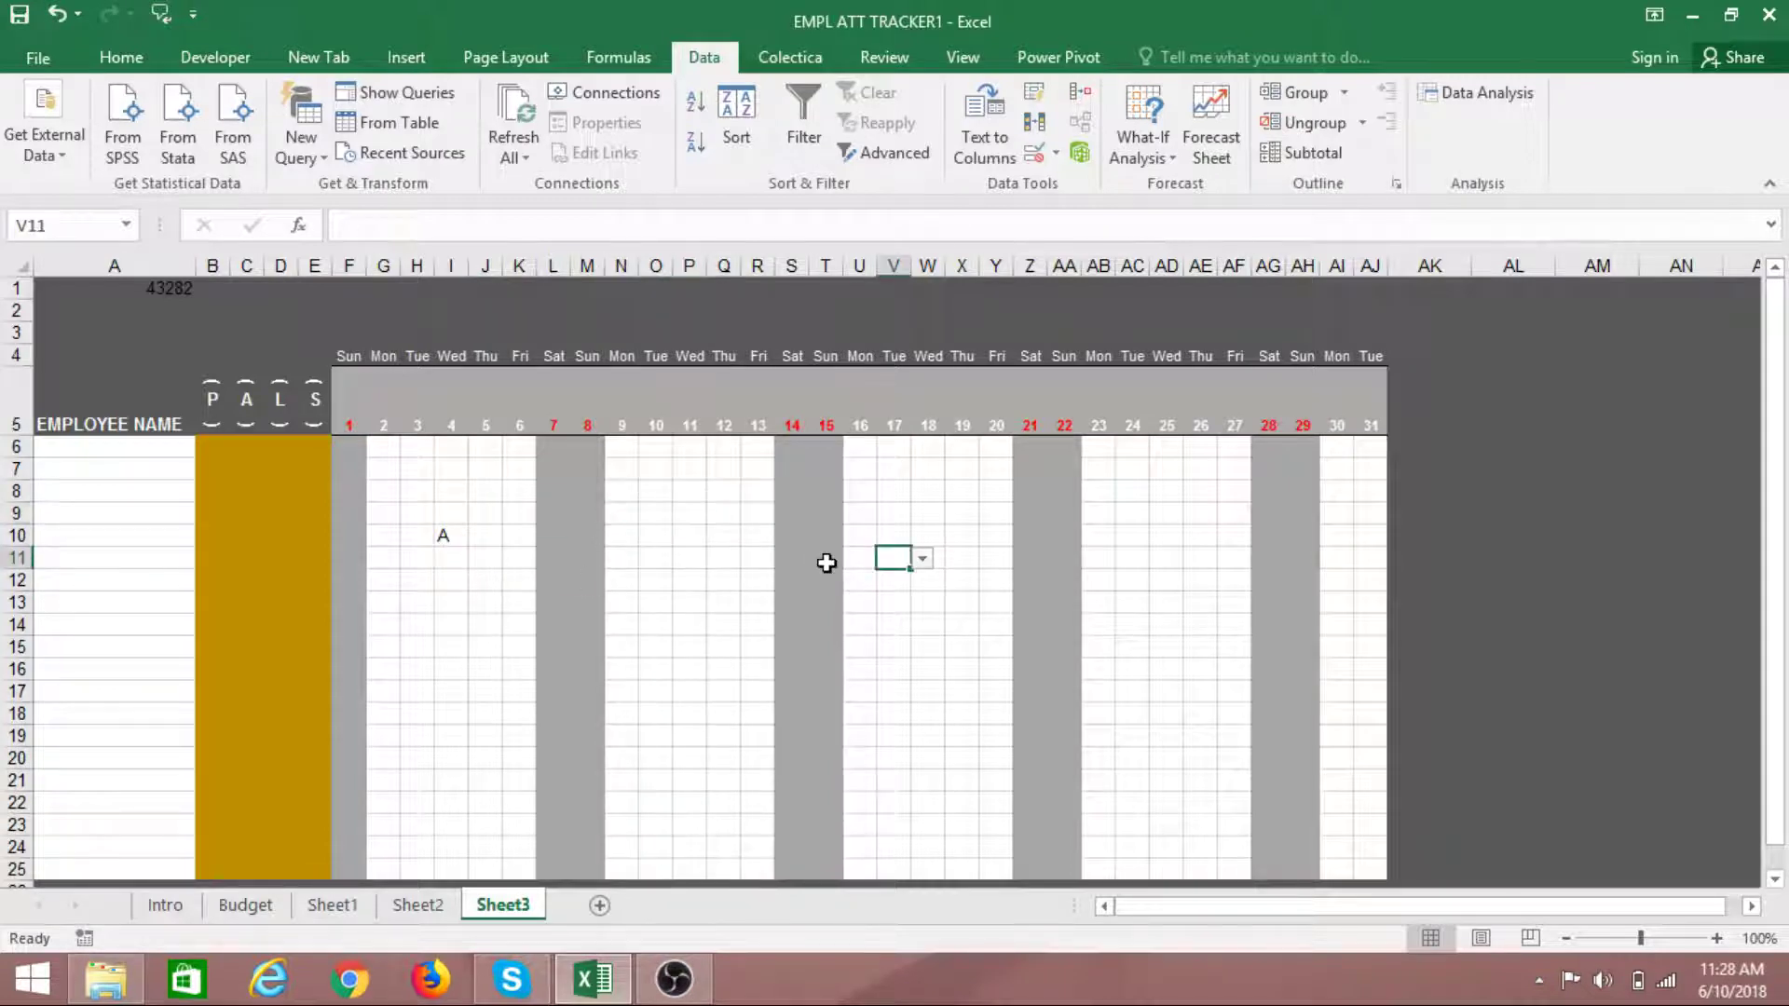
left_click(826, 557)
left_click(954, 620)
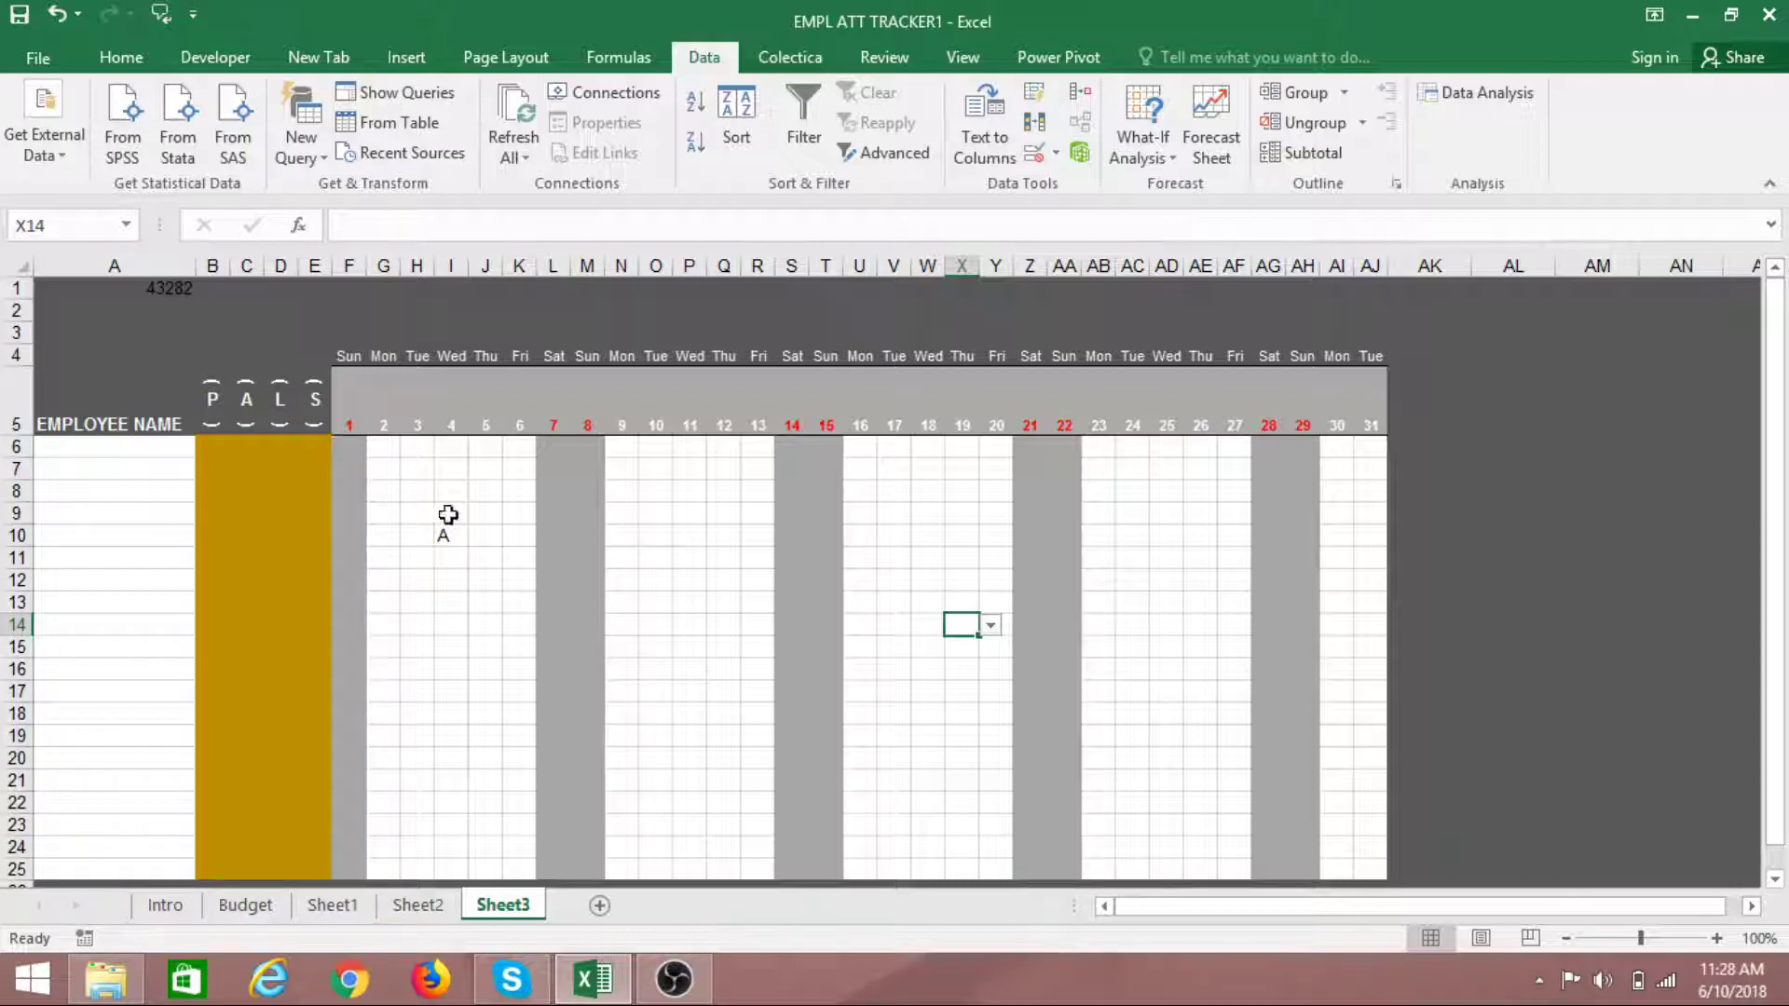
Check the colour coding of the attendance codes in the June 2018 tracker on Sheet2, and return to Sheet3
left_click(358, 447)
left_click_drag(390, 453, 1361, 863)
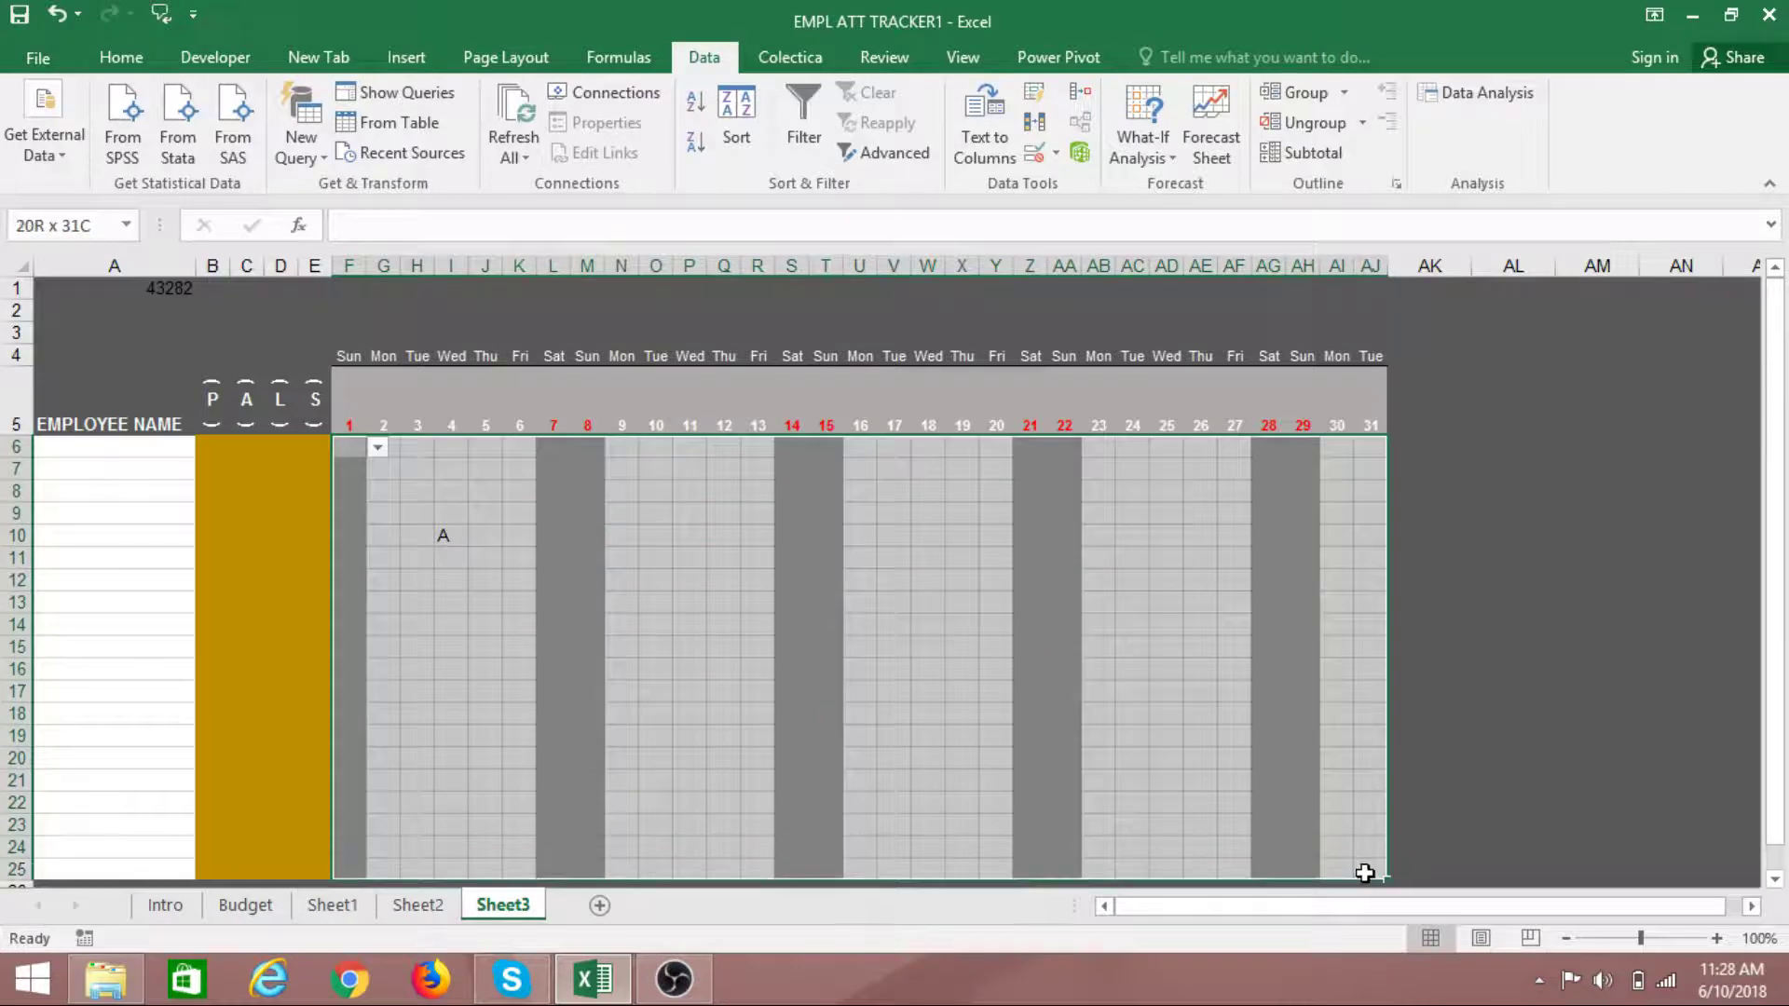
left_click(416, 909)
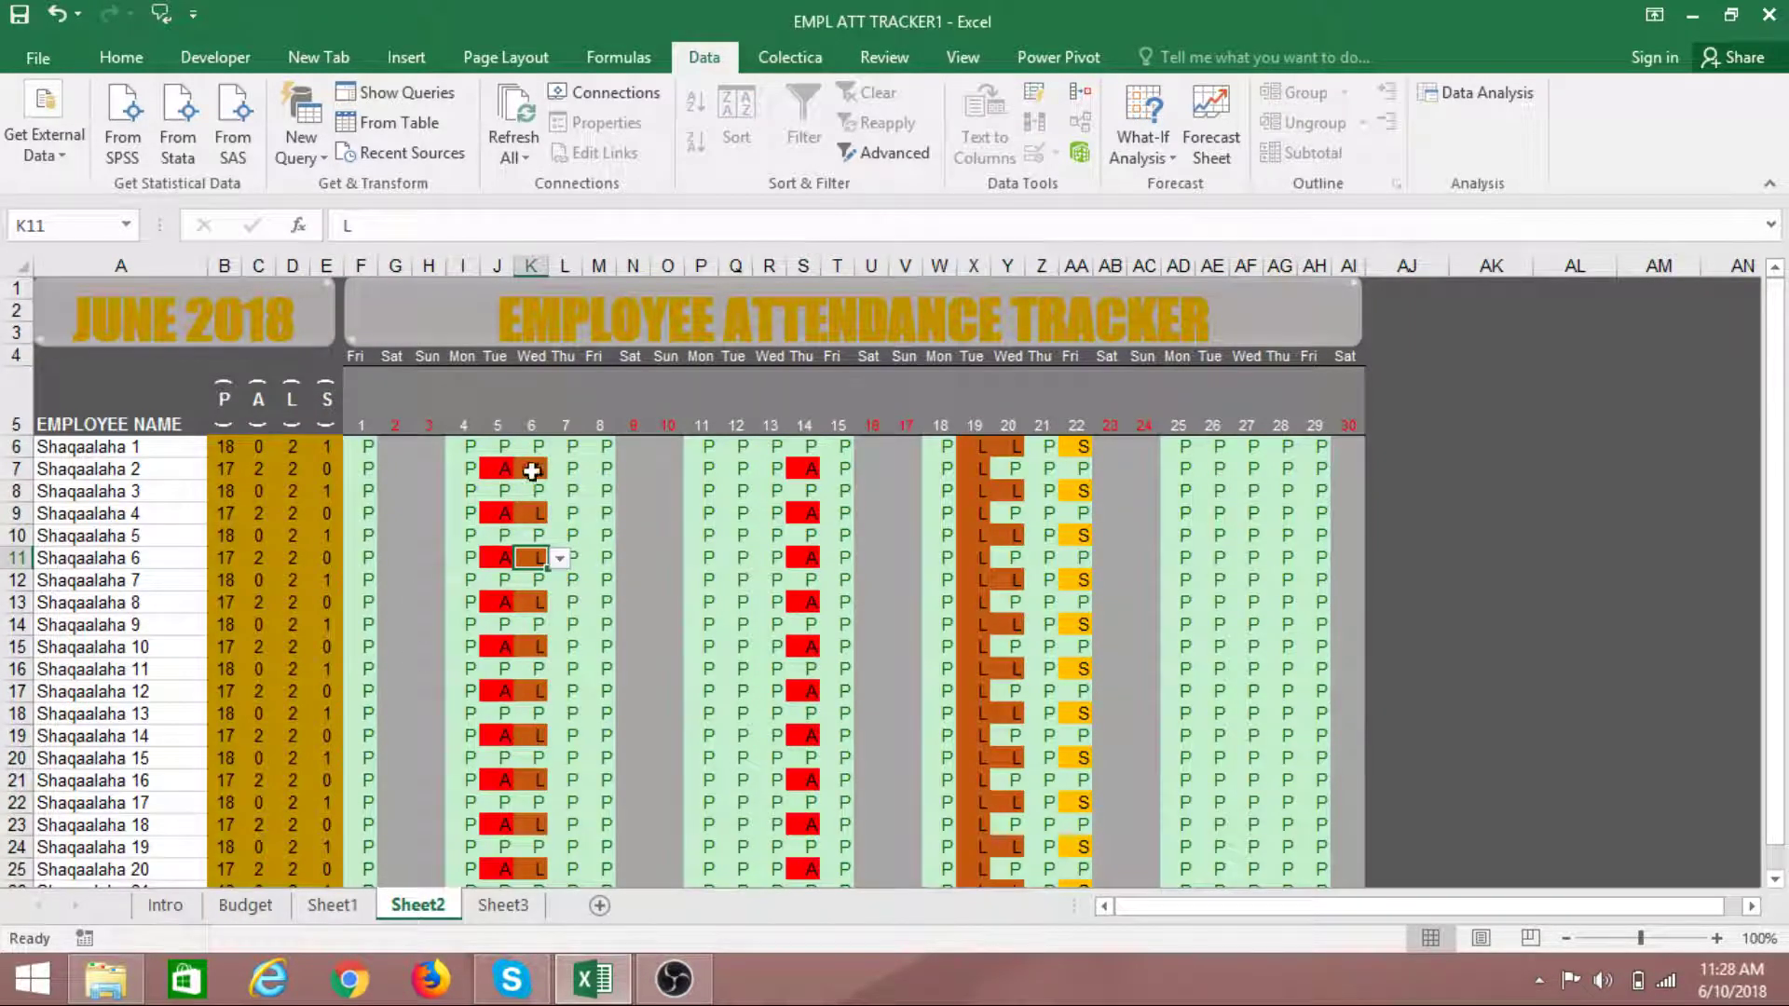
left_click(511, 908)
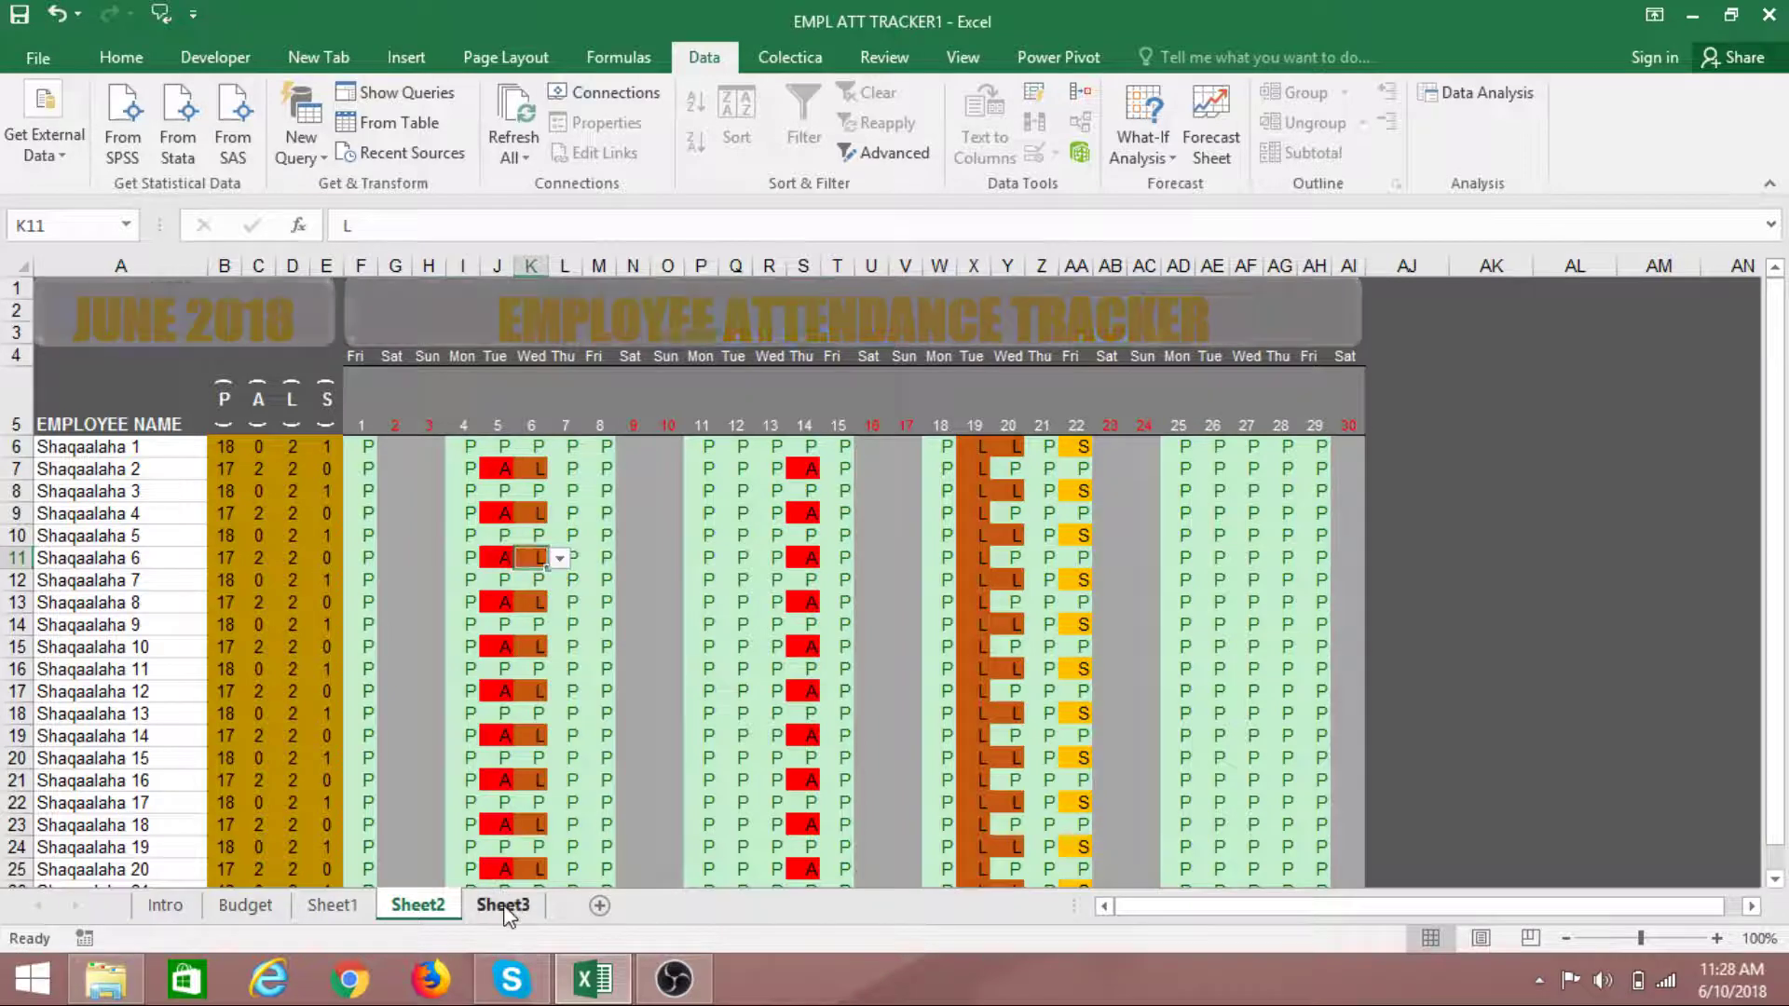
left_click(454, 541)
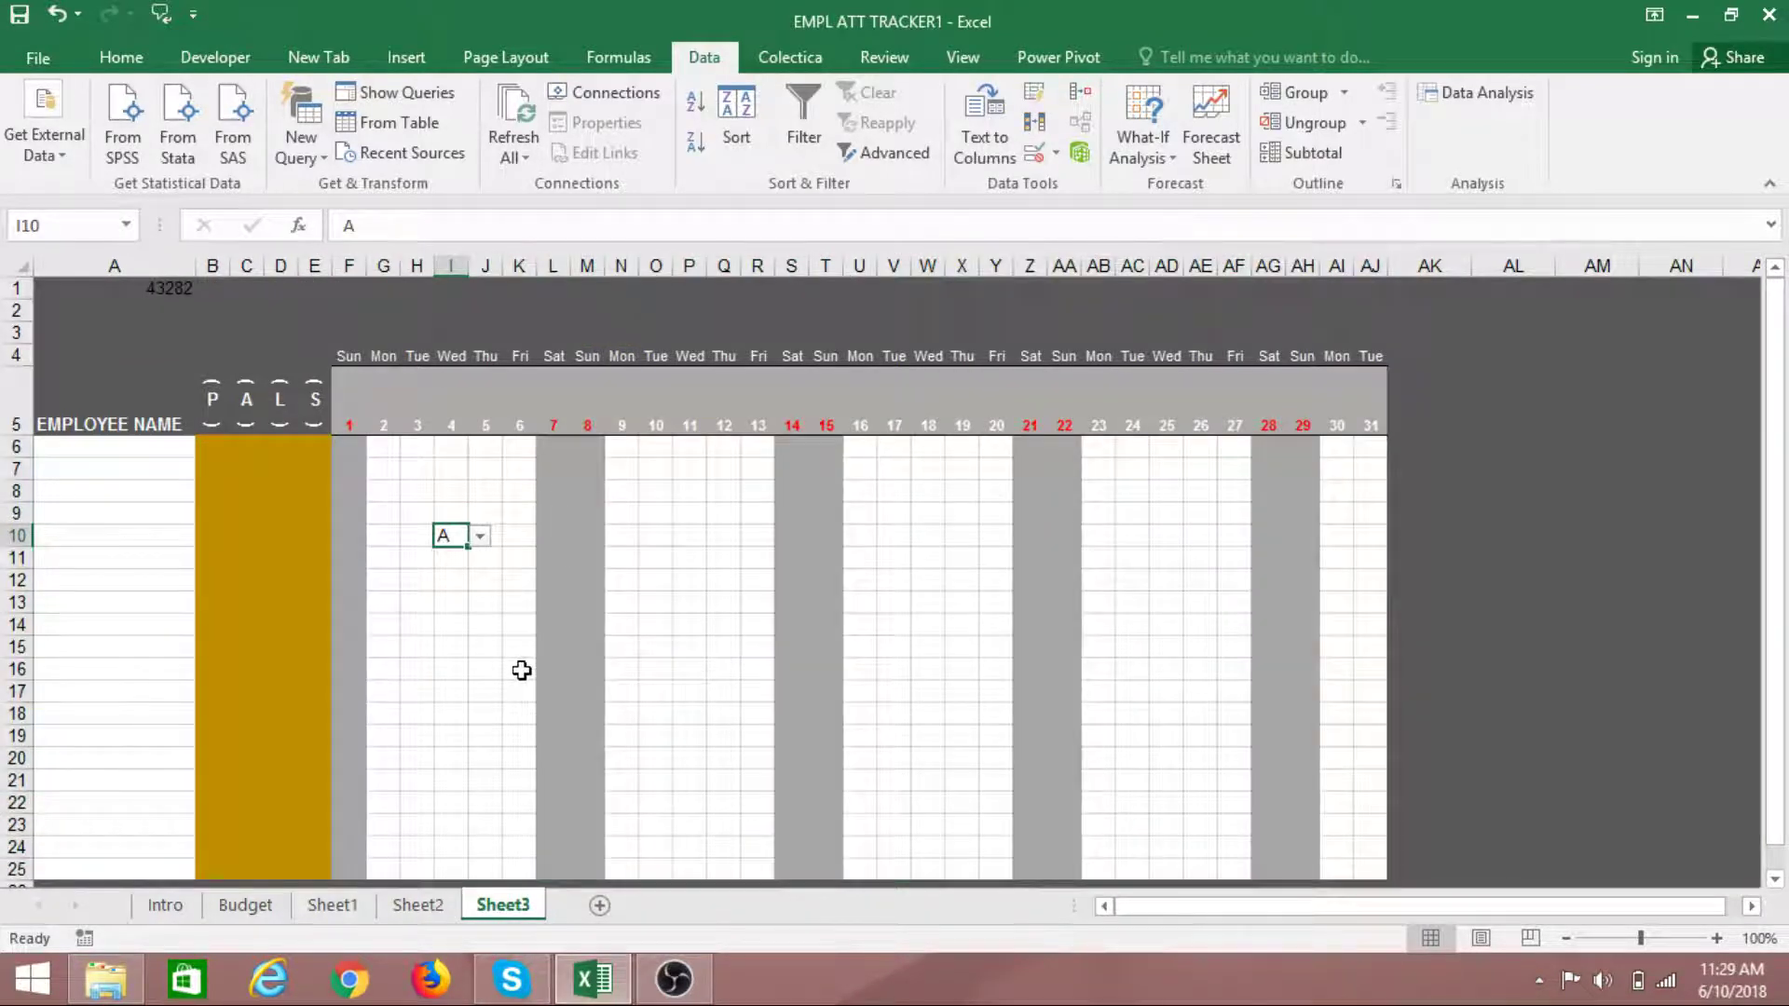
left_click(688, 624)
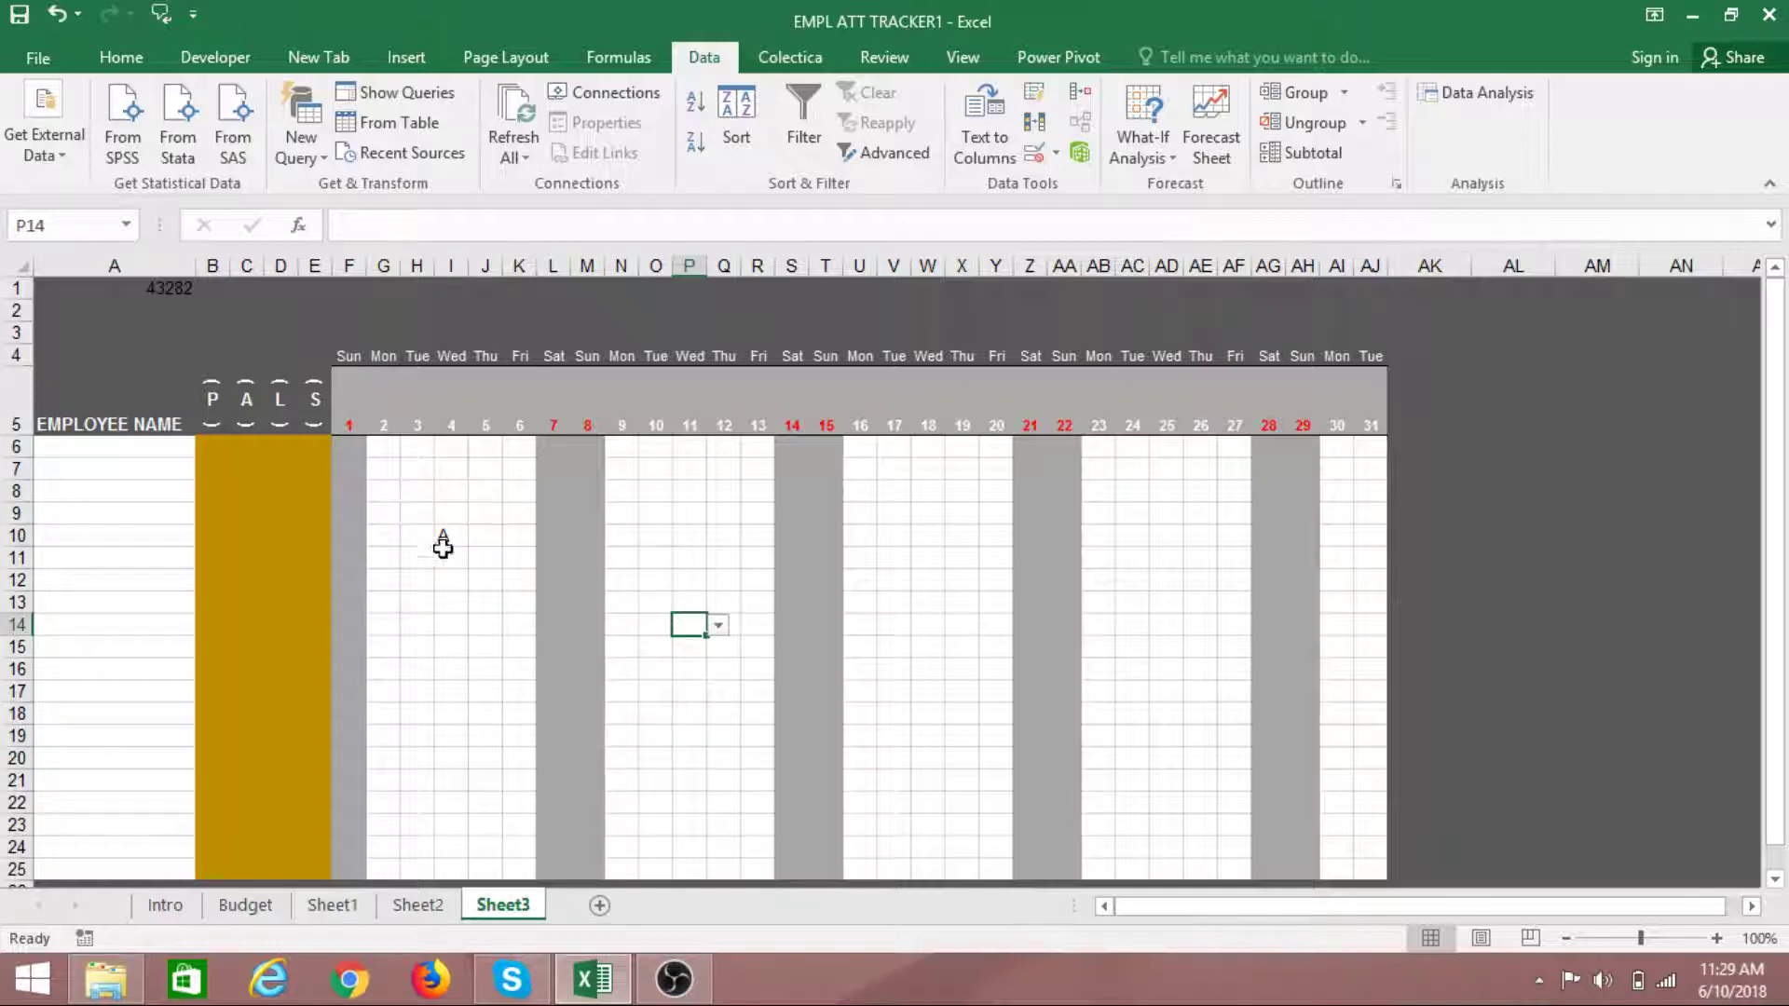
Add an Equal To conditional formatting rule to F6:AJ25 that fills cells containing P with solid green
left_click_drag(363, 445, 1366, 871)
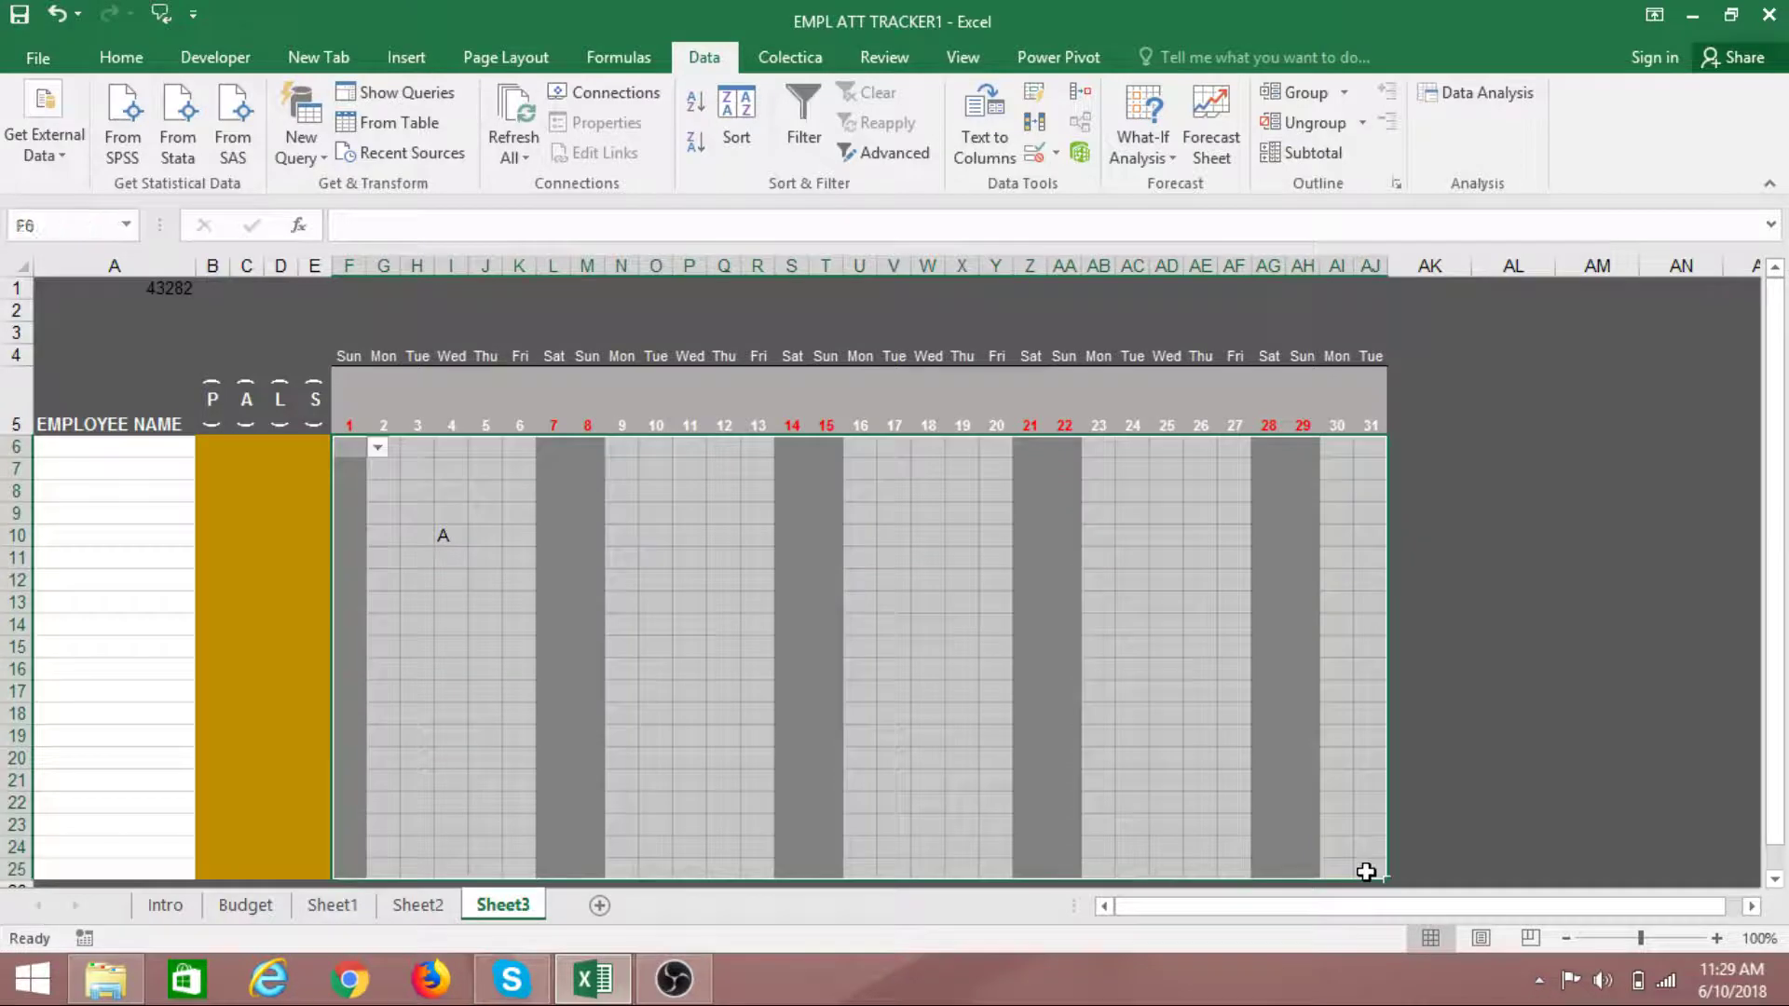
left_click(119, 59)
left_click(1052, 128)
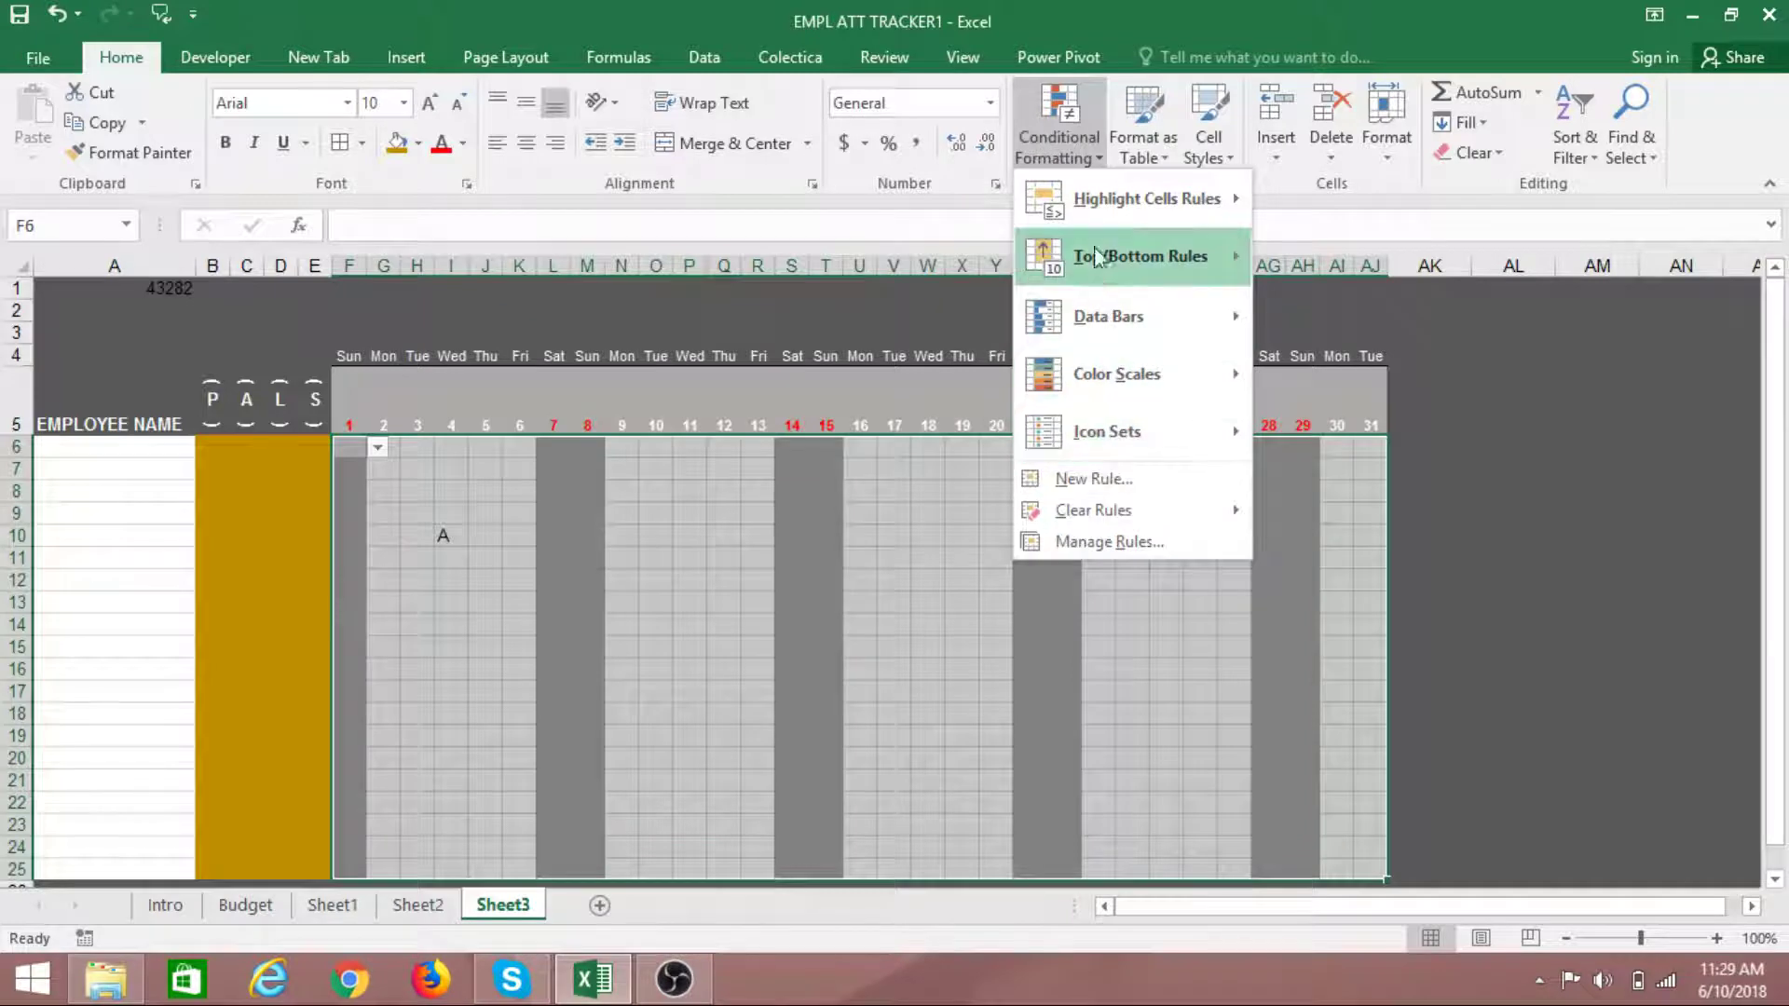
mouse_move(1092, 204)
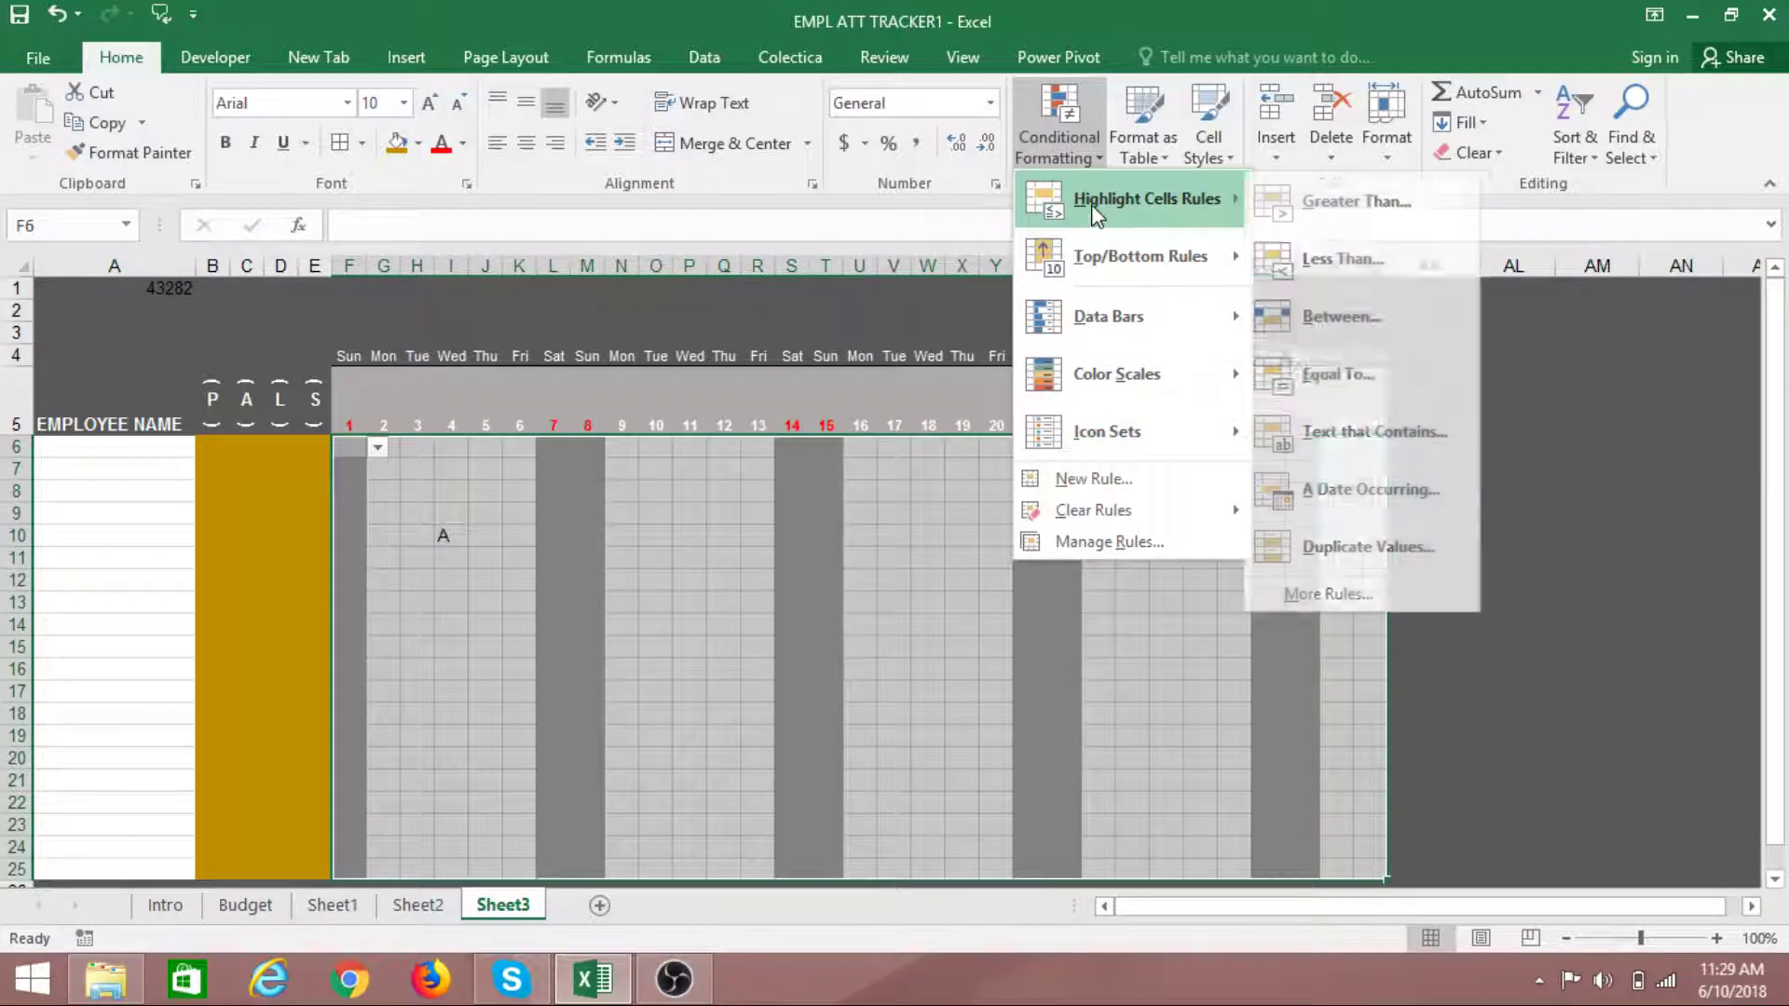
left_click(1391, 379)
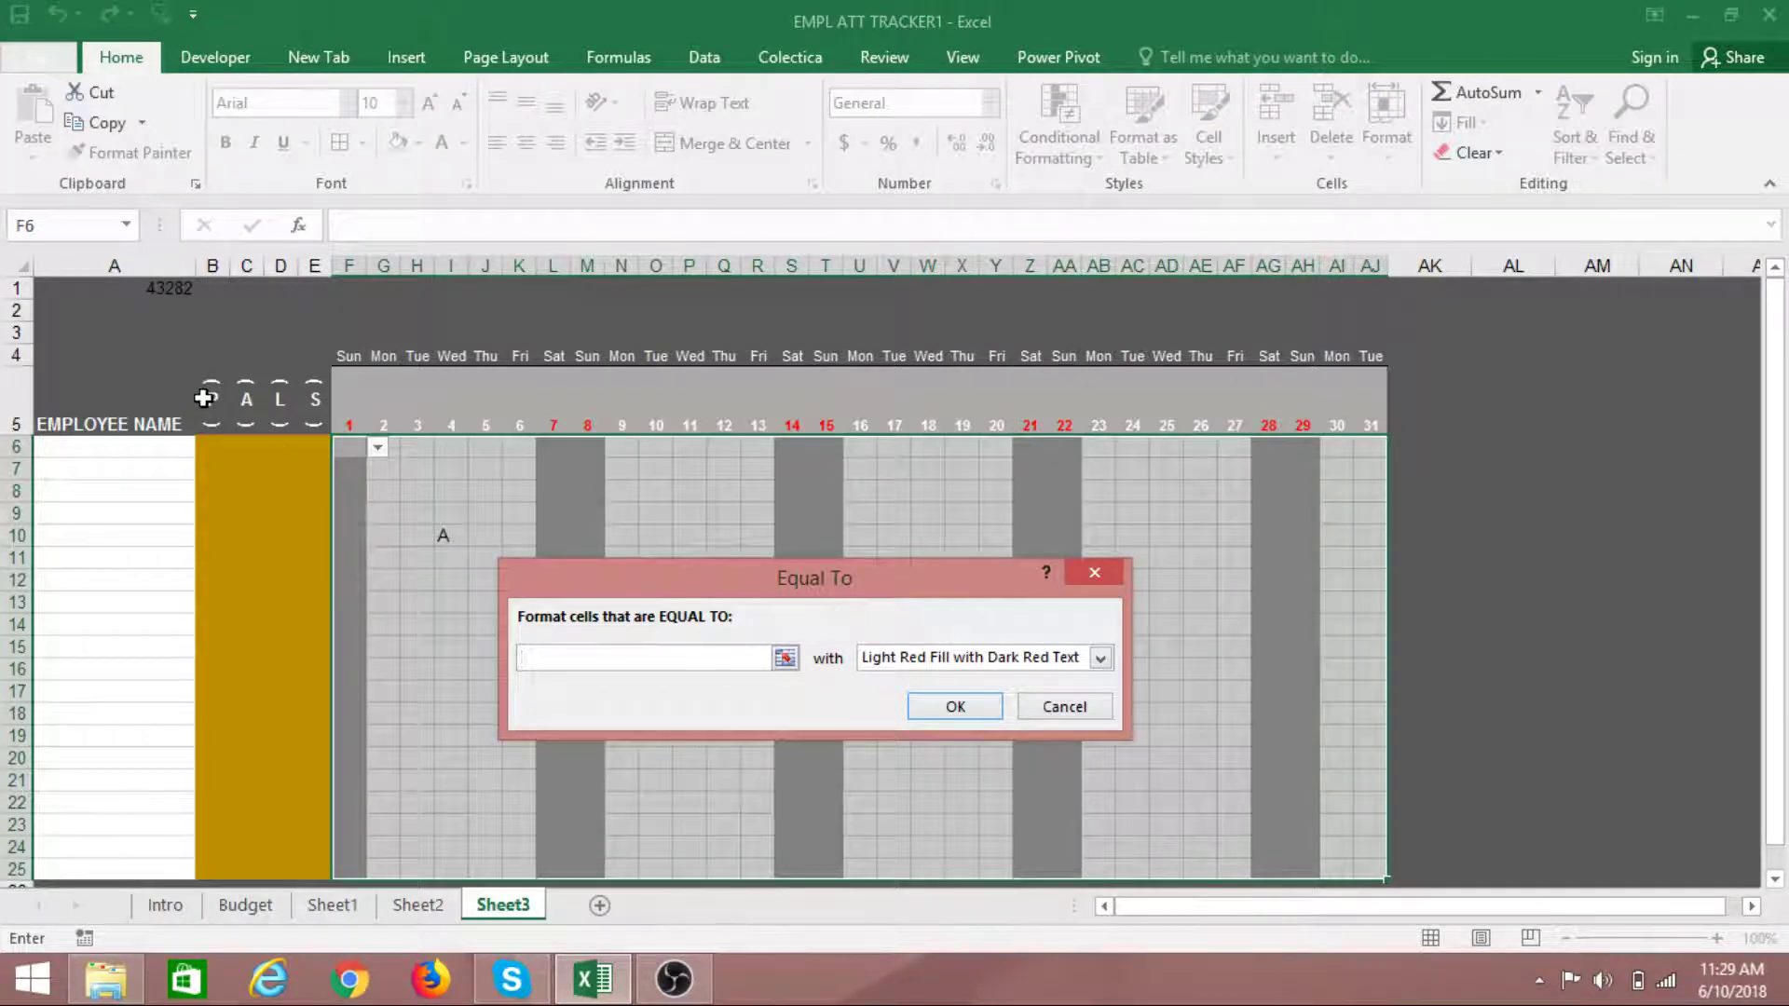
type("P")
left_click(1099, 664)
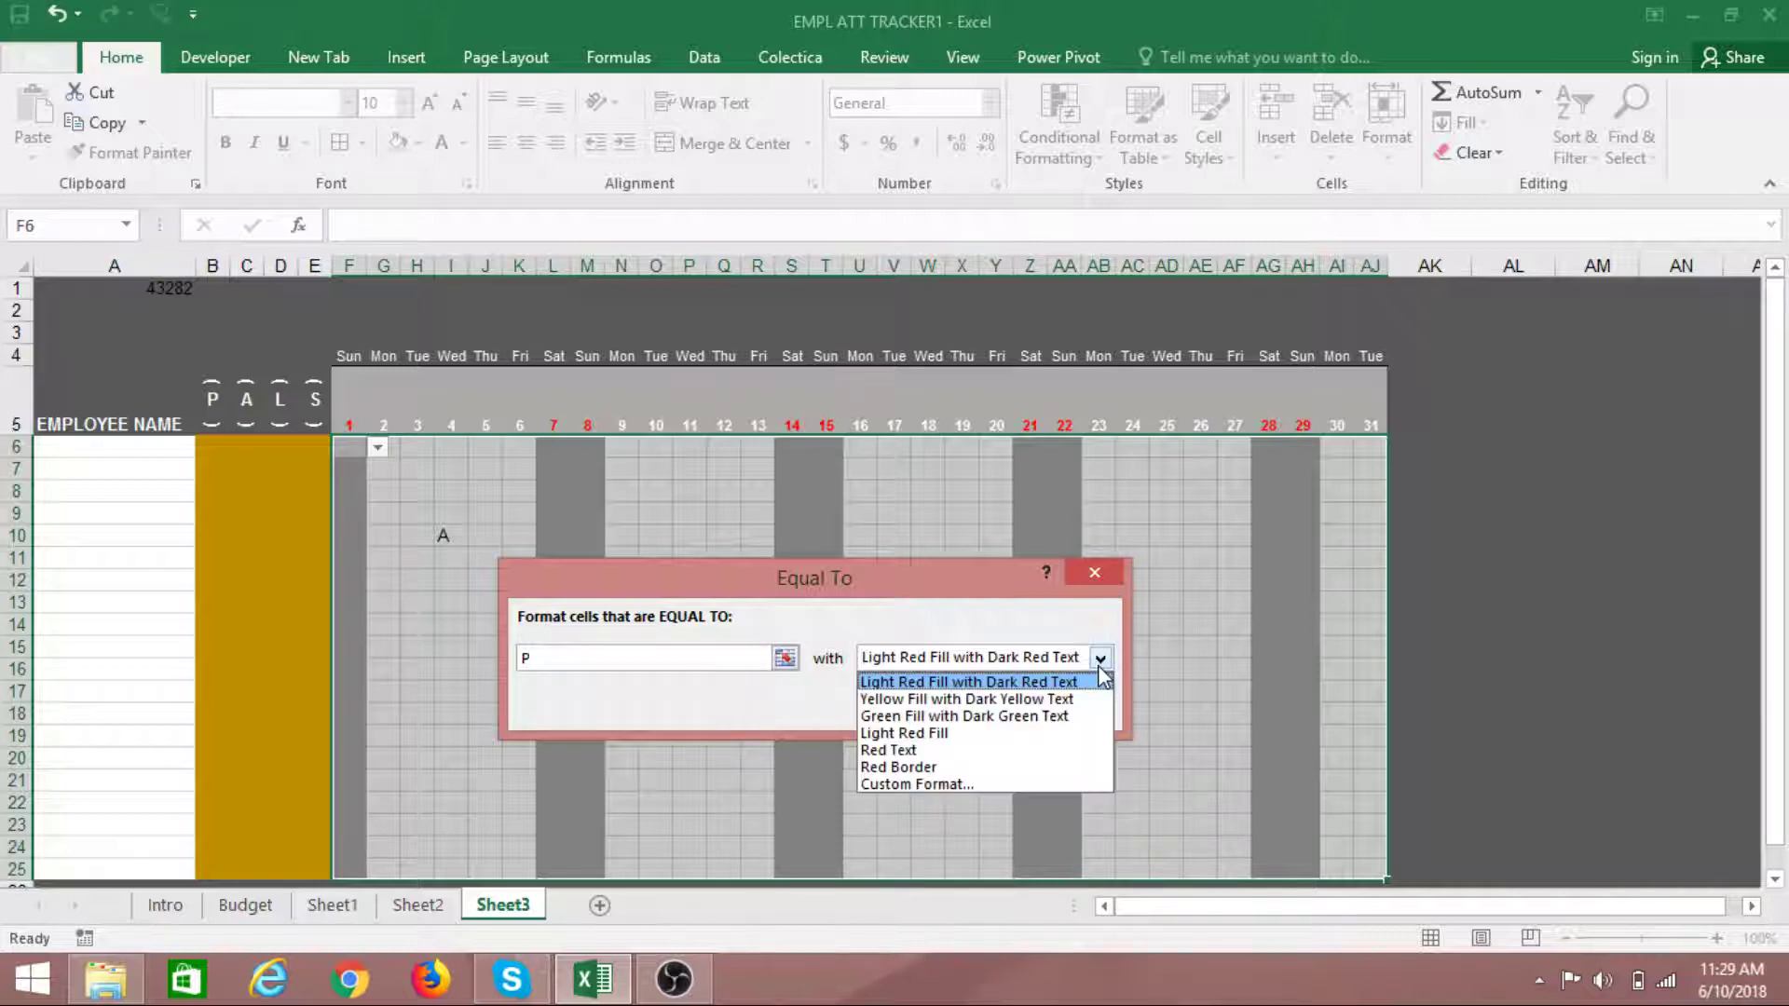
left_click(957, 782)
left_click(633, 592)
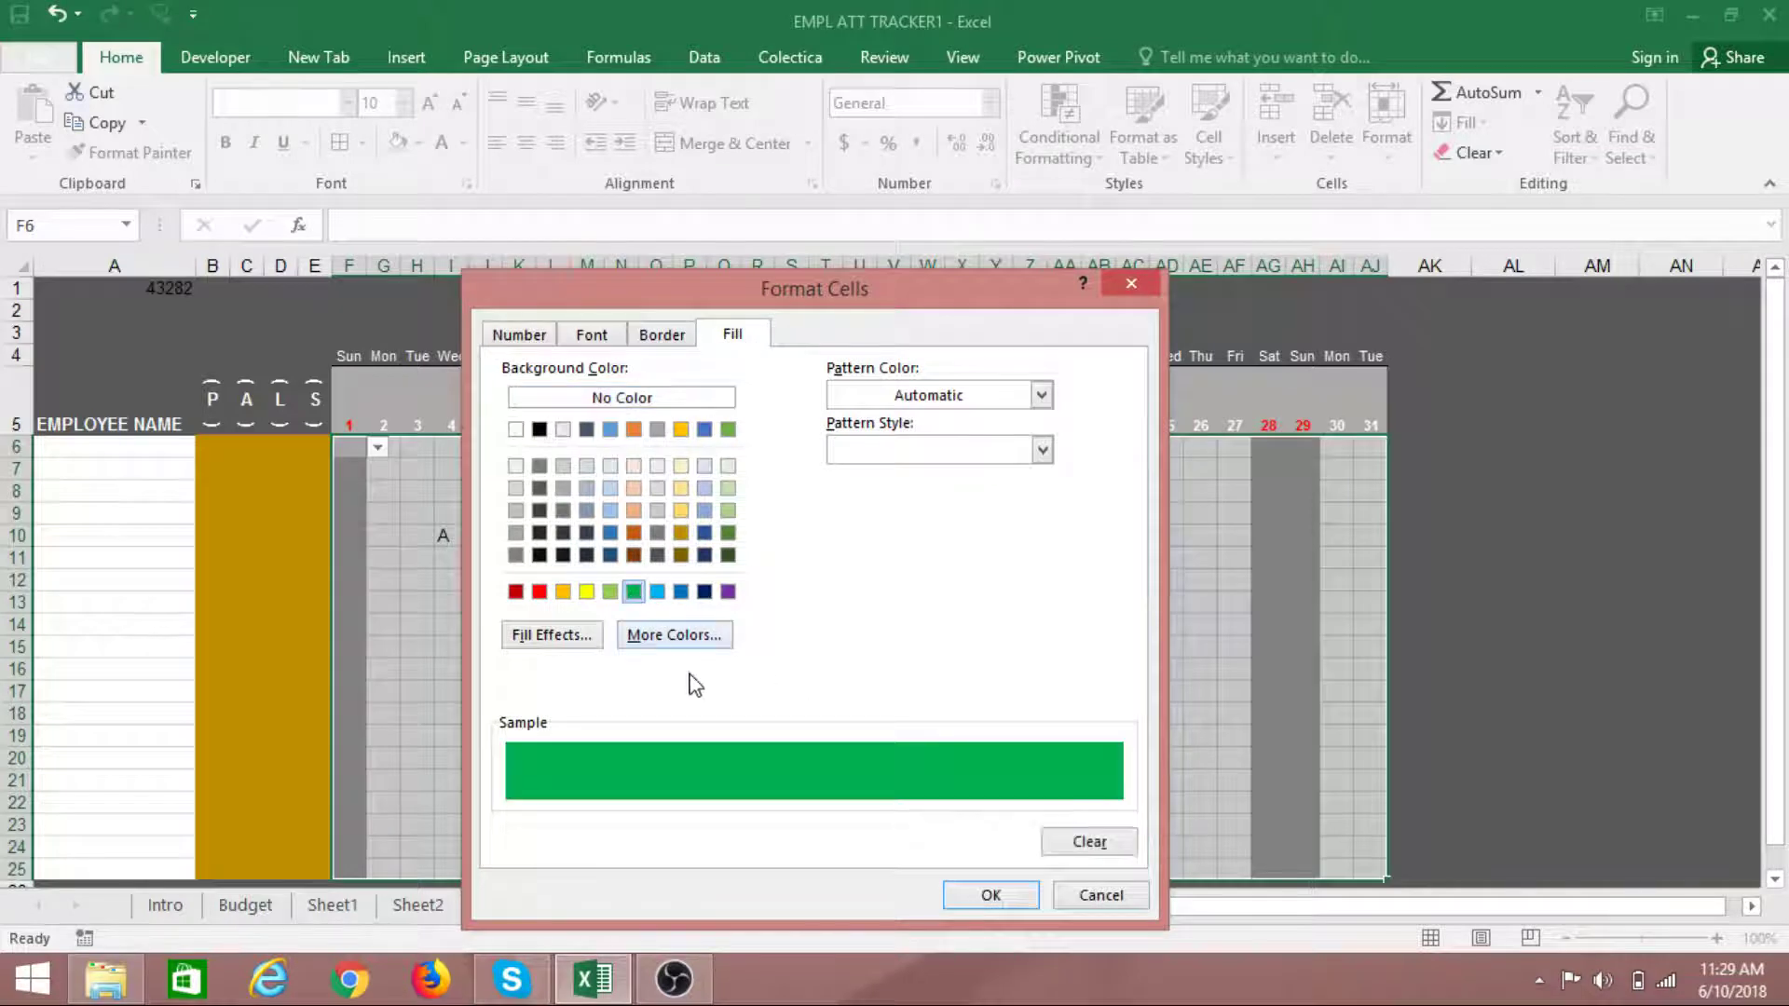
left_click(987, 896)
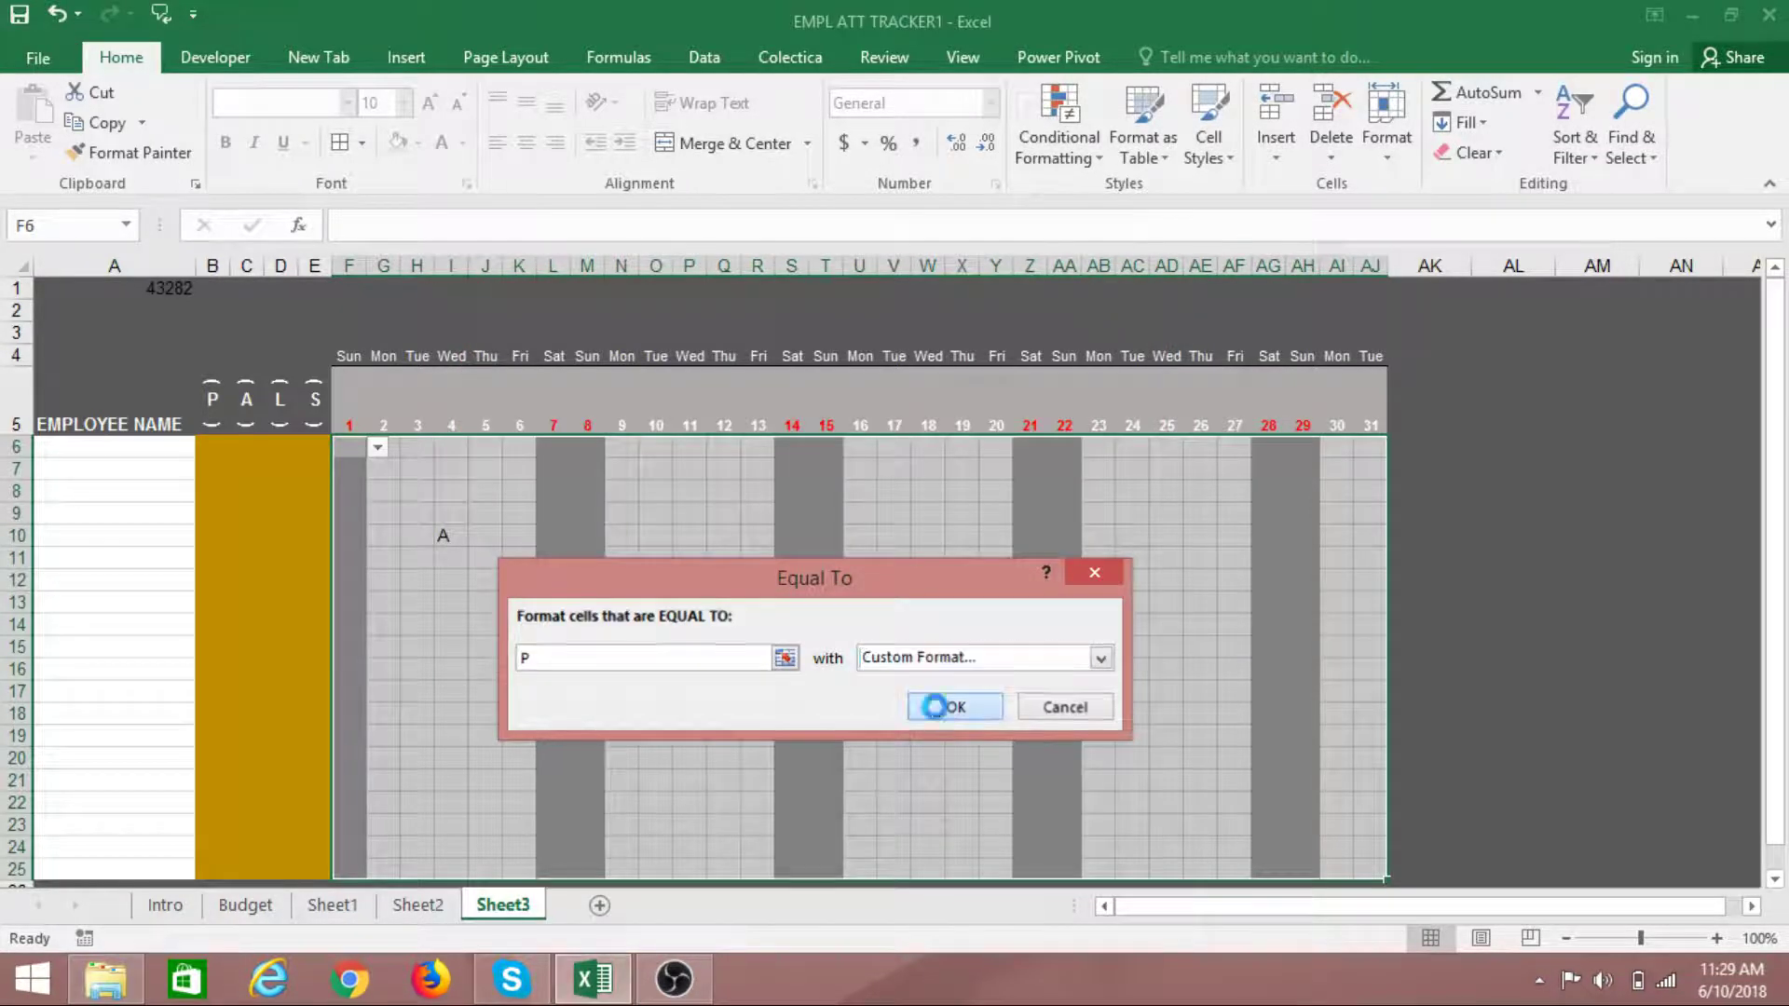
left_click(938, 716)
Open another Equal To highlight rule for the day cells F6:AJ25
left_click(1062, 116)
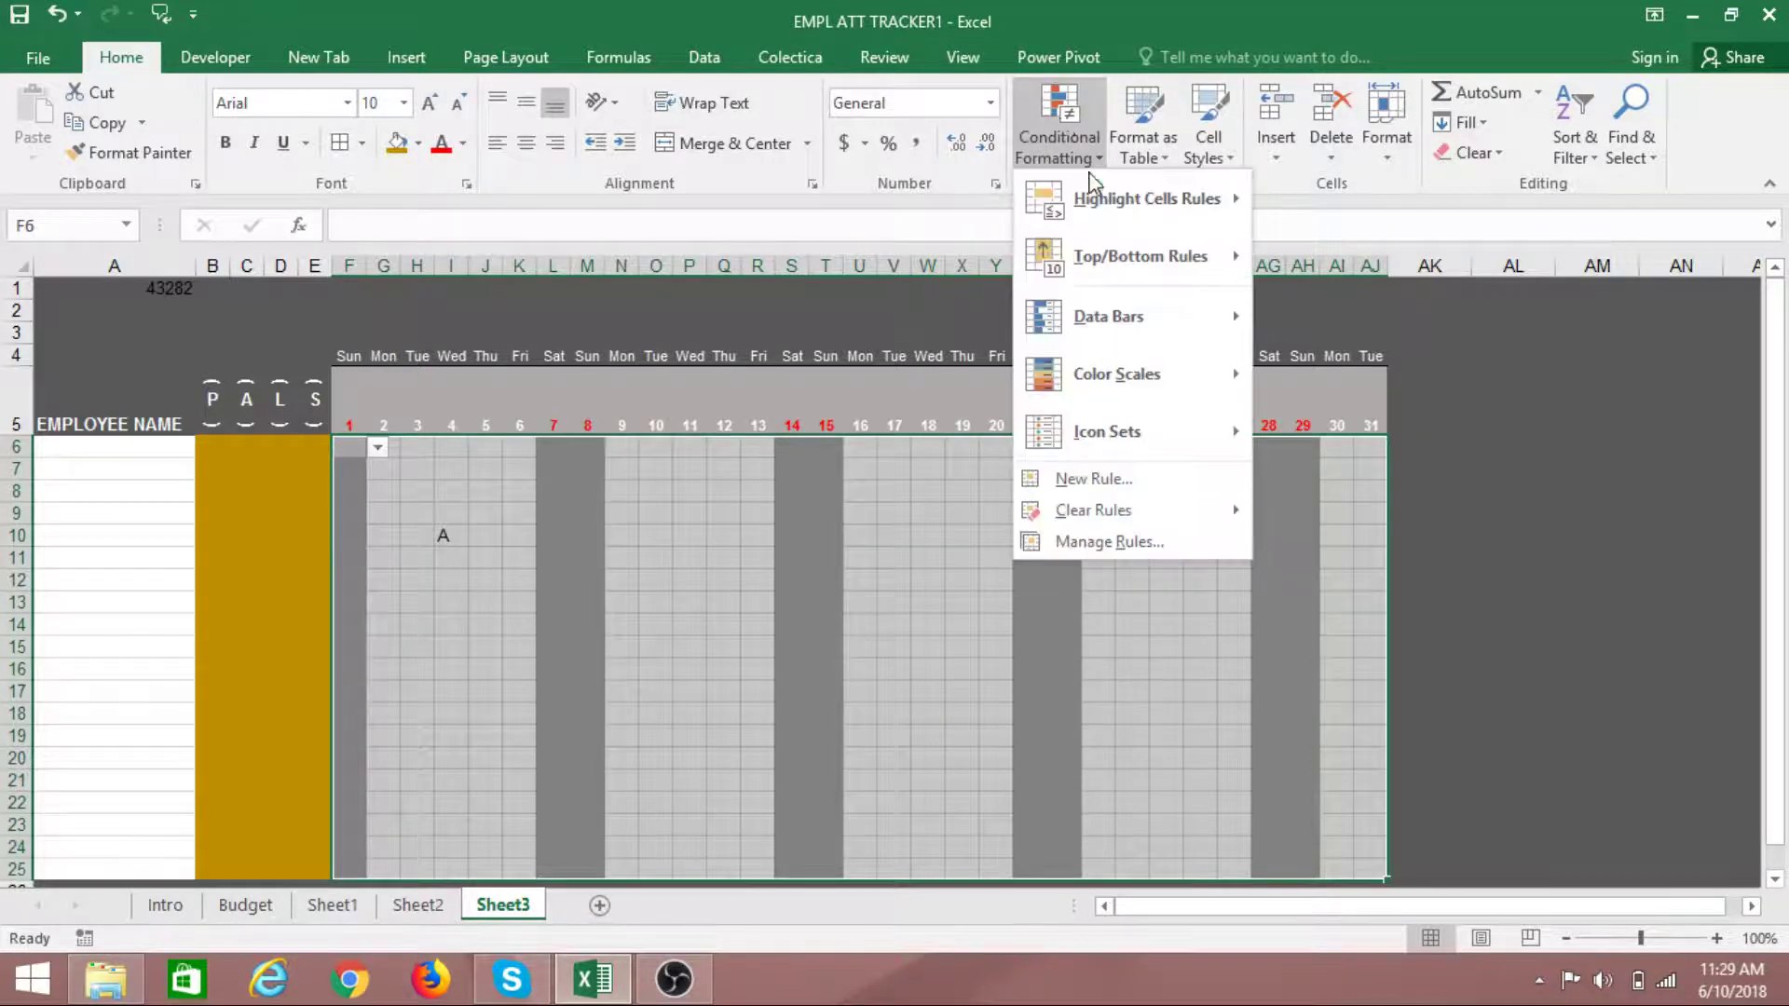
mouse_move(1146, 198)
left_click(1351, 377)
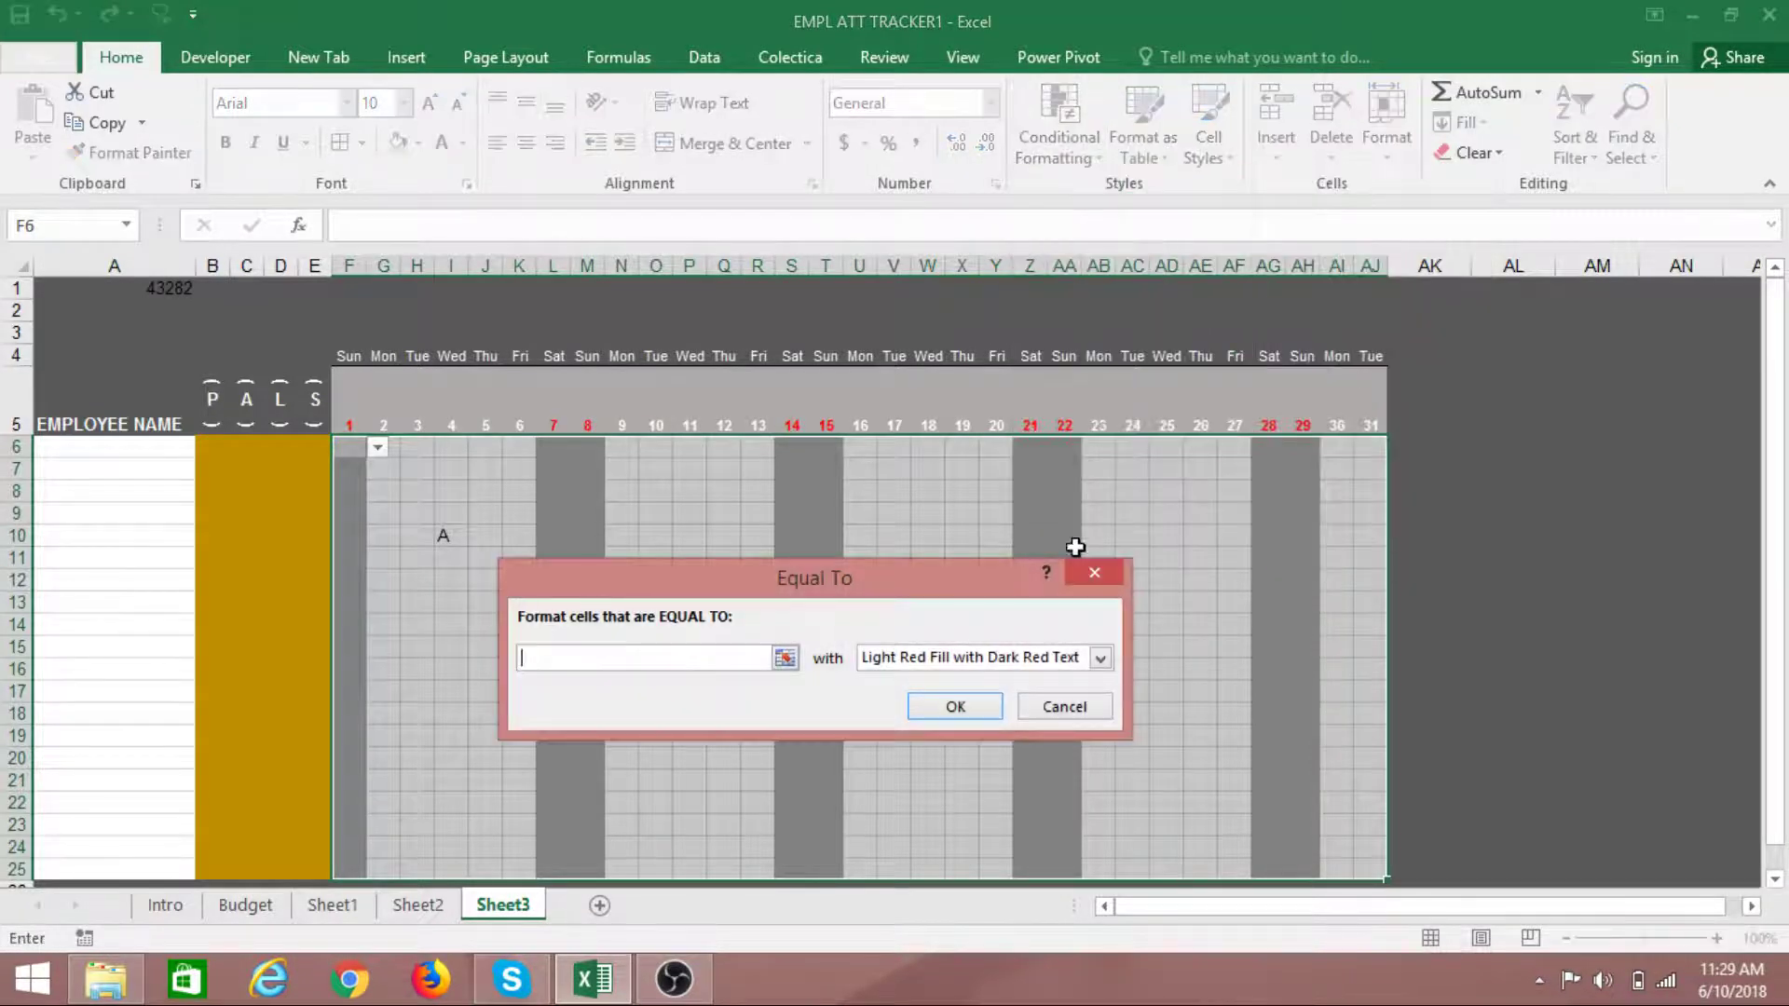
Add an Equal To conditional formatting rule that fills attendance grid cells containing A with red
type("A")
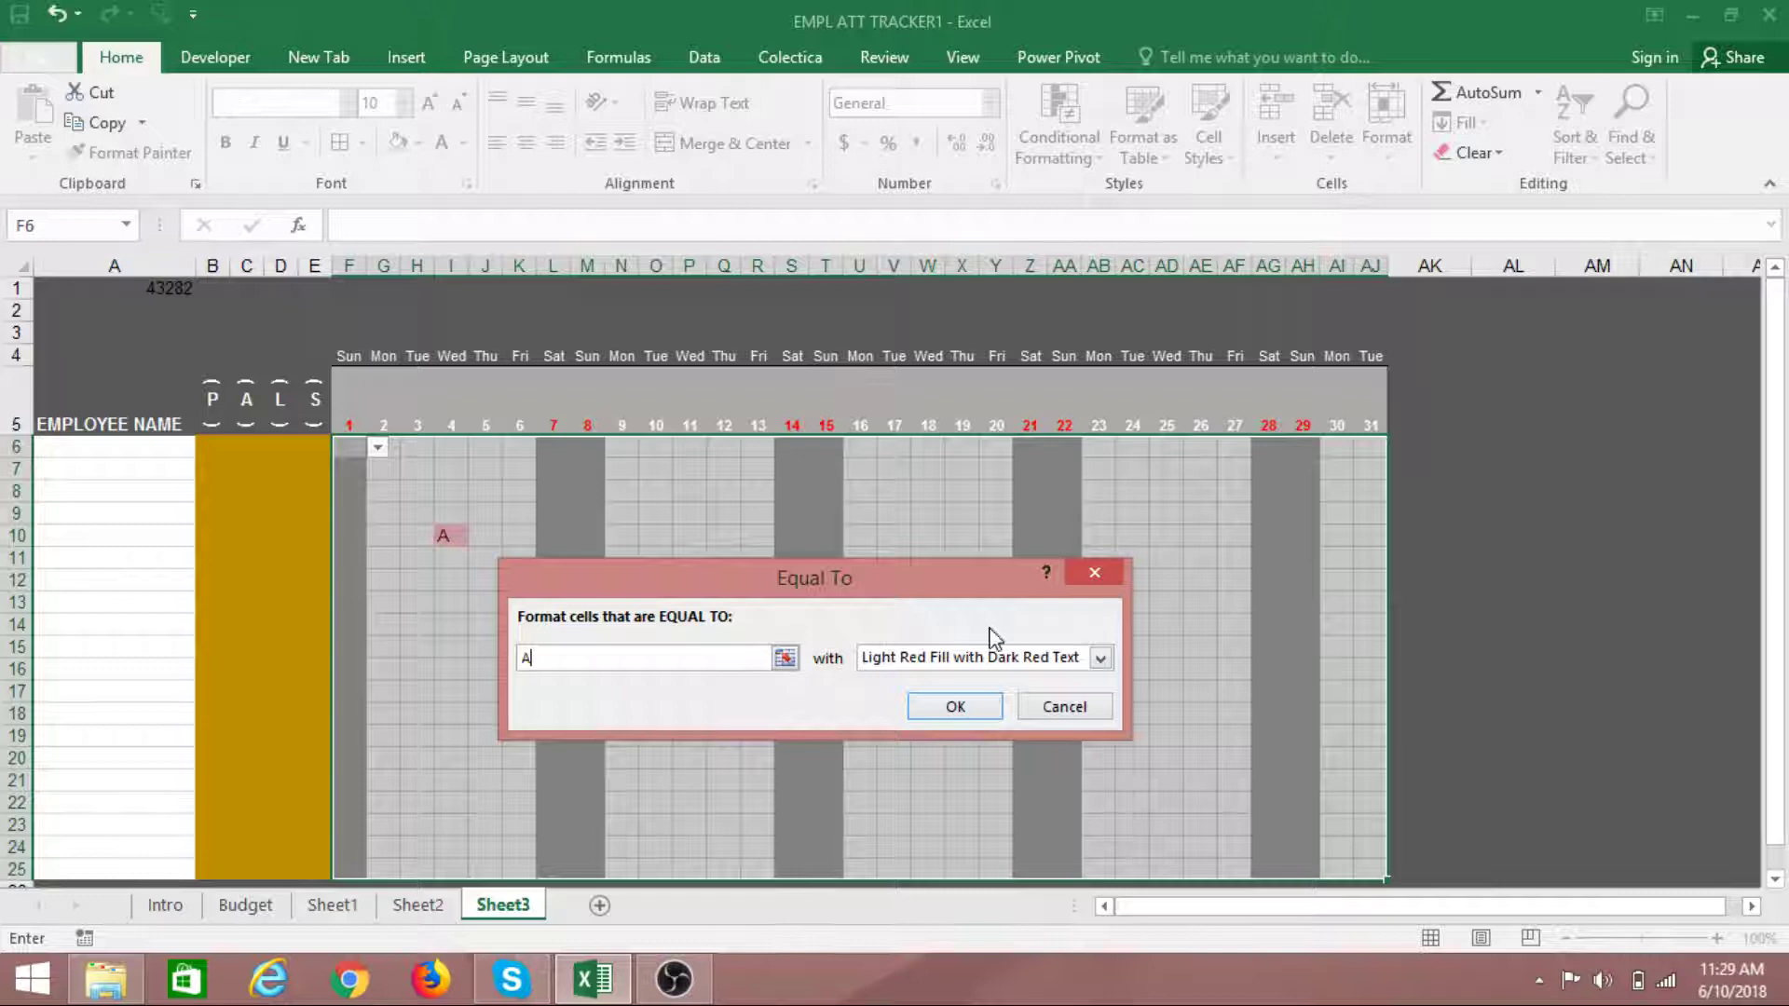
left_click(1101, 658)
left_click(922, 784)
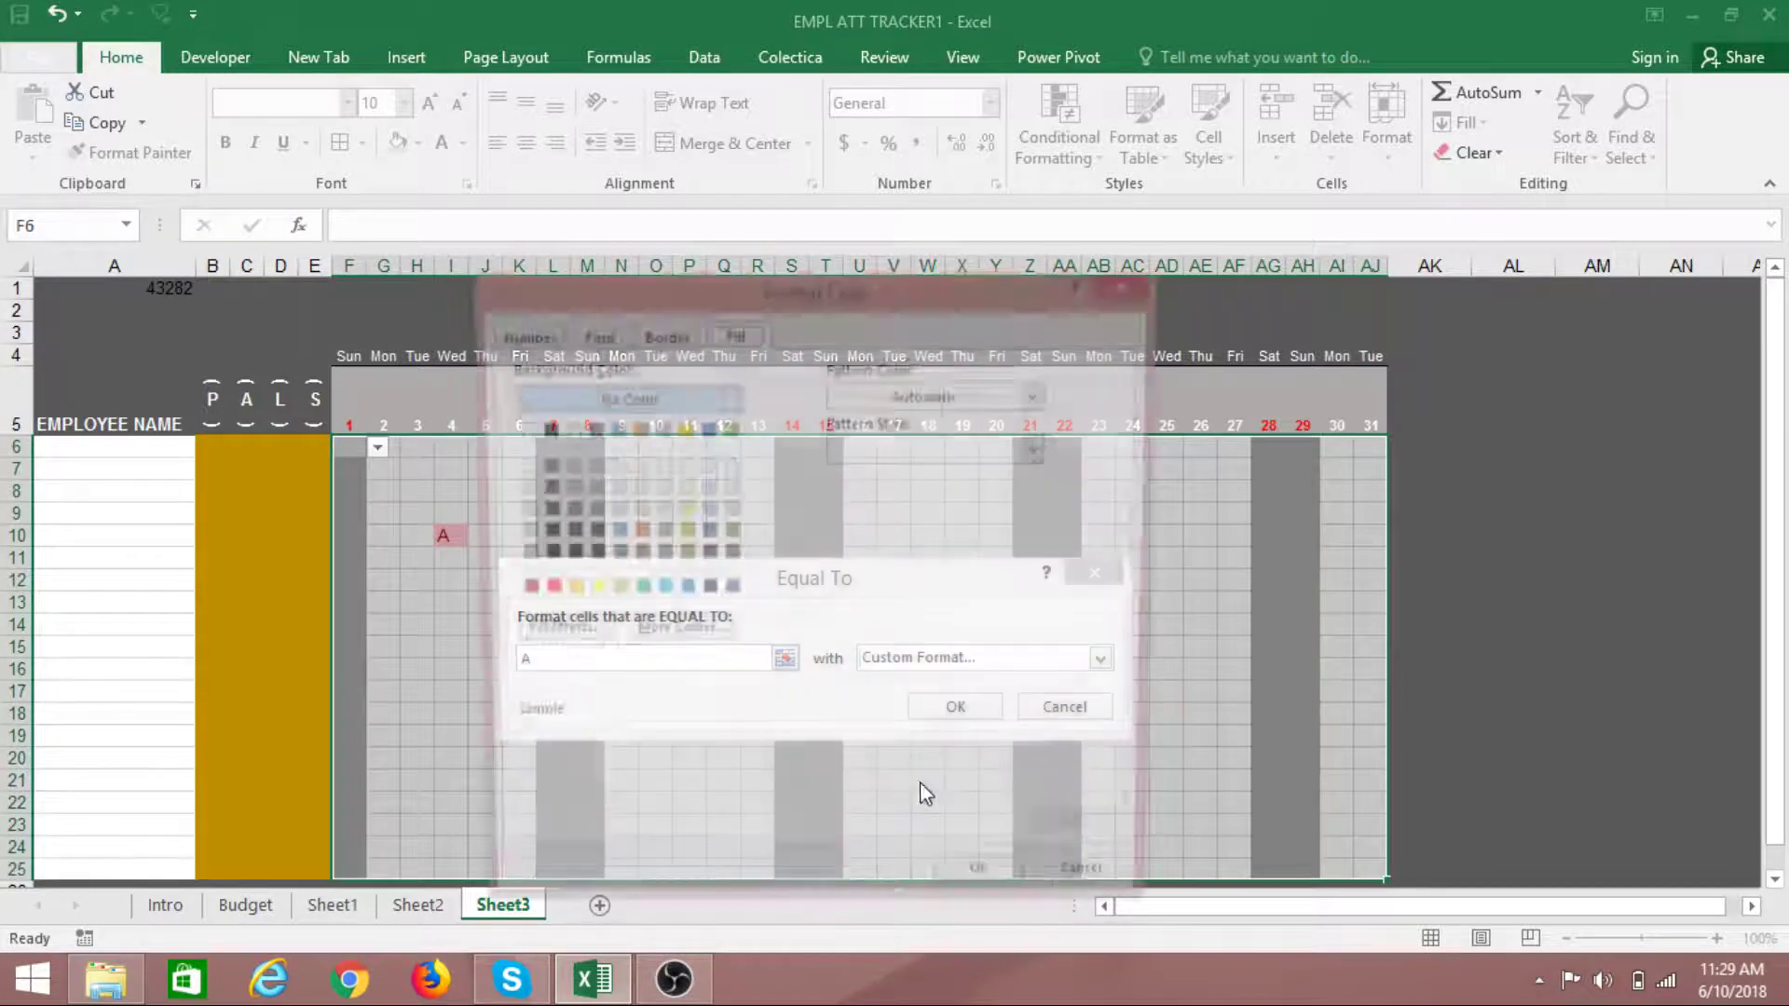
left_click(538, 590)
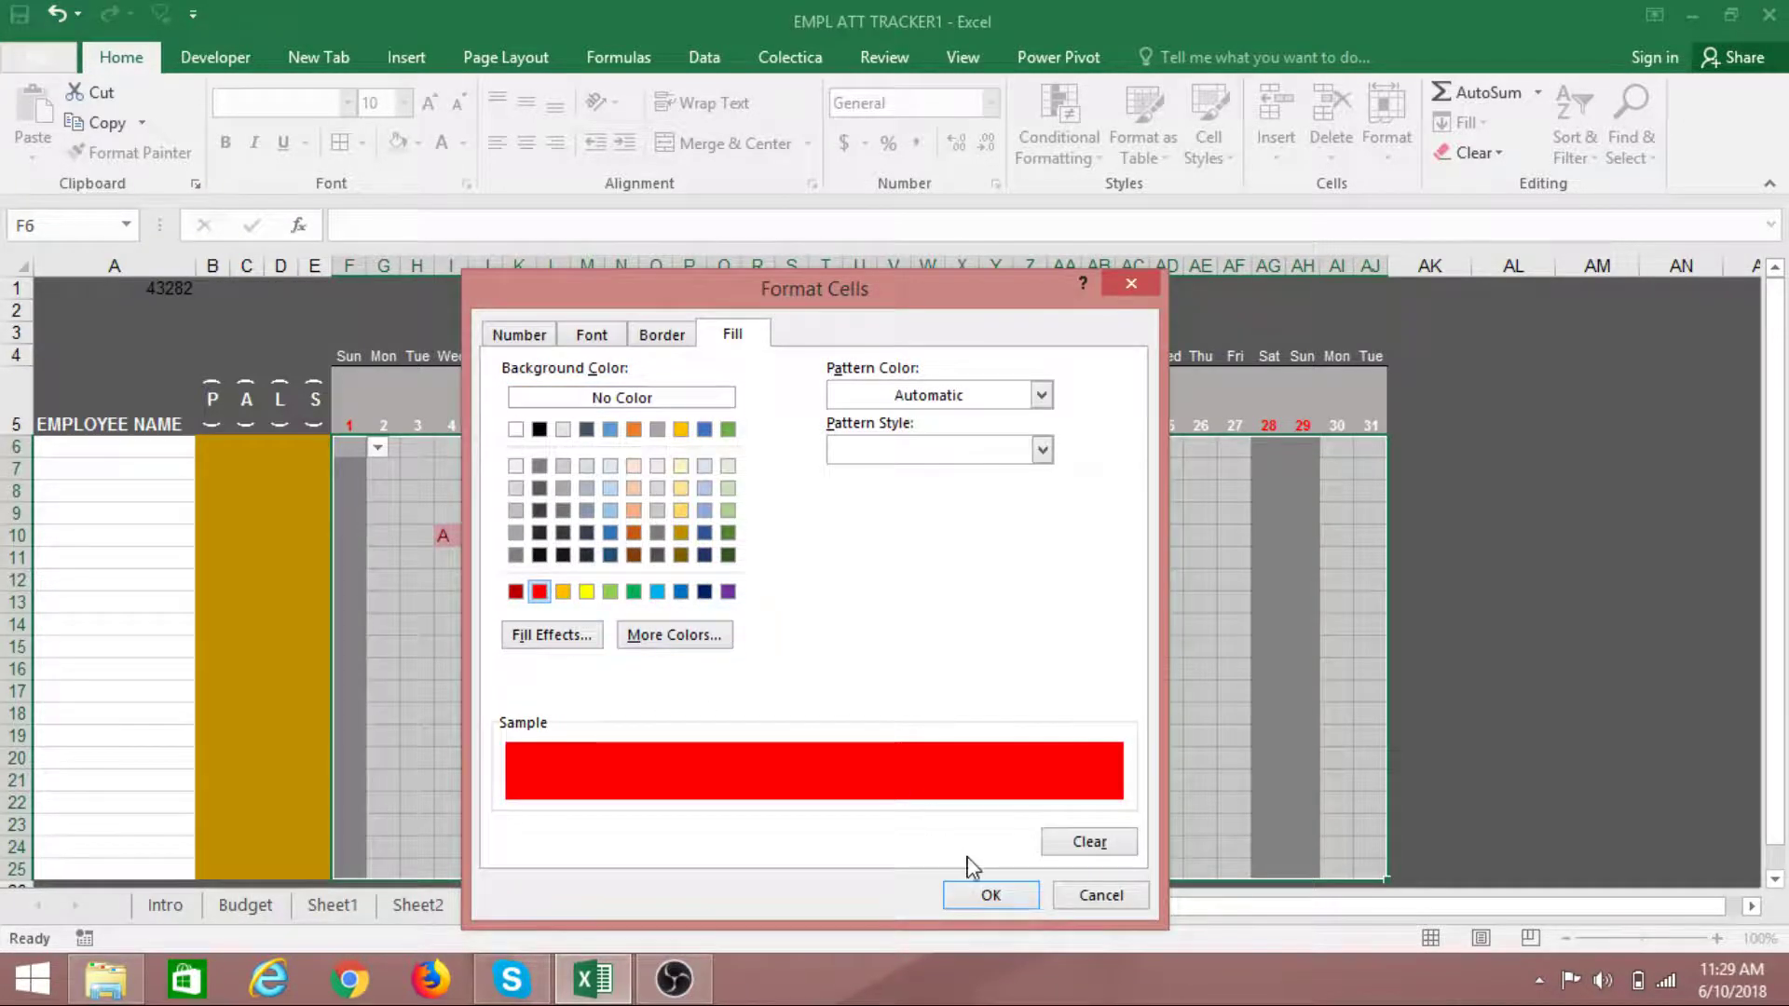
left_click(991, 894)
left_click(955, 707)
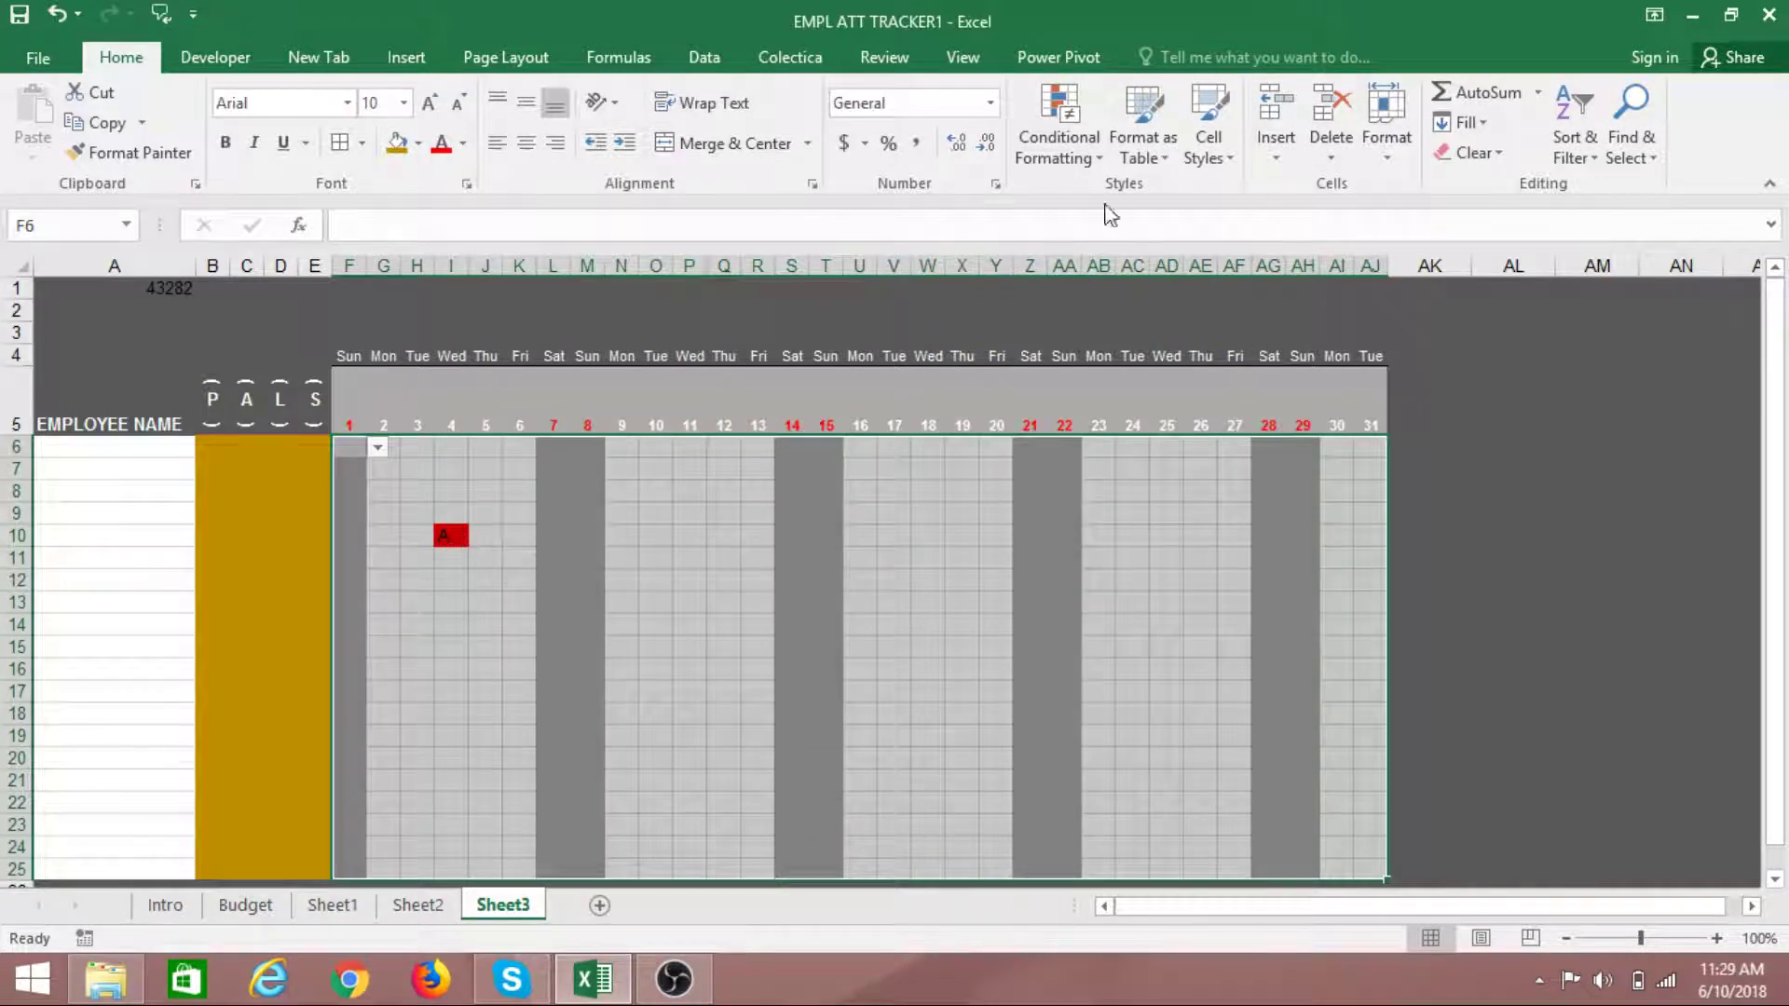
Add an Equal To highlight rule to the attendance grid that fills cells containing L with dark orange
left_click(1099, 131)
mouse_move(1148, 228)
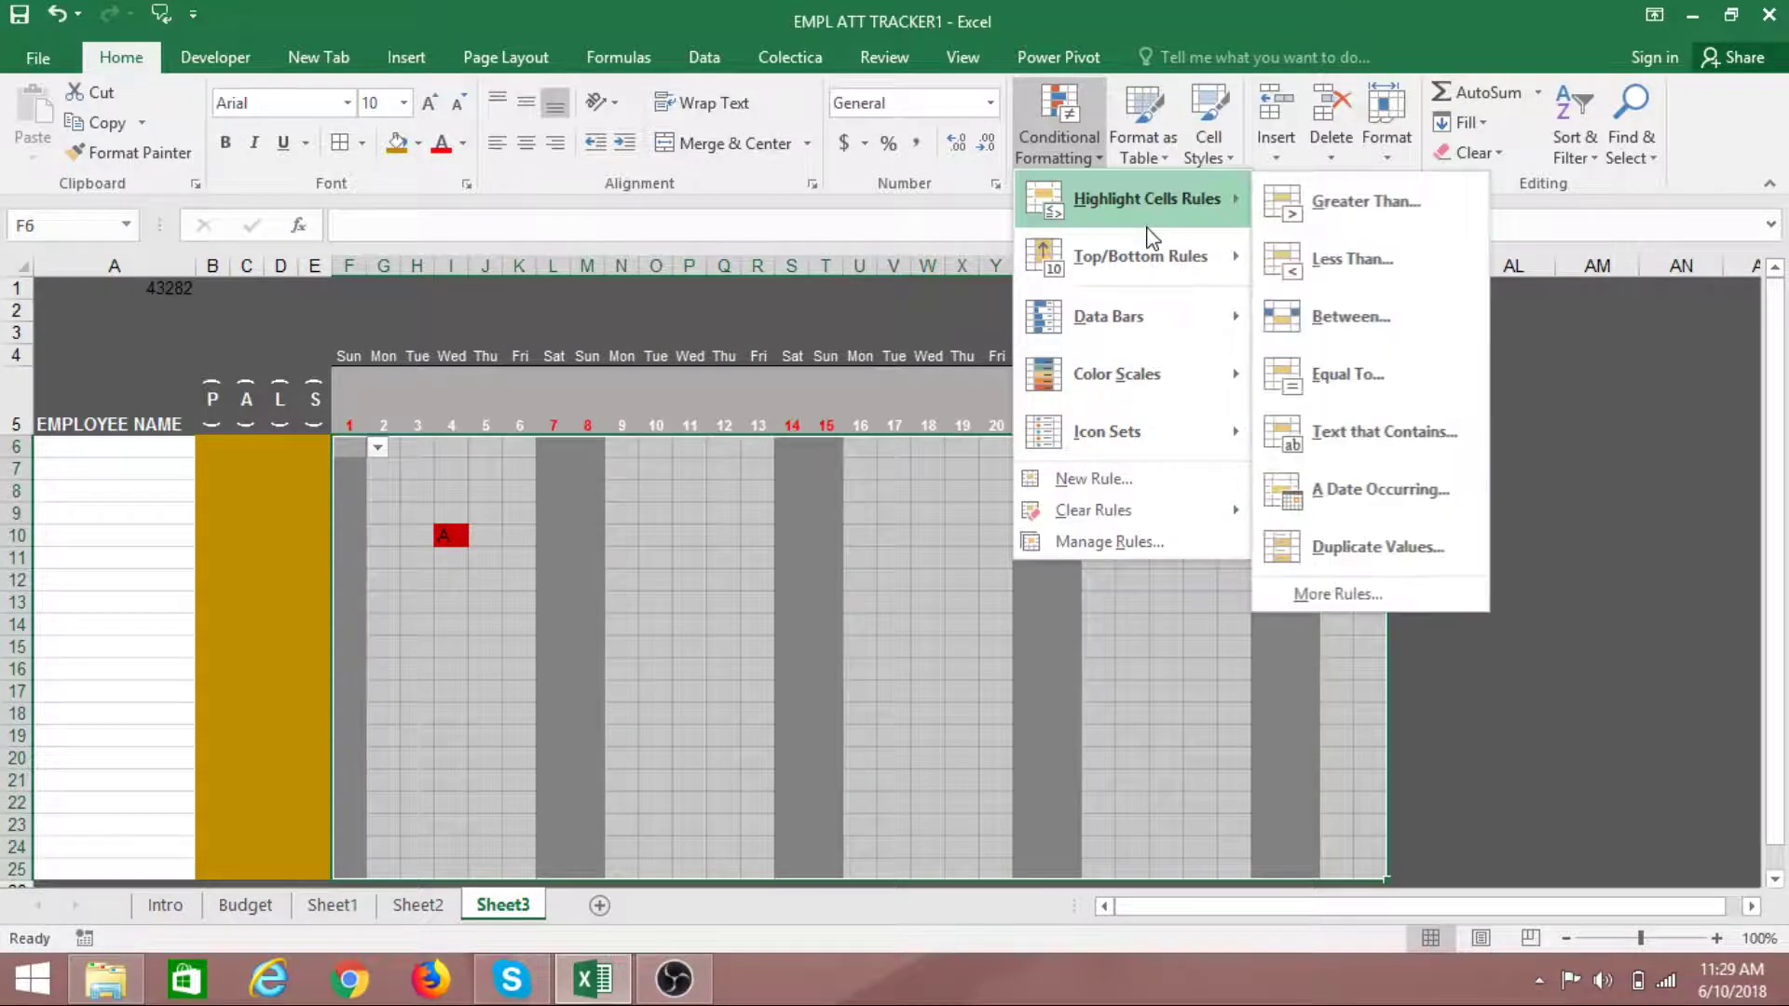
left_click(1355, 374)
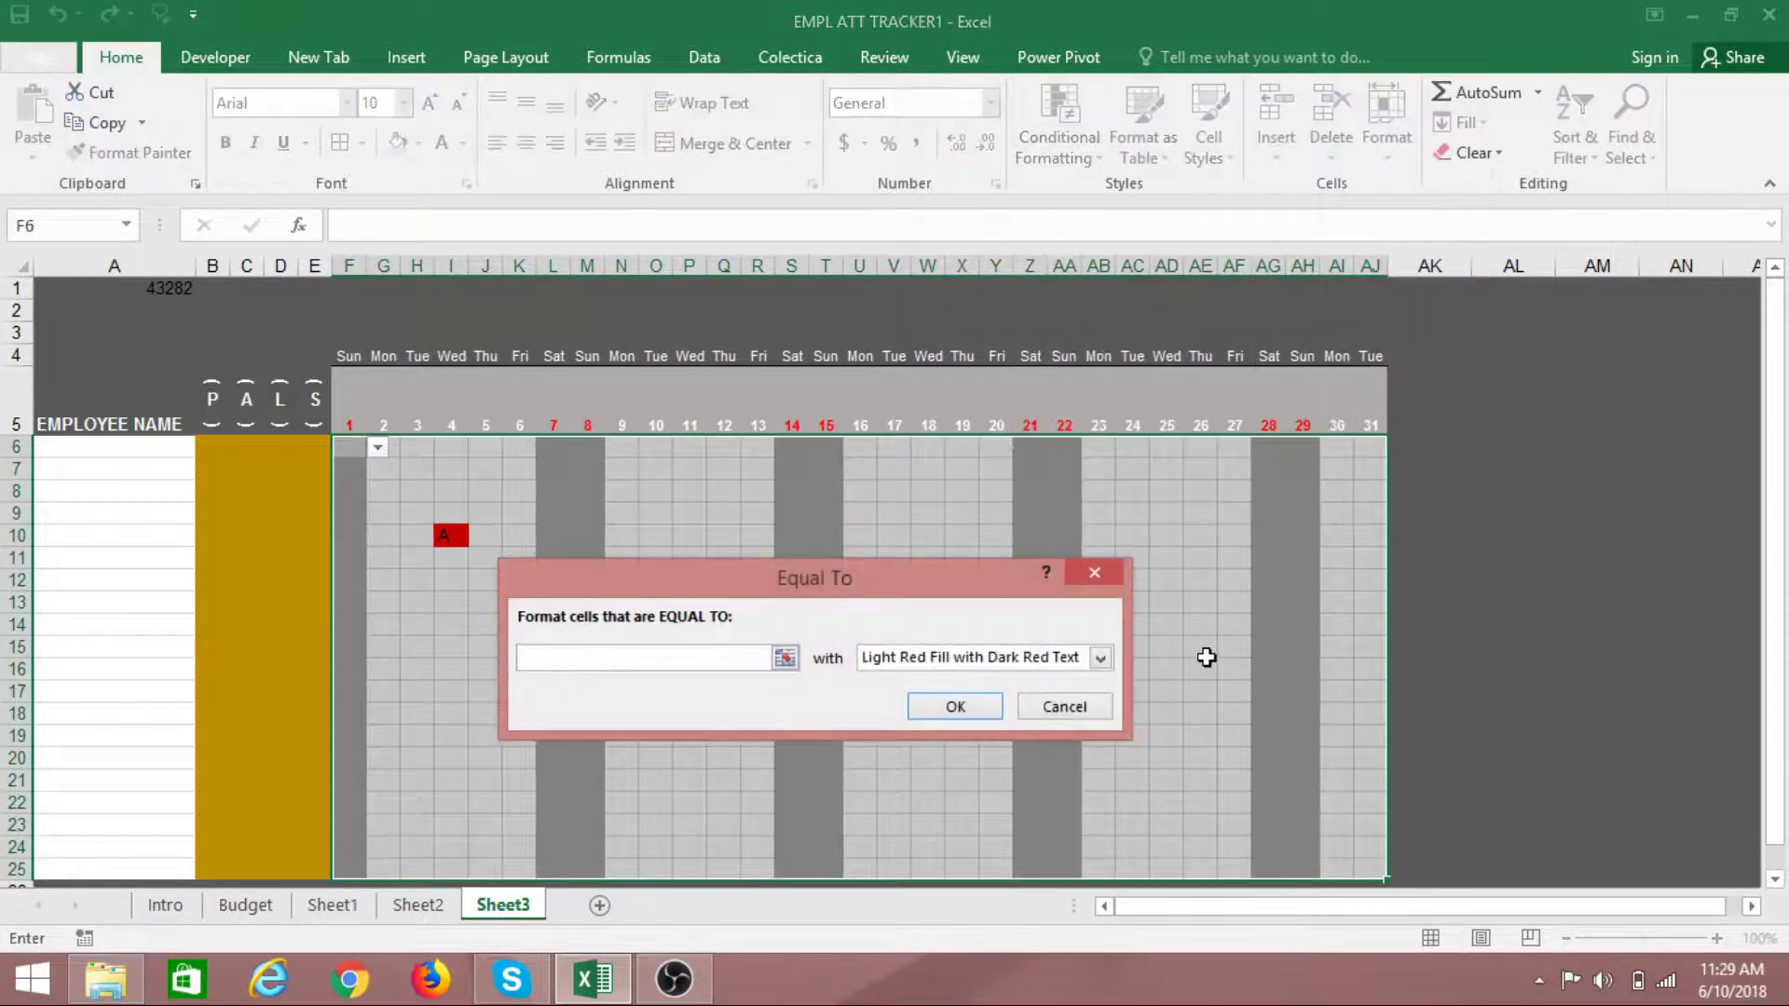
type("L")
left_click(1100, 657)
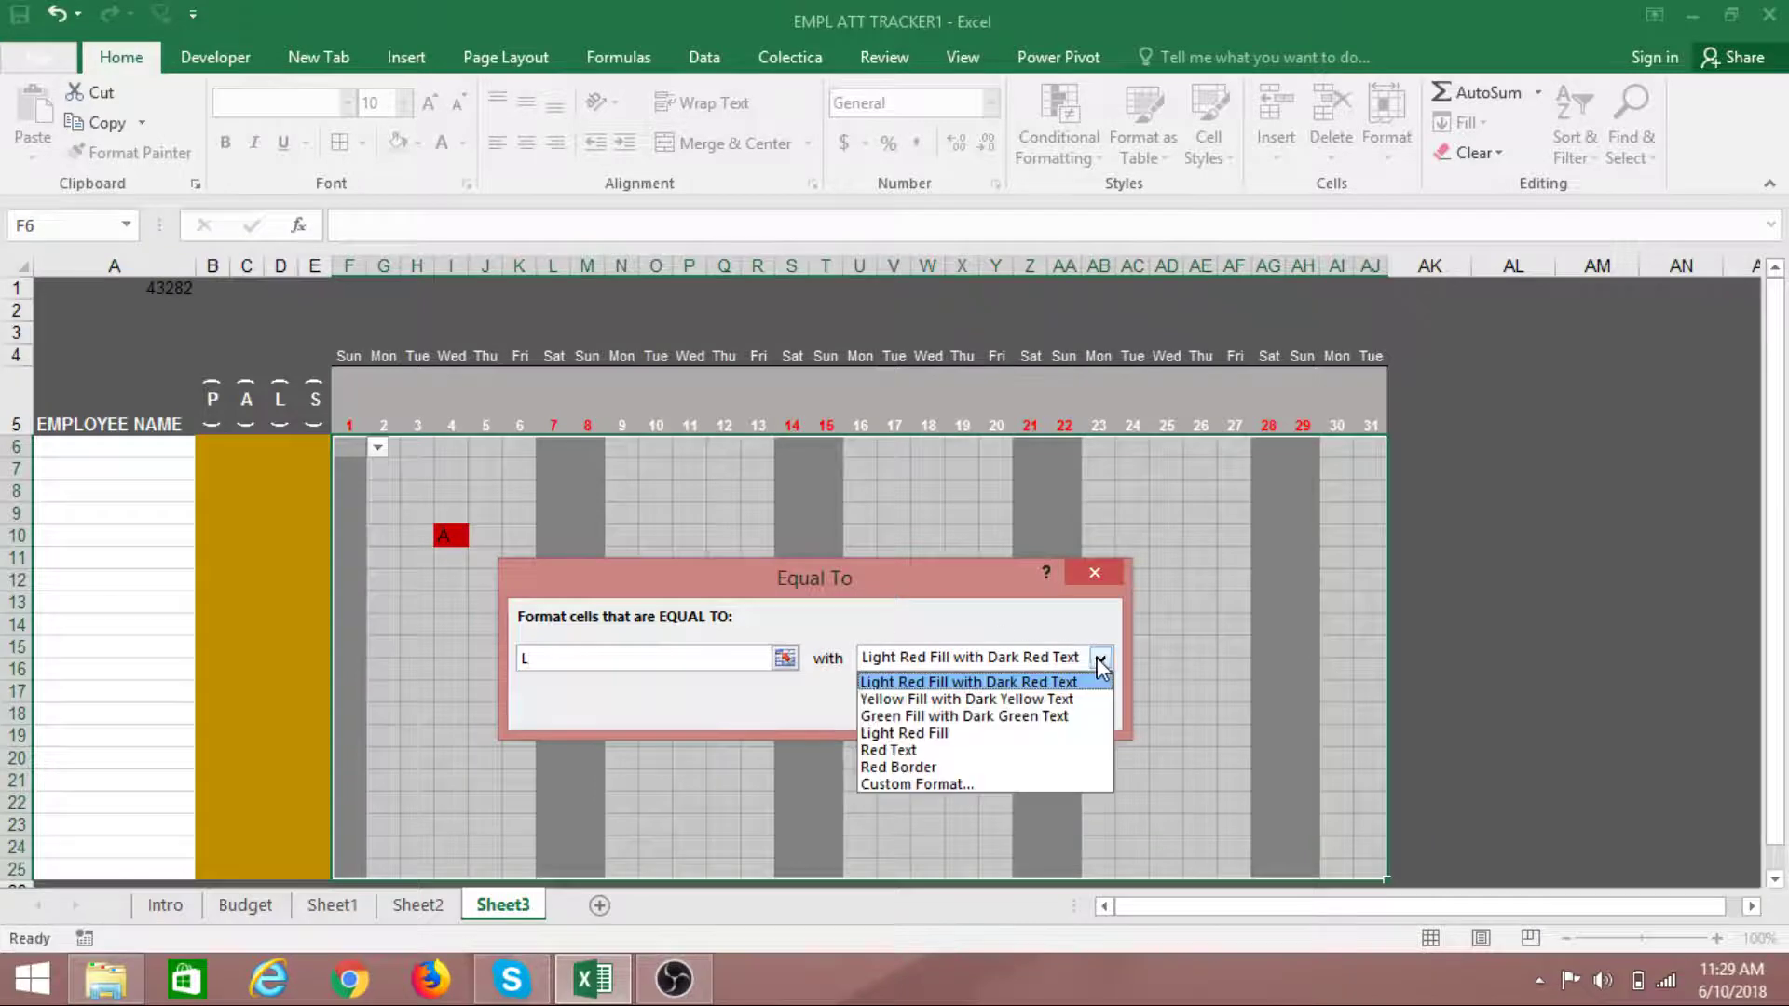
left_click(916, 785)
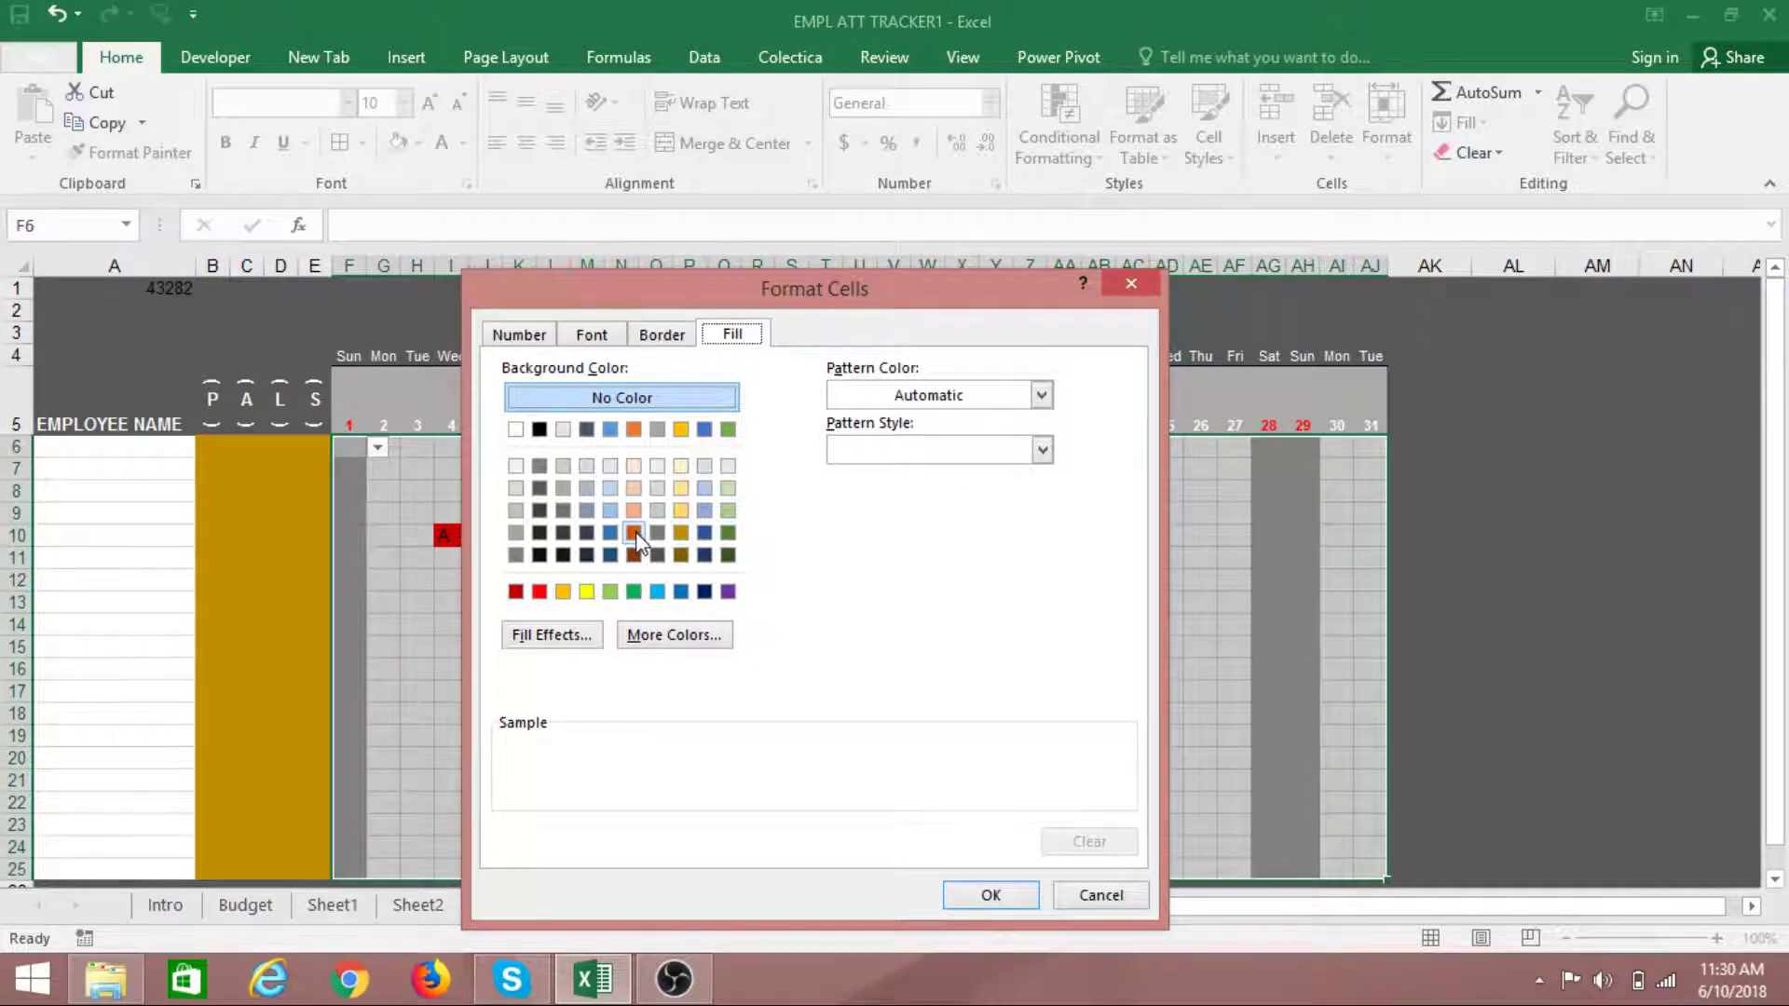
left_click(634, 532)
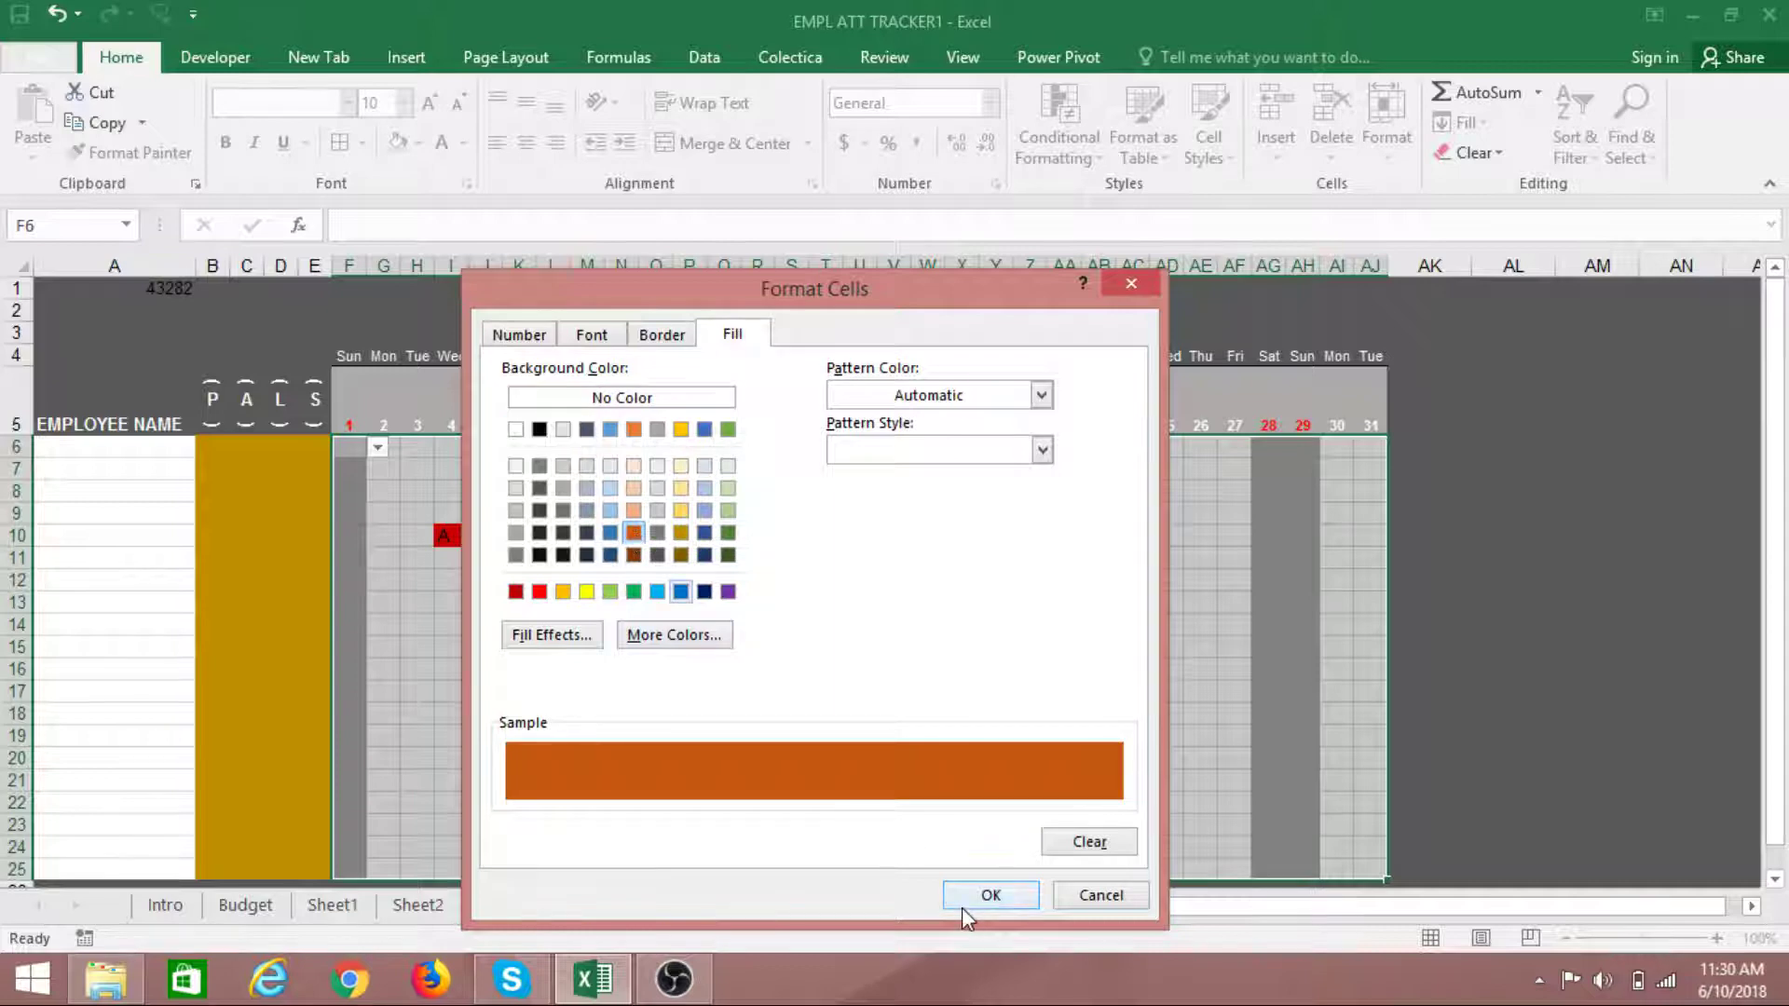
left_click(988, 894)
left_click(960, 710)
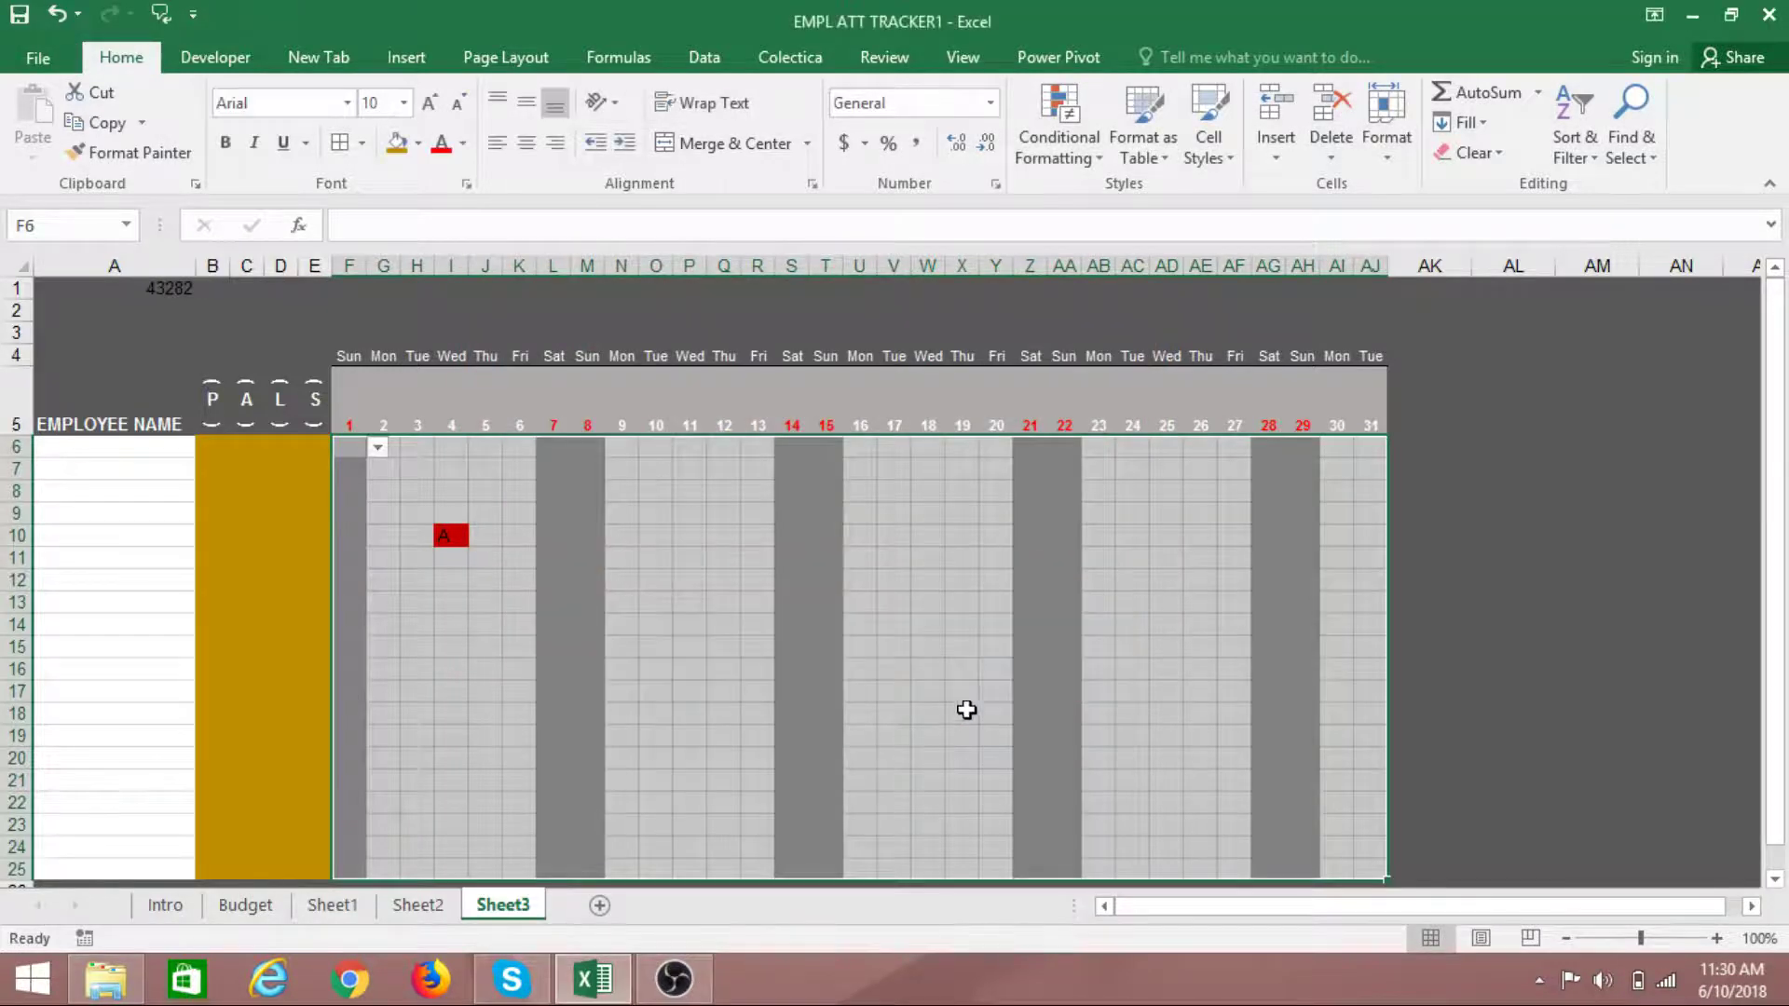
Add an Equal To highlight rule to the attendance grid that fills cells containing S with blue
left_click(1062, 140)
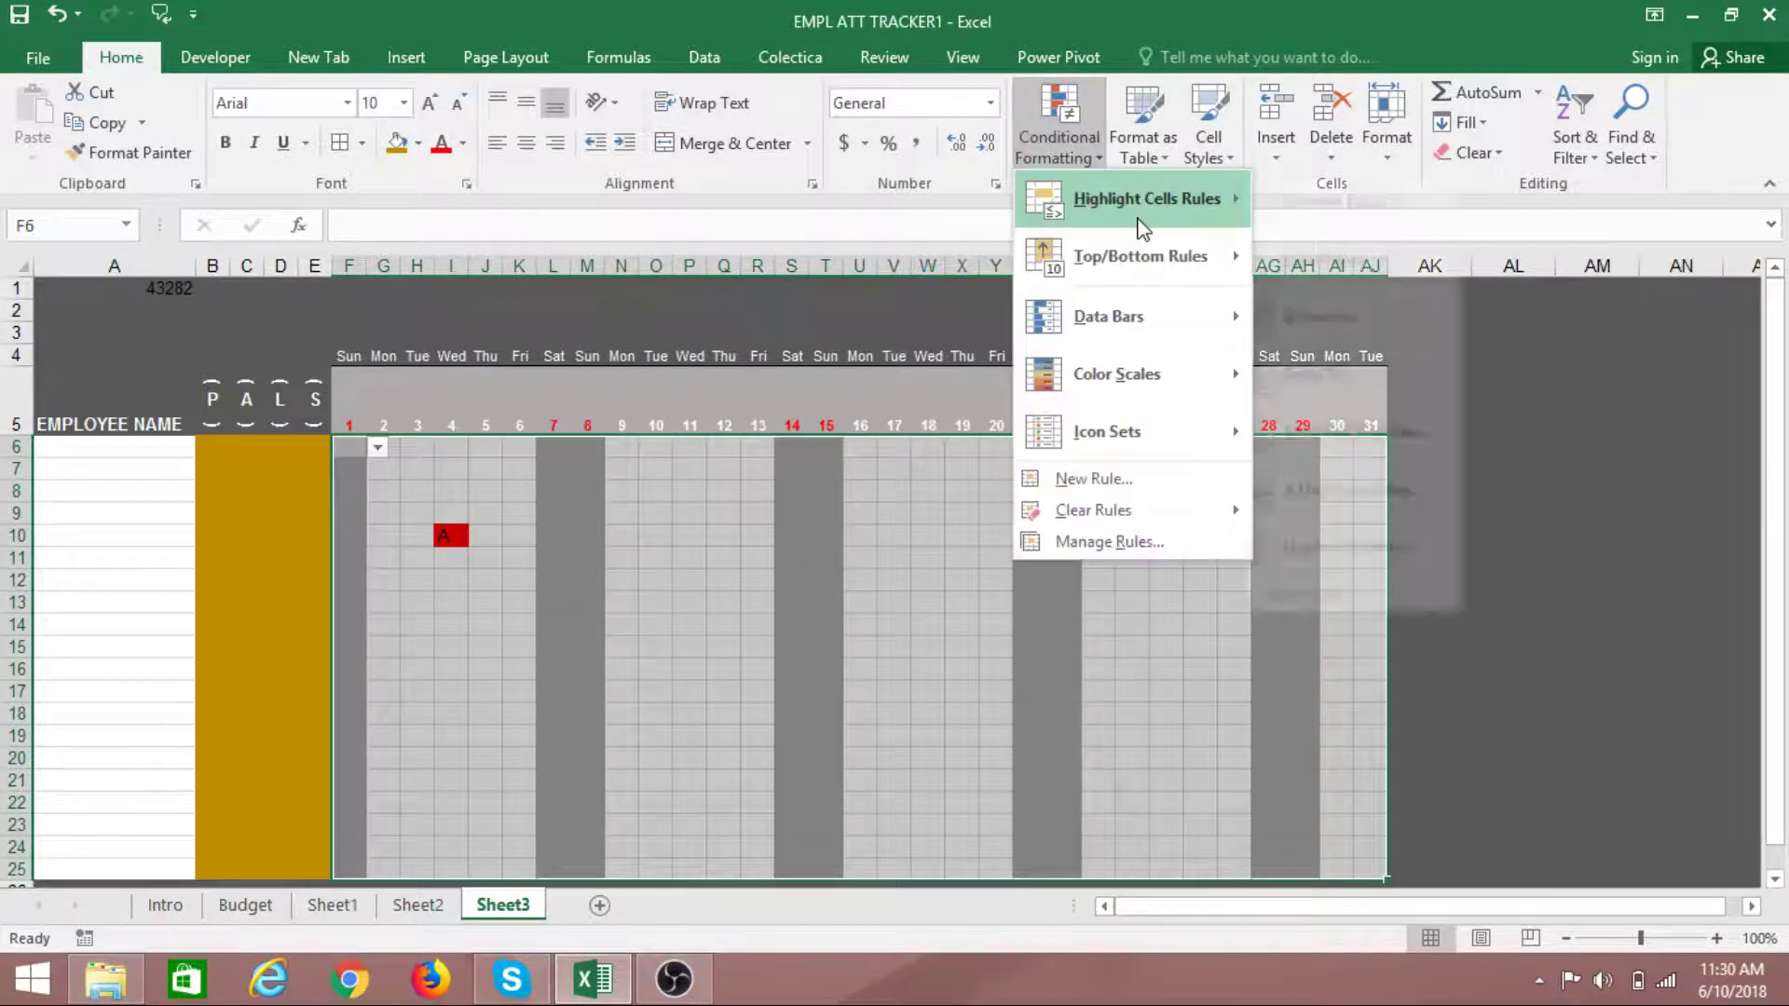
mouse_move(1139, 221)
left_click(1379, 378)
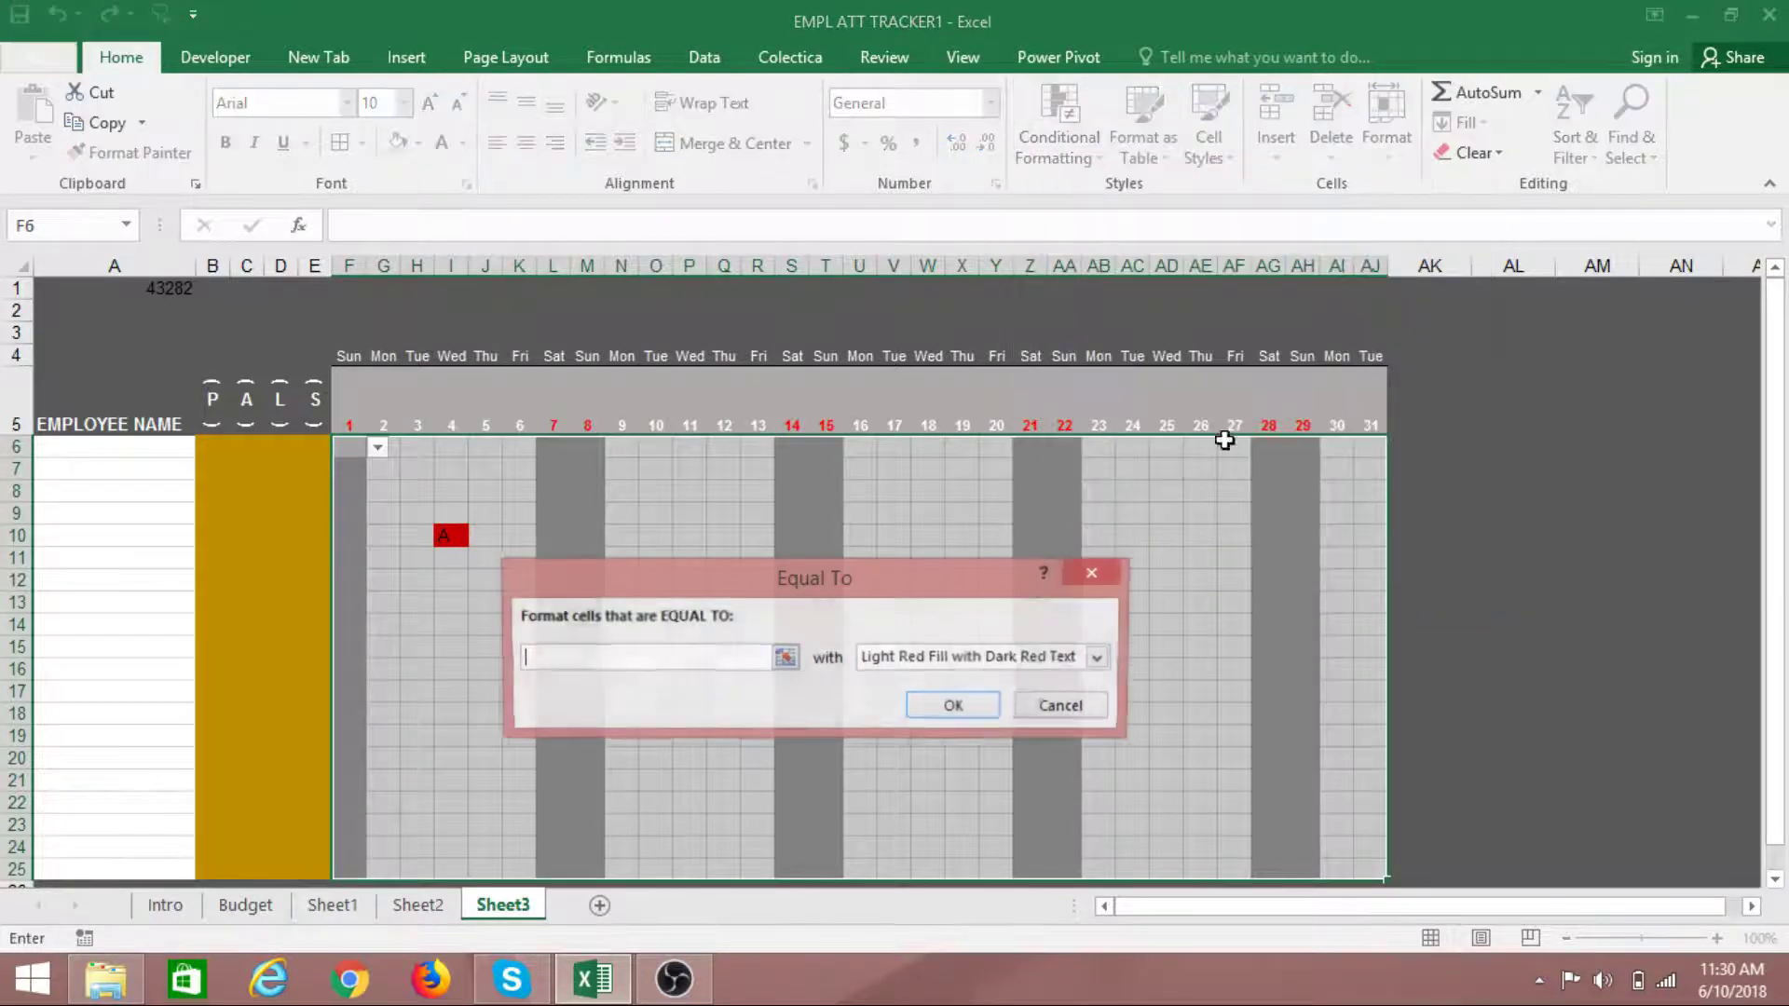
type("S")
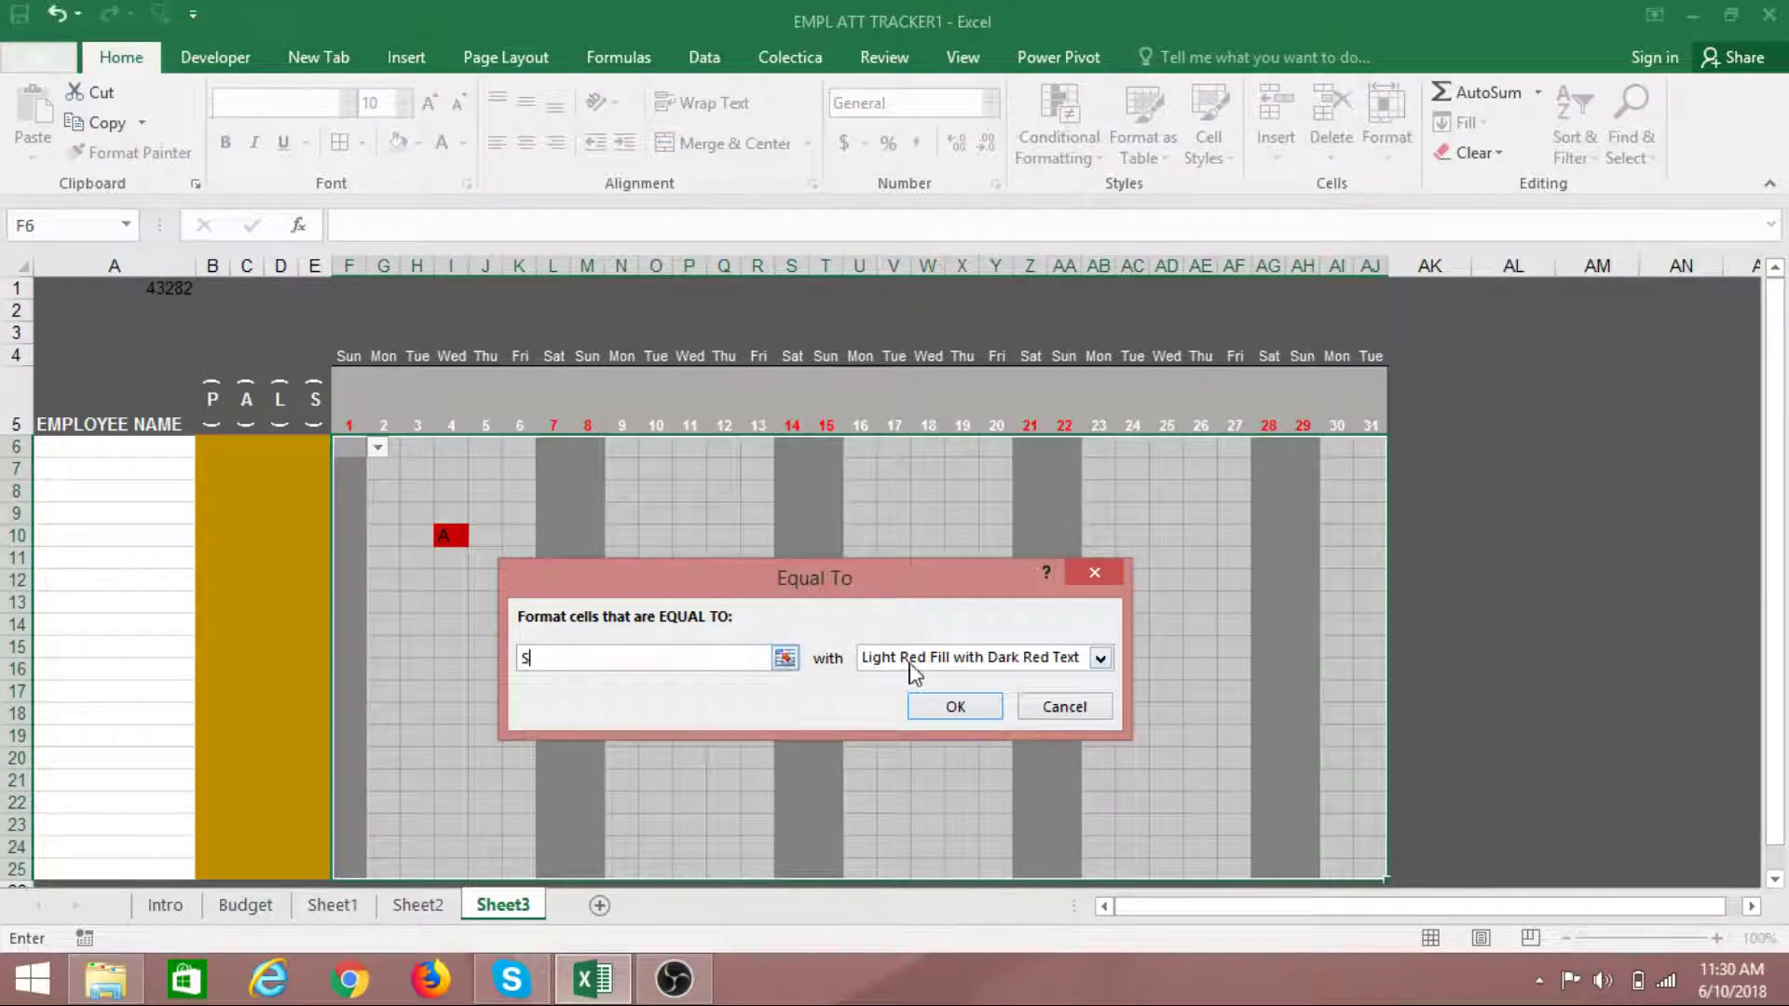
left_click(1100, 659)
left_click(913, 785)
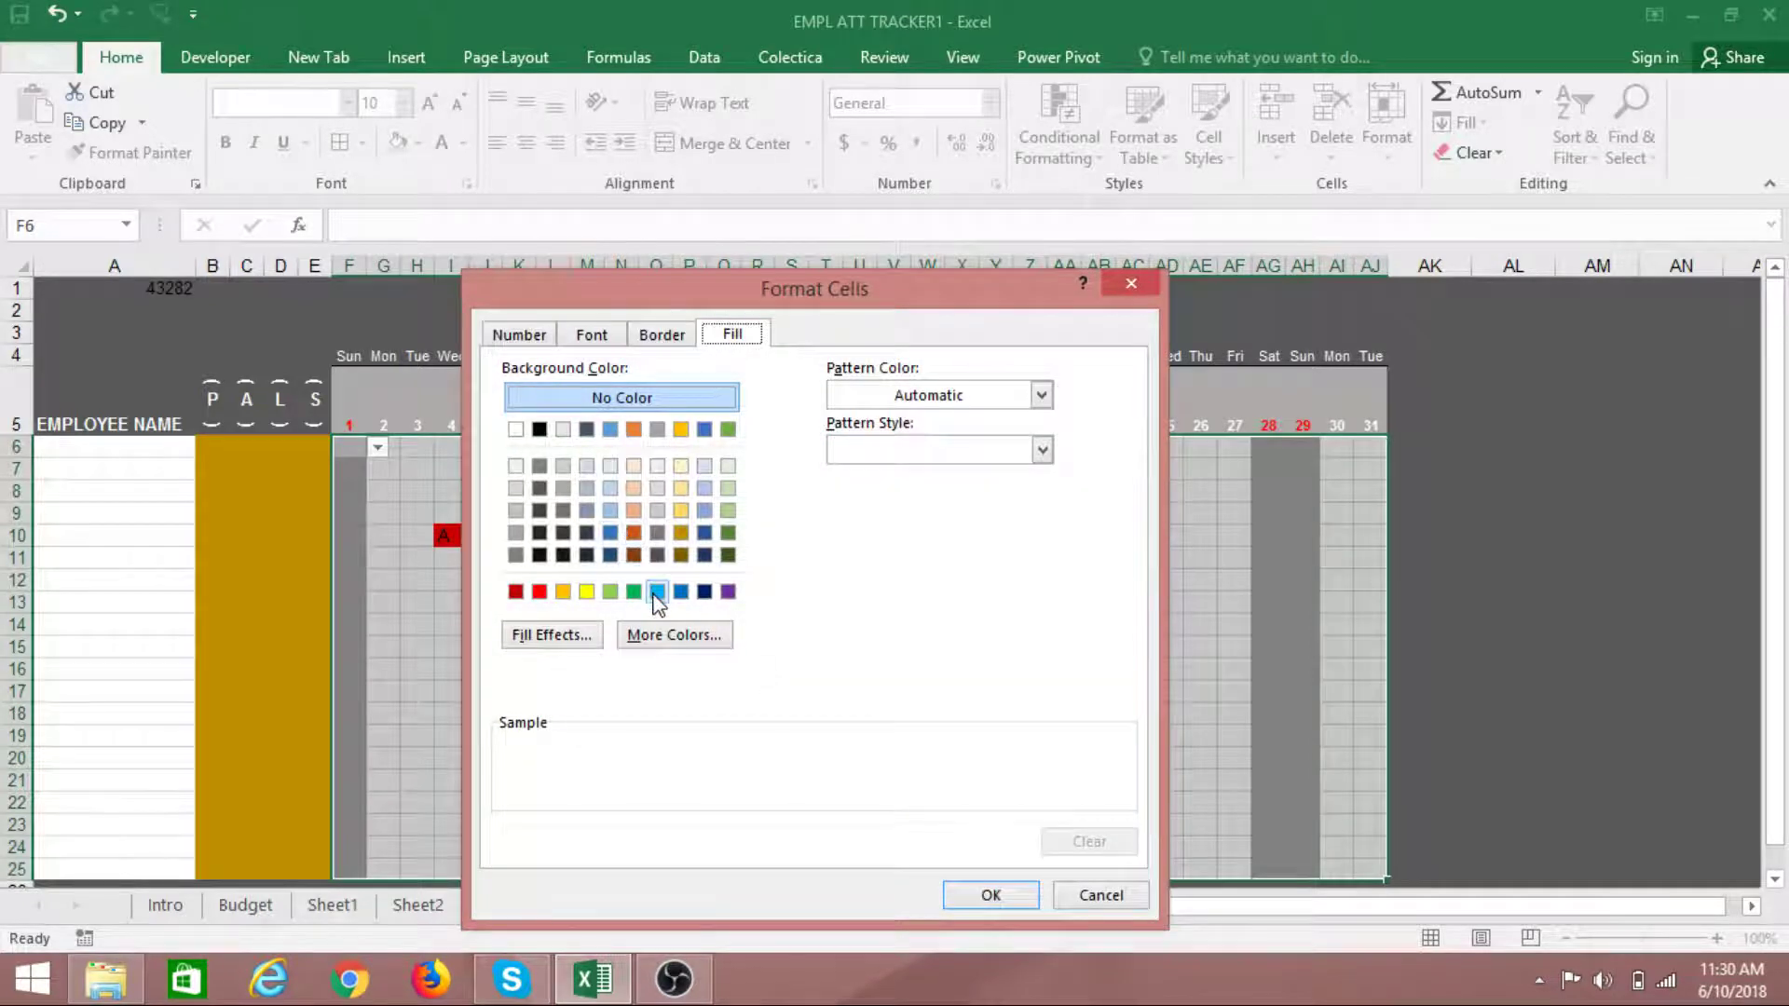
left_click(681, 591)
left_click(974, 891)
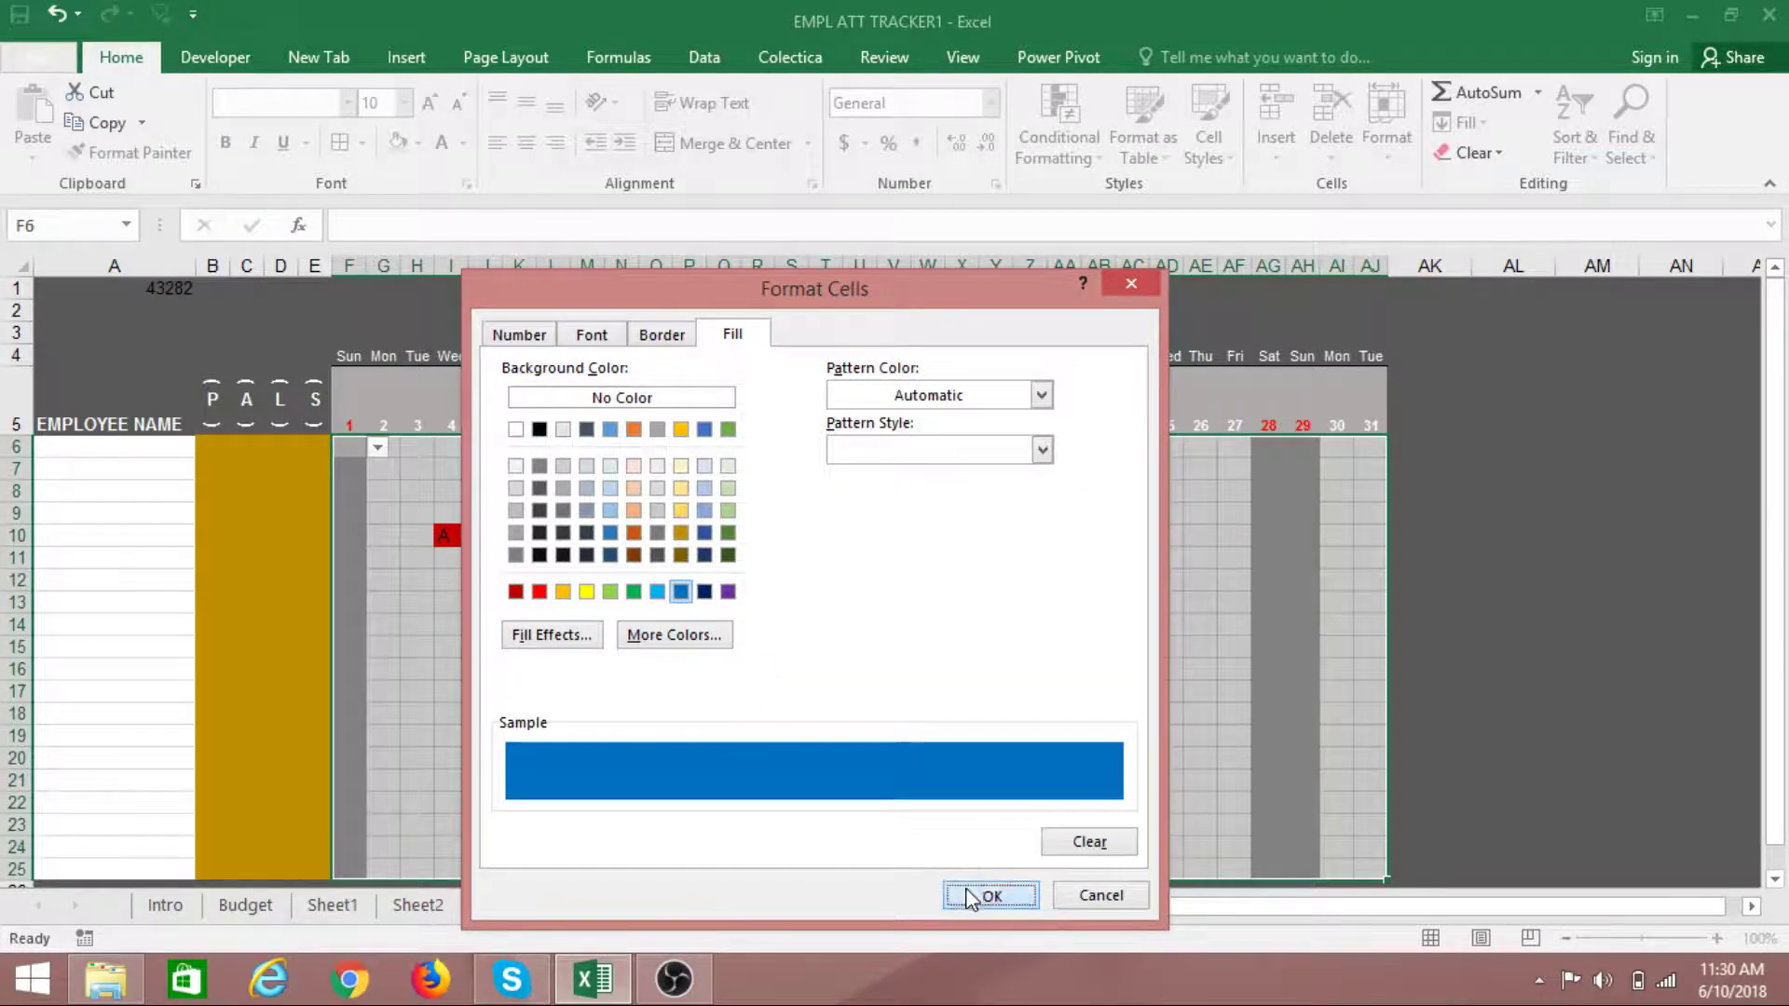
left_click(943, 712)
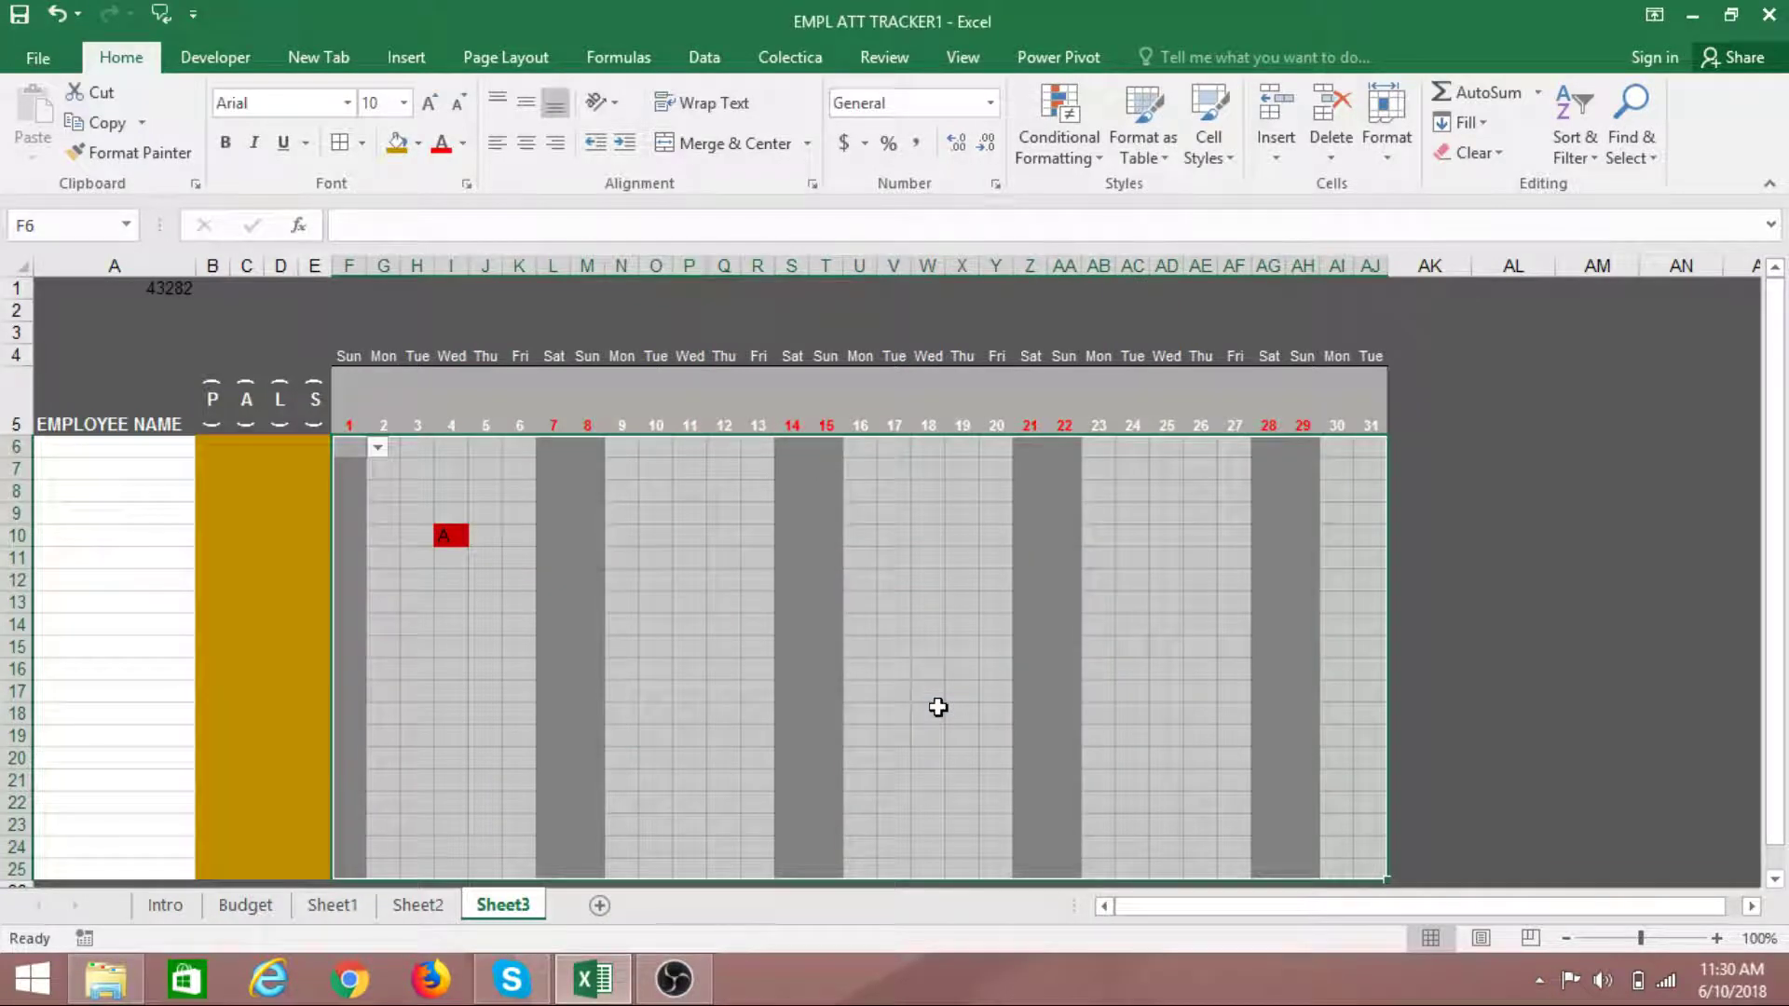
Test the colour rules by choosing P in cell G6 and A in cell H6
left_click(451, 491)
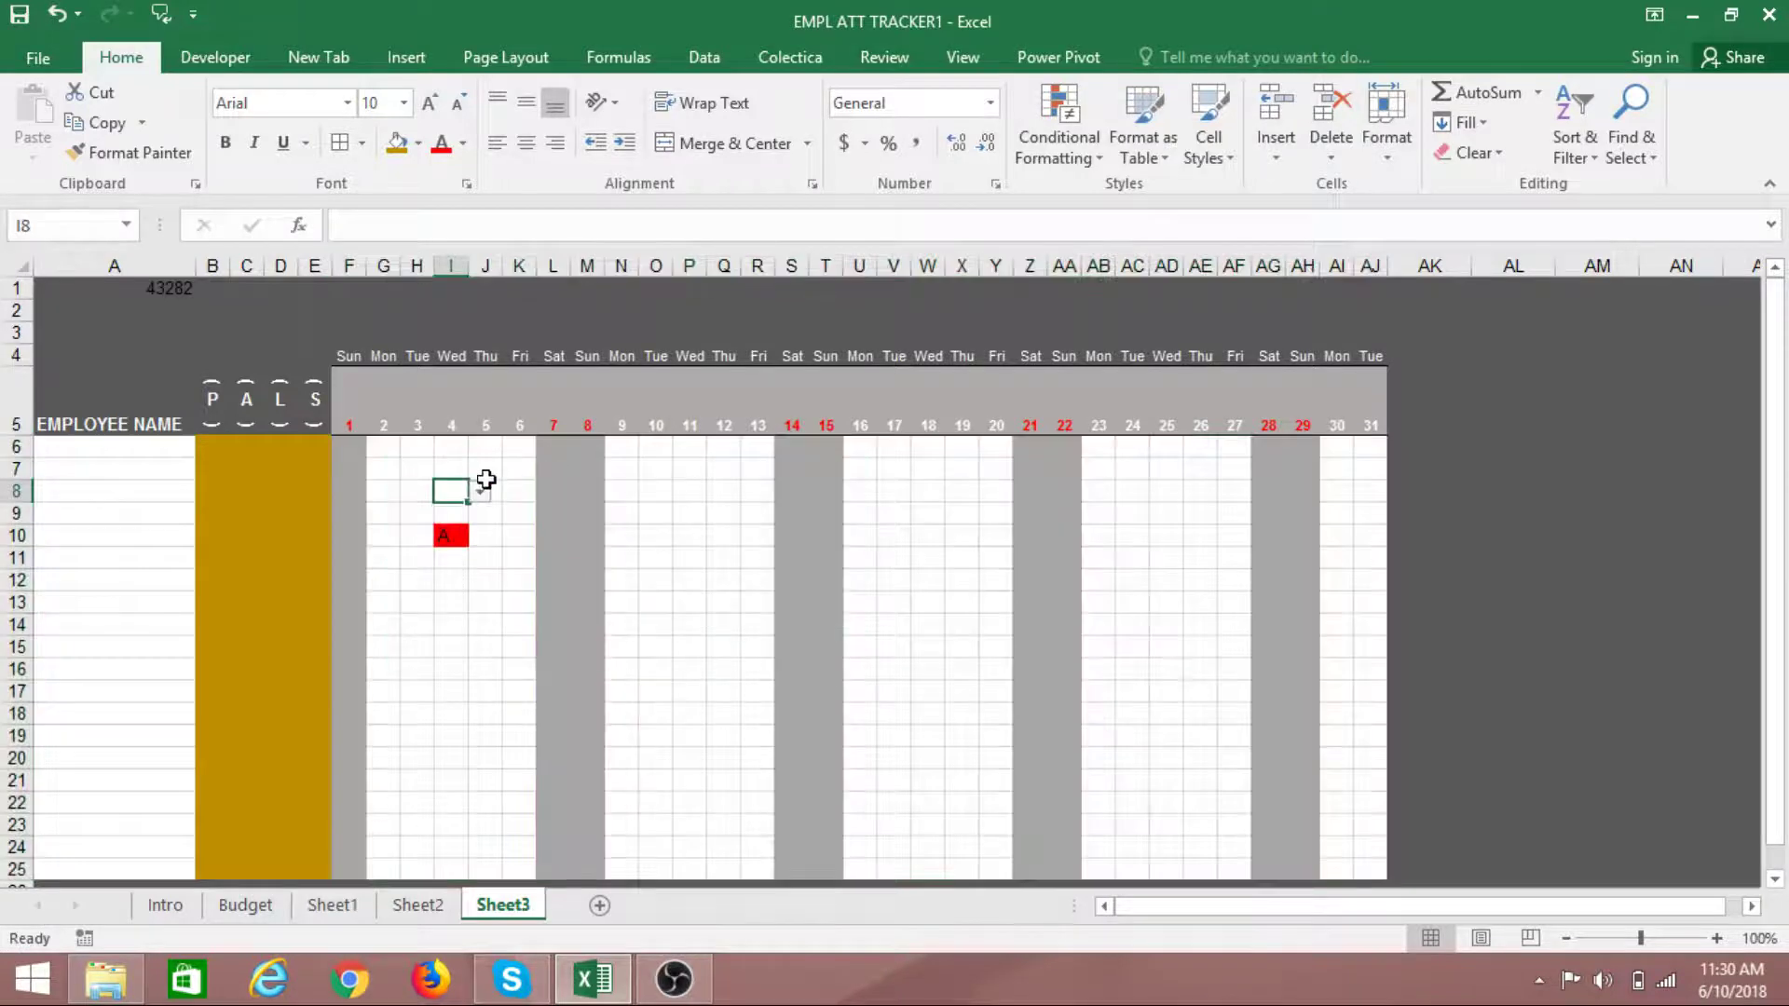
left_click(481, 493)
key("Escape")
left_click(383, 445)
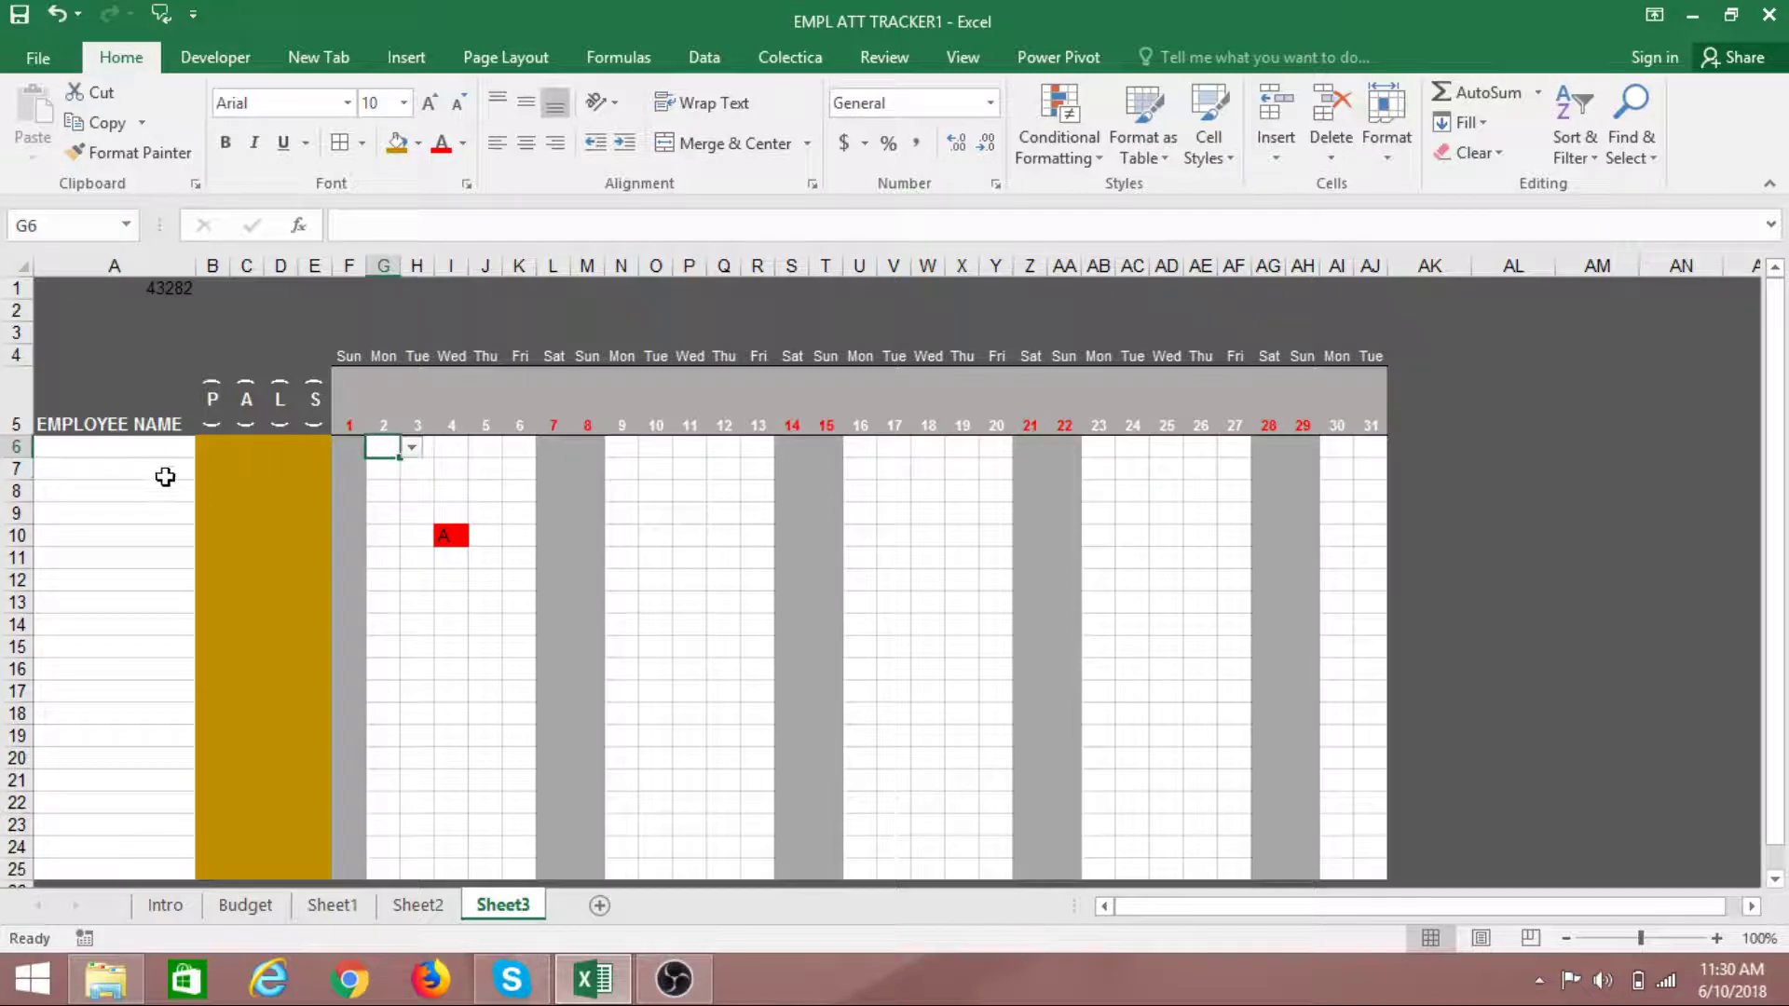
left_click(414, 448)
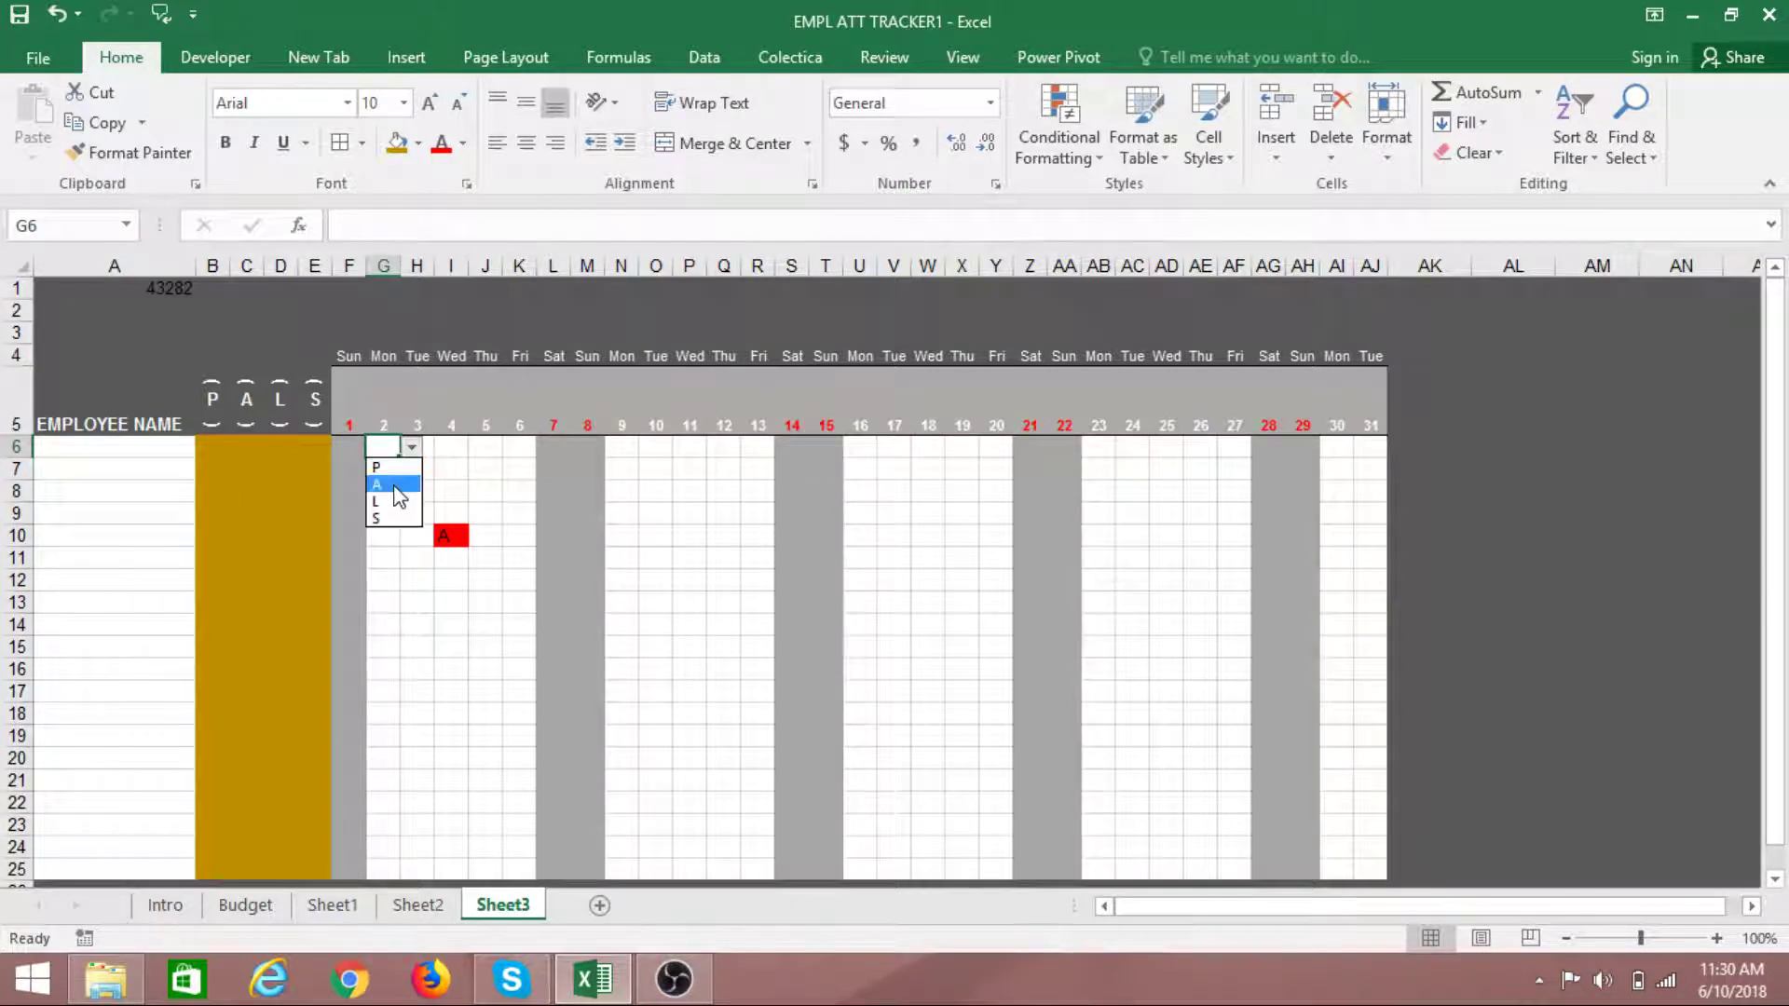
left_click(383, 468)
left_click(426, 493)
left_click(427, 447)
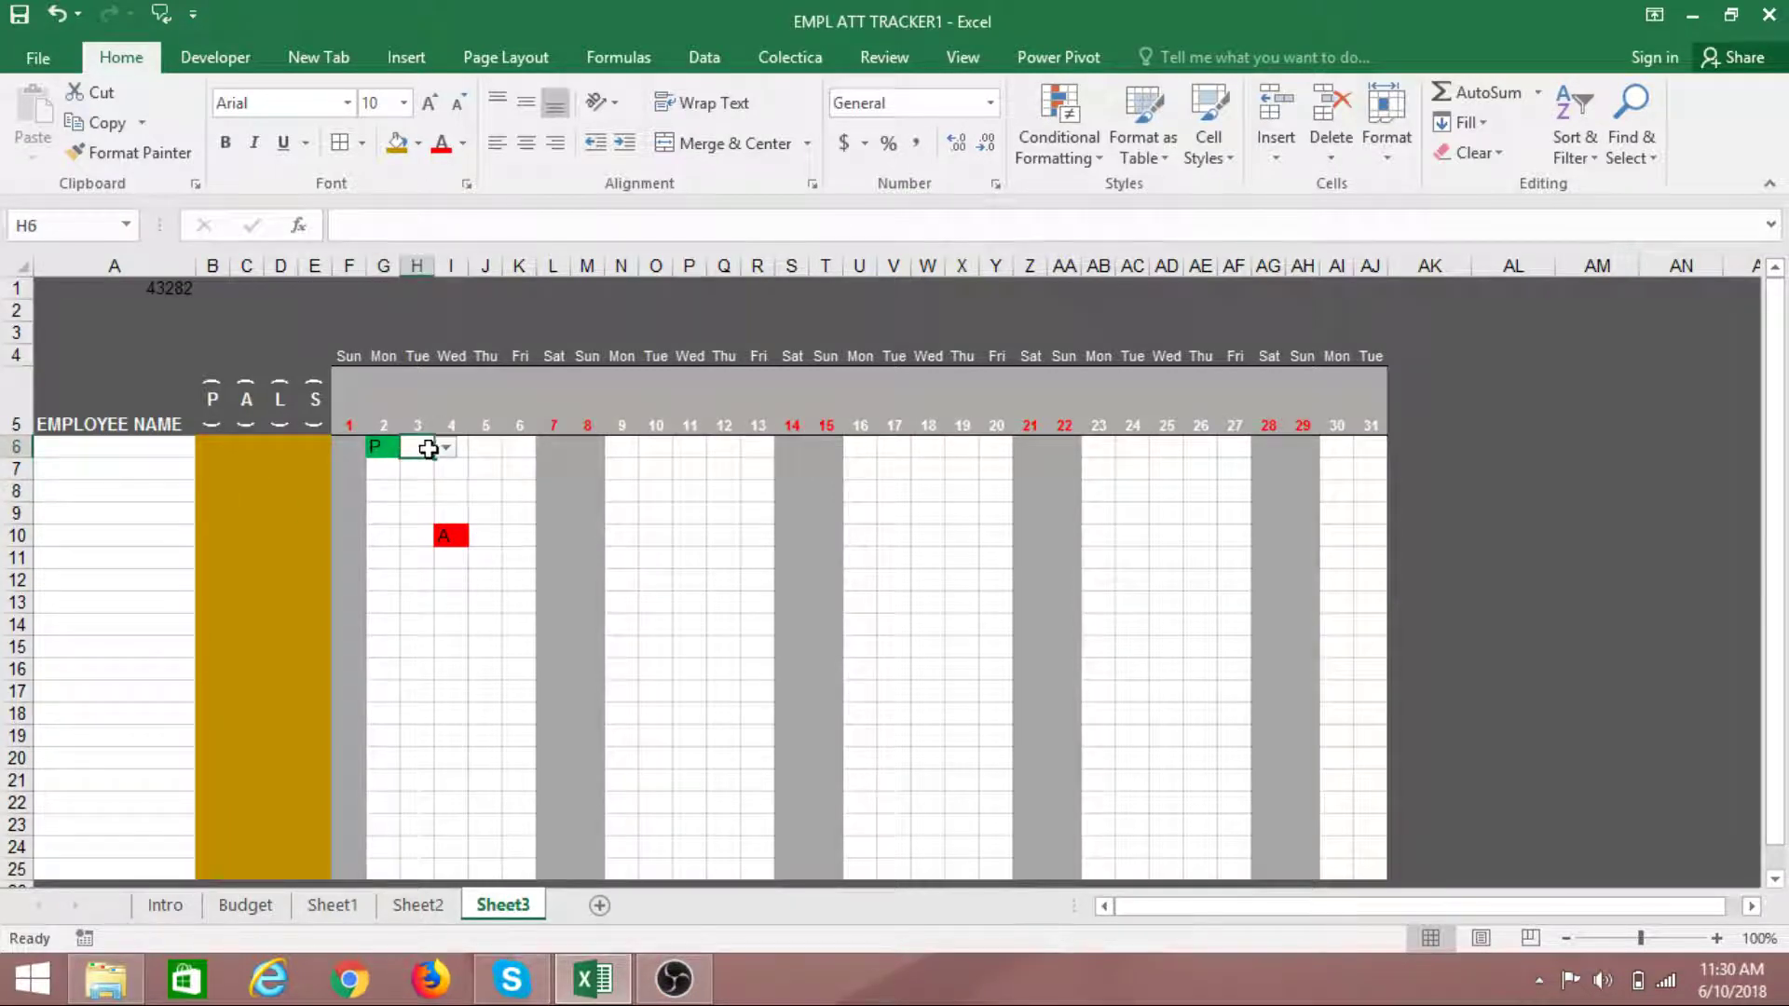
left_click(446, 447)
left_click(431, 485)
Test the remaining colour rules by choosing L in cell I6 and S in cell J6
left_click(458, 447)
left_click(479, 447)
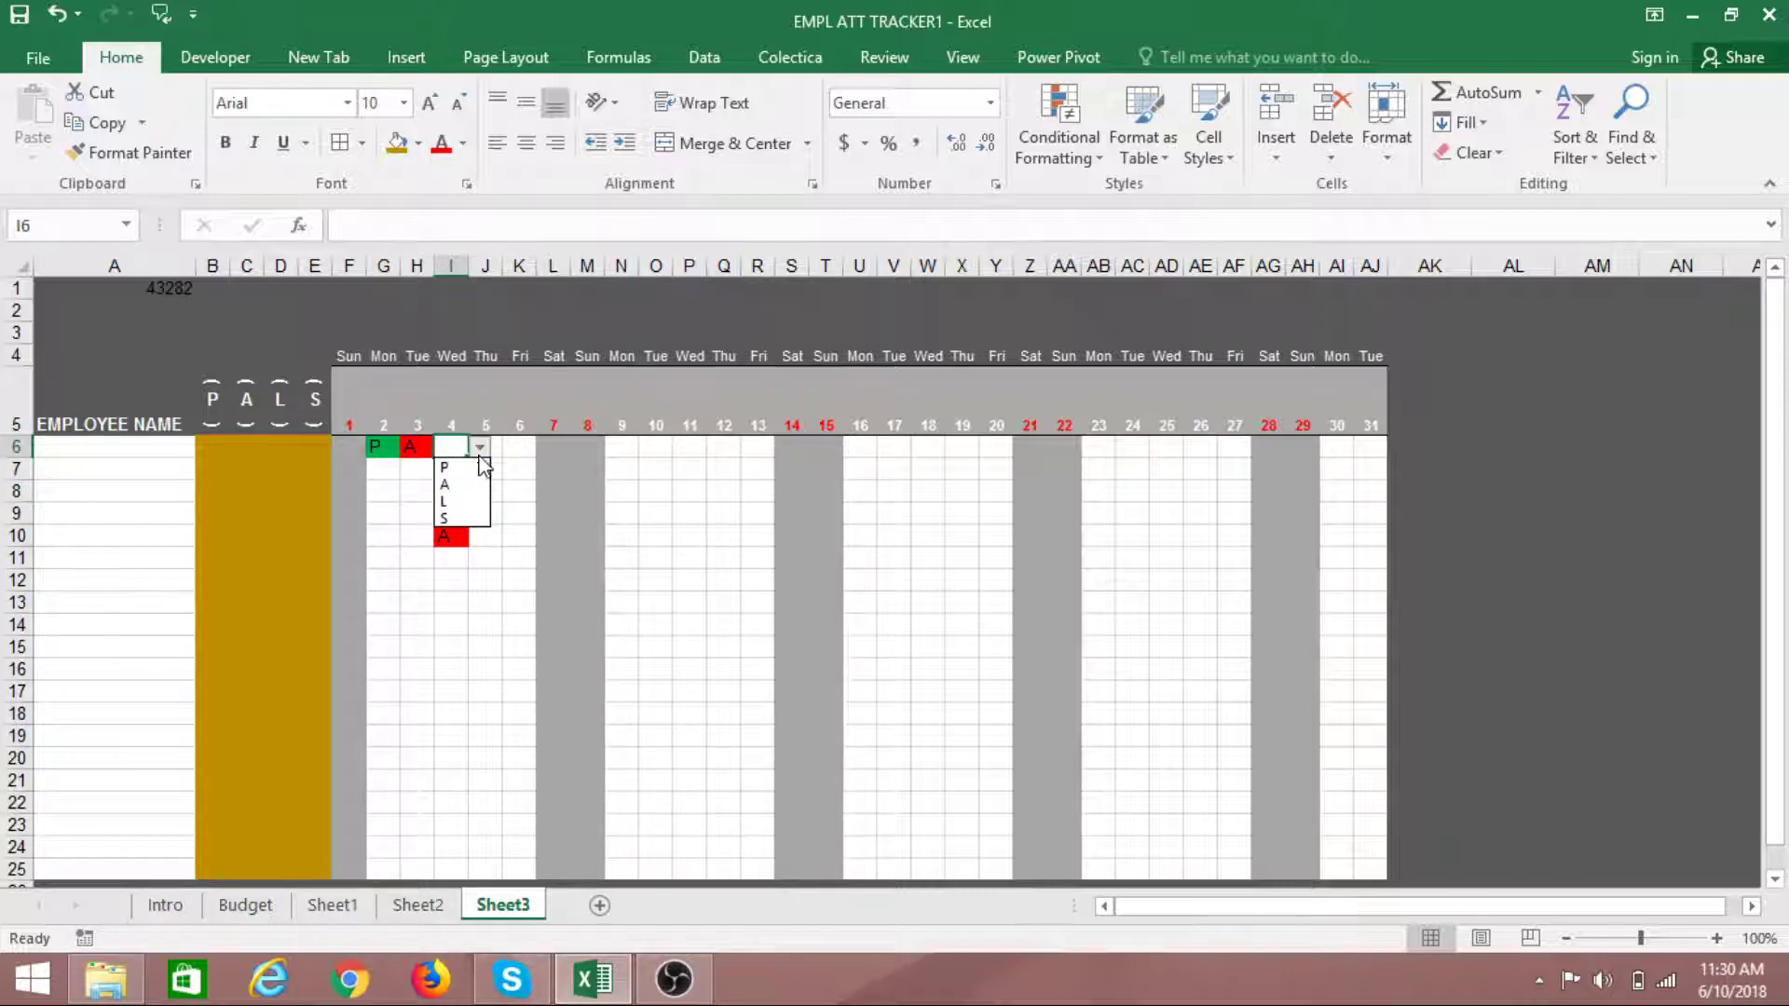
left_click(469, 506)
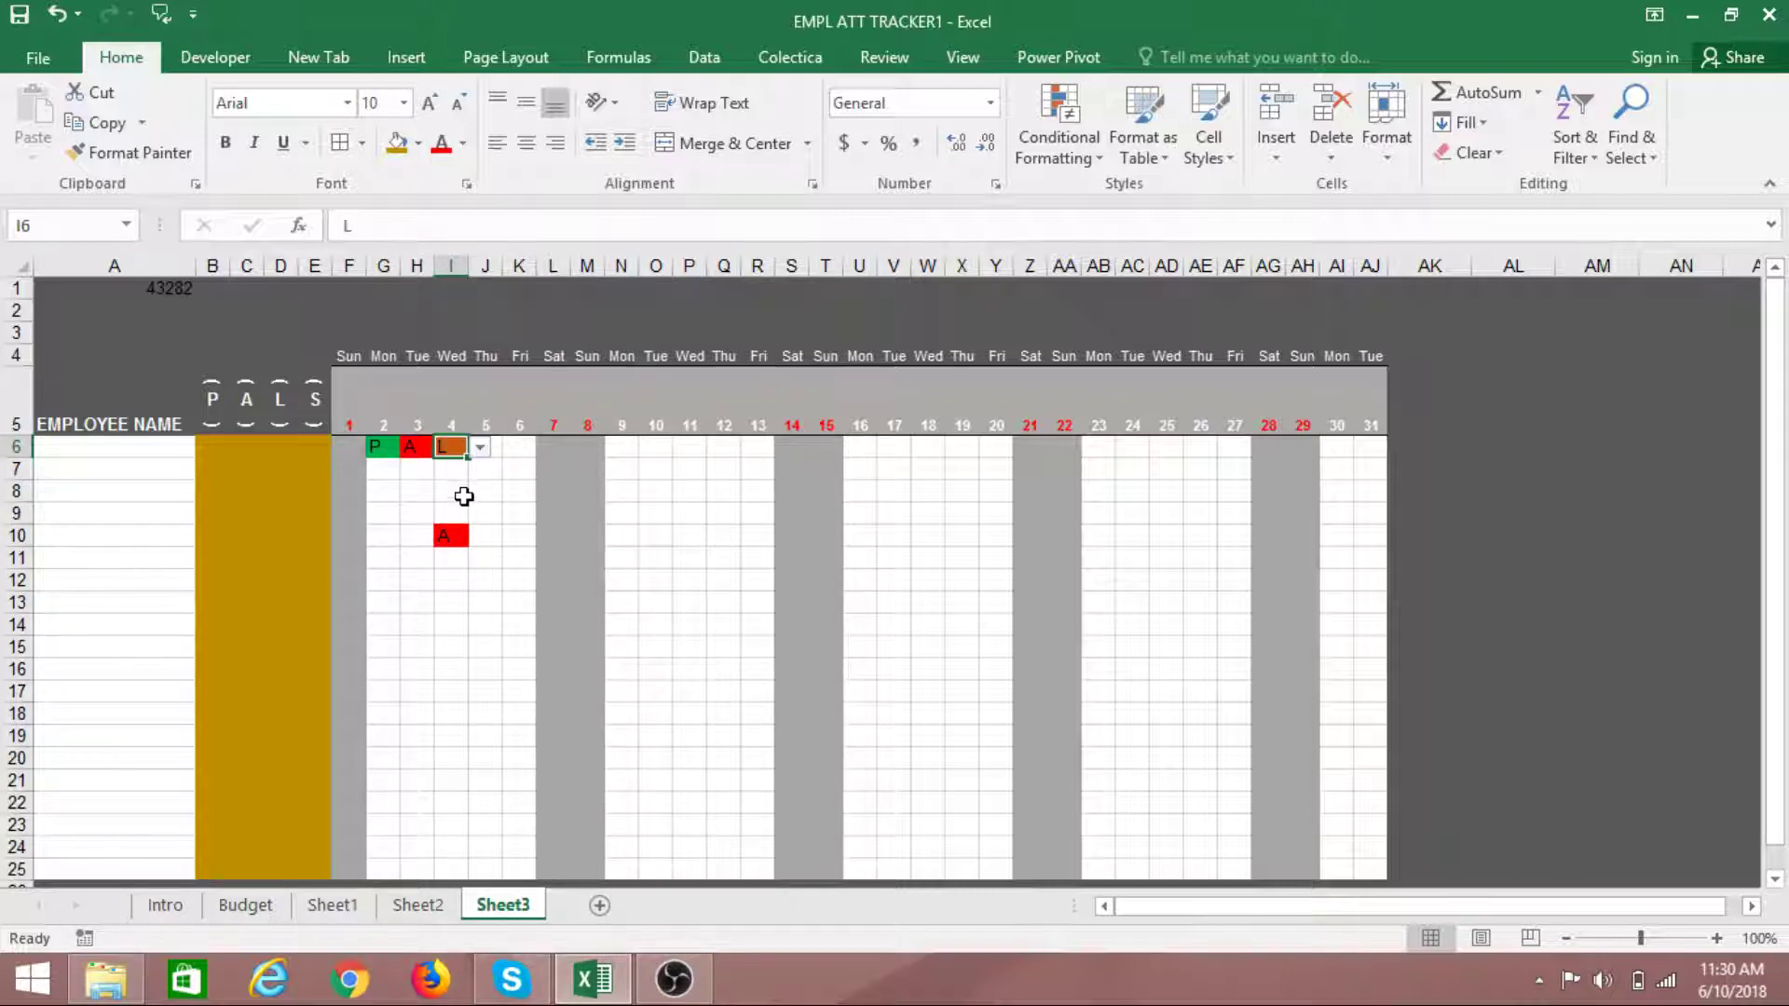
left_click(500, 453)
left_click(514, 447)
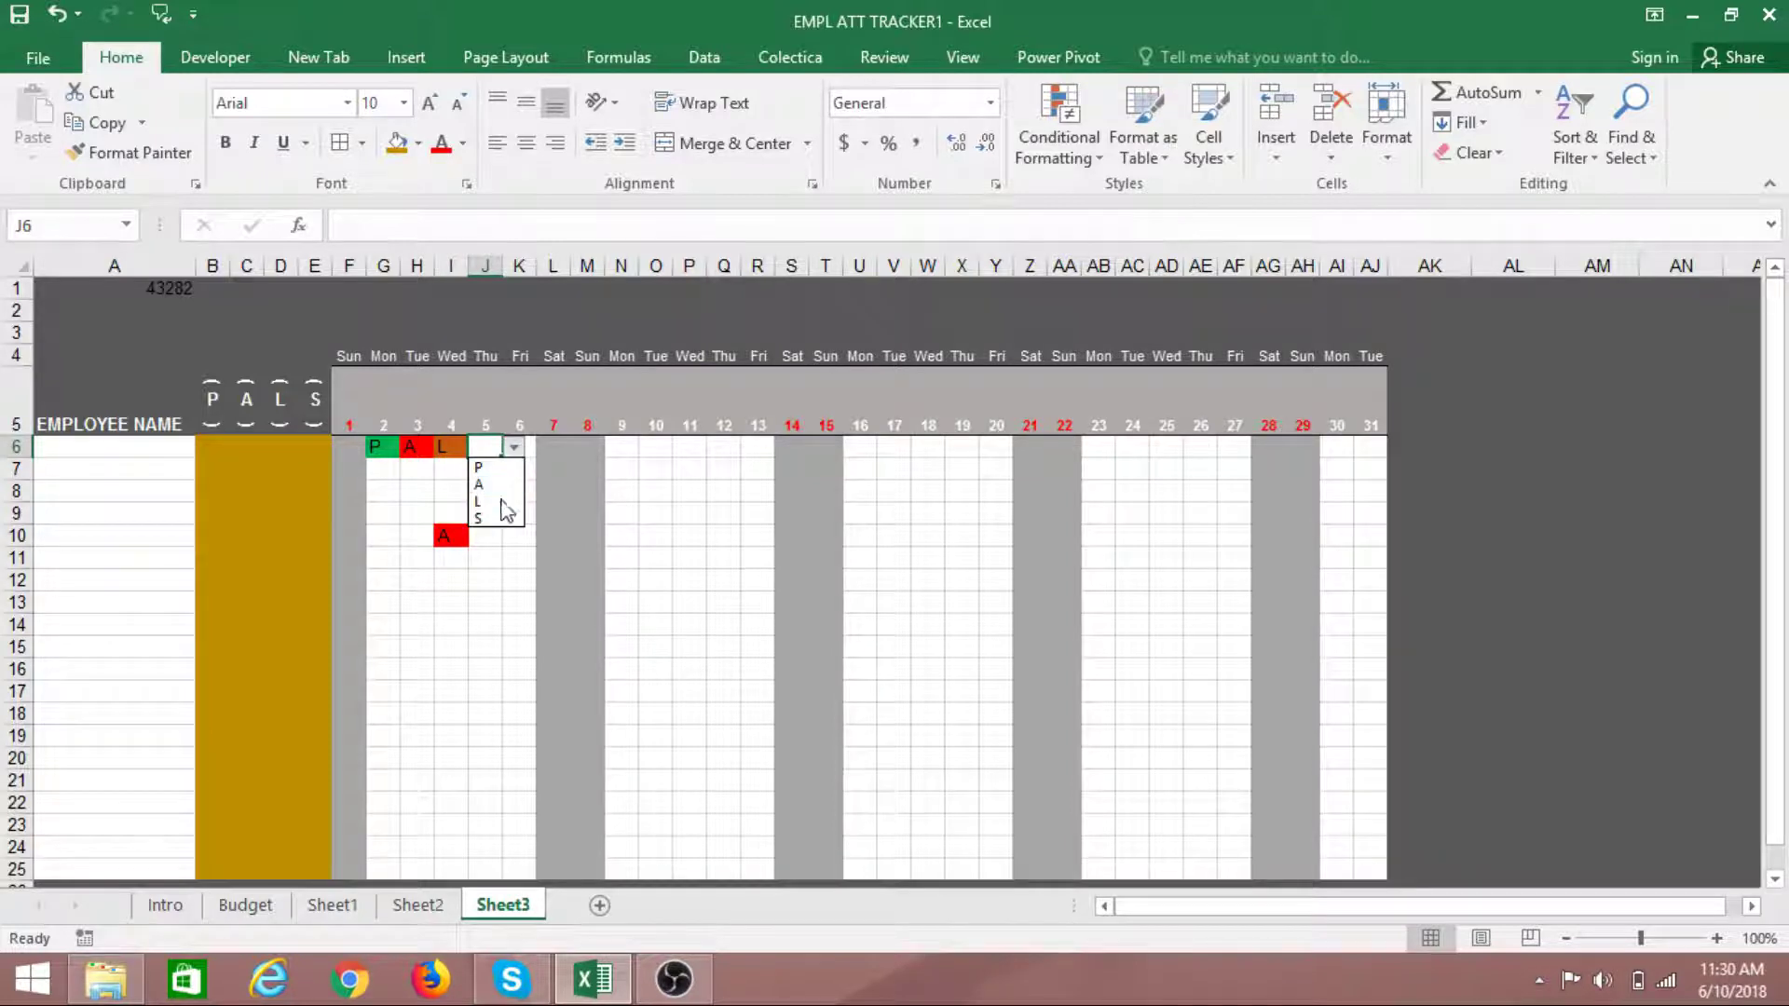
left_click(500, 527)
left_click(494, 535)
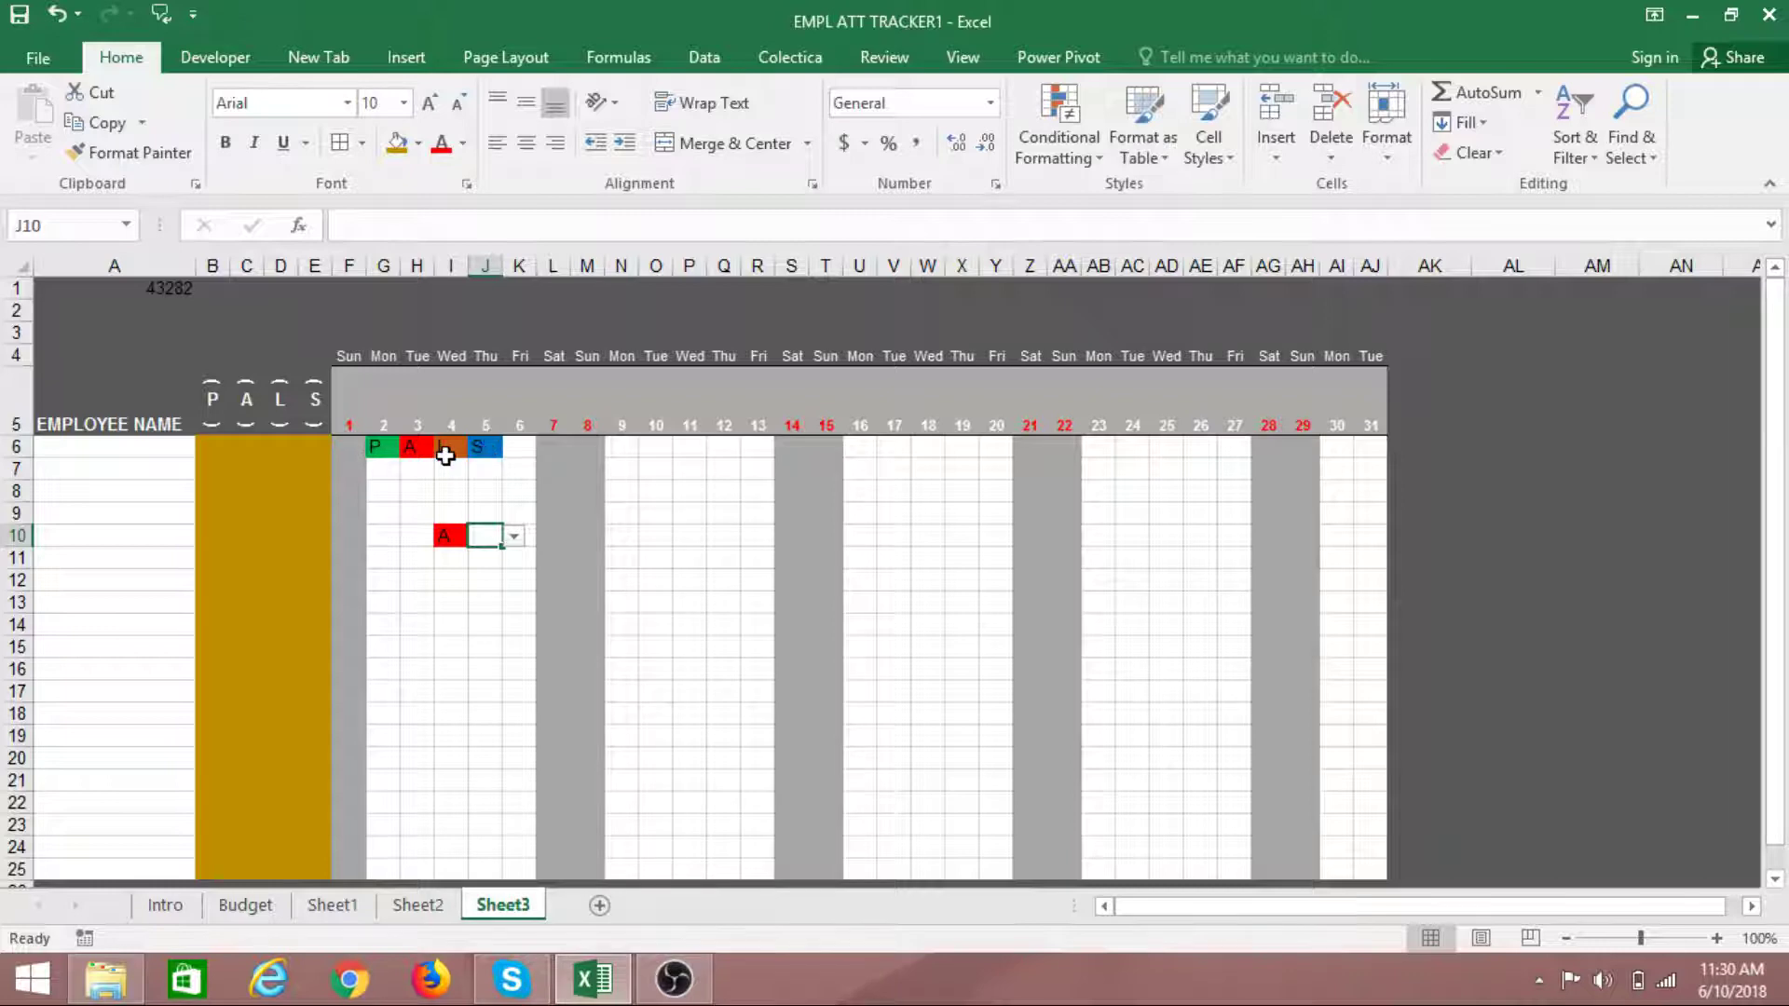
Undo the test attendance entries in cells G6 to J6
key("ctrl+z")
key("ctrl+z")
key("ctrl+z")
key("ctrl+z")
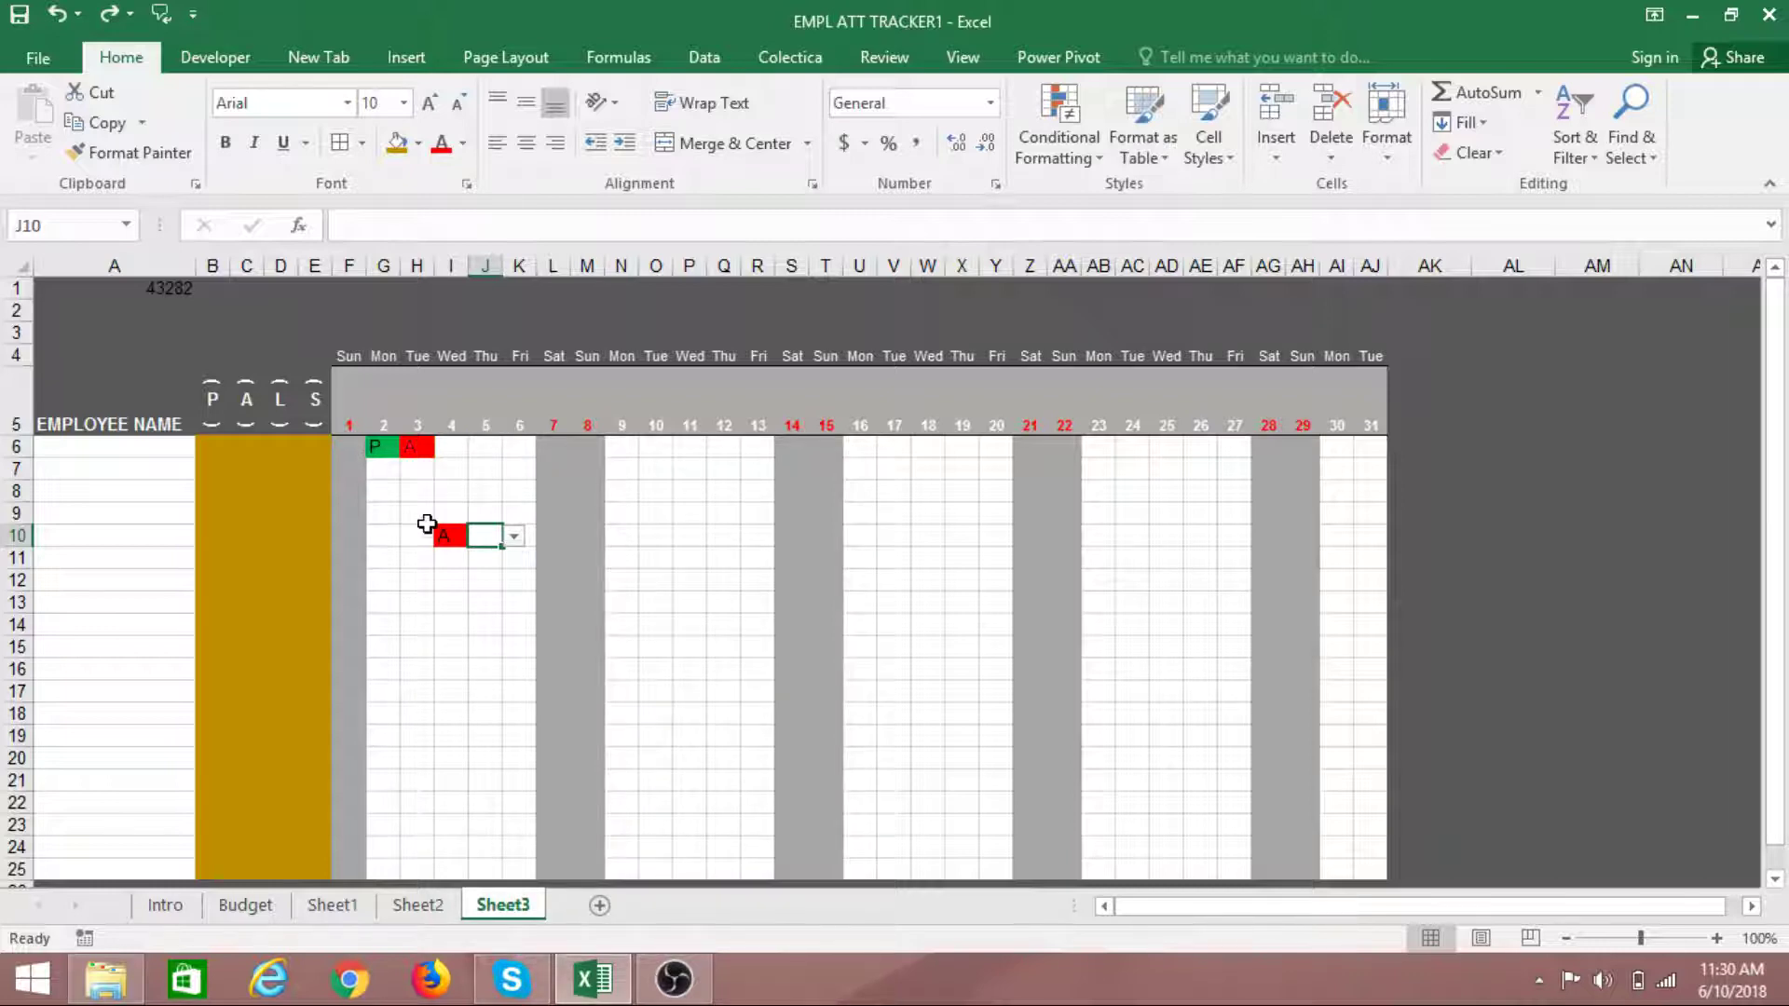
key("ctrl+z")
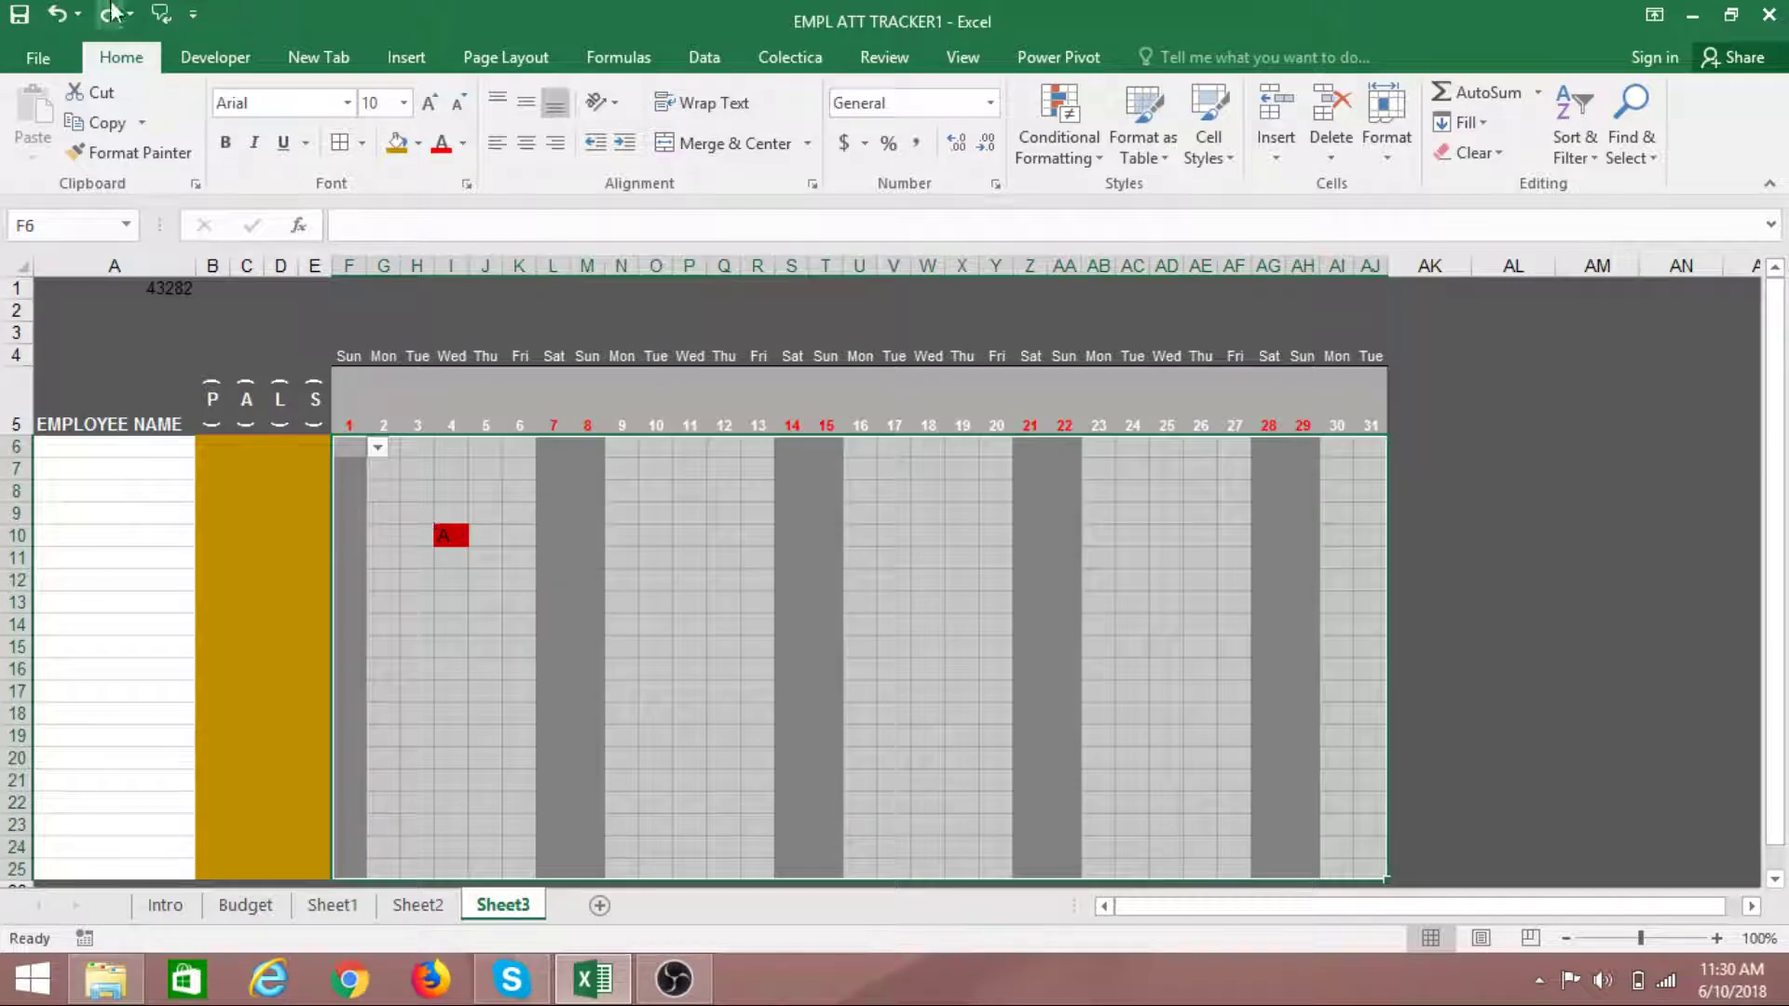
Mark the attendance in cell H7 as P from the cell's list of codes
left_click(579, 694)
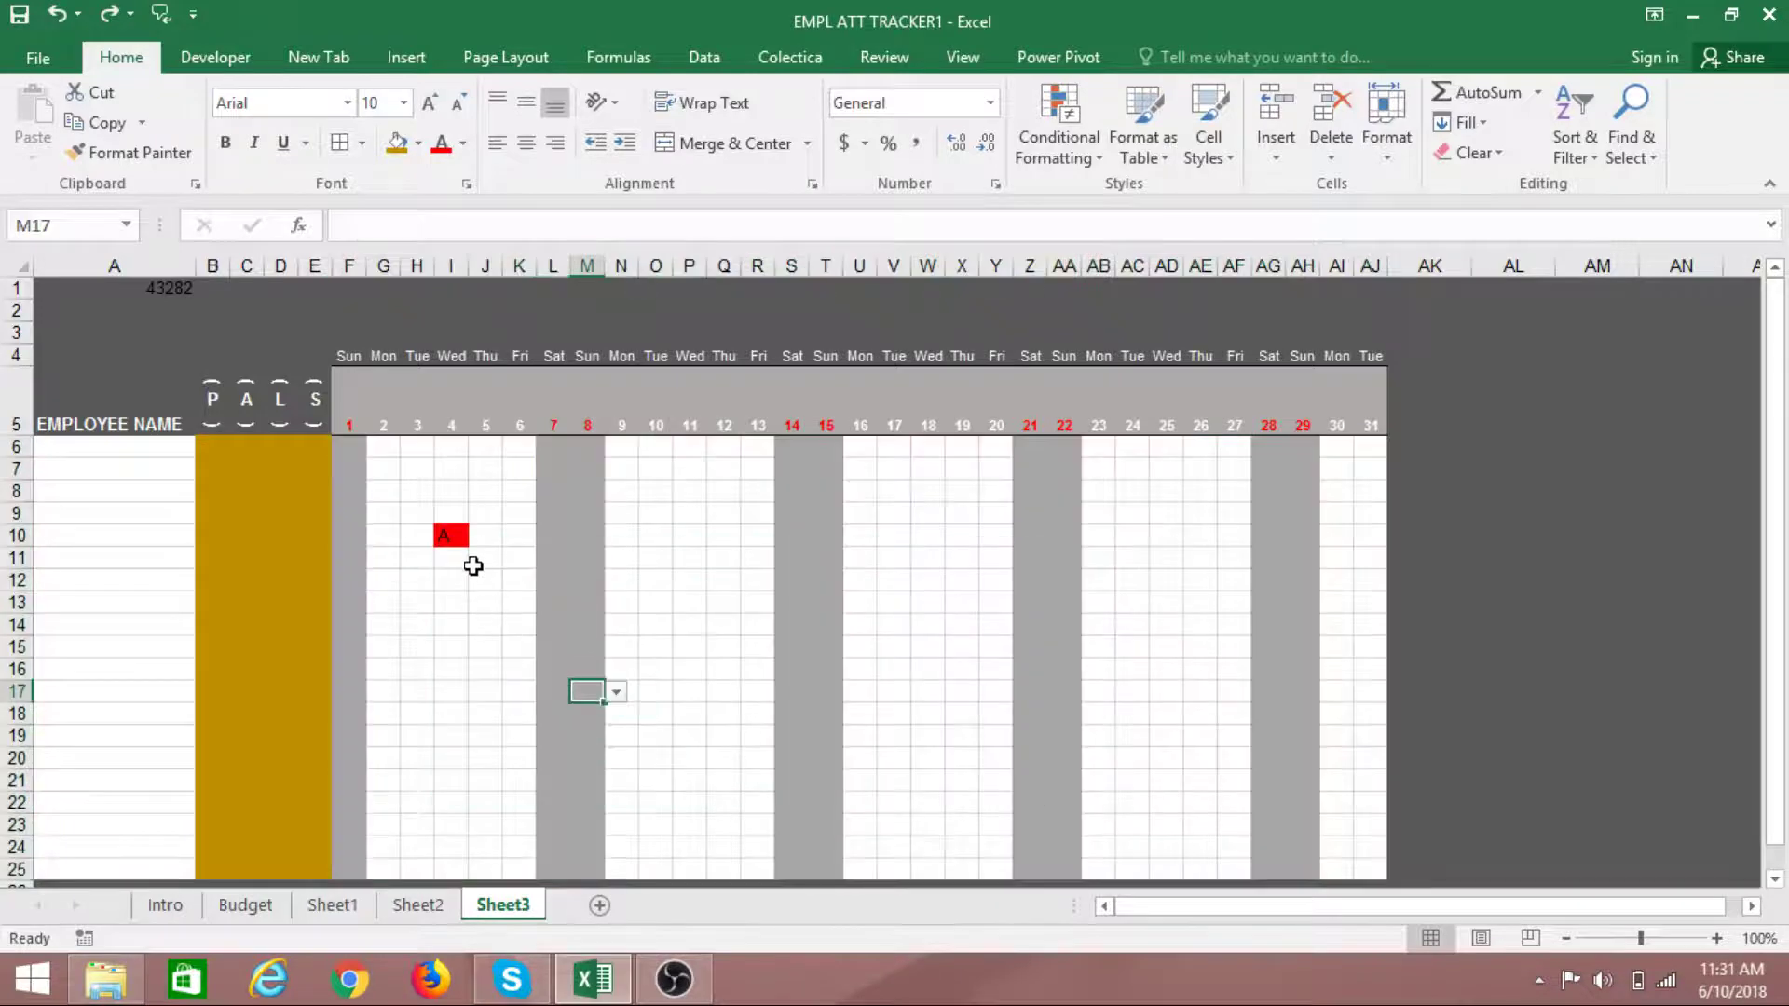
left_click(473, 562)
left_click(472, 648)
left_click(419, 467)
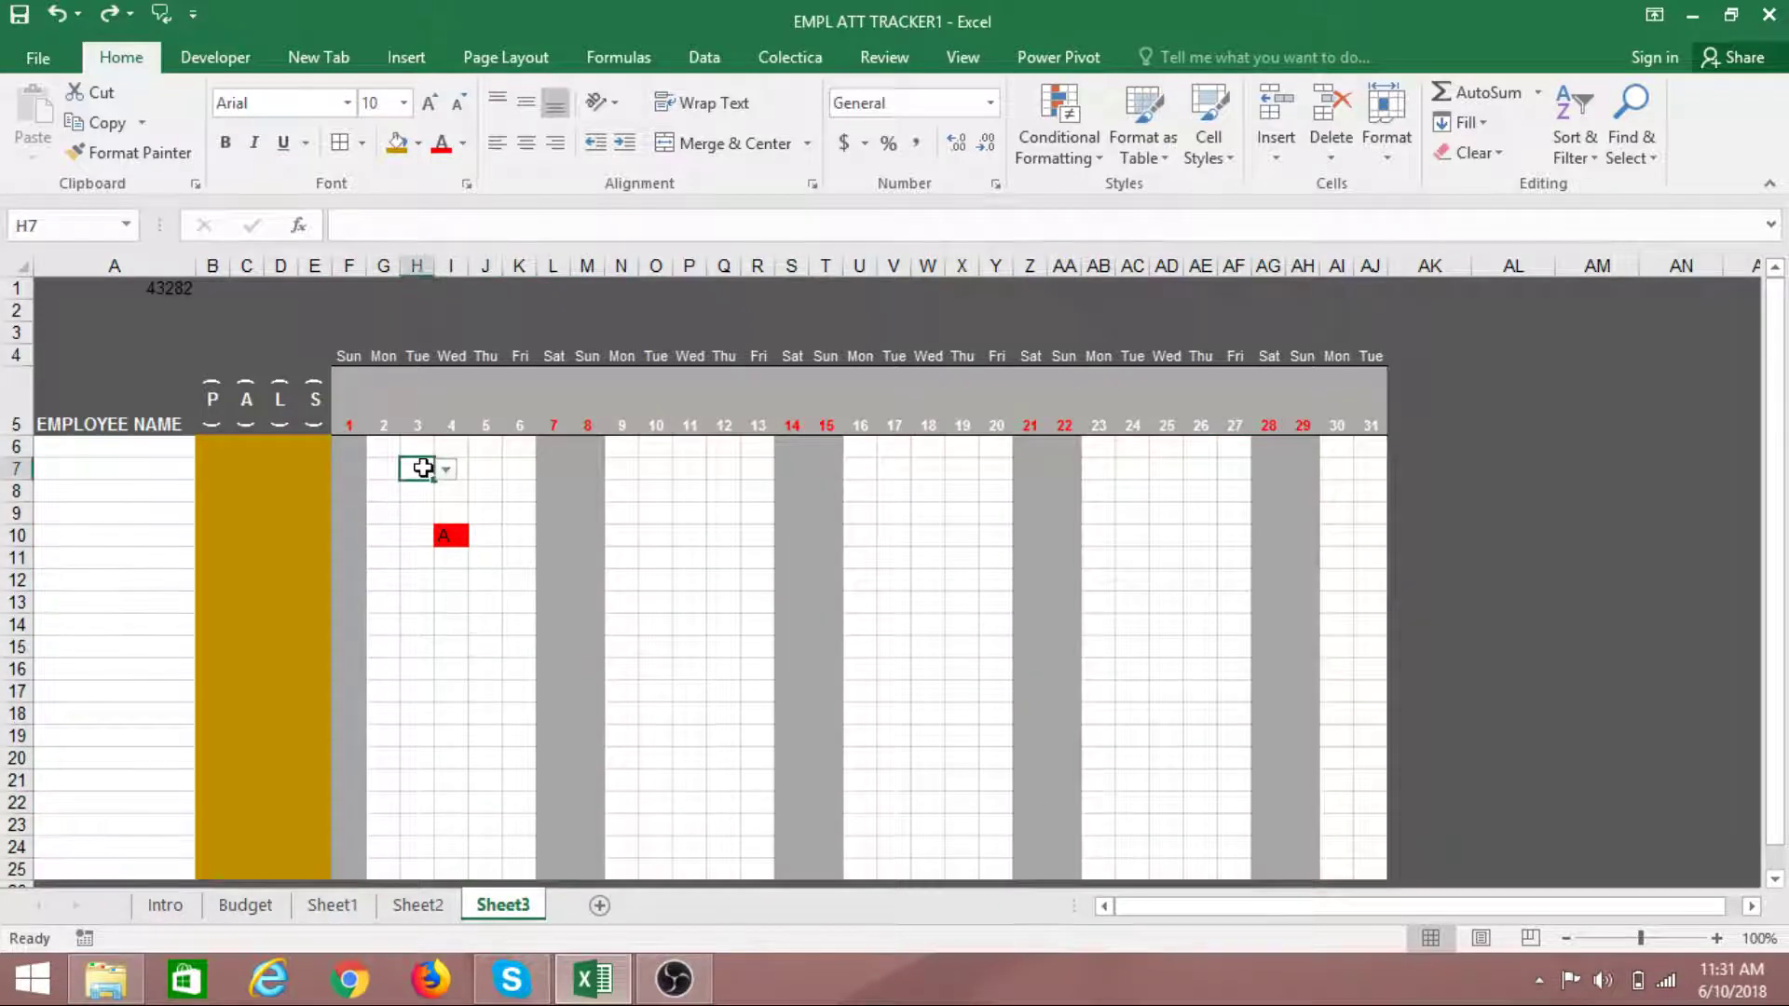
left_click(446, 468)
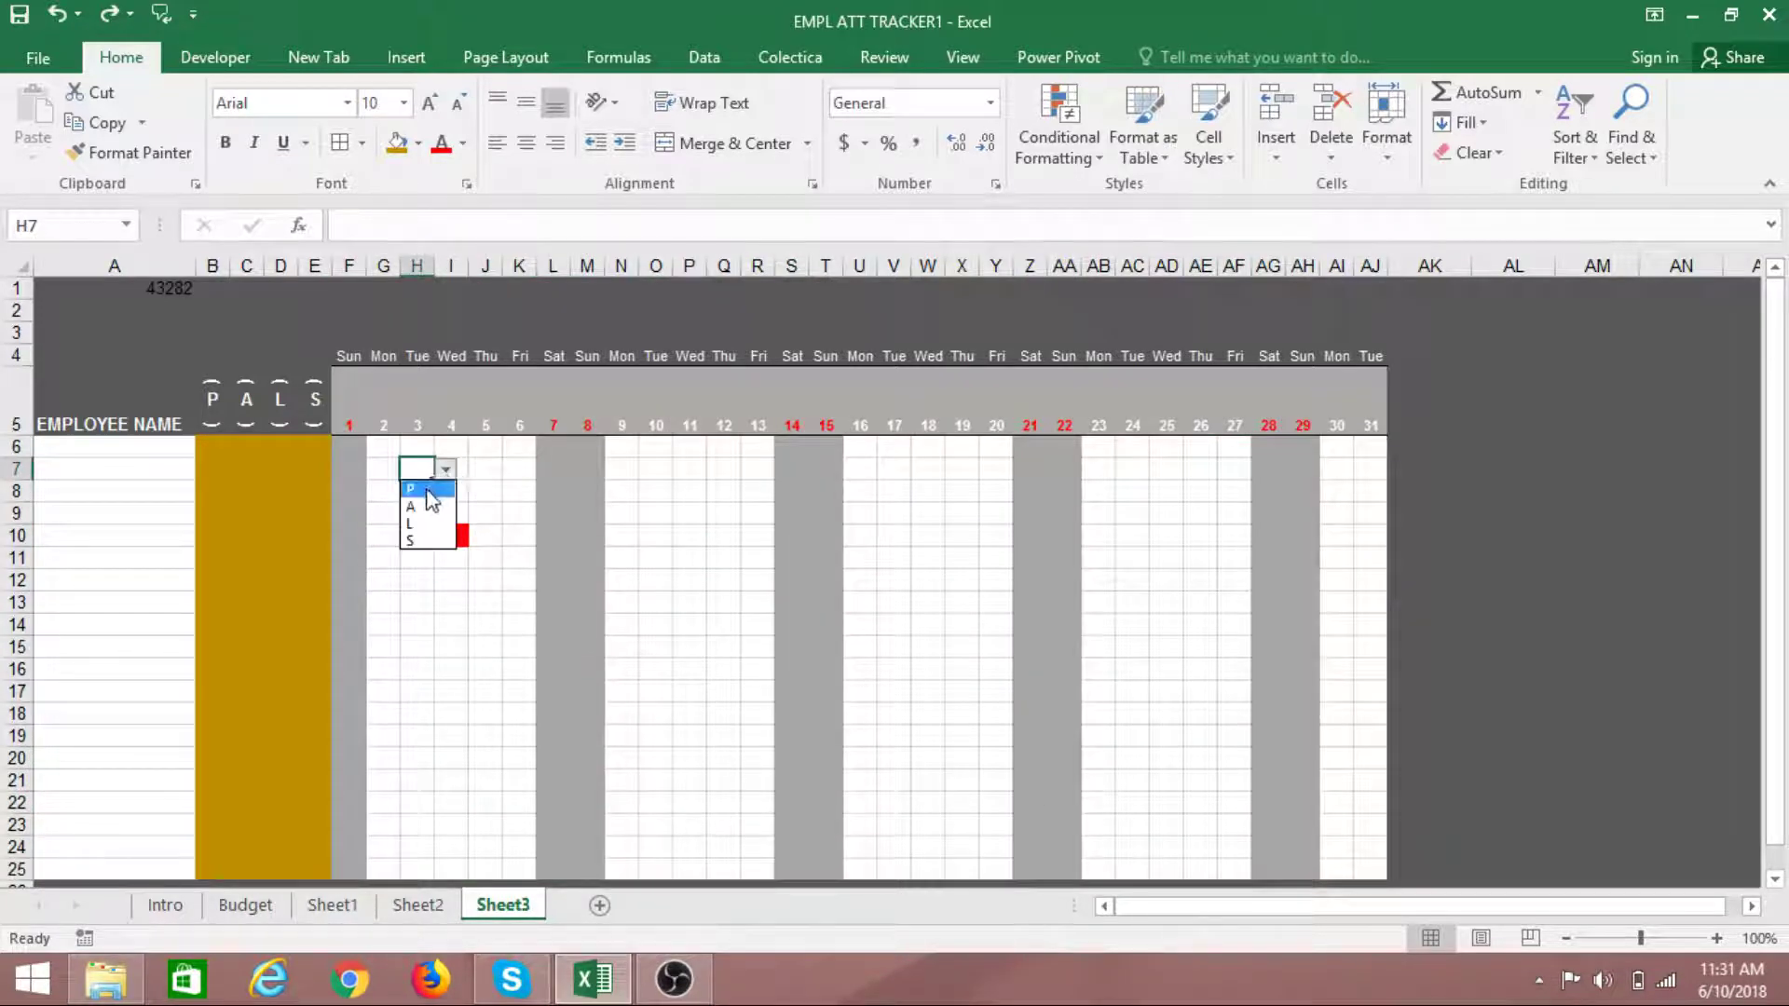
left_click(427, 489)
left_click(426, 587)
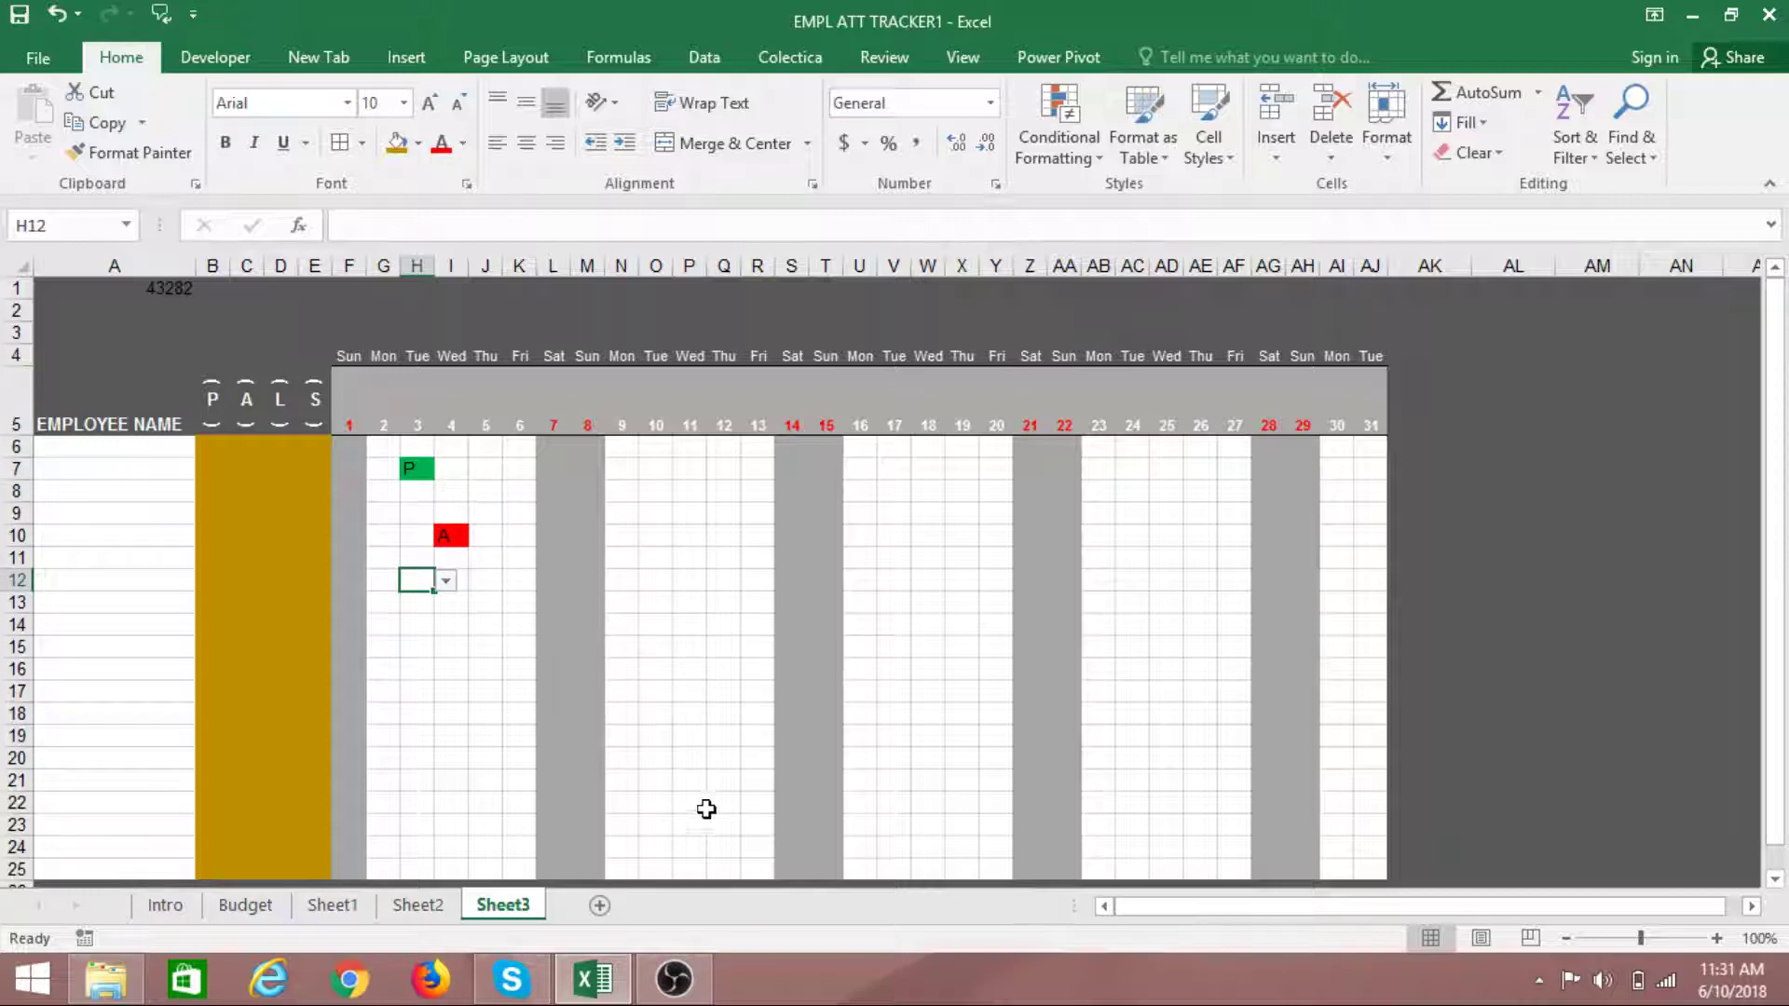
left_click(743, 675)
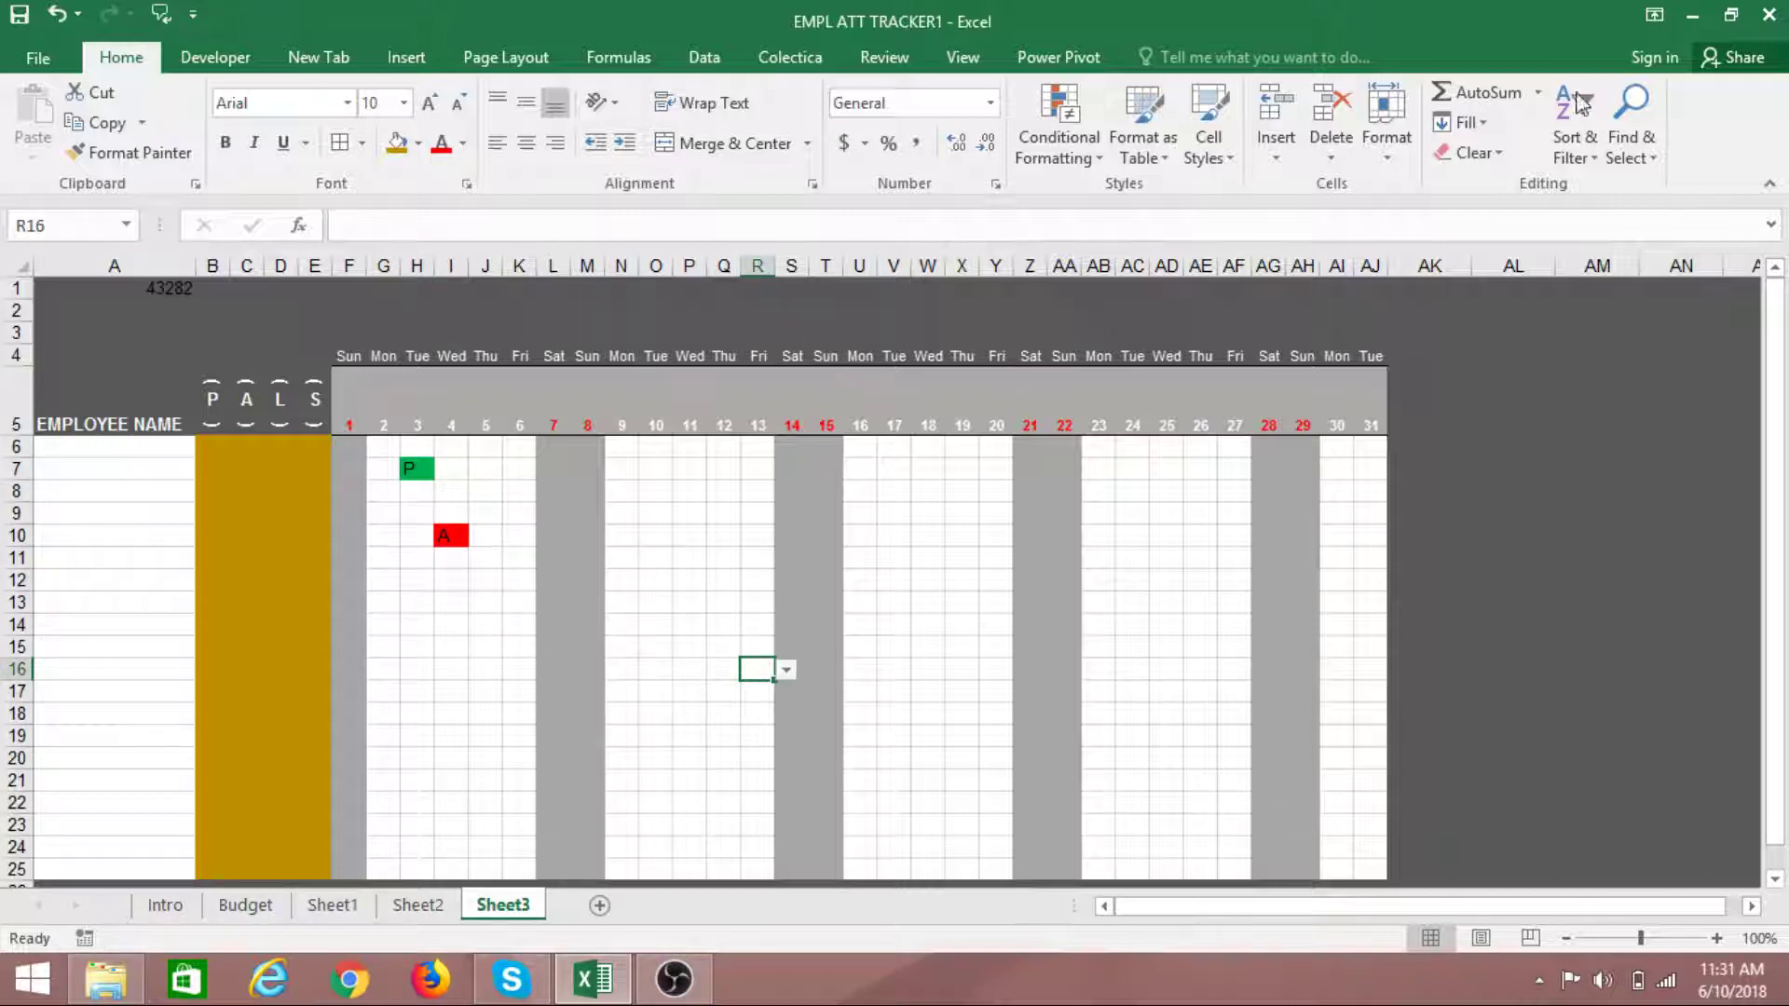
left_click(236, 453)
left_click_drag(236, 452, 276, 454)
left_click(260, 529)
left_click(220, 451)
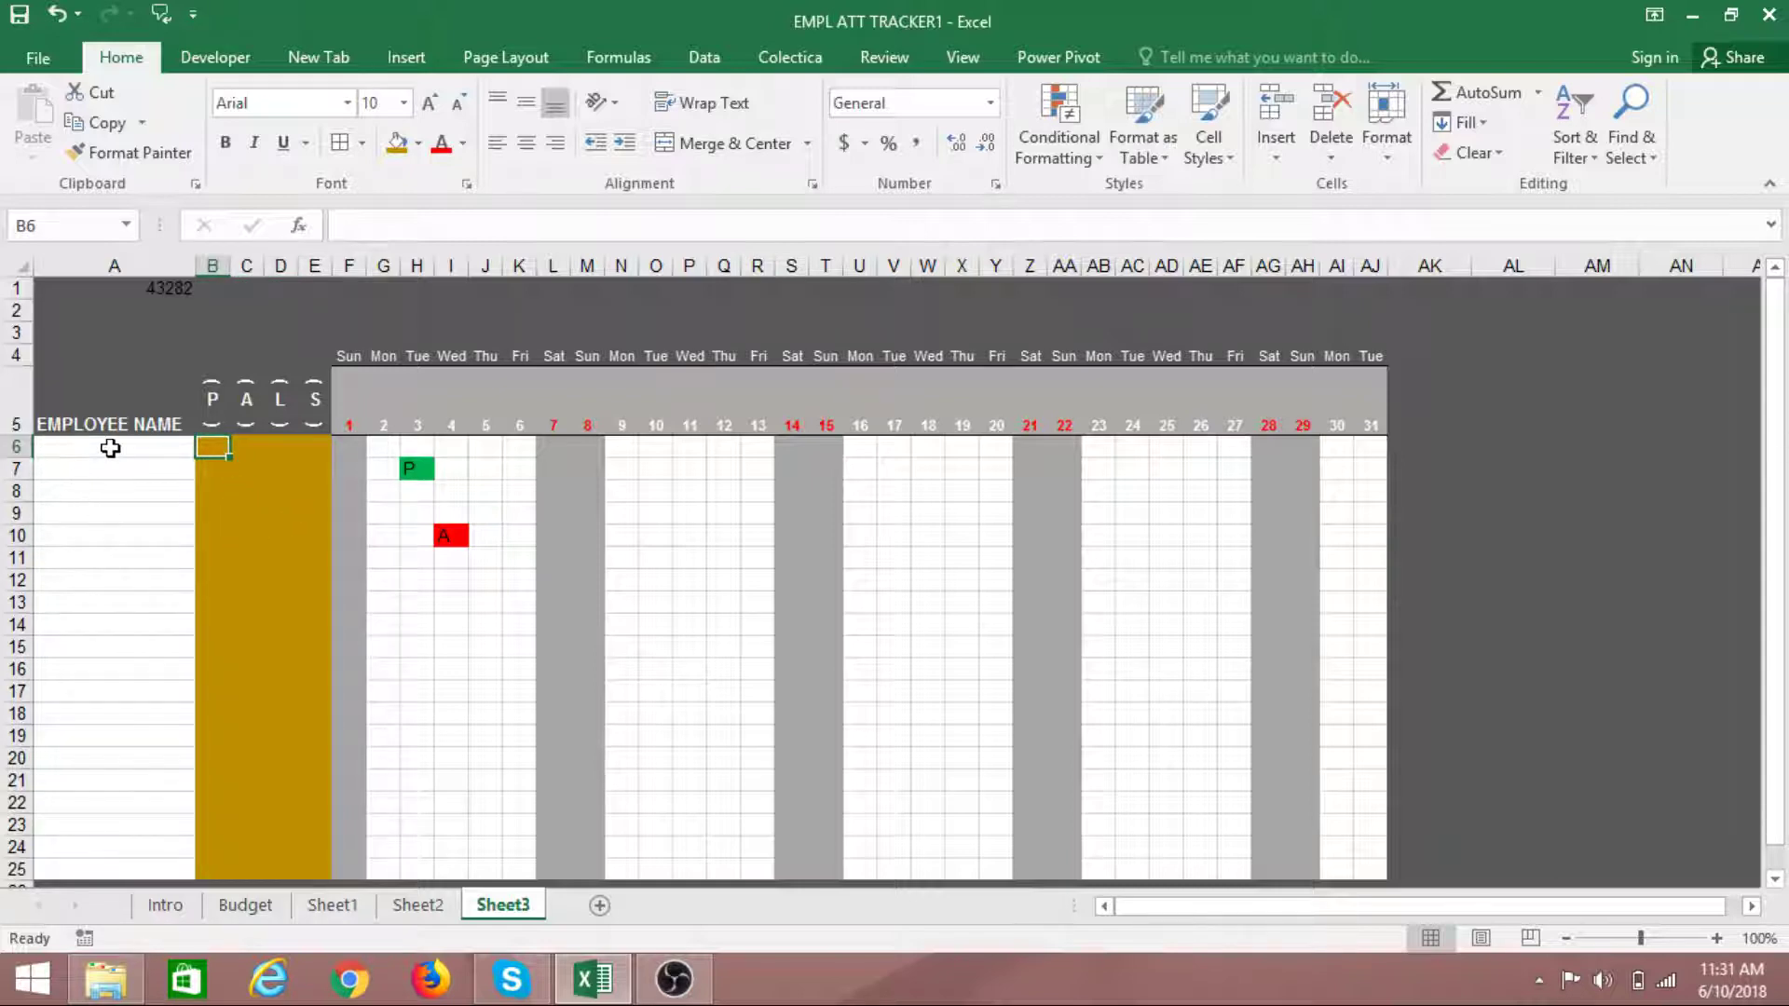
Enter EMP1 and EMP2 in cells A6 and A7 and extend the series down to EMP20 in cell A25
left_click(109, 448)
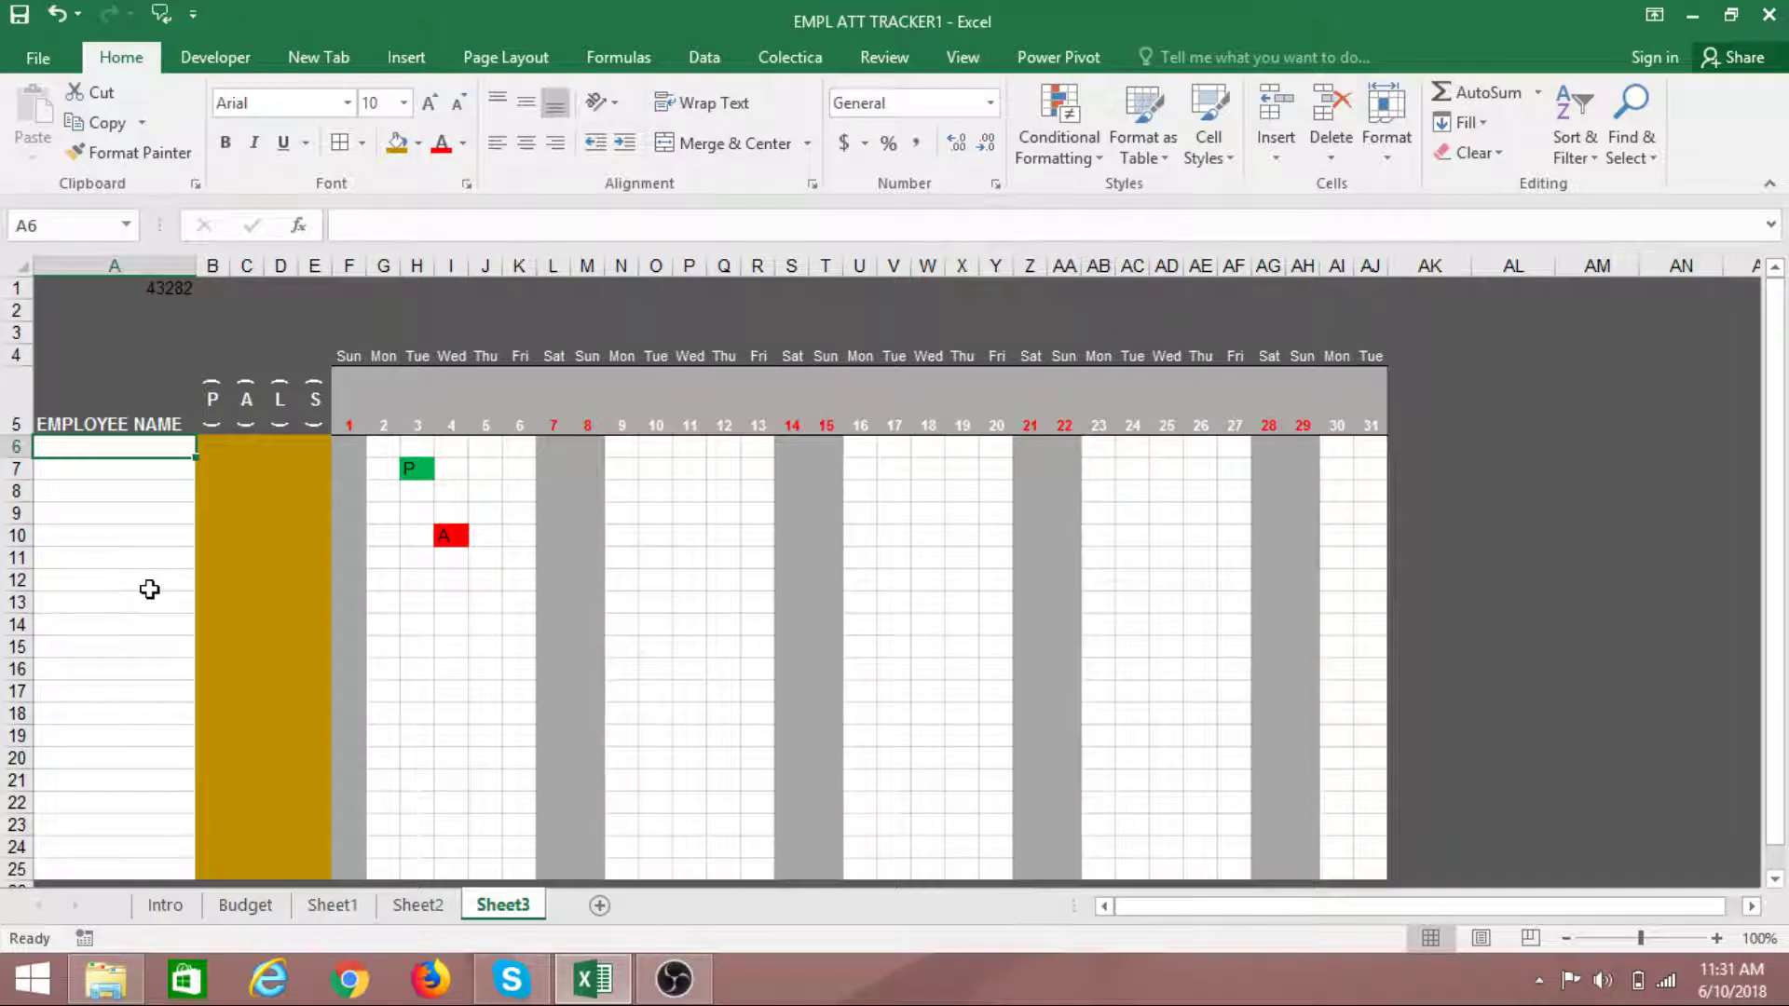
type("E")
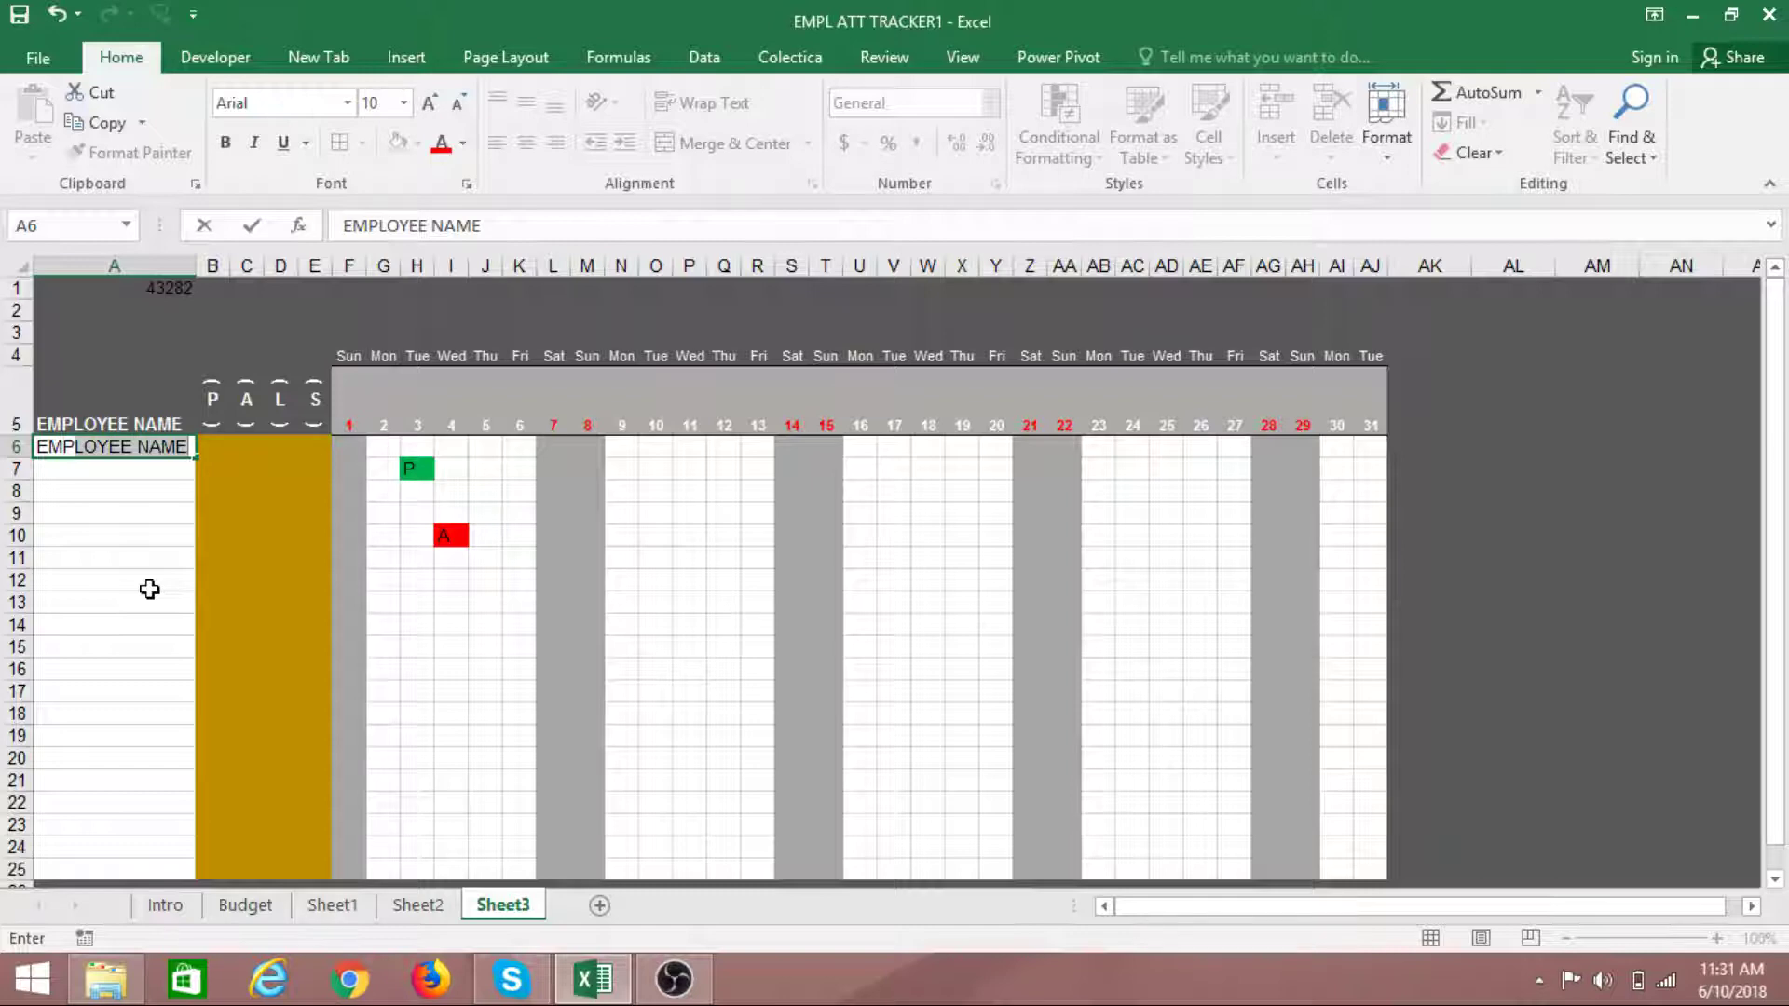
type("MP1")
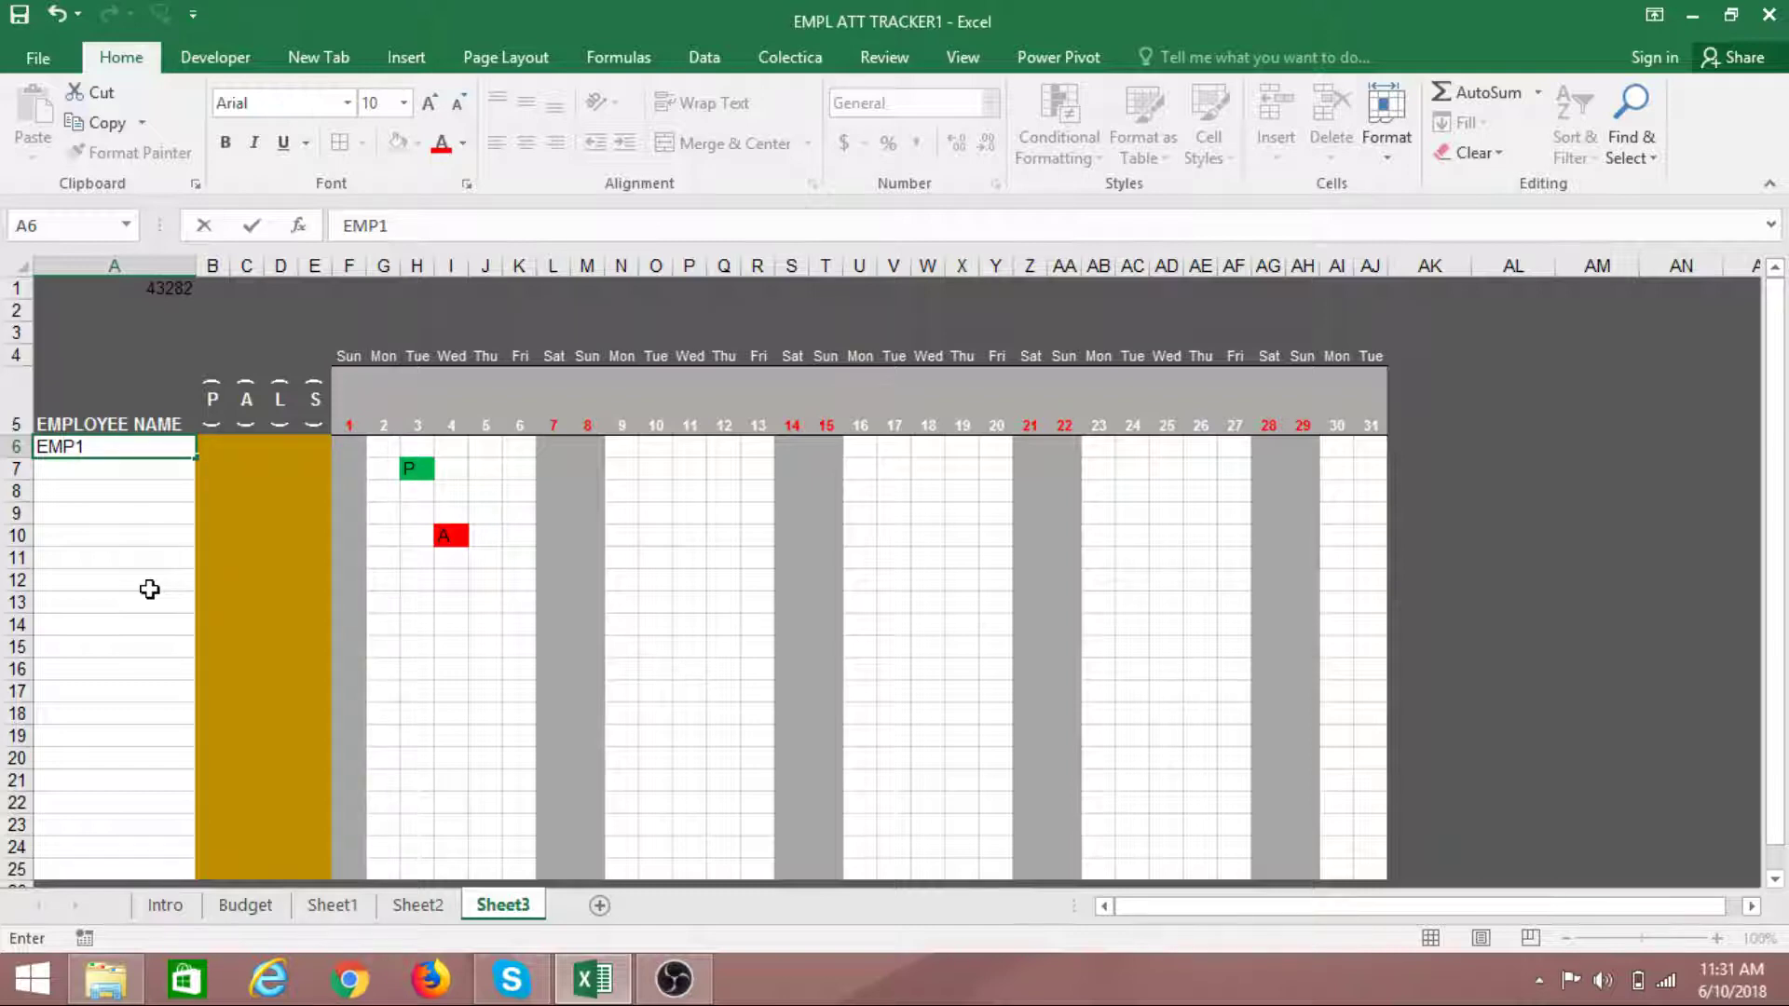
key("Return")
type("EMP2")
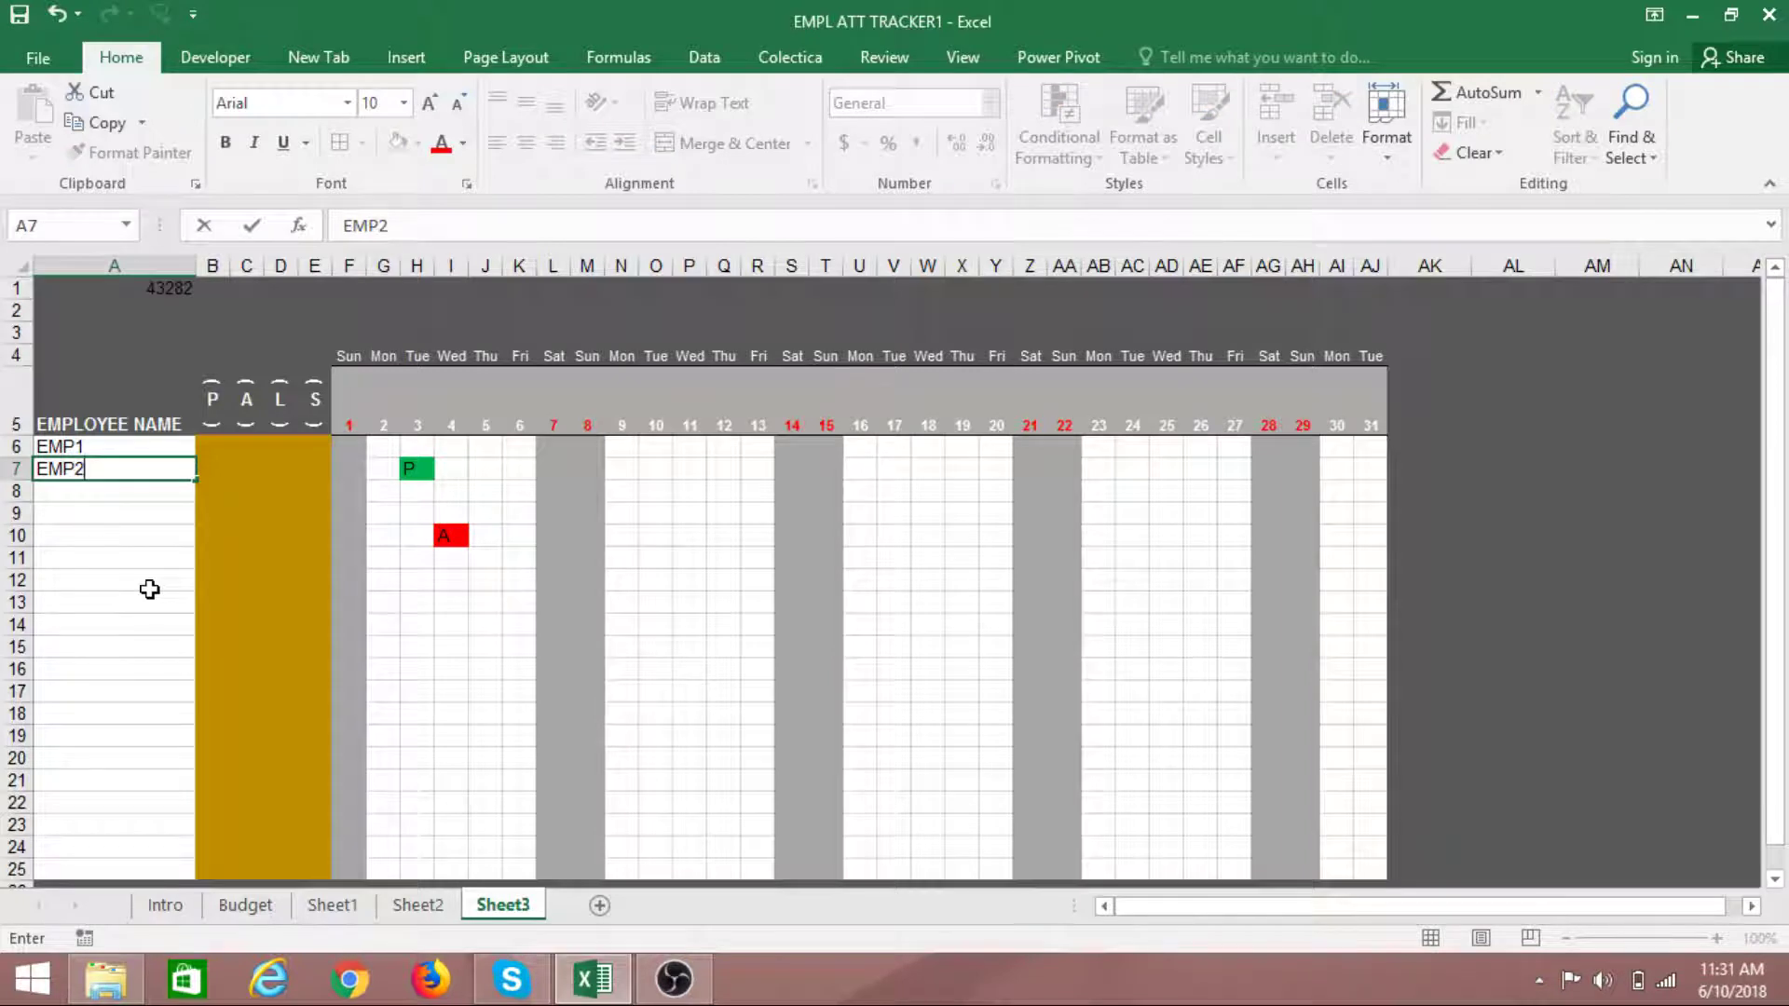
left_click(149, 588)
left_click_drag(100, 448, 146, 836)
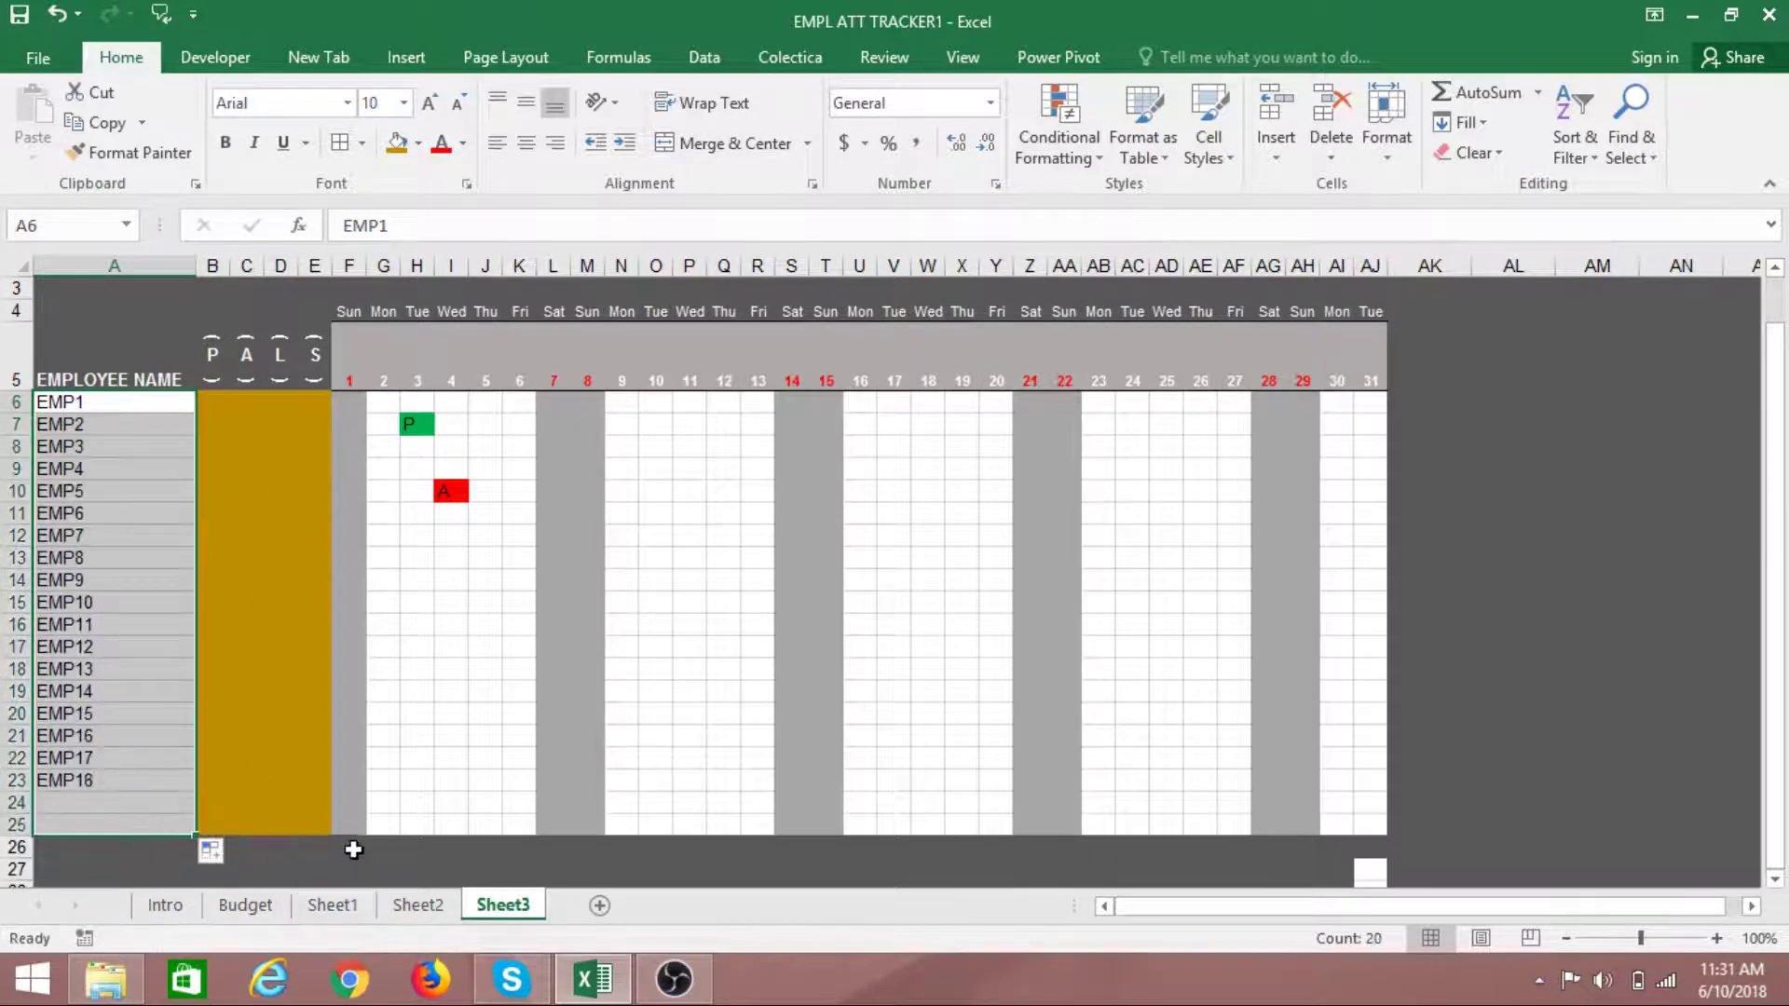
left_click(449, 736)
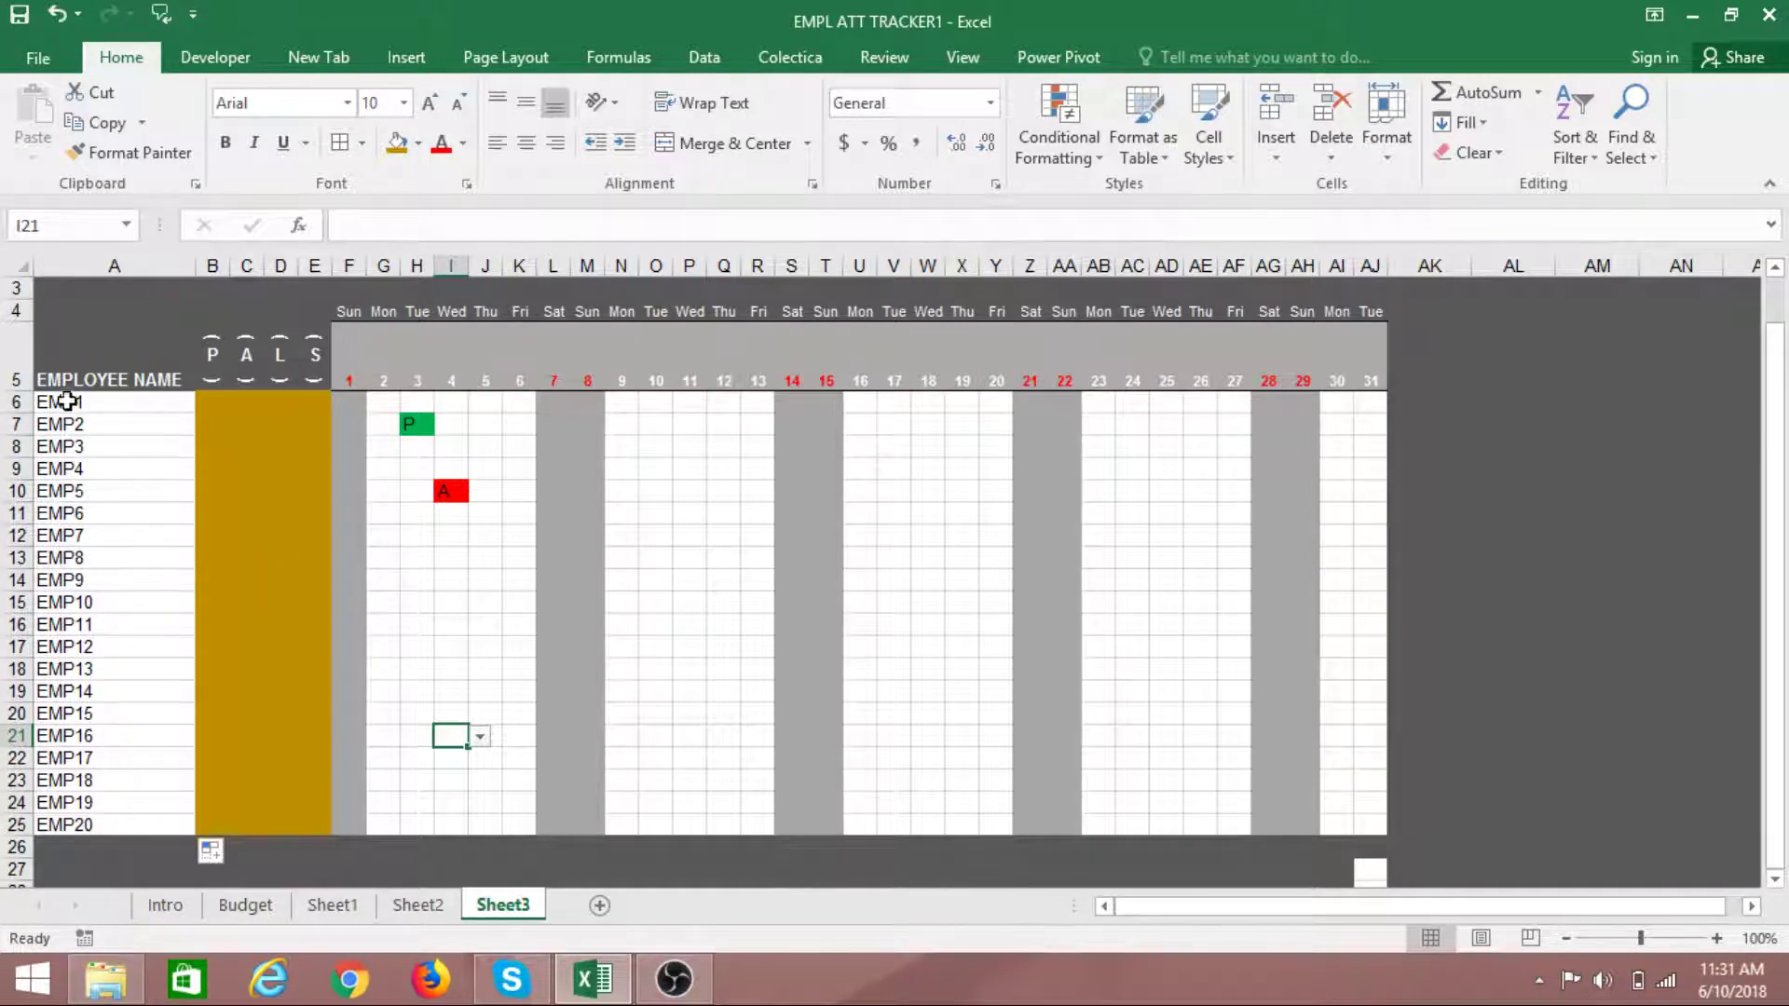
left_click(216, 401)
left_click(289, 401)
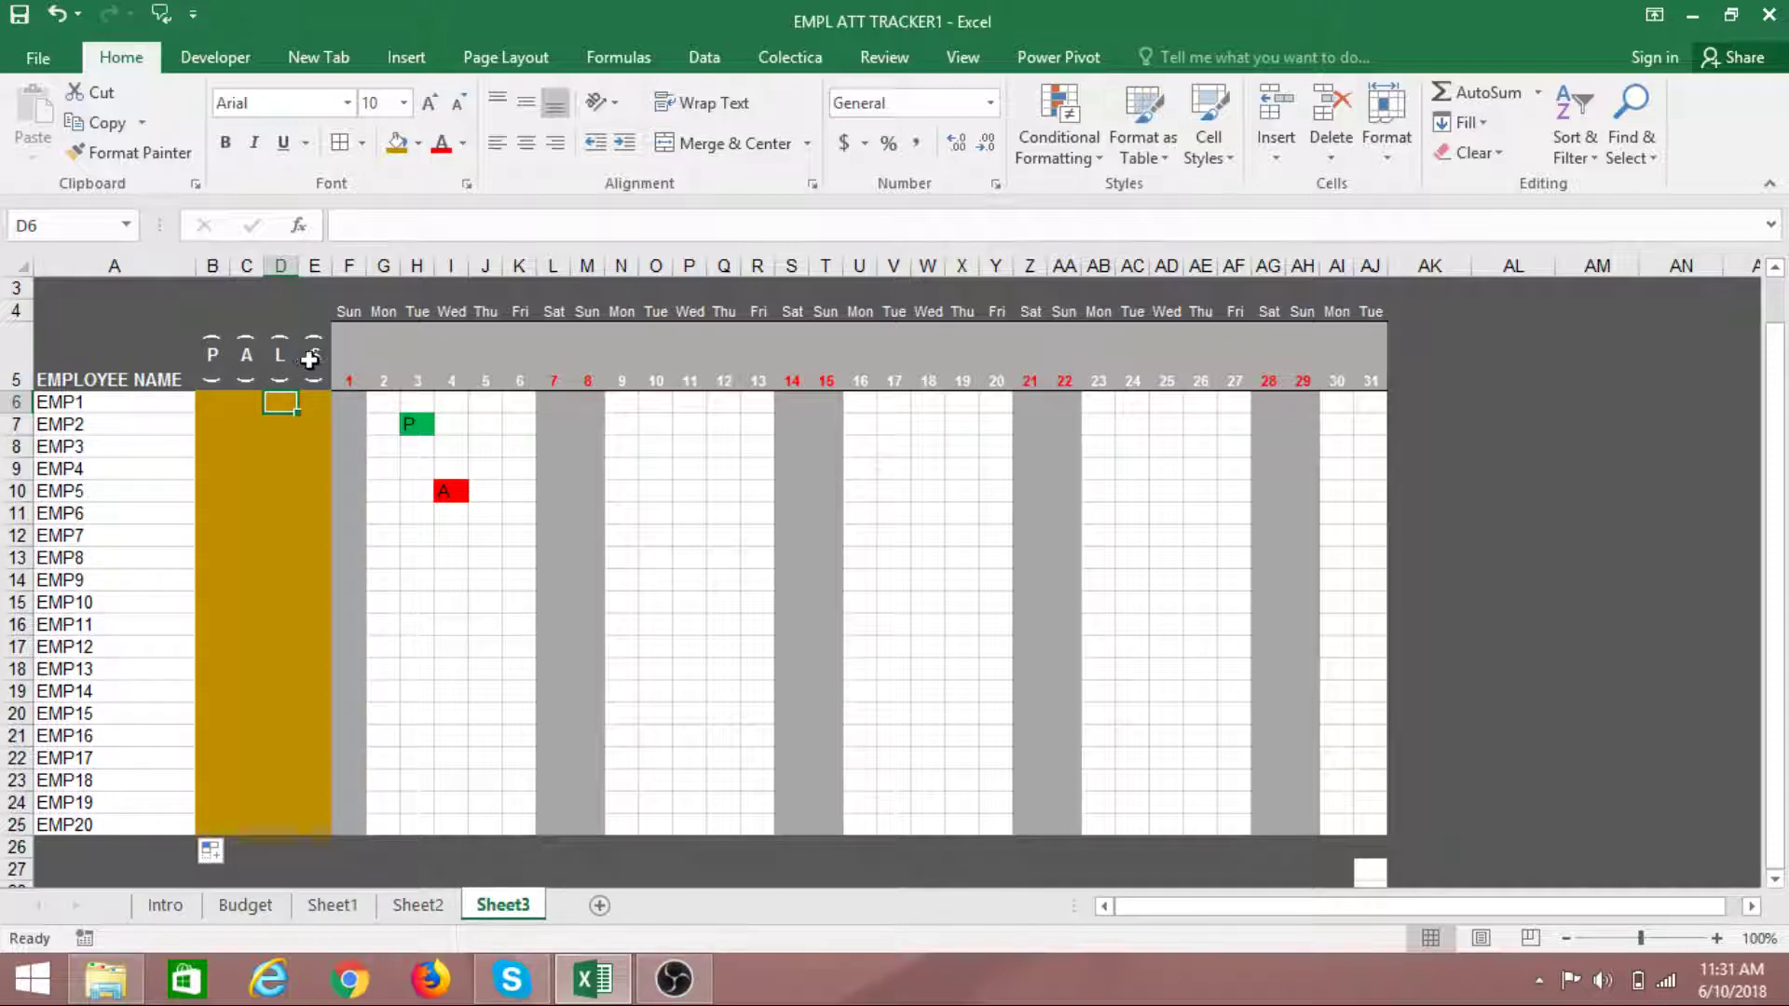
left_click(312, 447)
Enter a COUNTIF formula in cell B6 that counts the P entries in the range F6:AJ6
left_click(222, 401)
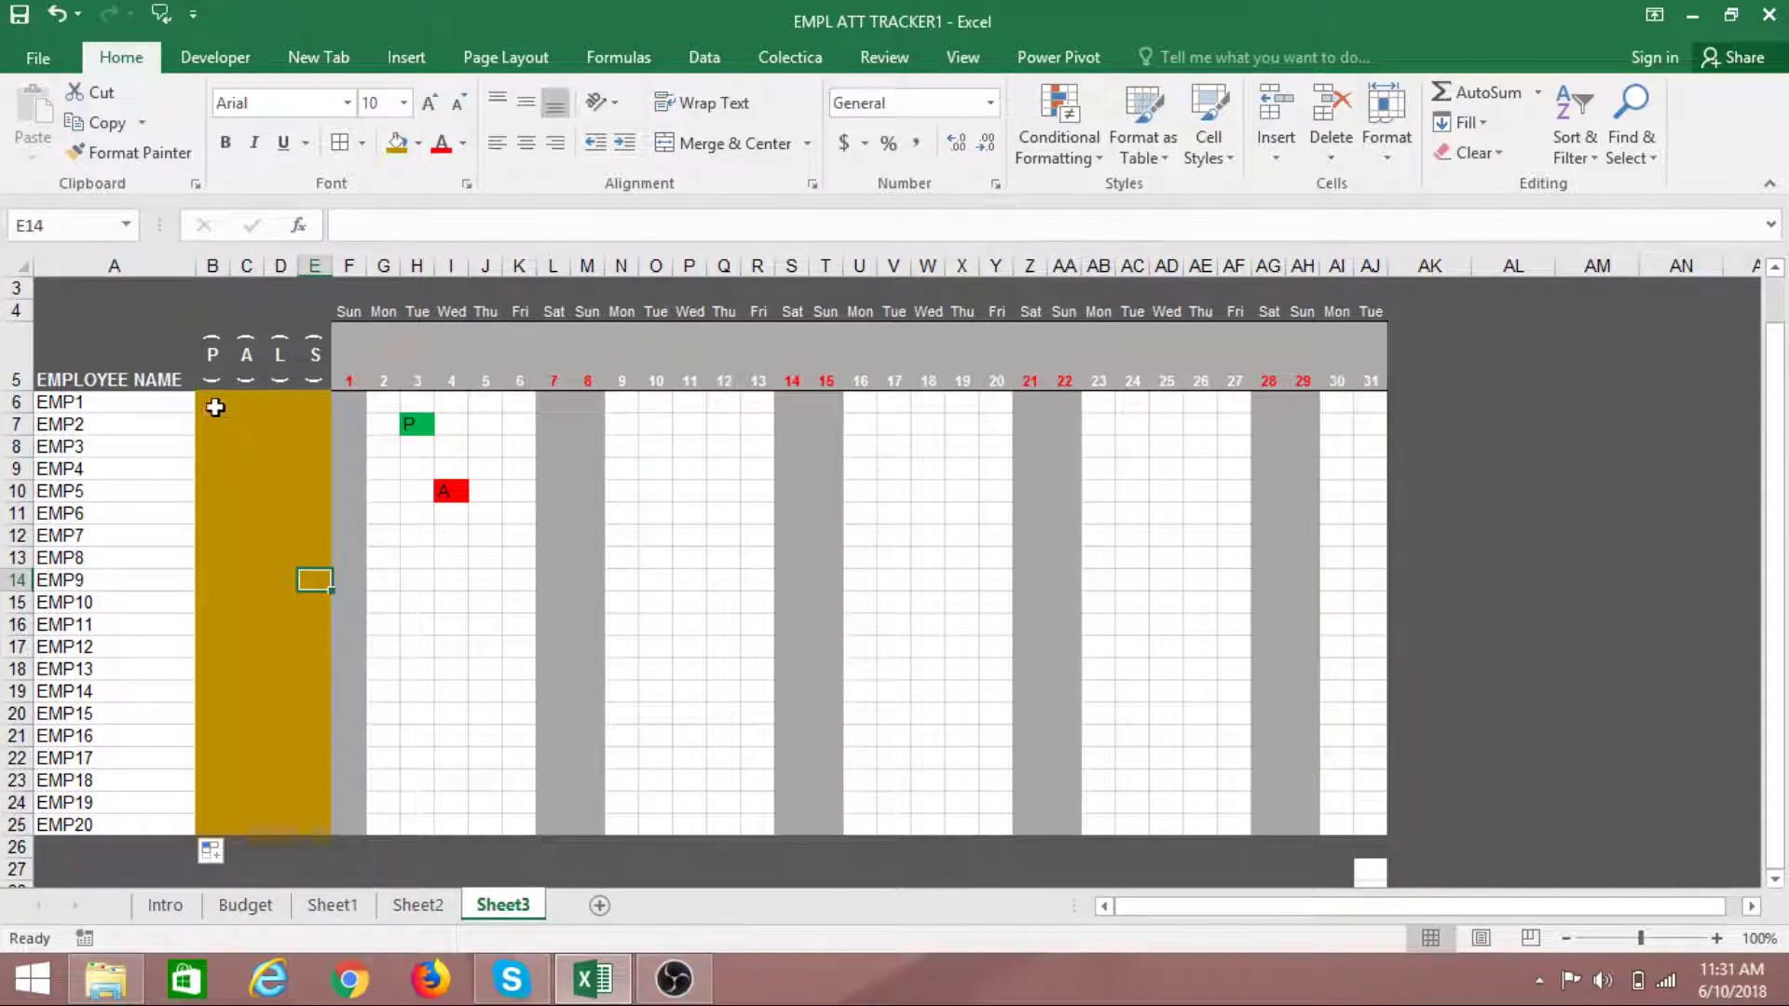
type("=")
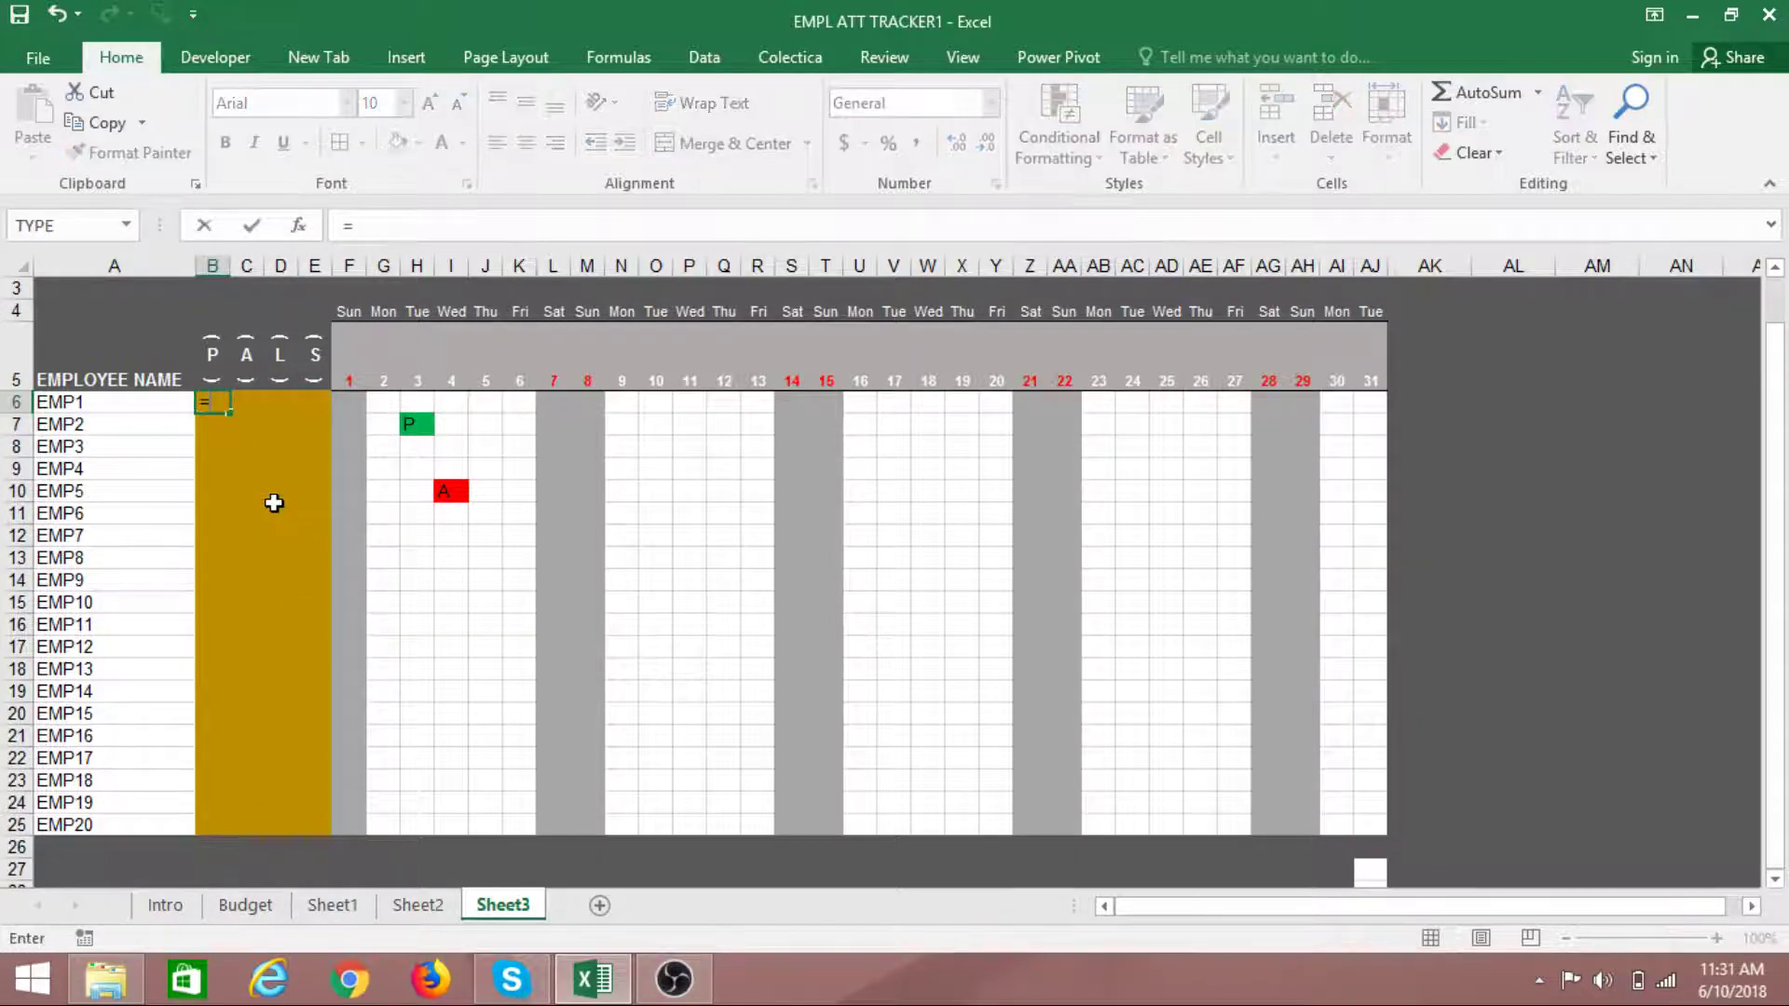
type("COUN")
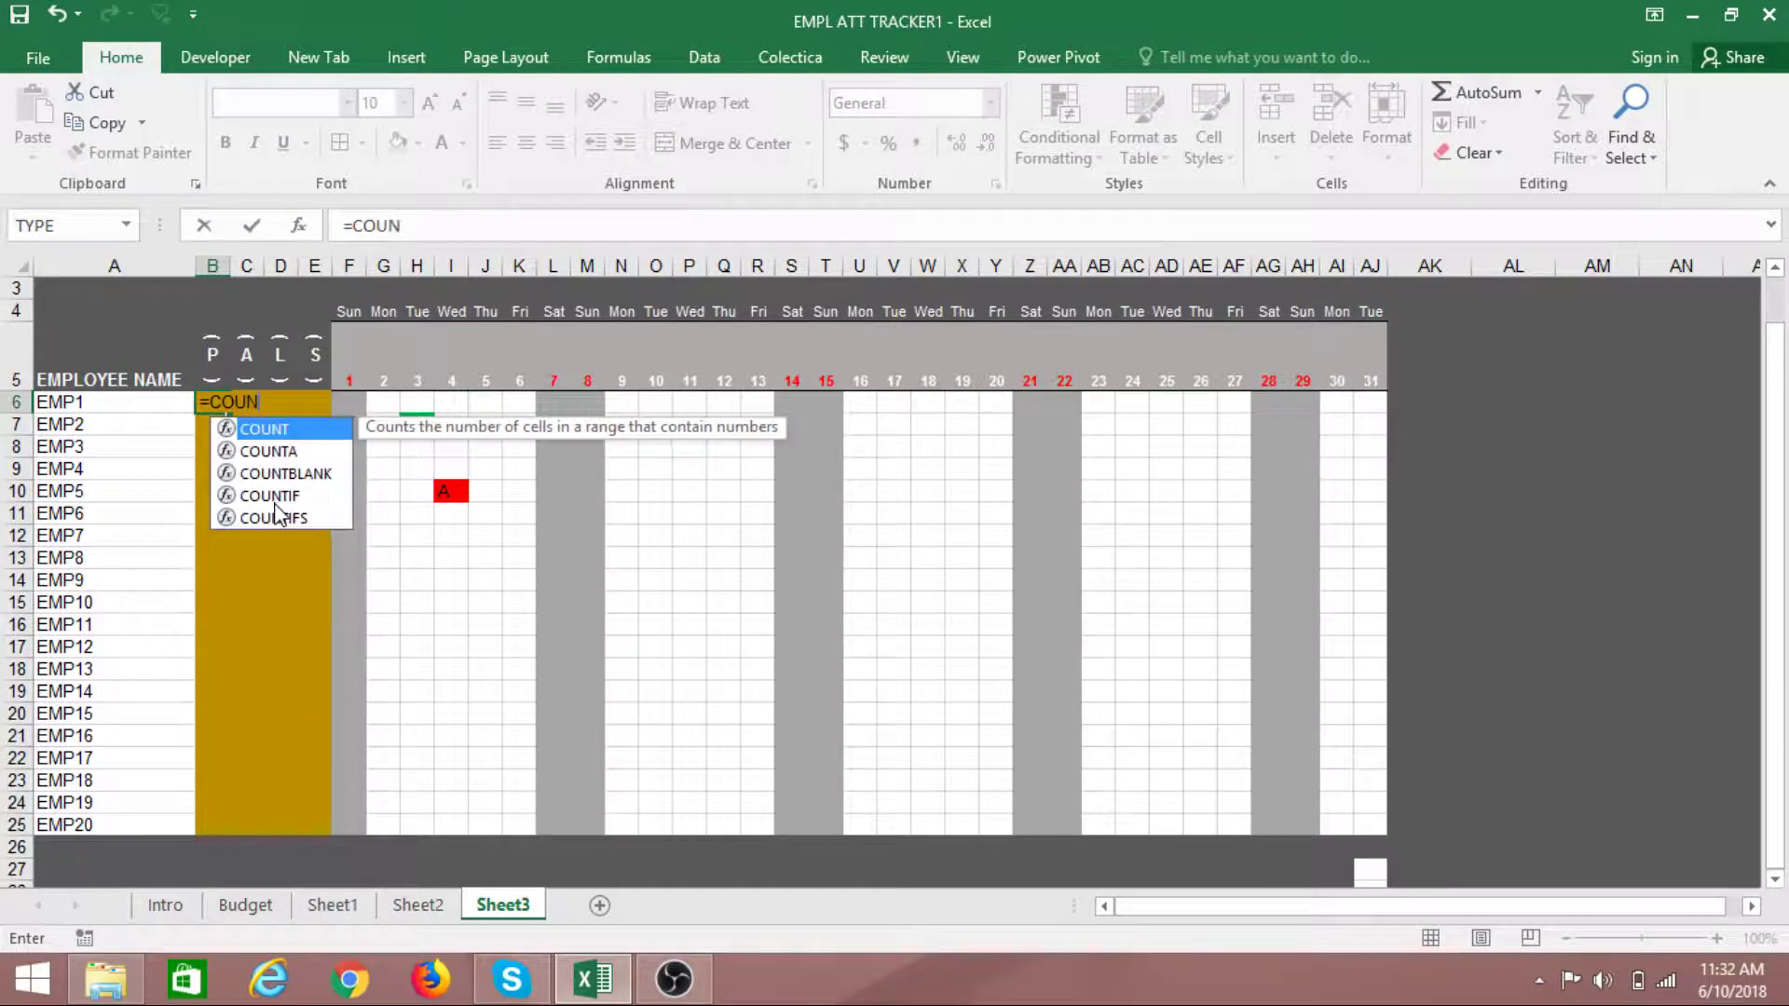
type("TIF(")
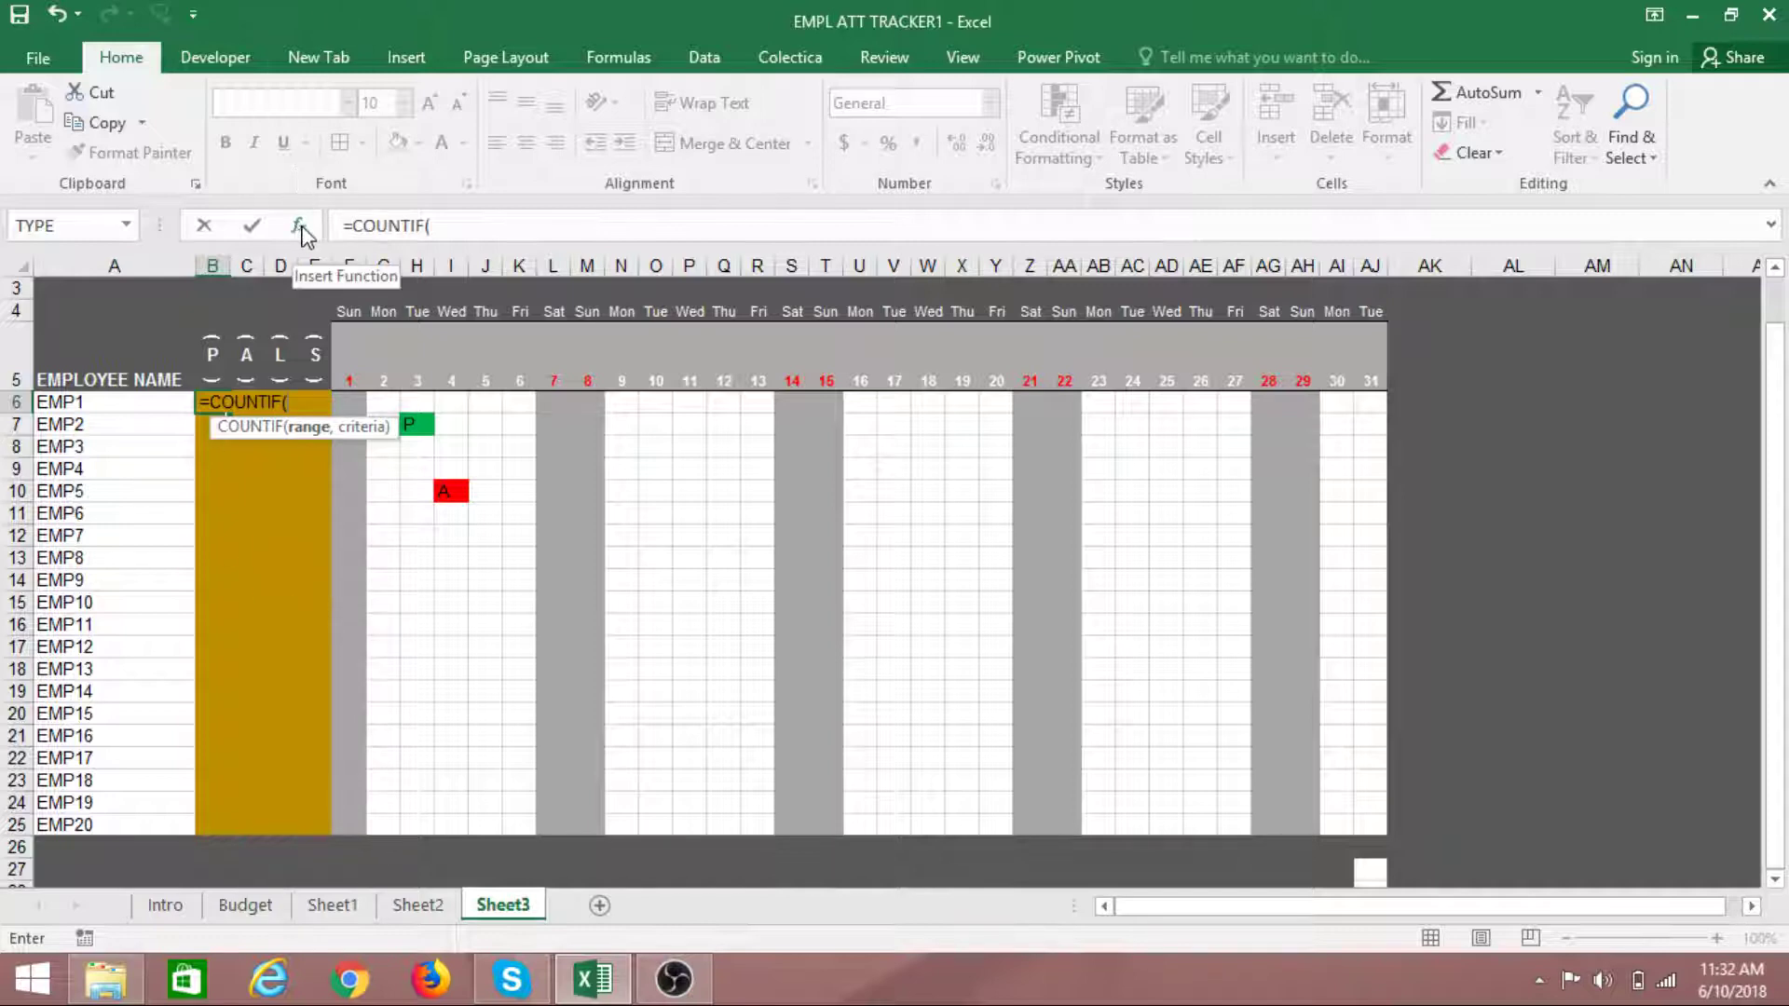
left_click(298, 226)
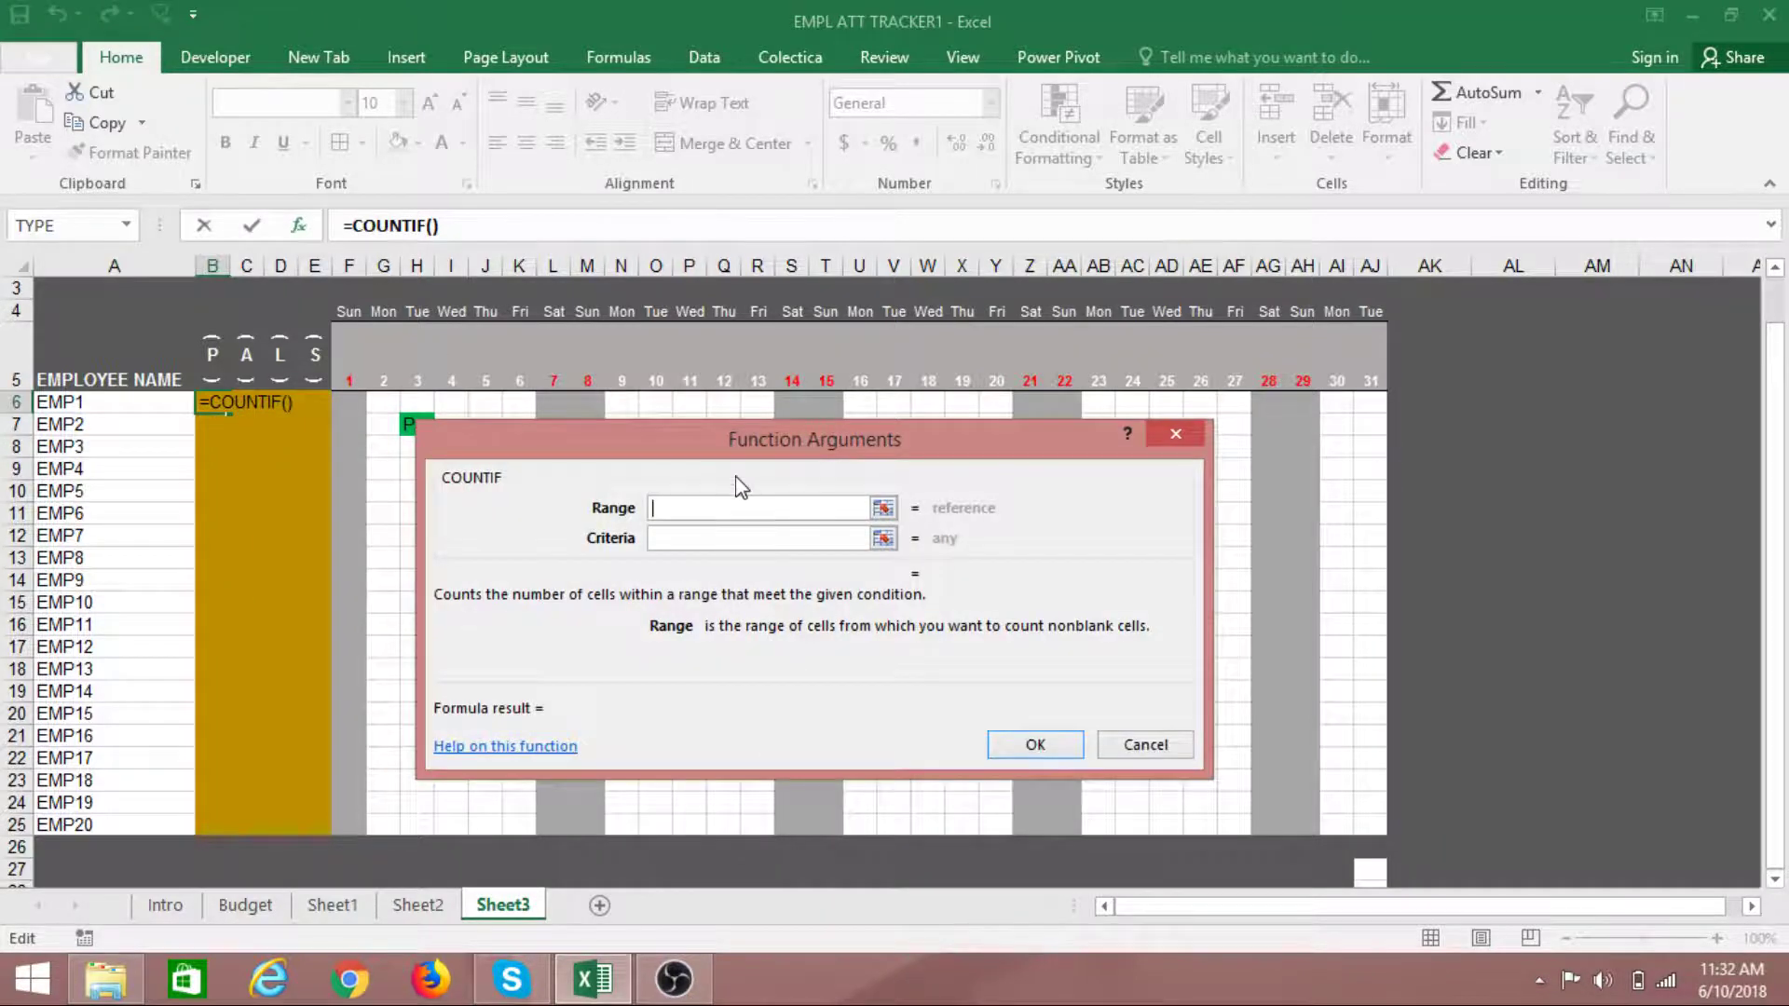
left_click_drag(741, 484, 748, 530)
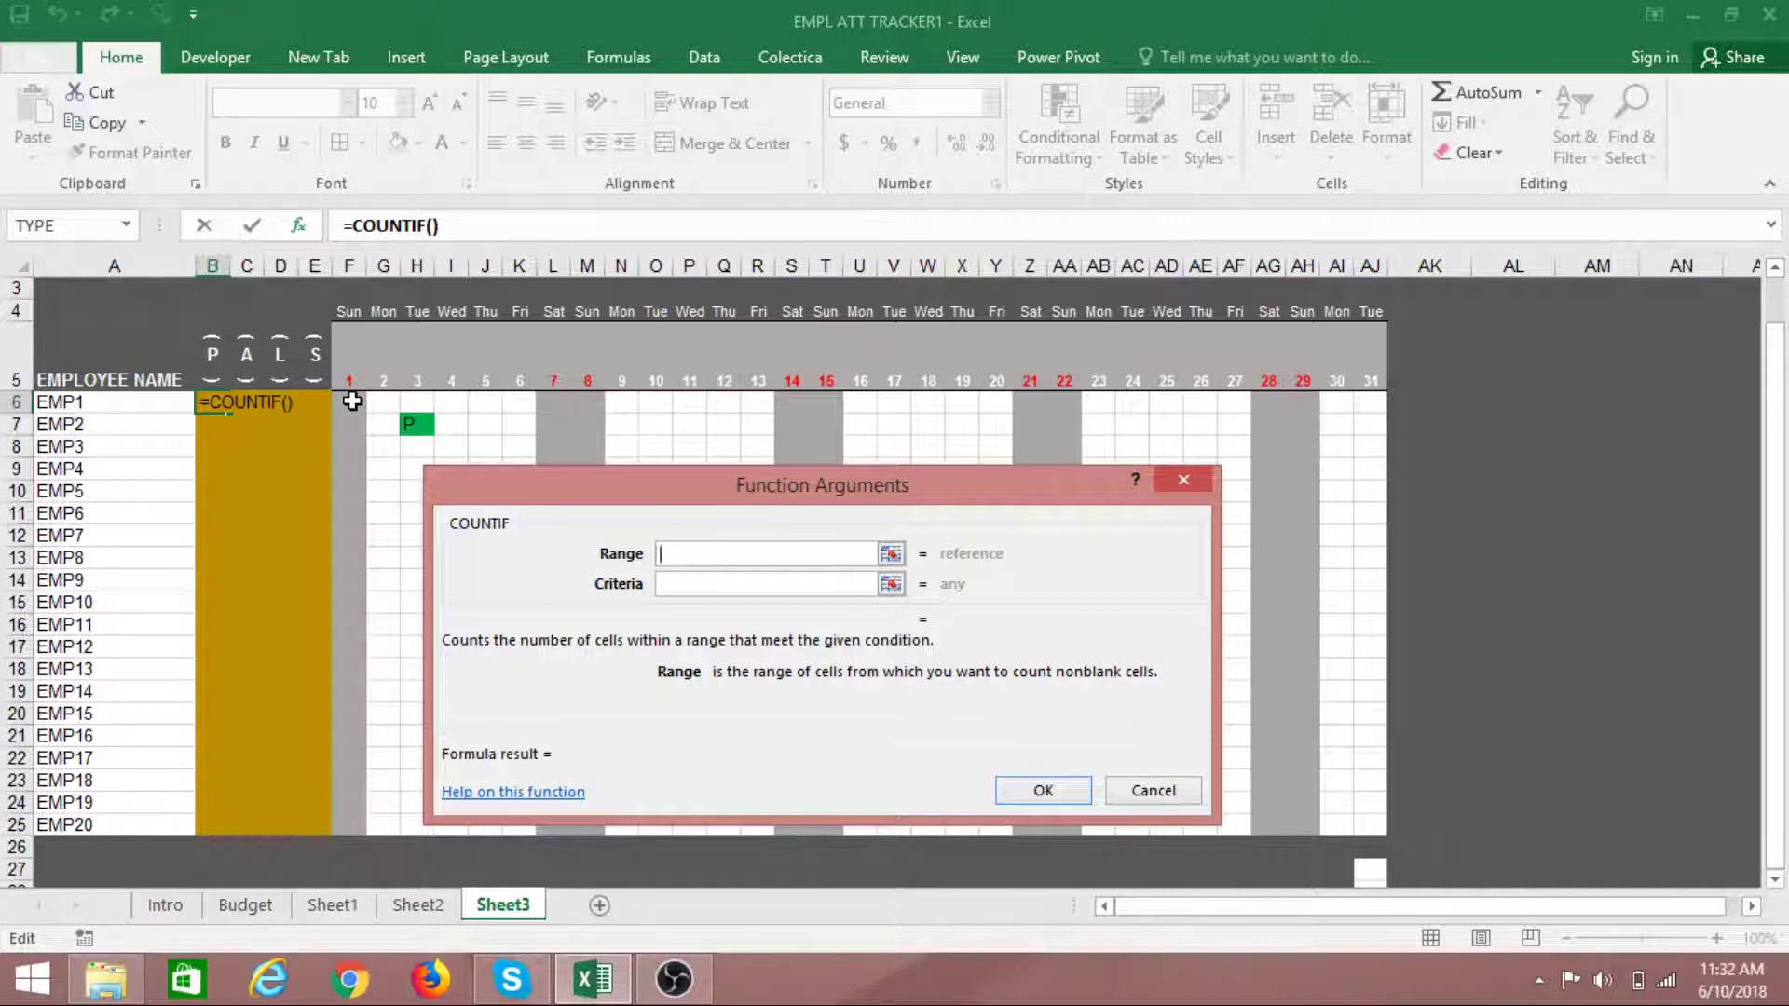
left_click_drag(352, 401, 1369, 401)
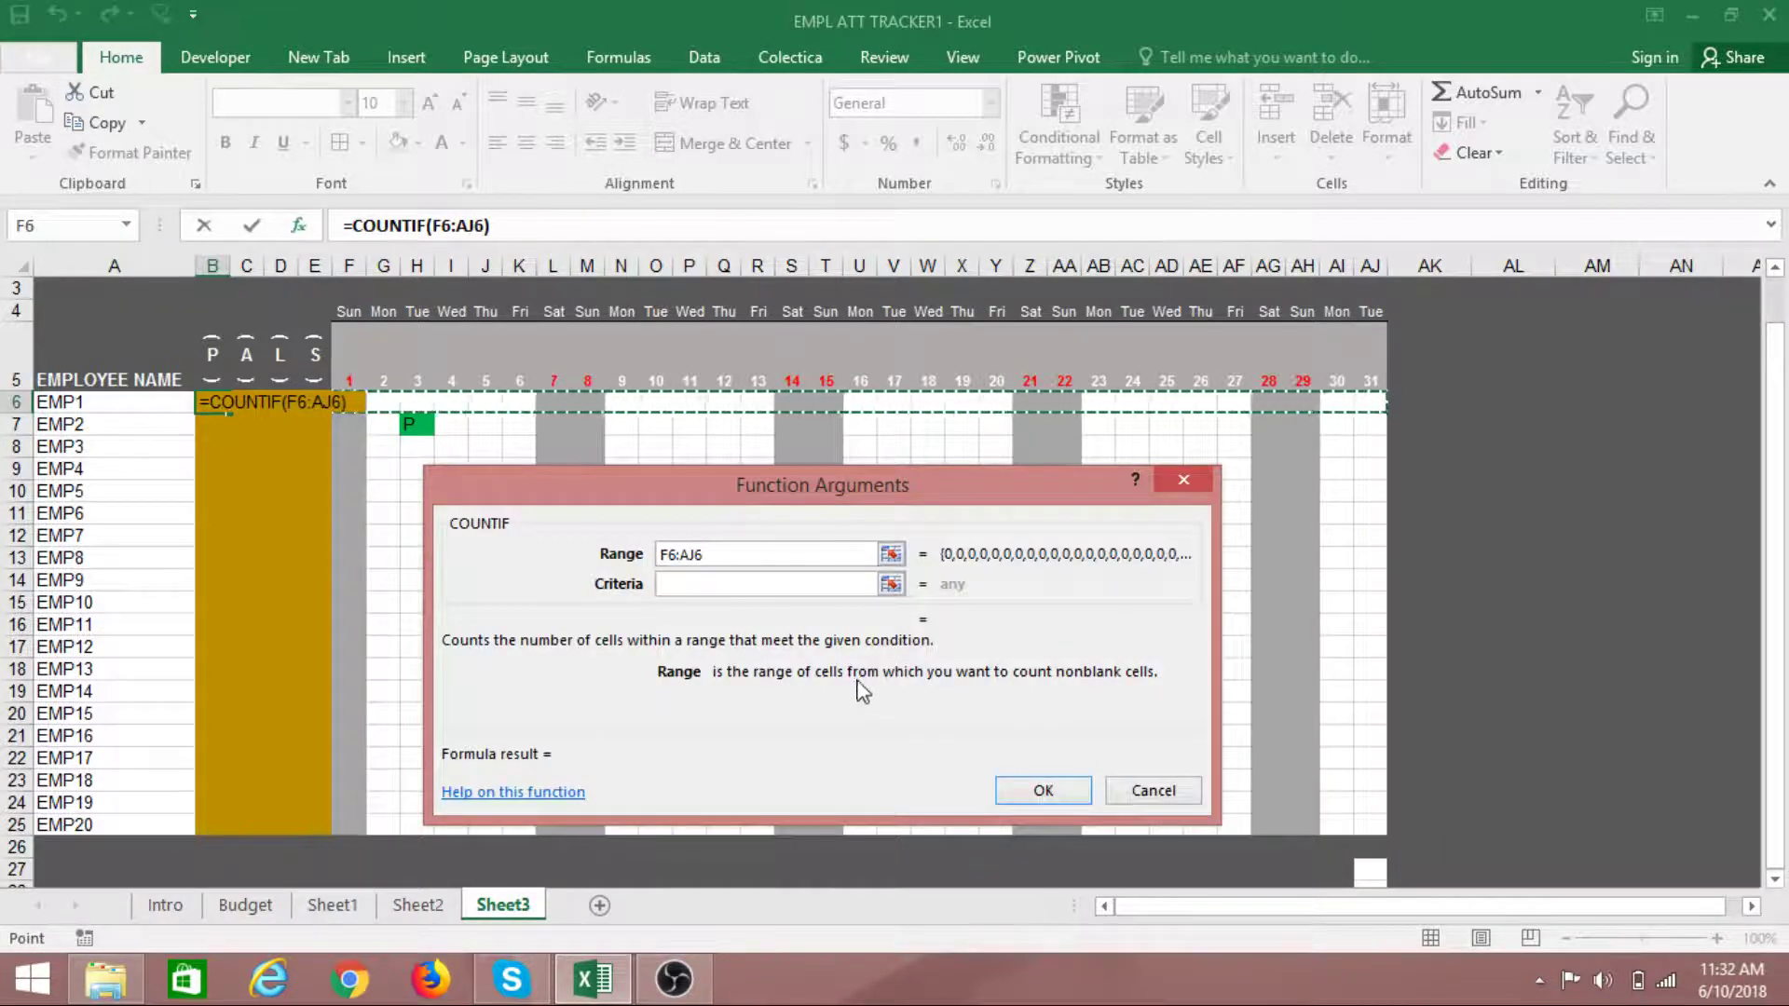
left_click(708, 585)
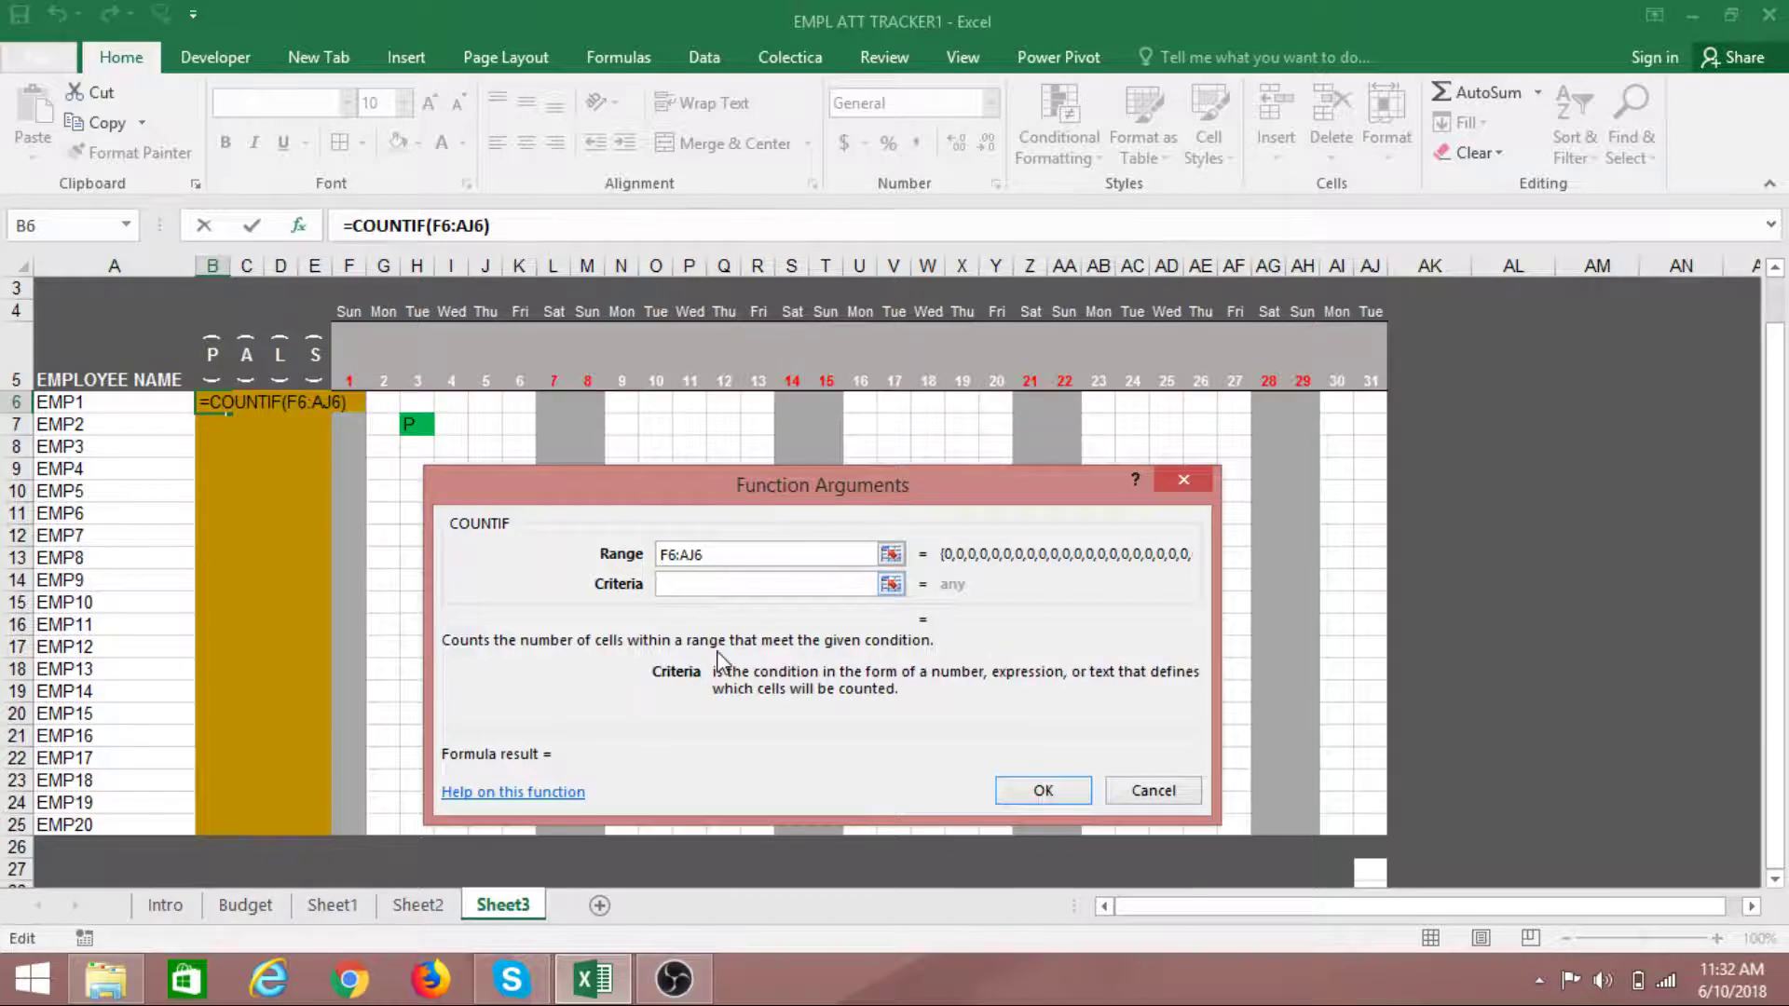
type("P")
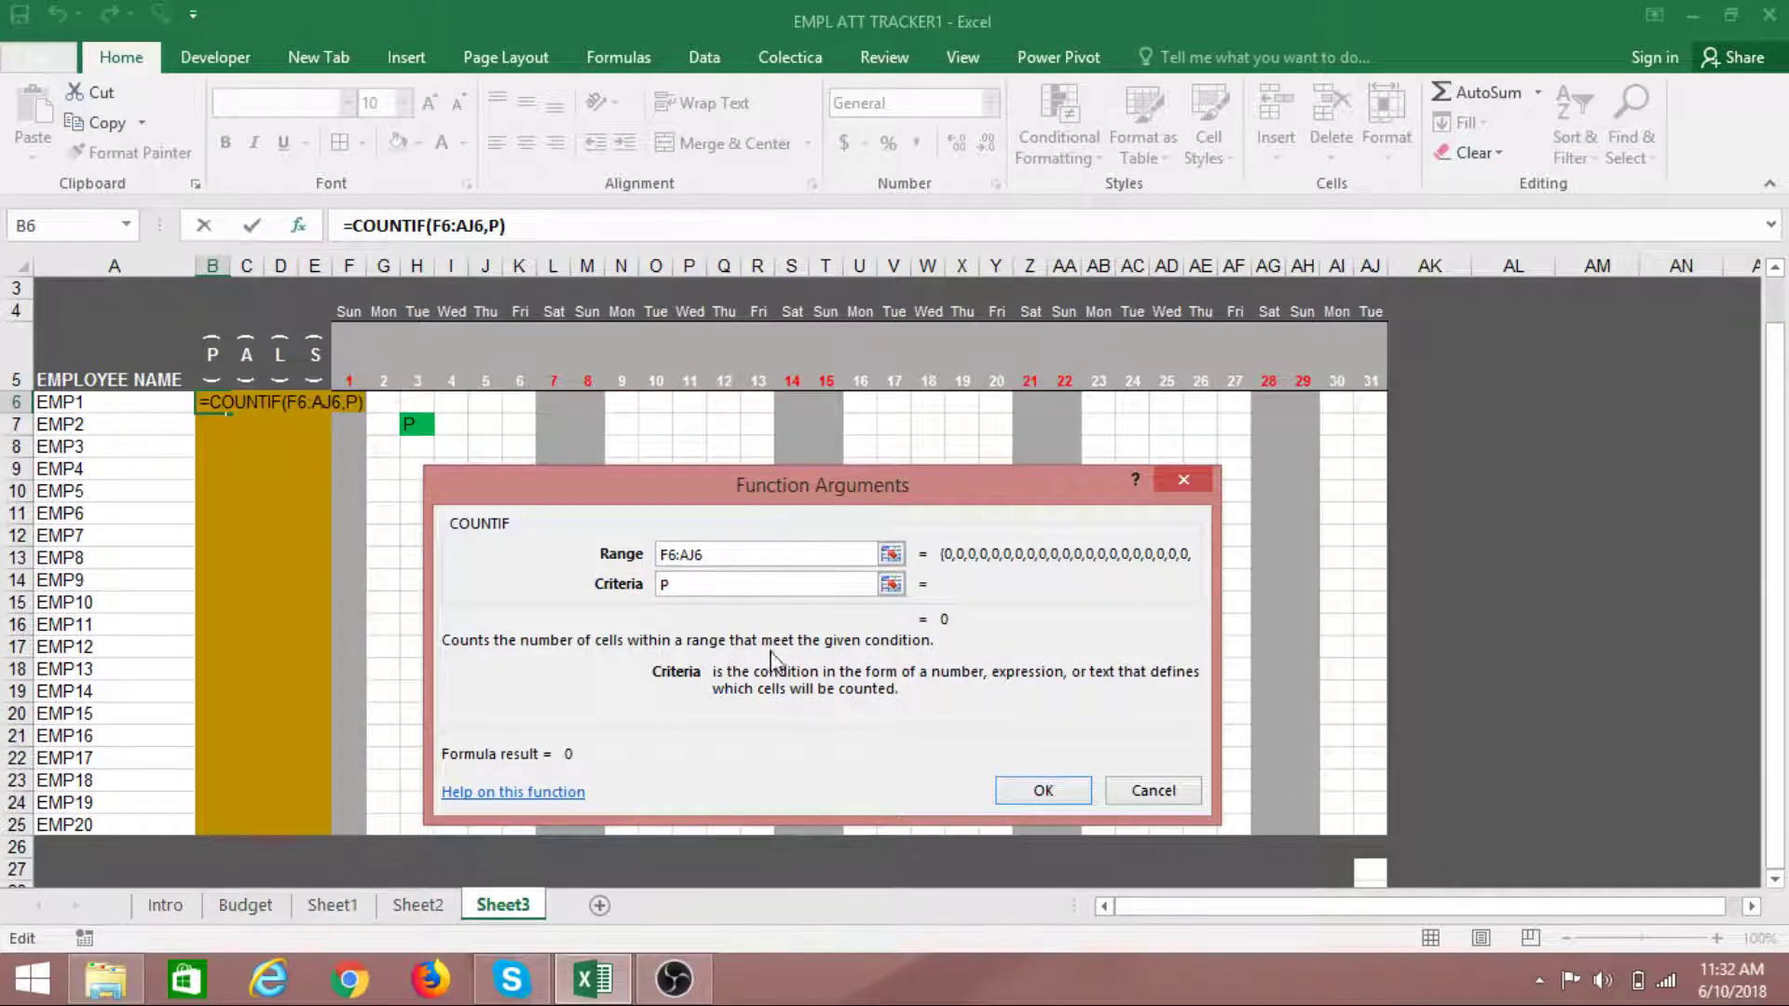
left_click(1017, 790)
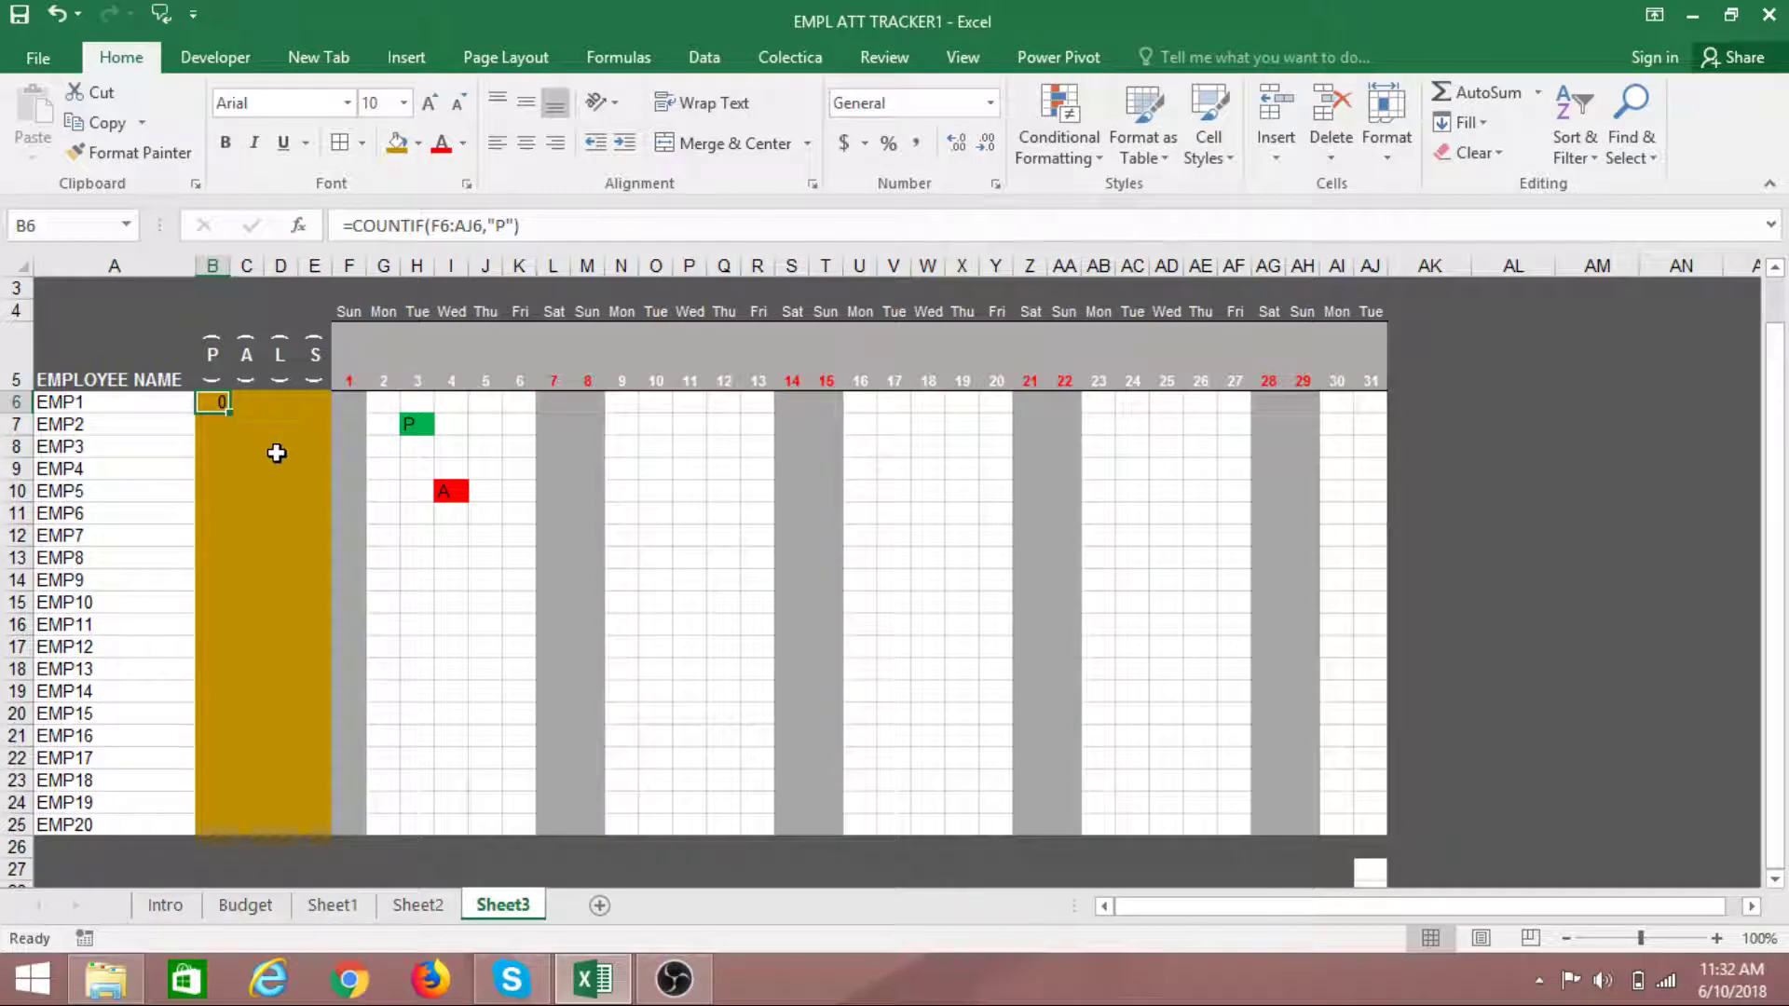
Enter a COUNTIF formula in cell C6 with the range F6:AJ6 and the criteria A
left_click(254, 402)
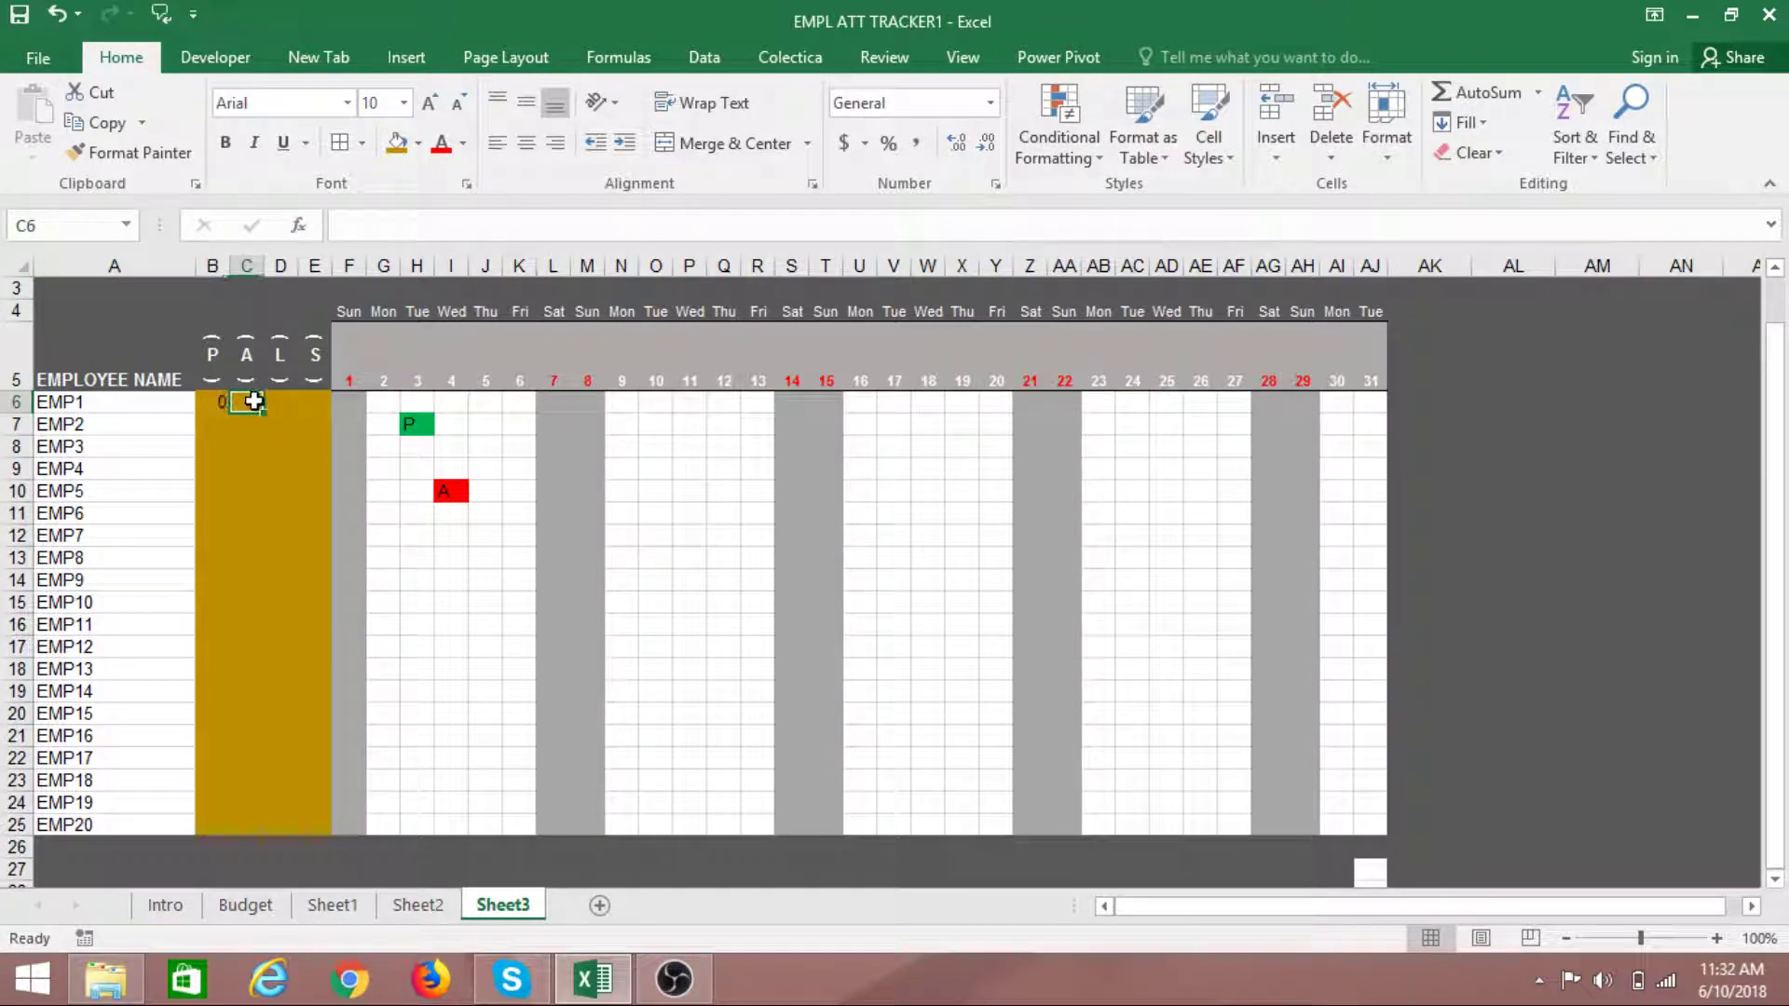
type("=COUNTIF(")
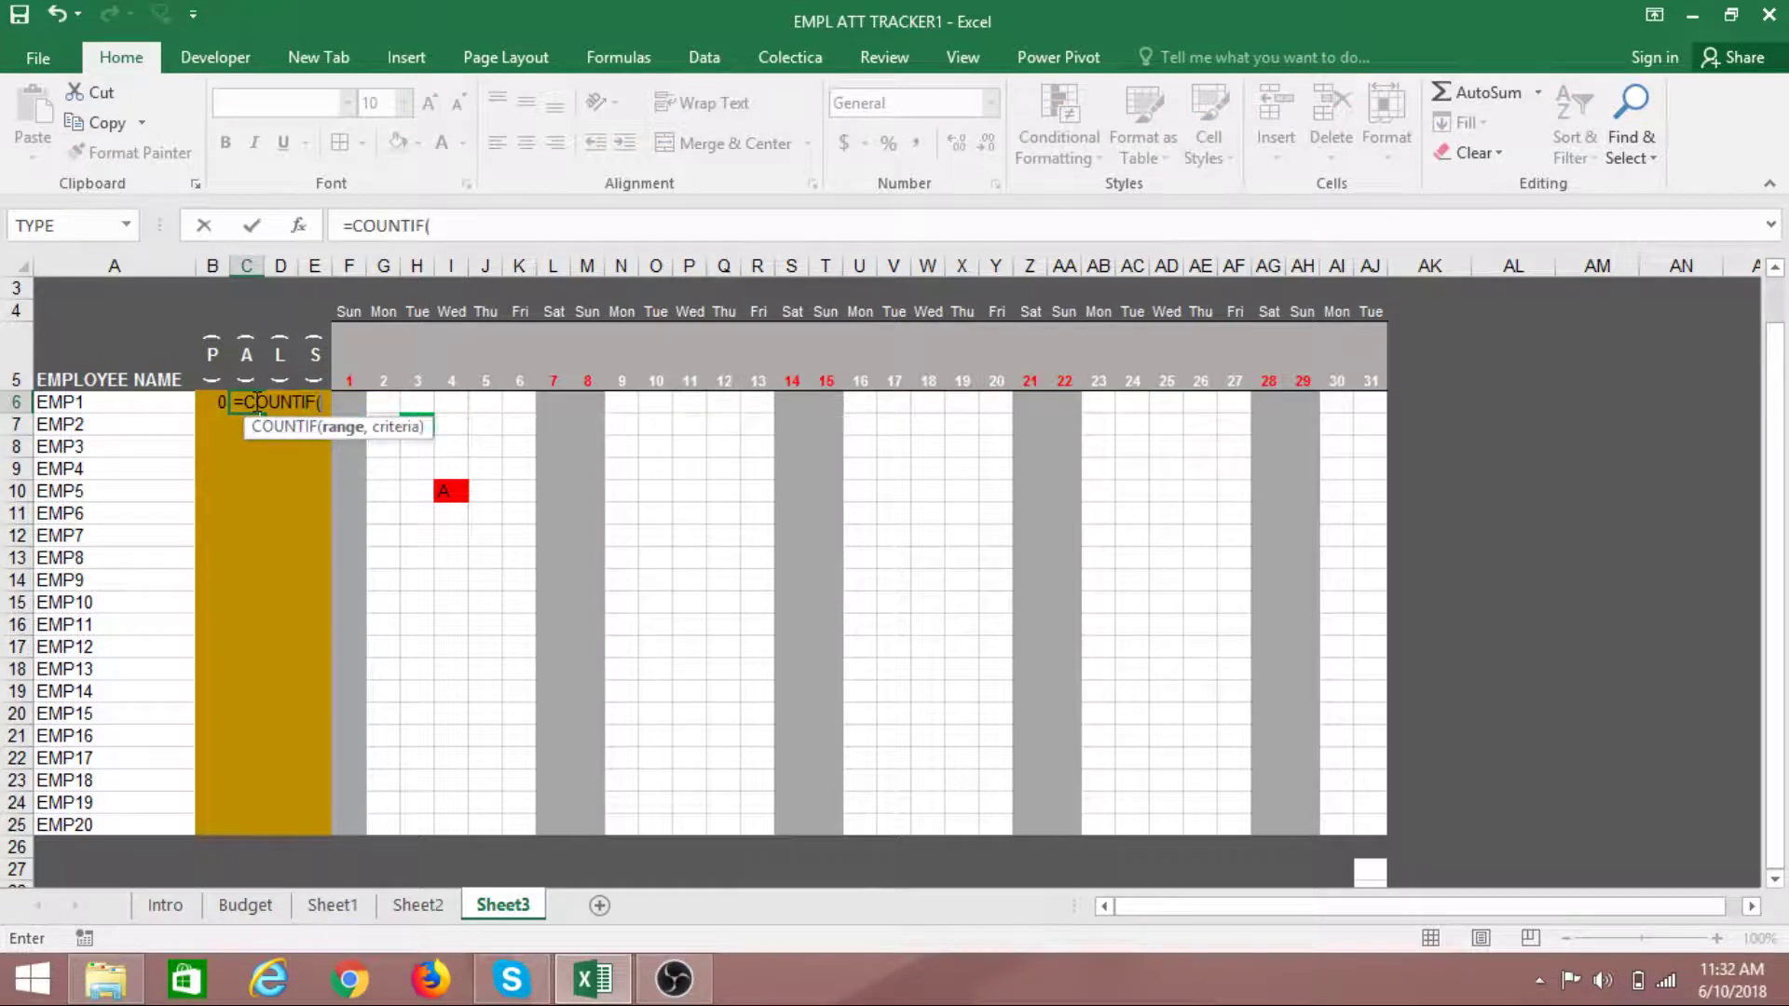
left_click(298, 226)
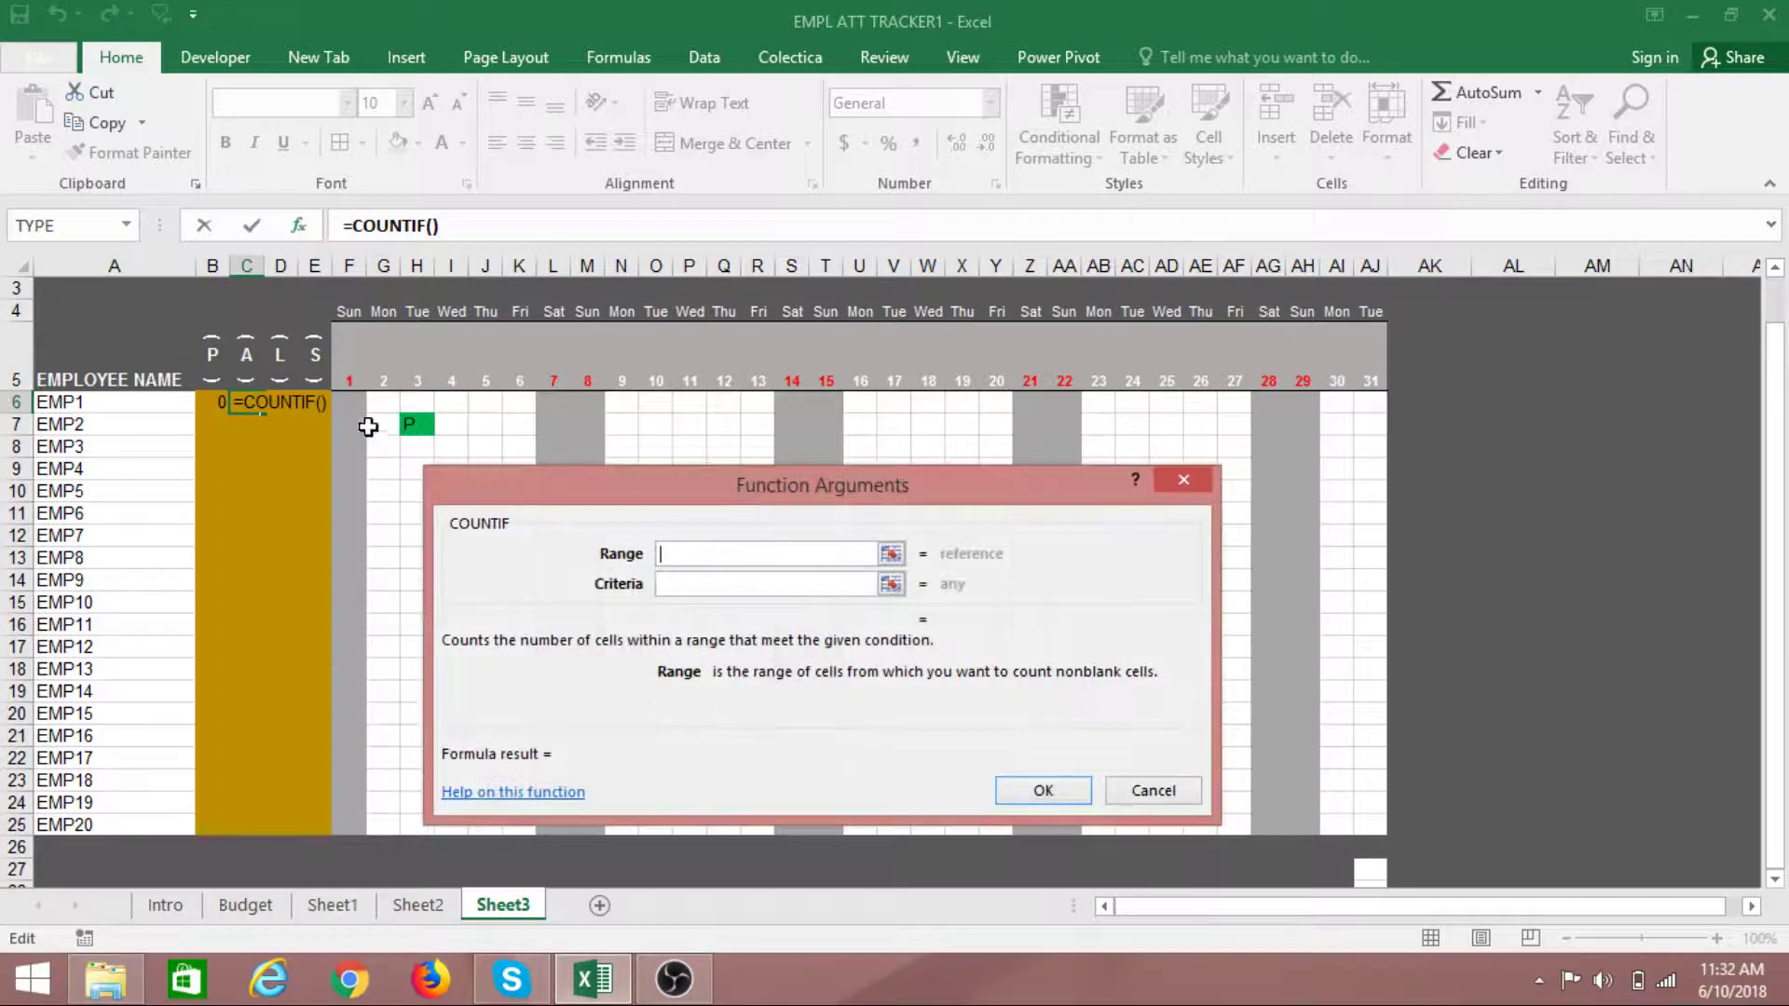
left_click_drag(347, 408, 1356, 410)
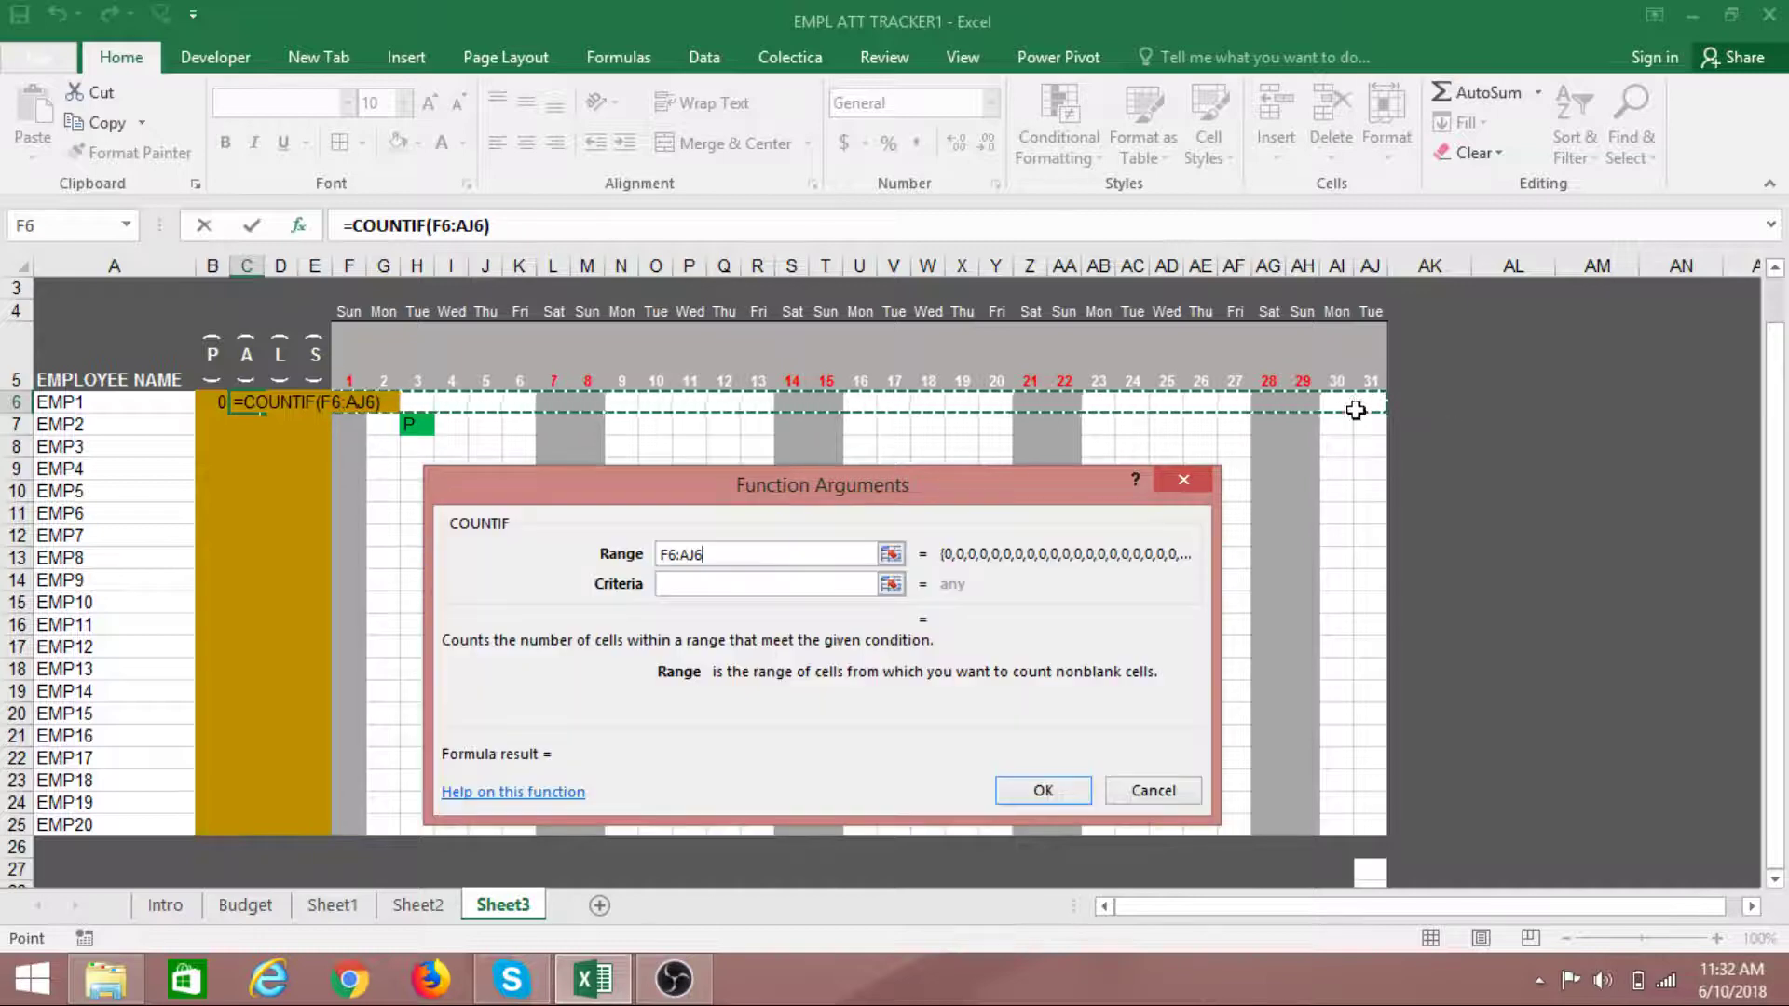
left_click(750, 584)
type("A")
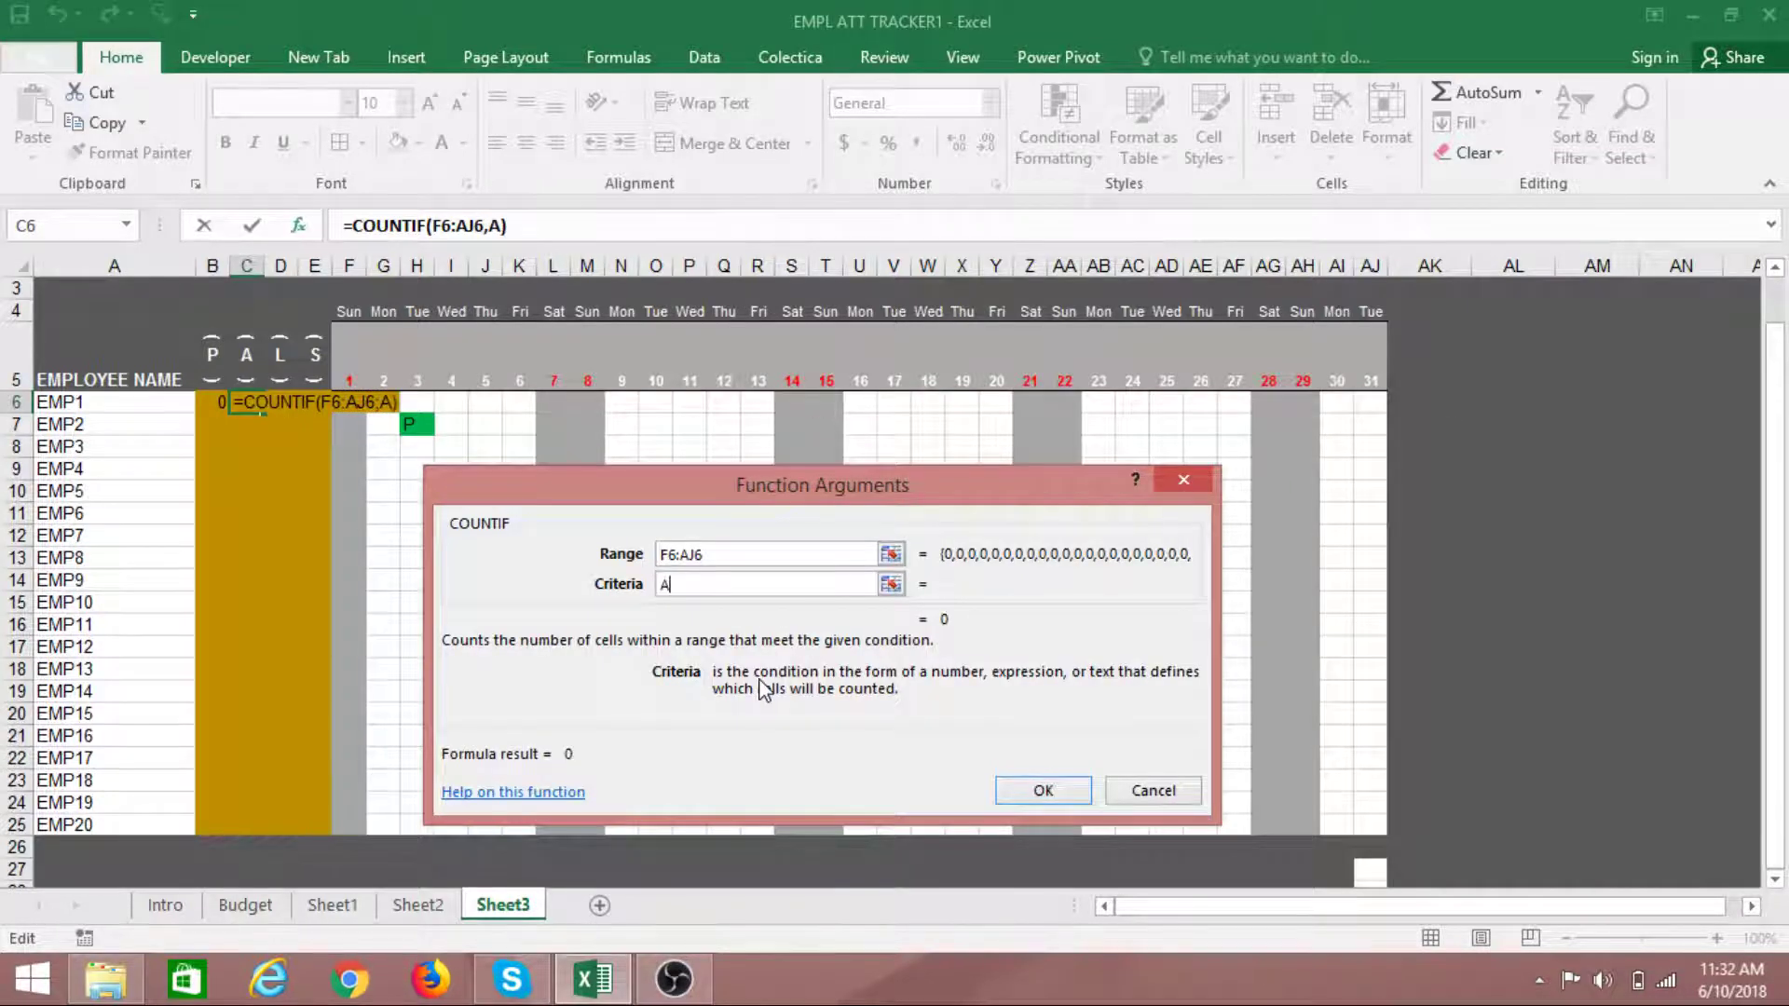
left_click(1032, 788)
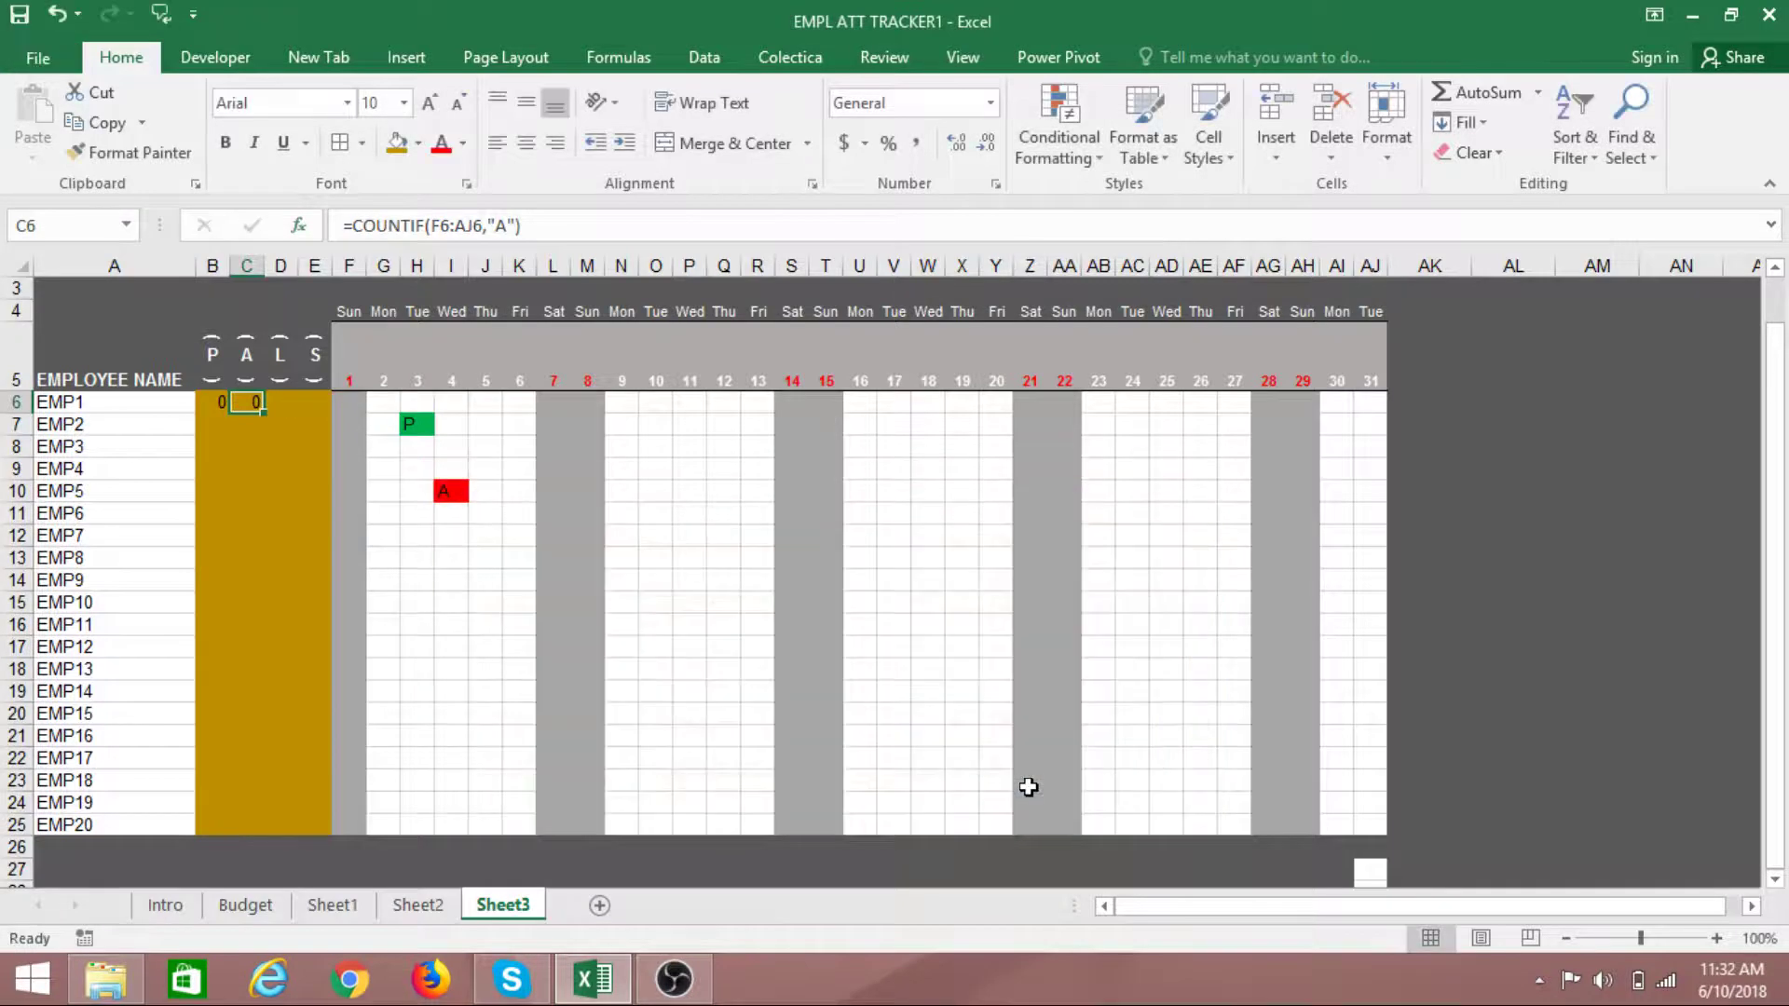
Enter a COUNTIF formula in cell D6 with the range F6:AJ6 and the criteria L
left_click(279, 403)
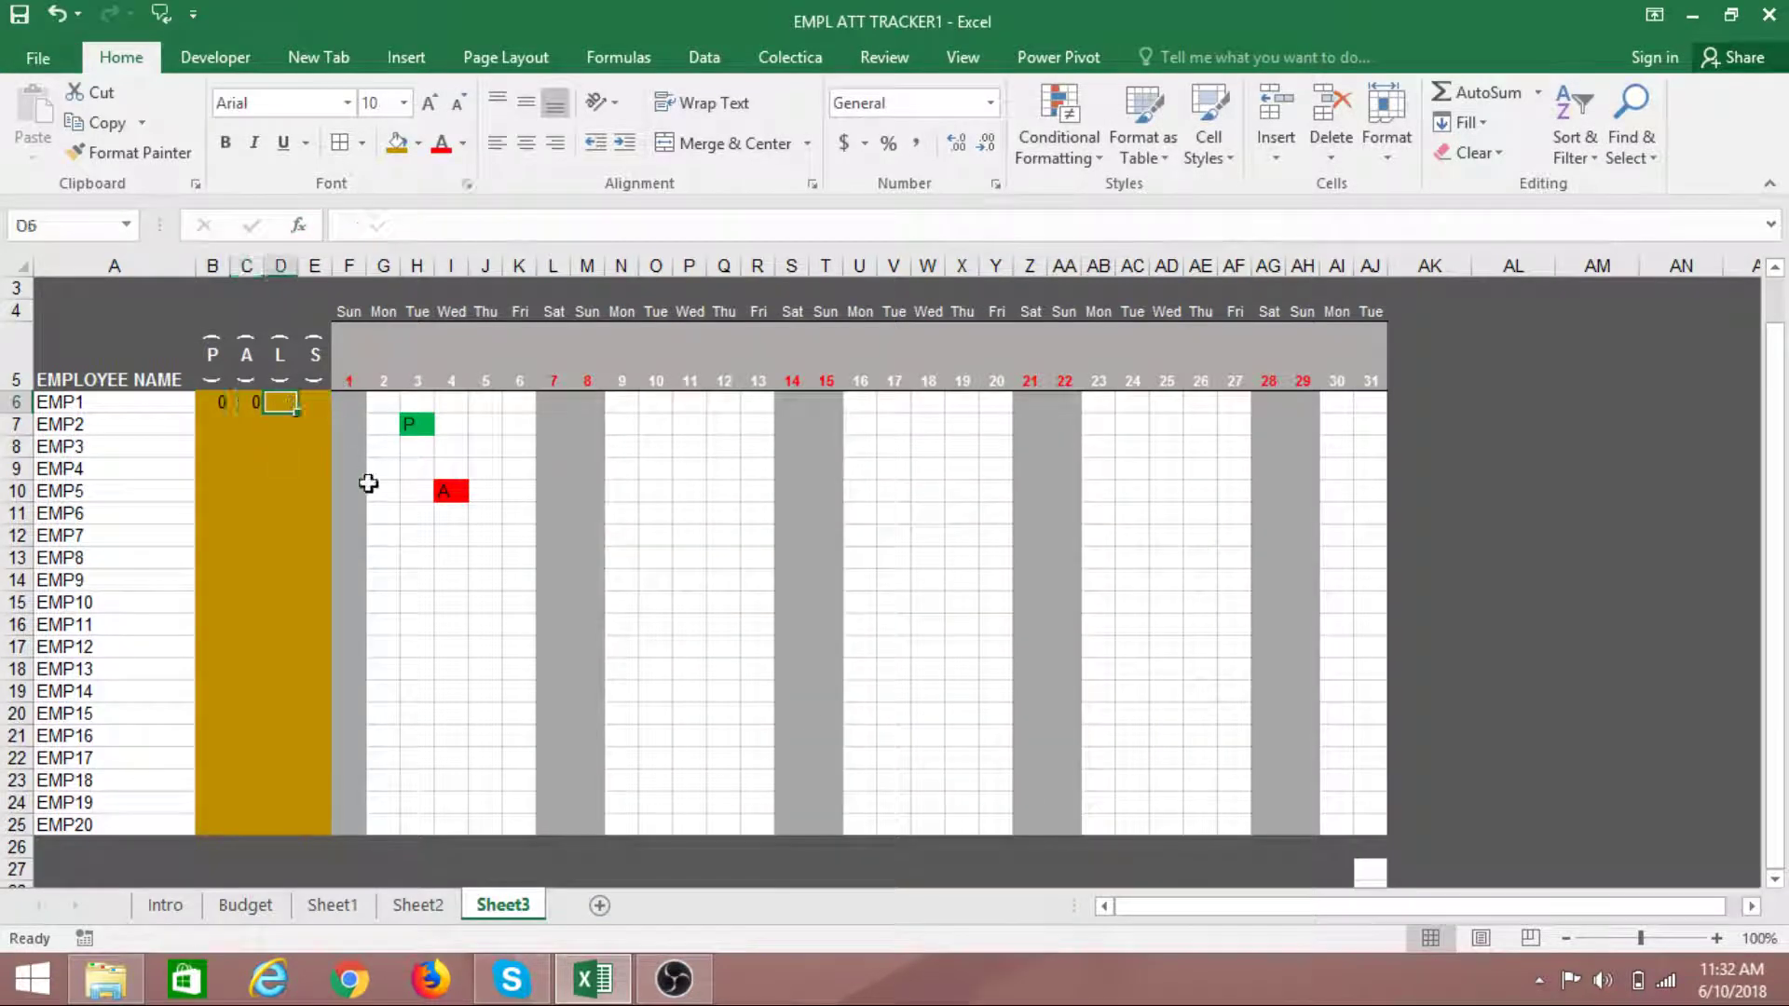
type("=CO")
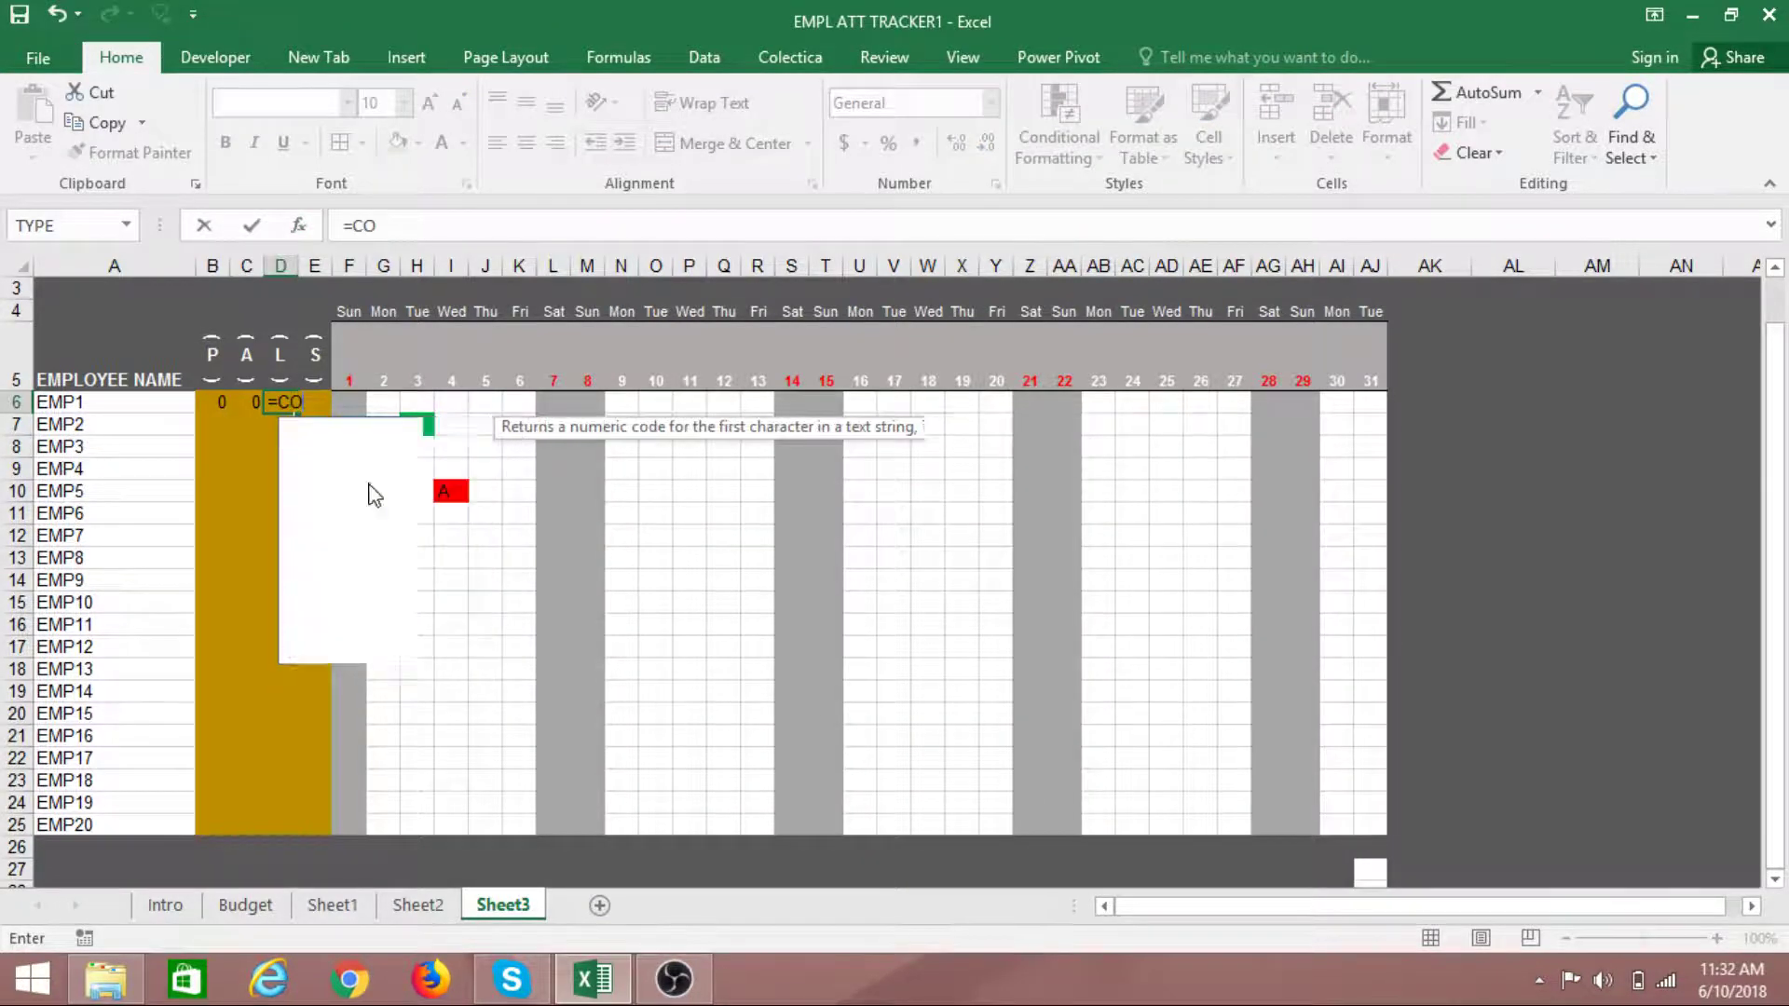
type("UNTIF(")
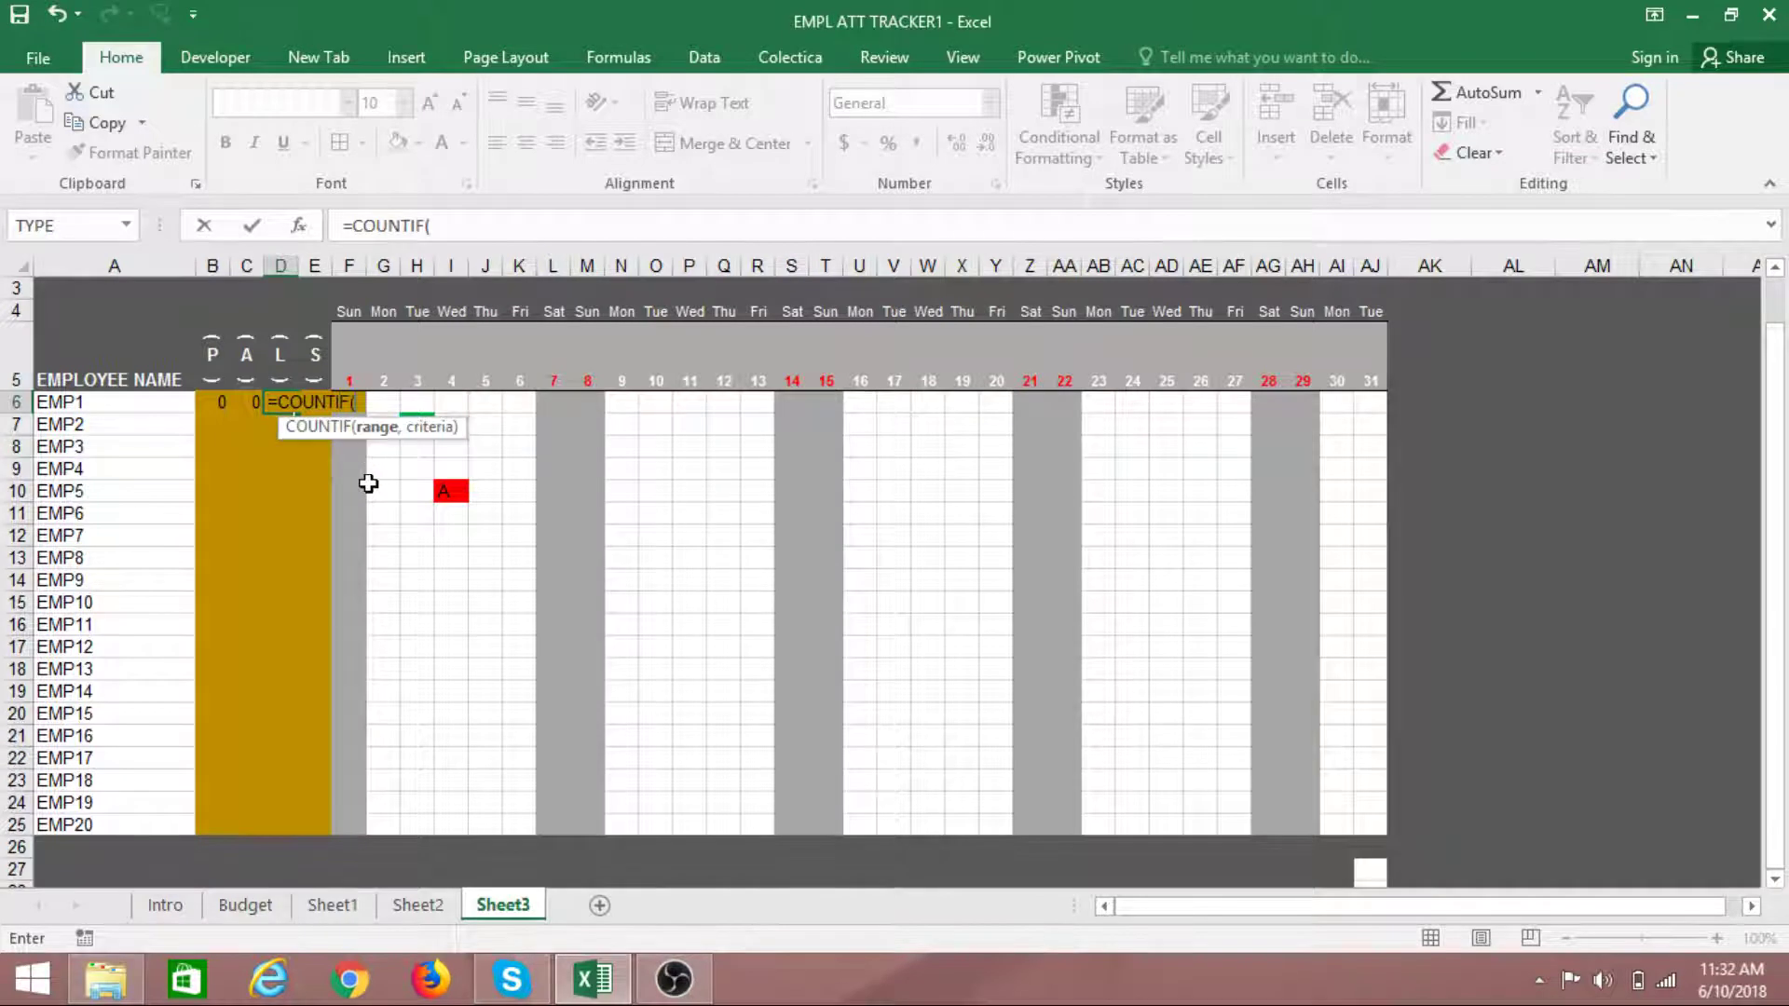
left_click(306, 229)
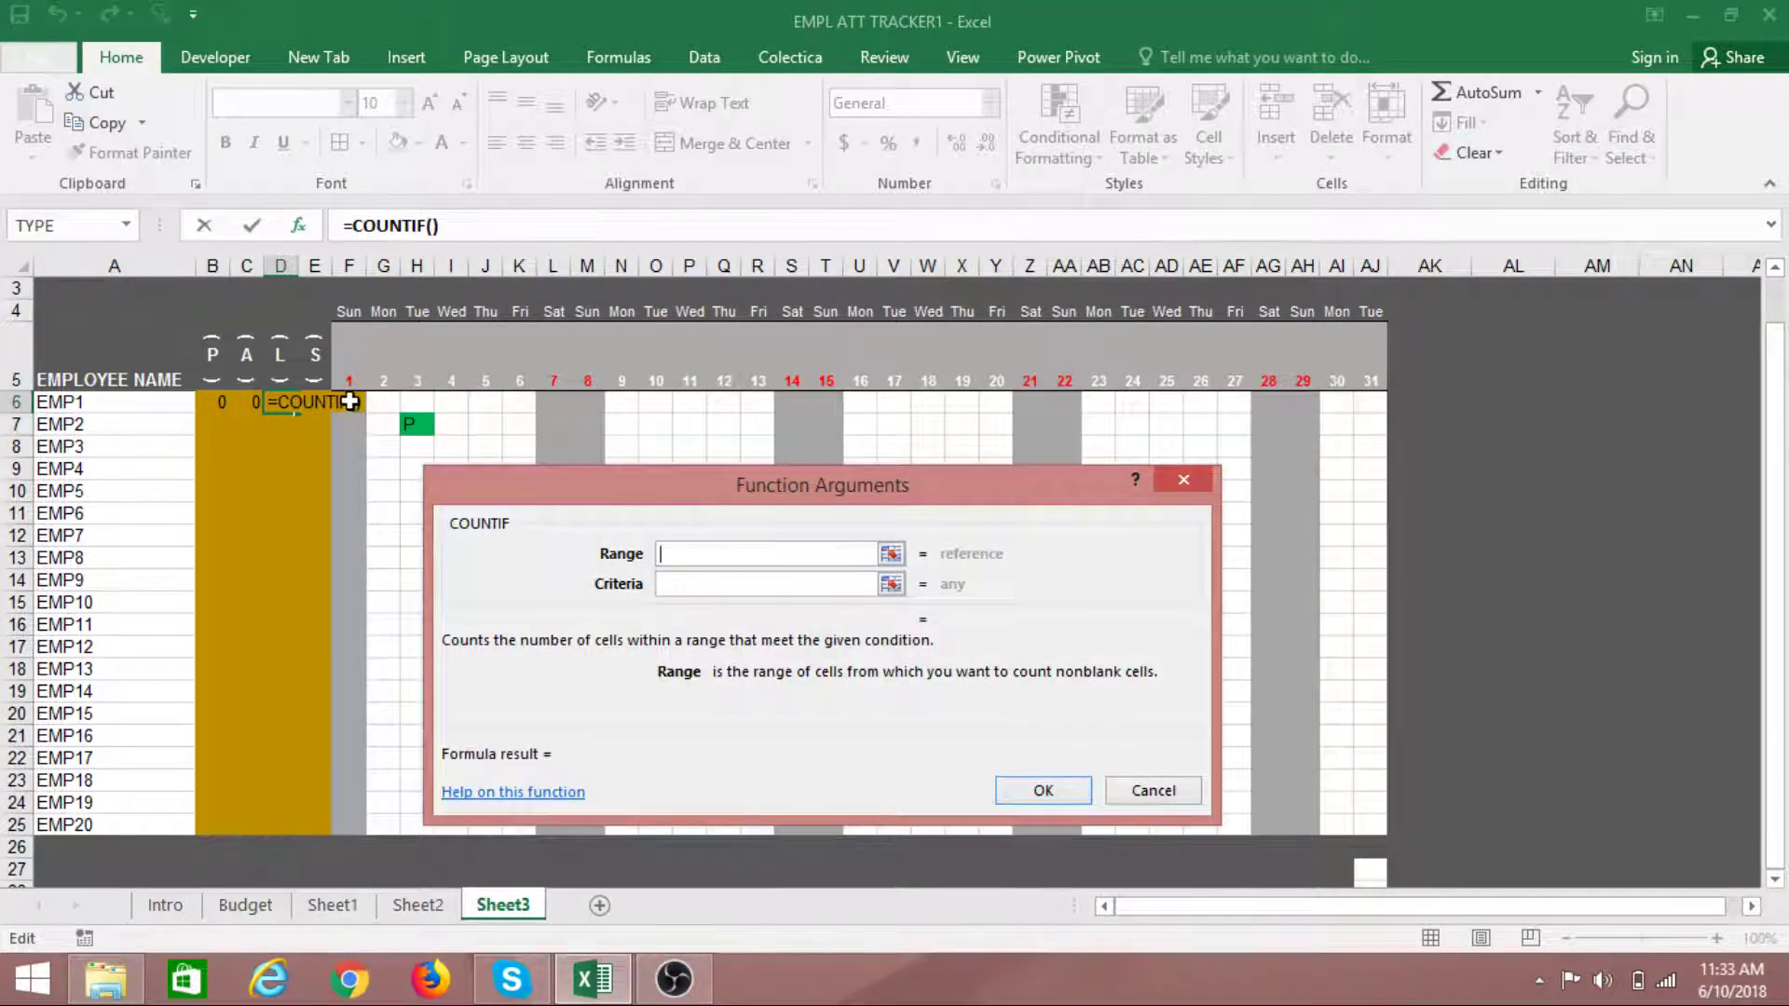
left_click_drag(351, 400, 1373, 402)
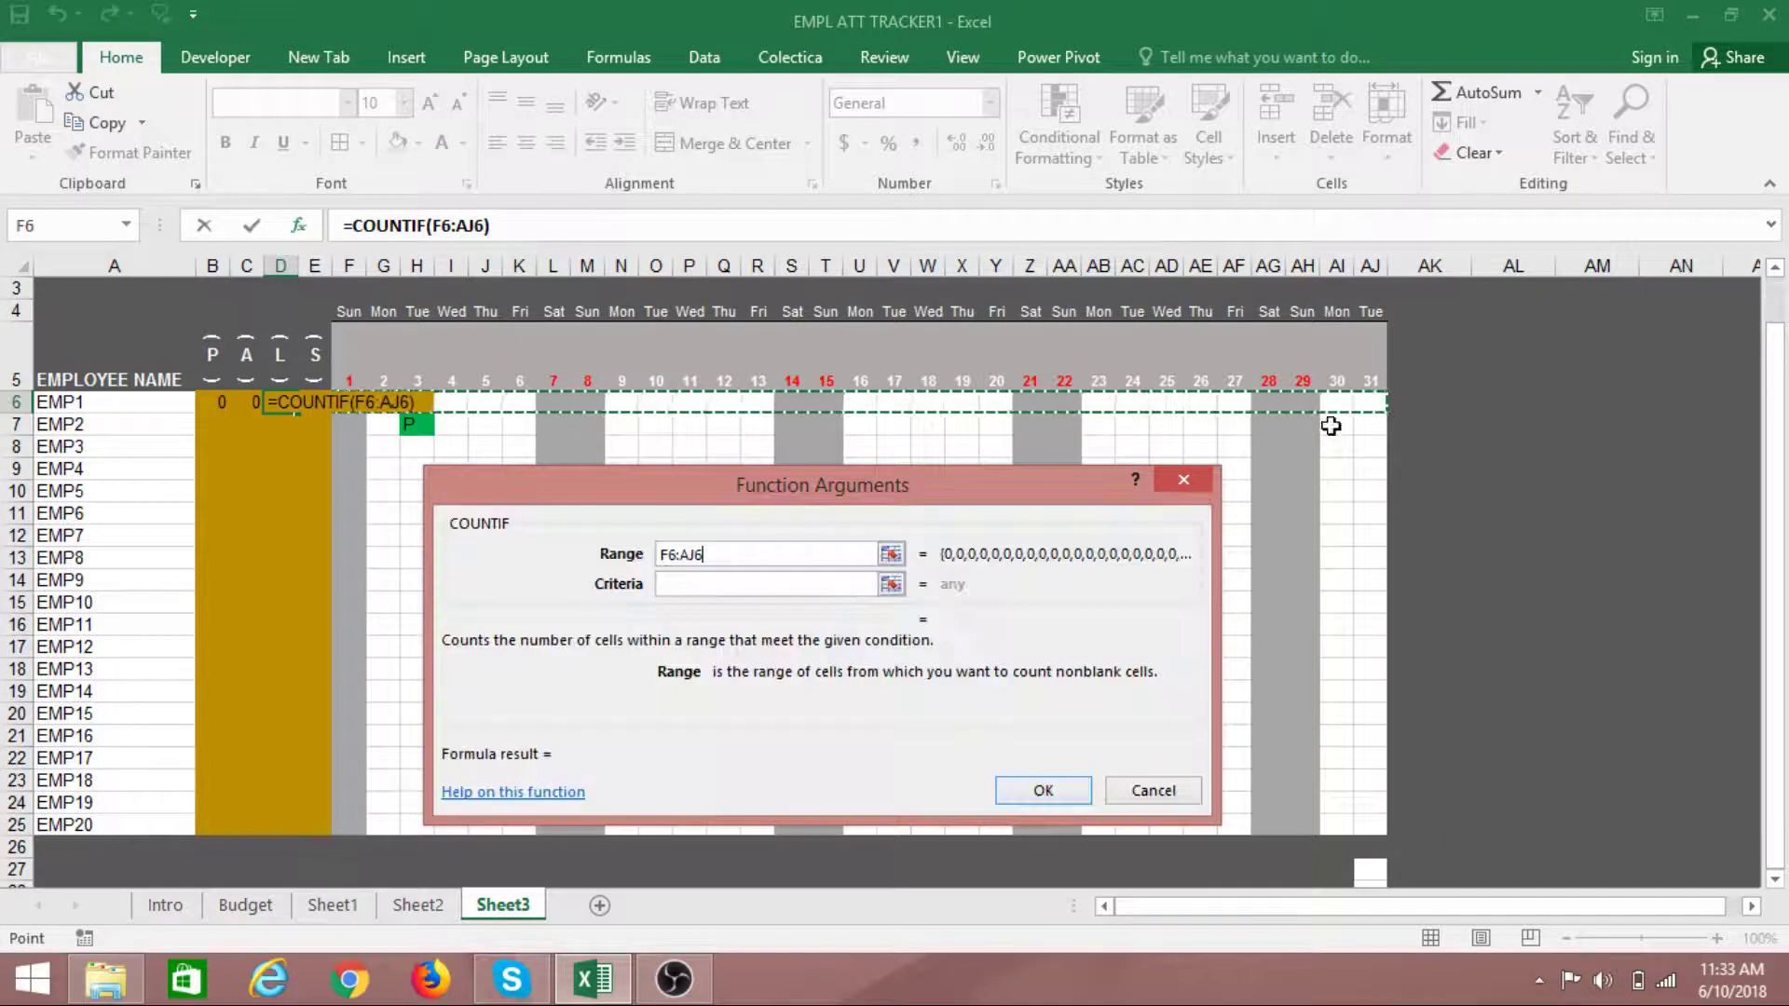
left_click(734, 584)
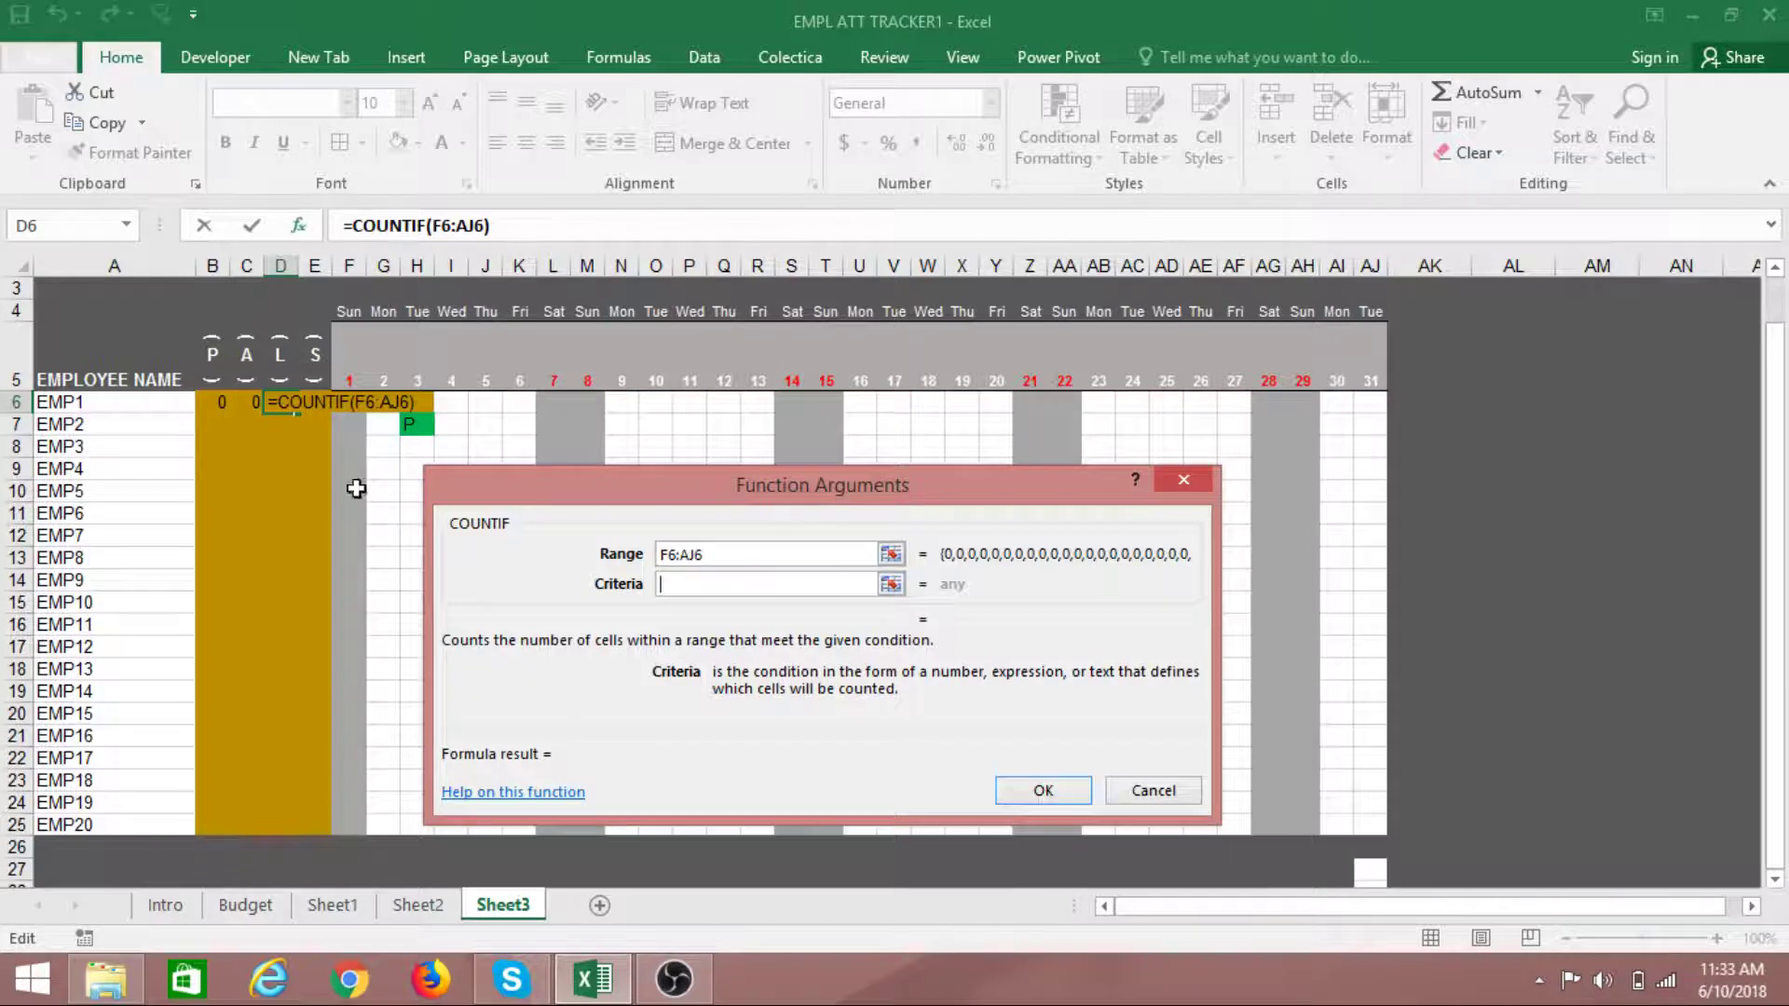
type("L")
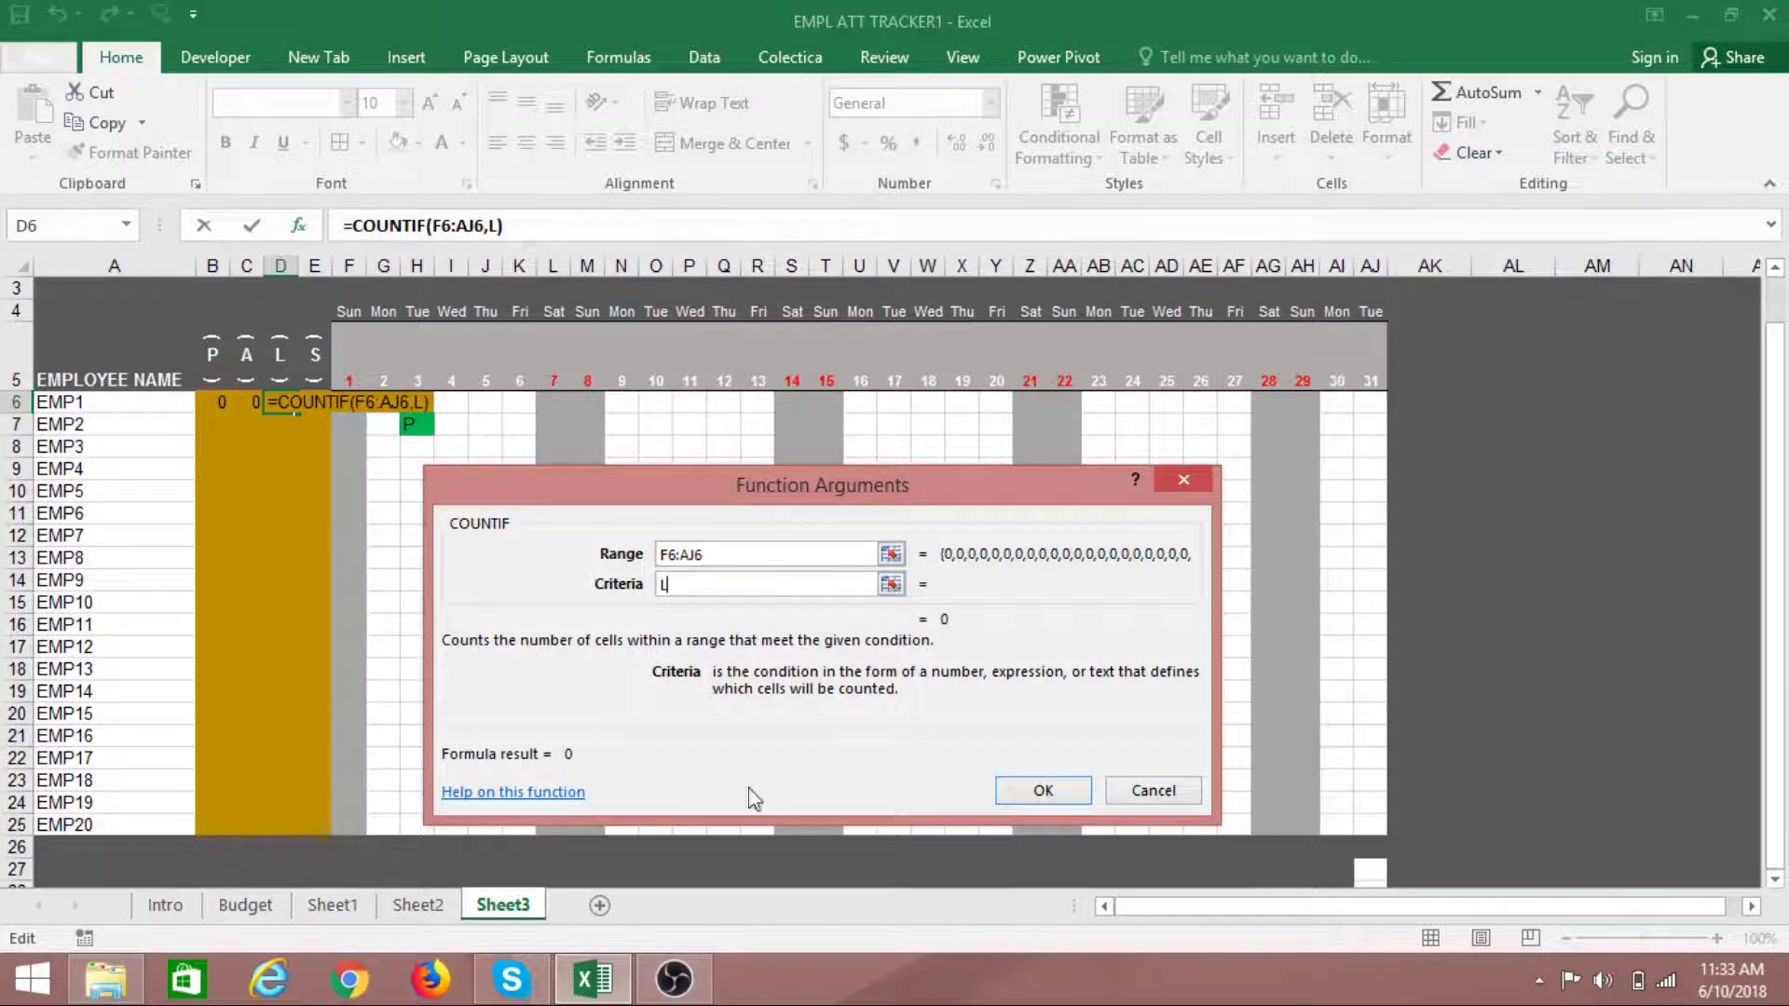
left_click(1042, 790)
Enter a COUNTIF formula in cell E6 for the S column with the range F6:AJ6
left_click(319, 404)
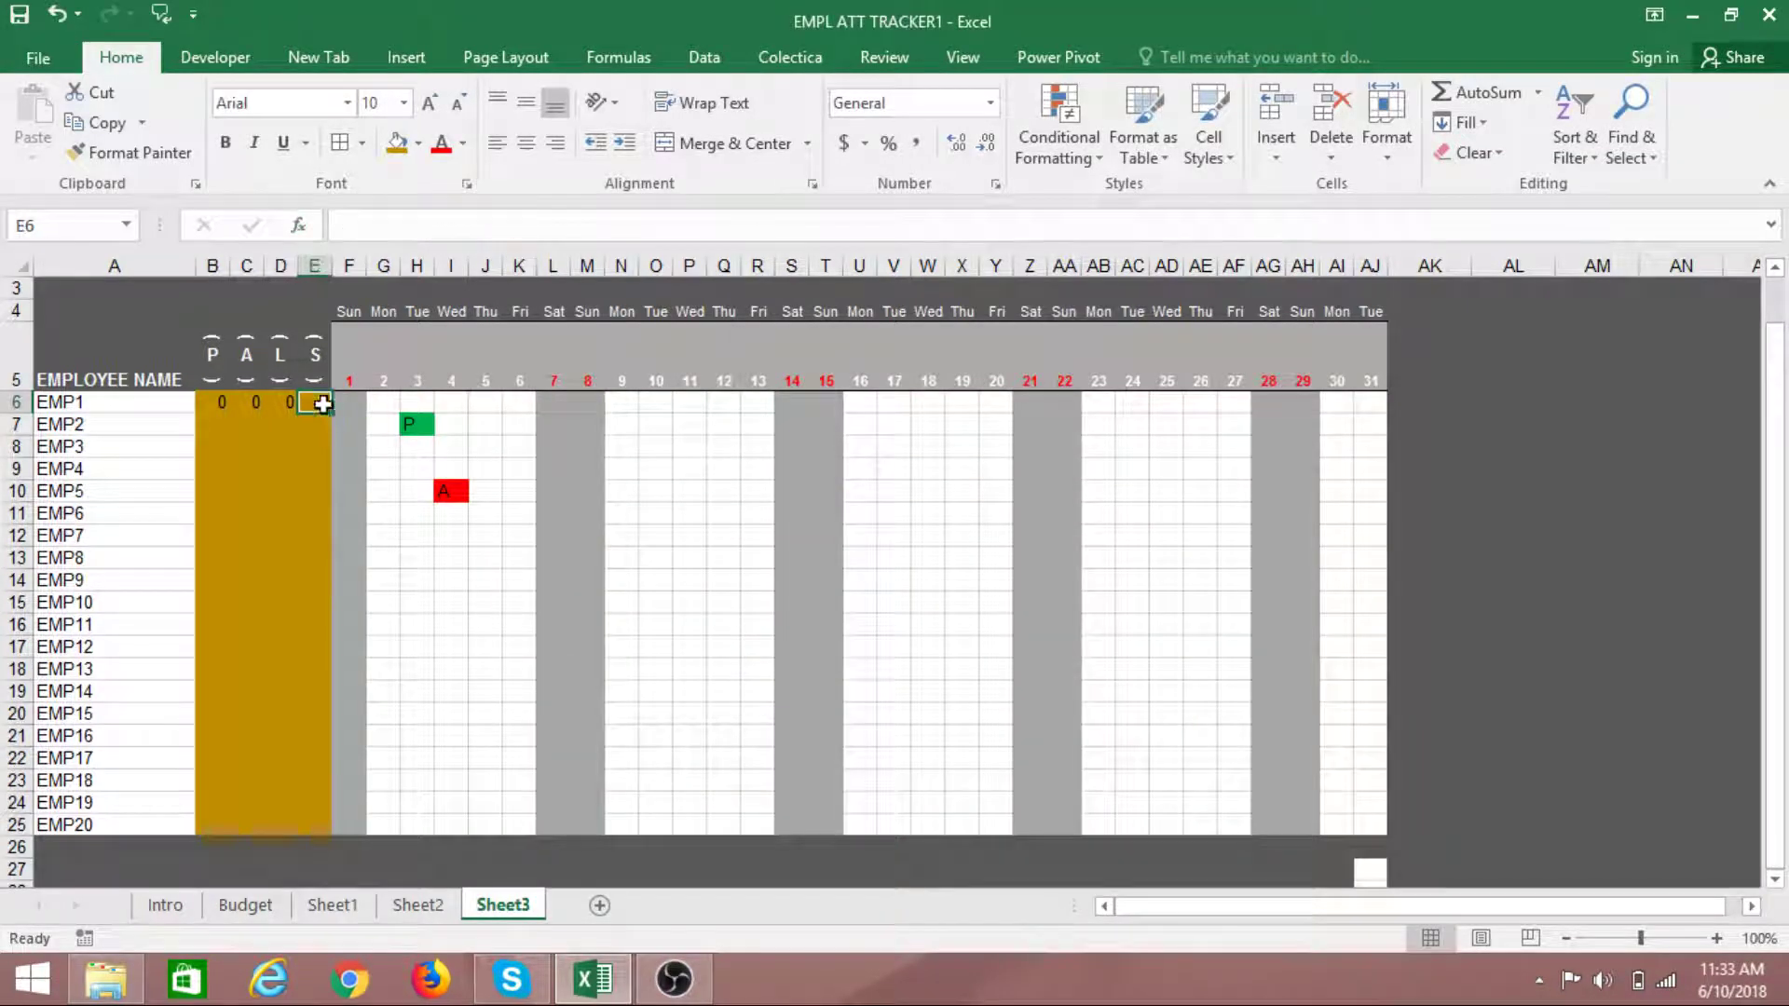
type("=")
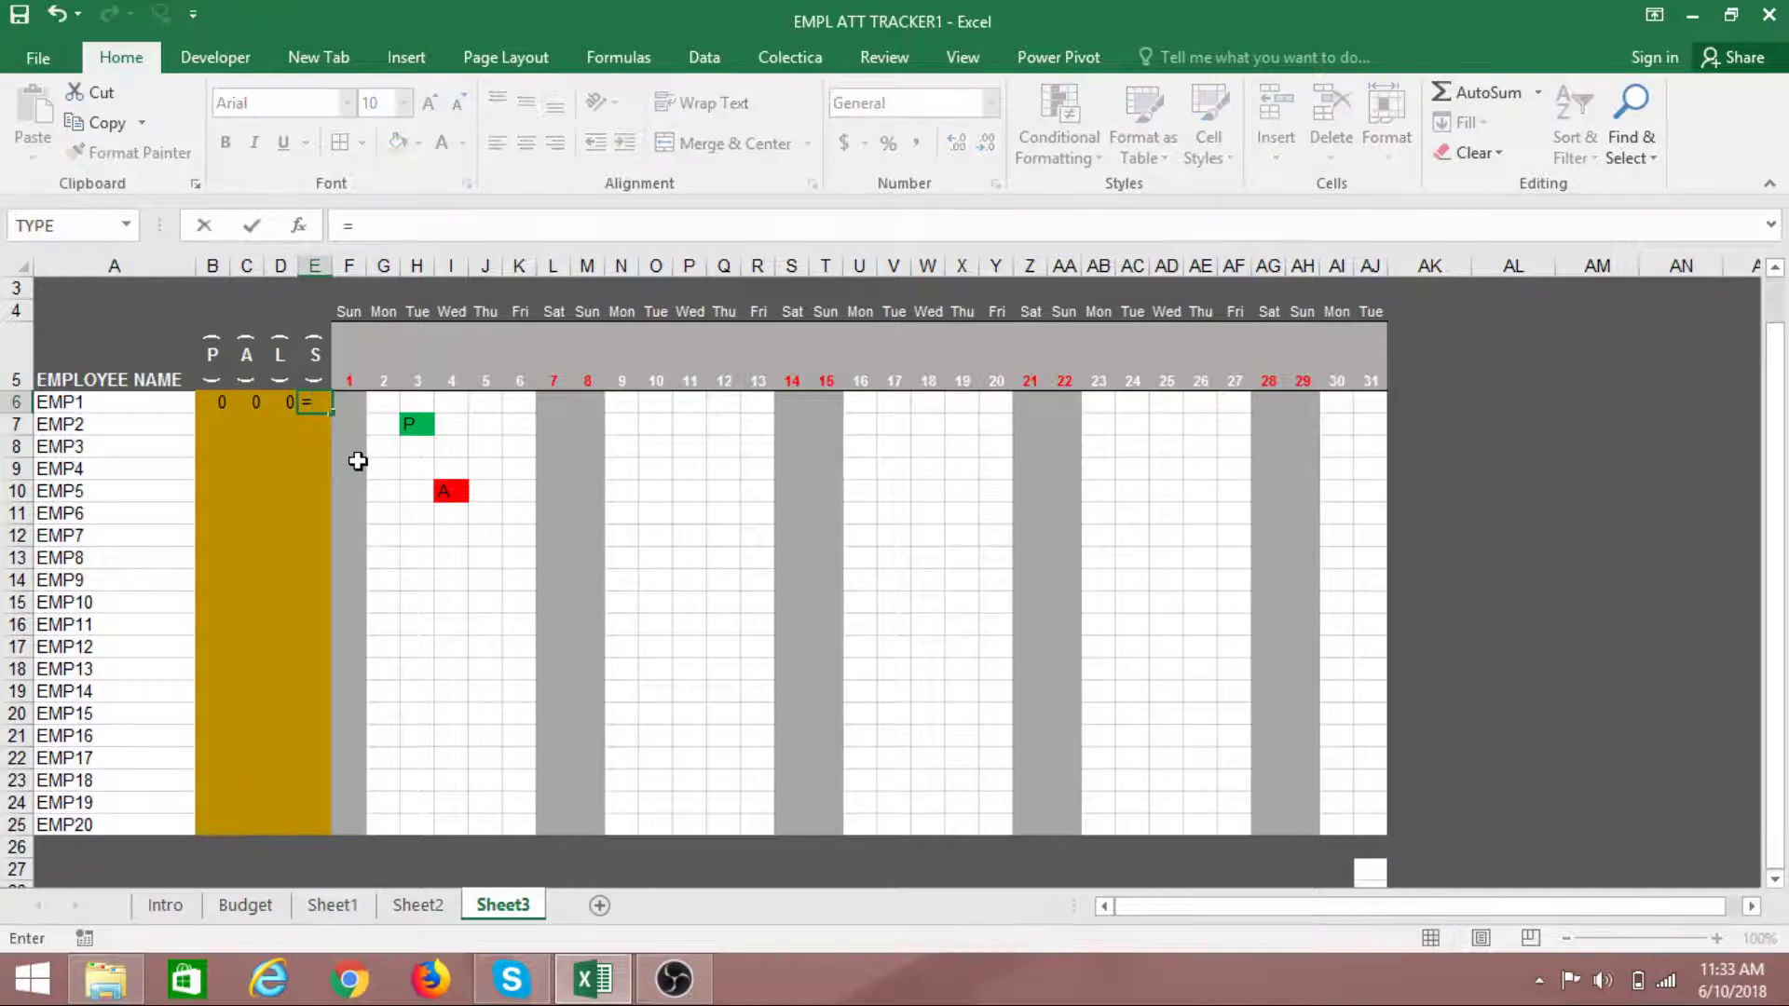
type("COUNT")
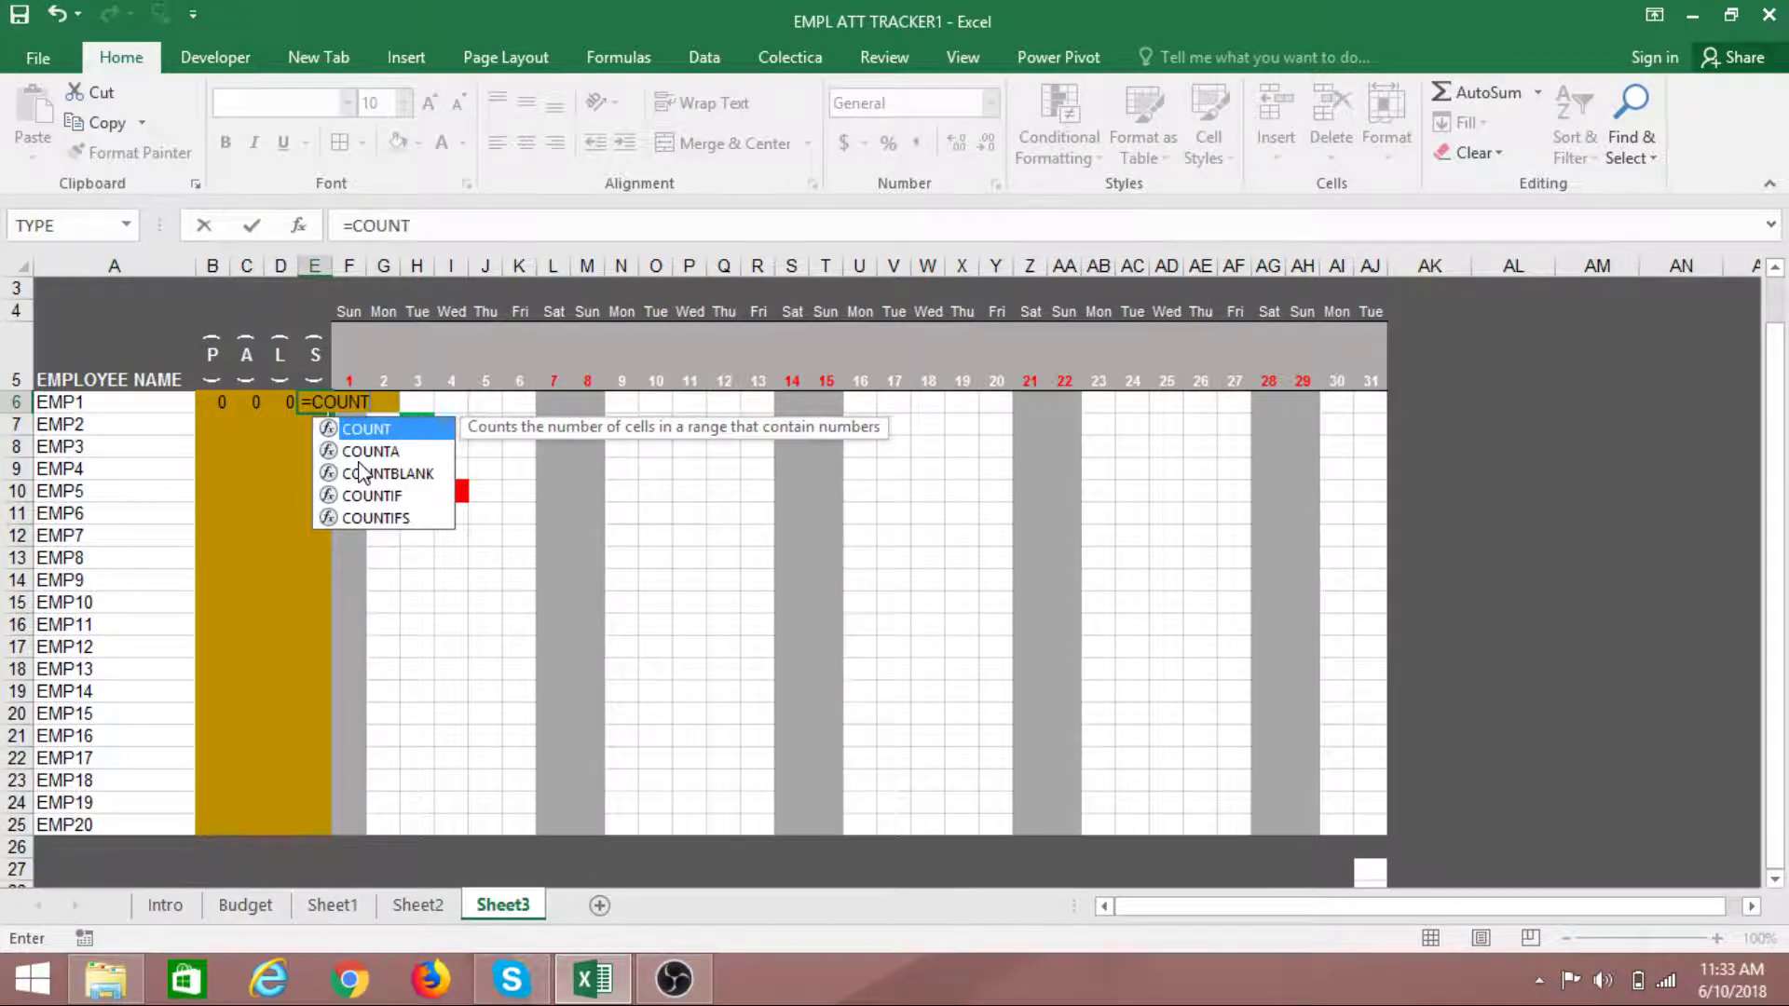
type("IF(")
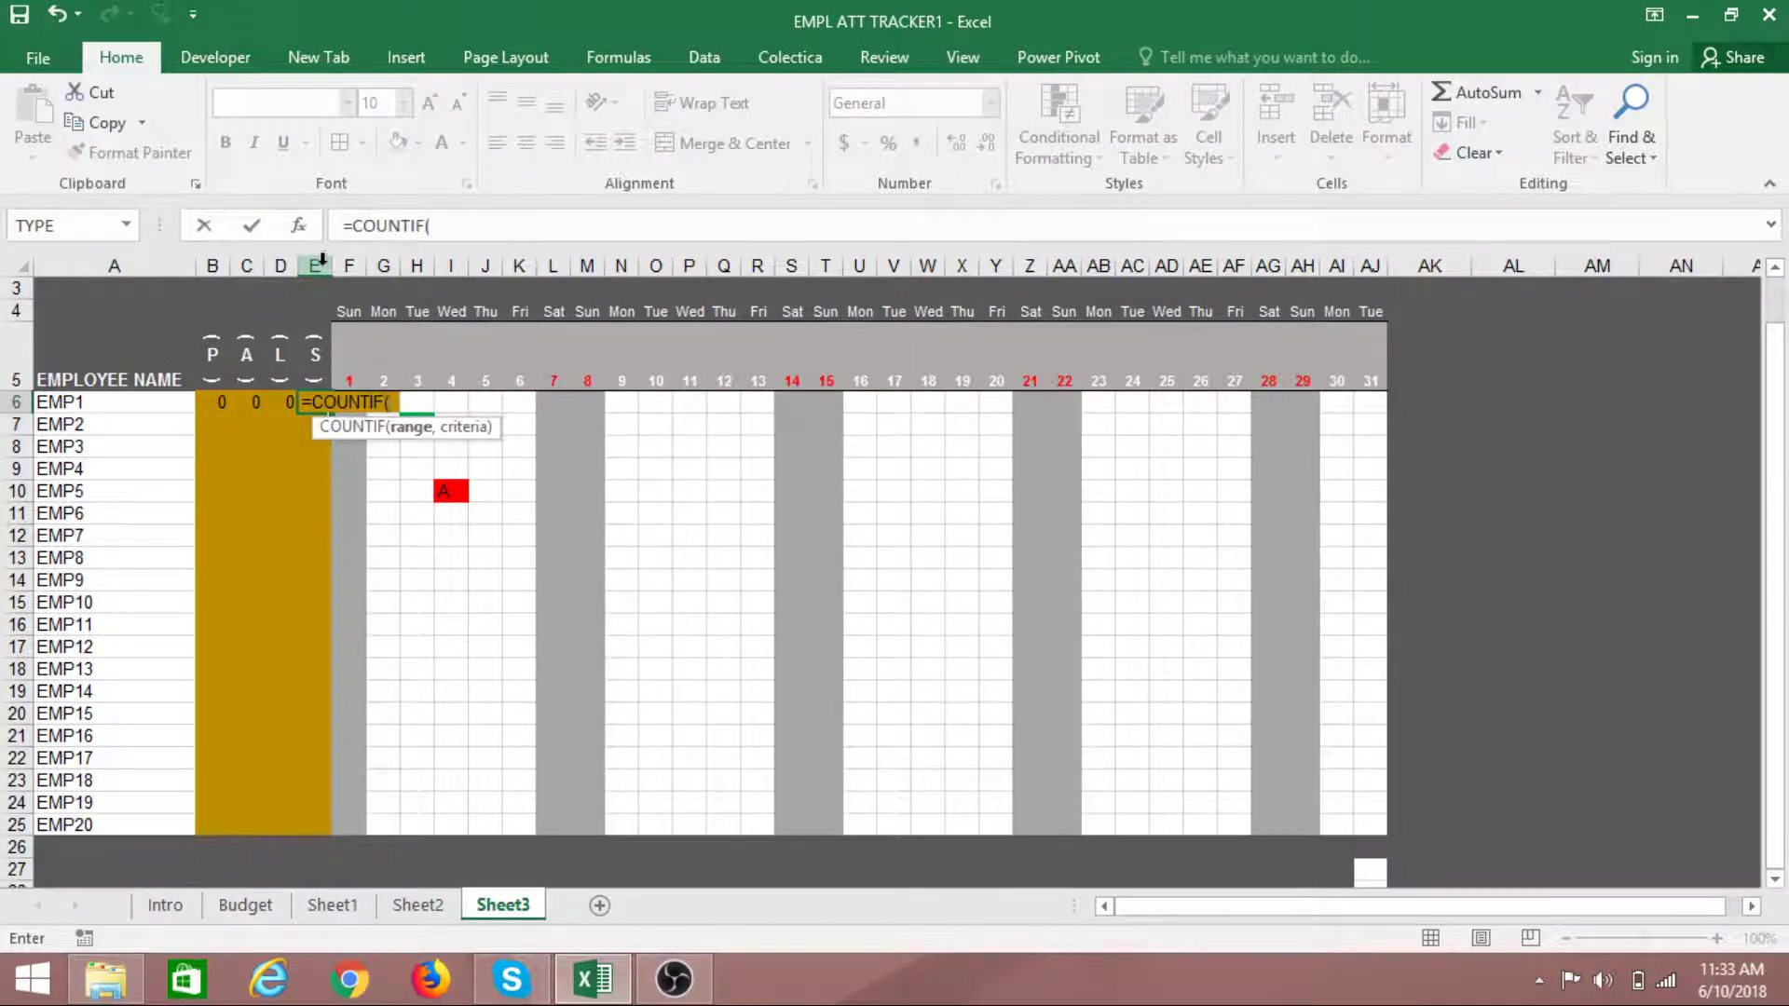
left_click(300, 227)
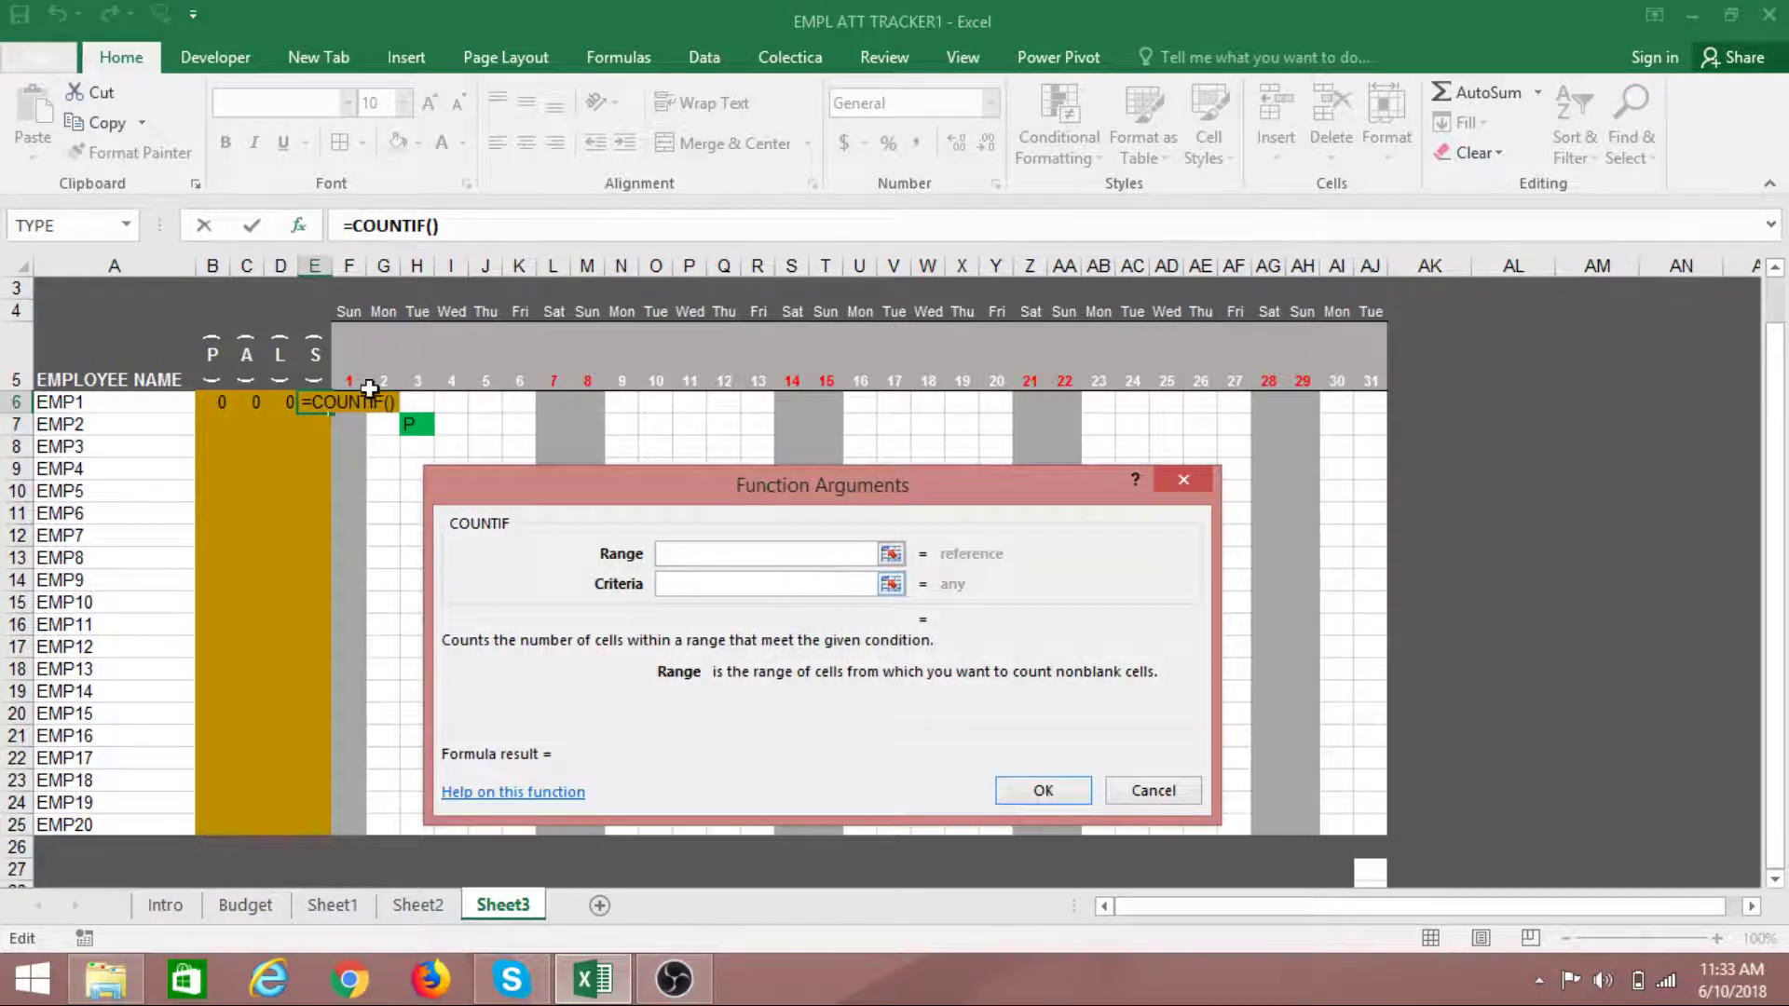
left_click_drag(352, 402, 1369, 406)
left_click(719, 584)
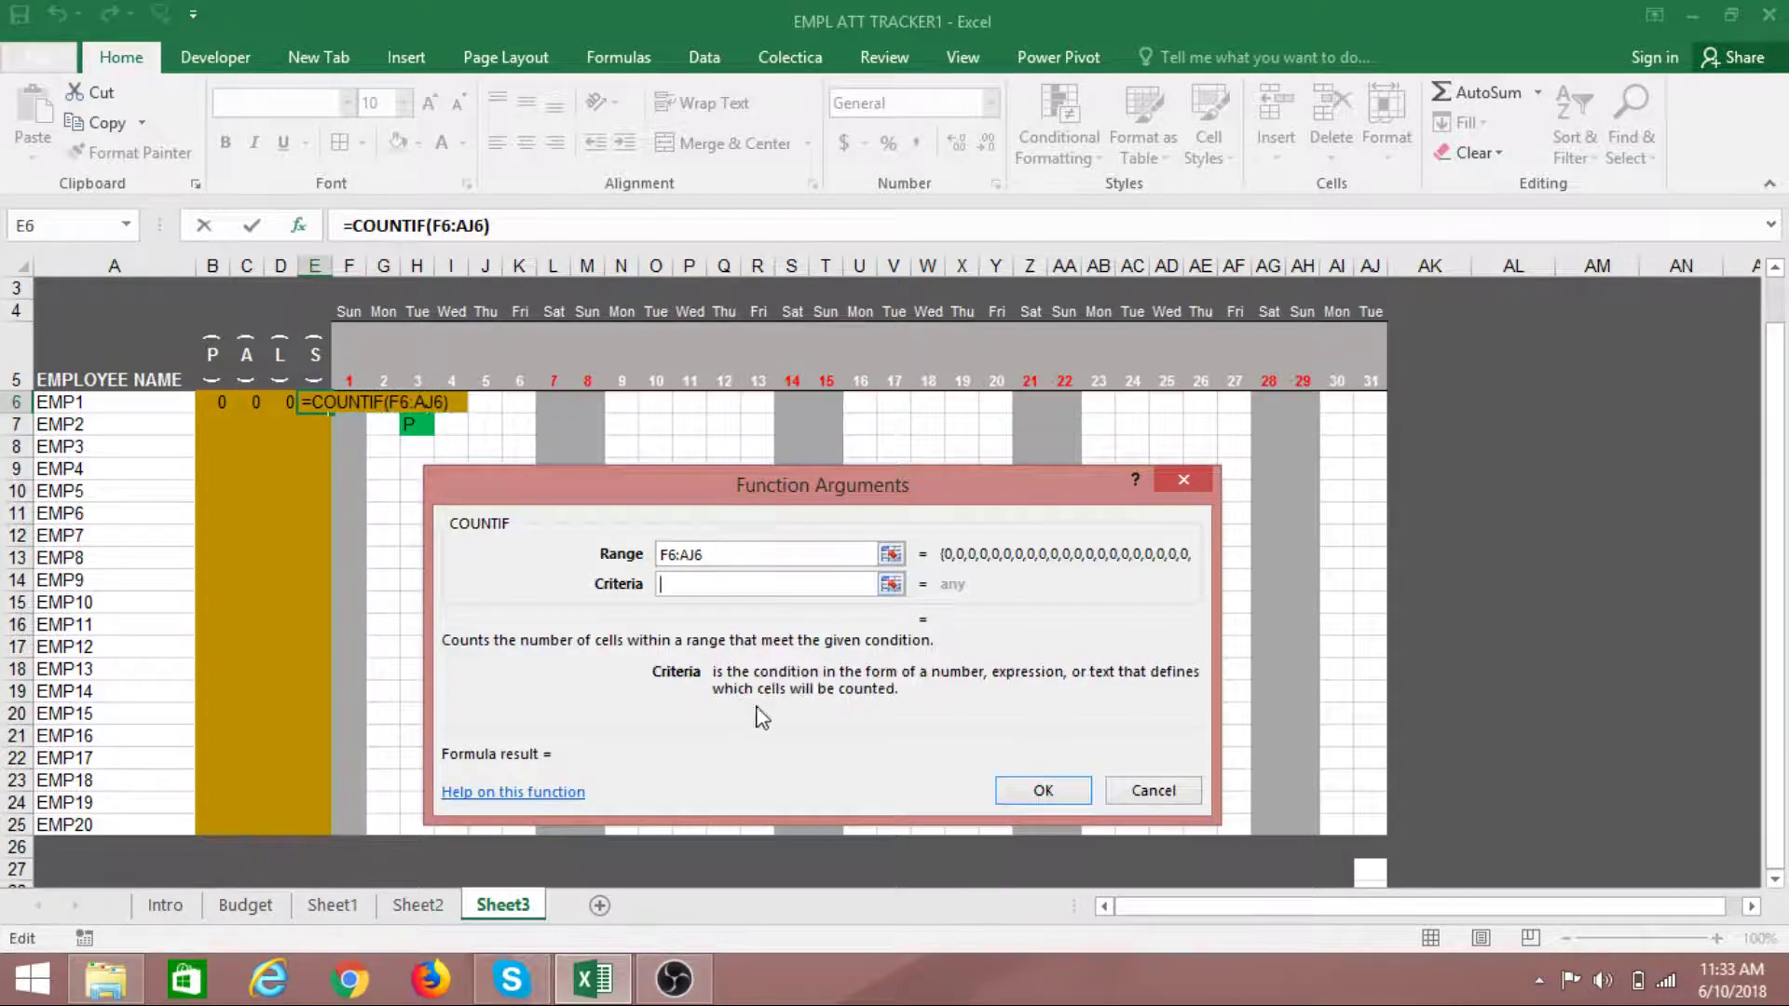
left_click(1043, 790)
left_click(472, 655)
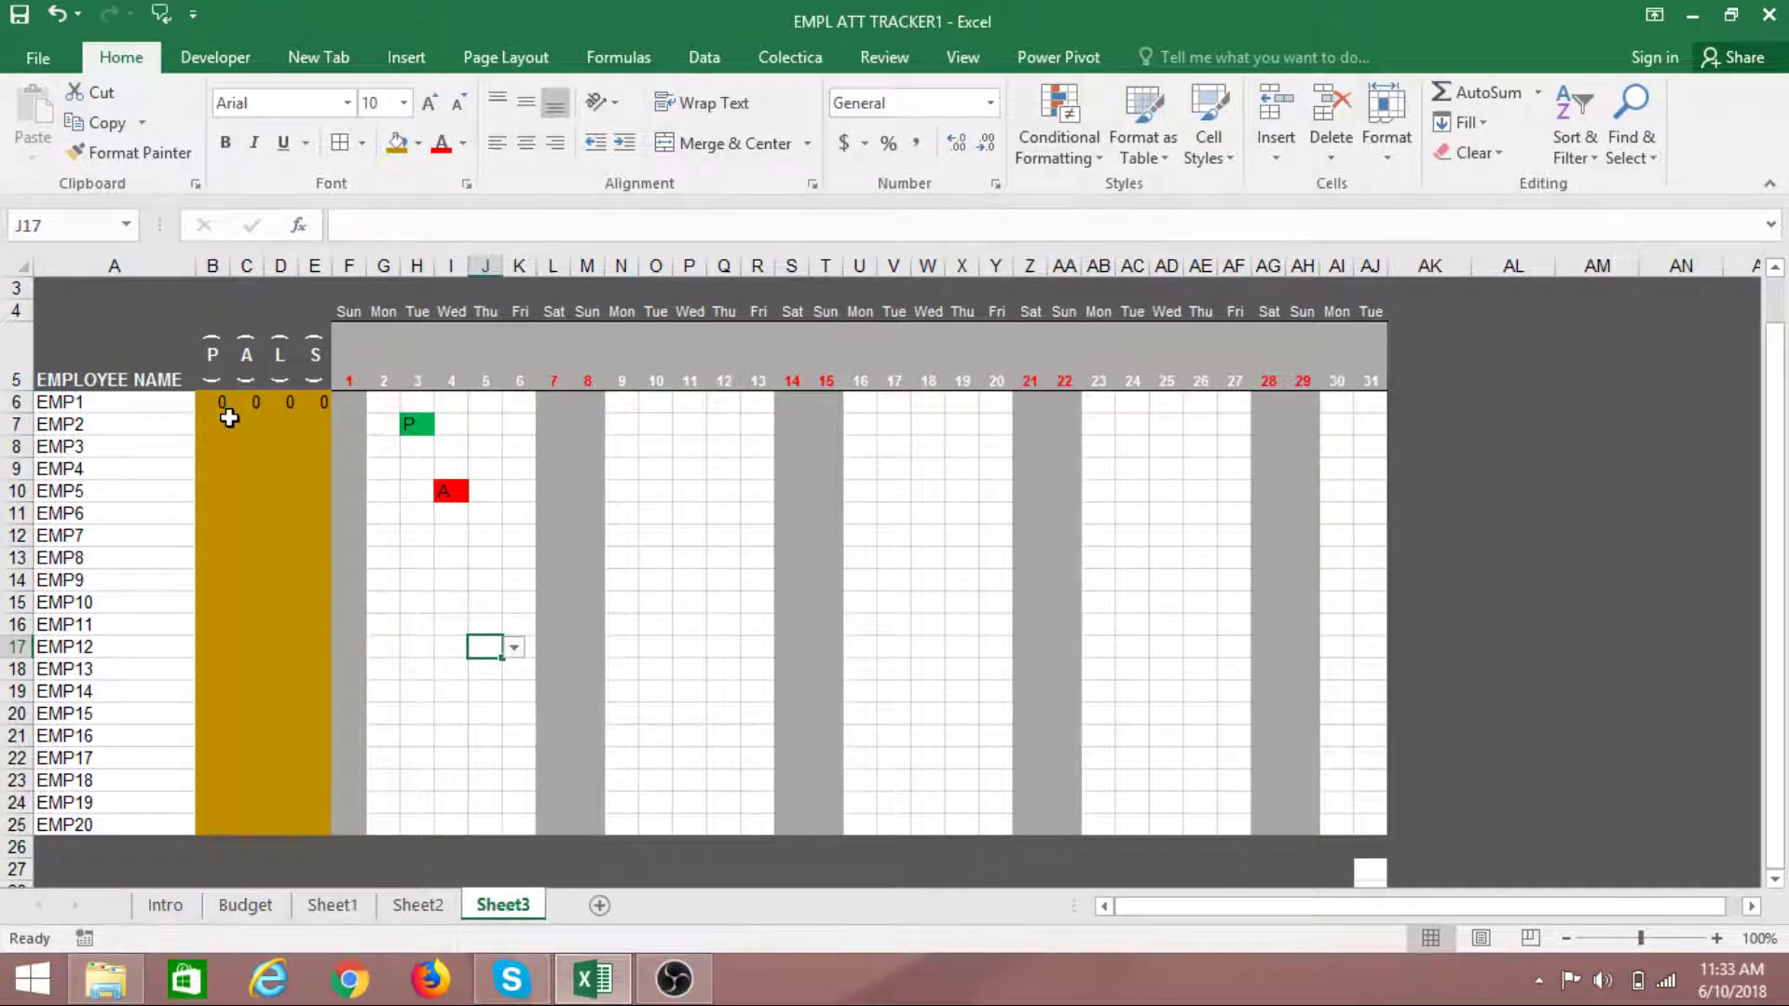
Fill the COUNTIF formulas of cells B6:E6 down to row 25 for all employees
left_click(206, 403)
left_click_drag(206, 403, 351, 398)
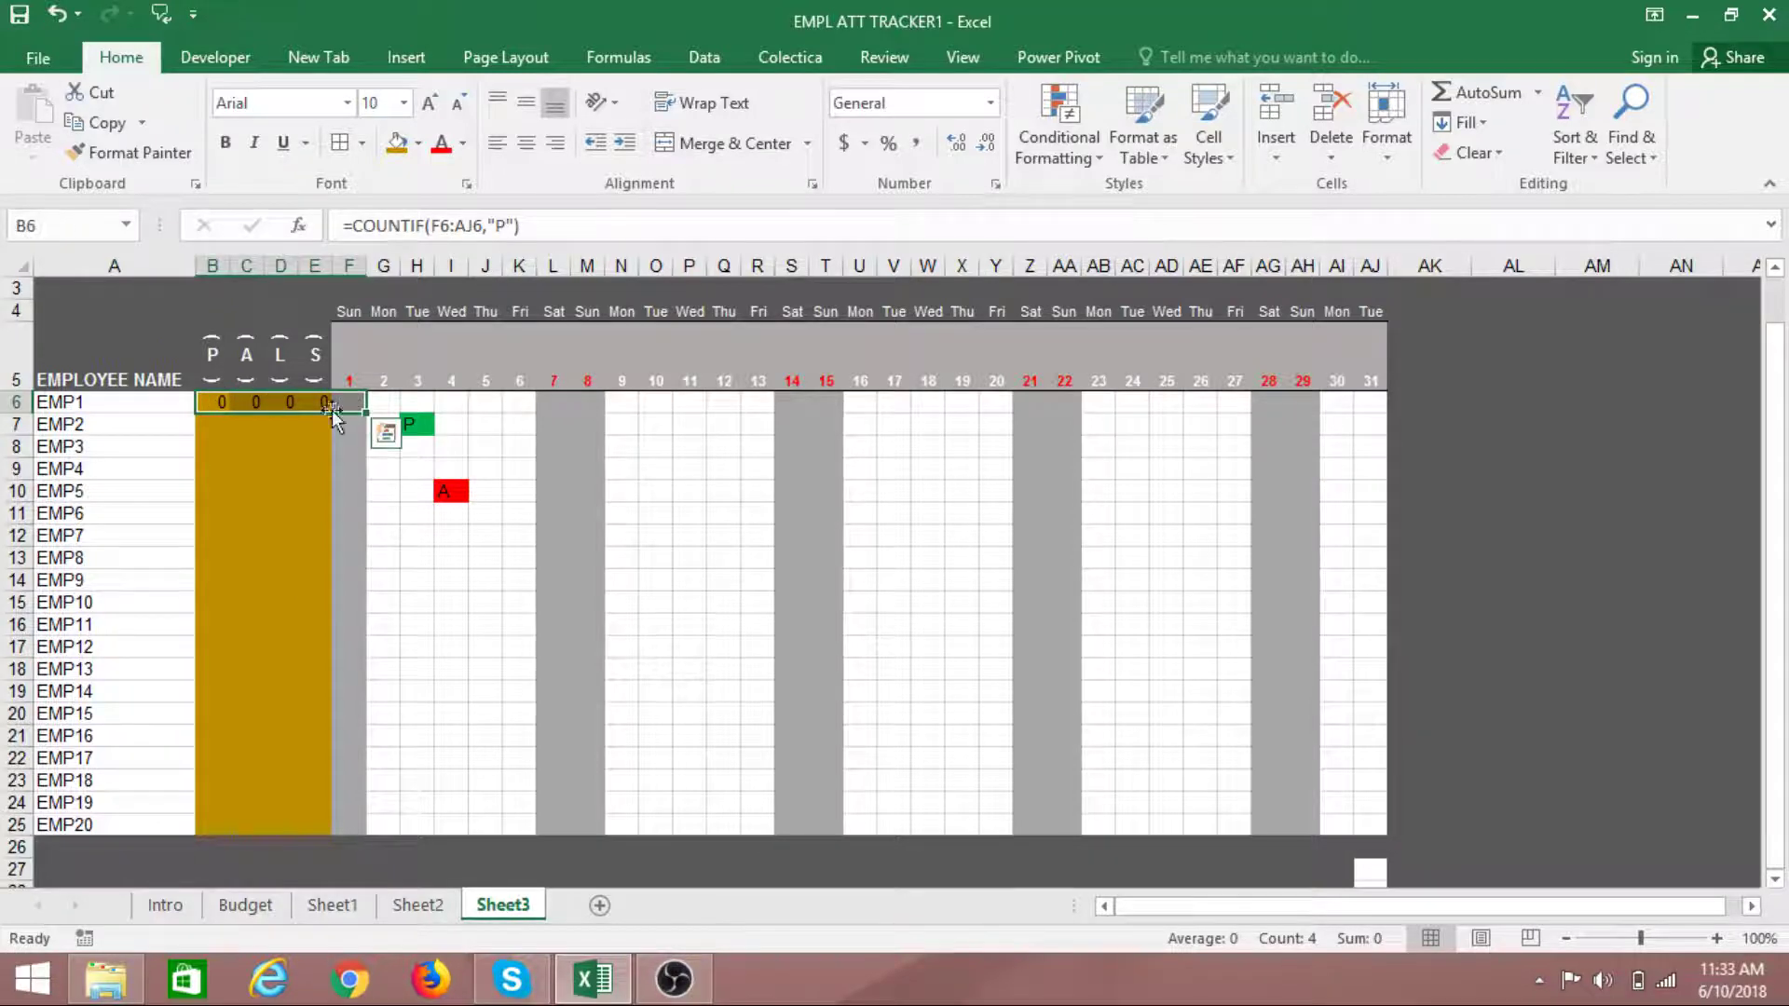
left_click(279, 444)
left_click_drag(211, 396, 329, 832)
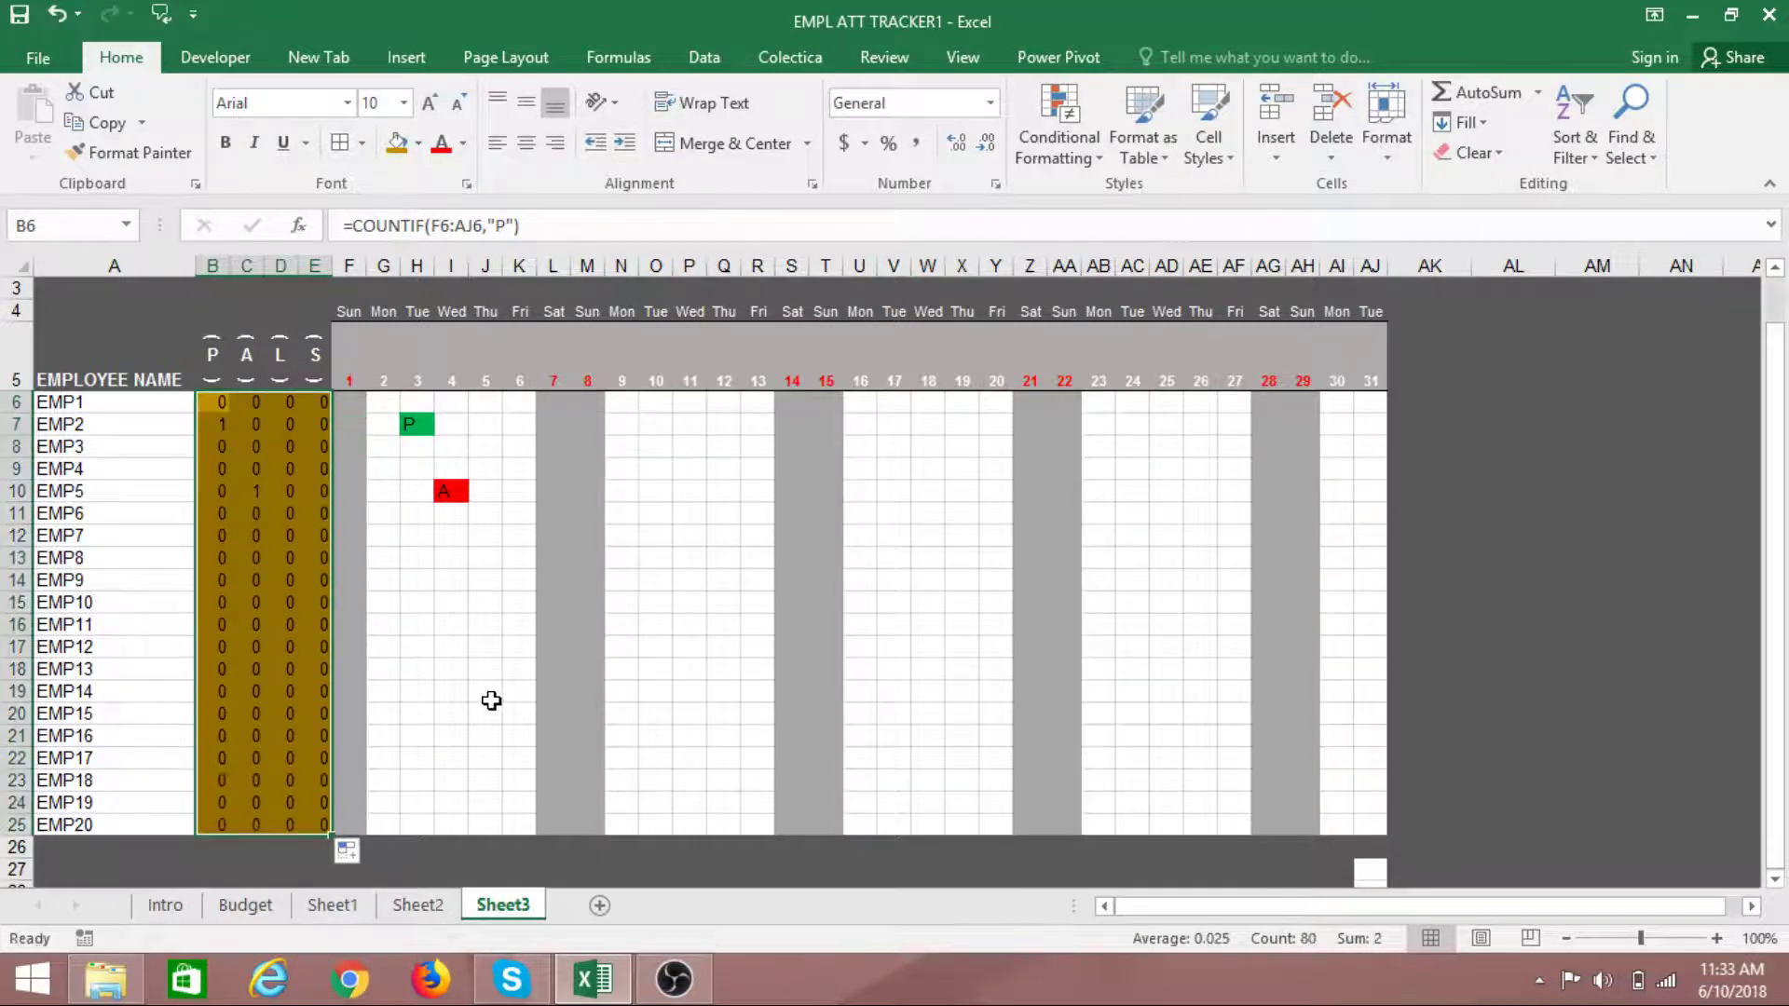
left_click(490, 697)
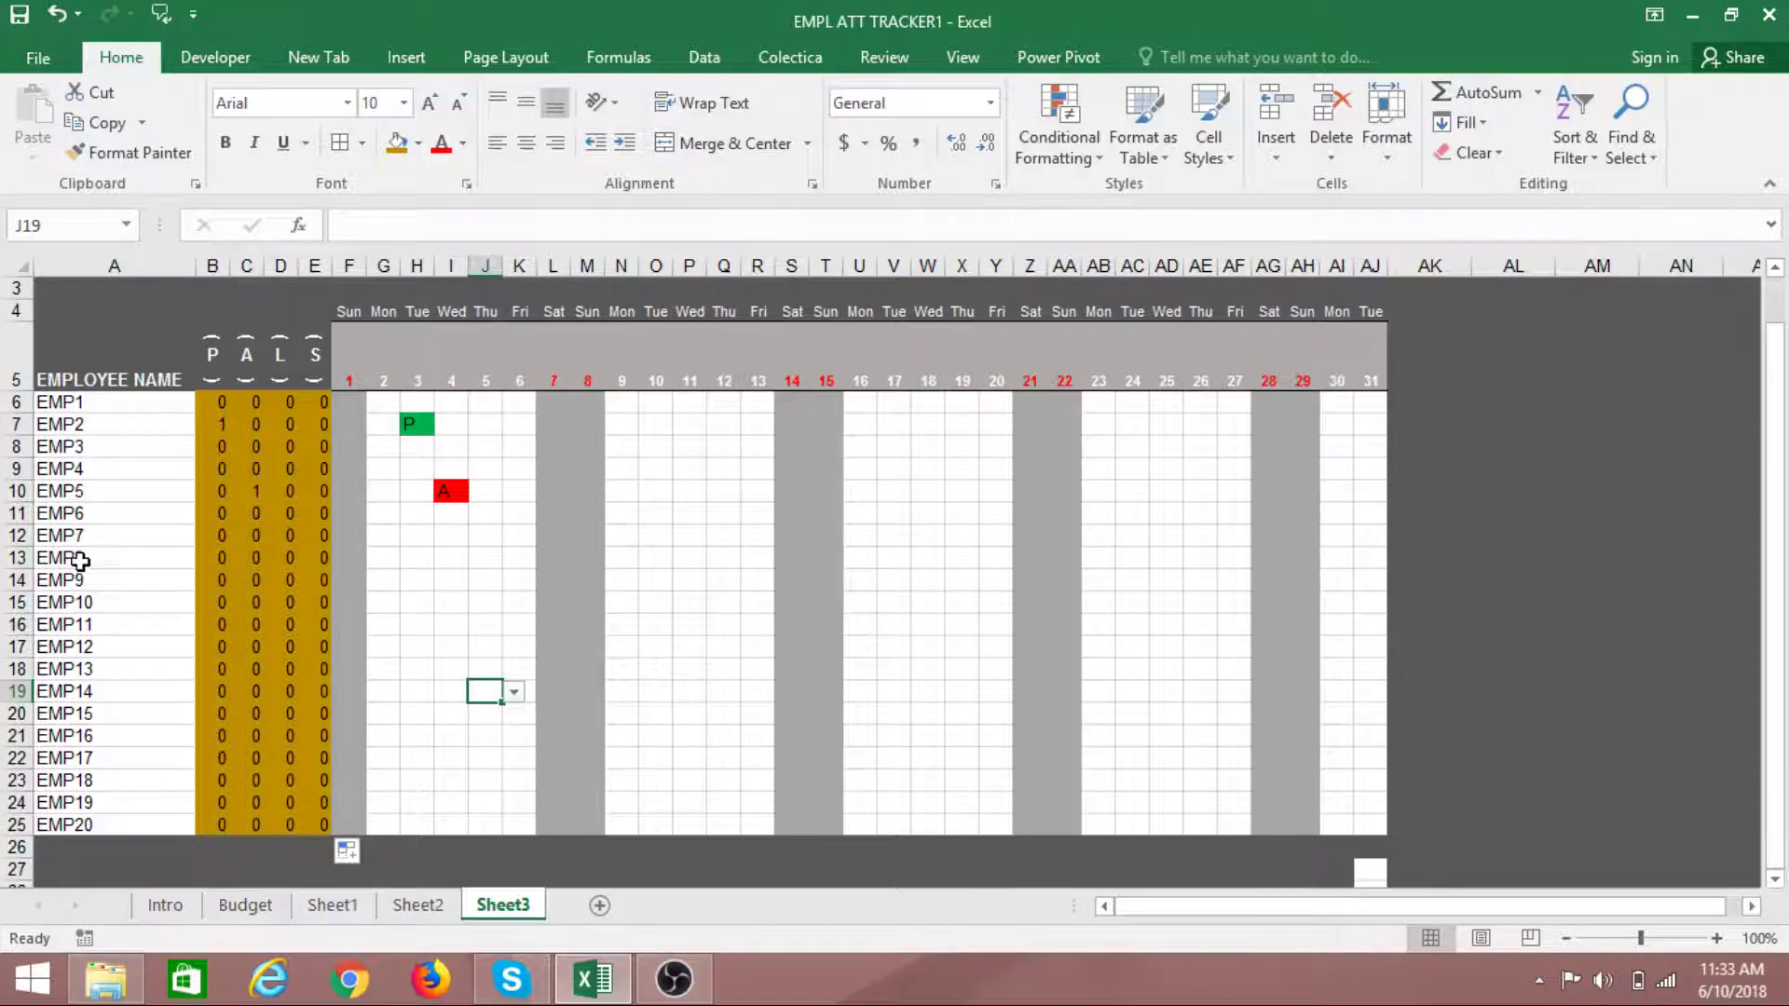
left_click(50, 427)
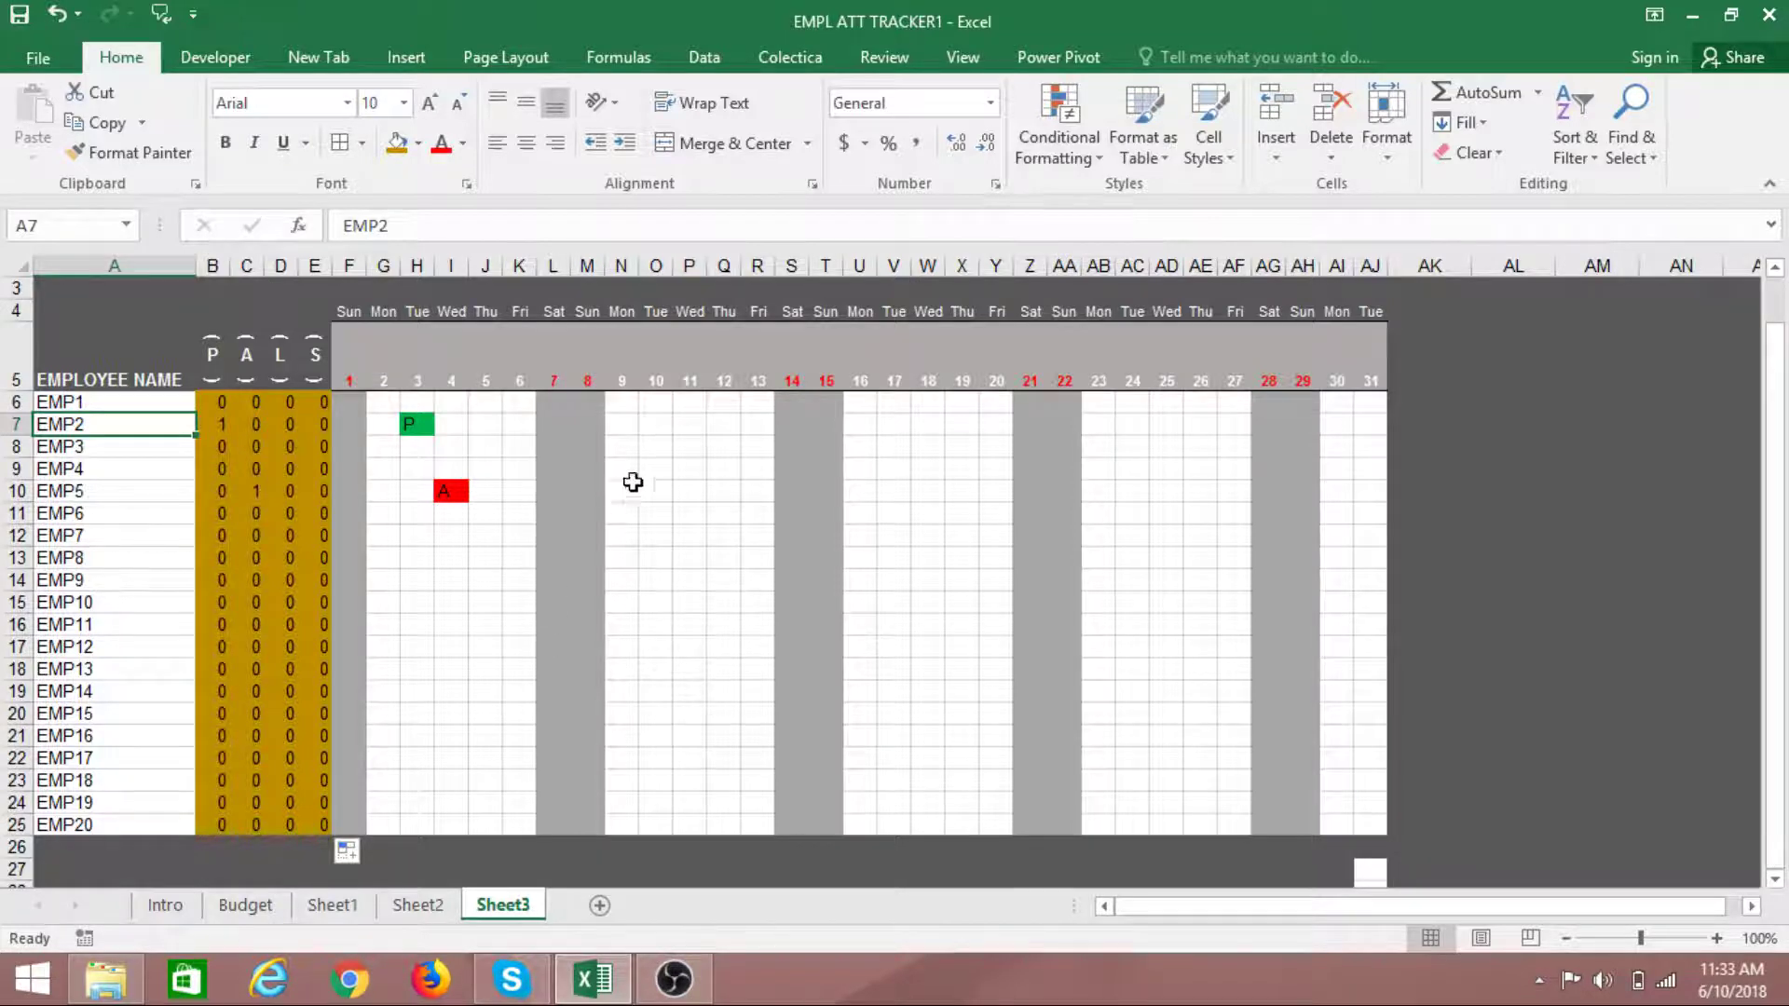
Copy the dark grey background format from cell AM24 to the whole column AJ with Format Painter
scroll(1509, 689, "down", 4)
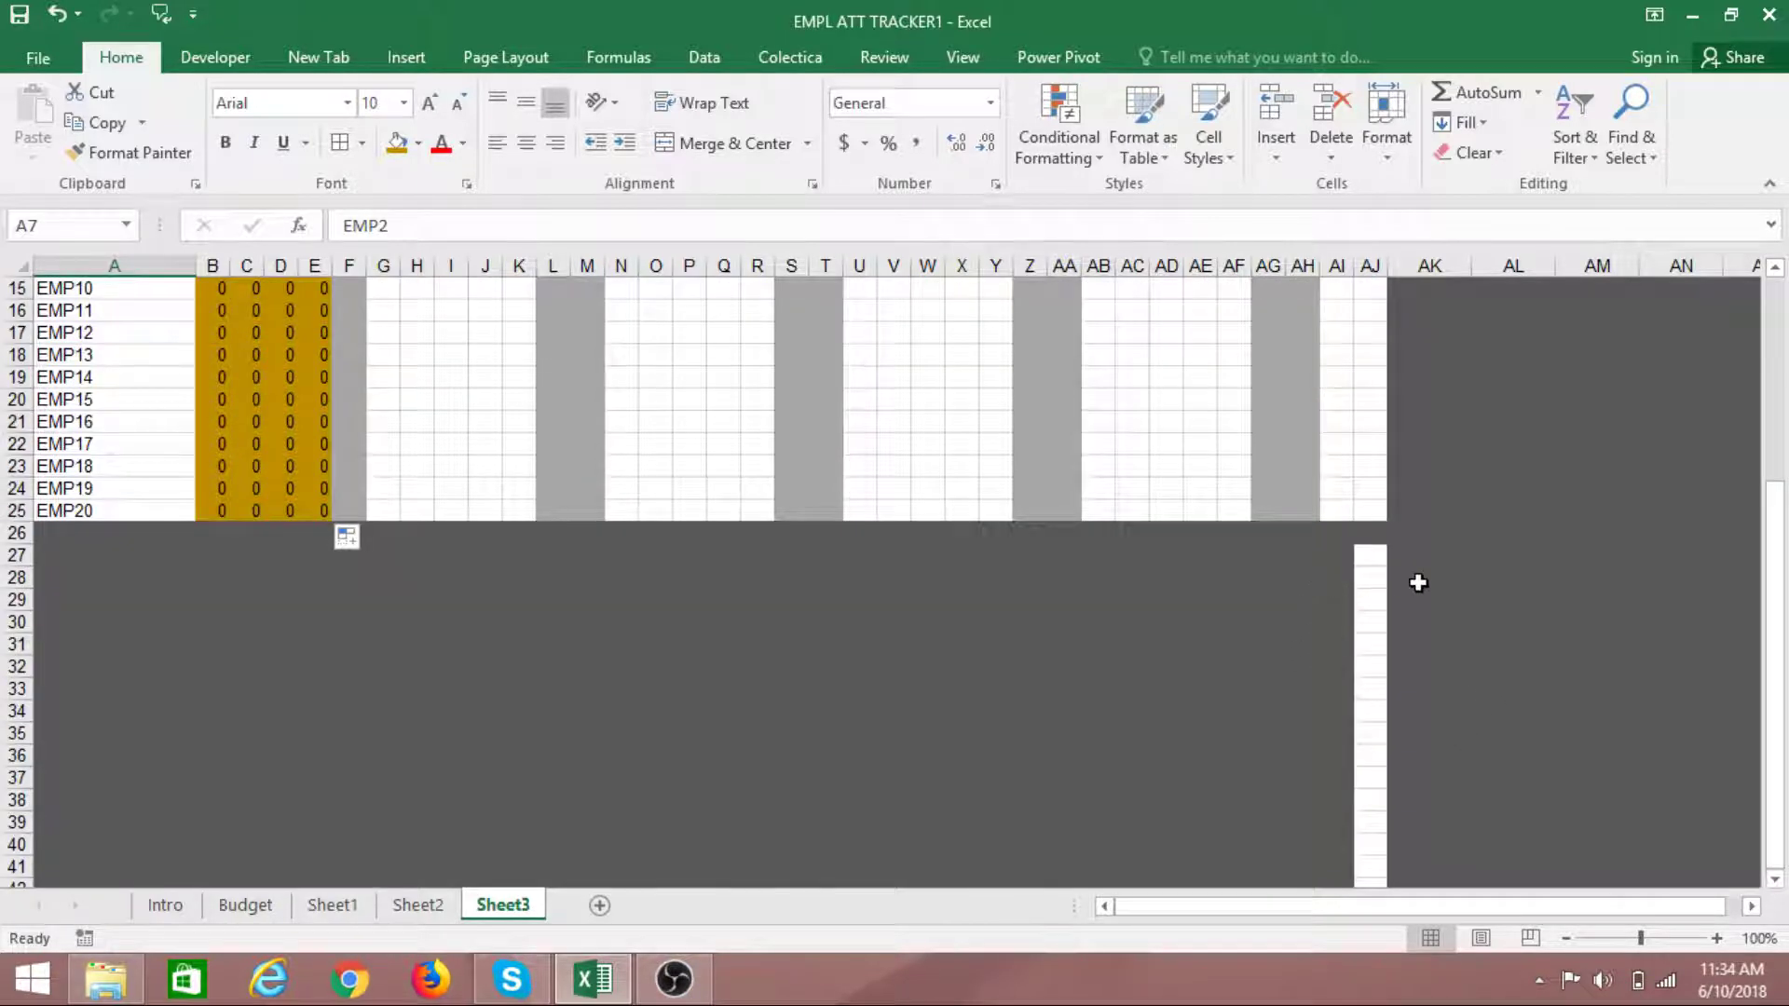
left_click(1370, 266)
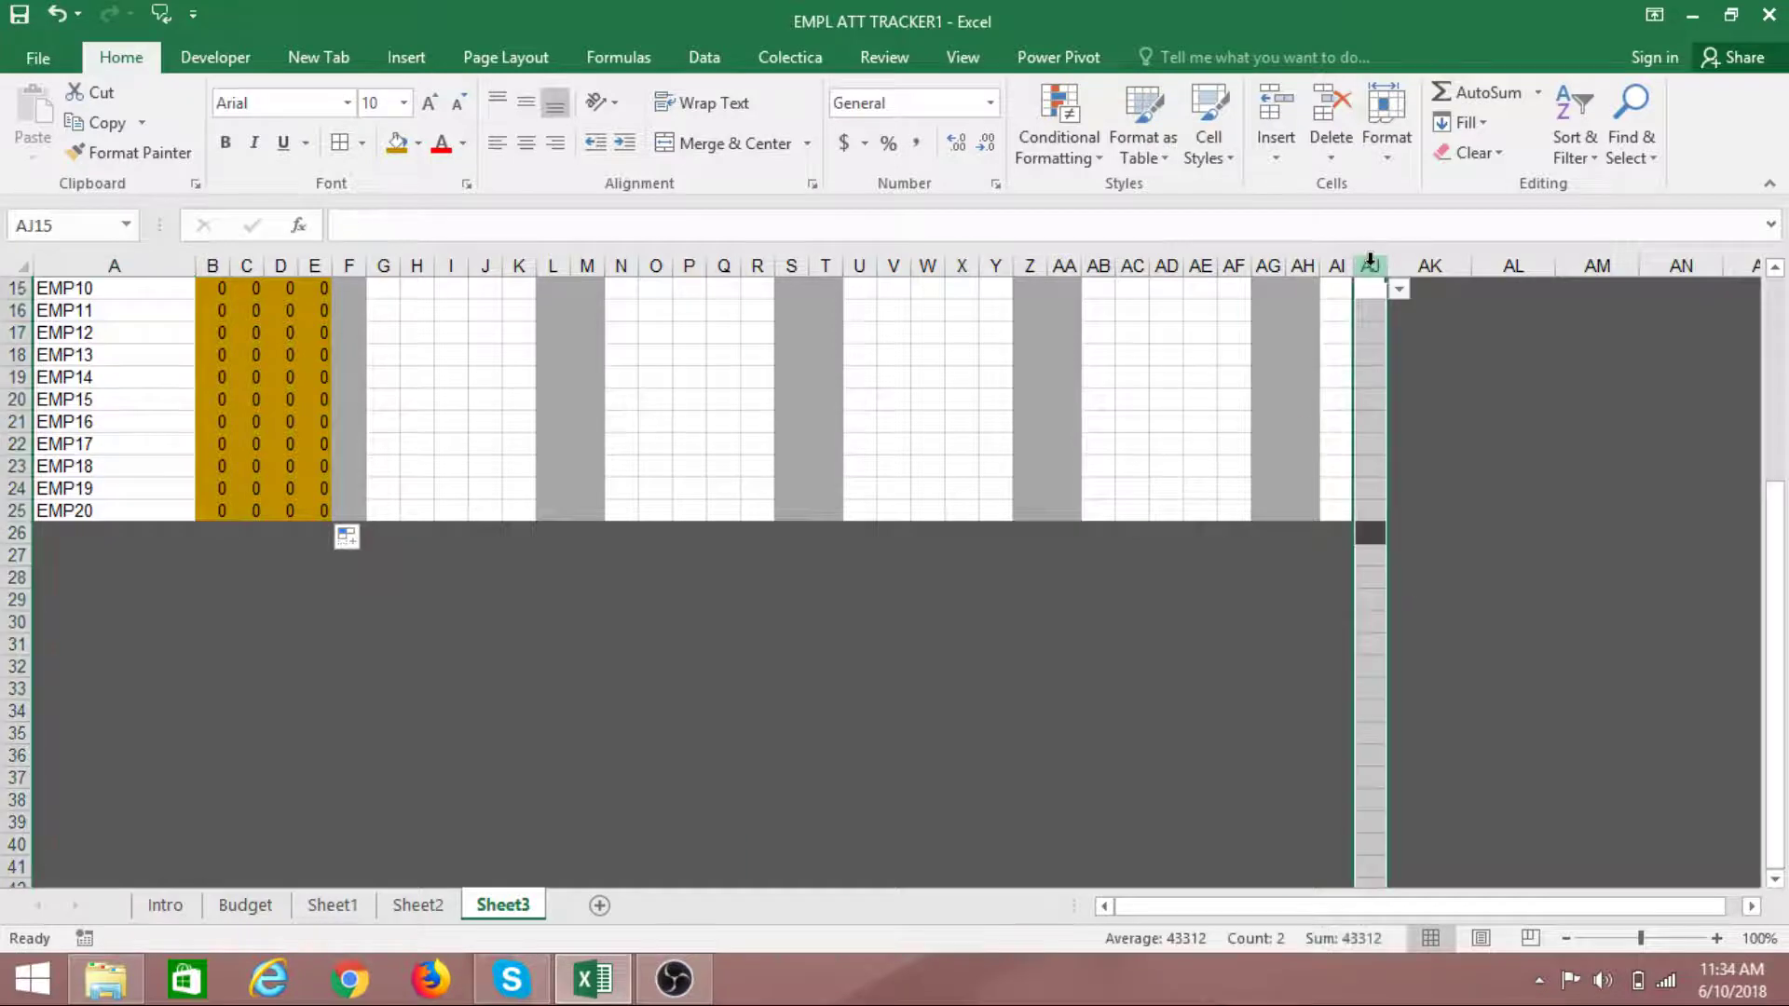
left_click(1613, 487)
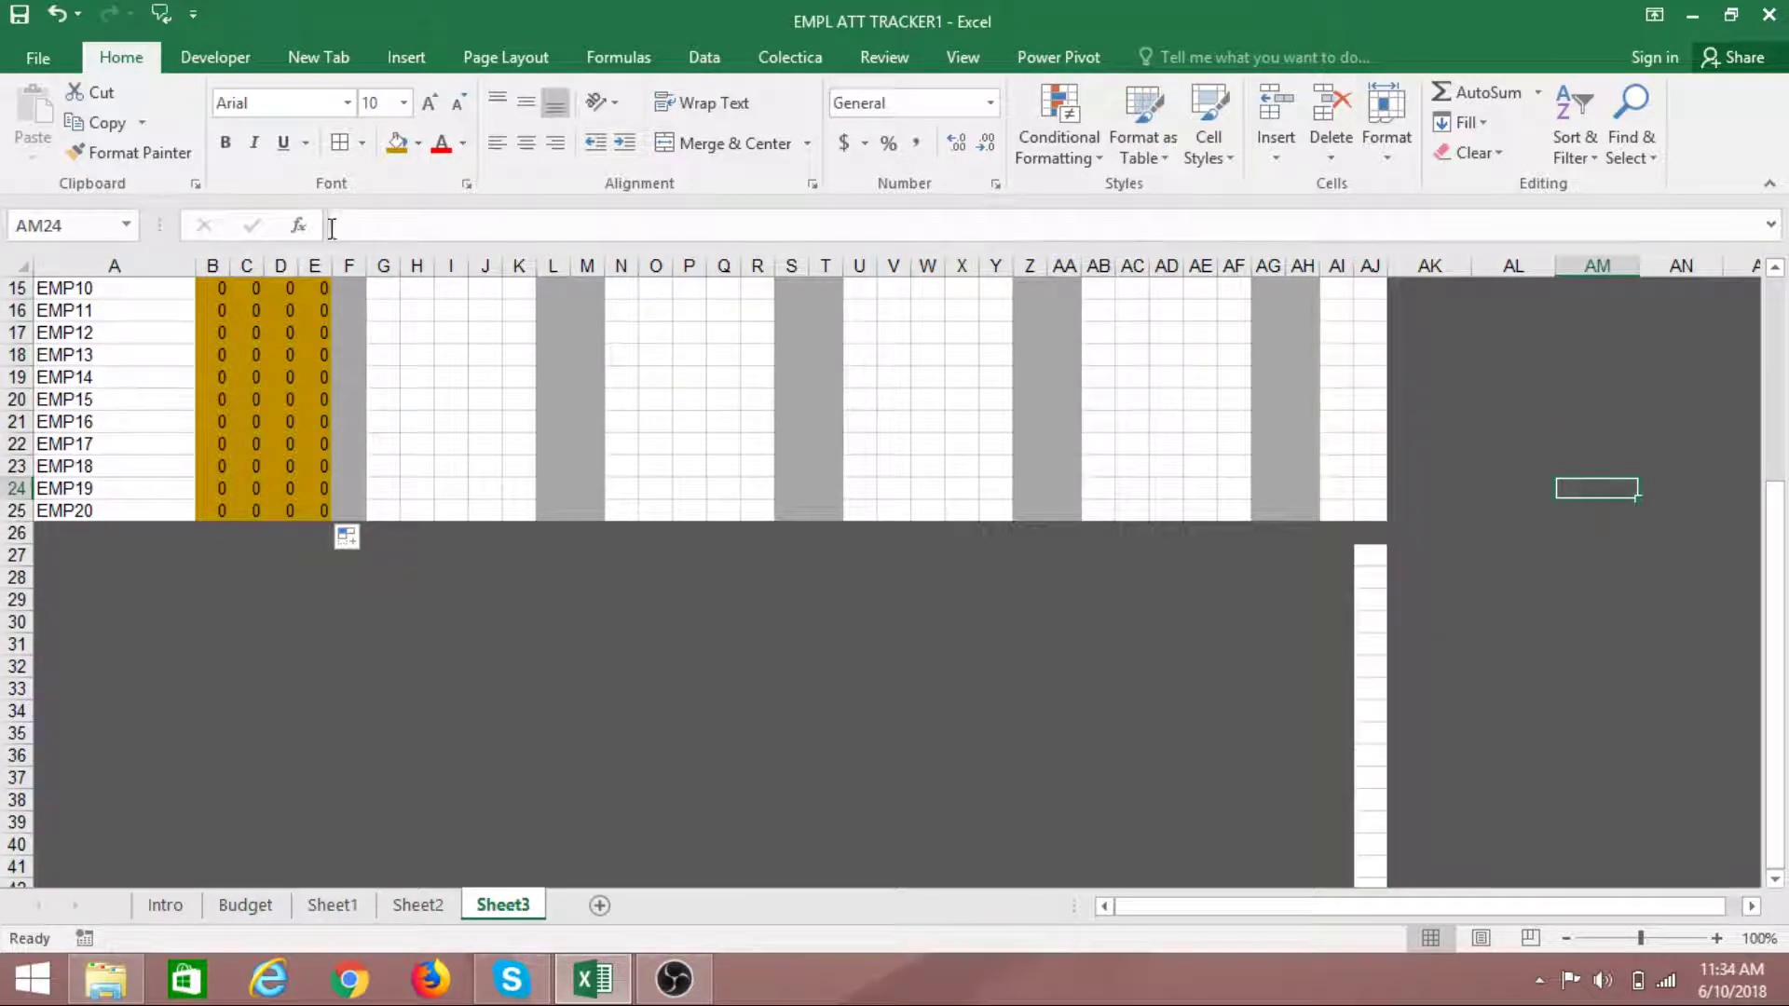
left_click(135, 152)
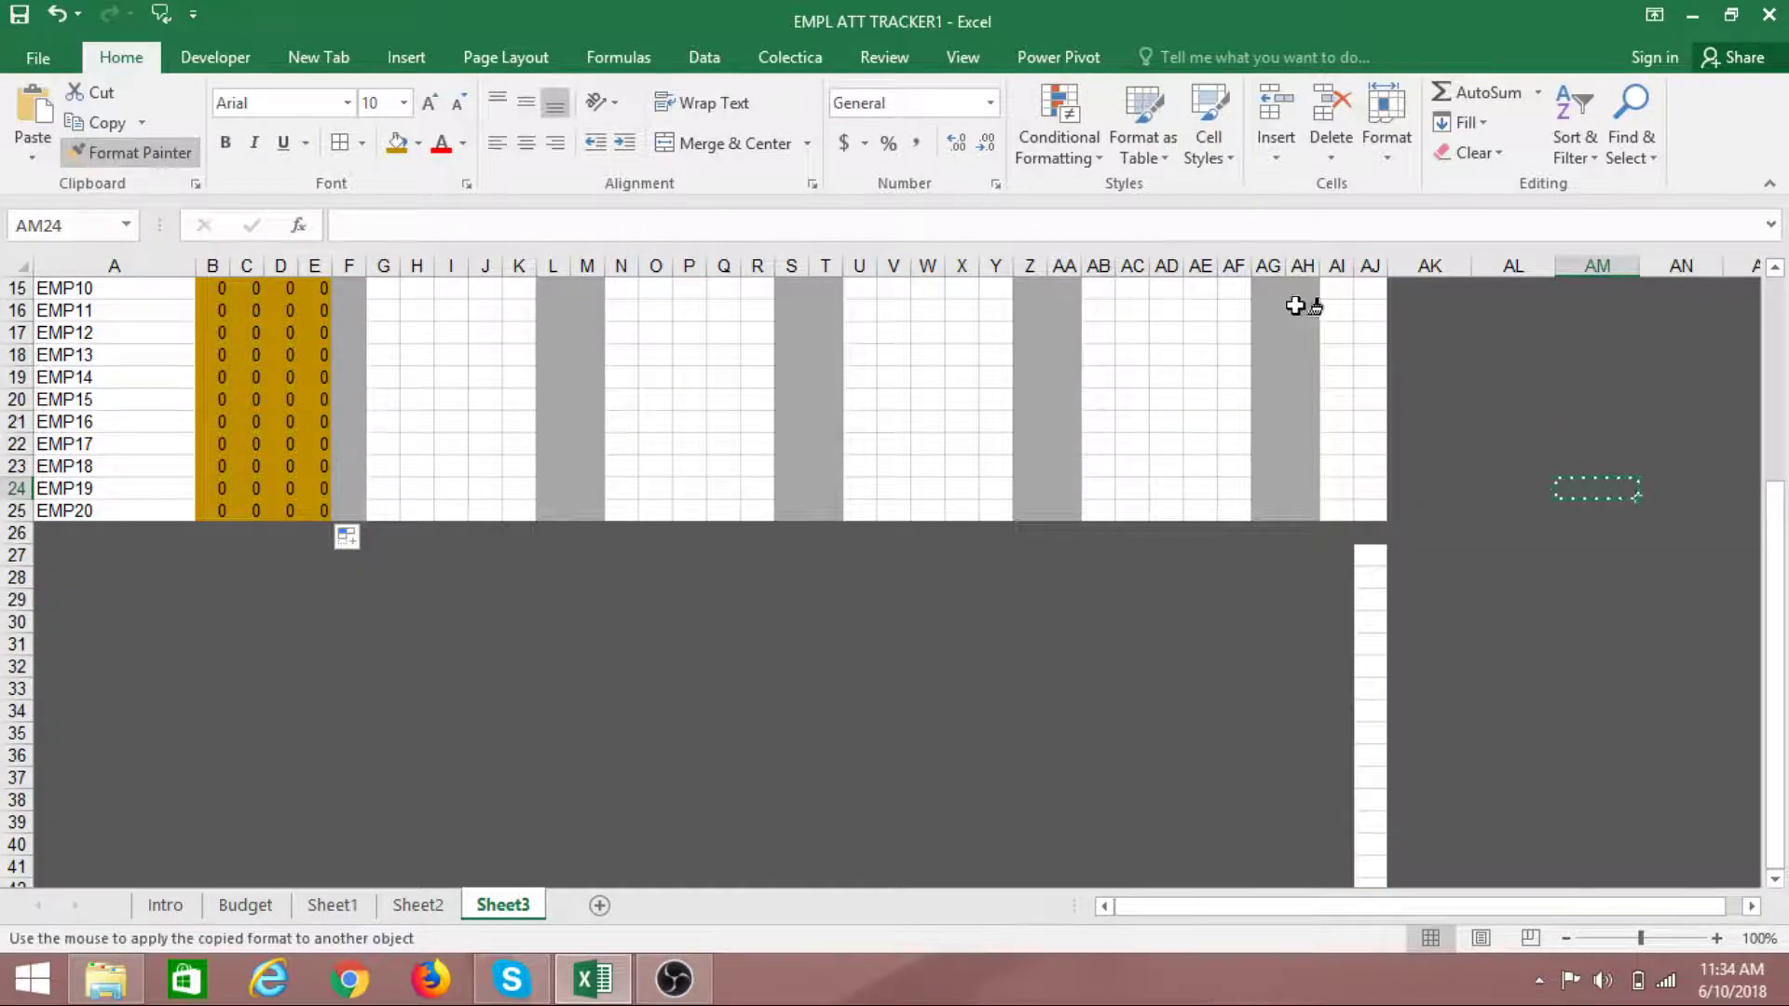
left_click(1369, 266)
left_click(1392, 506)
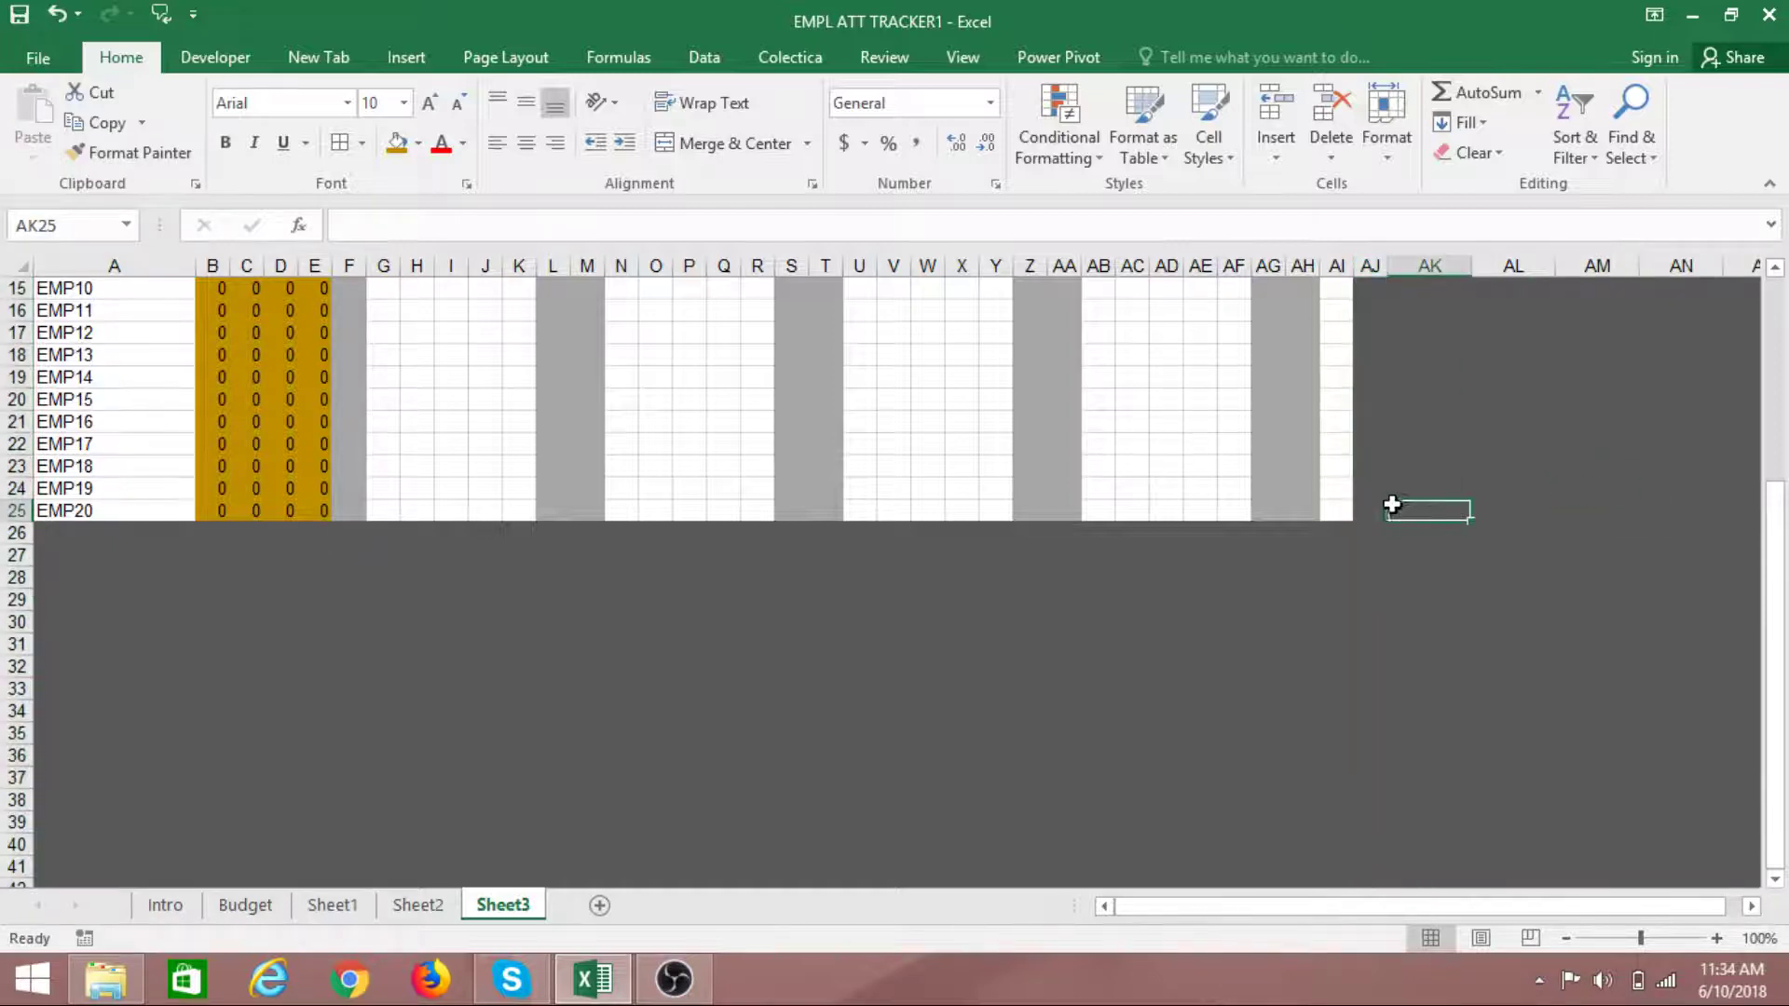
Remove the dark fill from the employee rows of column AJ, cells AJ6:AJ25
left_click_drag(1369, 507, 1357, 463)
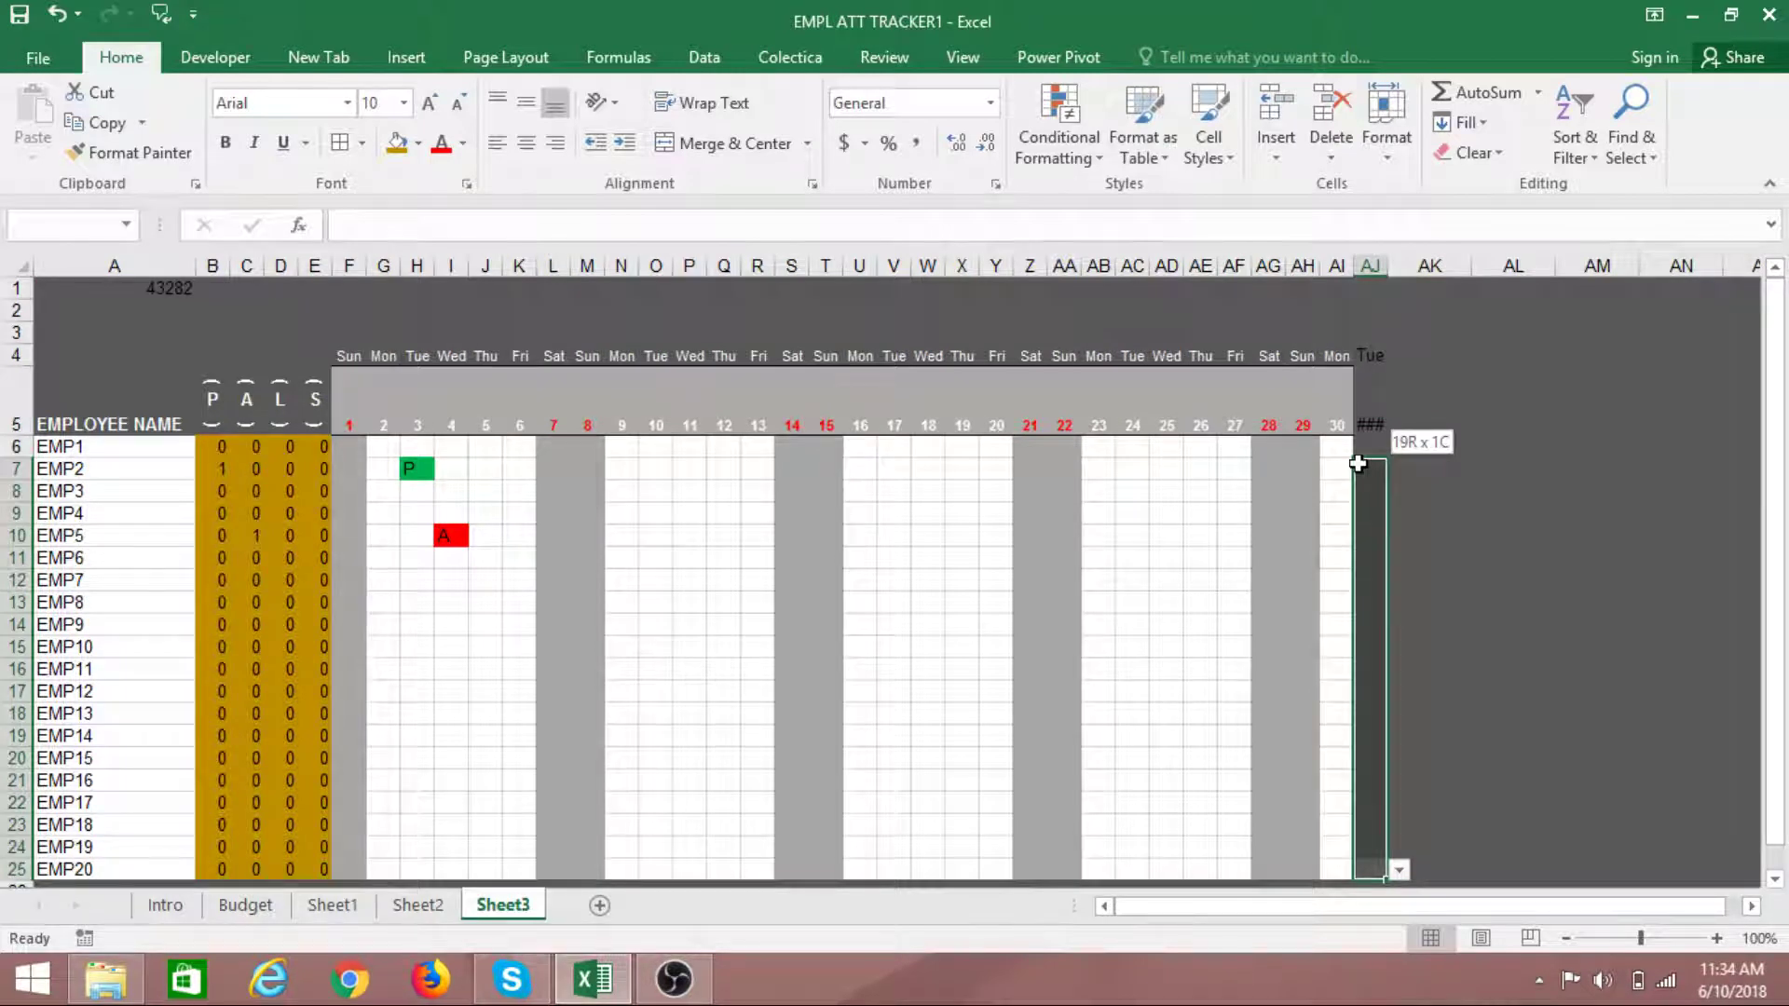
left_click_drag(1357, 463, 1359, 419)
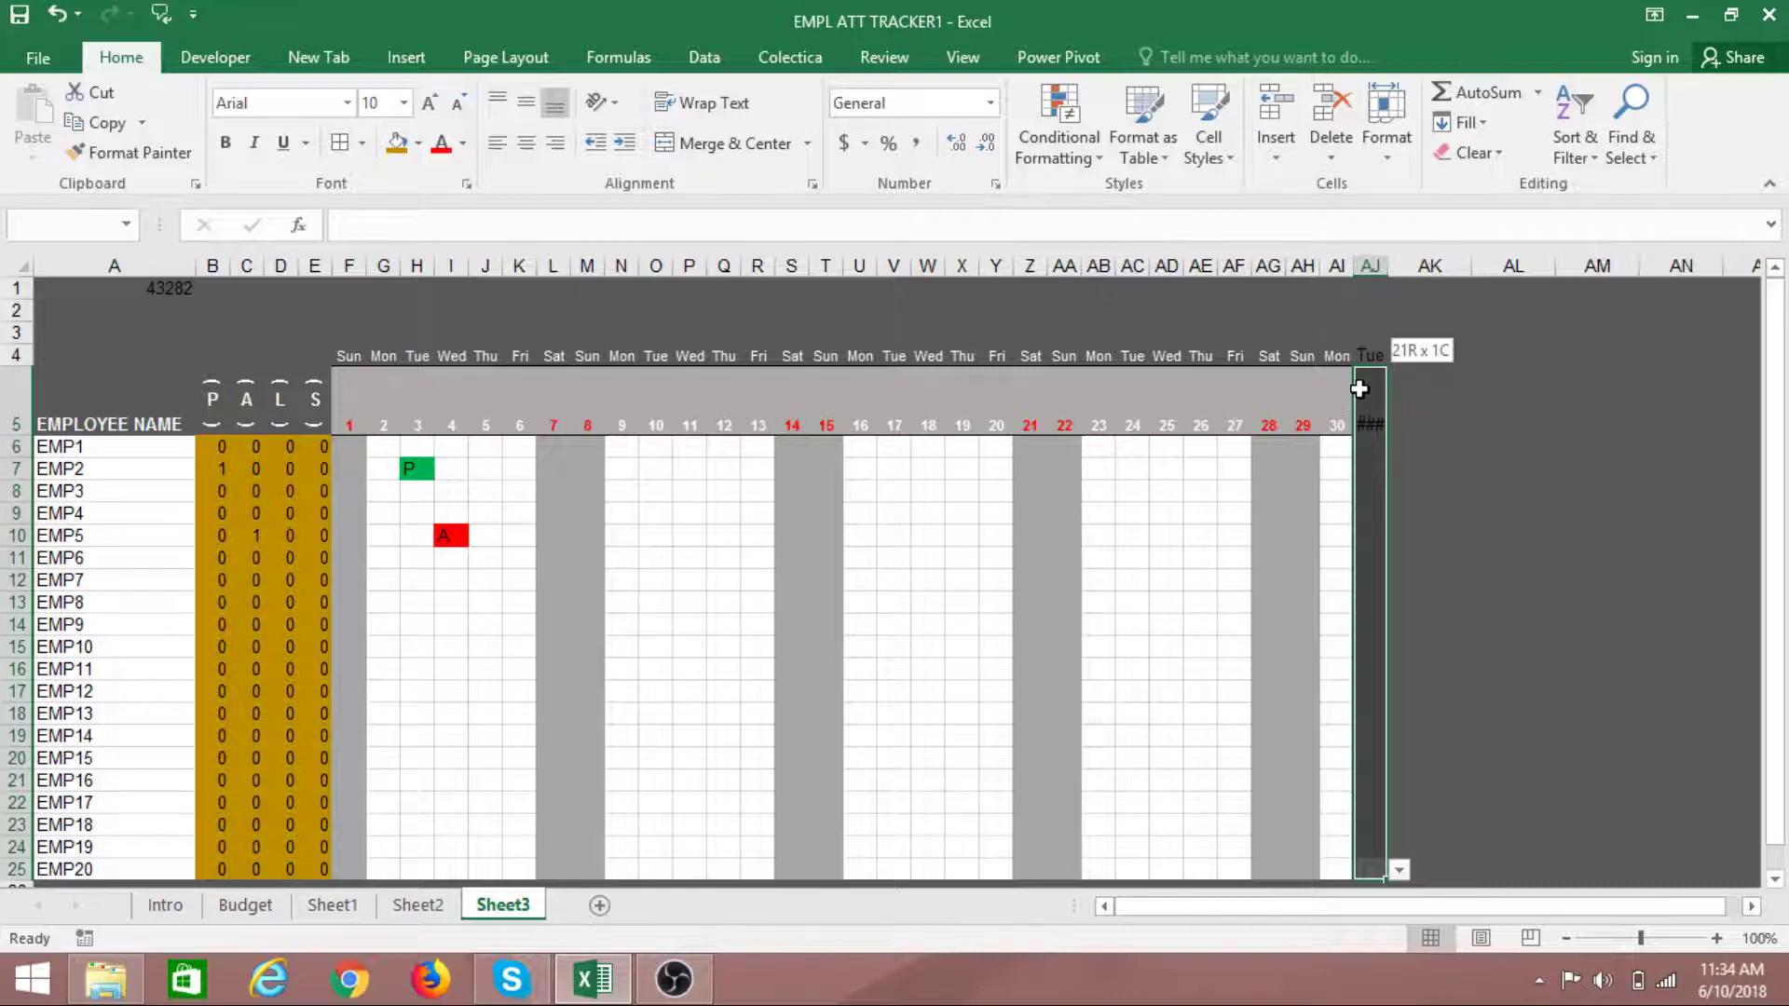
left_click_drag(1359, 371, 1365, 453)
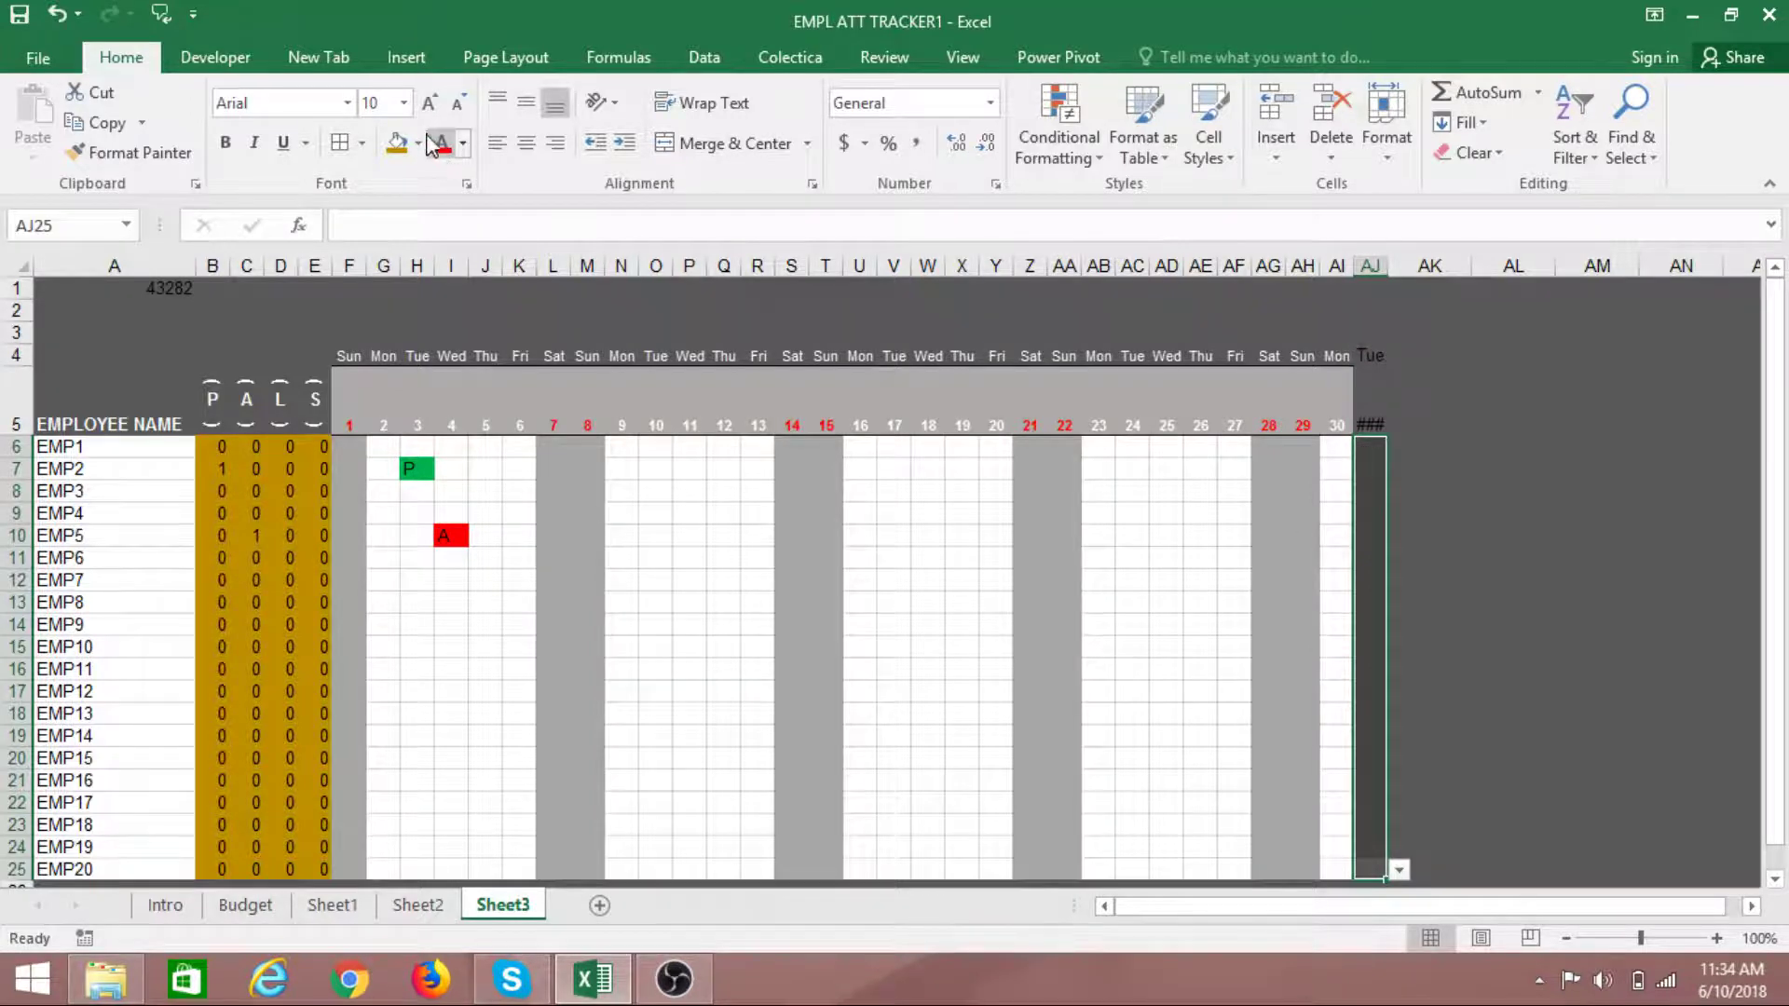
left_click(419, 145)
left_click(402, 373)
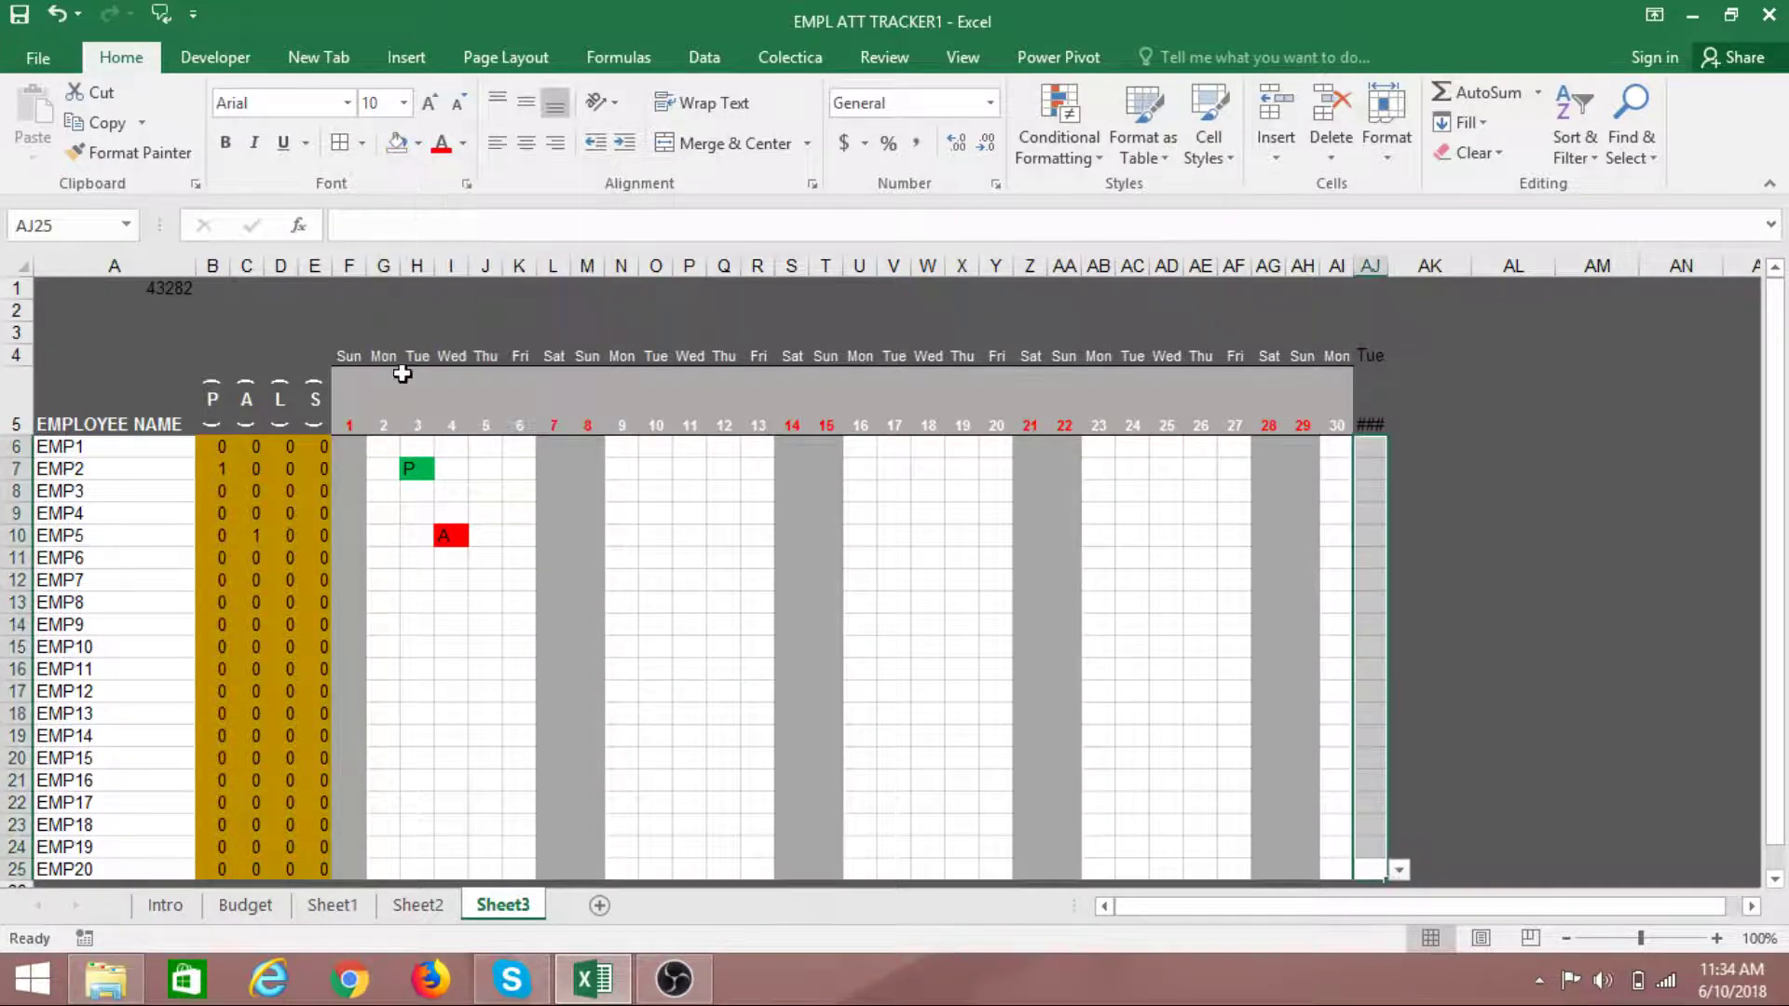
left_click(1482, 668)
Extend the date formula and header formatting of cell AI5 to cell AJ5
left_click(1335, 425)
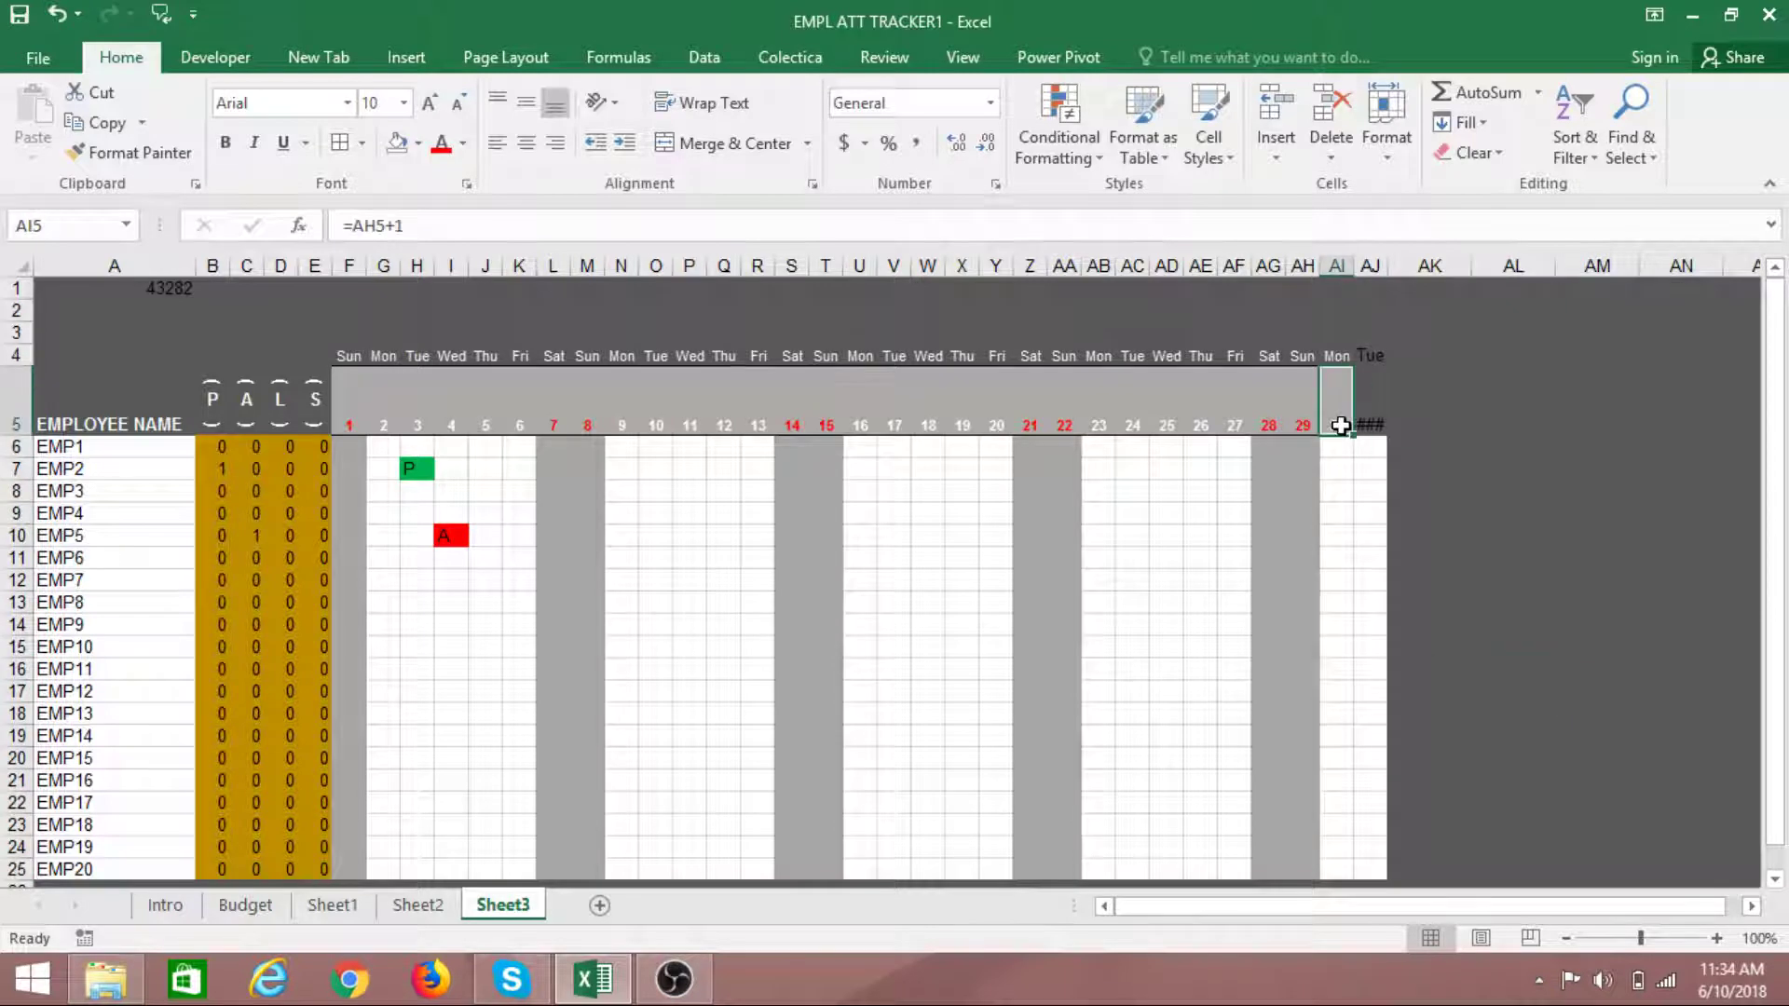
left_click_drag(1354, 438, 1384, 438)
left_click(1497, 493)
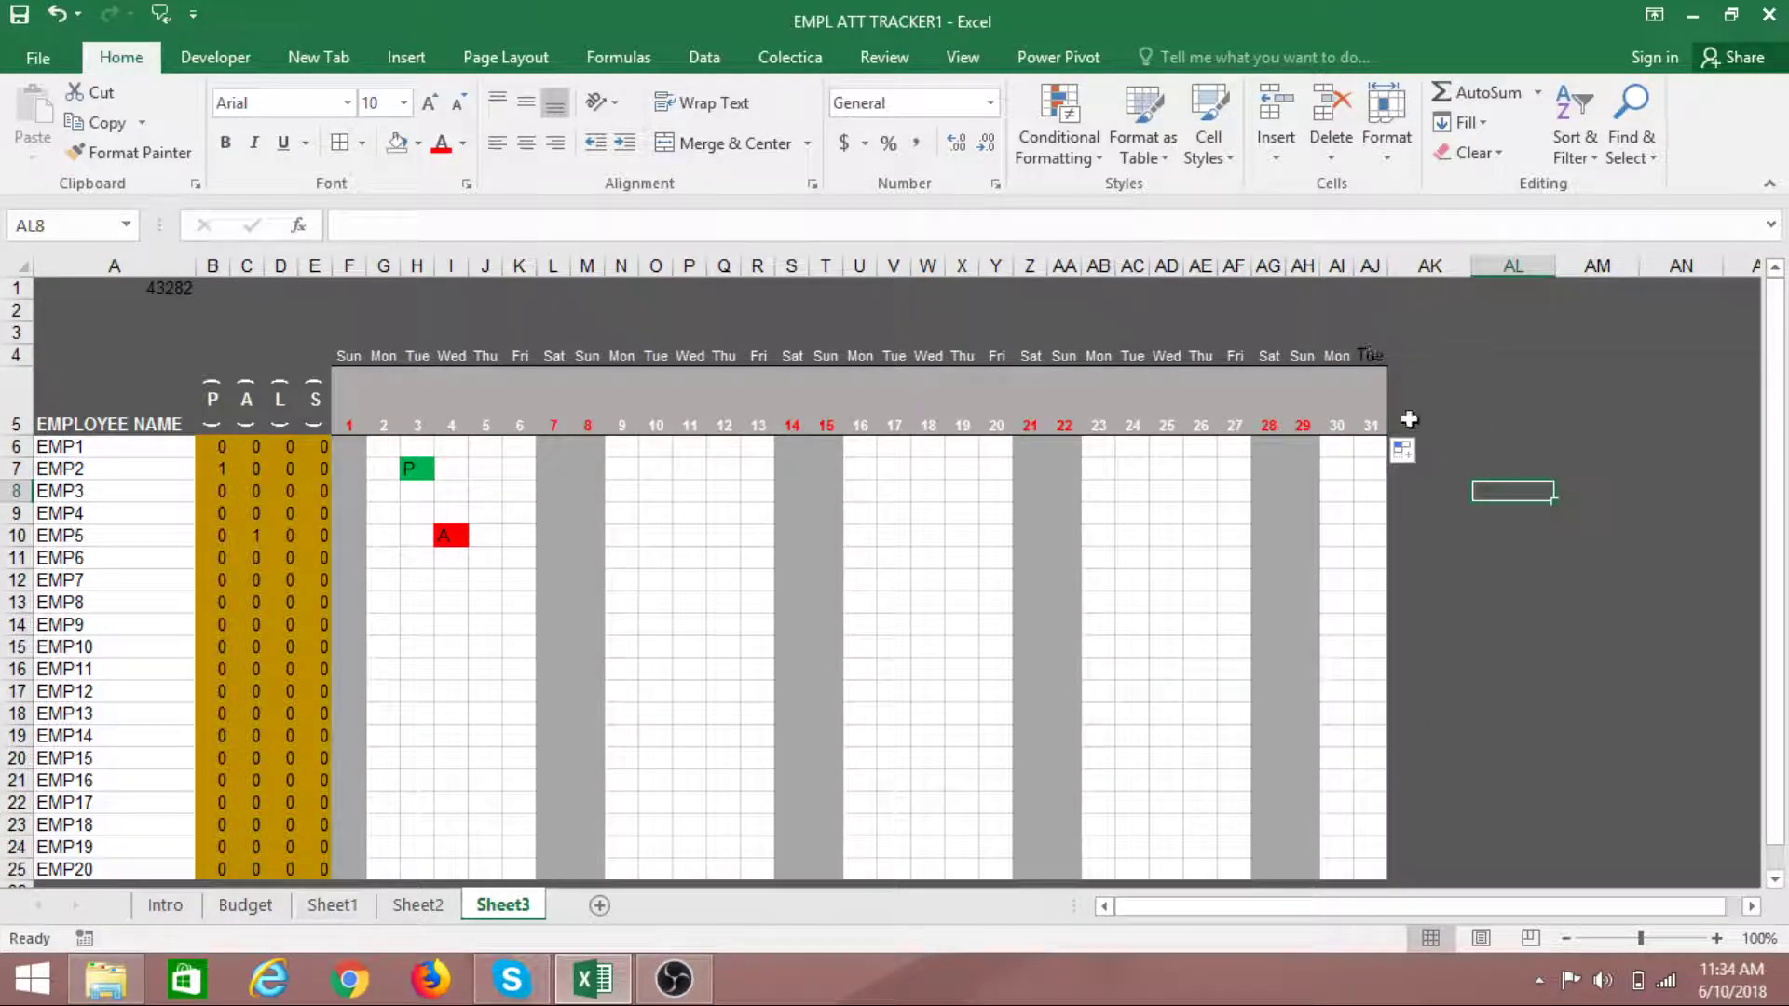
Set the font colour of the weekday label in cell AJ4 to white
left_click(1376, 354)
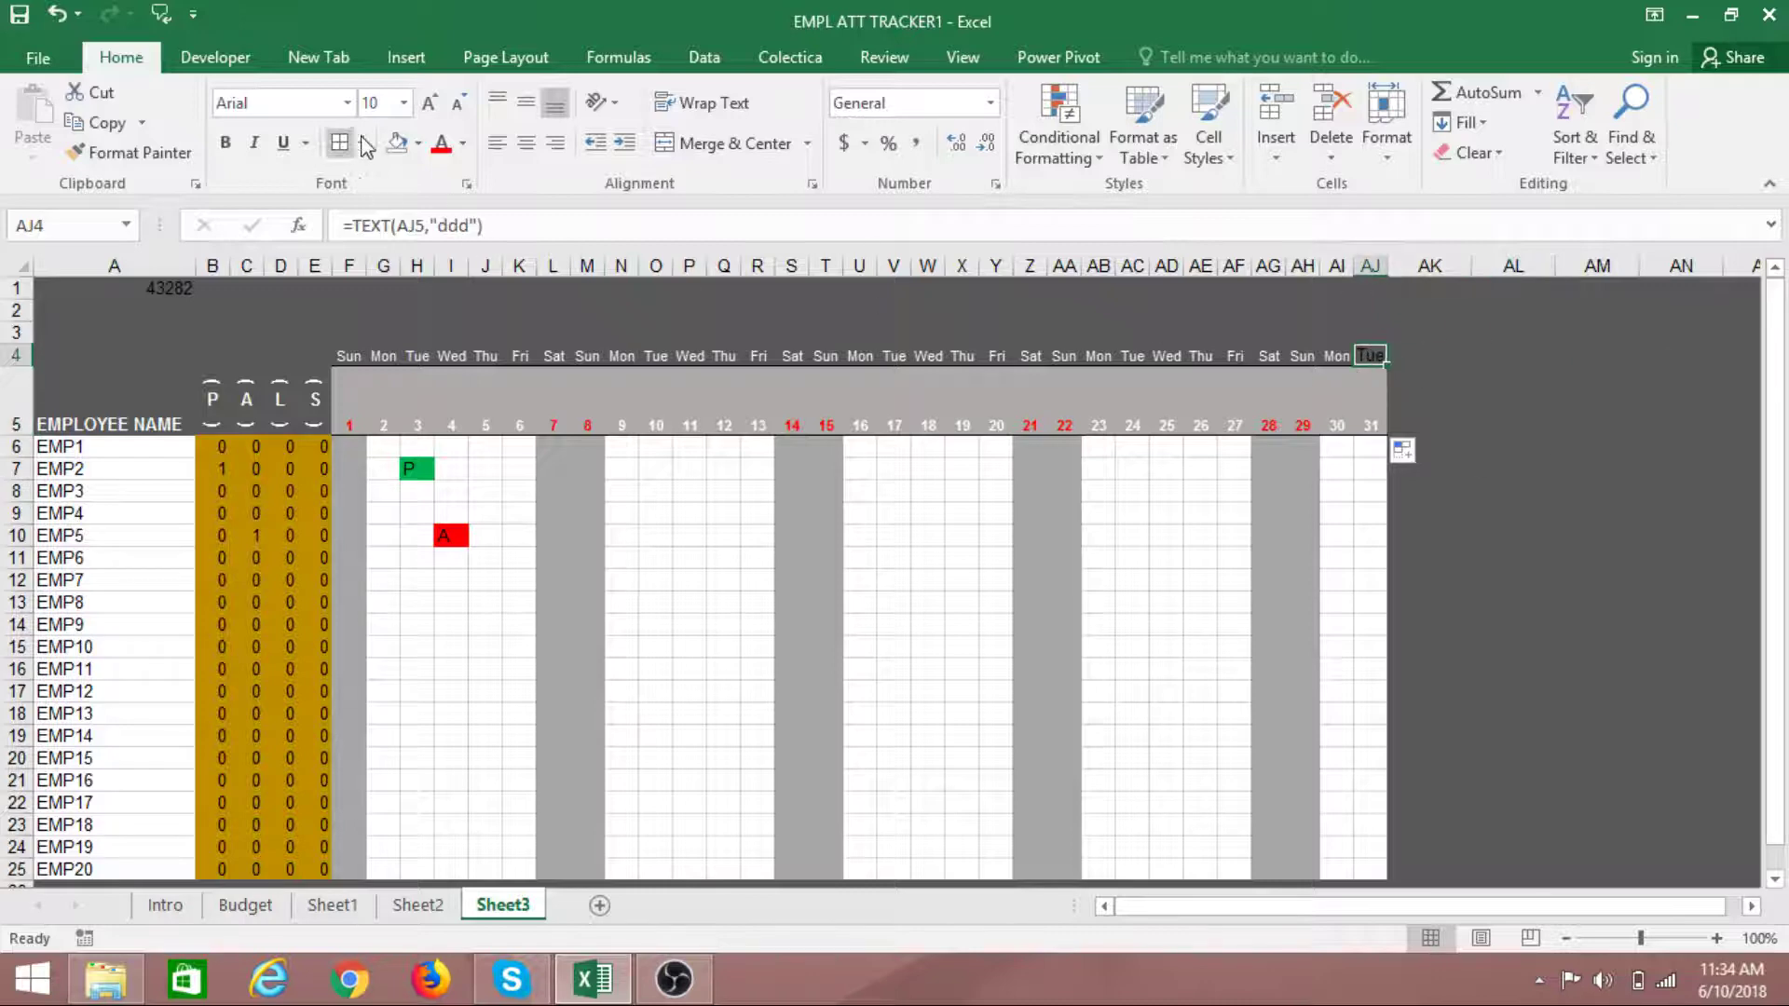
left_click(463, 145)
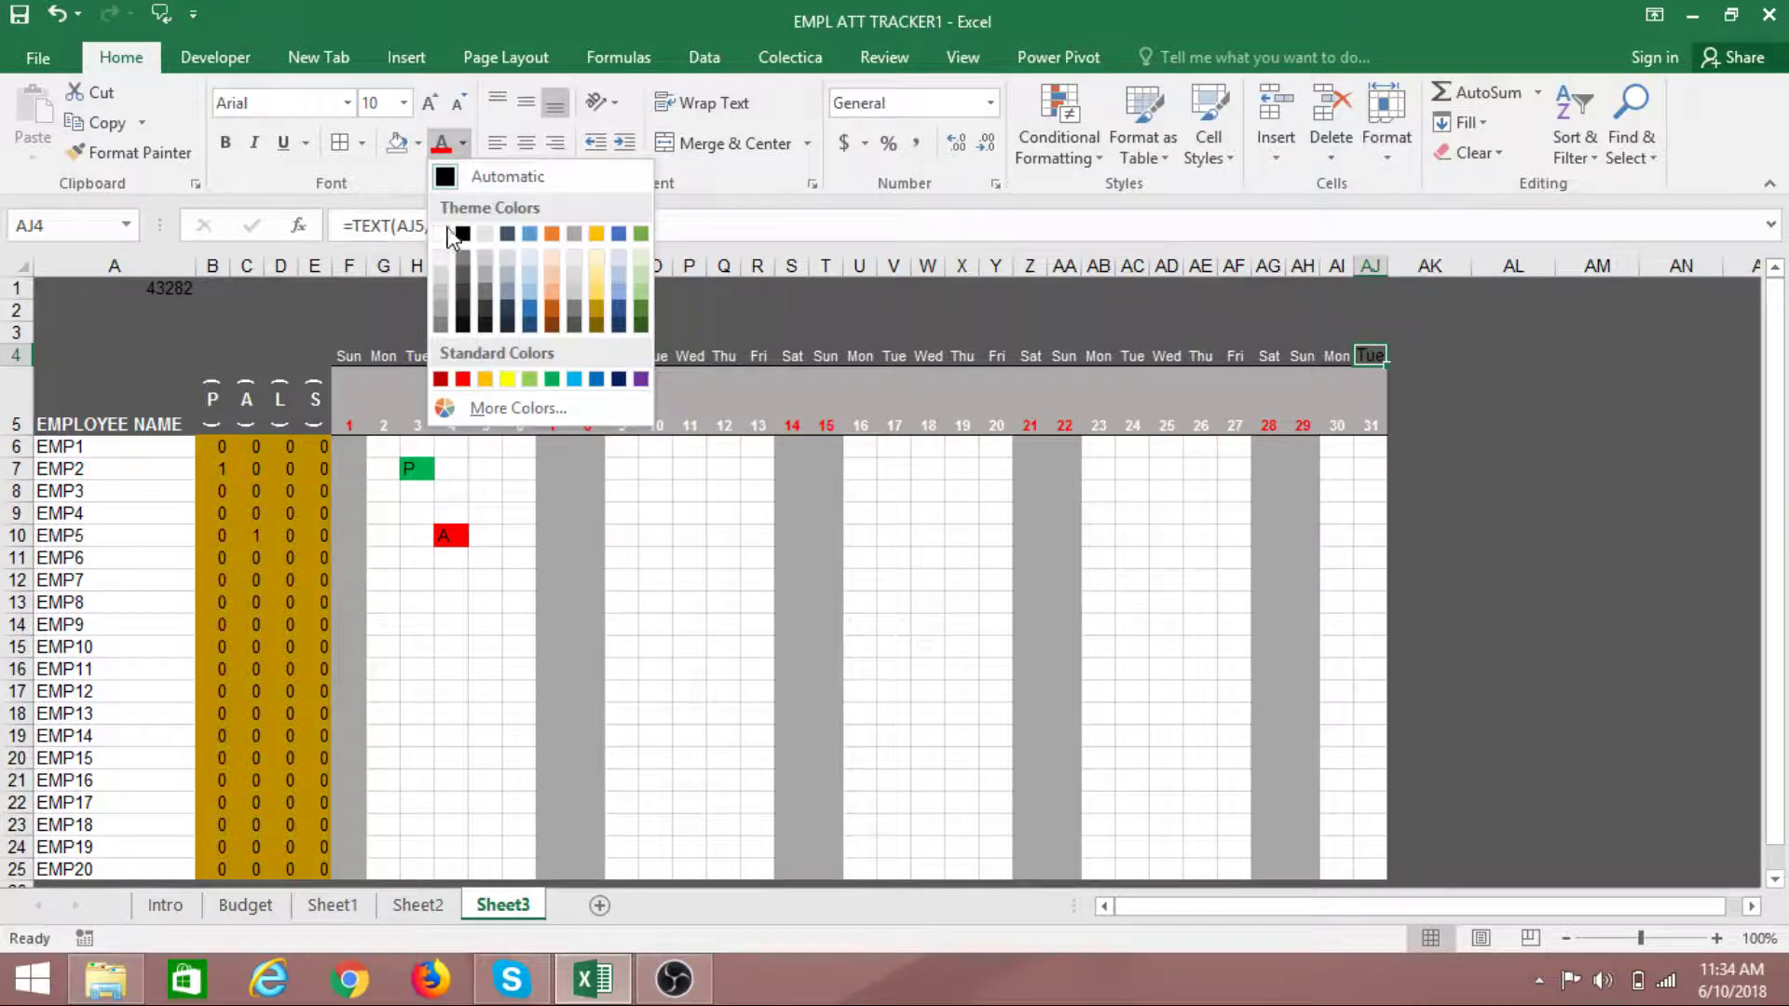
left_click(448, 233)
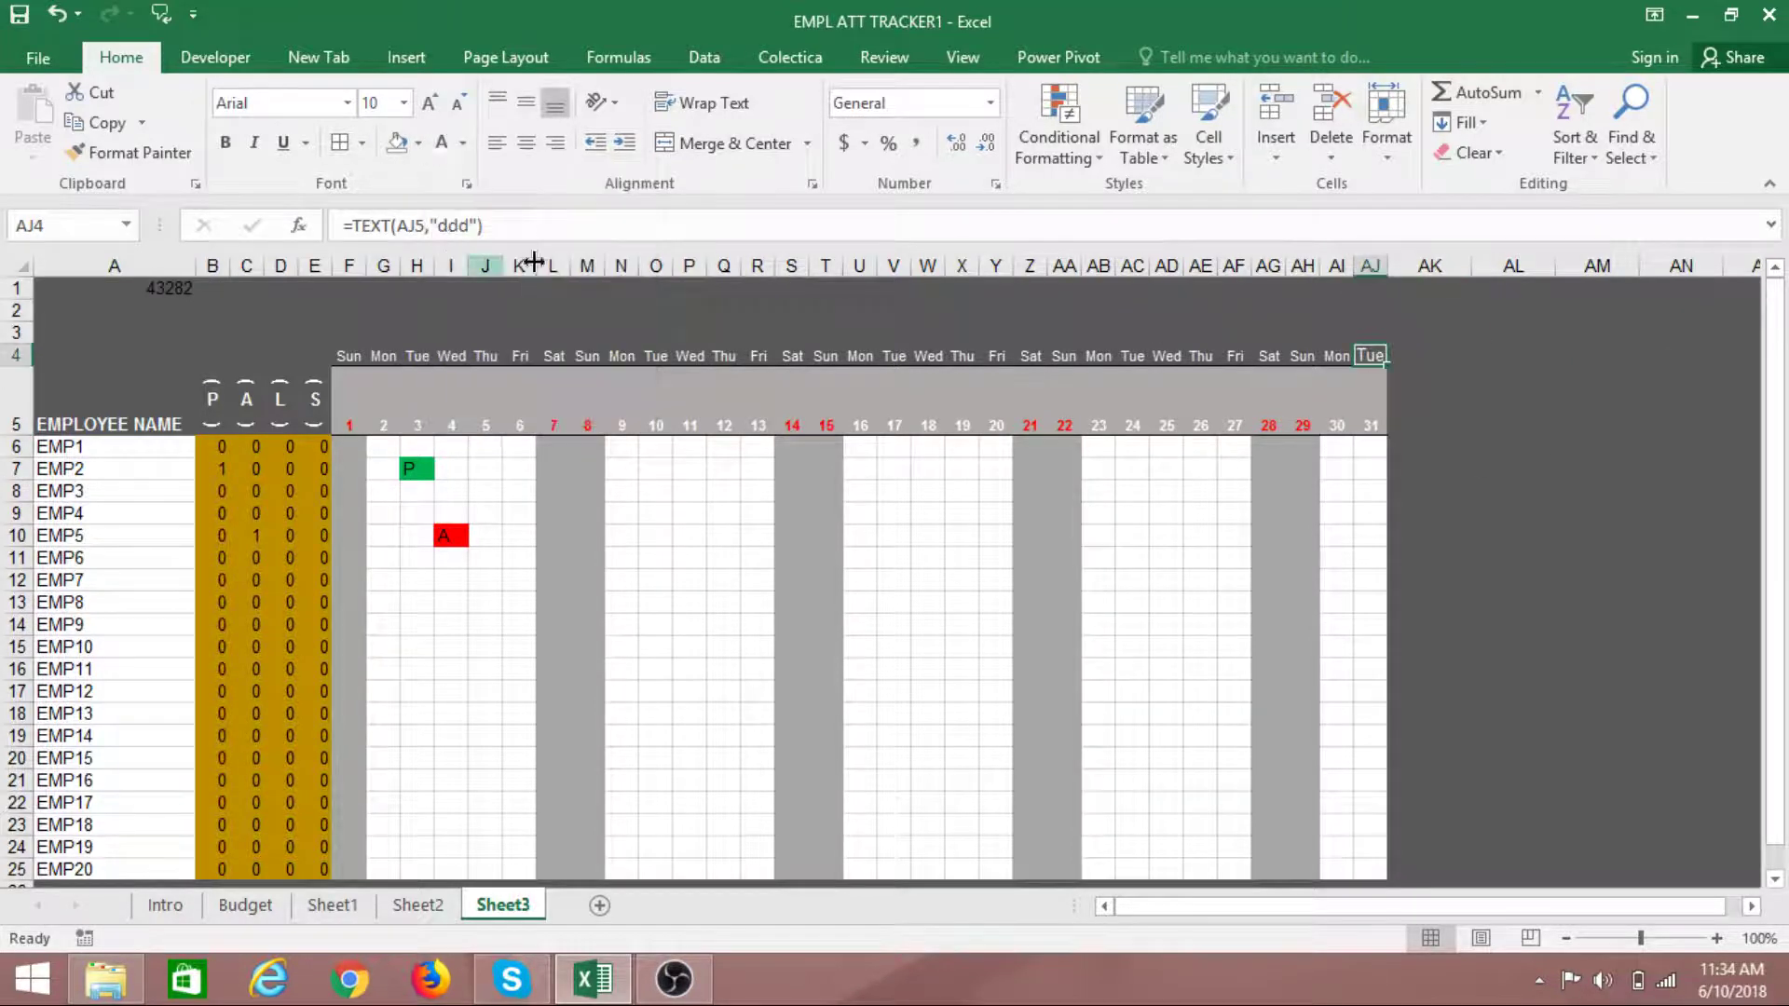
left_click(1649, 667)
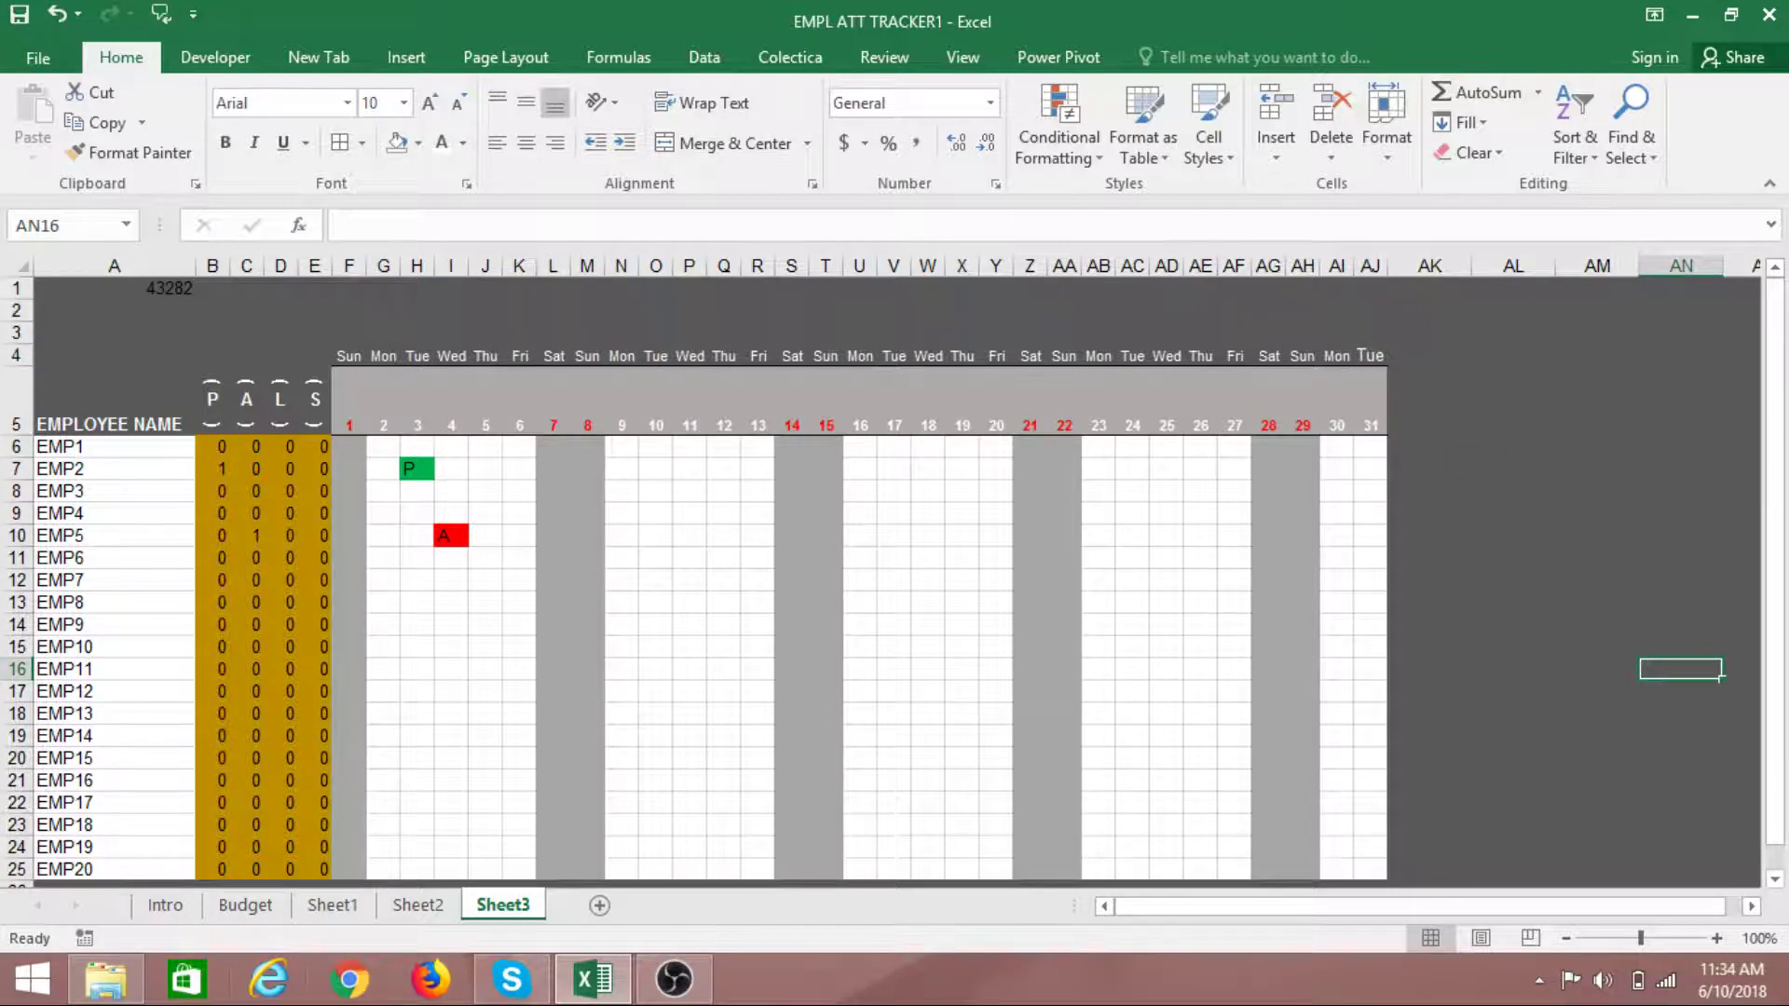
Mark EMP3 with A on day 5 in cell J8, choosing from the validation list
scroll(466, 829, "down", 3)
scroll(475, 824, "up", 3)
left_click(477, 491)
left_click(515, 492)
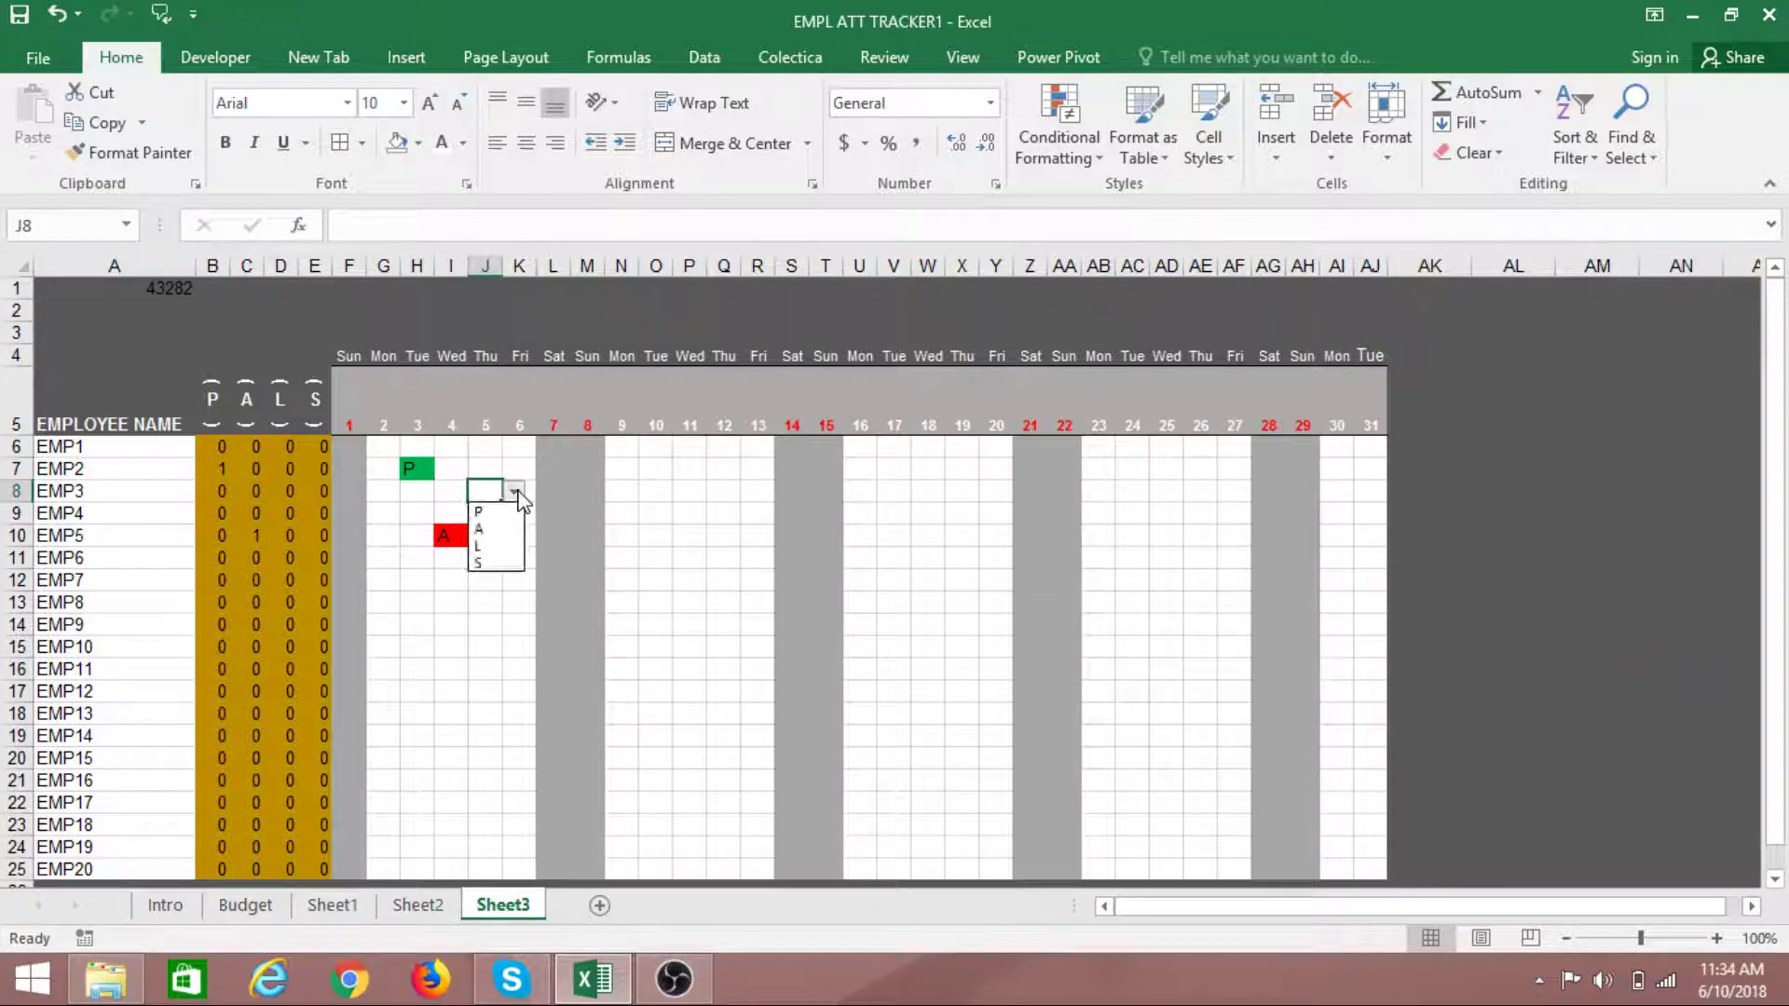
left_click(497, 529)
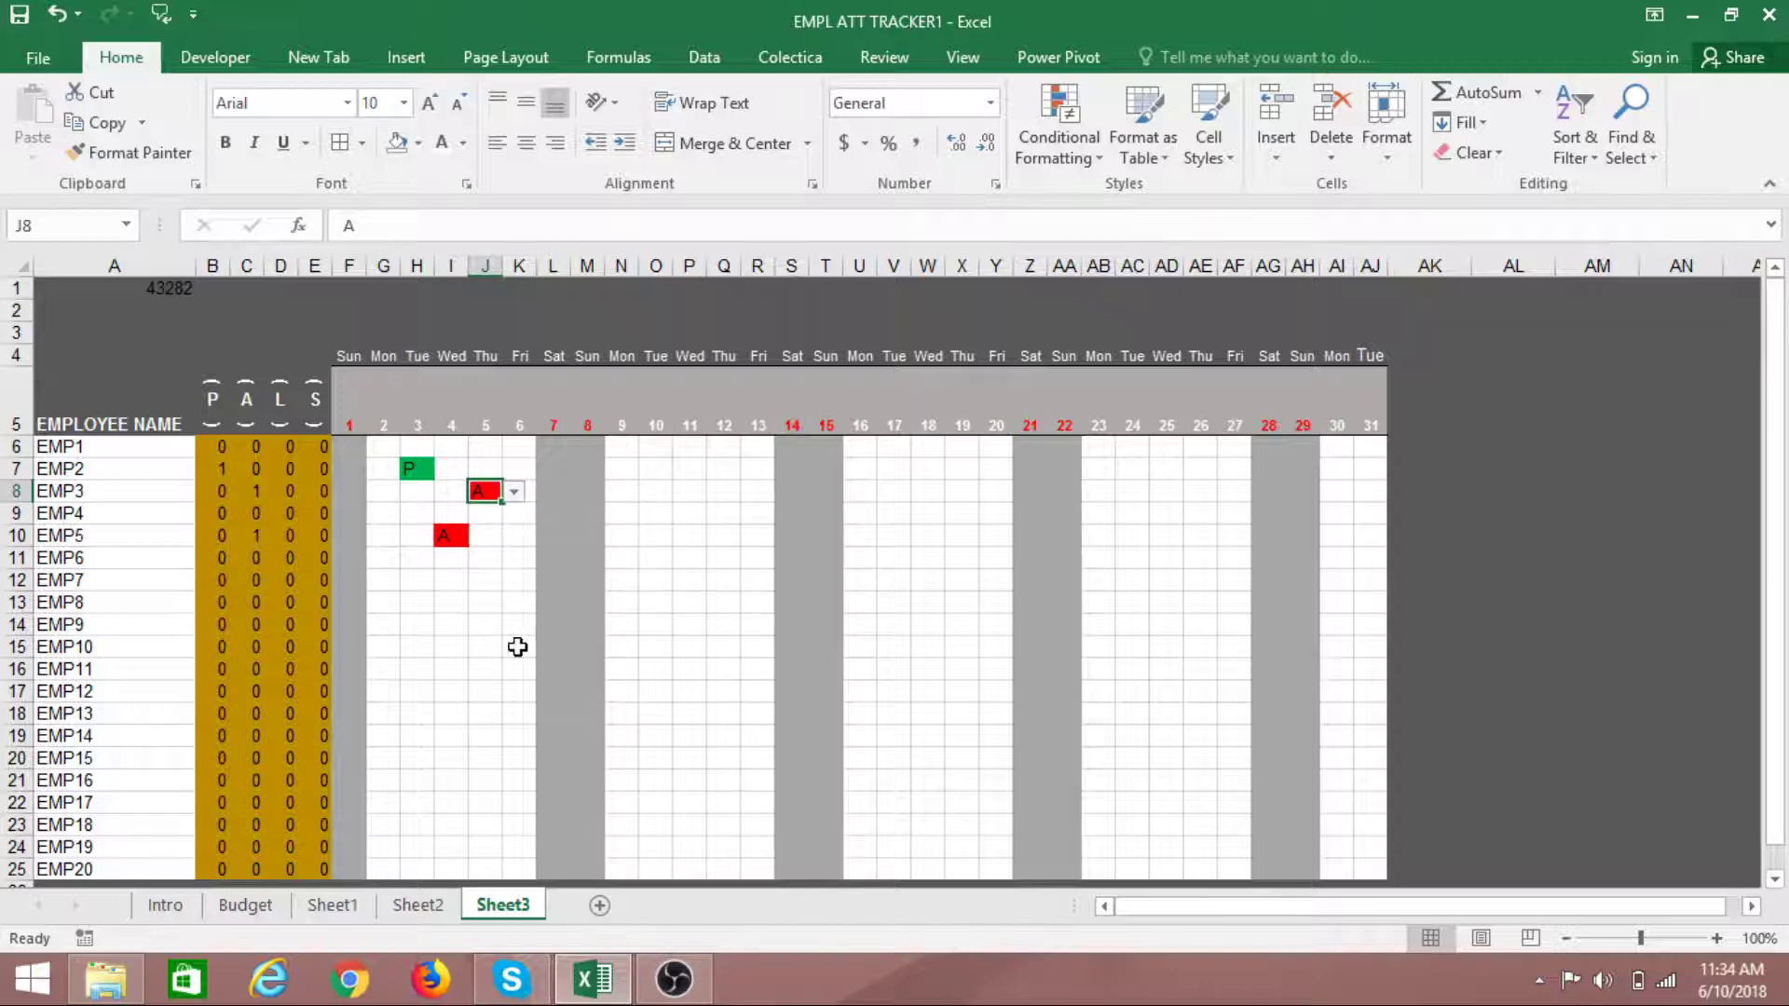
Enter P for EMP10 in cell K15 and A for EMP8 in cell H13
left_click(516, 645)
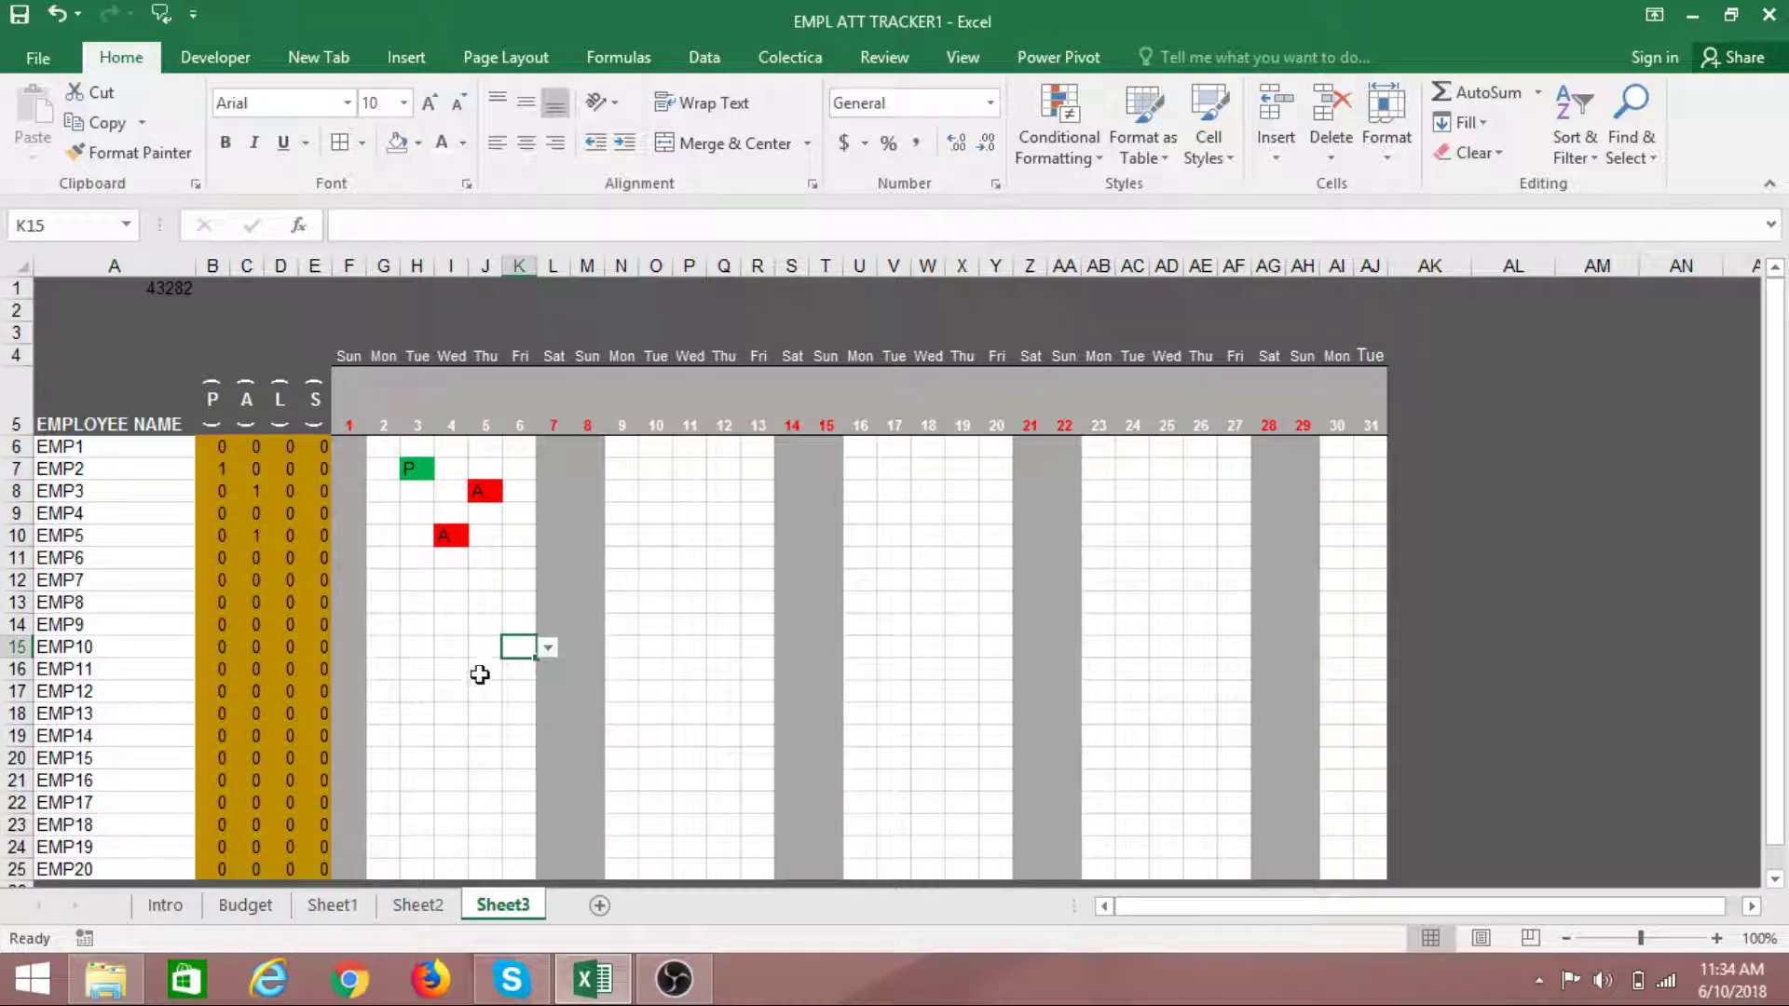
left_click(549, 647)
left_click(529, 667)
left_click(424, 758)
left_click(417, 608)
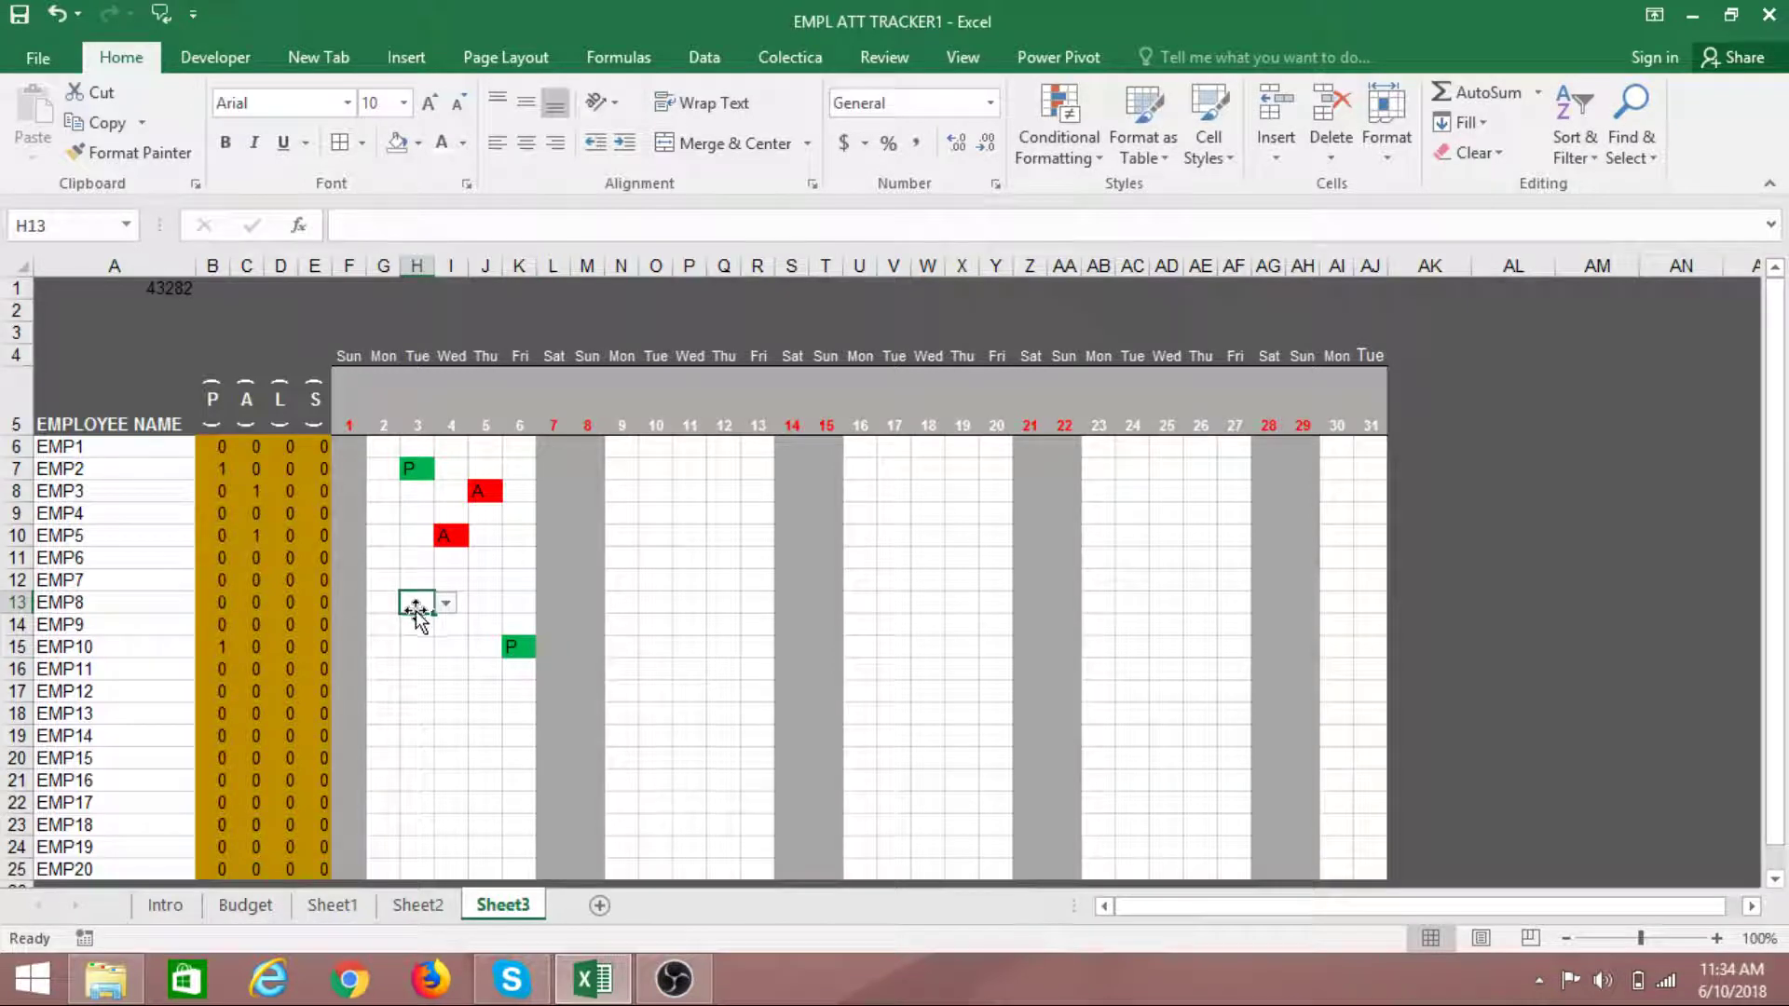
type("A")
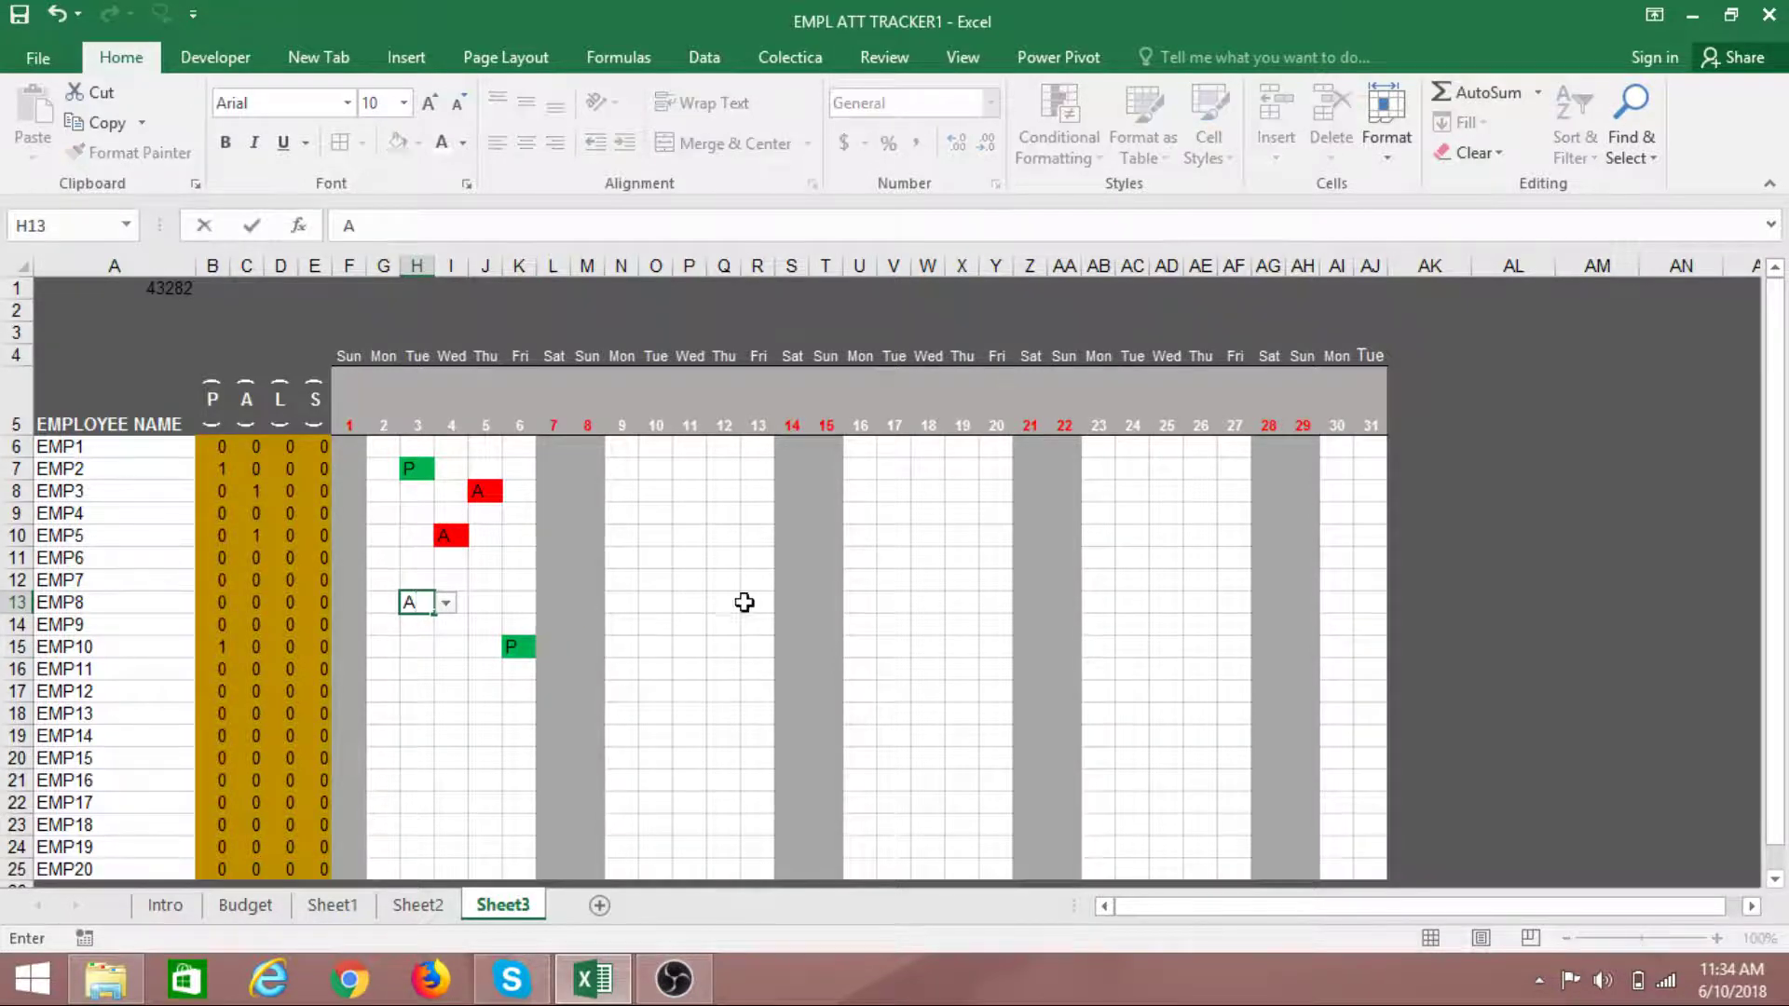
left_click(753, 602)
Mark EMP1 with P on days 2 to 6 in cells G6 to K6
left_click(487, 447)
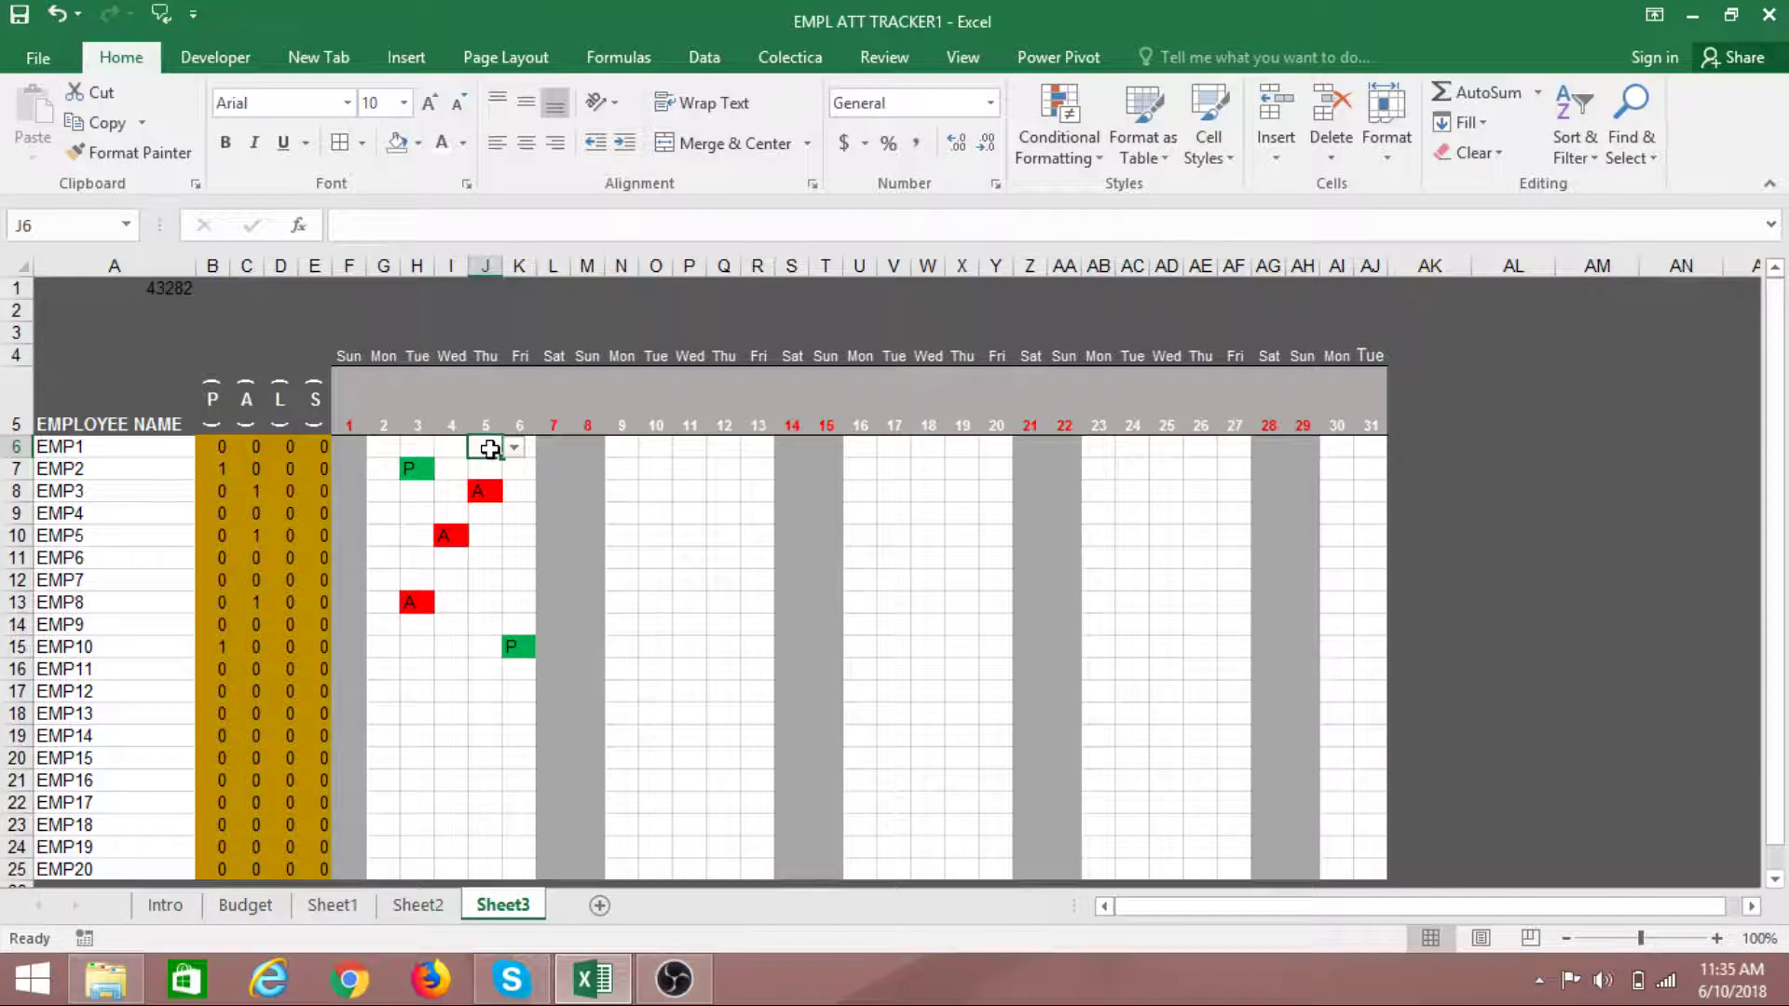
type("P")
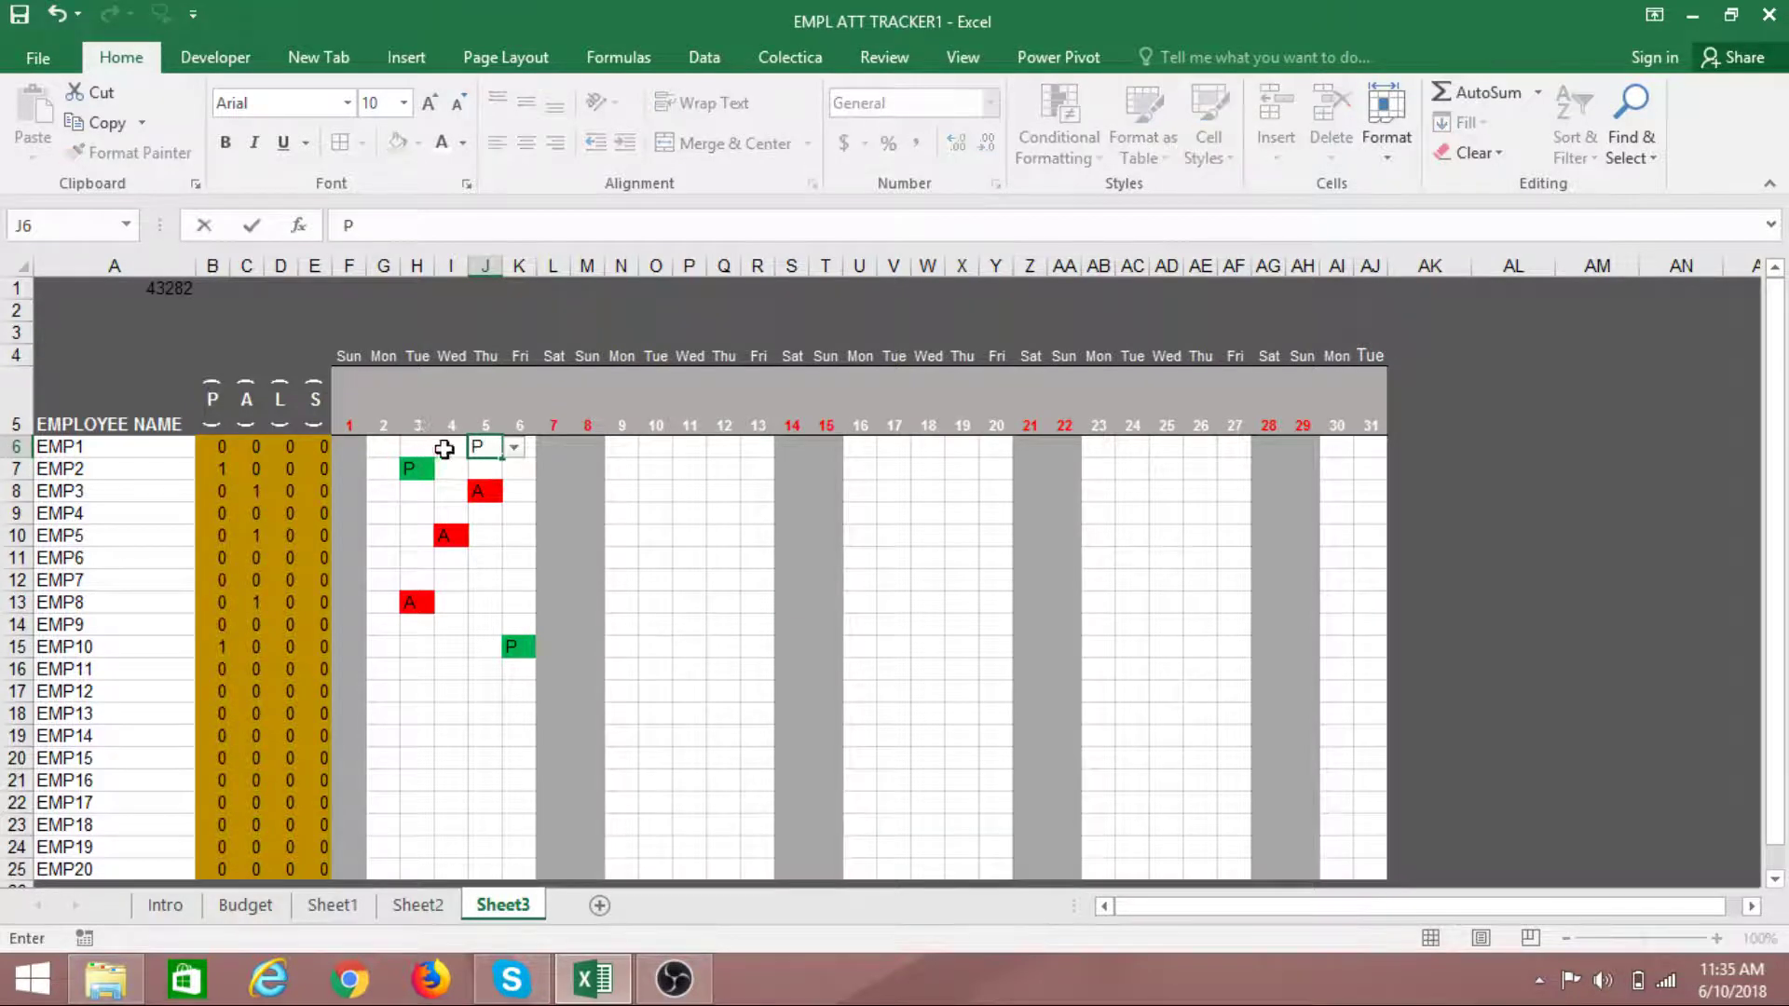
left_click(435, 448)
type("P")
left_click(419, 447)
type("P")
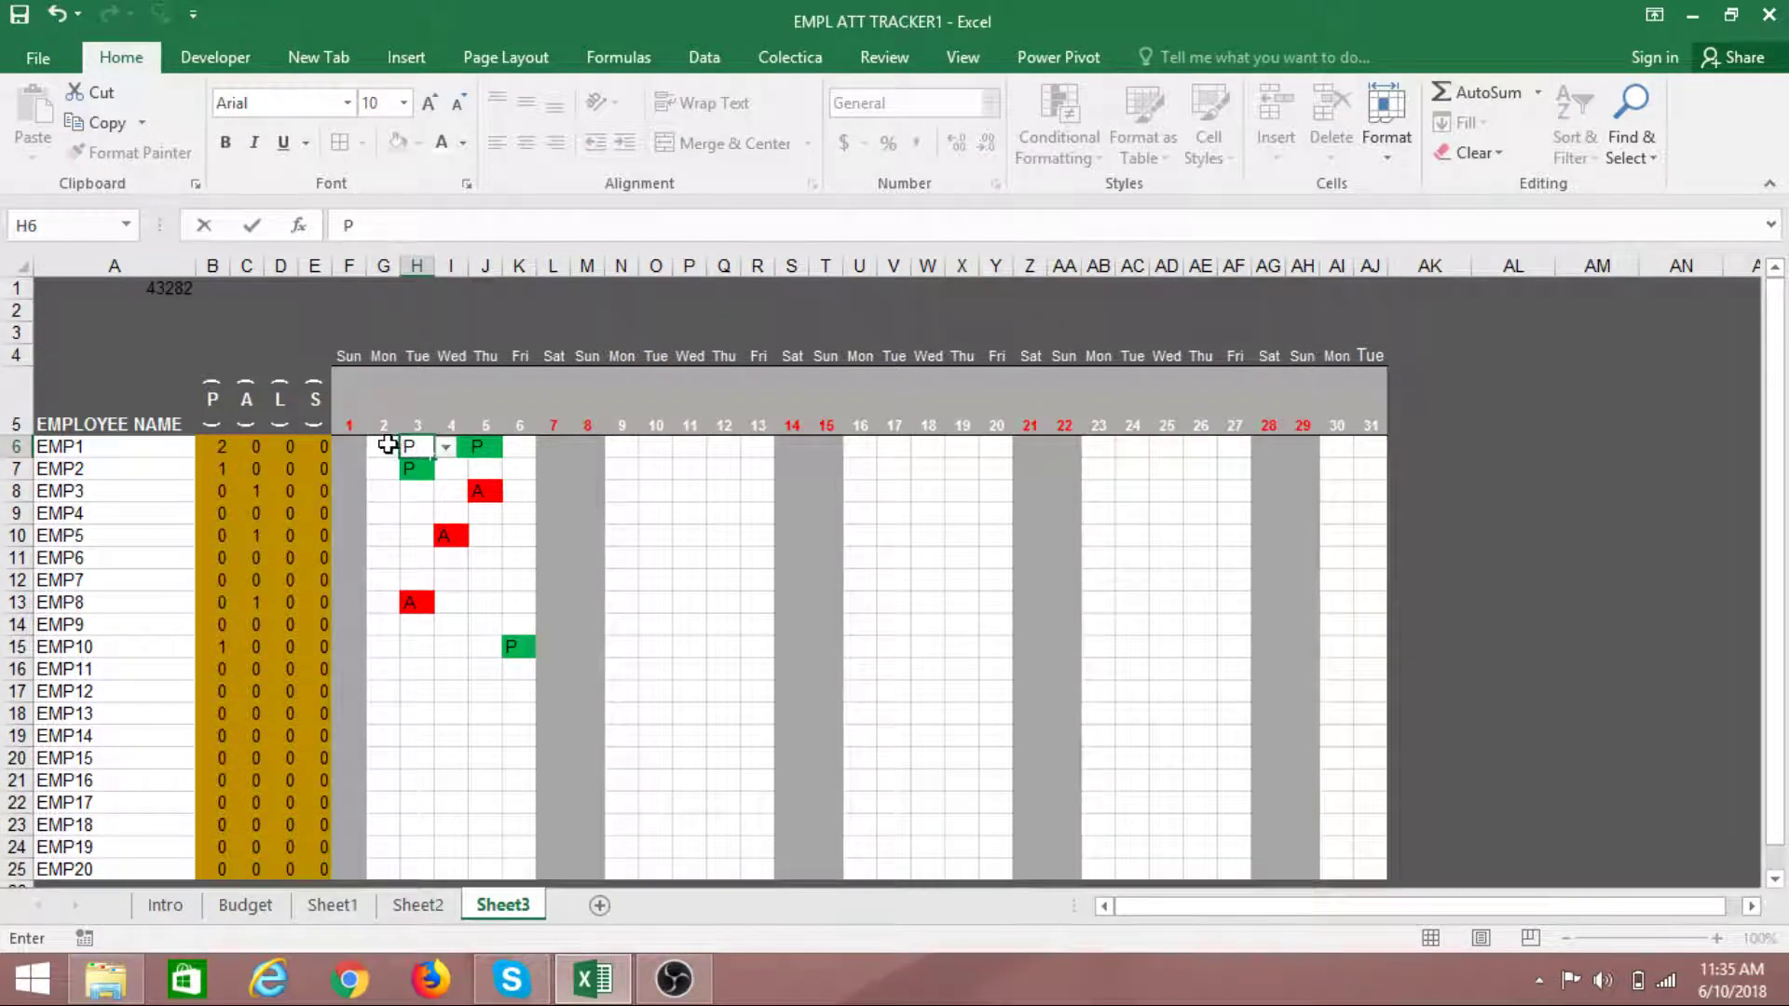
left_click(387, 447)
type("P")
left_click(518, 447)
type("P")
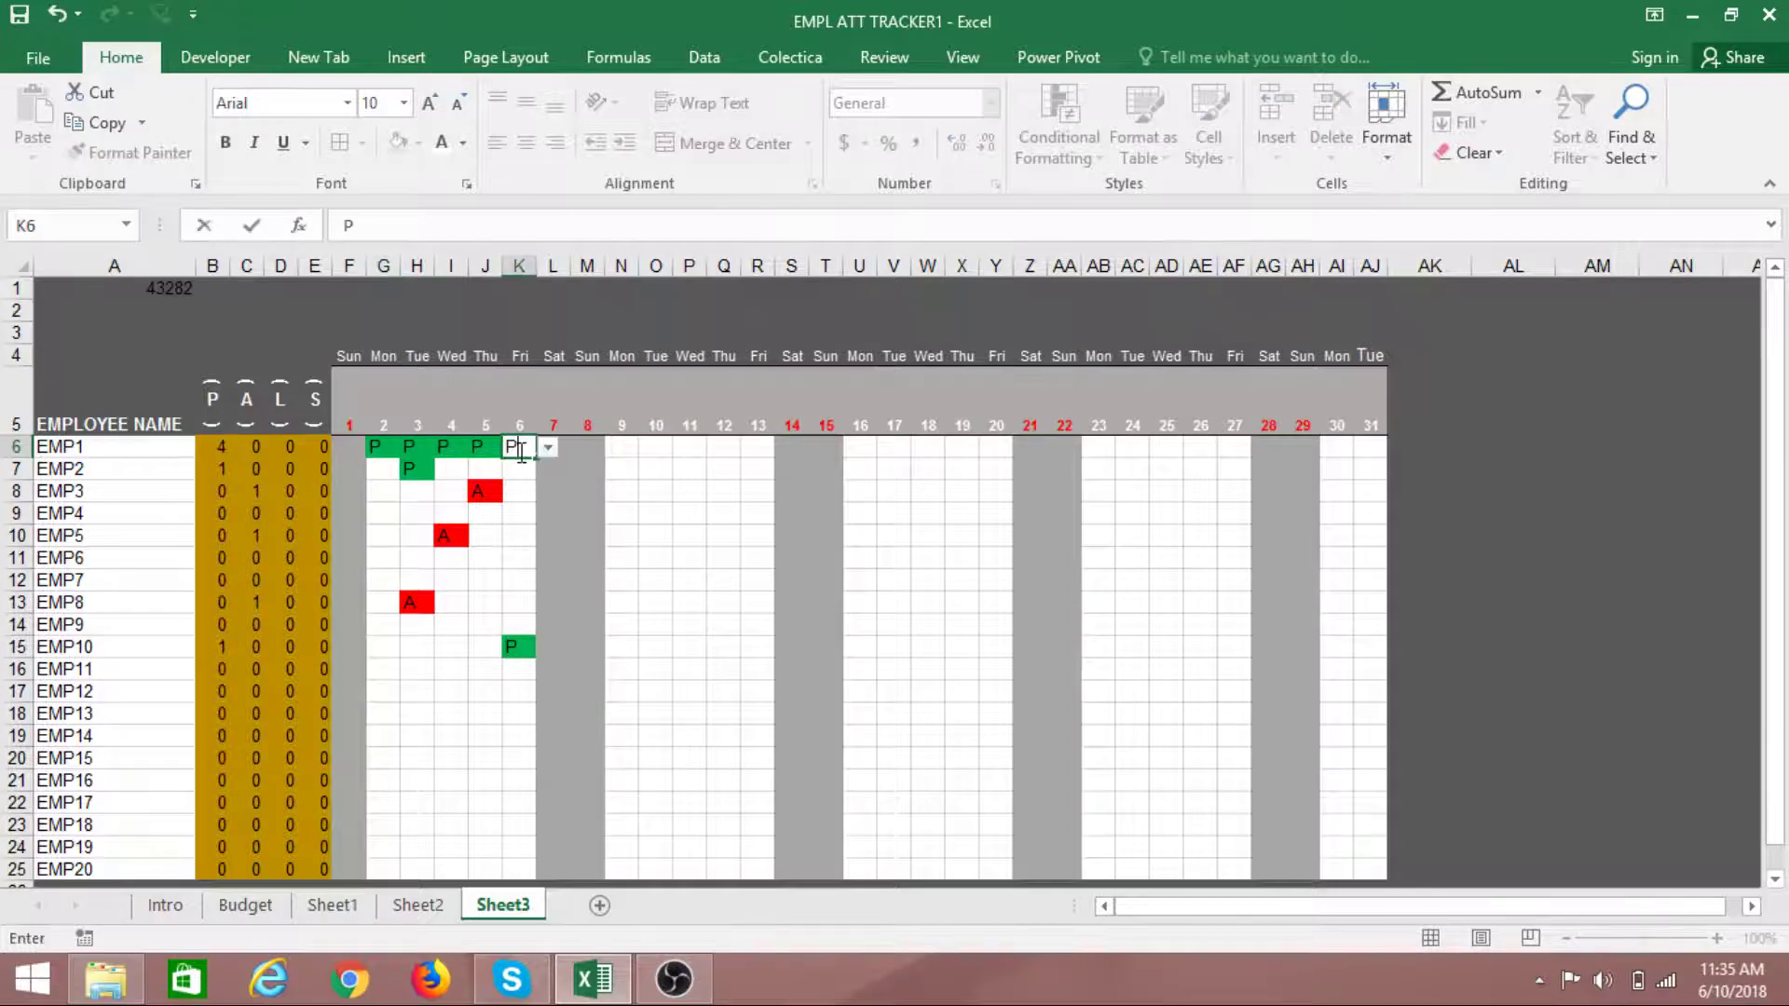
left_click(627, 468)
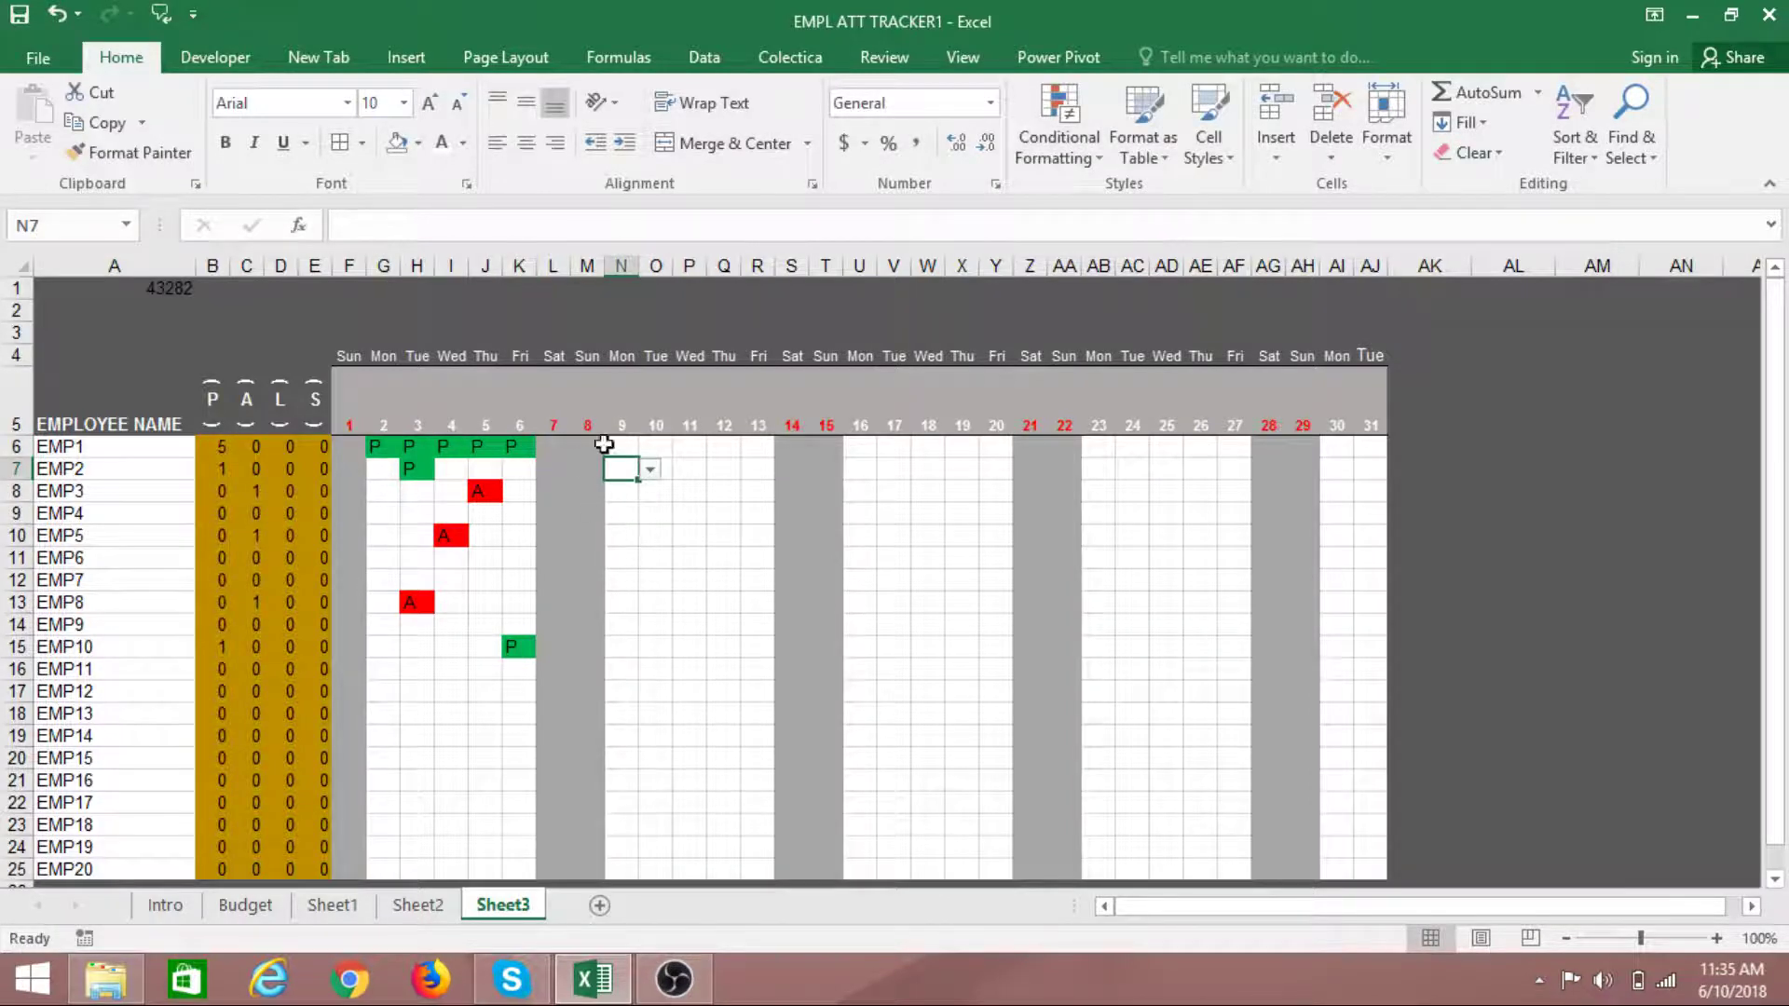
Mark EMP1 with A on day 9 in cell N6 and P on day 12 in cell Q6, choosing from the validation list
left_click(636, 445)
left_click(649, 447)
left_click(639, 479)
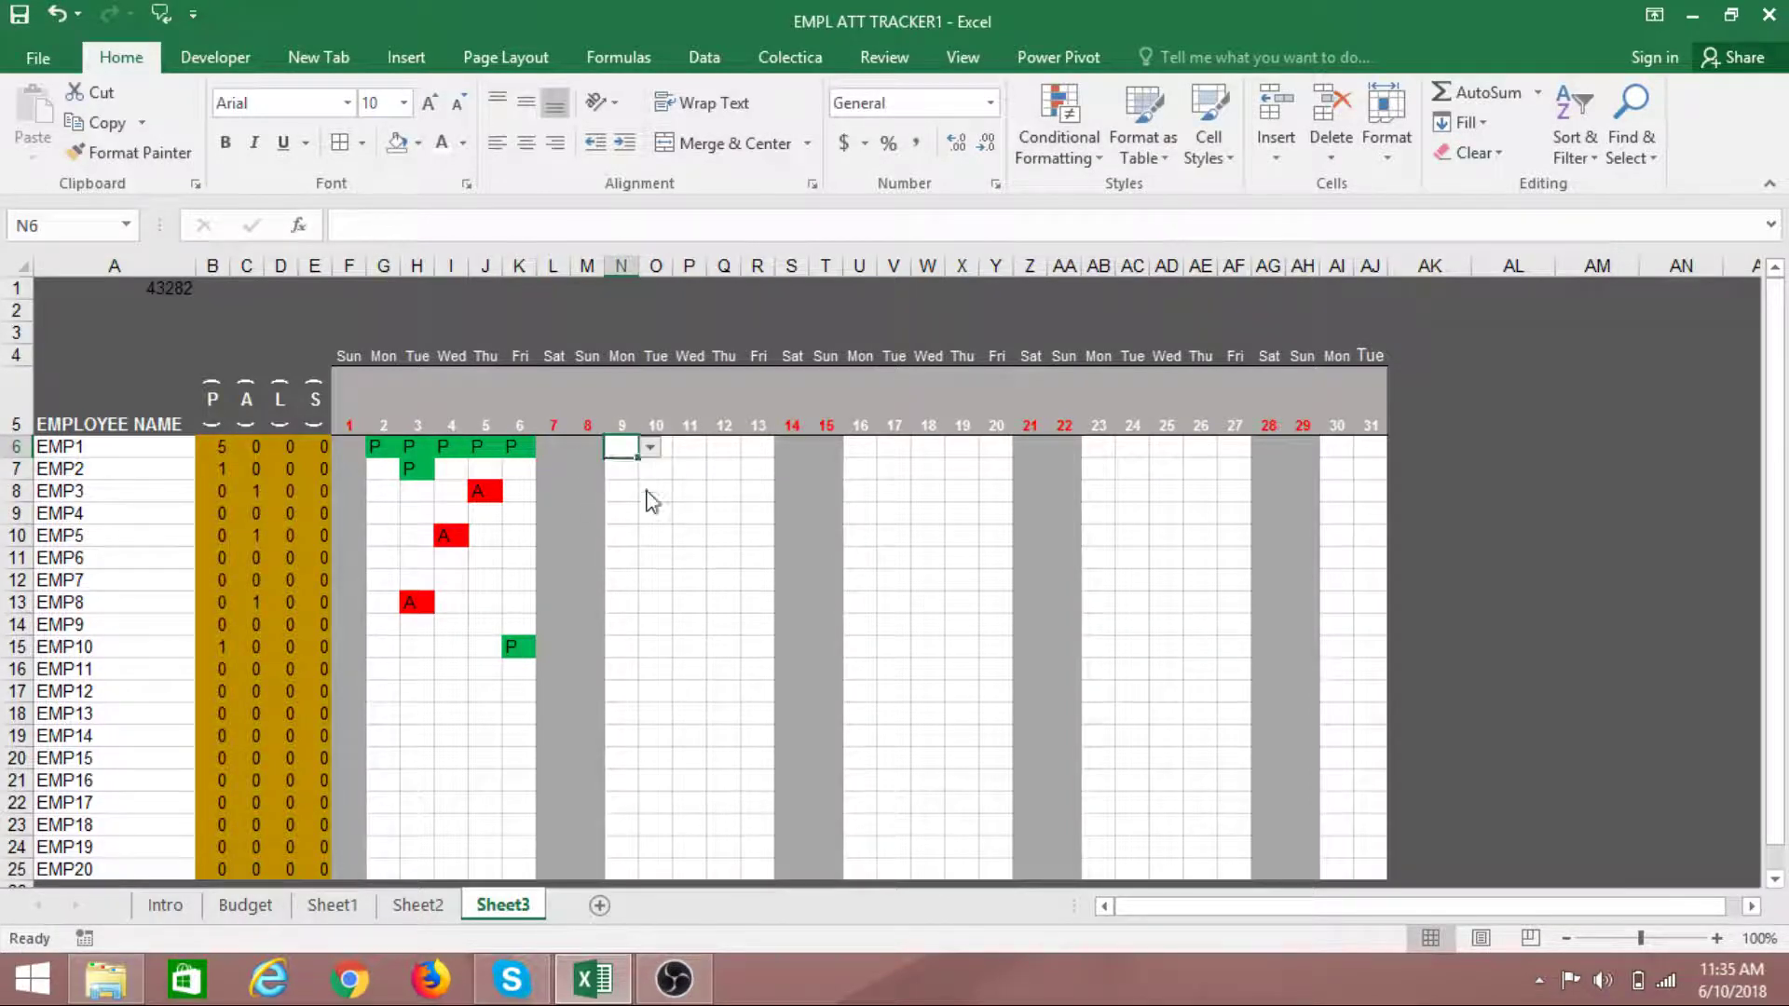
left_click(678, 447)
left_click(728, 449)
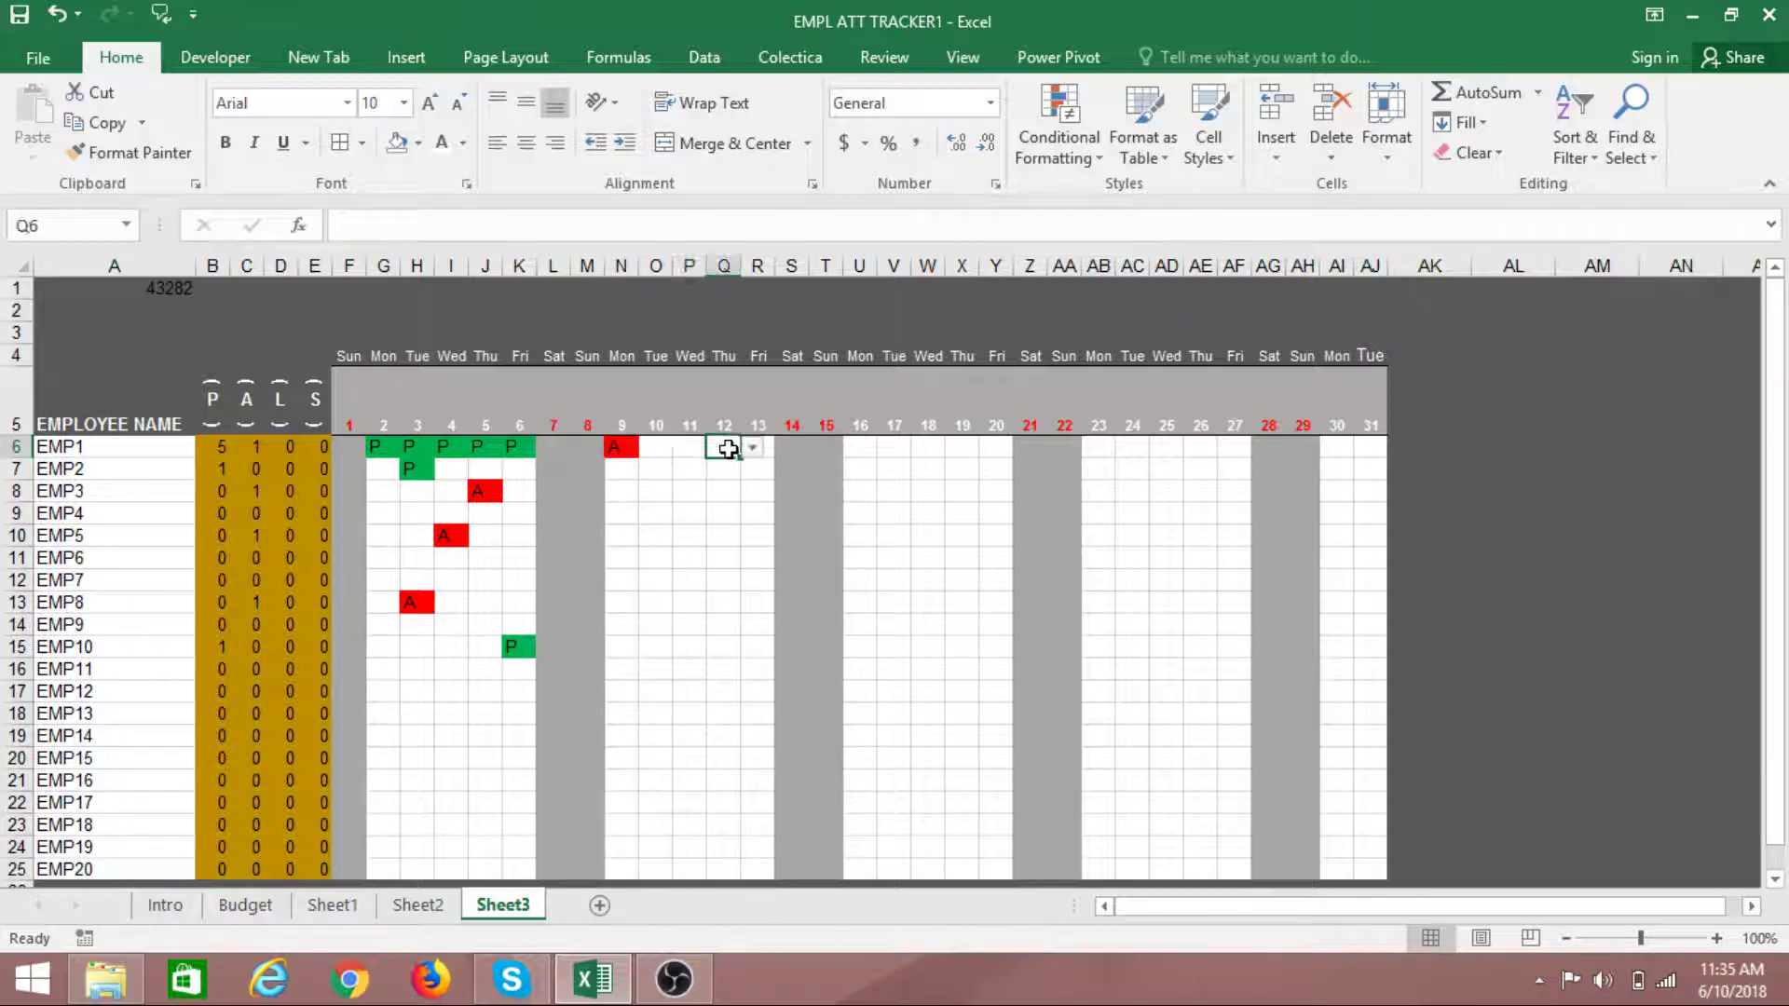
left_click(752, 447)
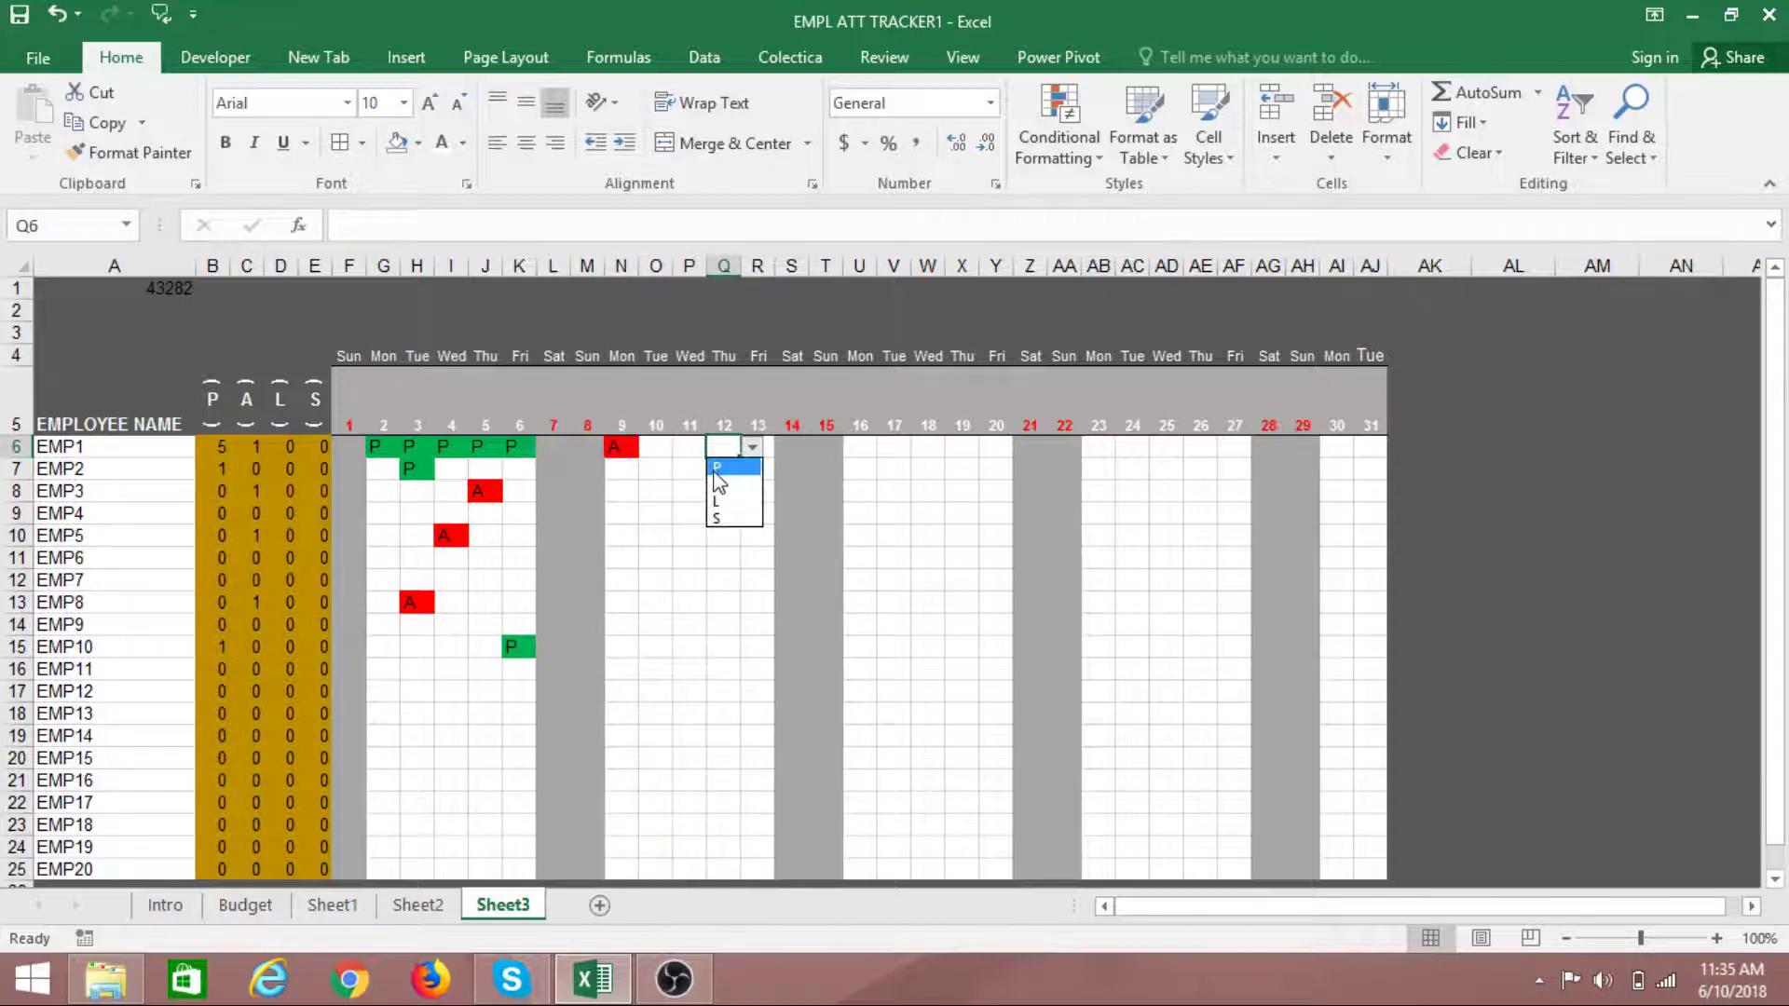
left_click(722, 466)
Mark EMP1 with P on day 10 in cell O6, choosing from the validation list
left_click(654, 451)
left_click(684, 447)
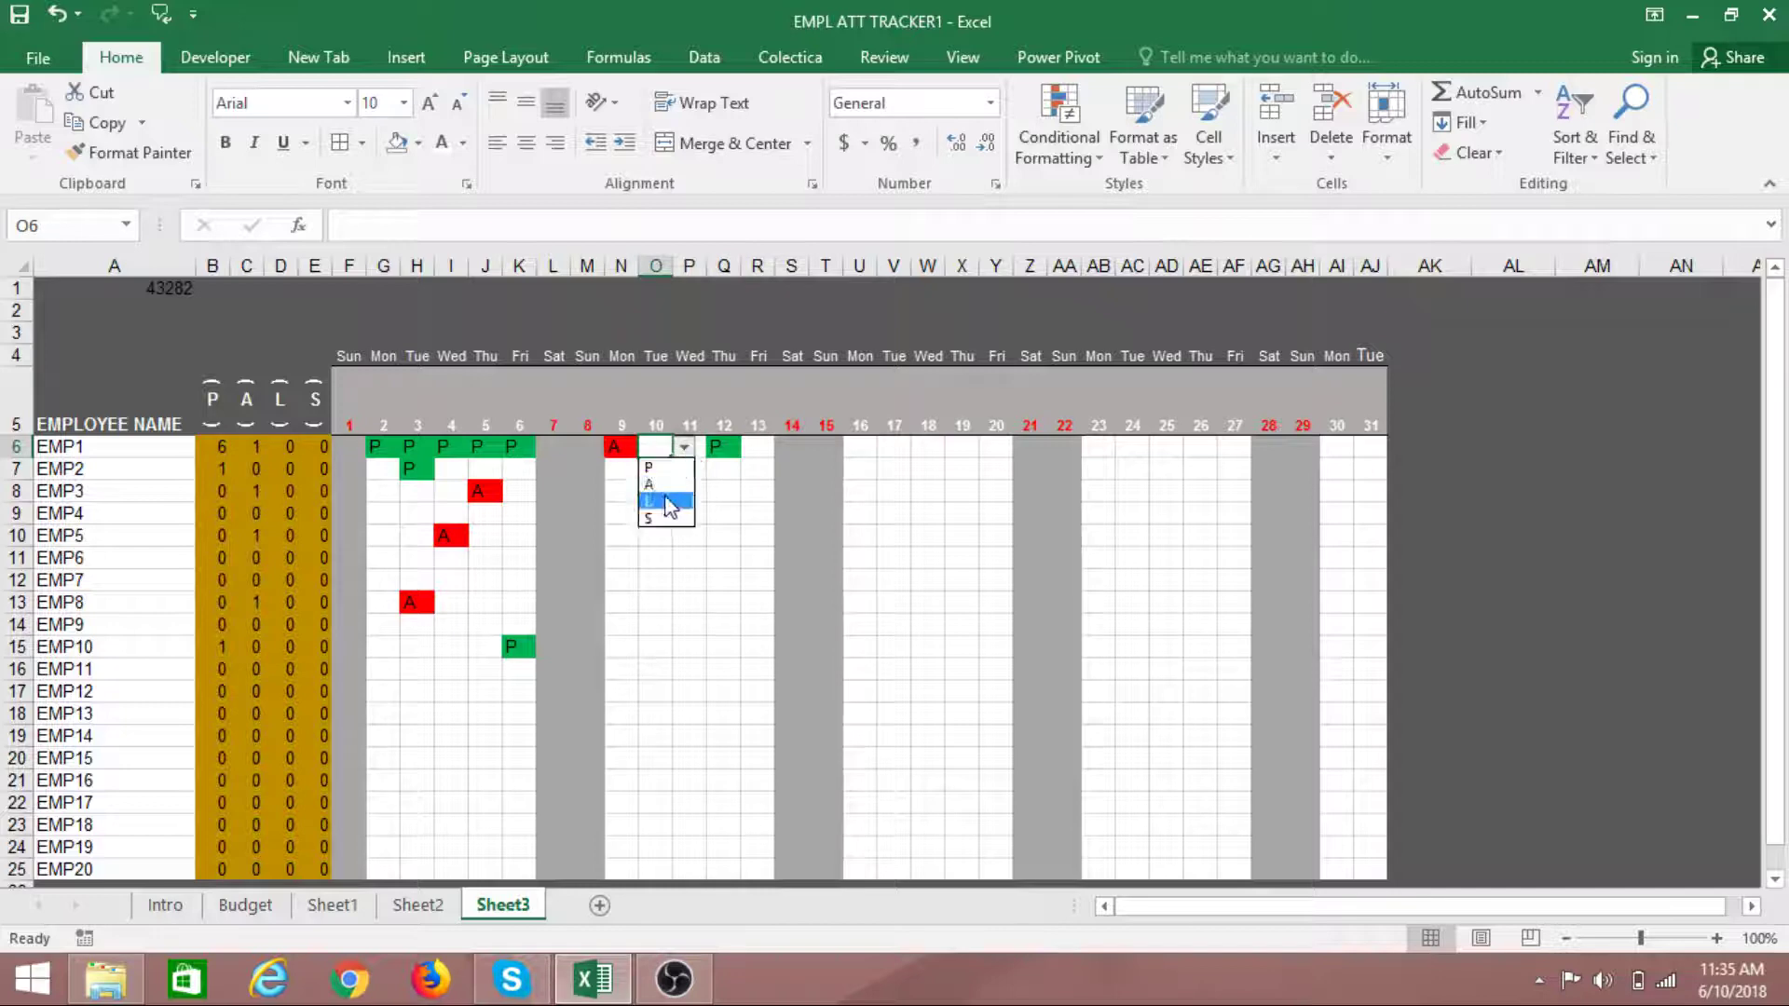
left_click(699, 468)
left_click(688, 448)
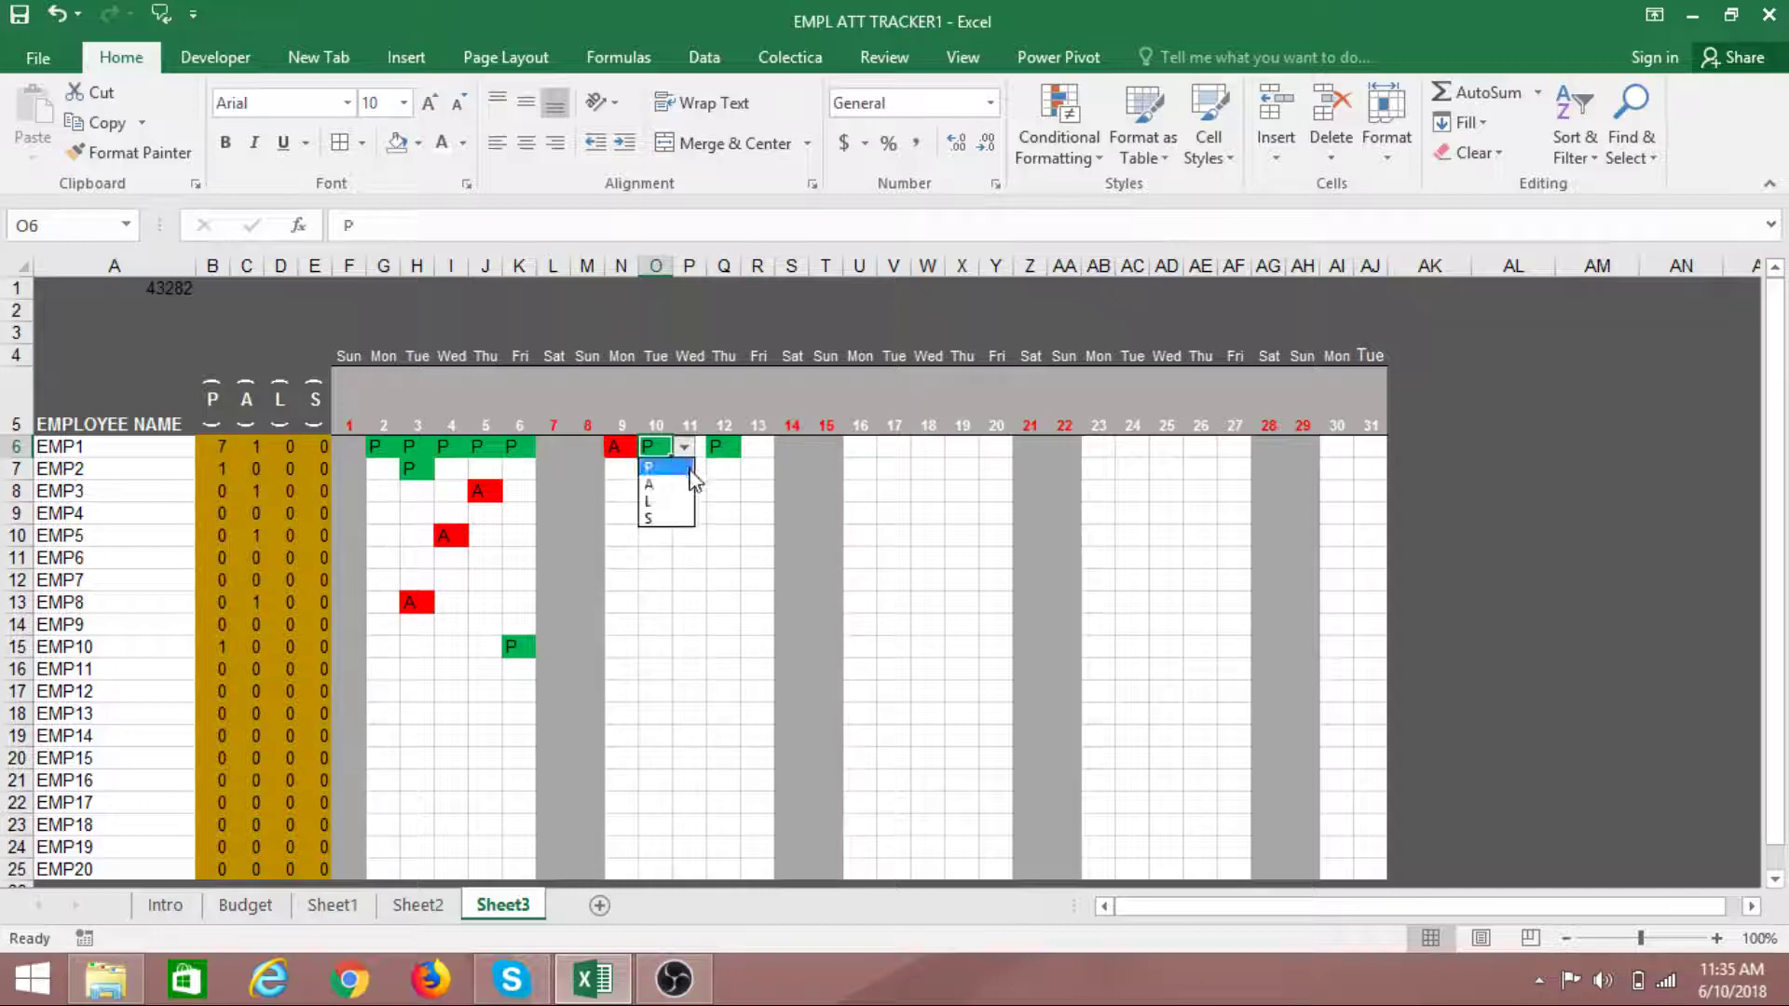
left_click(677, 470)
left_click(716, 509)
left_click(701, 445)
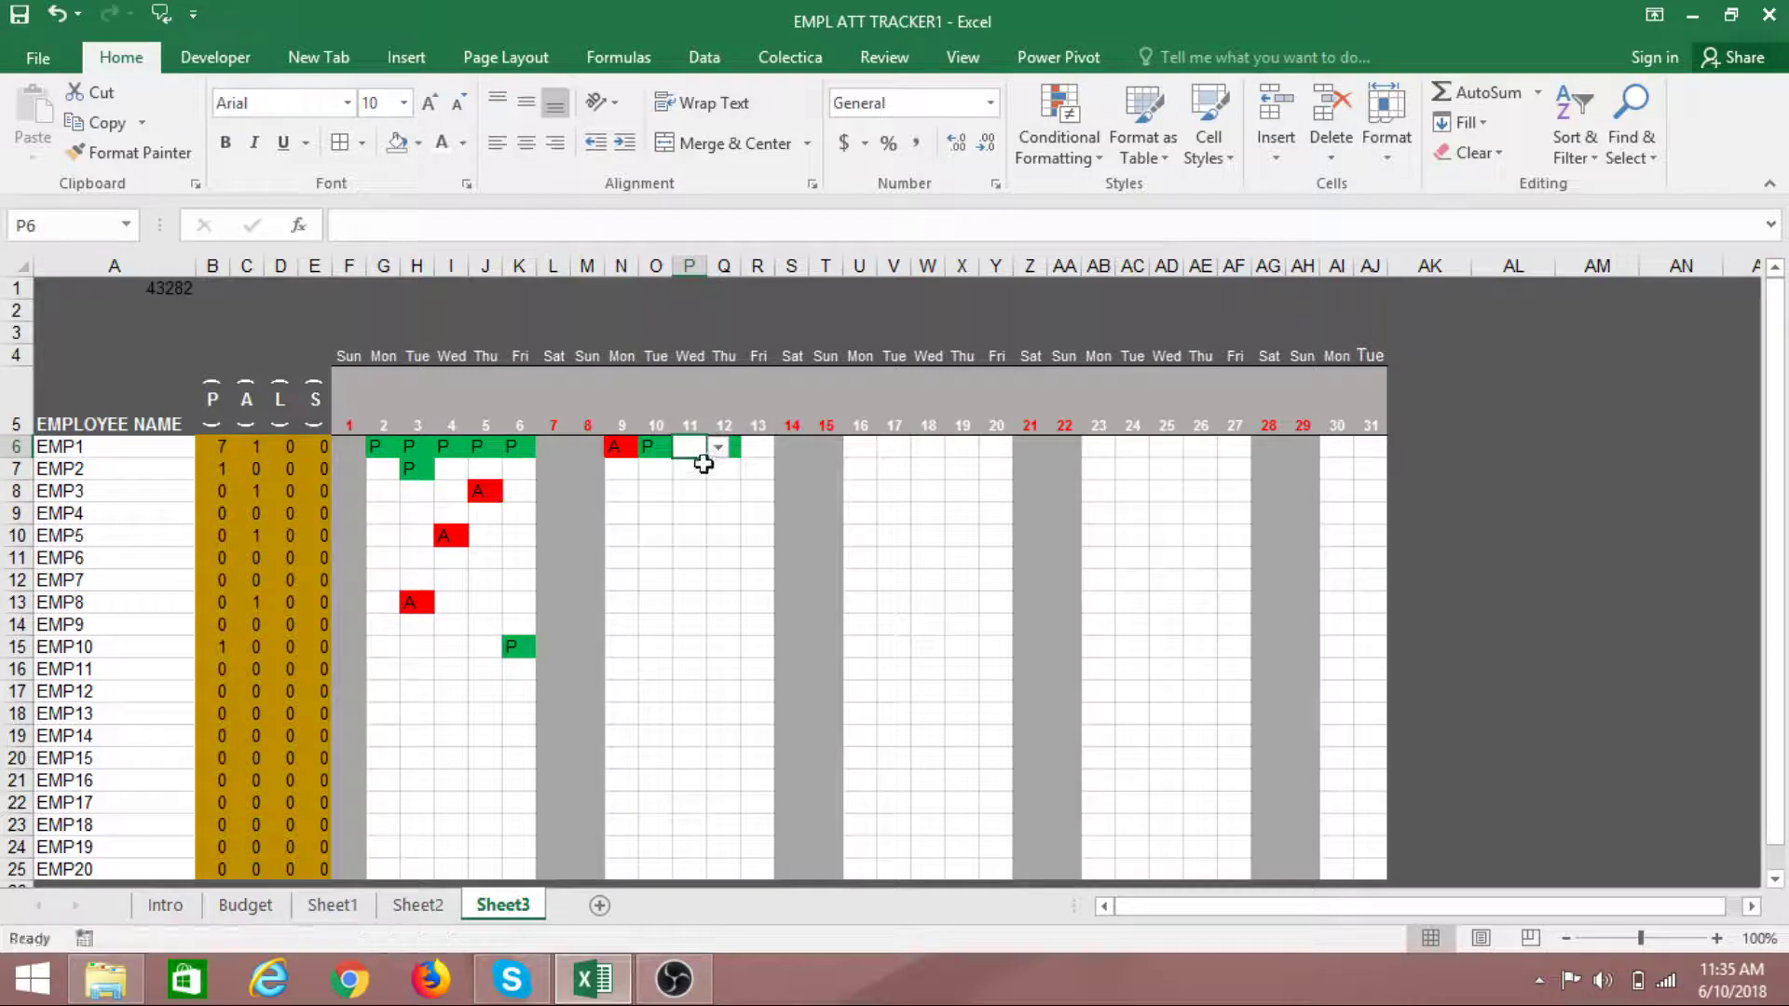
left_click(694, 535)
left_click(689, 626)
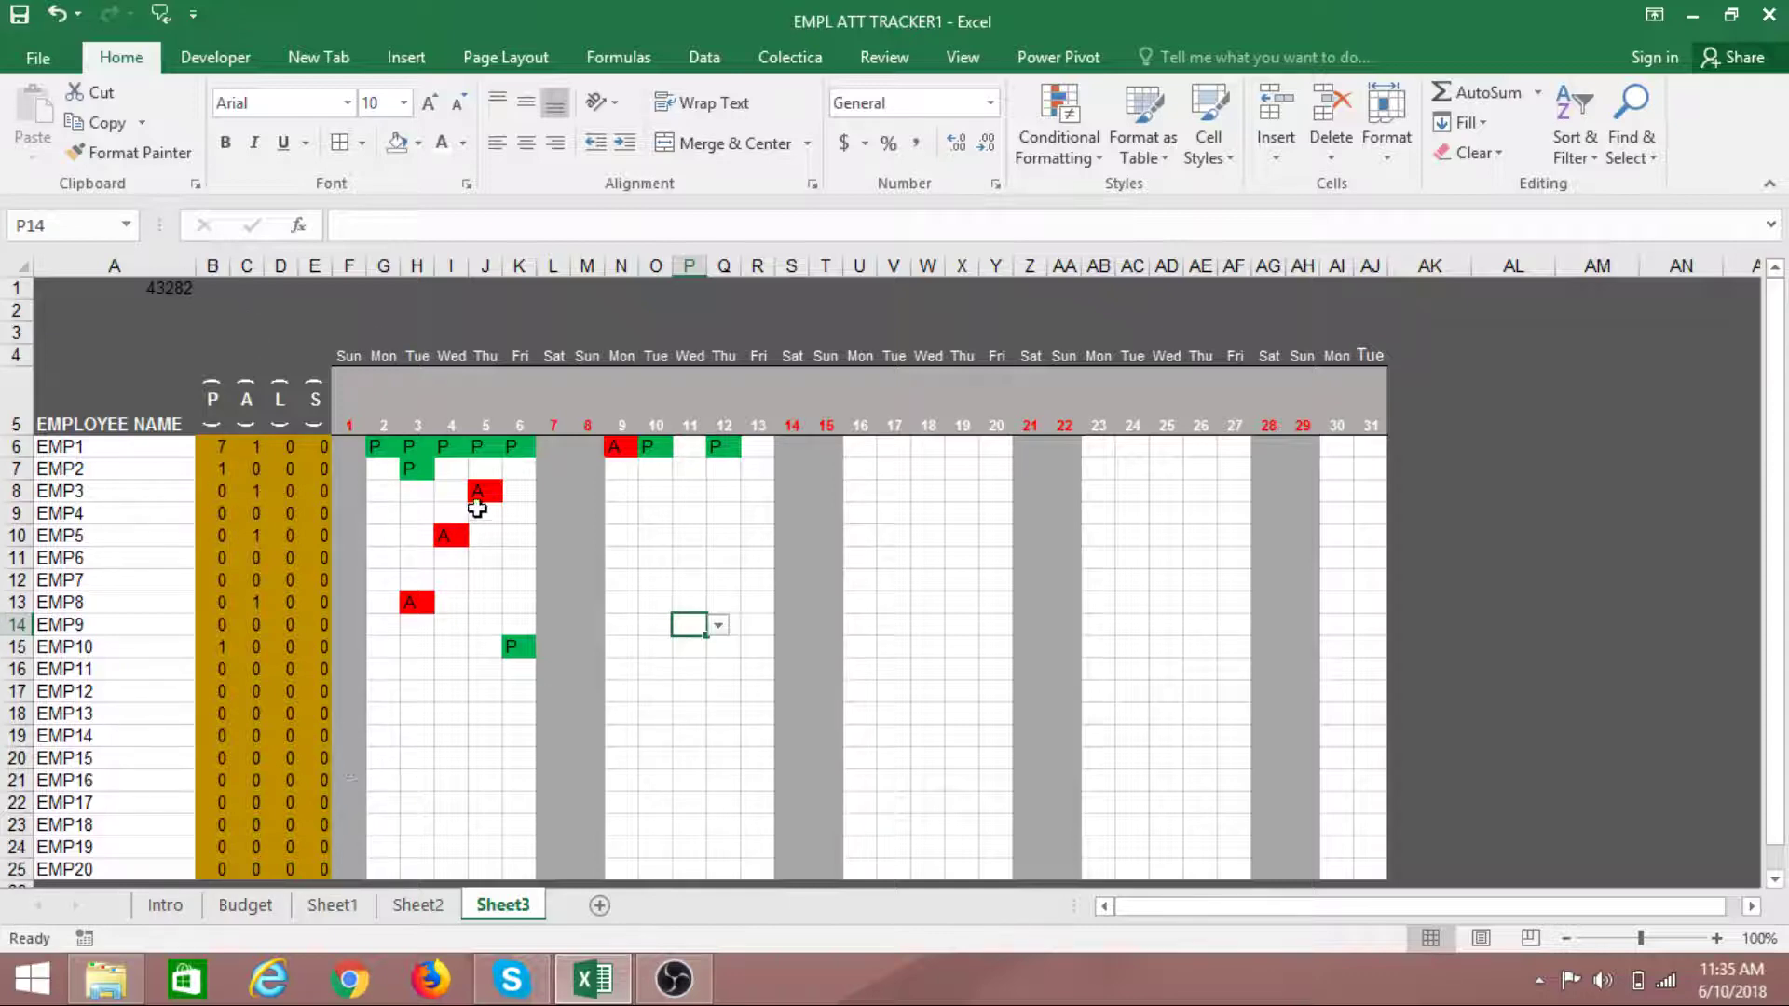
Mark EMP3 with S on day 3 in cell H8 and P on day 2 in cell G8
left_click(425, 502)
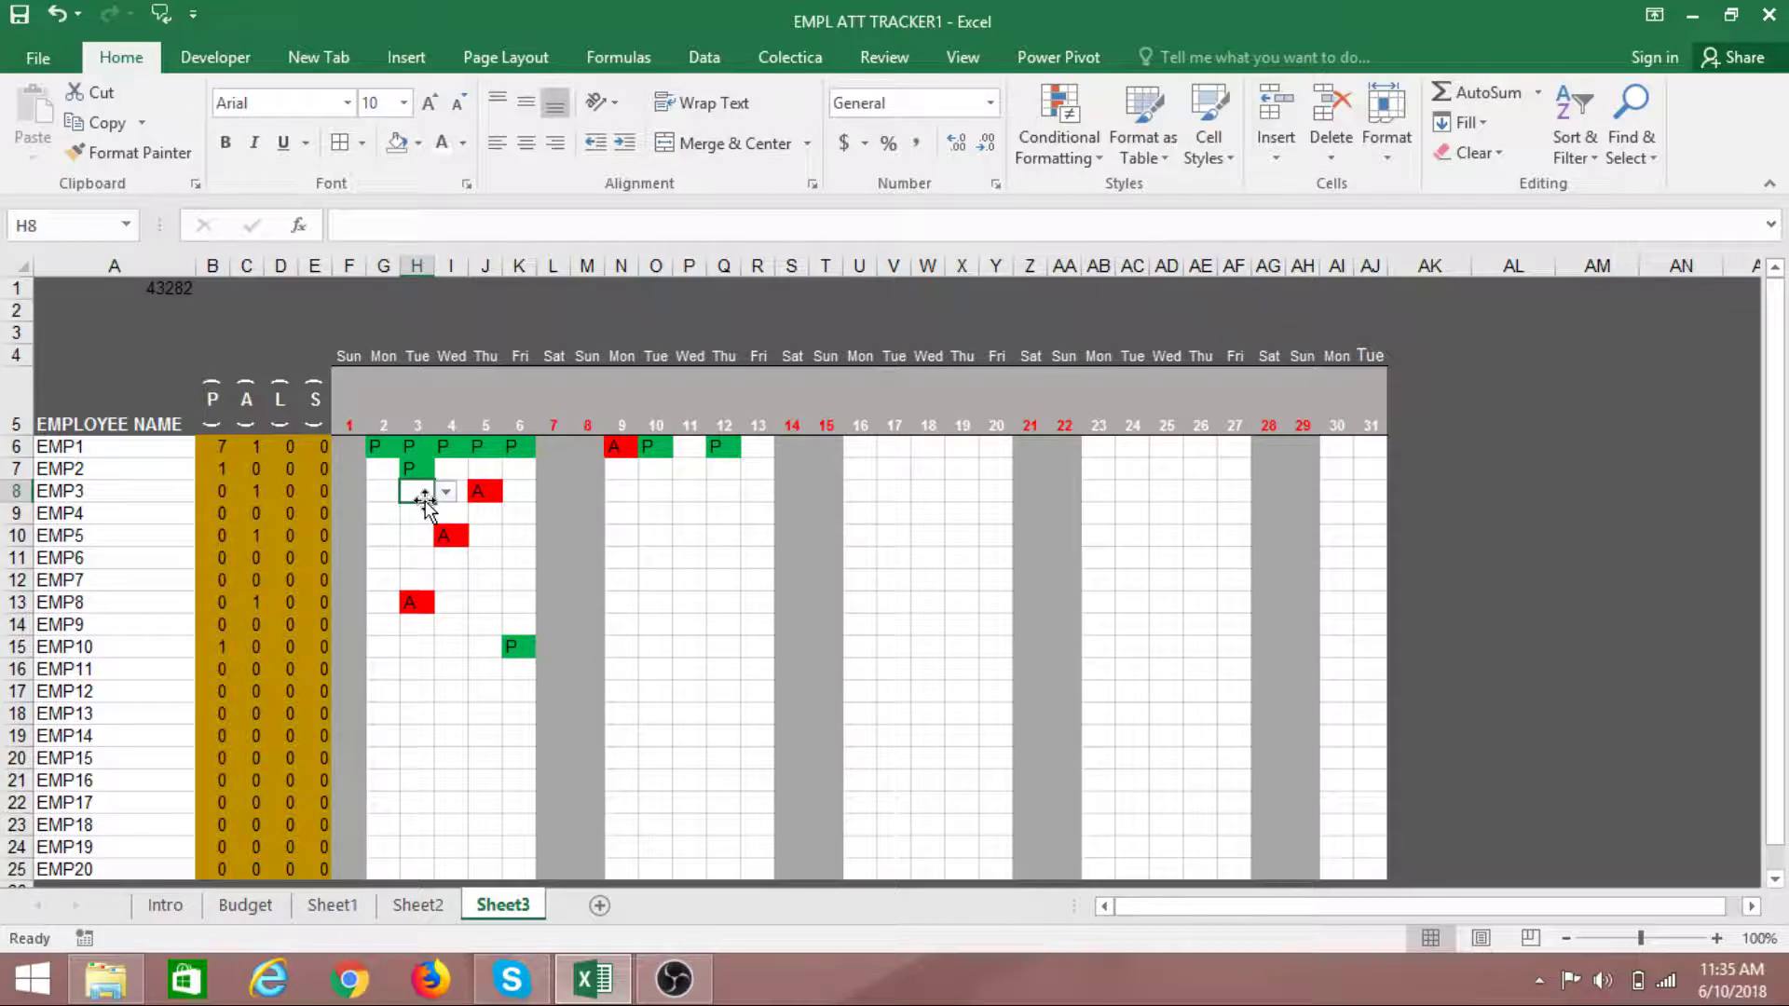
type("S")
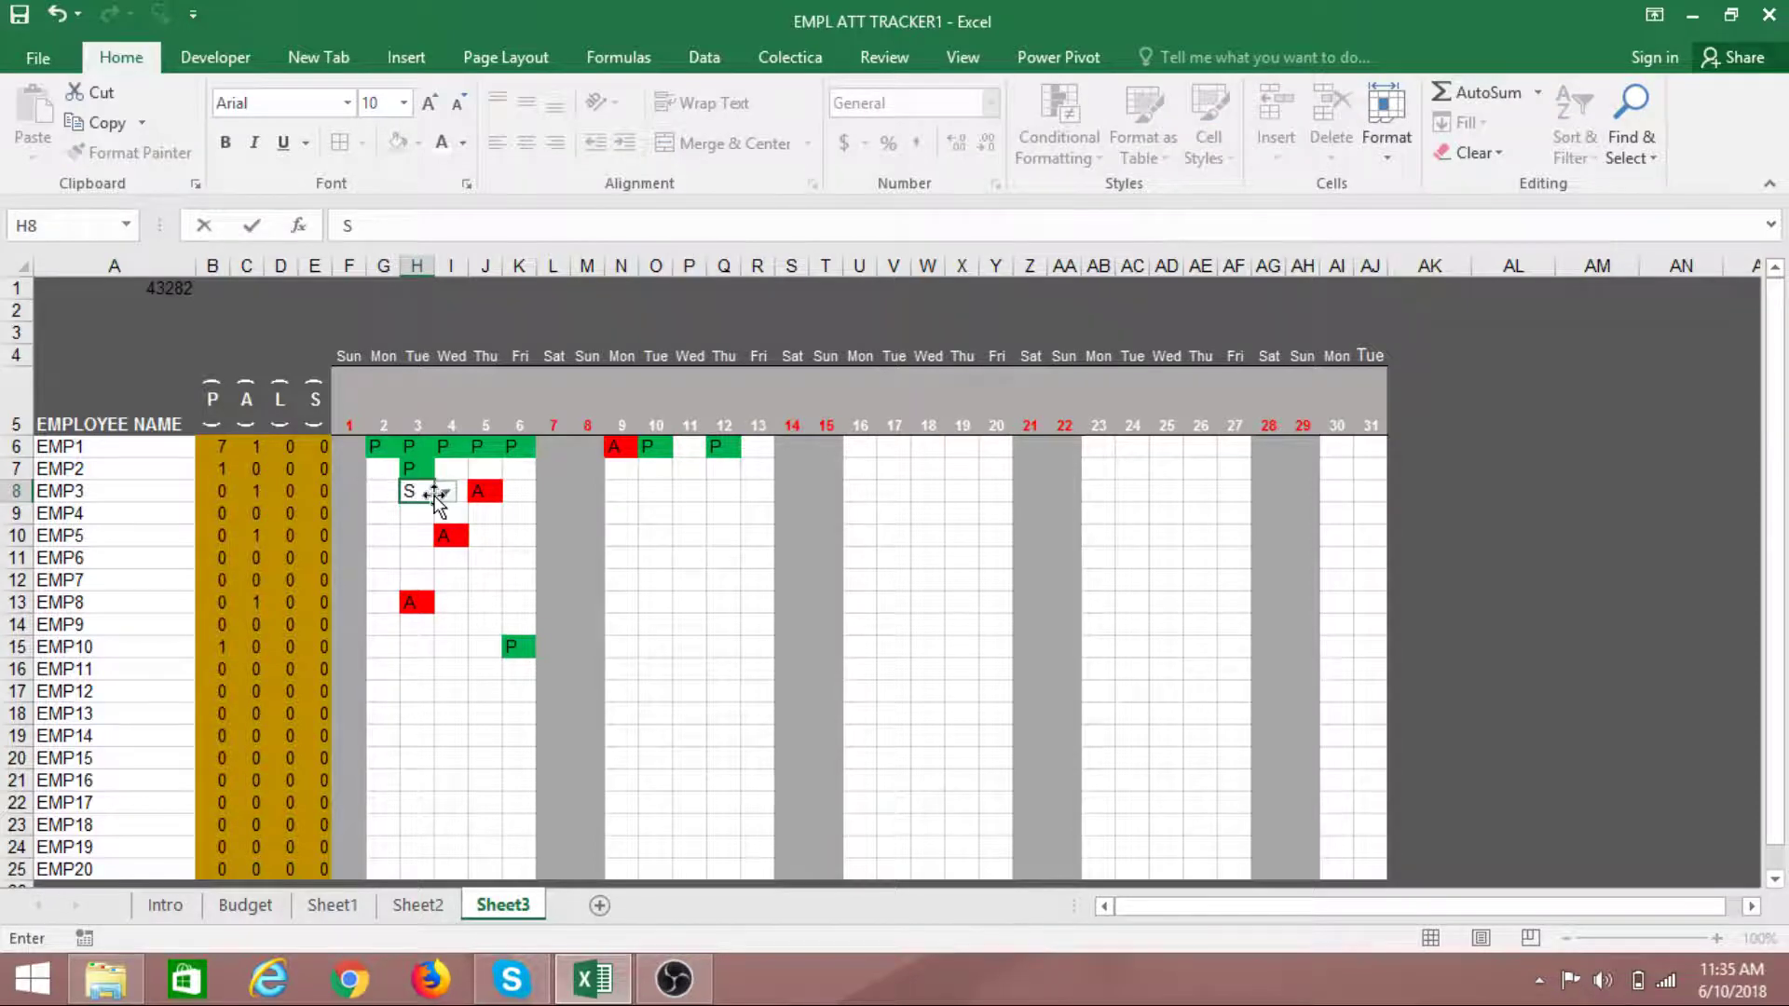
left_click(446, 490)
left_click(411, 562)
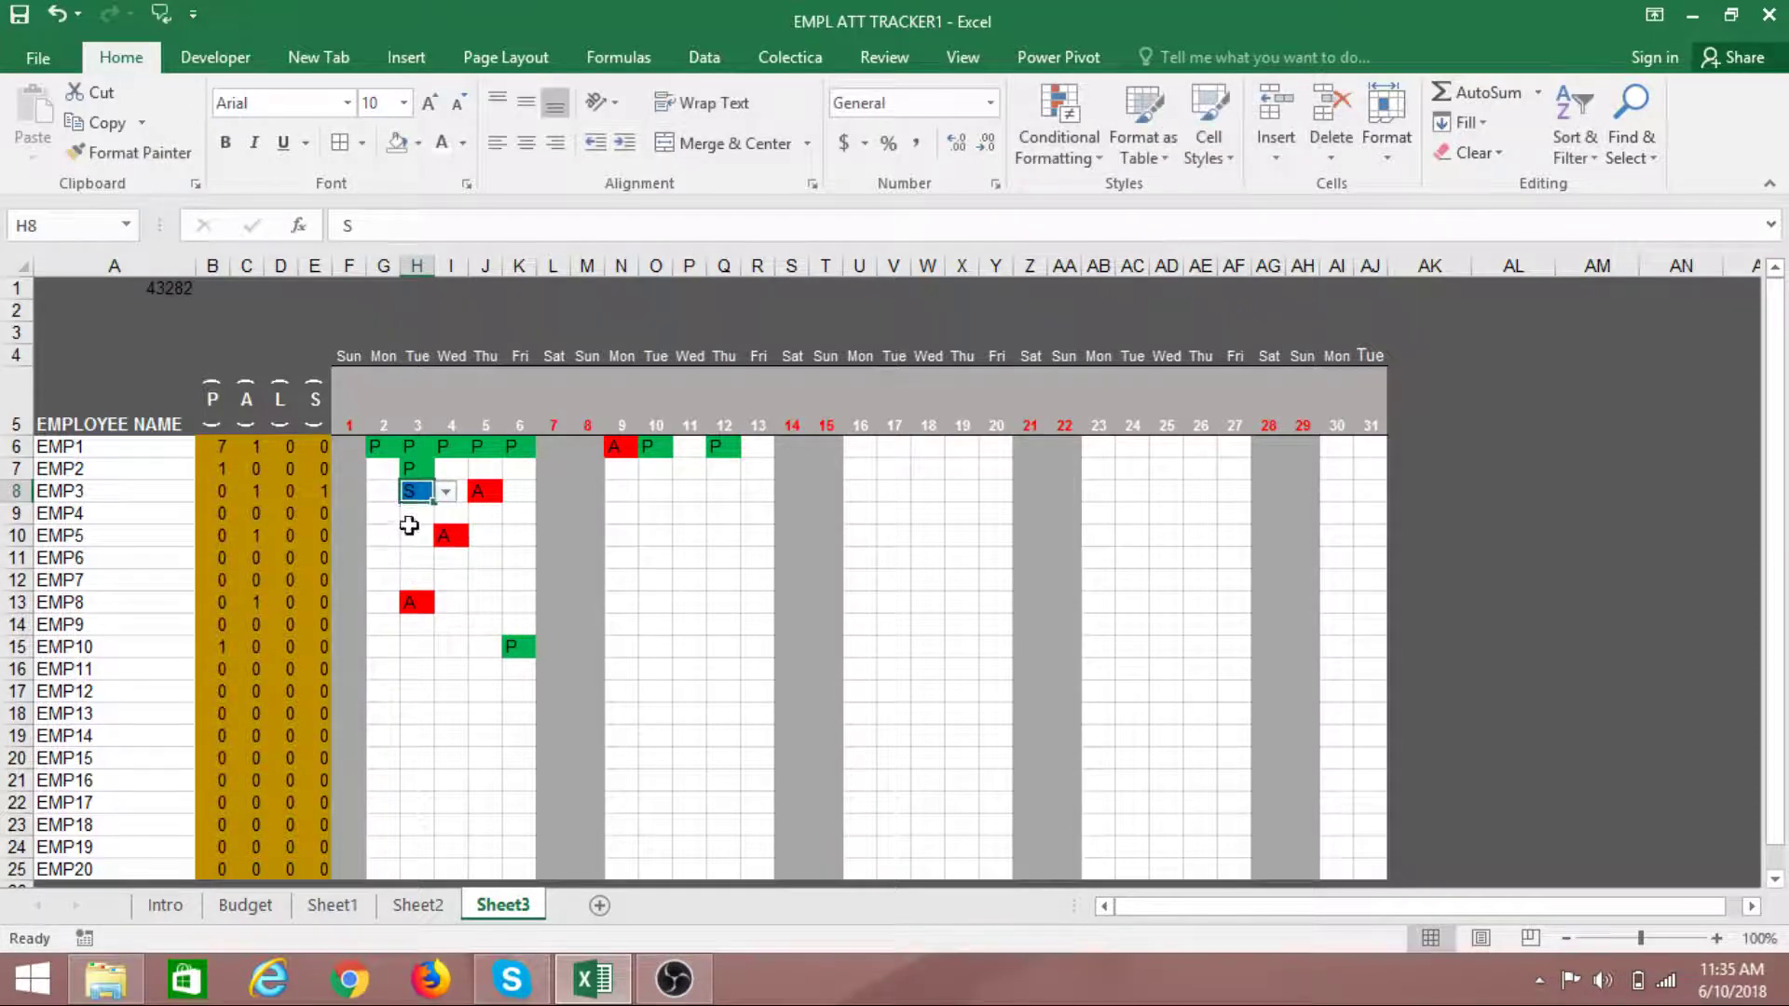
left_click(389, 494)
left_click(410, 491)
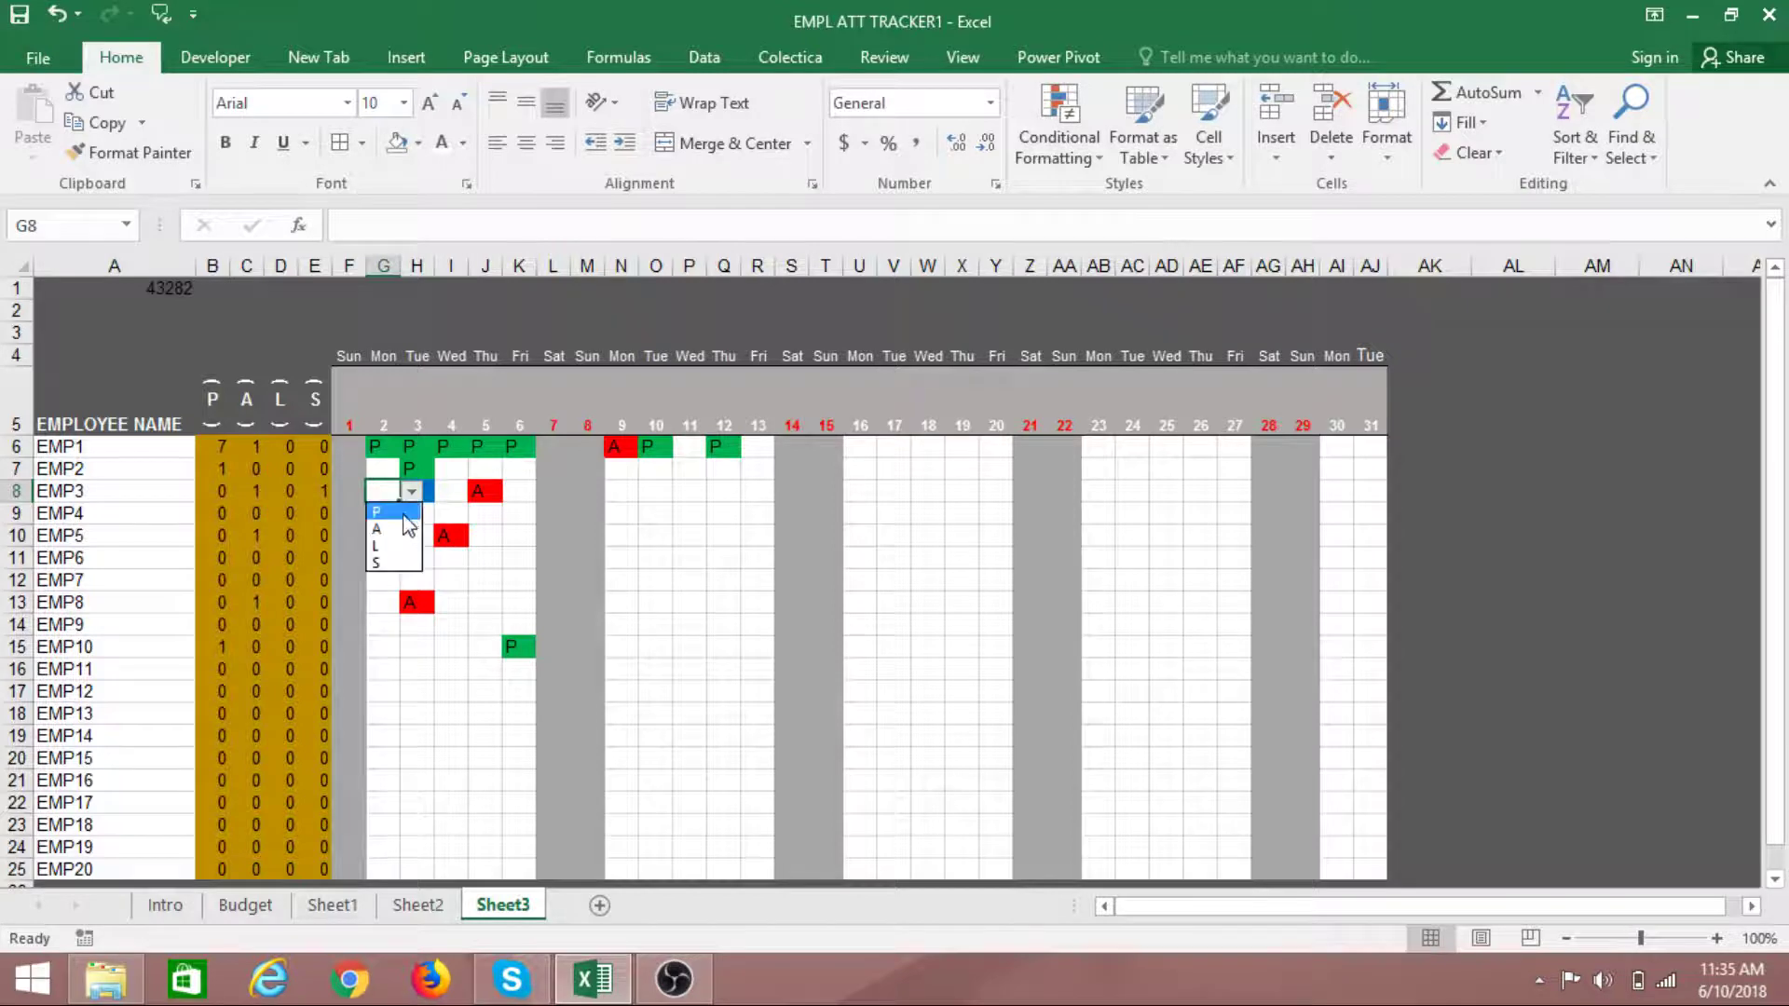
left_click(391, 515)
left_click(426, 488)
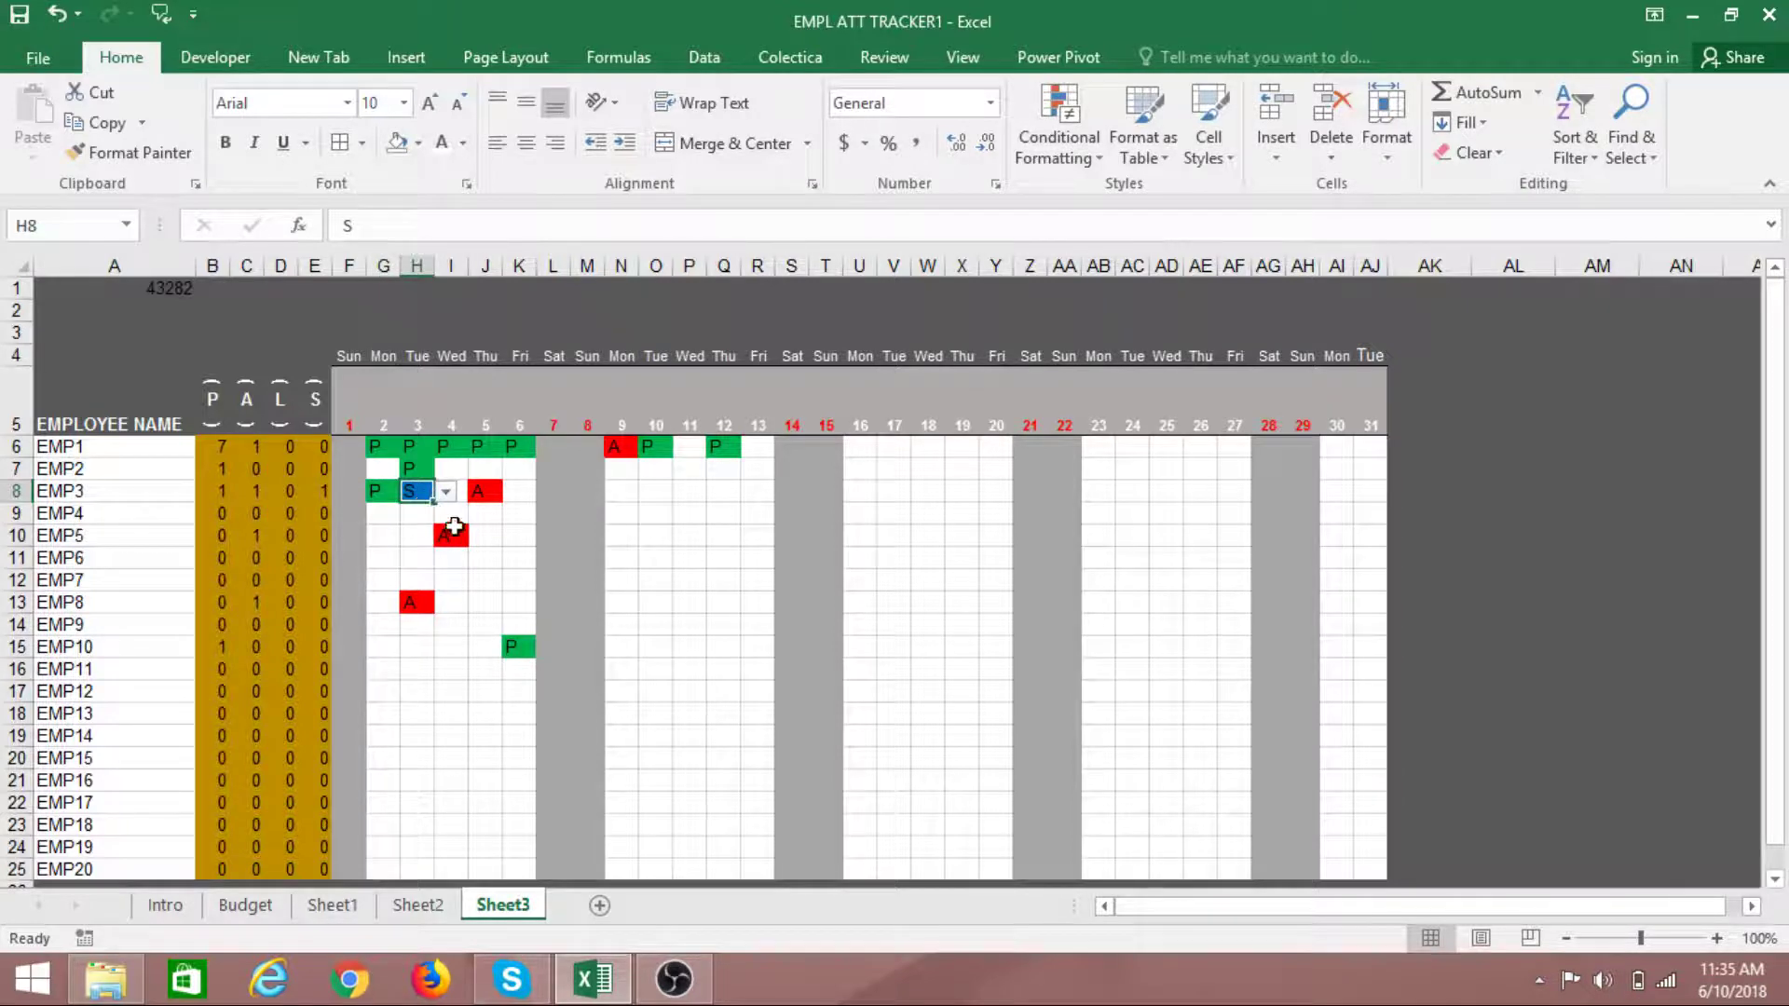
Mark EMP3 with A on day 4 in cell I8 and P on day 6 in cell K8
left_click(457, 496)
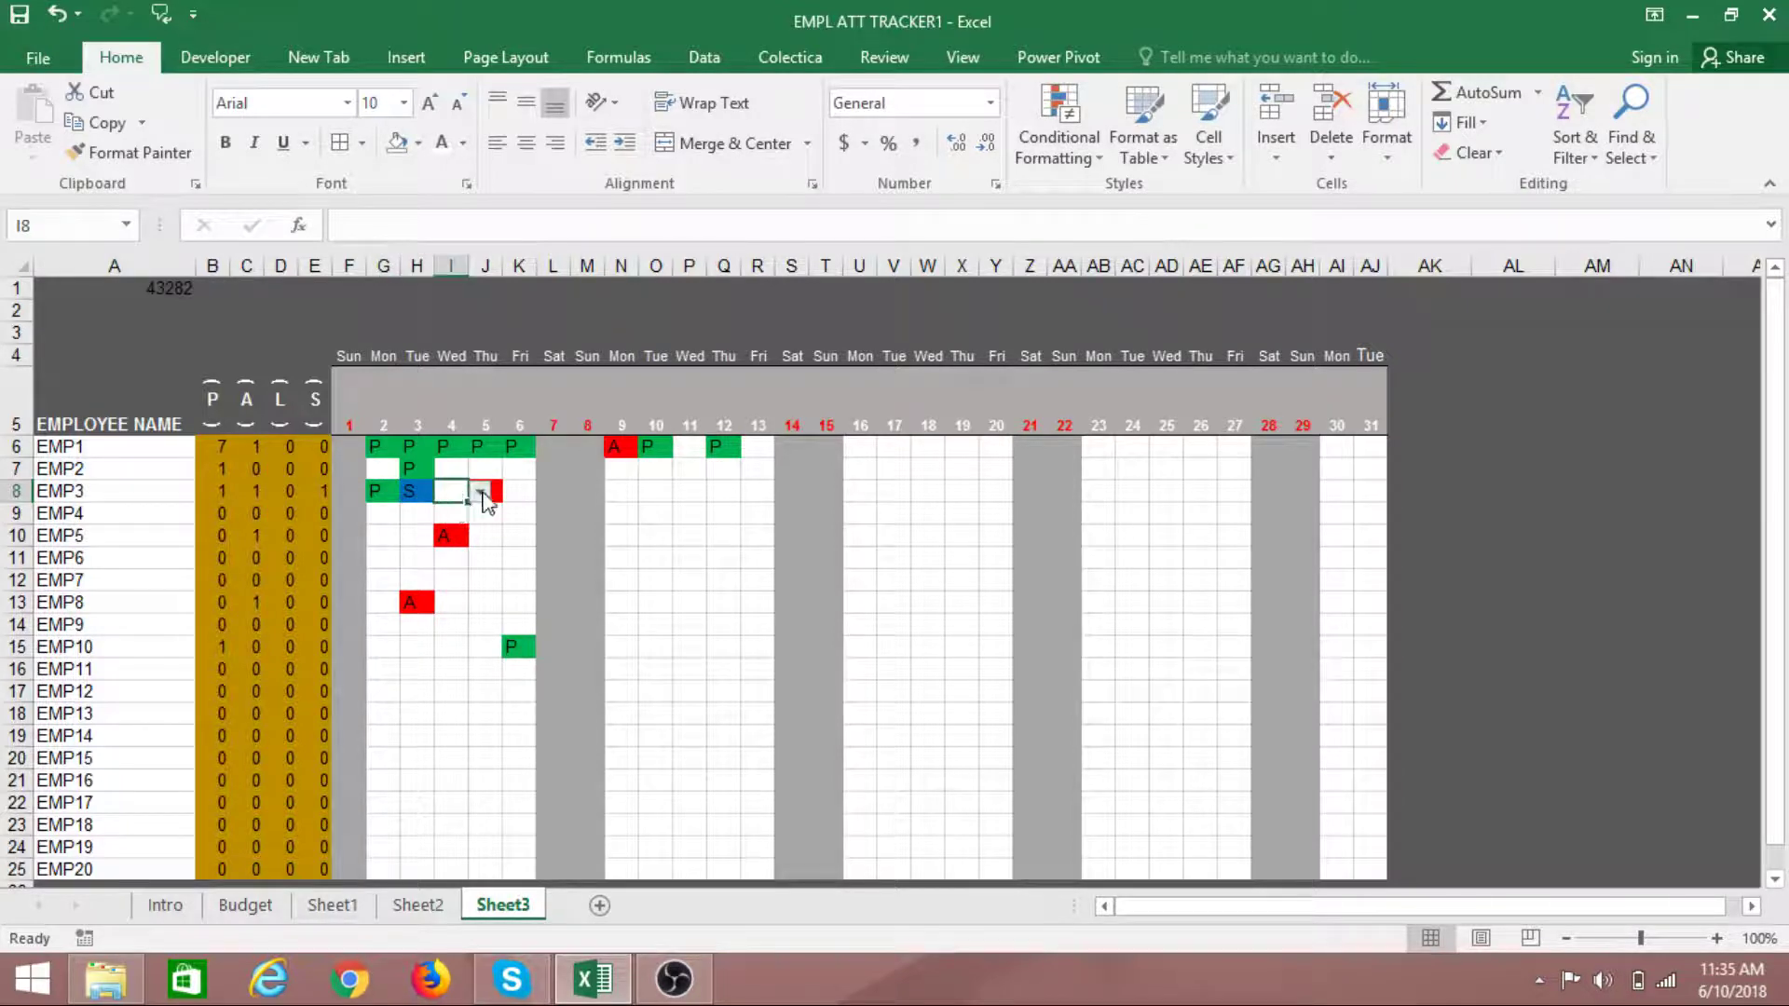
left_click(479, 491)
left_click(464, 537)
left_click(520, 494)
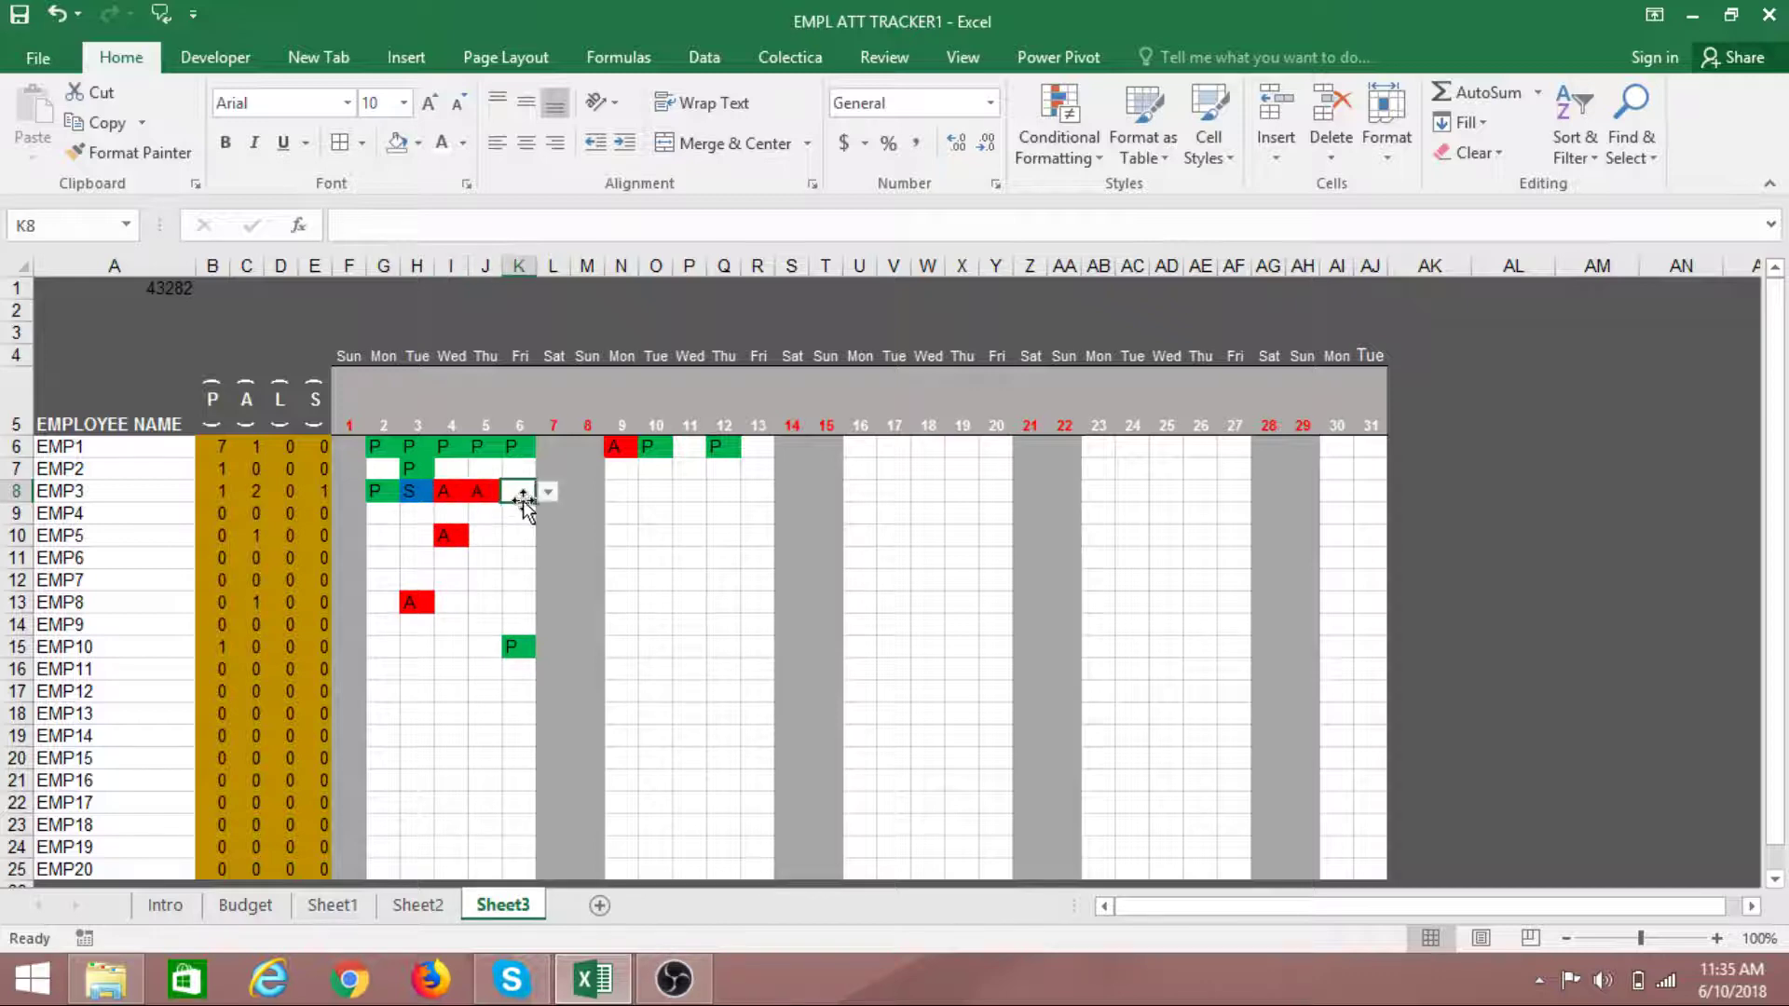
left_click(548, 491)
left_click(530, 512)
left_click(723, 601)
Mark EMP2 with L on day 5 in cell J7 and S on day 4 in cell I7
left_click(488, 472)
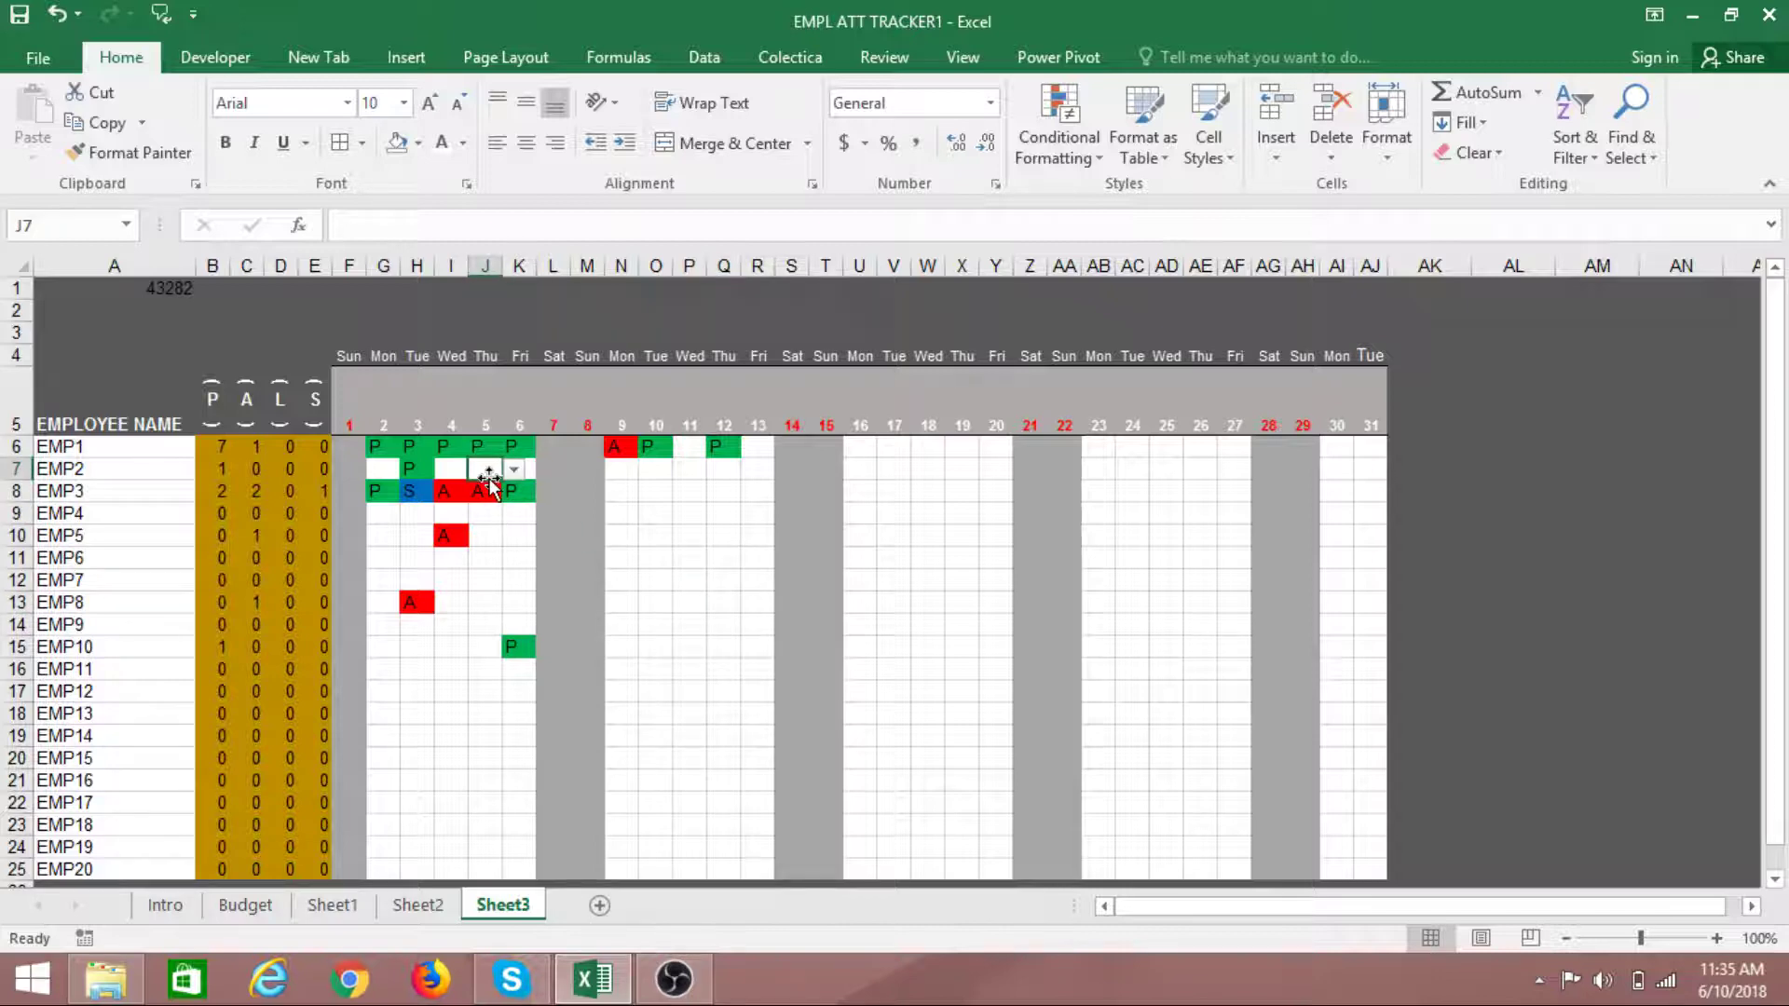
left_click(513, 468)
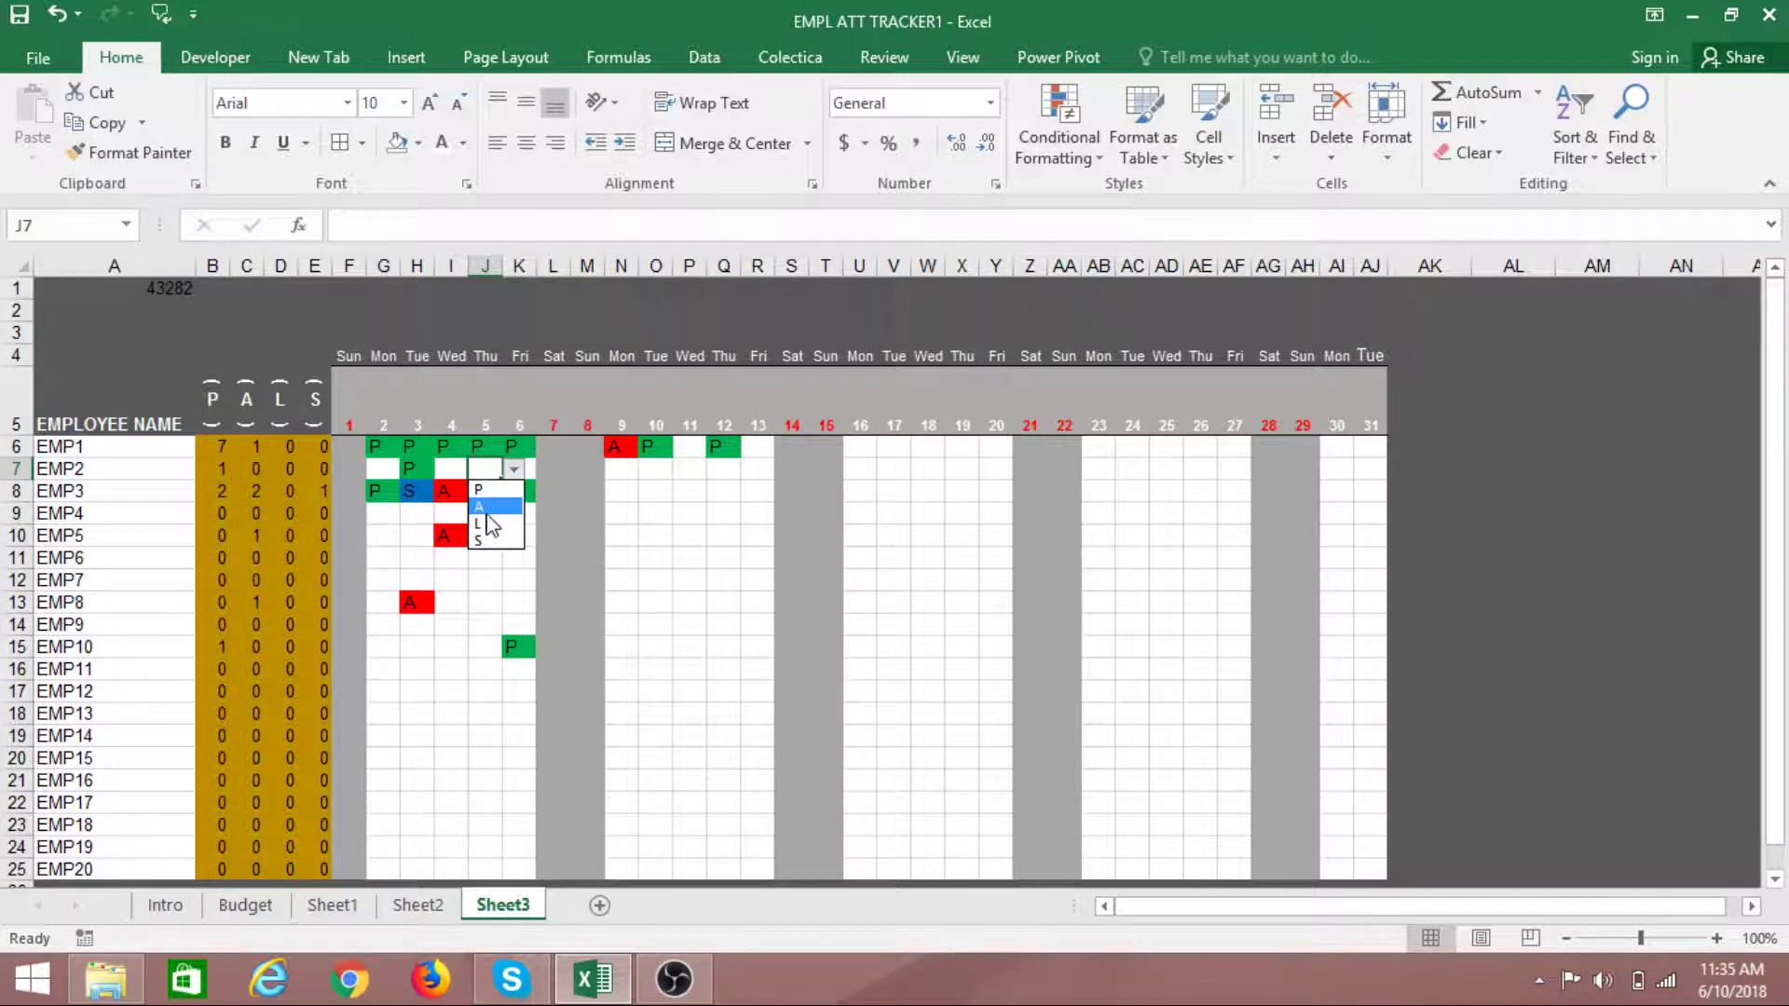
left_click(489, 524)
left_click(453, 475)
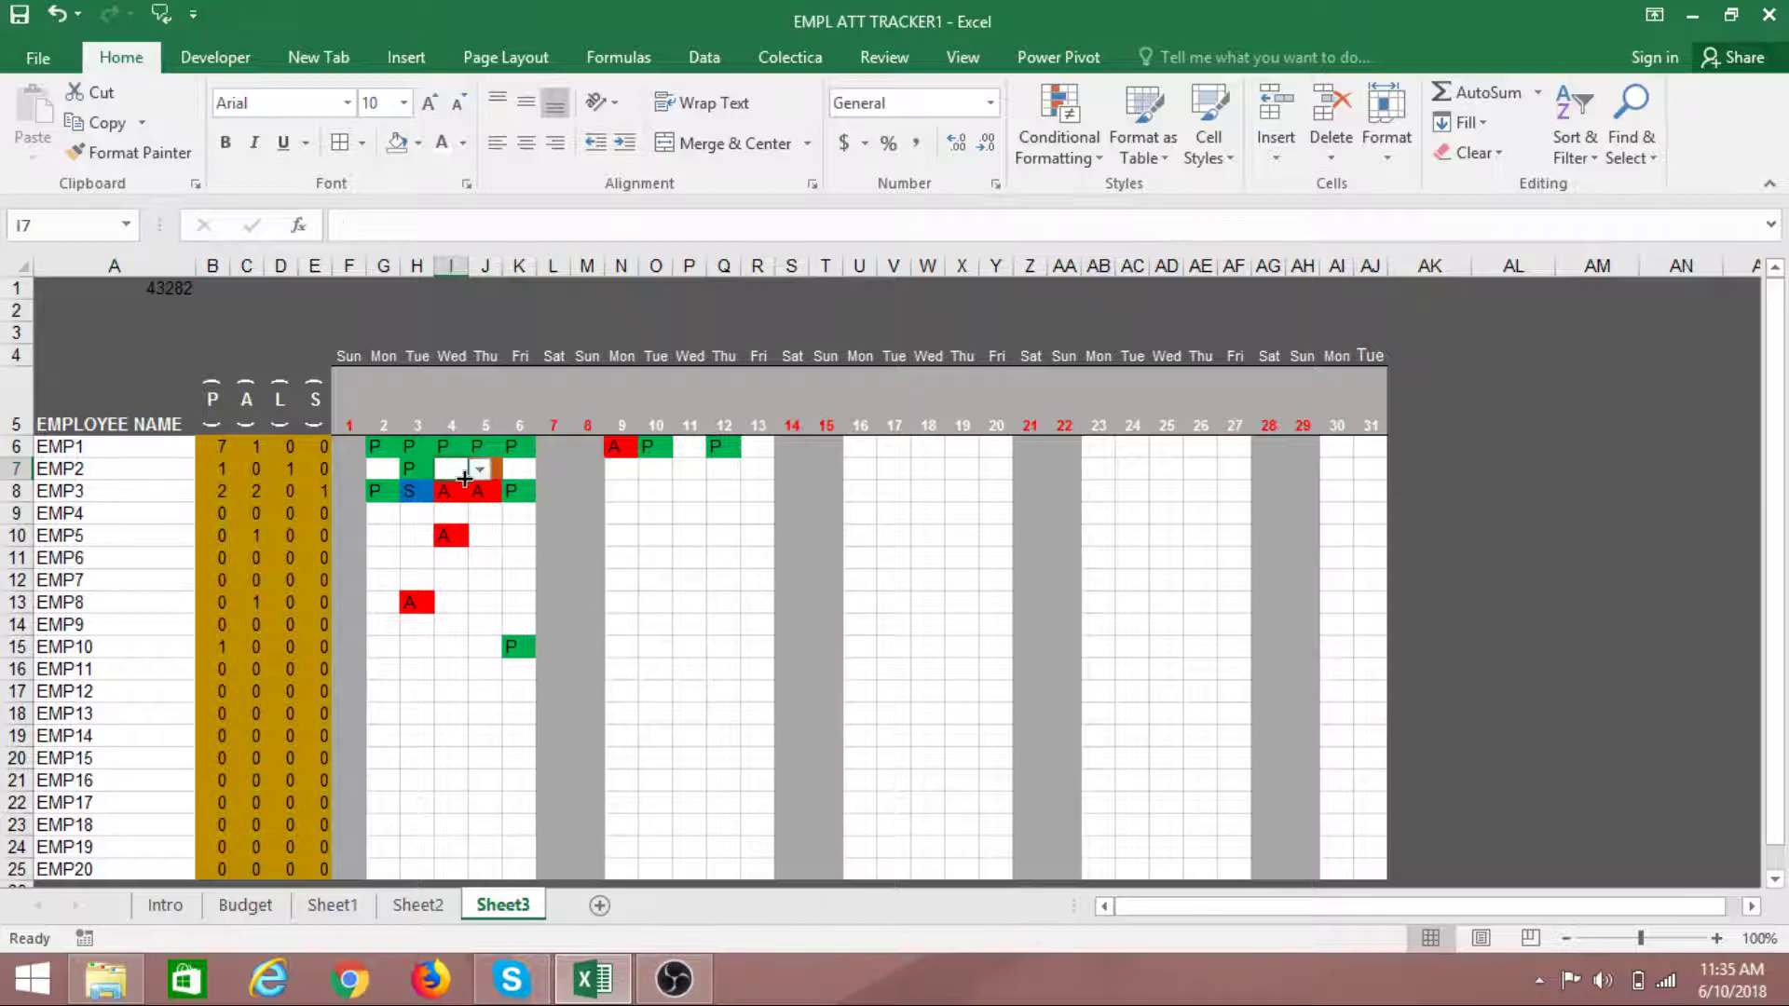
left_click(479, 469)
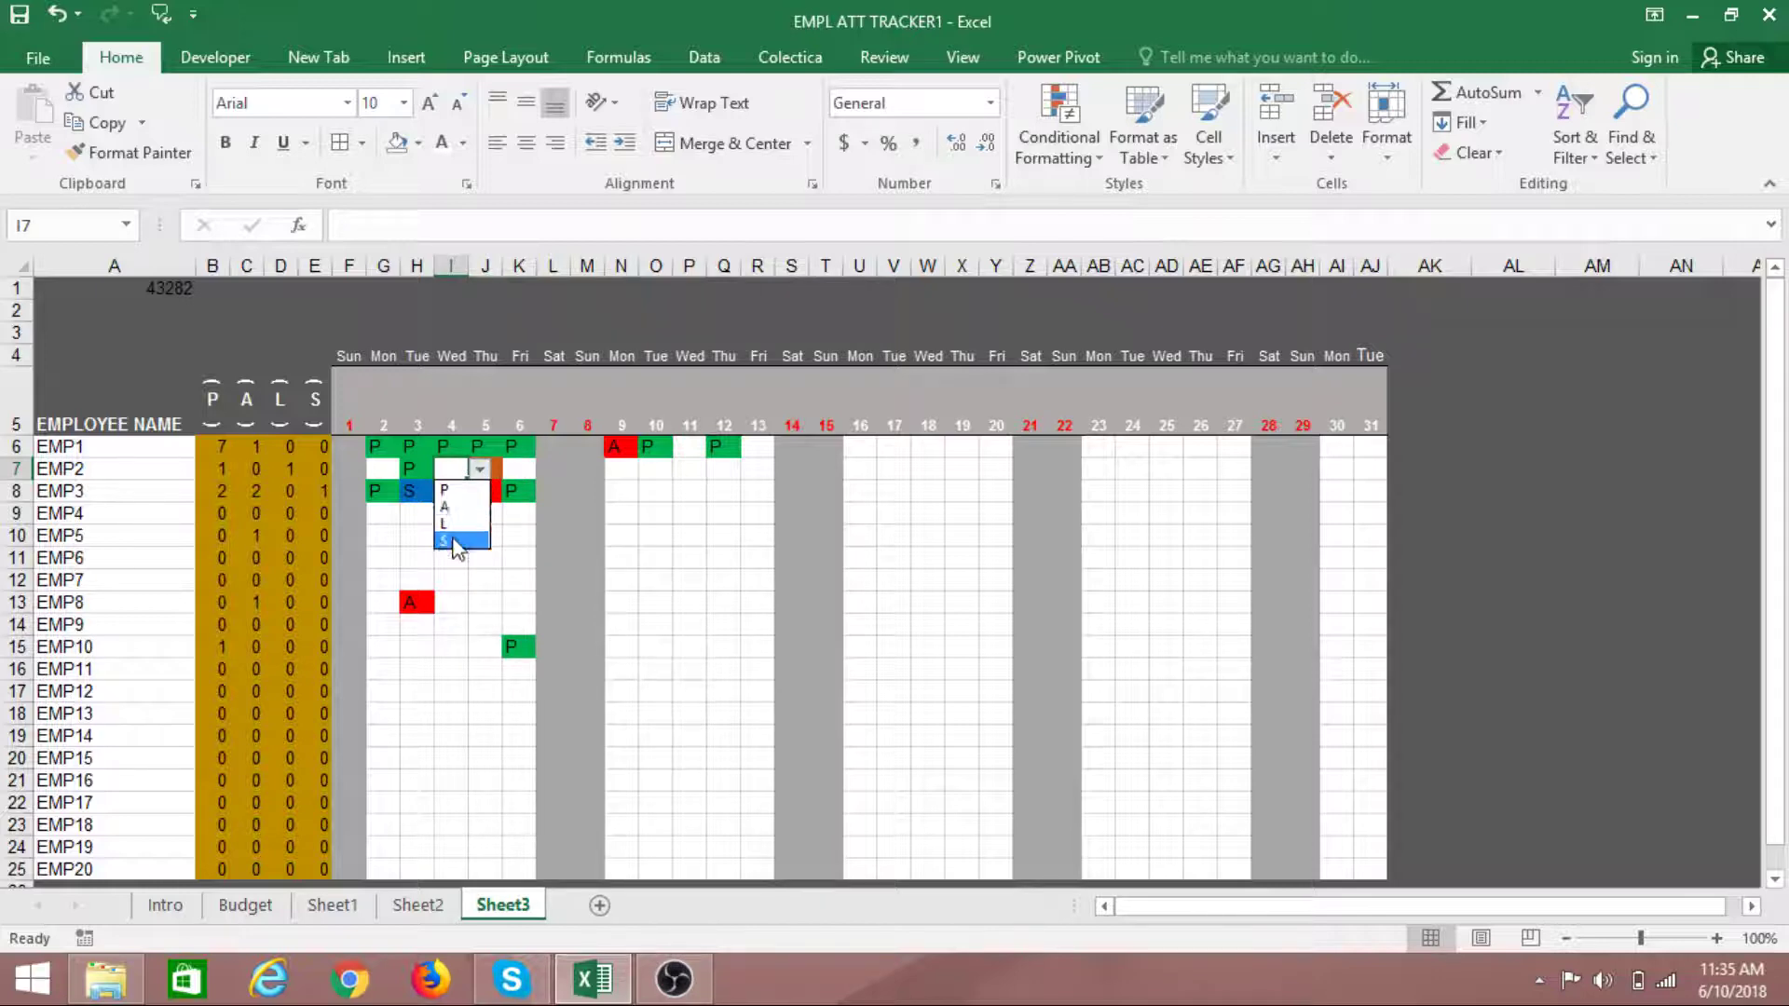
left_click(455, 538)
Mark EMP2 with P on day 2 in cell G7 and on day 6 in cell K7
left_click(398, 476)
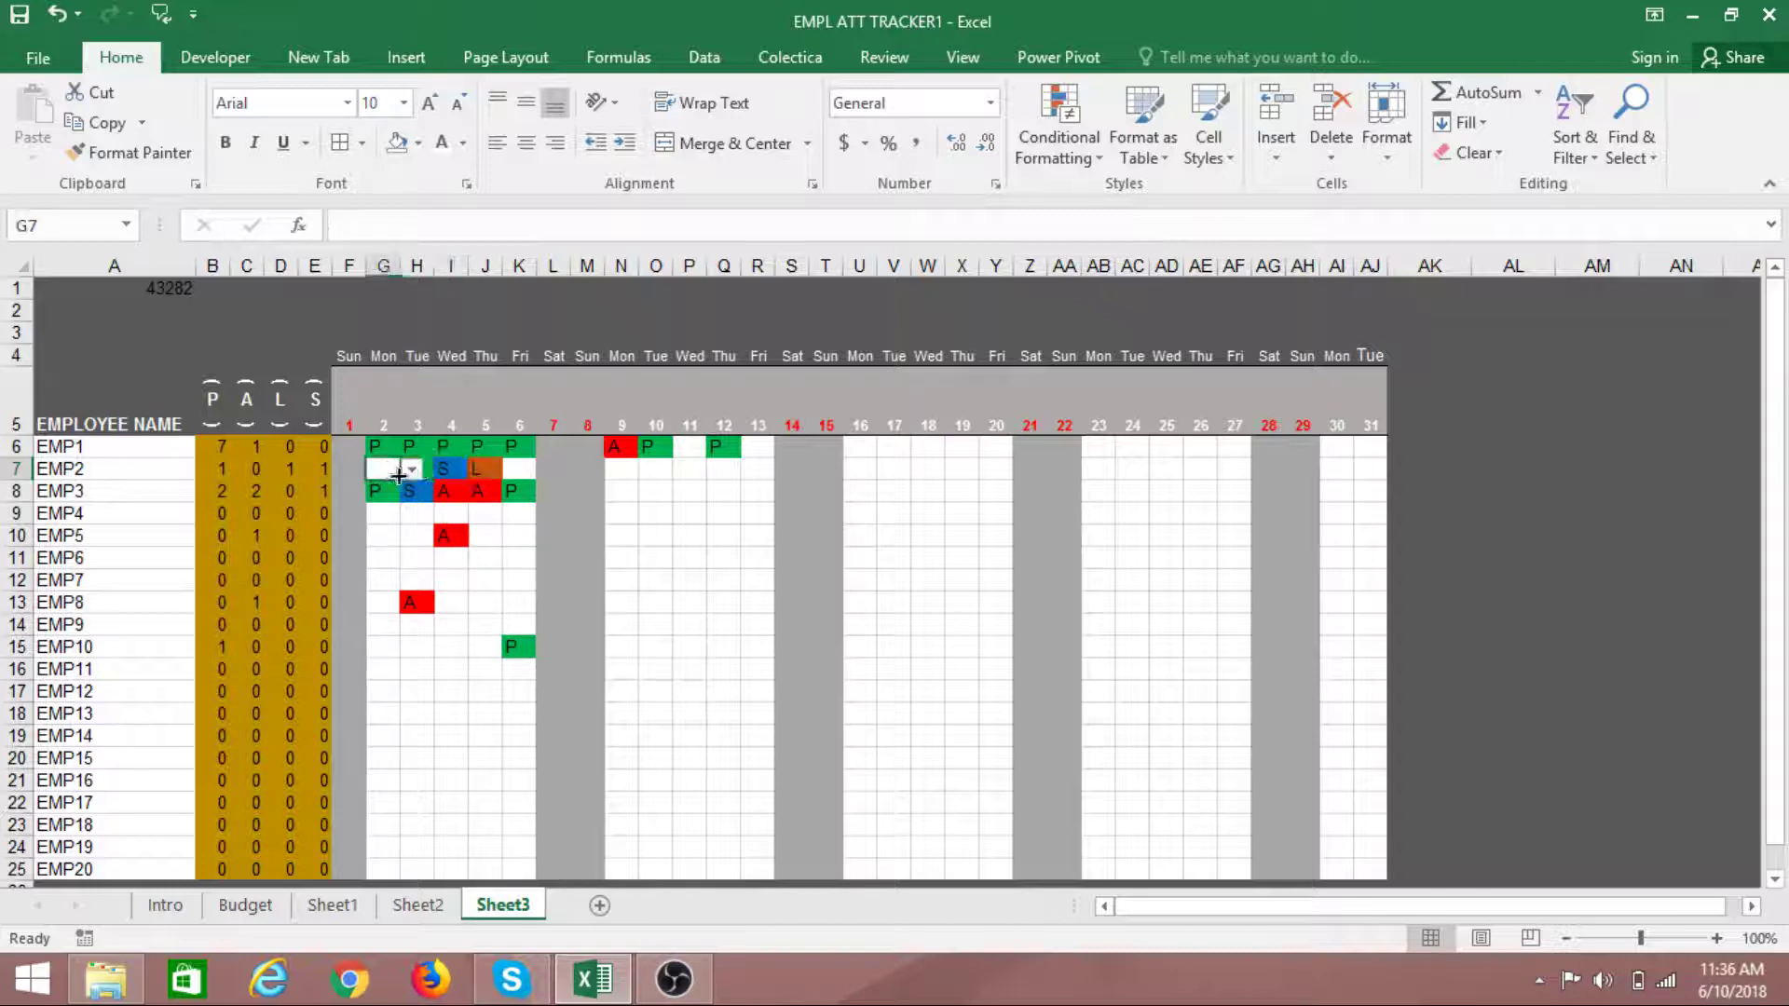
left_click(411, 468)
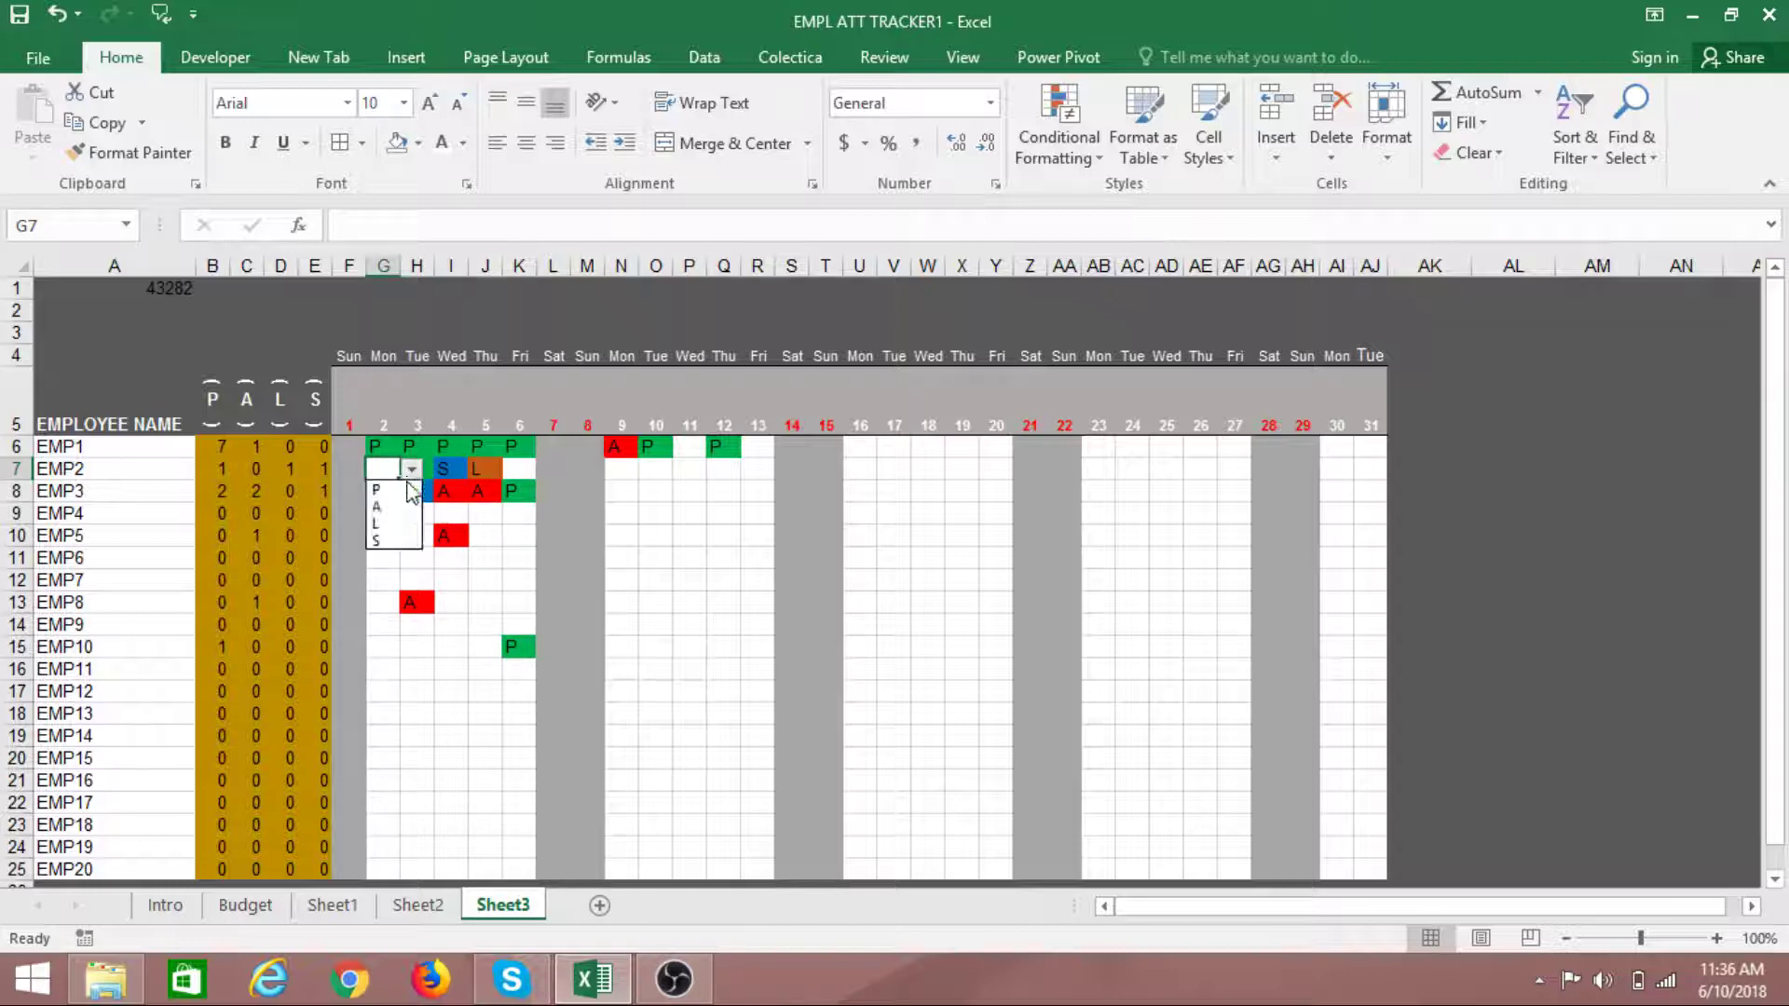
left_click(402, 491)
left_click(519, 469)
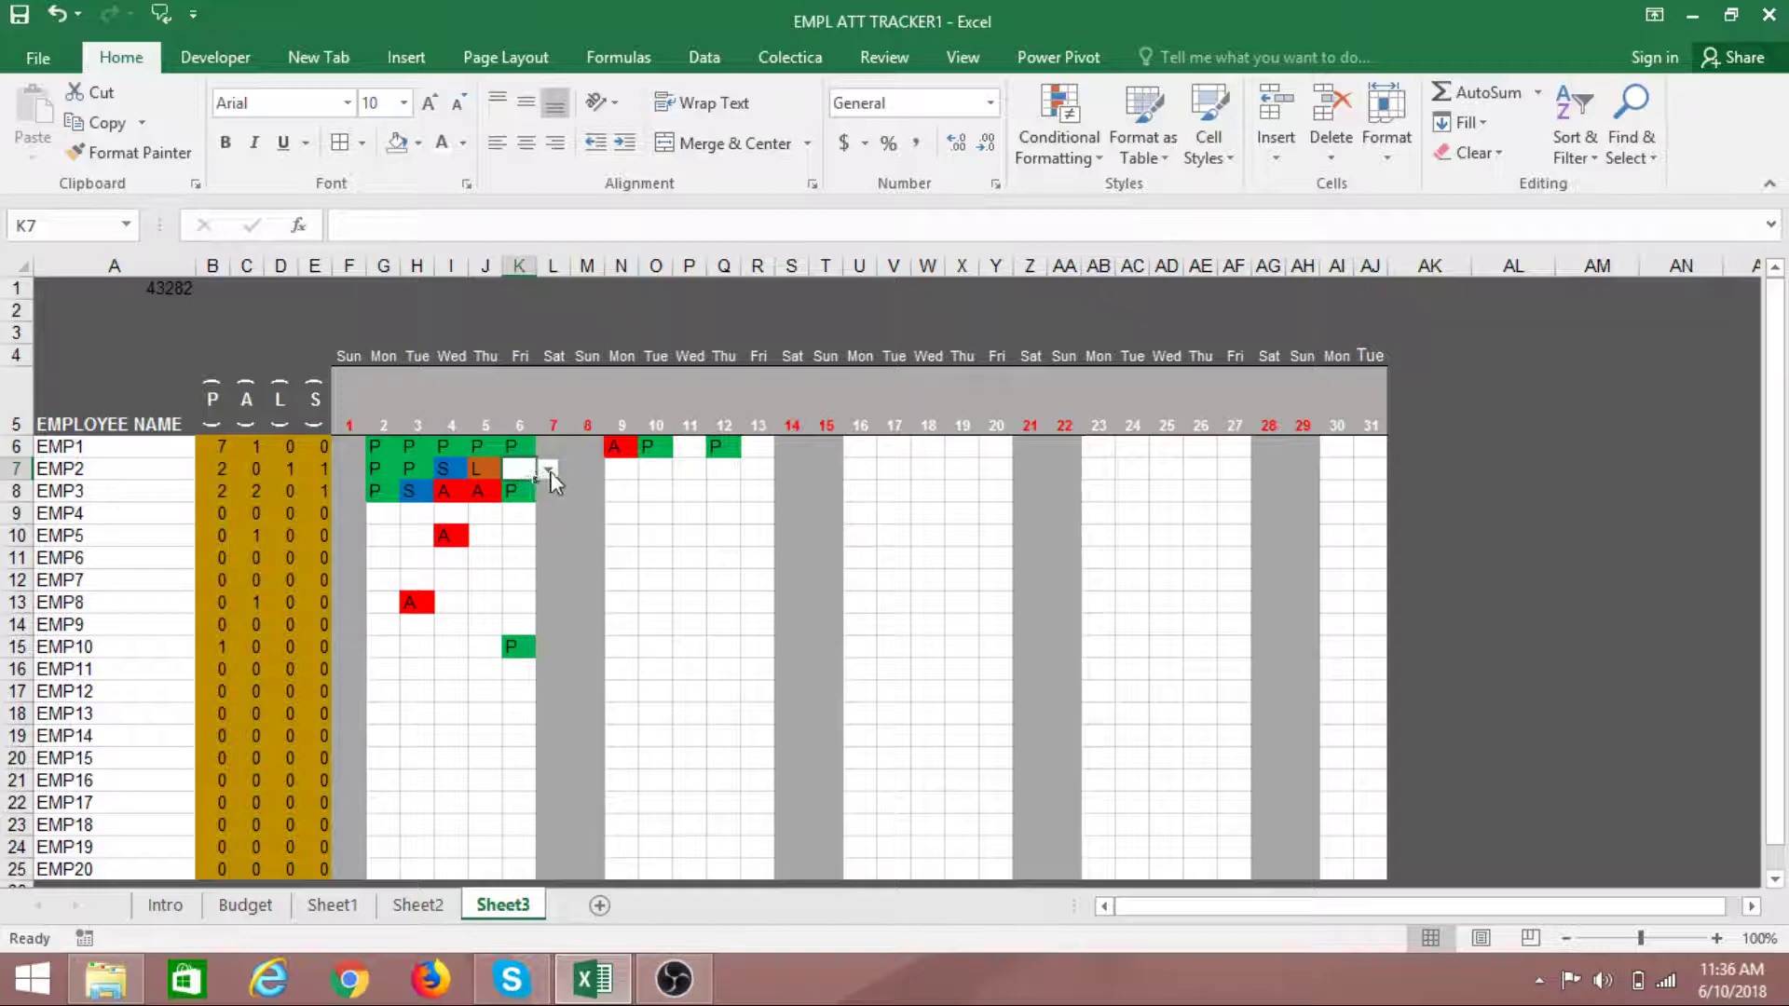
left_click(548, 470)
left_click(533, 490)
left_click(620, 535)
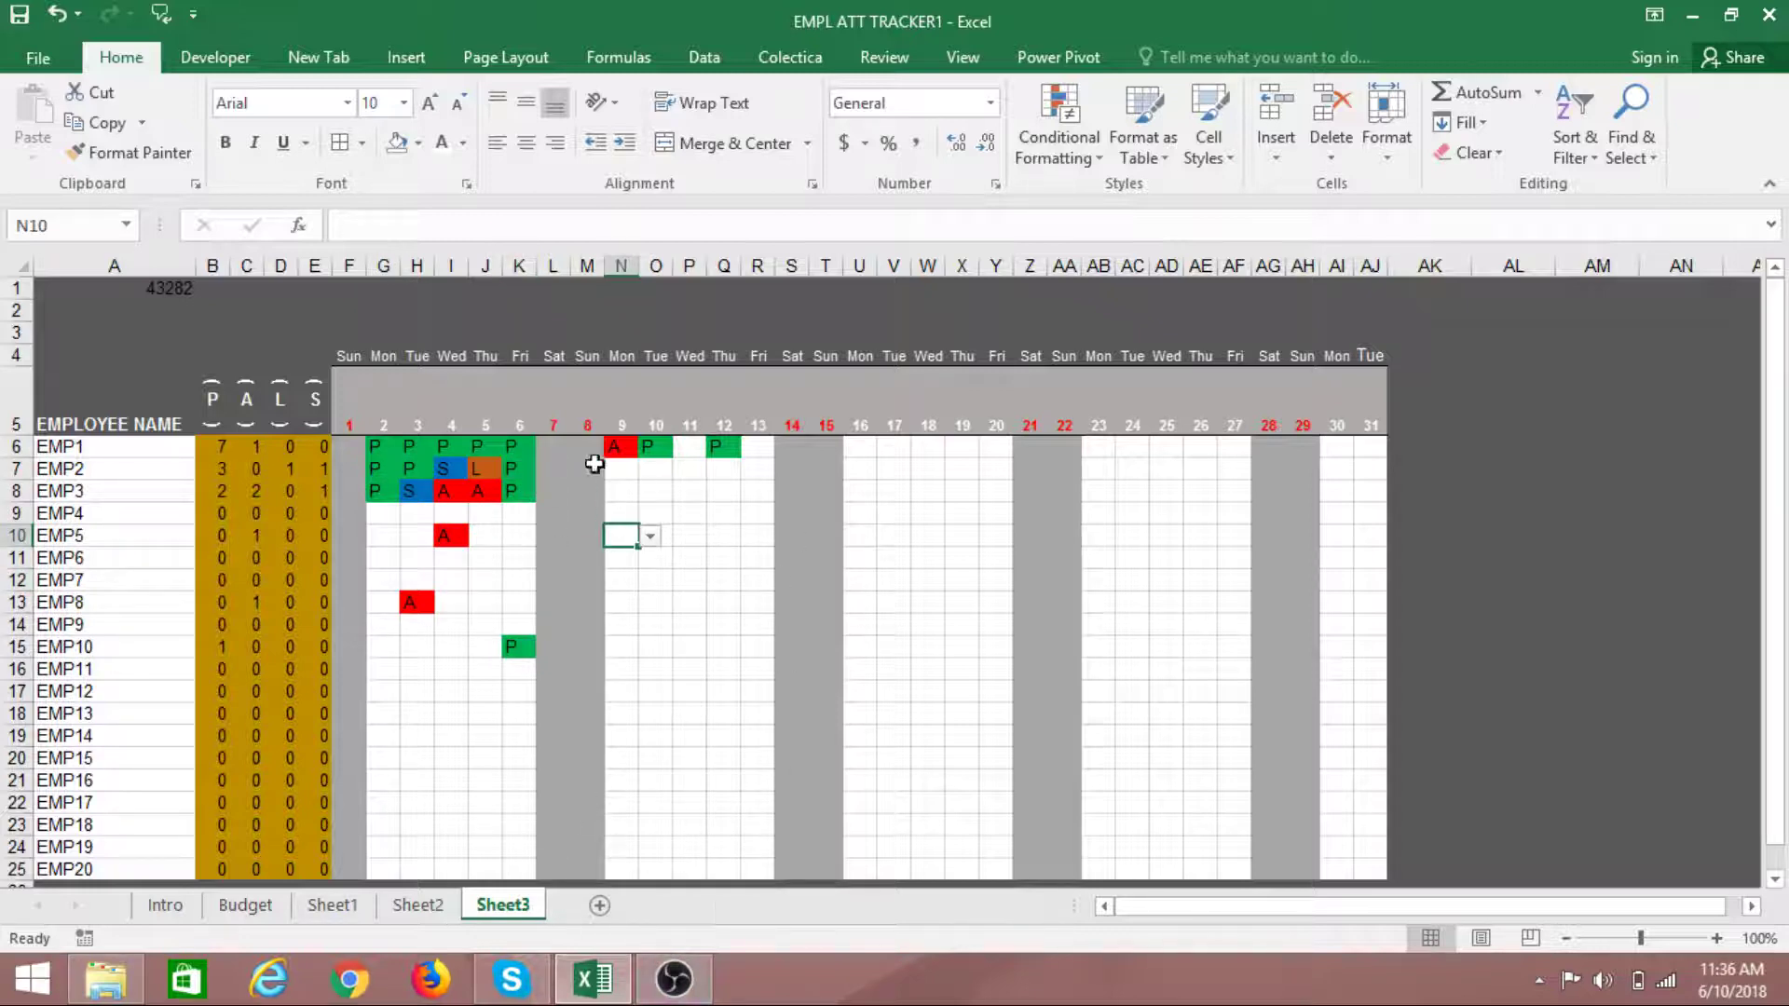
Enter P for EMP2 on day 9 in cell N7
left_click_drag(378, 448, 655, 489)
left_click(724, 538)
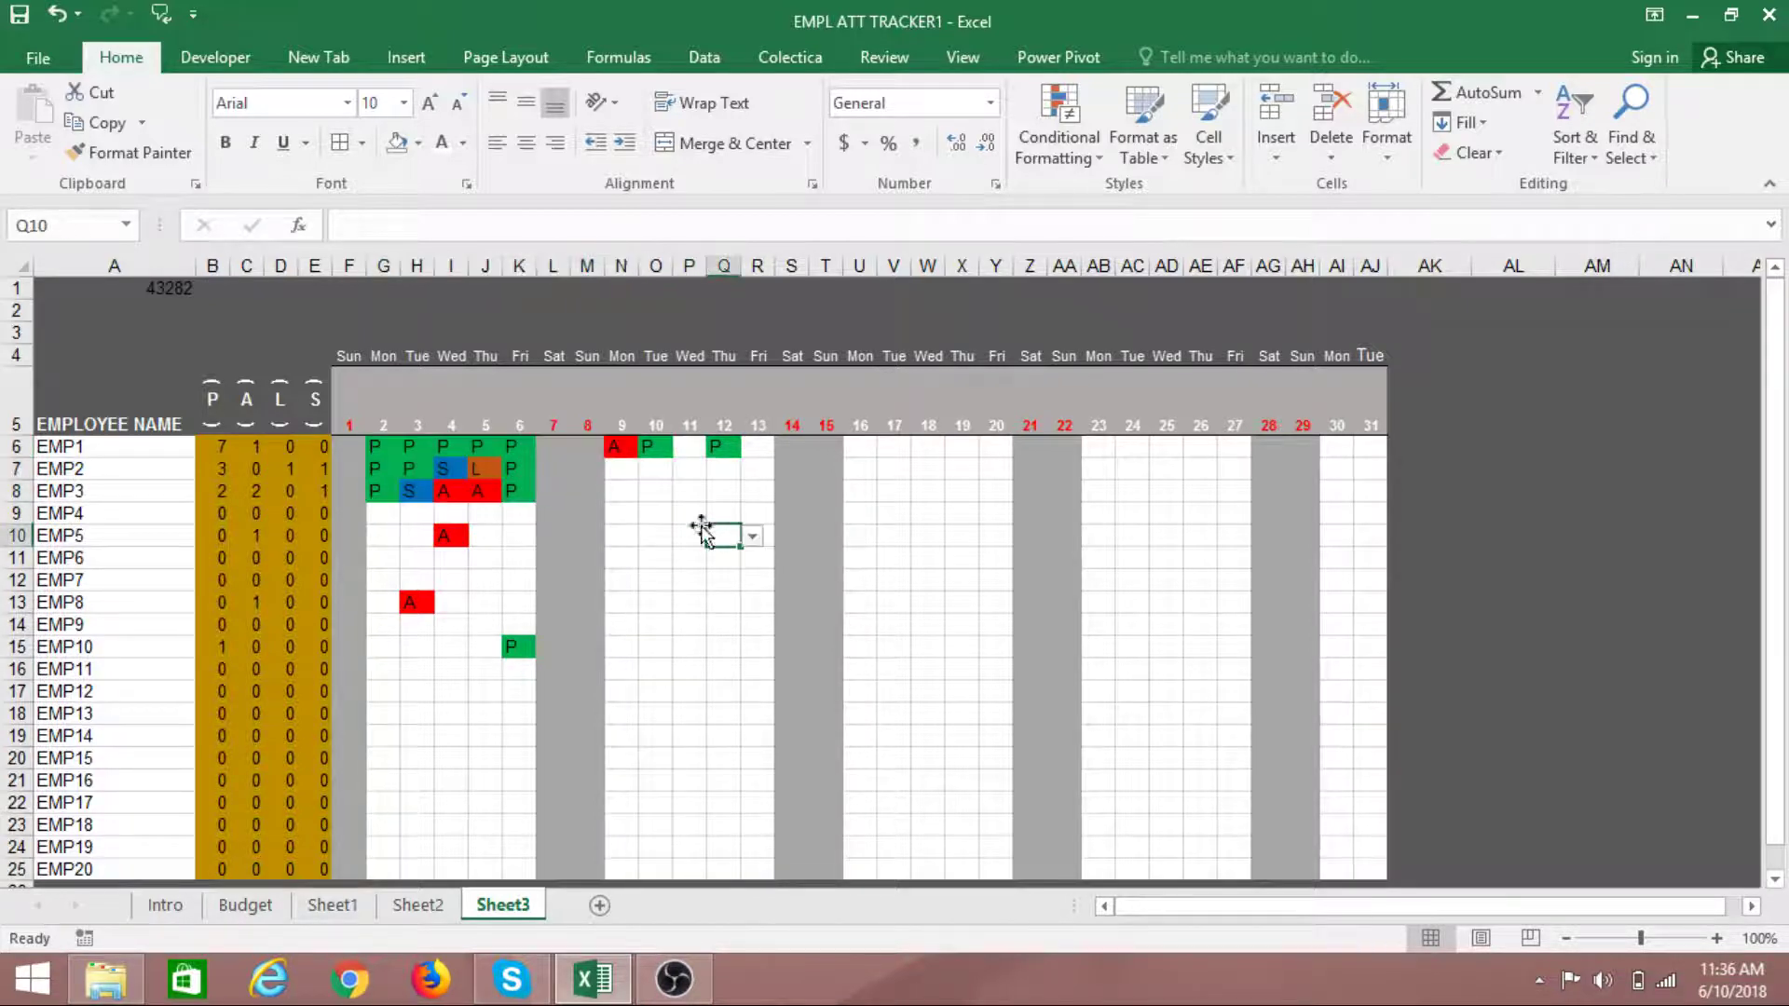
left_click(622, 470)
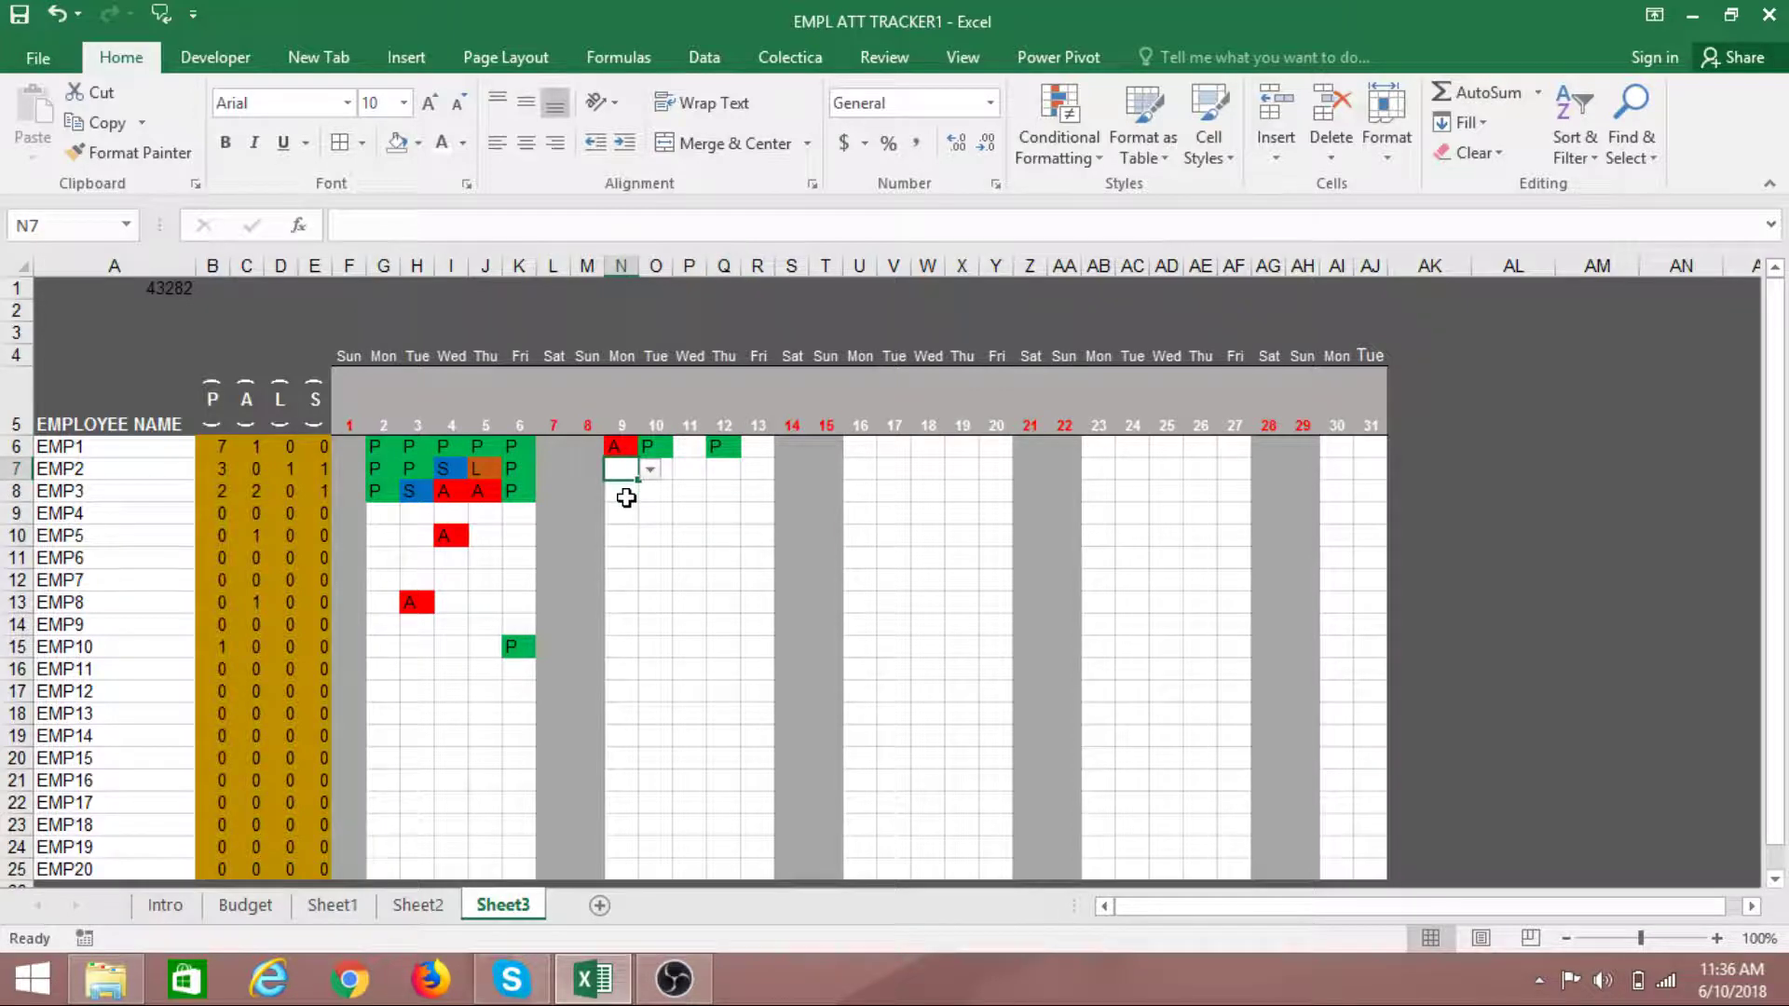
type("P")
left_click(653, 471)
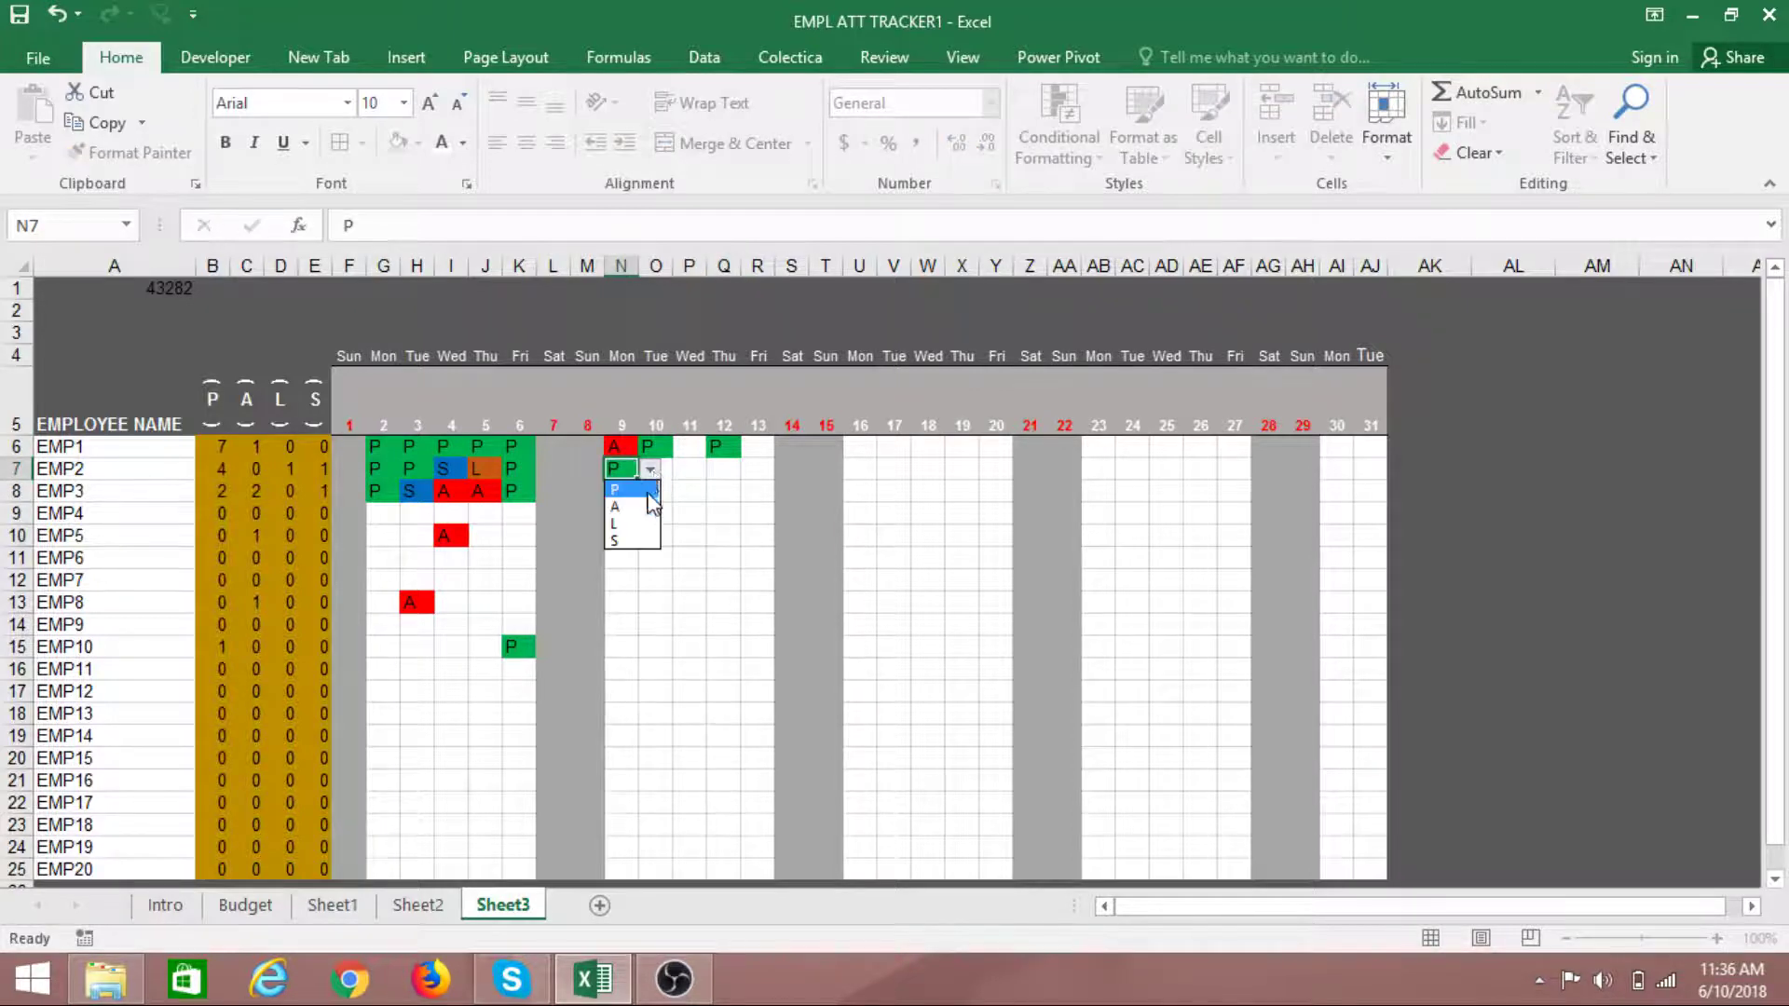
left_click(668, 492)
Mark EMP2 with A on day 10 in cell O7, choosing from the validation list
left_click(652, 469)
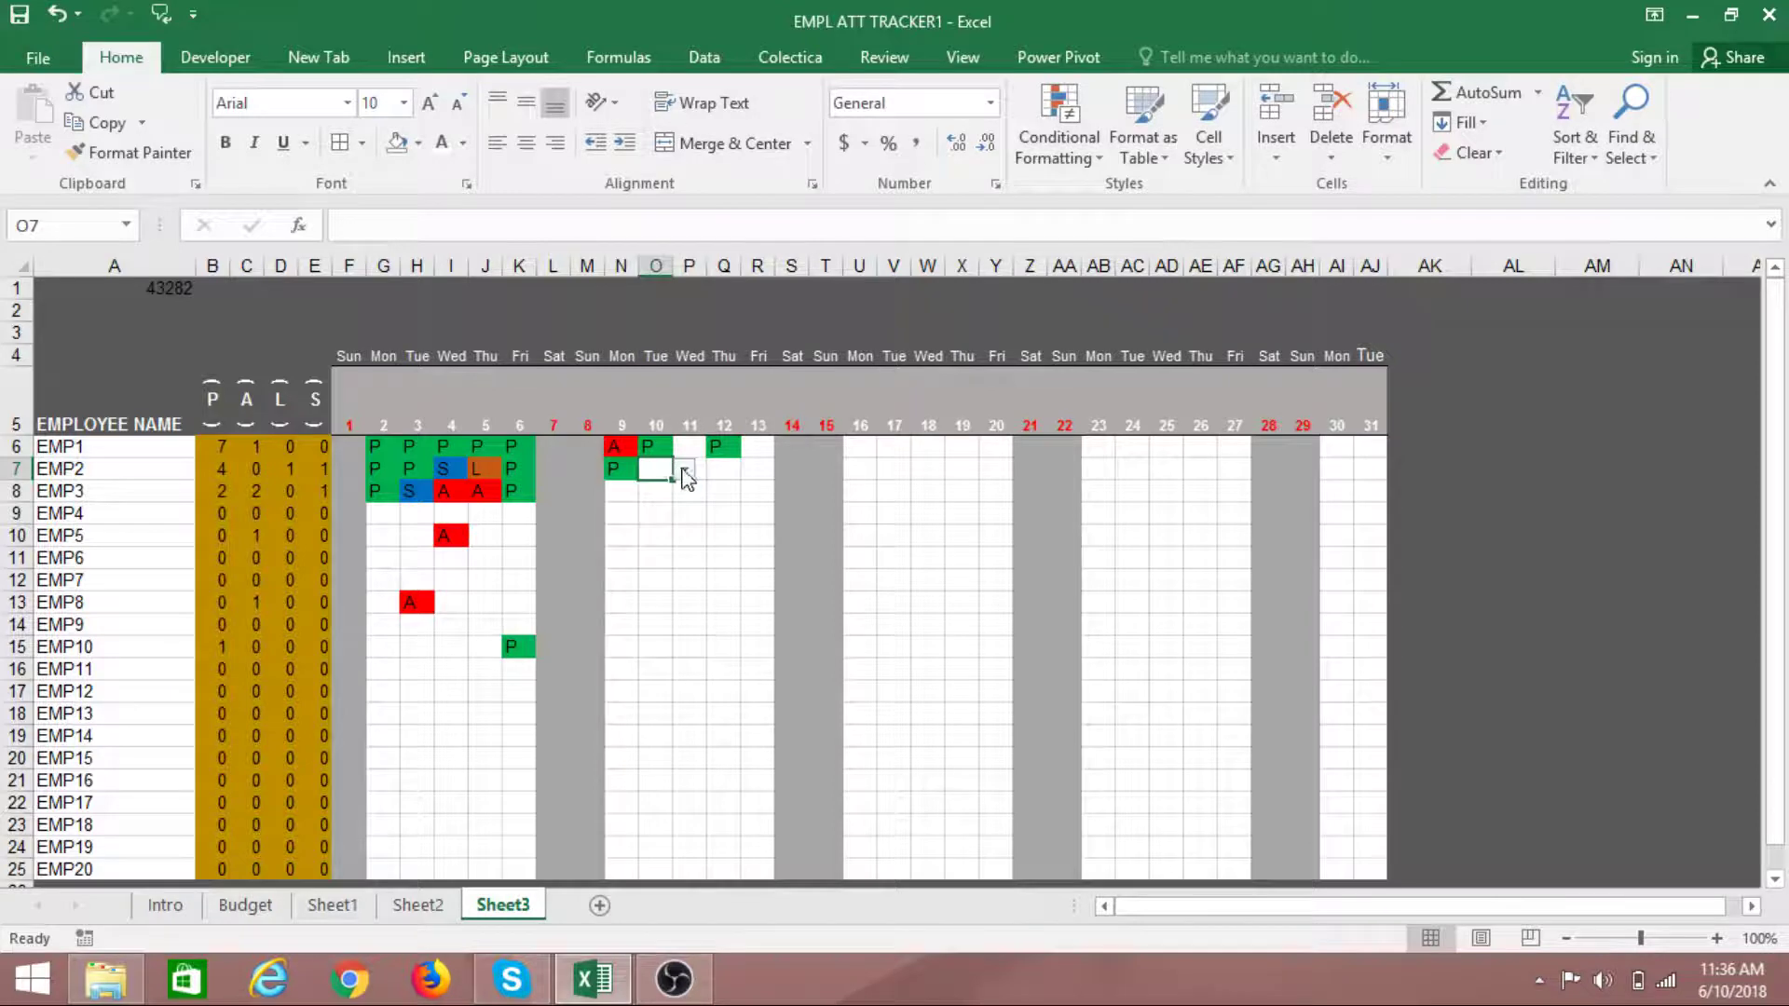
left_click(683, 469)
left_click(661, 516)
left_click(683, 469)
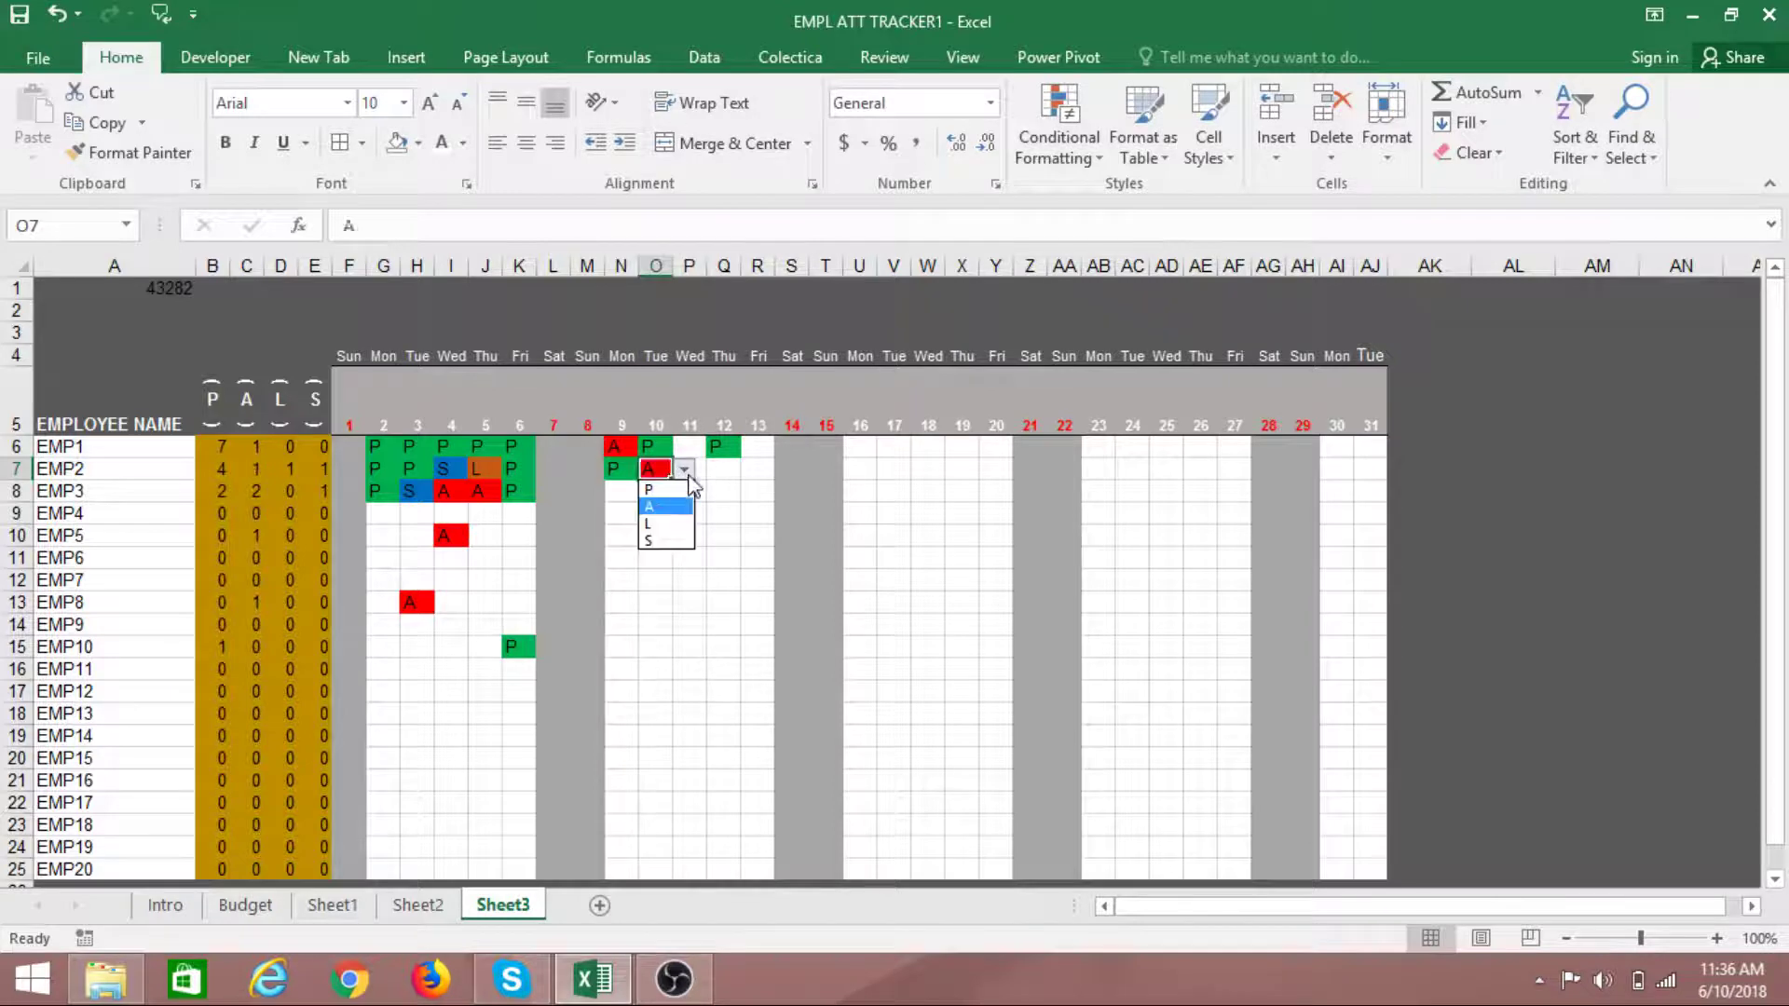
left_click(672, 512)
left_click(732, 499)
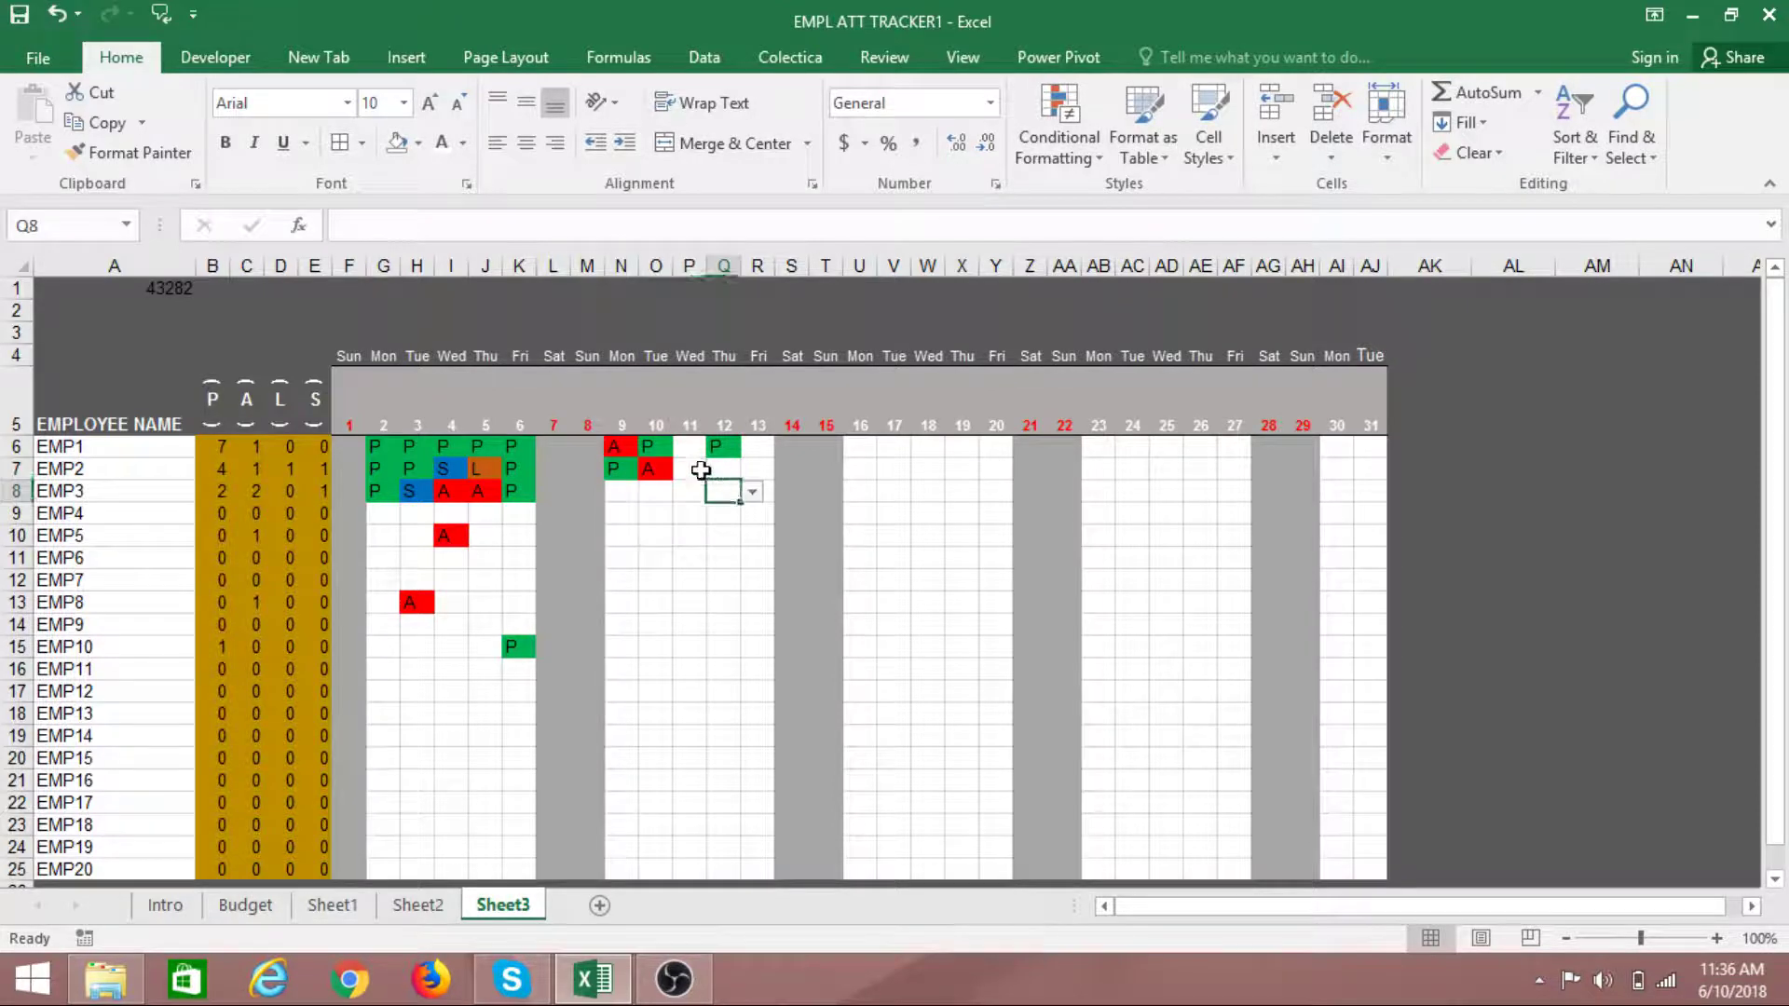
Mark EMP2 with P on day 12 in cell Q7, choosing from the validation list
left_click(701, 471)
left_click(719, 478)
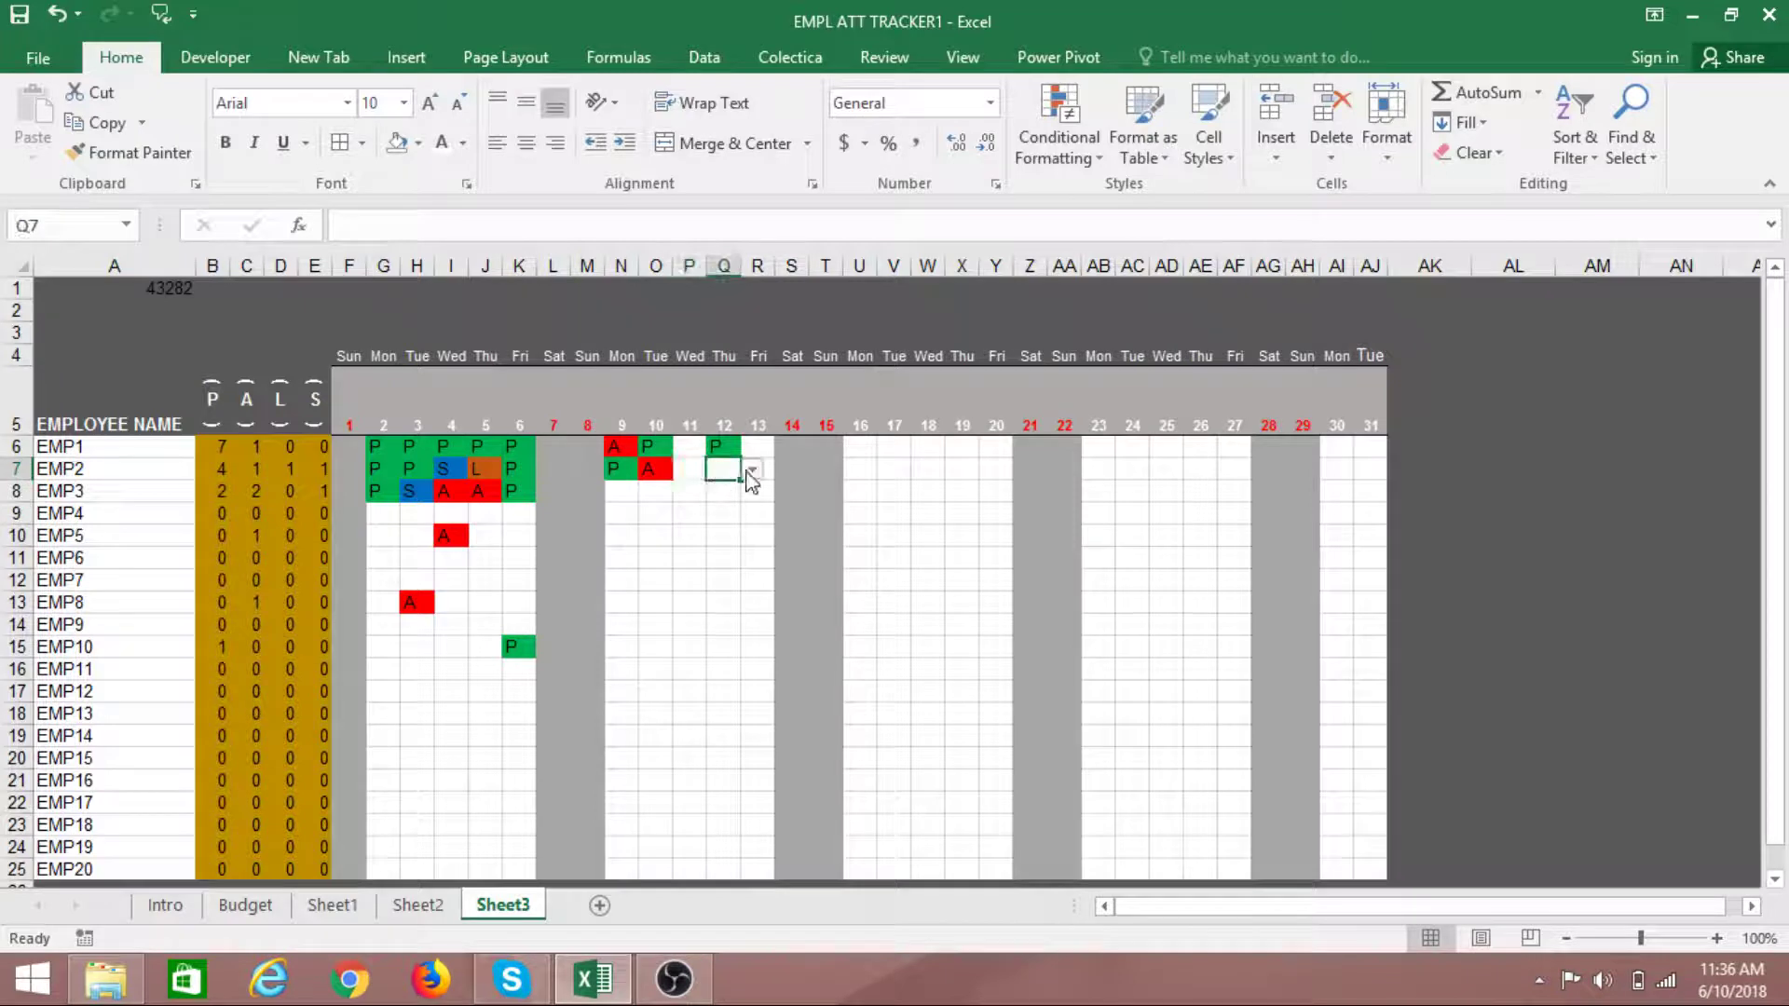
left_click(751, 470)
left_click(738, 491)
left_click(686, 472)
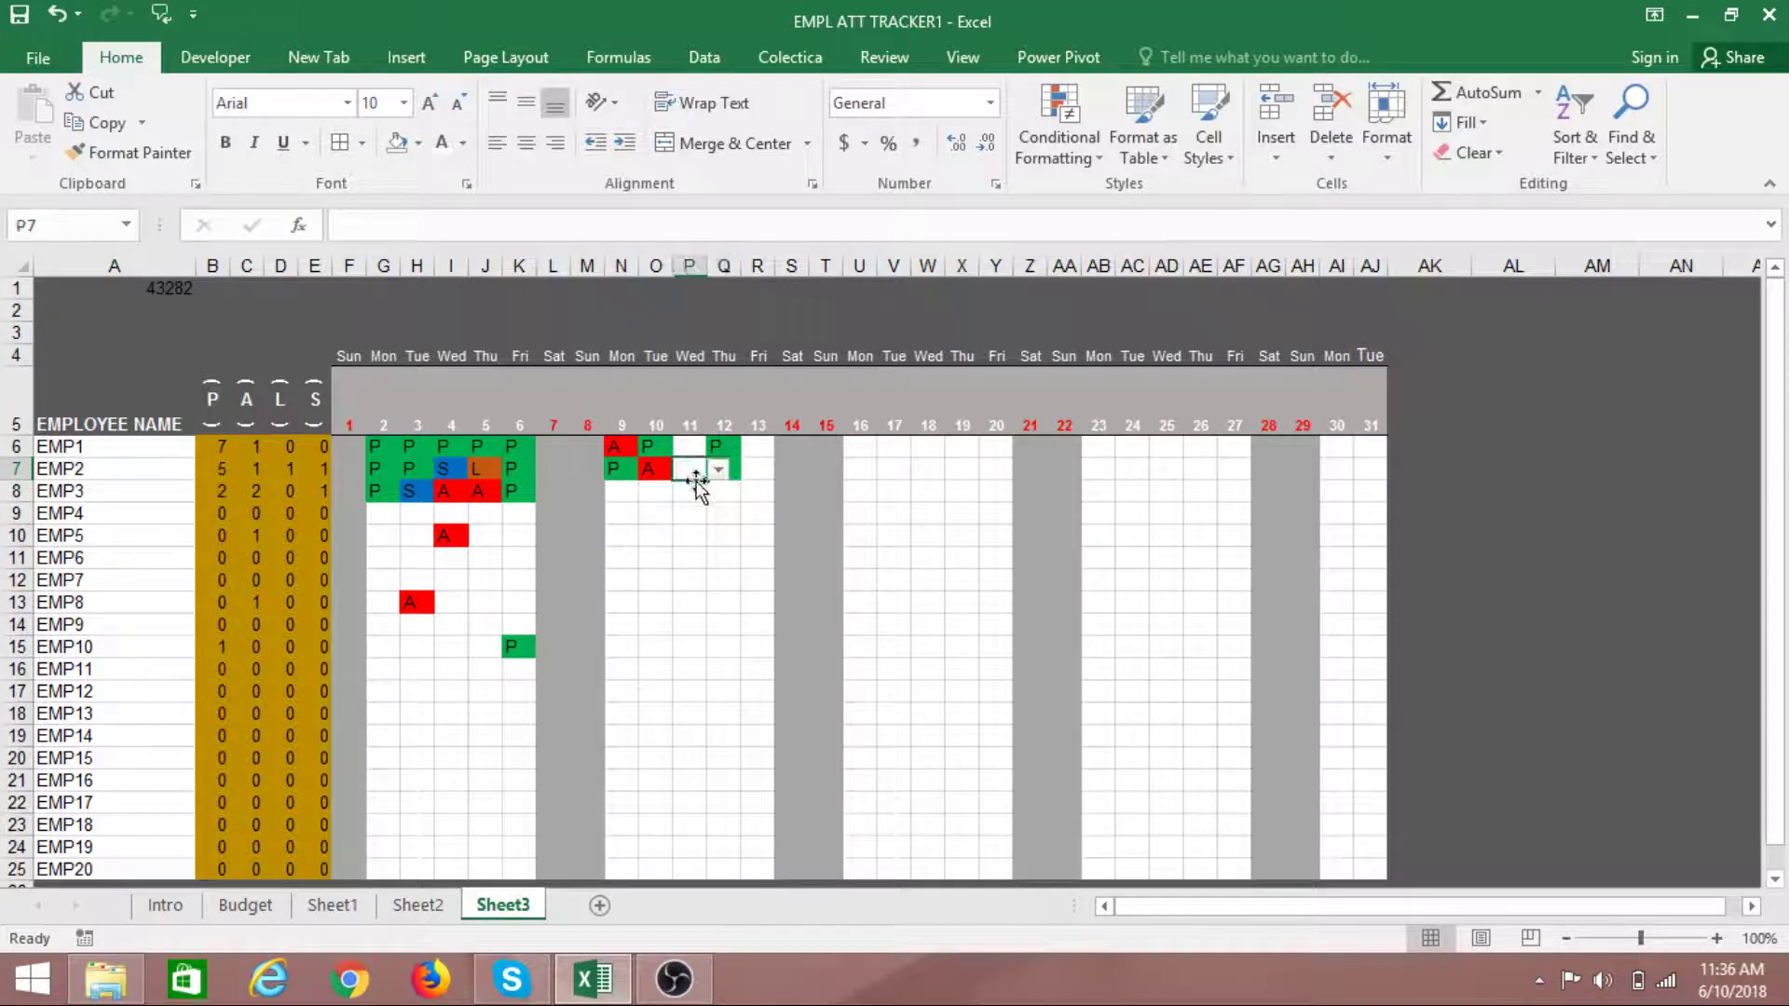
Mark day 11 with S for EMP2 in cell P7 and with L for EMP1 in cell P6, choosing from the validation list
left_click(714, 477)
left_click(690, 468)
left_click(718, 470)
left_click(701, 538)
left_click(689, 449)
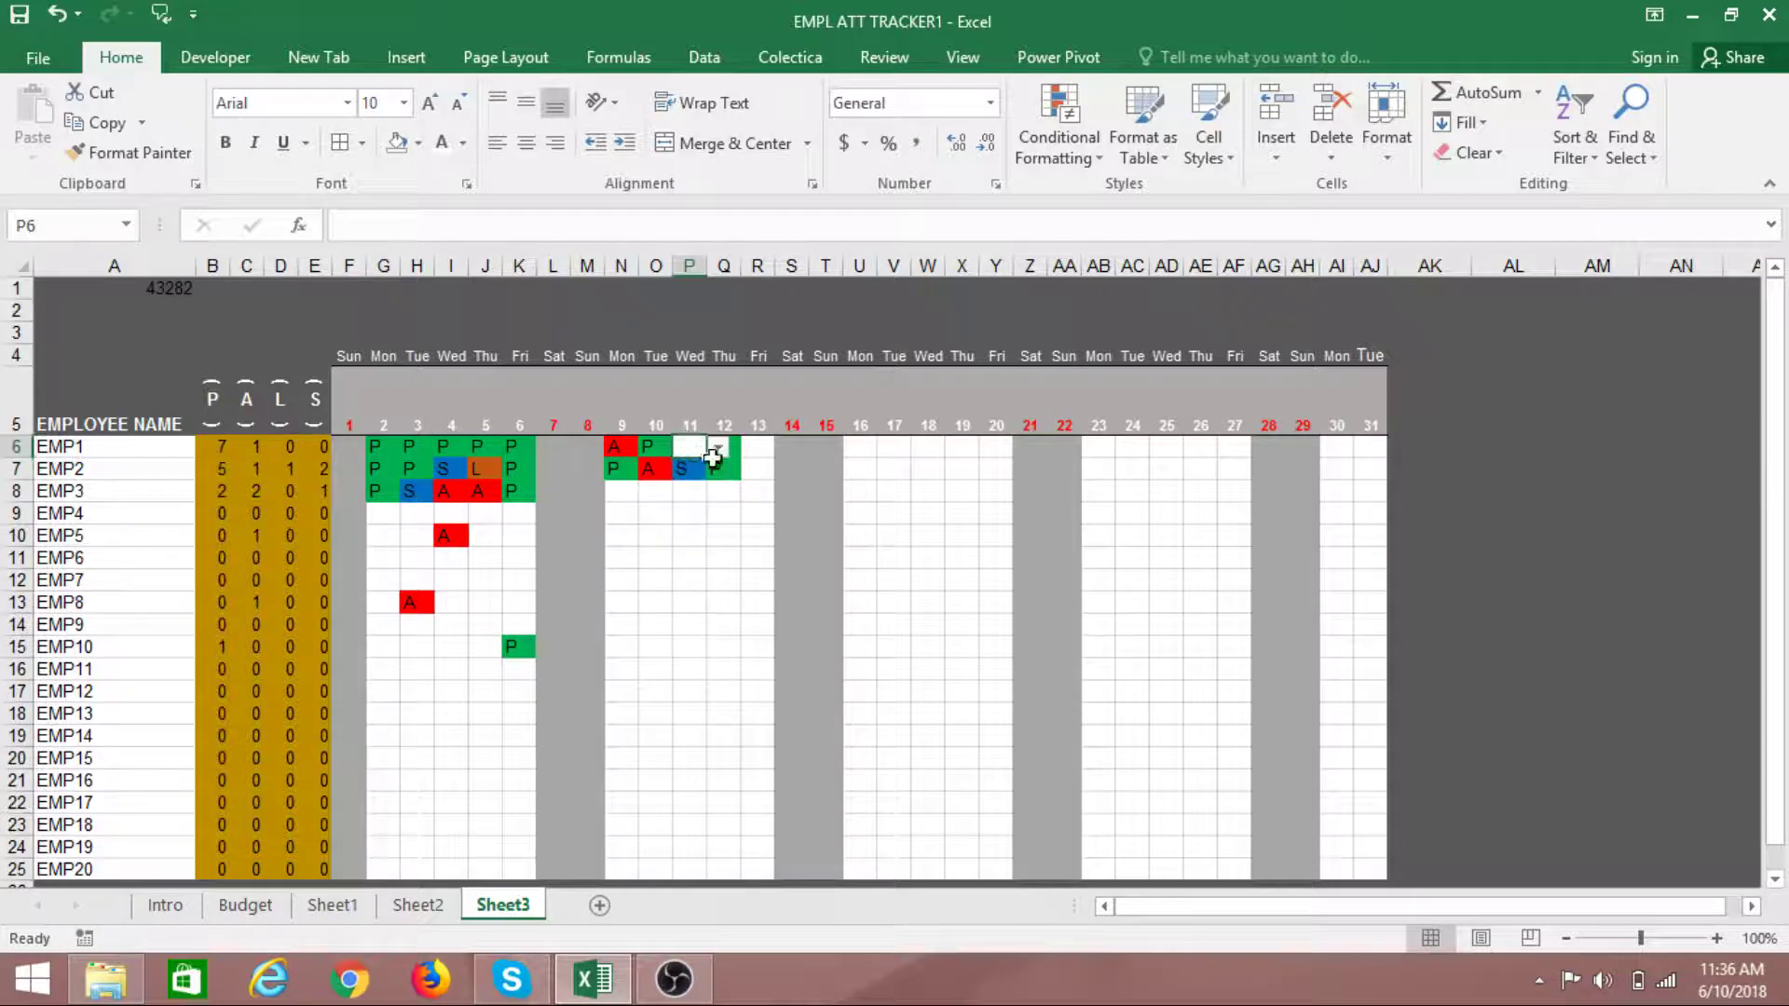
left_click(716, 454)
left_click(703, 504)
left_click(719, 556)
Mark day 13 with P for EMP1 in cell R6 and for EMP2 in cell R7, choosing from the validation list
left_click(757, 446)
left_click(786, 447)
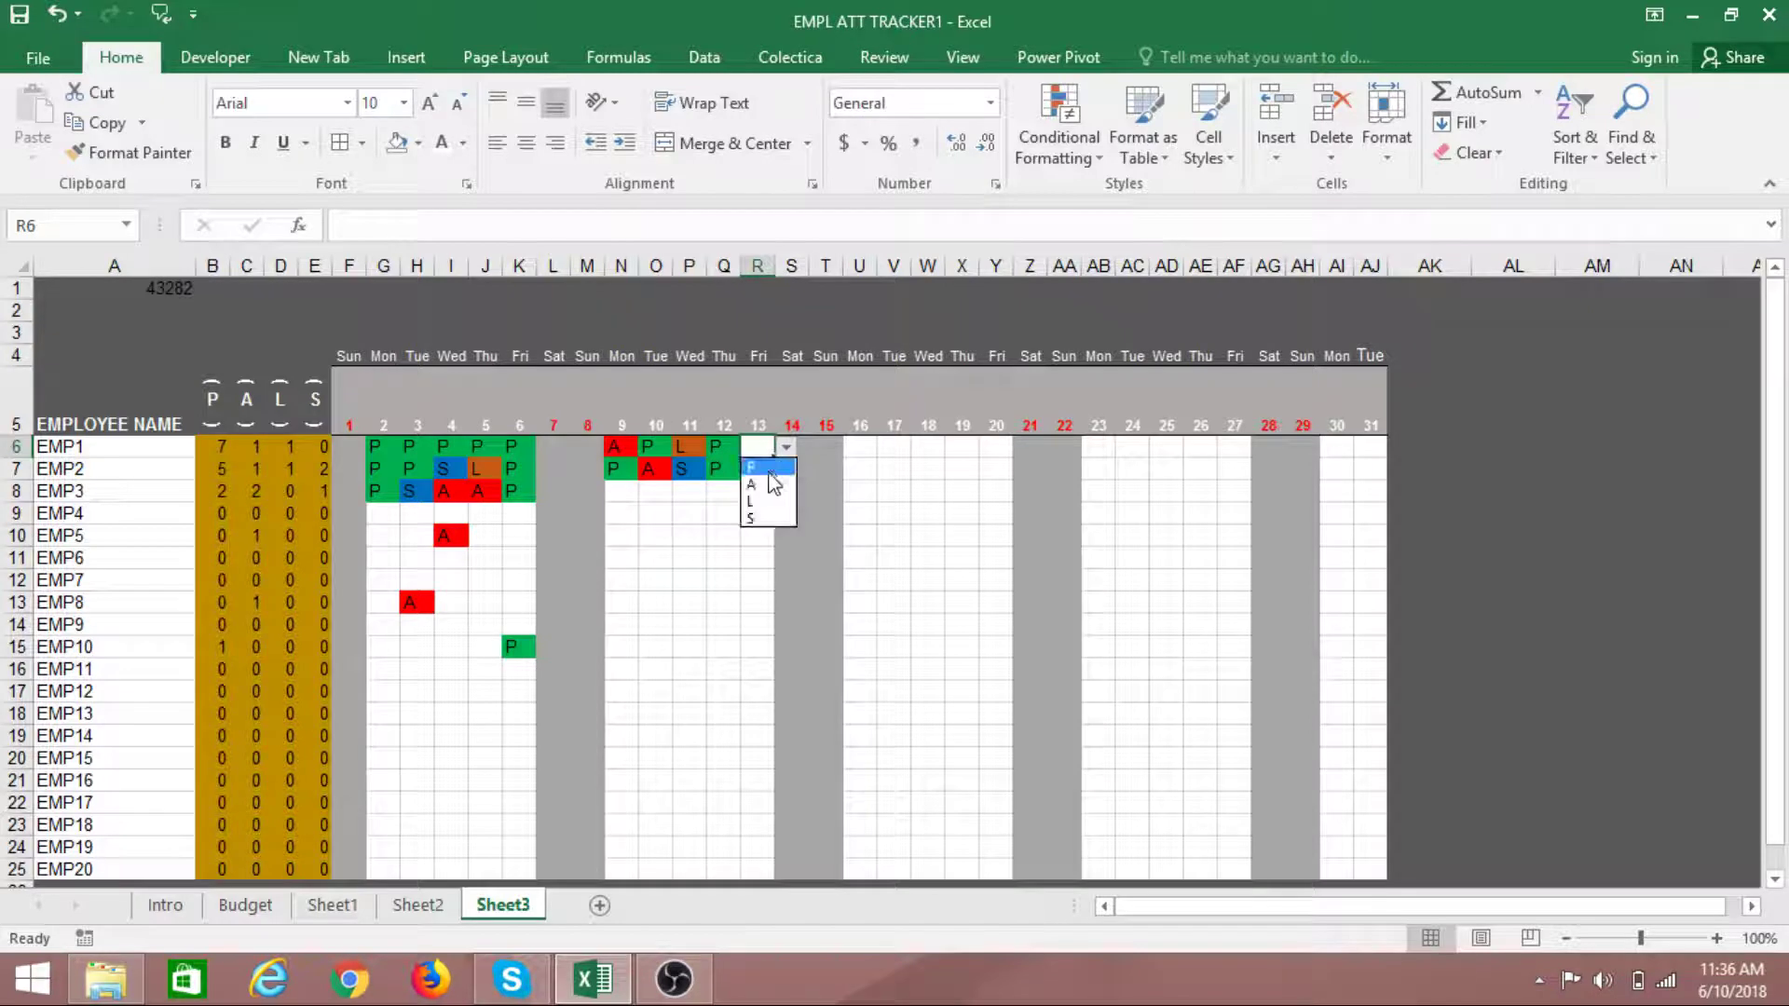
left_click(766, 472)
left_click(765, 473)
left_click(787, 469)
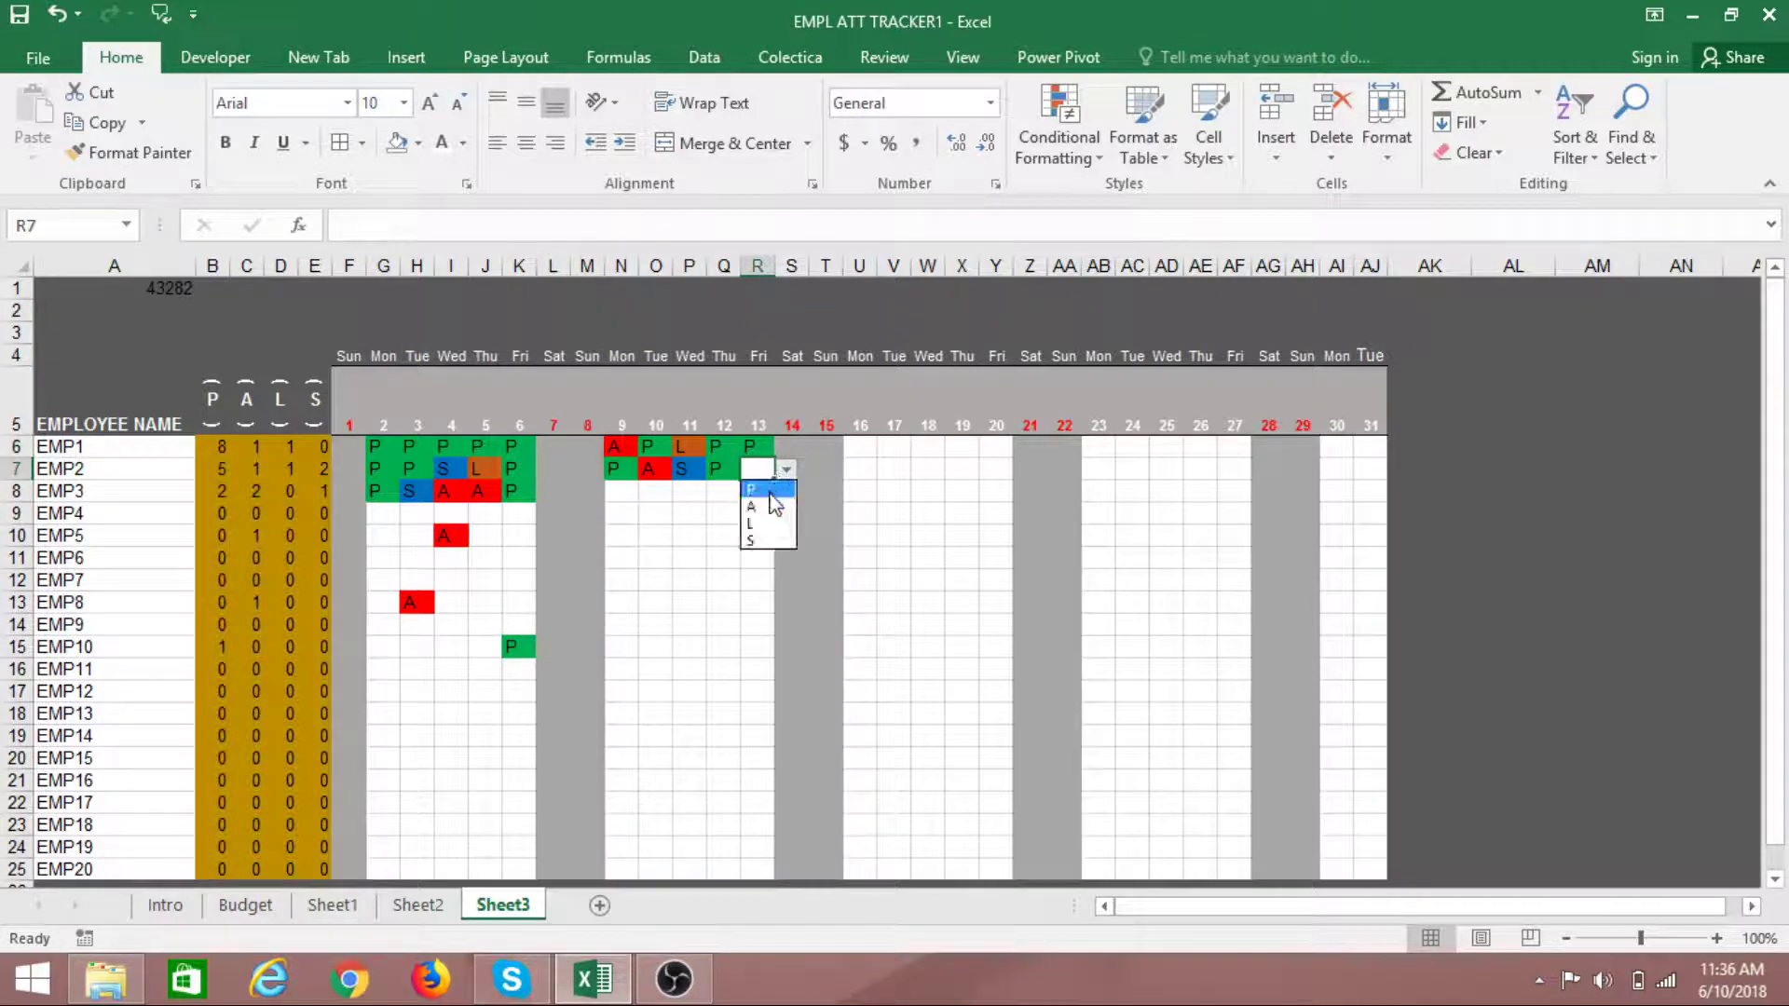
left_click(770, 491)
left_click(727, 533)
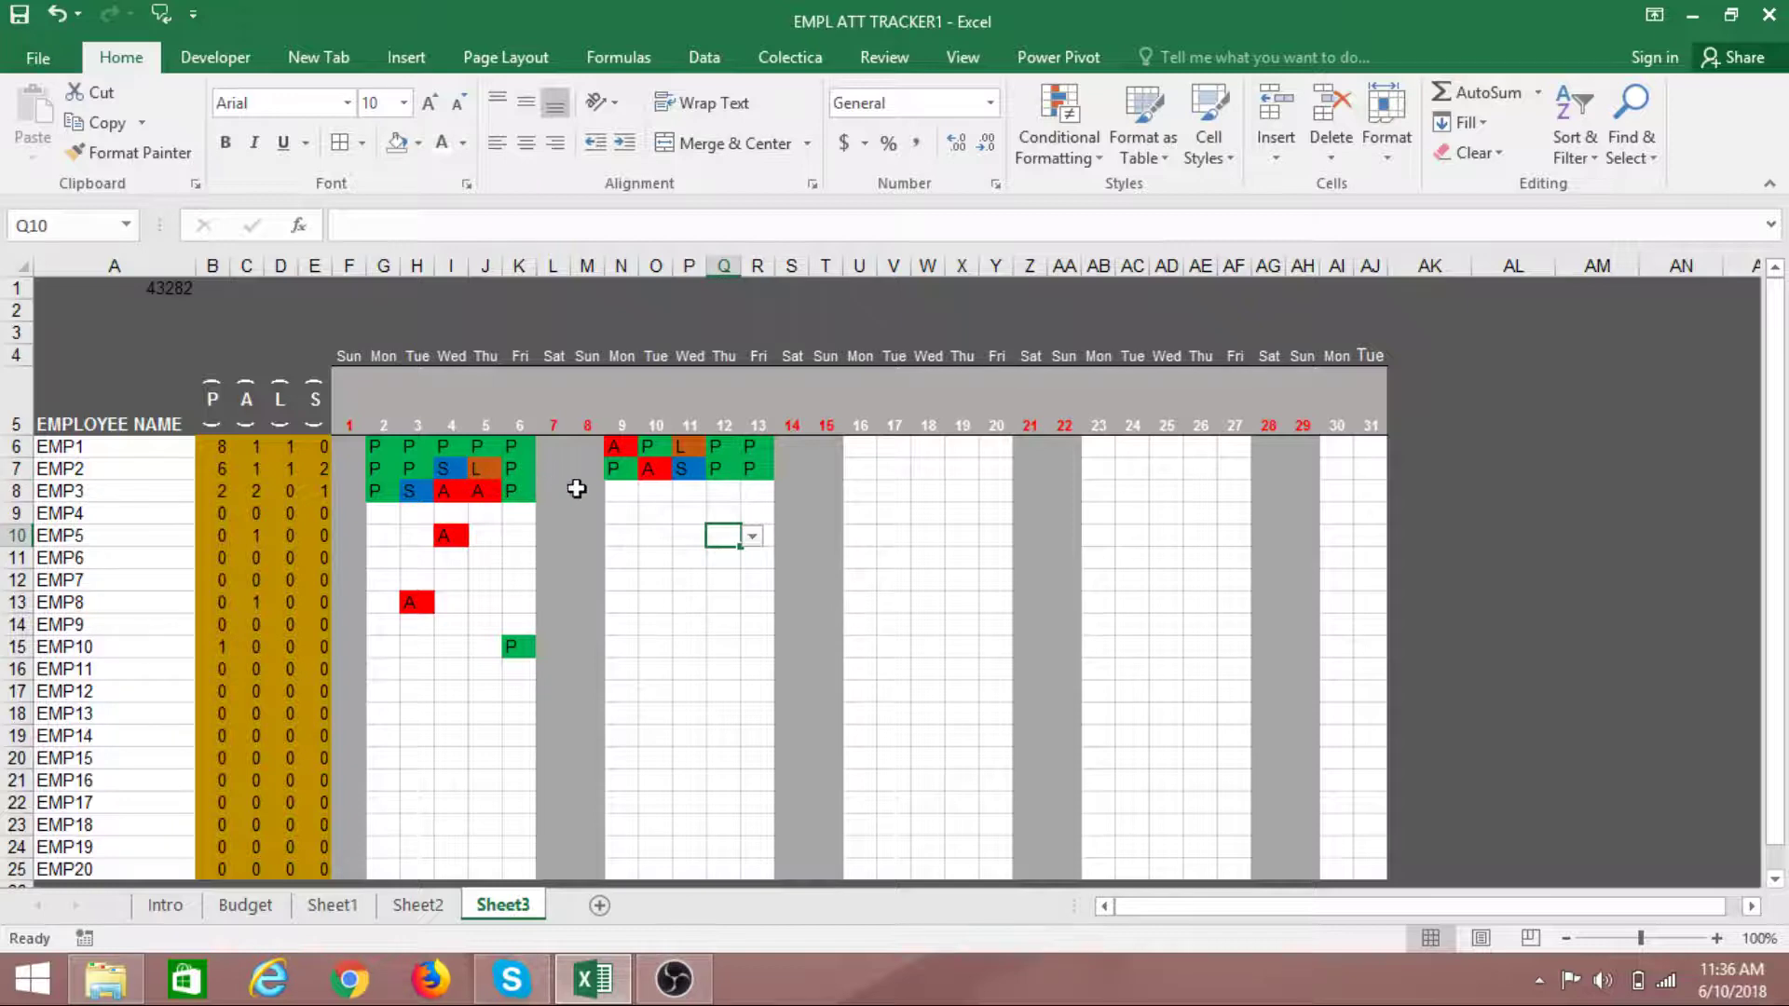
Select the EMP1 and EMP2 entries from cell G6 and fill them across the rest of the month to column AJ
left_click_drag(392, 449, 813, 476)
left_click(714, 494)
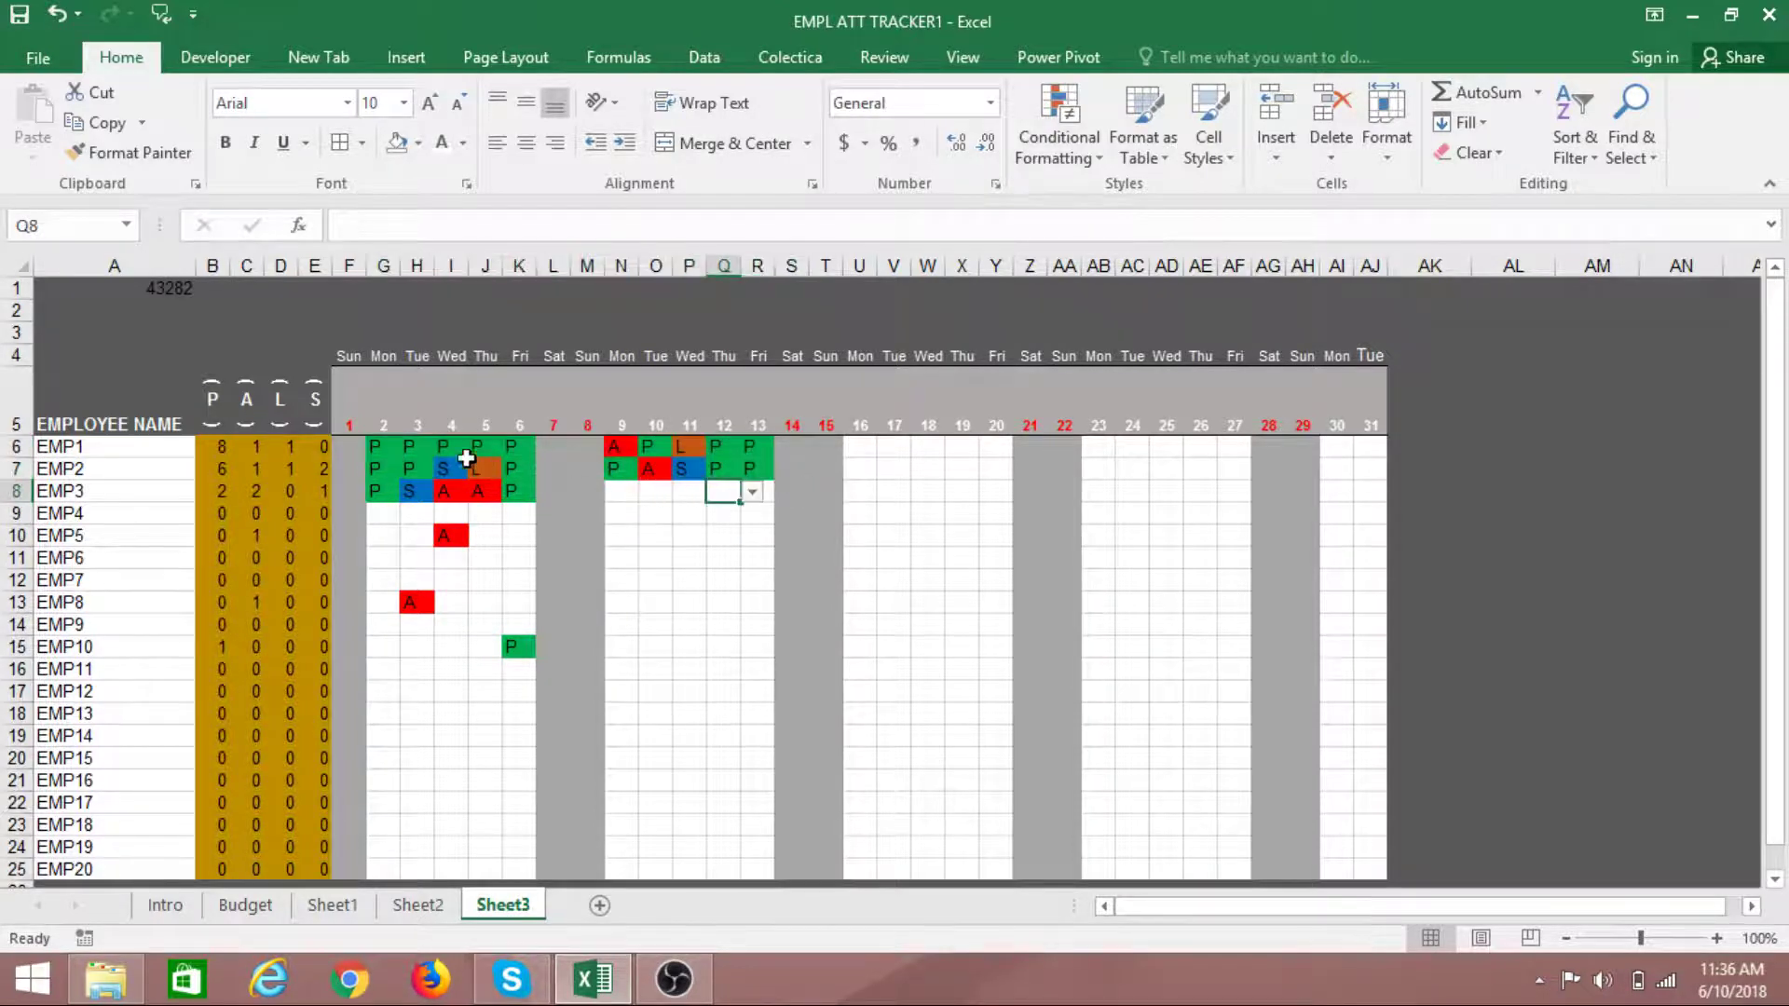
left_click_drag(379, 451, 1385, 824)
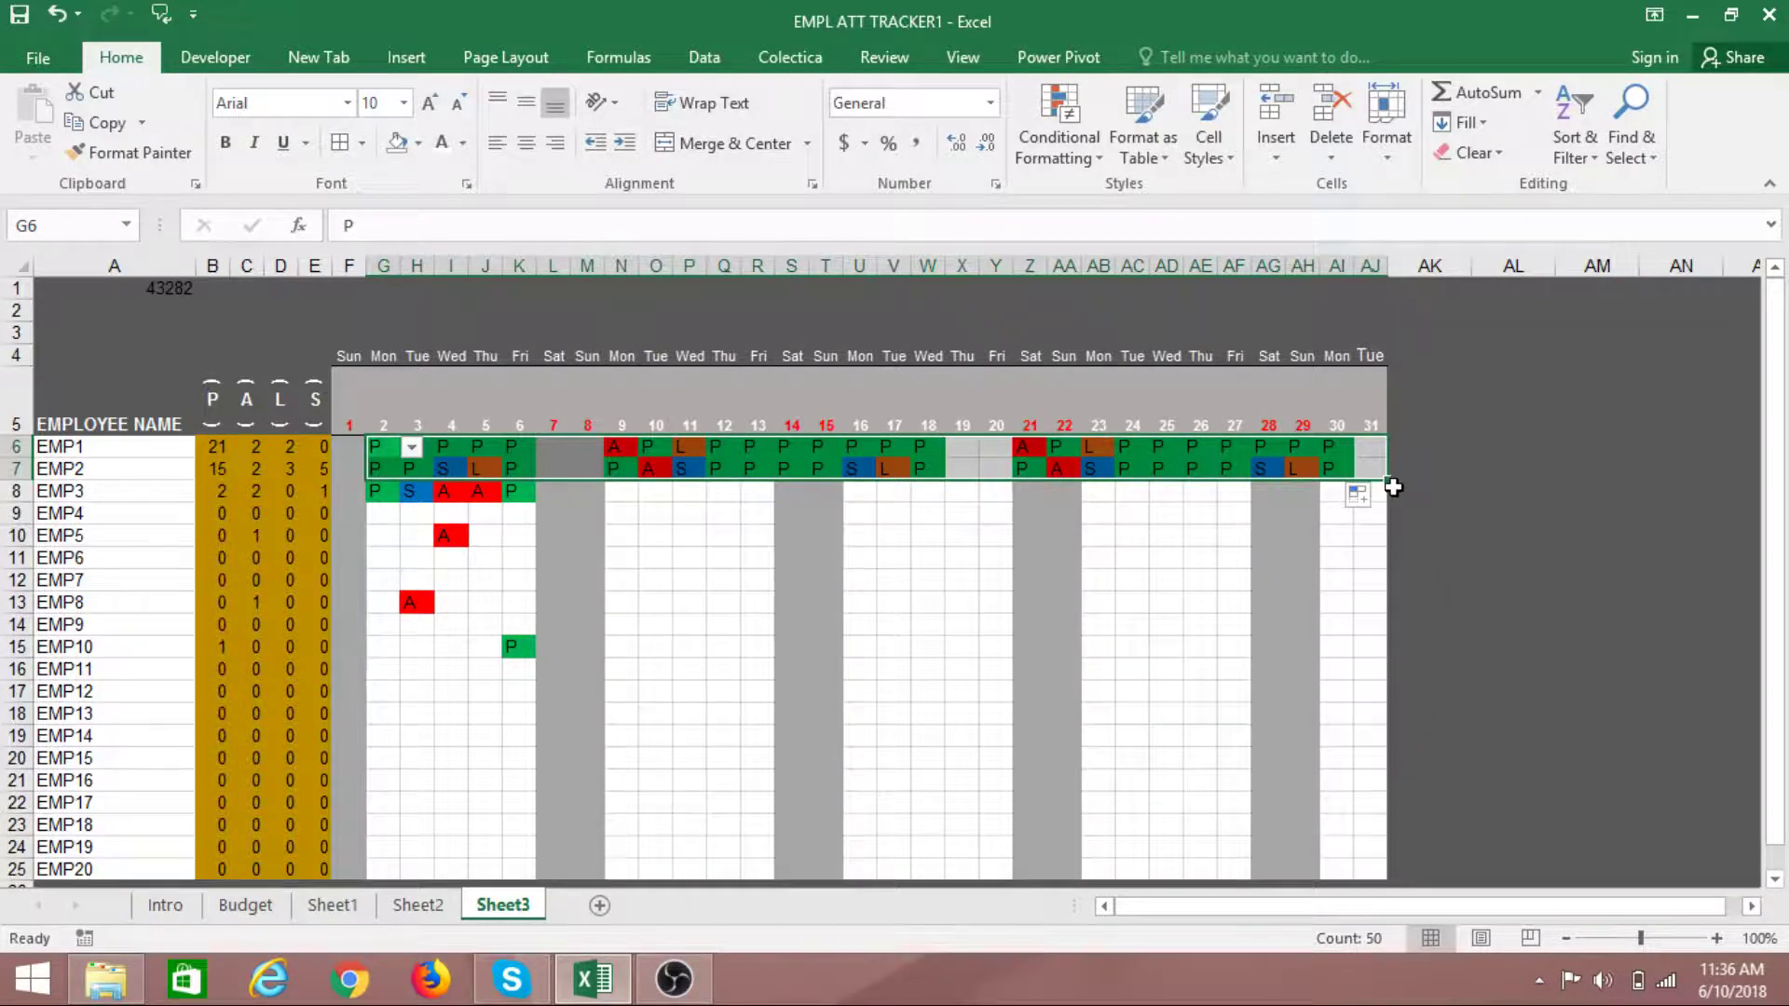
left_click(1371, 558)
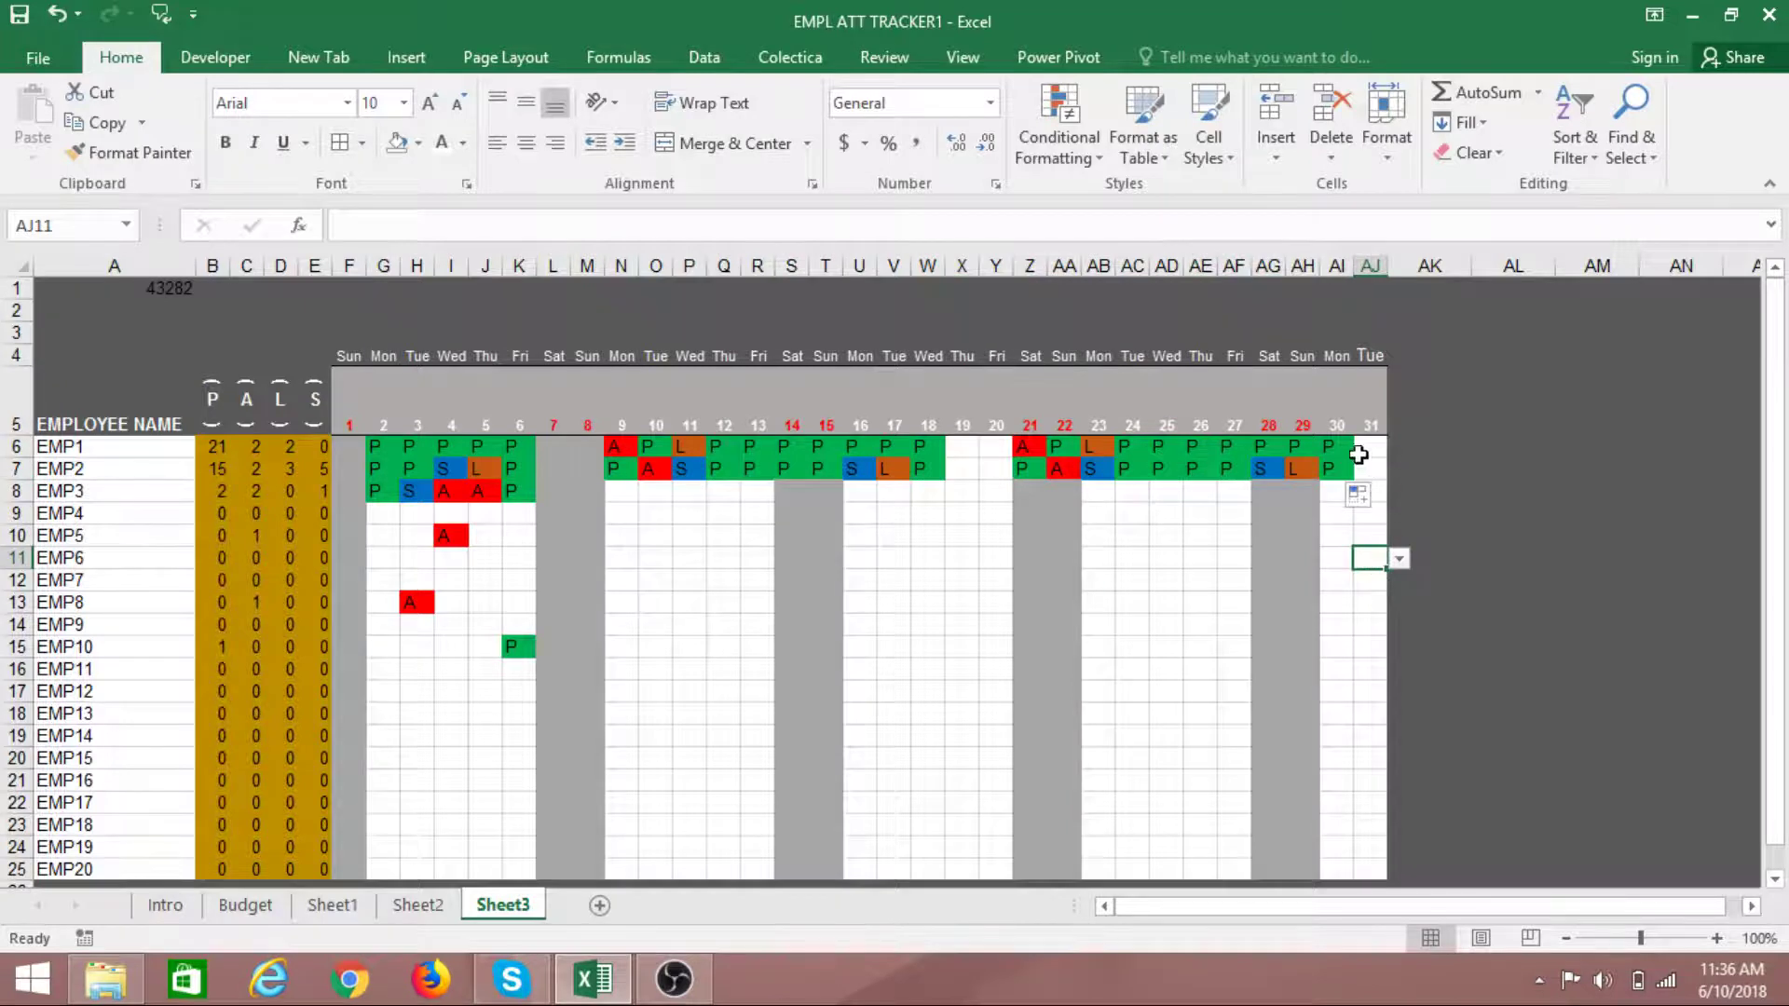
Fill the day 30 P entries of EMP1 and EMP2 across to day 31 in cells AJ6:AJ7
left_click_drag(1336, 447, 1371, 486)
left_click(1332, 619)
left_click(1375, 465)
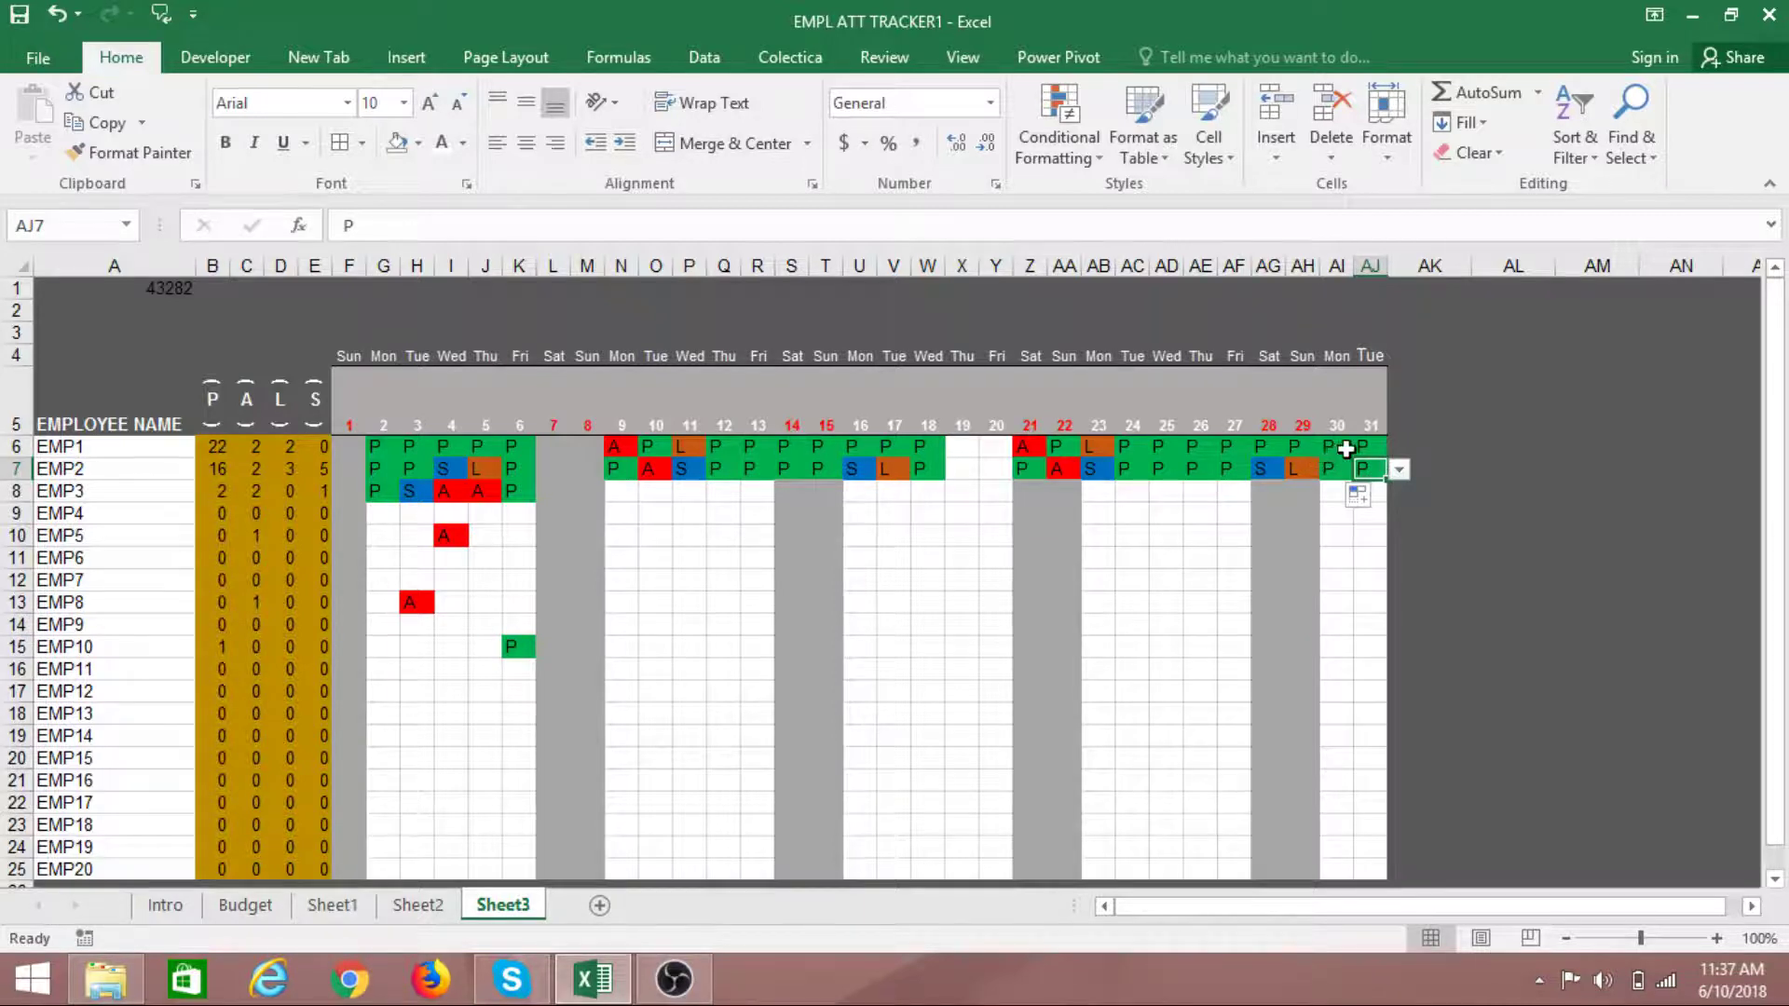
Try filling the P entries of days 30 and 31 in AI6:AJ7 down to EMP18, and undo the fill
left_click_drag(1332, 446, 1363, 466)
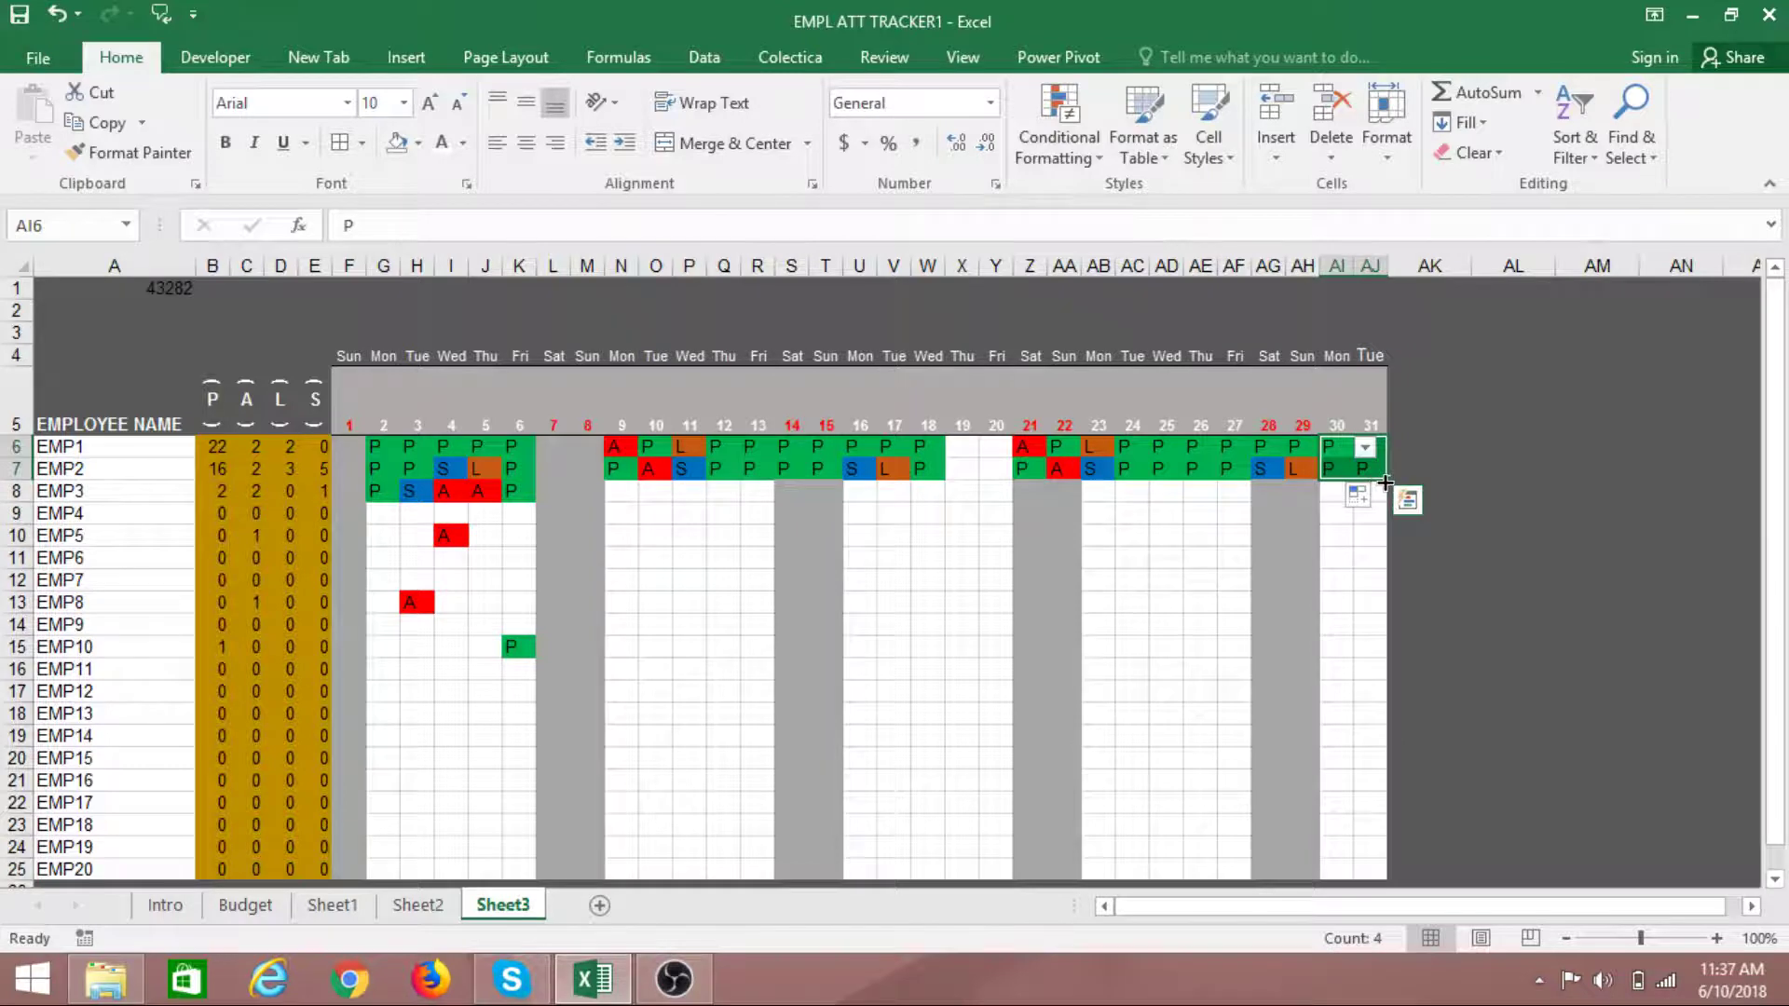
left_click_drag(1382, 480, 1376, 827)
left_click(1500, 669)
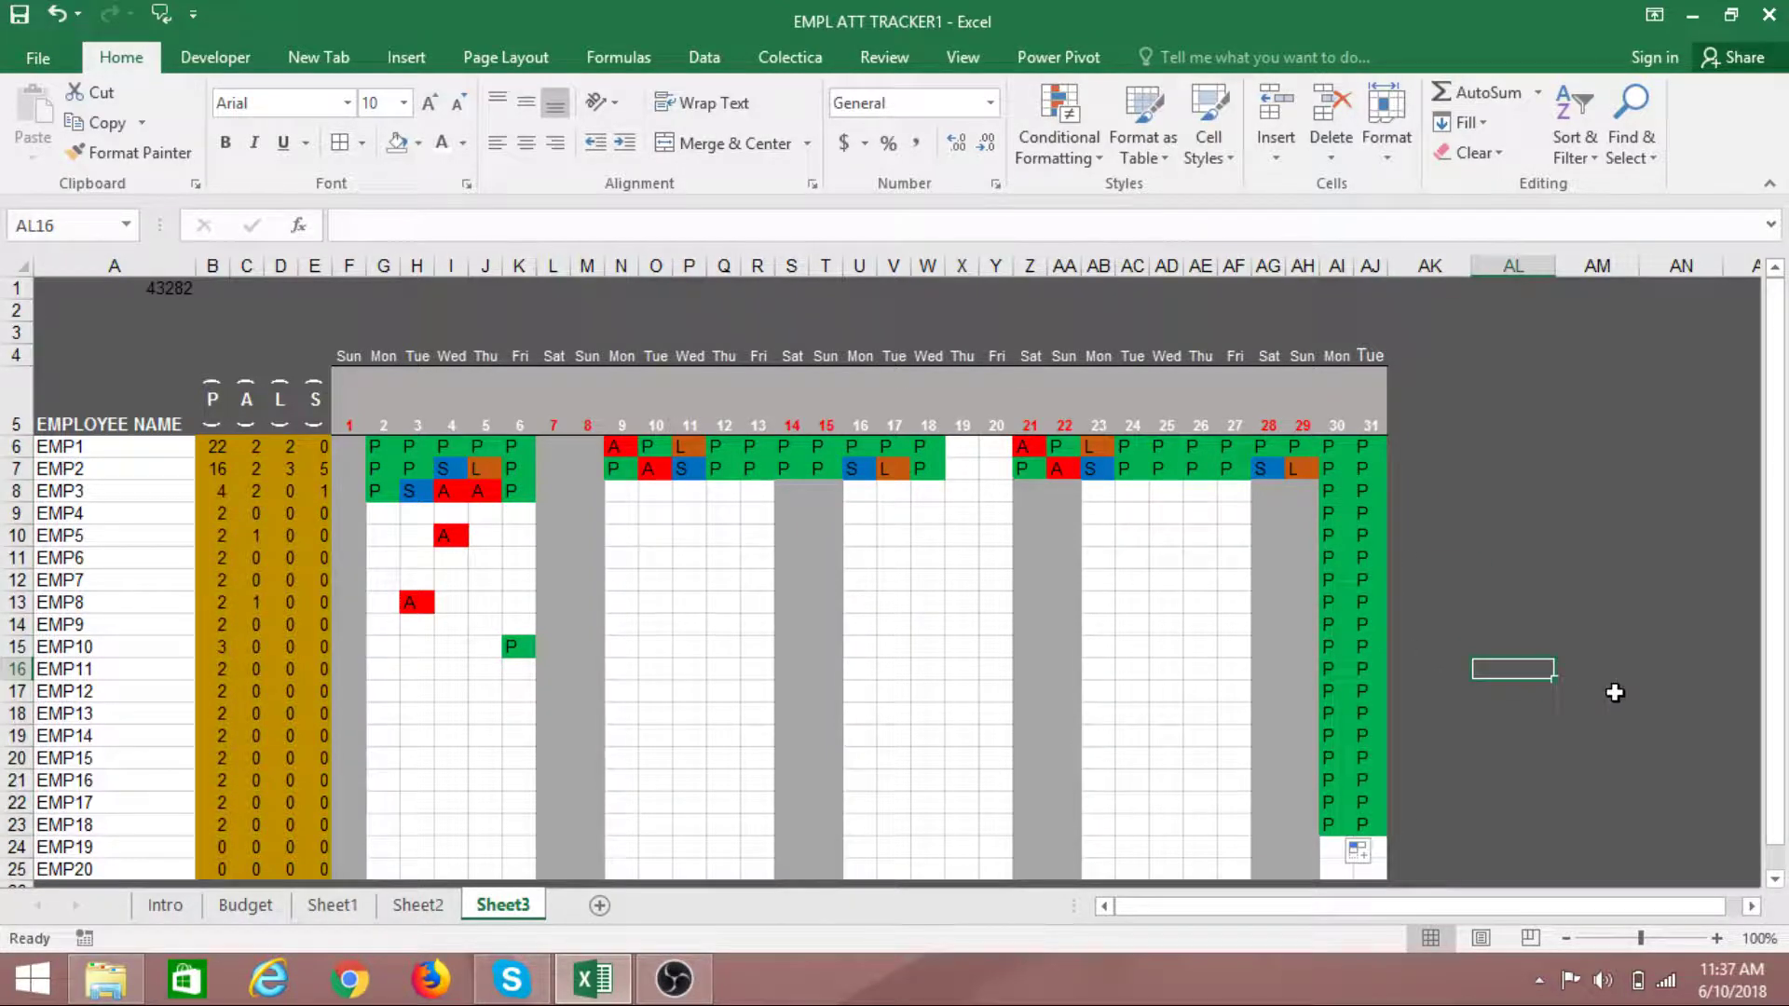
key("ctrl+z")
left_click(1596, 653)
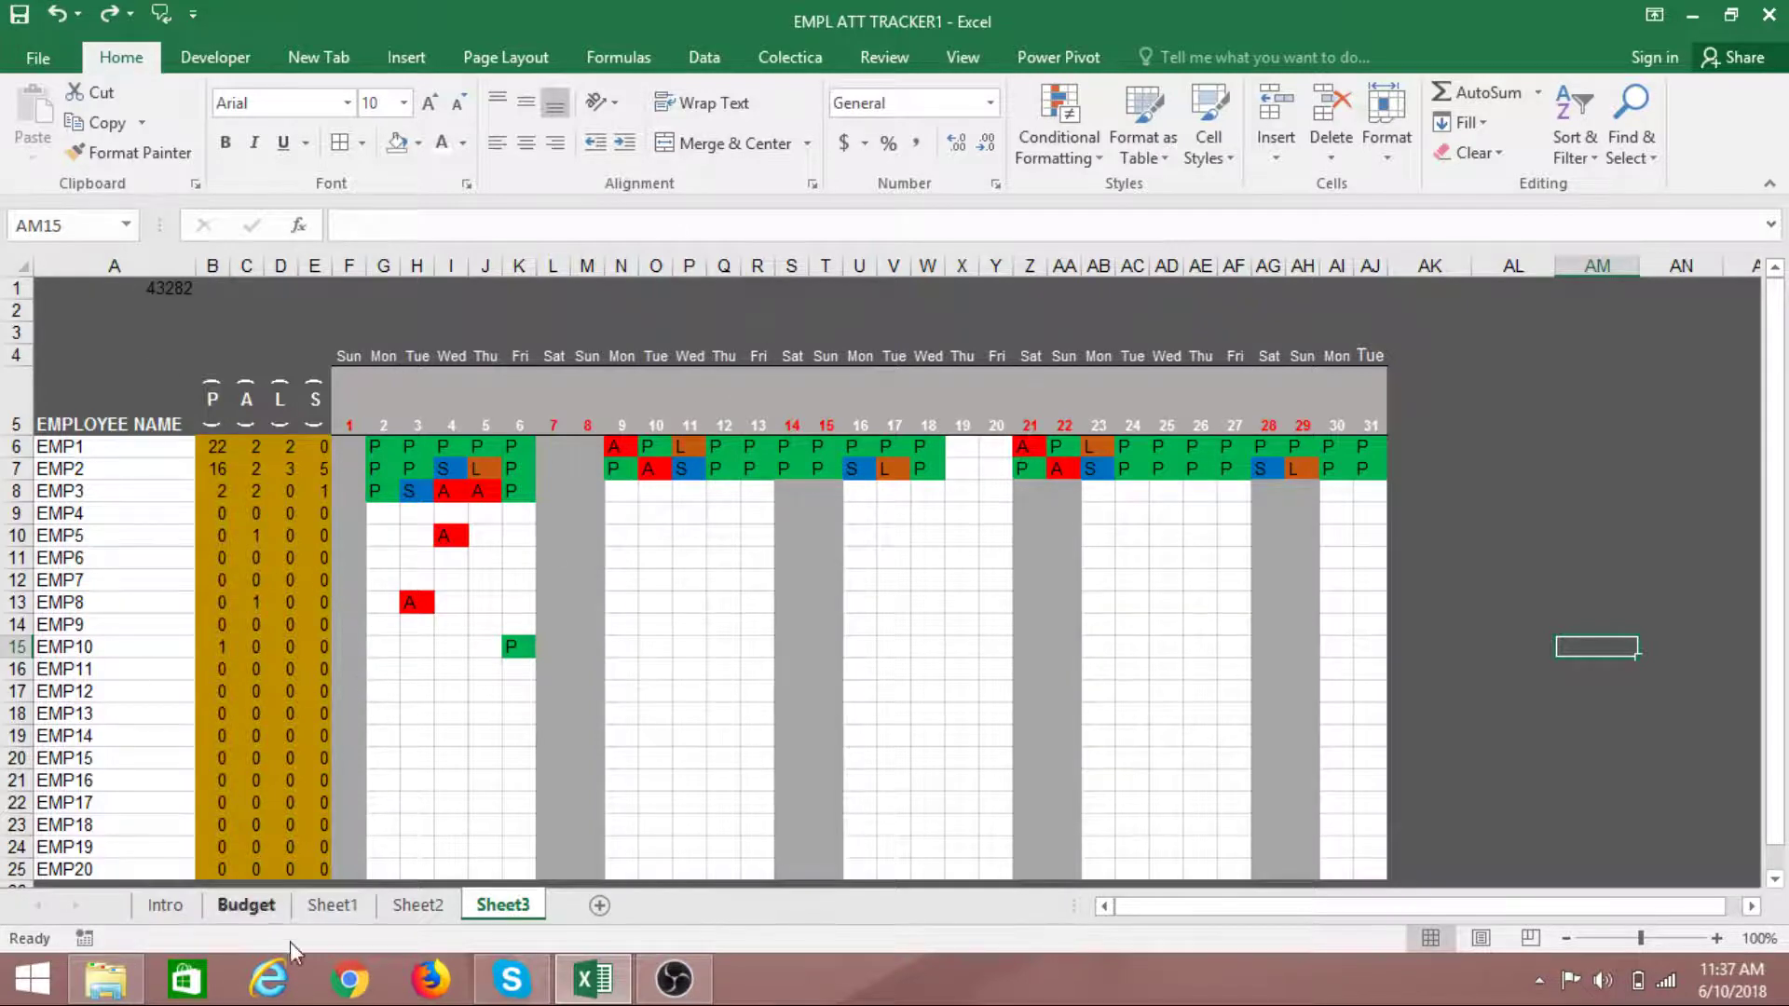
After checking the title banner on Sheet2, draw a rounded rectangle about 8.29" wide and 0.41" high above the weekday headers on Sheet3
left_click(418, 905)
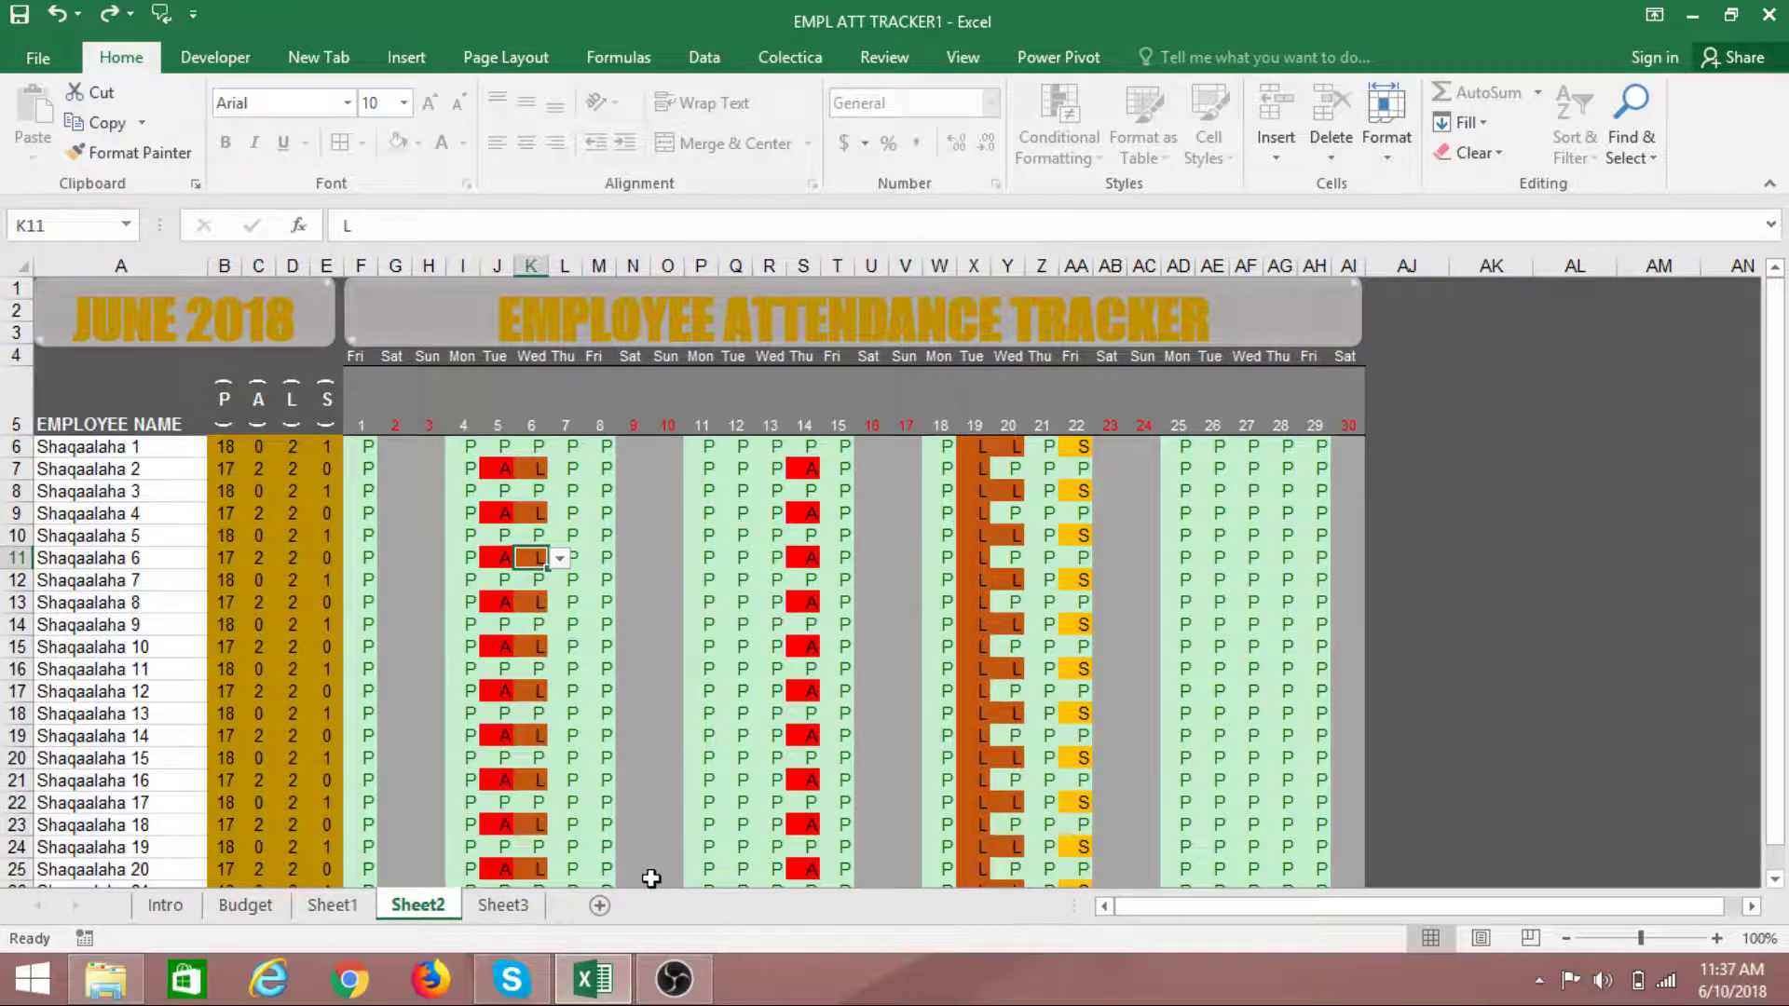
left_click(503, 903)
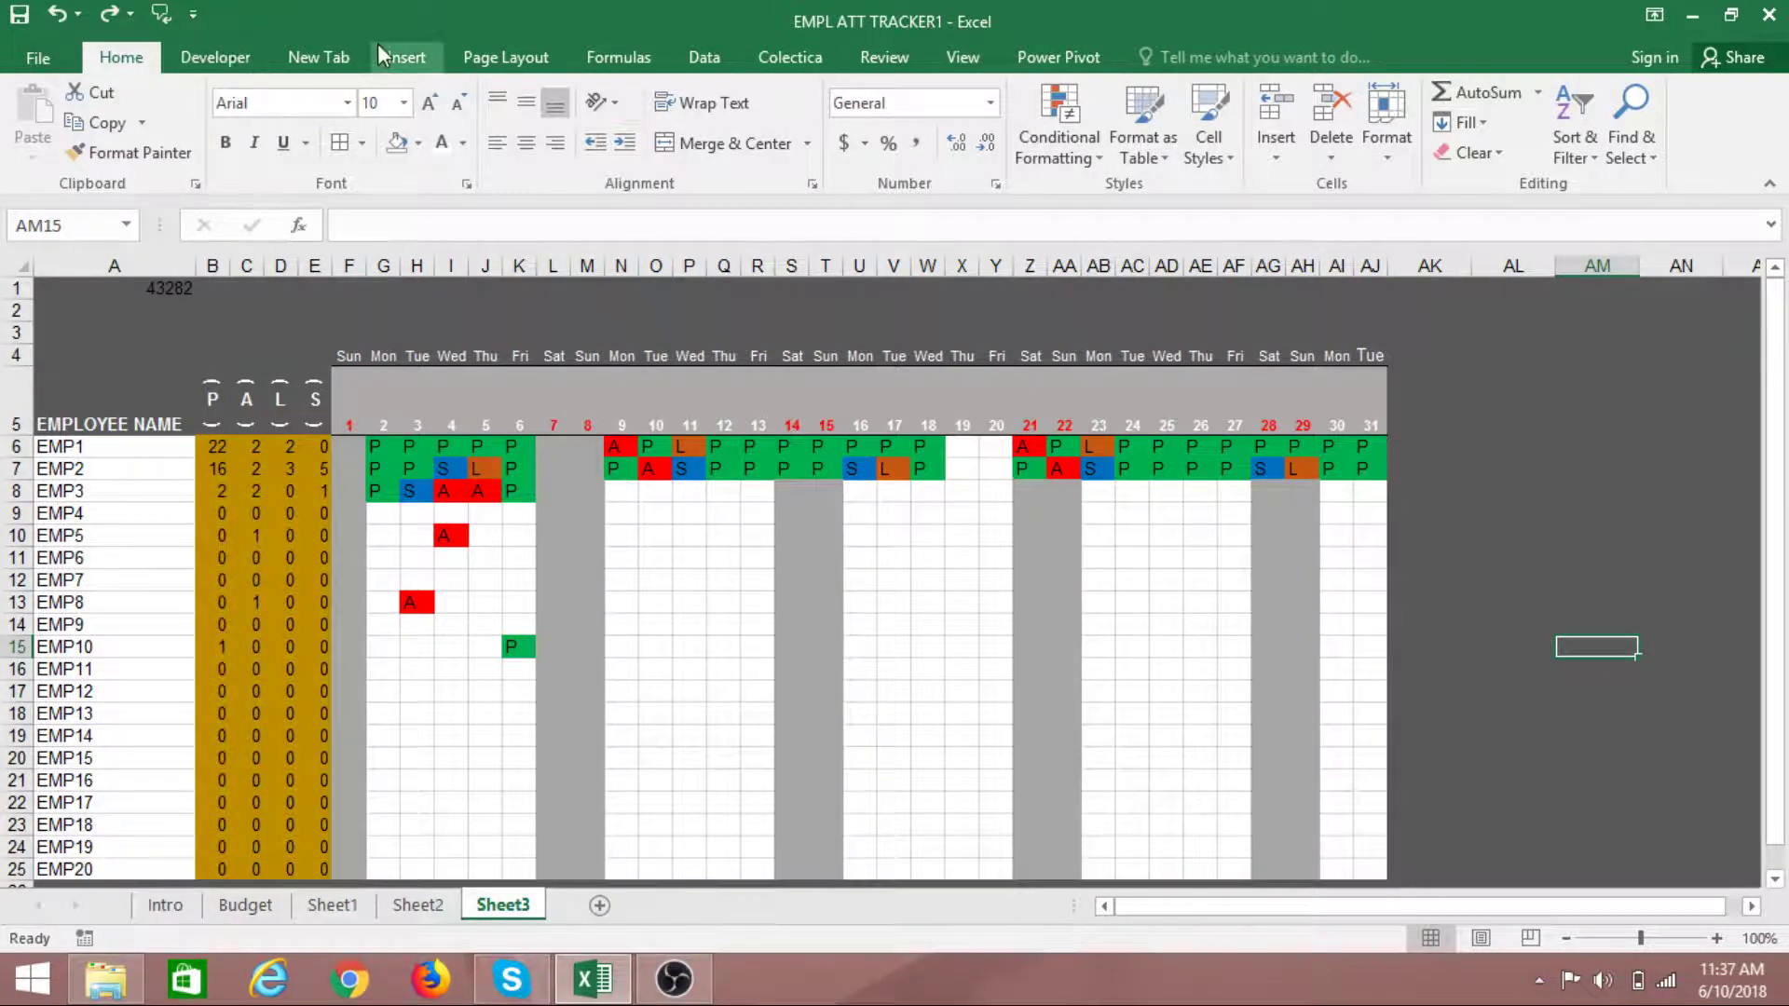
left_click(407, 58)
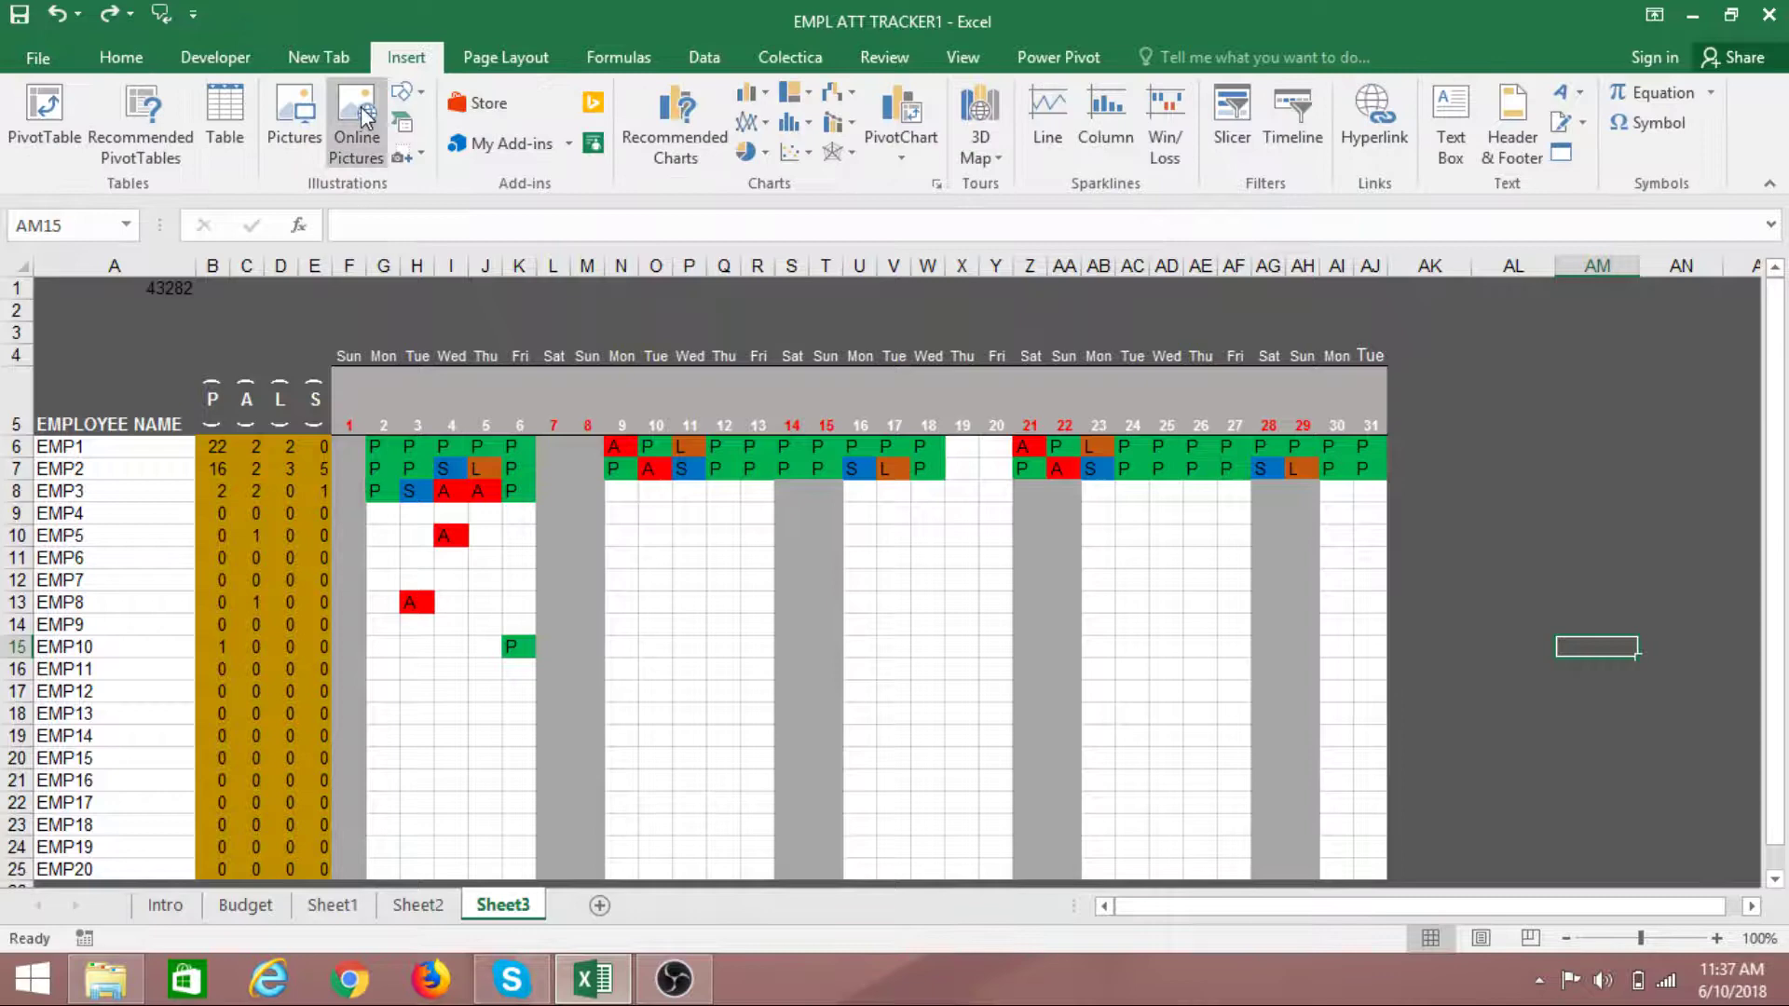
left_click(406, 92)
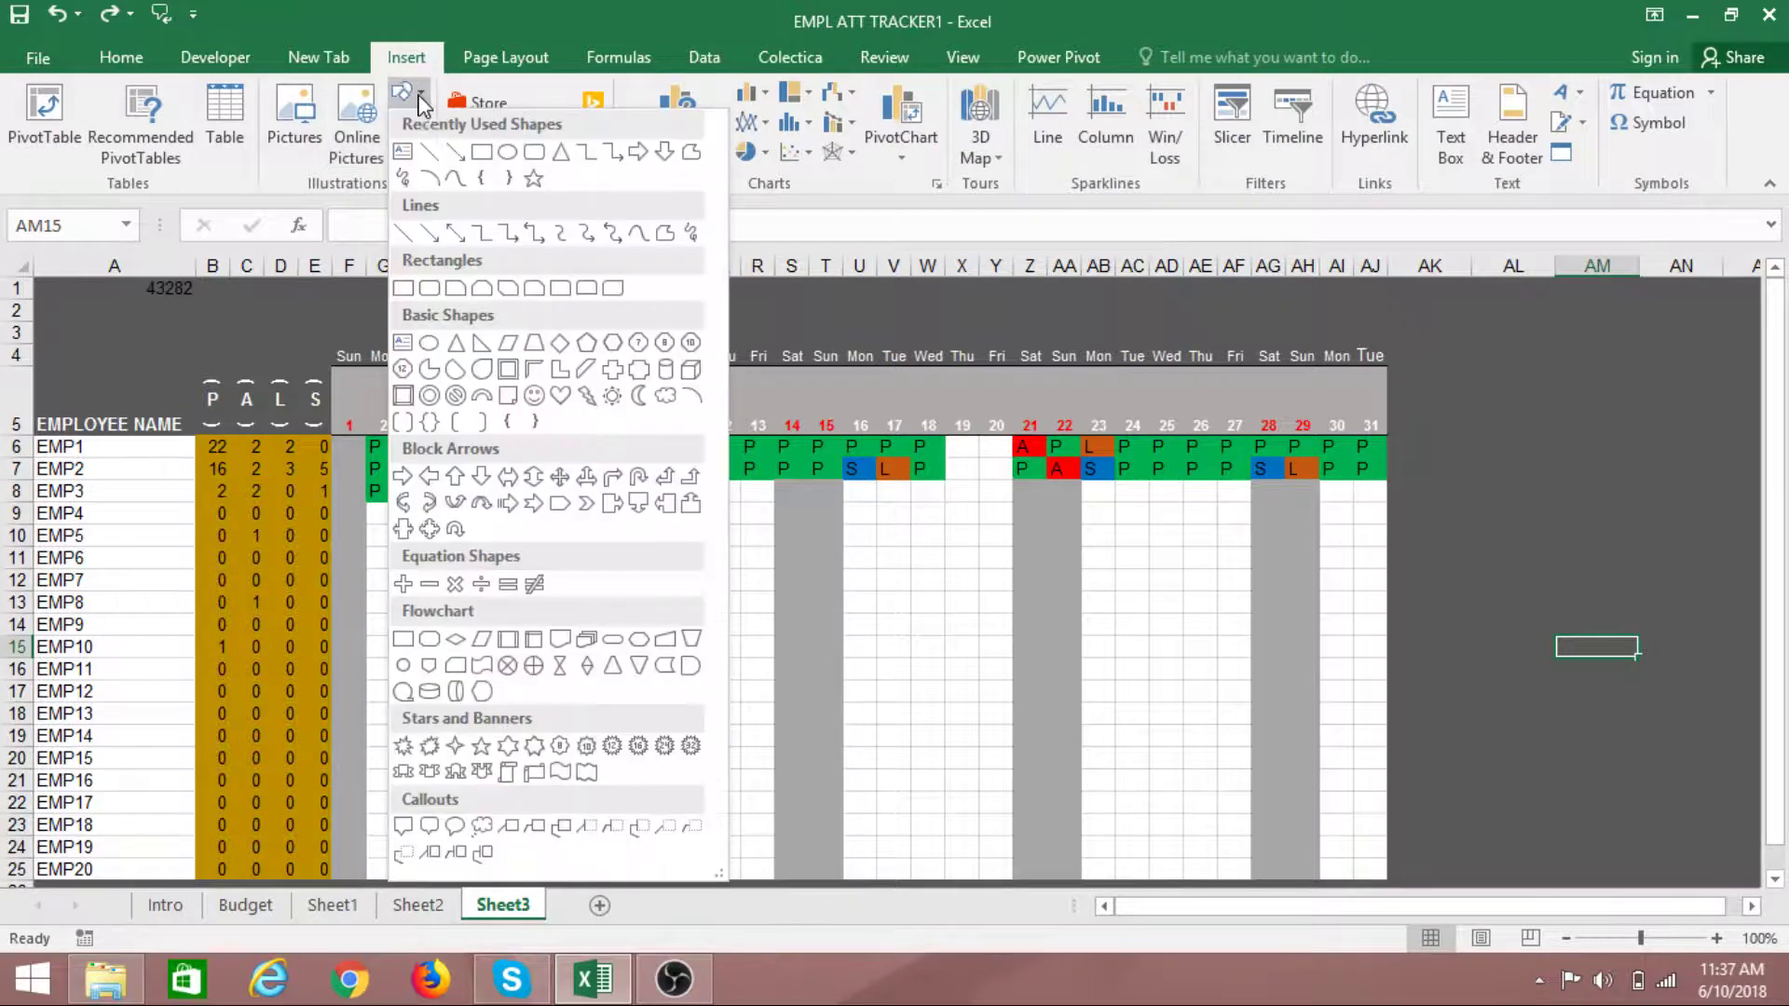
left_click(534, 153)
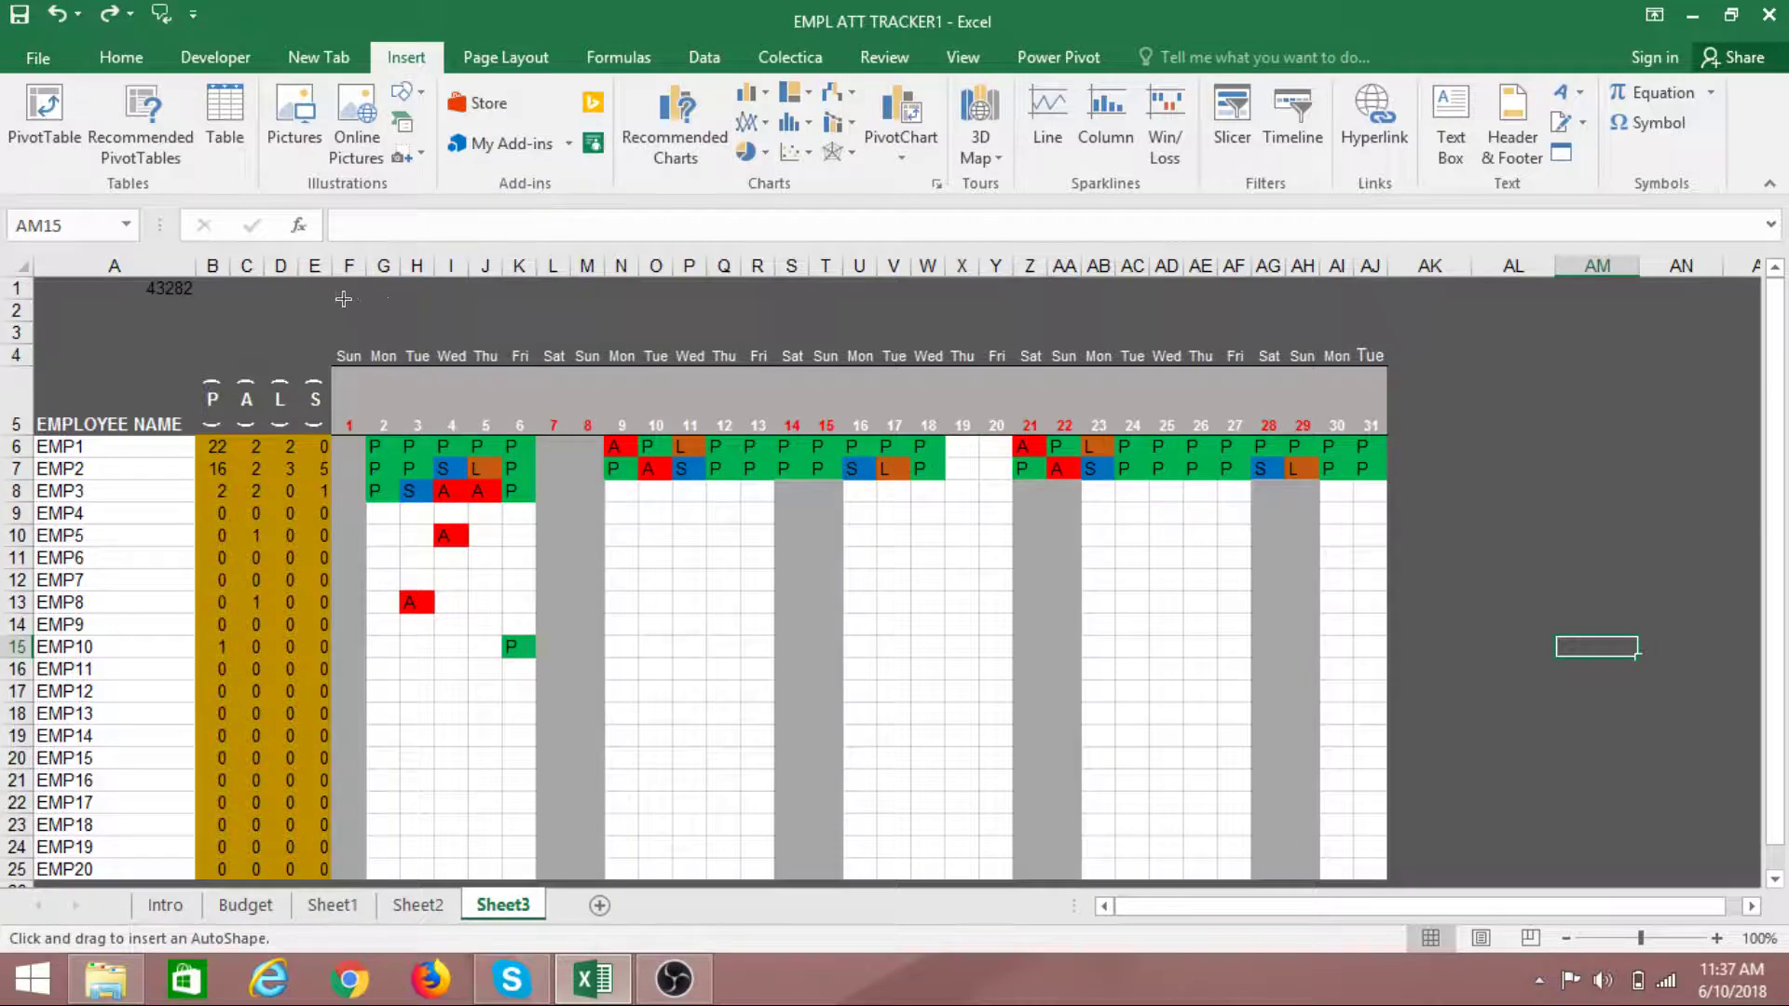
mouse_move(343, 298)
left_mouse_down()
mouse_move(1266, 288)
mouse_move(1389, 308)
mouse_move(1386, 349)
left_mouse_up()
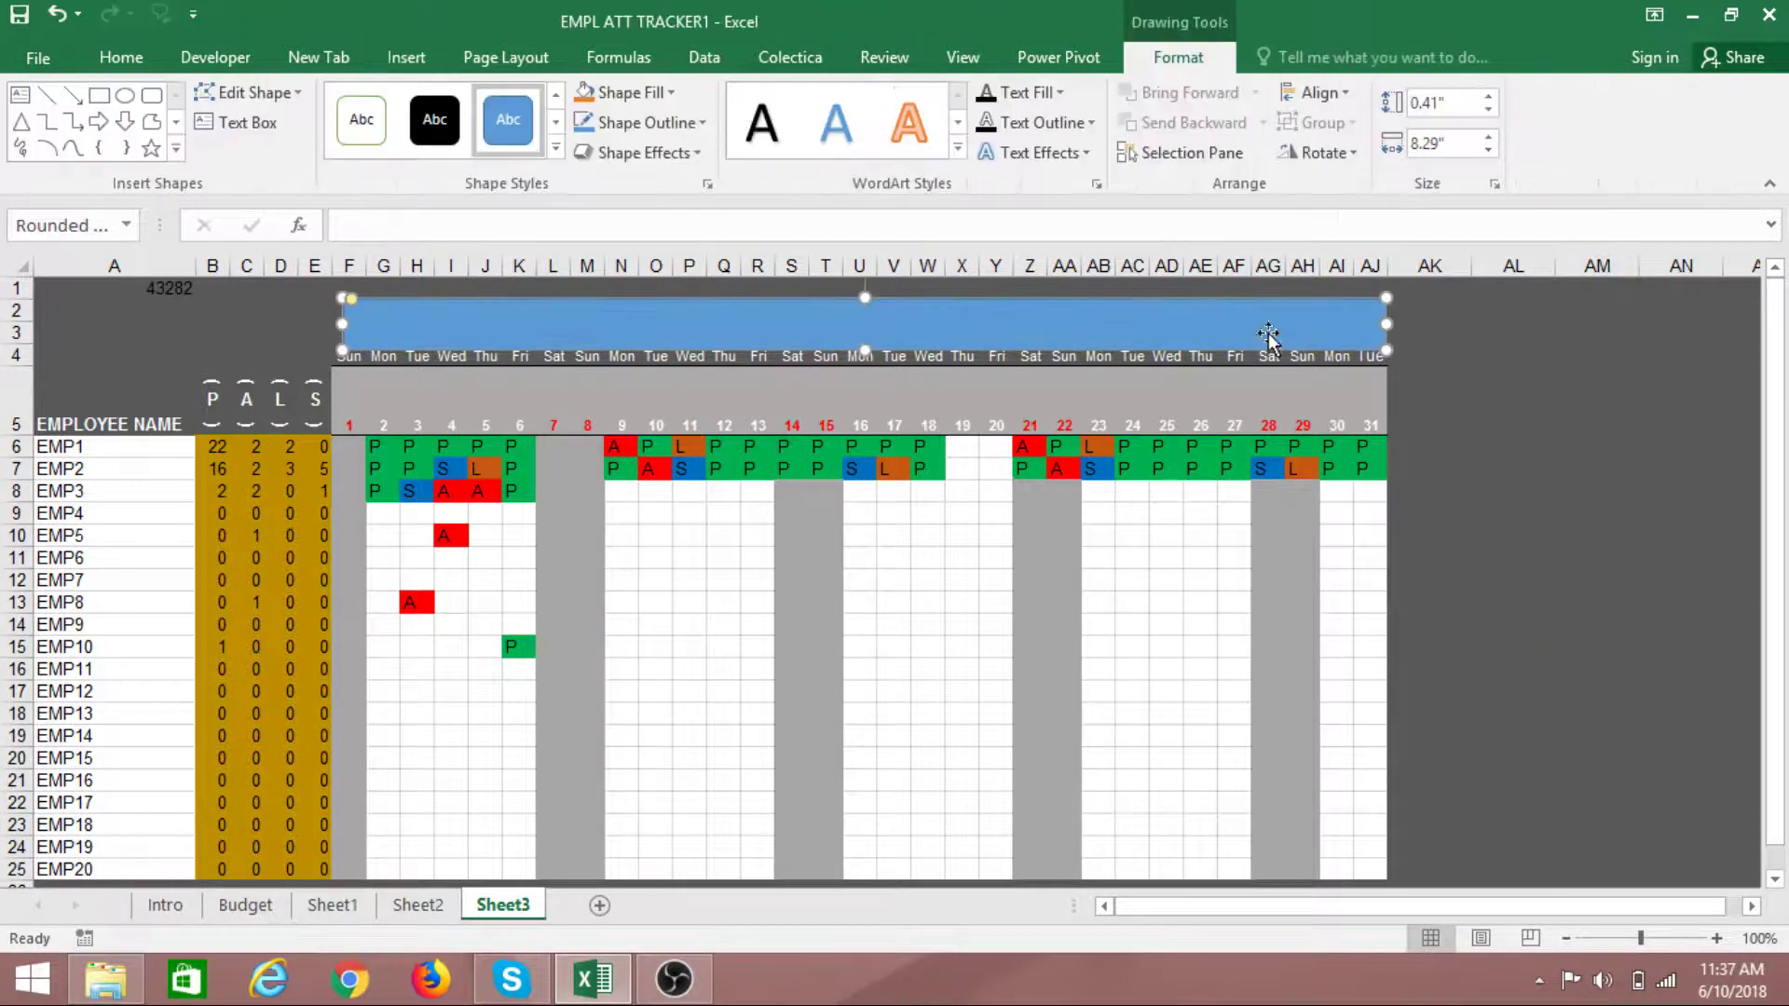
Resize the rounded rectangle to about 0.57" high and 8.37" wide so that it spans columns F to AJ above the weekdays
left_click_drag(858, 294, 859, 277)
left_click(1472, 356)
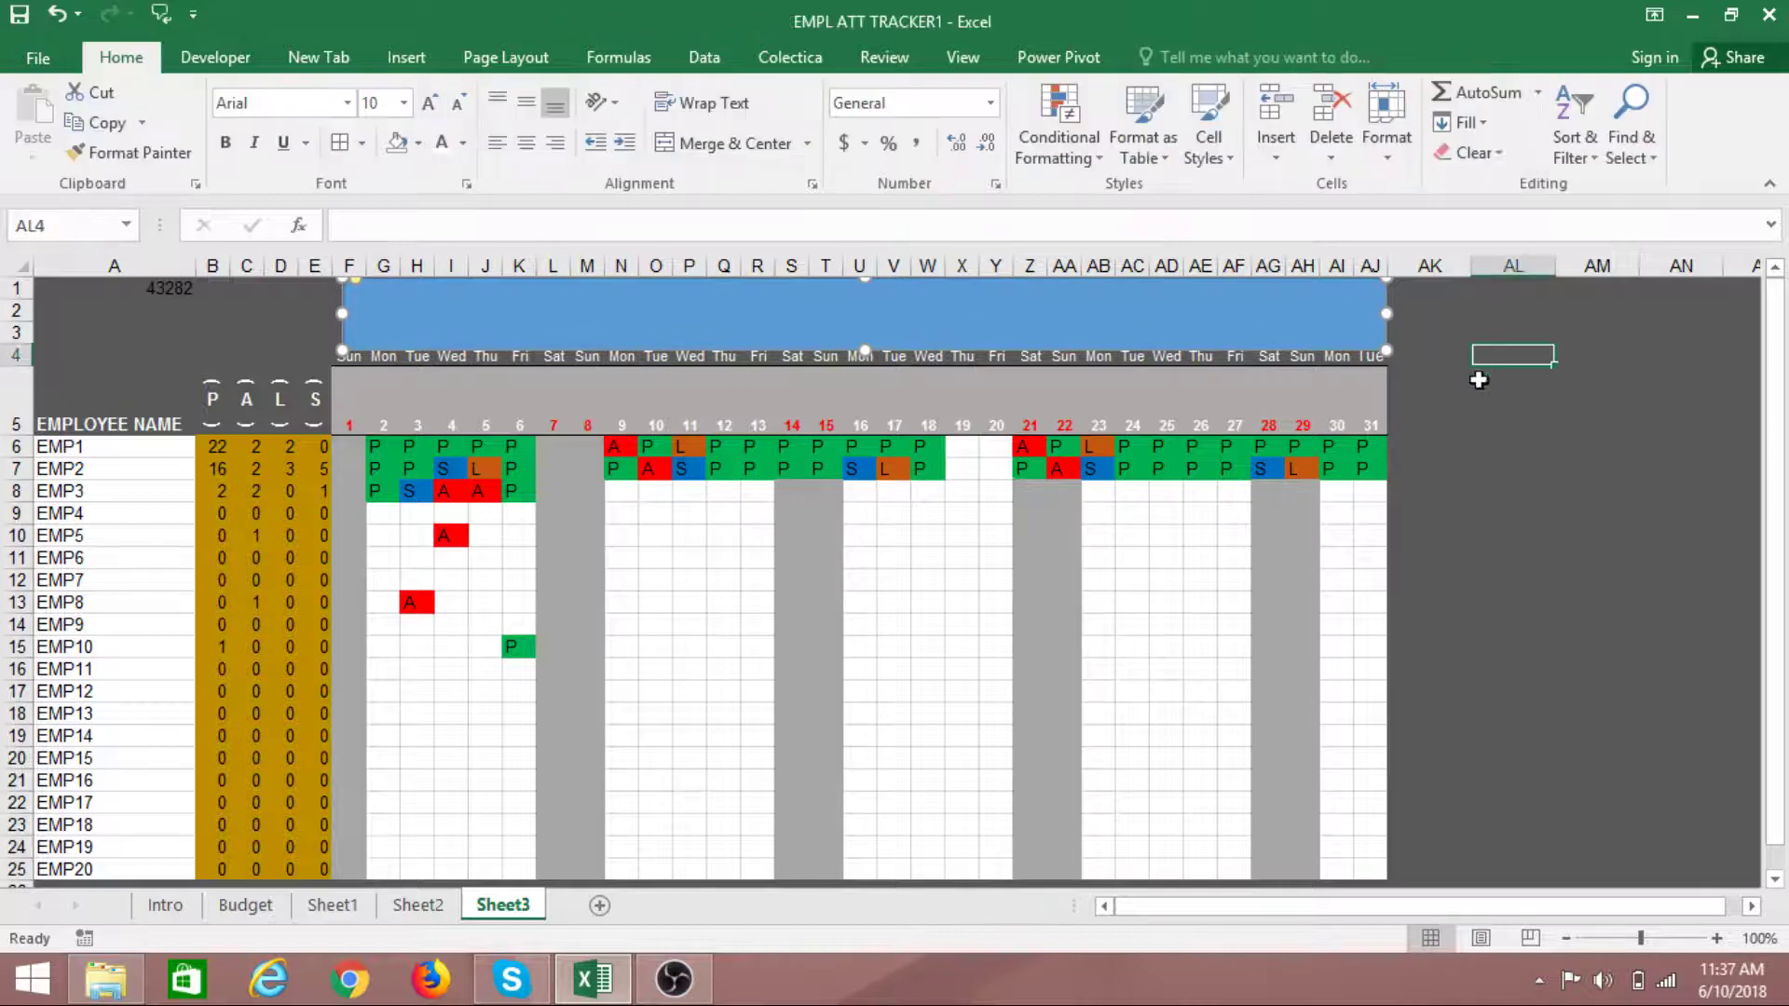
left_click(351, 327)
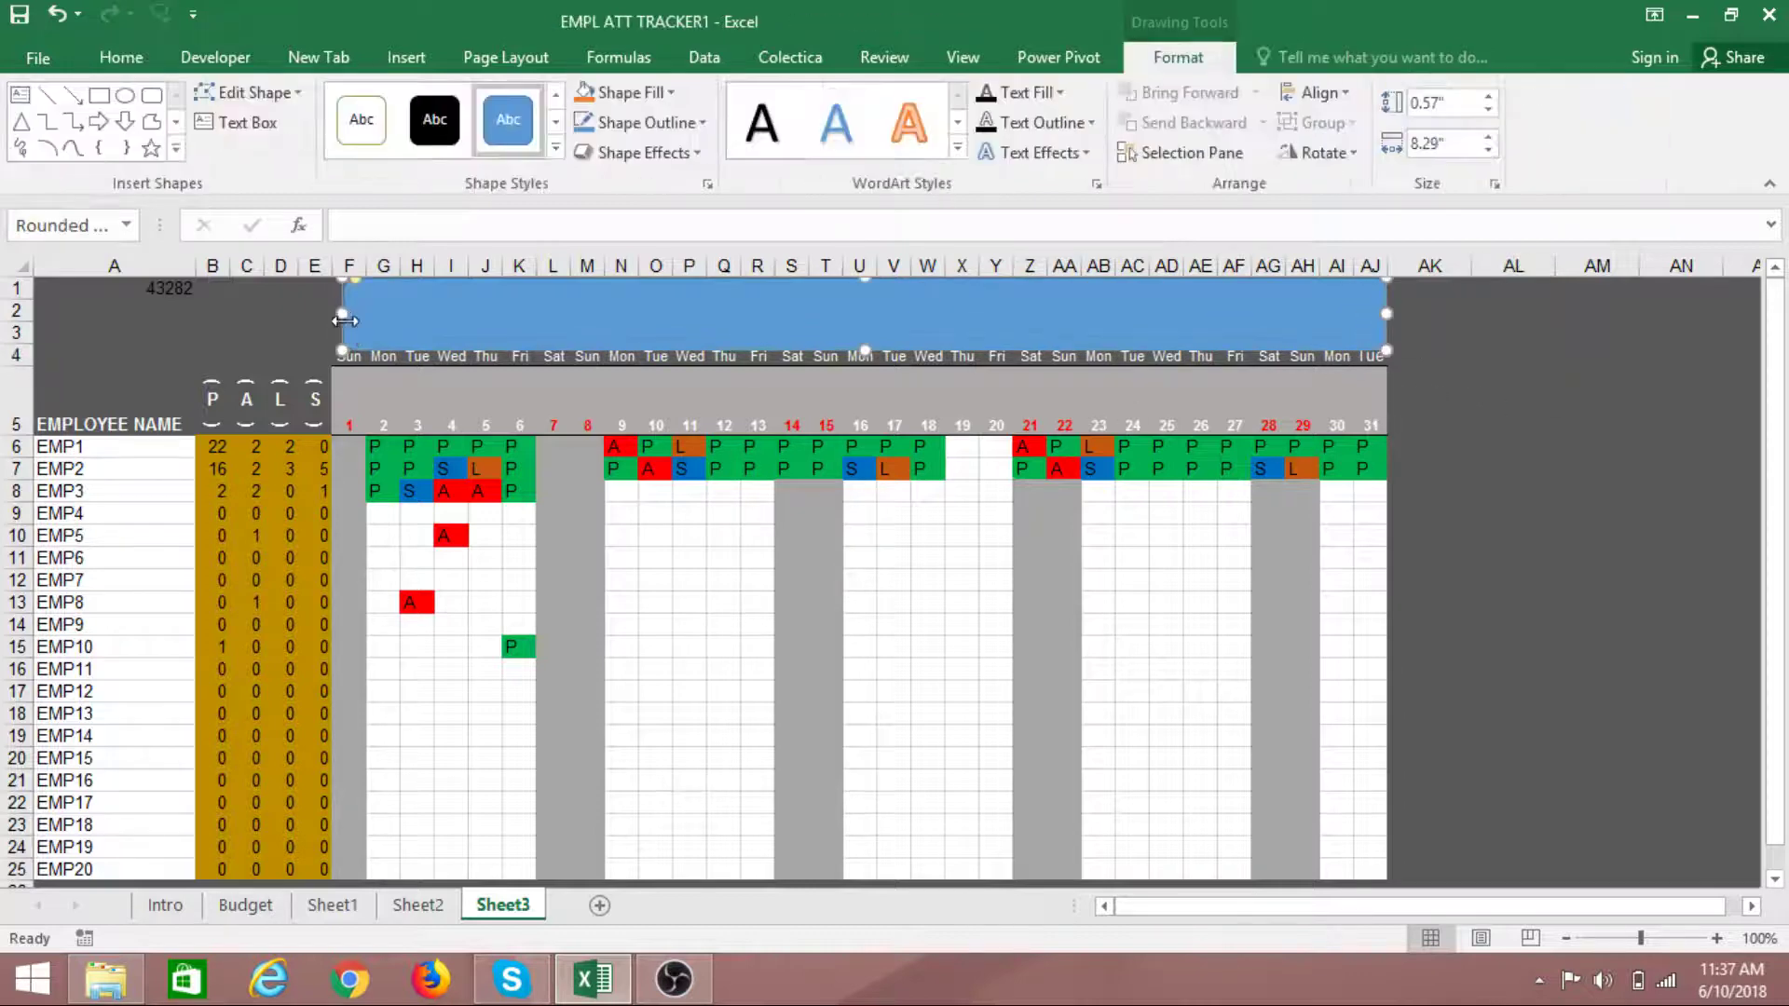
left_click_drag(343, 313, 331, 312)
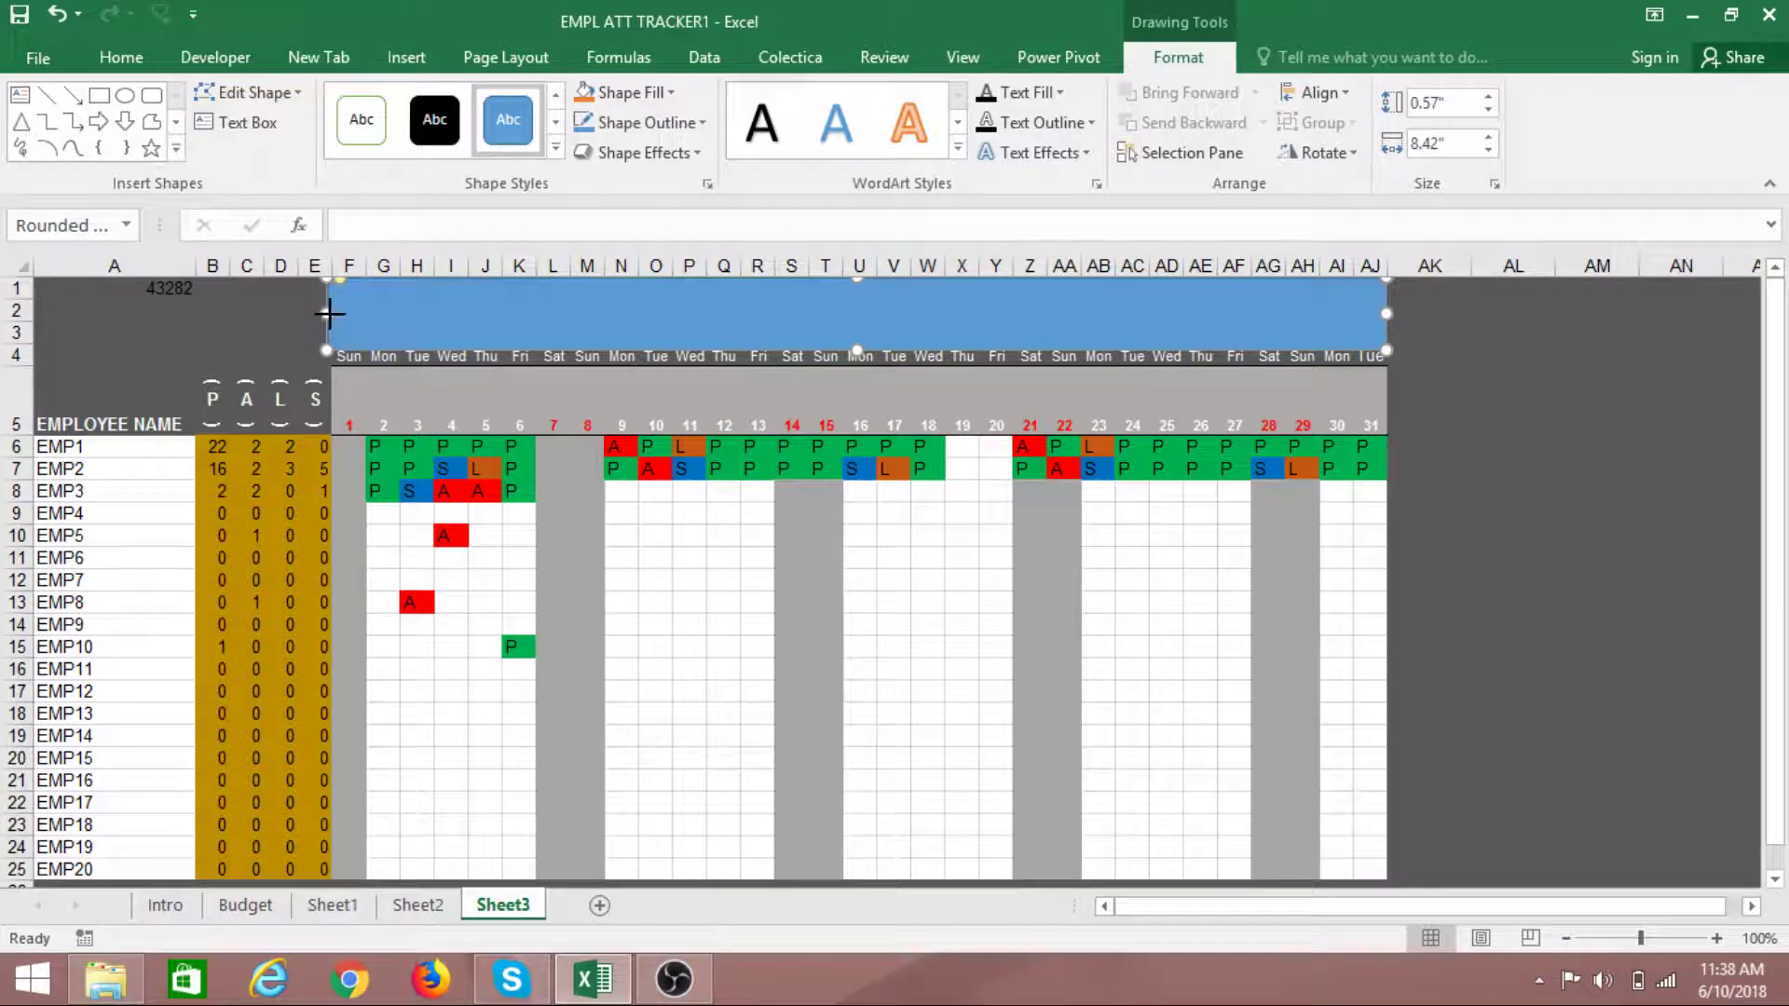
left_click_drag(328, 313, 336, 311)
left_click(279, 338)
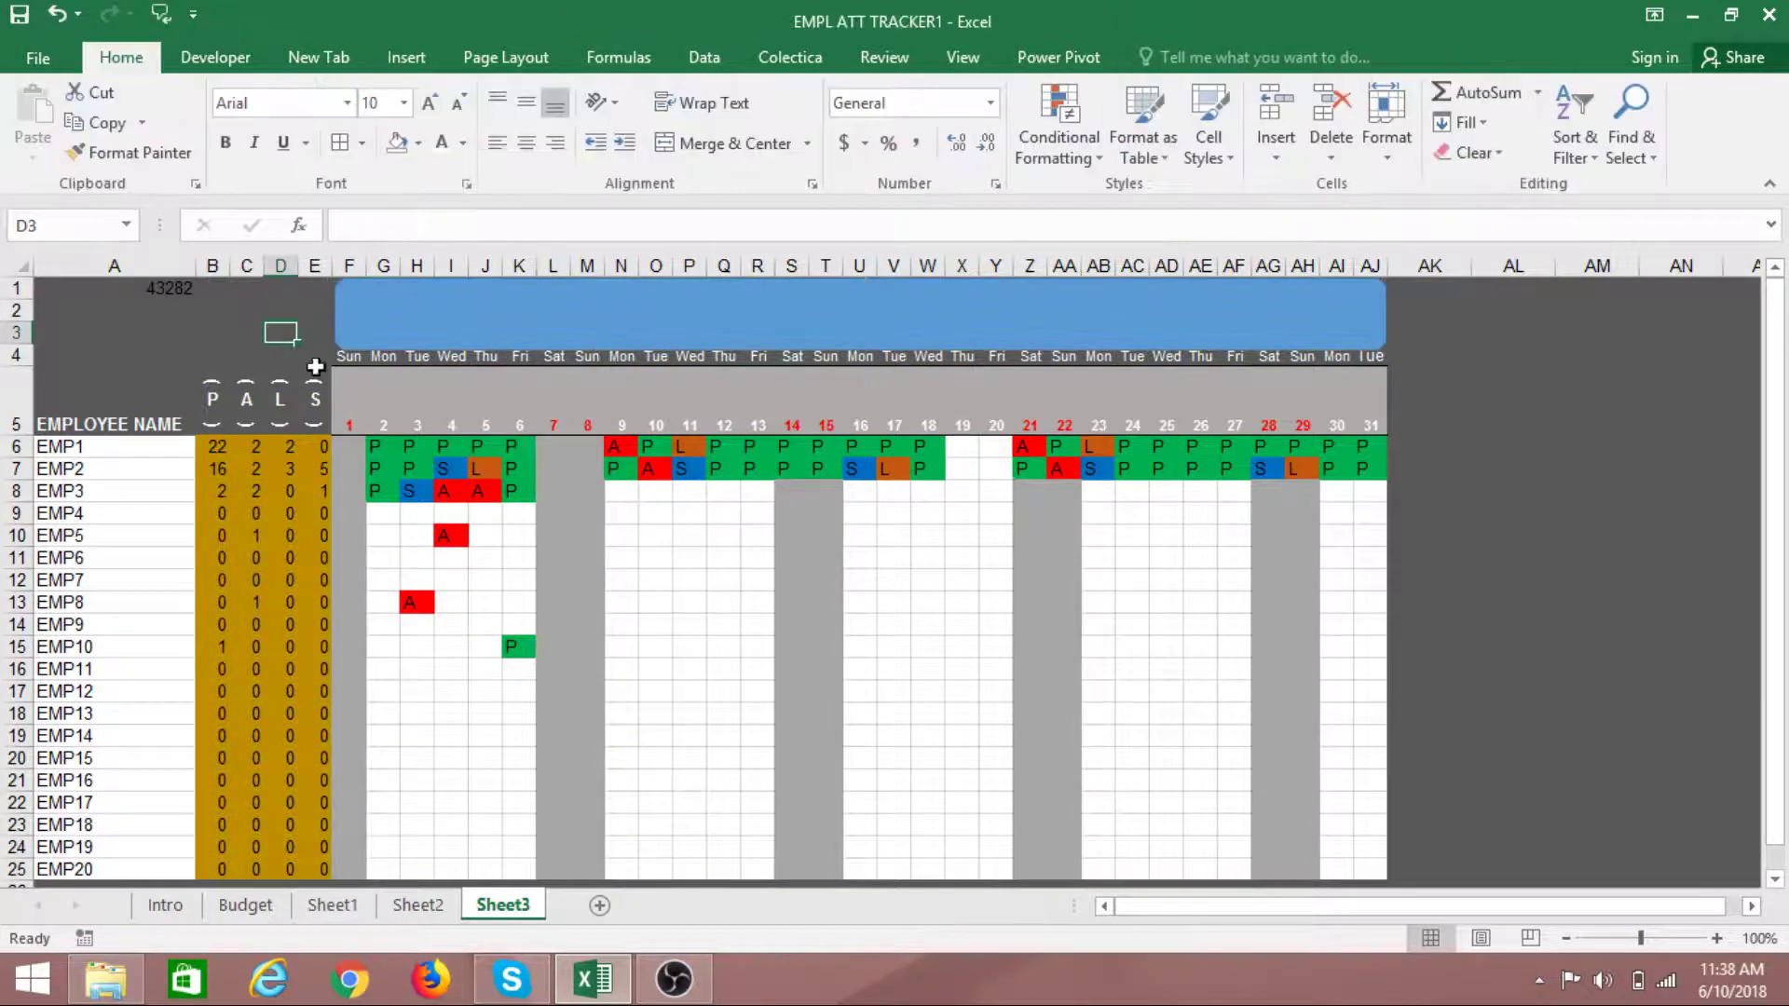
Fill the rounded rectangle banner with light gray and remove its outline
left_click(534, 336)
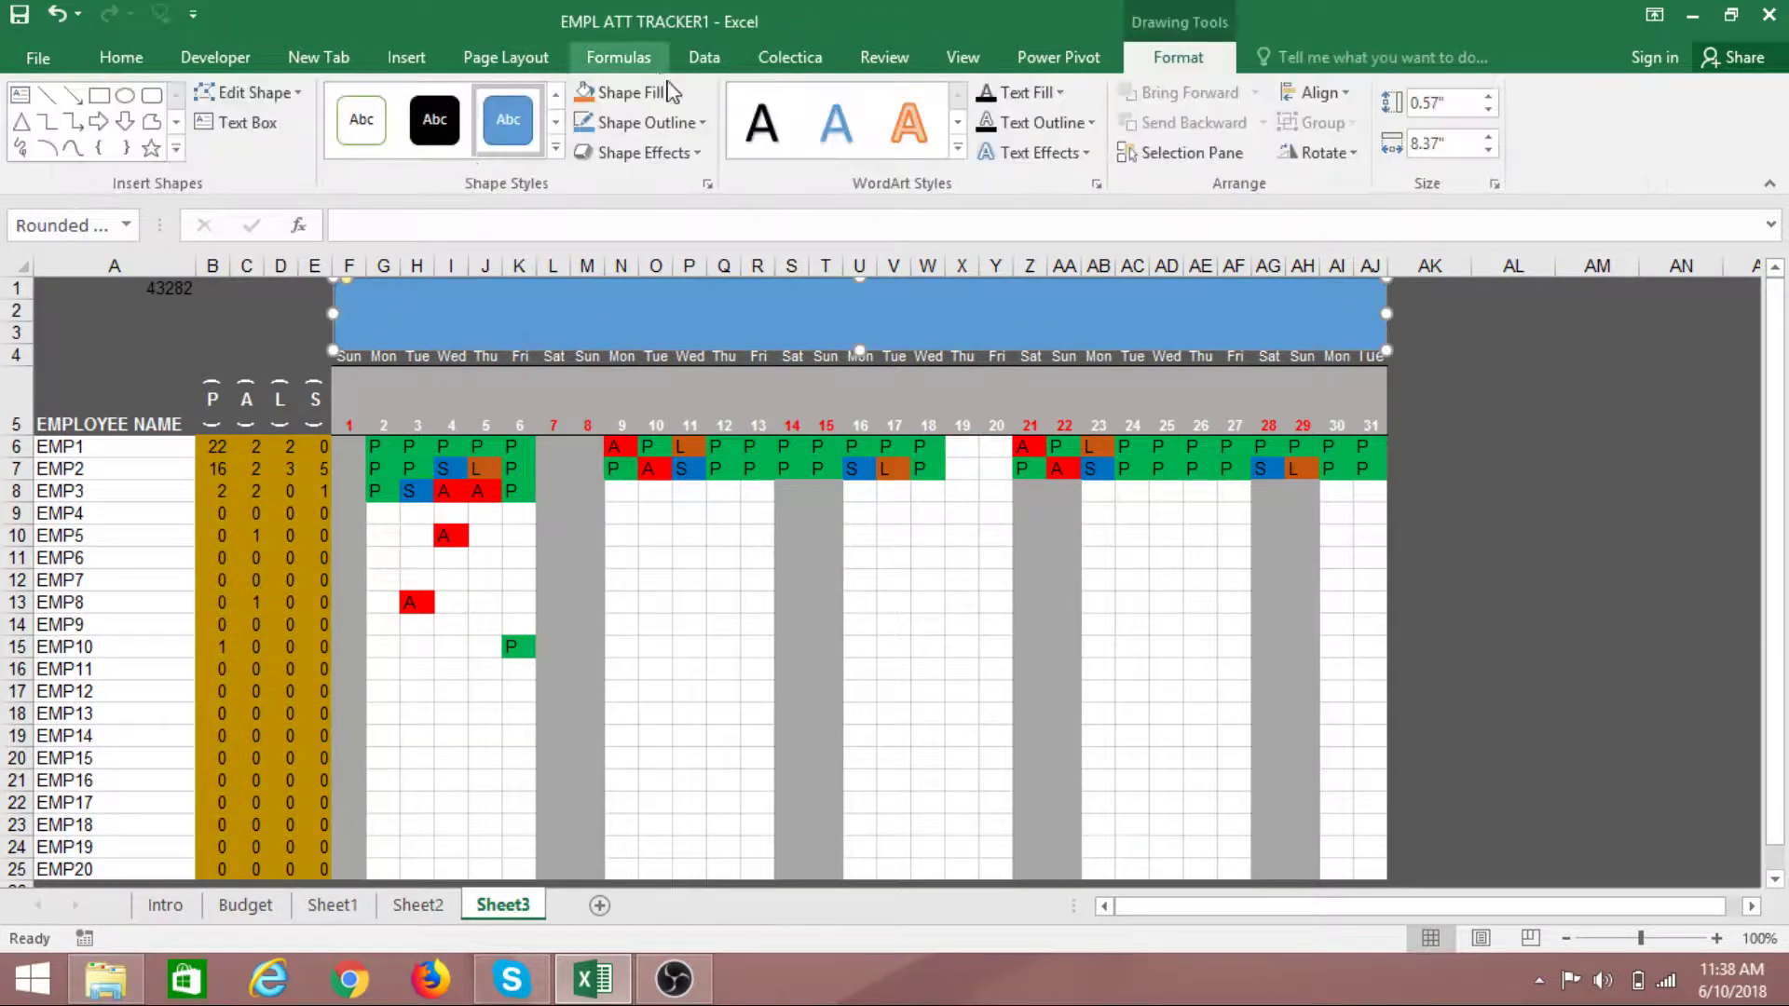
left_click(671, 92)
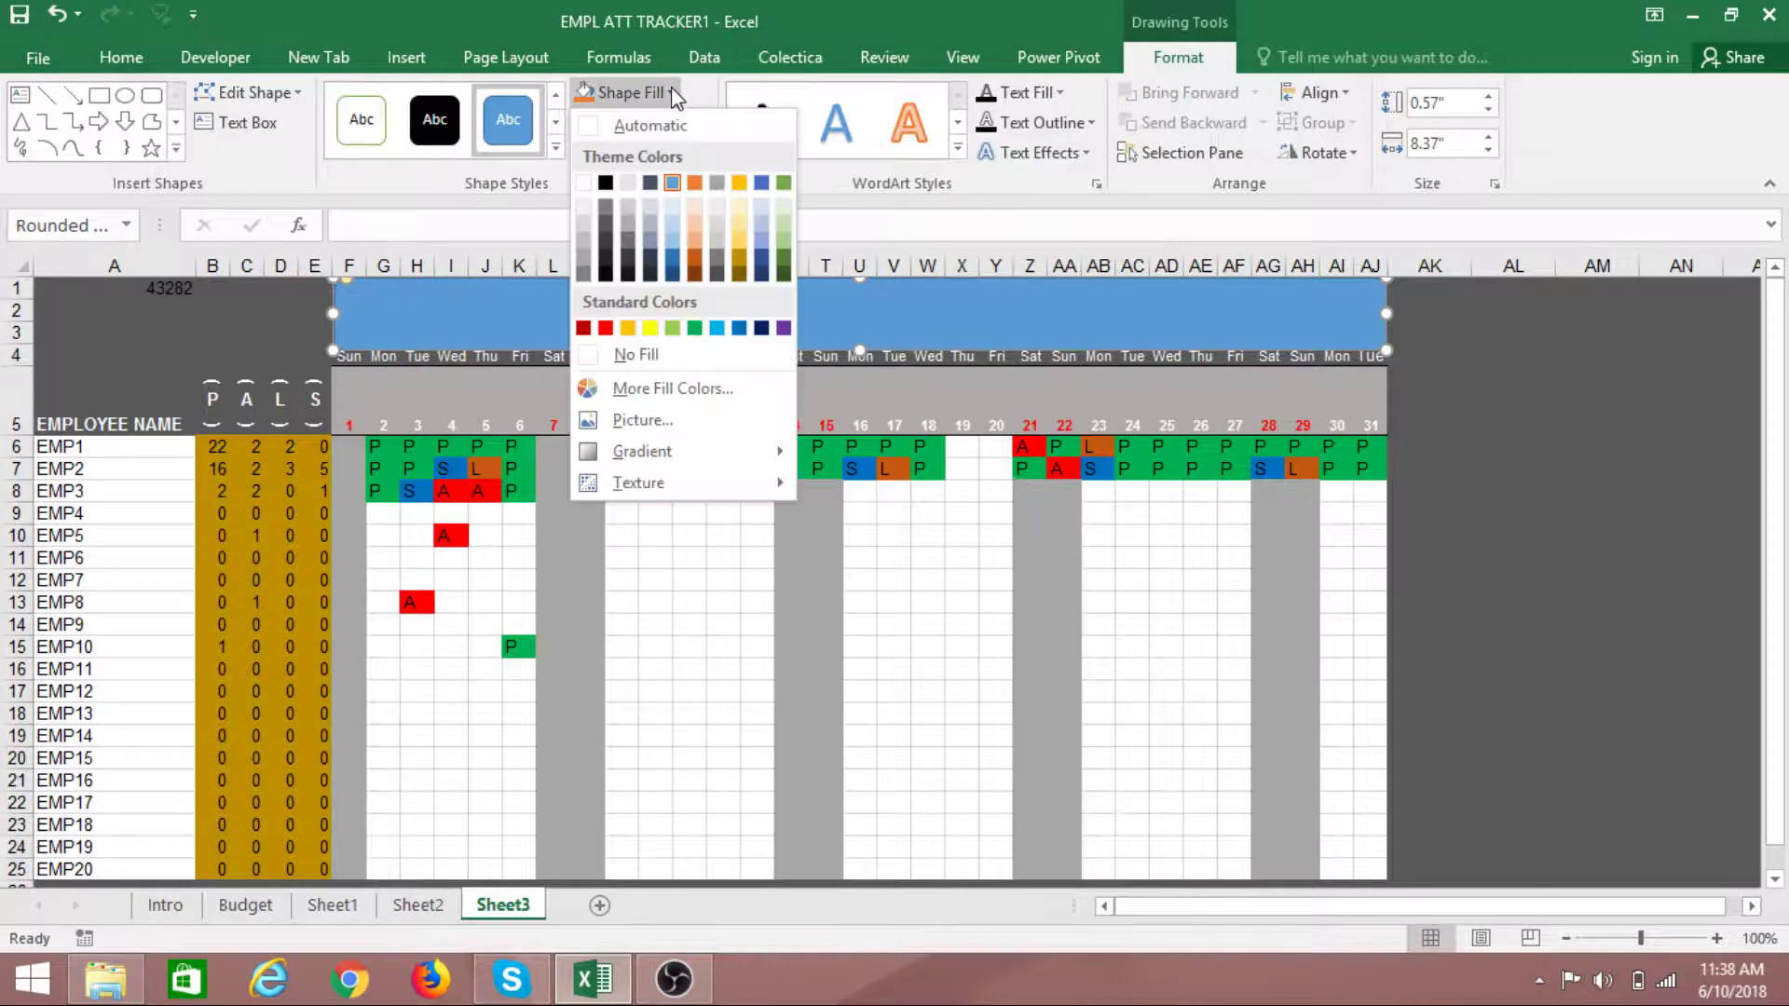
left_click(627, 207)
left_click(706, 123)
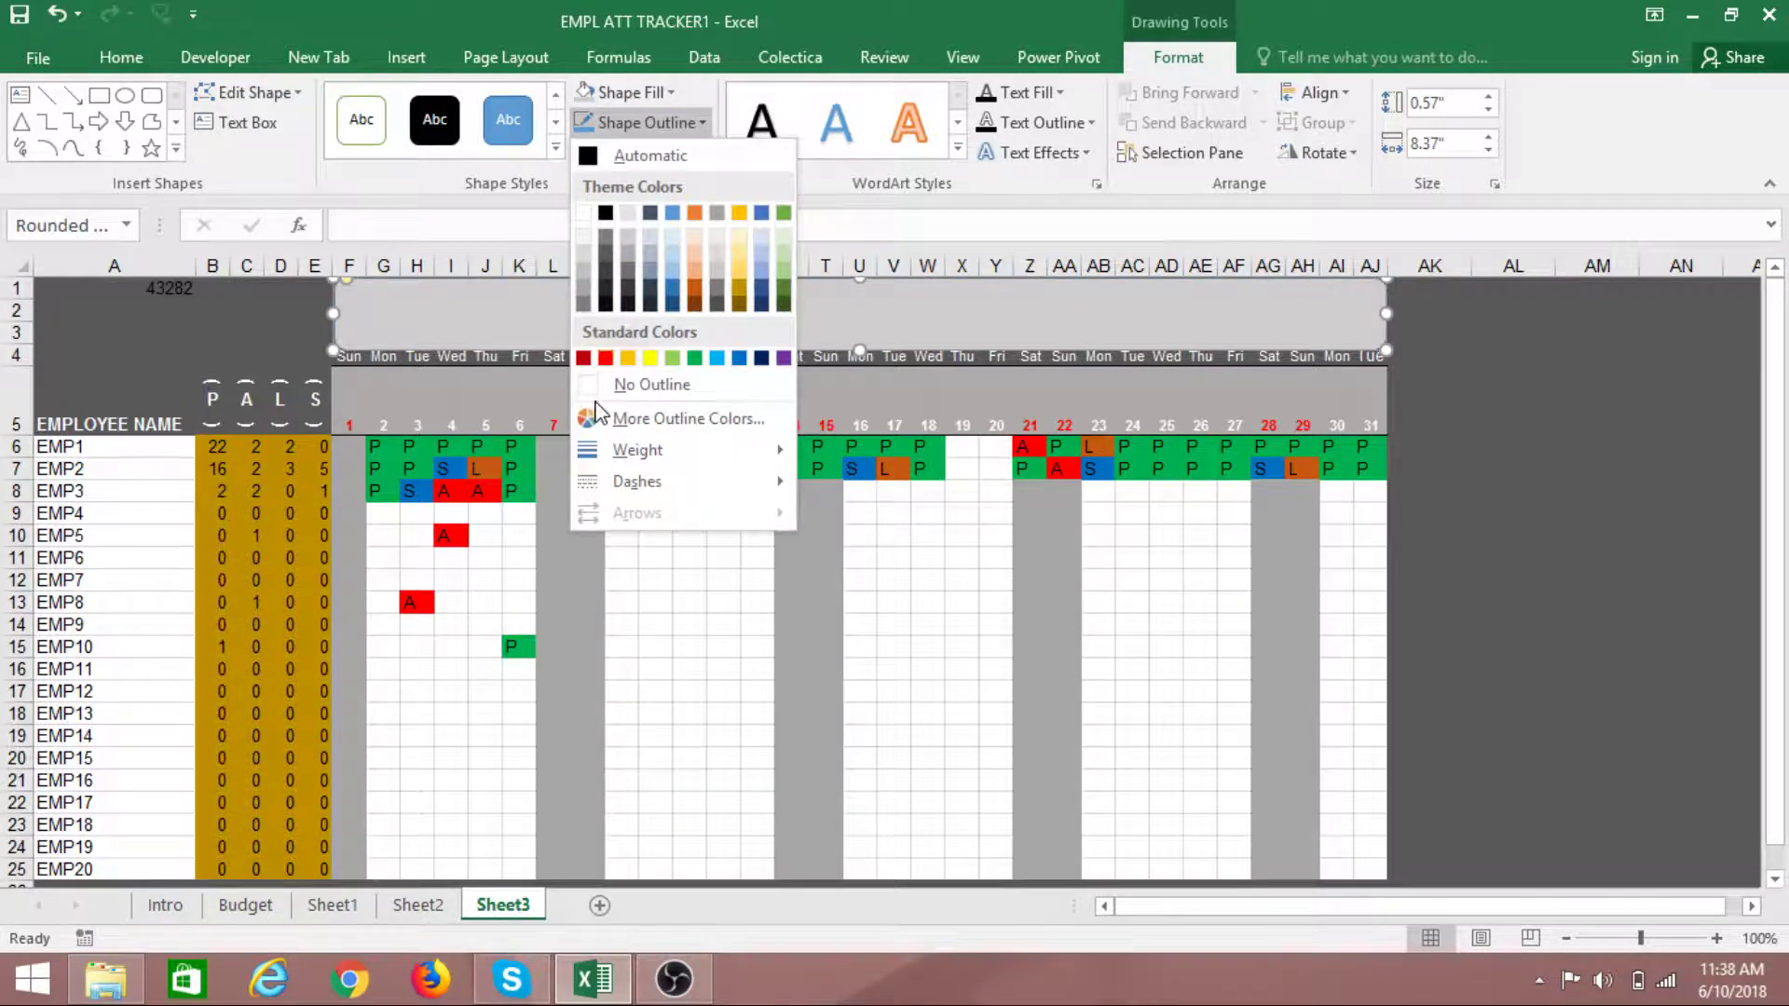
left_click(653, 384)
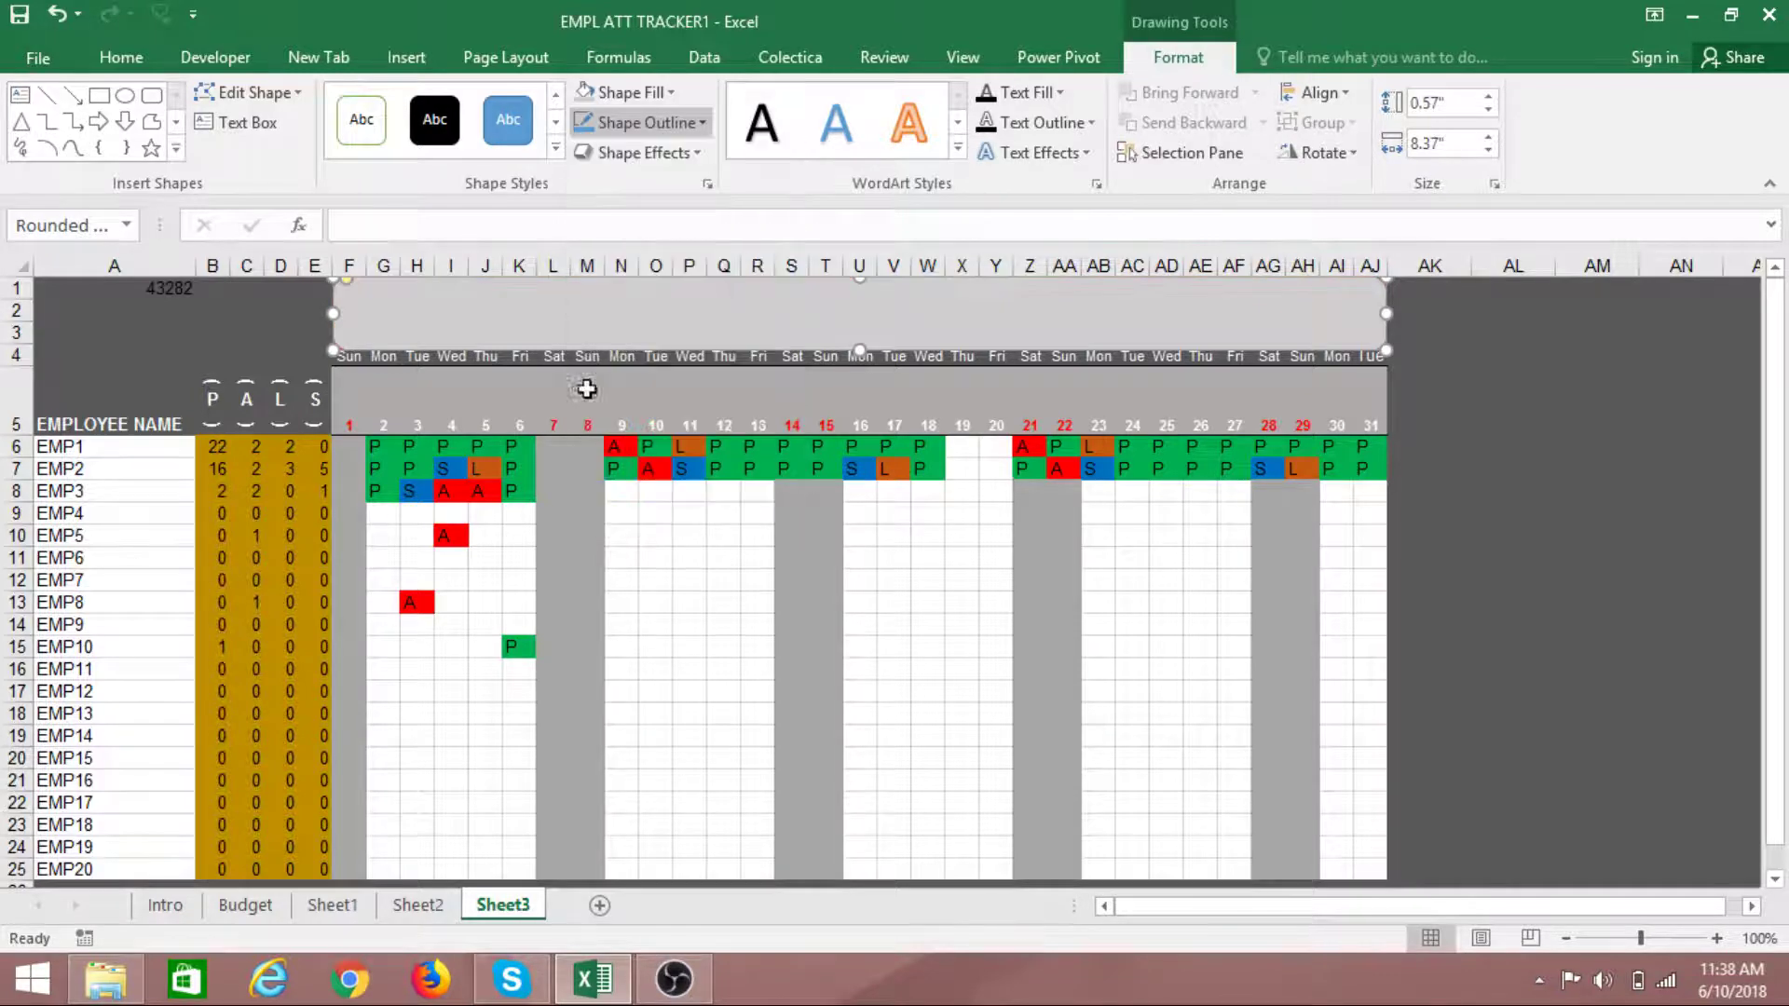
Apply the third preset shape effect of the first row to the banner
left_click(643, 152)
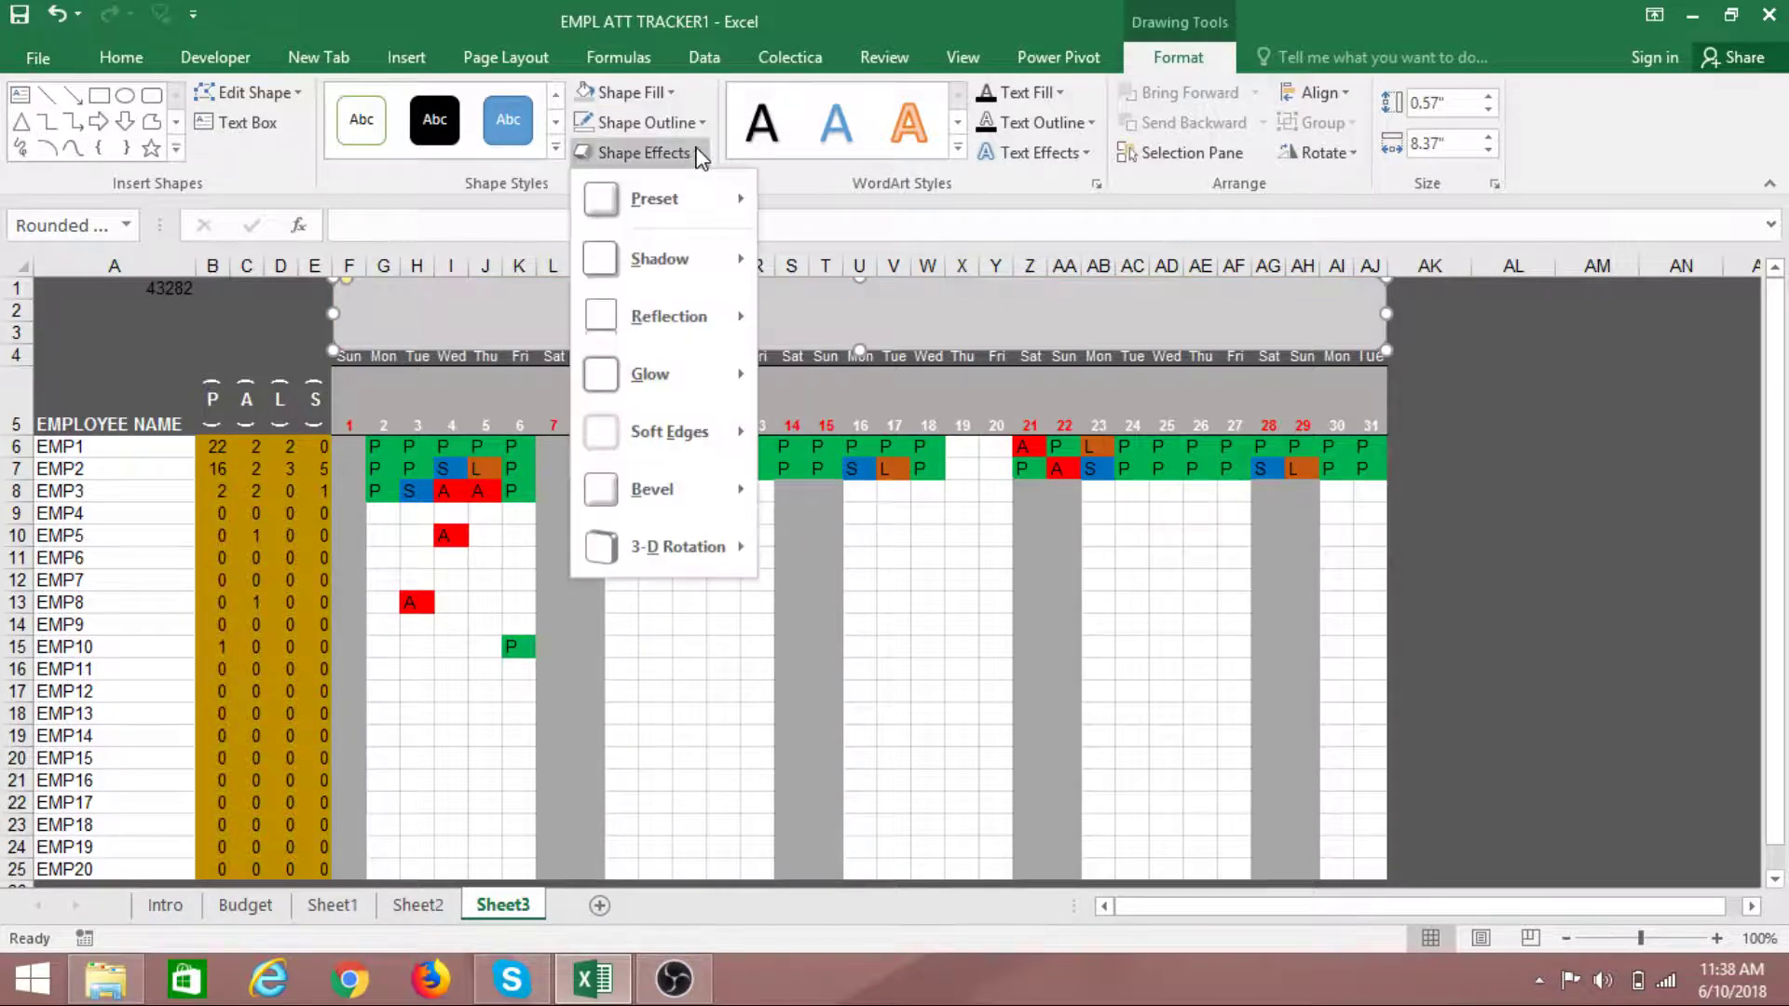
mouse_move(693, 214)
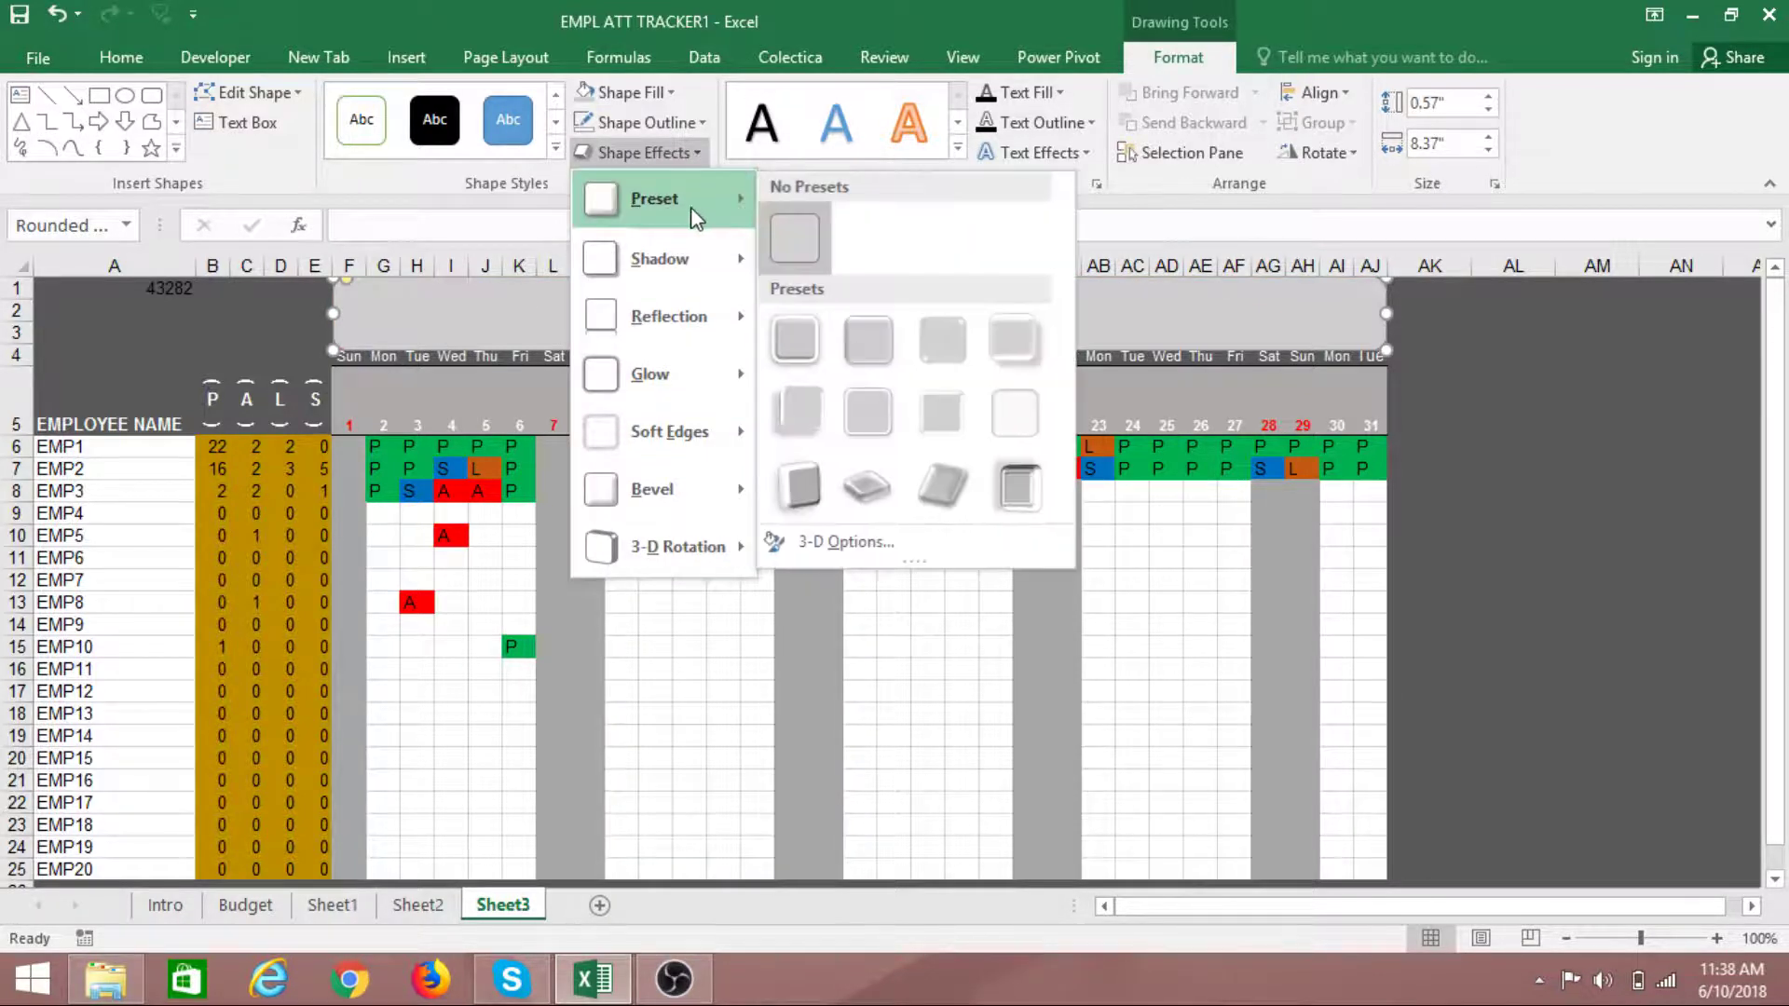
left_click(929, 346)
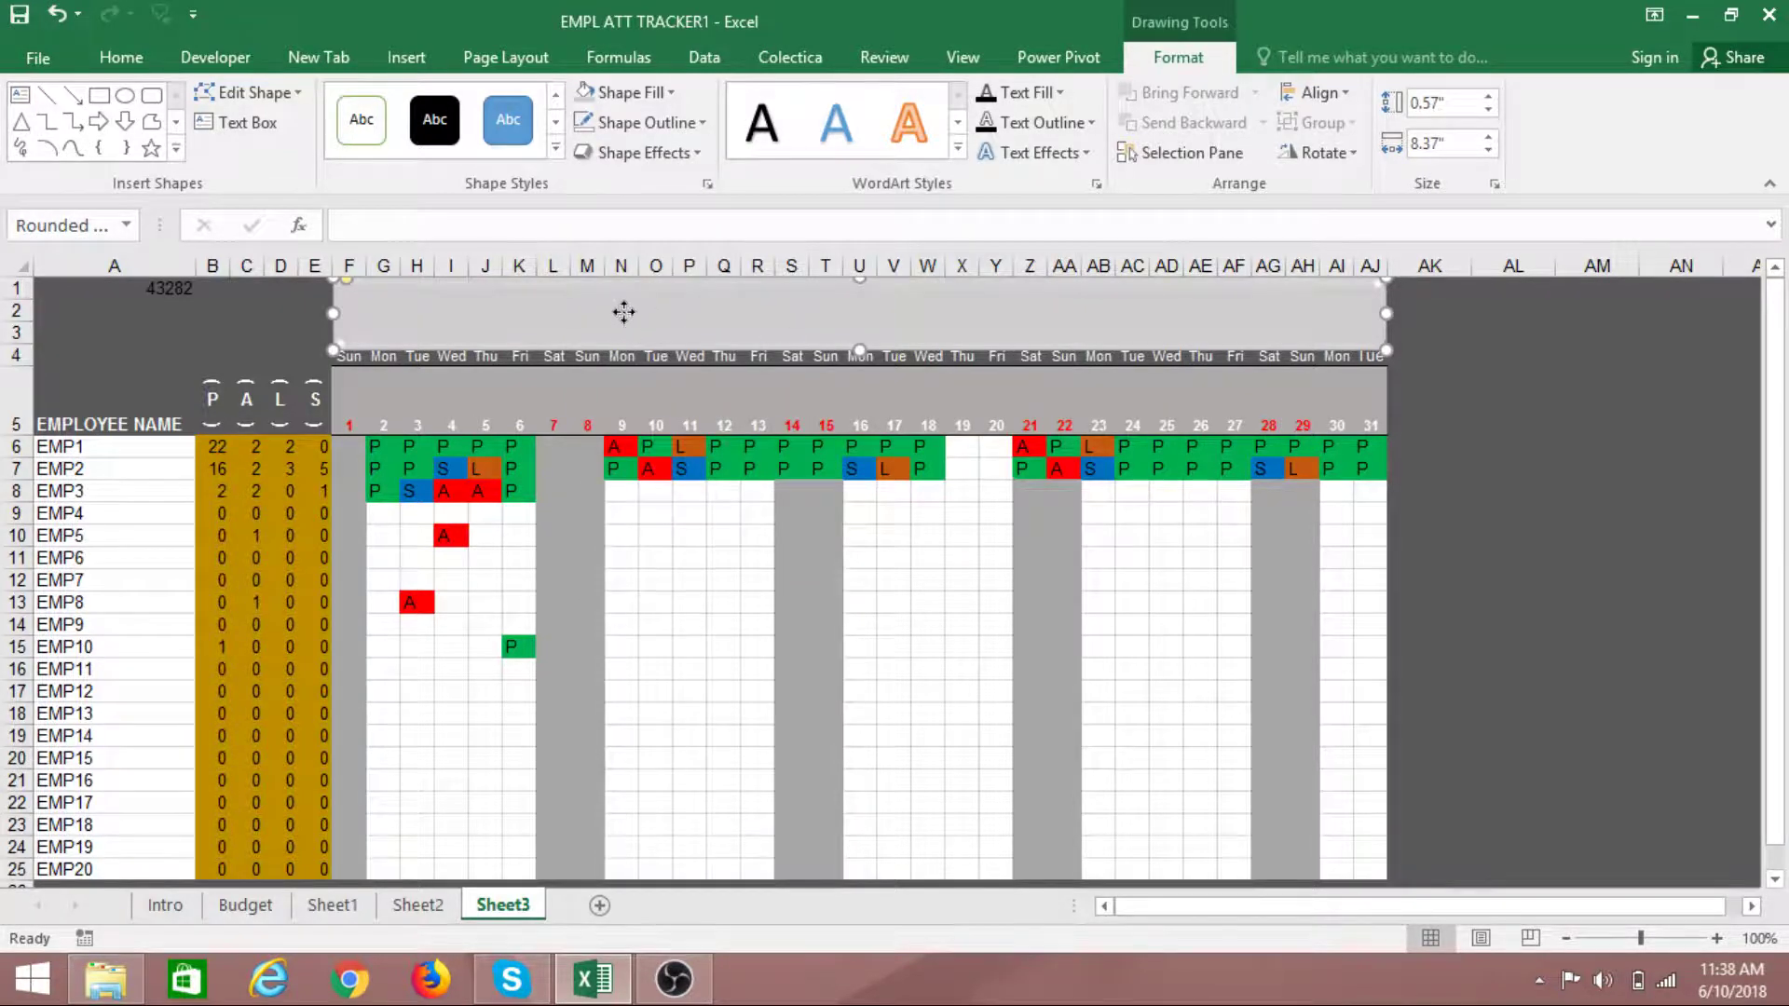
Add the text "EMPLOYEE ATTENDANCE TRACKER" to the banner with "AWESOME FOUNDATION" on a second line
right_click(623, 312)
left_click(680, 464)
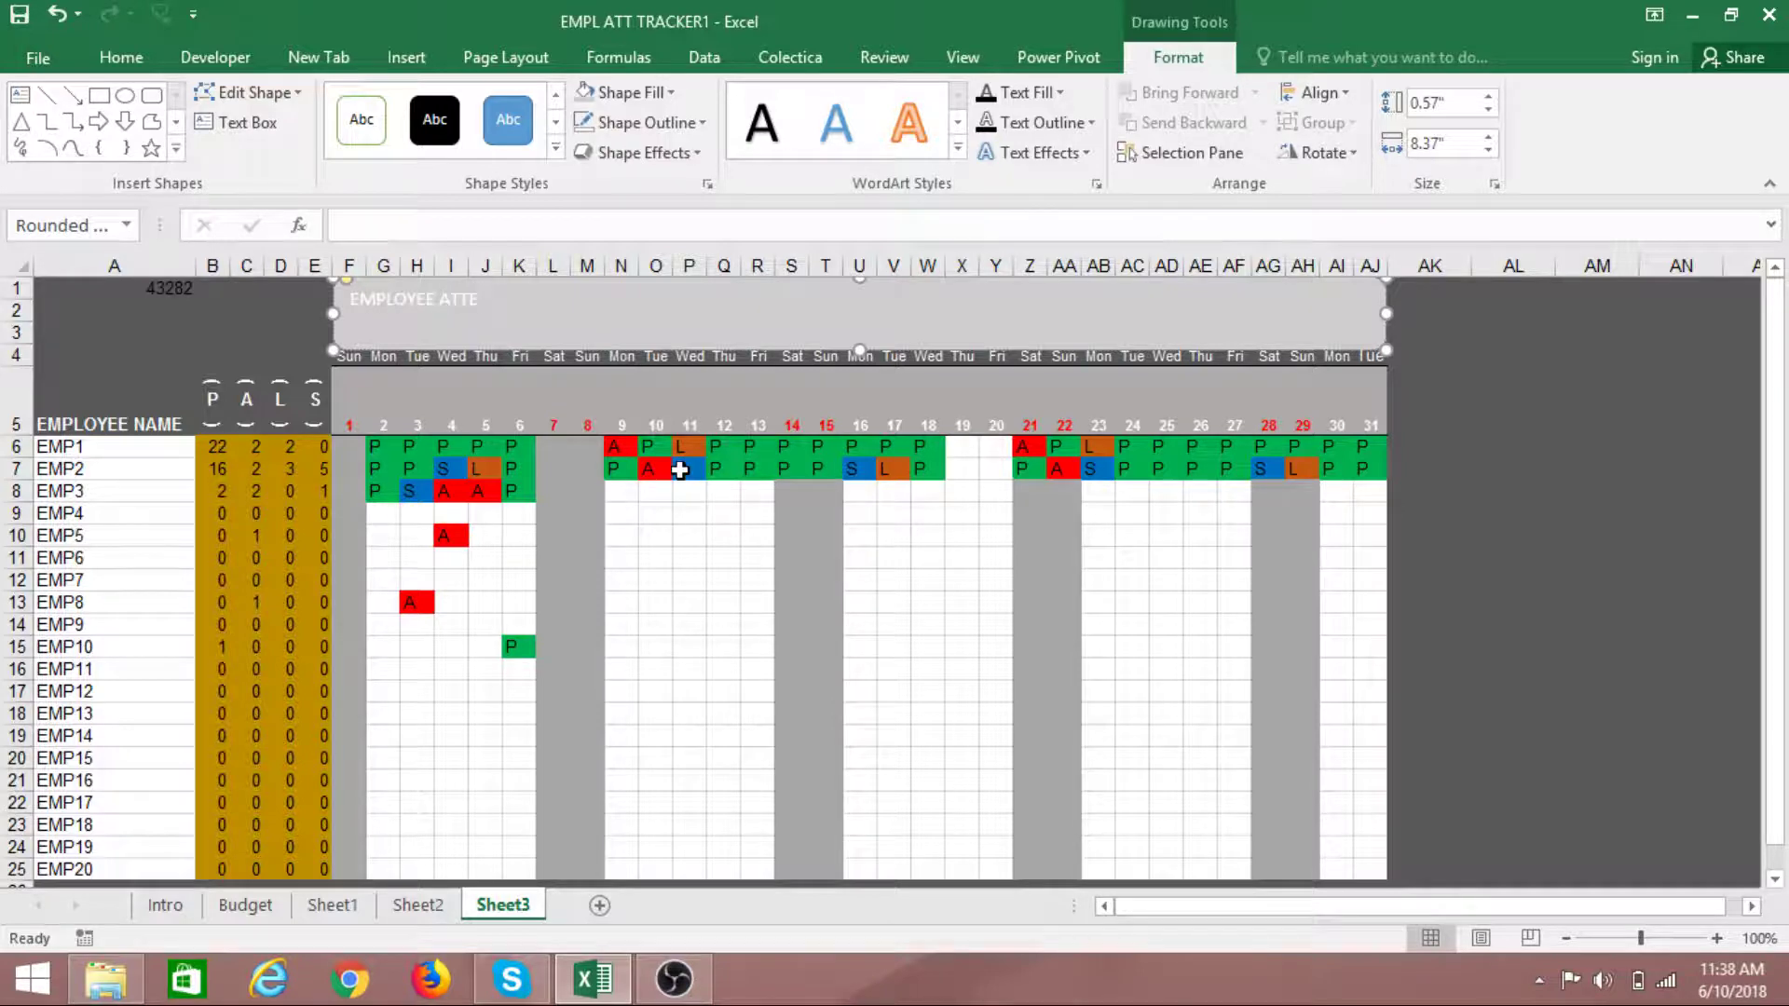
type("EMPLOYEE ATTENDANCE TRACKER")
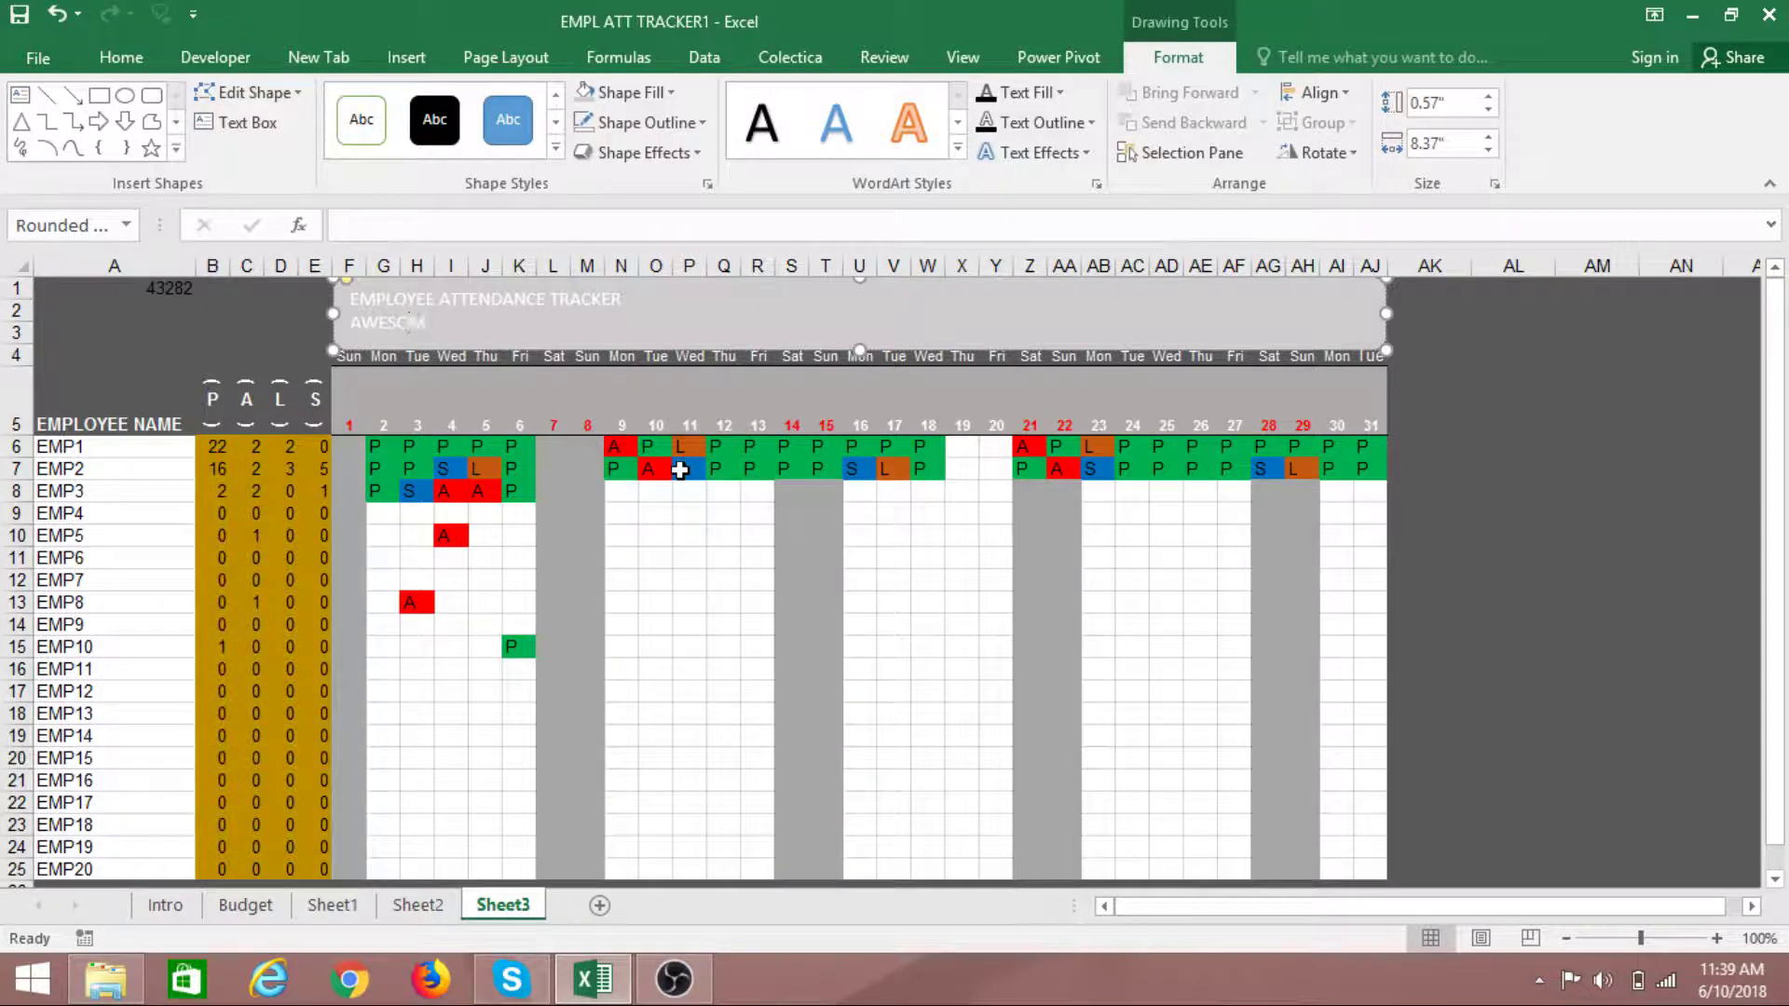
type("E FOUNDATION")
Enlarge all of the banner text to 16 pt and centre it horizontally
key("ctrl+a")
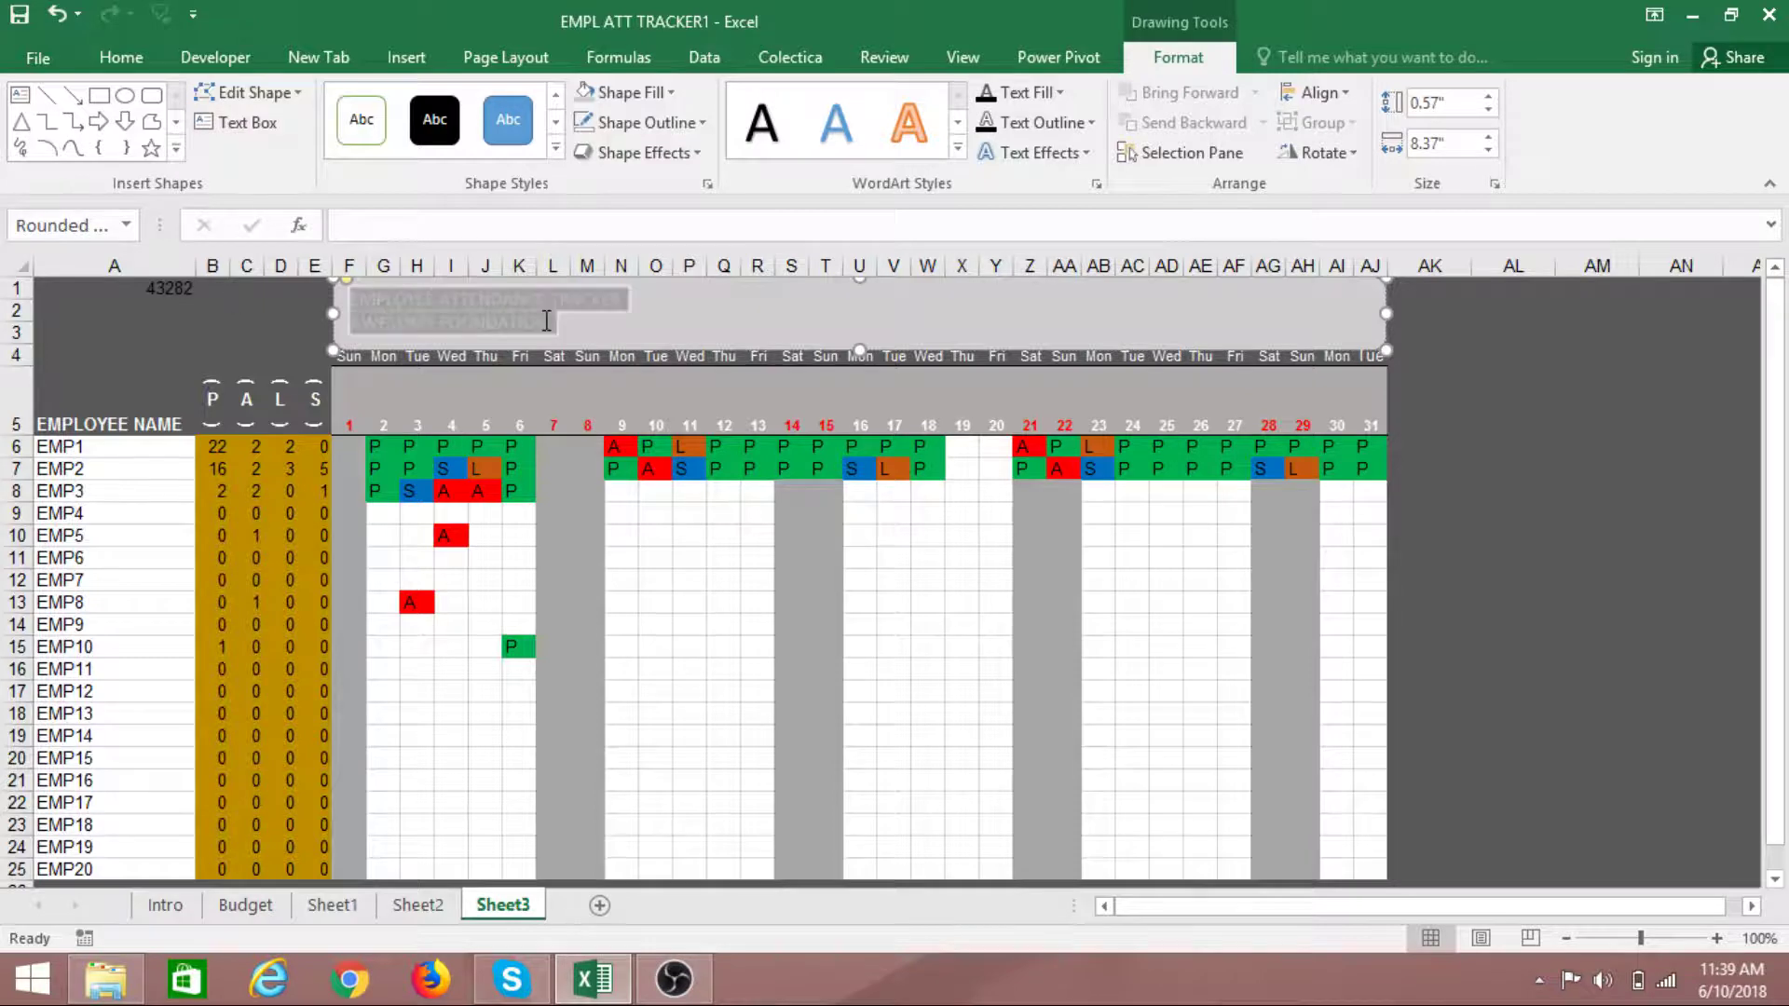
left_click(121, 58)
left_click(430, 103)
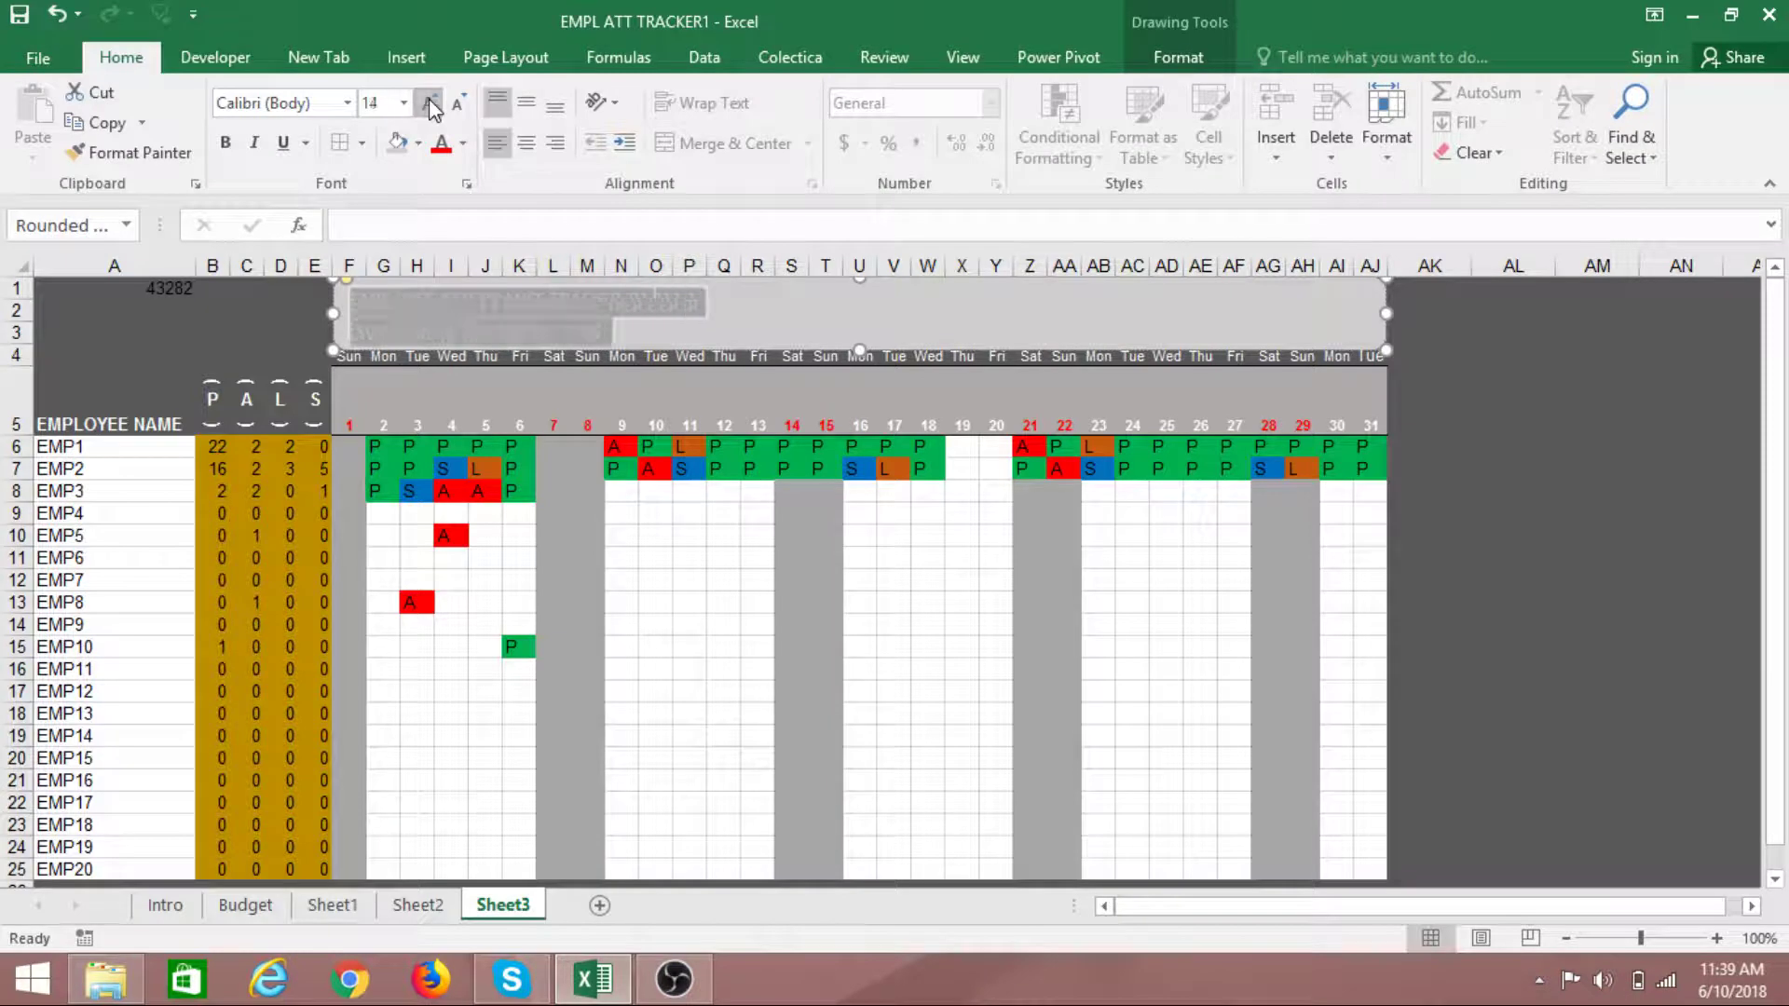
left_click(429, 102)
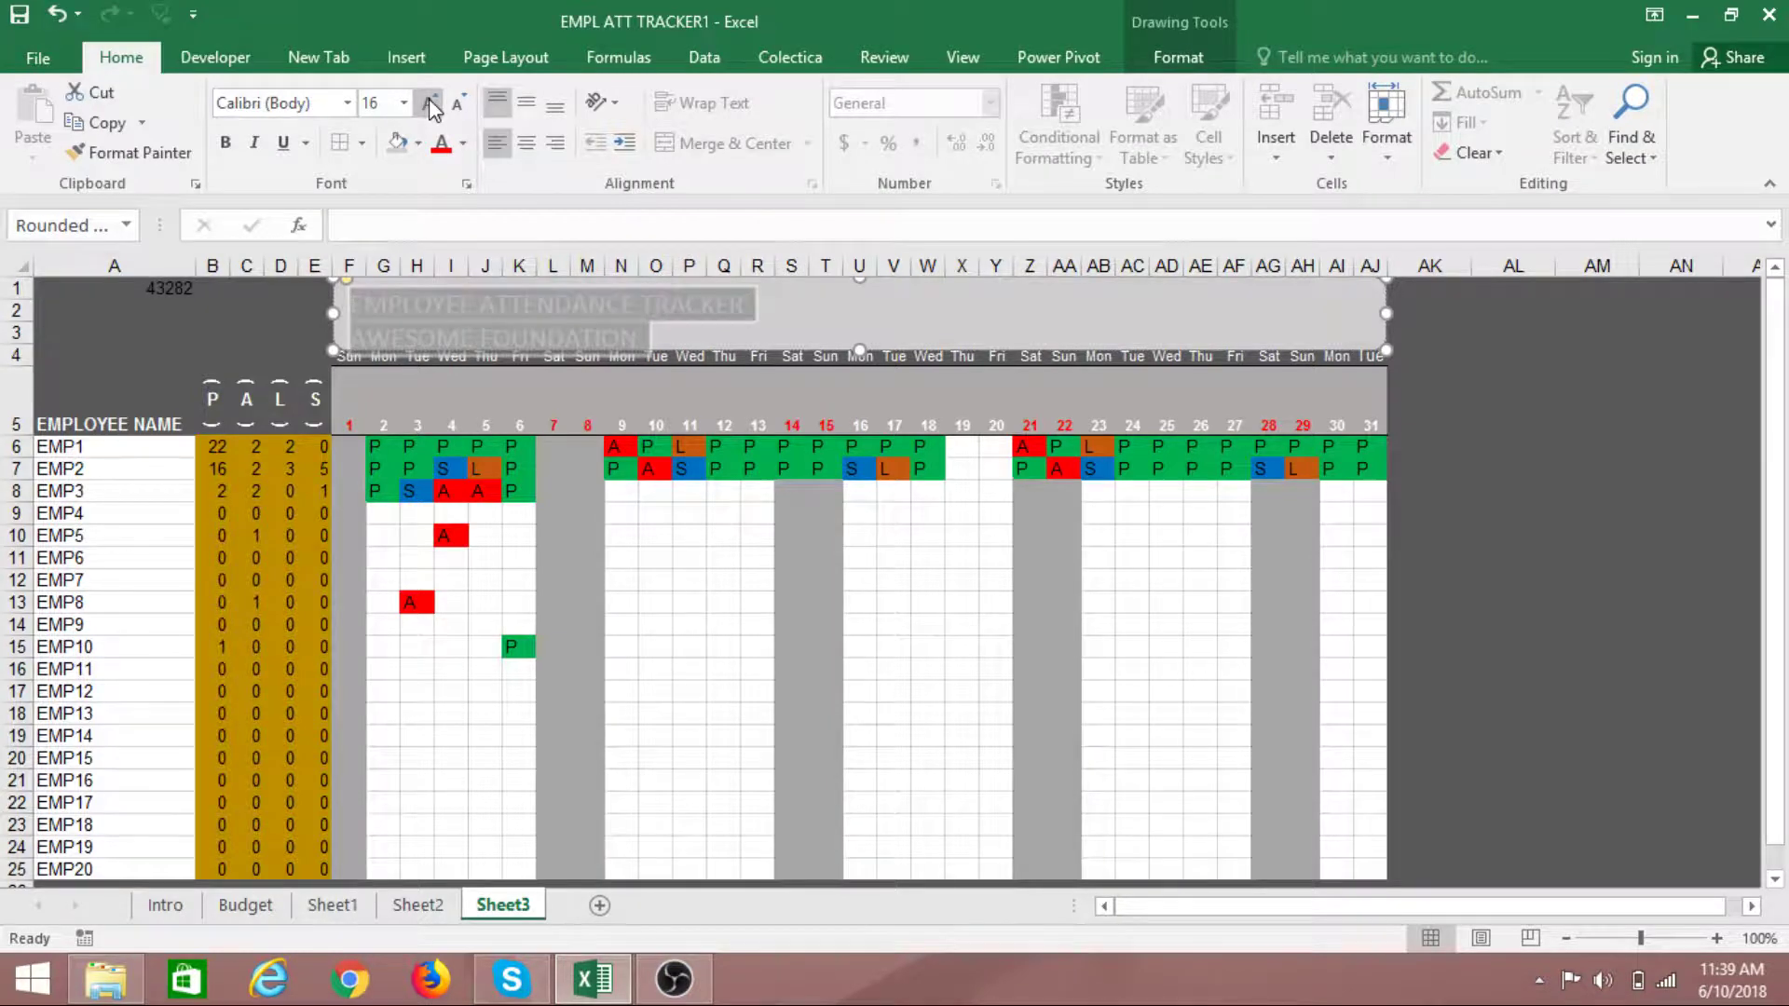
left_click(533, 146)
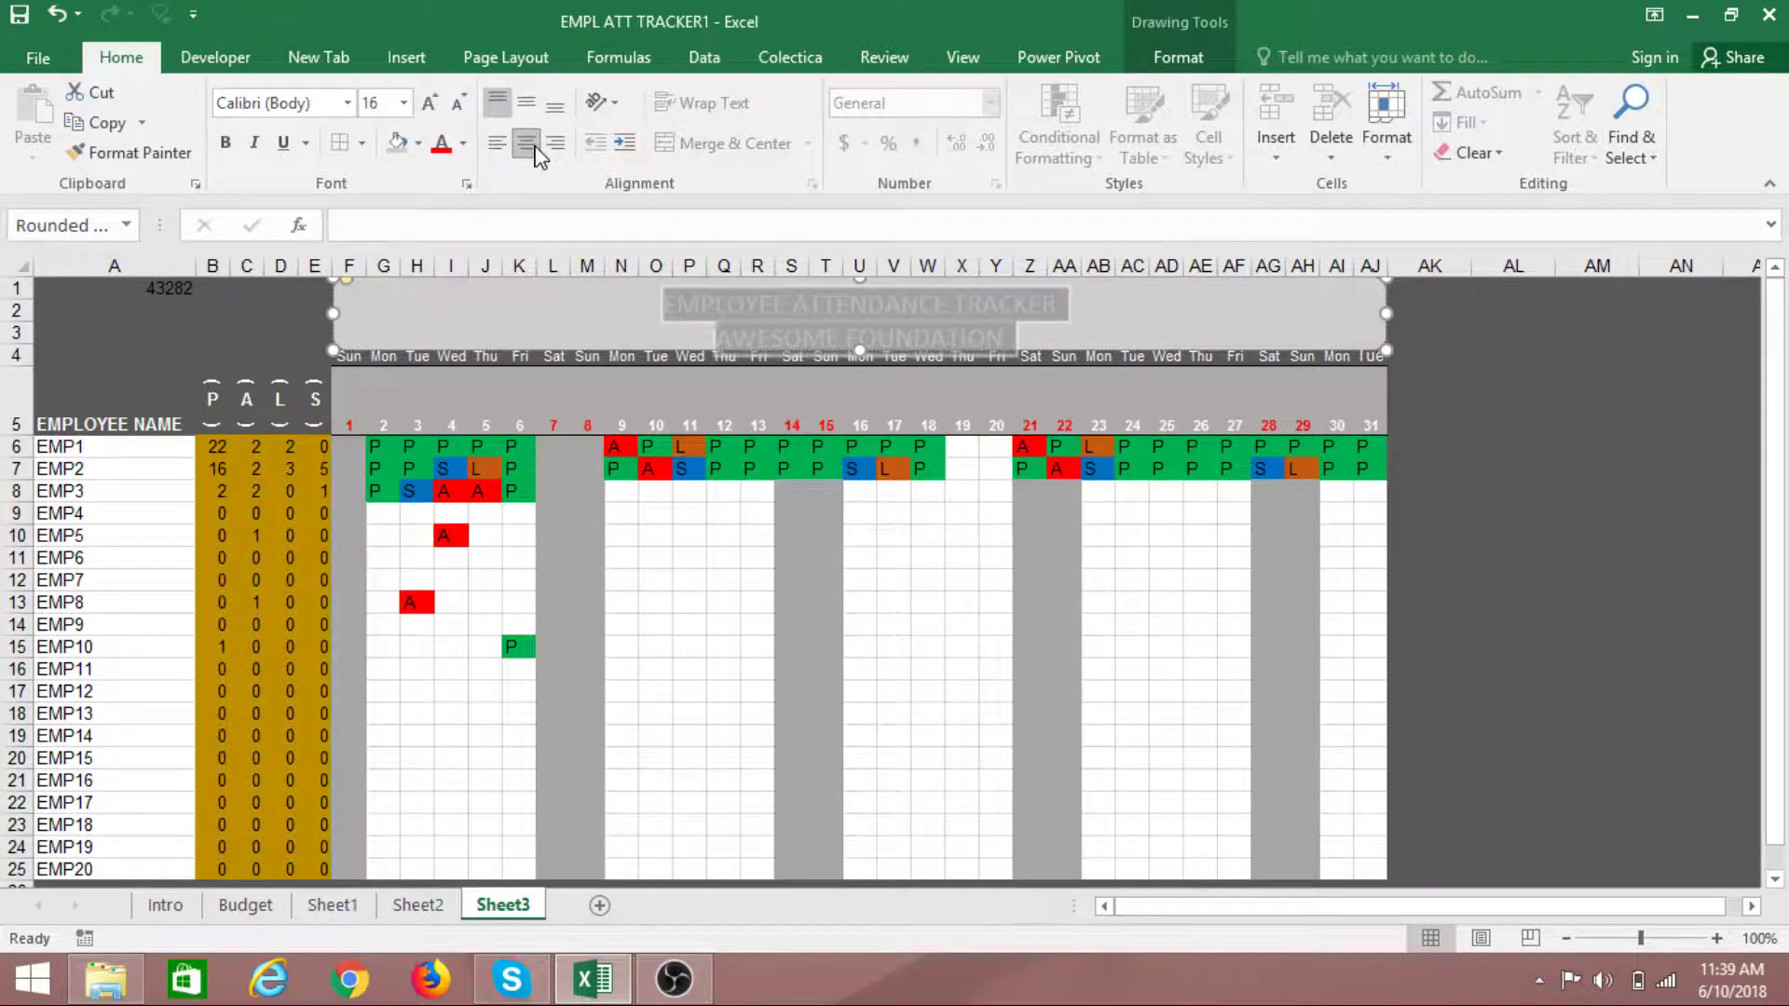
Colour both lines of the banner text dark gold and make them bold
left_click(465, 145)
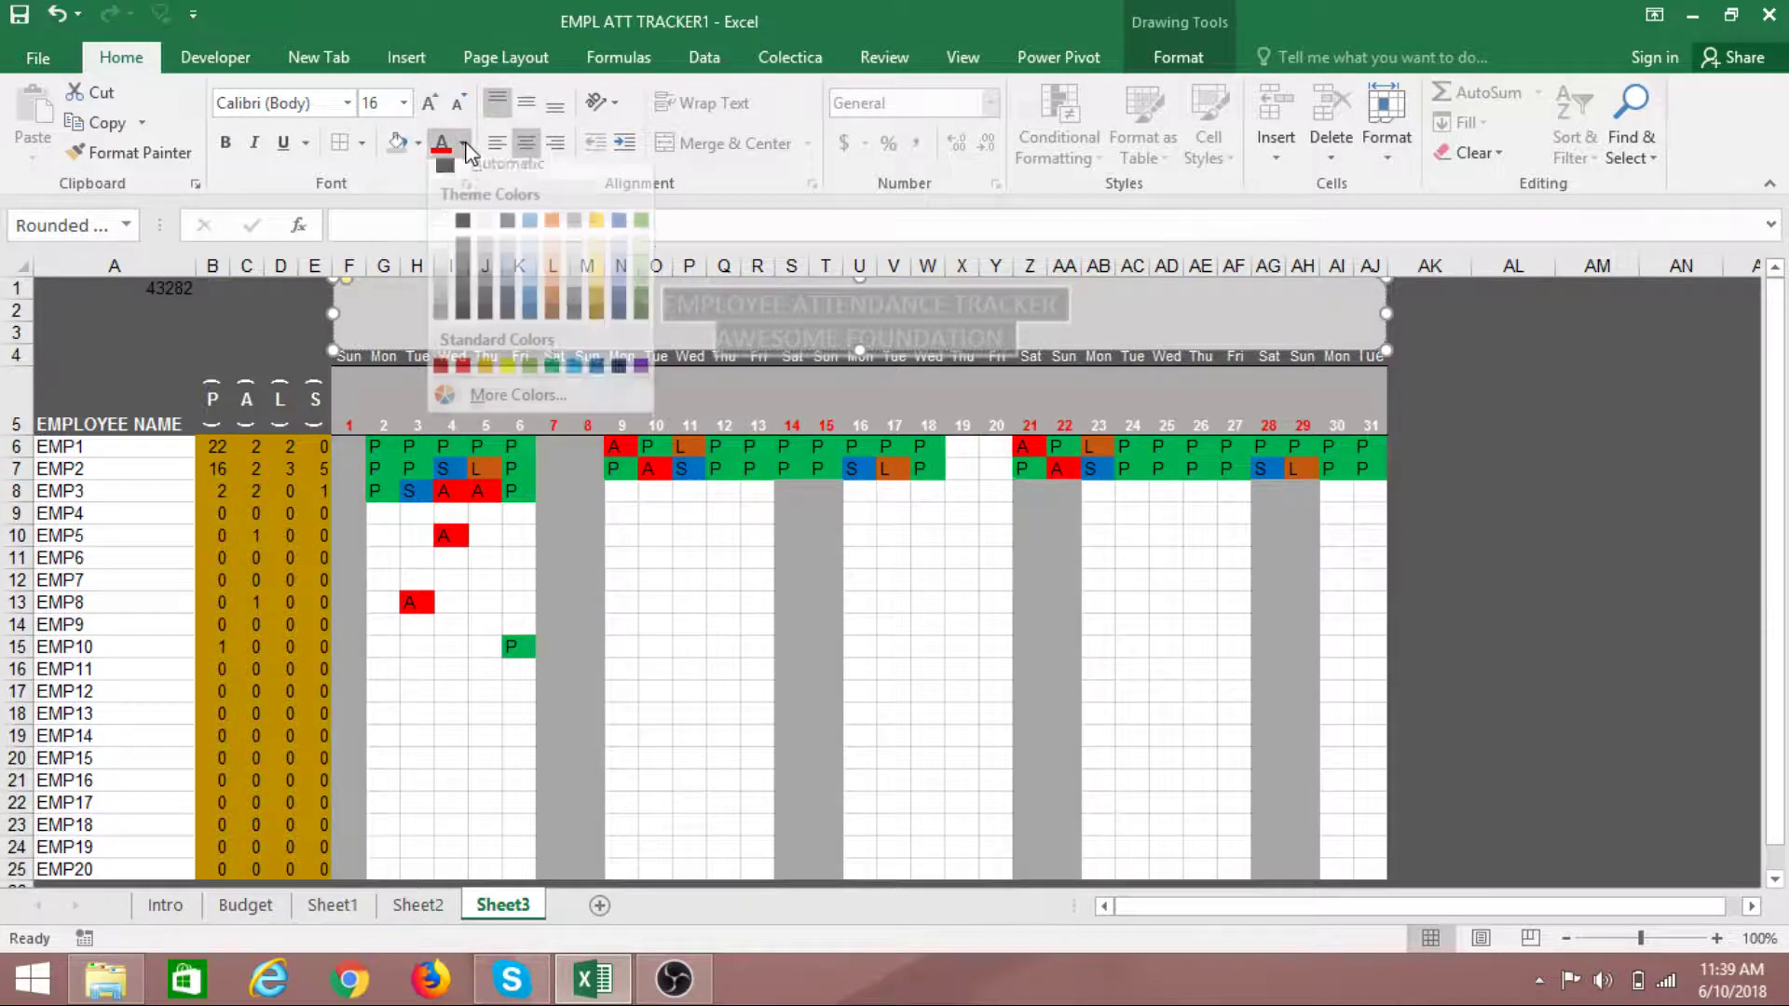
left_click(599, 308)
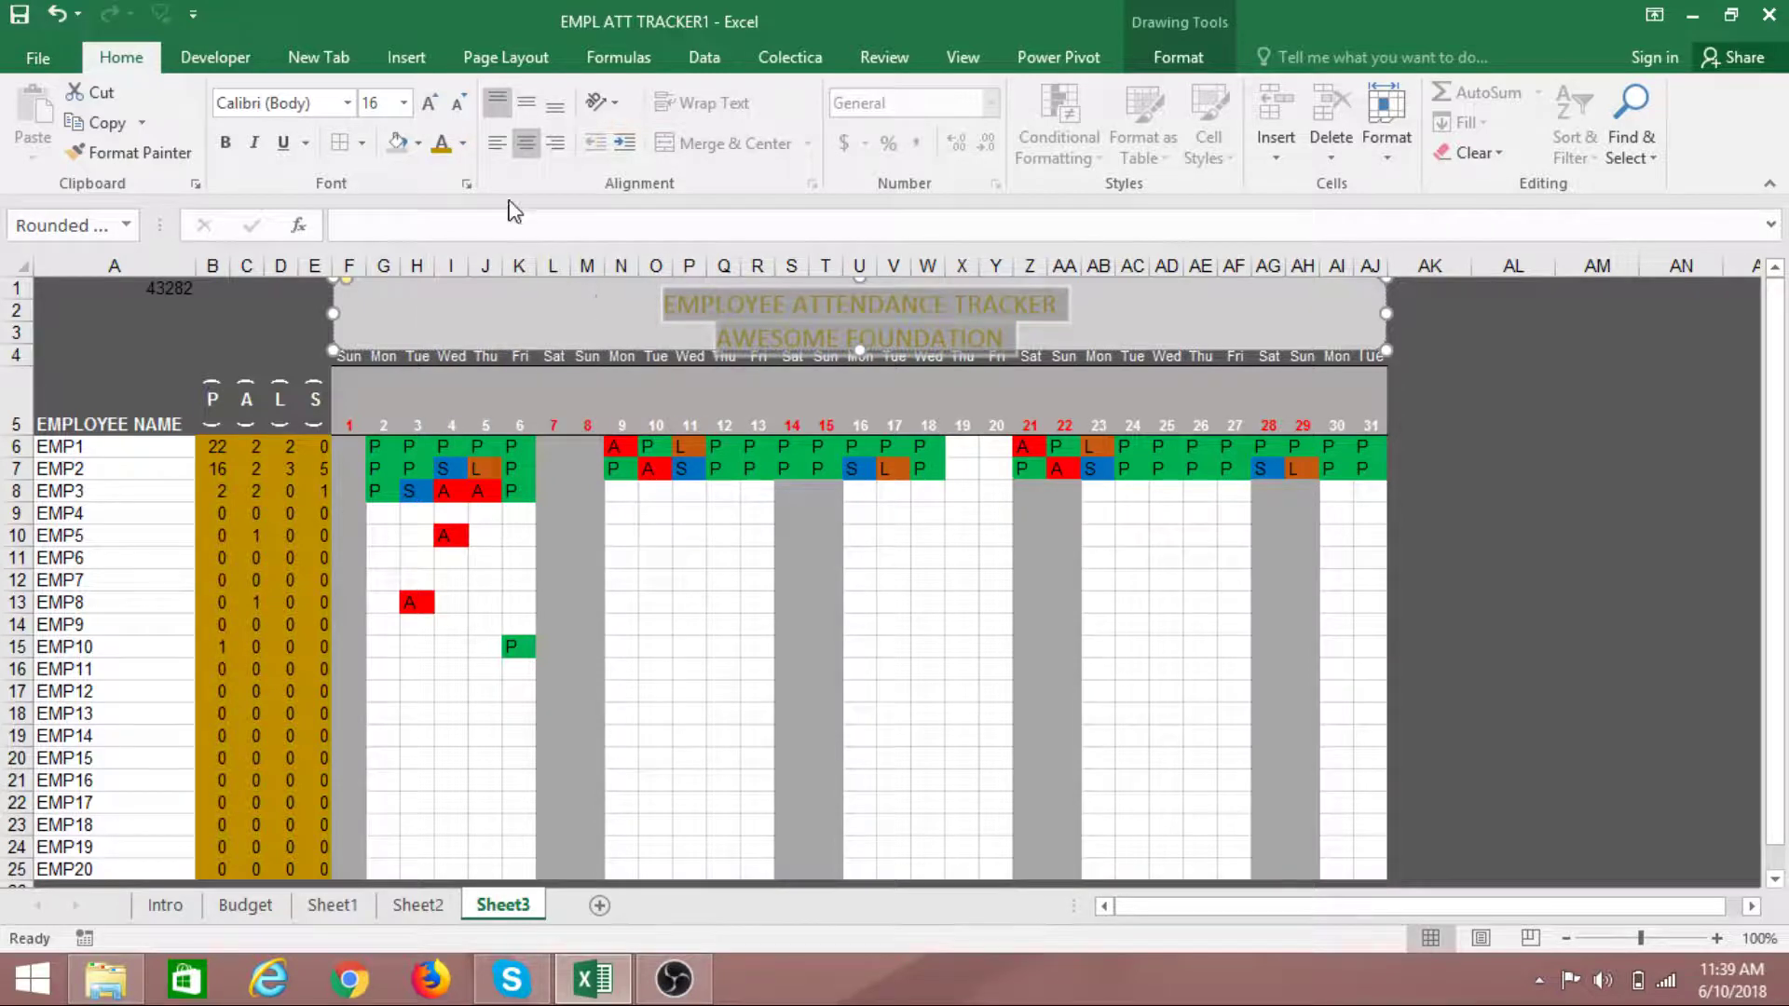
left_click(464, 145)
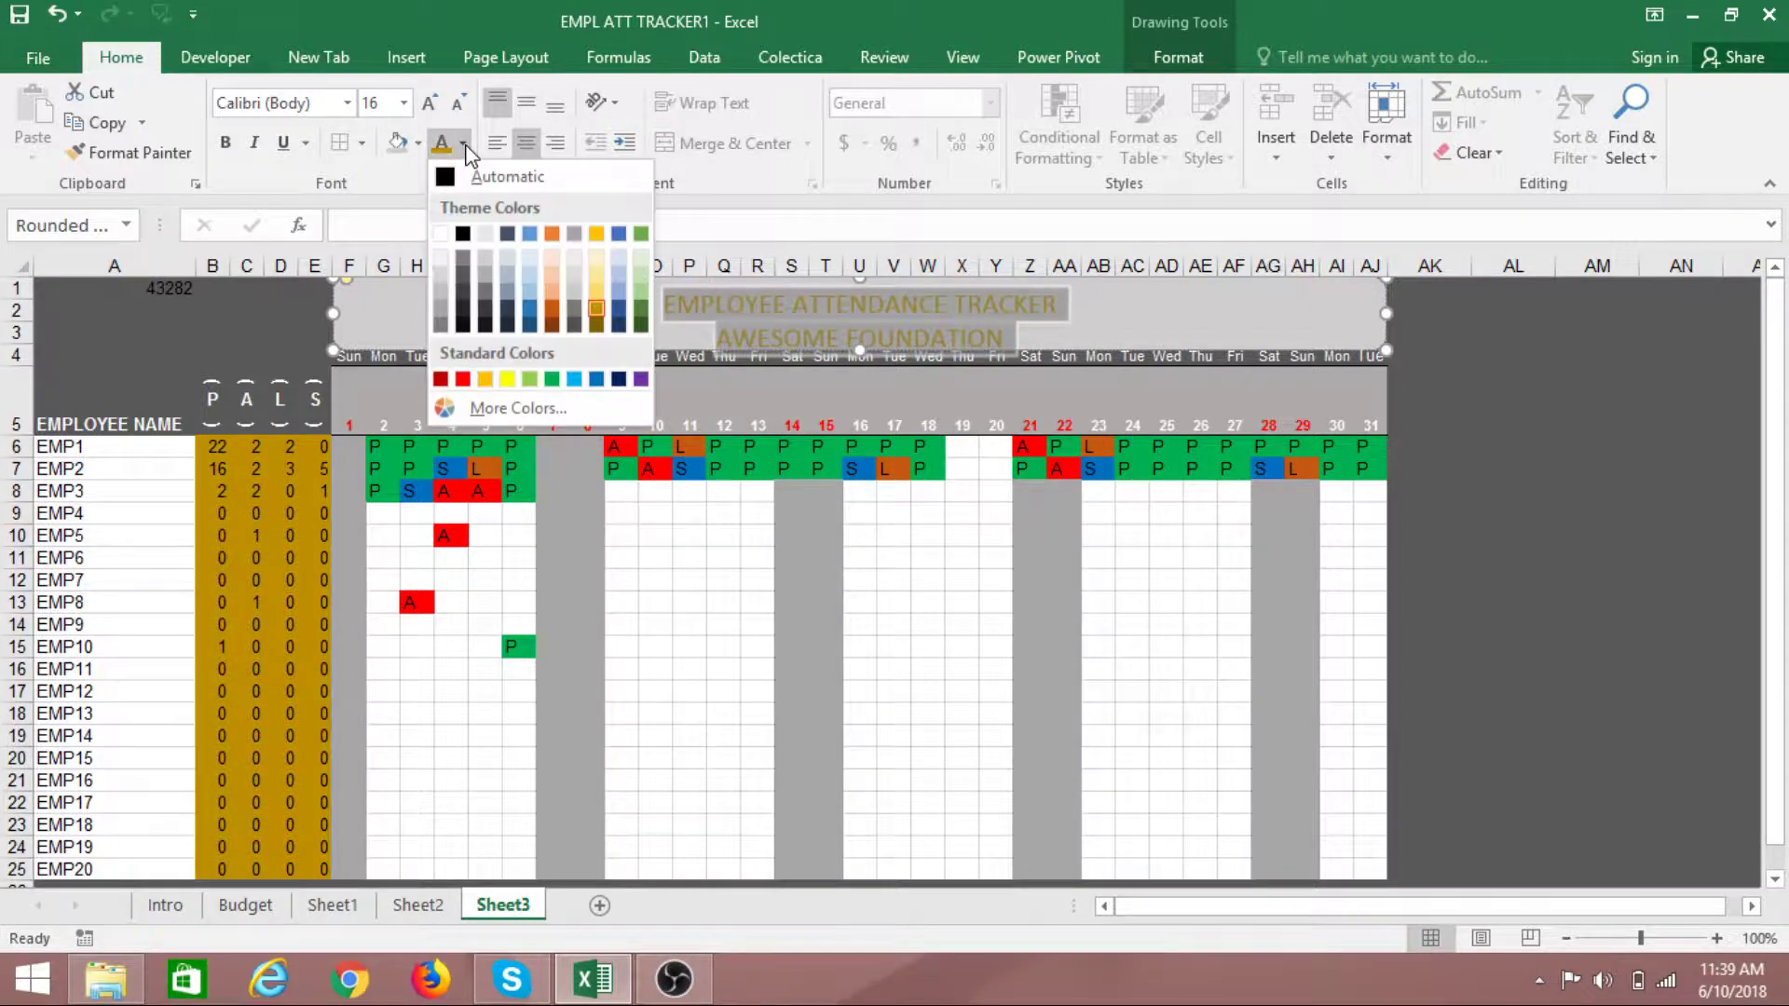
left_click(596, 310)
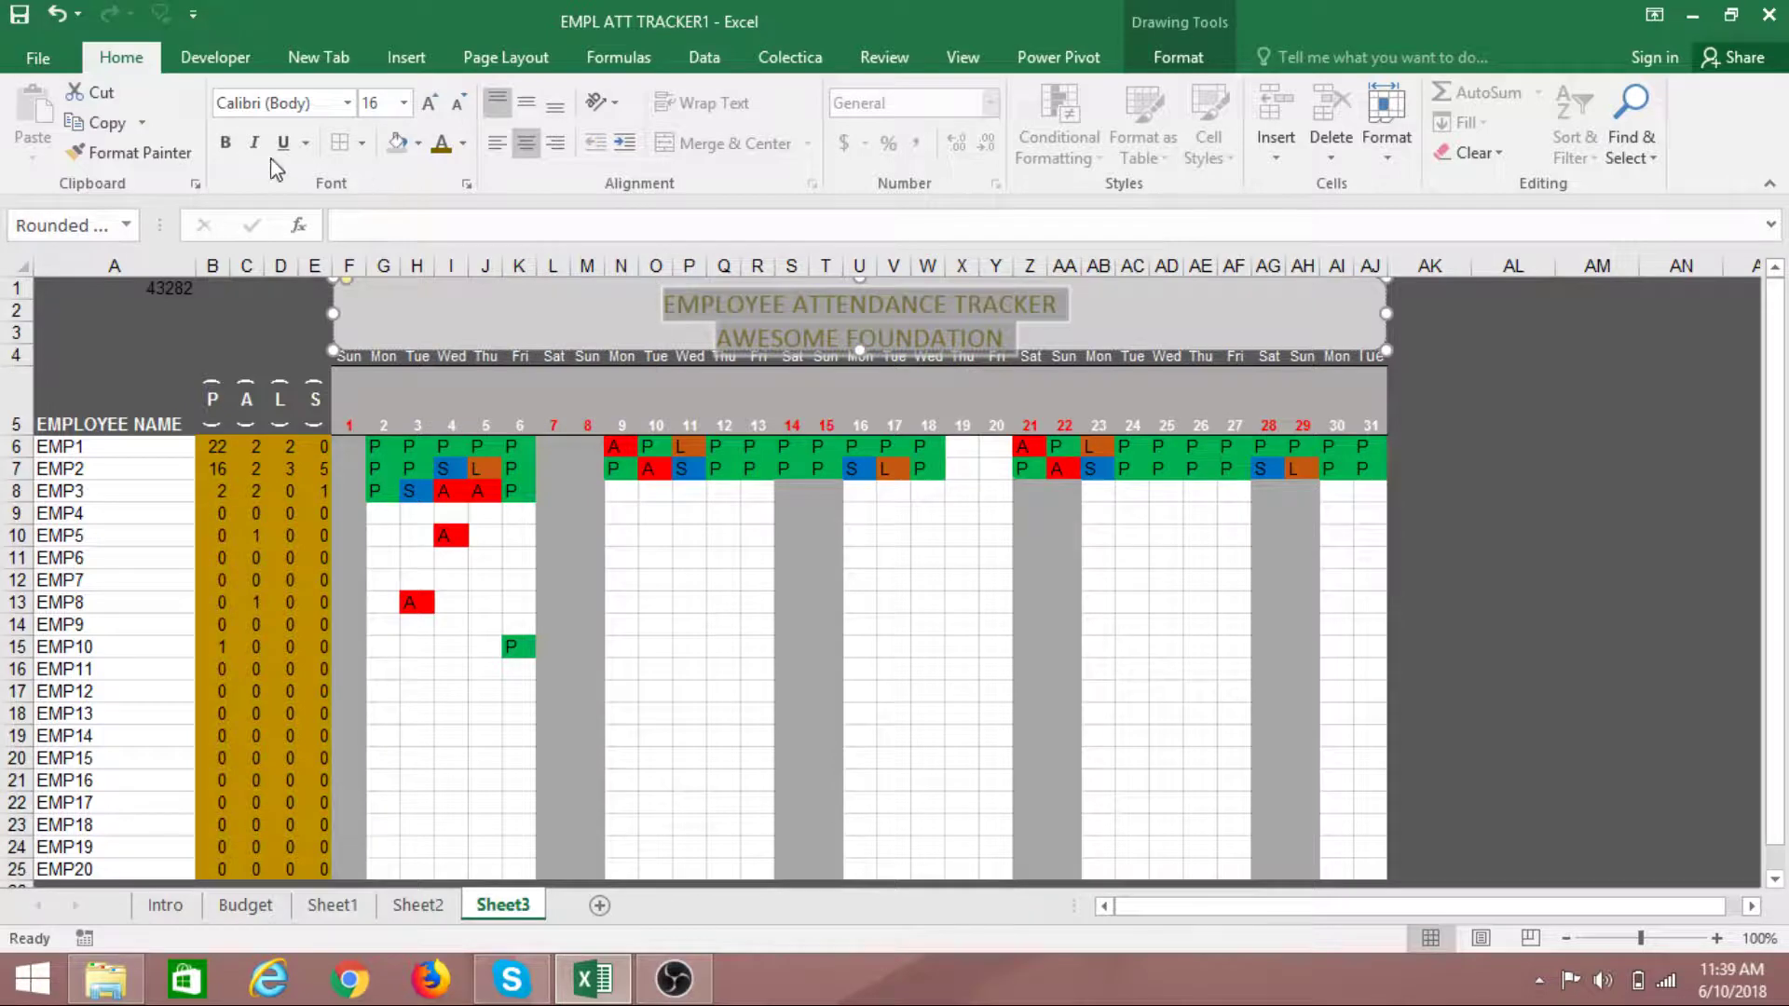
left_click(225, 142)
Try the Impact font on both lines of the banner text and undo the change
left_click(258, 104)
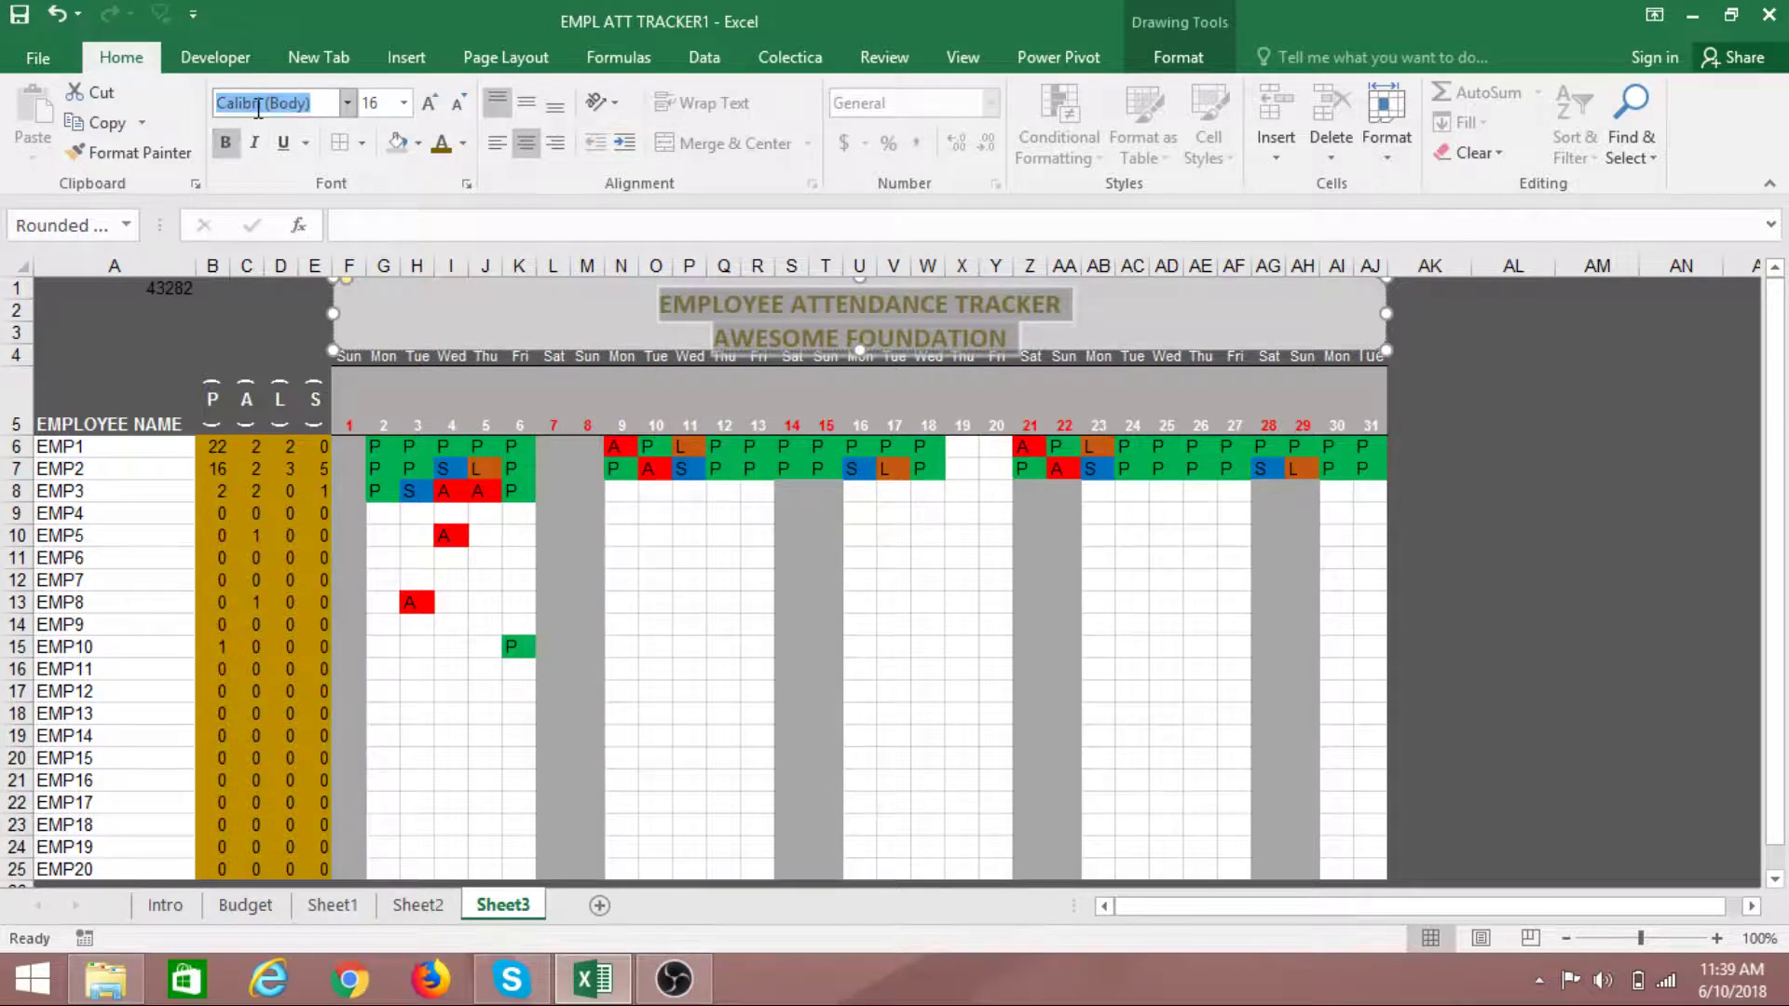
type("Impact")
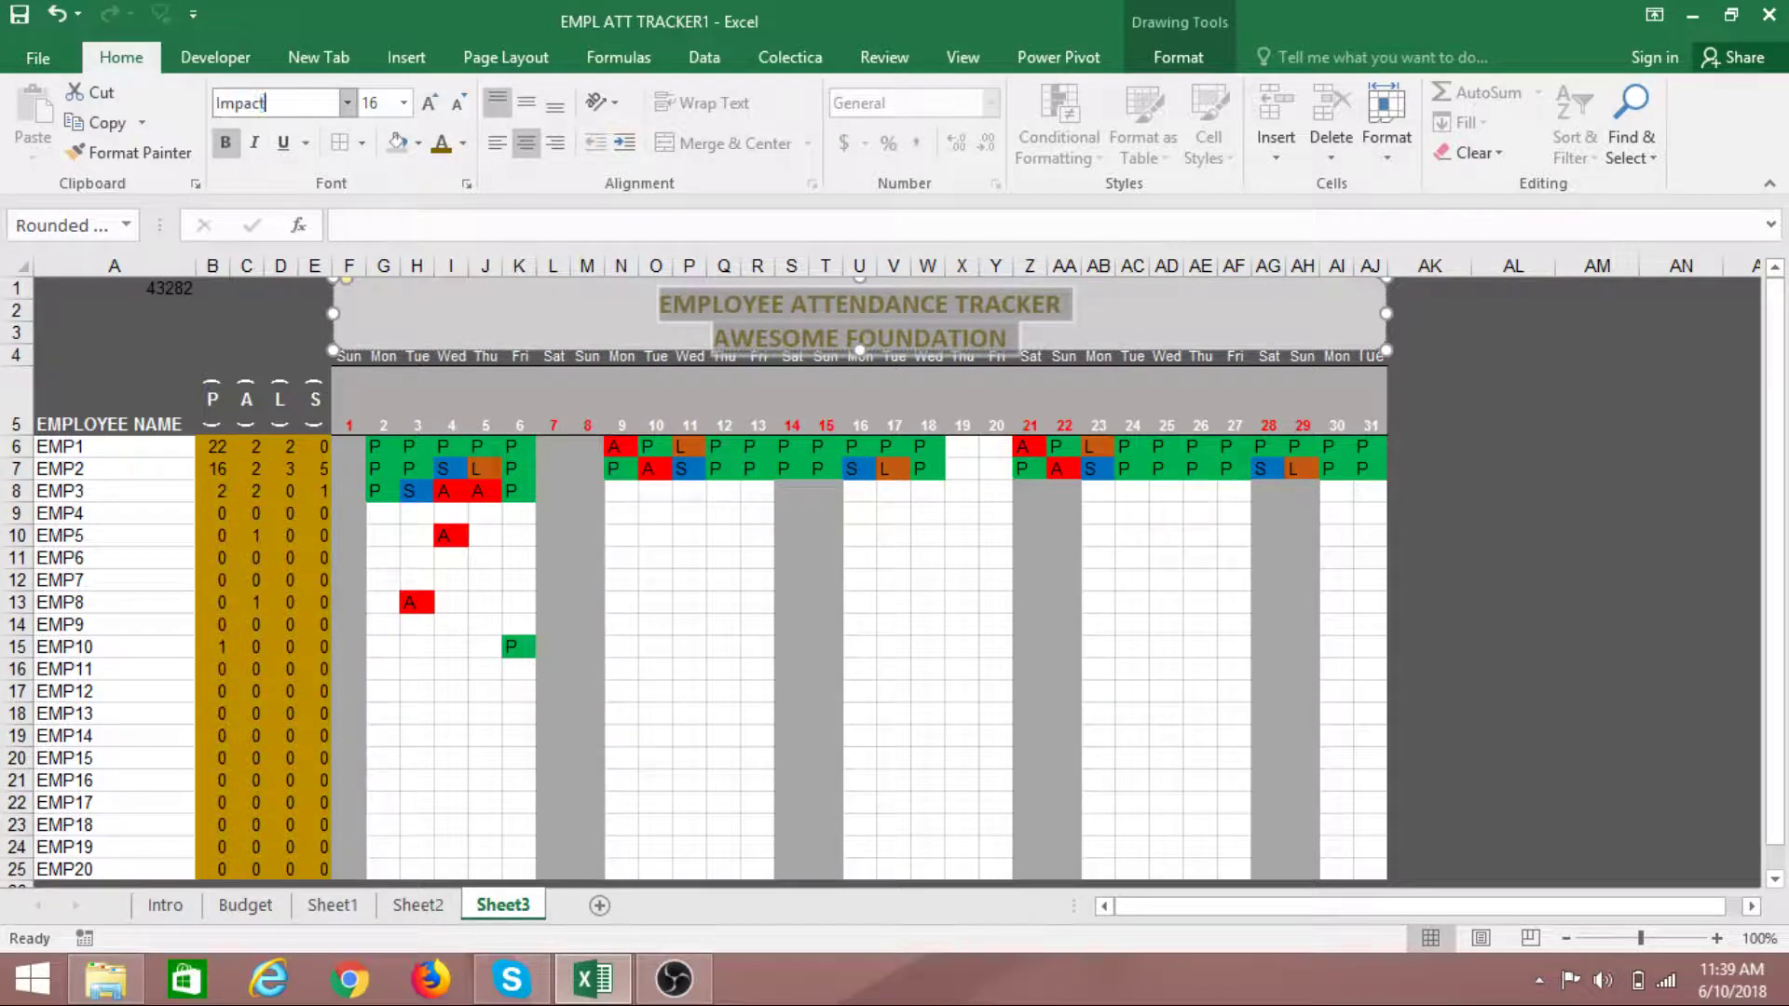
key("Return")
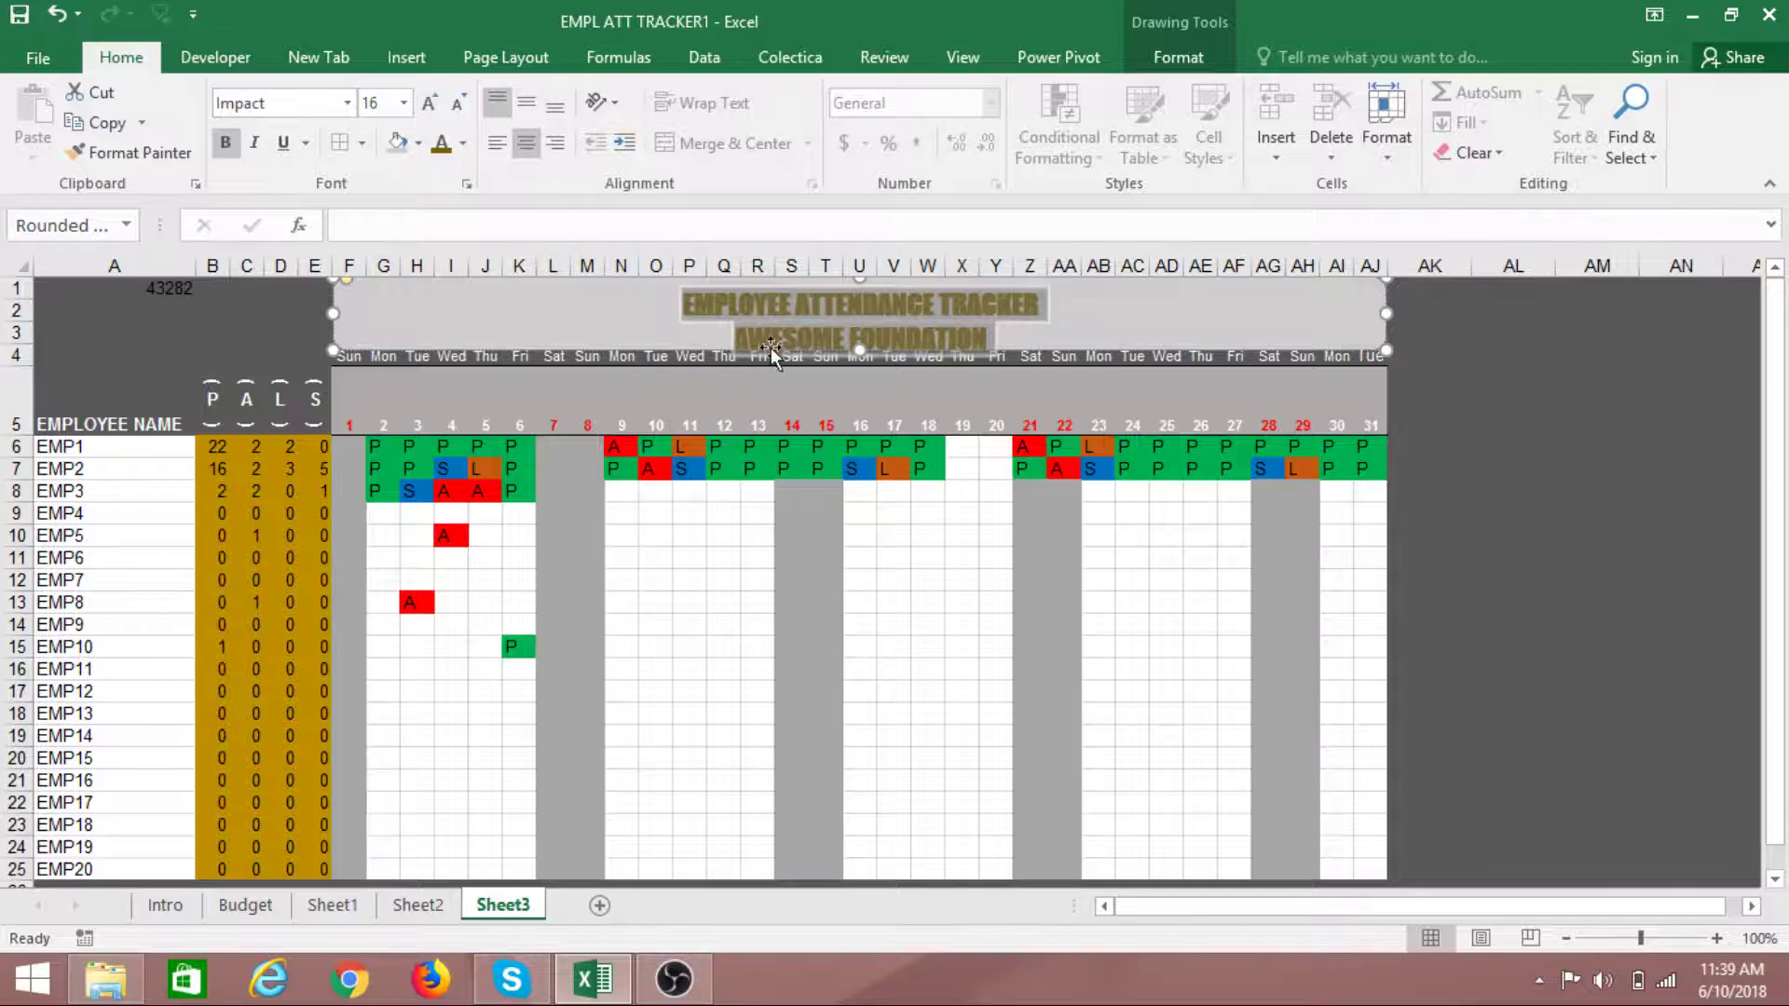
left_click(1119, 321)
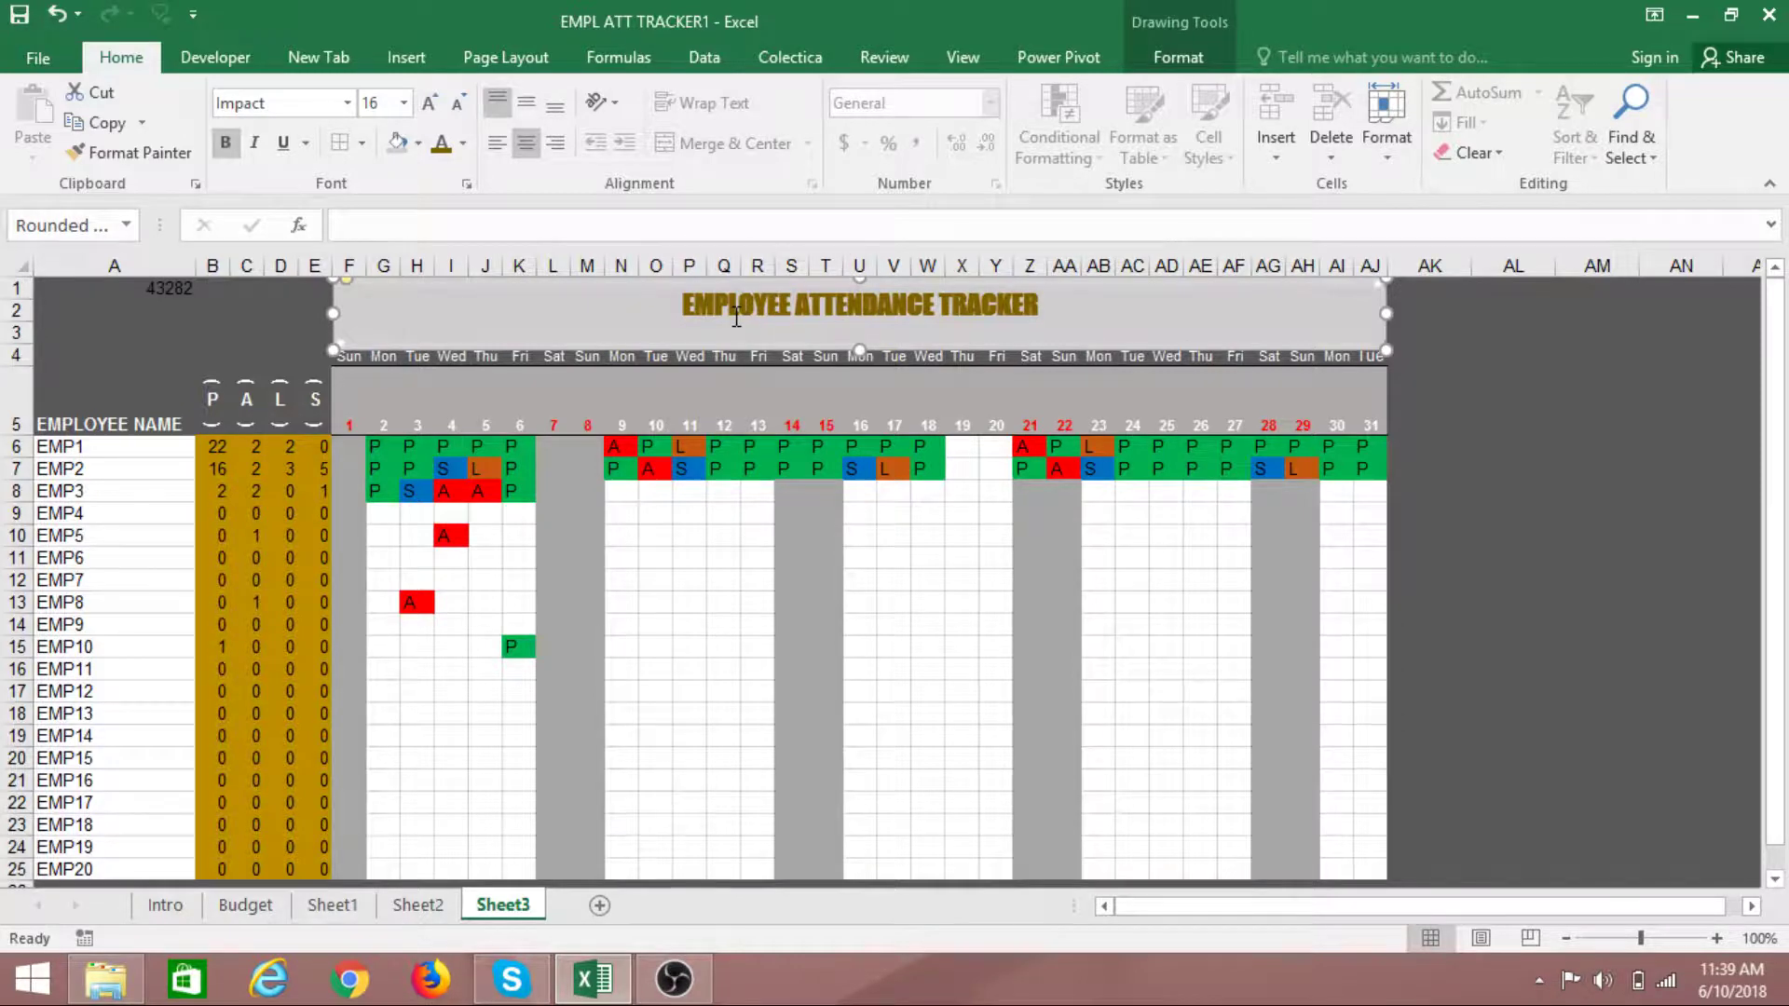
key("ctrl+z")
Reduce both lines of the banner text to 14 pt
left_click(457, 105)
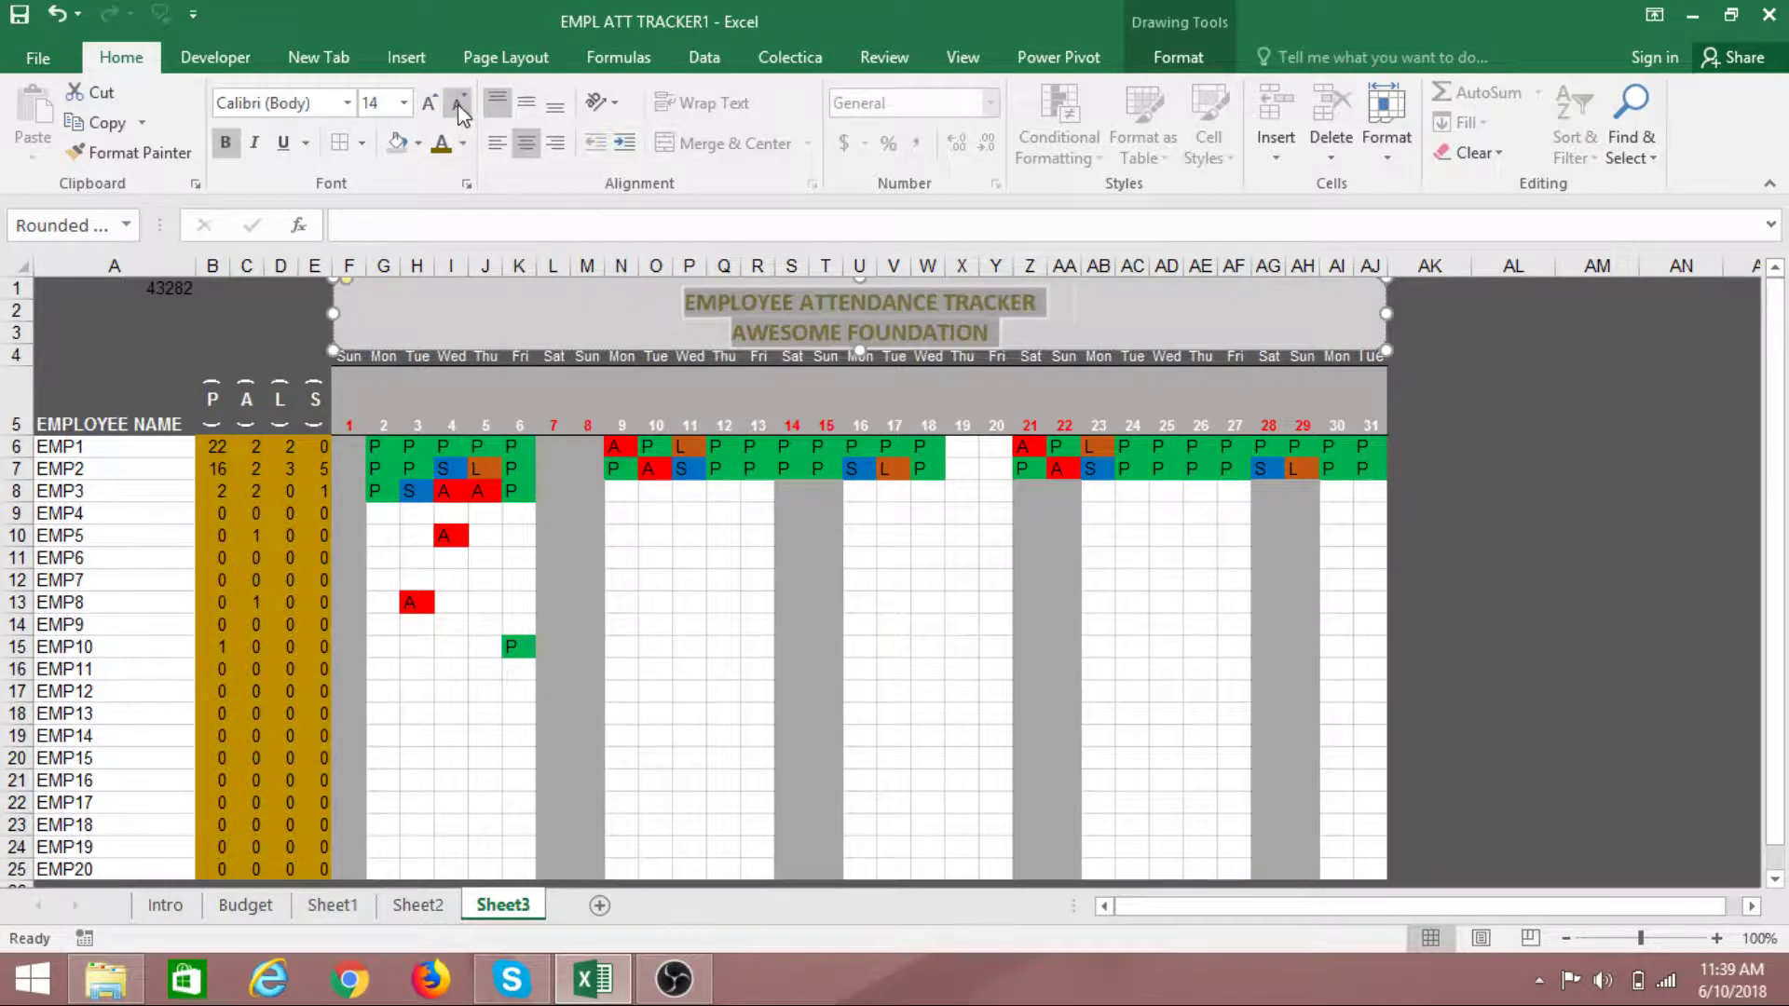
left_click(1482, 559)
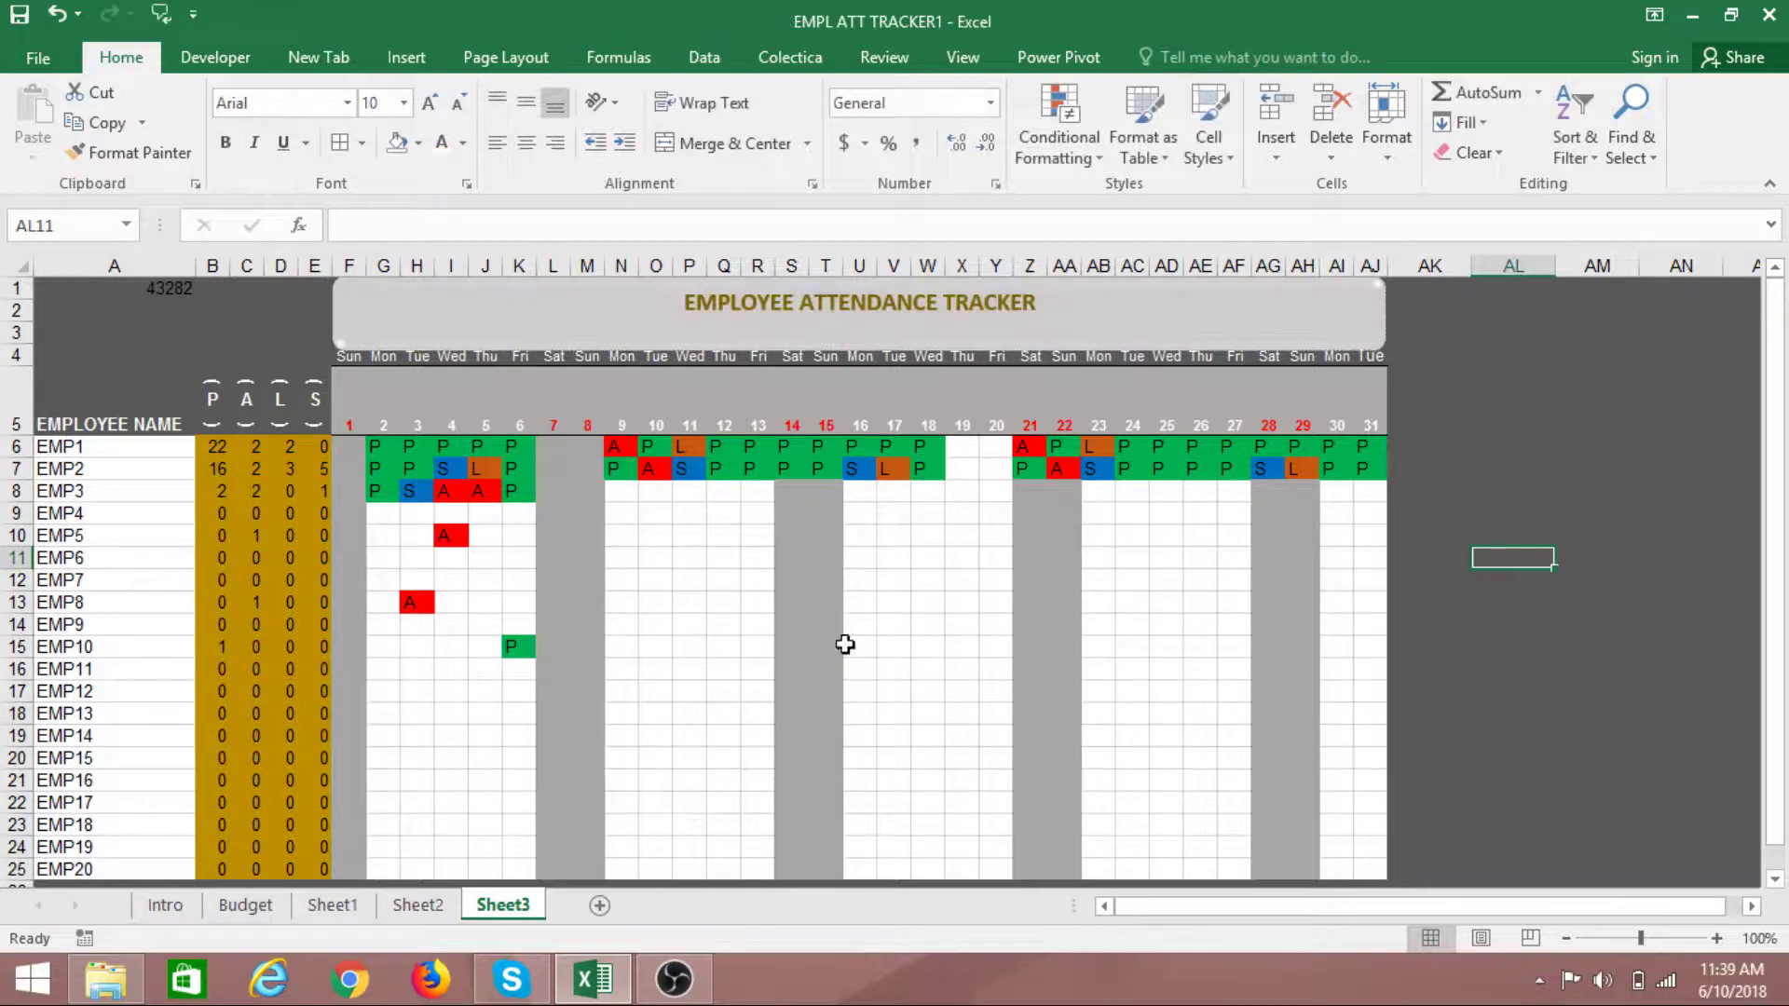
left_click(786, 308)
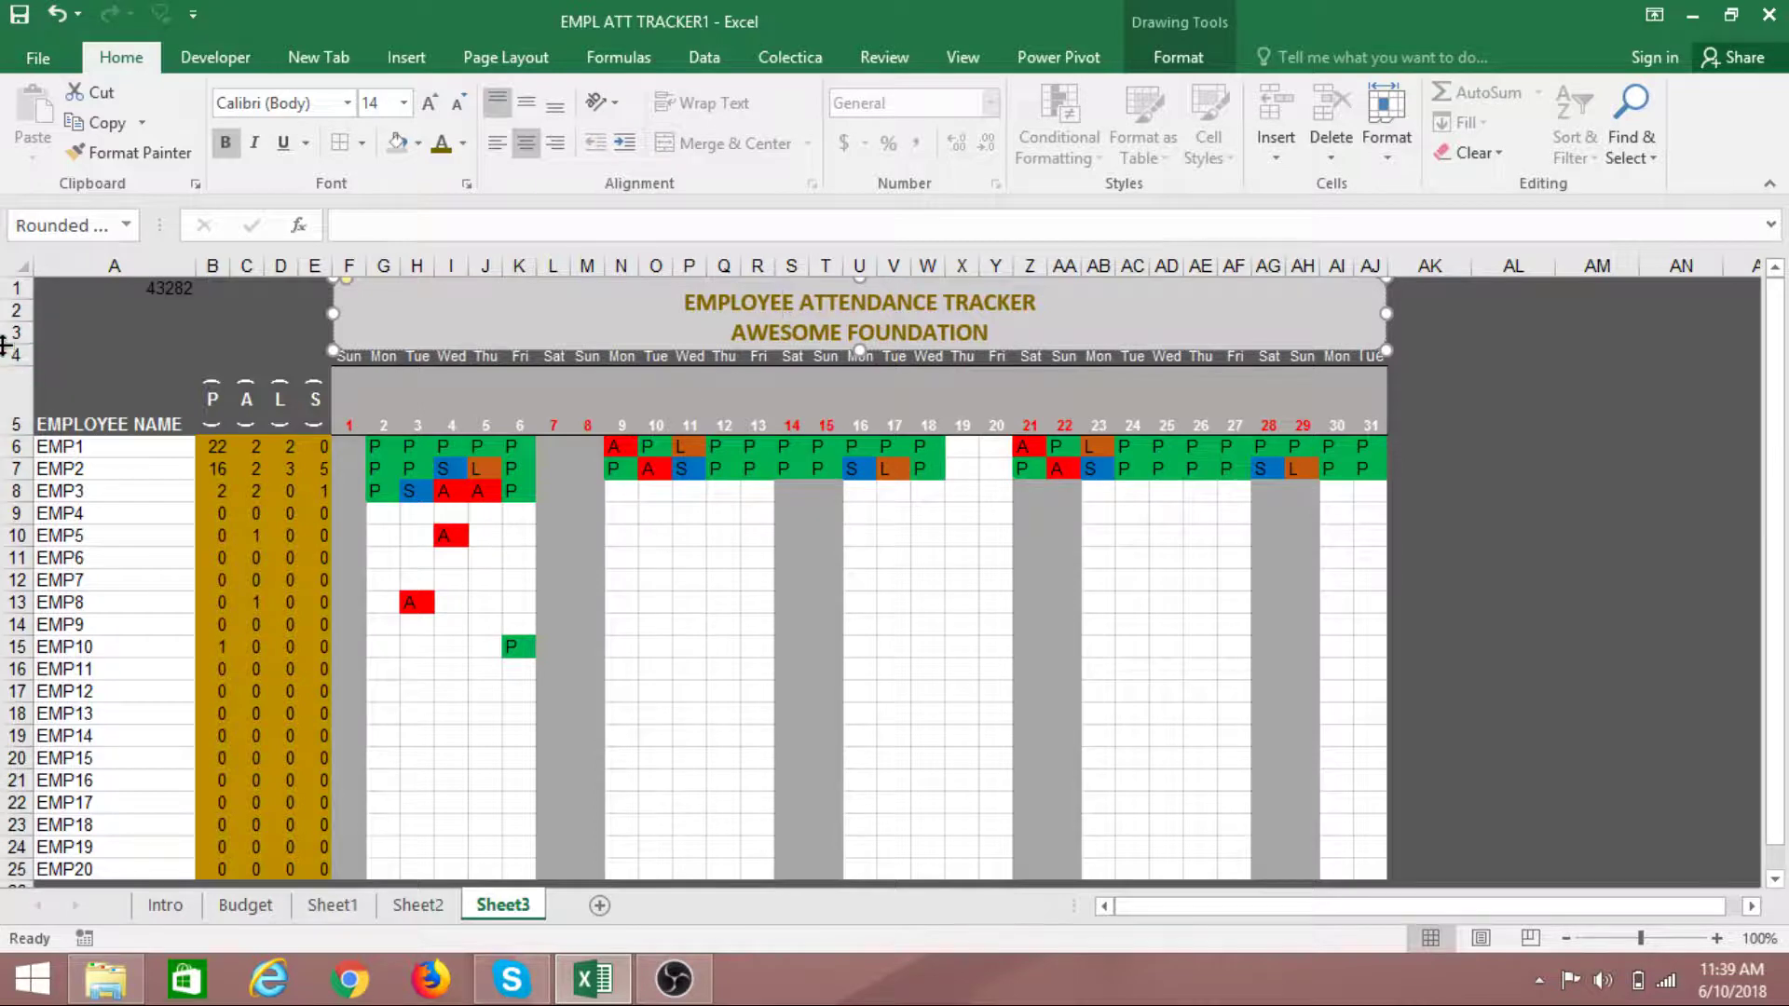
left_click(1489, 563)
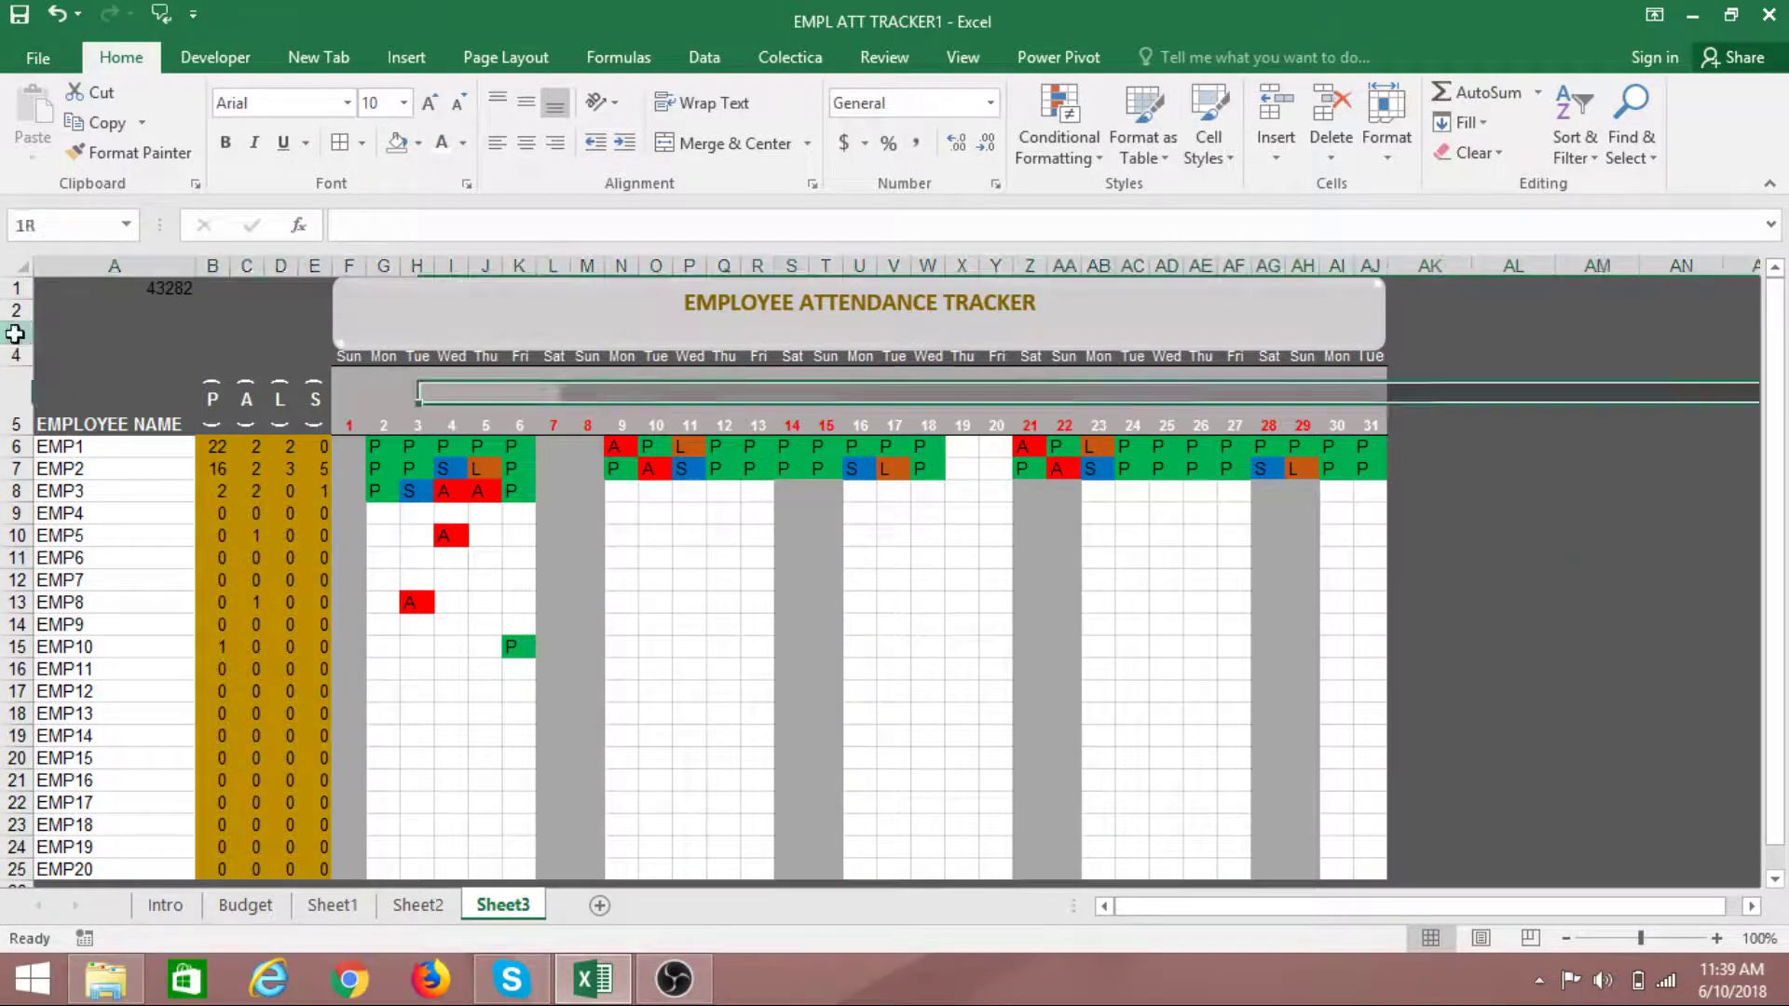
Insert a new sheet row above row 2 to make the title banner taller
left_click(16, 333)
right_click(15, 337)
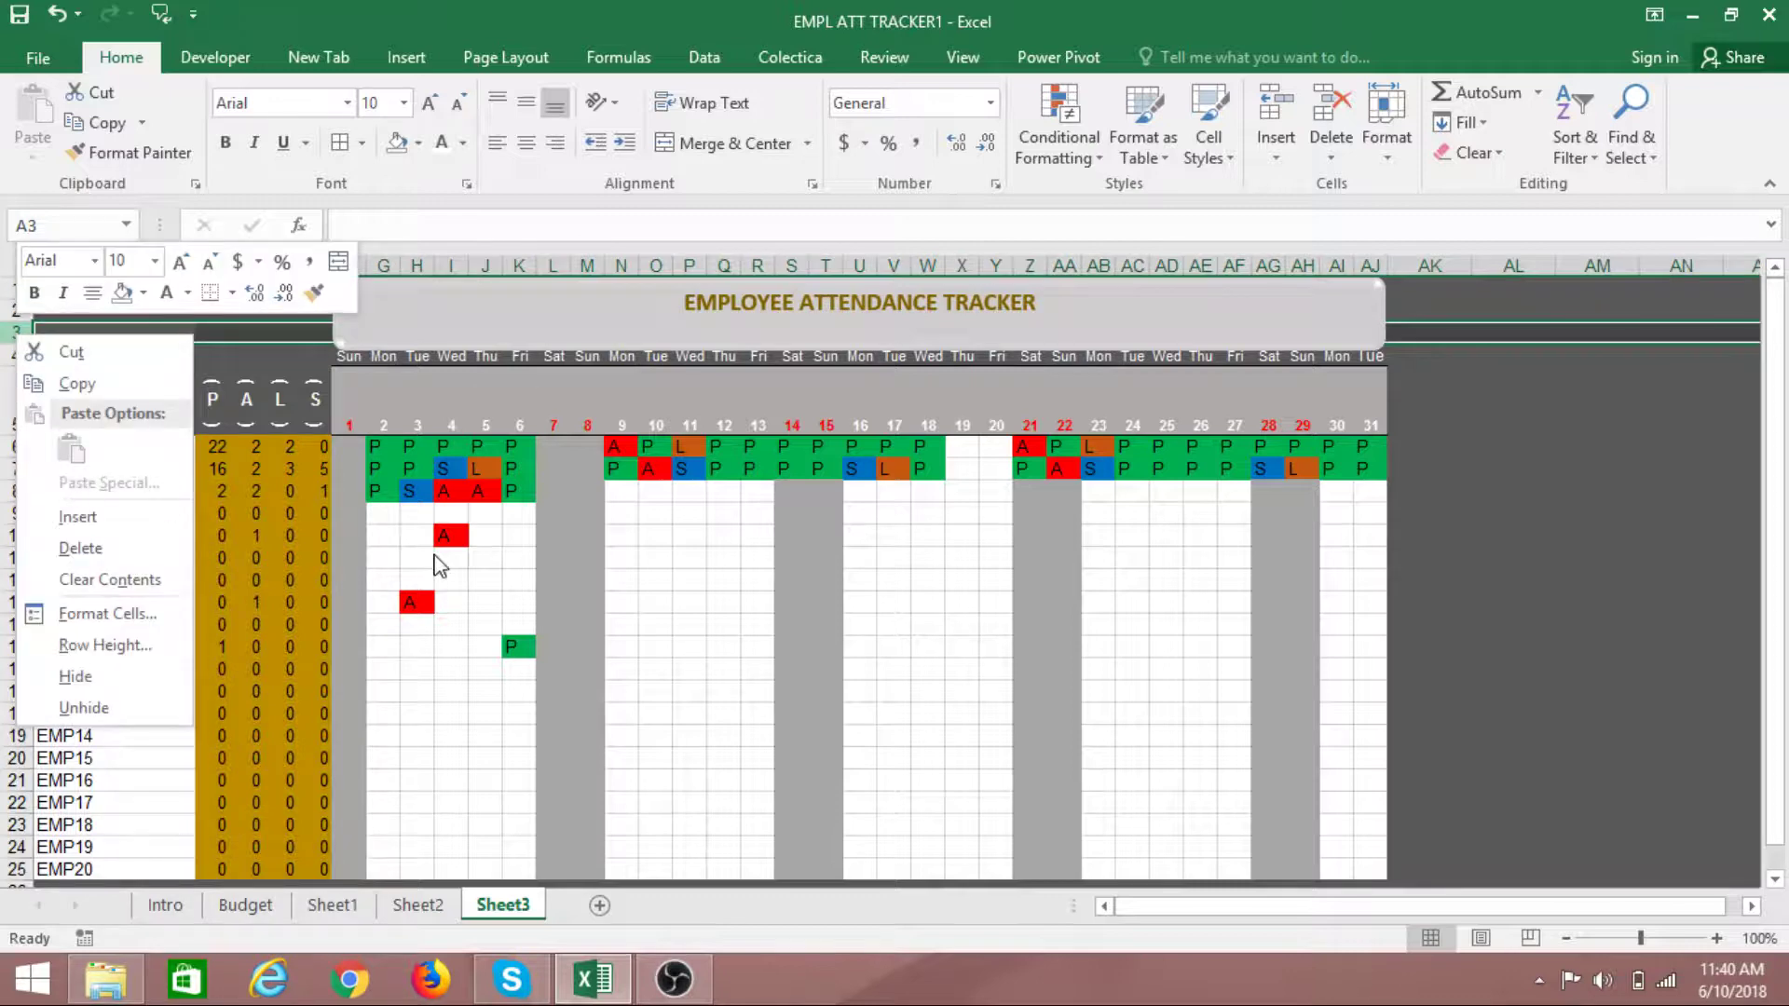
key("Escape")
left_click(16, 310)
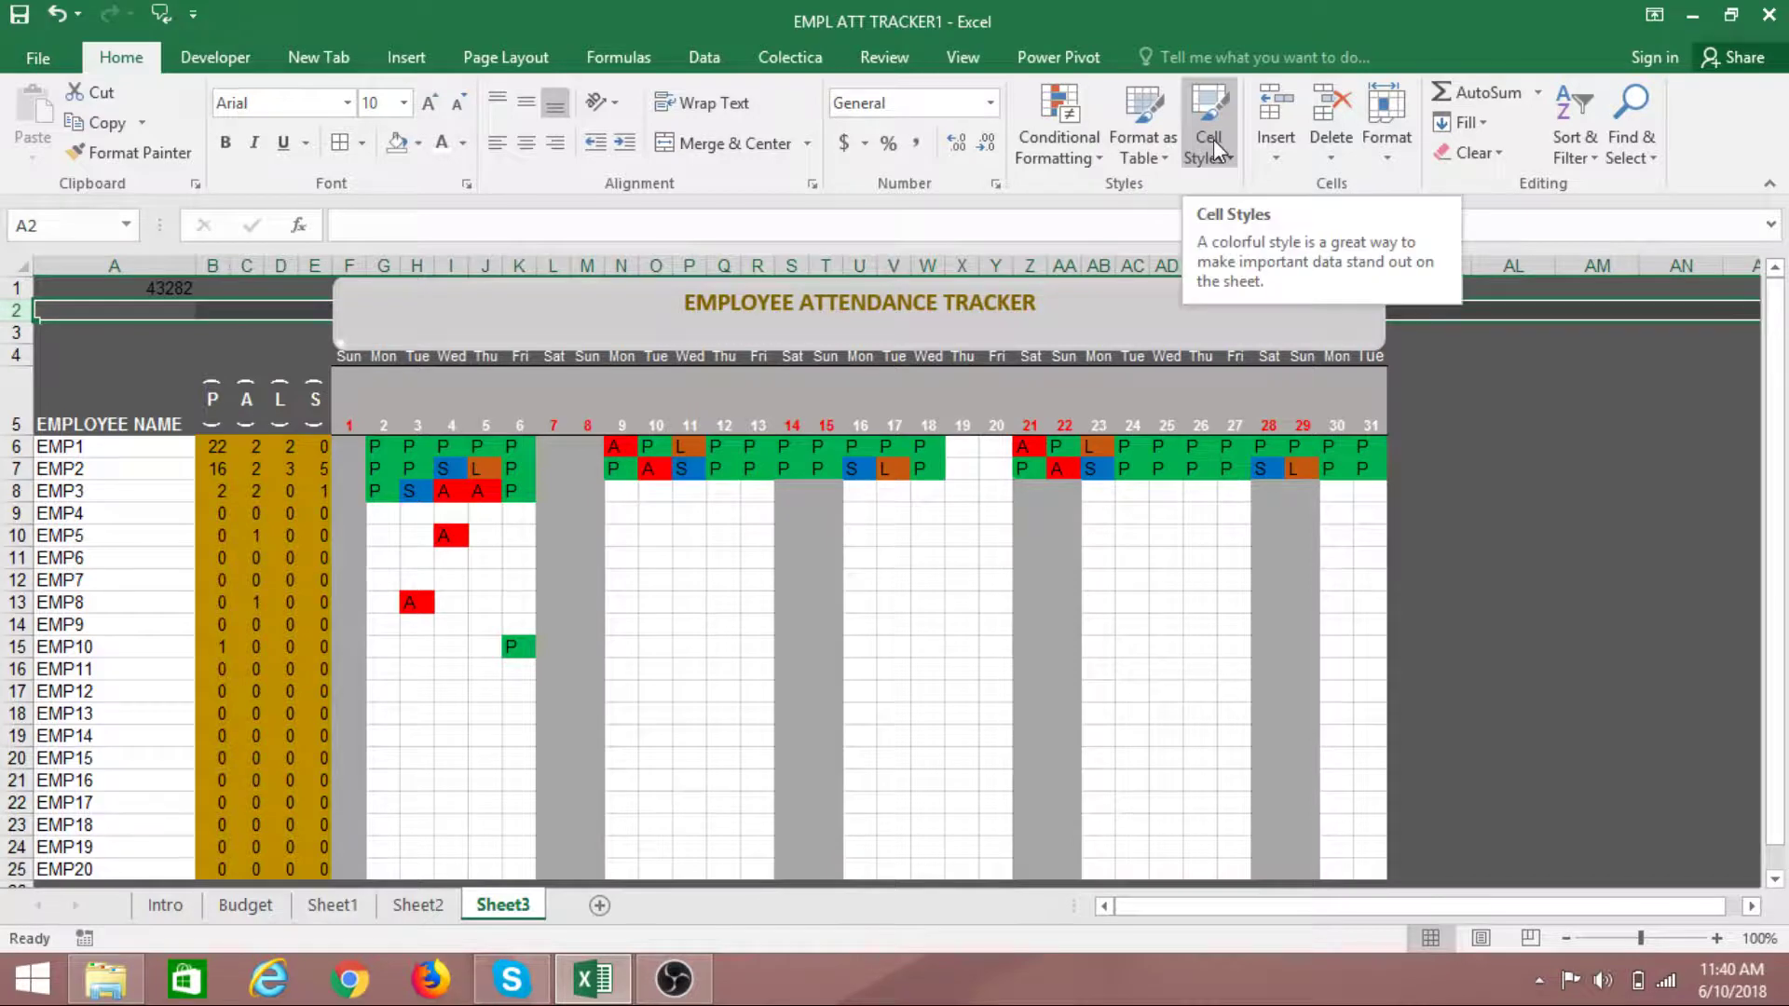
left_click(1276, 111)
left_click(1596, 558)
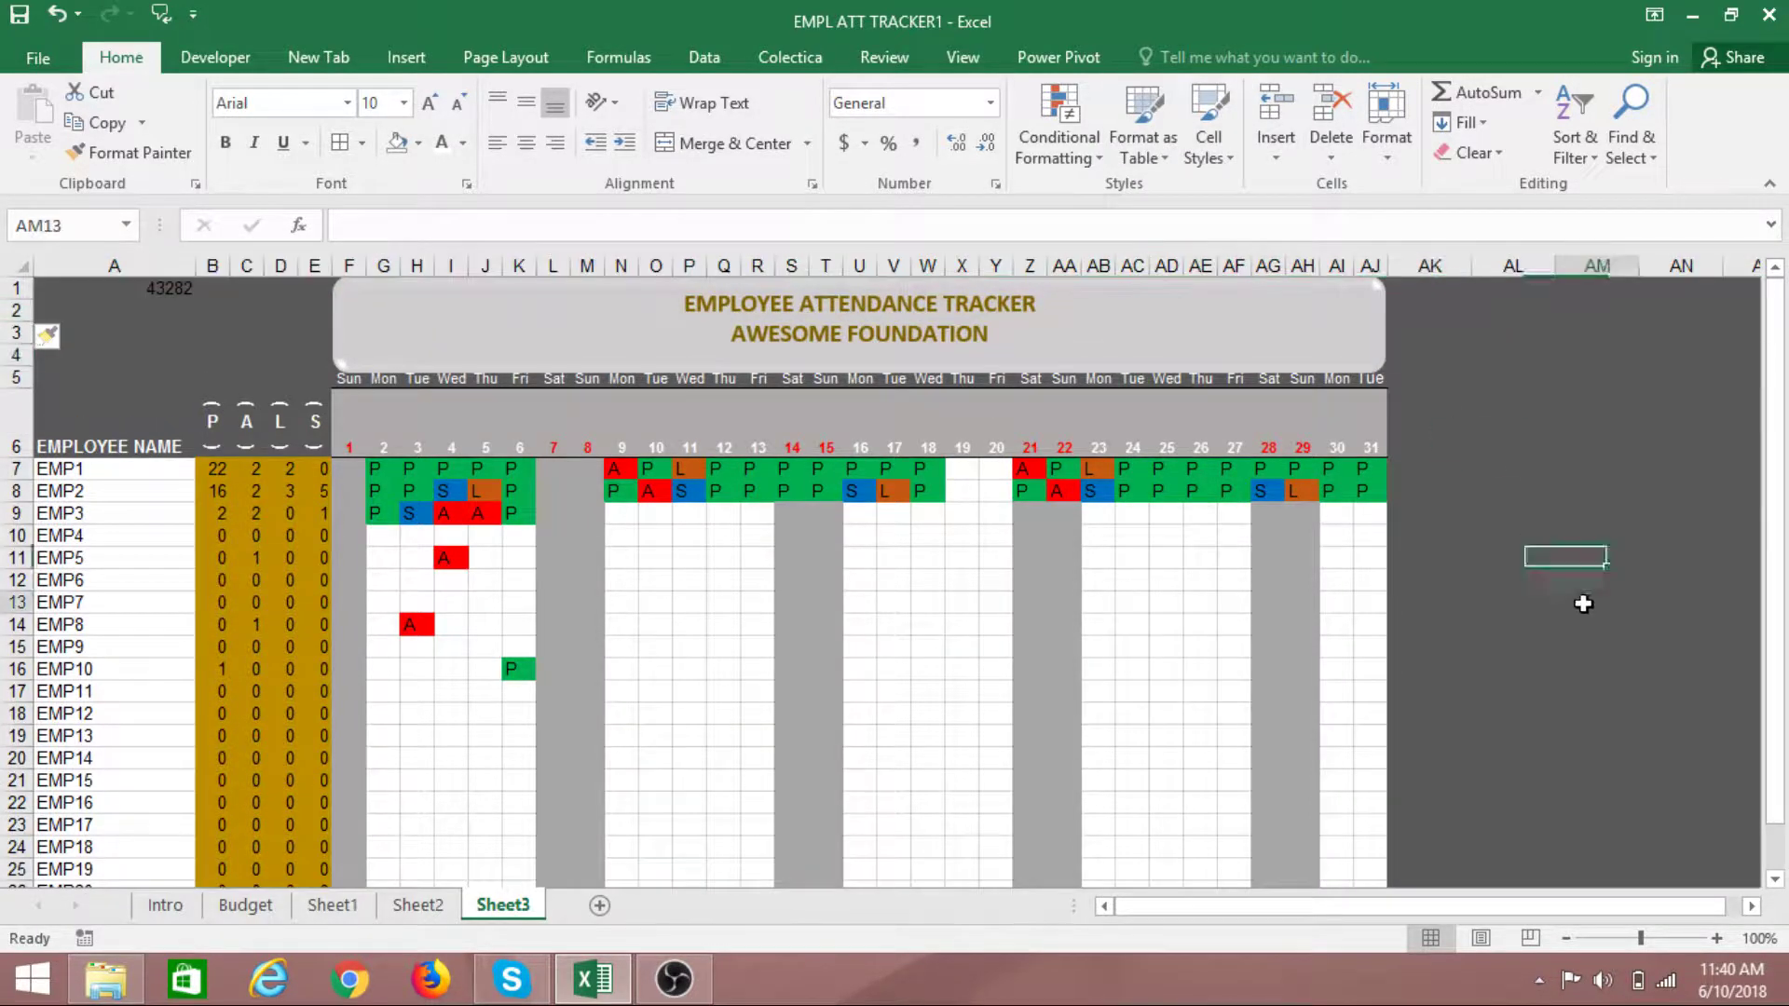
left_click(1596, 601)
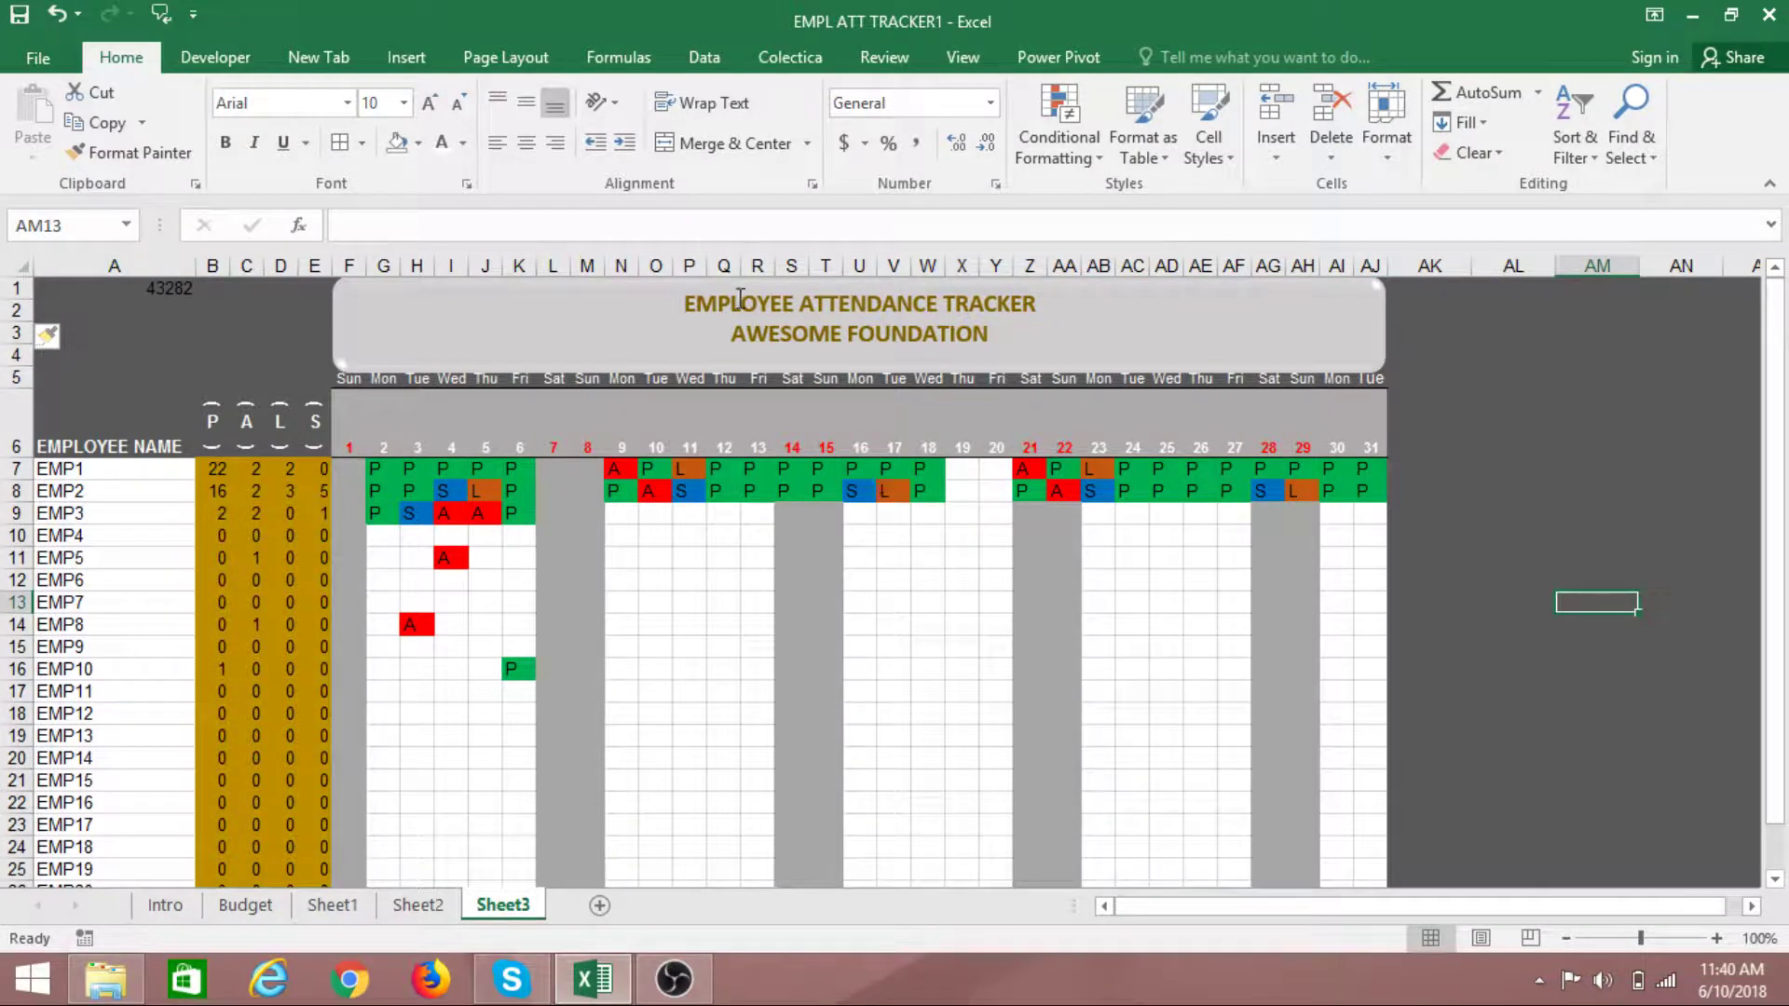
Set both lines of the banner text to 16 pt, undoing the further enlargement tried
left_click_drag(693, 306, 990, 337)
left_click(435, 106)
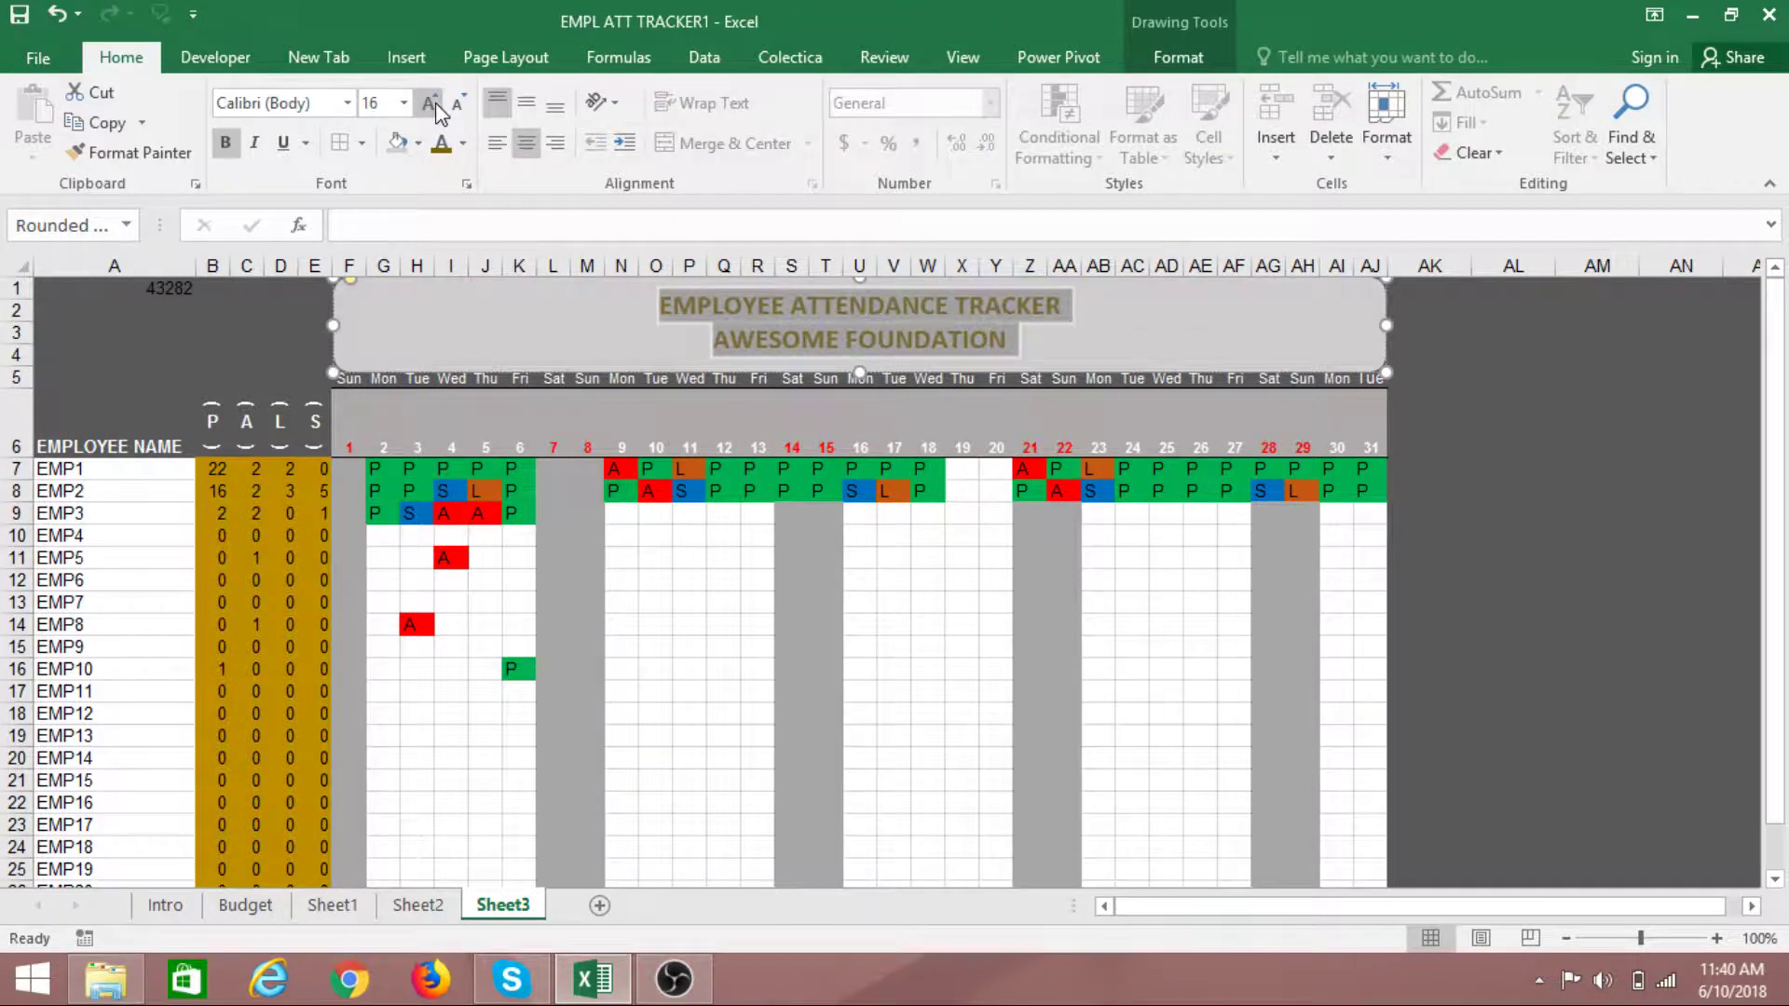
left_click(434, 106)
left_click(1658, 649)
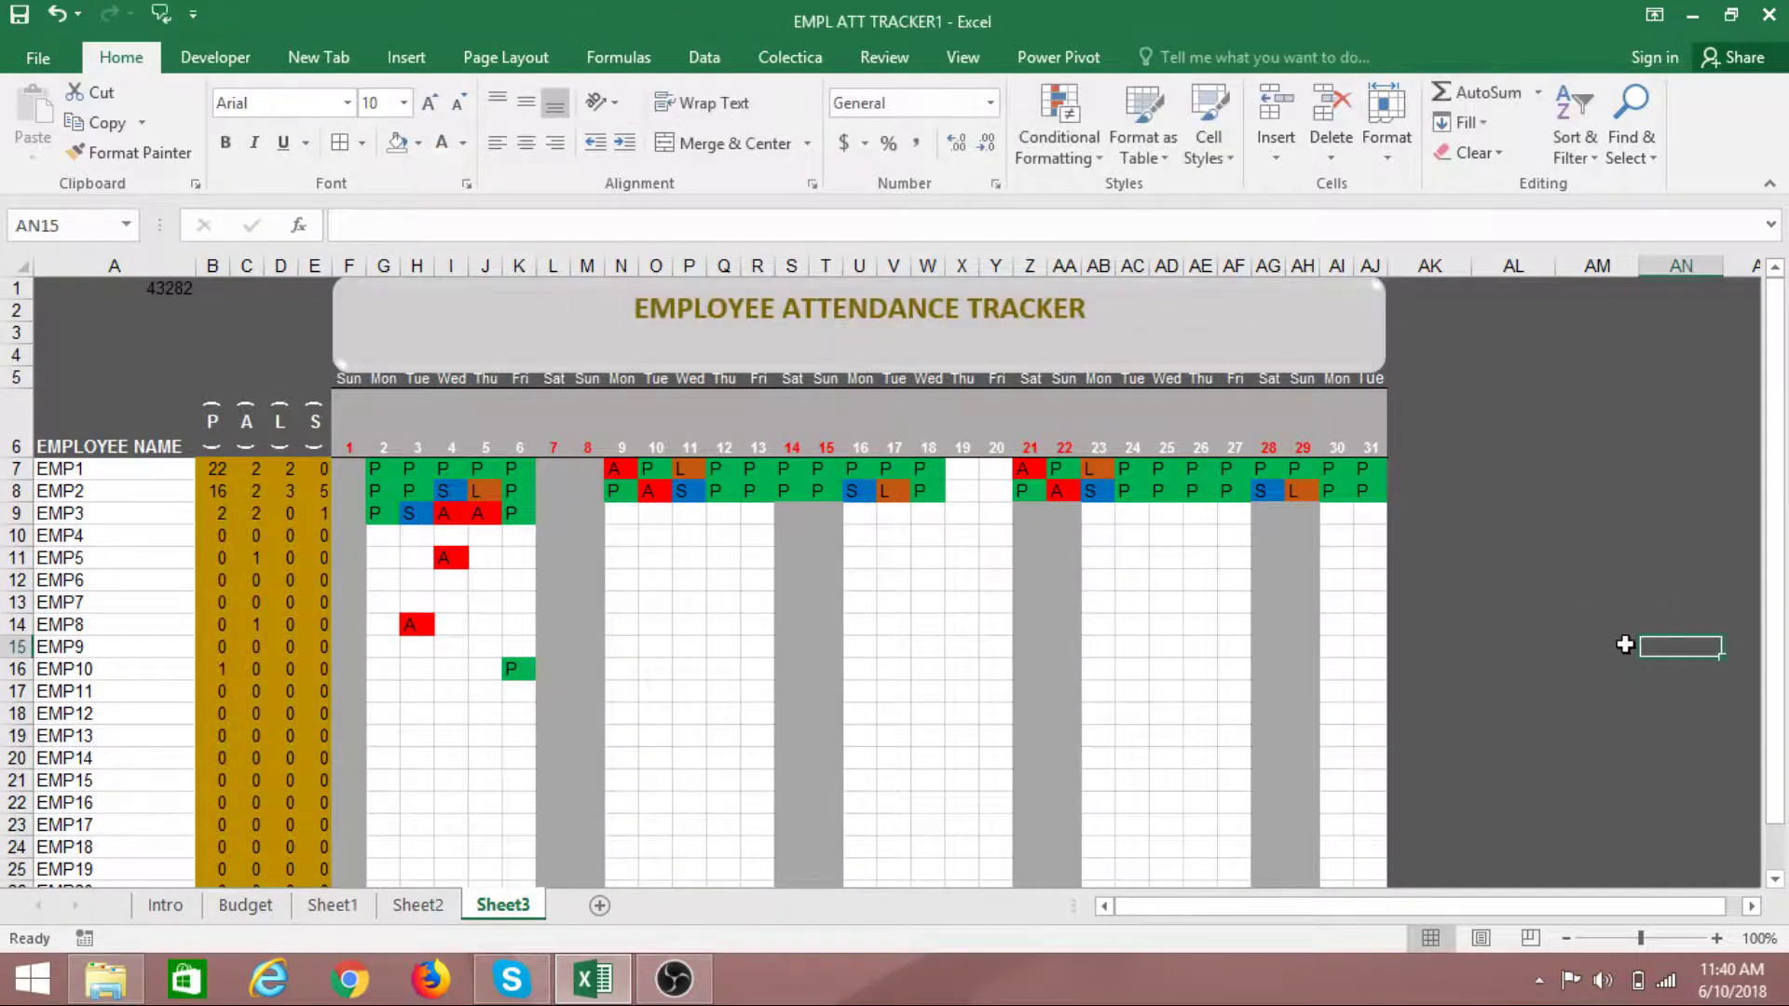
key("ctrl+z")
left_click(1571, 605)
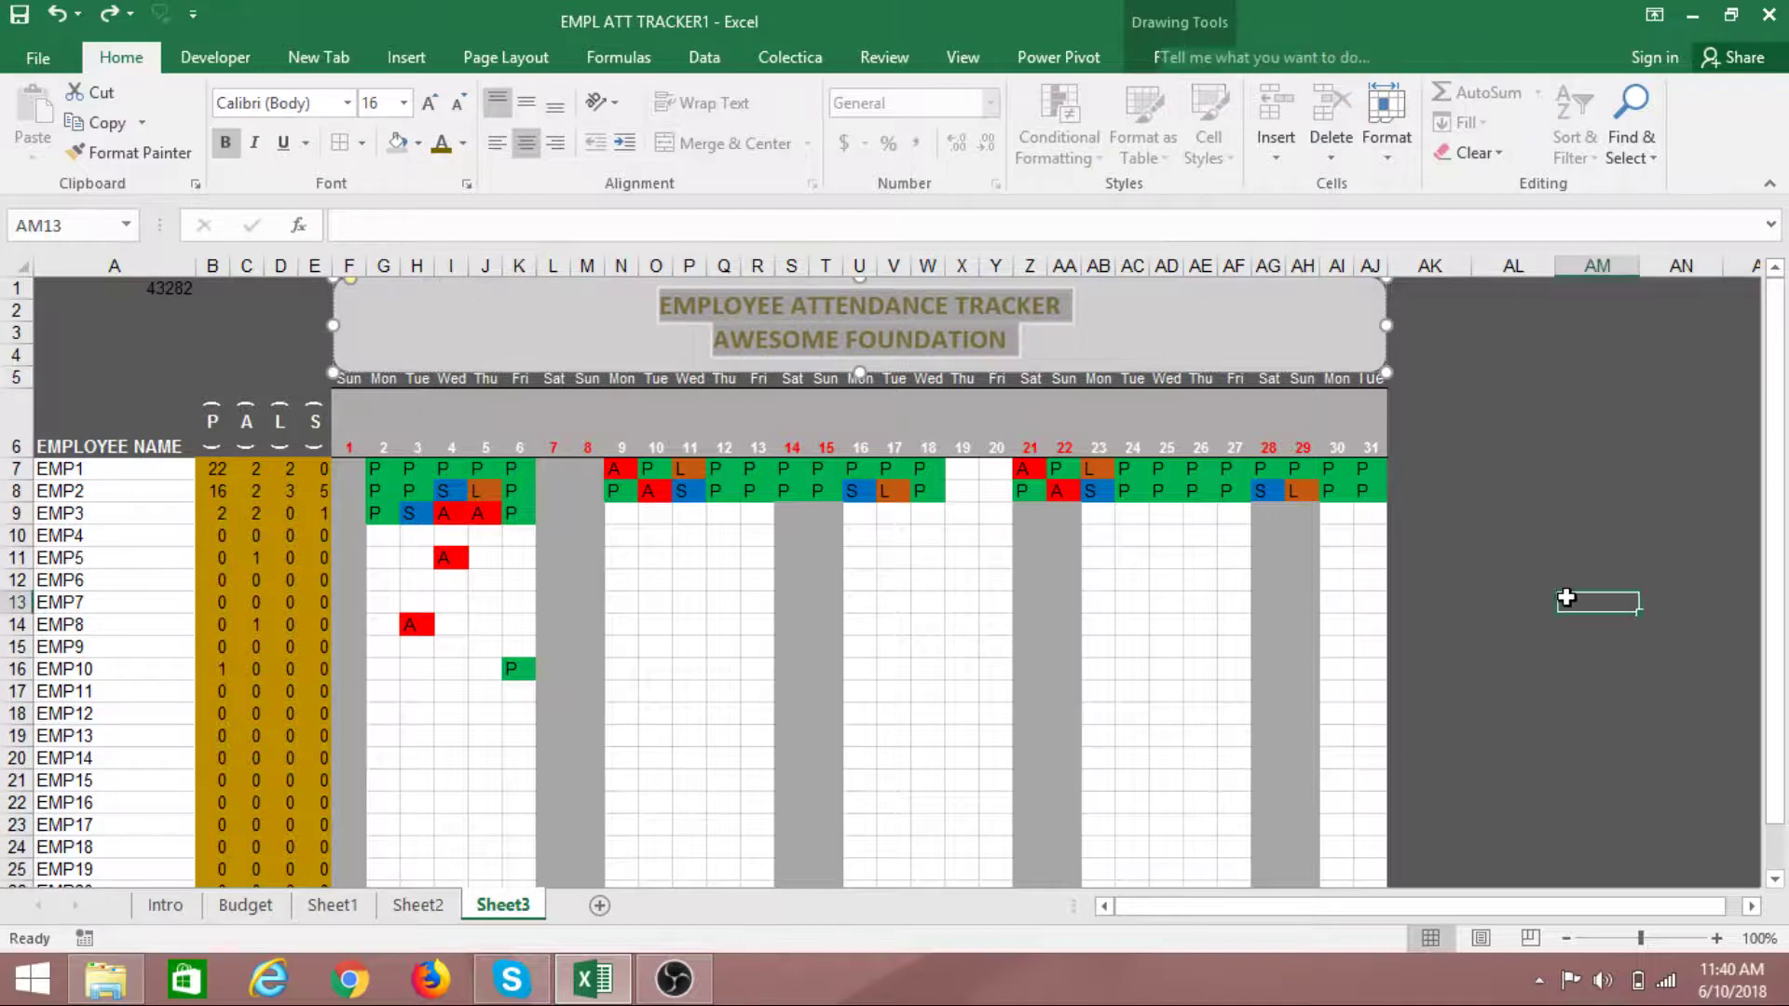
left_click(1733, 378)
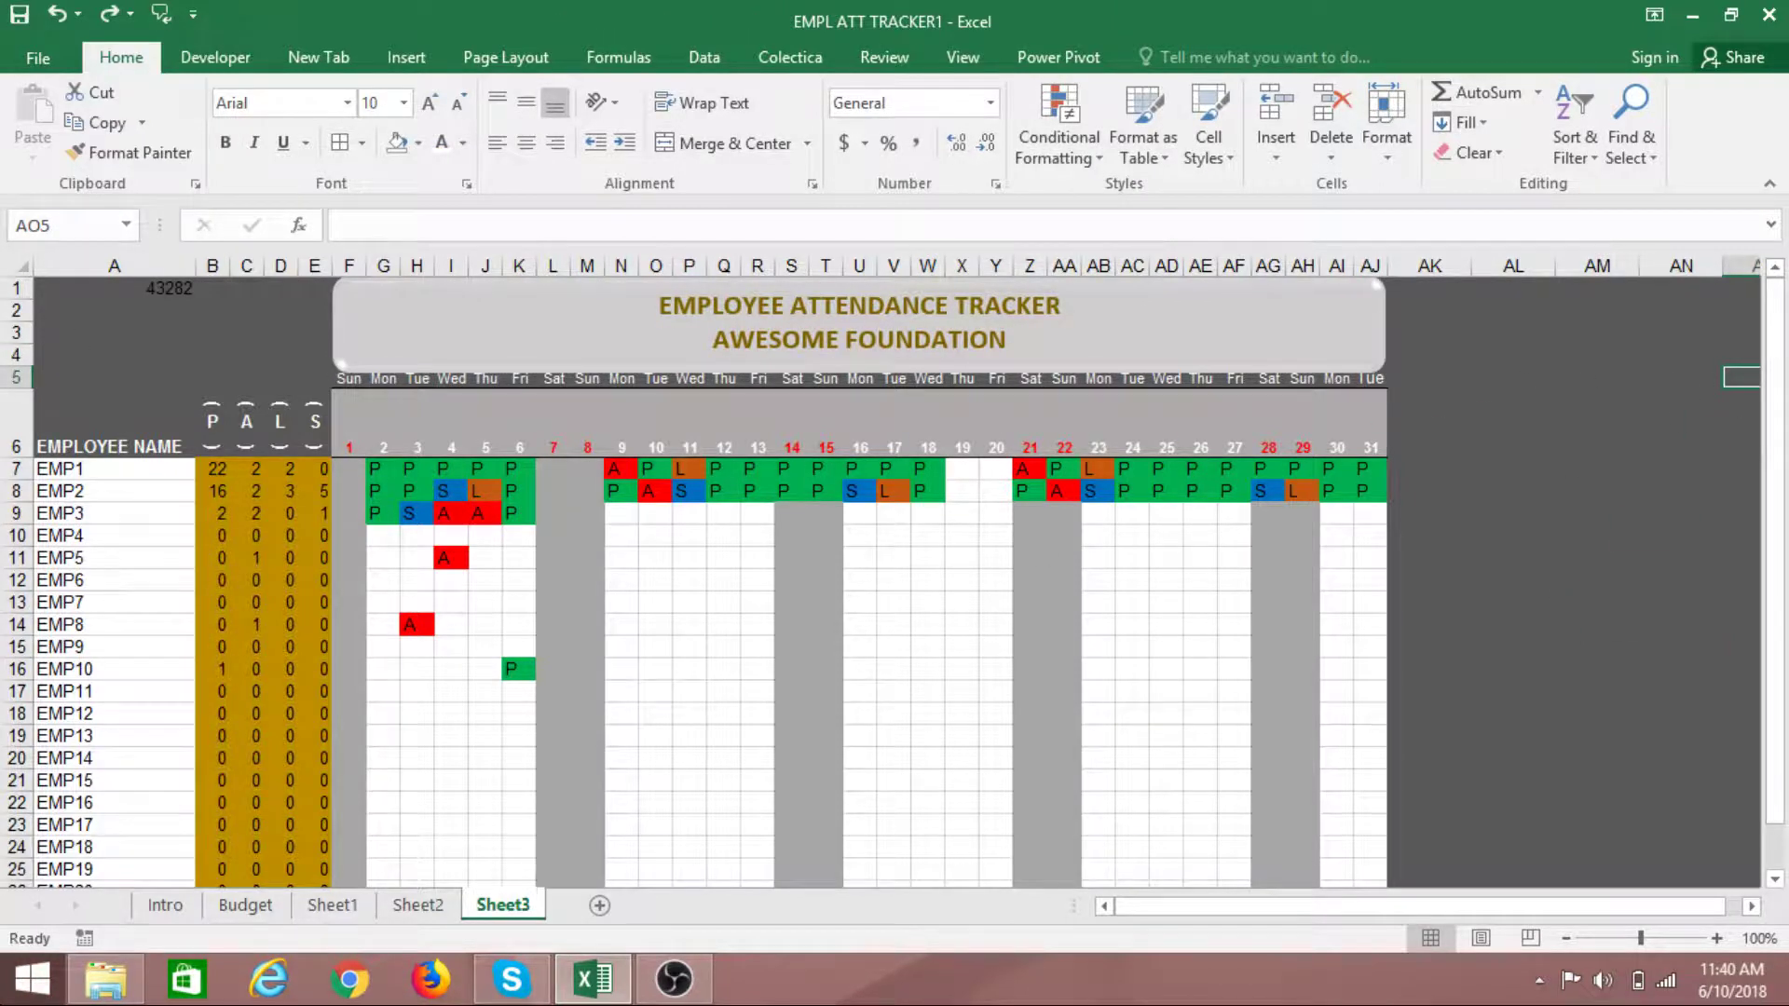
Duplicate the title banner and delete all of the text from the copy
left_click(1164, 298)
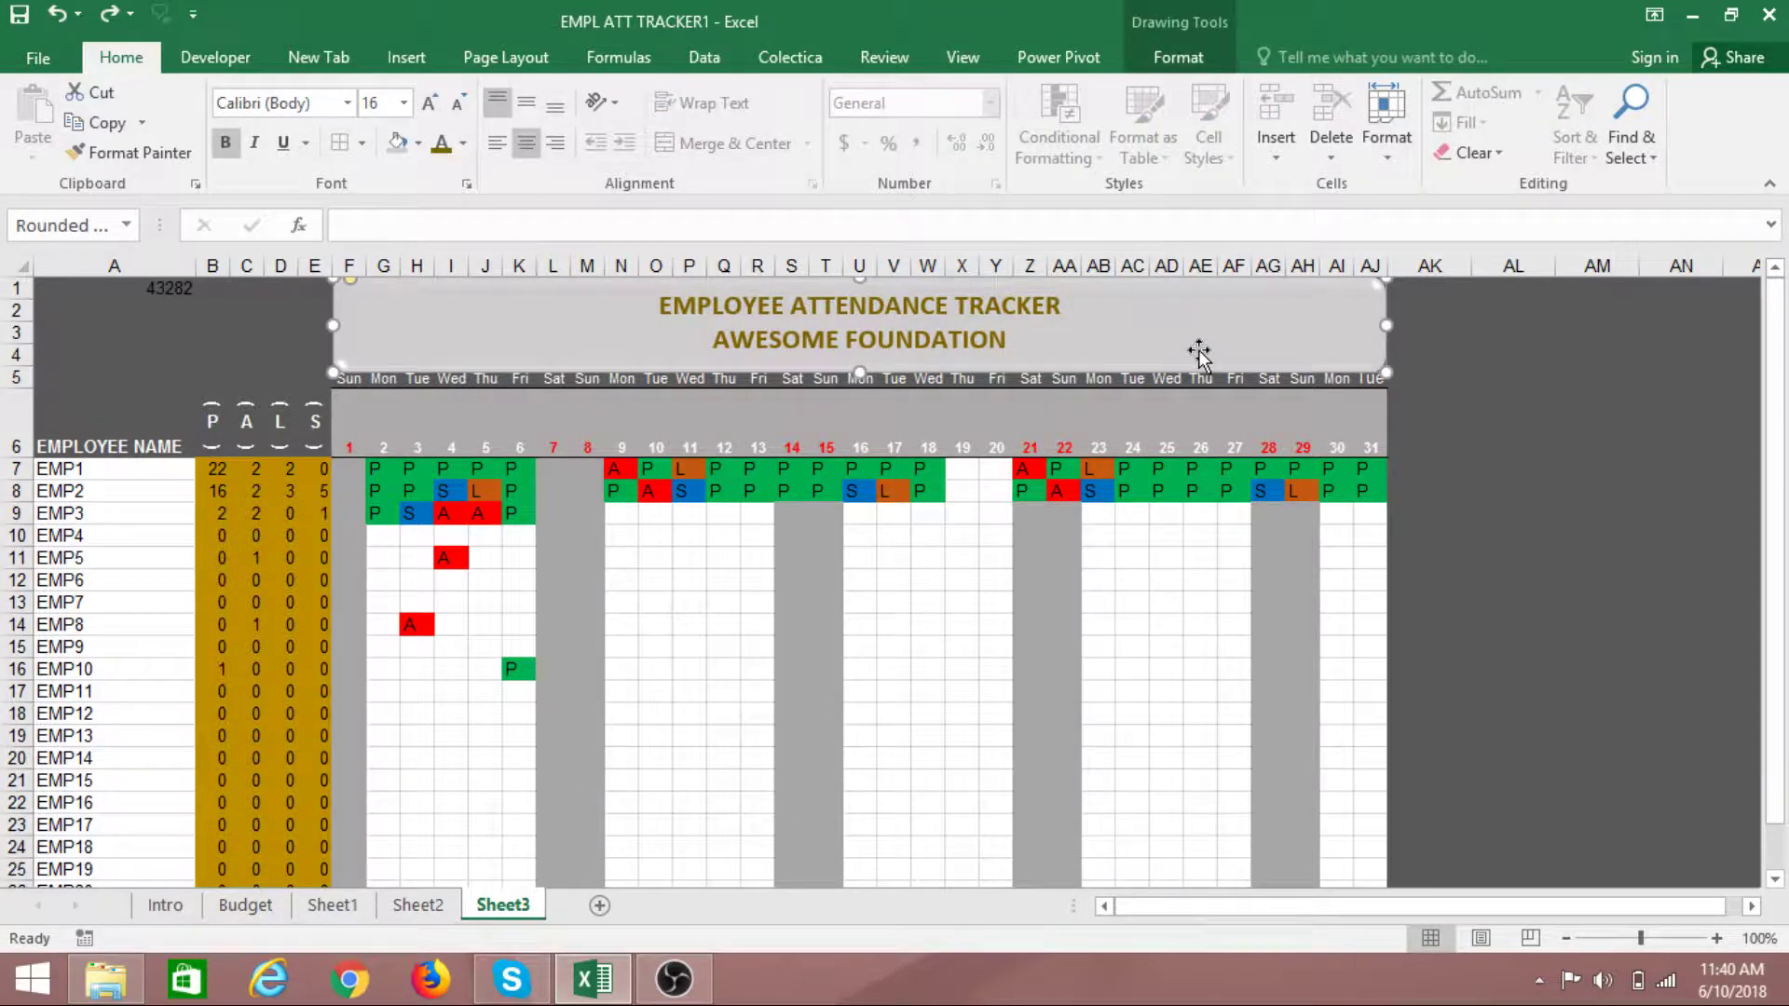
key("ctrl+d")
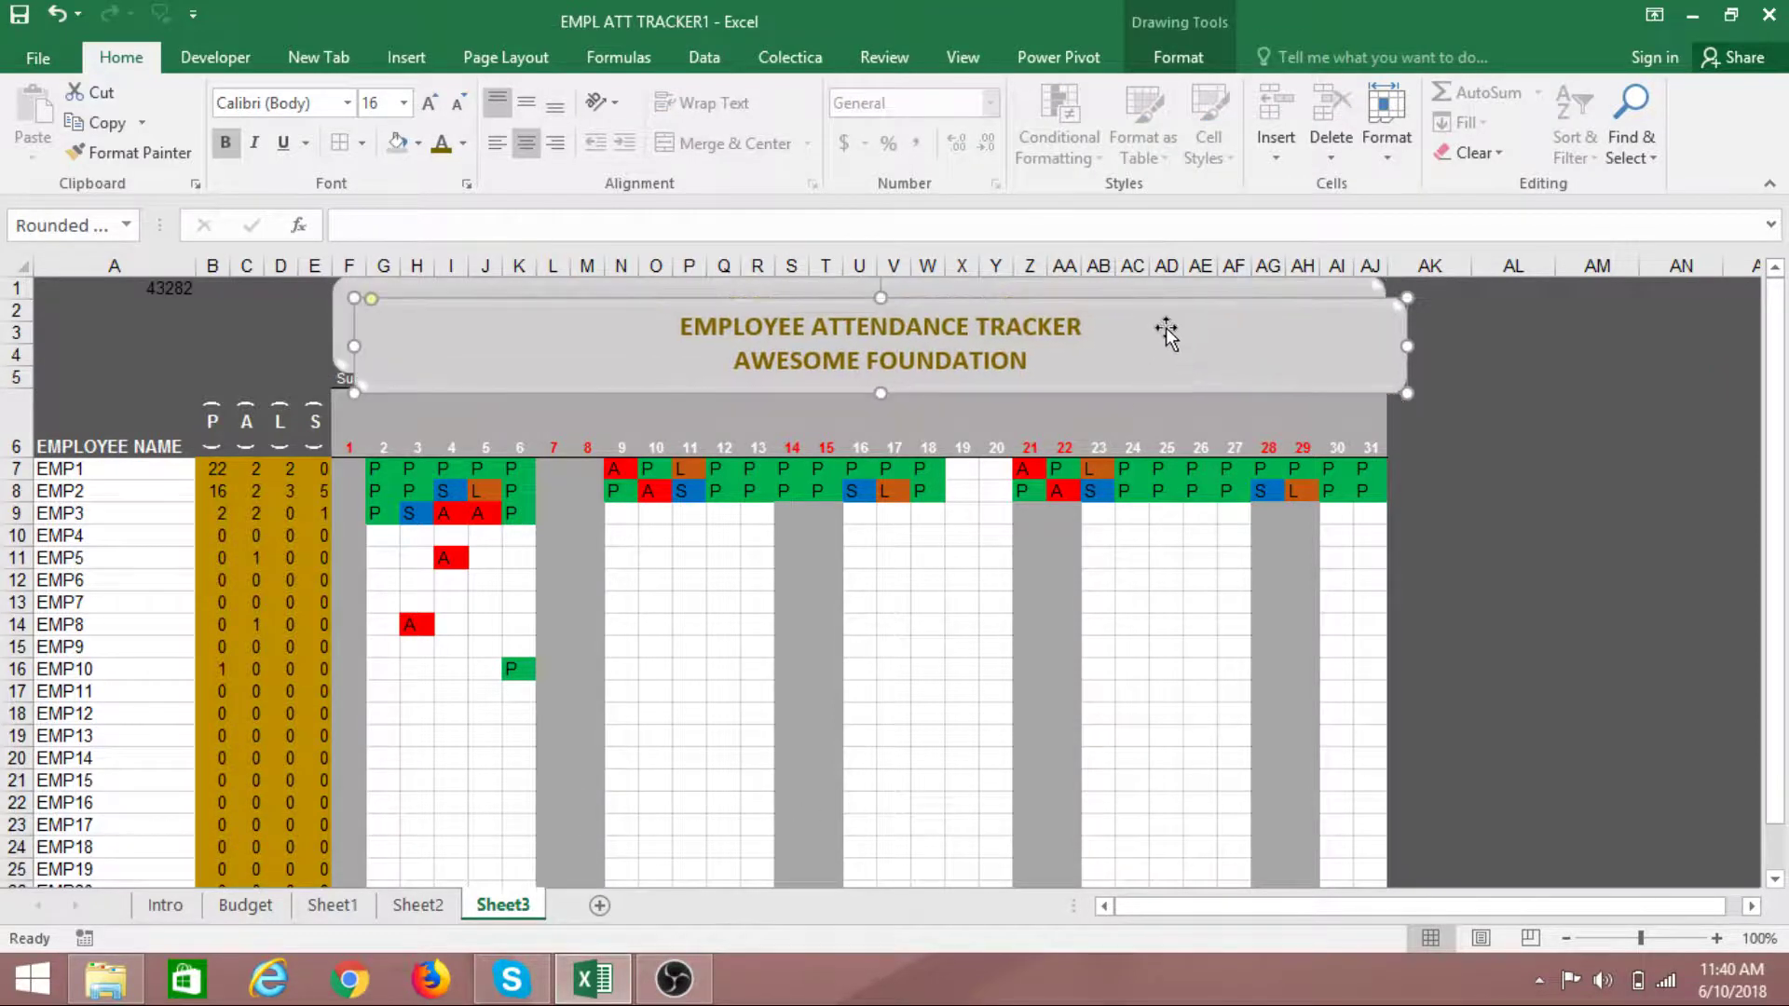
left_click(684, 331)
key("Delete")
key("Delete")
key("Delete")
key("Delete")
key("Delete")
key("Delete")
key("Delete")
key("Delete")
key("Delete")
key("Delete")
key("Delete")
key("Delete")
key("Delete")
key("Delete")
key("Delete")
key("Delete")
key("Delete")
key("Delete")
key("Delete")
key("Delete")
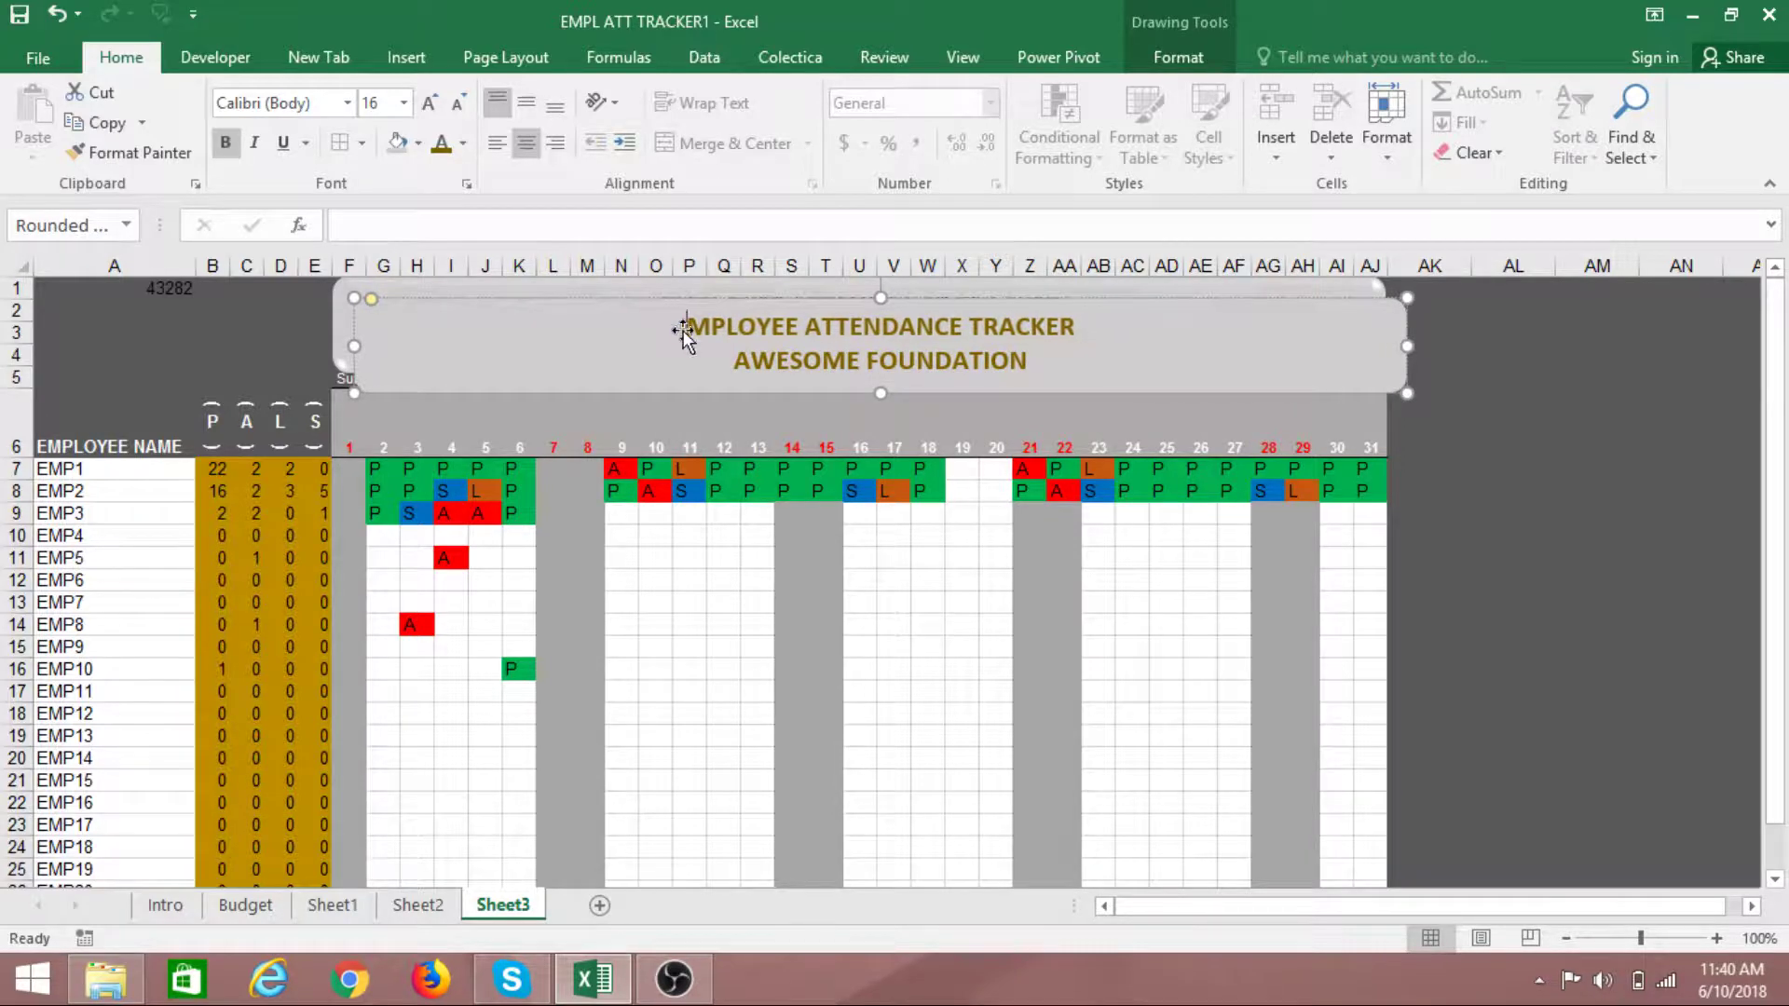
key("Delete")
key("Delete")
key("Delete")
key("Delete")
key("Delete")
key("Delete")
key("Delete")
key("Delete")
key("Delete")
key("Delete")
key("Delete")
key("Delete")
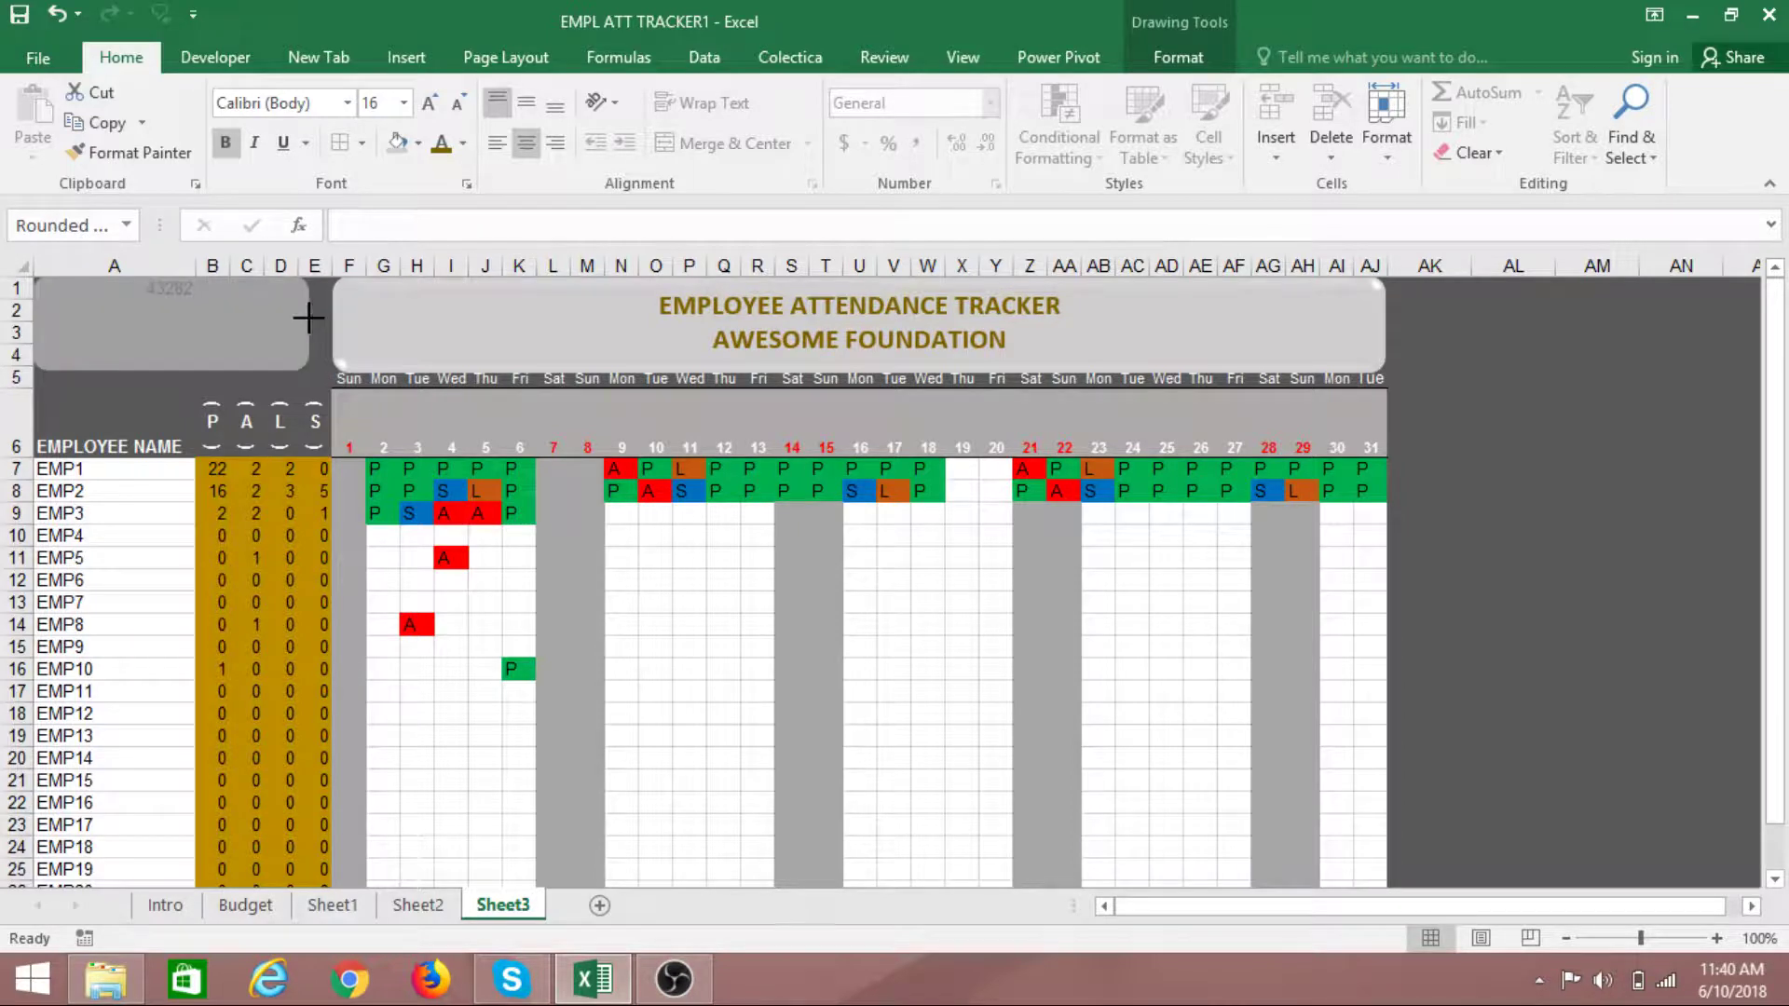
Fit the blank banner copy over rows 1 to 4 above the employee name and totals columns
left_click_drag(308, 317, 310, 317)
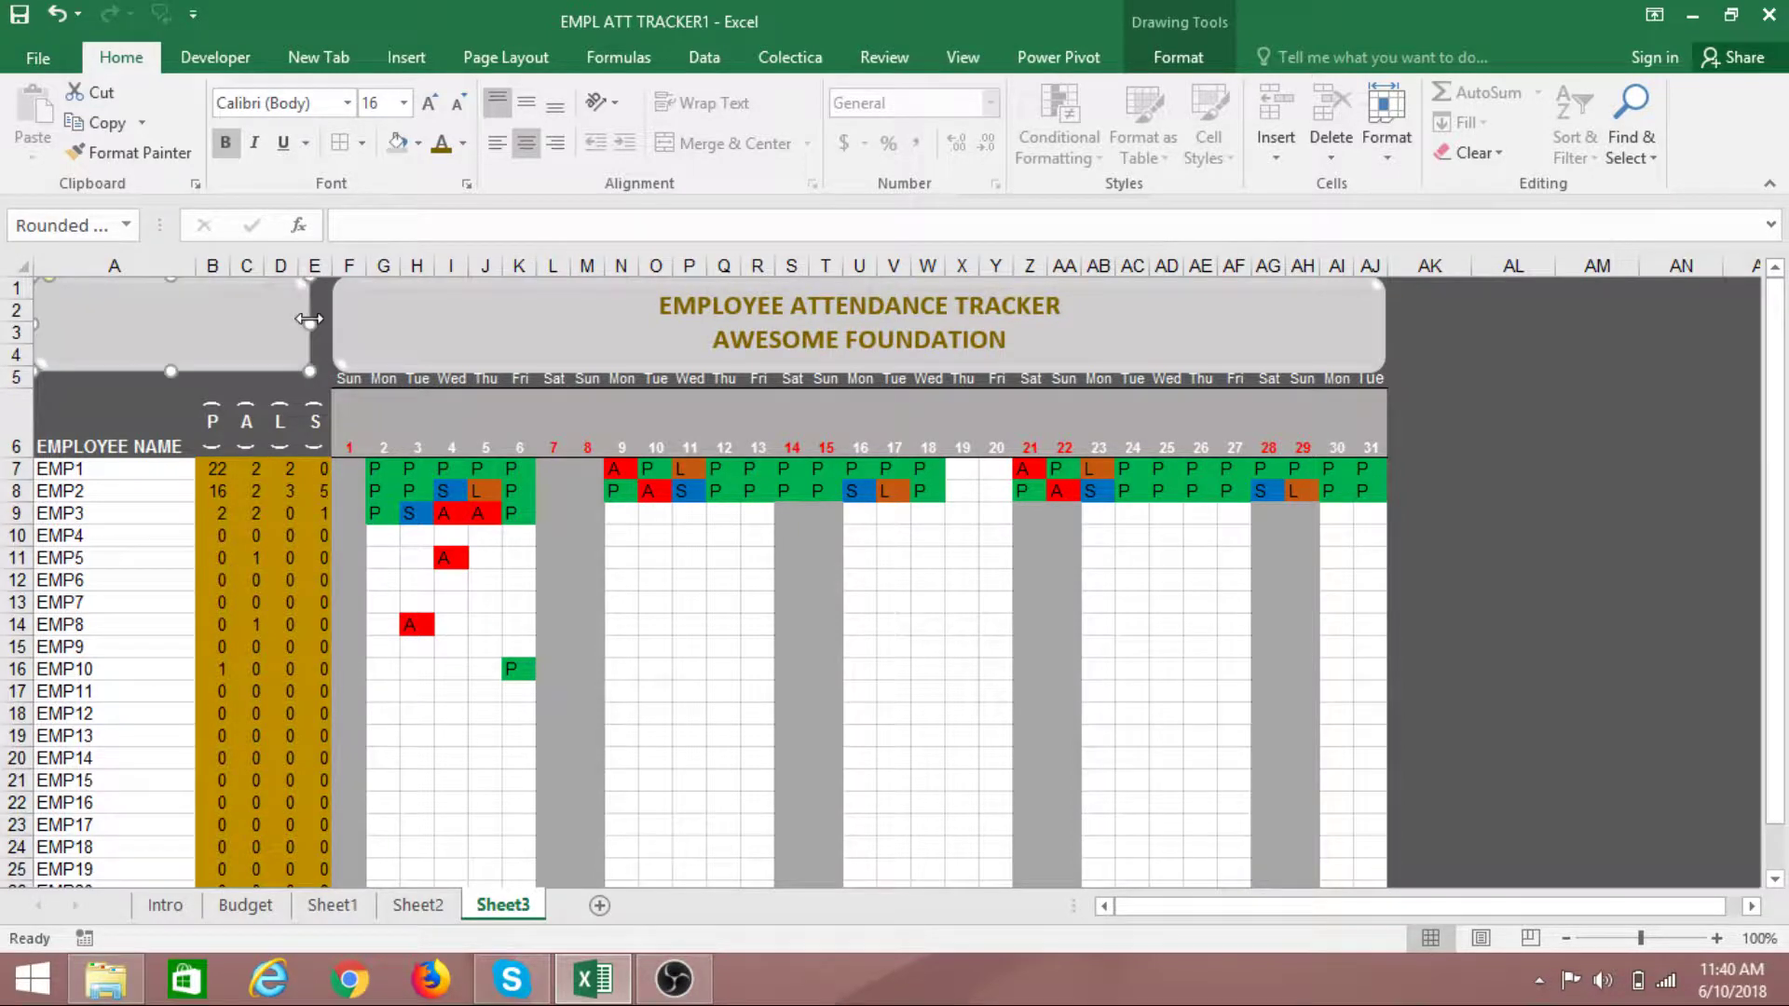
left_click(131, 382)
left_click(1581, 432)
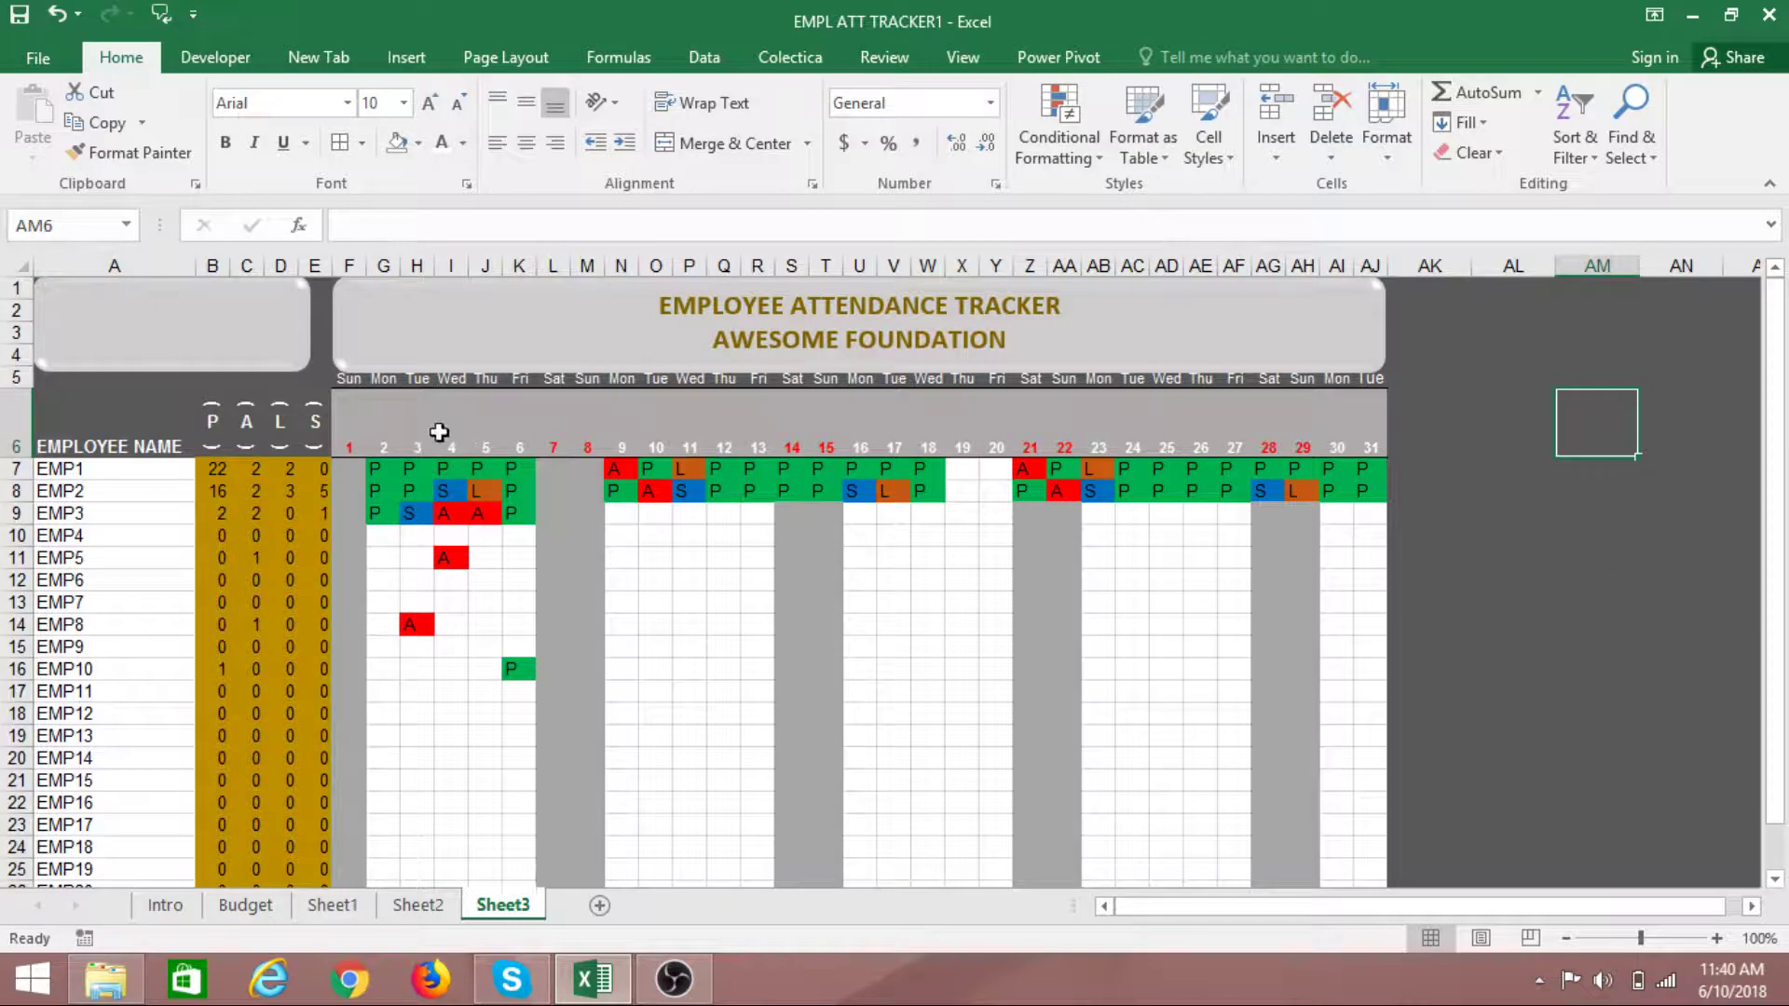
Add the text "JULY 2018" to the small blank banner
left_click(205, 338)
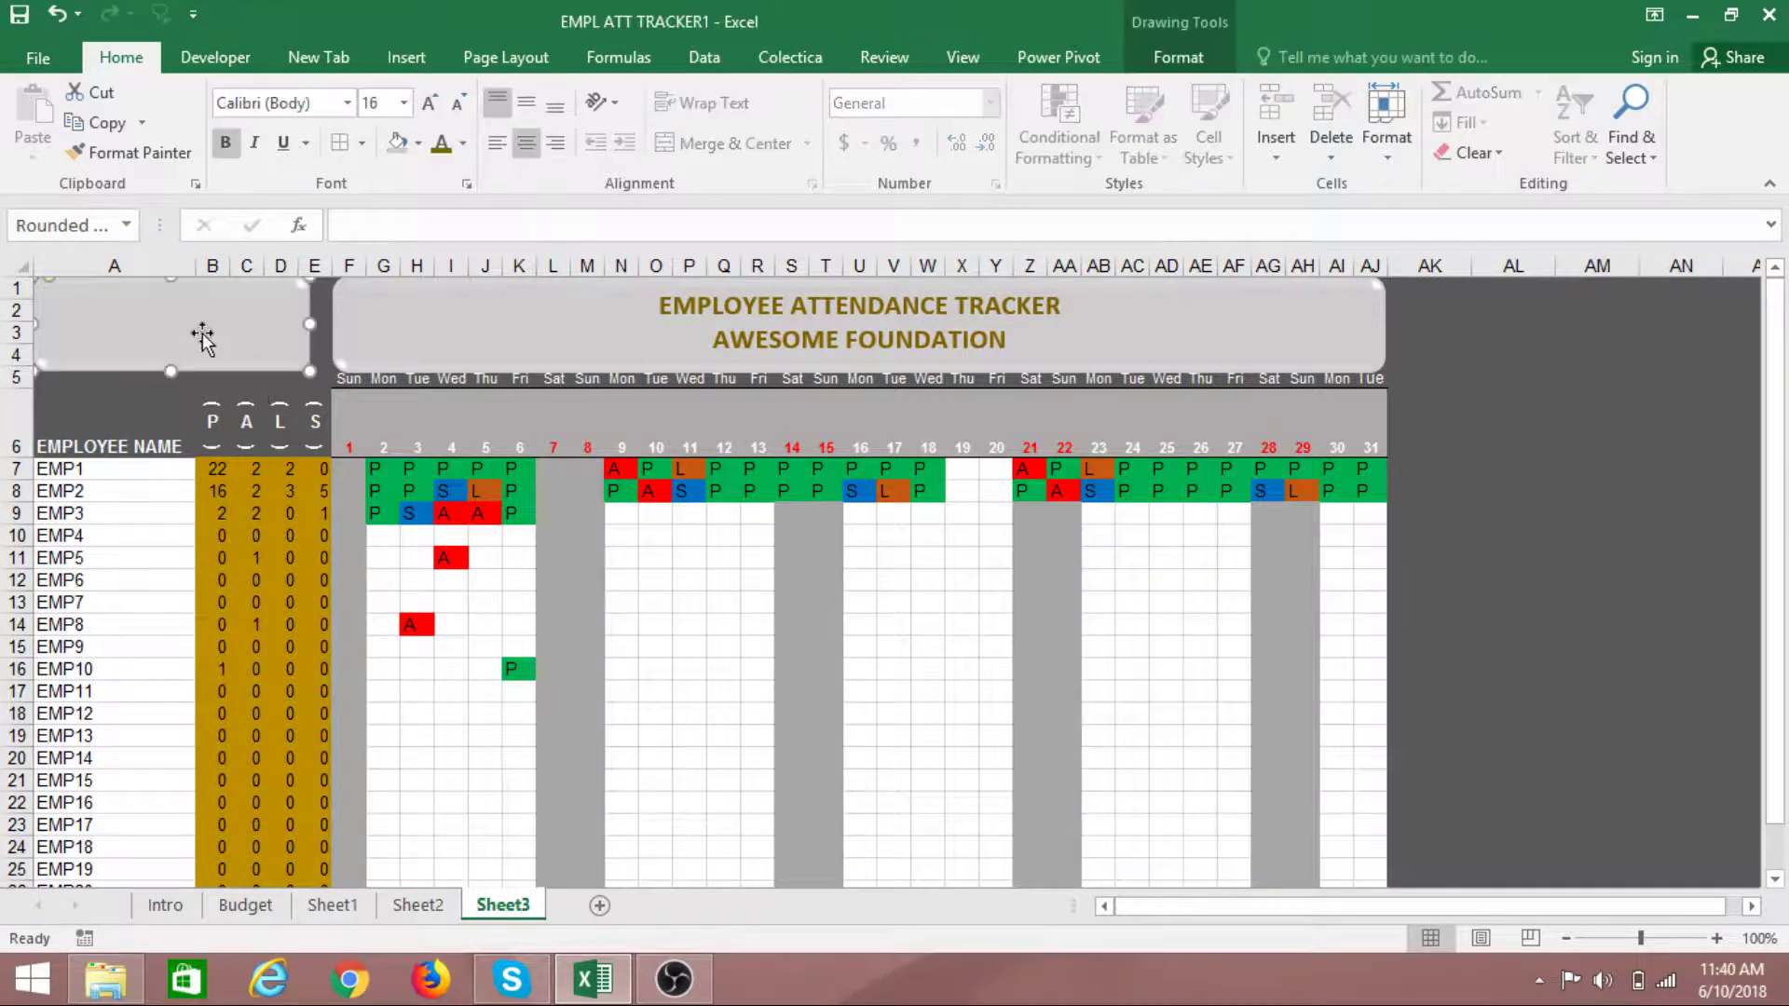
right_click(172, 324)
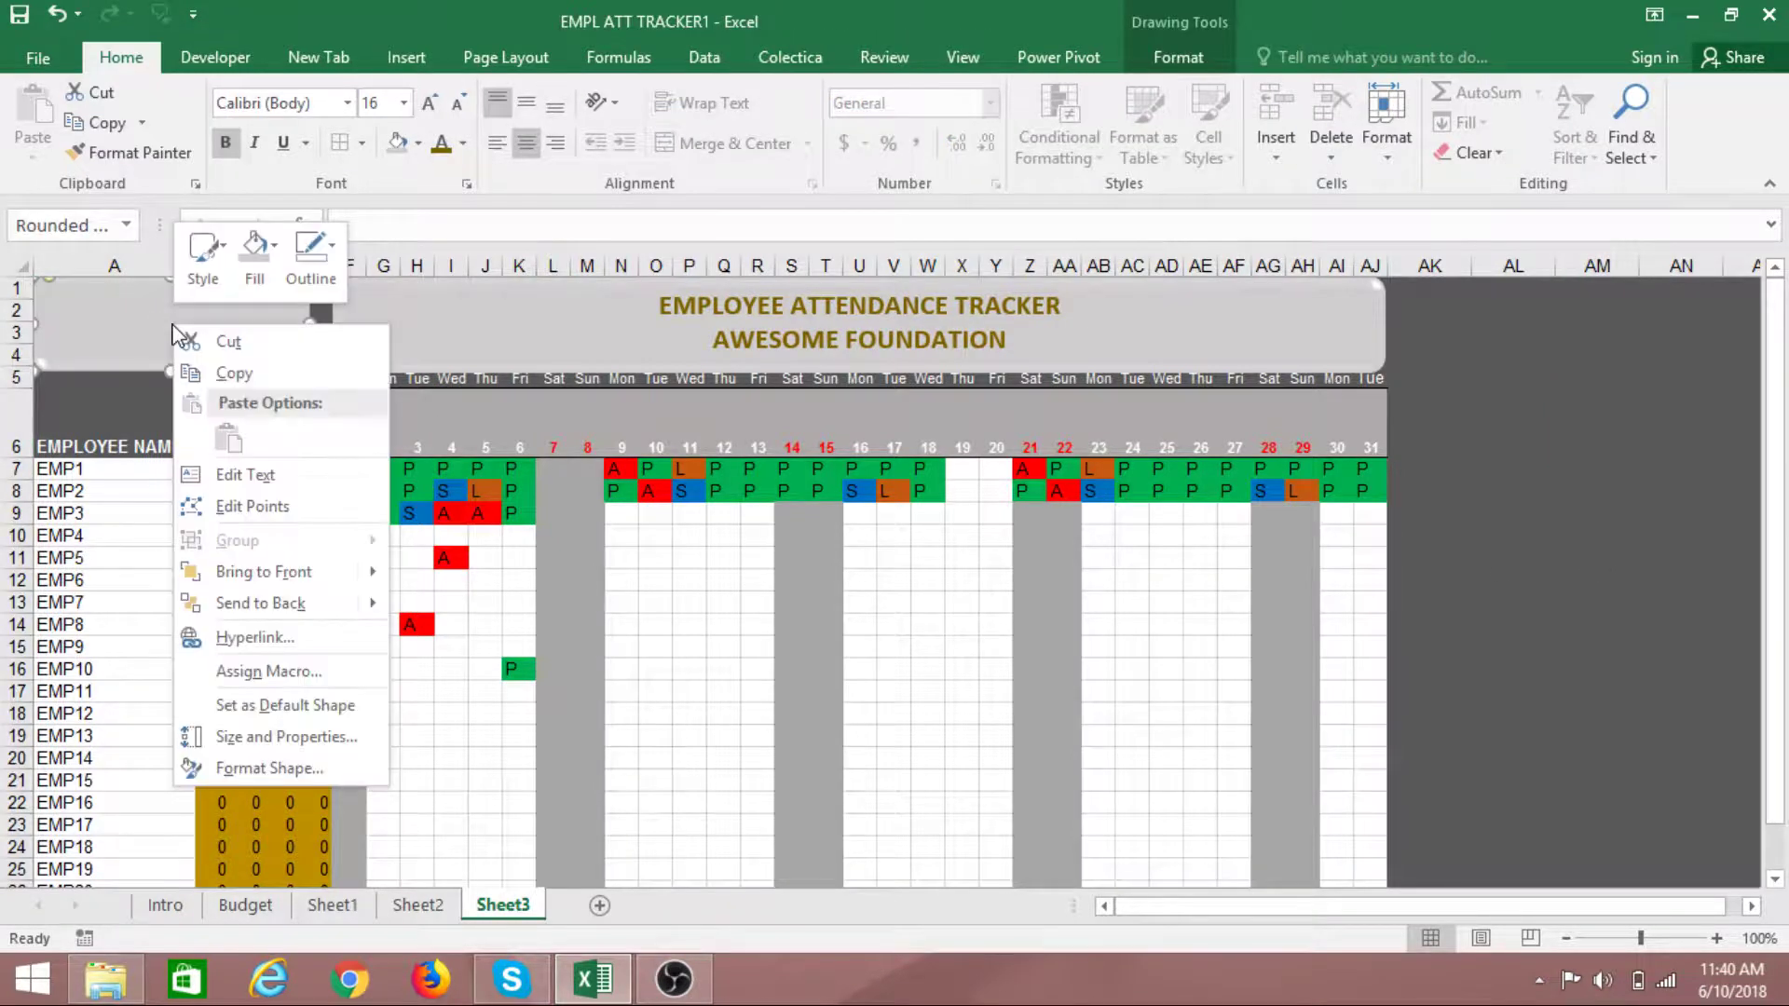
left_click(240, 475)
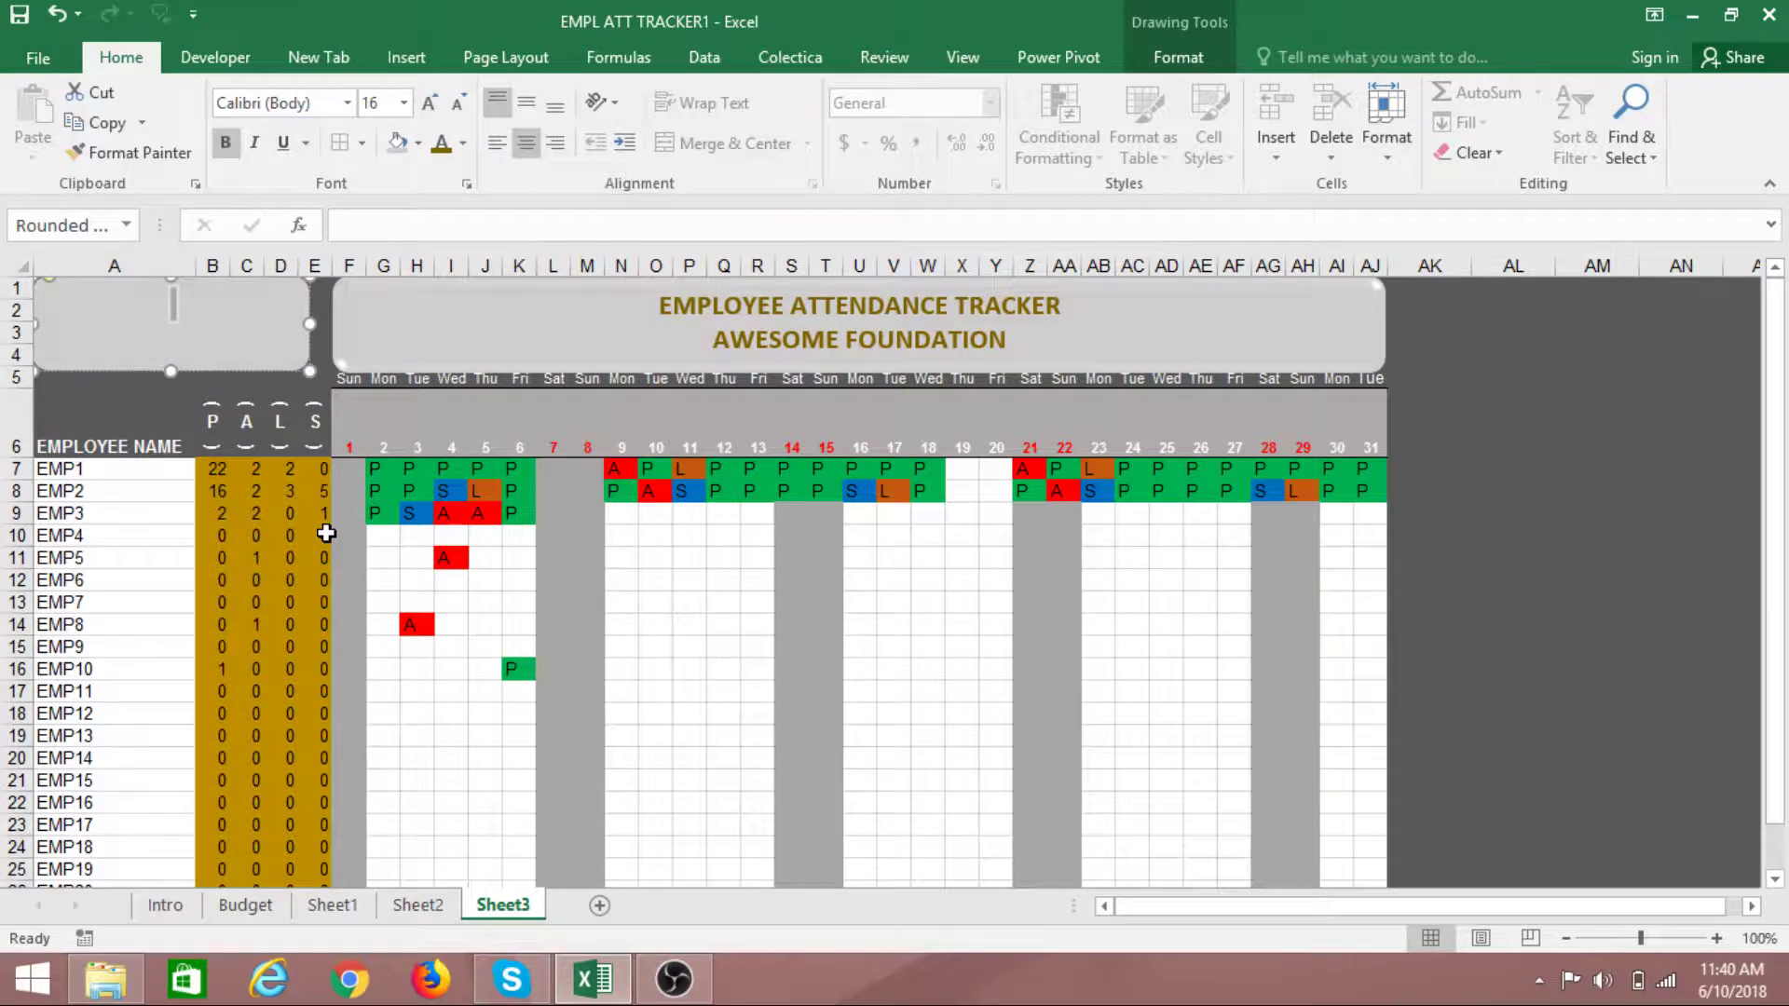
type("JULY 2018")
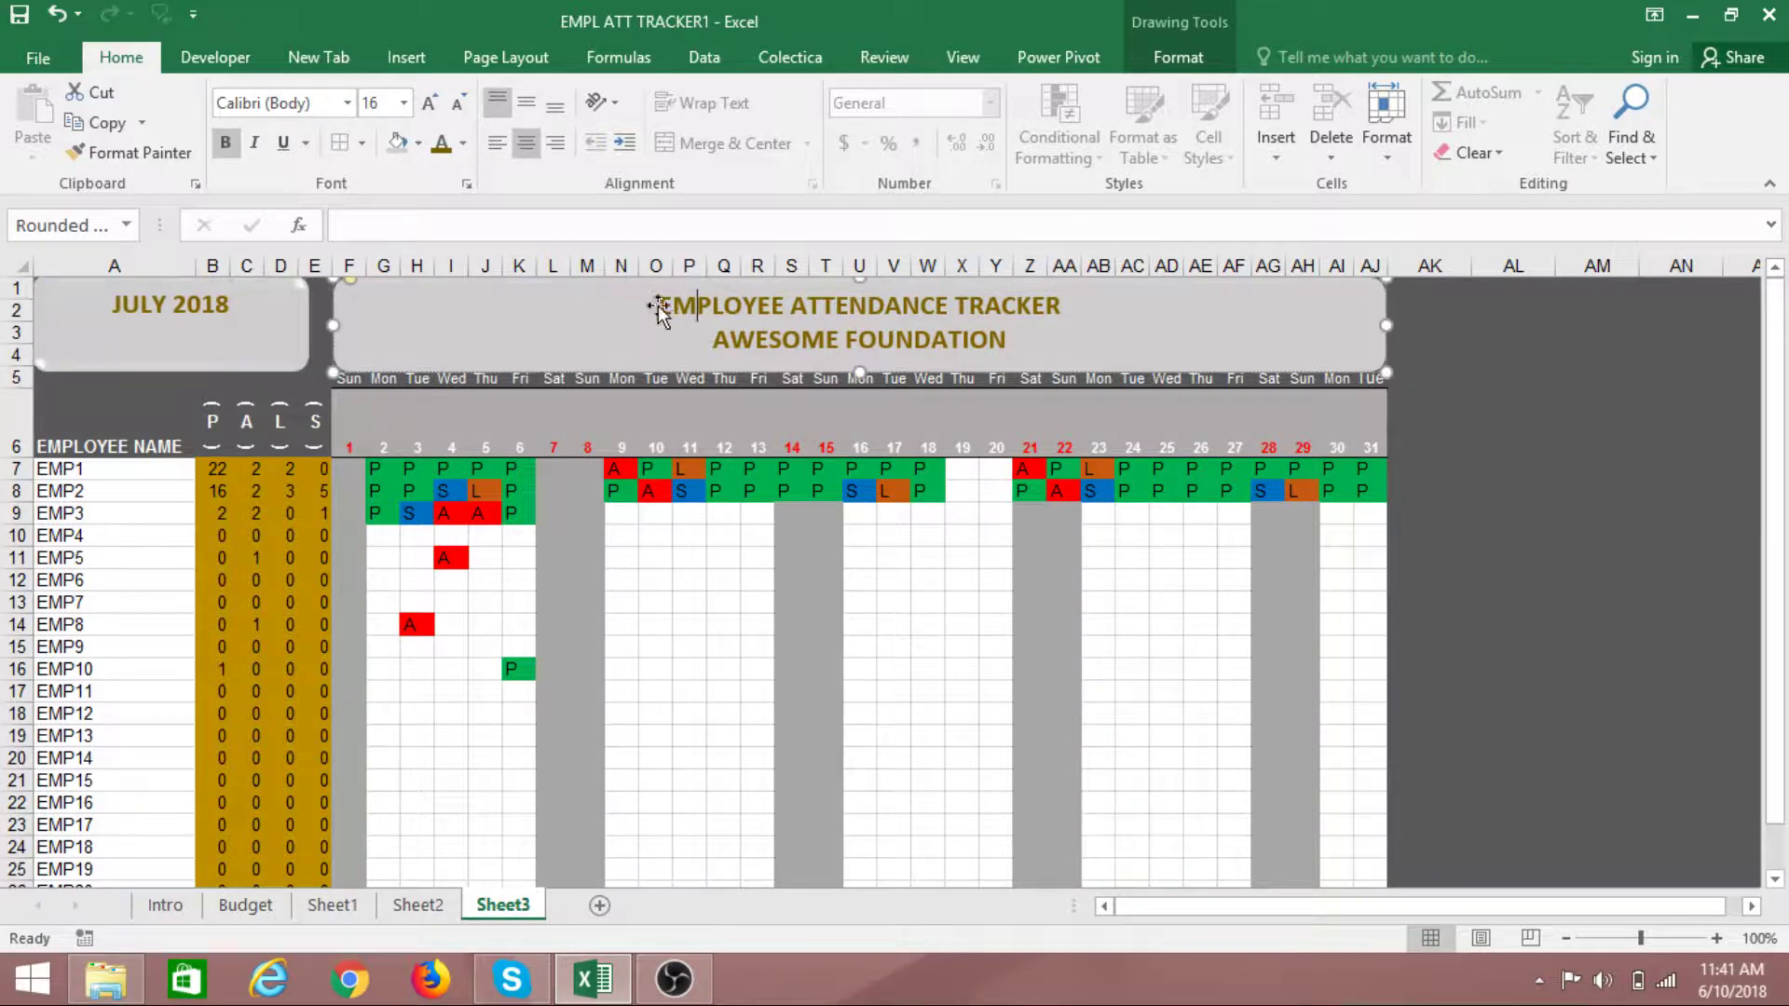
Try to copy the title banner's text formatting to the "JULY 2018" banner with Format Painter
left_click_drag(663, 309, 759, 324)
key("ctrl+z")
left_click(759, 327)
left_click_drag(661, 307, 929, 331)
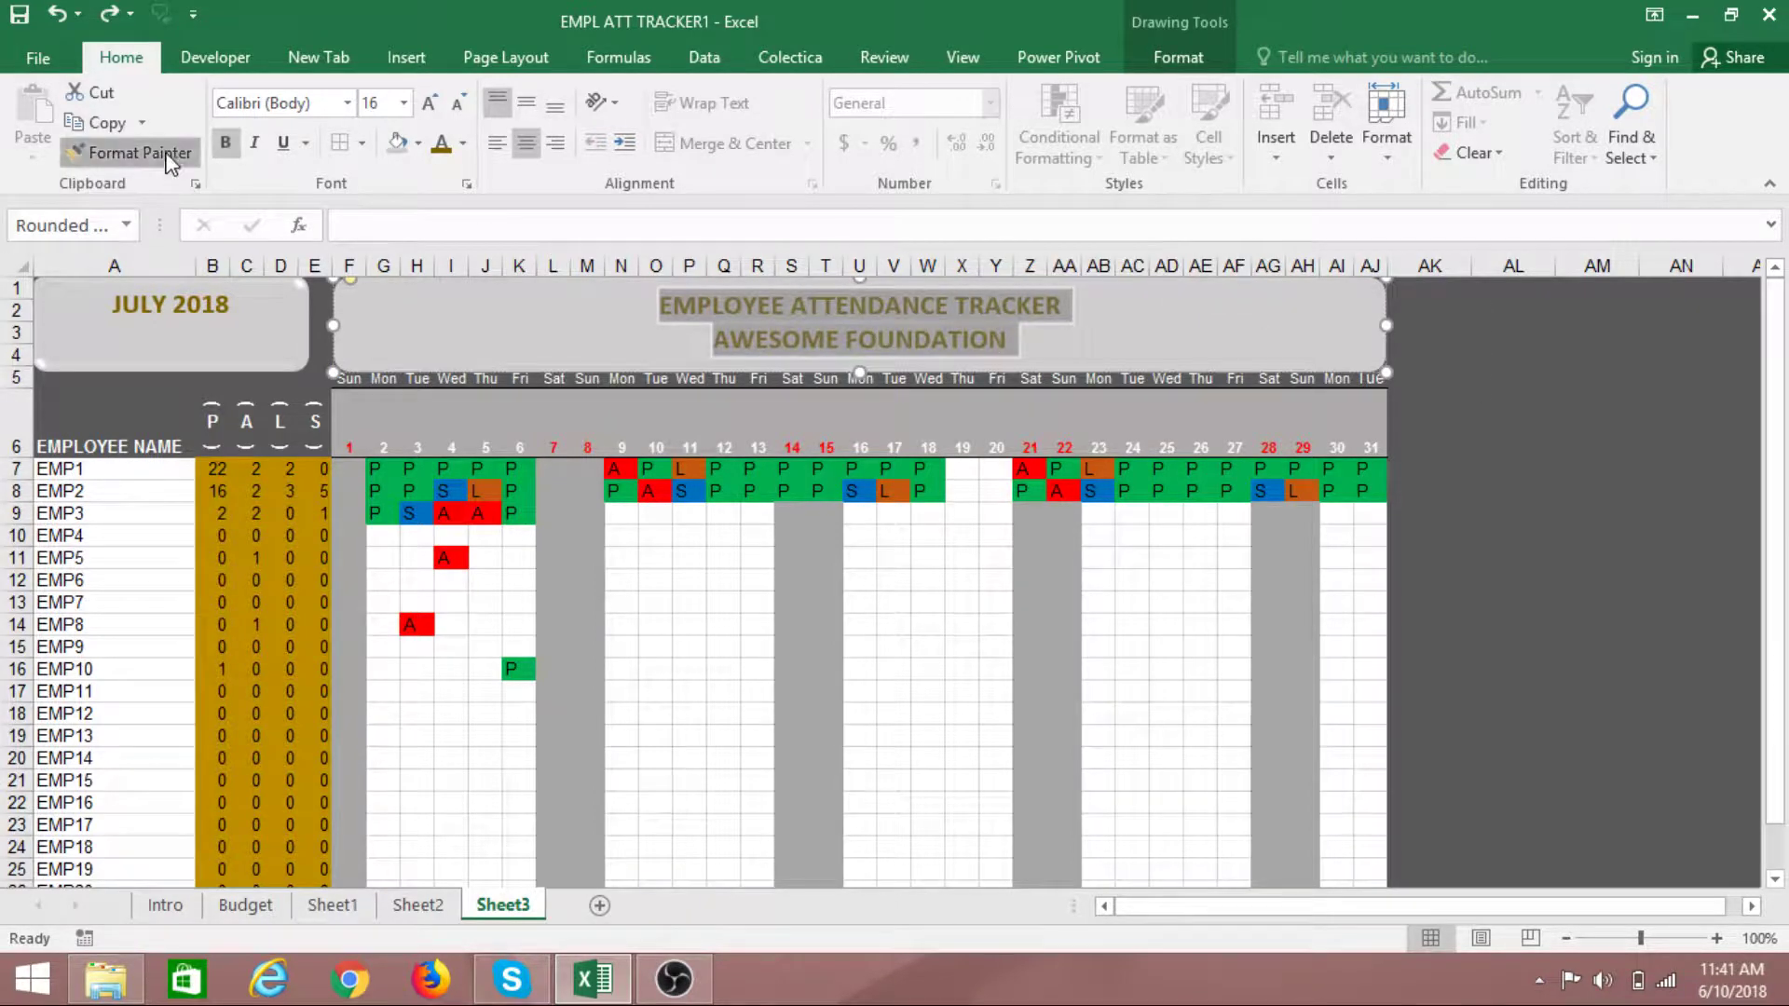
left_click(131, 152)
left_click(112, 311)
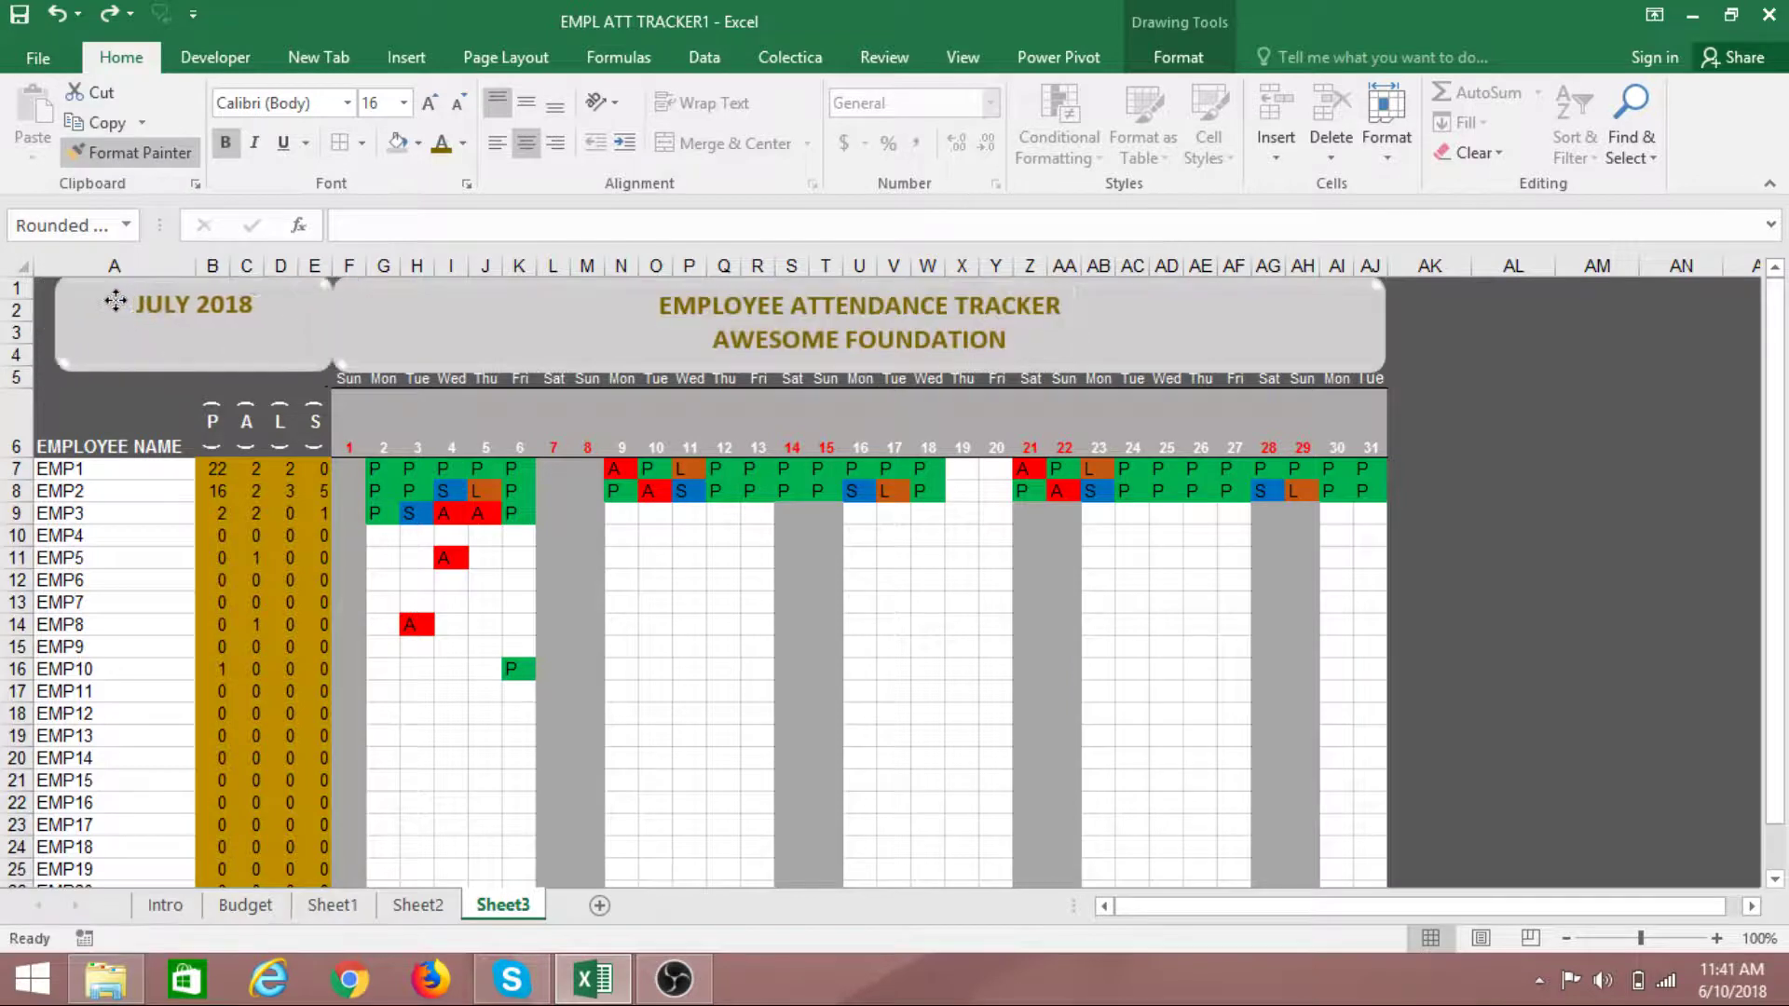
left_click(757, 306)
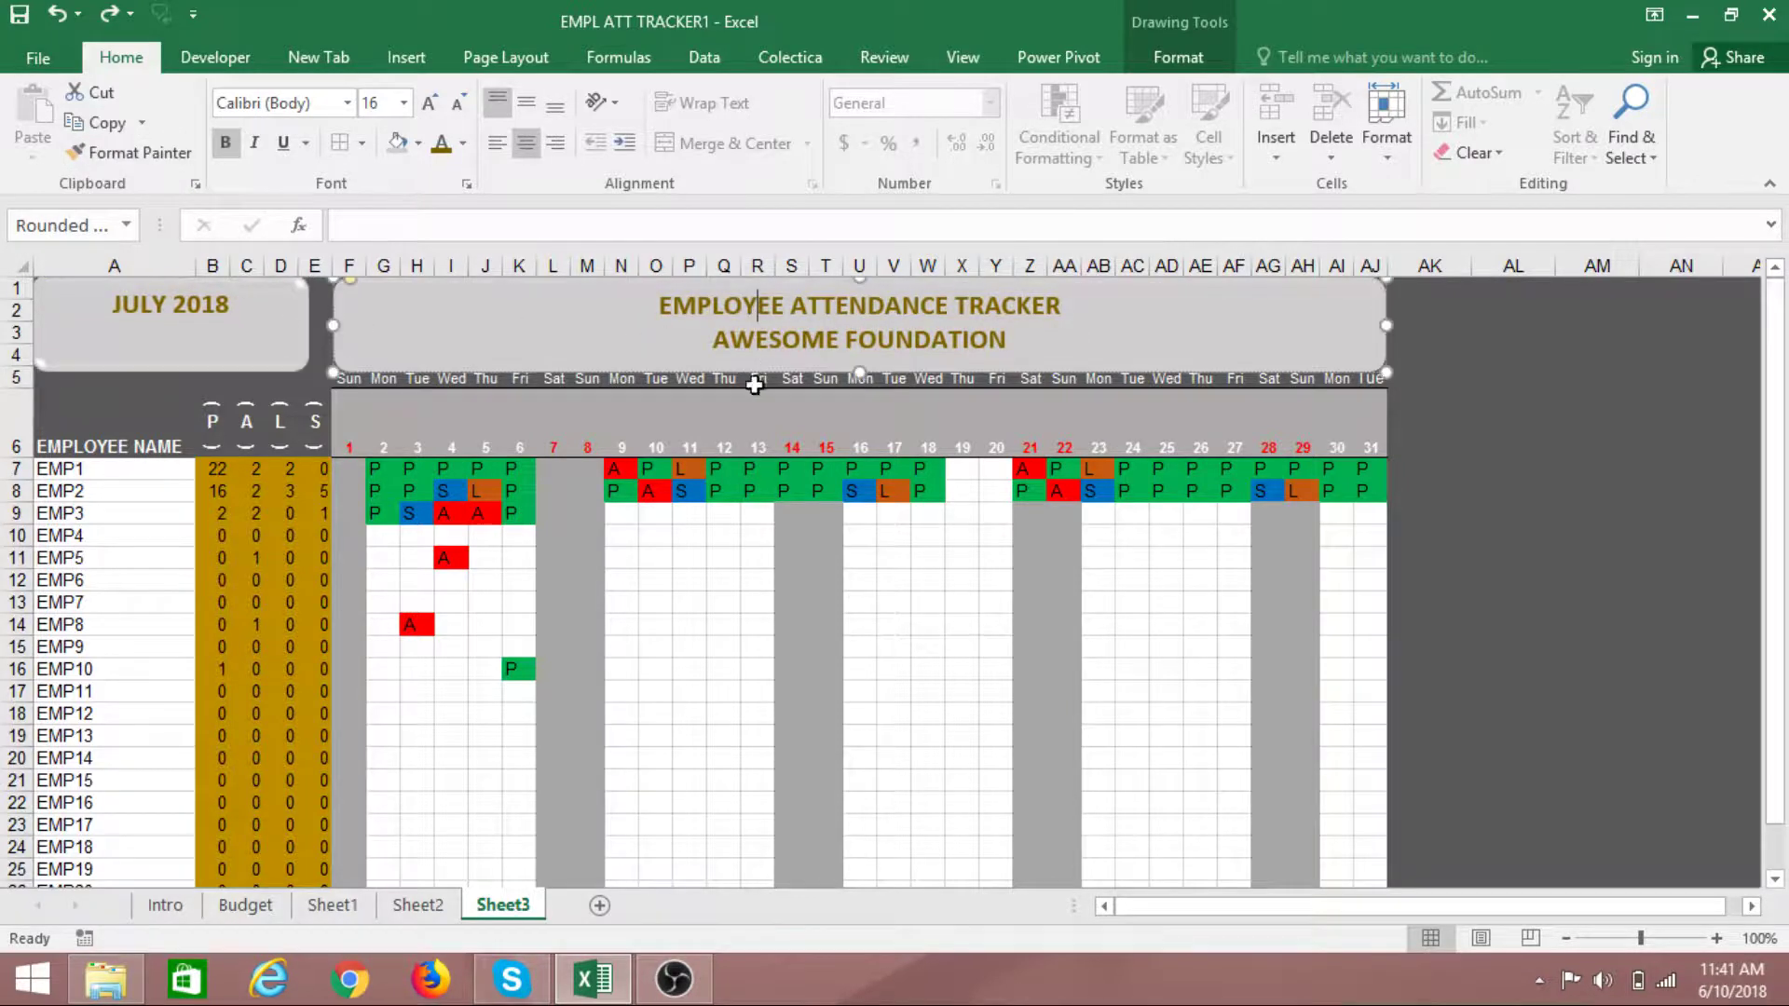
left_click(1583, 437)
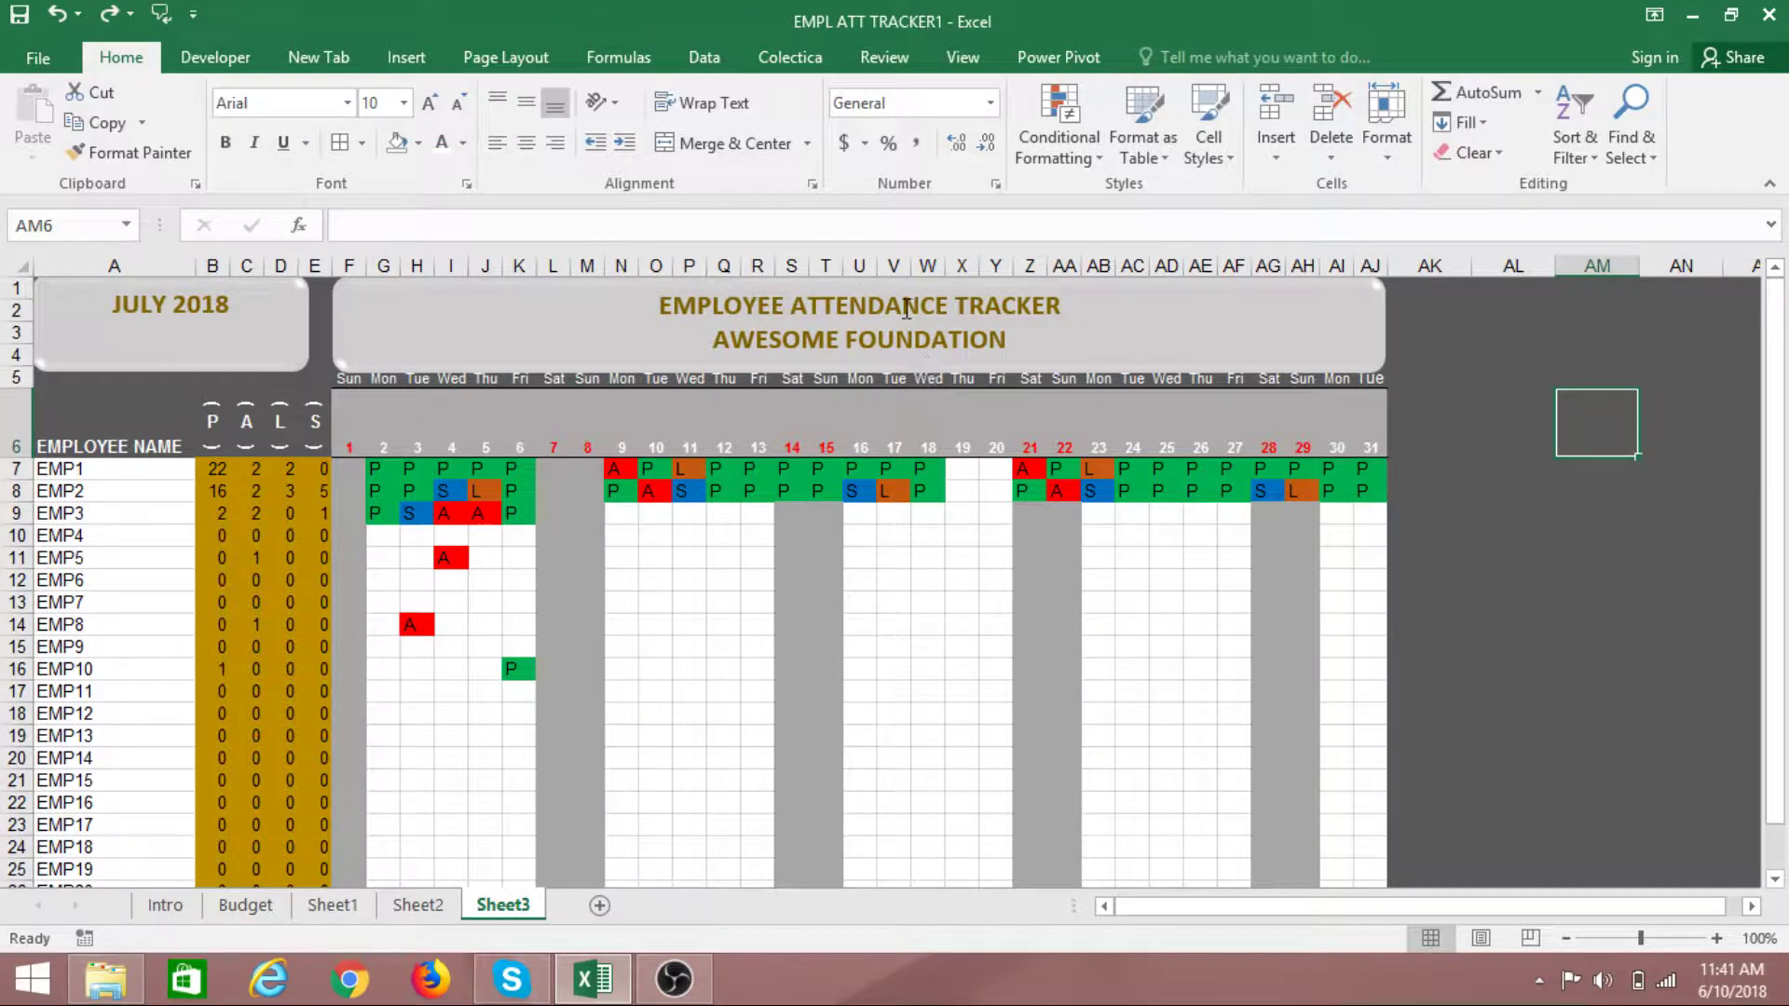
left_click(935, 355)
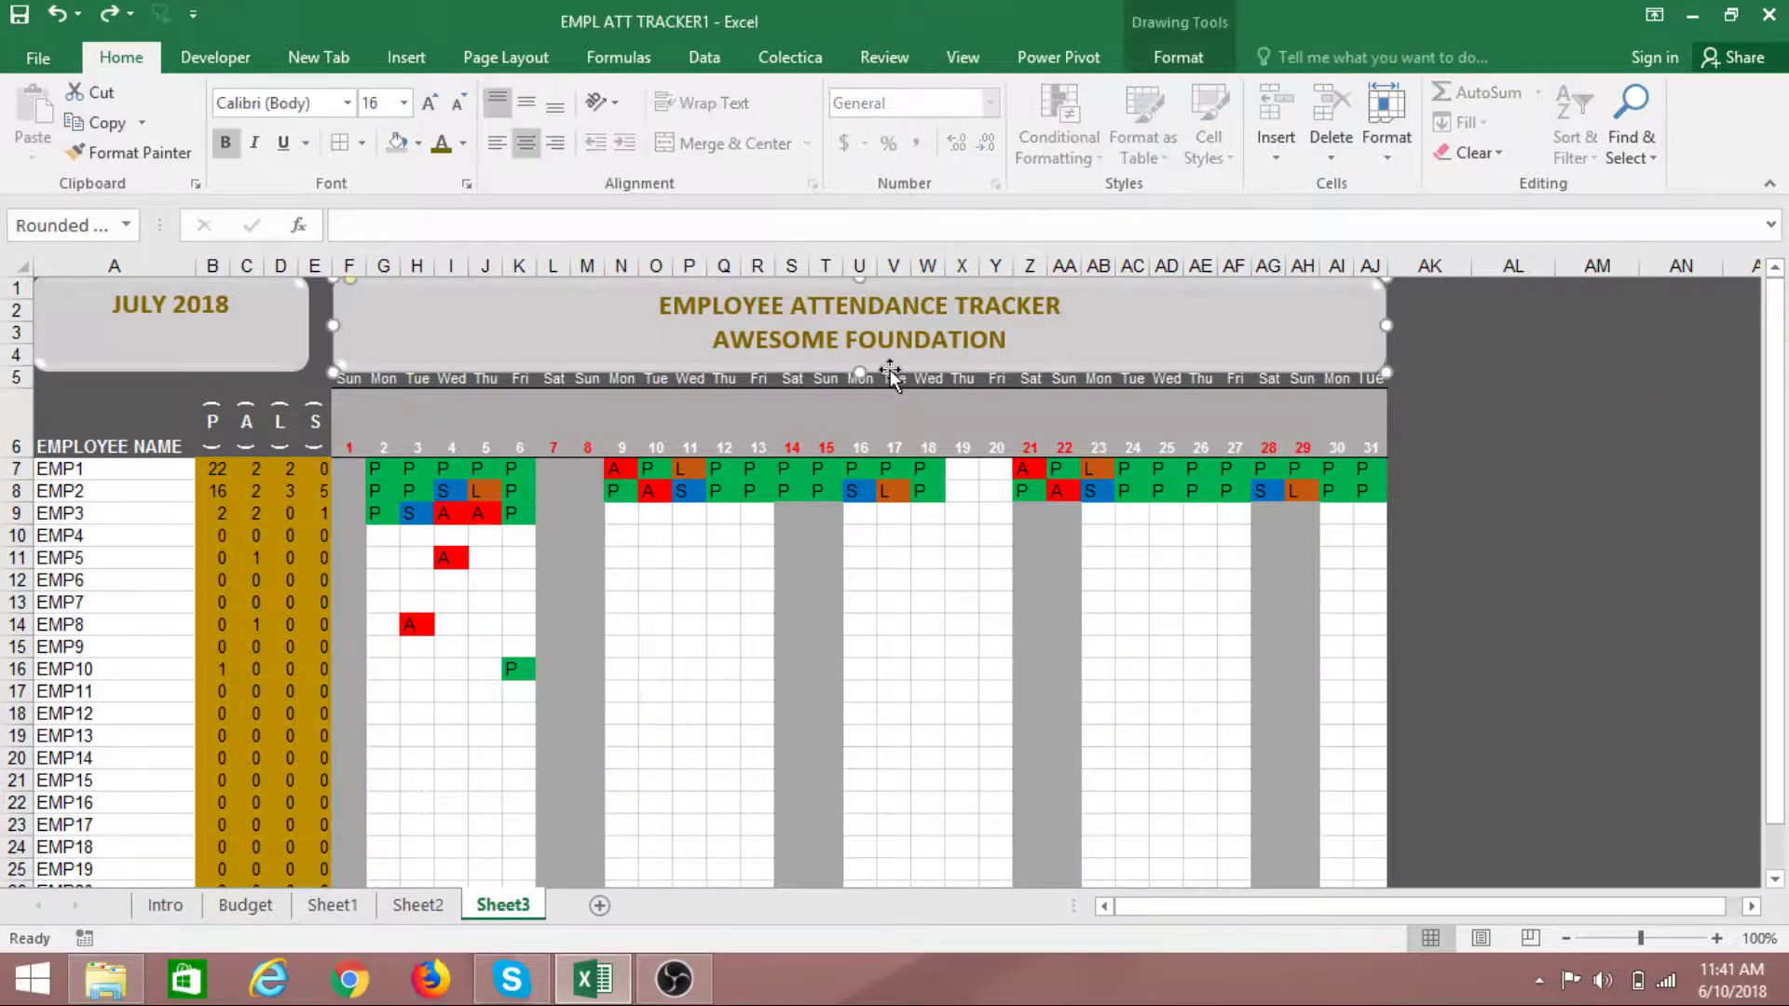
Shorten the title and month banners slightly so they end above the weekday row, and select the "JULY 2018" text
left_click_drag(864, 367, 858, 359)
left_click(1708, 451)
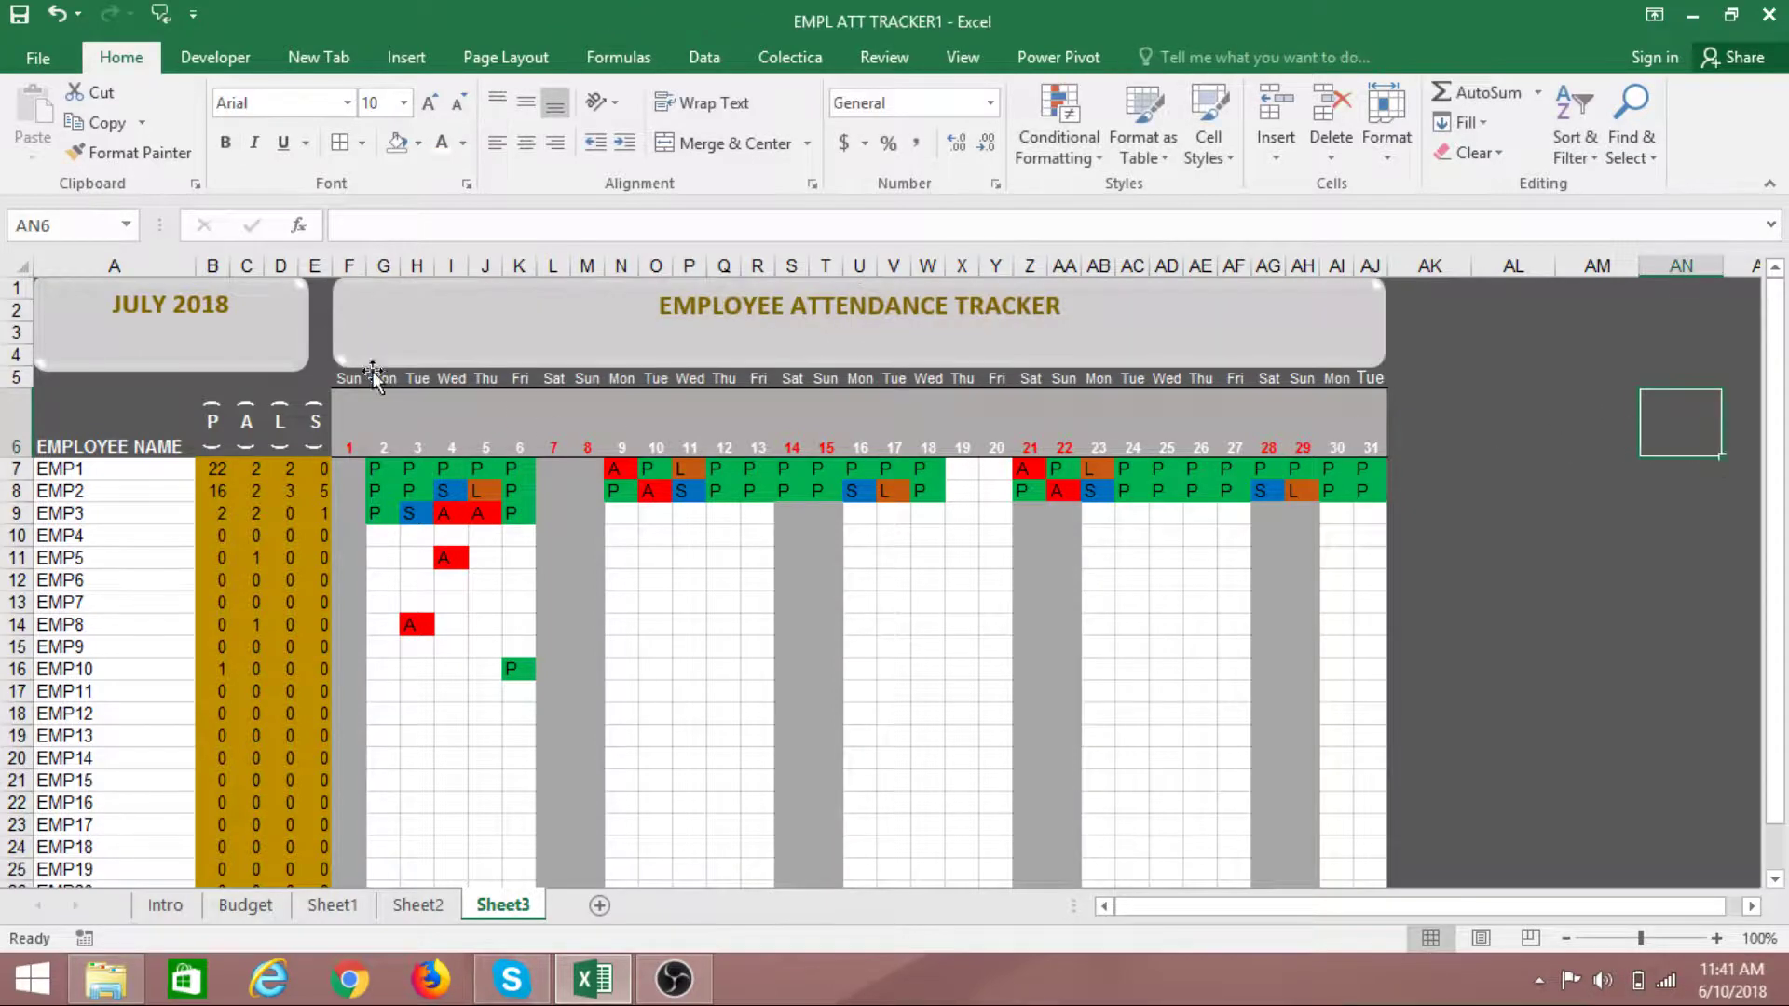
left_click(167, 352)
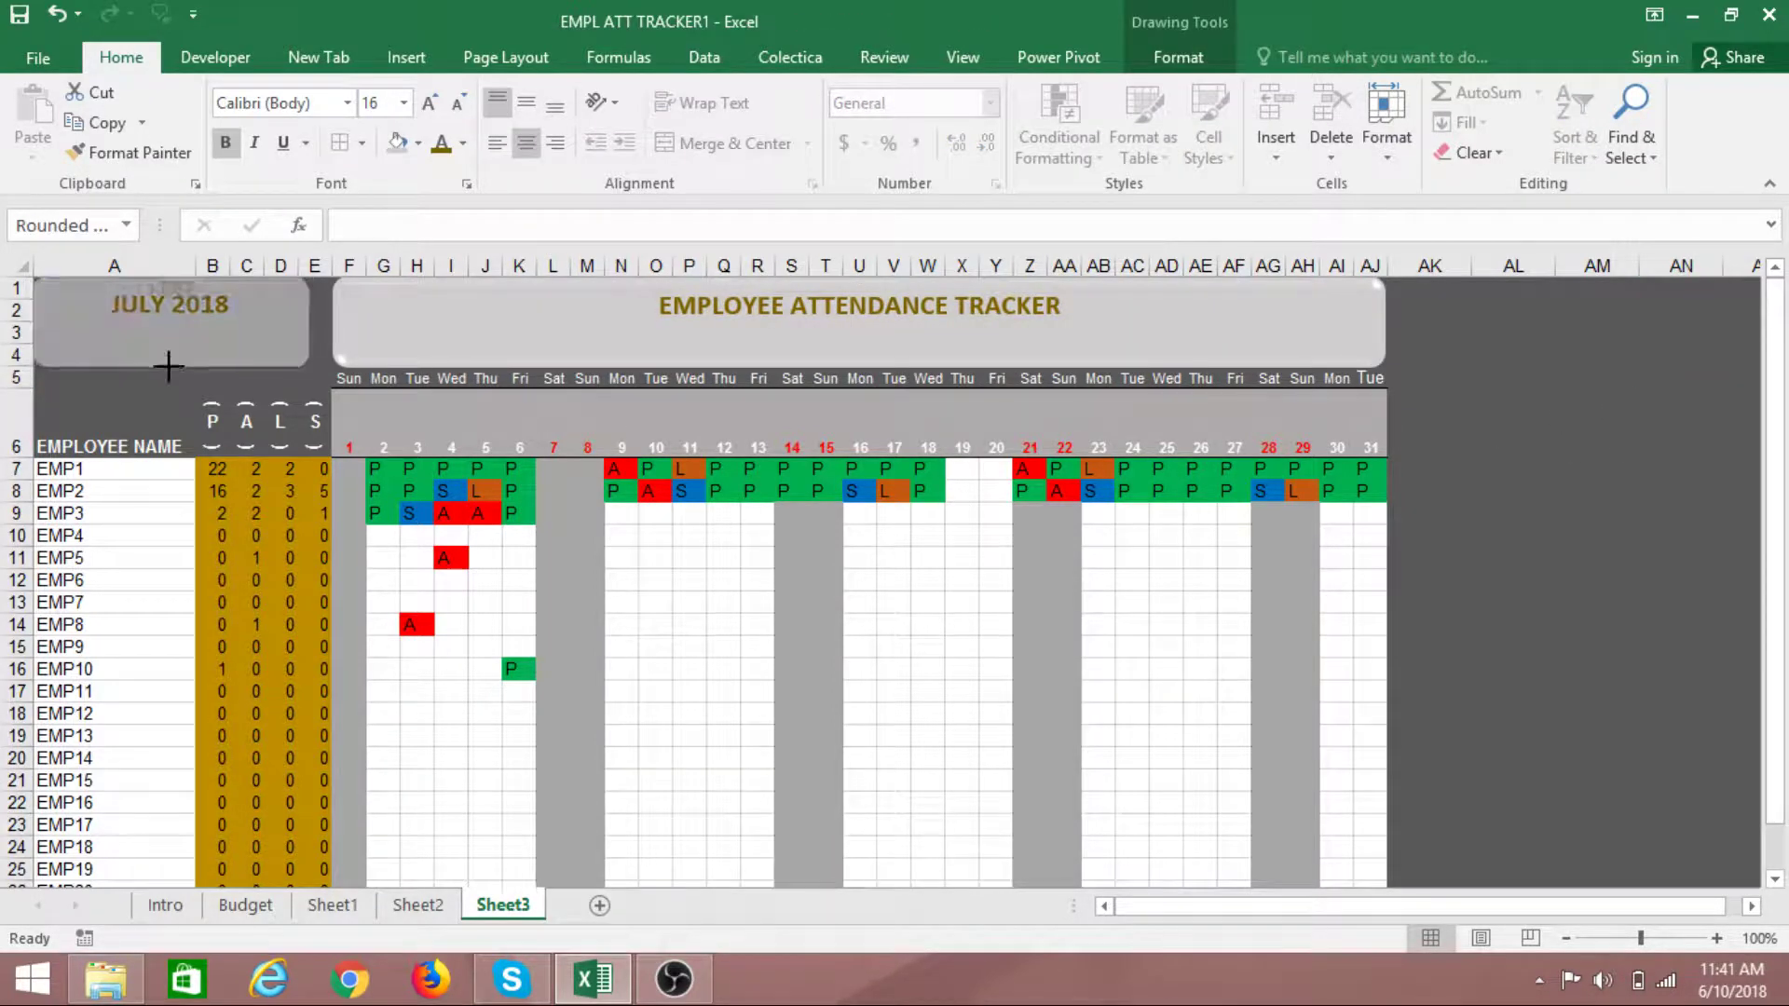
left_click(187, 303)
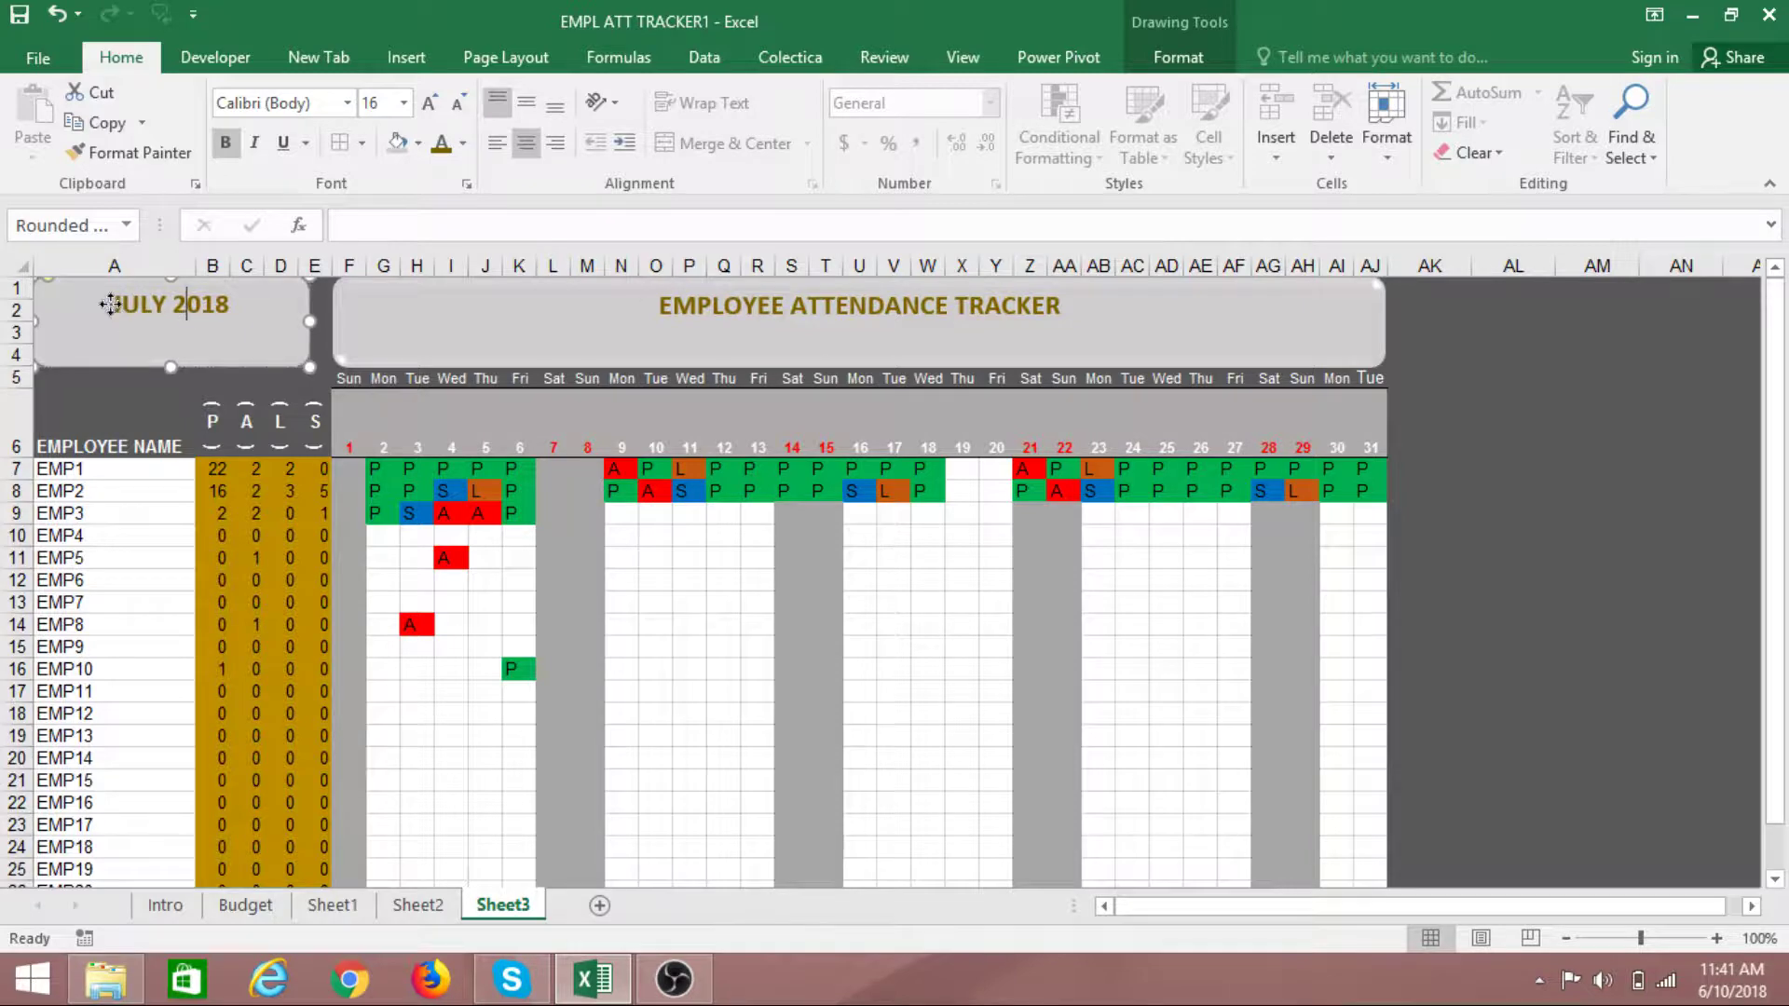
left_click_drag(122, 310, 235, 308)
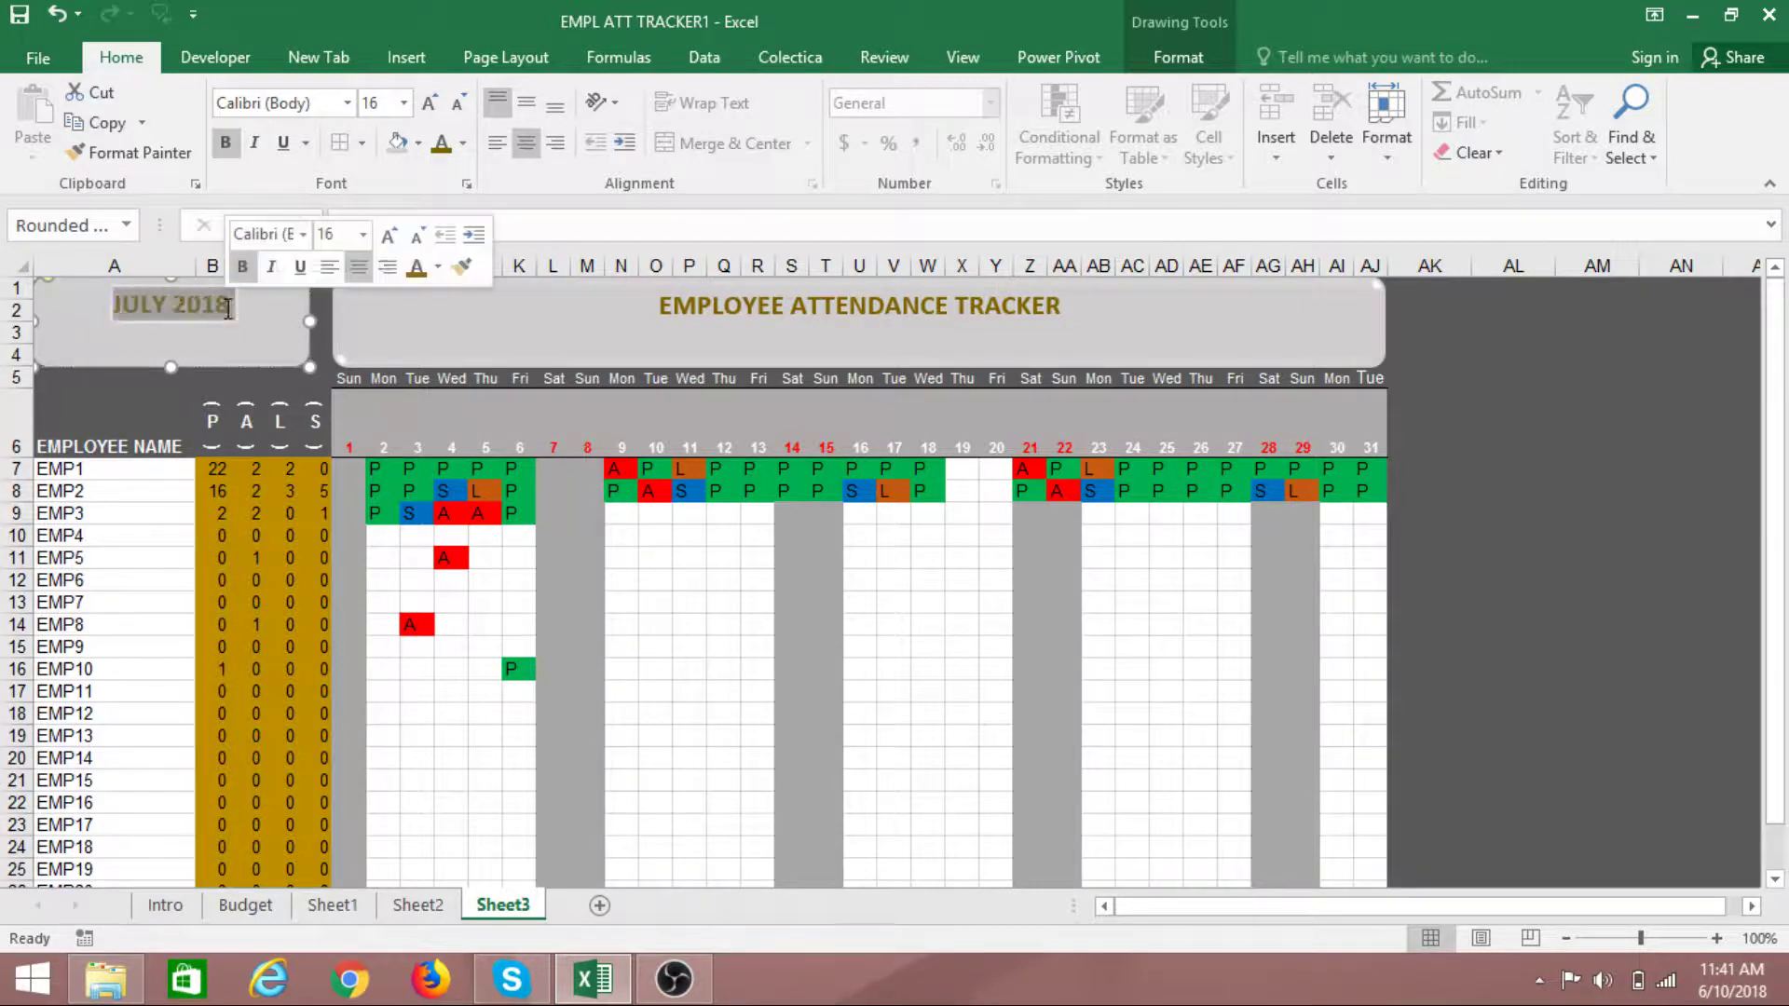
left_click(274, 105)
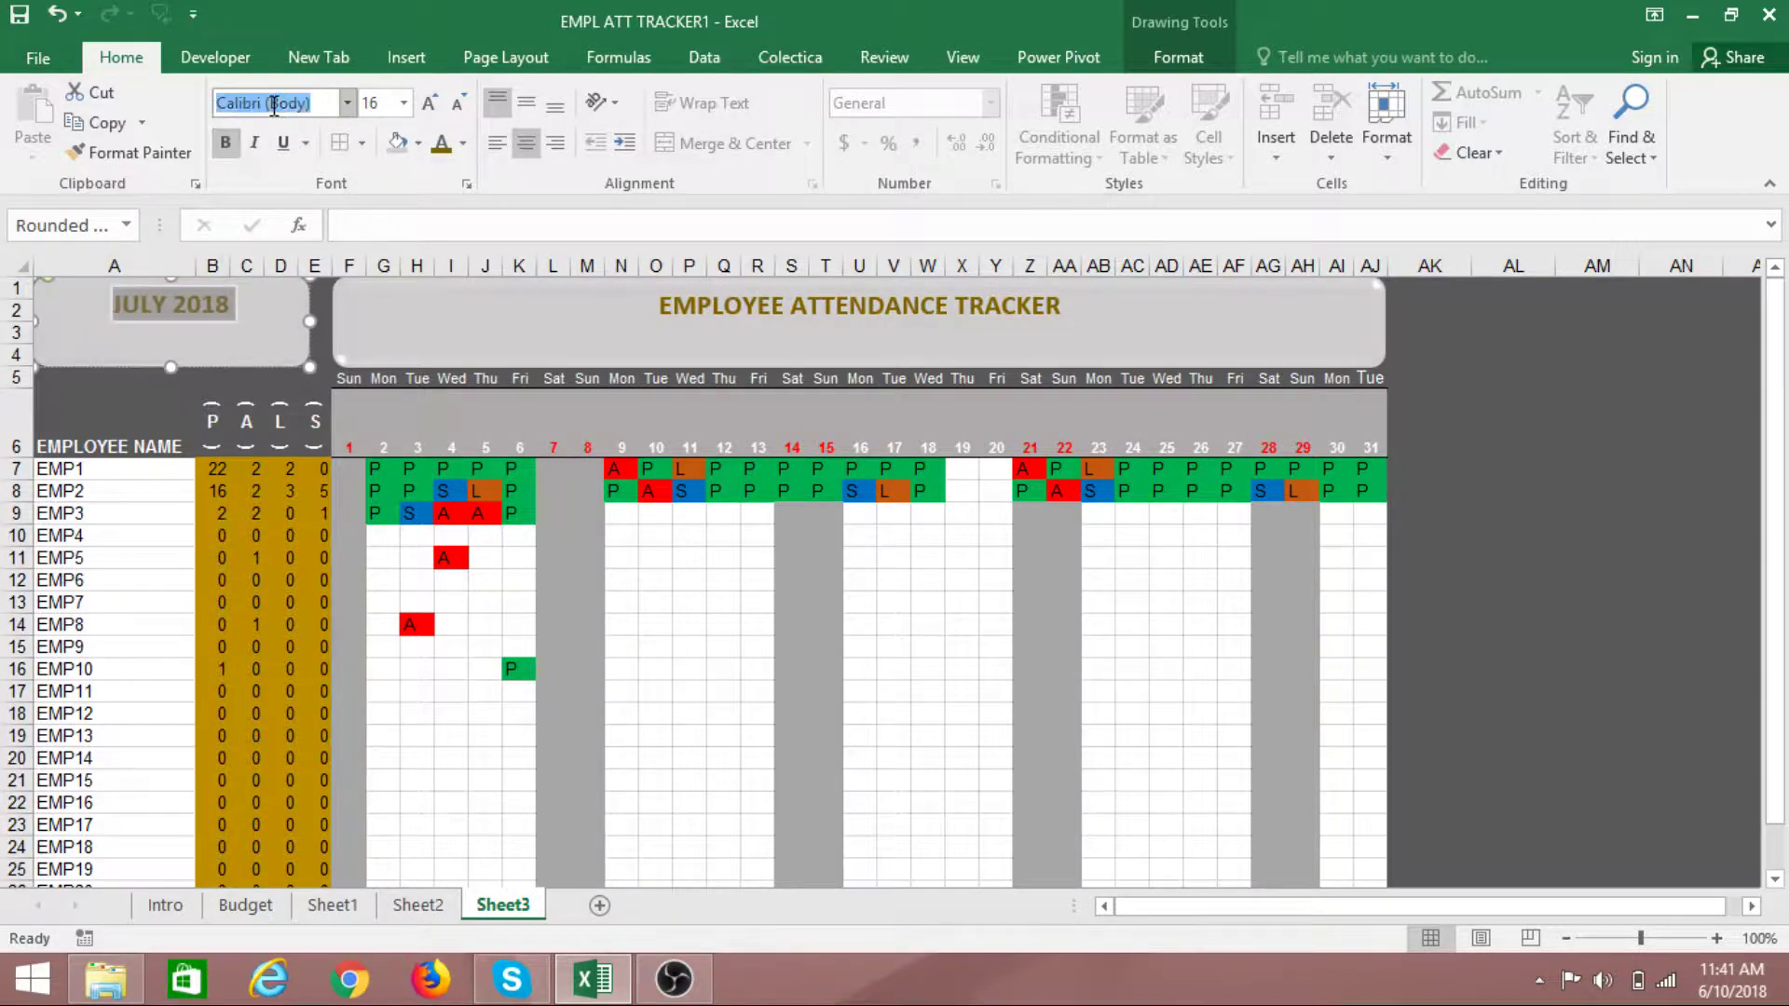
type("Imp")
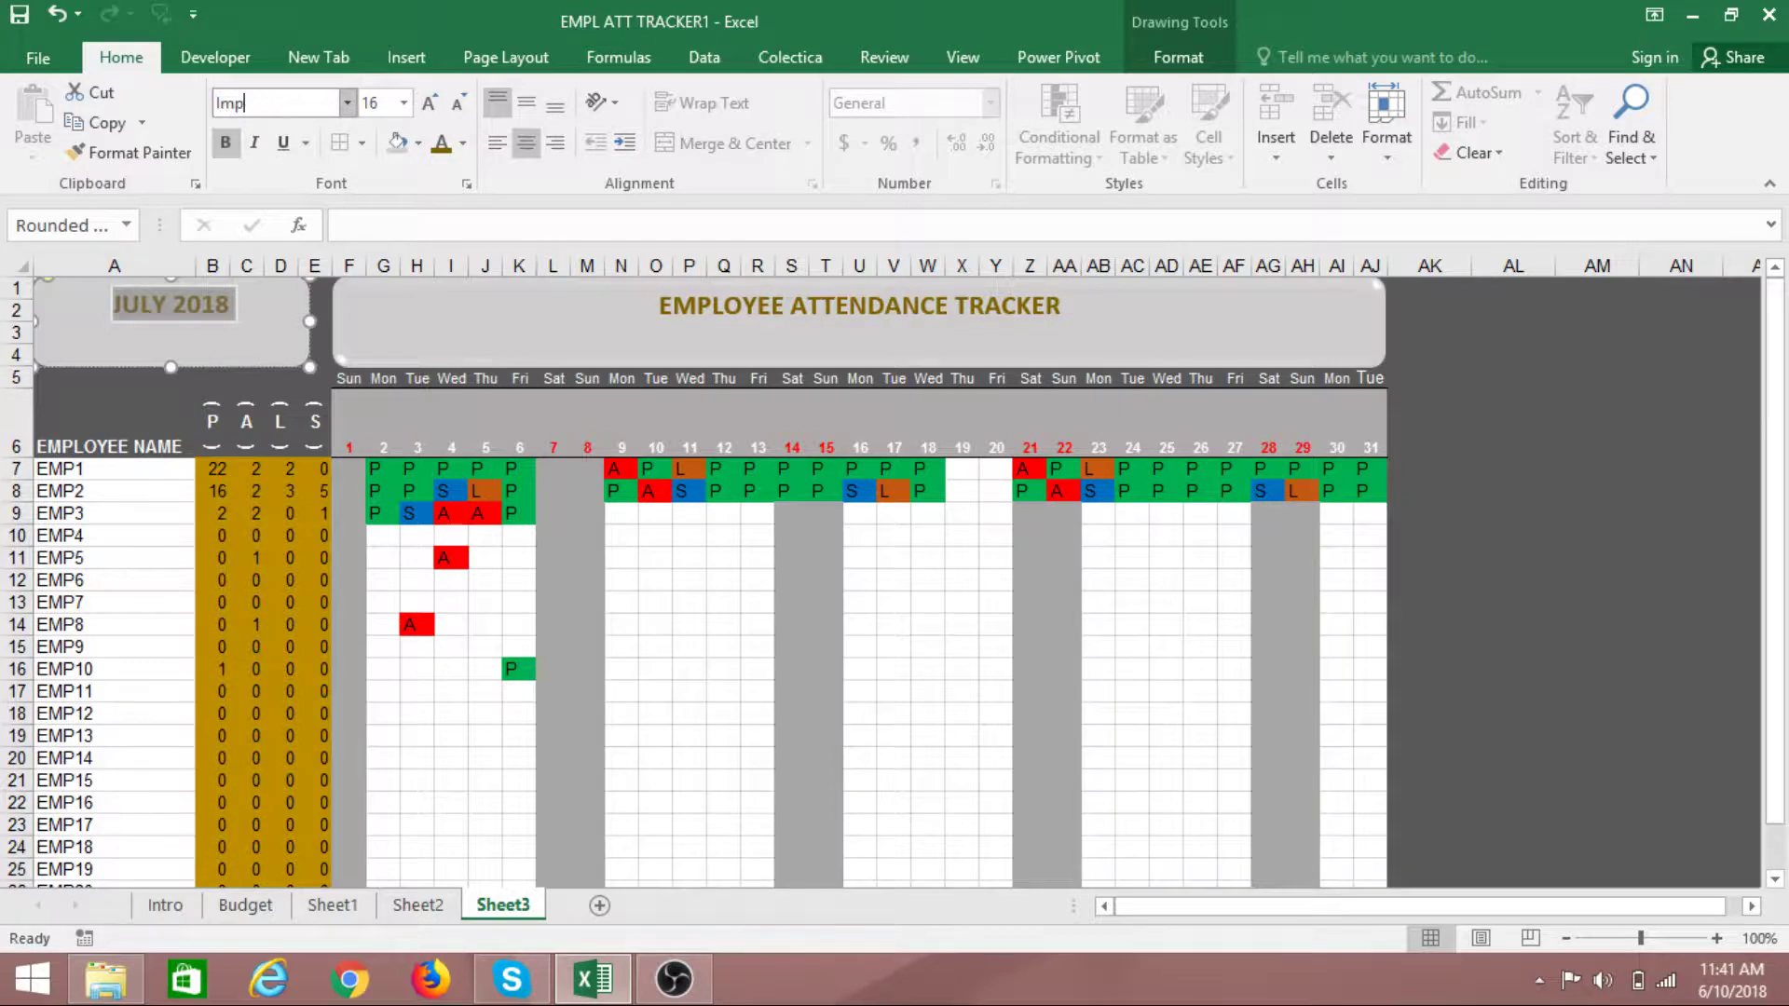
type("\\")
key("Return")
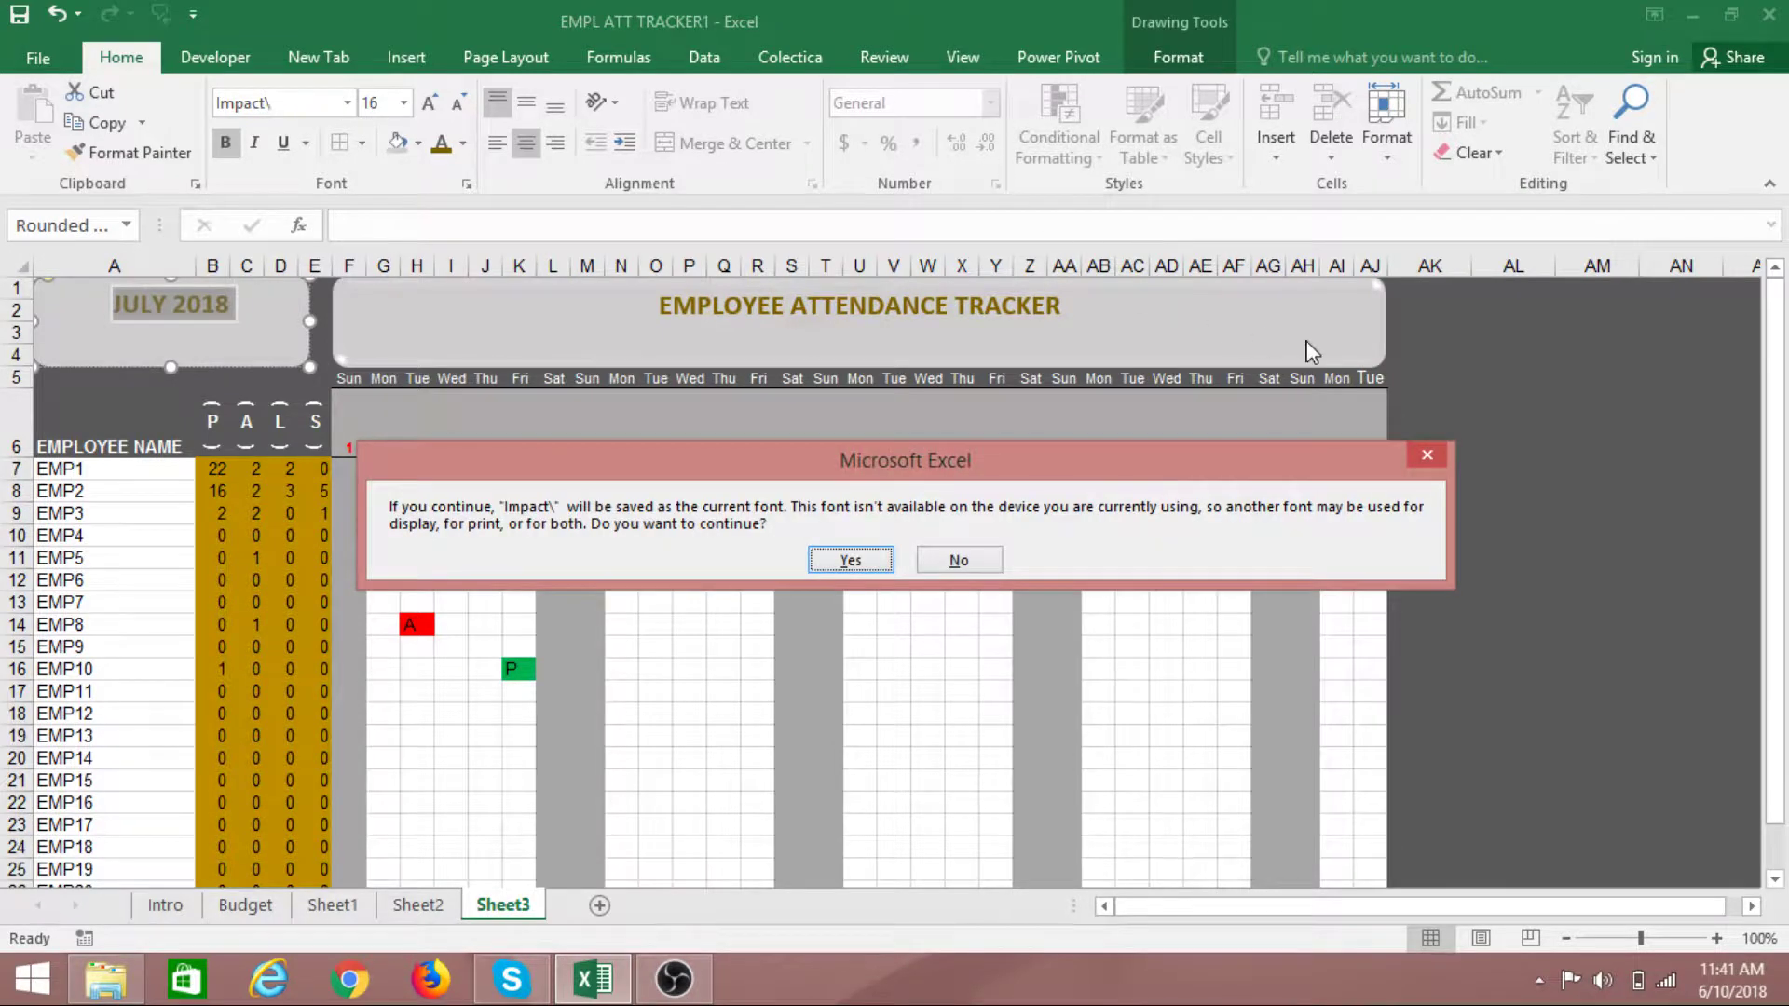
left_click(1435, 454)
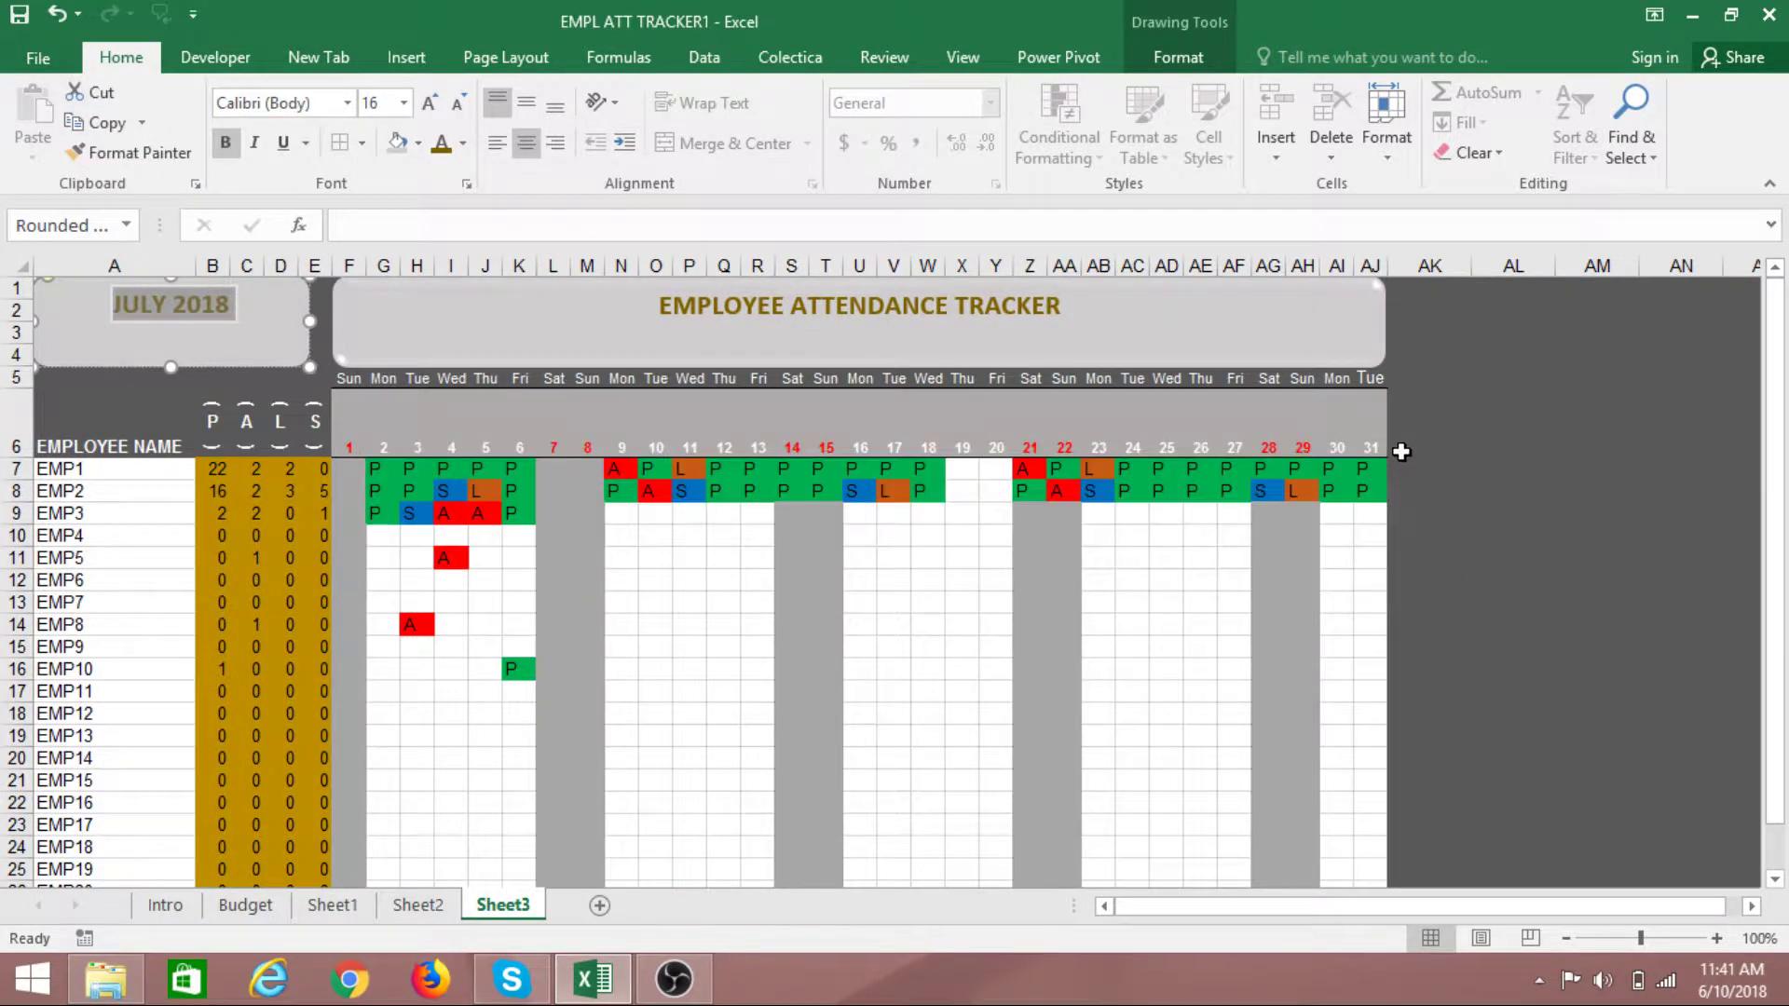
Set the font of the selected "JULY 2018" text to Impact
left_click(297, 105)
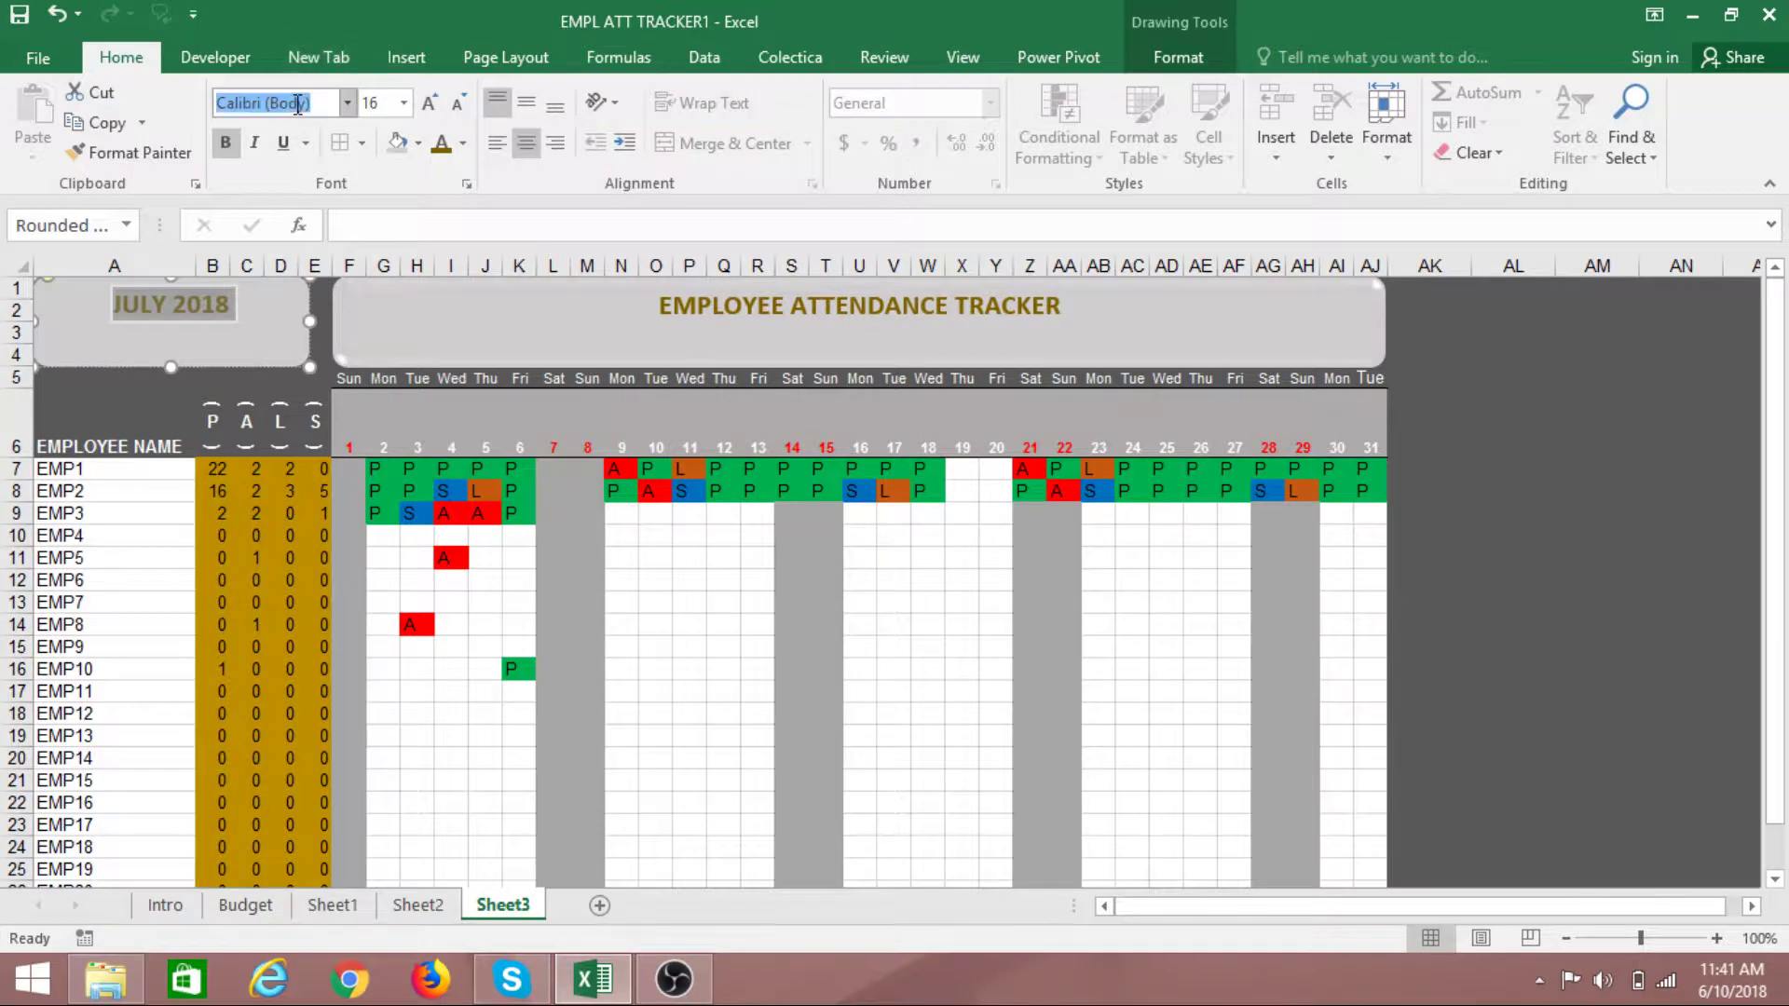
type("Impact")
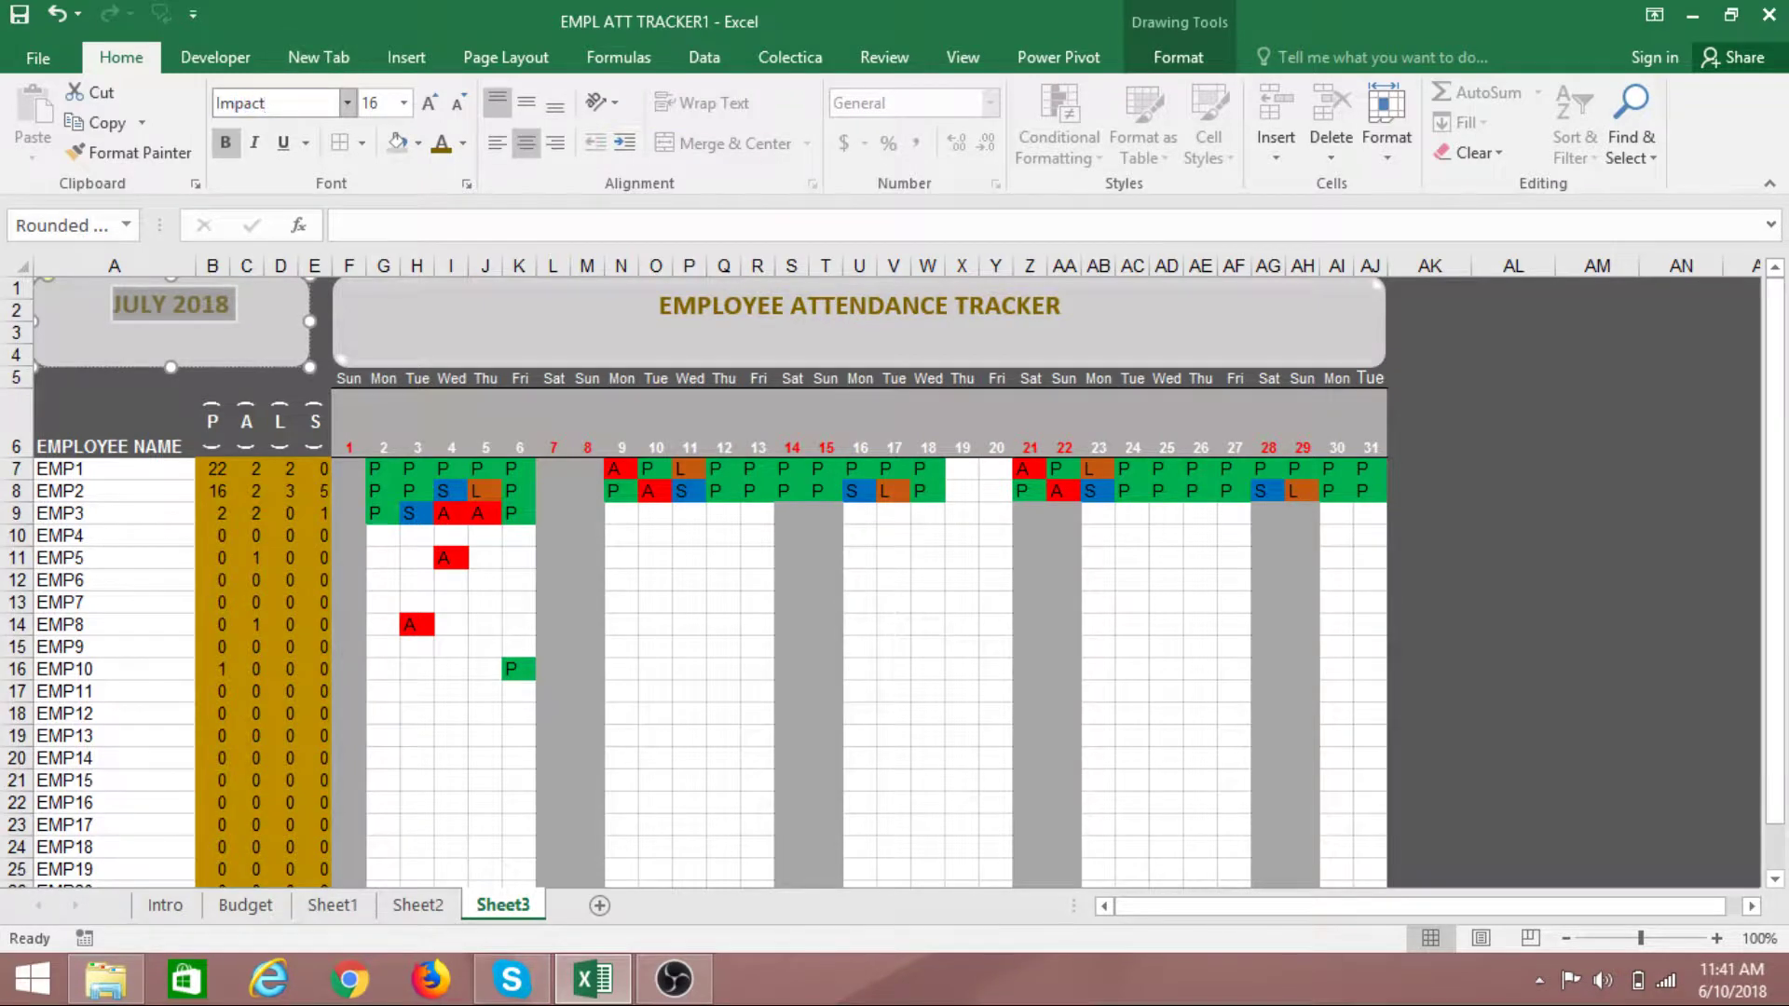
key("Return")
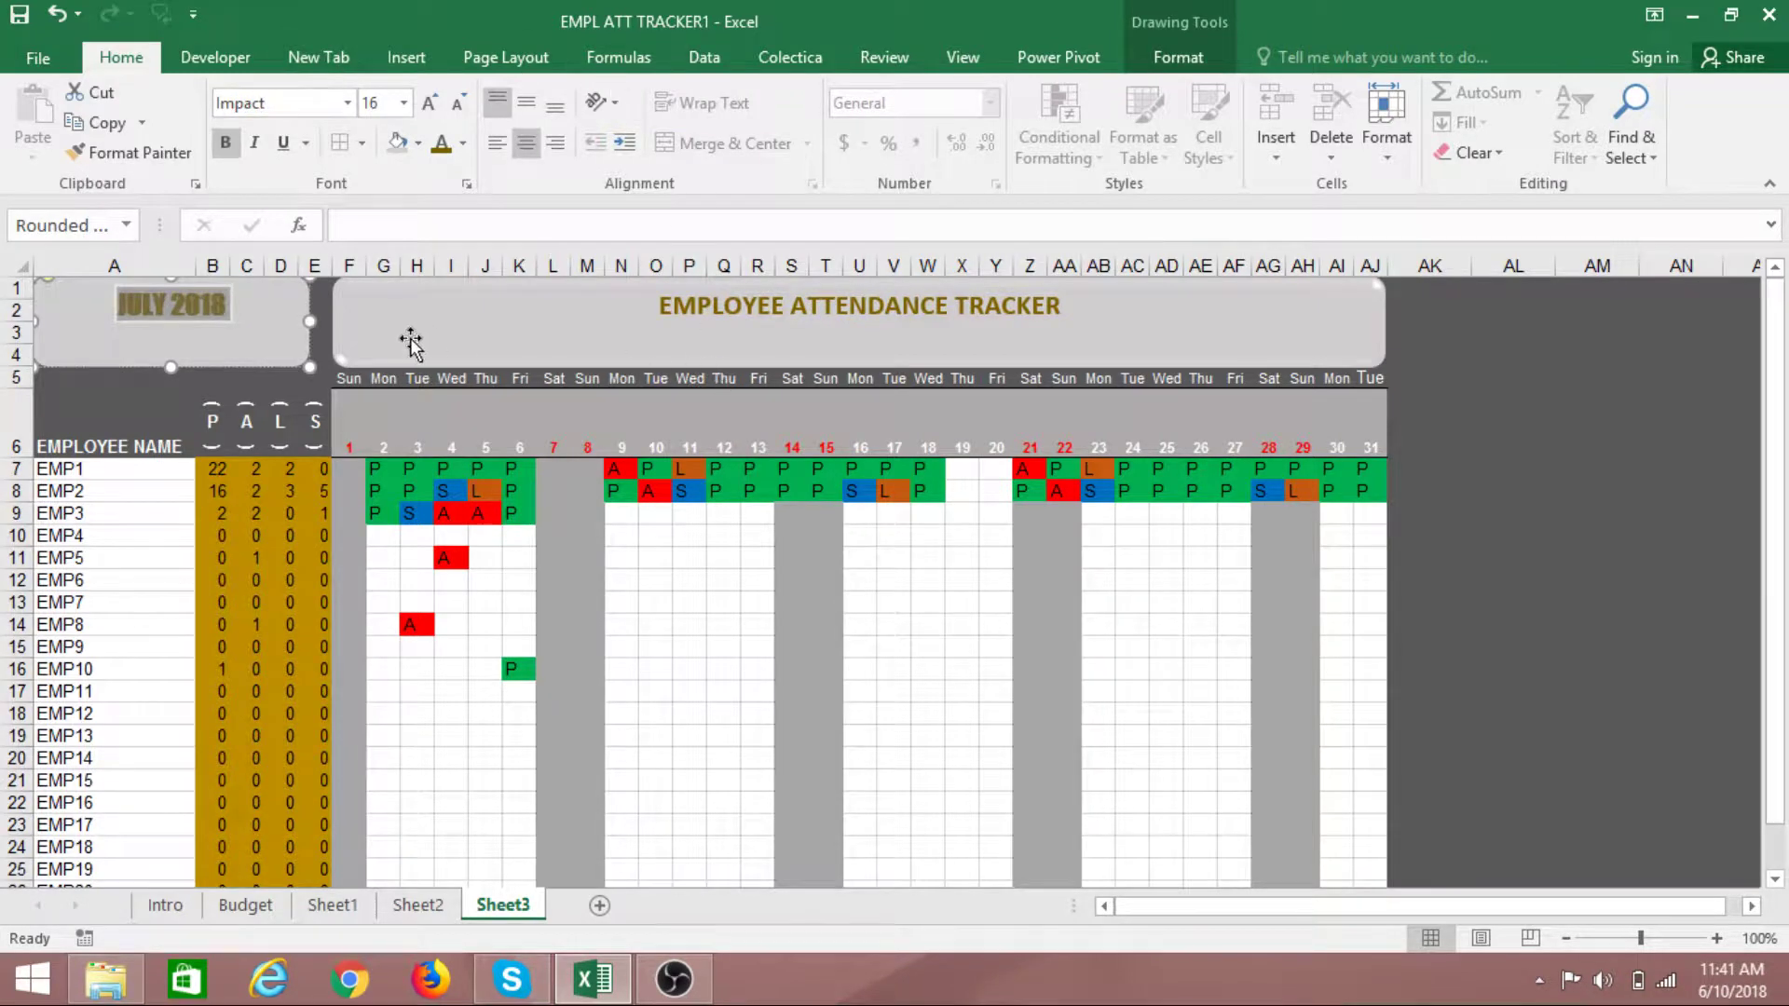
Reduce both lines of the title banner's text to font size 14
left_click(373, 319)
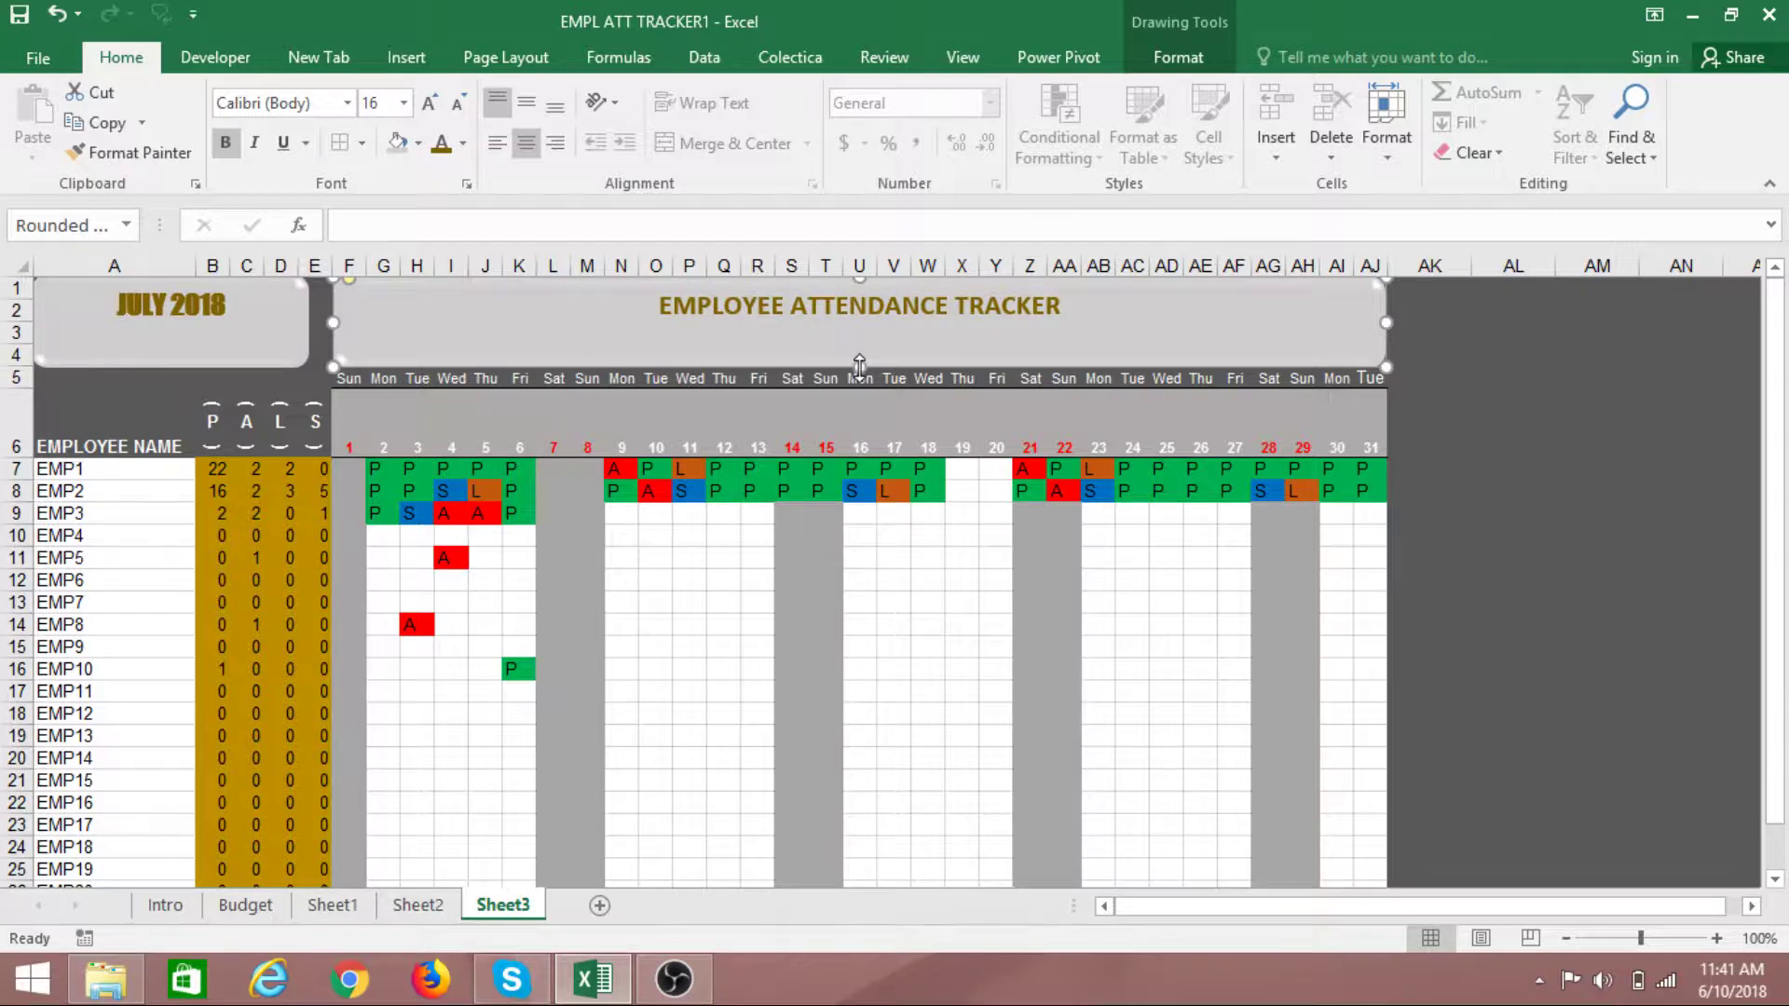
left_click(690, 308)
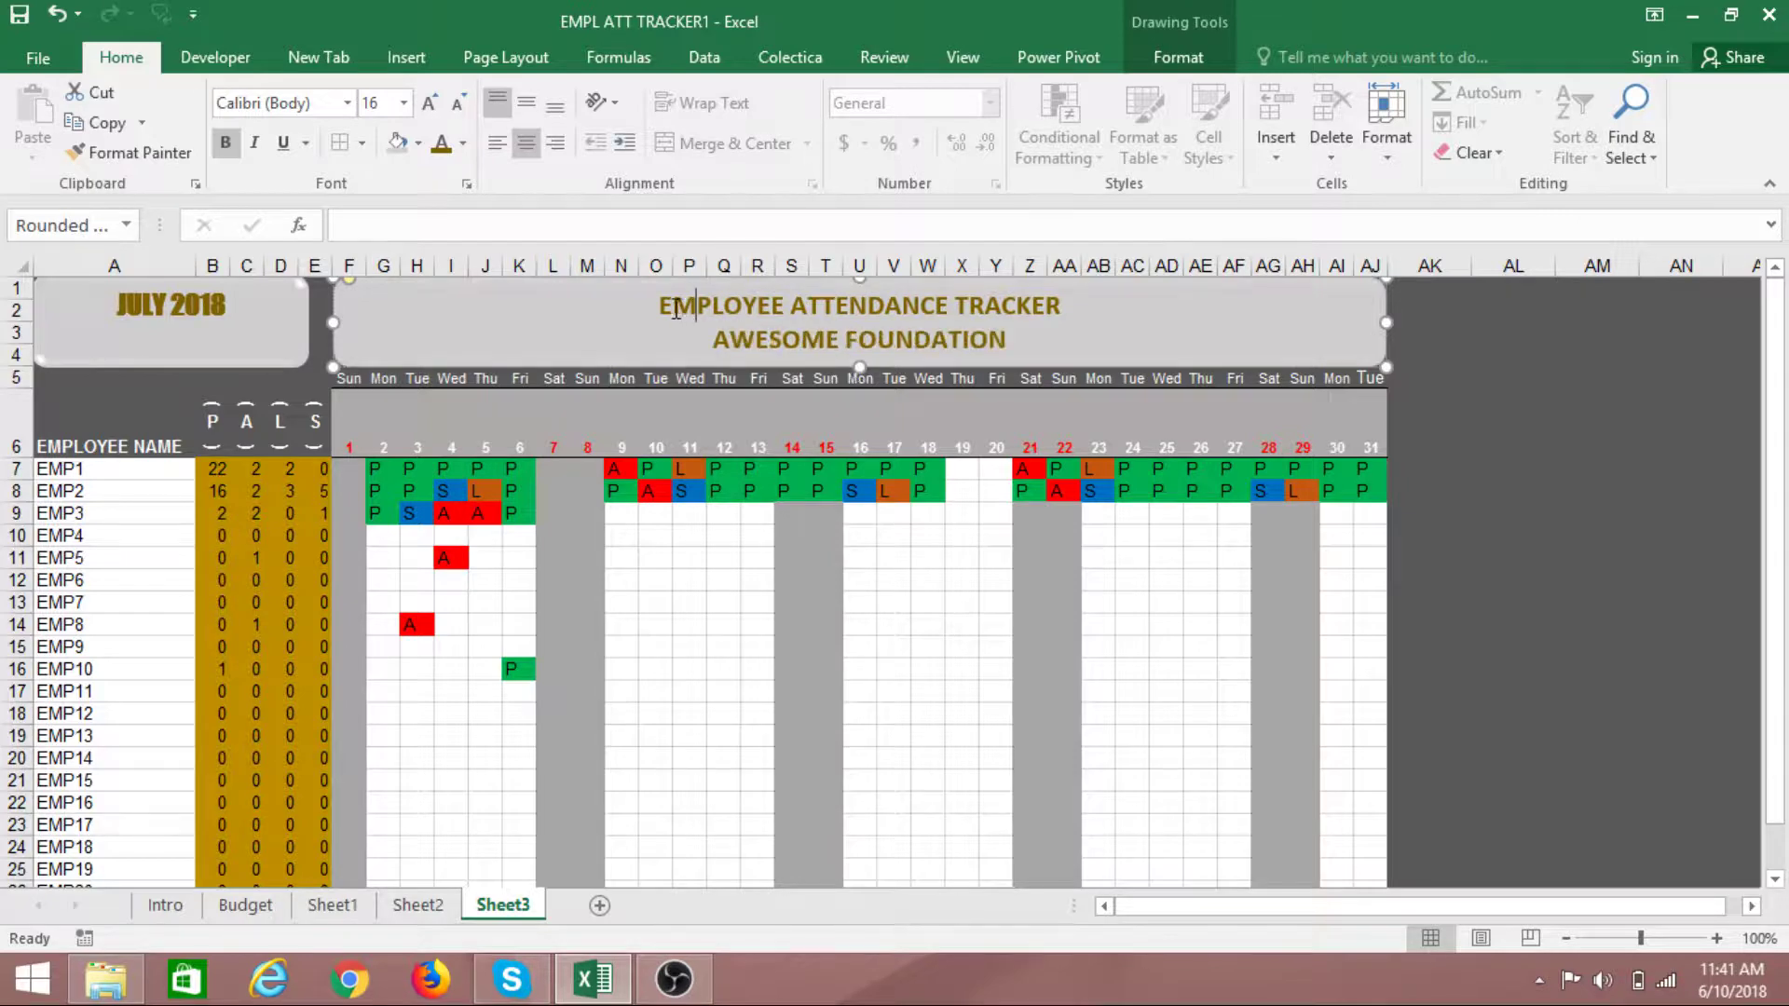
left_click_drag(664, 305, 903, 336)
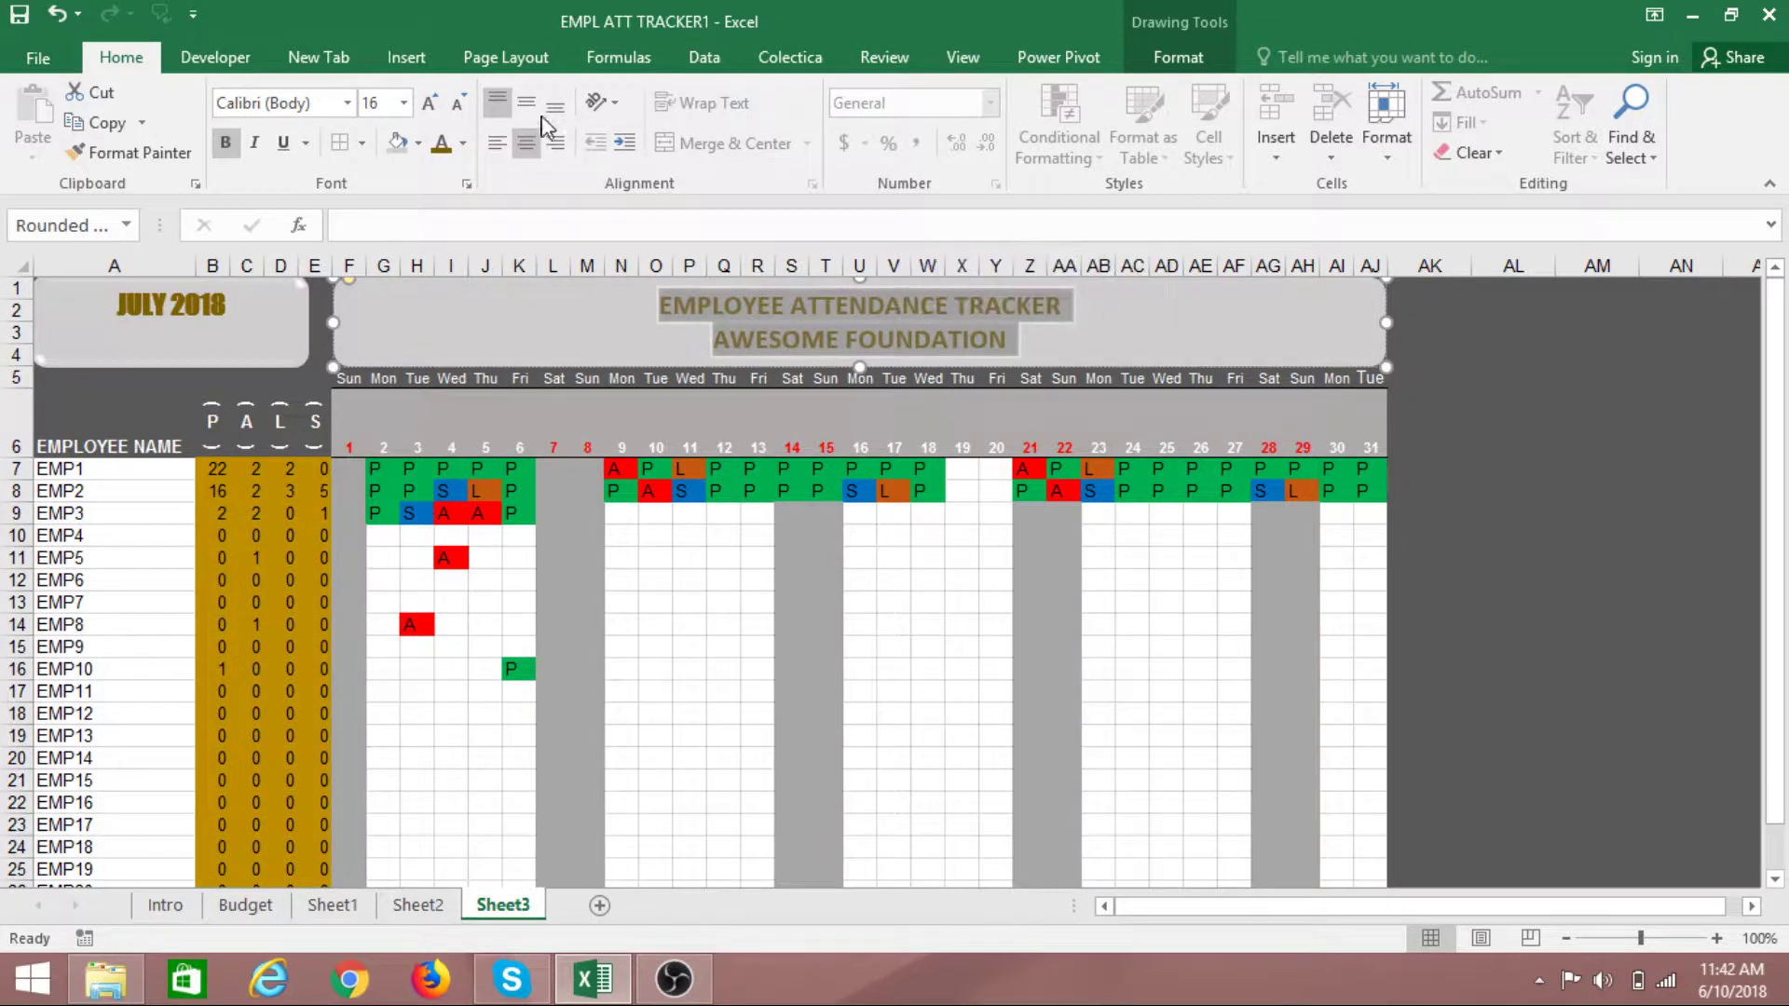
left_click(457, 103)
left_click(1592, 515)
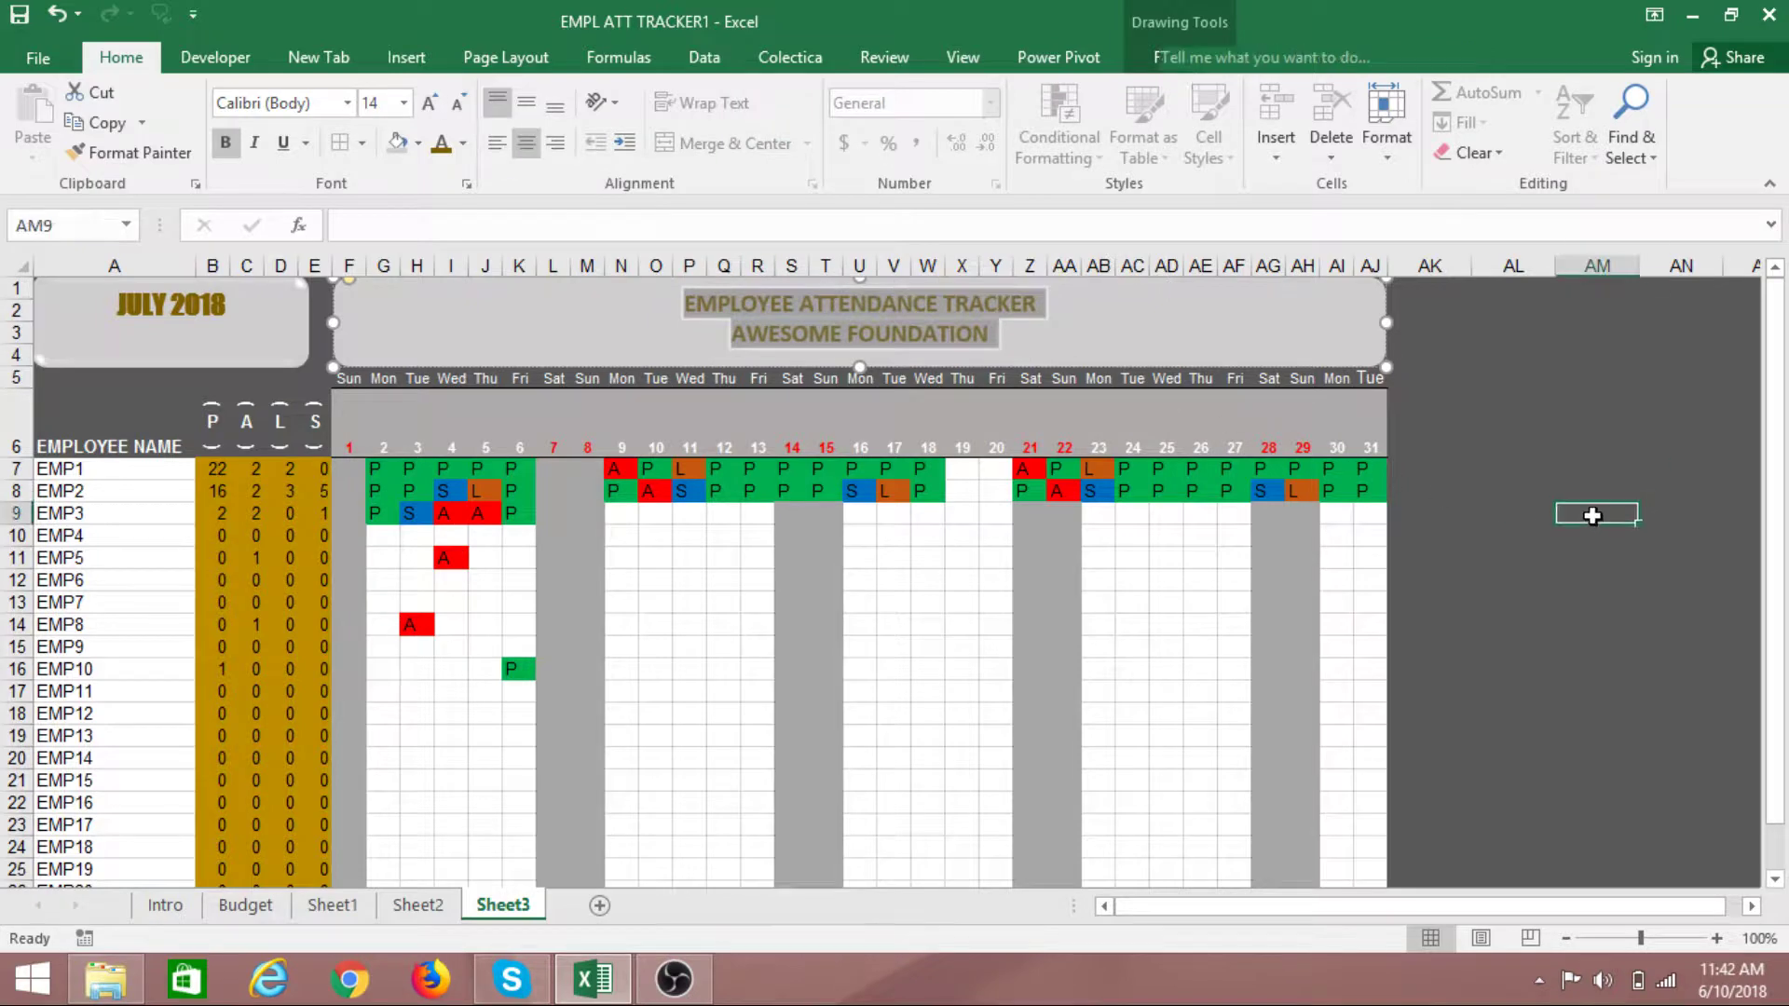
left_click(1544, 621)
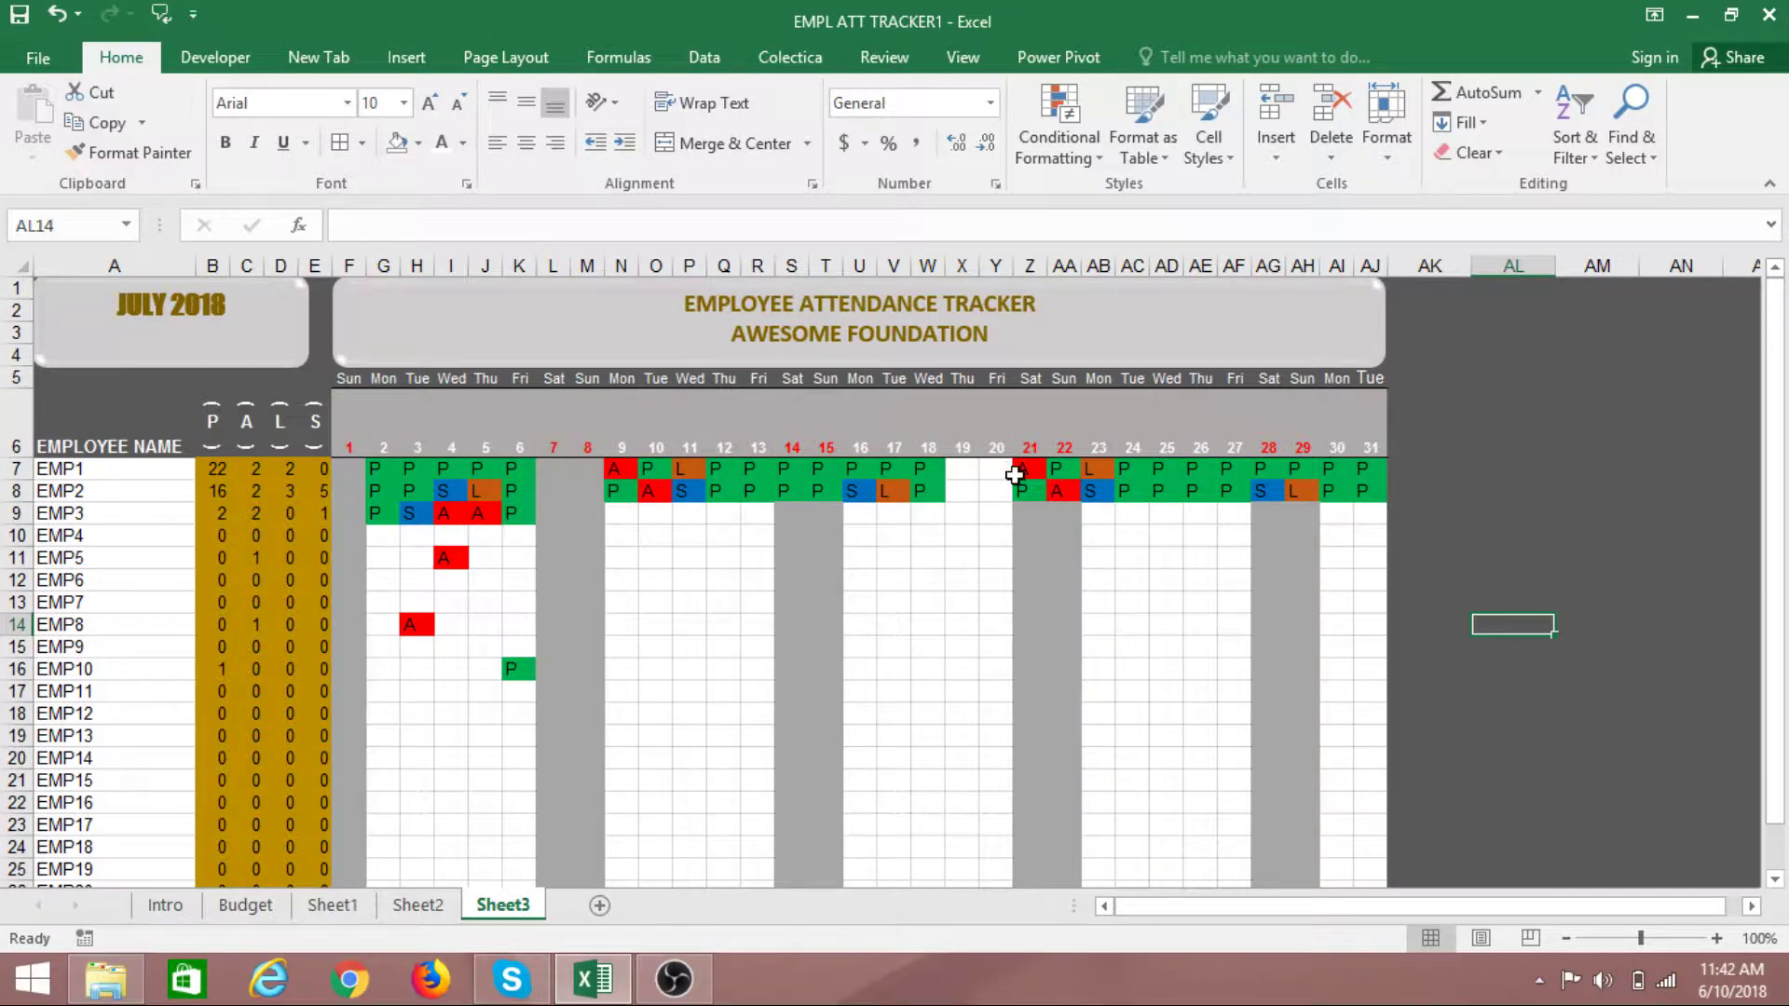
Clear the attendance entries of EMP1 and EMP2 for the weekend days 21 and 22
left_click(1020, 470)
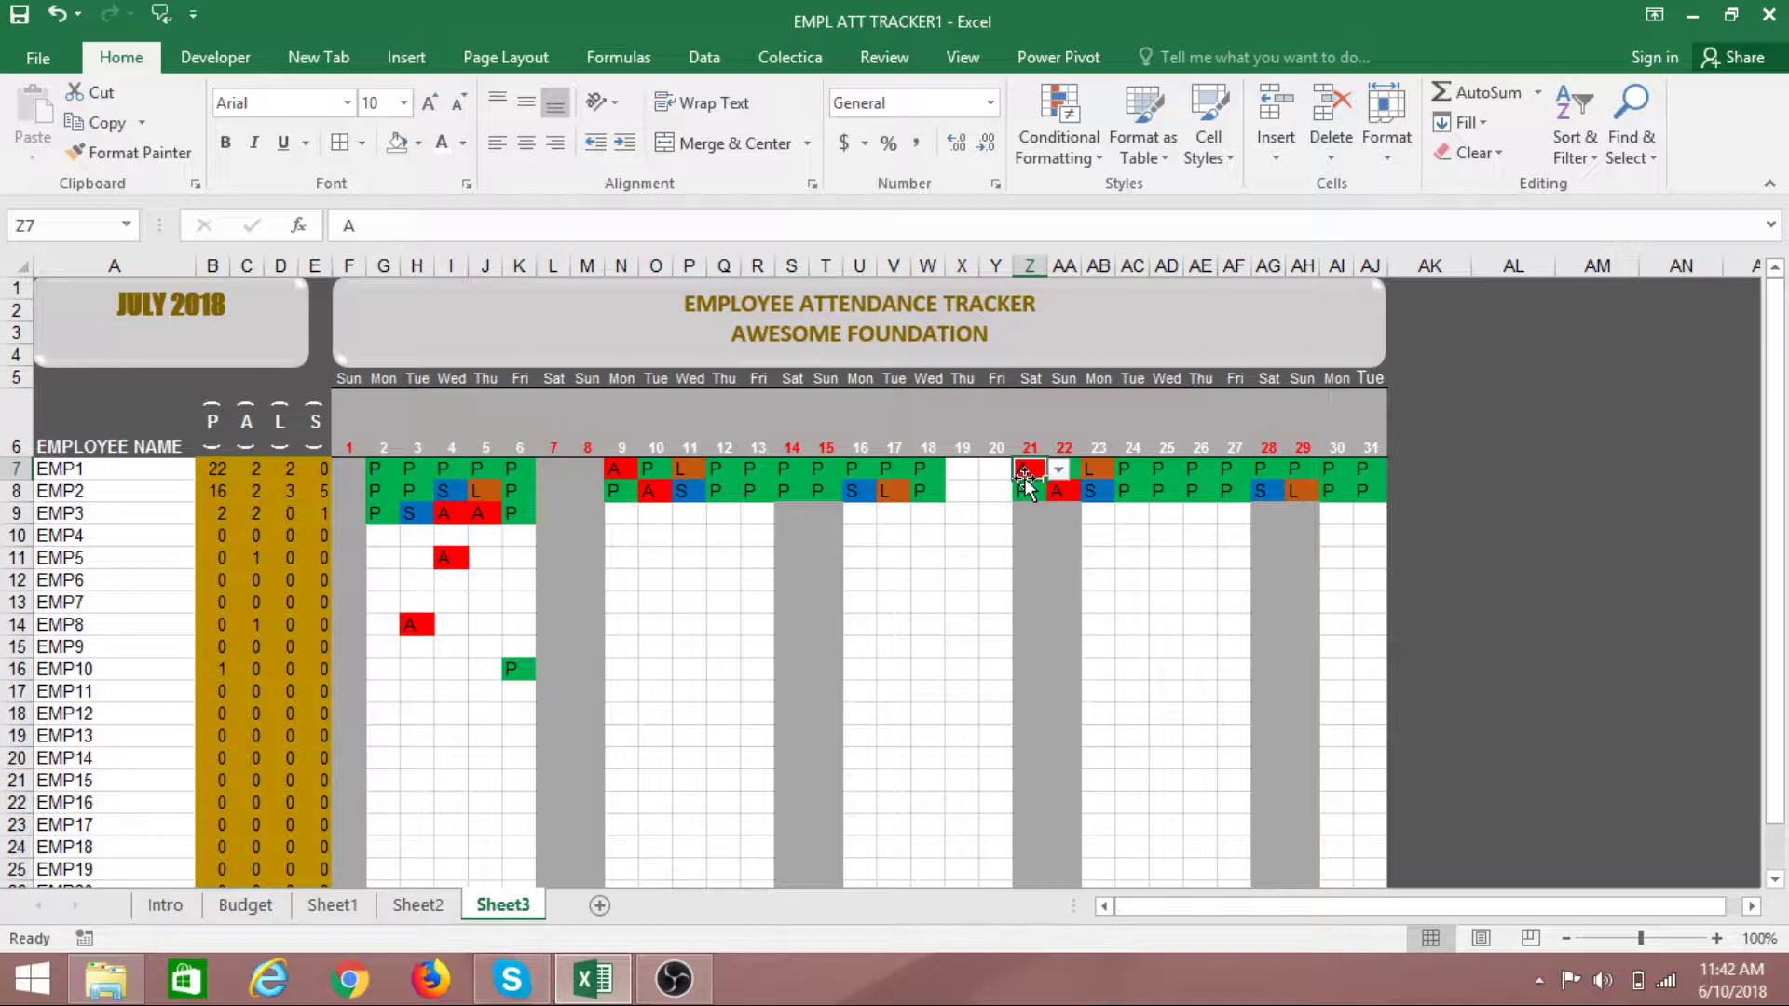
key("Delete")
left_click(1036, 515)
left_click(1031, 491)
key("Delete")
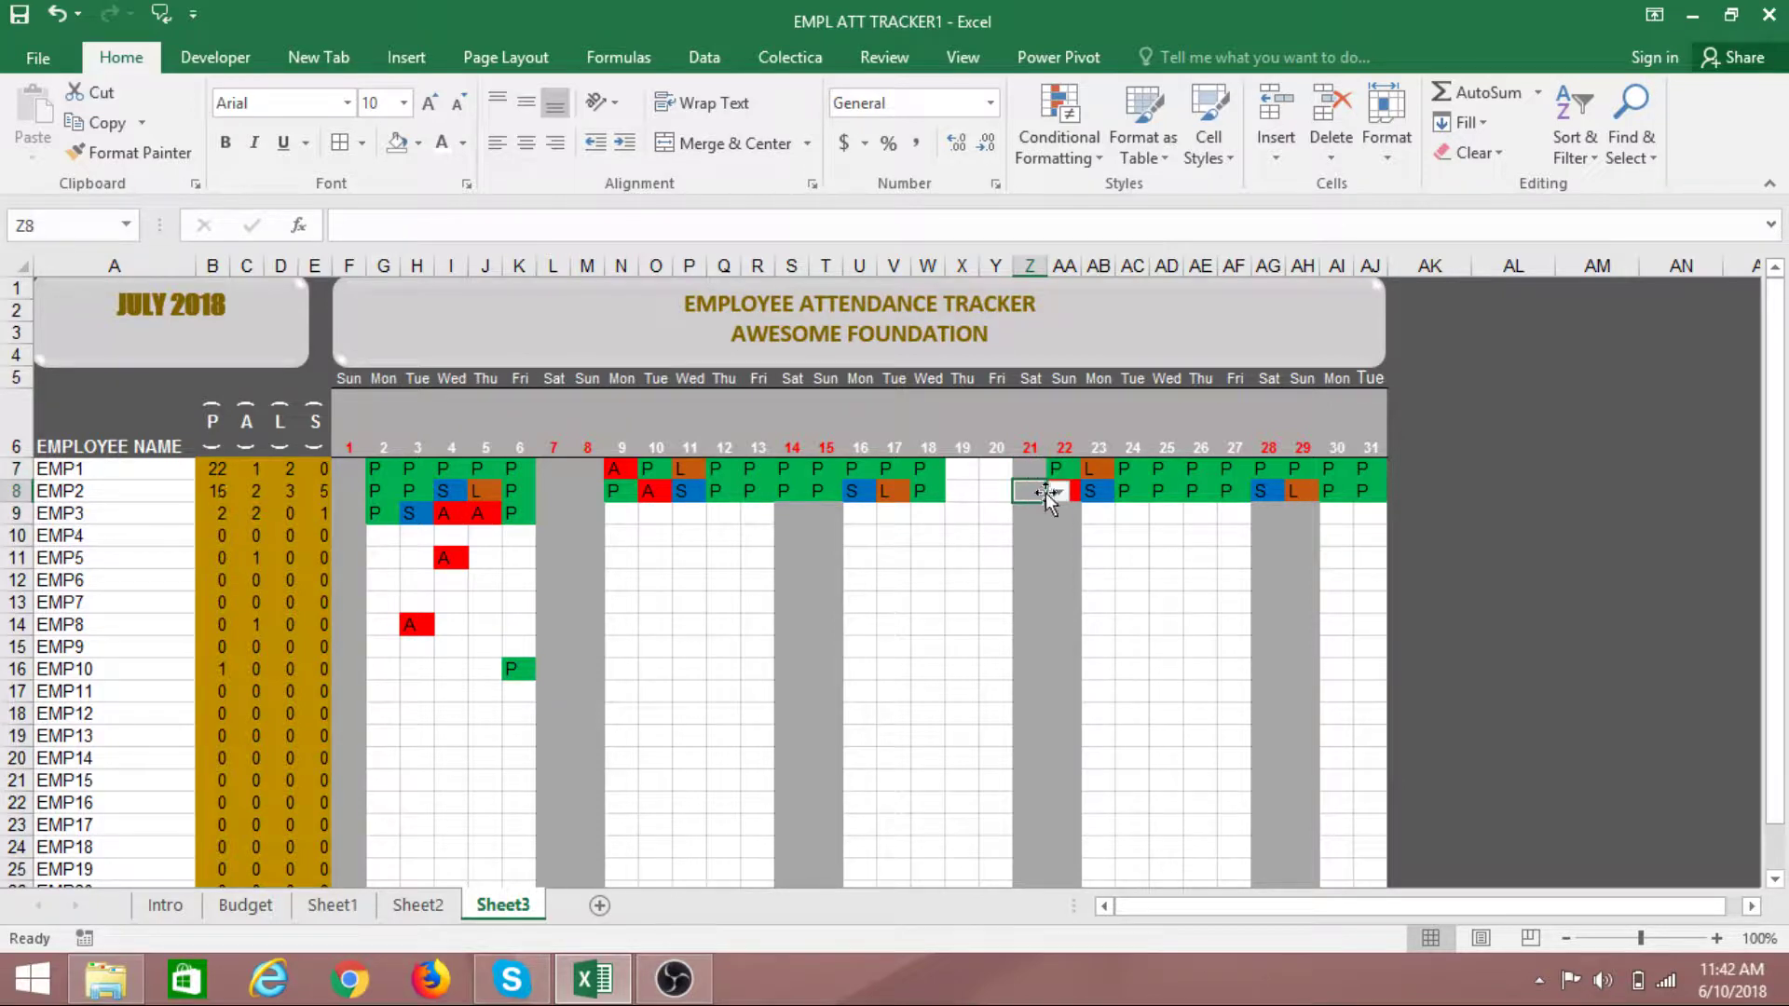
left_click(1053, 493)
key("Delete")
left_click(1057, 471)
key("Delete")
left_click(1142, 559)
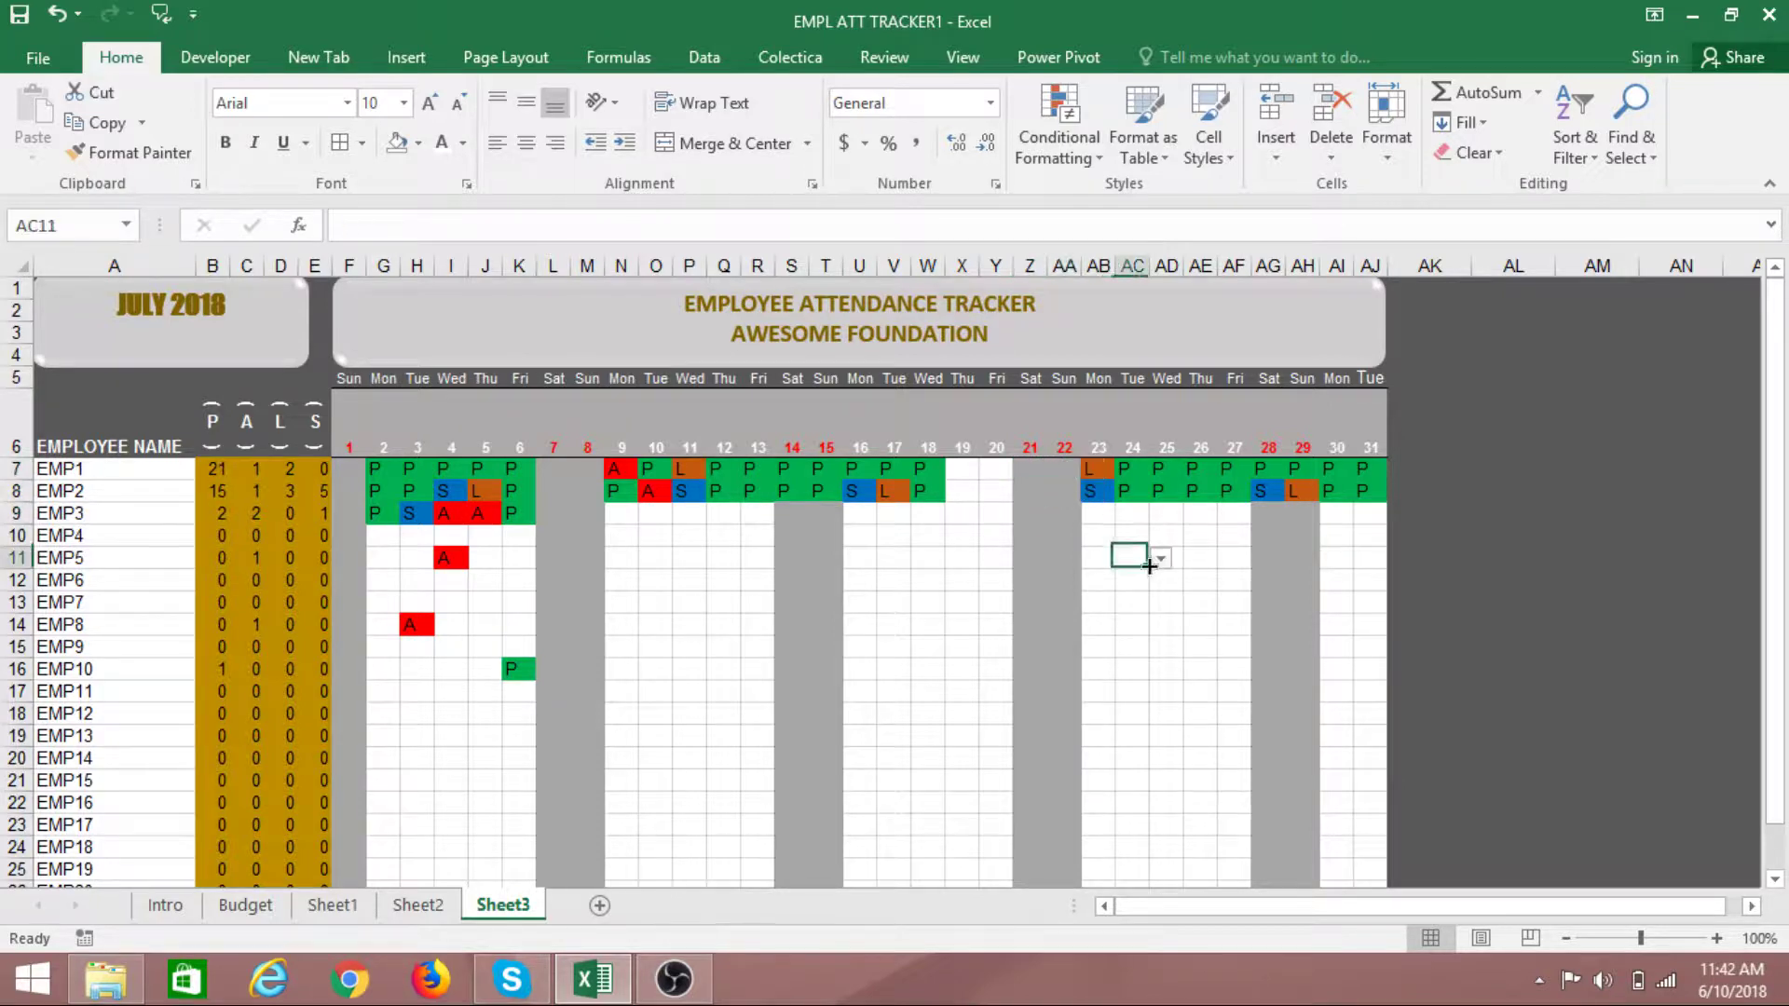
Clear the attendance entries of EMP1 and EMP2 for the weekend days 28 and 29
left_click(1261, 483)
key("Home")
left_click(1267, 469)
key("Home")
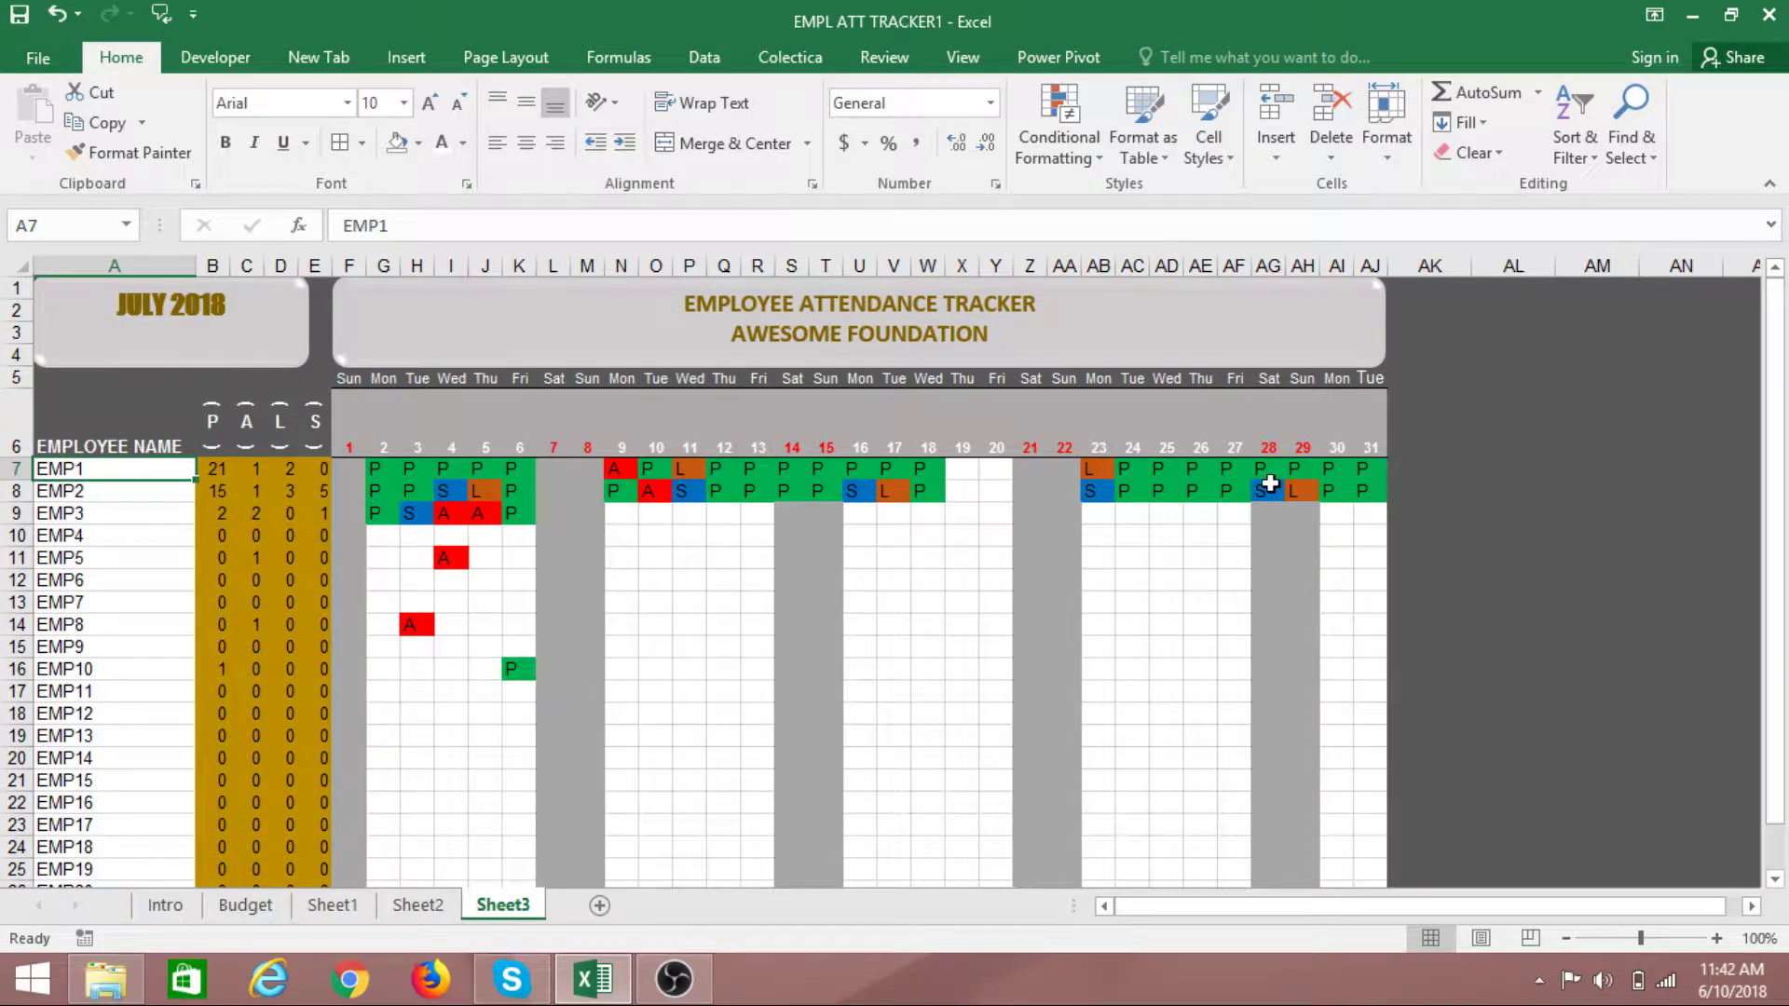
left_click(1266, 491)
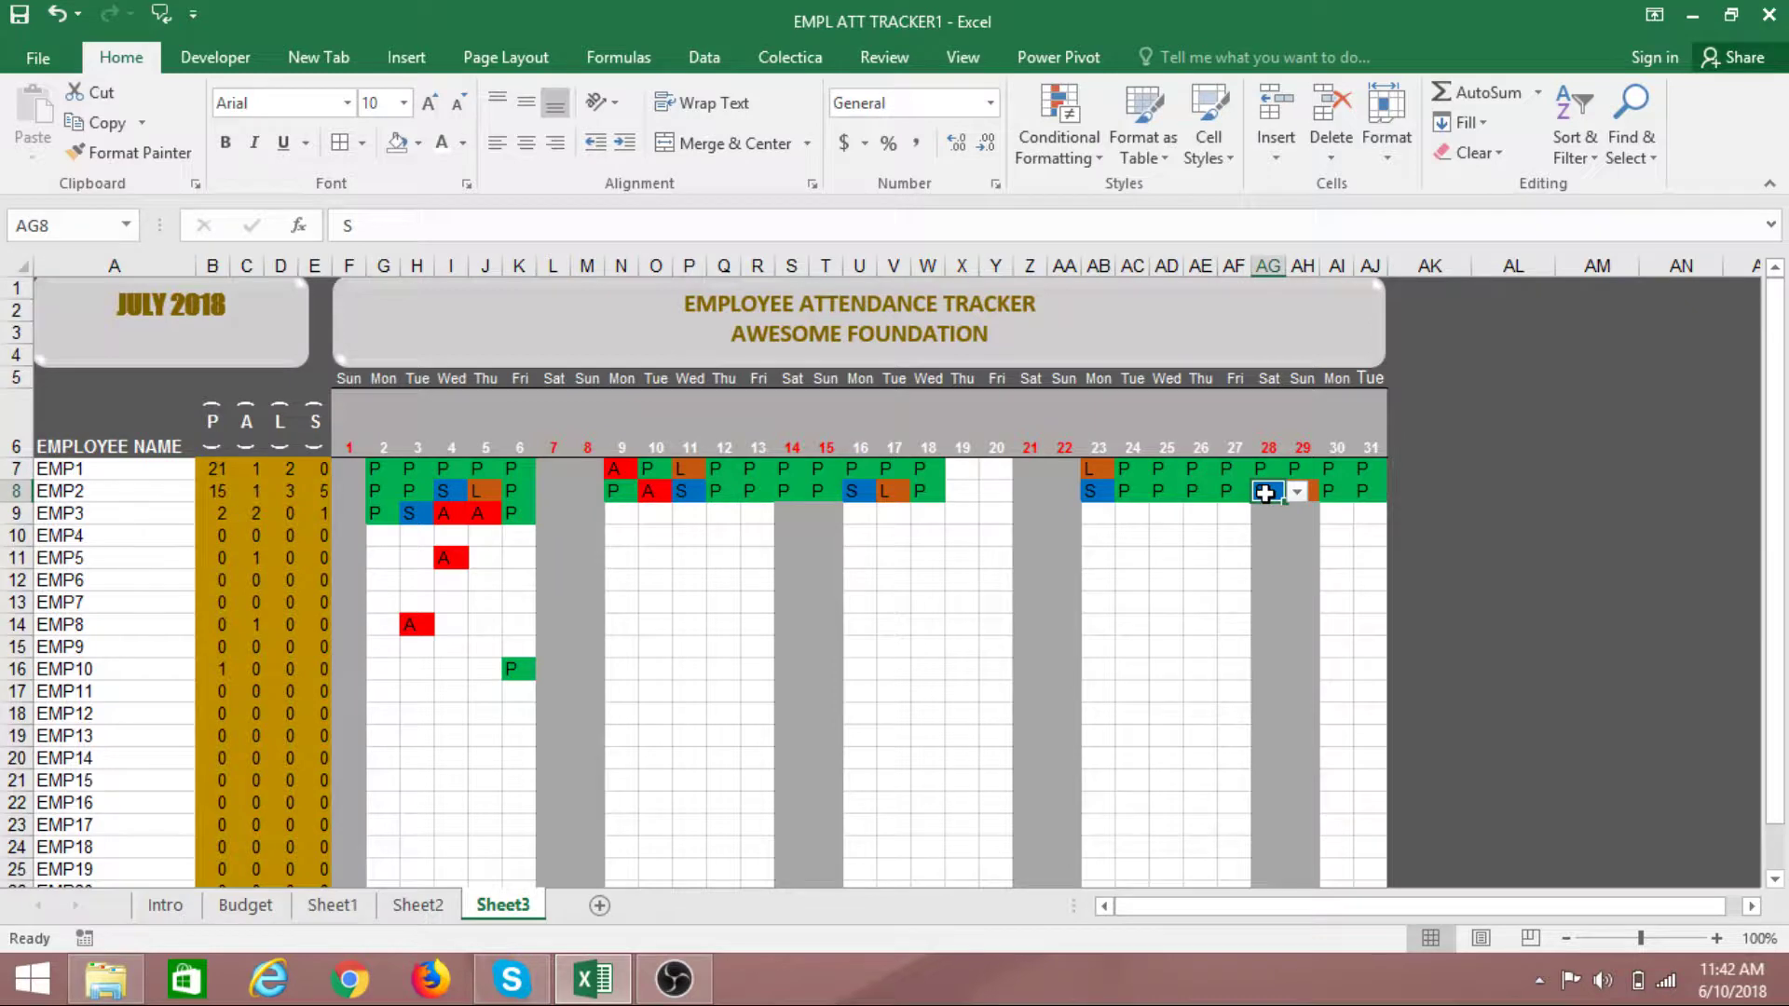
key("Delete")
left_click(1267, 469)
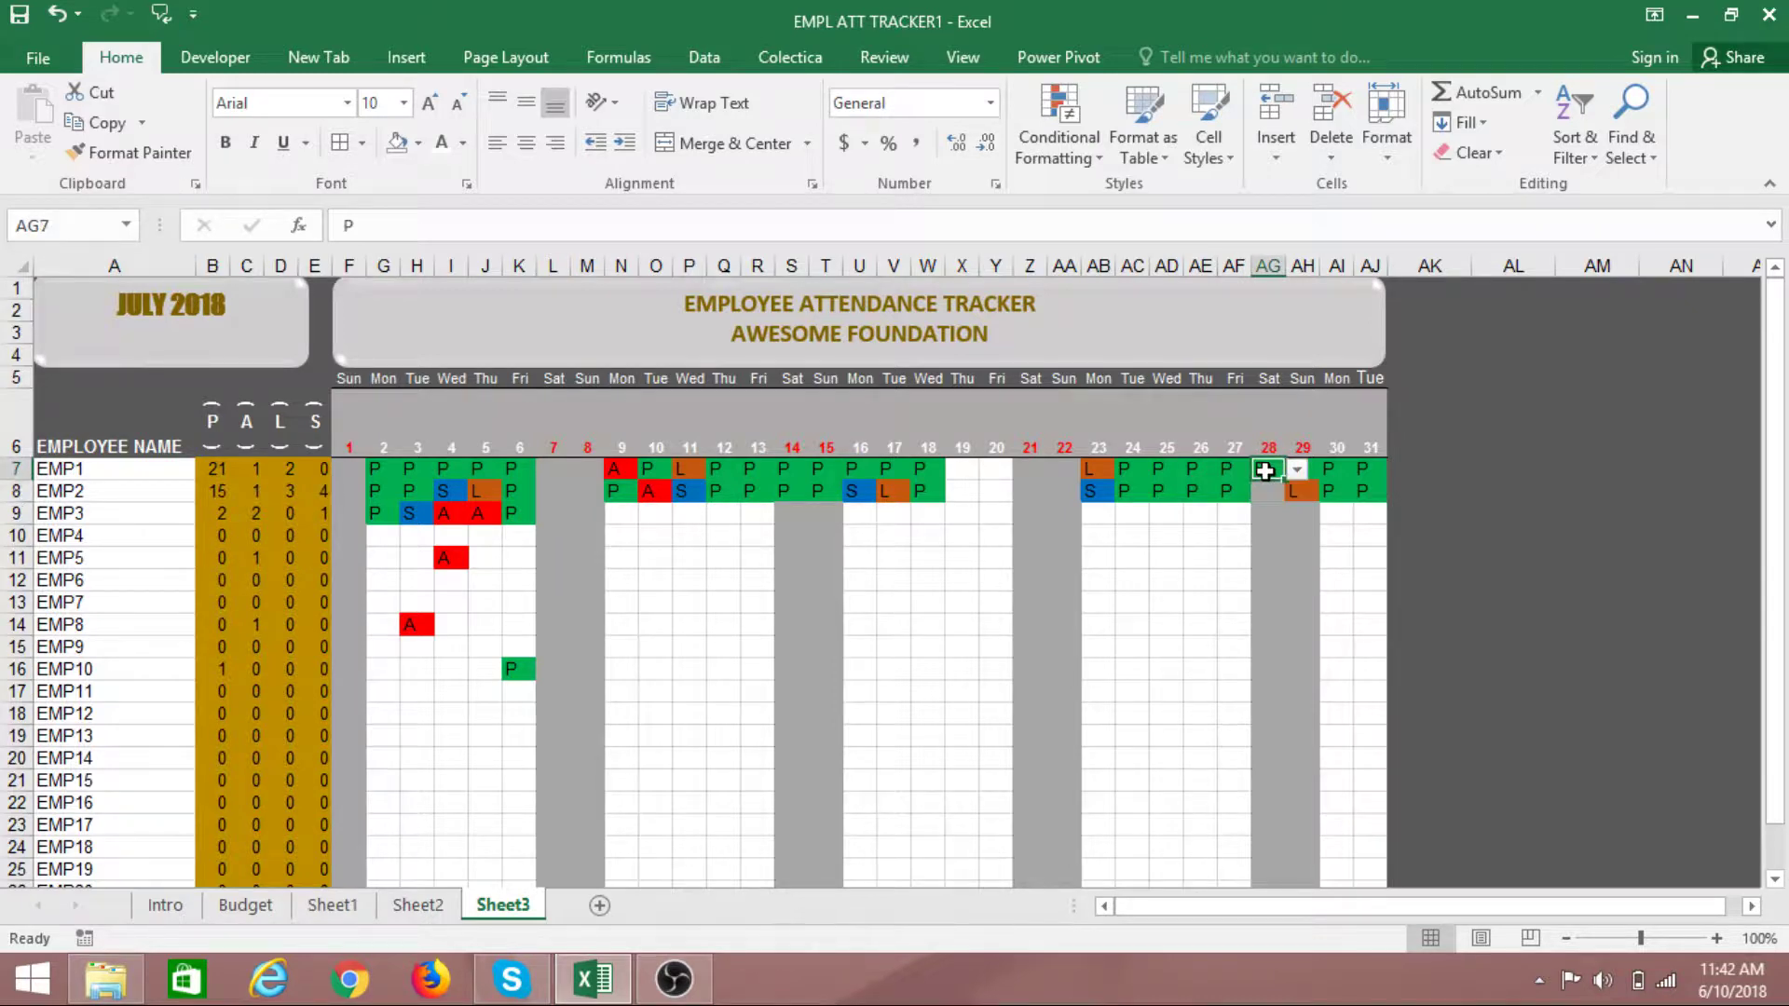
key("Delete")
left_click(1298, 471)
key("Delete")
left_click(1300, 491)
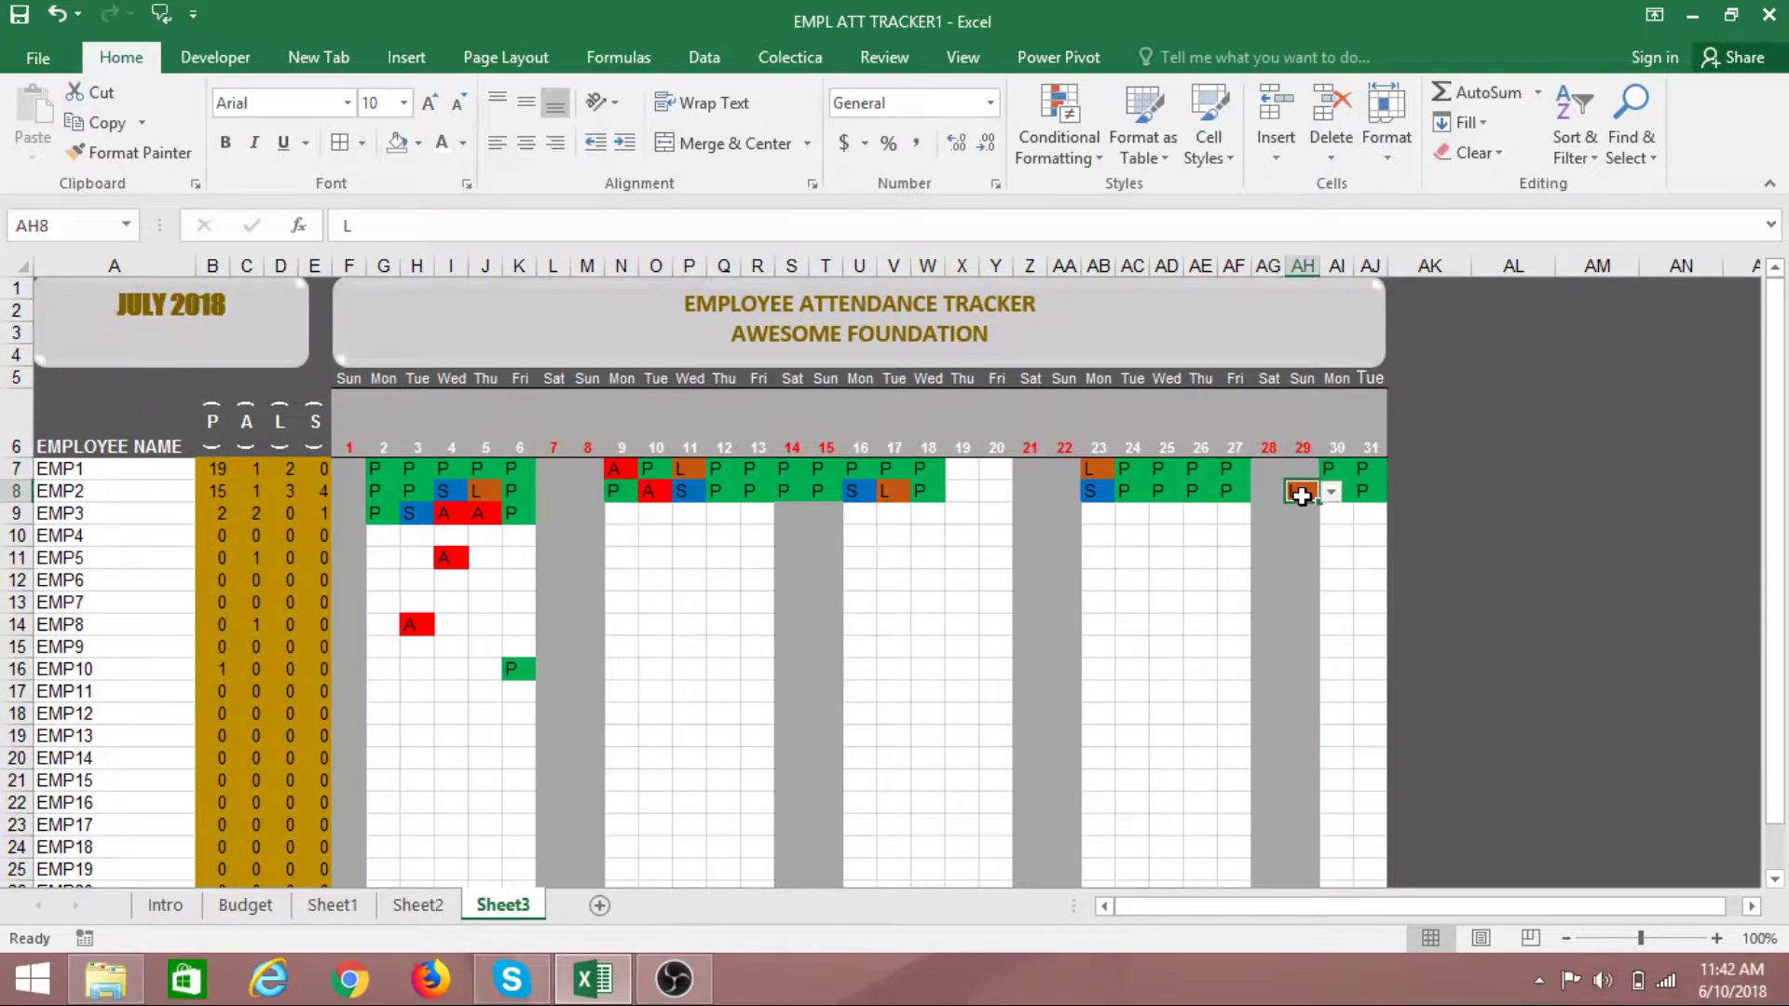
key("Delete")
left_click(1199, 603)
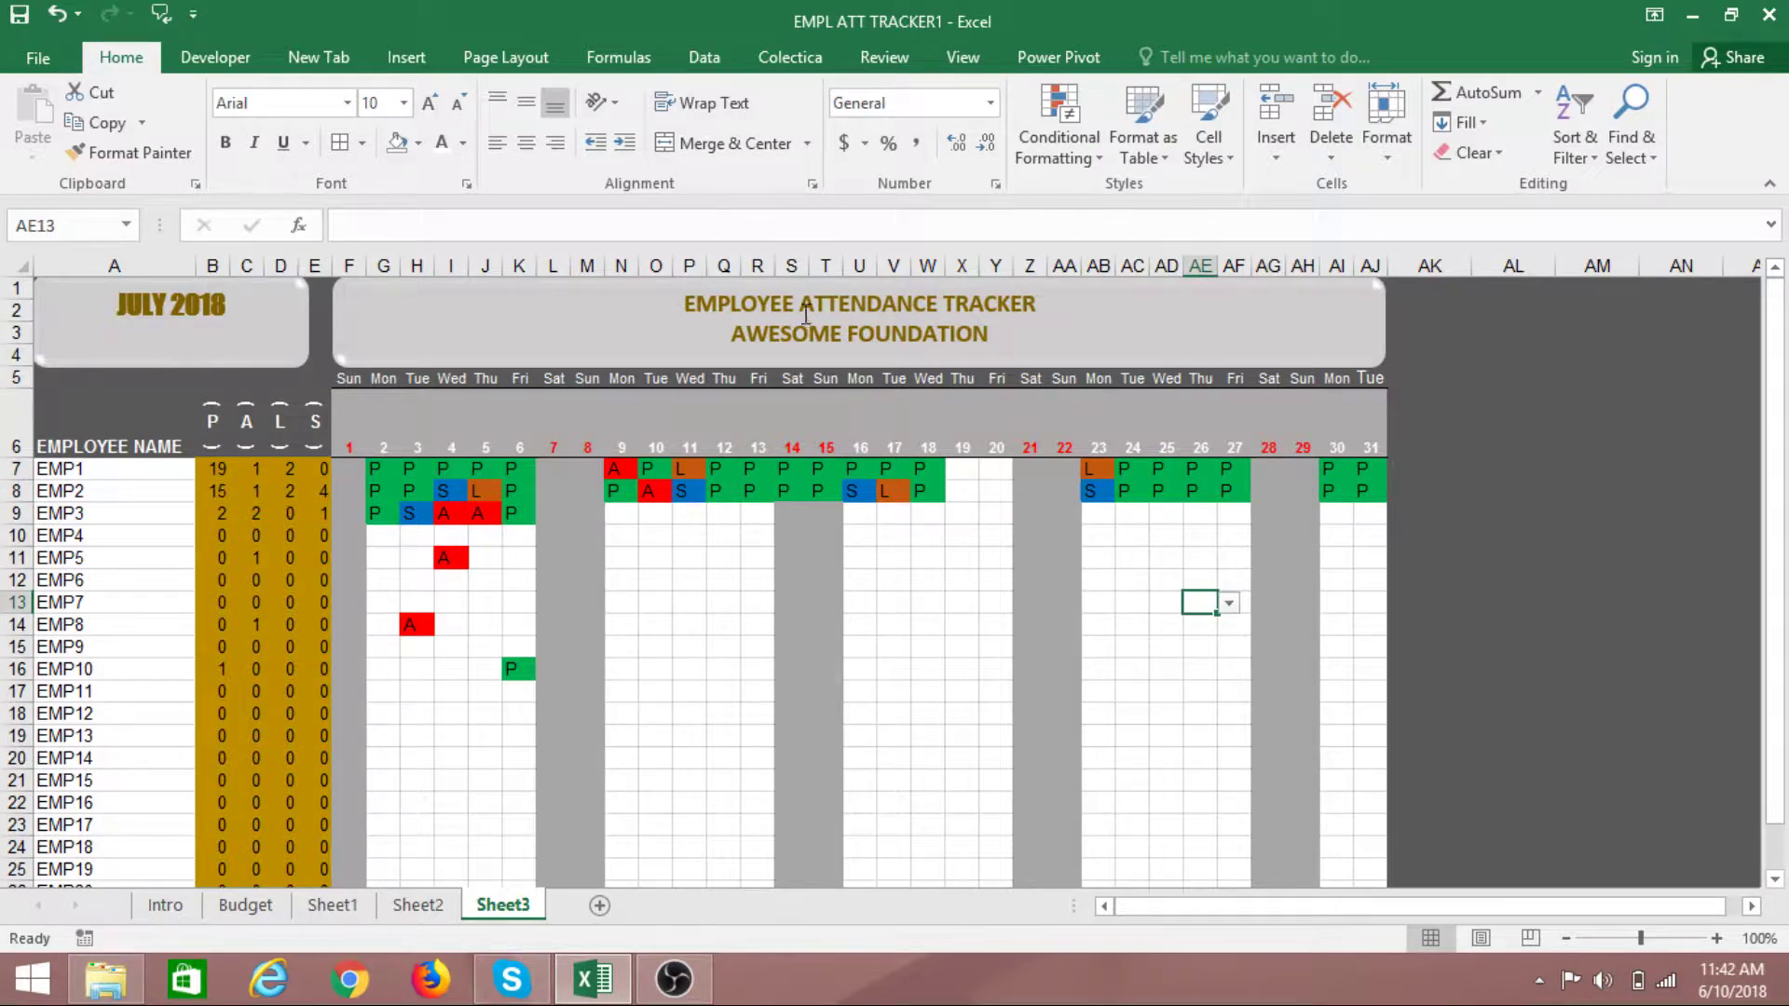
Clear the attendance entries of EMP1 and EMP2 for the weekend days 14 and 15
left_click(799, 493)
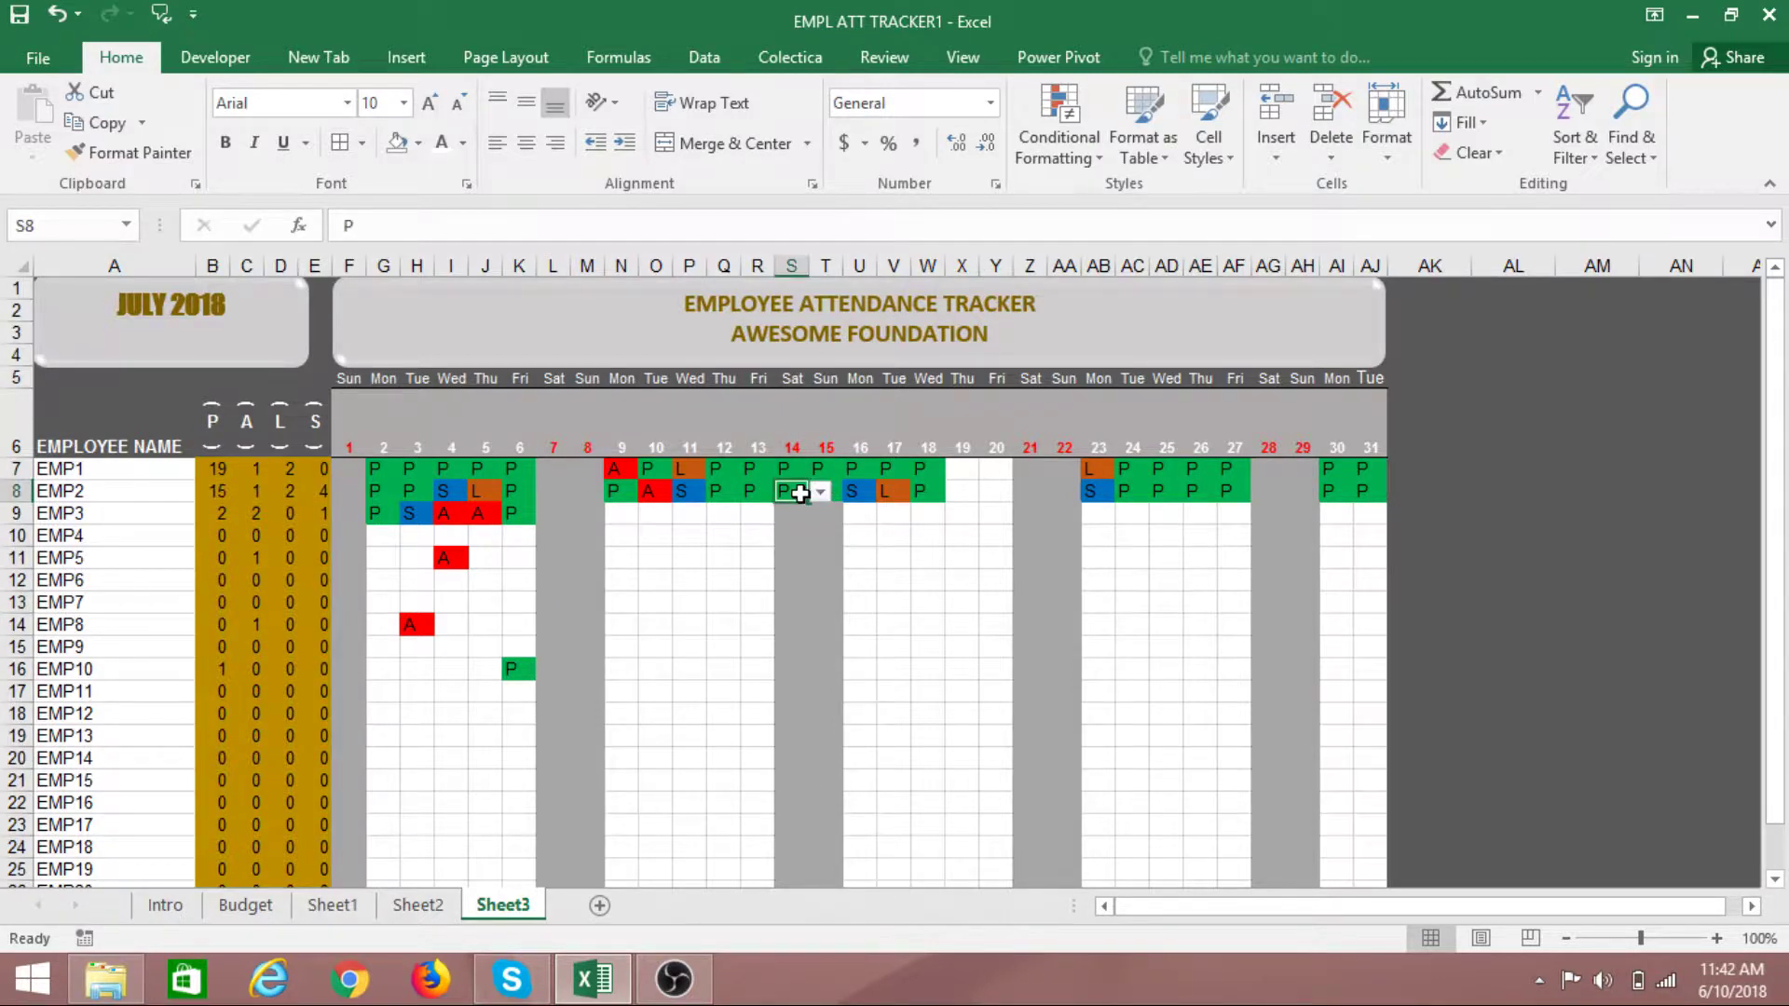
key("Delete")
left_click(822, 491)
left_click(818, 607)
left_click(822, 494)
left_click(789, 474)
left_click(789, 473)
key("Delete")
left_click(820, 533)
left_click(818, 469)
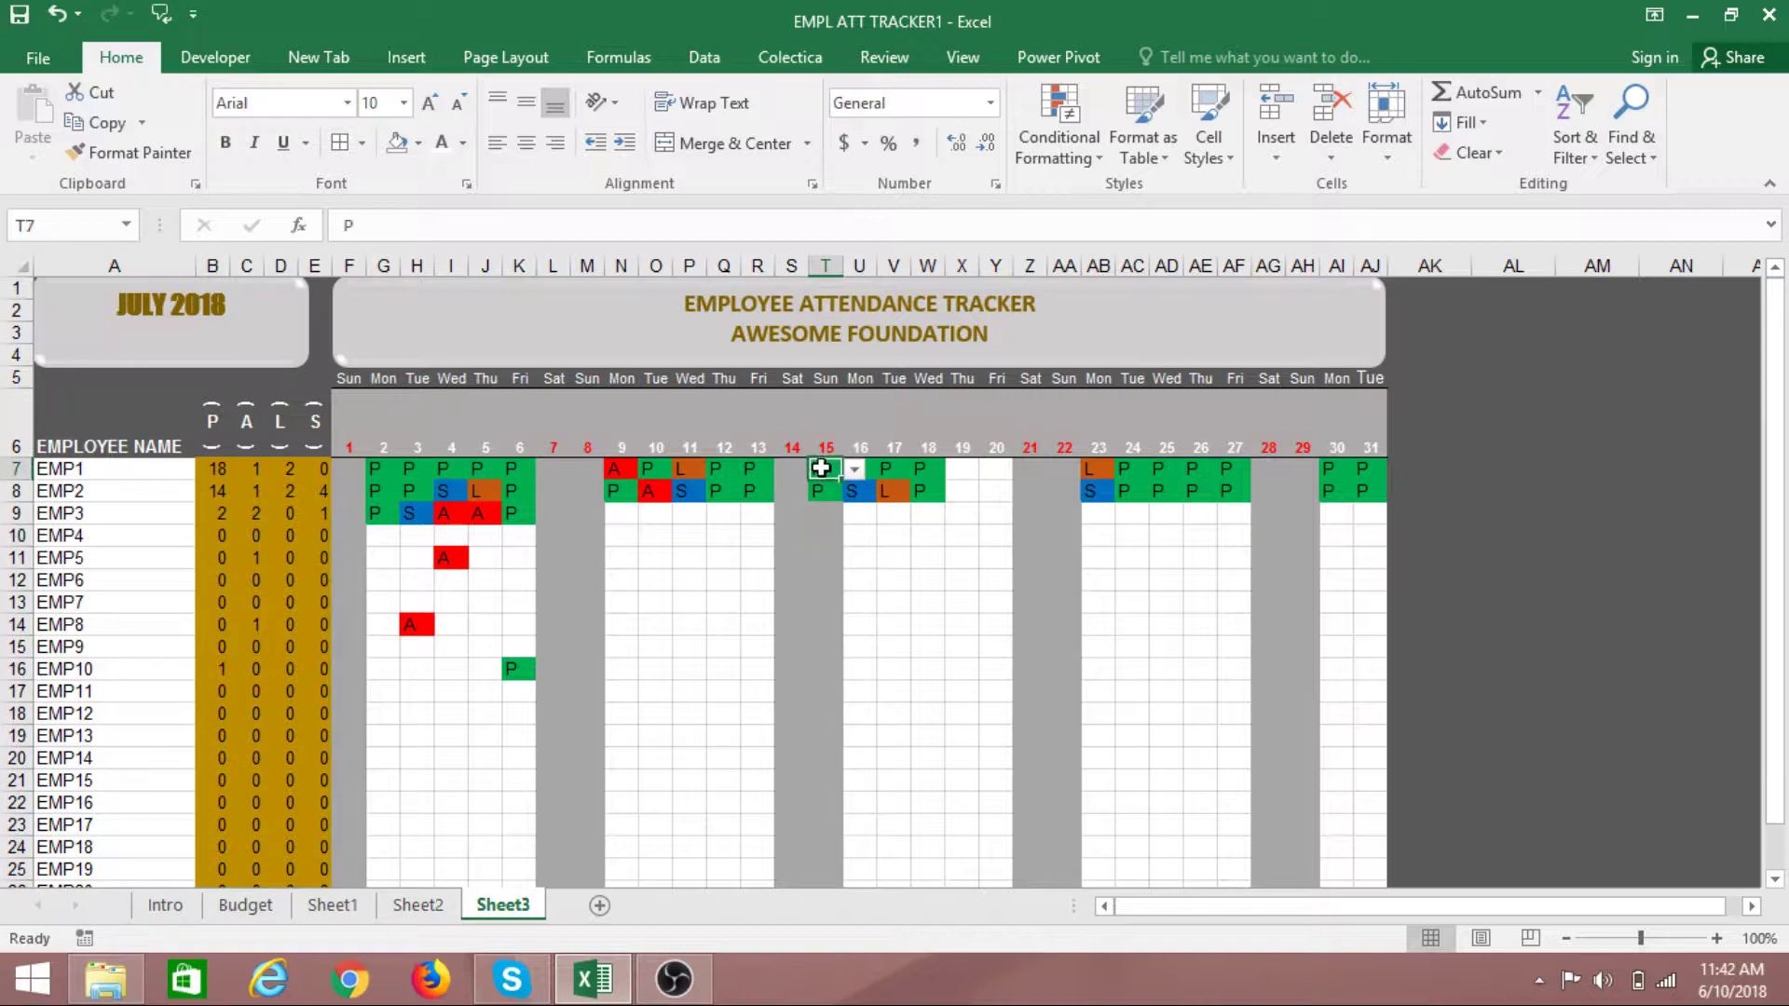
key("Delete")
left_click(818, 492)
key("Delete")
left_click(921, 620)
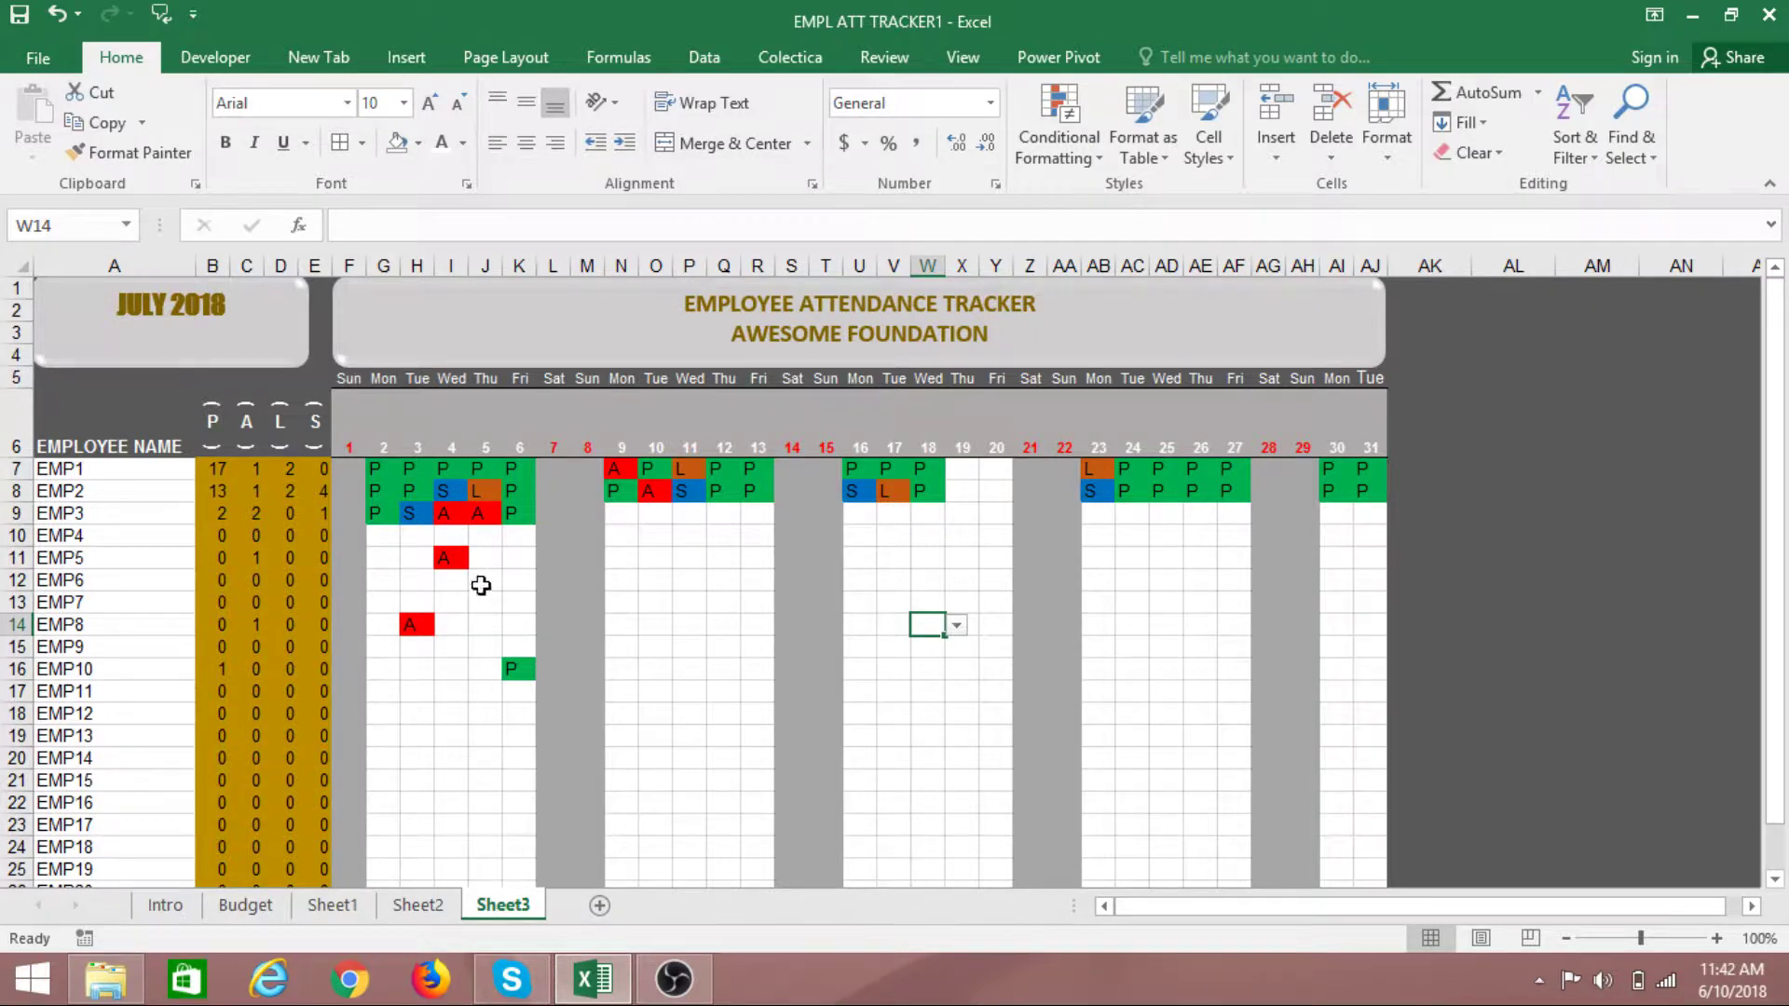
Turn off the Locked protection setting for all cells of the sheet
left_click(9, 265)
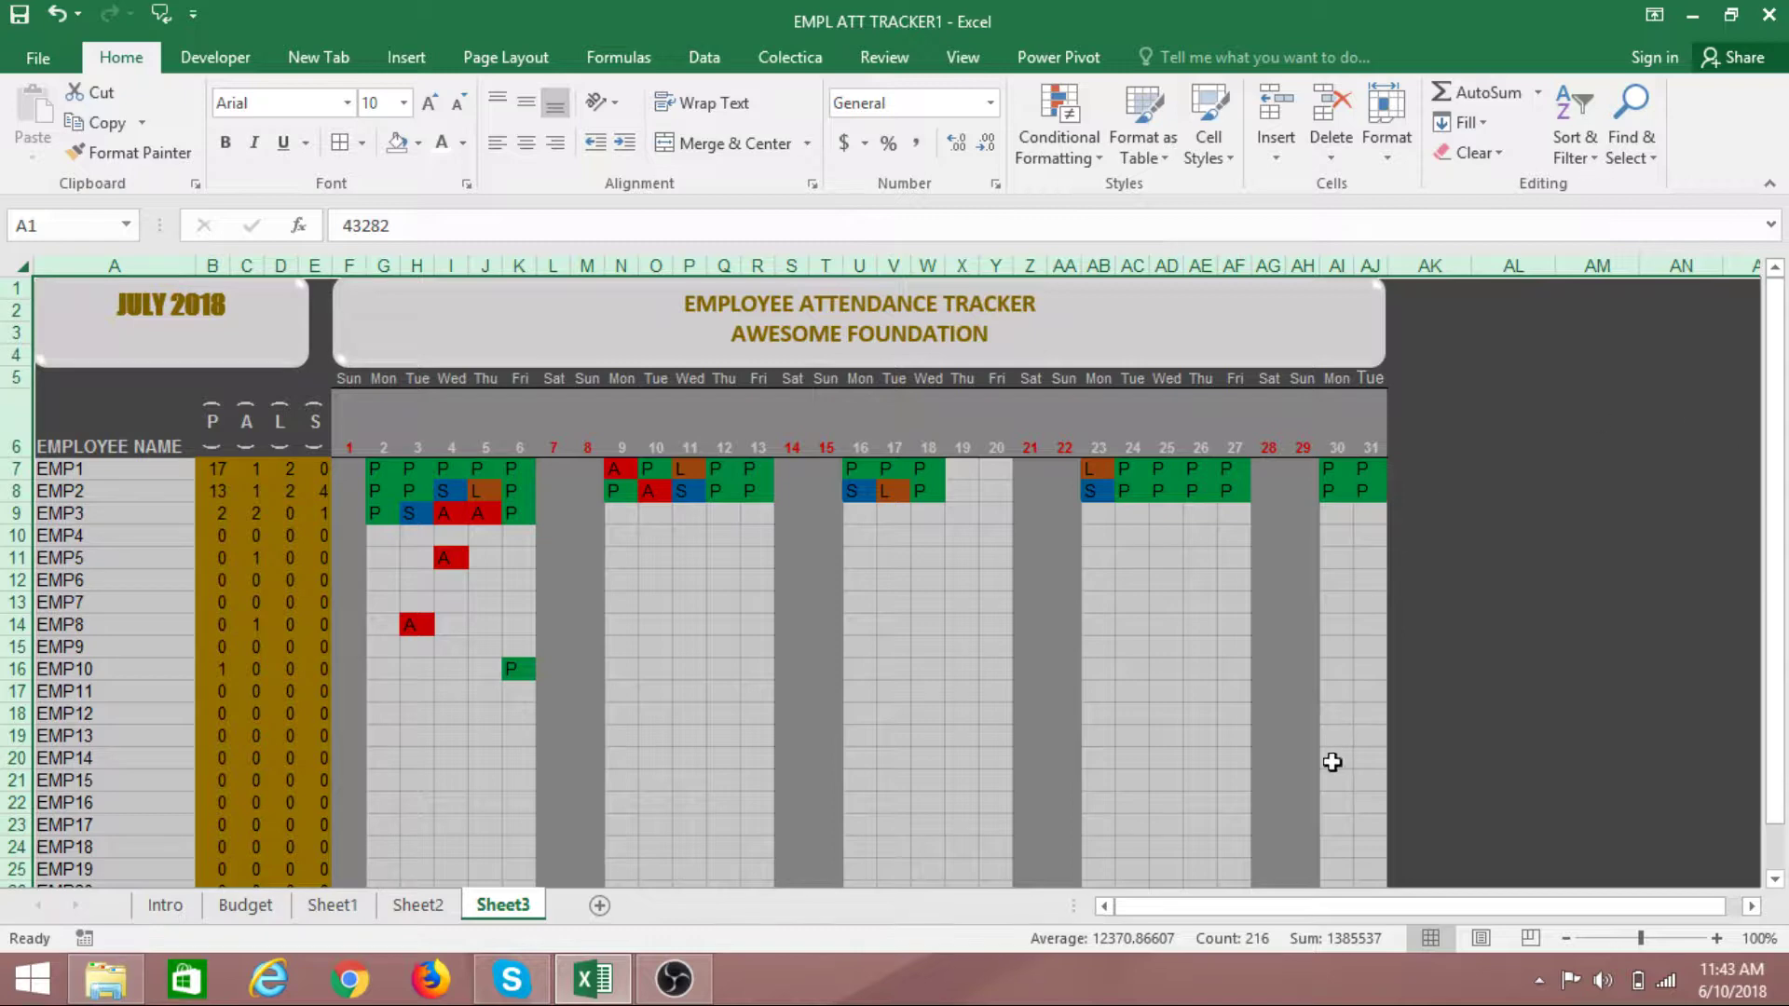
right_click(134, 542)
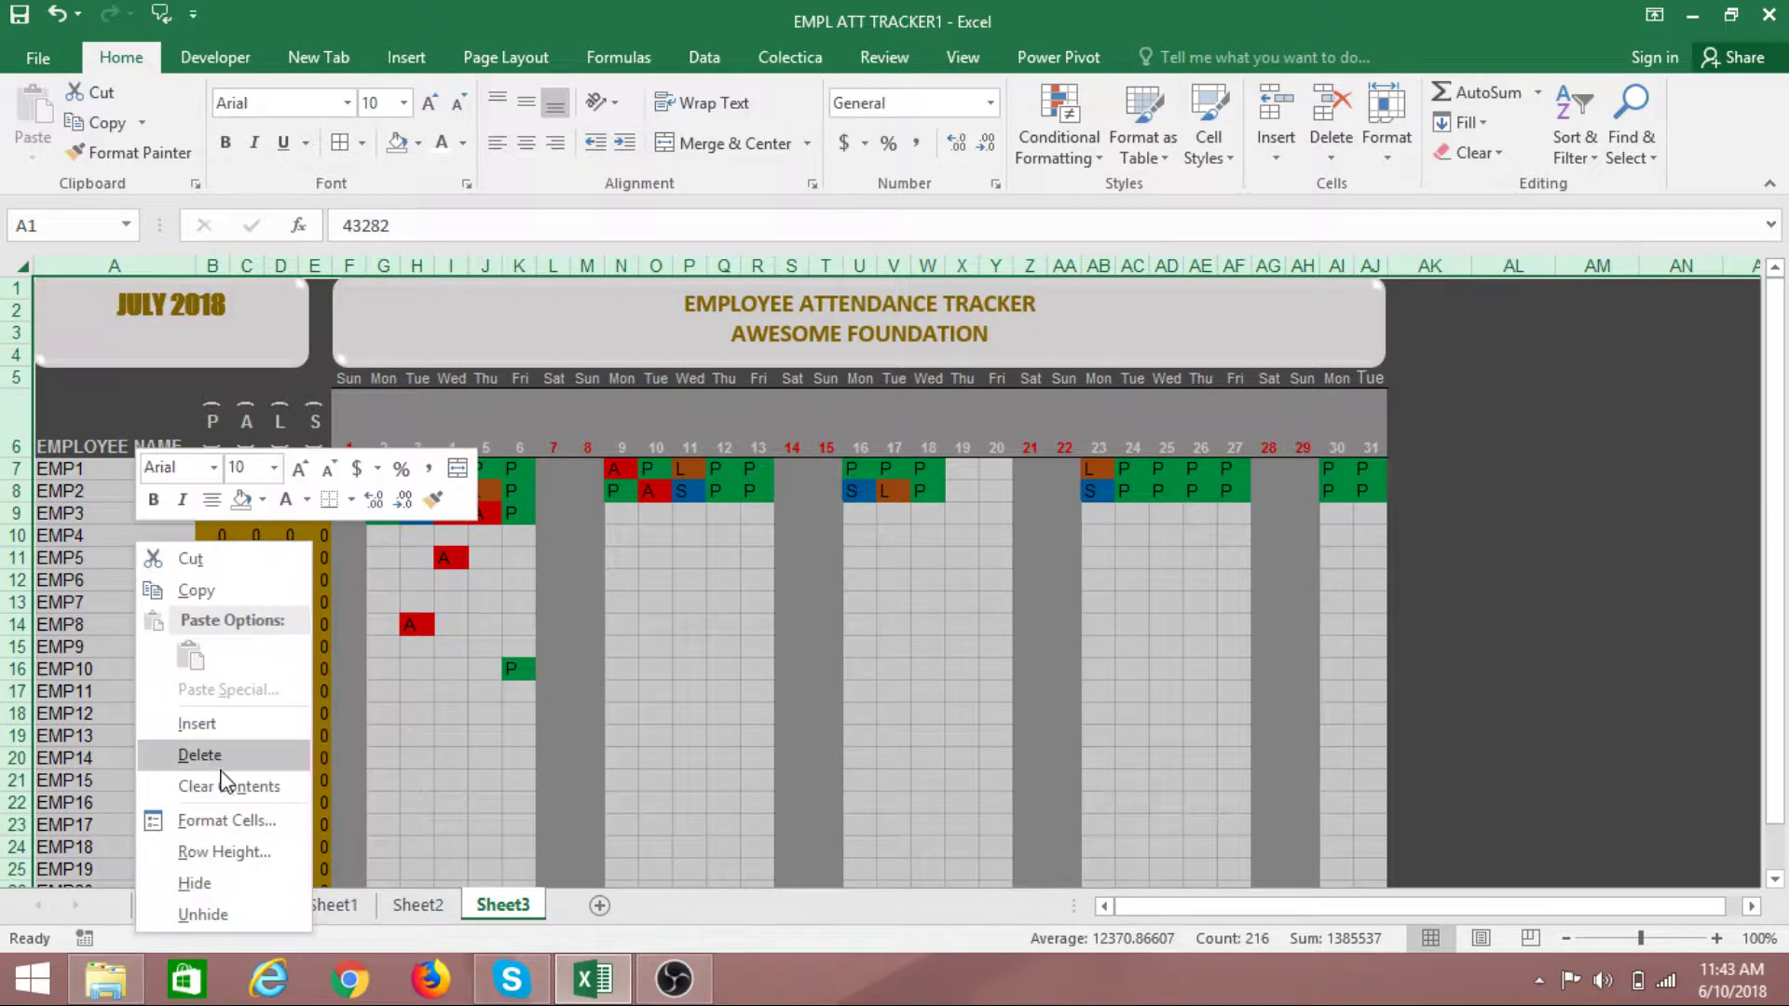
left_click(213, 822)
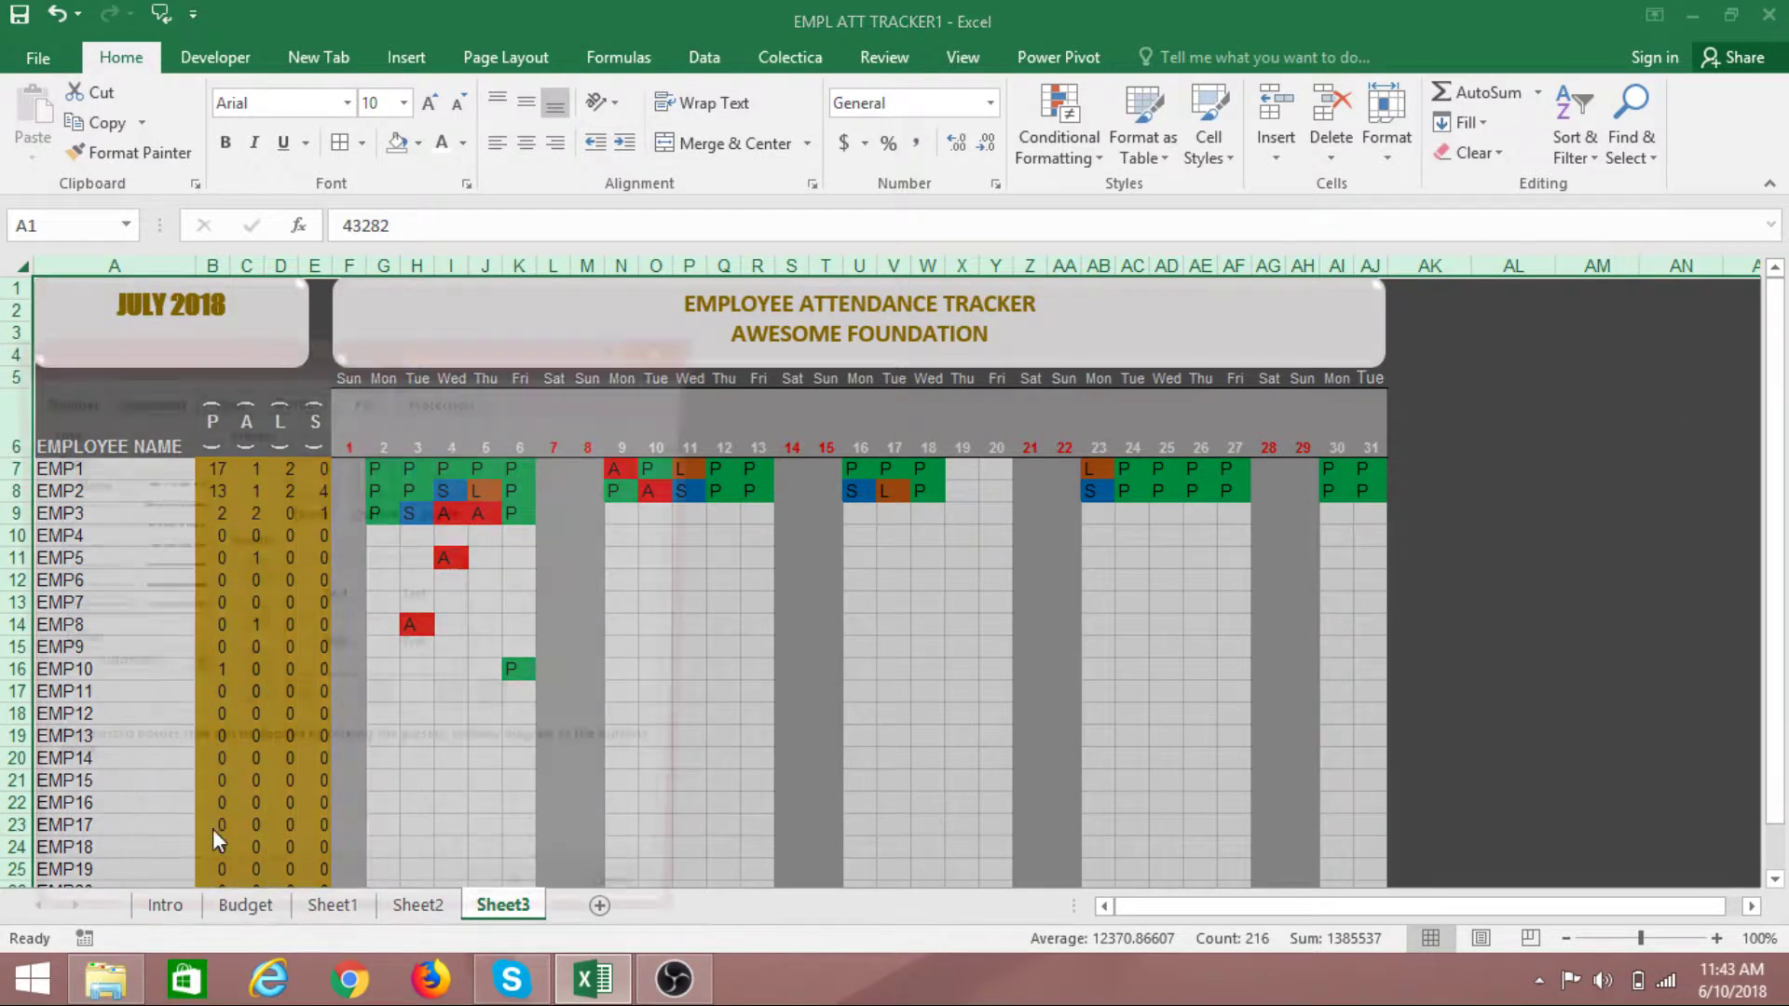
left_click(447, 400)
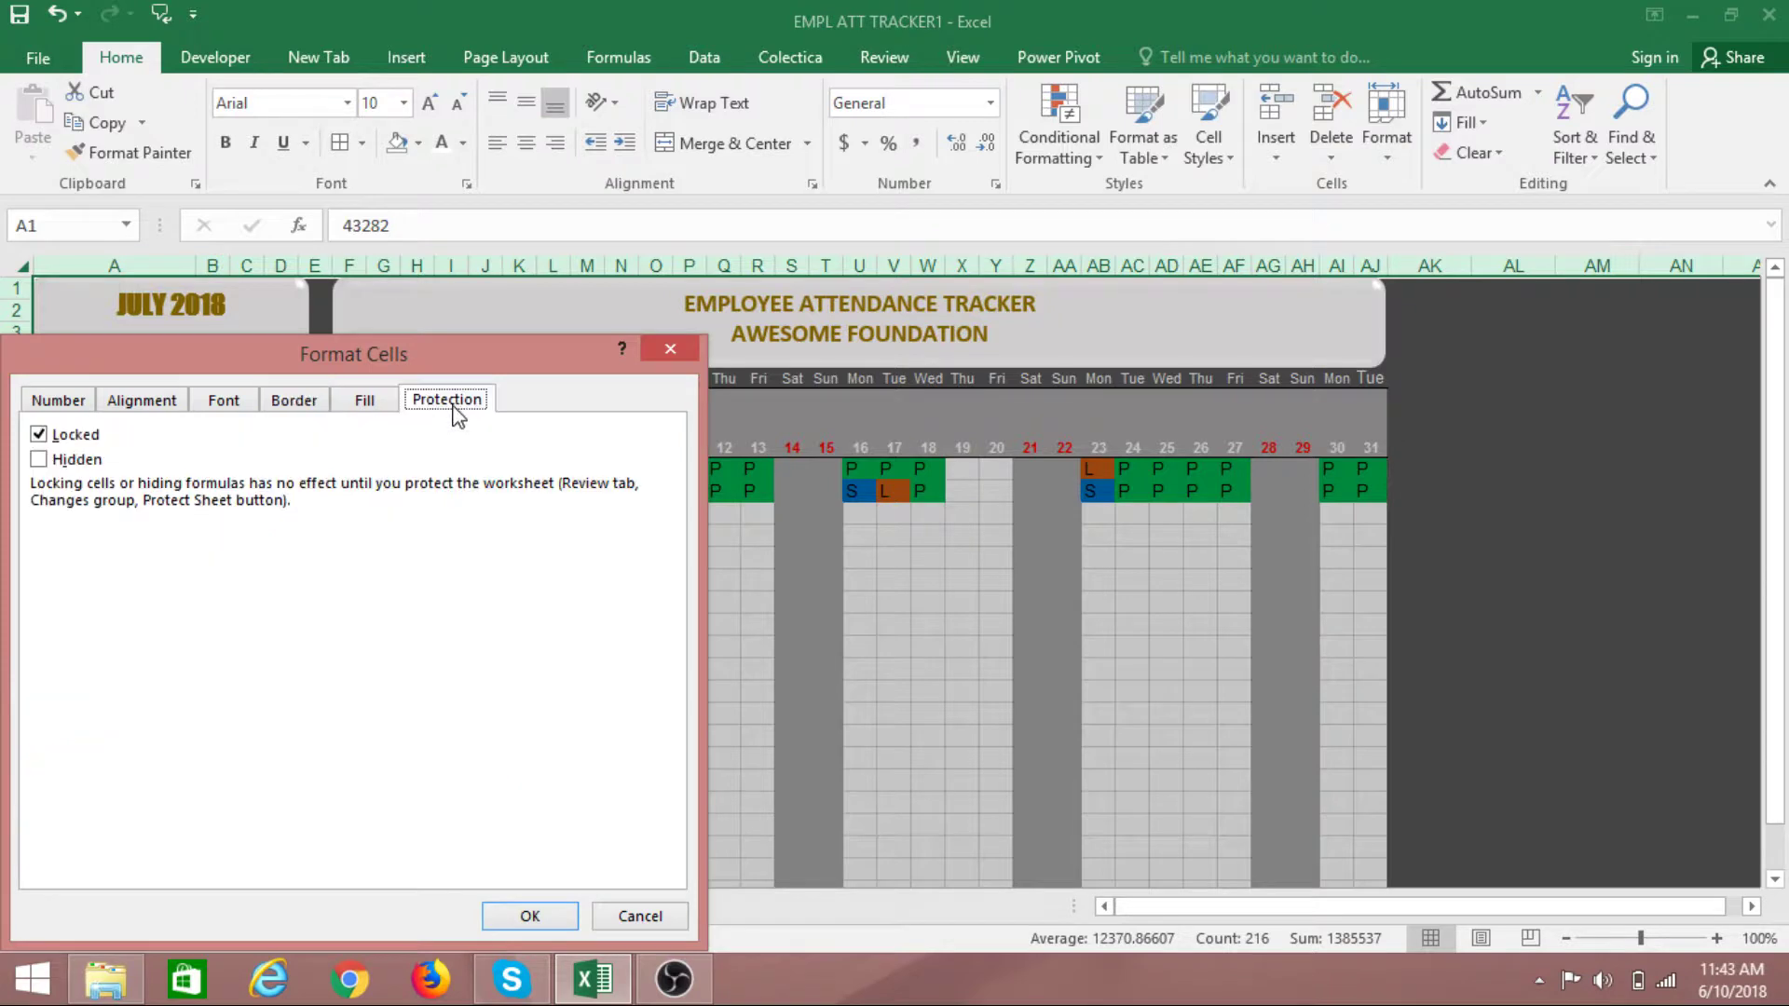
left_click(38, 435)
left_click(529, 916)
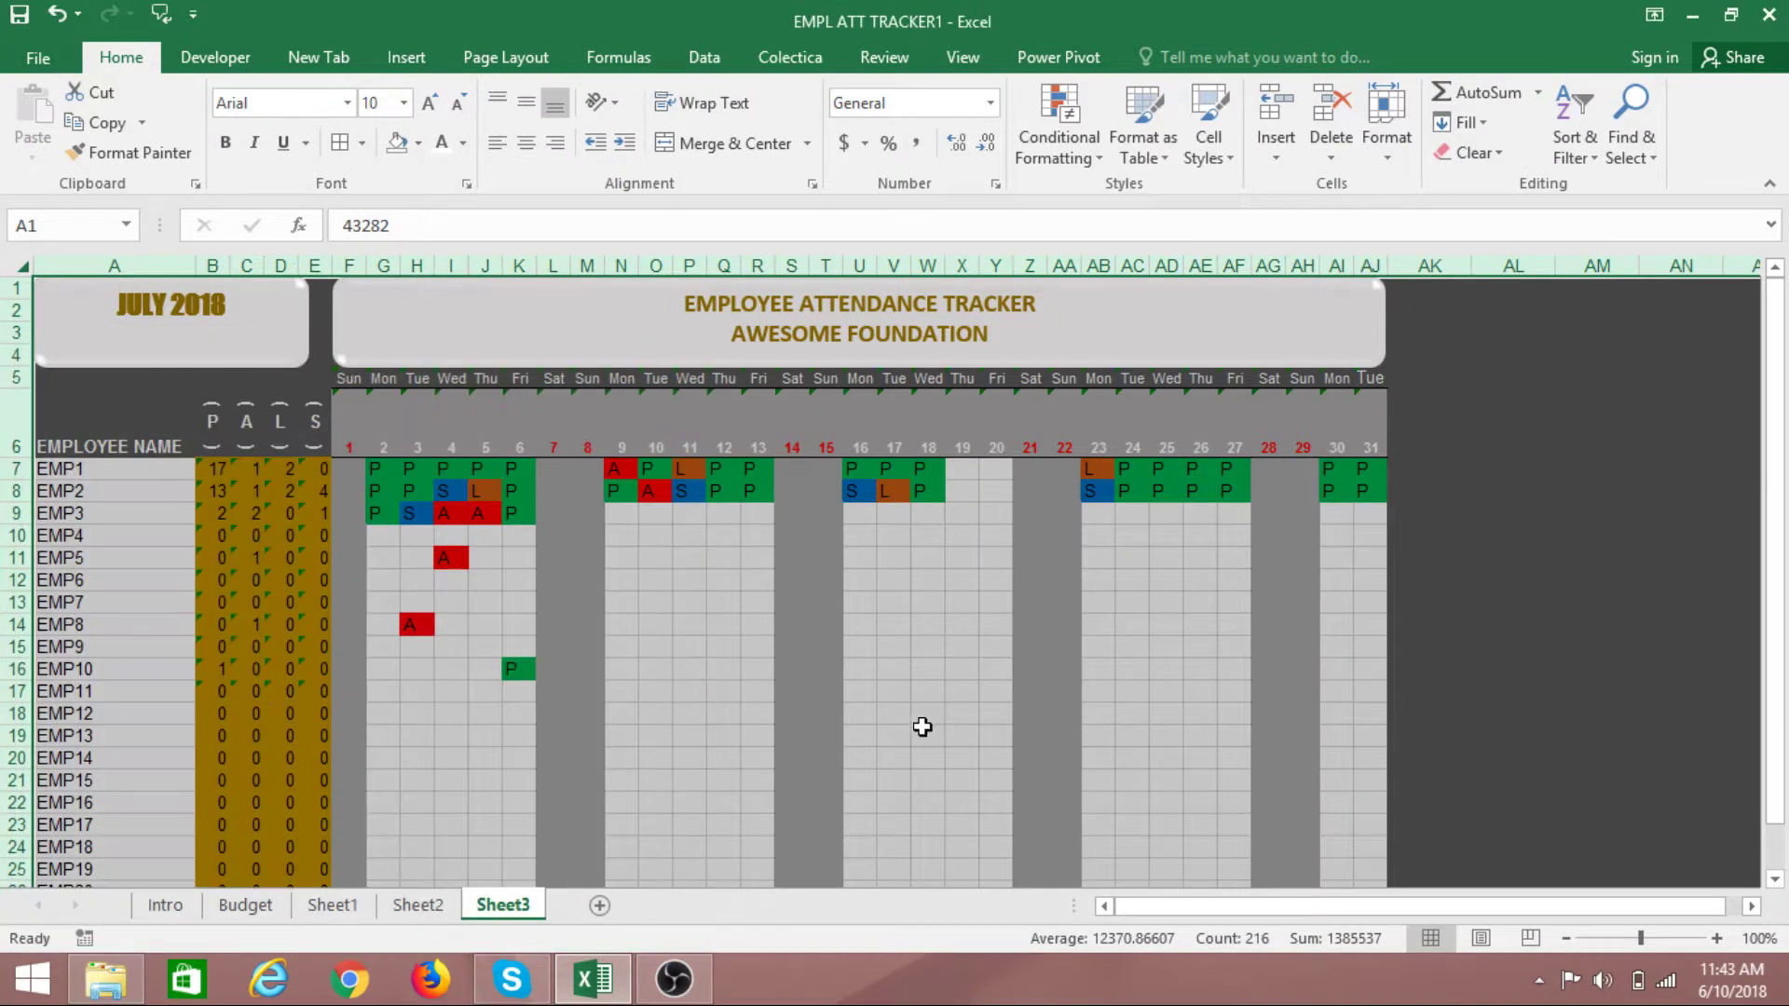
left_click(922, 725)
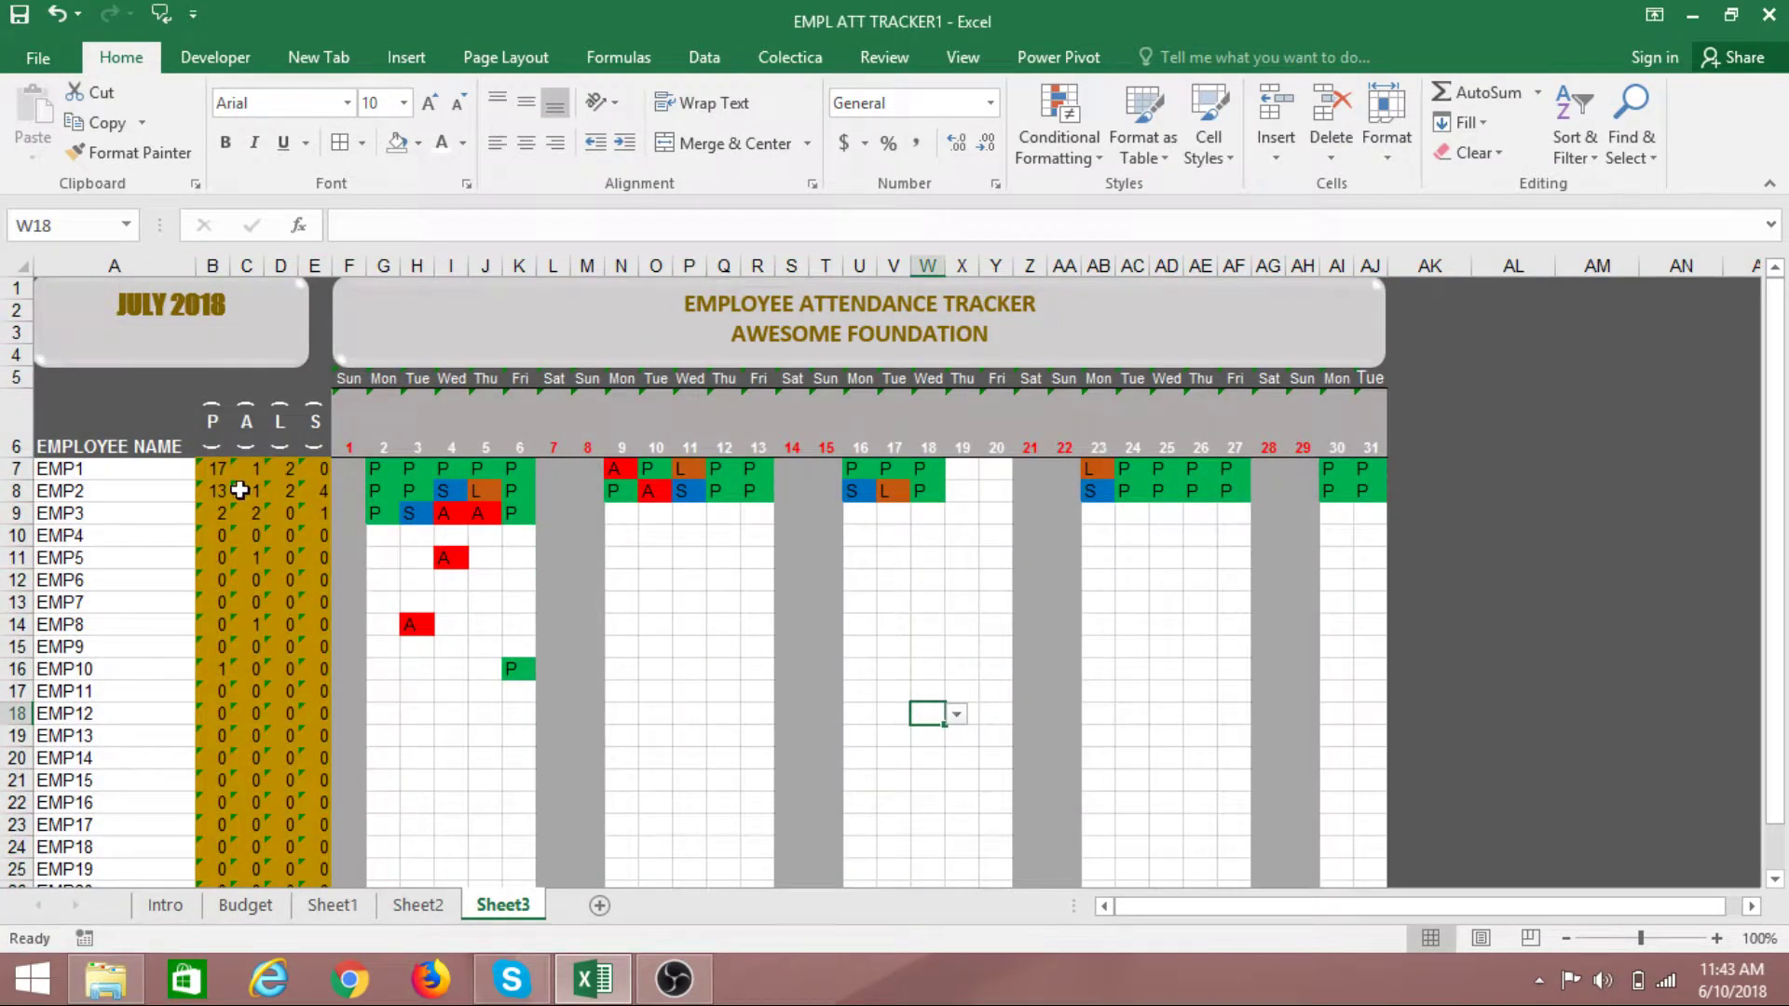
Select the P, A, L and S totals cells for EMP1 through EMP20
left_click_drag(203, 468, 312, 893)
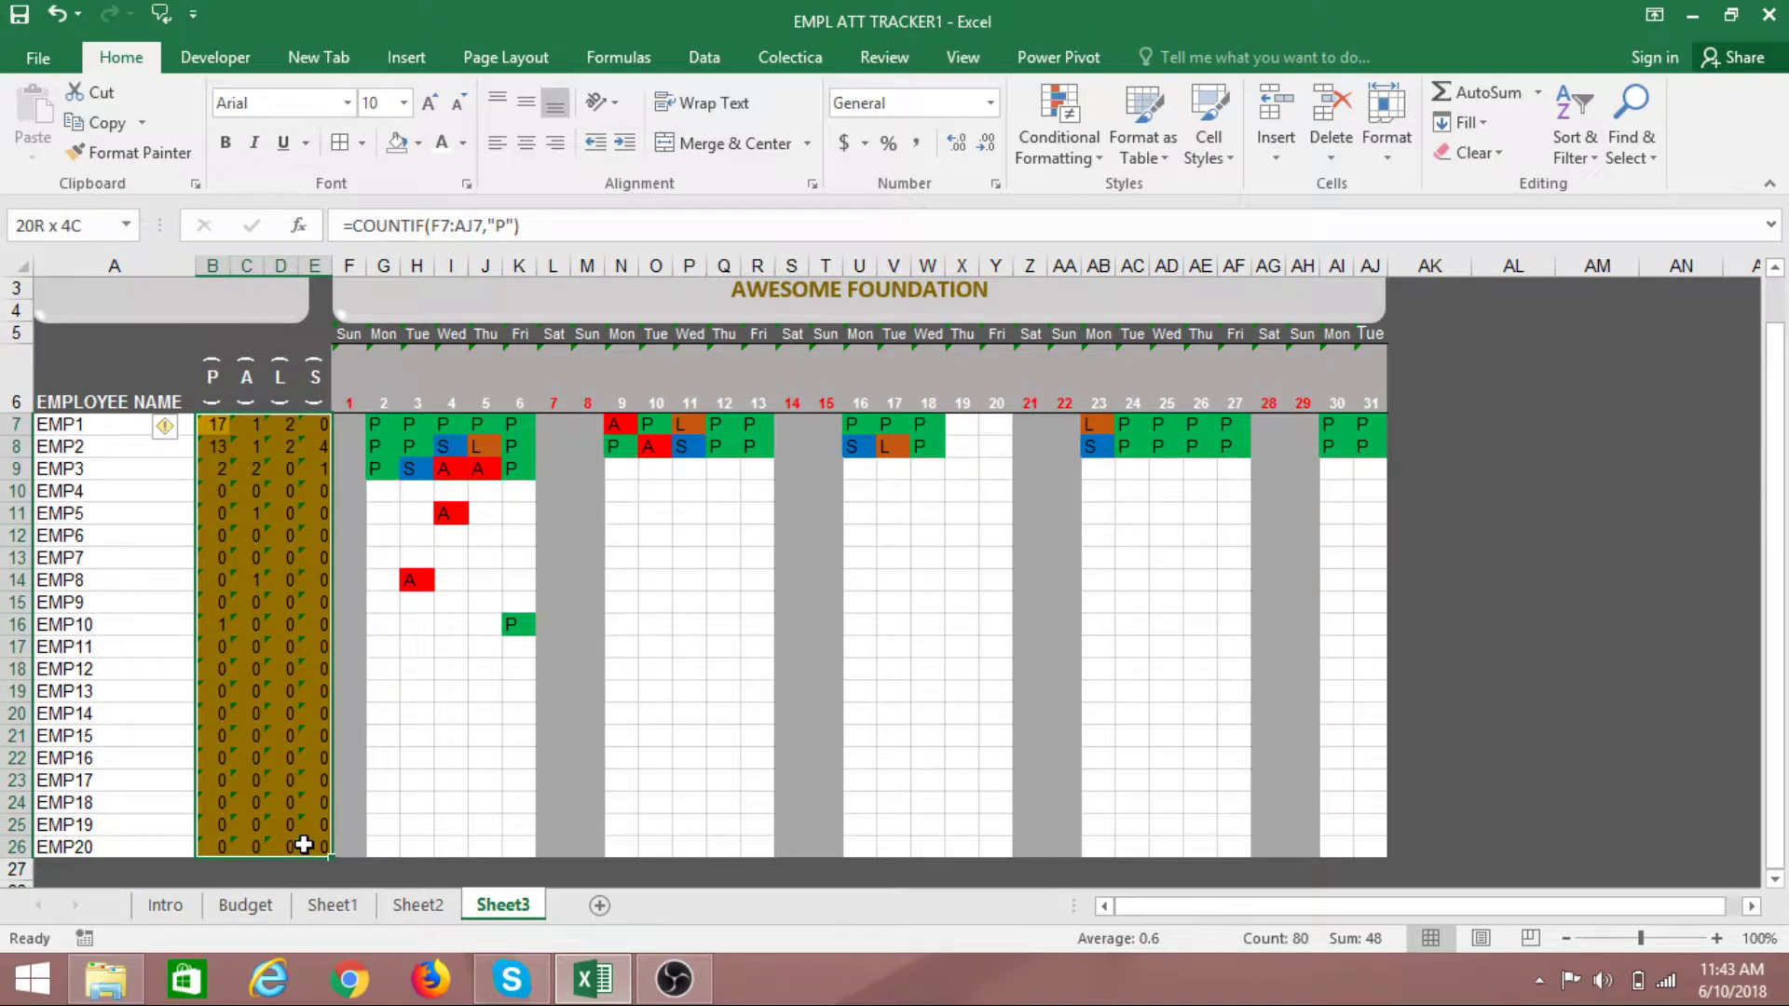
right_click(242, 626)
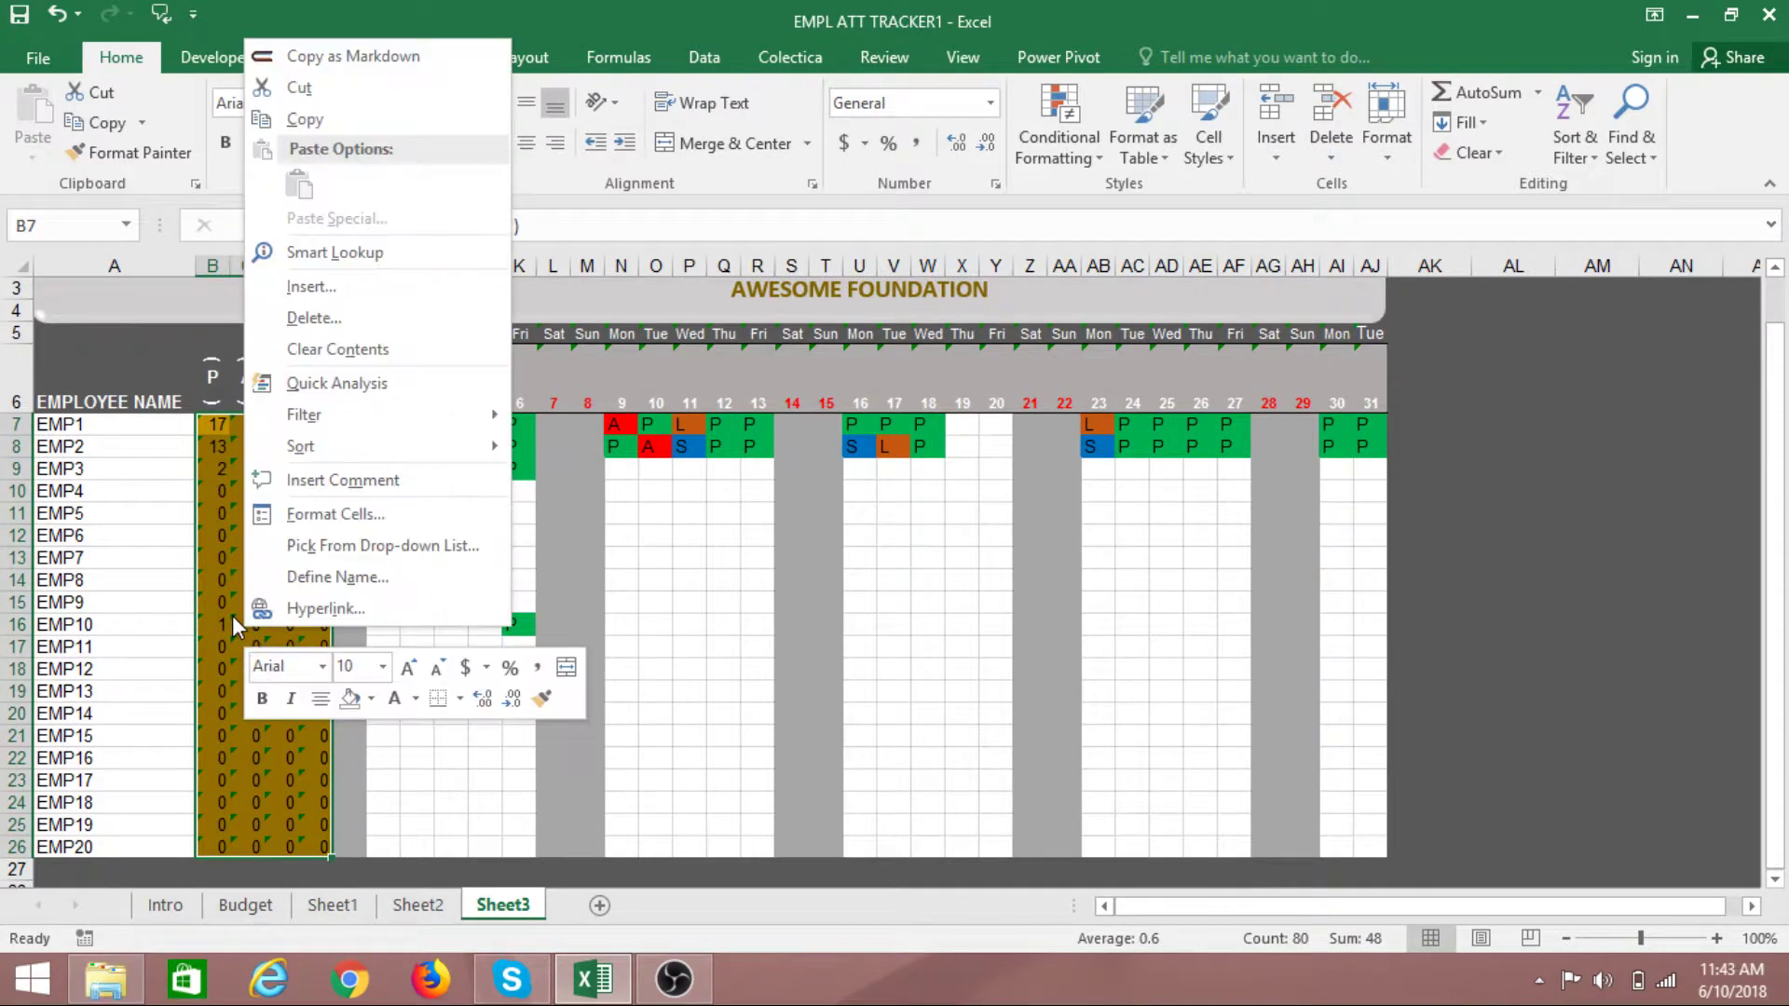
left_click(294, 524)
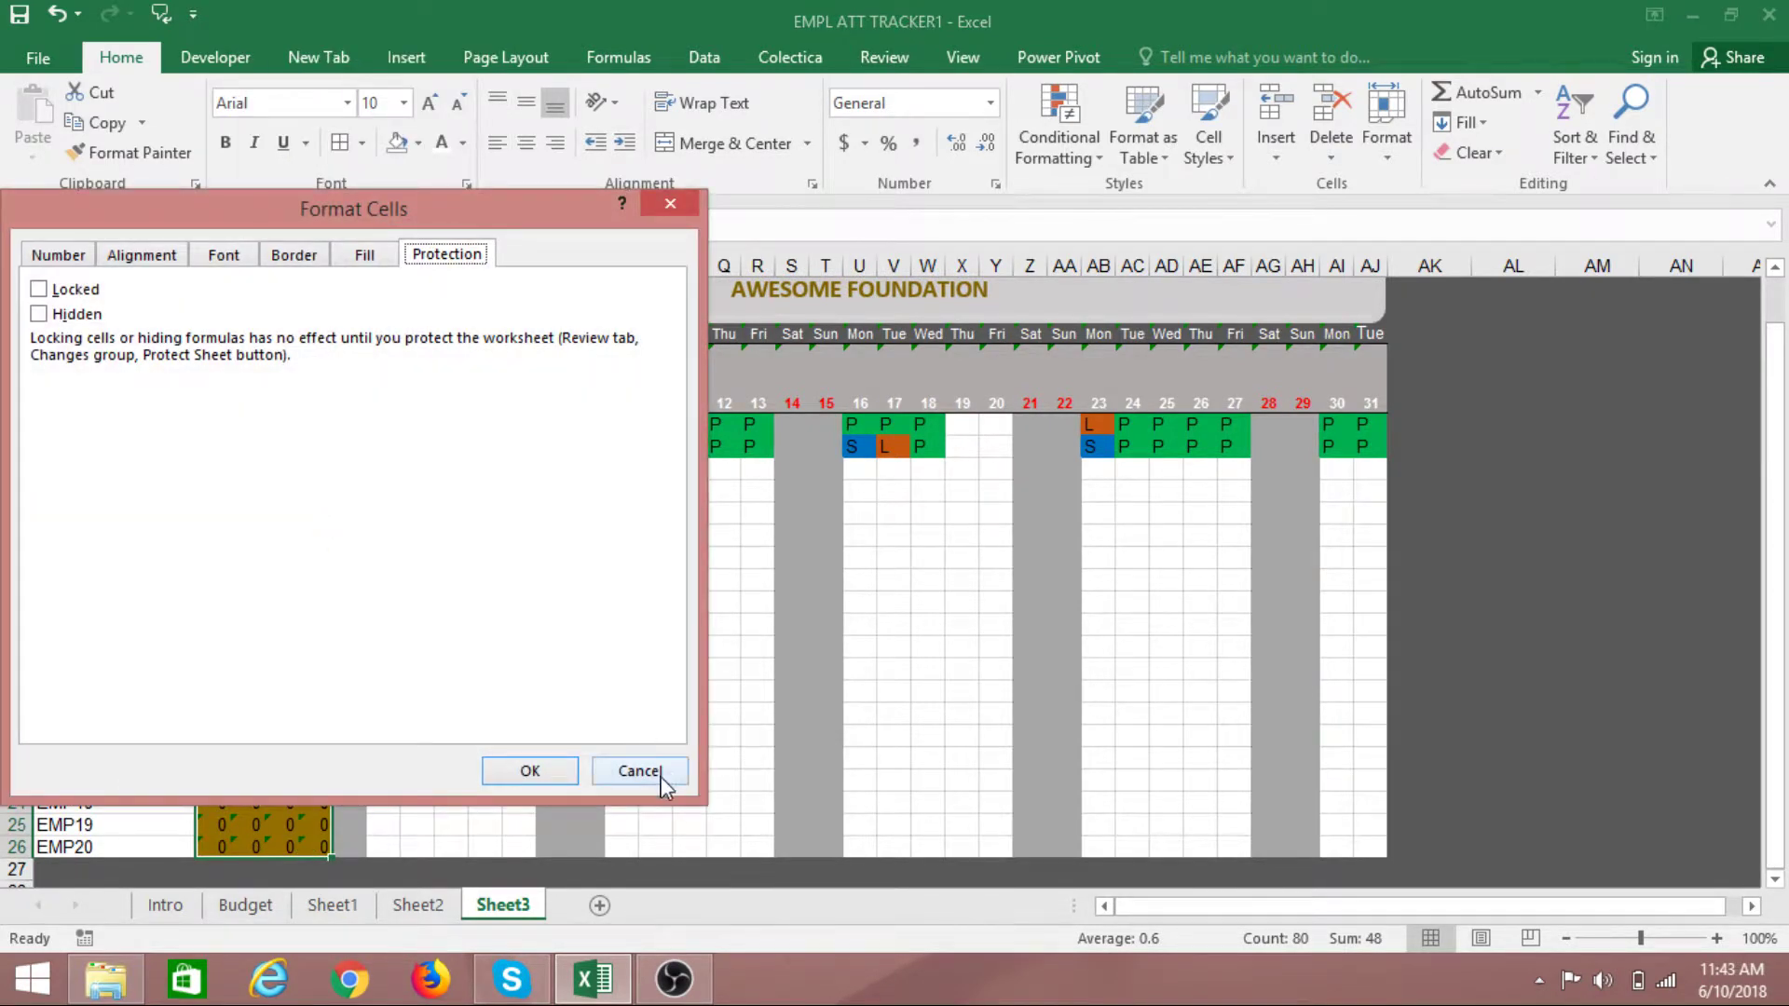
left_click(639, 770)
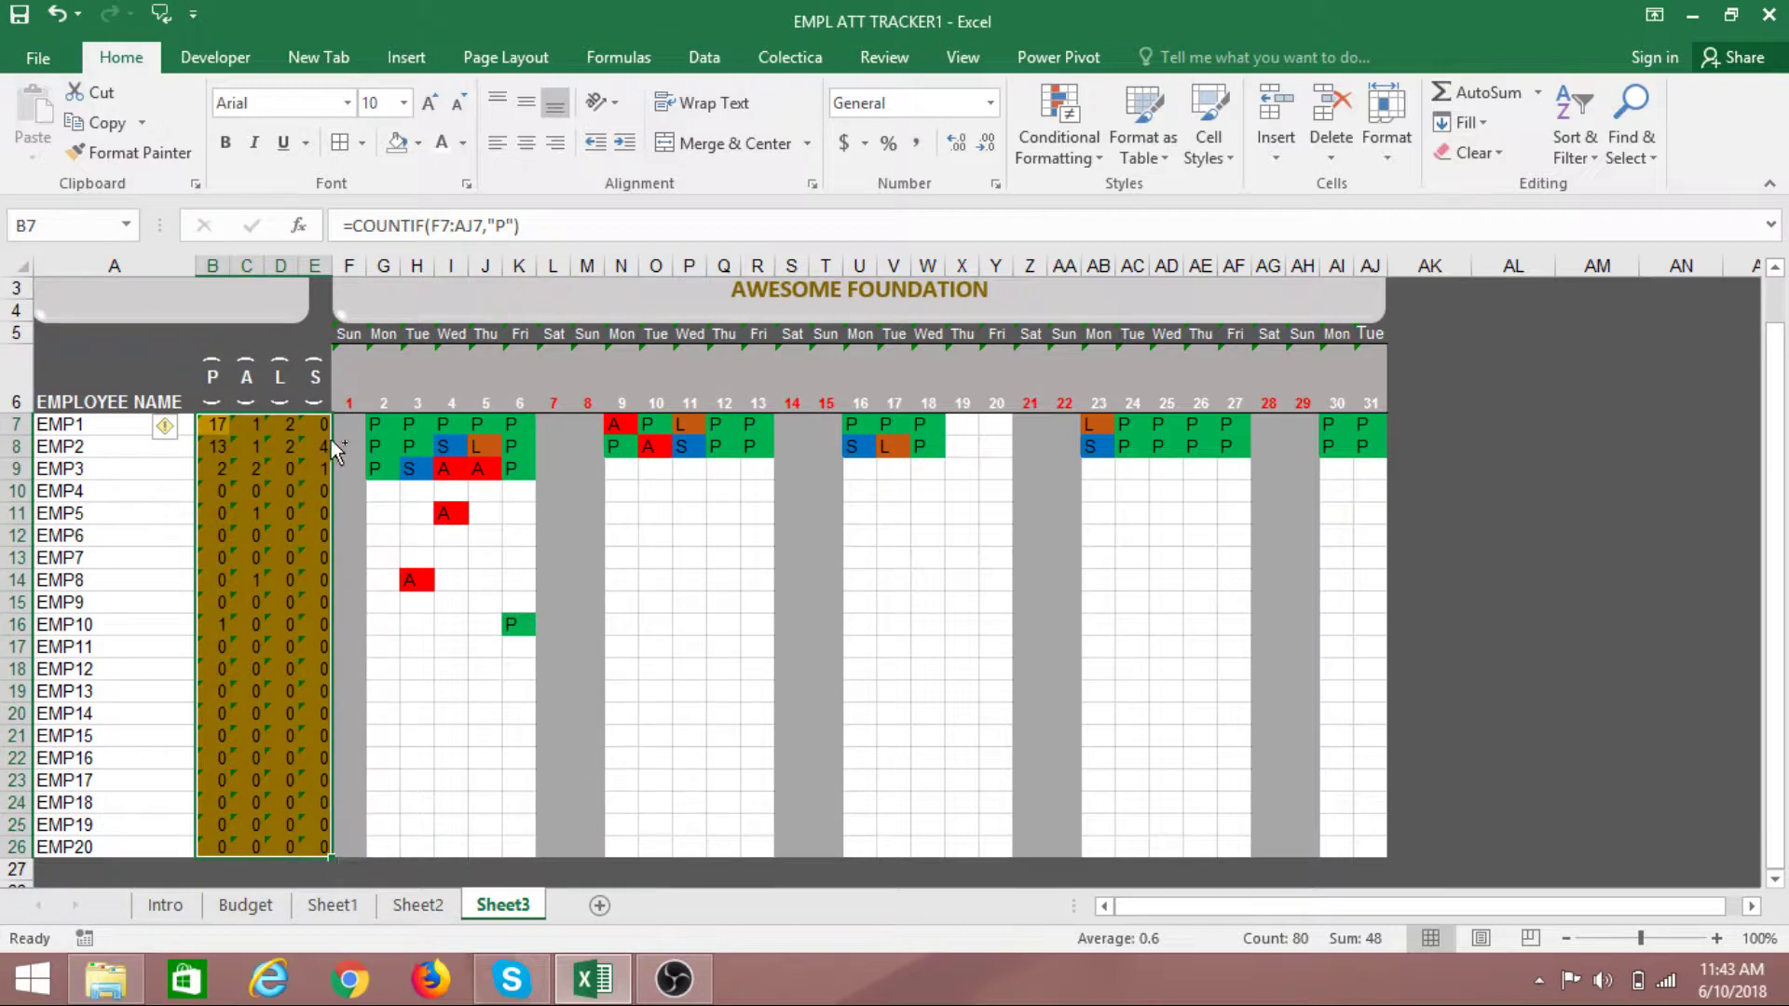
Add the grey weekend cells of all 20 employees to the totals selection and turn on the Locked protection setting for them
left_click_drag(348, 424, 348, 849)
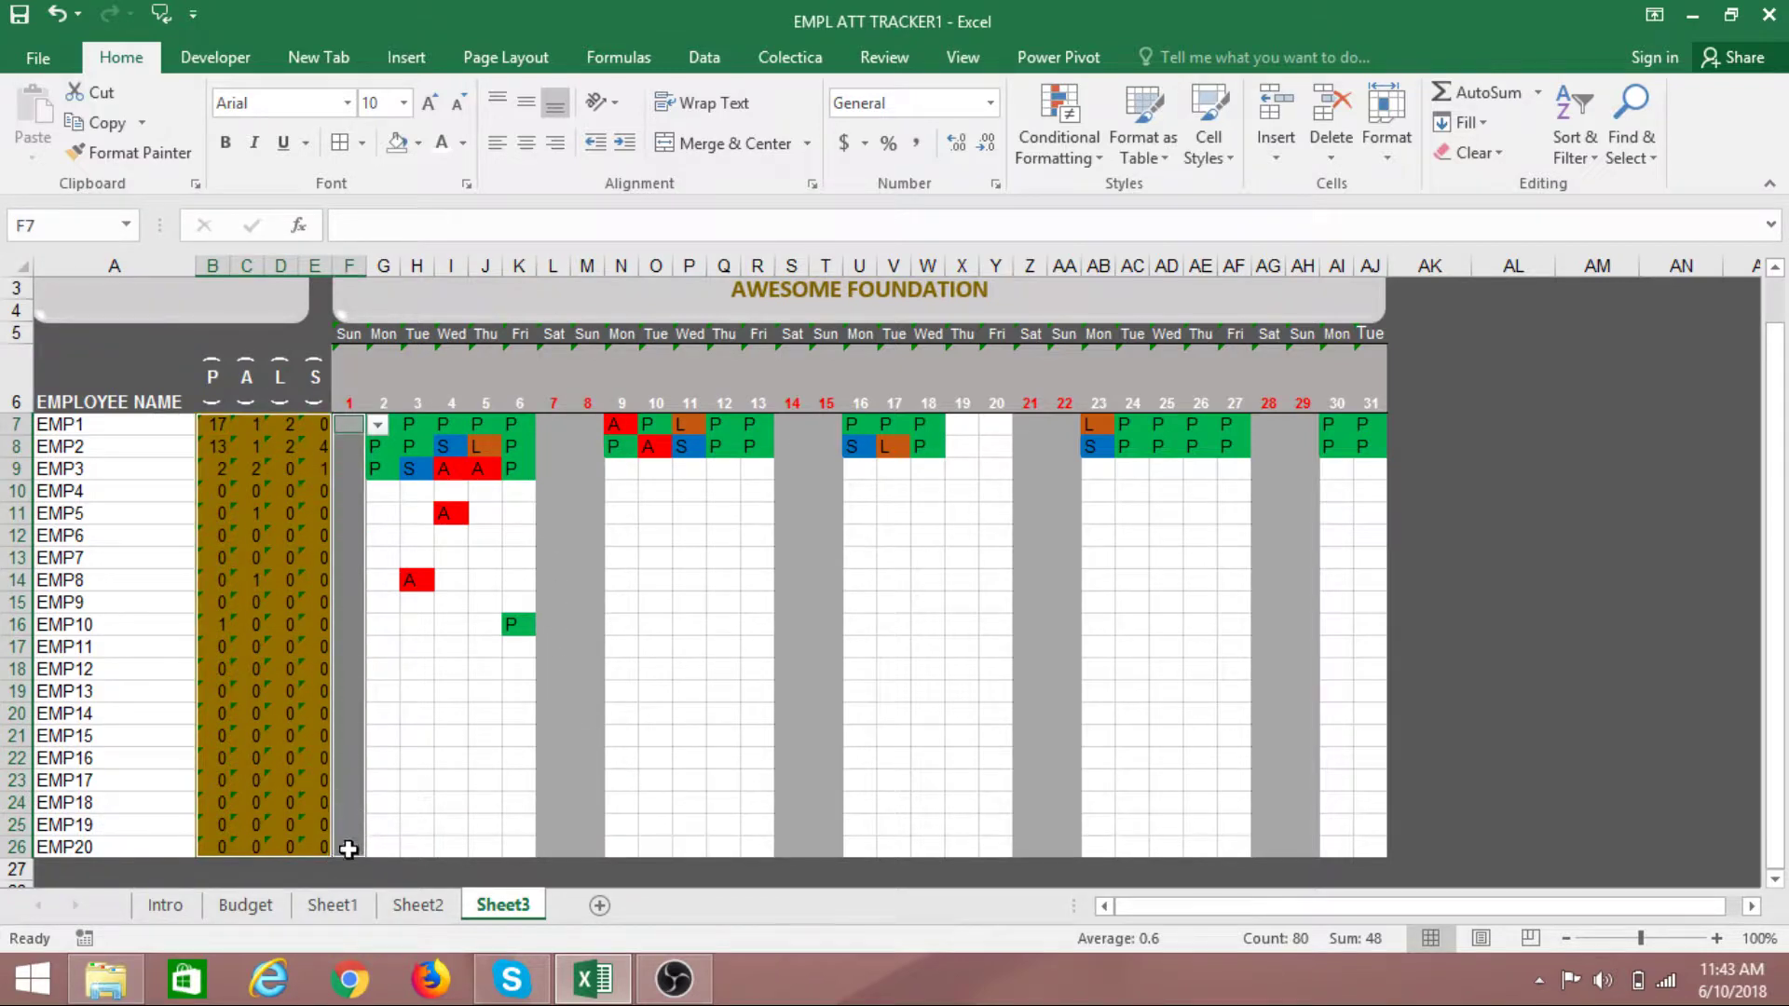
left_click_drag(557, 425, 579, 842)
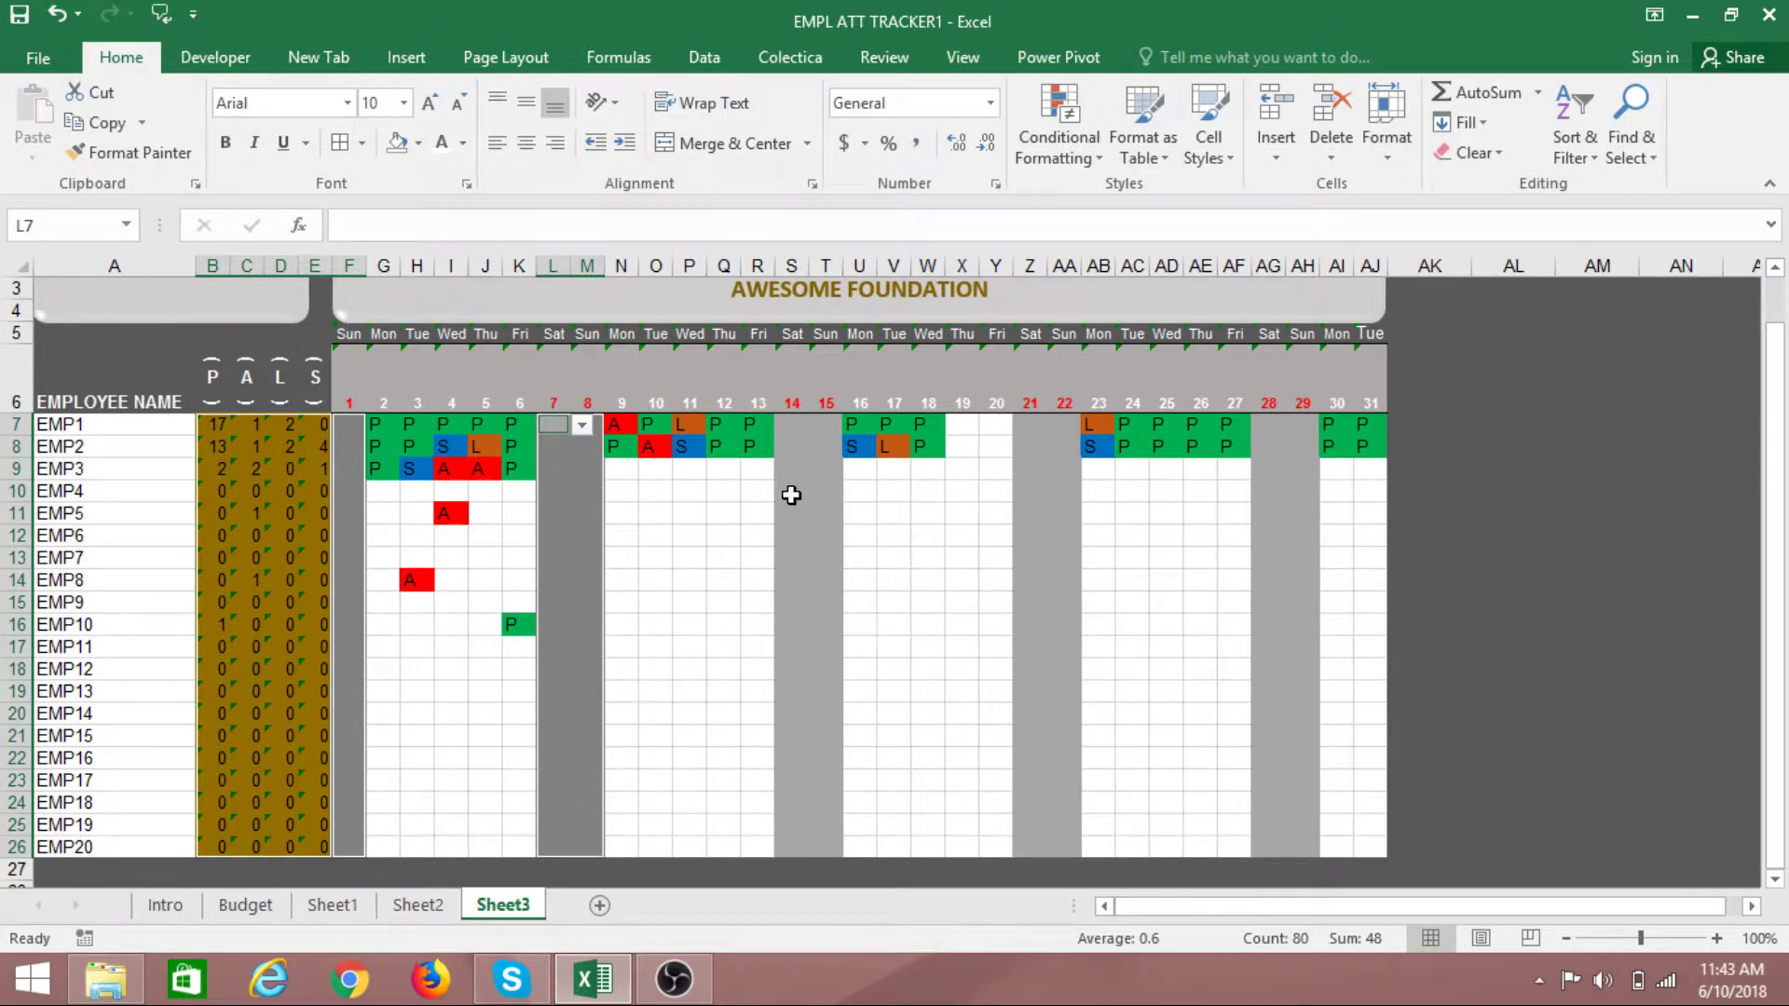
left_click(793, 426)
left_click_drag(793, 426, 810, 848)
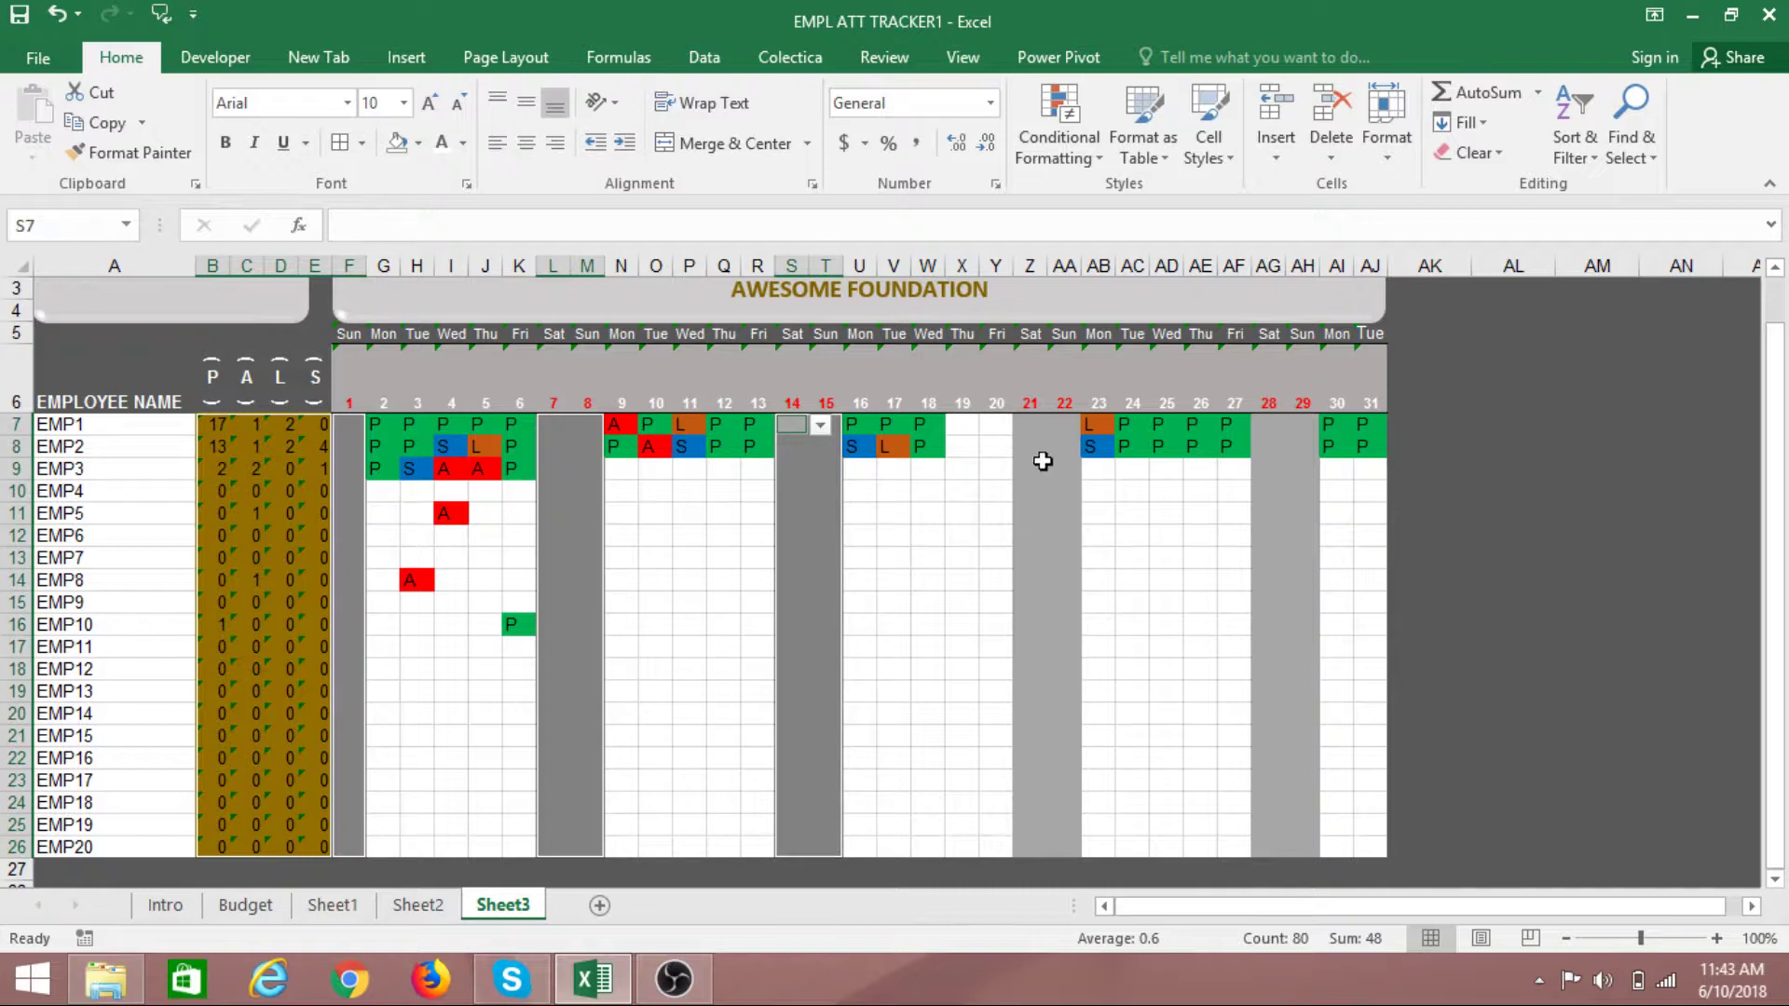
mouse_move(1026, 424)
left_mouse_down()
mouse_move(1057, 430)
mouse_move(1066, 847)
left_mouse_up()
left_click_drag(1264, 421, 1290, 842)
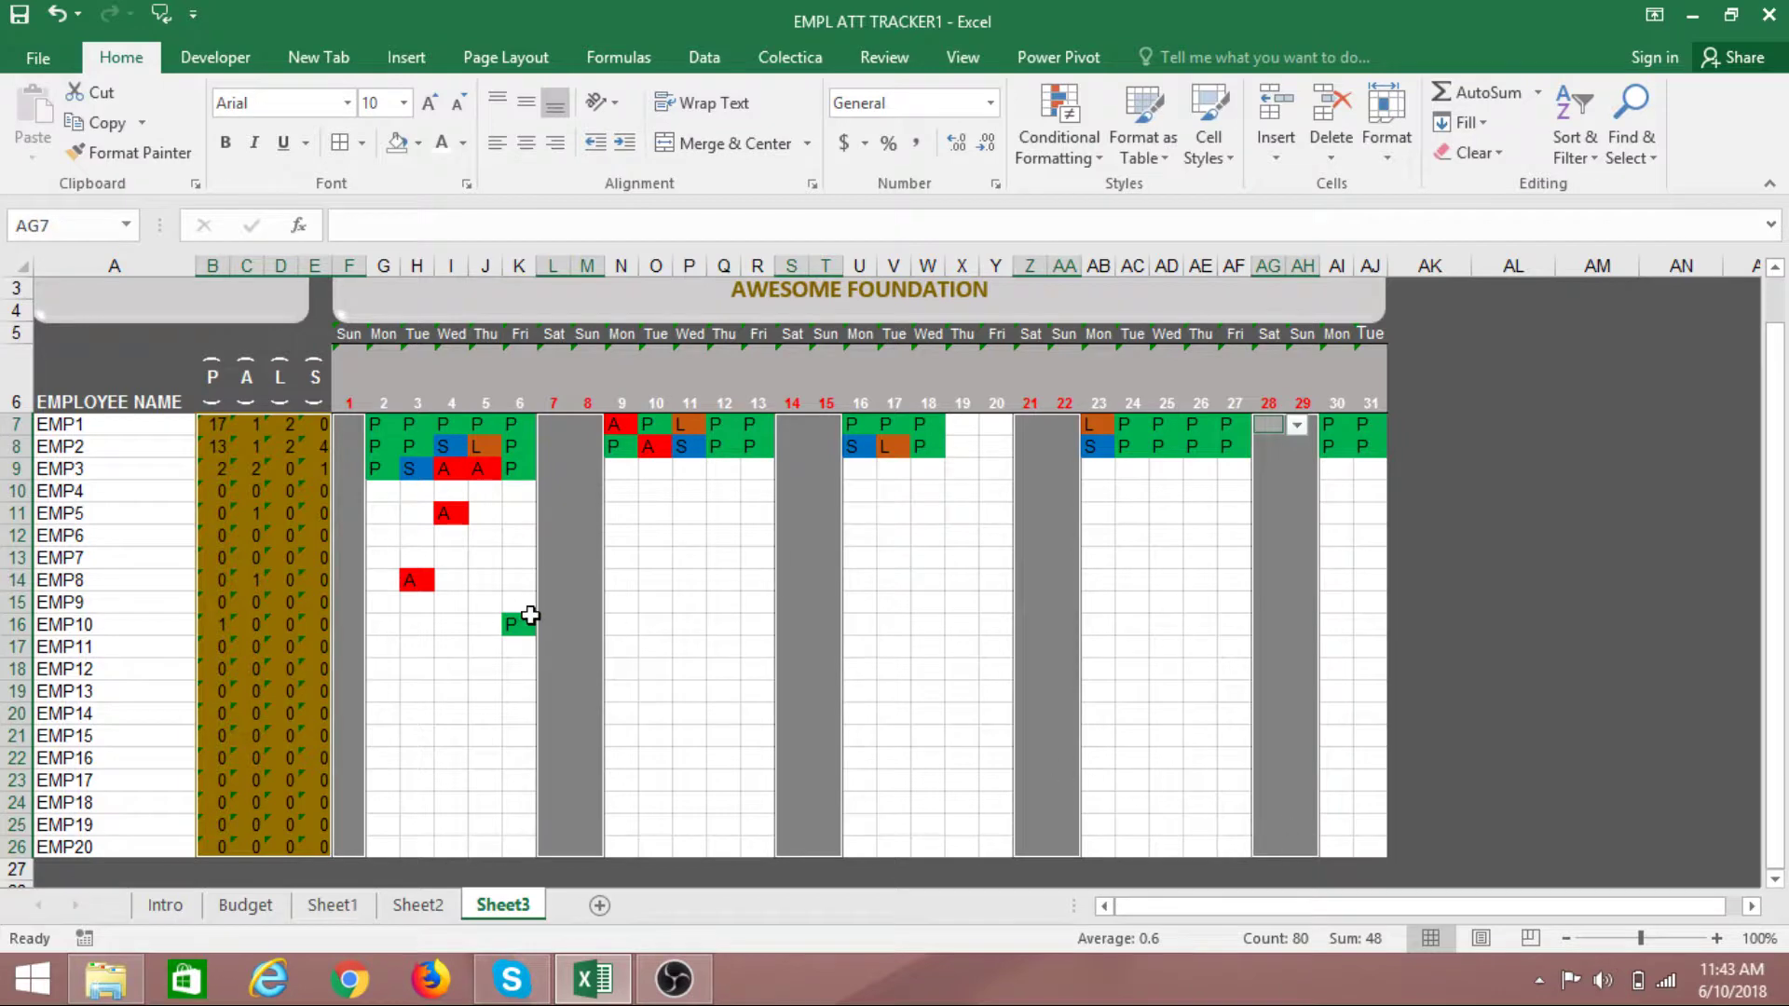
right_click(556, 582)
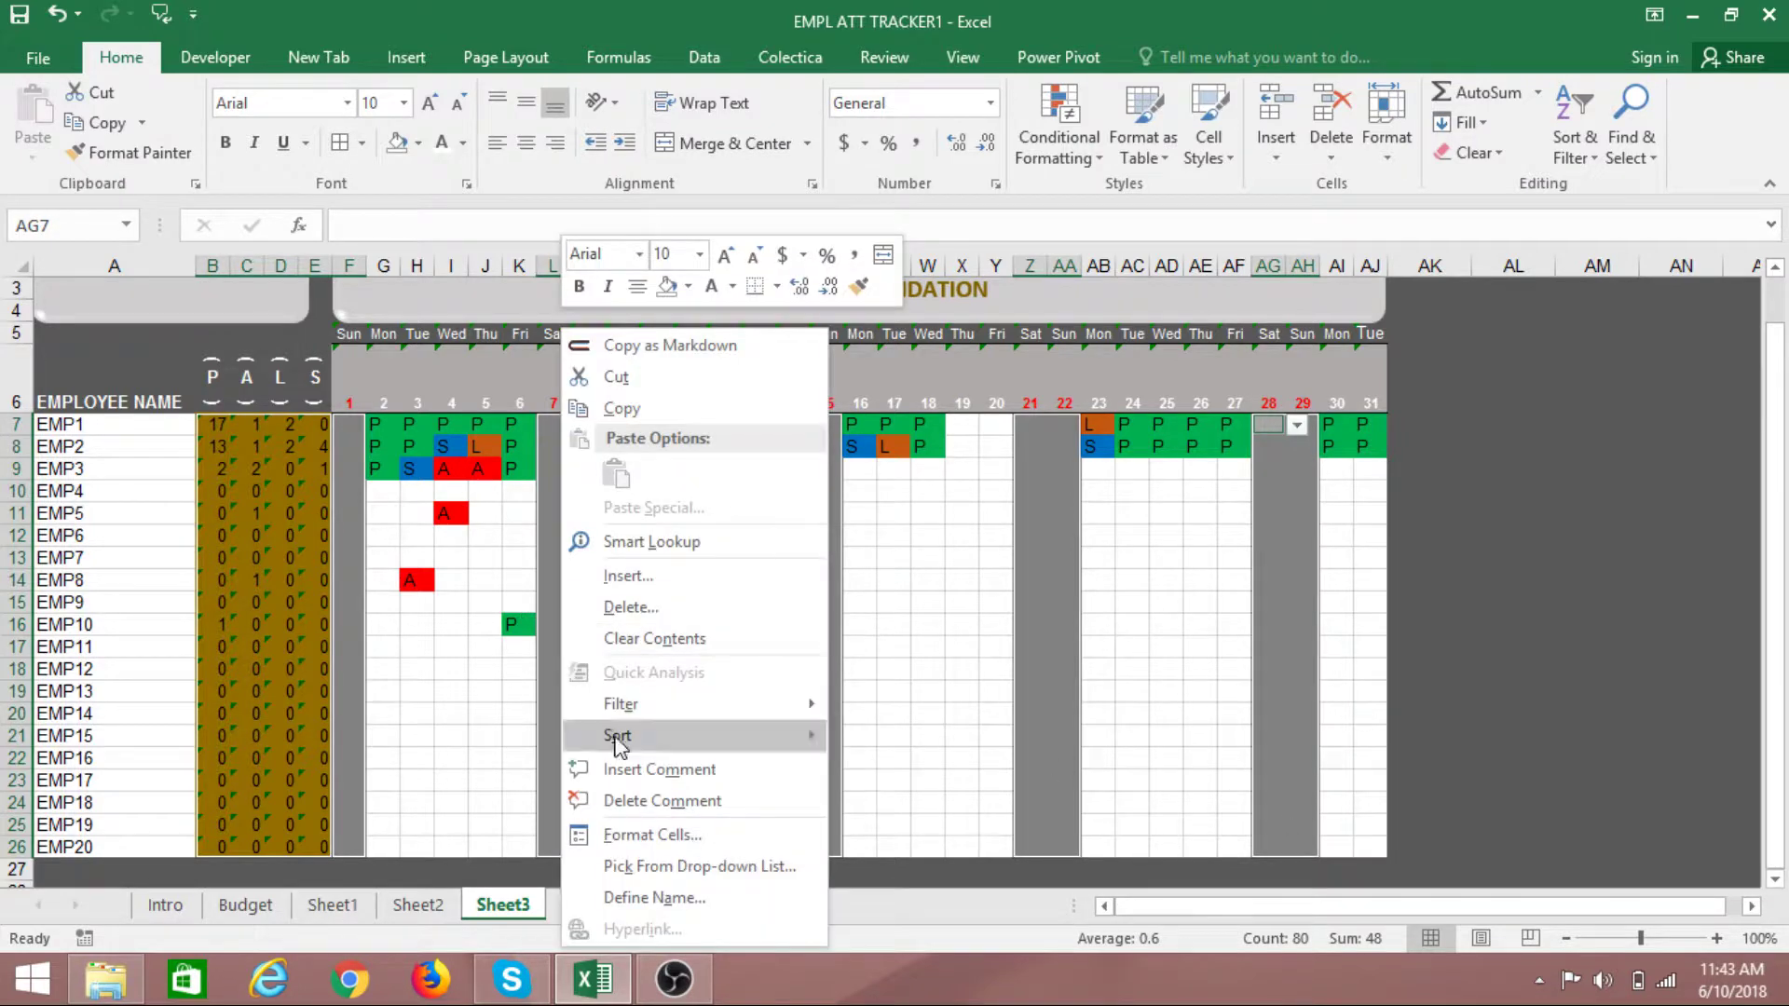
left_click(643, 835)
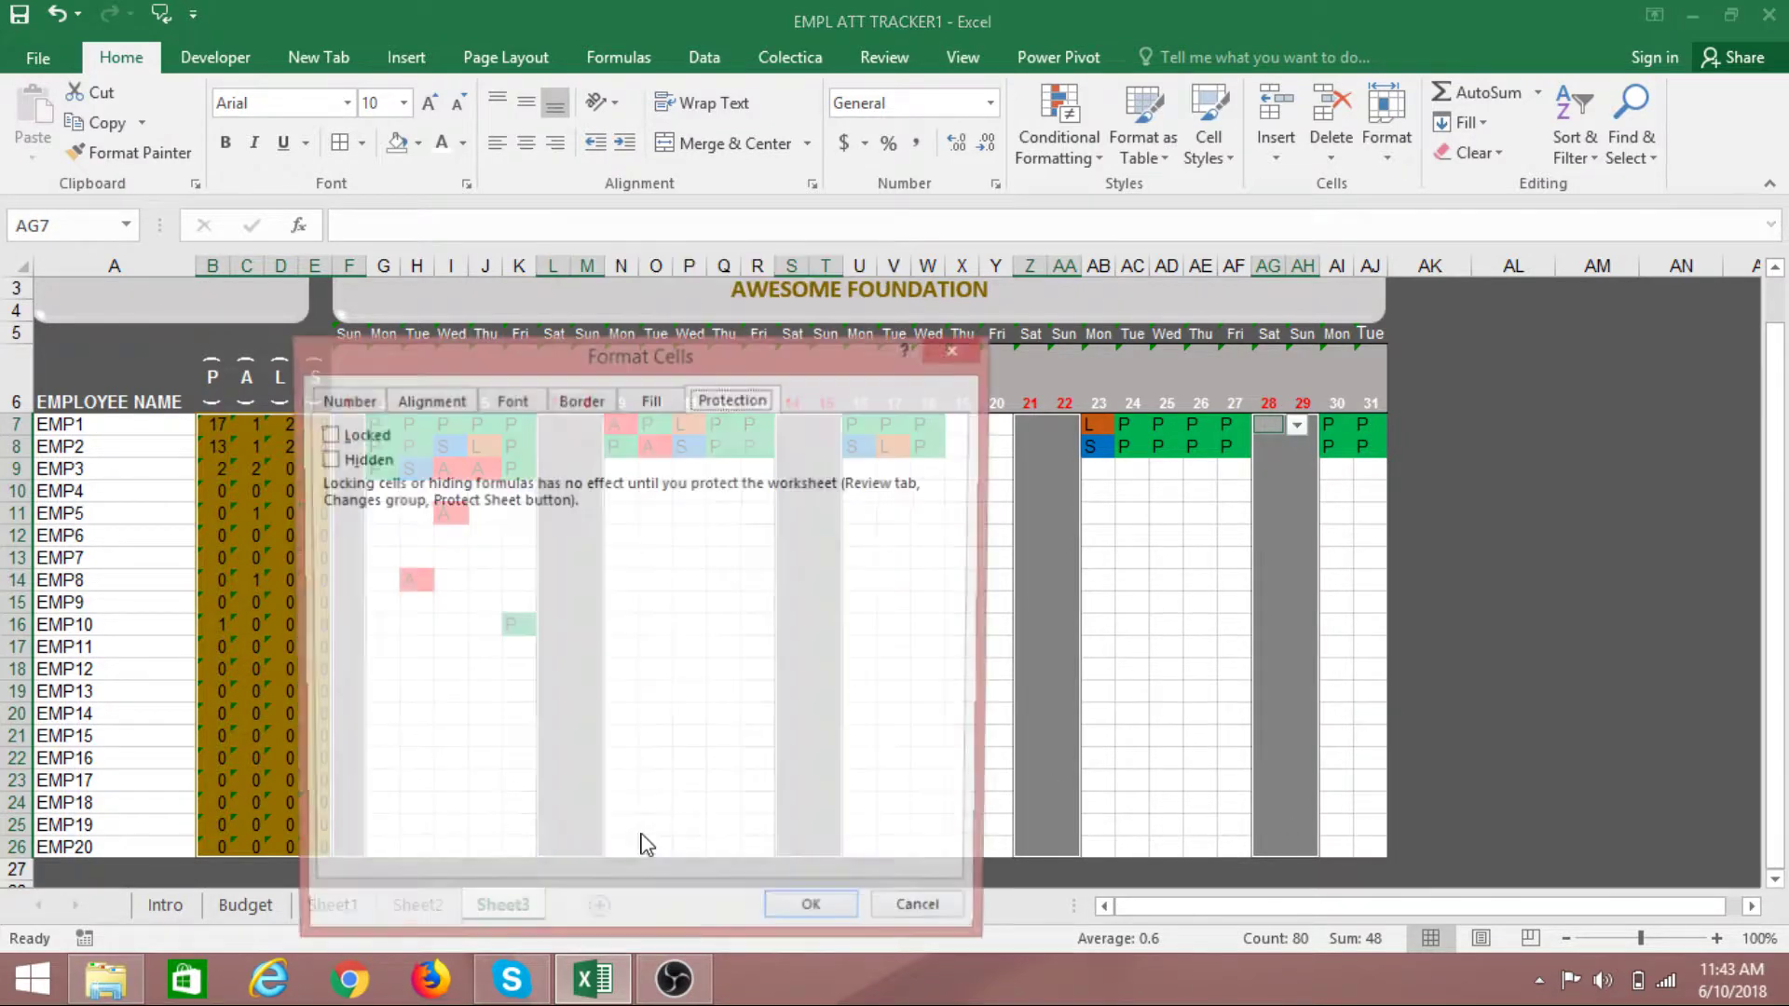
left_click(325, 435)
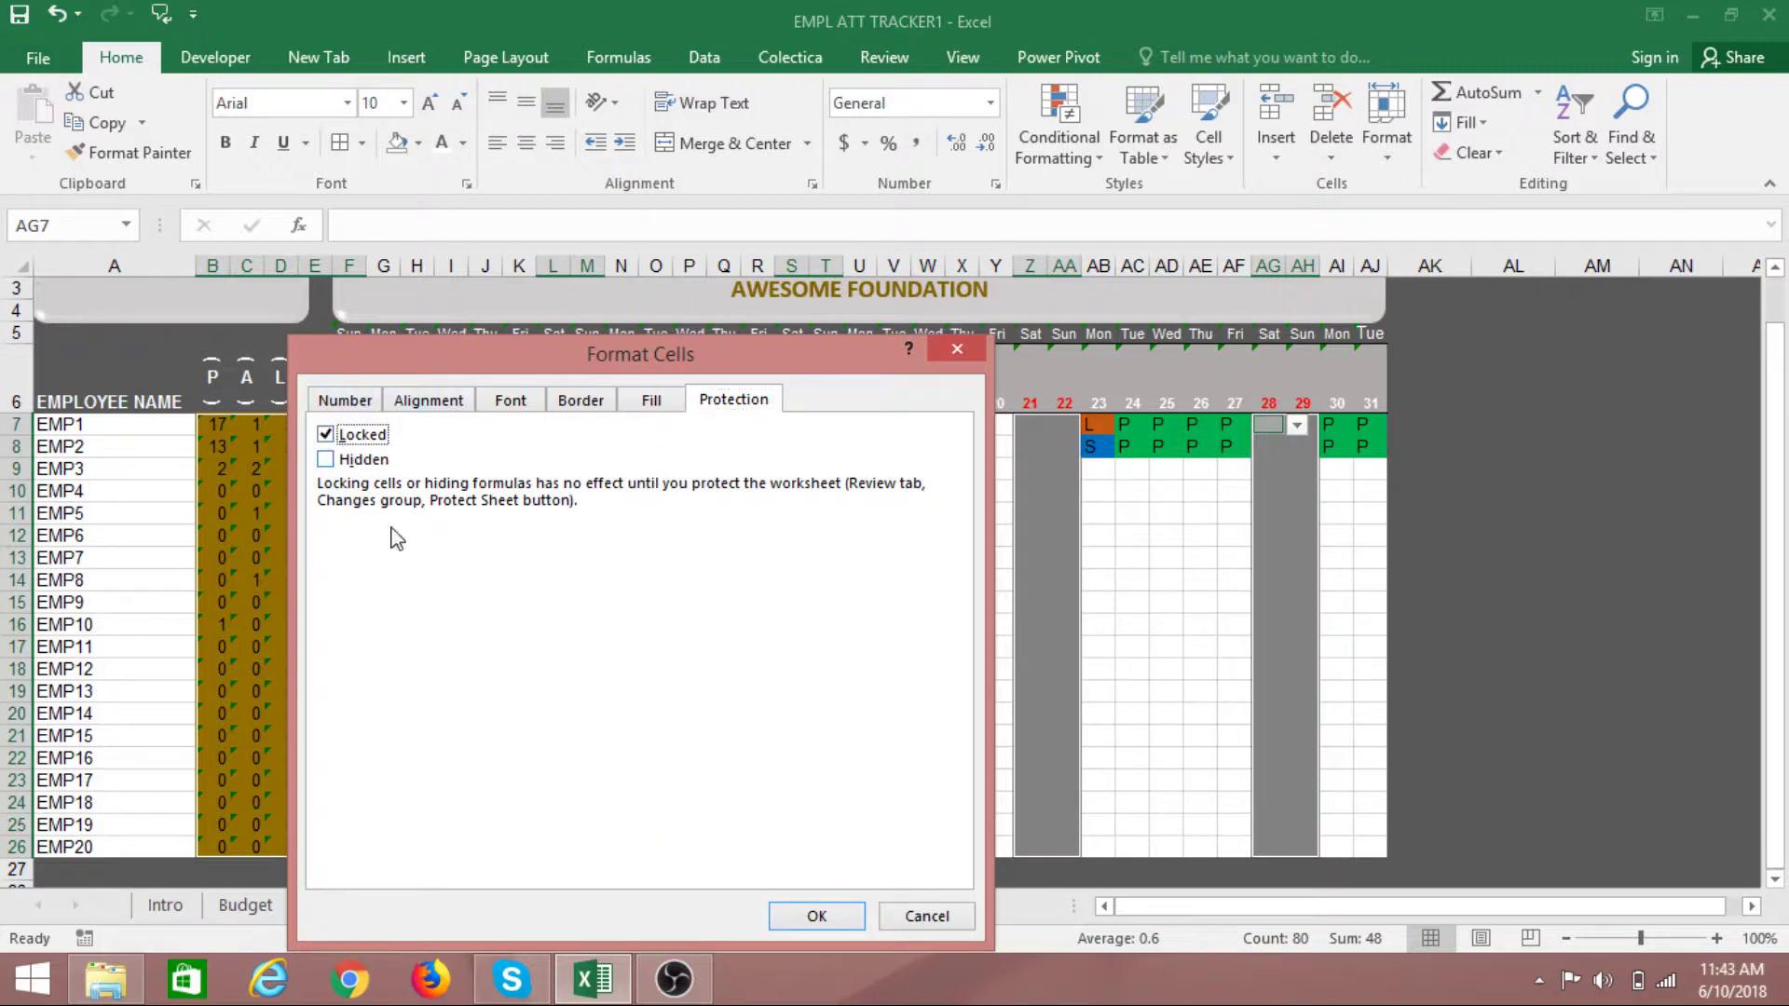
left_click(825, 924)
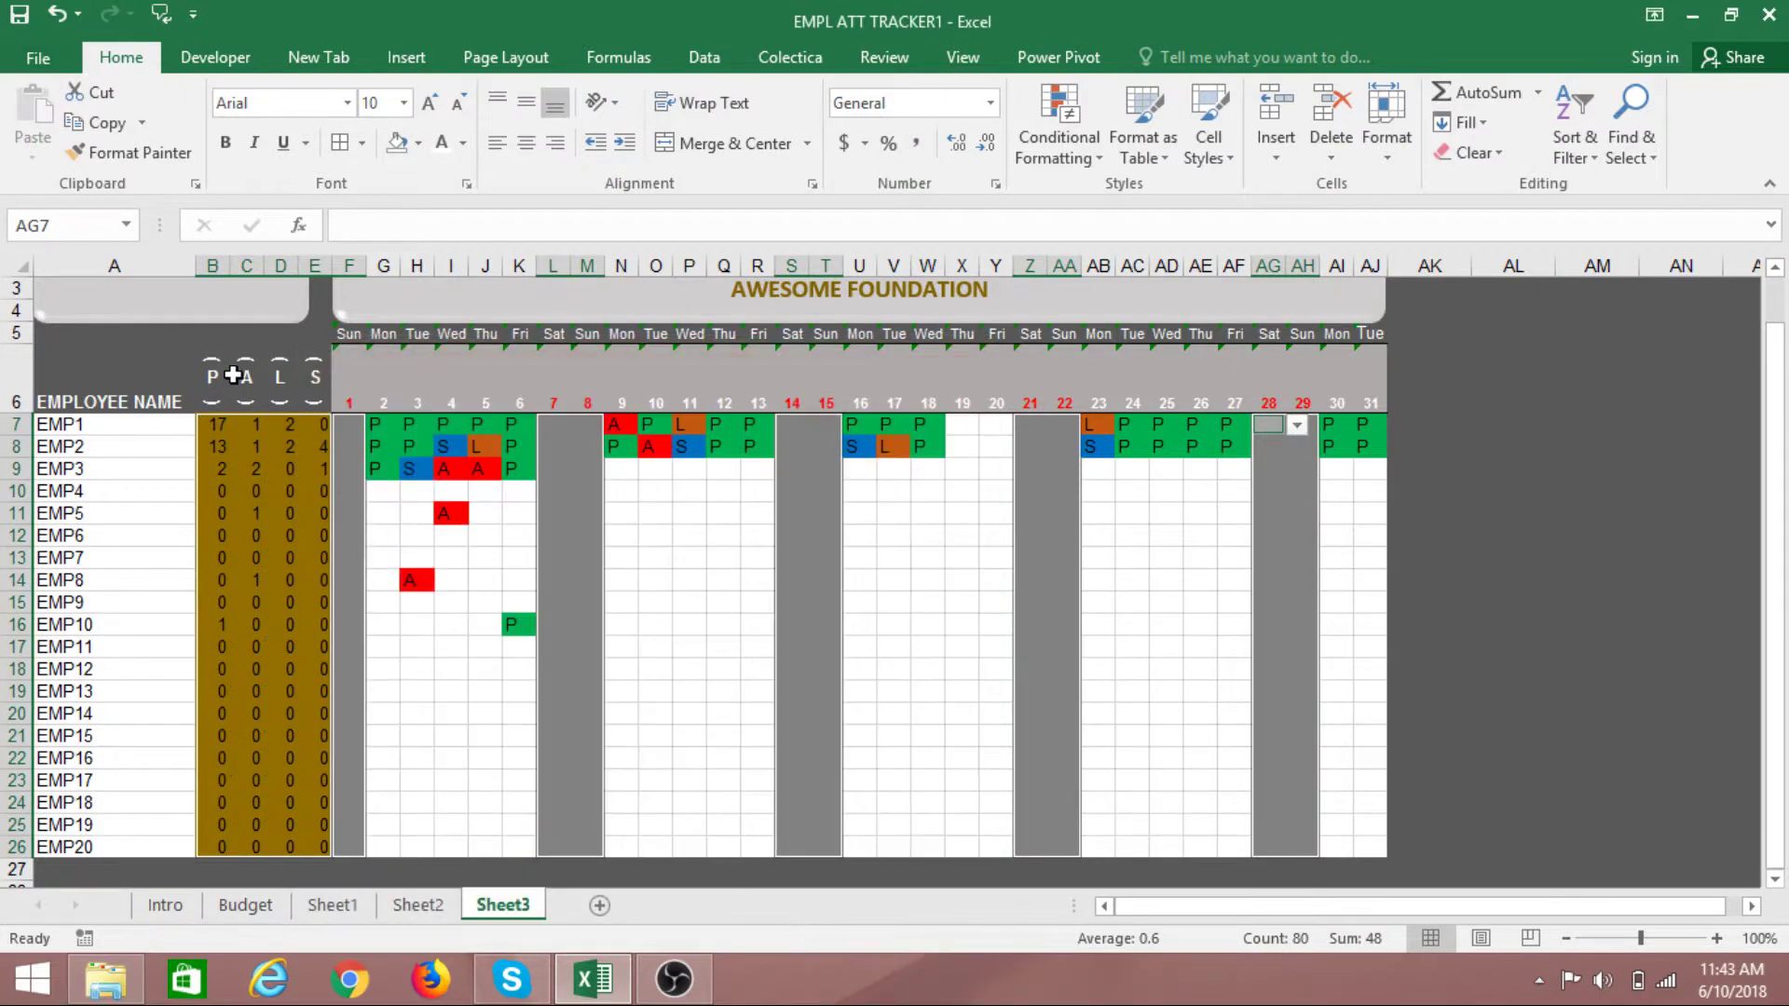
Protect Sheet3 with a password, entering and confirming the password and disallowing the selection of locked cells
scroll(1598, 584, "up", 1)
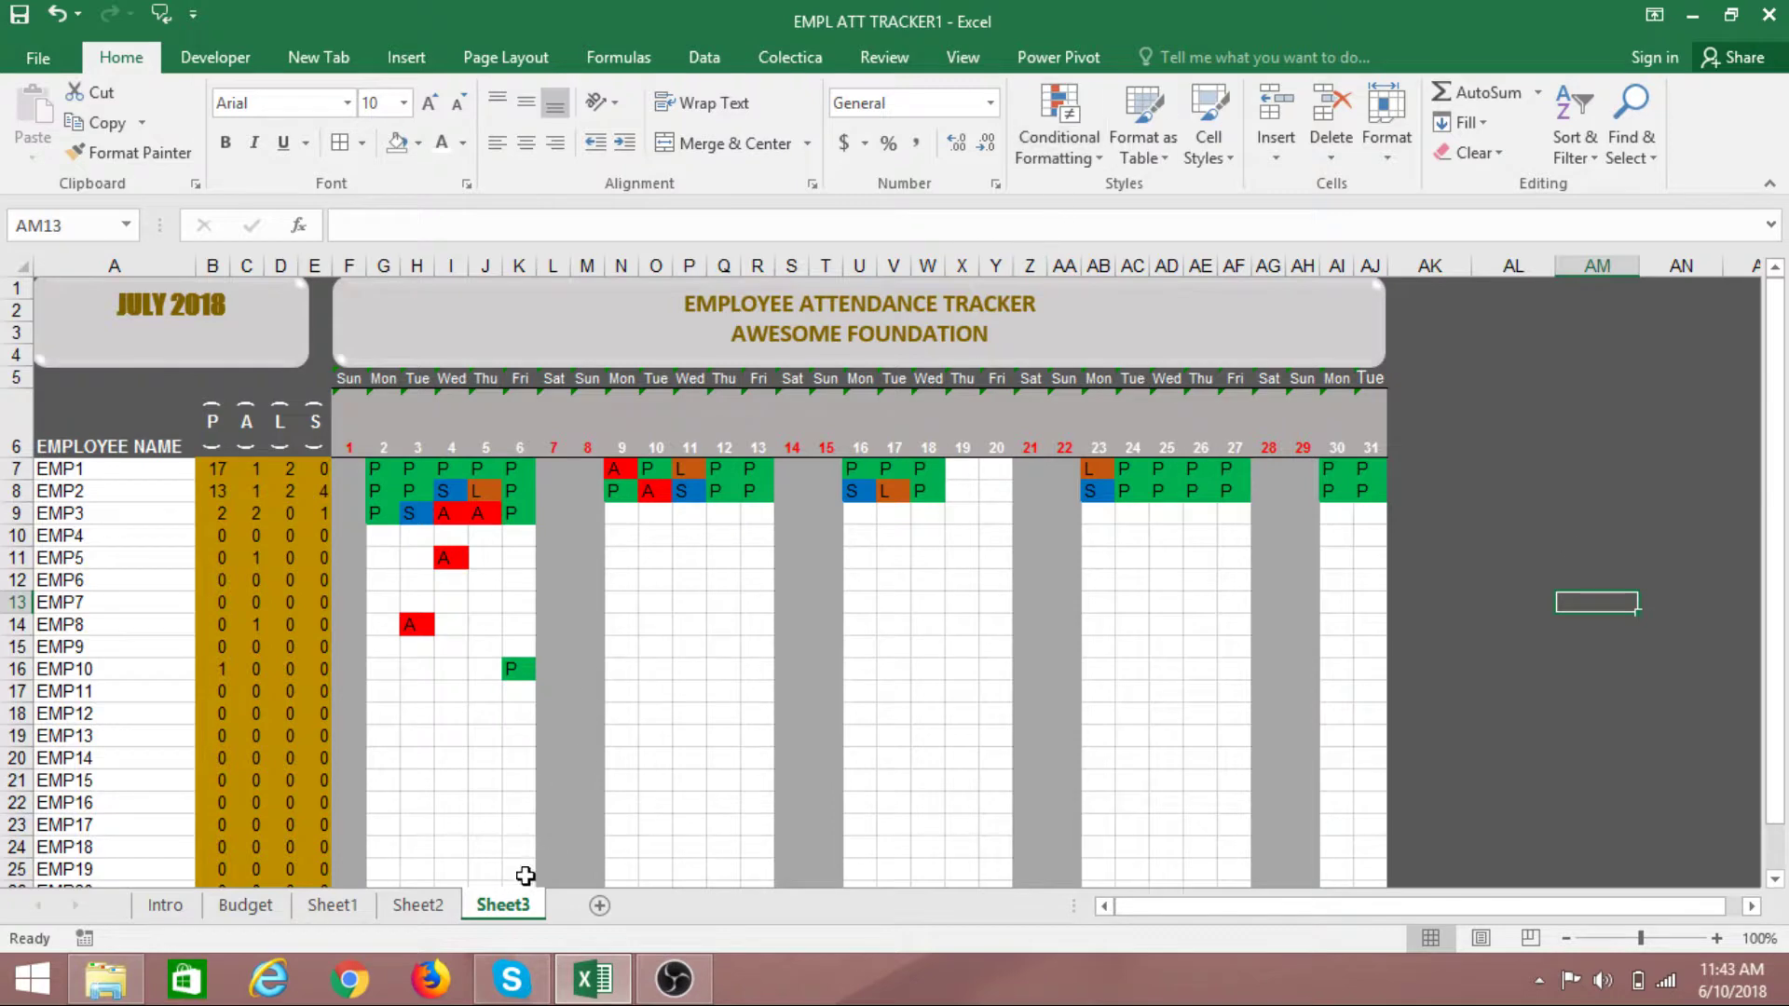
right_click(511, 911)
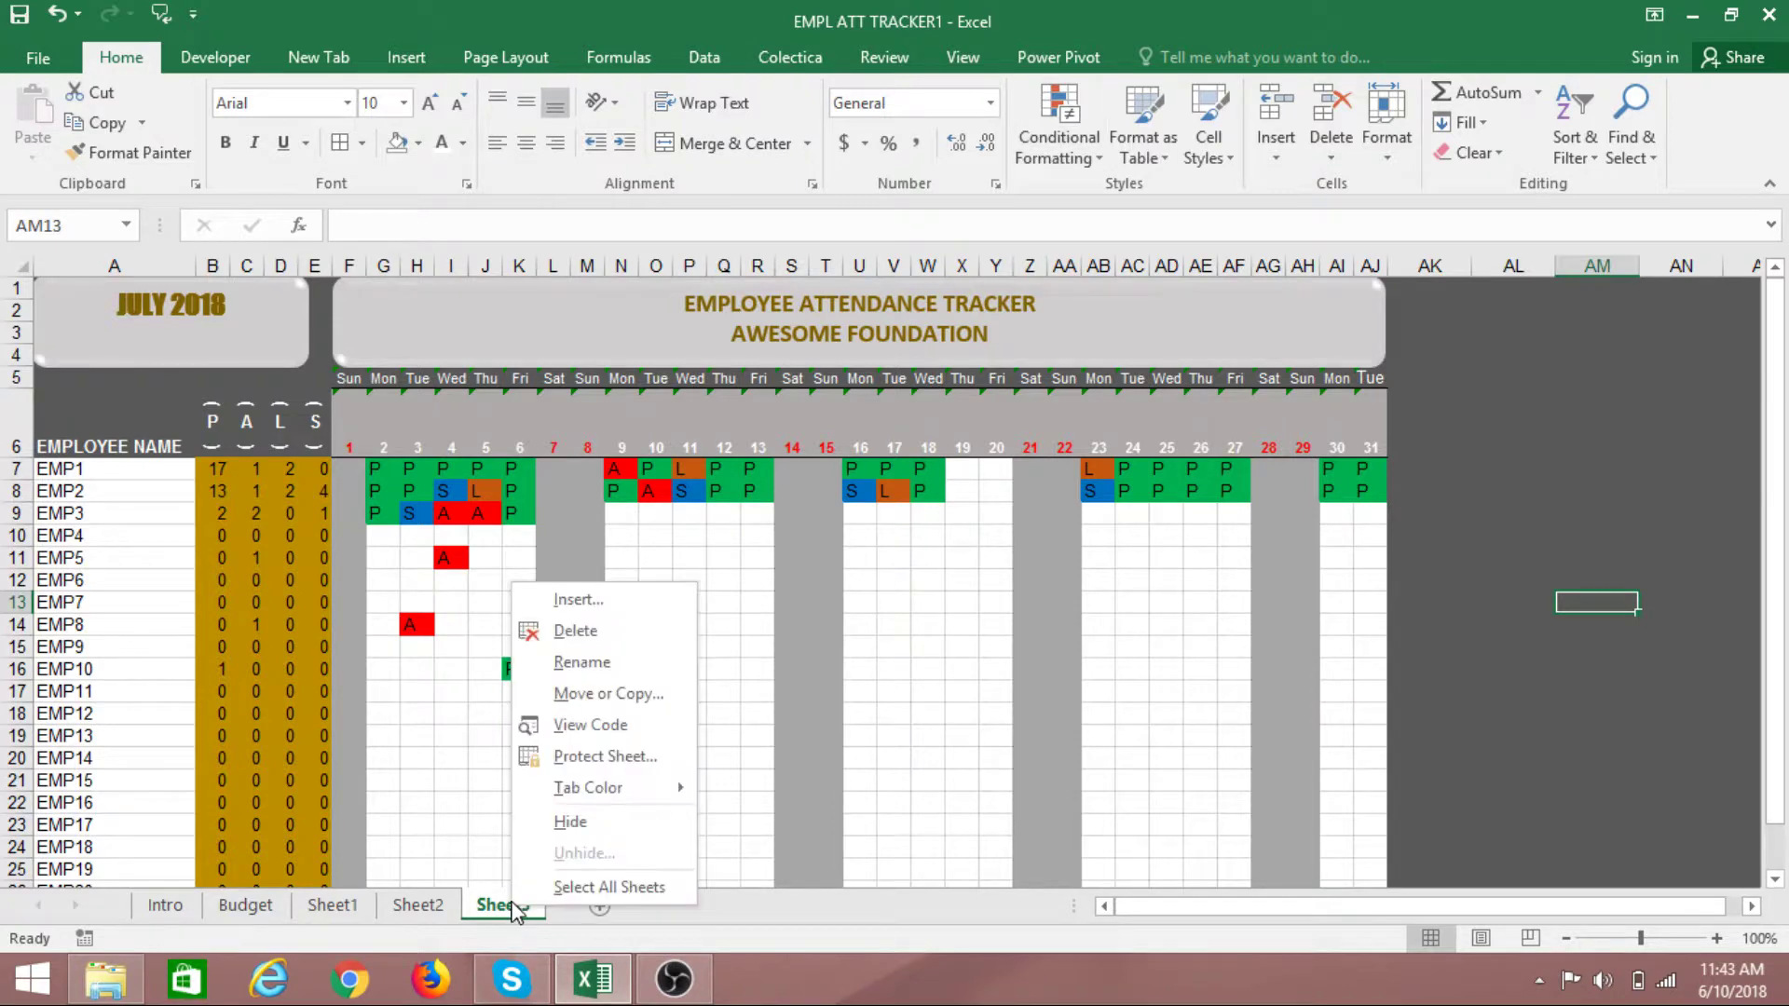
left_click(597, 753)
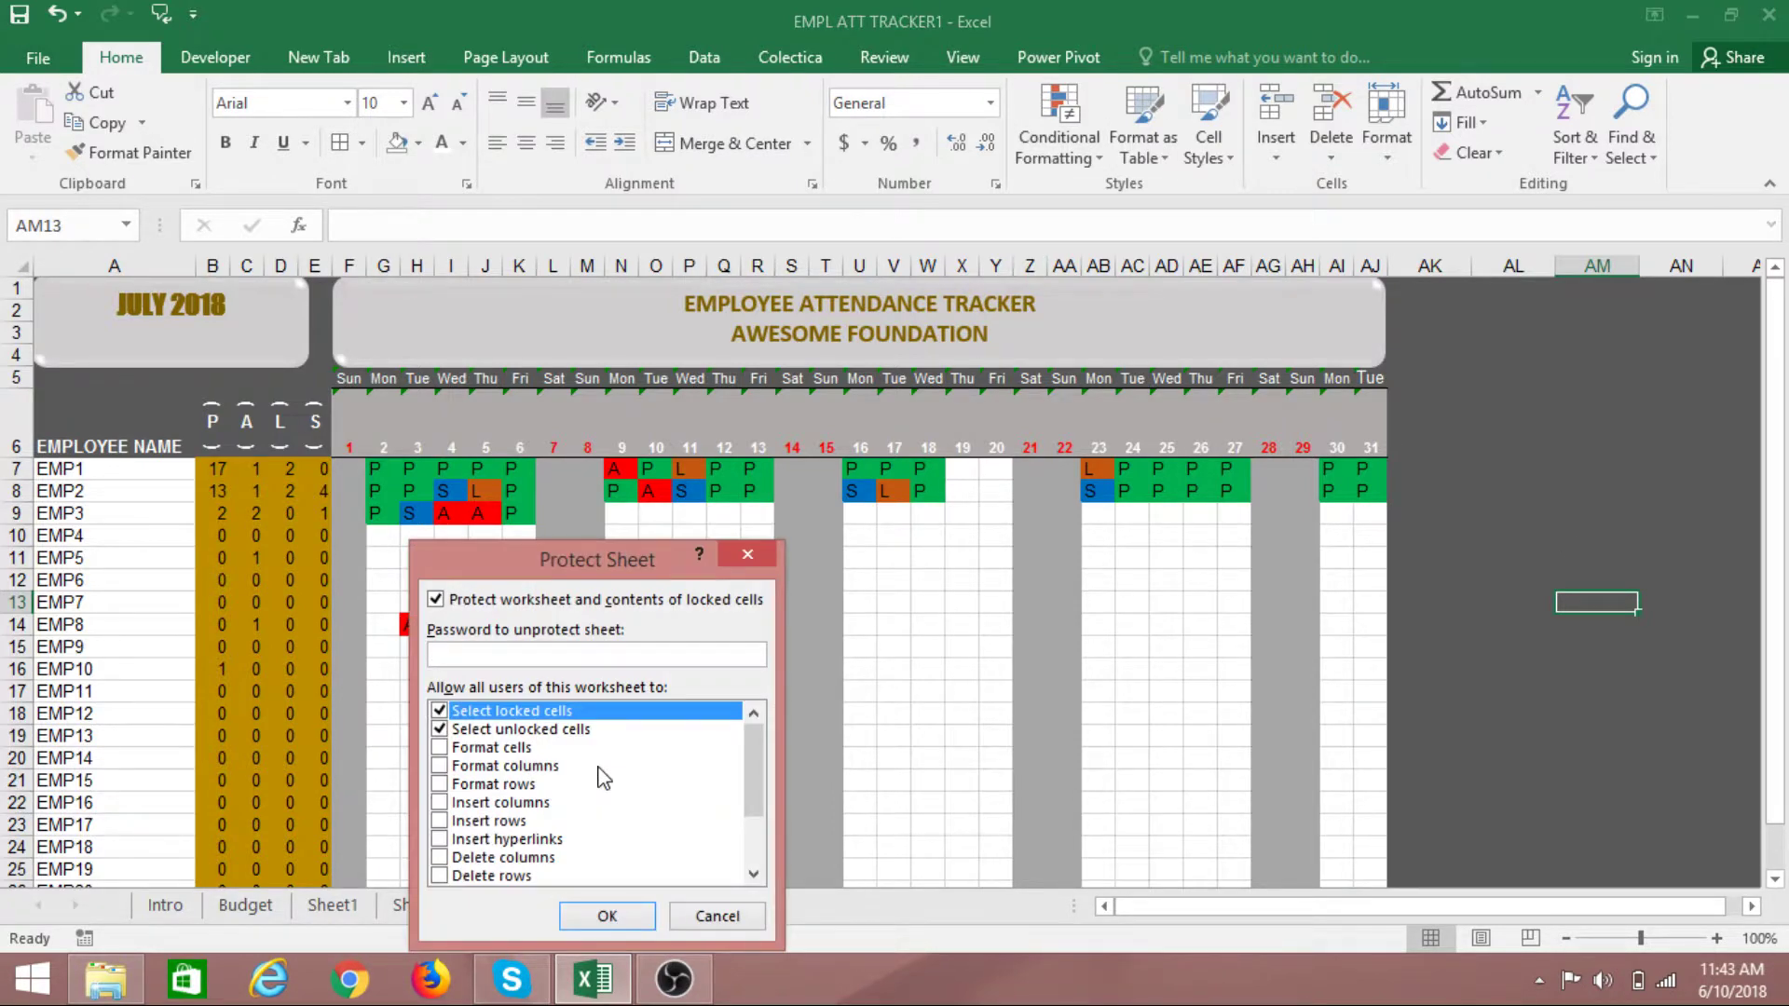
left_click(438, 713)
left_click(601, 917)
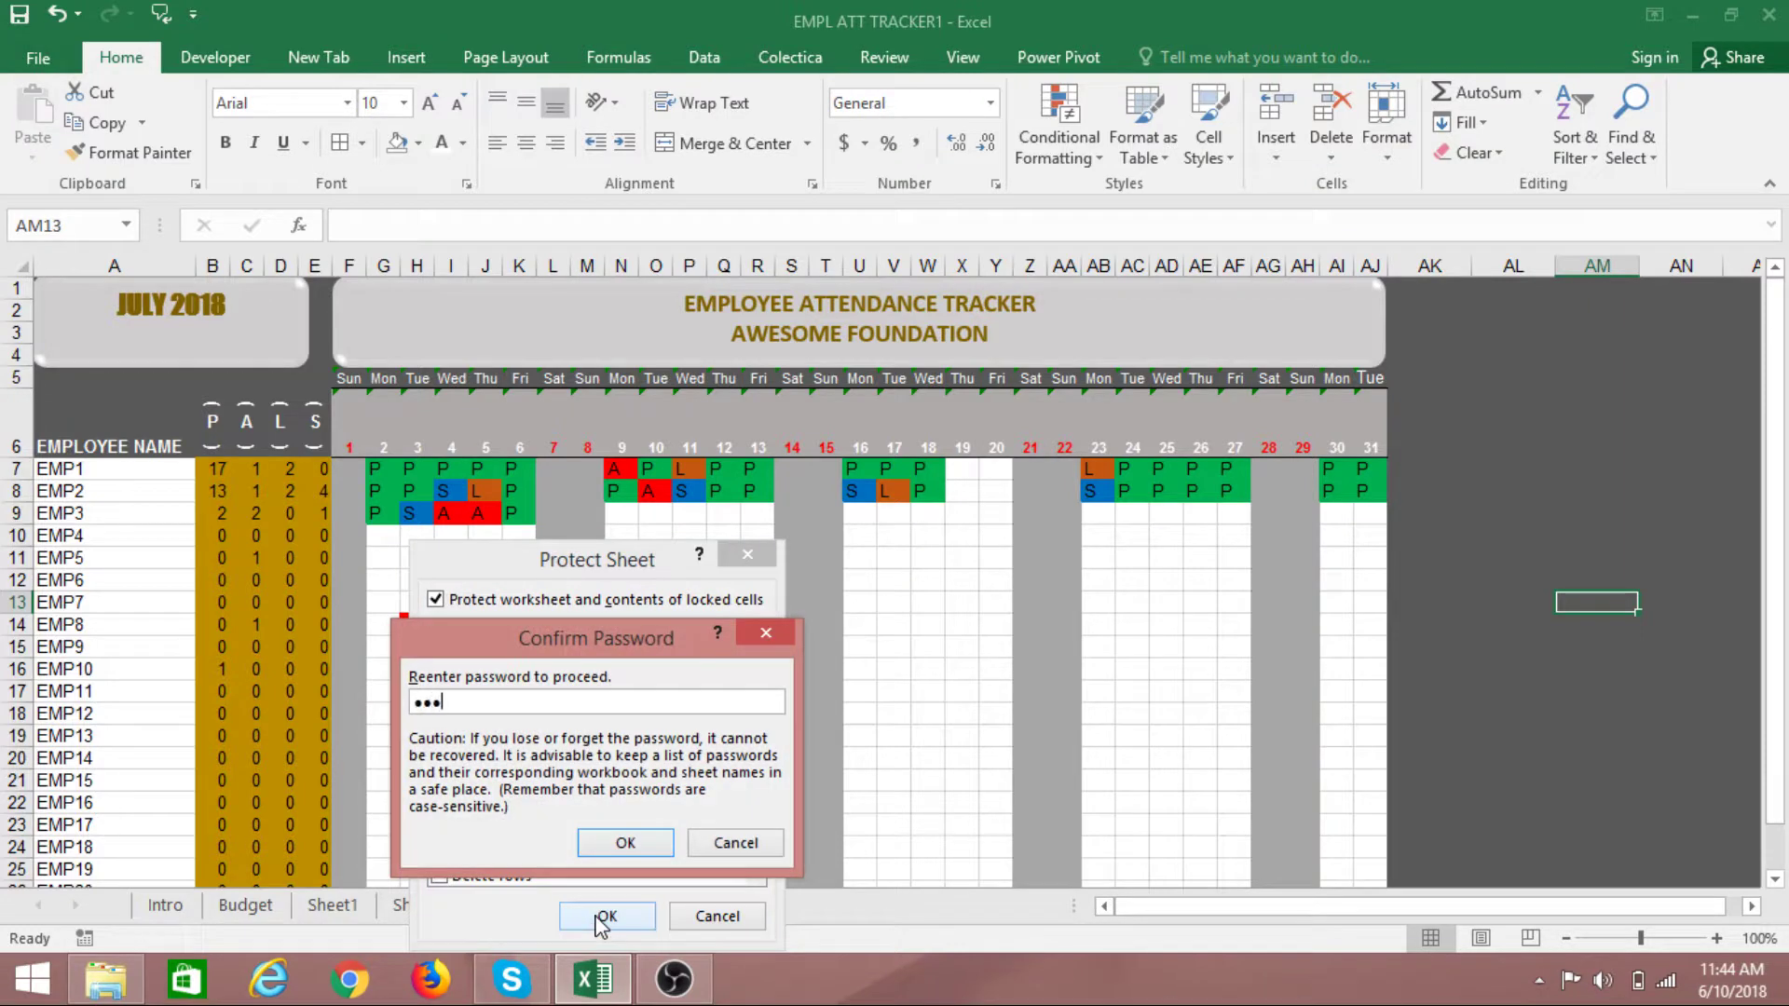
left_click(625, 842)
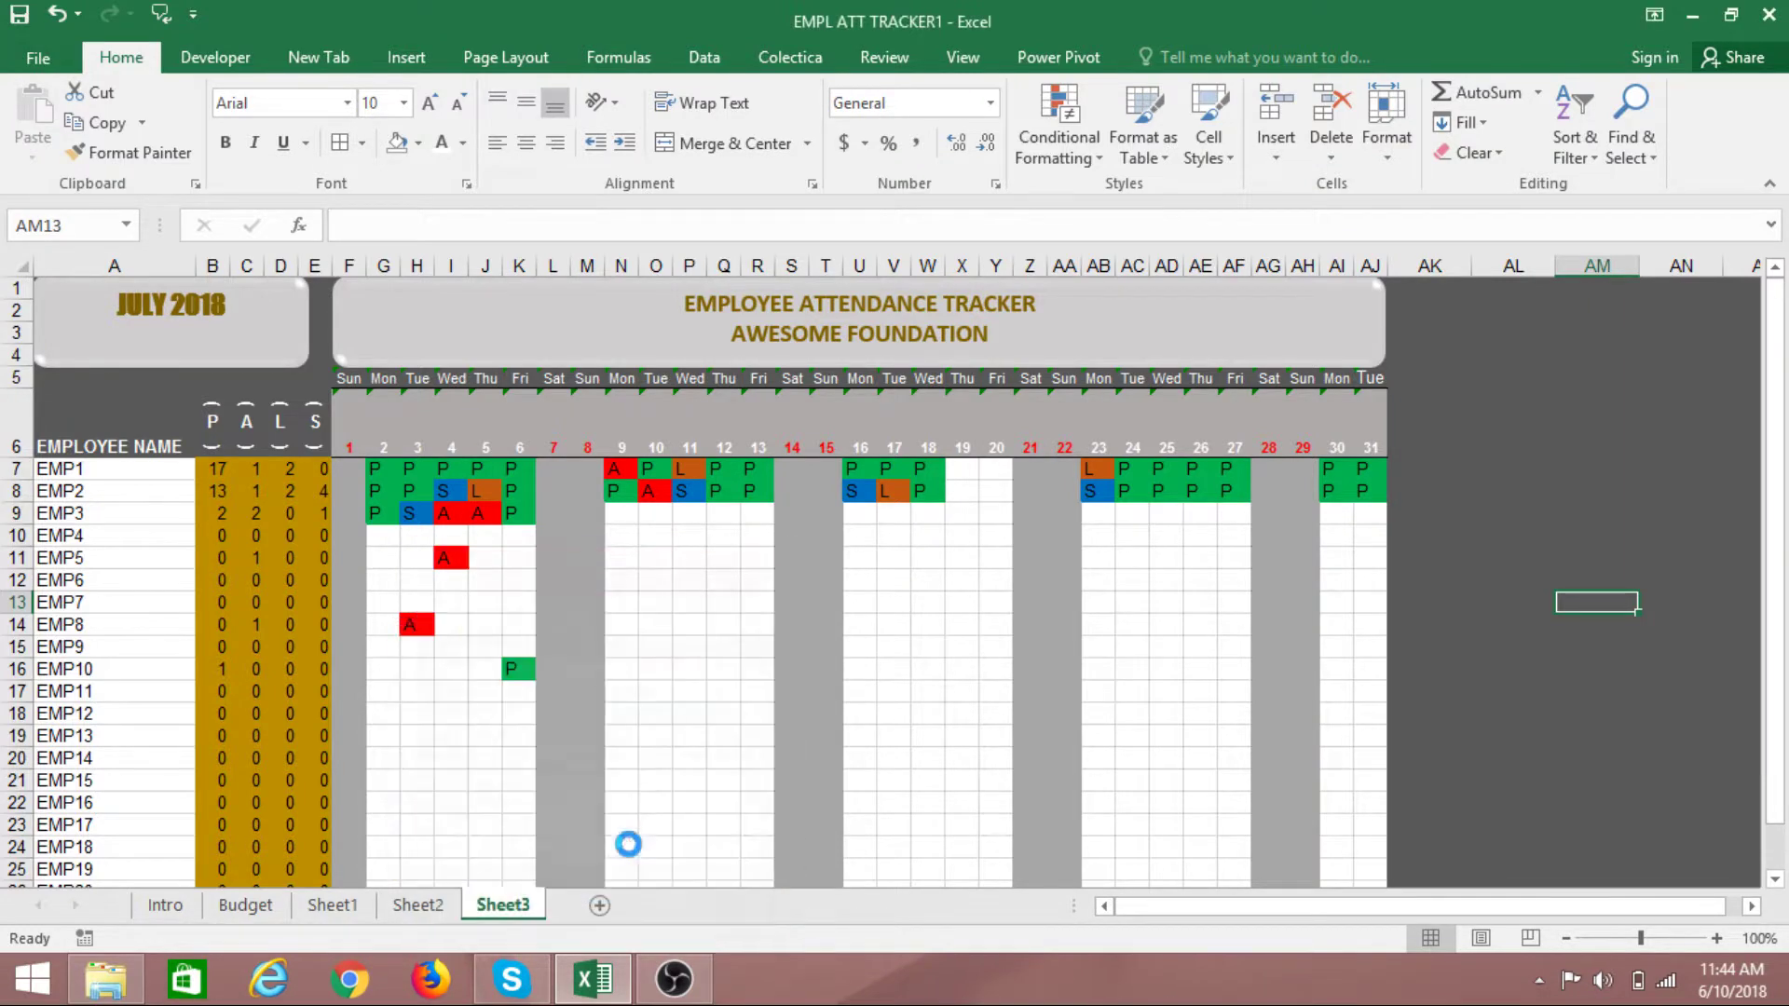
Look over the protected attendance sheet from the title banners down to the EMP20 row
left_click(926, 735)
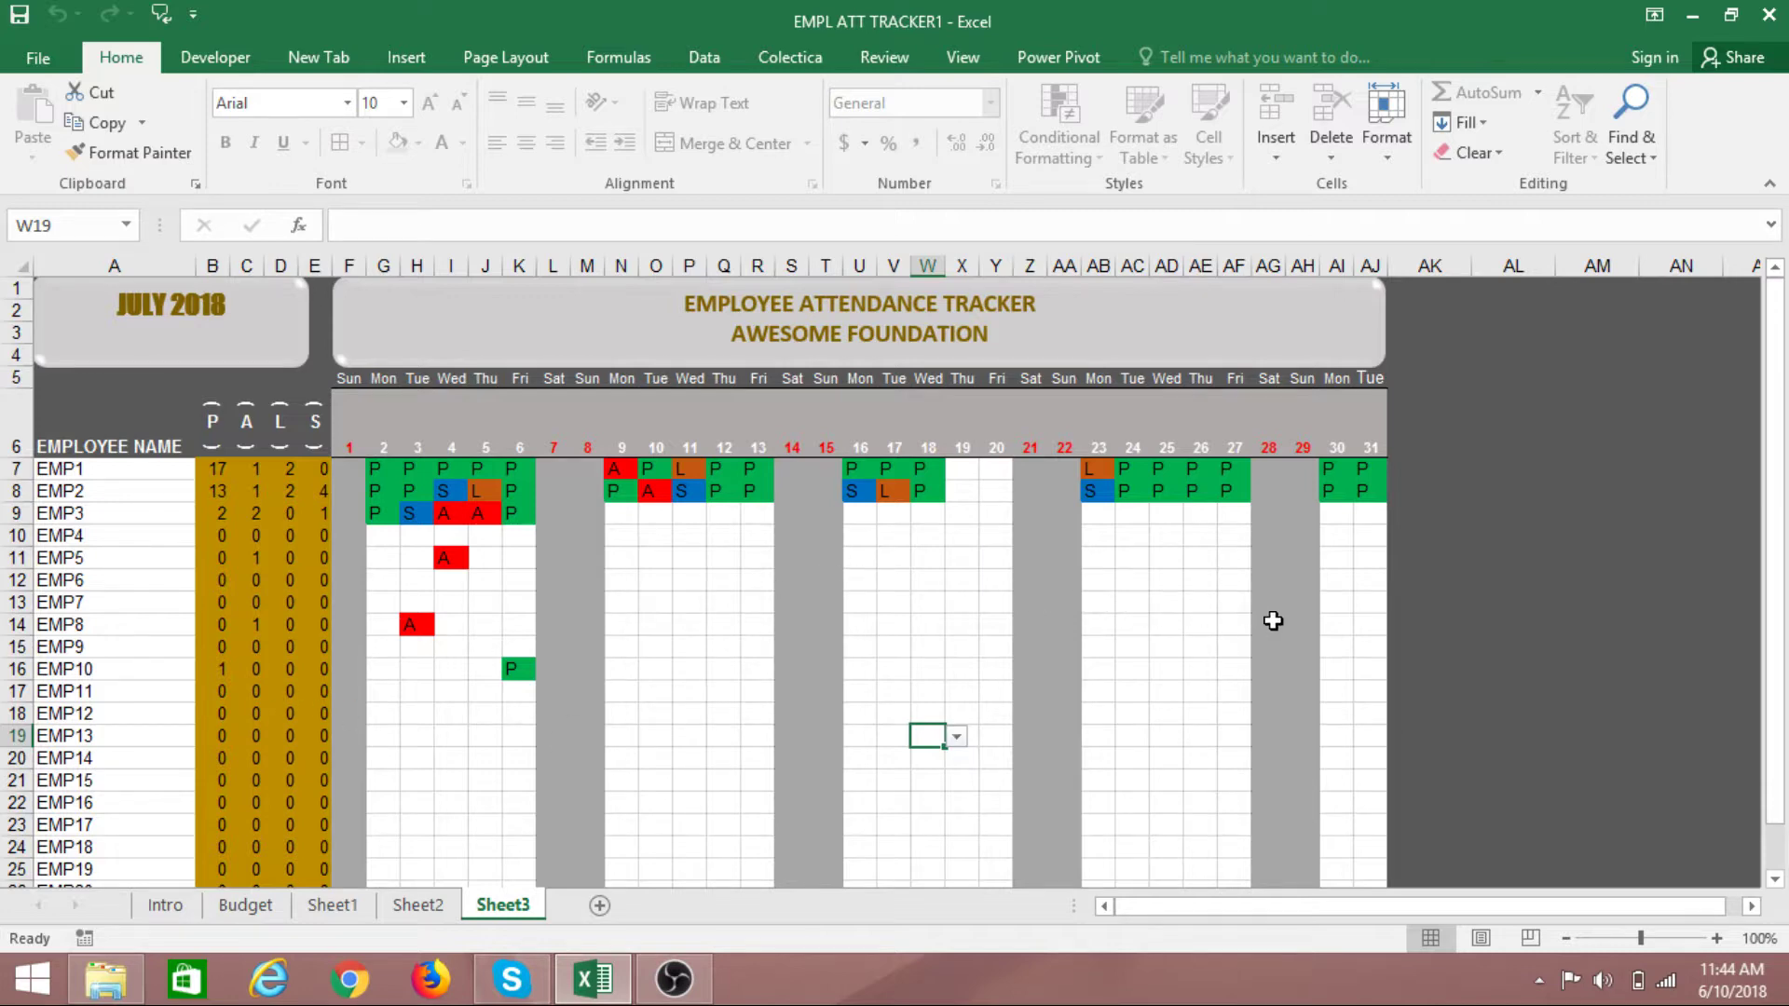
left_click(1474, 601)
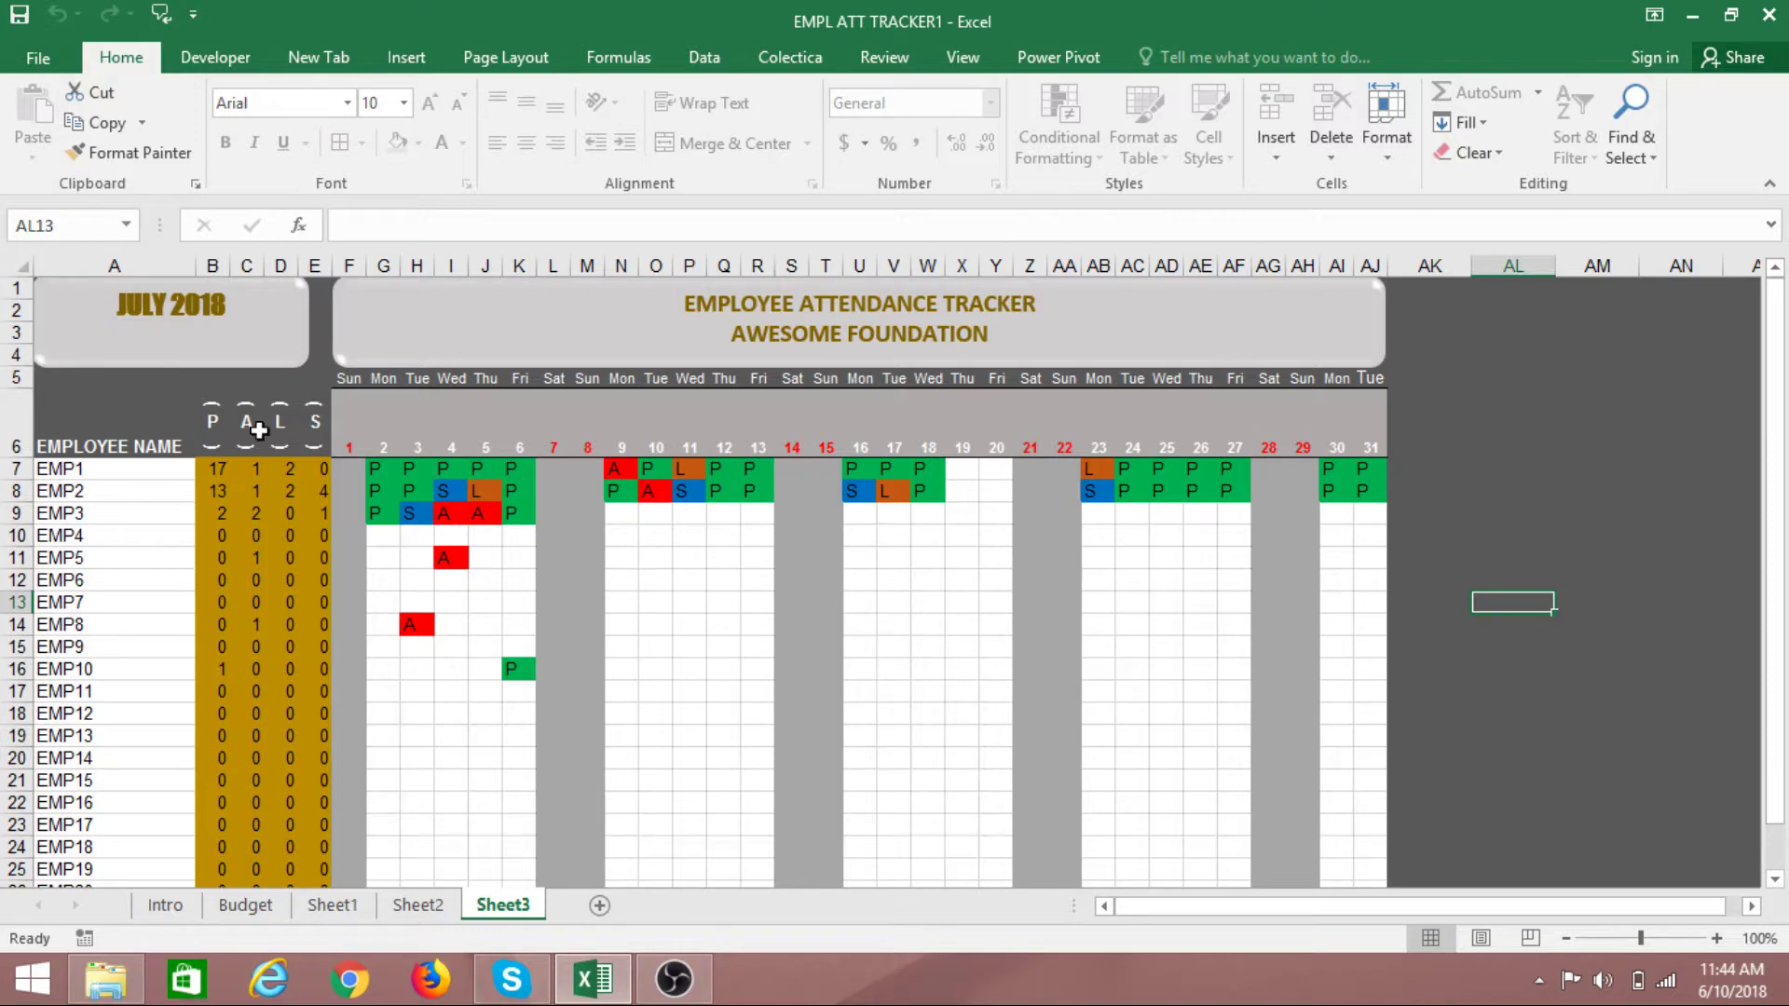
scroll(512, 627, "down", 4)
scroll(512, 627, "up", 4)
scroll(517, 644, "down", 4)
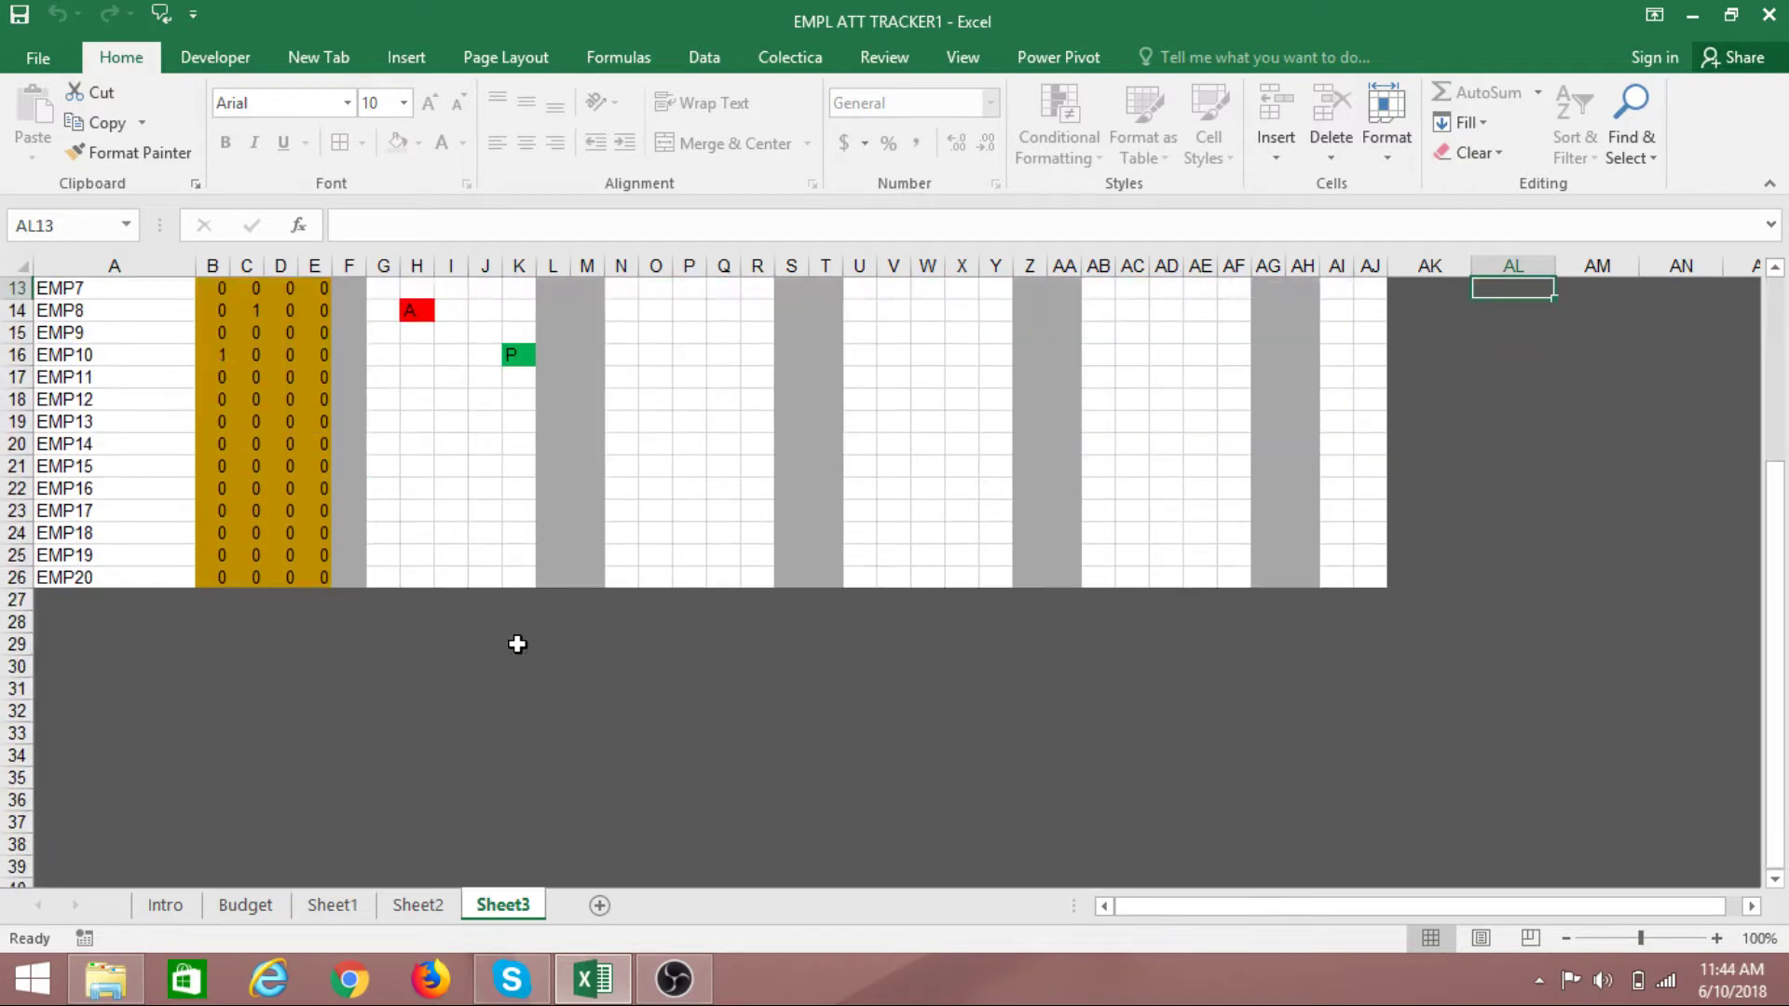
scroll(517, 644, "up", 4)
scroll(519, 627, "down", 3)
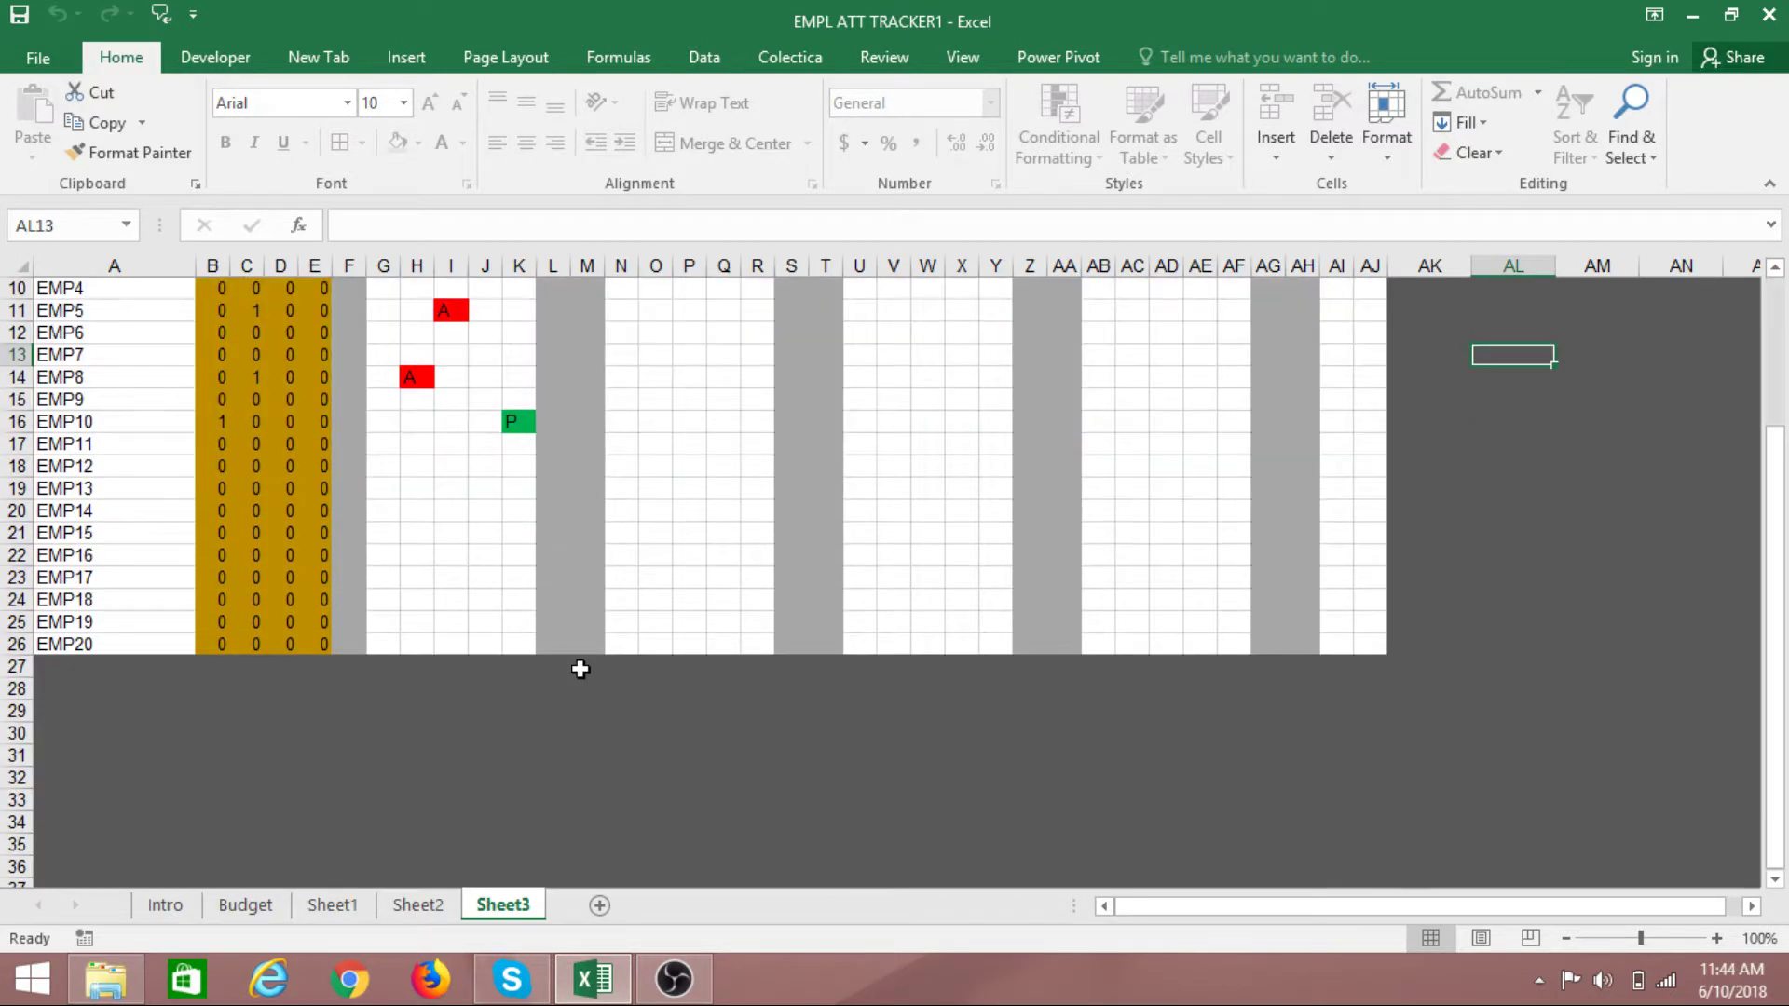
scroll(580, 669, "up", 3)
scroll(279, 559, "down", 2)
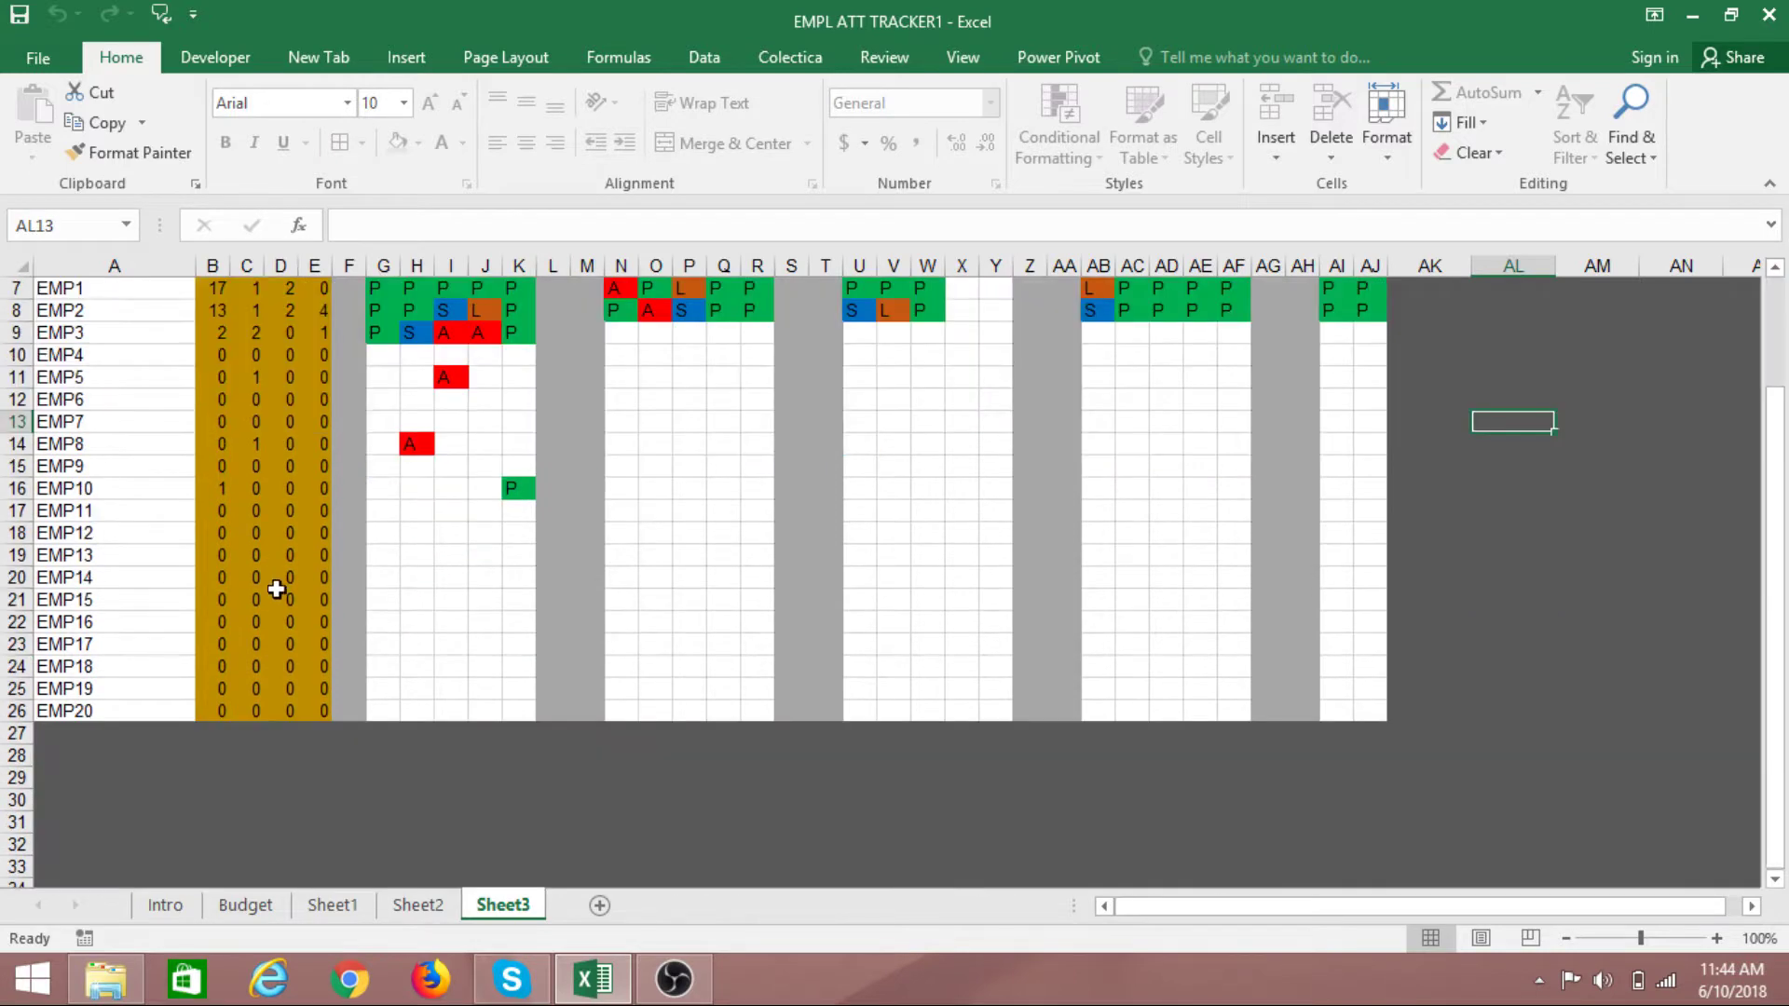
scroll(276, 589, "up", 3)
Mark EMP11 as P on Thursday the 5th
left_click(481, 694)
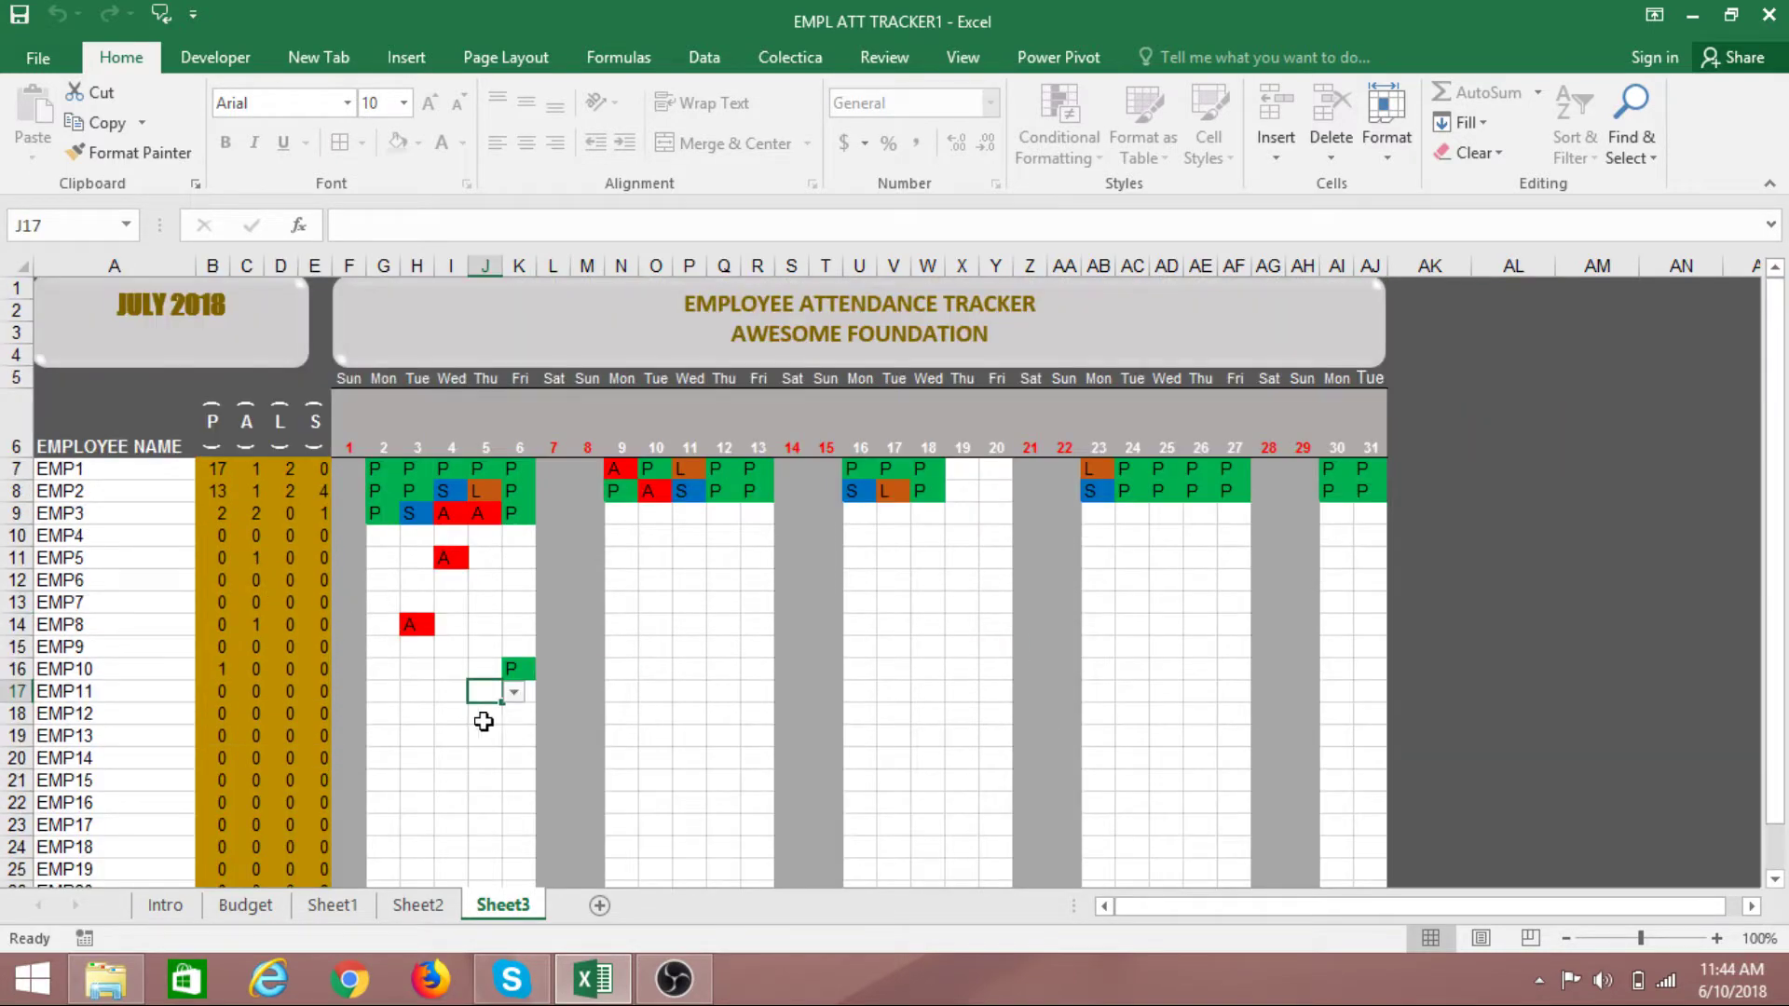
left_click(514, 694)
left_click(491, 718)
left_click(619, 713)
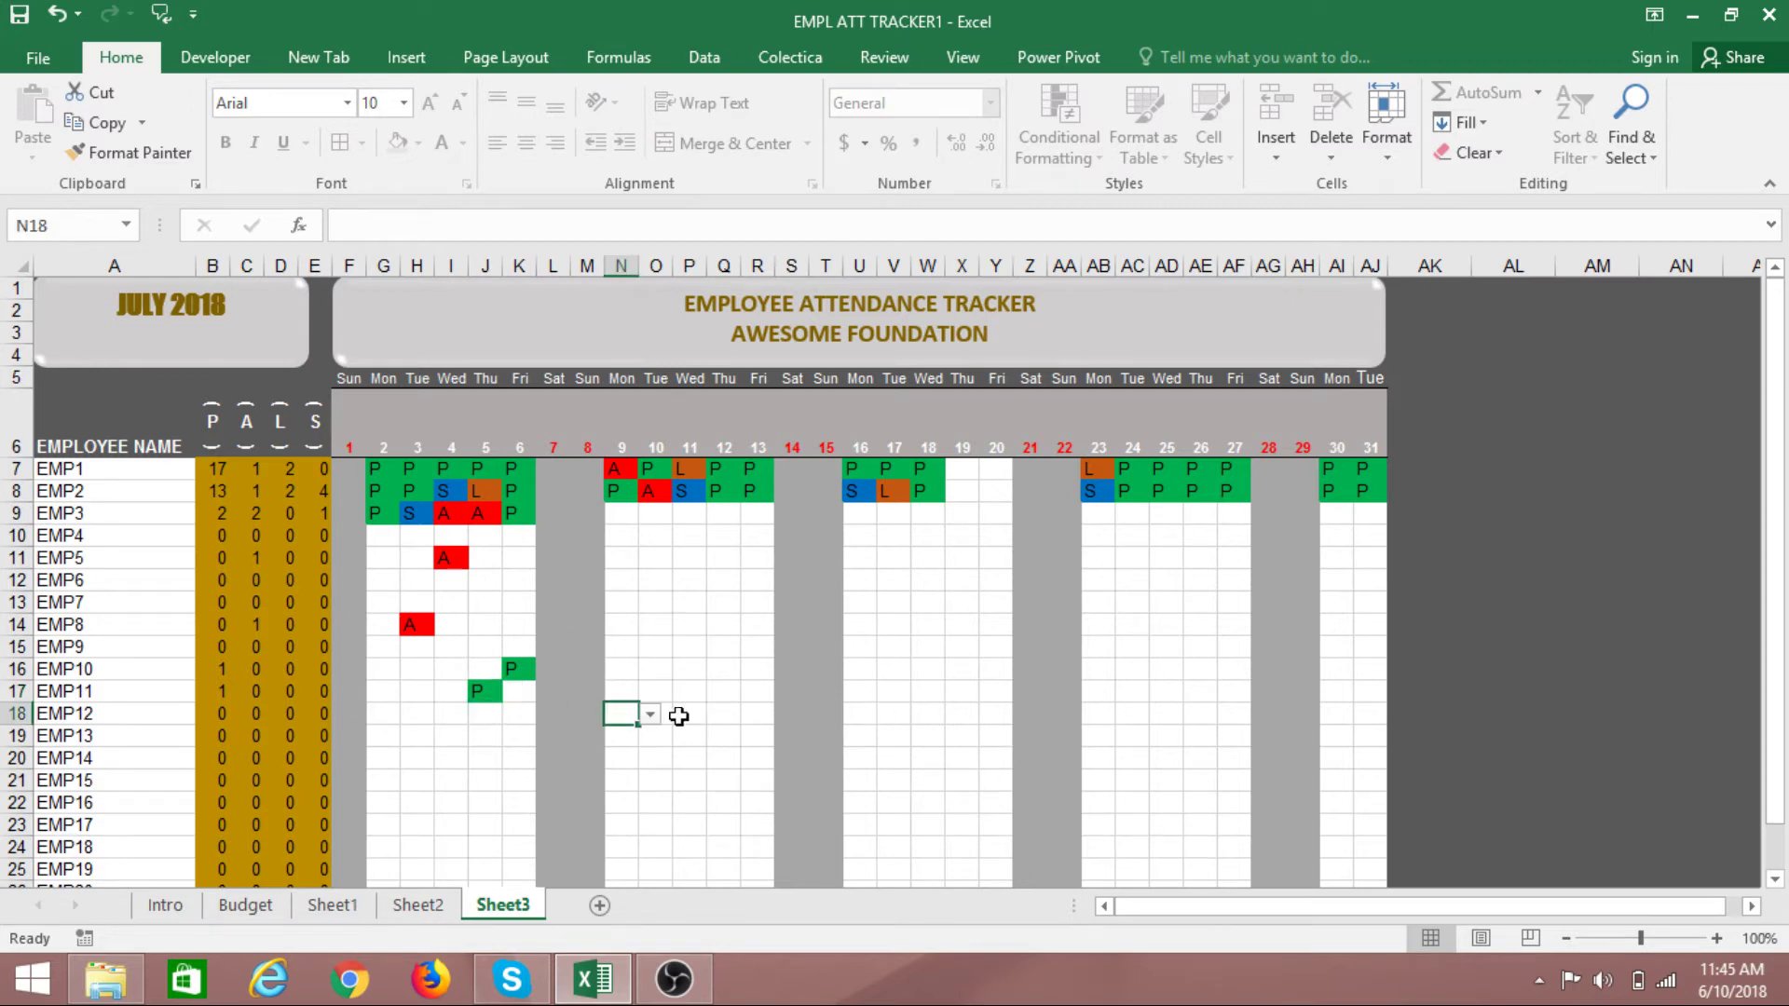
left_click(701, 654)
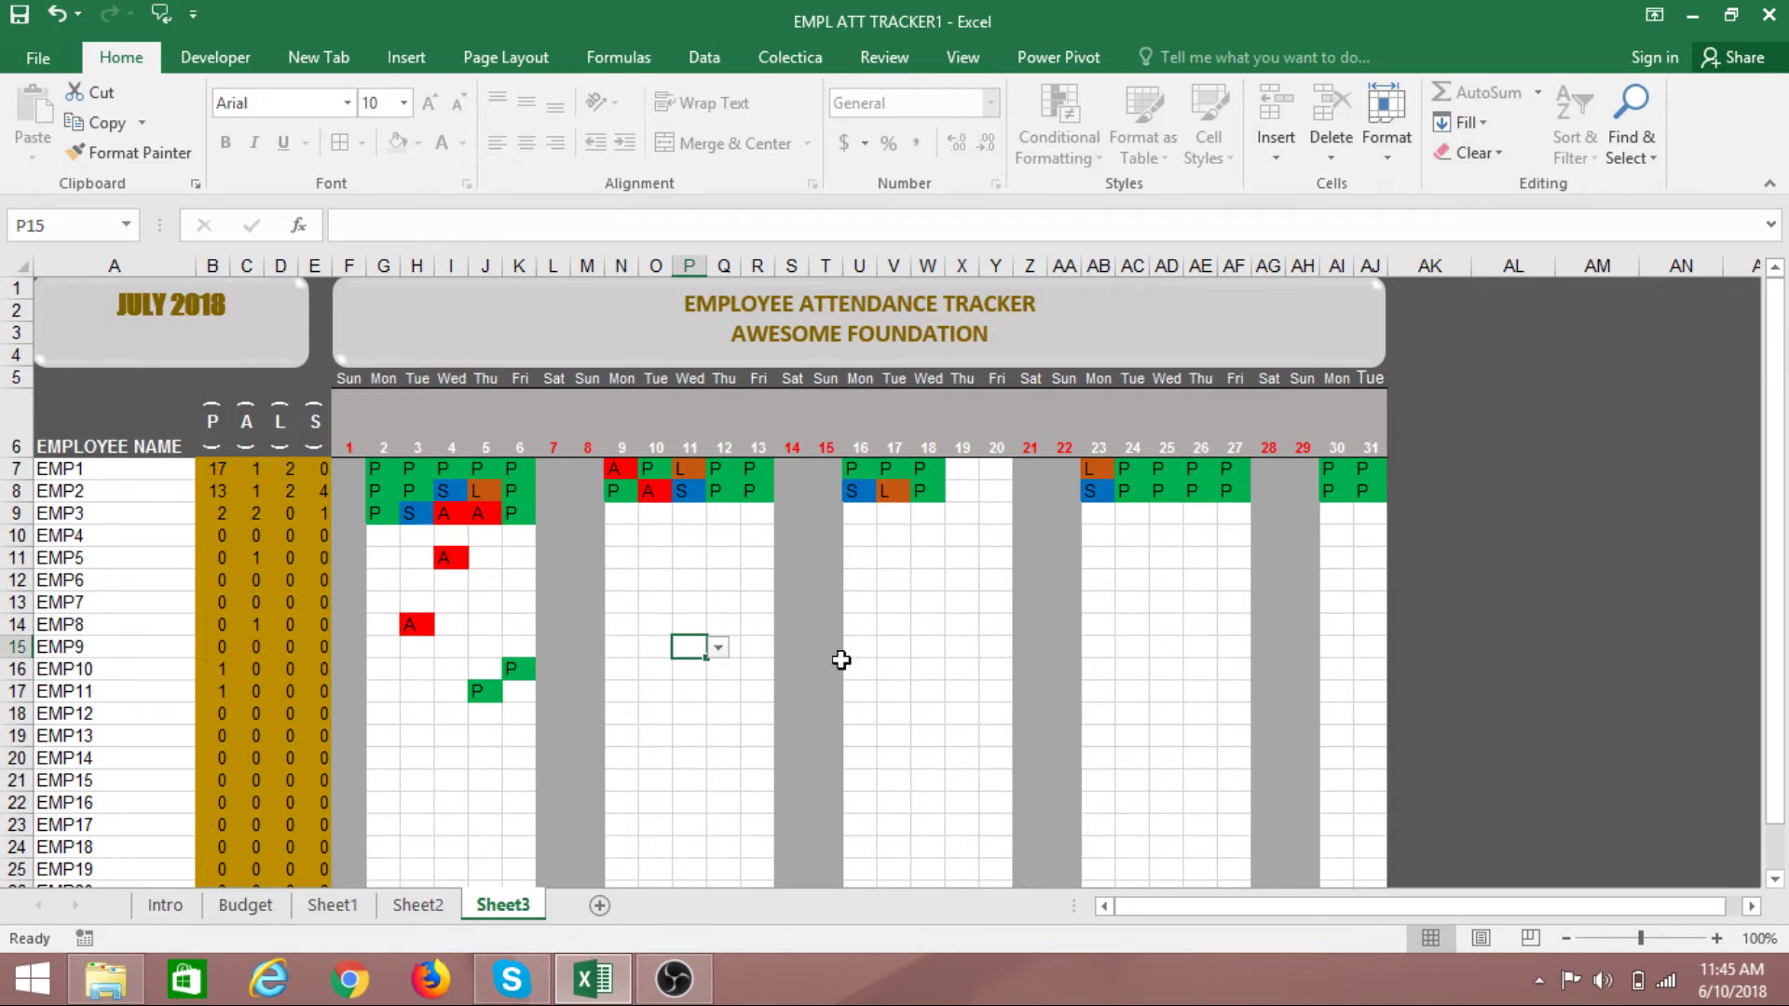
left_click(689, 600)
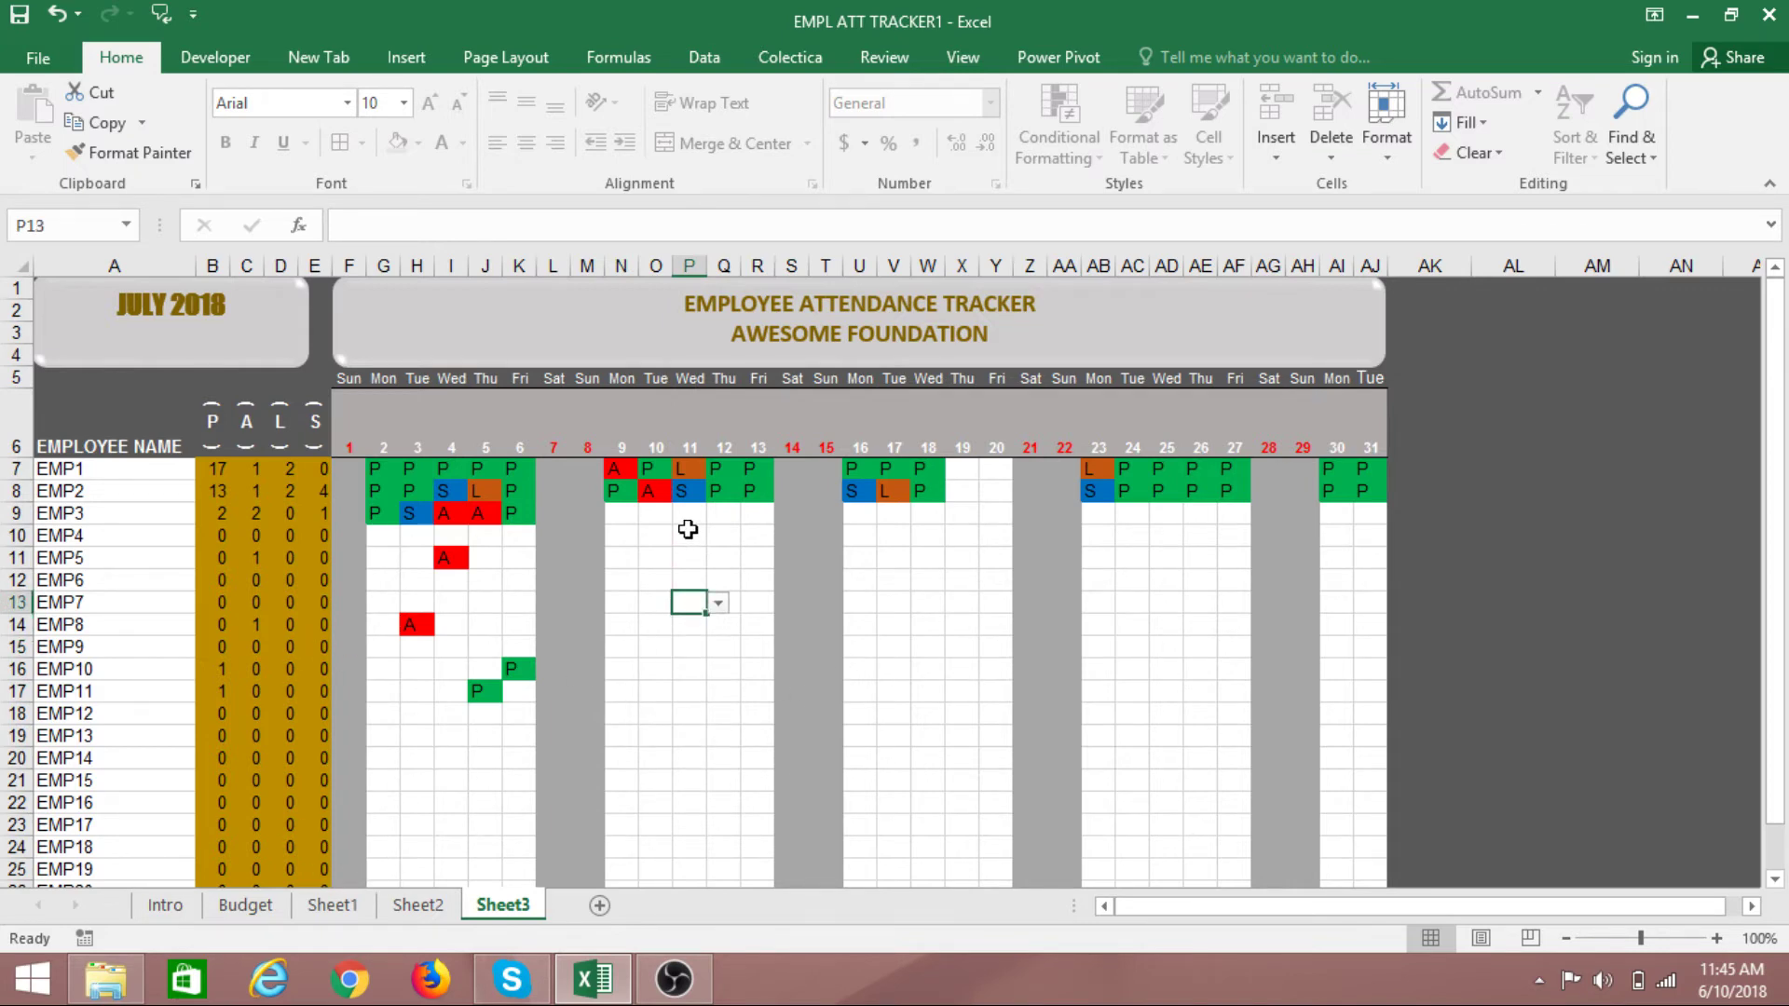